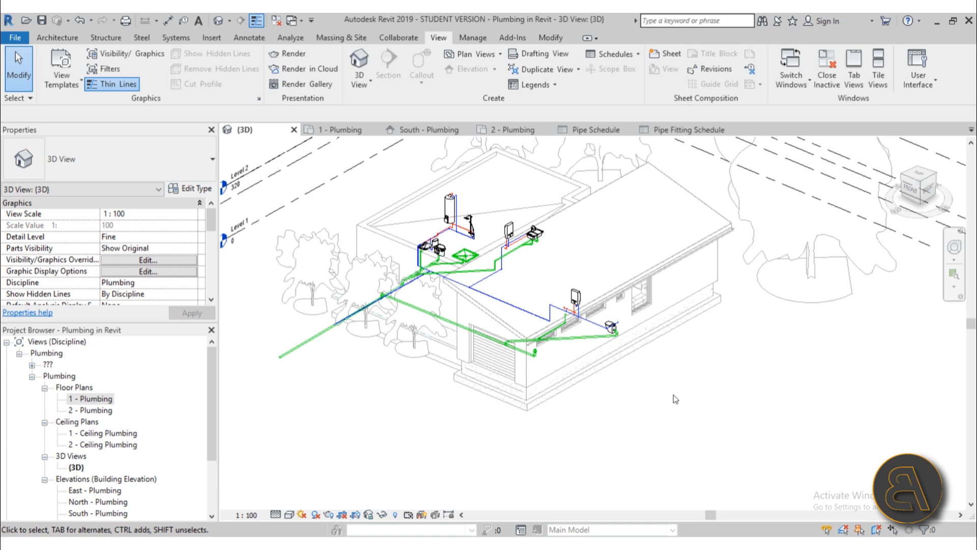
Step: Examine the whole plumbing network in the 3D view, from the outdoor main pipes to the garage-side fixtures
scroll(430, 297, "up", 3)
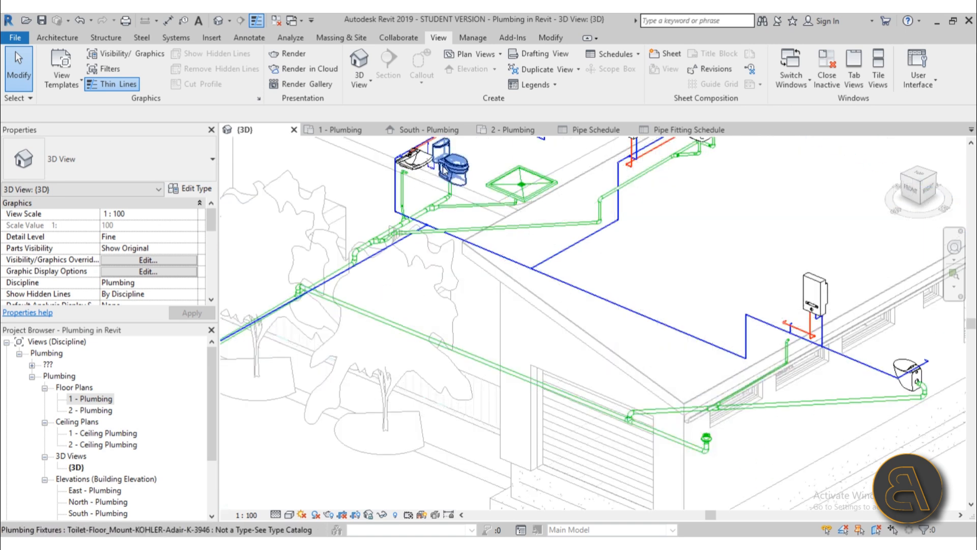
scroll(316, 340, "down", 5)
scroll(315, 340, "up", 3)
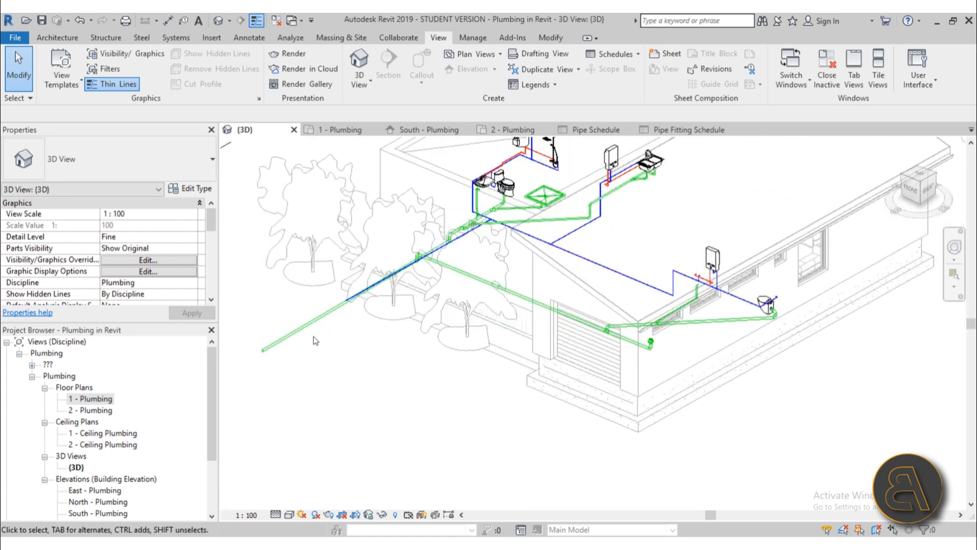
middle_click_drag(371, 317, 292, 387)
scroll(260, 373, "up", 2)
middle_click_drag(638, 314, 561, 344)
scroll(786, 363, "down", 2)
scroll(664, 372, "up", 5)
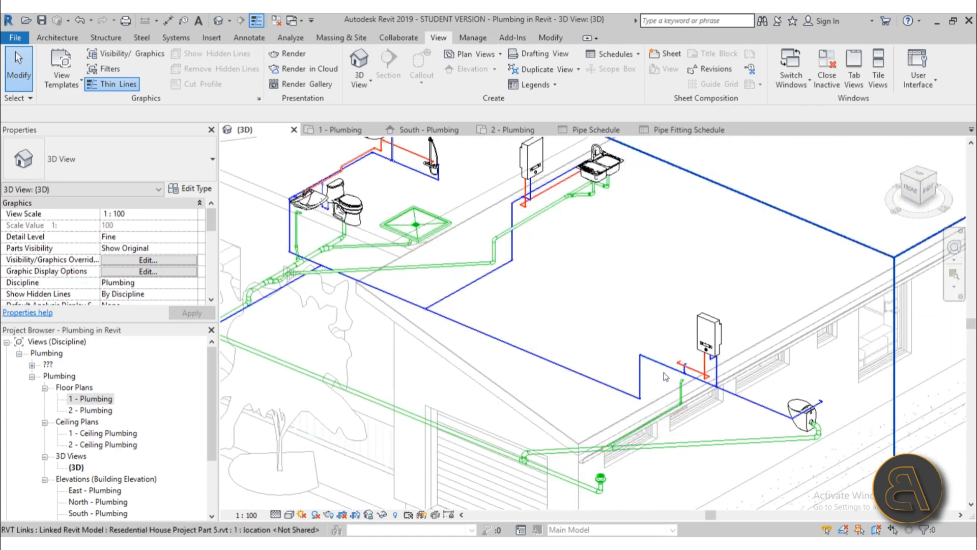
scroll(738, 326, "down", 3)
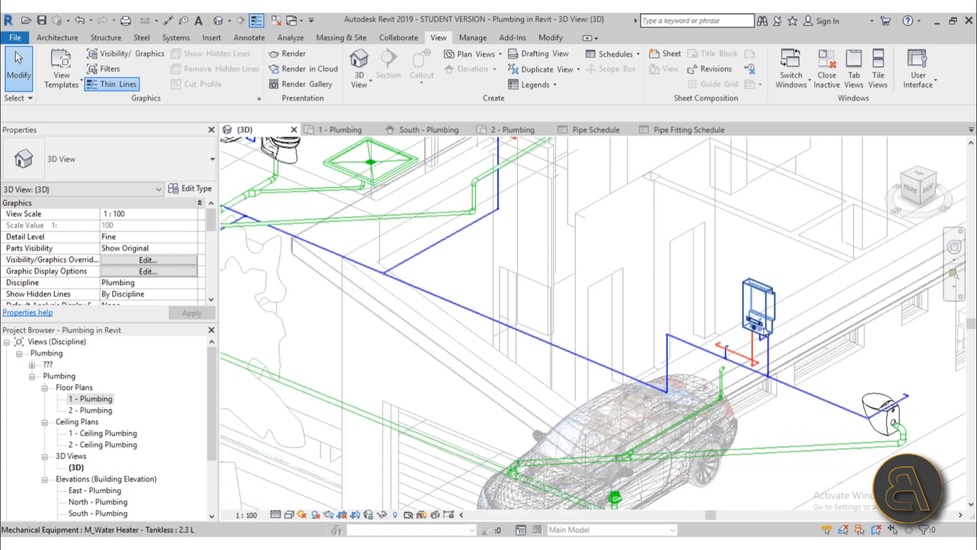
Step: Inspect the bathroom piping in 3D around the washbasin, toilet, shower, shower tray and storage water heater
scroll(759, 390, "up", 2)
scroll(505, 290, "down", 3)
scroll(460, 214, "up", 3)
scroll(444, 455, "up", 3)
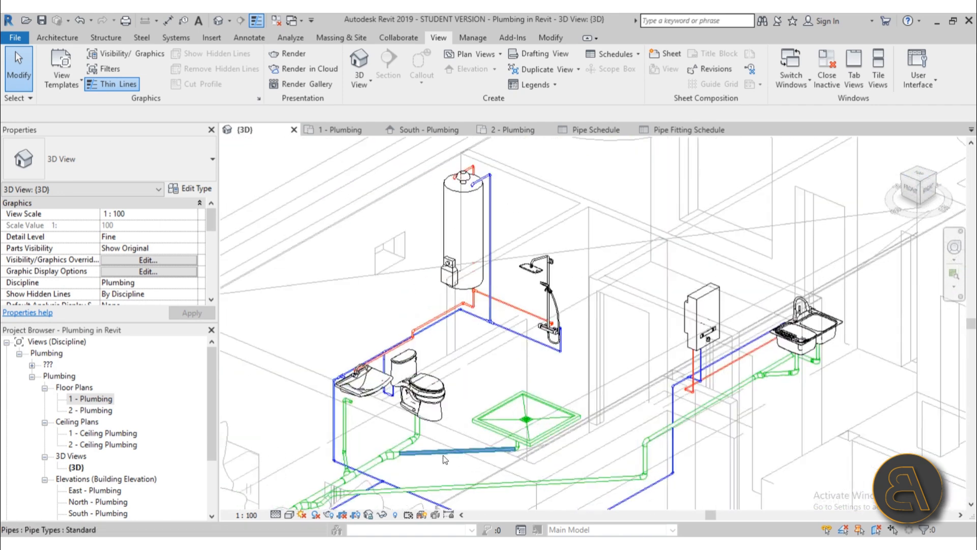
scroll(318, 344, "up", 2)
scroll(340, 319, "down", 3)
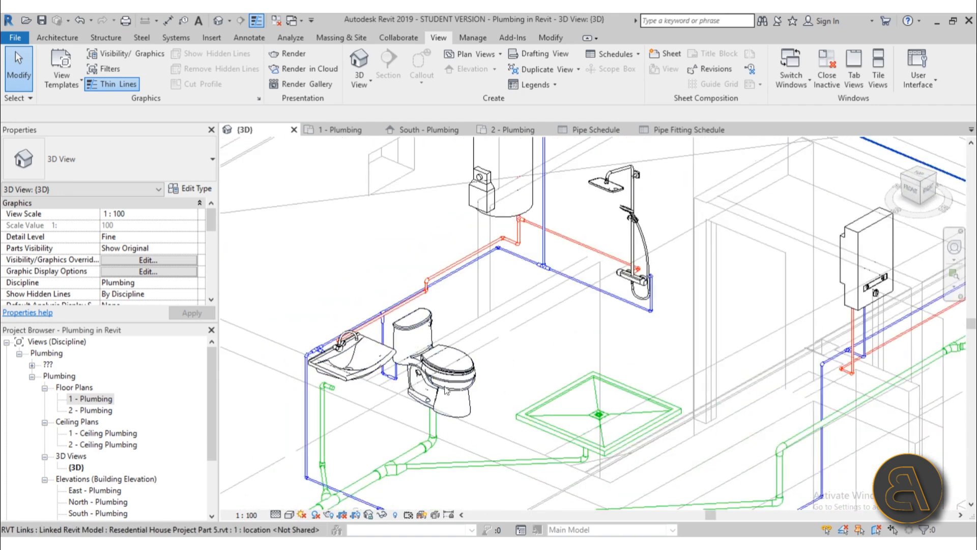
scroll(479, 281, "up", 4)
scroll(478, 277, "down", 3)
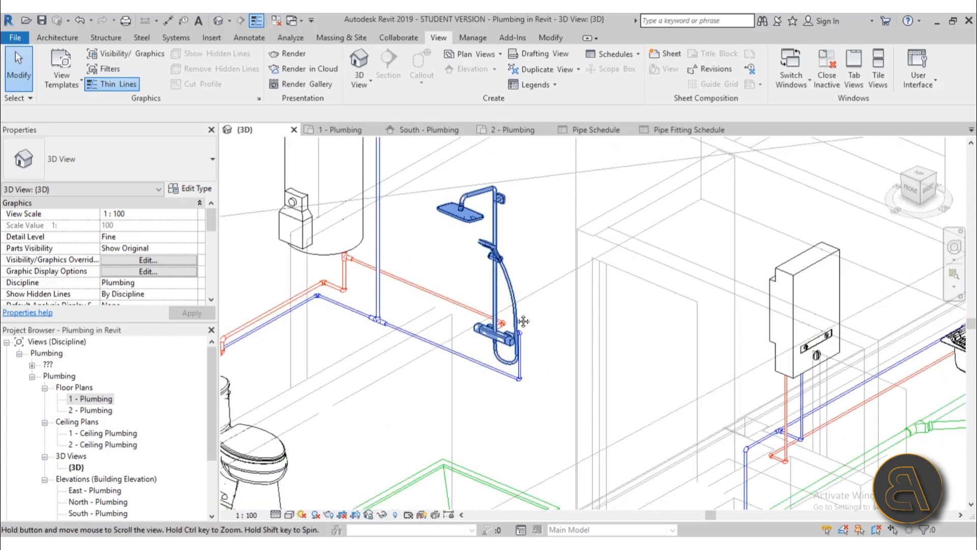
scroll(380, 382, "up", 2)
scroll(378, 381, "down", 1)
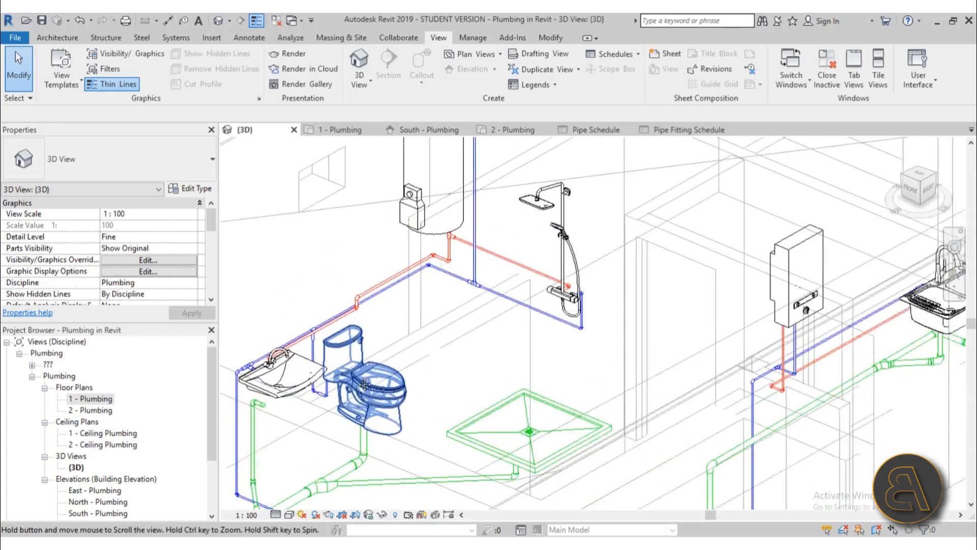
Step: Inspect the kitchen sink's drain and supply pipes and its tankless water heater in the 3D view
middle_click_drag(656, 382, 449, 392)
middle_click_drag(591, 399, 680, 279)
middle_click_drag(753, 309, 484, 470)
scroll(461, 460, "up", 1)
scroll(576, 399, "up", 1)
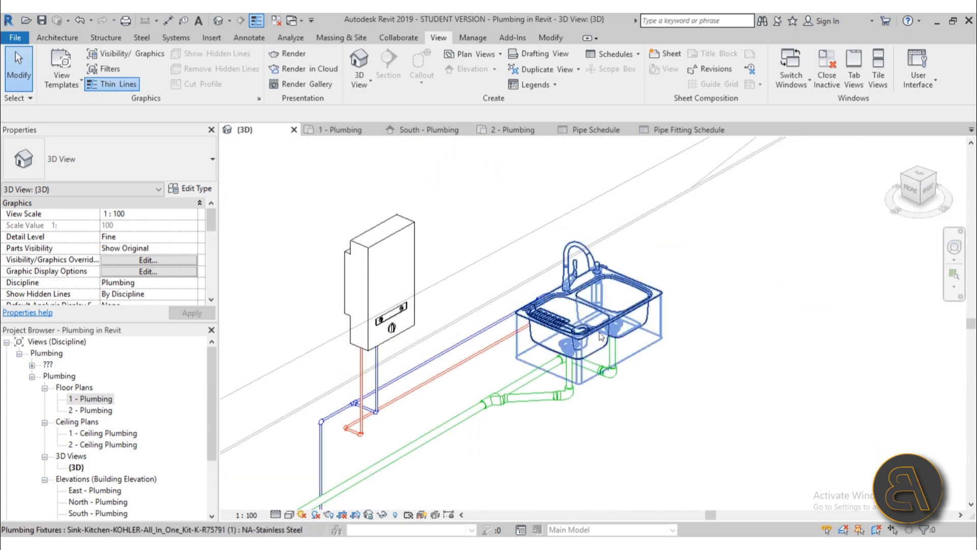
scroll(575, 387, "up", 4)
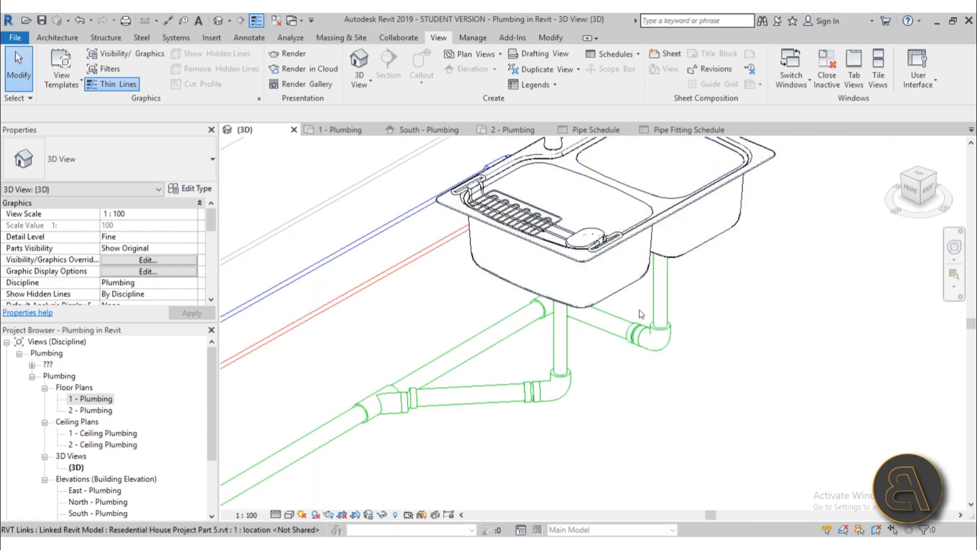
scroll(392, 407, "down", 5)
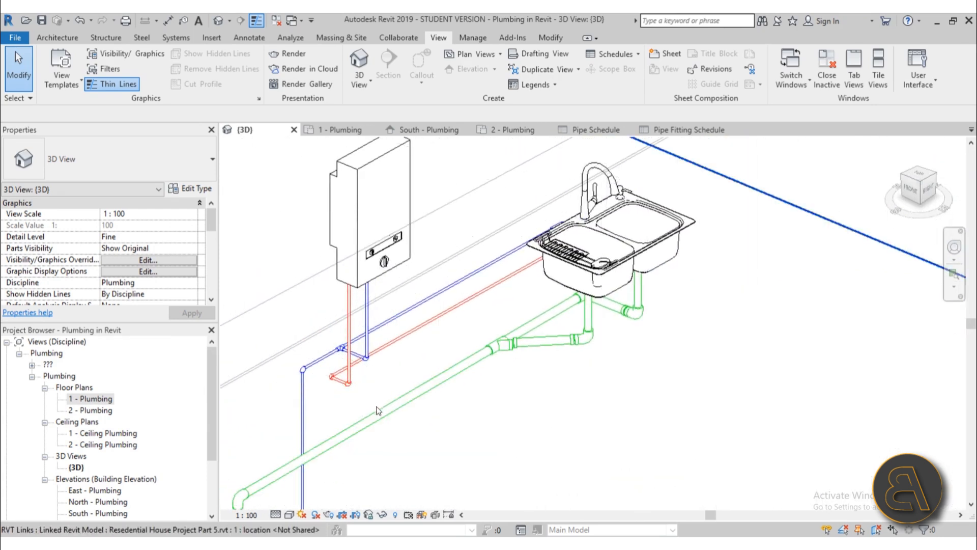
scroll(359, 283, "up", 4)
scroll(360, 283, "down", 8)
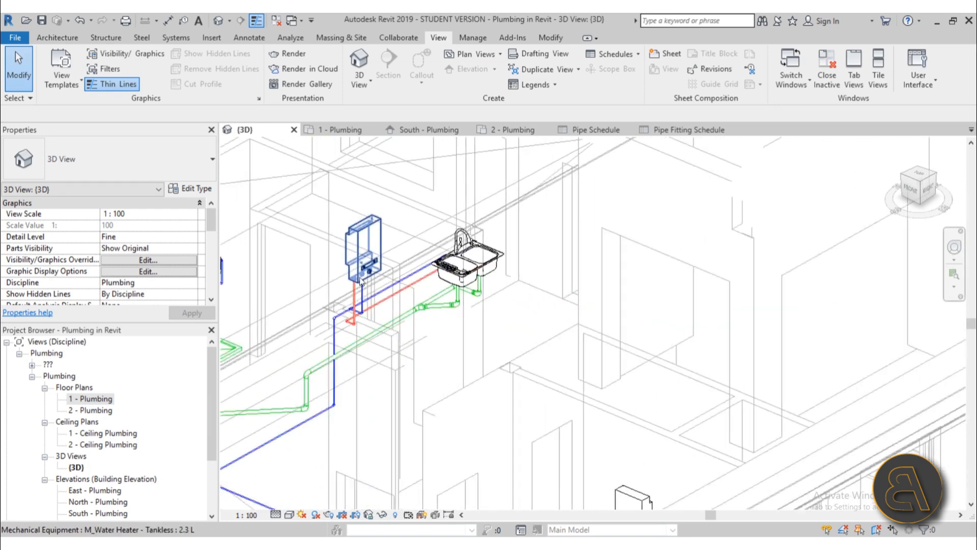
scroll(460, 231, "up", 5)
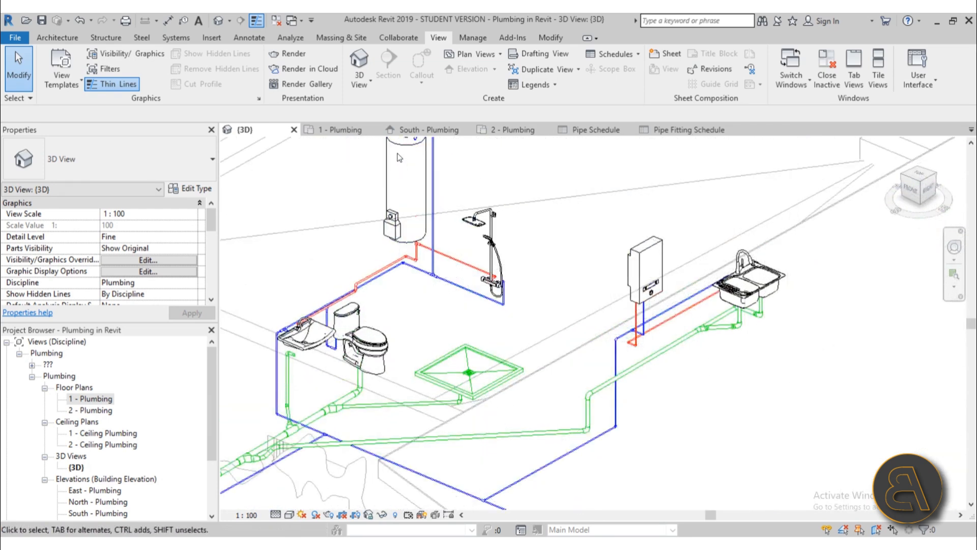
Step: Check the bathroom's storage water heater and the kitchen's tankless heater by selecting each, and view the garage-side heater
scroll(396, 216, "up", 2)
left_click(395, 210)
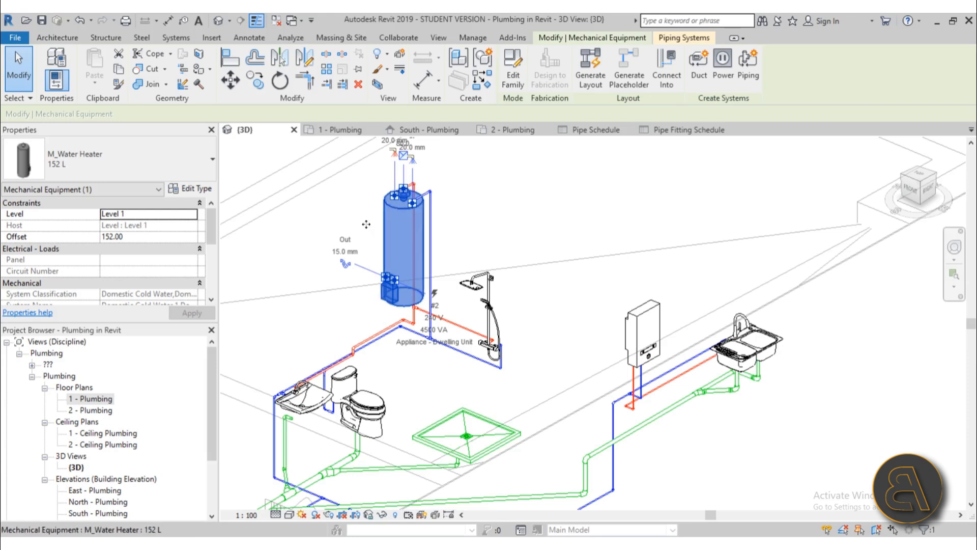
key("Escape")
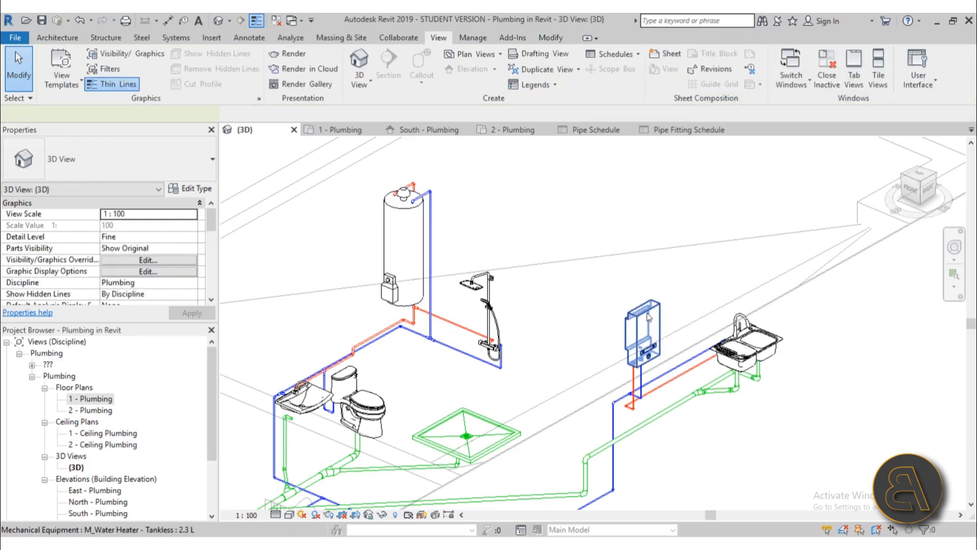
left_click(647, 316)
scroll(694, 402, "down", 2)
middle_click_drag(695, 402, 549, 254)
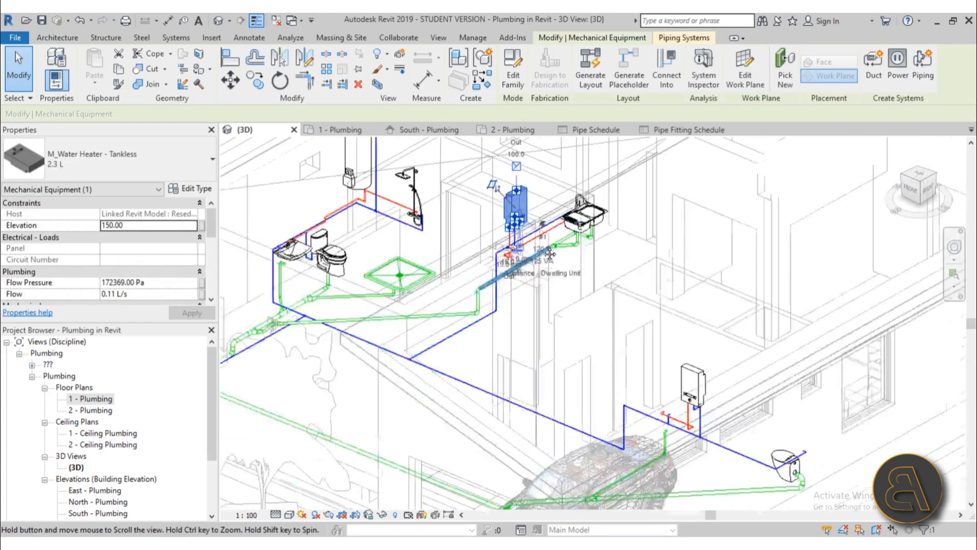
left_click(565, 304)
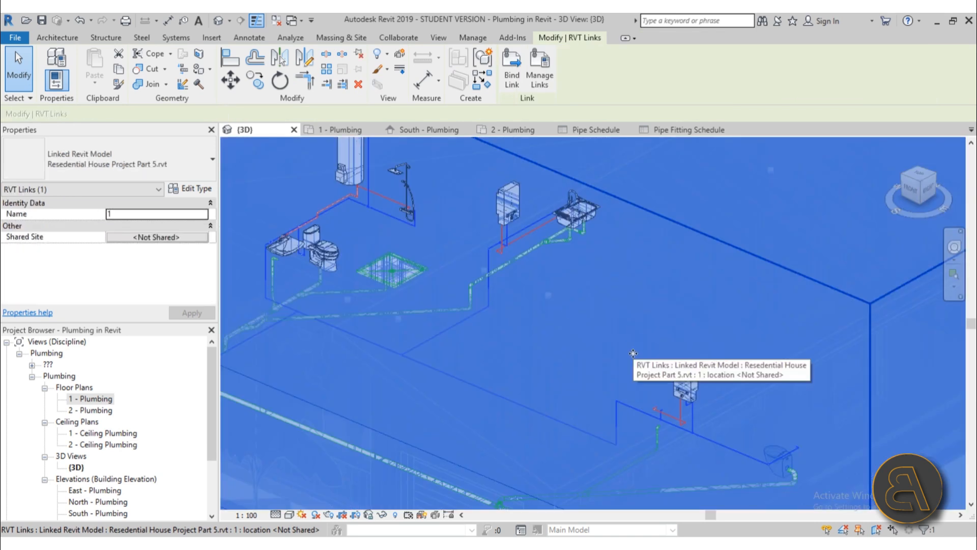
key("Escape")
middle_click_drag(681, 355, 662, 279)
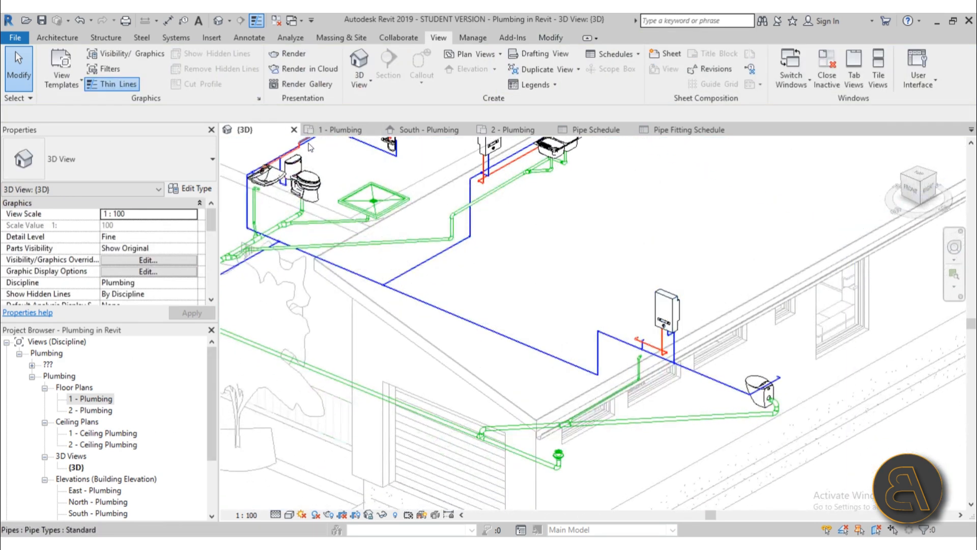
Step: Open the 1 - Plumbing floor plan and examine the overall layout of supply and drain pipes
left_click(339, 130)
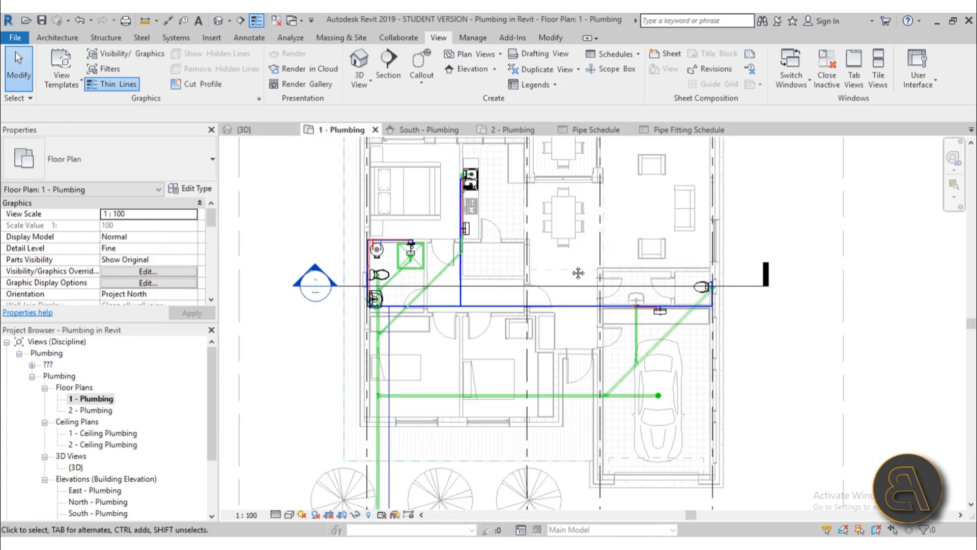
middle_click_drag(578, 273, 562, 280)
scroll(560, 276, "down", 4)
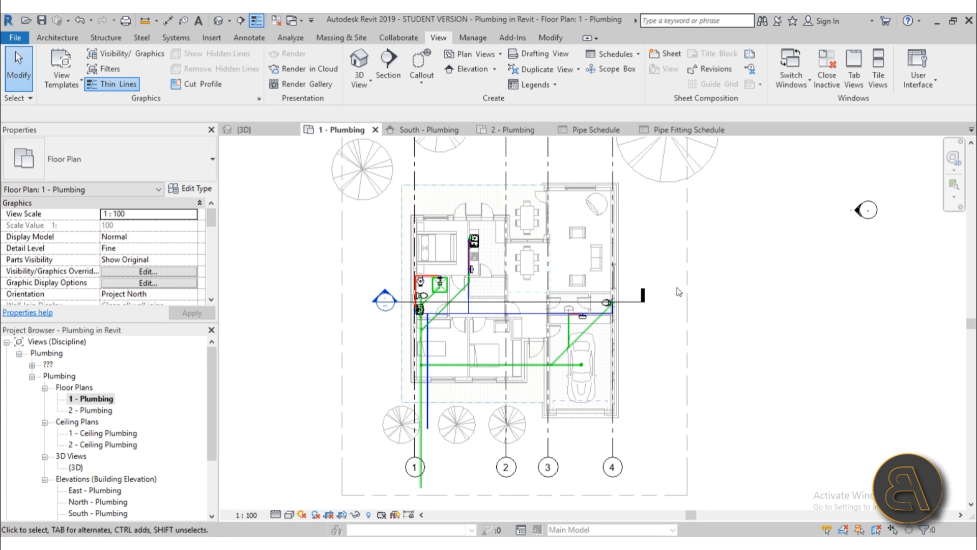
scroll(412, 367, "up", 5)
scroll(409, 363, "down", 5)
middle_click_drag(374, 352, 402, 345)
scroll(316, 259, "up", 4)
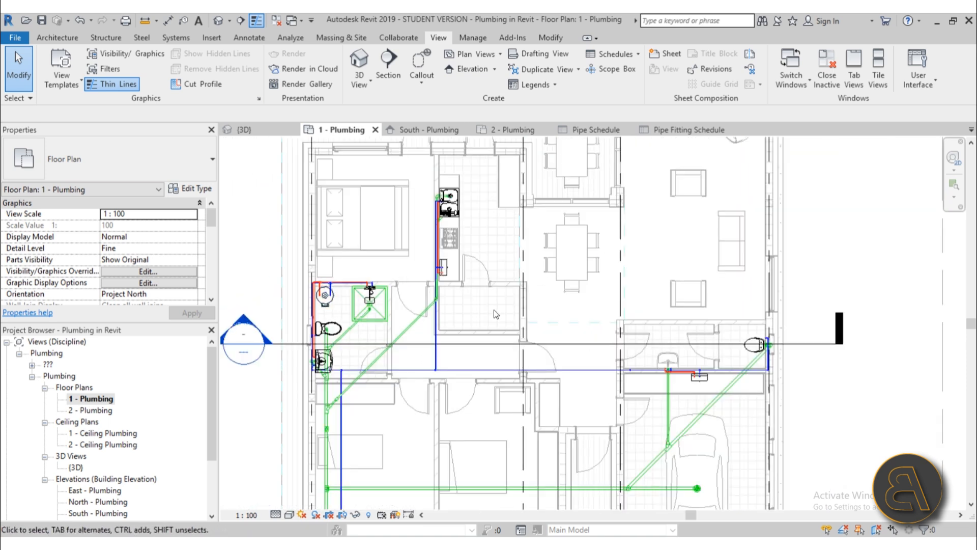
middle_click_drag(500, 325, 501, 311)
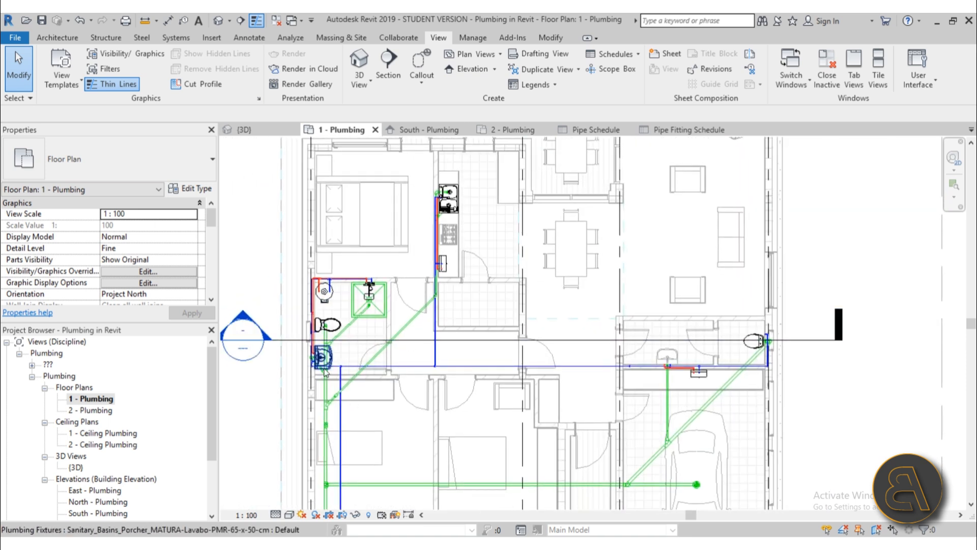
Step: Examine the fixtures and pipe connections of the bathroom and of the small washroom beside the garage in the floor plan
scroll(322, 358, "up", 3)
scroll(324, 231, "down", 3)
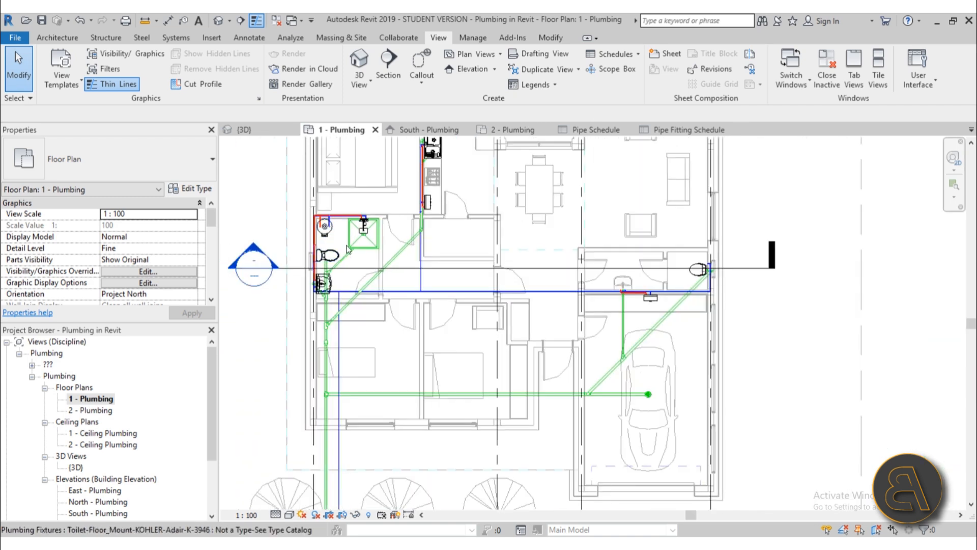
scroll(287, 207, "up", 3)
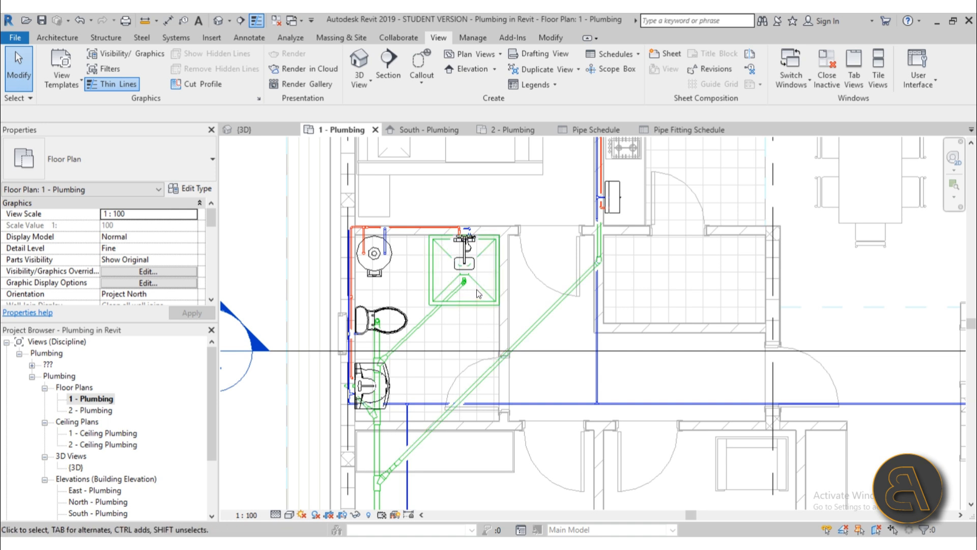
scroll(421, 284, "down", 3)
middle_click_drag(602, 307, 385, 310)
scroll(384, 309, "up", 3)
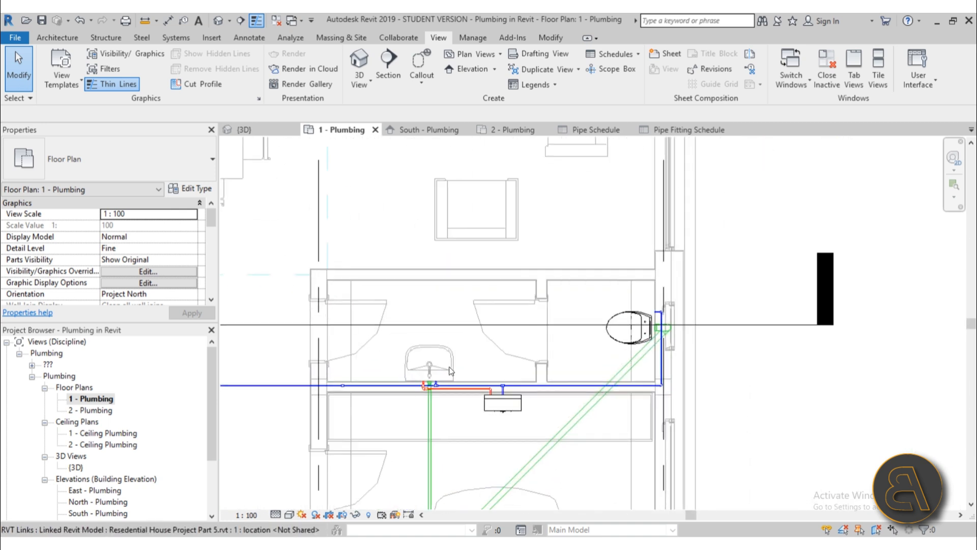
scroll(449, 366, "up", 2)
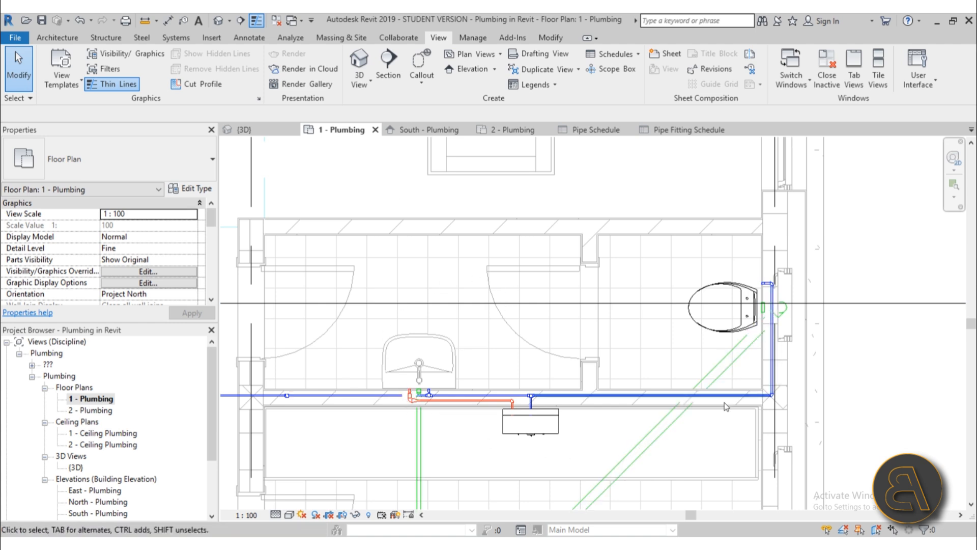
scroll(633, 346, "down", 2)
middle_click_drag(633, 346, 715, 320)
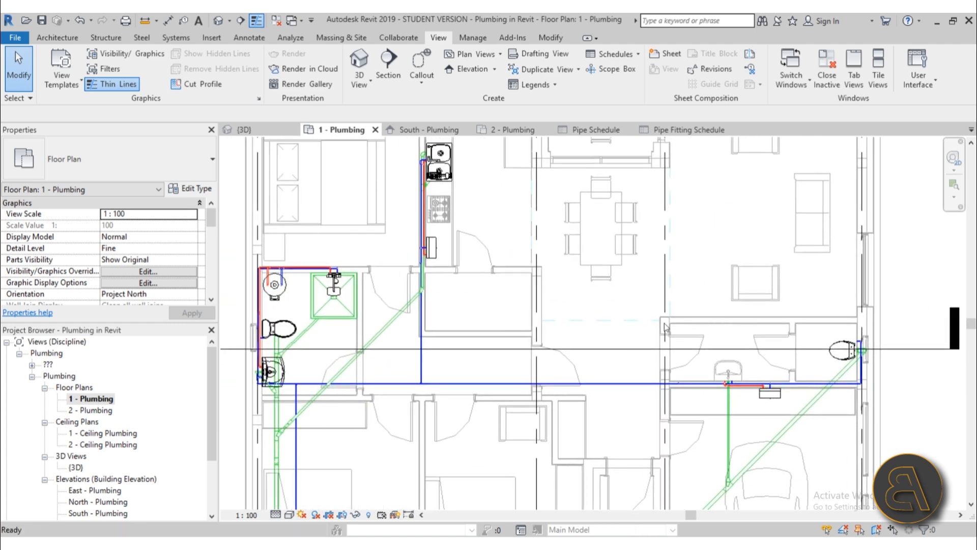
Step: Trace the supply and drain pipes across the floor plan between the kitchen, bathroom, garage floor drain and outdoor mains
middle_click_drag(473, 336, 482, 383)
scroll(438, 291, "up", 2)
middle_click_drag(477, 279, 494, 268)
scroll(495, 309, "down", 2)
middle_click_drag(568, 373, 471, 299)
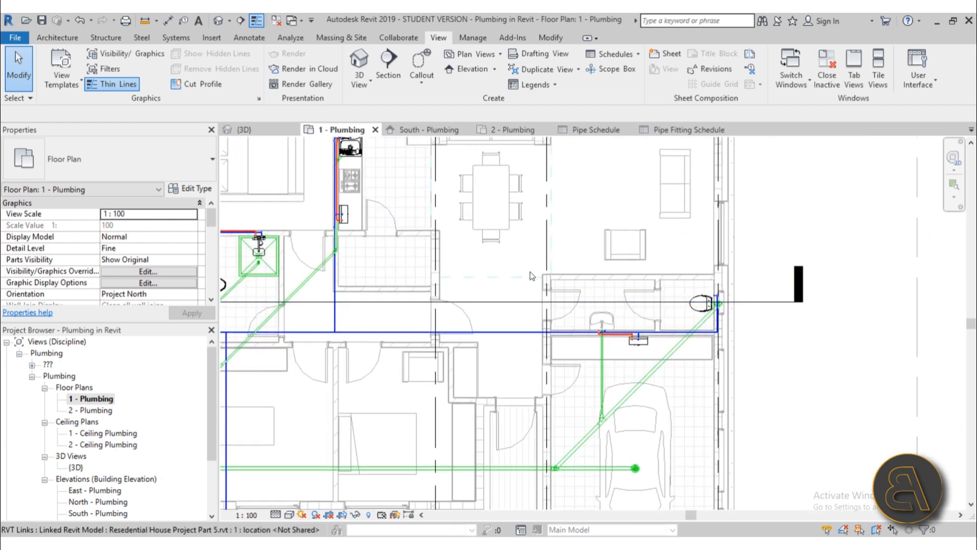
middle_click_drag(633, 465, 634, 366)
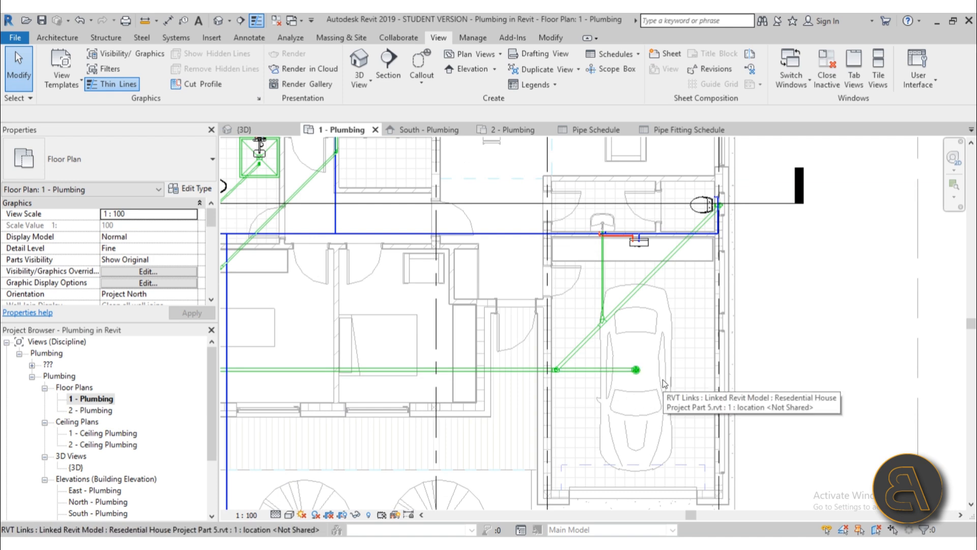
middle_click_drag(497, 436, 767, 469)
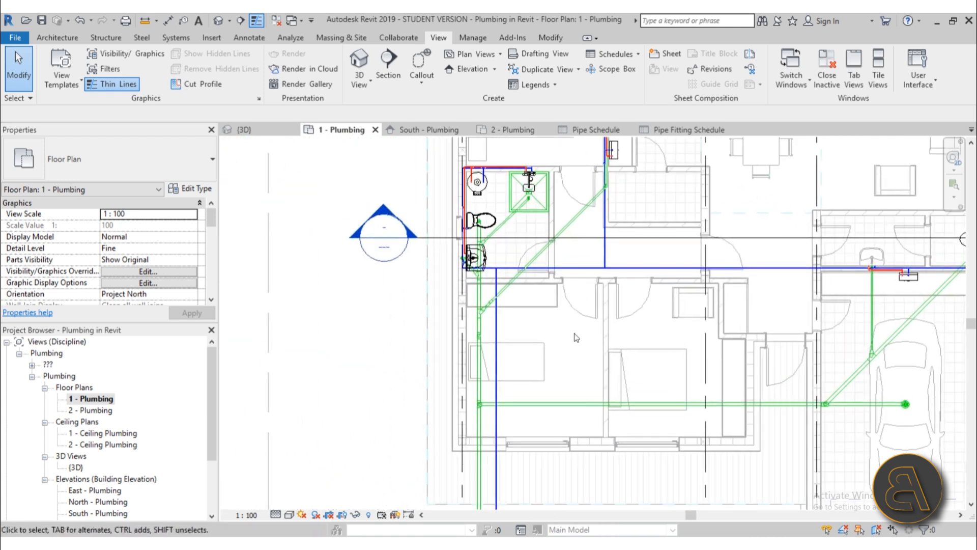
middle_click_drag(580, 300, 459, 399)
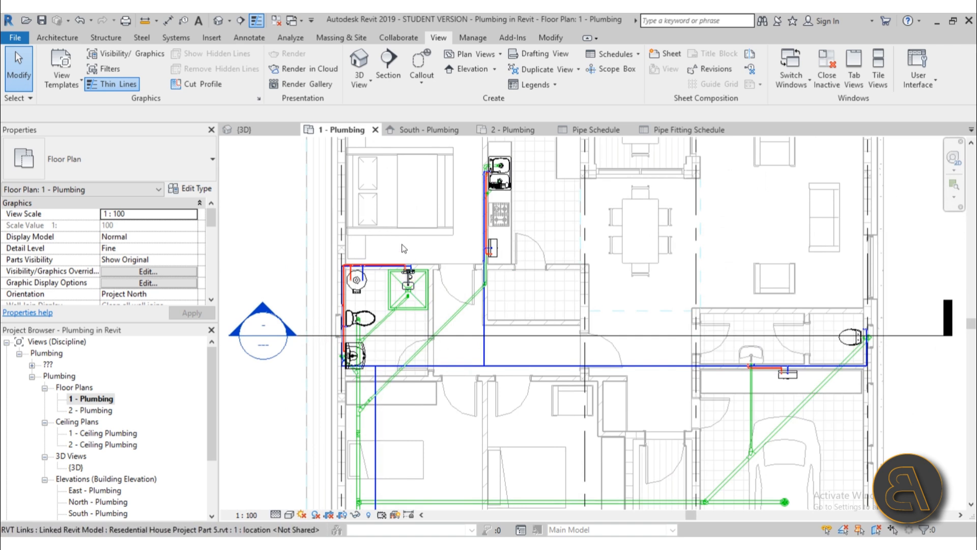
middle_click_drag(463, 218, 413, 332)
scroll(366, 242, "down", 1)
scroll(366, 242, "down", 2)
middle_click_drag(478, 365, 491, 283)
scroll(483, 285, "up", 1)
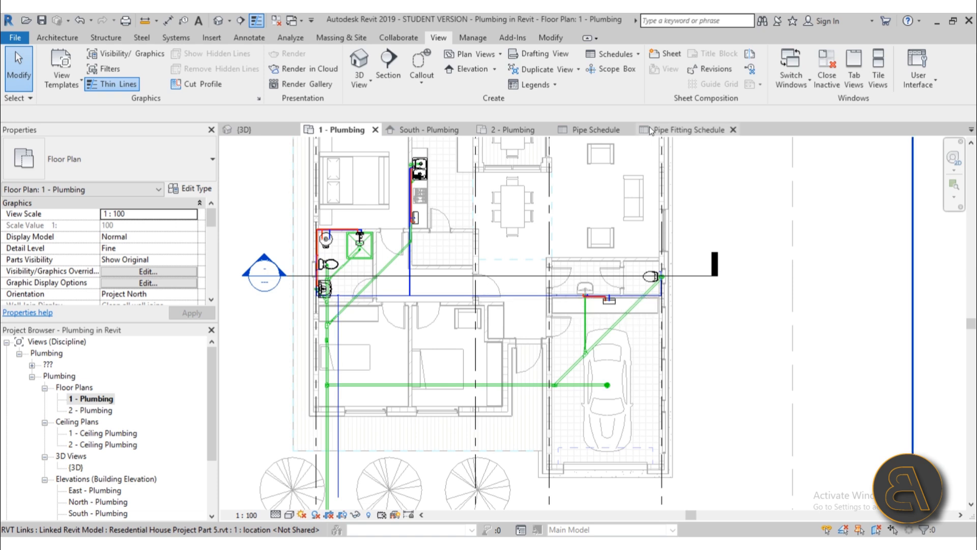
Step: Review the rows of the Pipe Schedule and open the Pipe Fitting Schedule
left_click(598, 129)
scroll(406, 306, "down", 15)
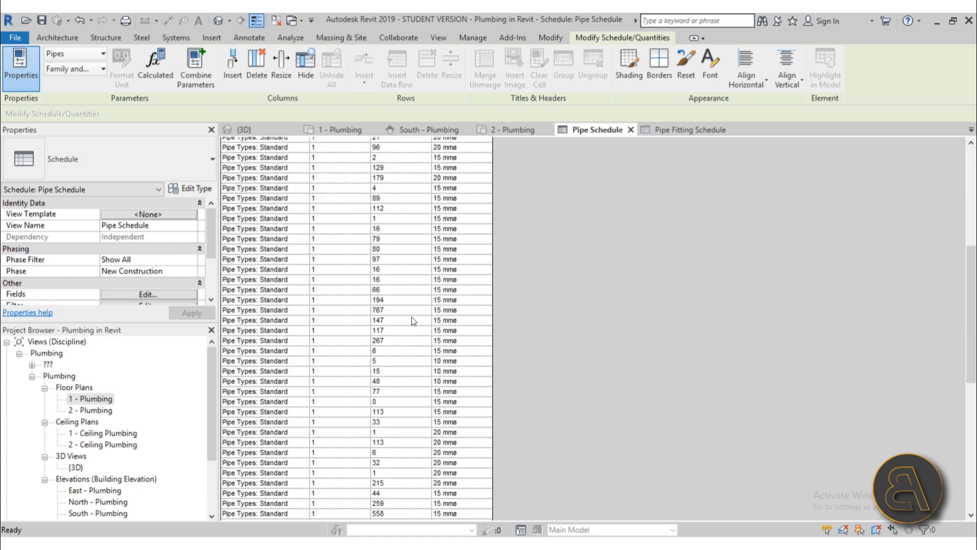
scroll(405, 306, "up", 15)
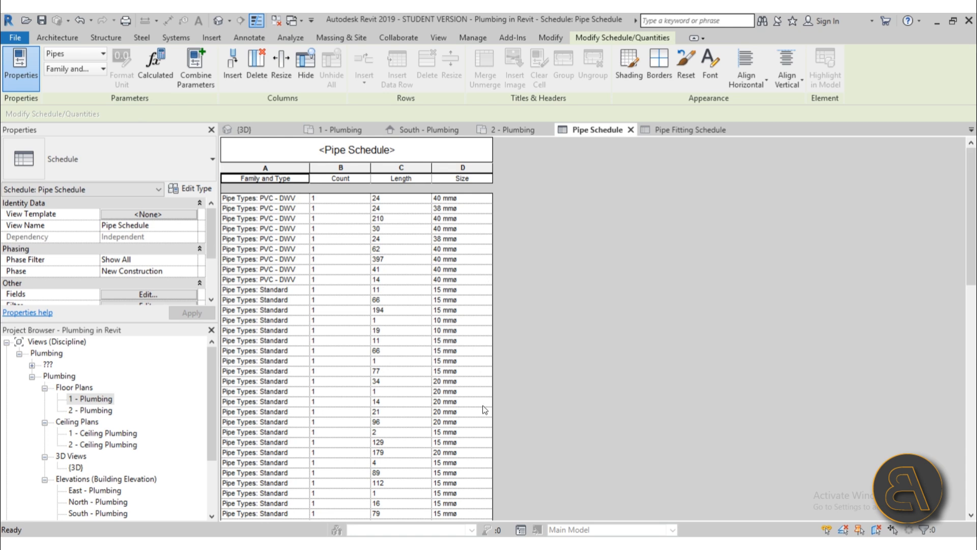
left_click(674, 130)
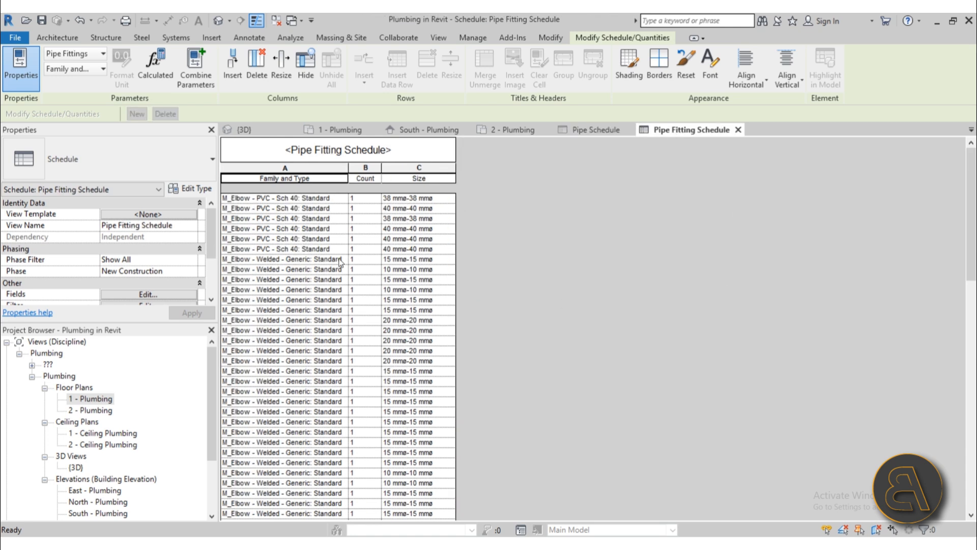
Step: Review the rows of the Pipe Fitting Schedule and return to the 1 - Plumbing floor plan for an overview of the pipe layout
scroll(340, 262, "down", 5)
scroll(340, 267, "up", 5)
left_click(342, 131)
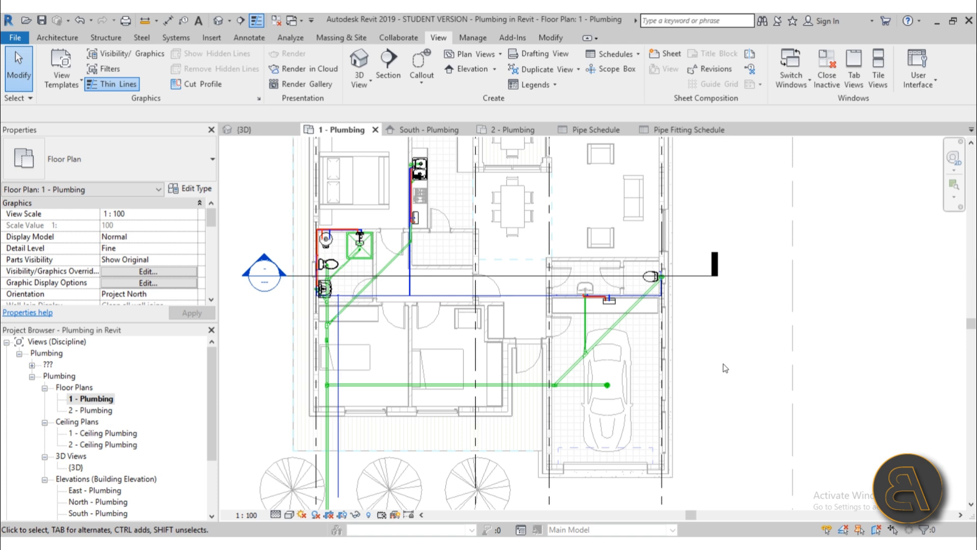
scroll(458, 305, "down", 4)
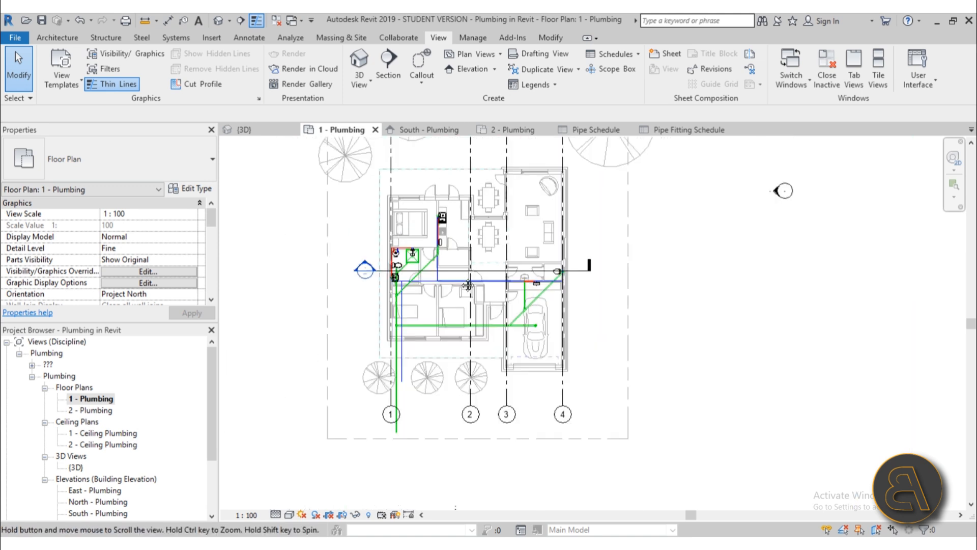
scroll(452, 300, "up", 2)
scroll(447, 306, "down", 1)
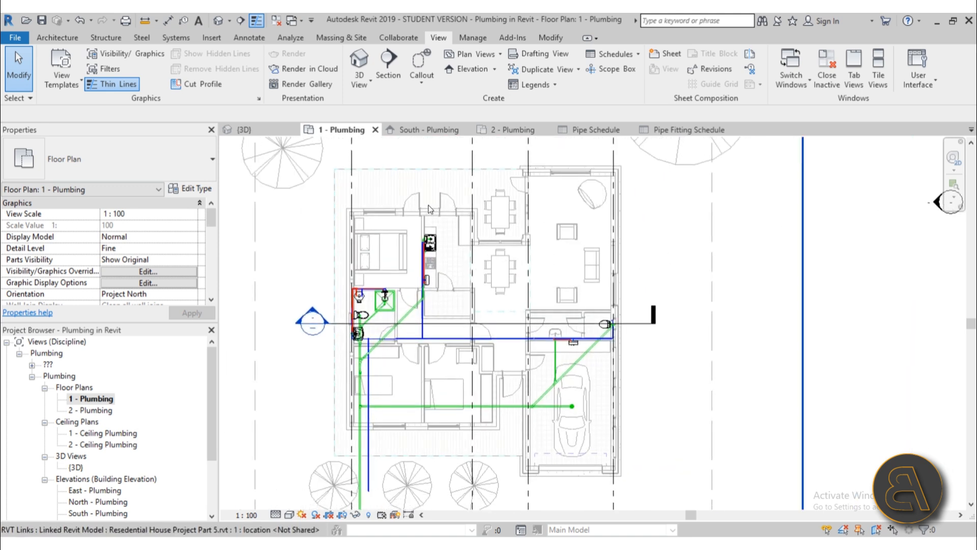
scroll(419, 294, "down", 1)
middle_click_drag(418, 290, 417, 287)
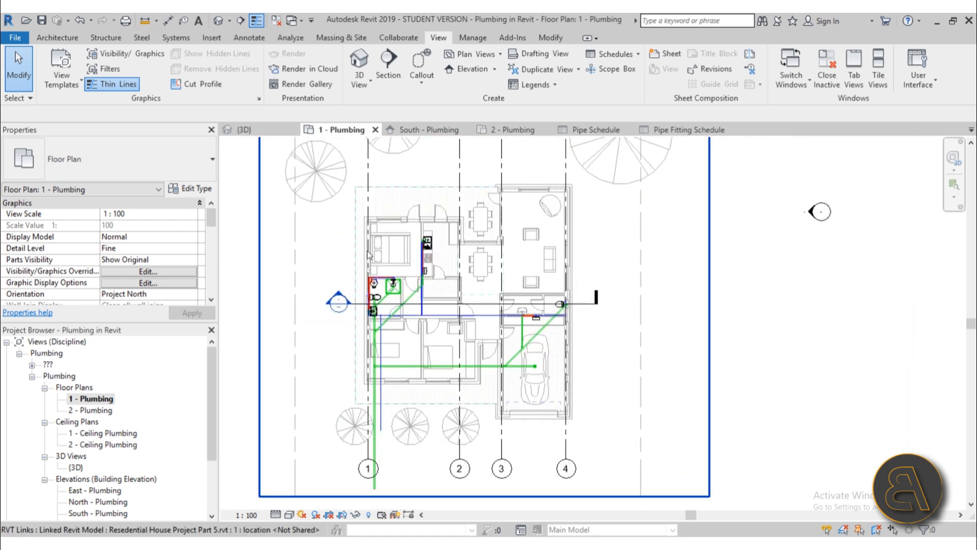
middle_click_drag(366, 251, 365, 266)
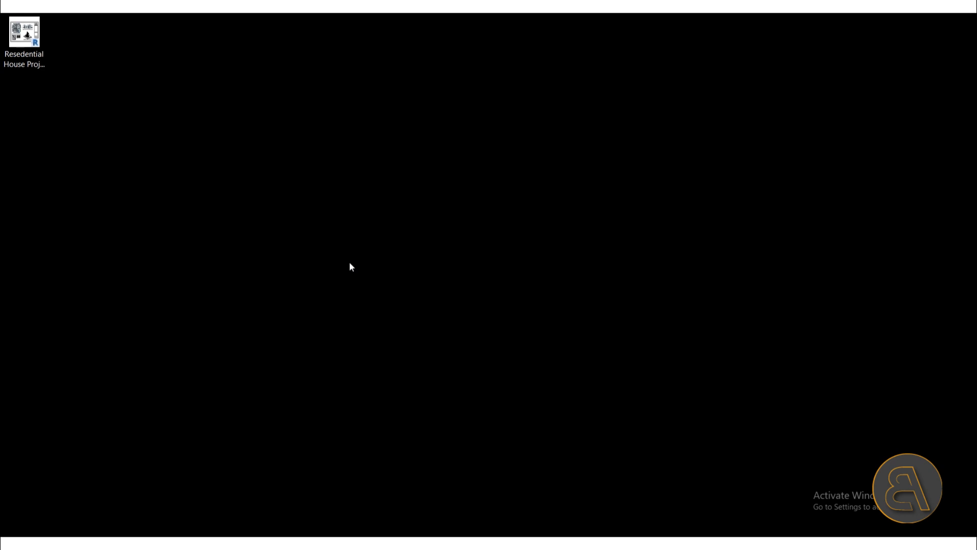
Step: Open the Resedential House Project Part 5 file from the desktop and examine the WC, kitchen and garage on sheet A101
double_click(35, 67)
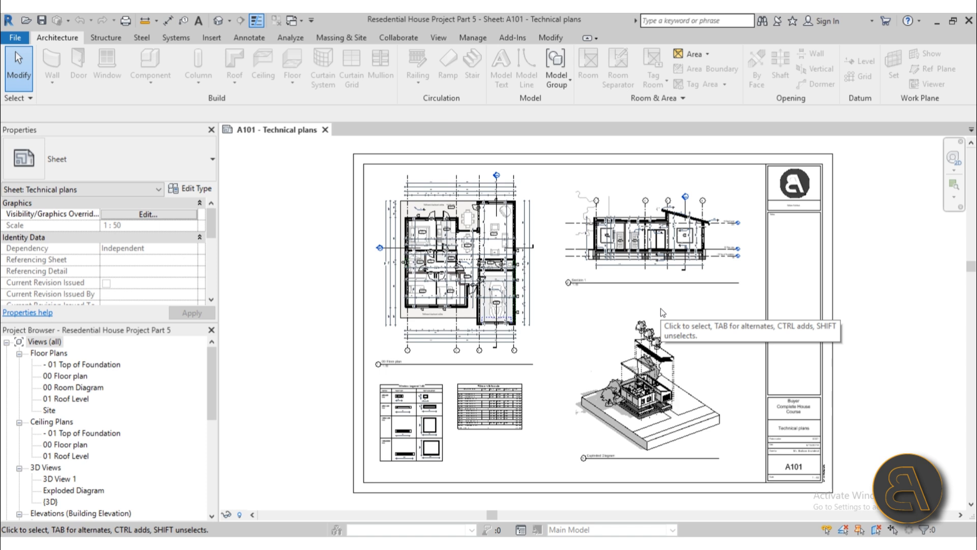
scroll(458, 229, "up", 5)
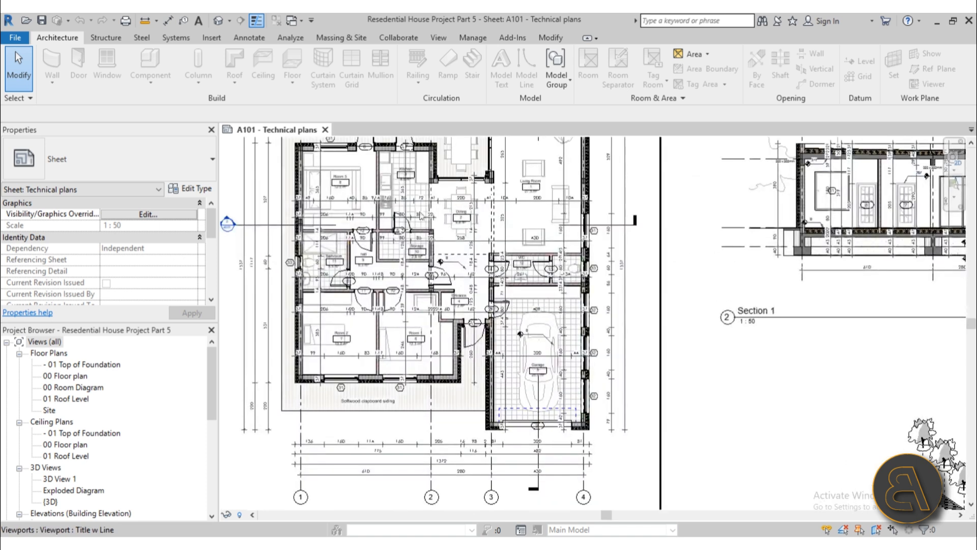
scroll(318, 263, "up", 4)
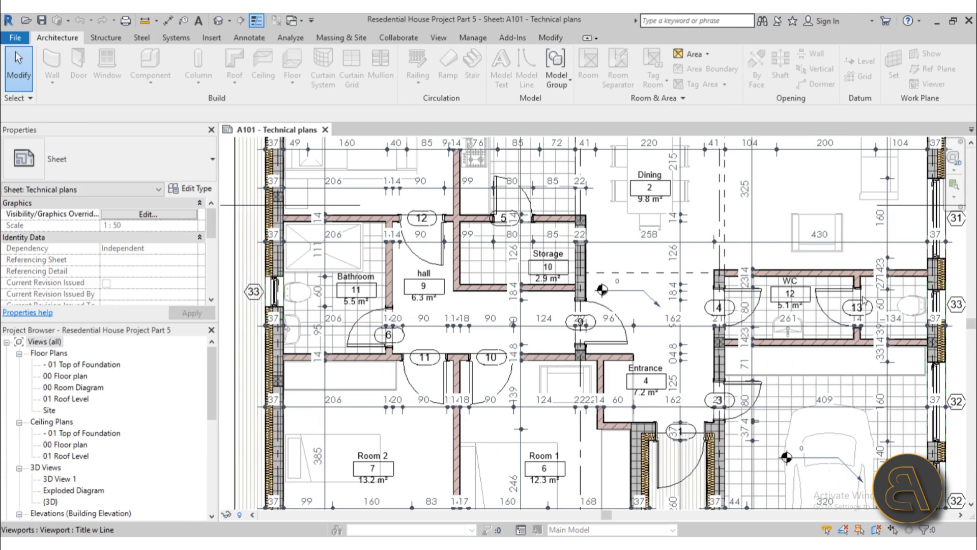
scroll(718, 285, "up", 3)
scroll(530, 290, "down", 2)
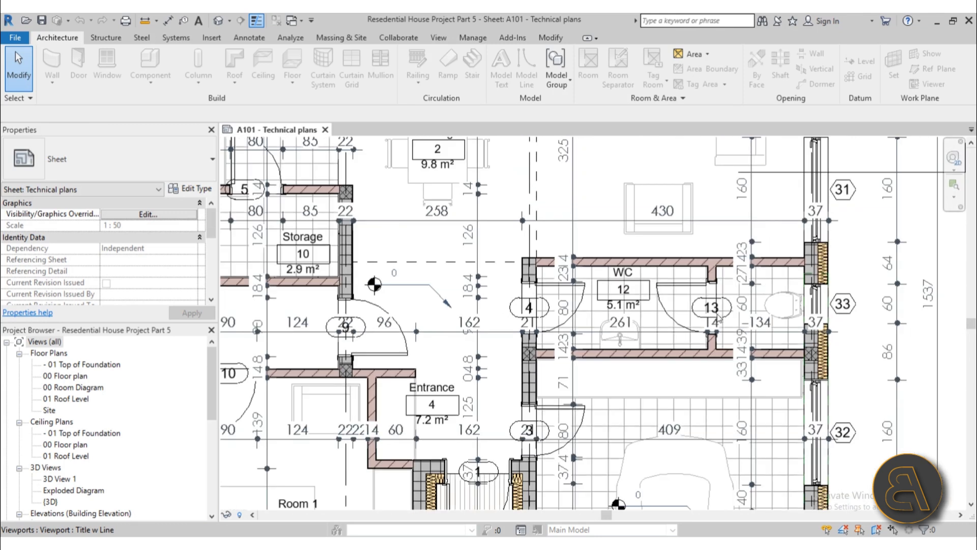
scroll(719, 318, "down", 4)
scroll(436, 244, "up", 5)
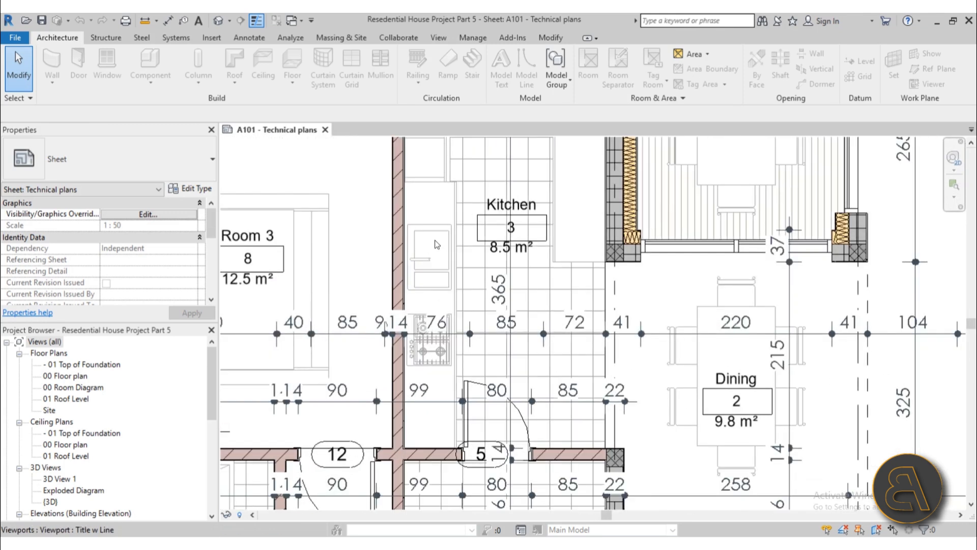
scroll(431, 231, "down", 3)
middle_click_drag(542, 400, 478, 262)
middle_click_drag(666, 437, 645, 362)
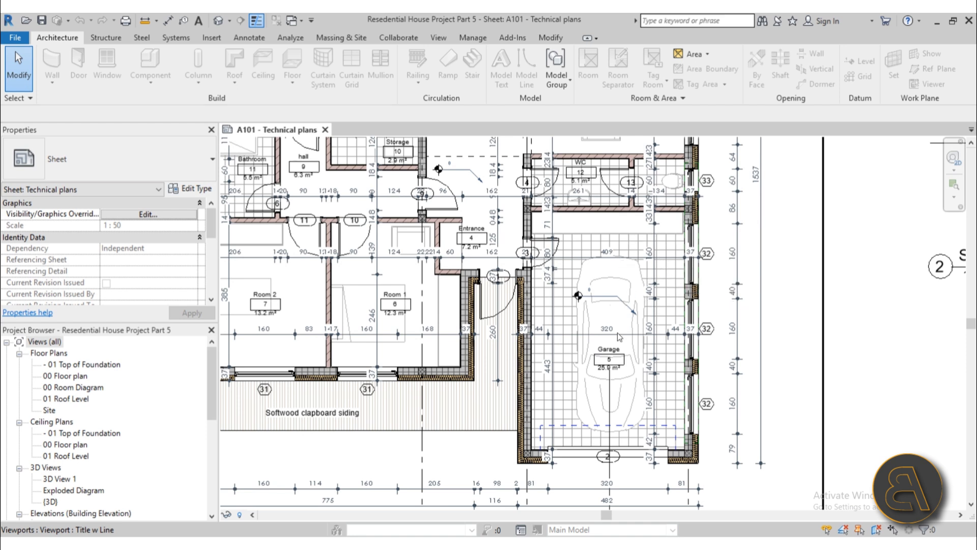
middle_click_drag(618, 331, 652, 317)
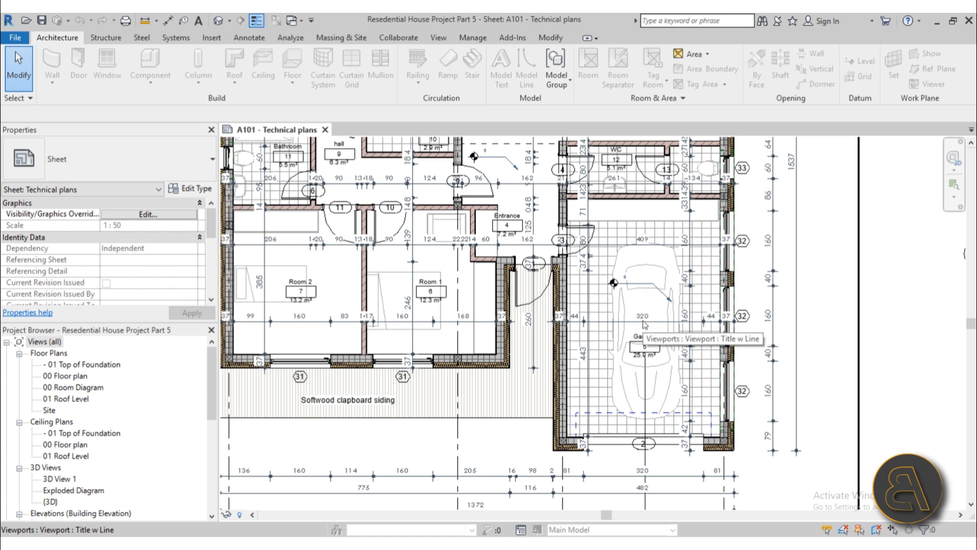
Step: Examine the garage, the WC beside it and the kitchen in the sheet's floor plan for rooms that need plumbing
scroll(650, 325, "down", 2)
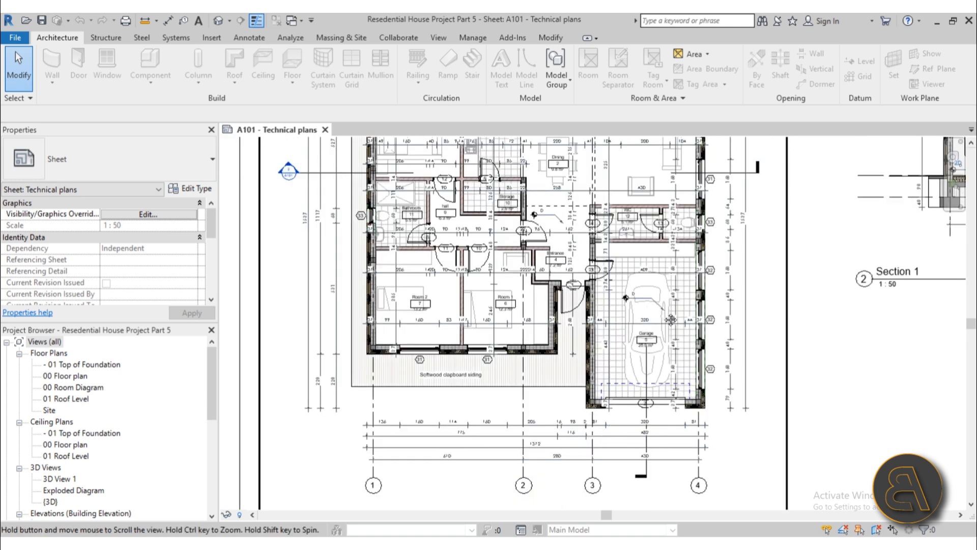
middle_click_drag(665, 317, 605, 348)
scroll(642, 381, "up", 3)
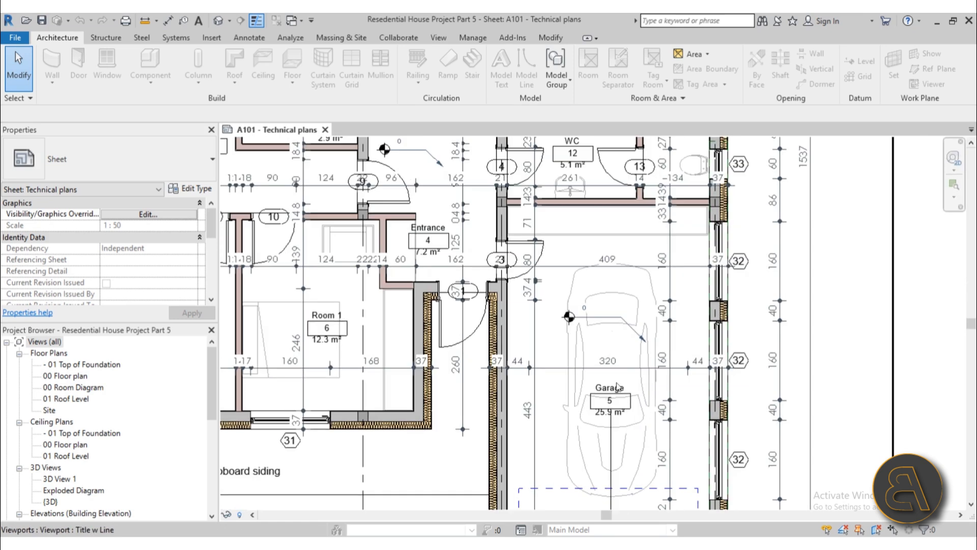
scroll(617, 384, "down", 2)
middle_click_drag(617, 391, 622, 471)
scroll(605, 351, "up", 4)
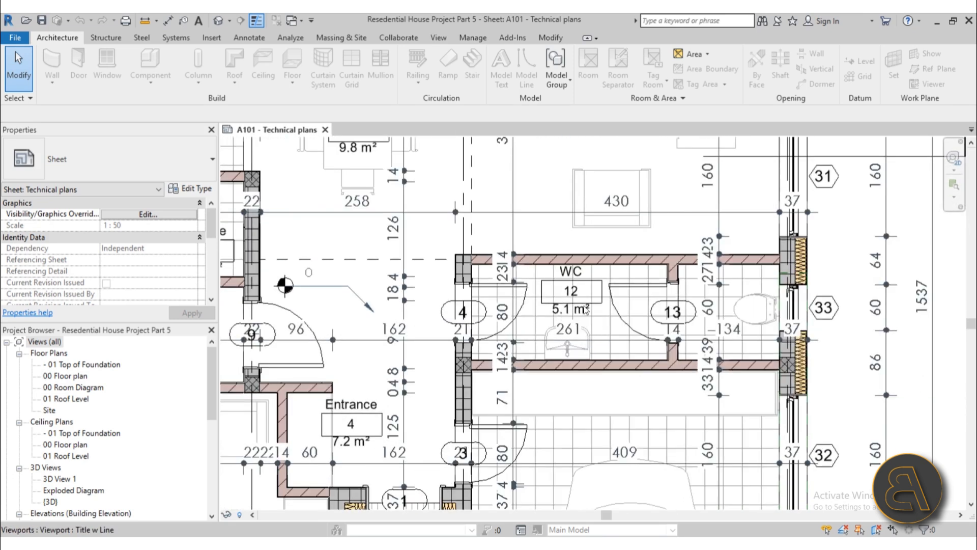
scroll(587, 309, "down", 3)
middle_click_drag(589, 338, 688, 407)
scroll(466, 219, "up", 4)
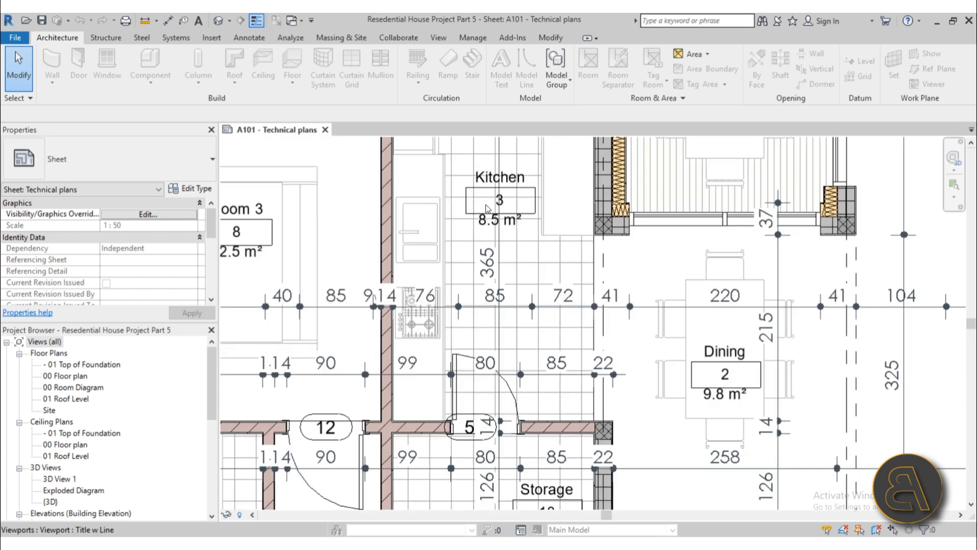
Step: Examine the bathroom's shower, toilet and basin on the sheet, along with their place in the overall house layout
scroll(451, 259, "down", 3)
middle_click_drag(350, 394, 513, 295)
scroll(513, 296, "up", 3)
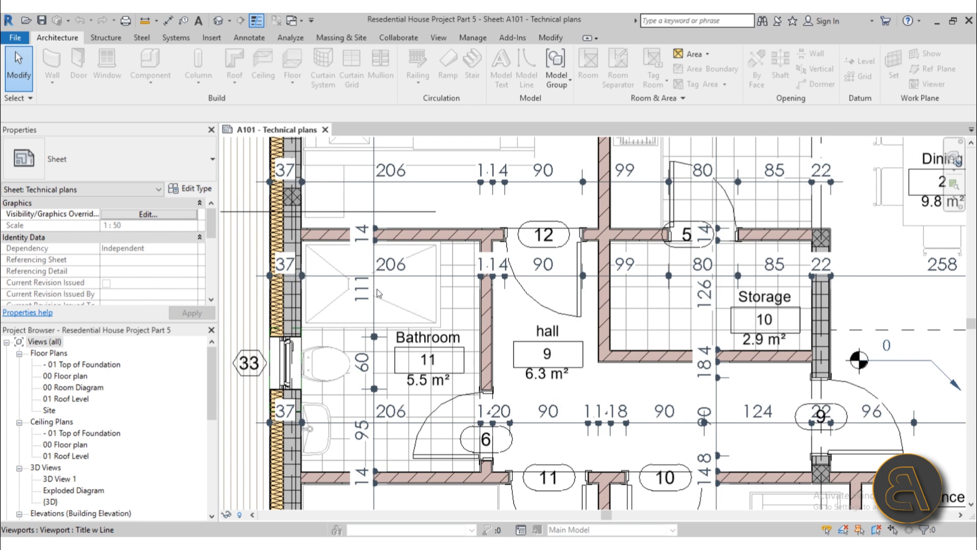
scroll(378, 294, "down", 4)
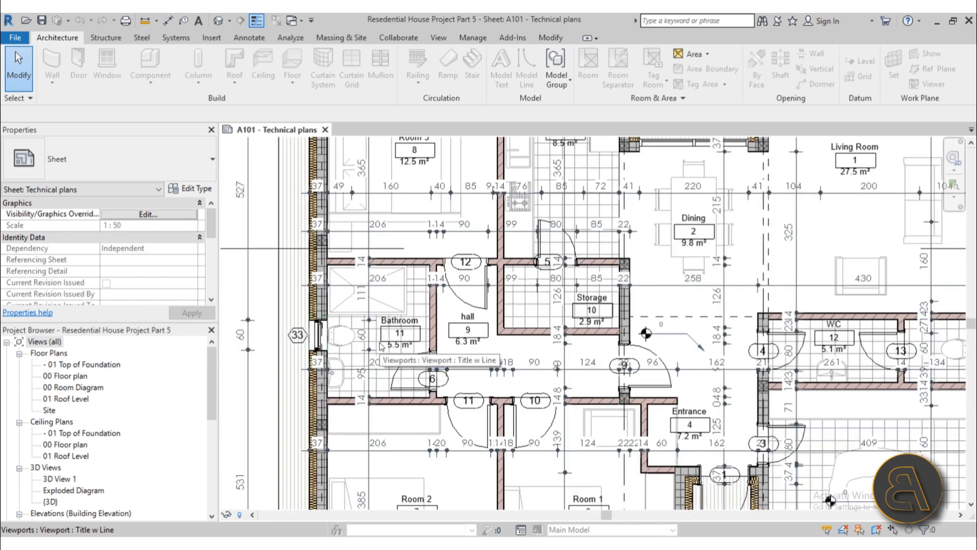
mouse_move(415, 362)
middle_mouse_down()
mouse_move(391, 336)
mouse_move(421, 325)
mouse_move(401, 341)
middle_mouse_up()
scroll(390, 341, "down", 1)
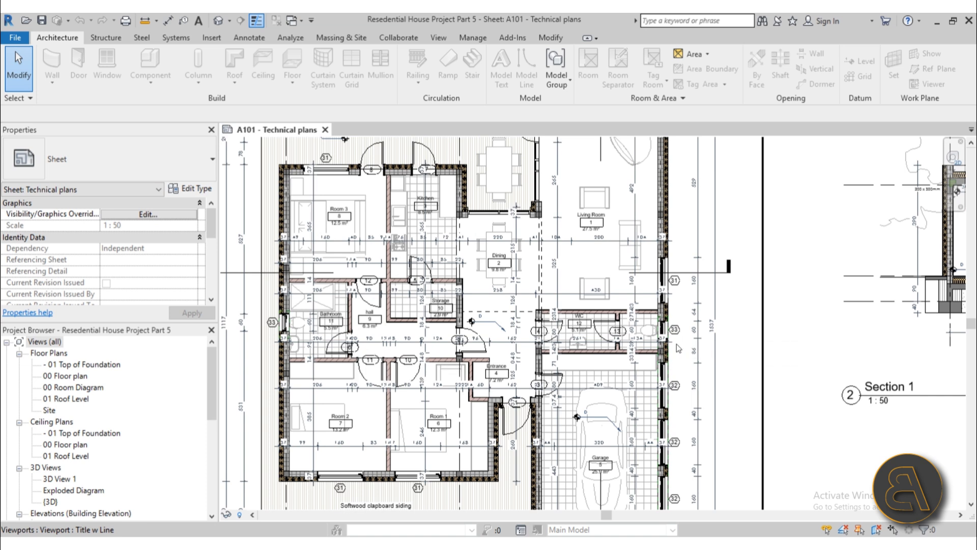
middle_click_drag(432, 398, 431, 398)
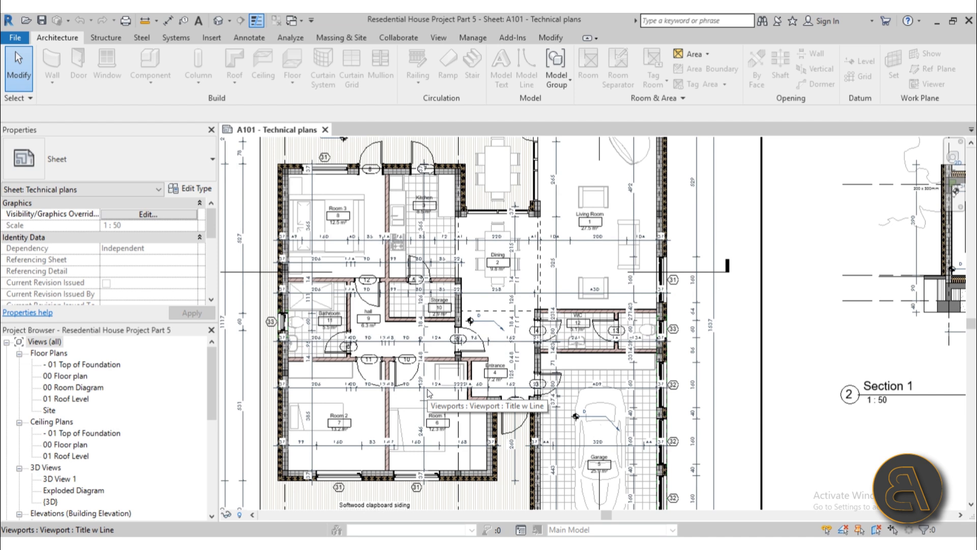
scroll(304, 330, "up", 2)
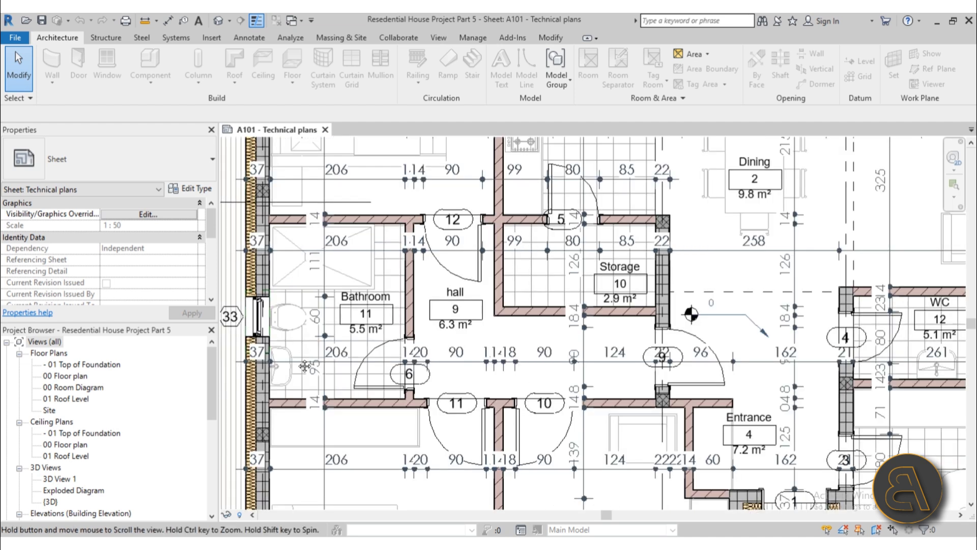
scroll(301, 357, "up", 2)
left_click(295, 367)
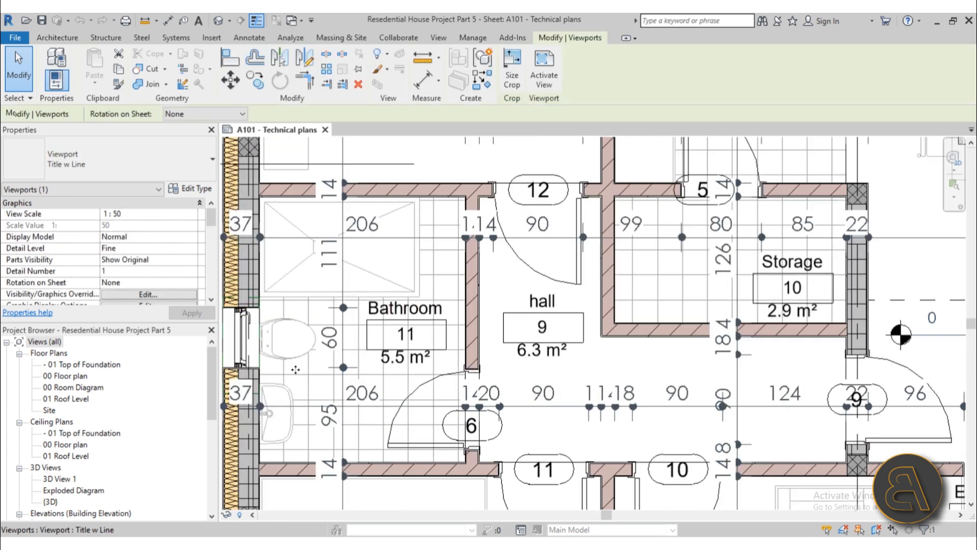
key("Escape")
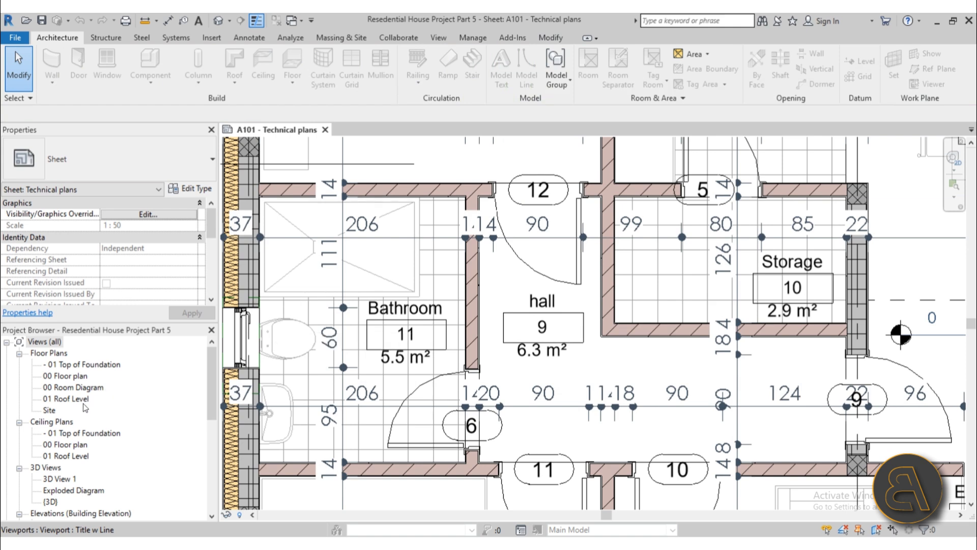
Step: Open the 00 Floor plan view and select the bathroom's toilet, wash basin and shower tray one by one to inspect them
double_click(66, 376)
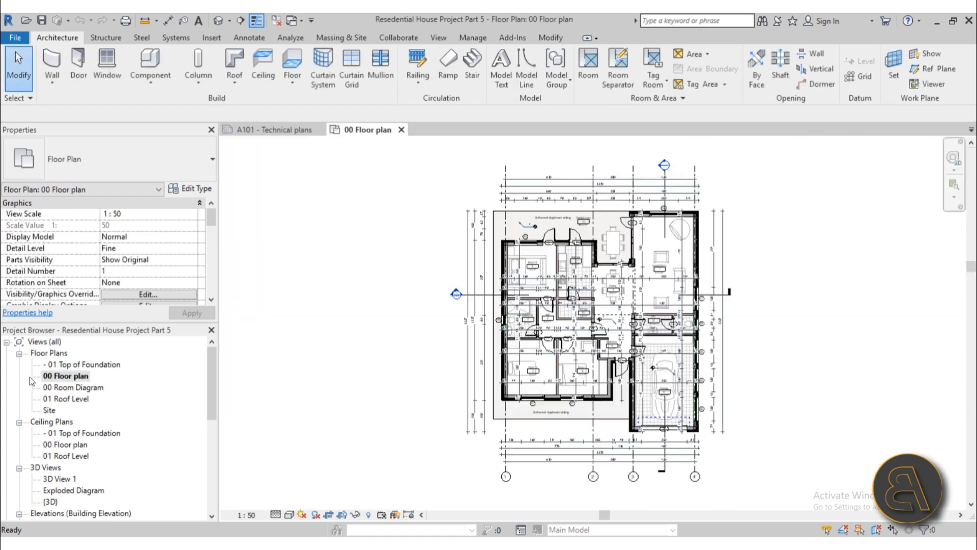
scroll(501, 341, "up", 10)
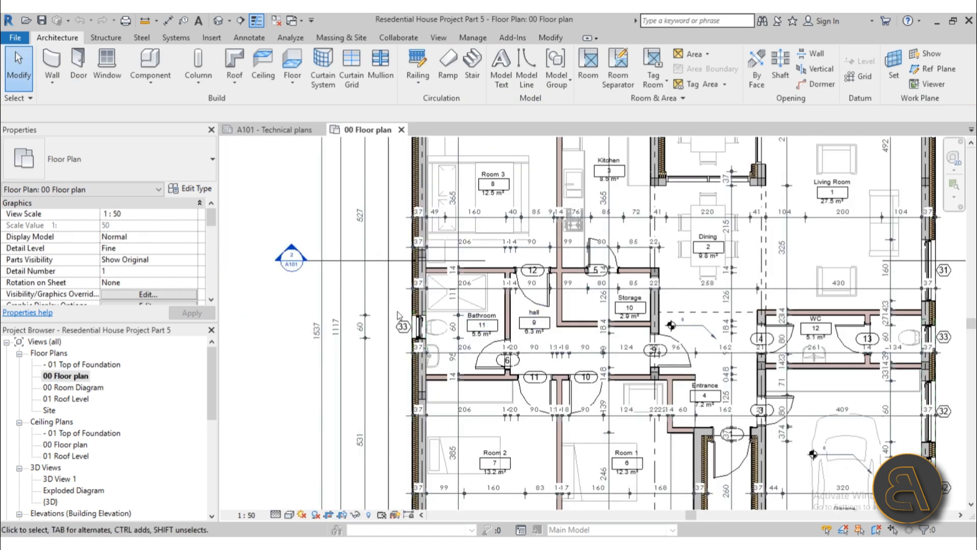
scroll(501, 341, "up", 2)
left_click(487, 332)
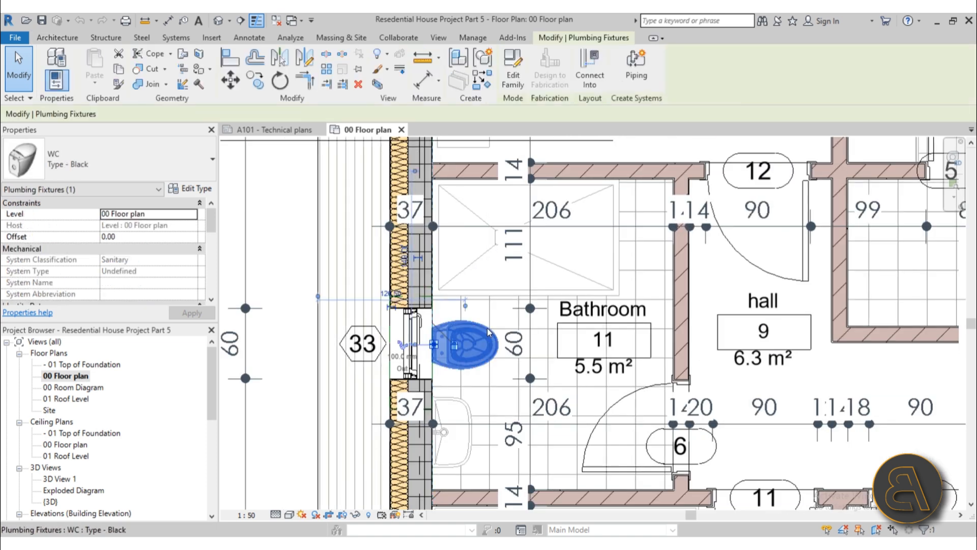
scroll(487, 332, "down", 3)
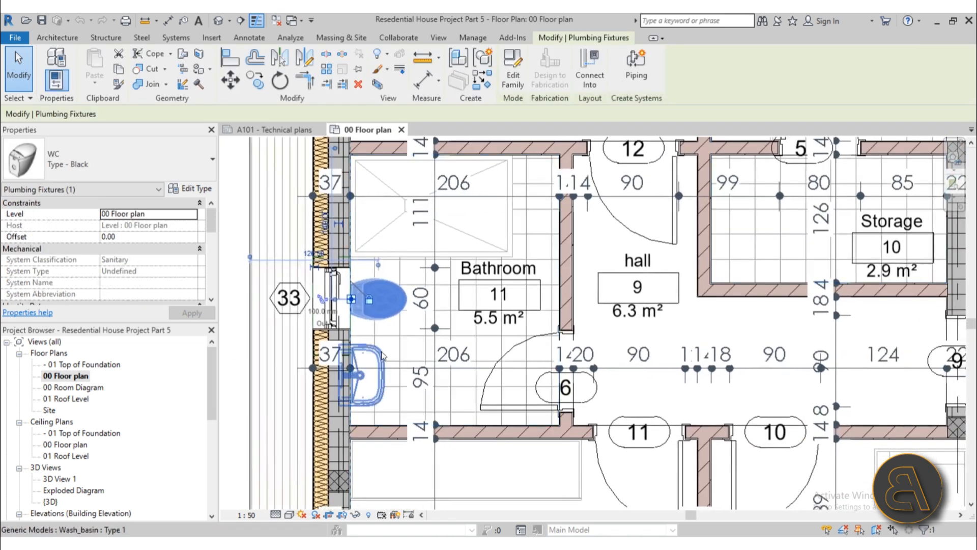
left_click(373, 356)
left_click(395, 258)
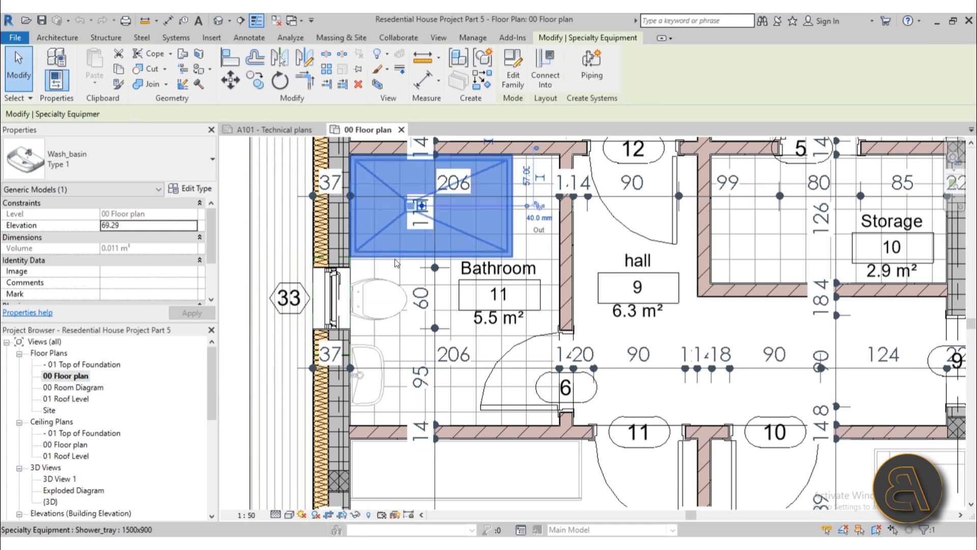
left_click(396, 268)
Step: Examine the house layout in the floor plan and the basin and toilet in the WC above the garage
scroll(399, 285, "down", 5)
scroll(464, 256, "up", 6)
scroll(432, 268, "down", 5)
middle_click_drag(432, 268, 383, 304)
scroll(385, 306, "down", 2)
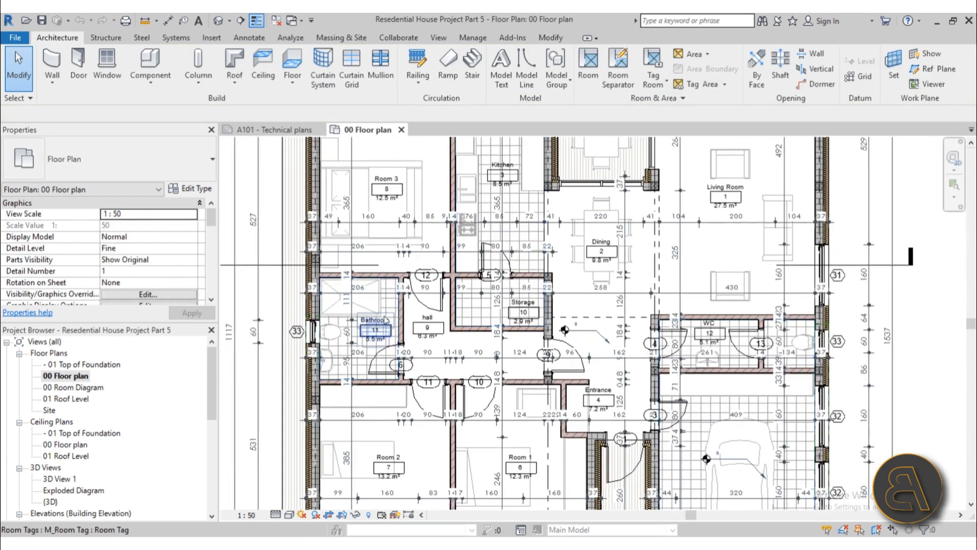
middle_click_drag(469, 462, 421, 408)
scroll(690, 309, "up", 3)
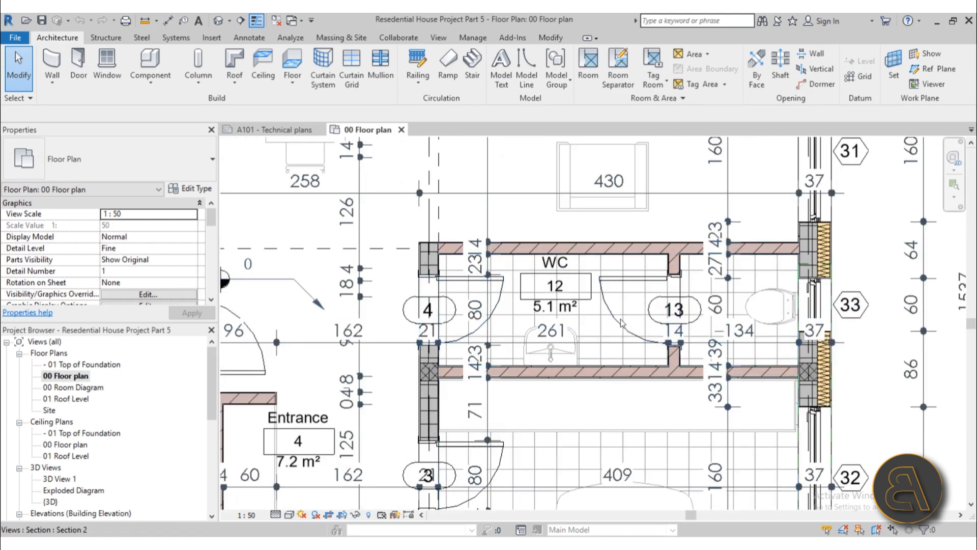
Step: Delete the toilet, wash basin and shower tray from the bathroom in the floor plan
scroll(671, 316, "down", 4)
scroll(378, 315, "up", 3)
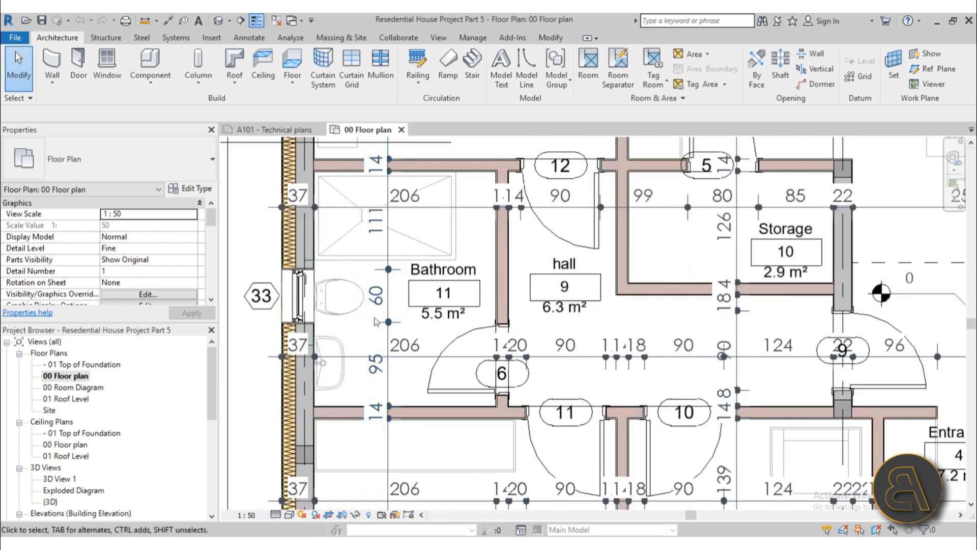
left_click(351, 312)
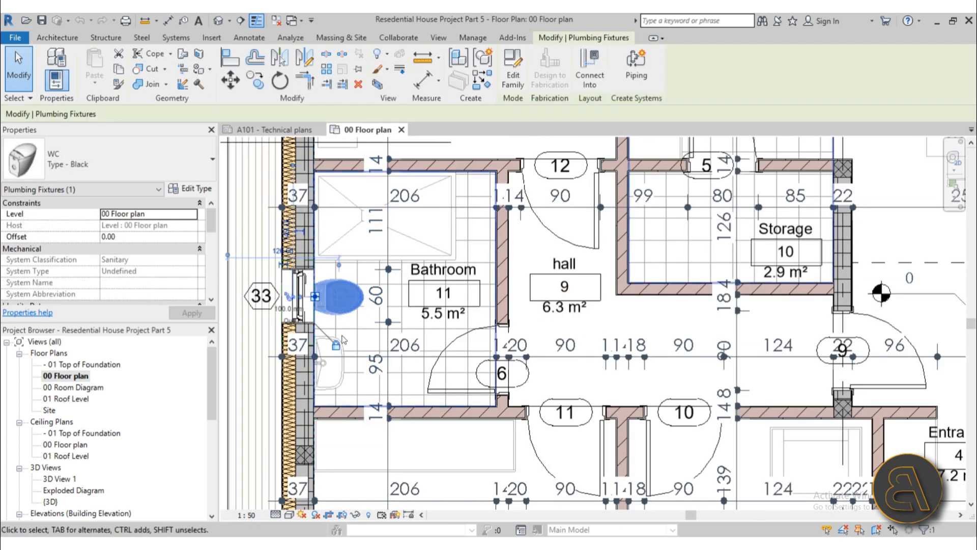
left_click(344, 378, "ctrl")
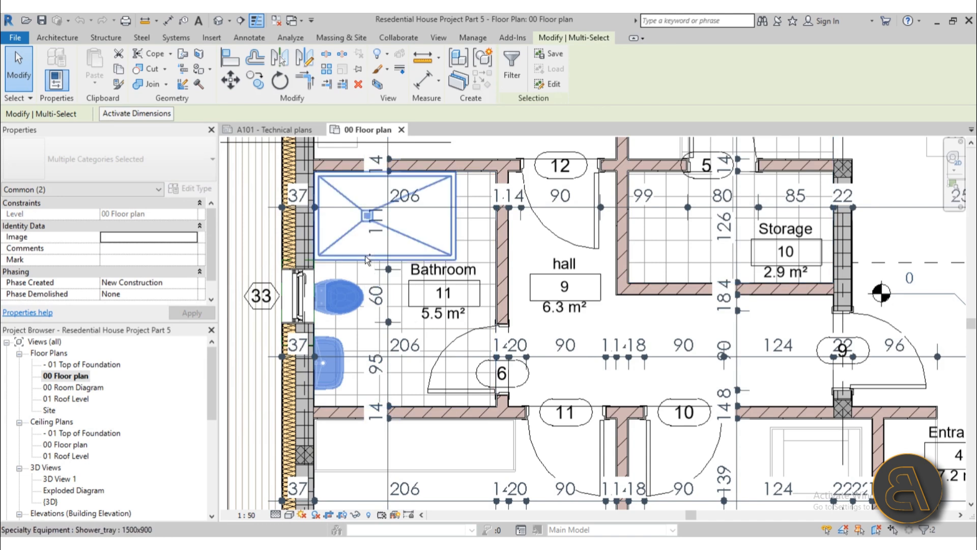
left_click(439, 253, "ctrl")
key("Escape")
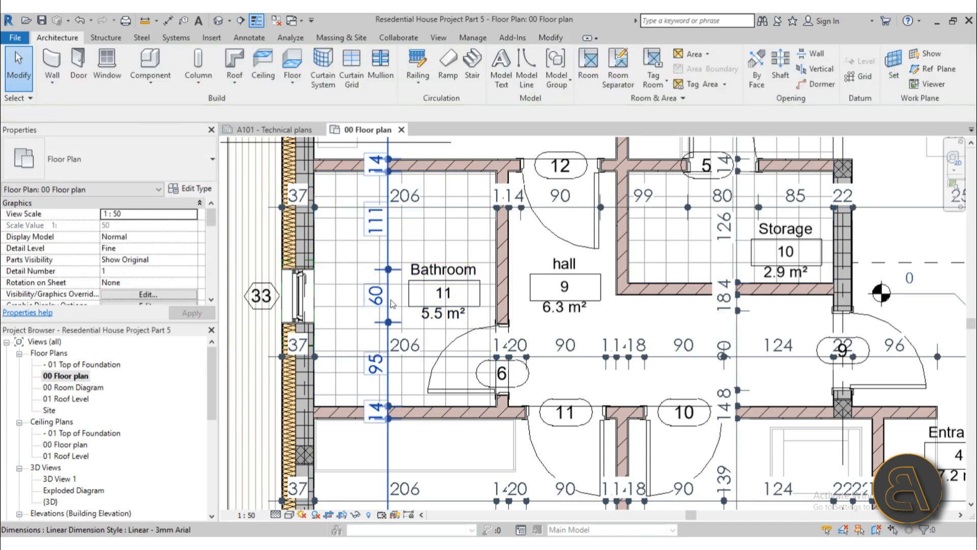
Step: Delete the sink from the kitchen in the floor plan
scroll(396, 349, "down", 4)
scroll(396, 349, "up", 3)
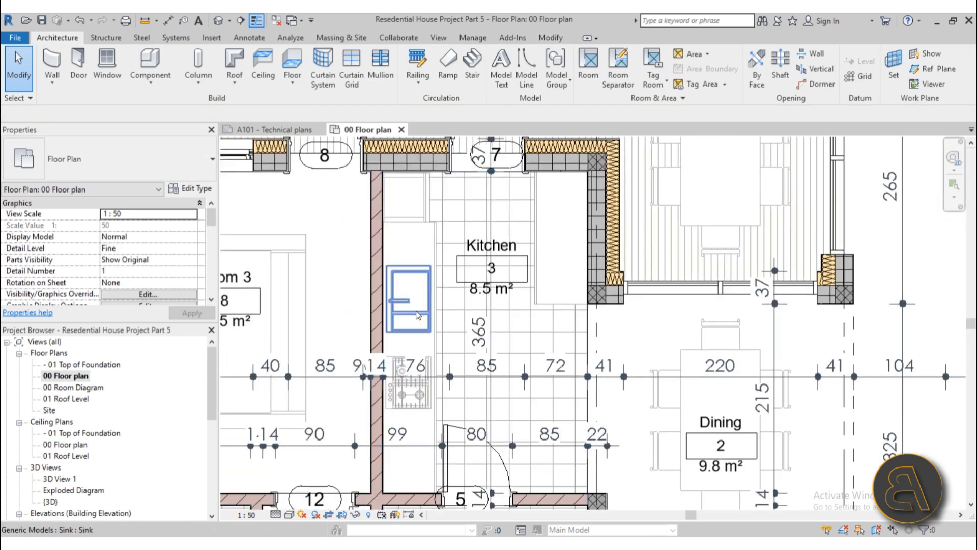
left_click(429, 311)
scroll(458, 294, "down", 5)
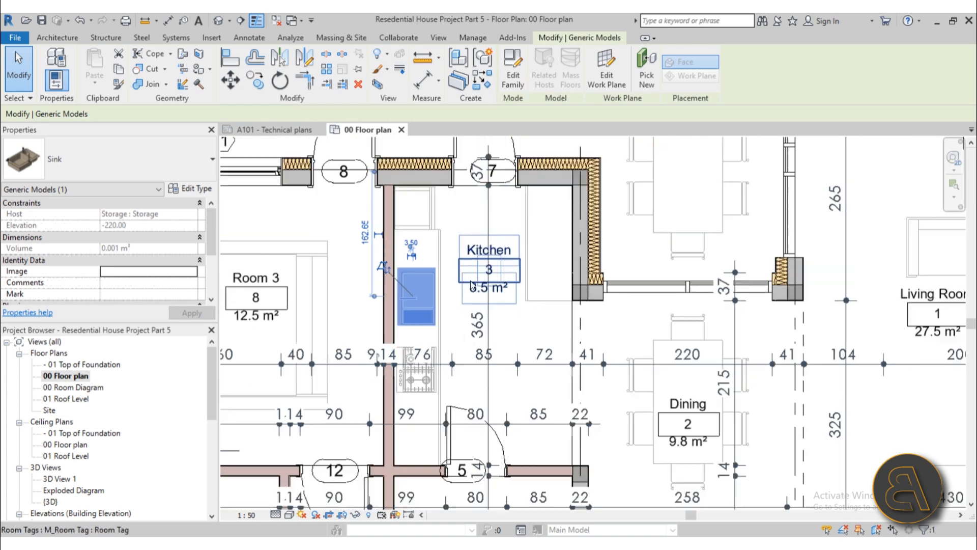
scroll(458, 294, "up", 1)
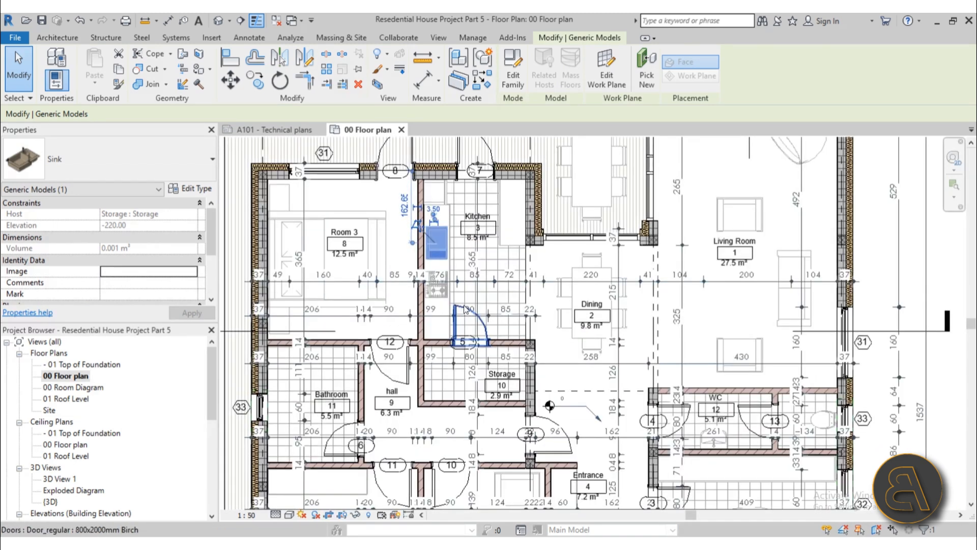
key("Escape")
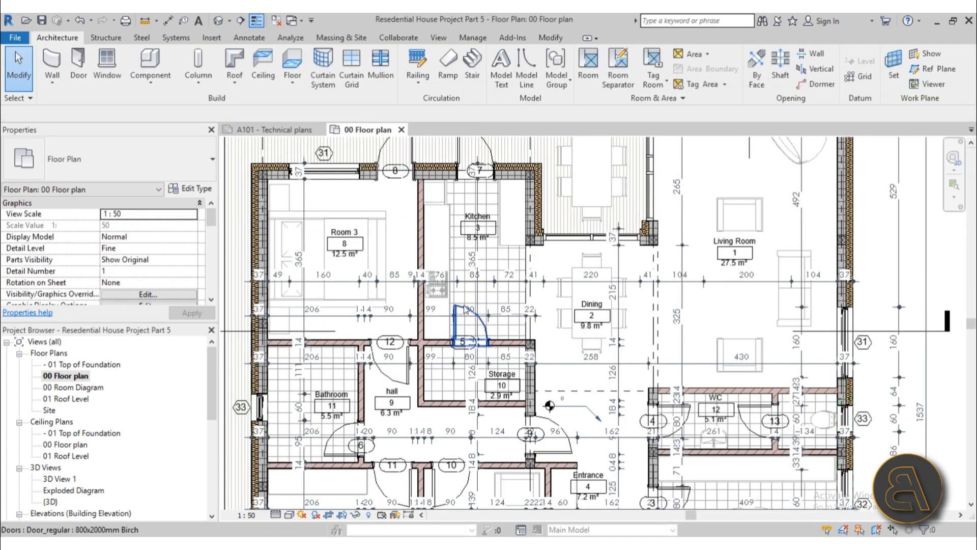
Step: Save the house project and close it along with its A101 sheet and 00 Floor plan views
scroll(438, 325, "up", 3)
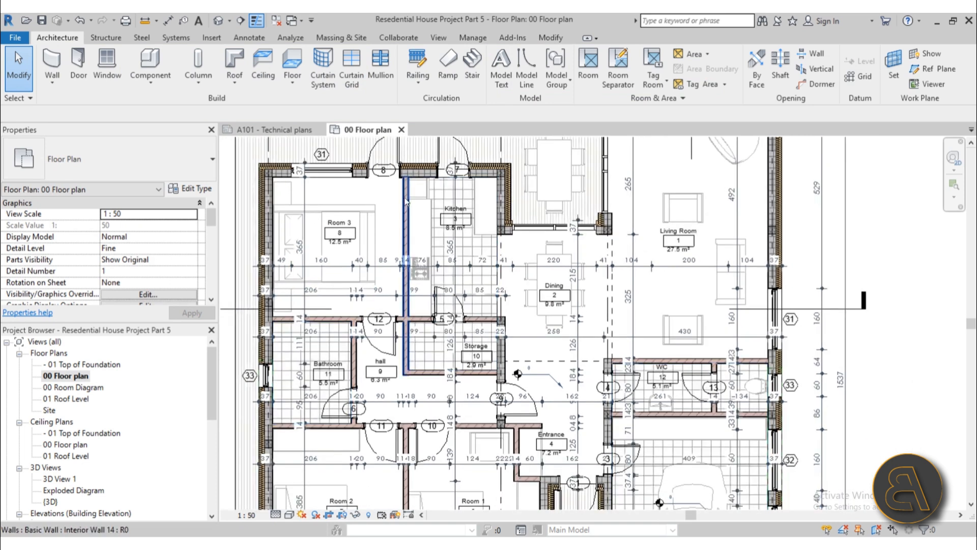
scroll(439, 320, "down", 4)
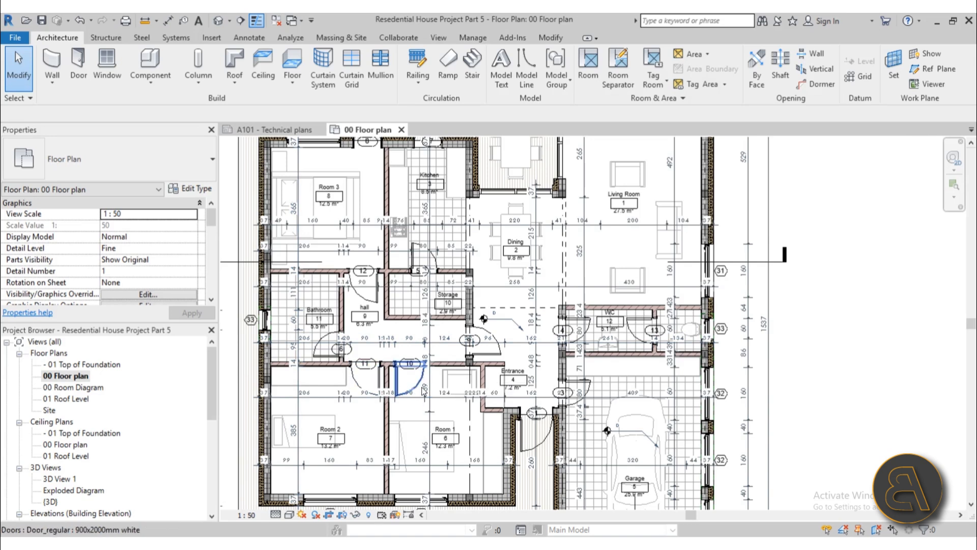
middle_click_drag(416, 385, 416, 381)
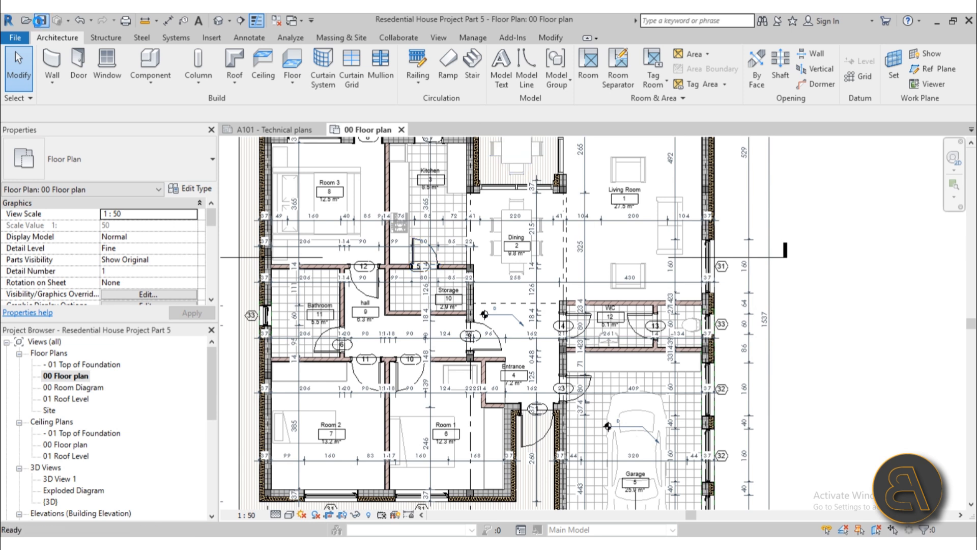
left_click(41, 21)
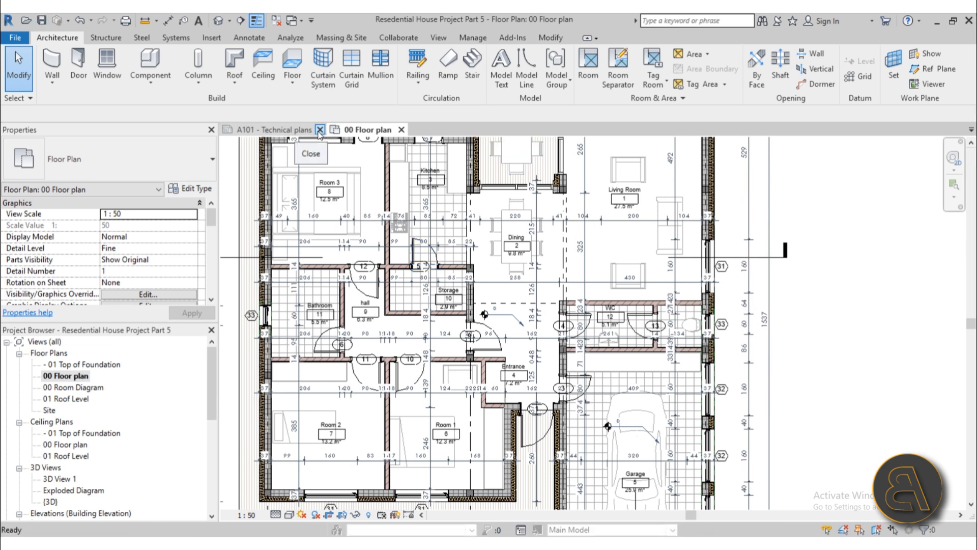
left_click(320, 131)
left_click(294, 130)
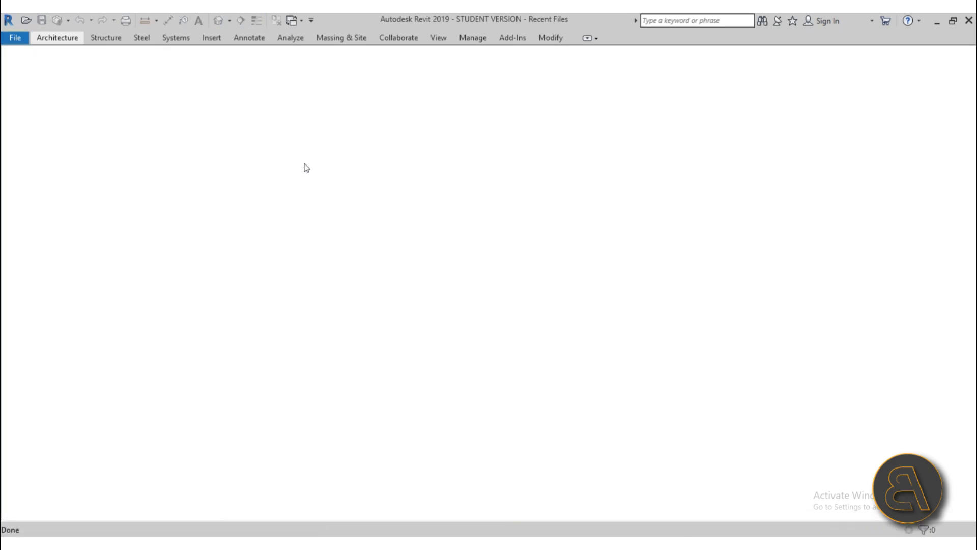
Step: Switch to the desktop to inspect the two saved house project files, and return to Revit's Recent Files page
left_click(931, 24)
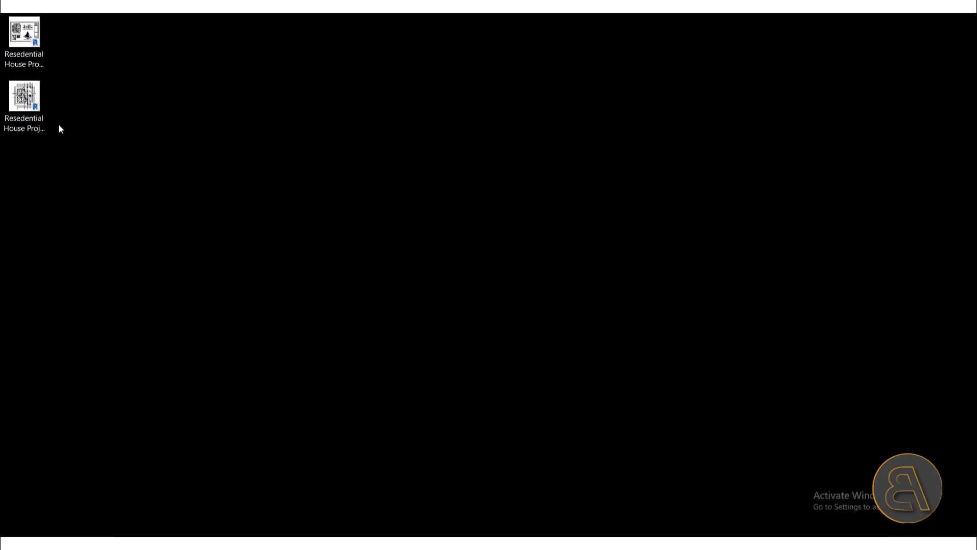
left_click(26, 114)
left_click(28, 64)
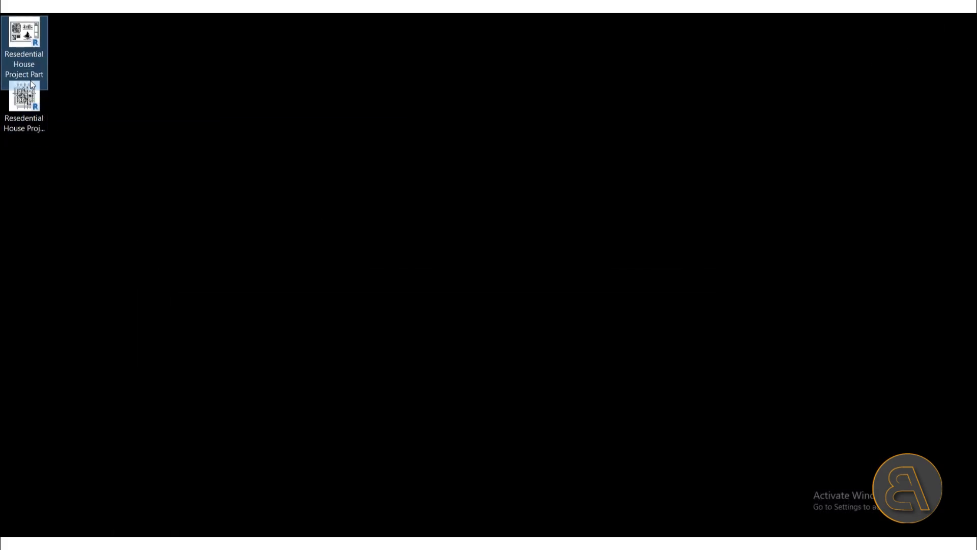
left_click_drag(34, 62, 121, 61)
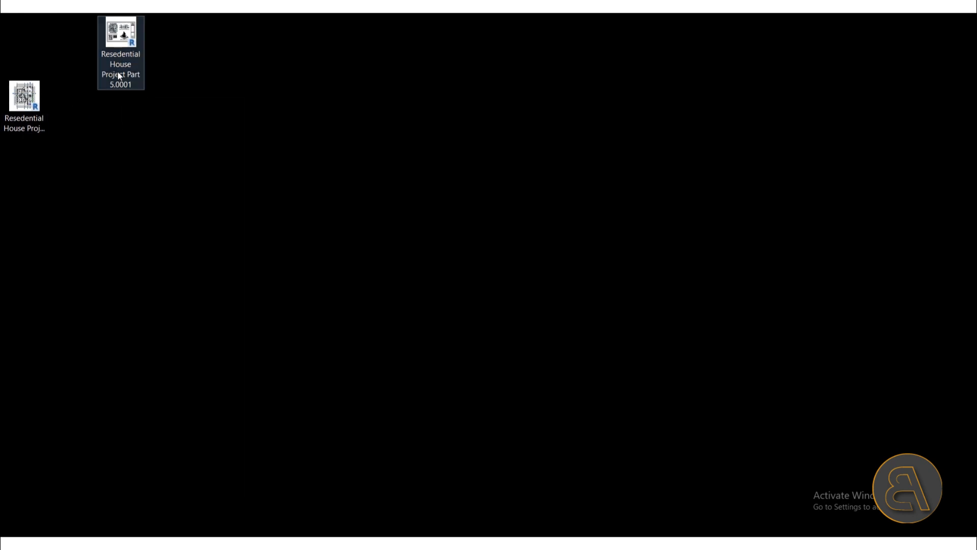
left_click_drag(117, 71, 28, 66)
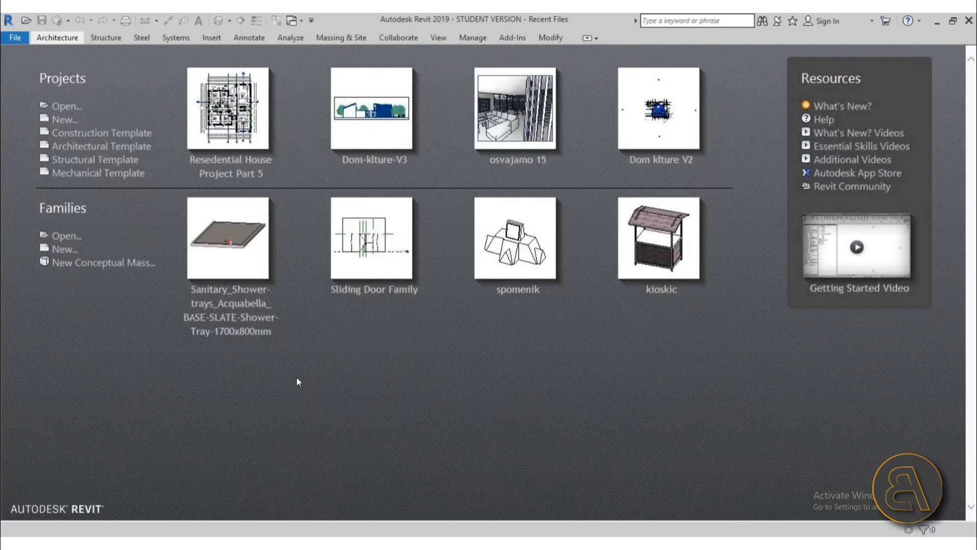
double_click(393, 16)
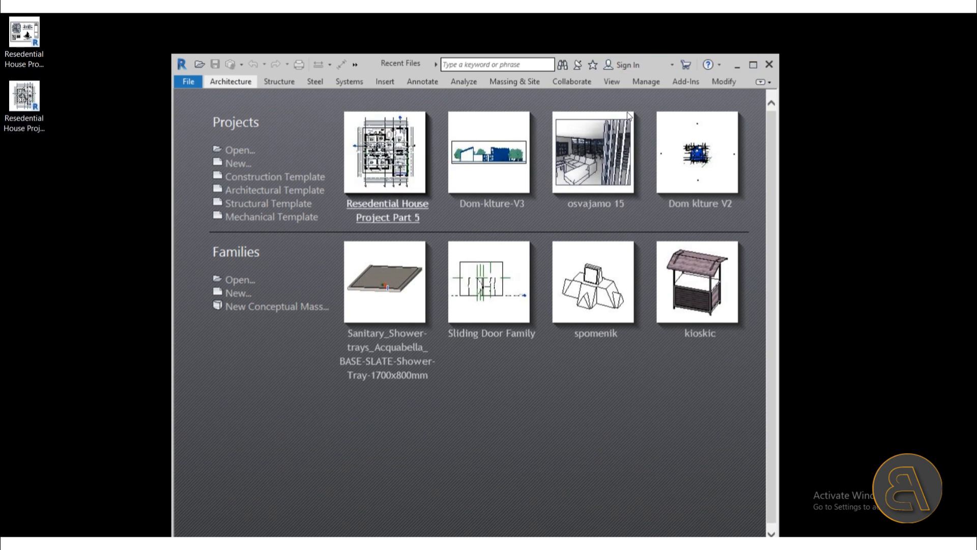
left_click(754, 64)
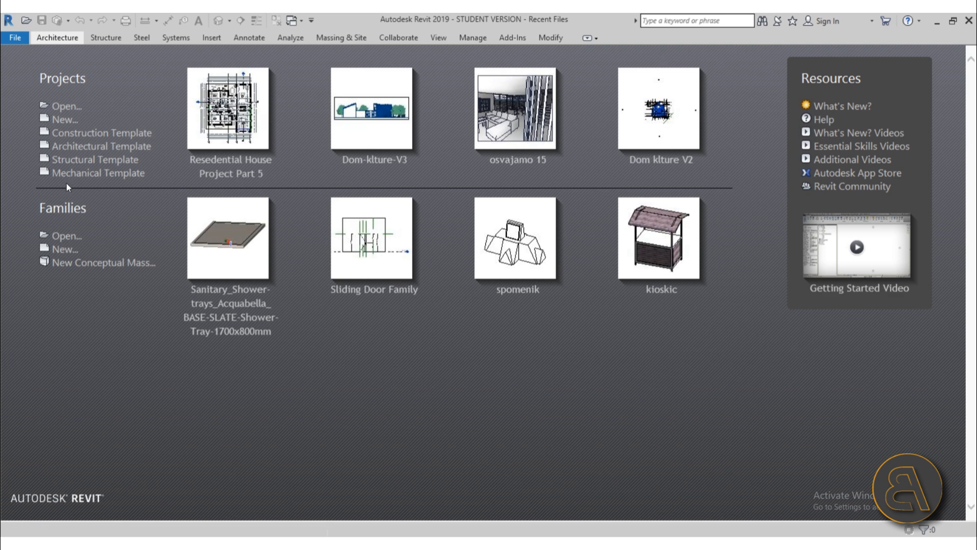
Step: Start a new project and browse the US Metric template folder for the Plumbing-Default_Metric template
left_click(72, 124)
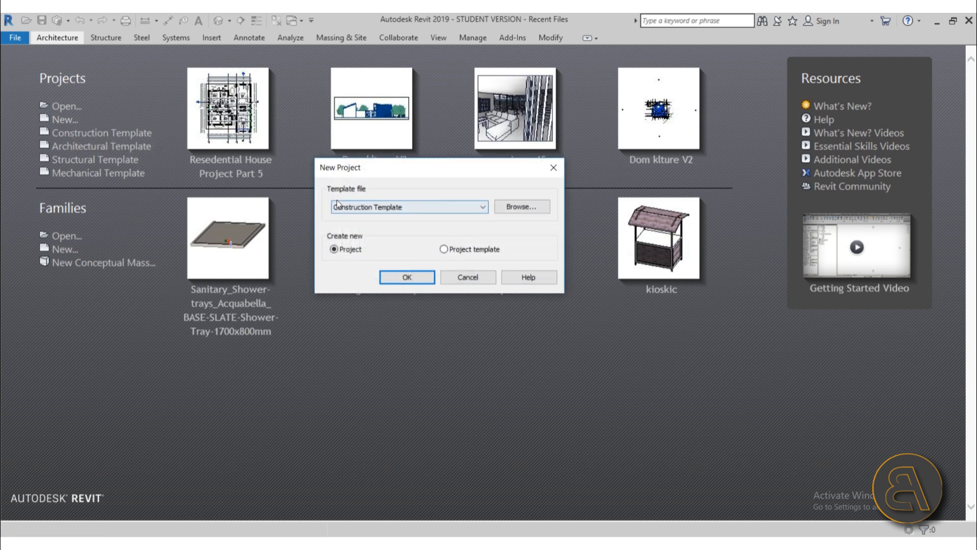
left_click(359, 207)
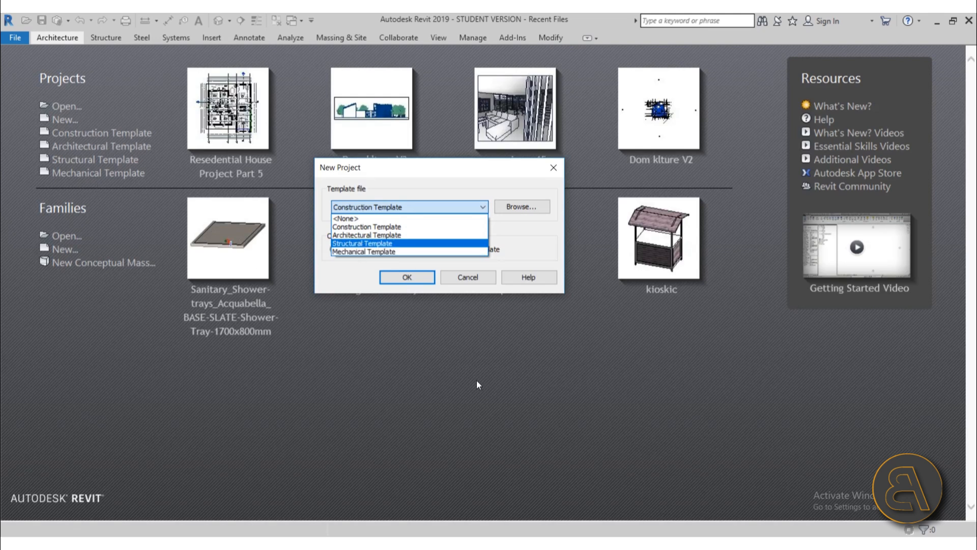
left_click(506, 209)
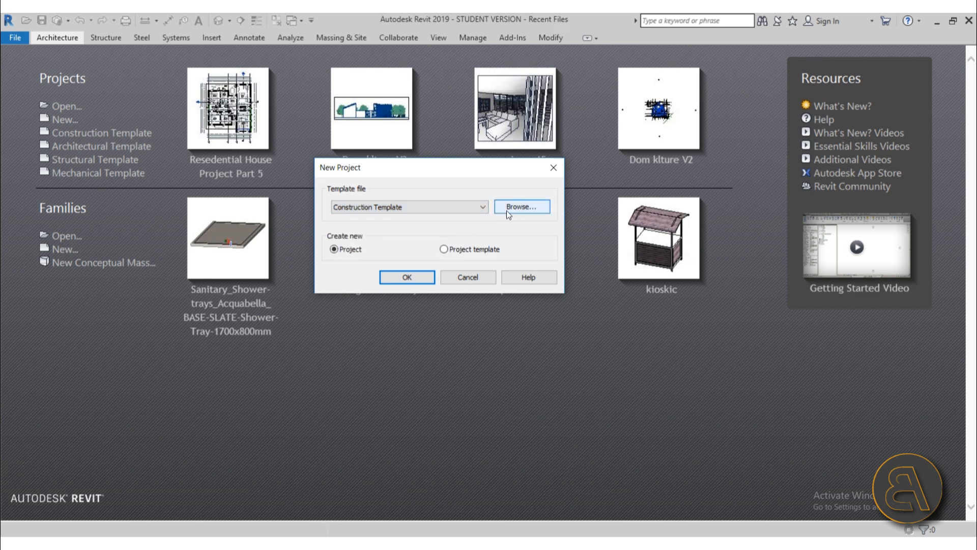
left_click(521, 207)
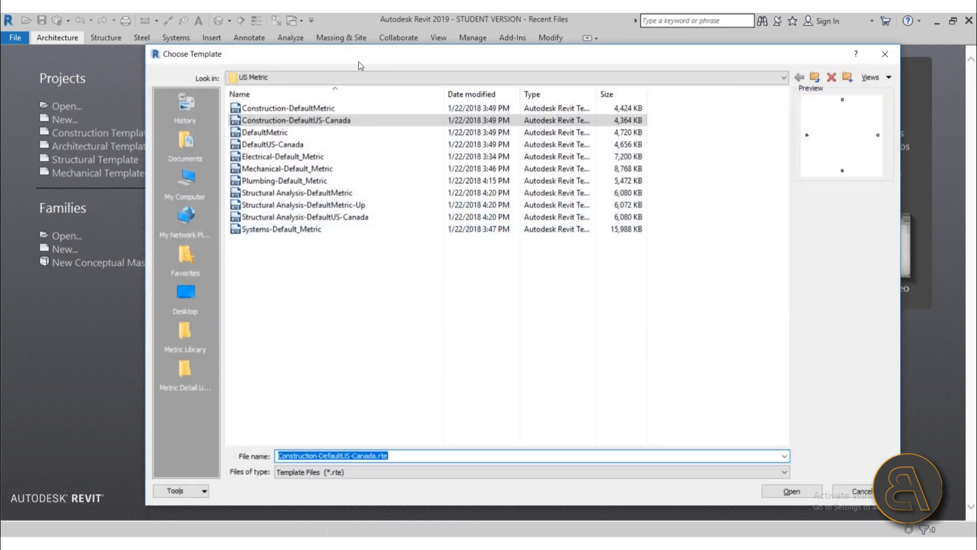
left_click_drag(360, 65, 329, 56)
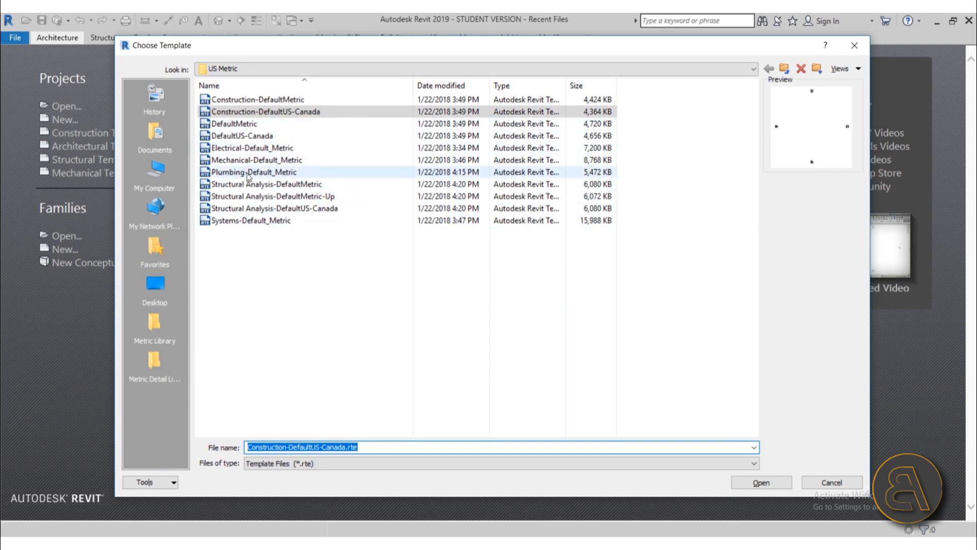
left_click(224, 173)
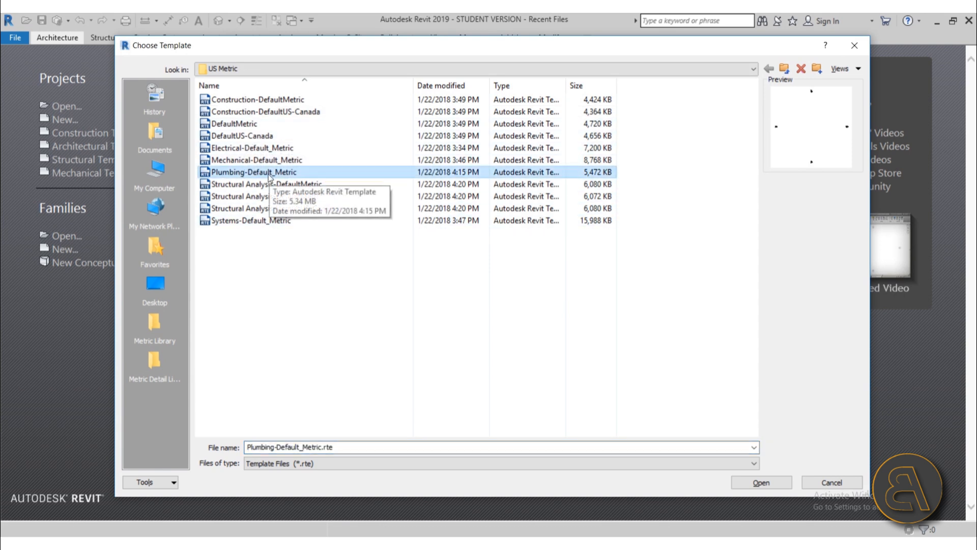
Step: Look through the templates in the US Imperial folder and return to the US Metric folder
left_click(785, 70)
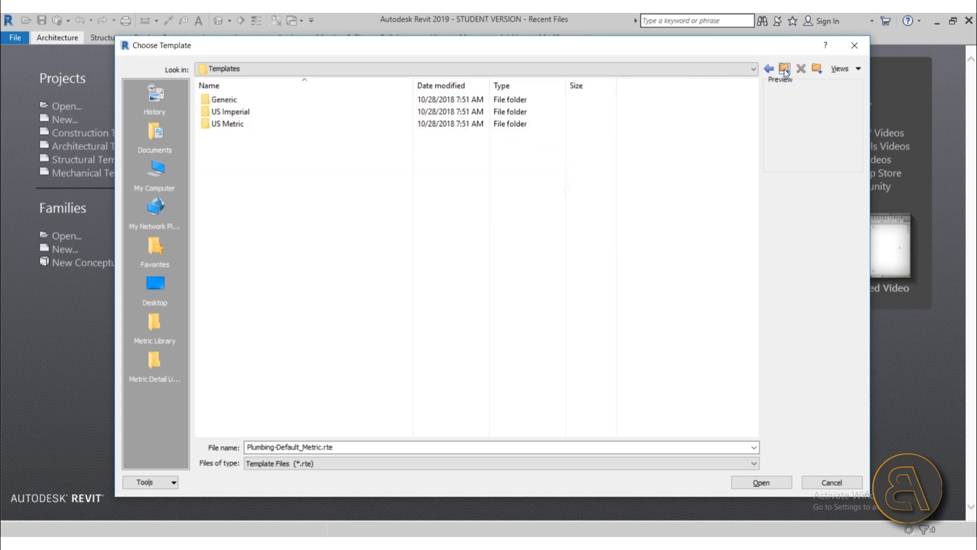
double_click(227, 112)
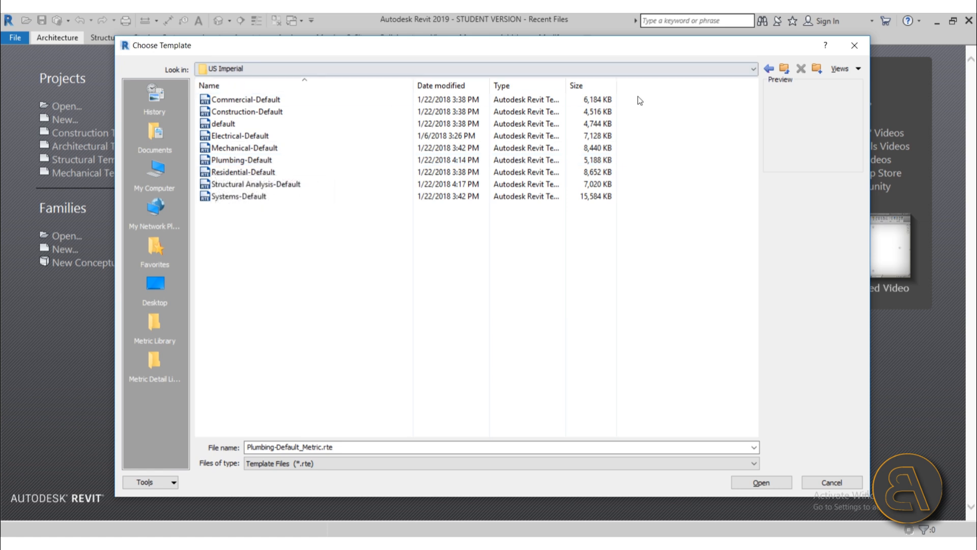
left_click(783, 71)
double_click(239, 125)
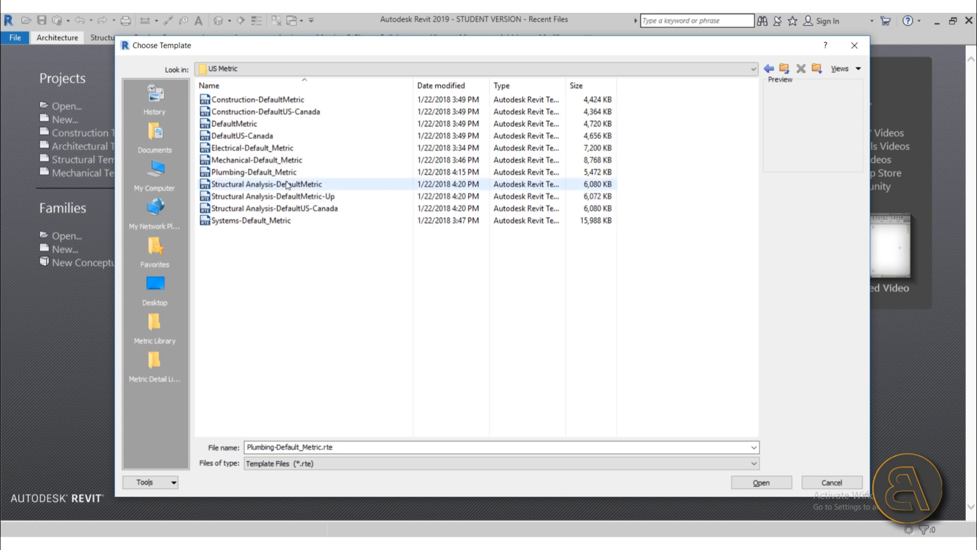
Step: Create the new project from the Plumbing-Default_Metric template
left_click(234, 172)
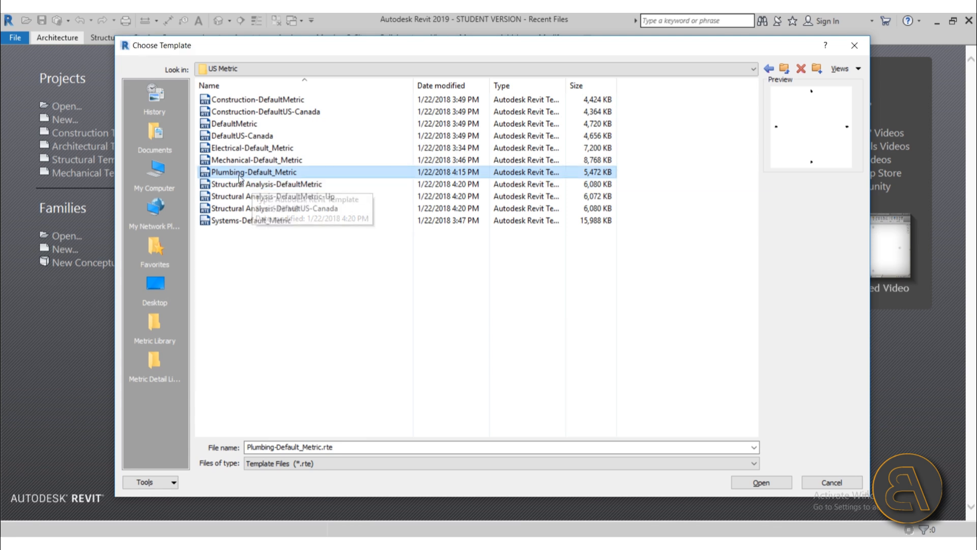
left_click(761, 483)
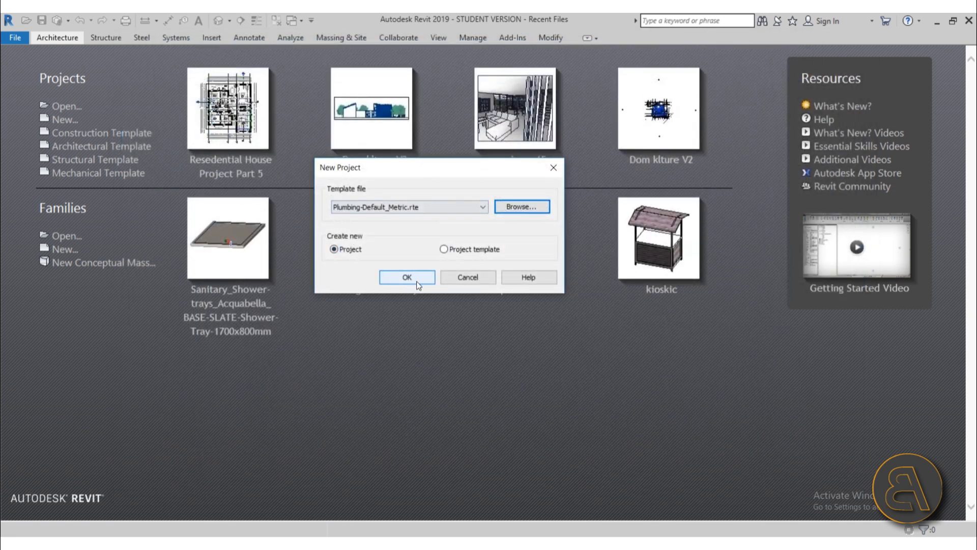
left_click(411, 279)
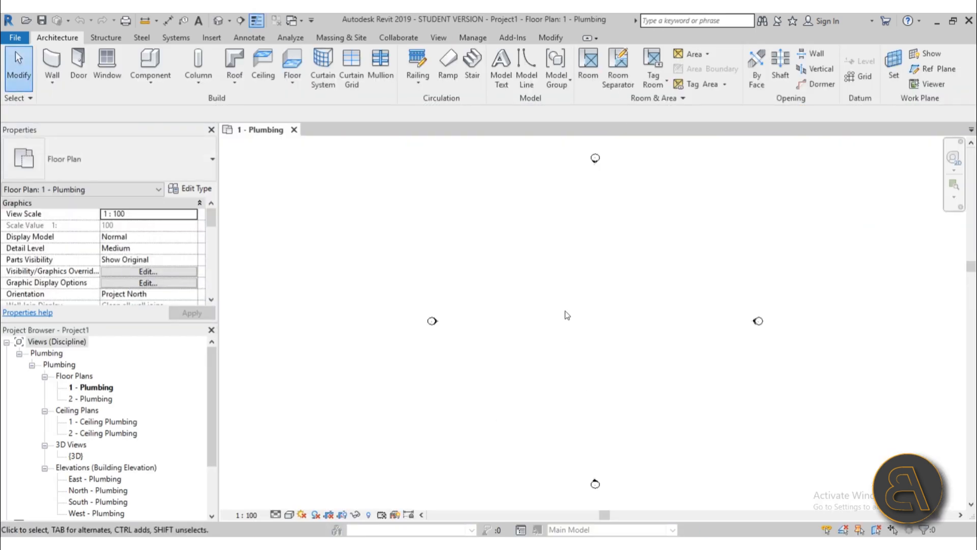
Step: Set the project's length units to centimeters
middle_click_drag(565, 311, 435, 293)
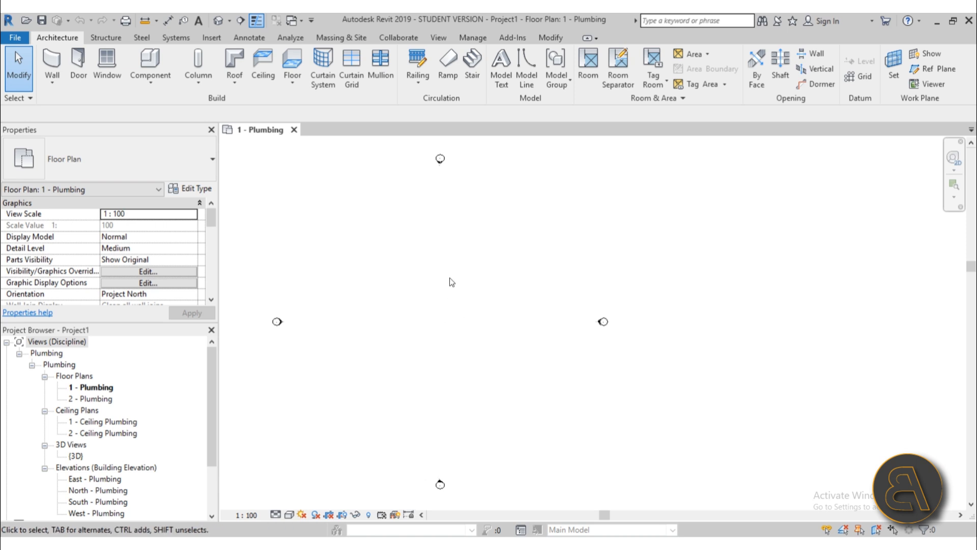
key("u")
key("n")
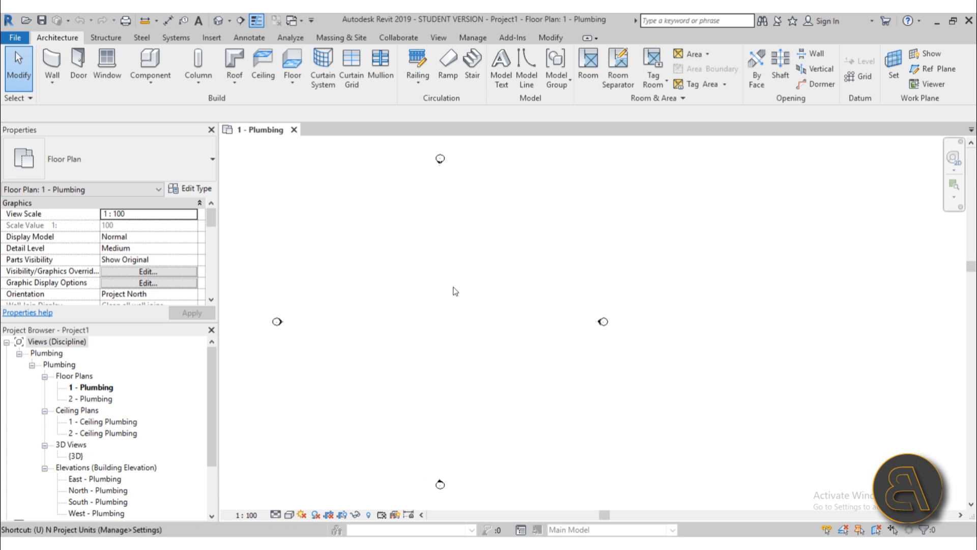
mouse_move(417, 174)
left_mouse_down()
mouse_move(395, 165)
mouse_move(400, 183)
left_mouse_up()
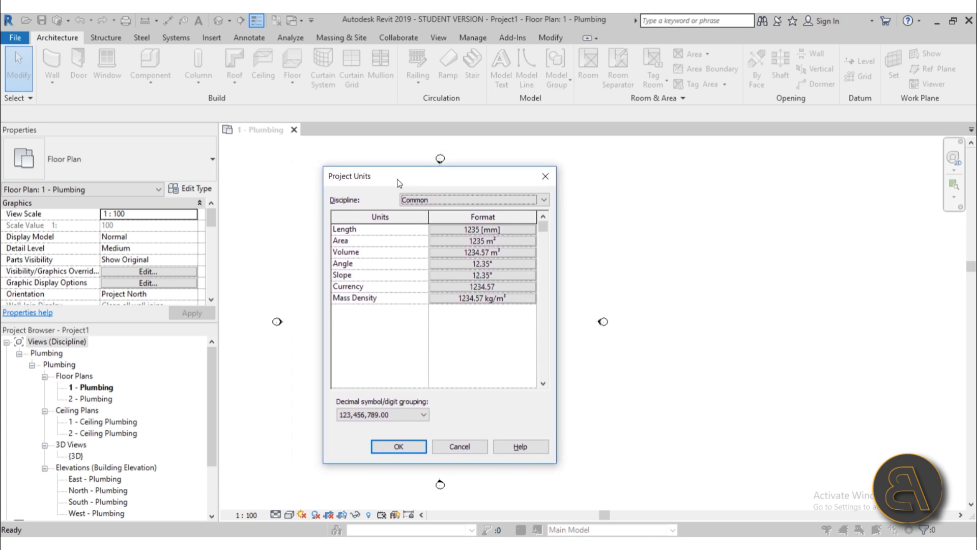
left_click(481, 231)
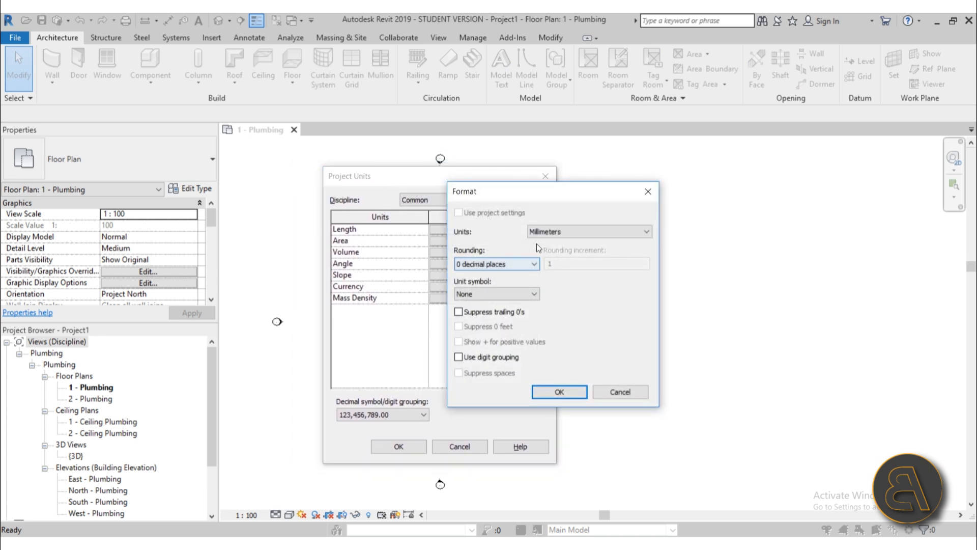
left_click(585, 231)
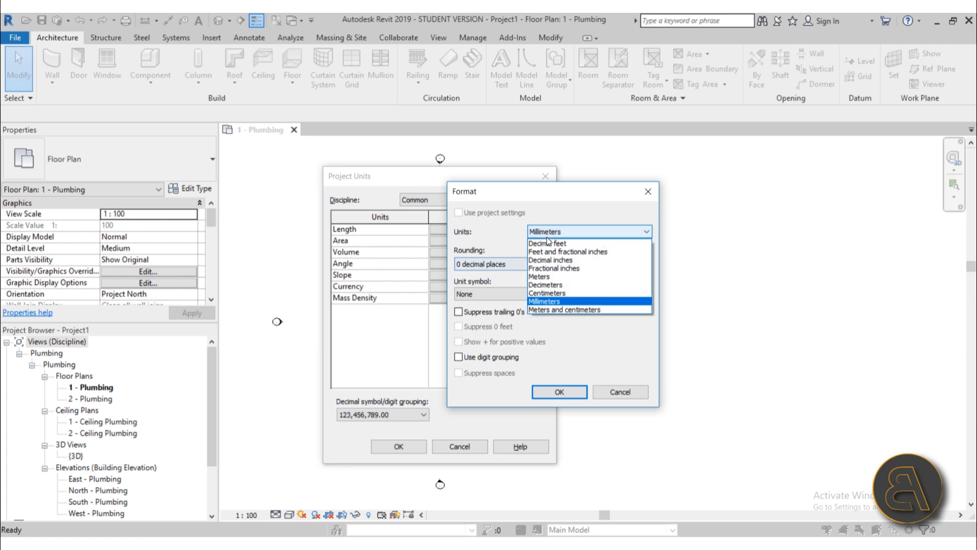
left_click(552, 294)
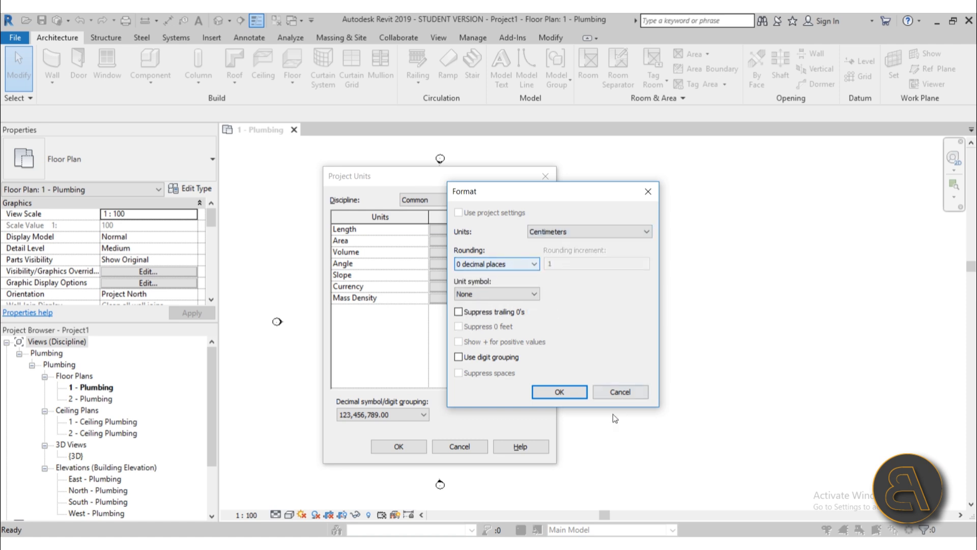
left_click(559, 391)
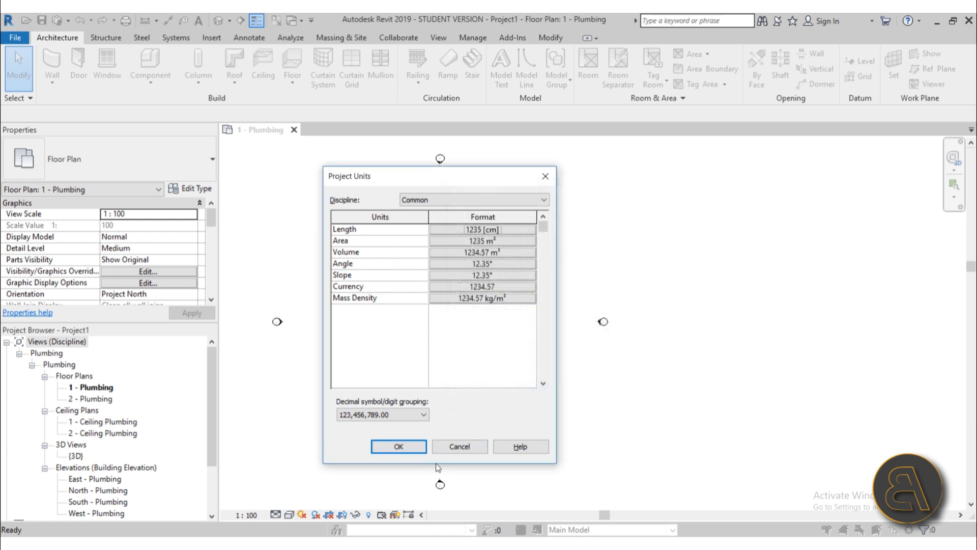
left_click(399, 447)
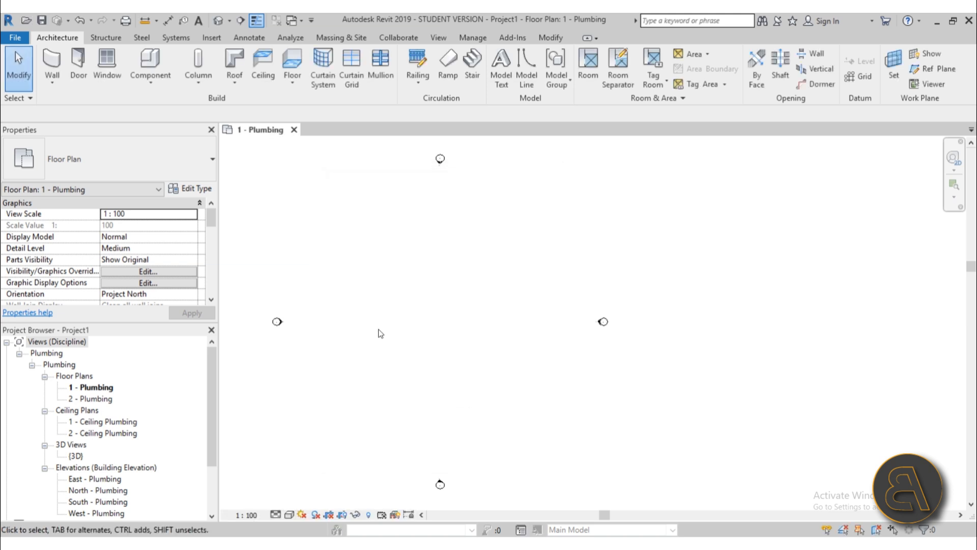
Step: Link the Resedential House Project Part 5 Revit model from the Desktop into the project with Auto - Origin to Origin positioning
middle_click_drag(381, 333, 410, 332)
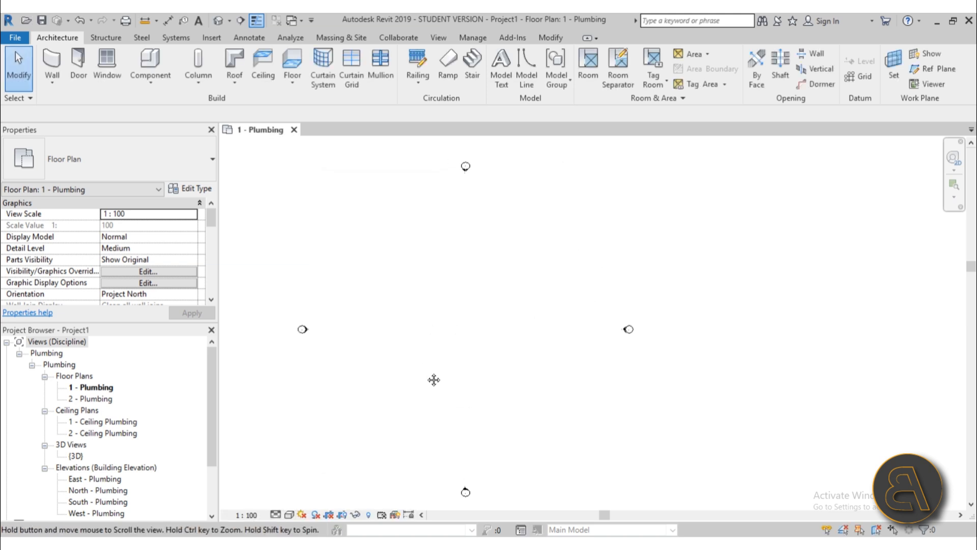
middle_click_drag(433, 380, 435, 378)
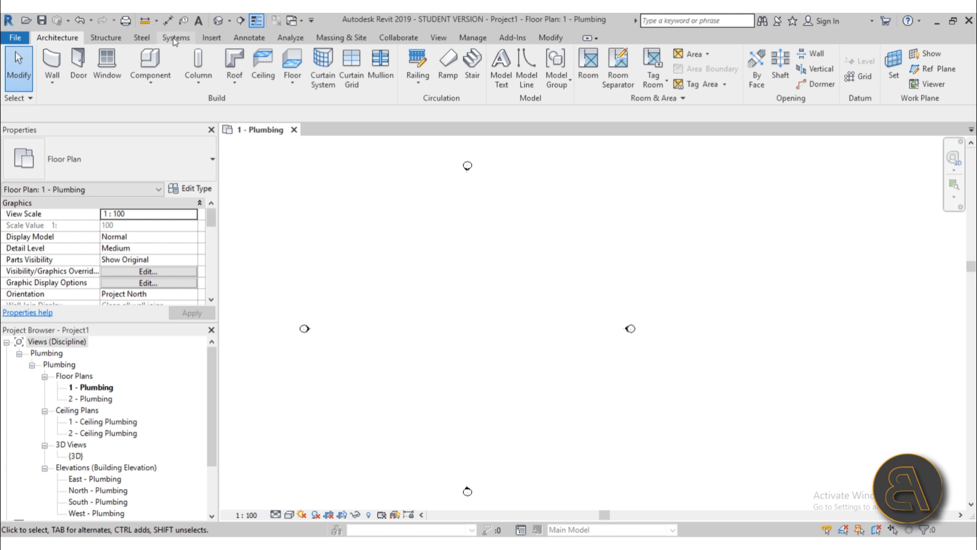
left_click(212, 38)
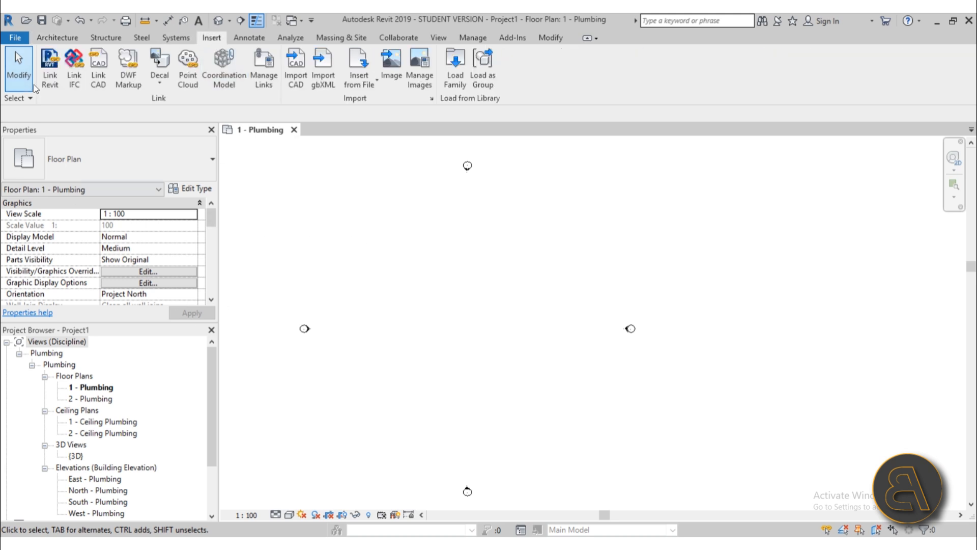
left_click(53, 90)
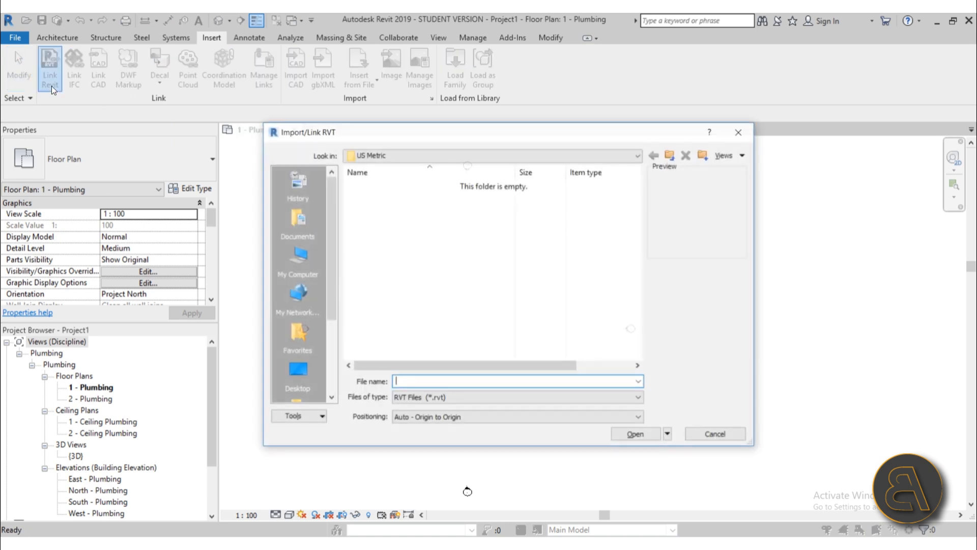
left_click(299, 370)
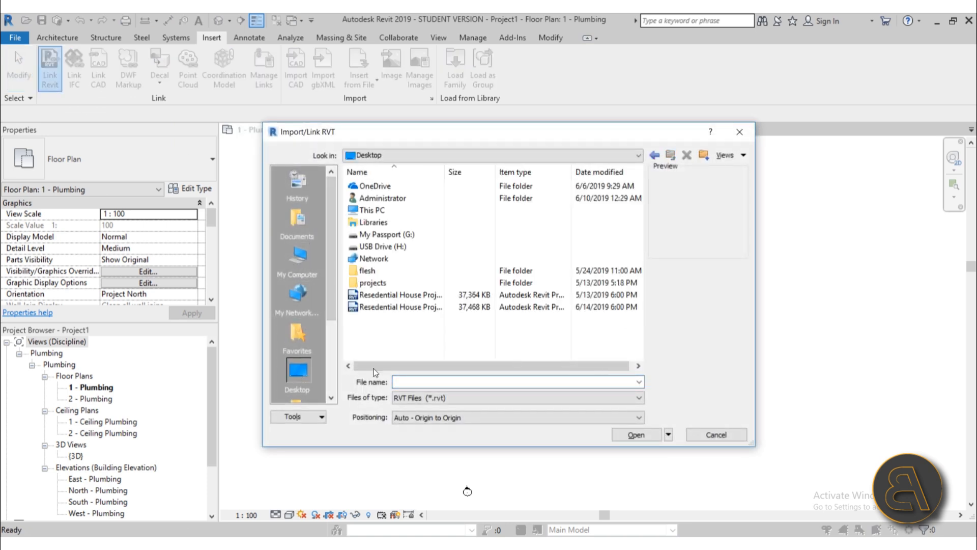
double_click(445, 172)
left_click(407, 307)
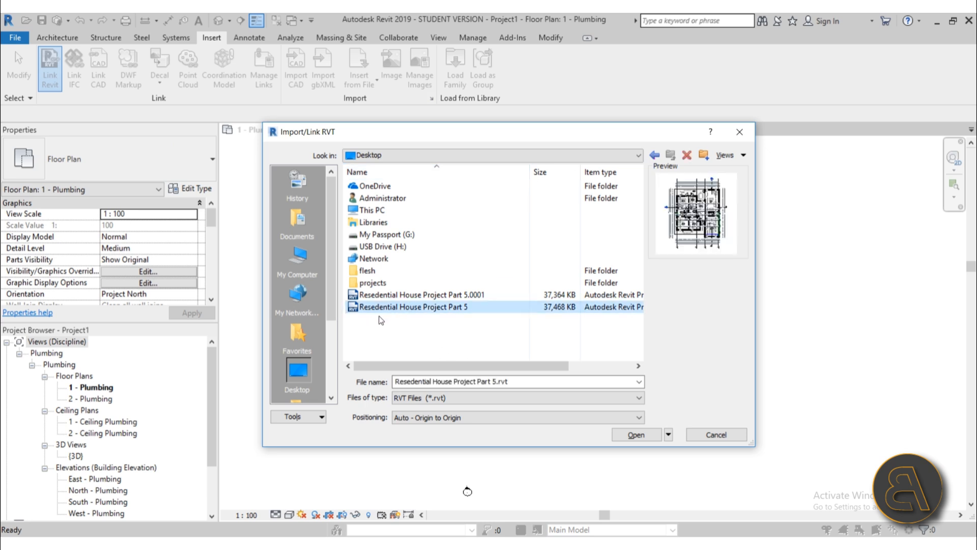
left_click(634, 437)
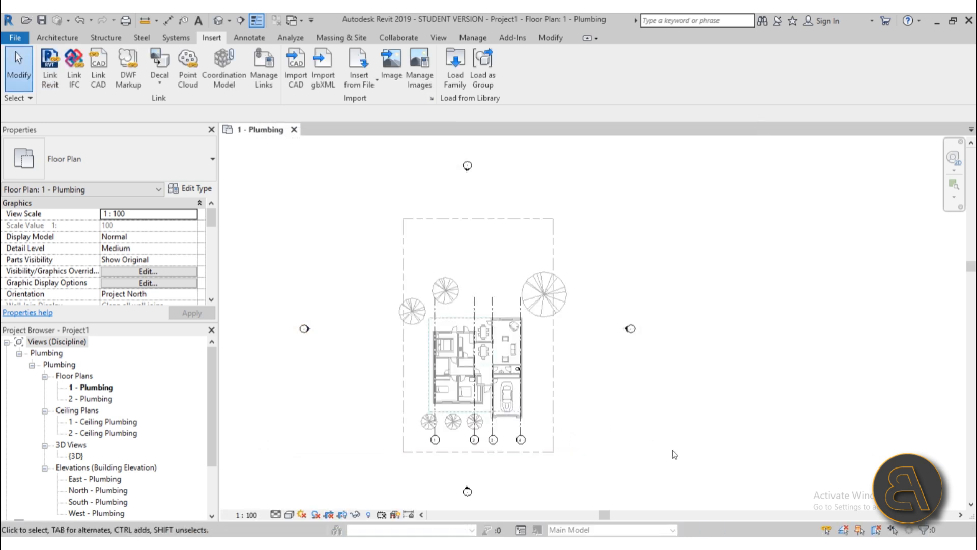
Step: Examine the linked house model in the 1 - Plumbing floor plan and check that it selects as a single element
scroll(596, 425, "up", 5)
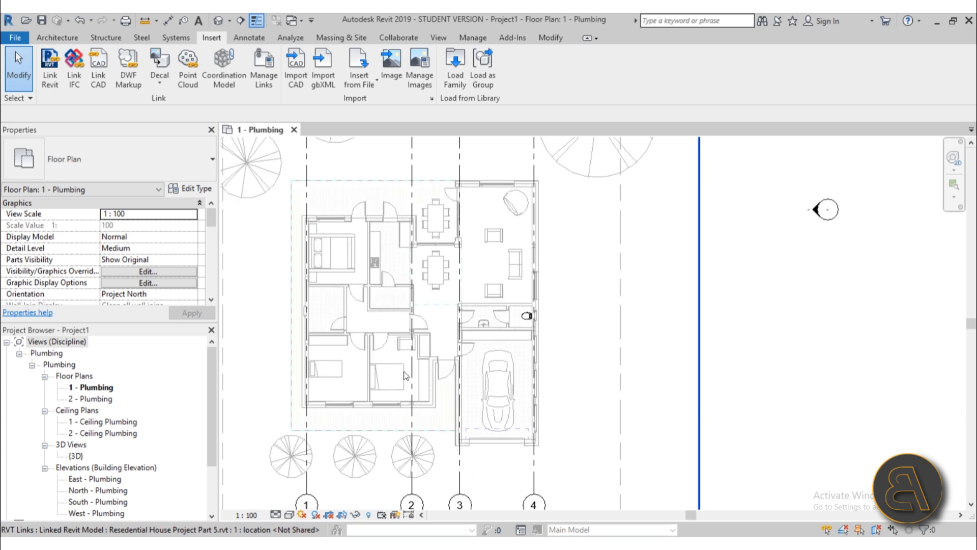
scroll(406, 375, "up", 4)
scroll(442, 325, "down", 4)
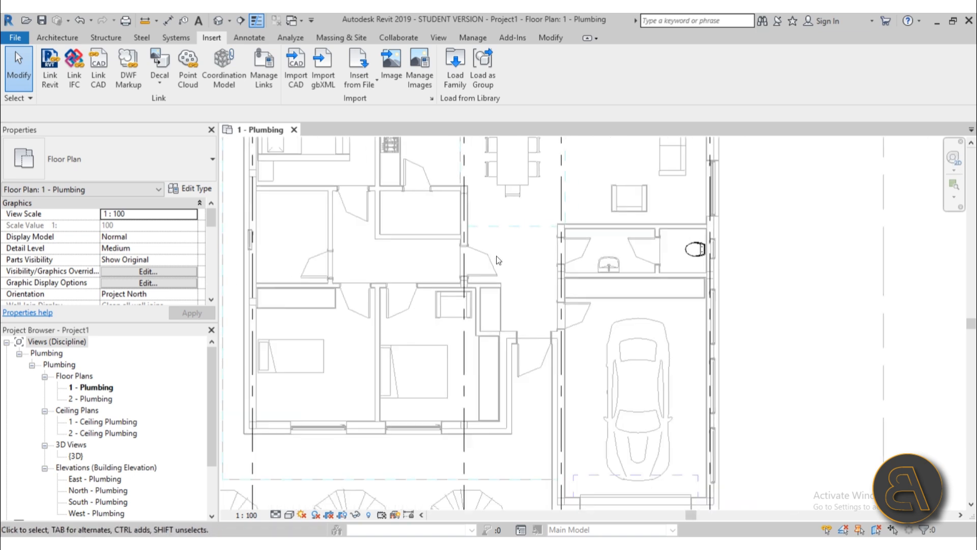
scroll(433, 362, "up", 4)
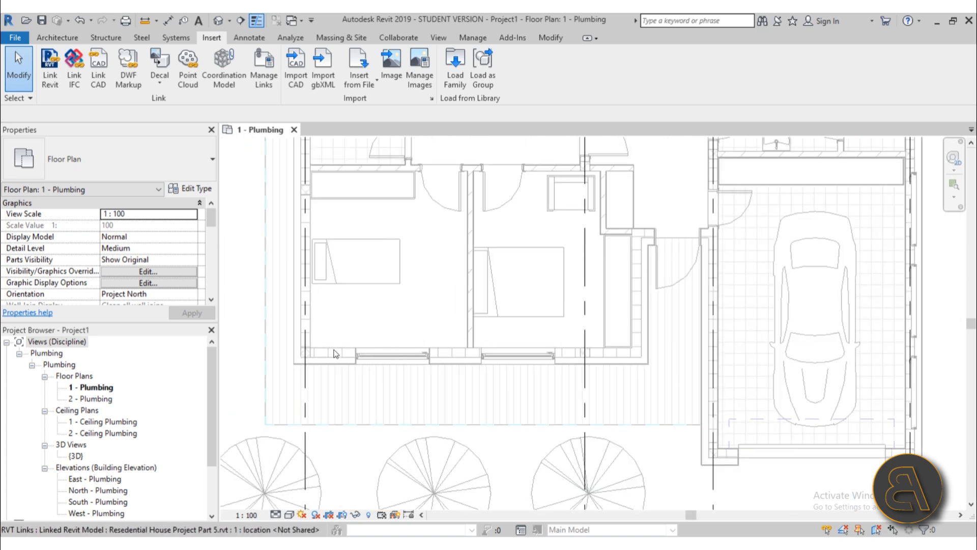
scroll(375, 303, "down", 4)
scroll(549, 337, "down", 5)
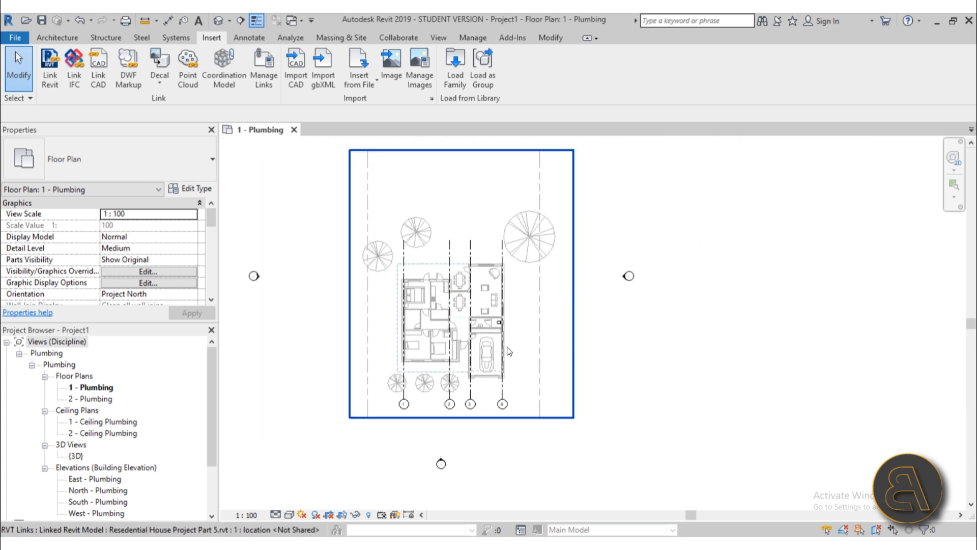
left_click(506, 348)
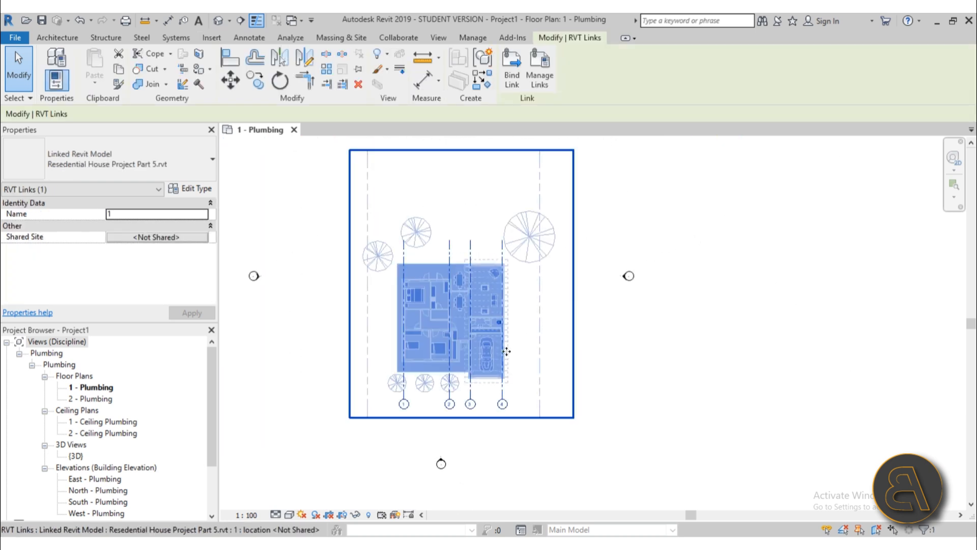
left_click(646, 353)
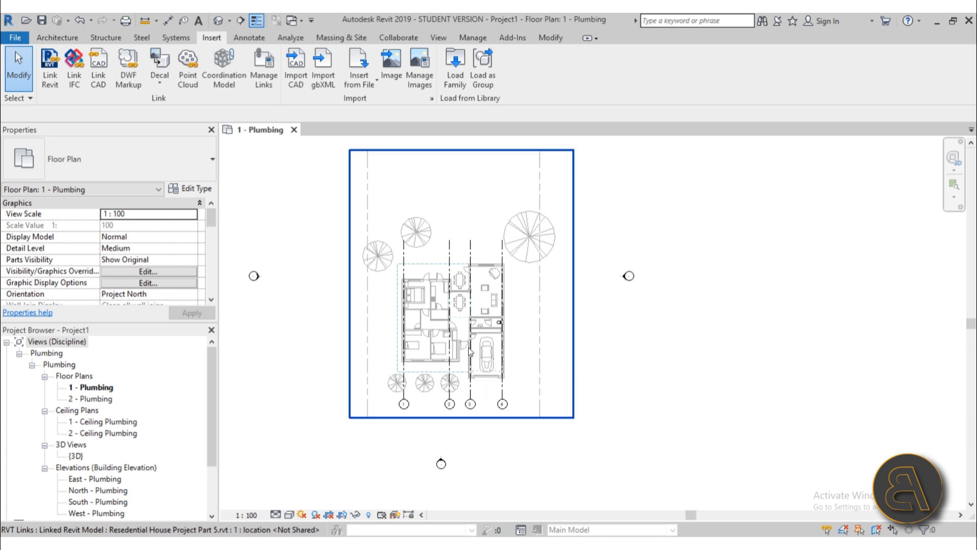
Step: Try moving the unpinned linked house model in the floor plan and undo the move
scroll(448, 321, "up", 2)
left_click(449, 322)
middle_click_drag(449, 321, 502, 292)
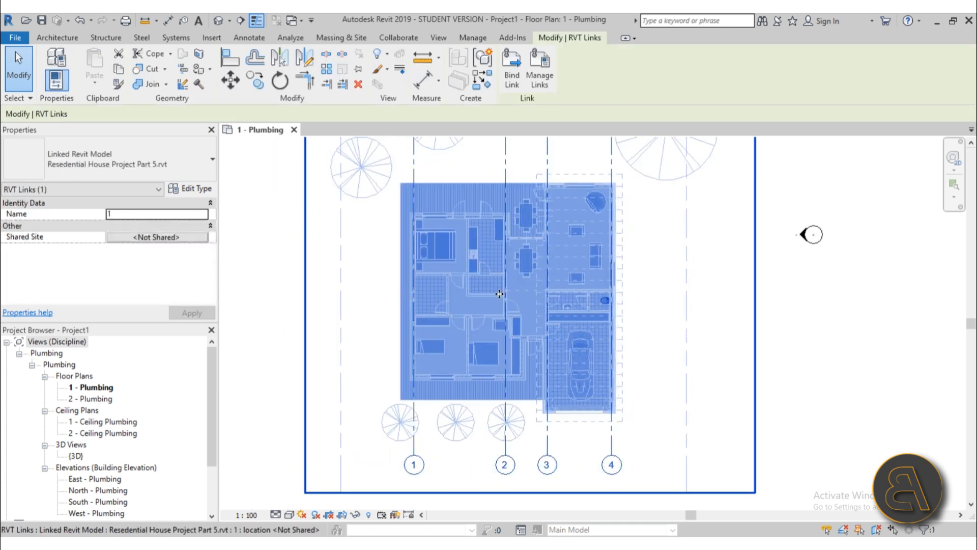
left_click(79, 21)
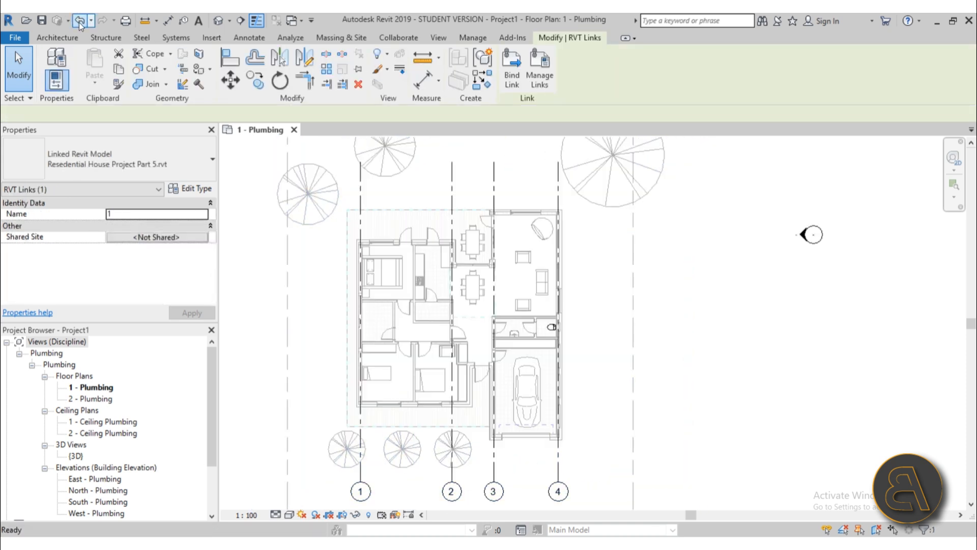
Step: Pin the linked house model in place in the 1 - Plumbing floor plan
scroll(499, 288, "down", 1)
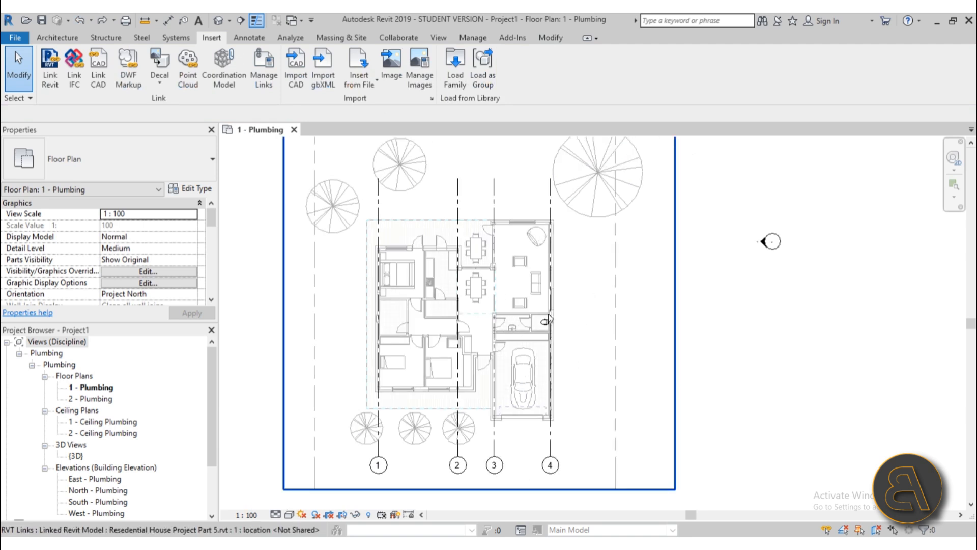
scroll(536, 331, "up", 2)
scroll(473, 301, "down", 2)
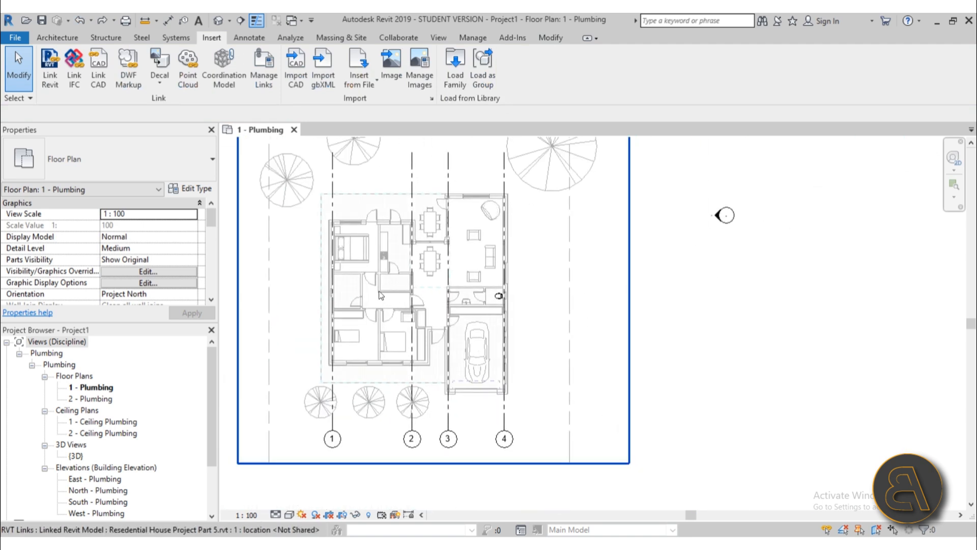
scroll(381, 296, "up", 1)
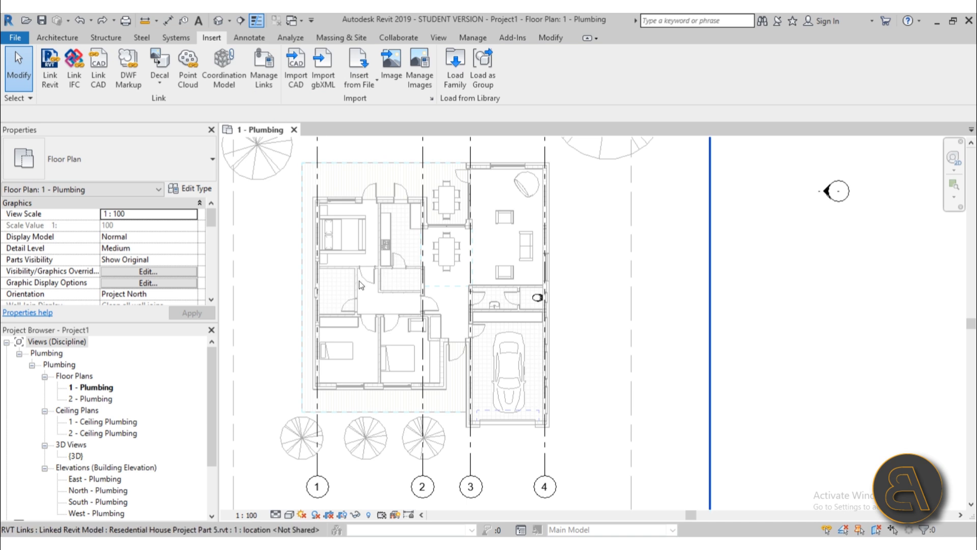
left_click(401, 295)
scroll(400, 290, "down", 2)
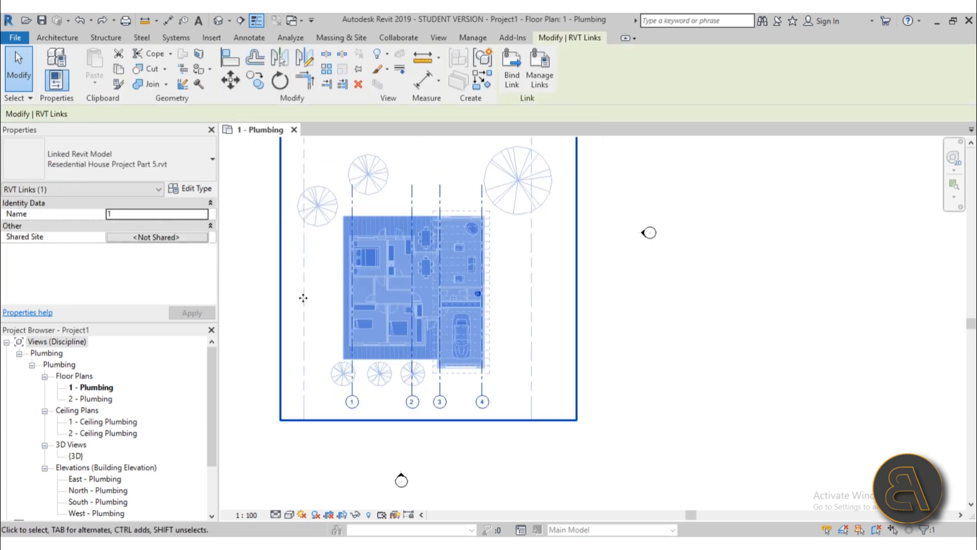
scroll(365, 255, "up", 1)
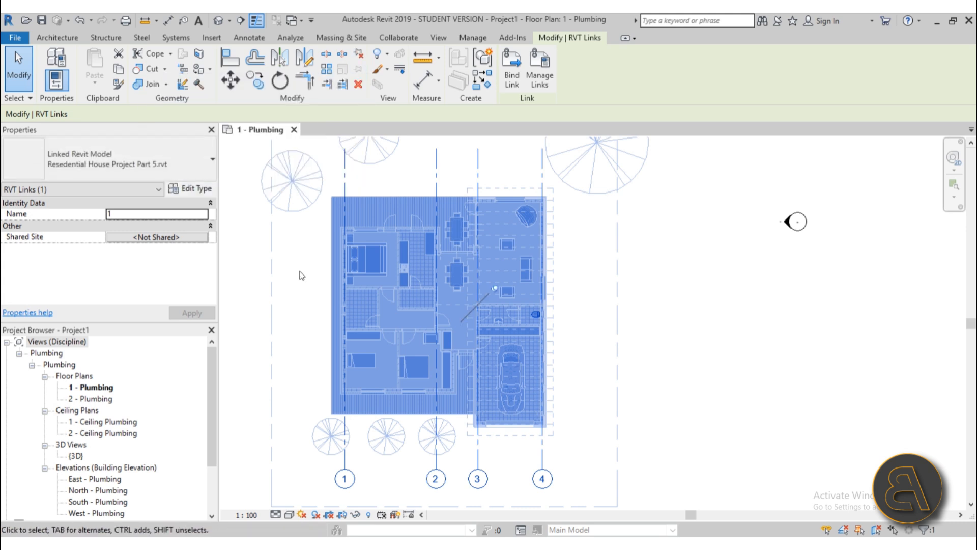
key("p")
key("n")
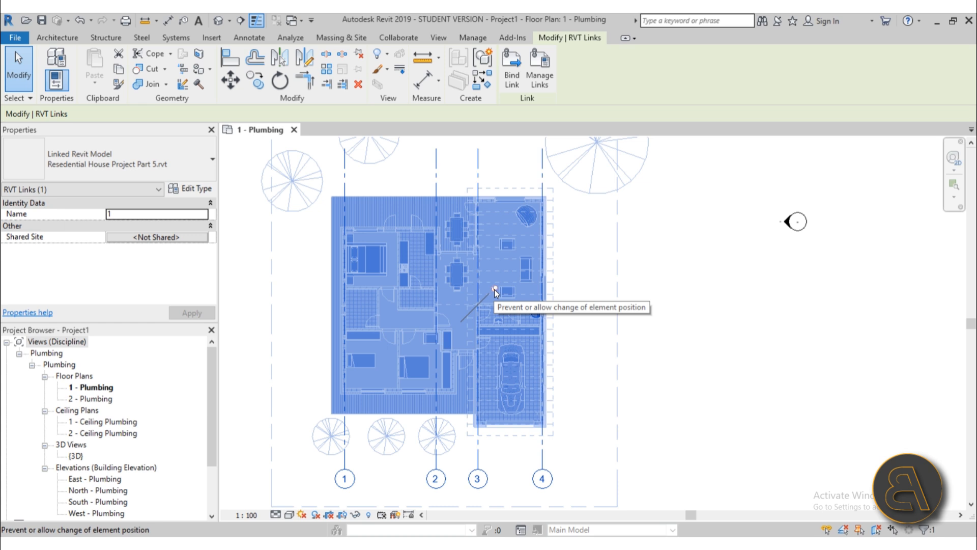
left_click(697, 401)
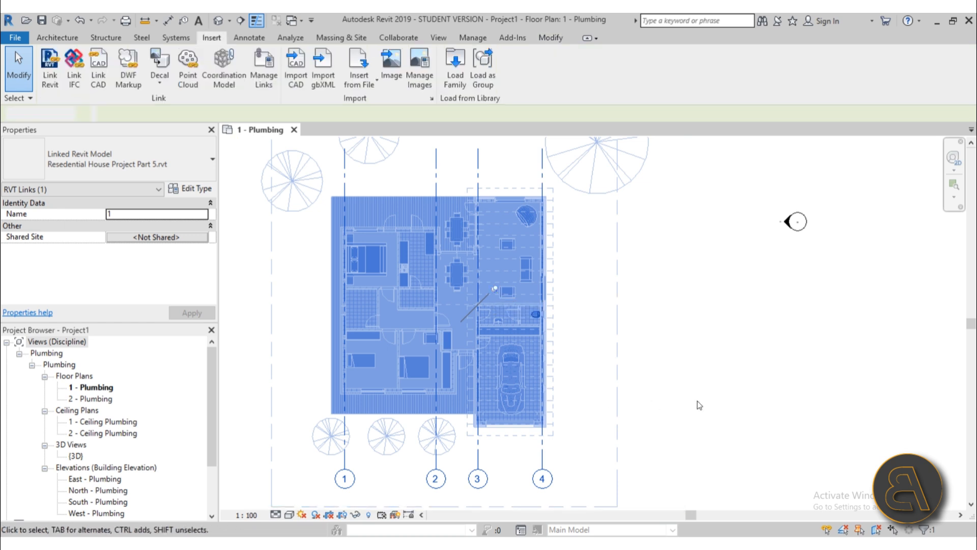
Step: Try to move the pinned house link in the floor plan and leave it deselected
left_click(524, 362)
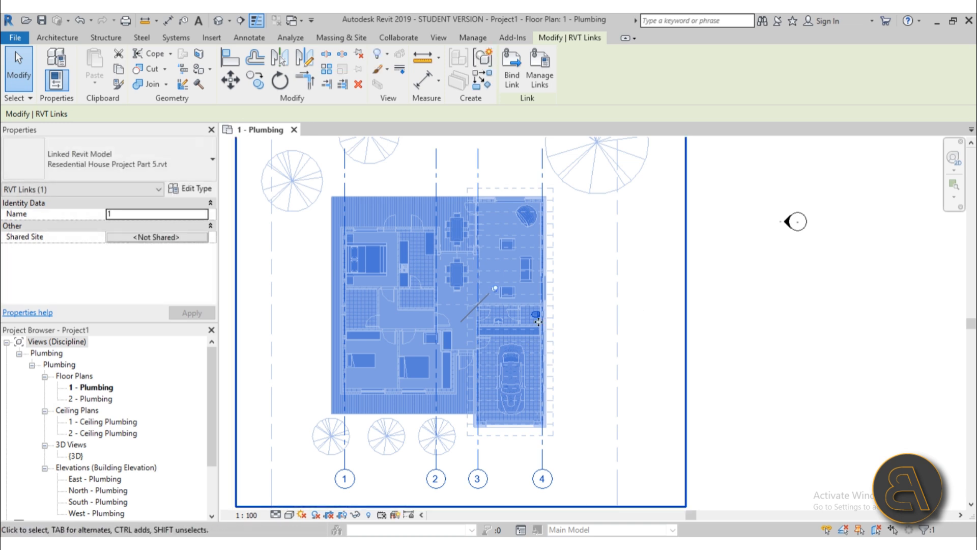
left_click_drag(519, 321, 571, 294)
left_click(80, 21)
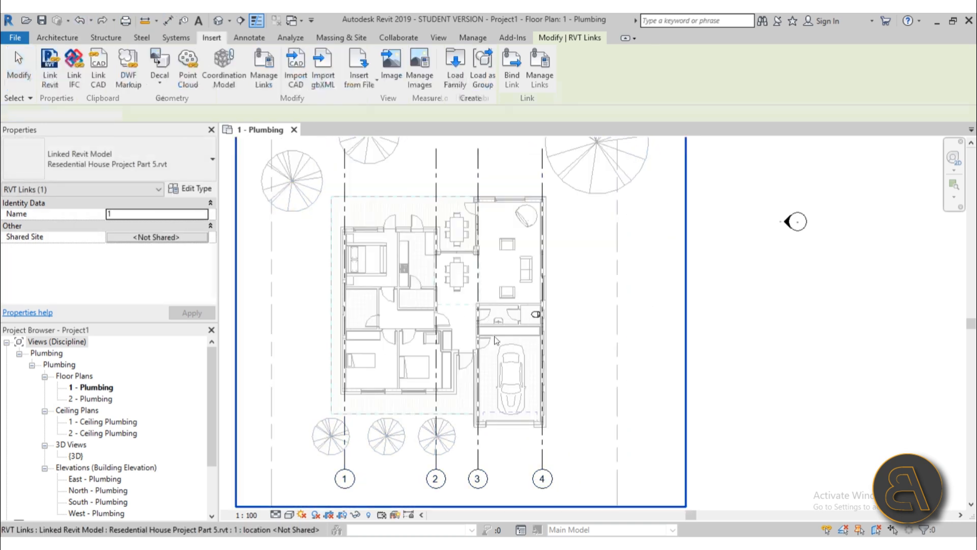
left_click(497, 340)
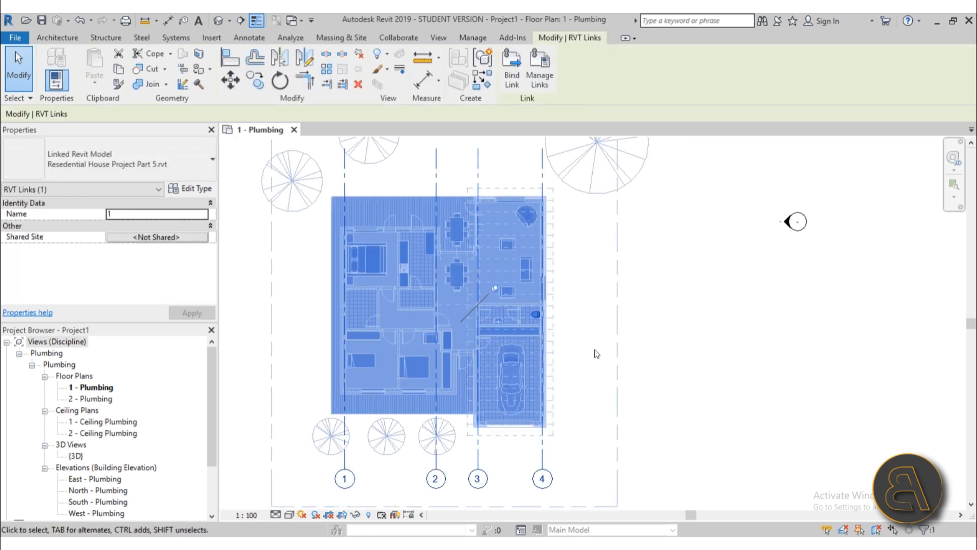
key("Escape")
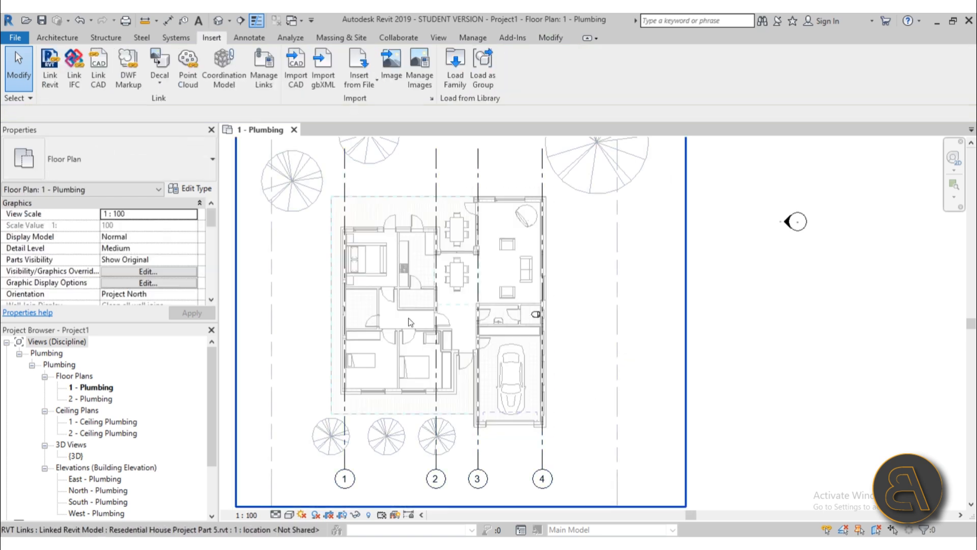
left_click(439, 338)
key("Escape")
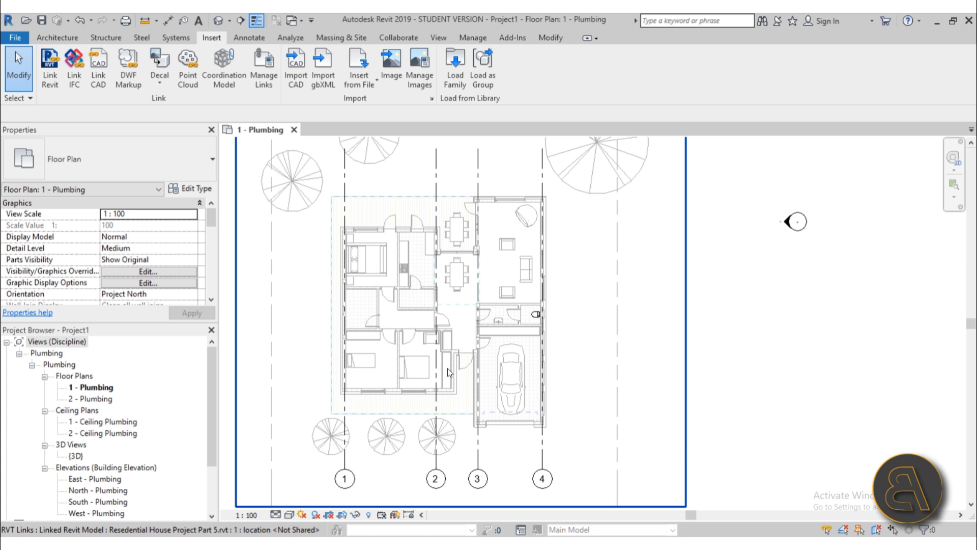
Step: Open the South - Plumbing elevation and examine the level lines beside the linked house
scroll(100, 470, "down", 3)
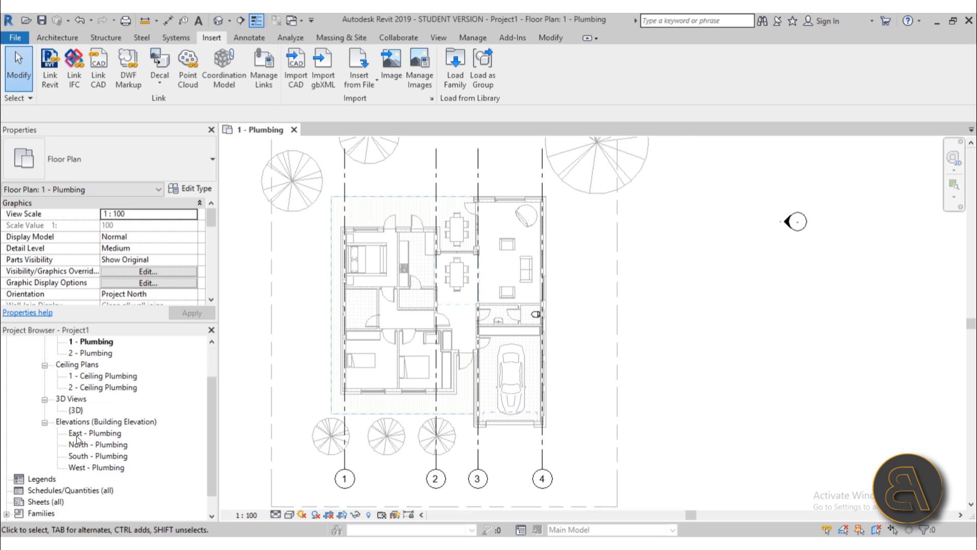
double_click(84, 456)
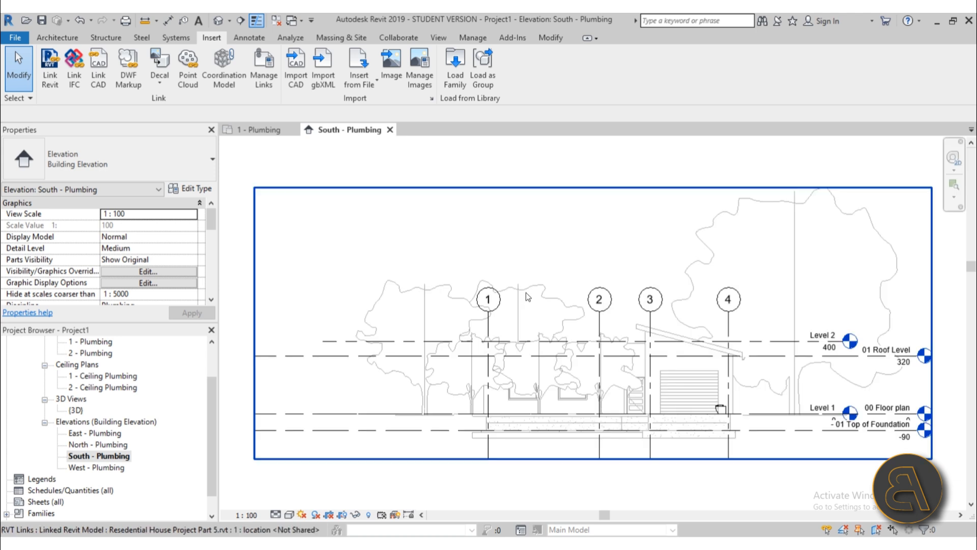
middle_click_drag(603, 331, 452, 323)
scroll(658, 377, "up", 2)
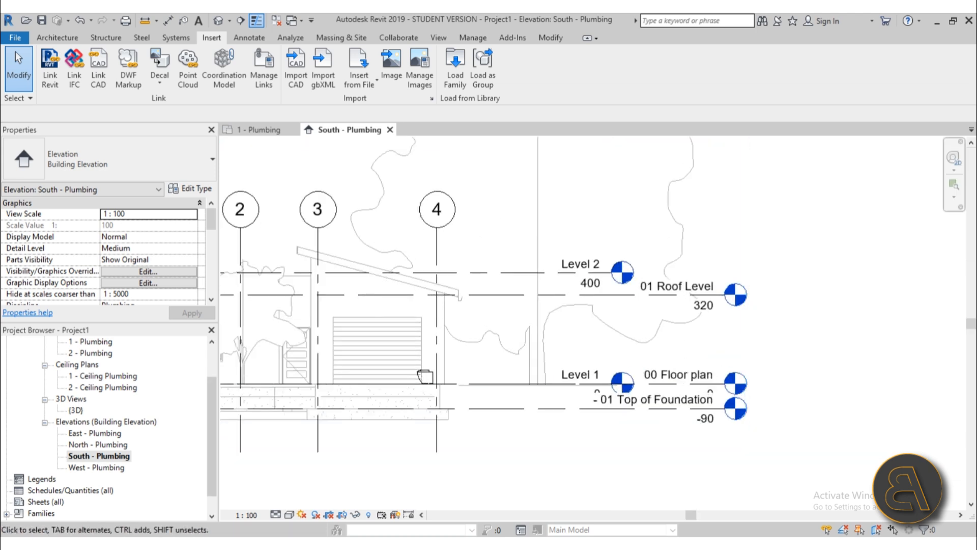
scroll(136, 386, "up", 3)
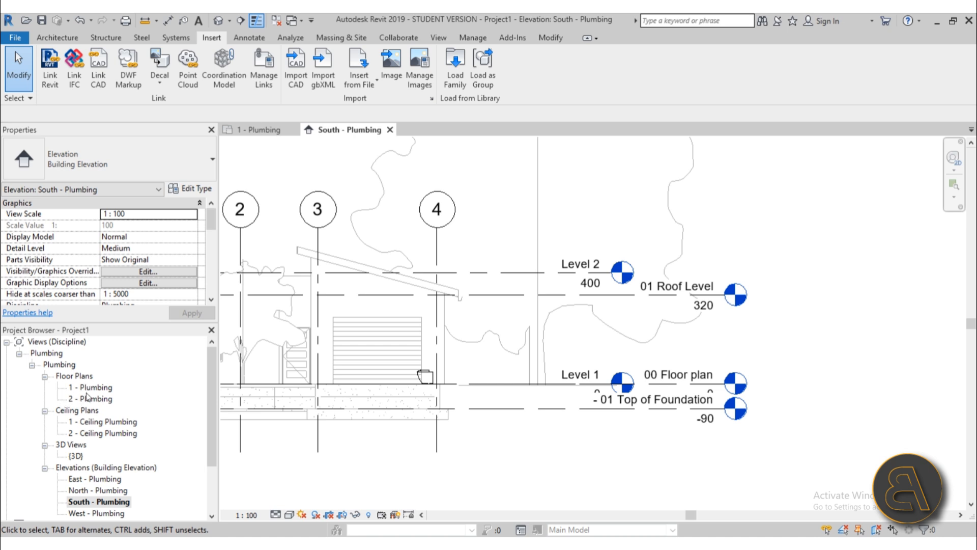
scroll(559, 377, "up", 4)
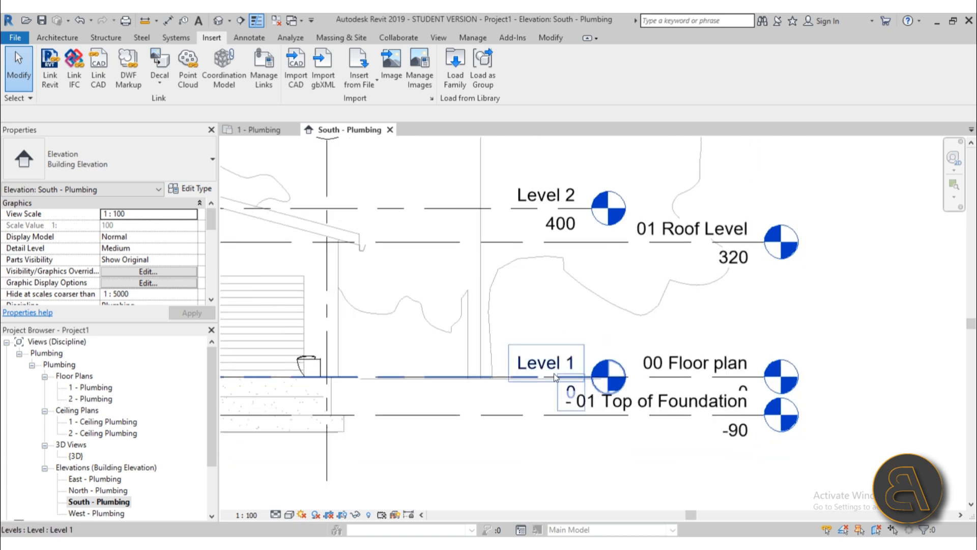
Step: Select the linked house model in the south elevation to compare its levels with the project's Level 1 and Level 2
left_click(731, 380)
scroll(713, 431, "down", 3)
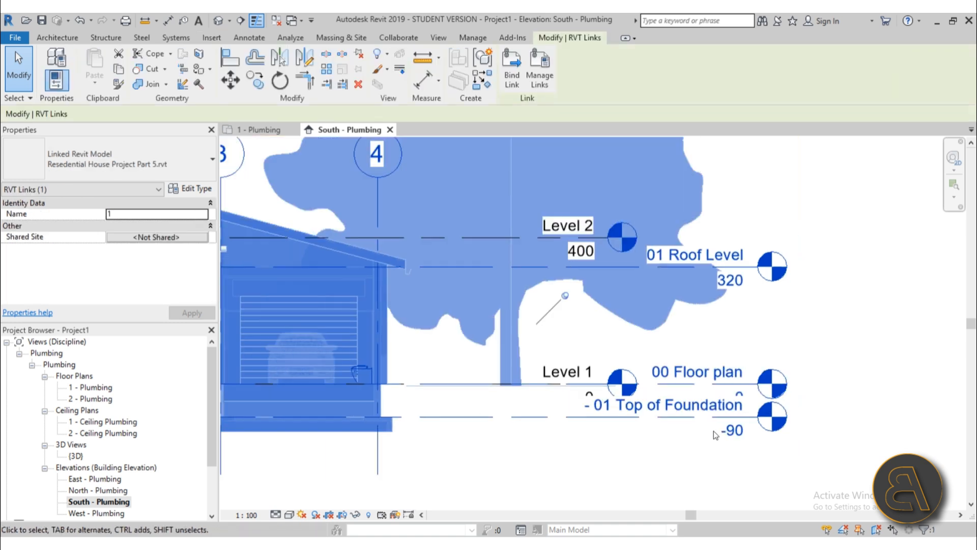
left_click(572, 478)
left_click(403, 381)
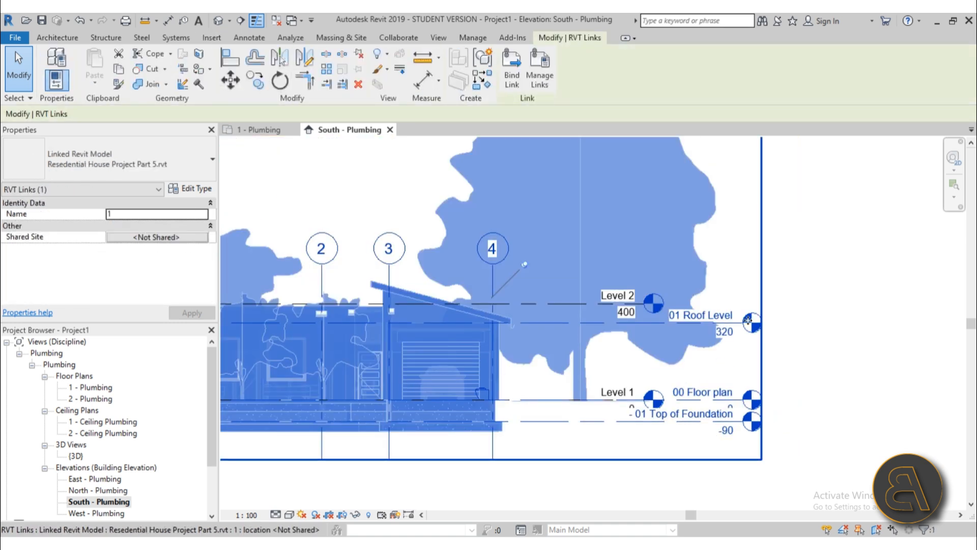
scroll(586, 319, "up", 2)
scroll(650, 327, "down", 2)
scroll(577, 364, "up", 3)
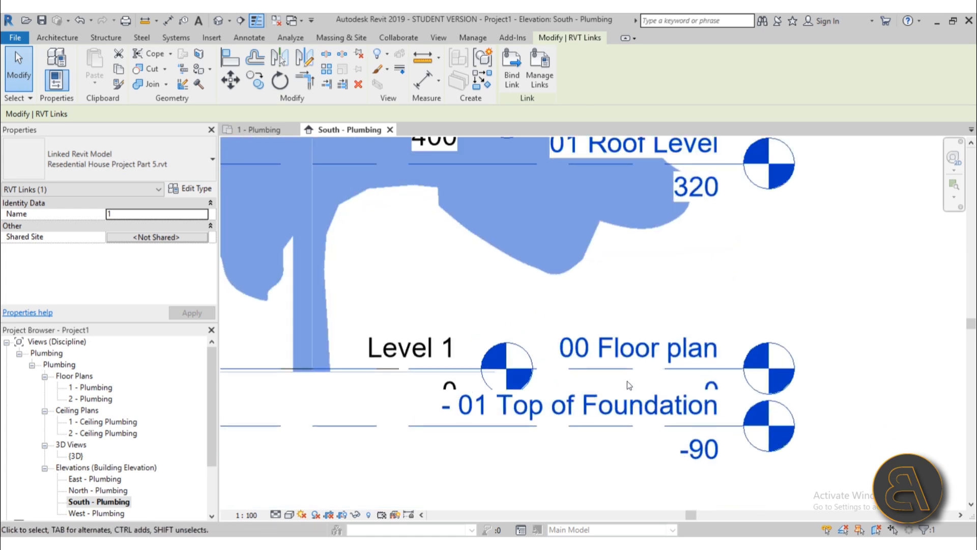
Step: Compare Level 1 with the linked 00 Floor plan and - 01 Top of Foundation levels in the south elevation, then deselect the link
scroll(670, 358, "down", 2)
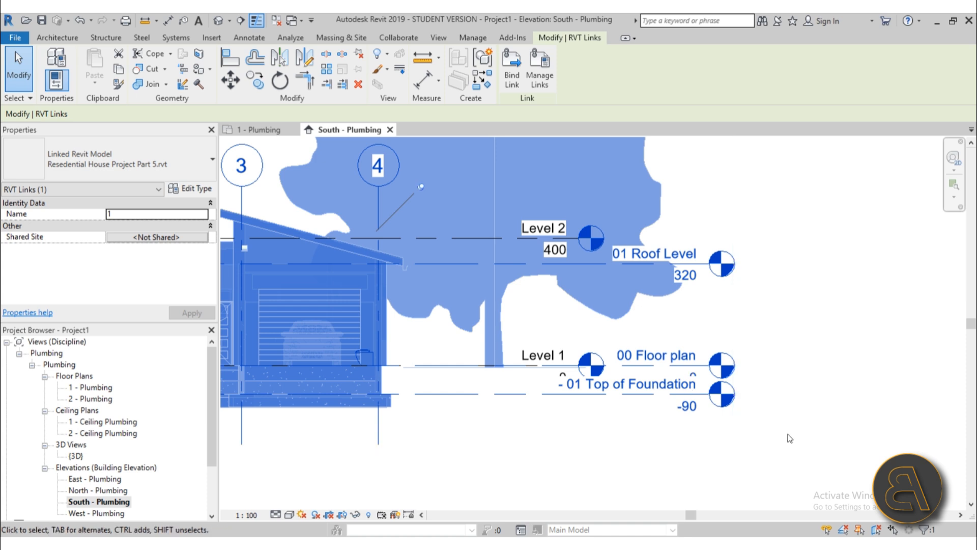
scroll(529, 351, "up", 5)
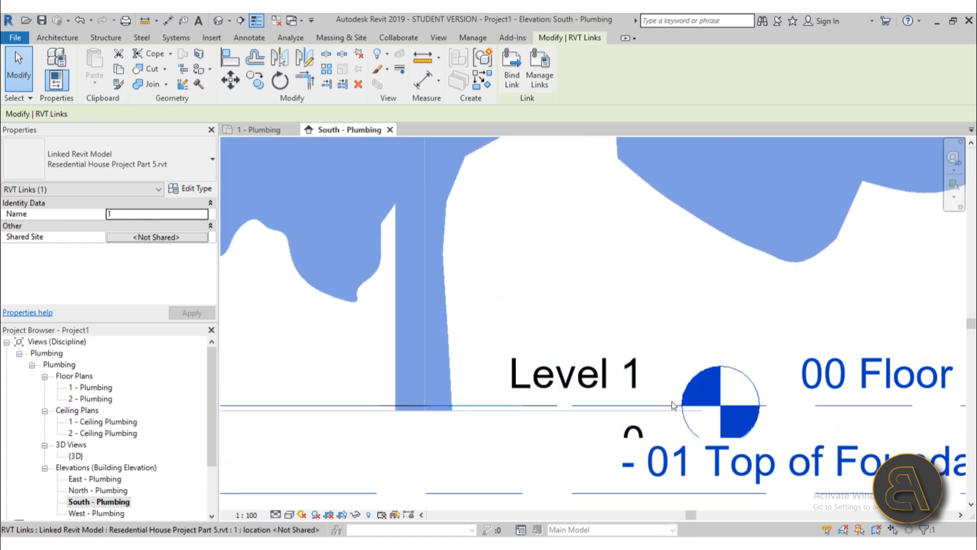
middle_click_drag(756, 408, 543, 366)
scroll(542, 366, "up", 7)
scroll(696, 363, "down", 8)
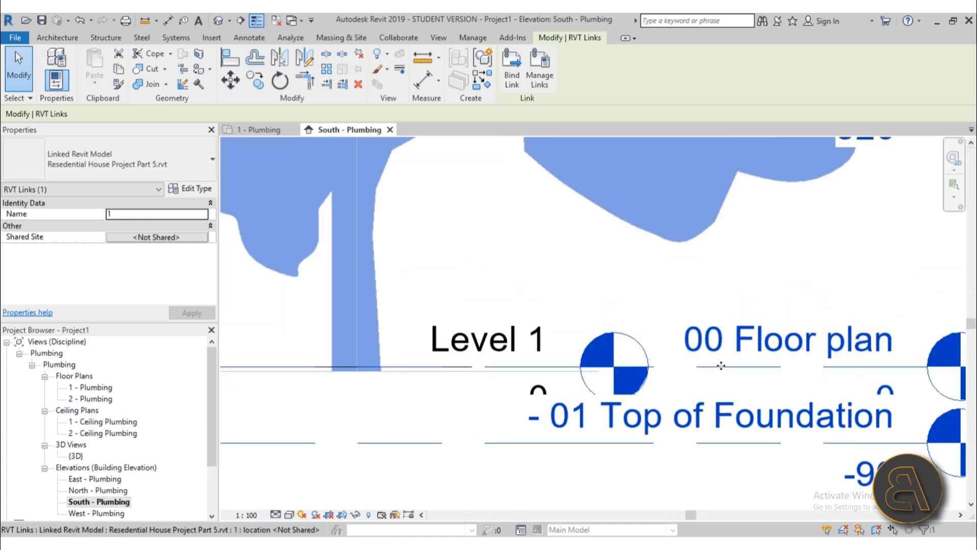
middle_click_drag(787, 360, 524, 348)
scroll(698, 359, "down", 3)
left_click(801, 384)
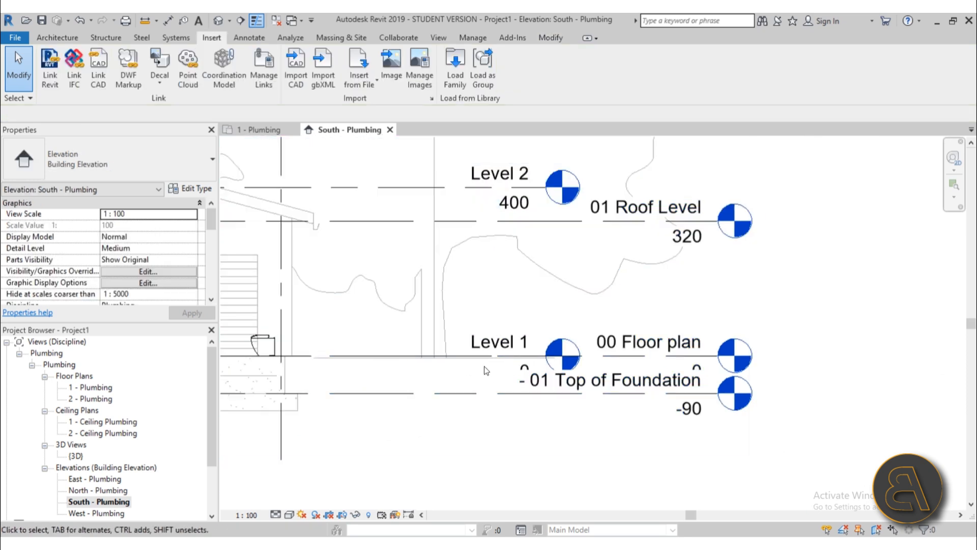
Step: Add an elbow to Level 1's head, raising it above the level line, and shift its leader points toward the house
left_click(488, 358)
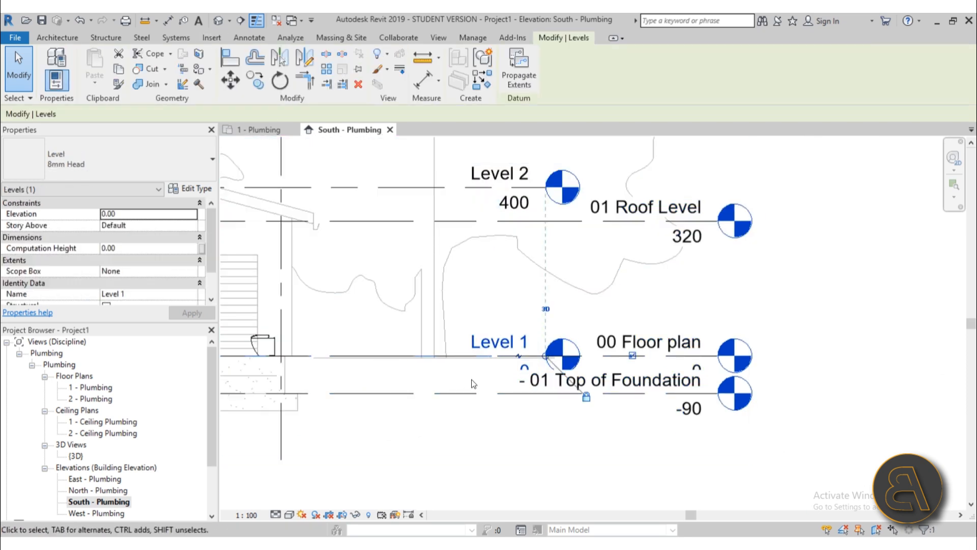
left_click(518, 358)
left_click_drag(521, 383, 449, 312)
left_click_drag(491, 356, 409, 356)
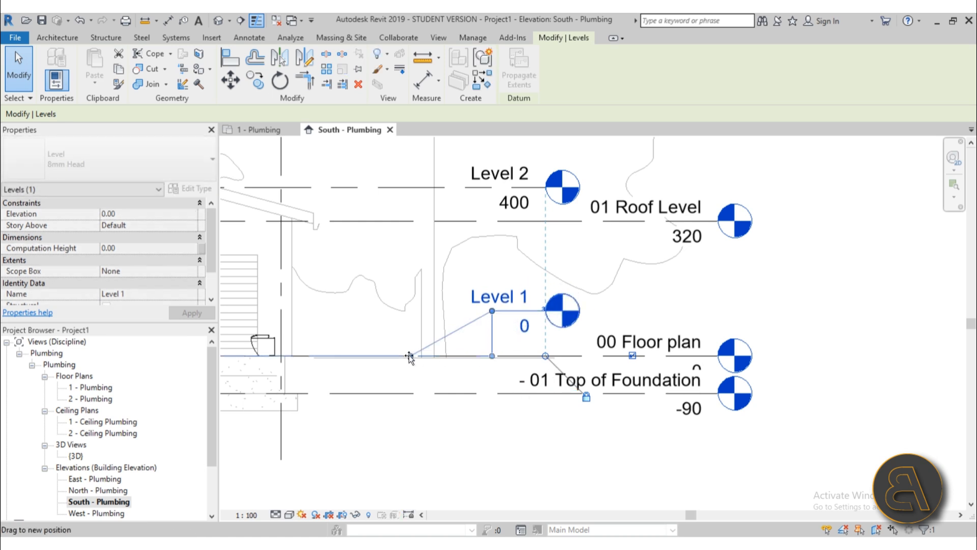
left_click_drag(492, 311, 462, 316)
key("Escape")
scroll(459, 344, "down", 1)
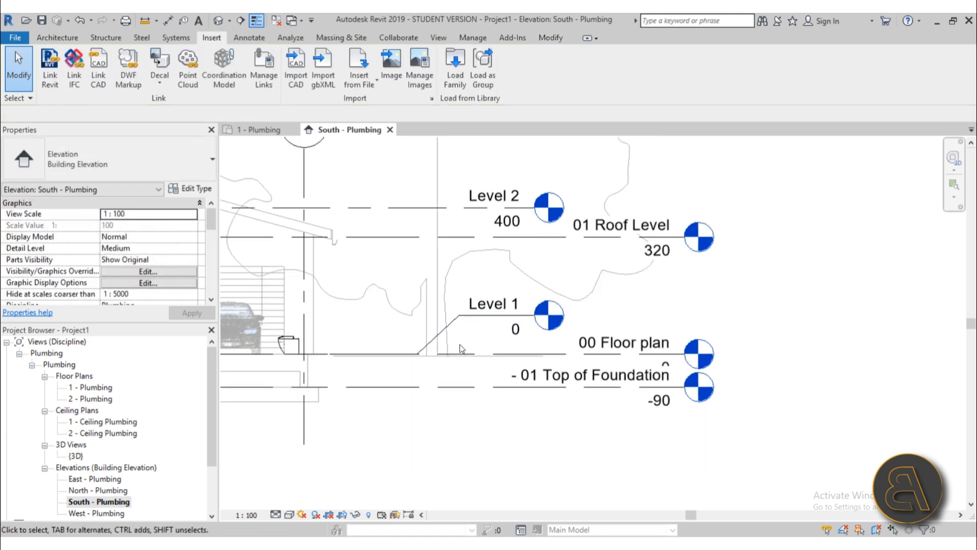
Step: Add an elbow to Level 2's head so that its label sits above the level line
scroll(460, 344, "down", 1)
left_click(509, 240)
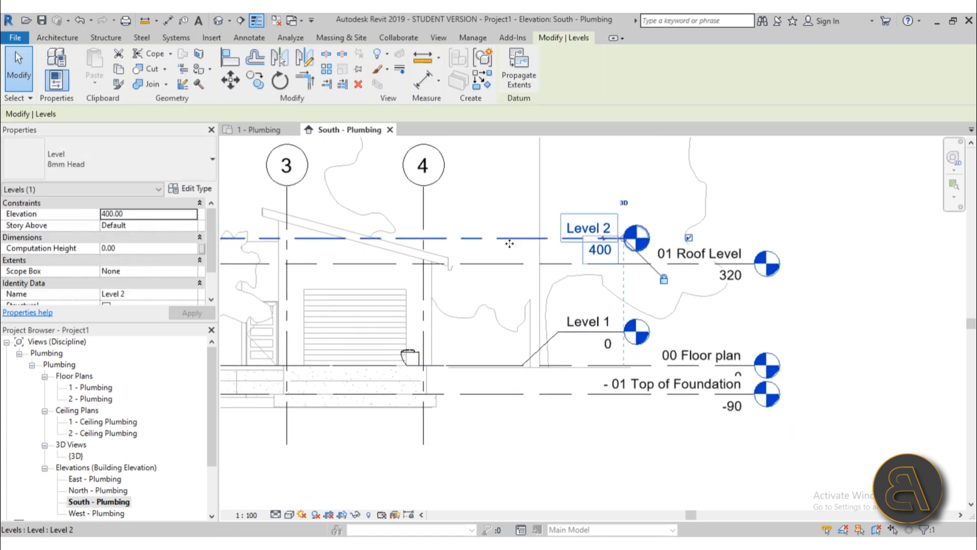
left_click(605, 240)
left_click_drag(607, 238, 607, 208)
left_click(803, 277)
scroll(490, 261, "up", 3)
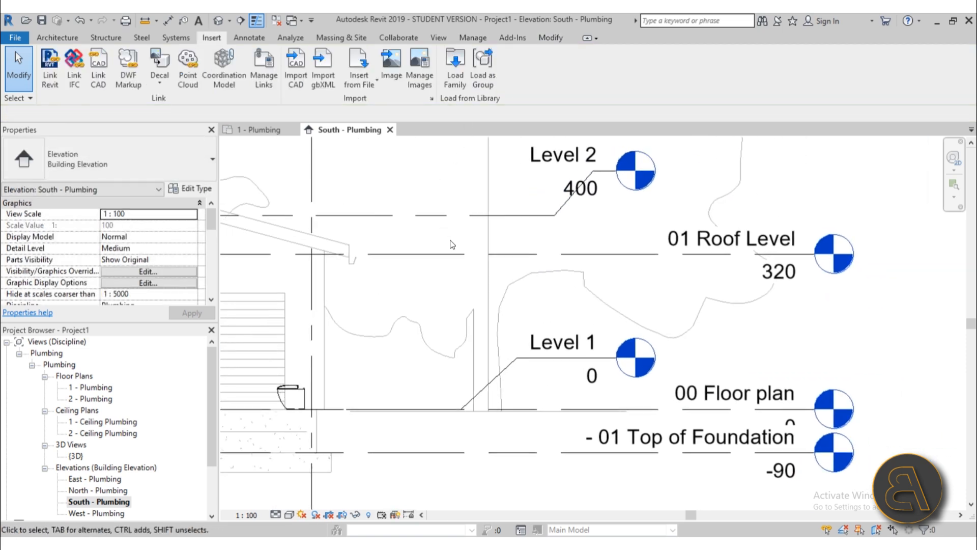
key("a")
key("l")
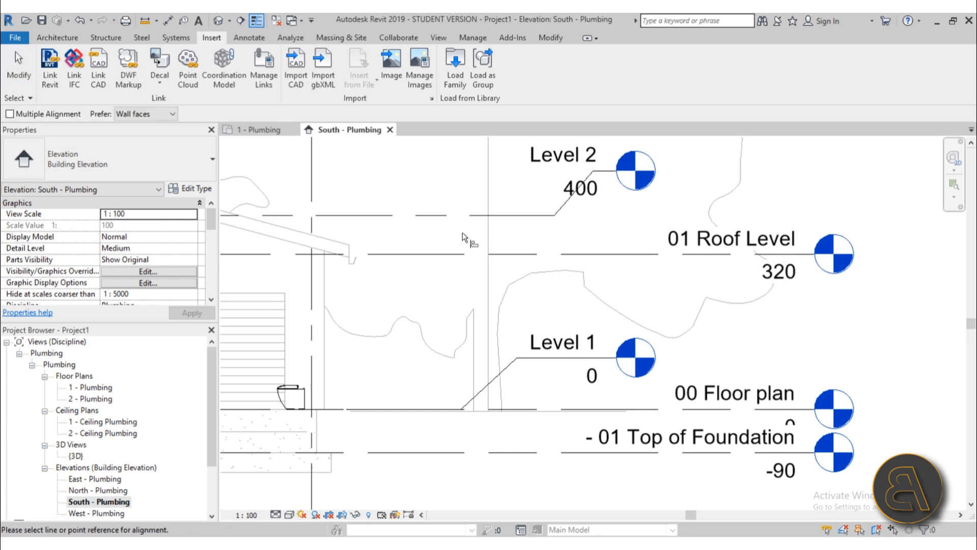
key("Escape")
Step: Align Level 2 to the linked model's 01 Roof Level line with the Align tool
left_click(551, 38)
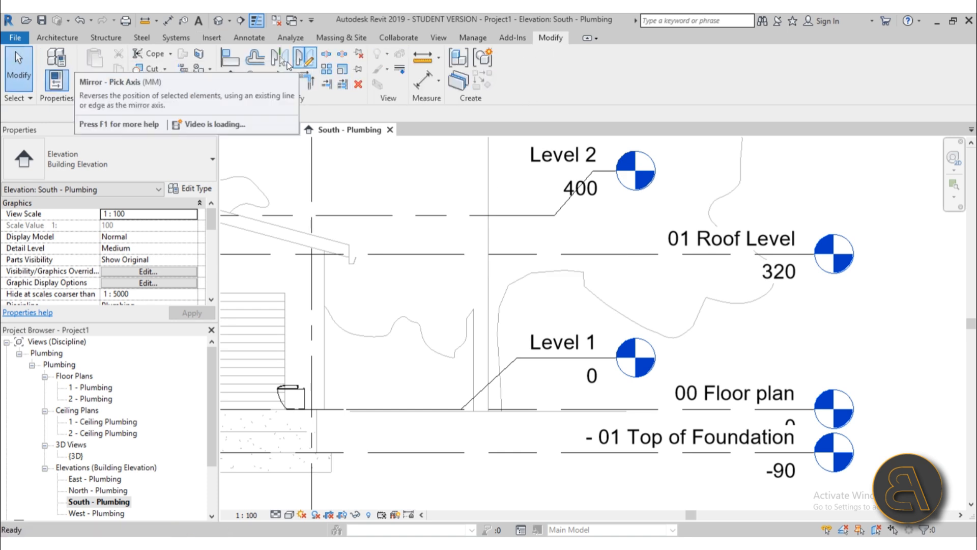
left_click(230, 58)
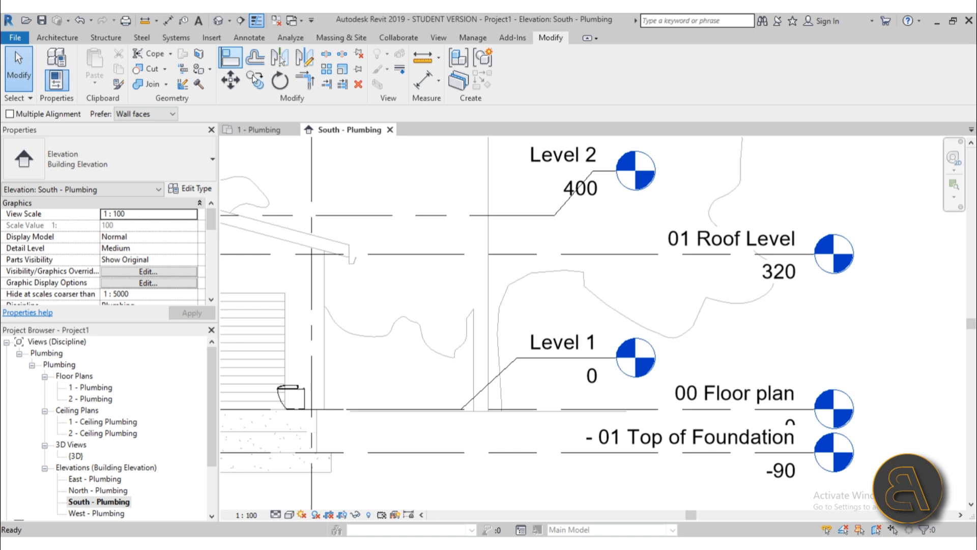
left_click(478, 256)
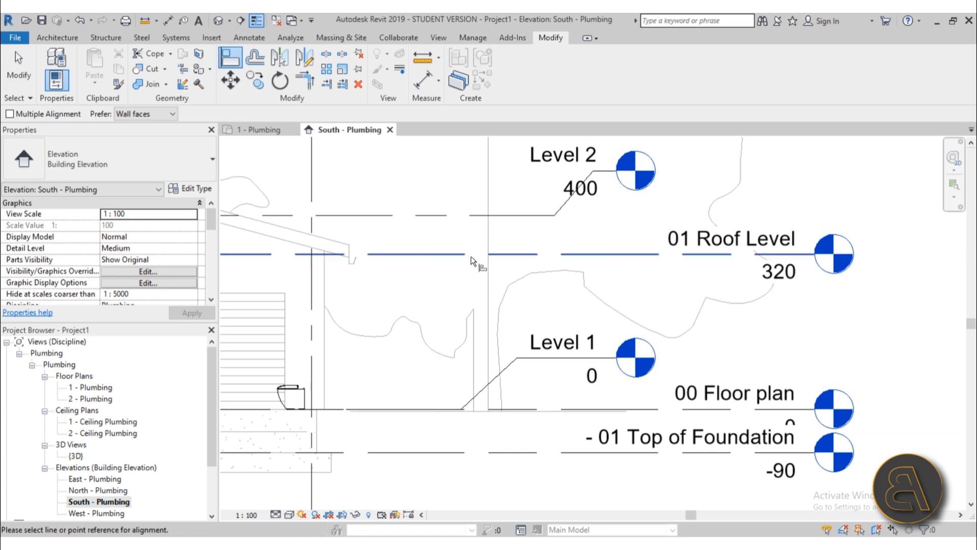
left_click(434, 215)
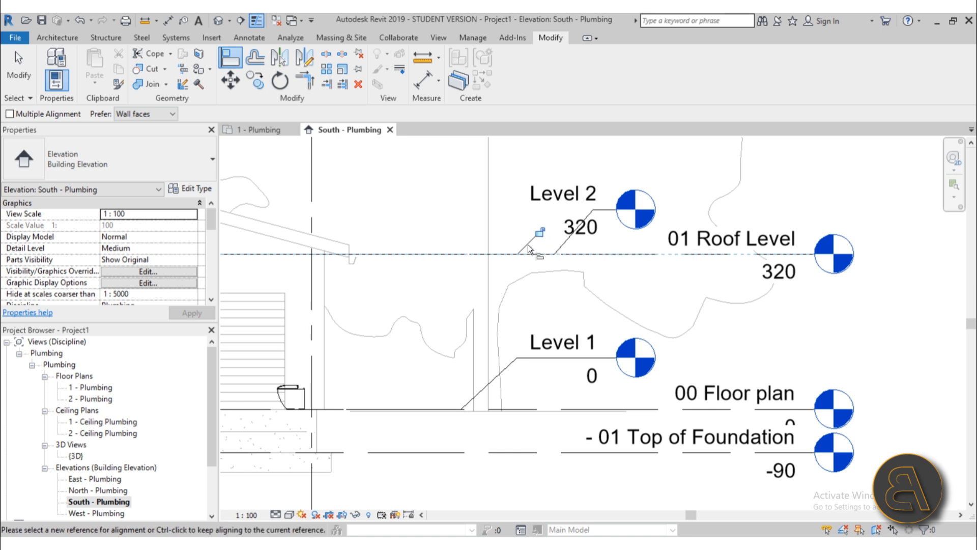
key("Escape")
key("Escape")
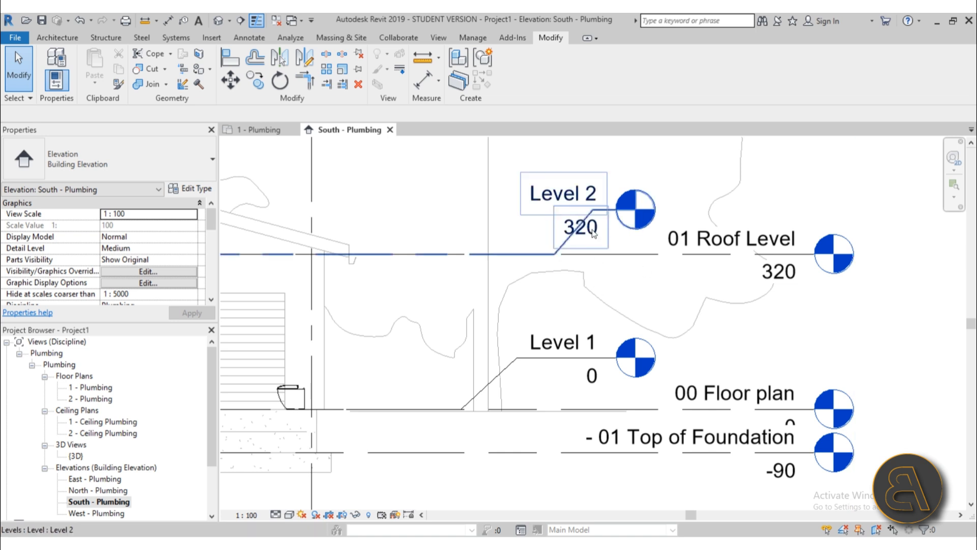
Step: Shift both of Level 2's leader points toward the house so that they line up vertically with those of Level 1
left_click(554, 255)
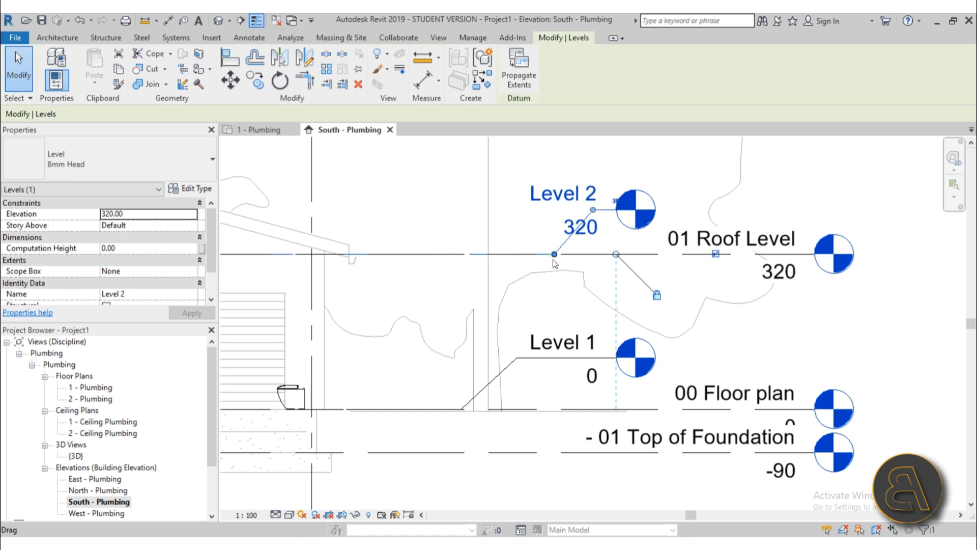
left_click_drag(554, 254, 460, 254)
left_click_drag(593, 210, 516, 210)
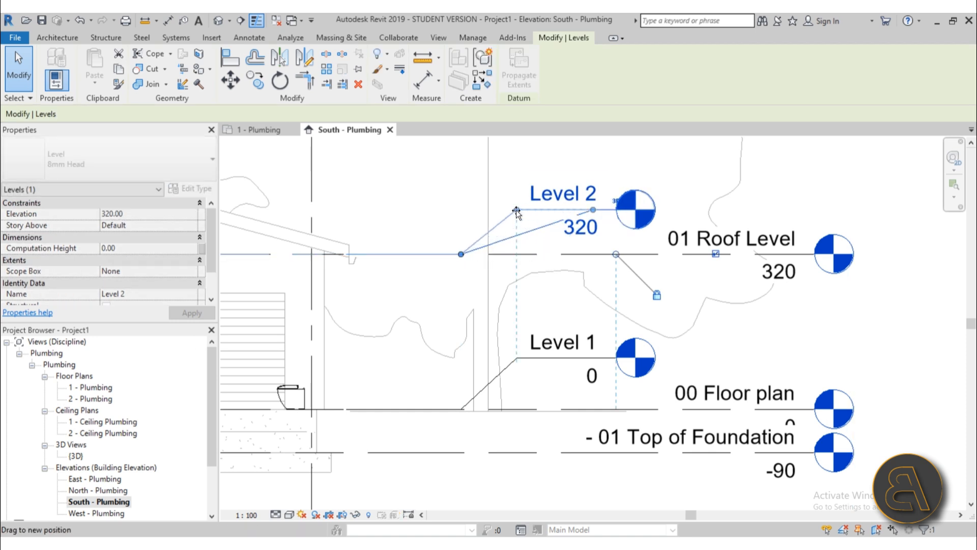
left_click(585, 315)
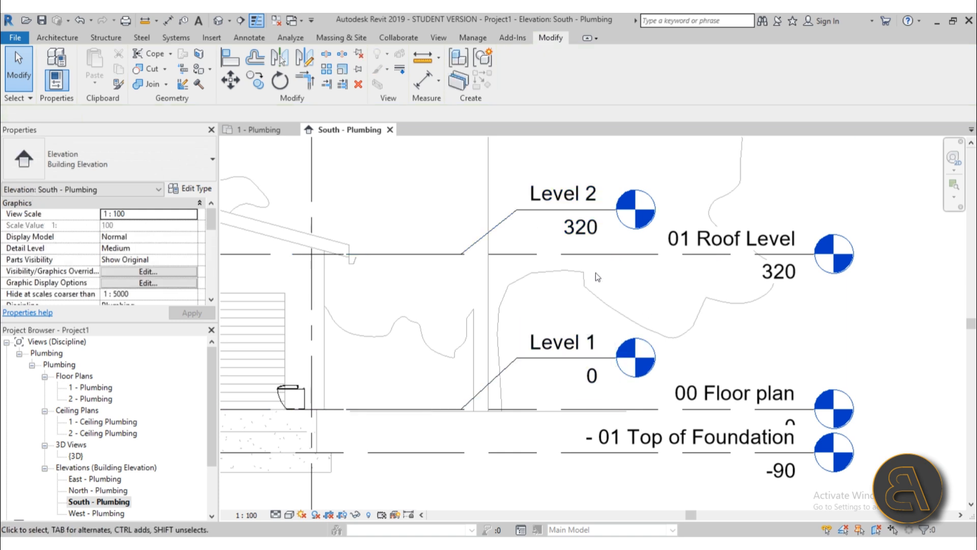
scroll(596, 272, "down", 2)
middle_click_drag(618, 365, 695, 360)
scroll(665, 324, "up", 3)
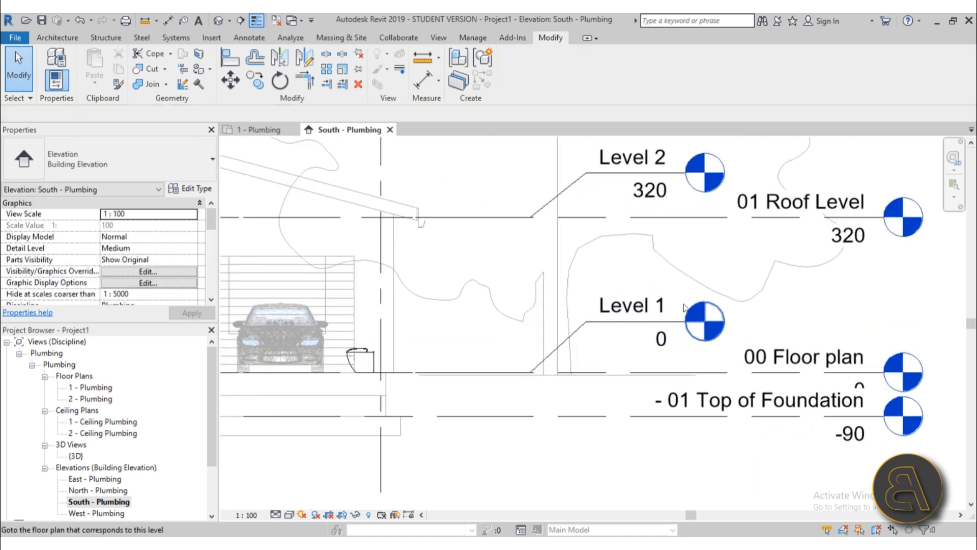
Step: Open the 1 - Plumbing floor plan and examine the linked house's room layout, including the bathroom and bedroom areas
double_click(103, 384)
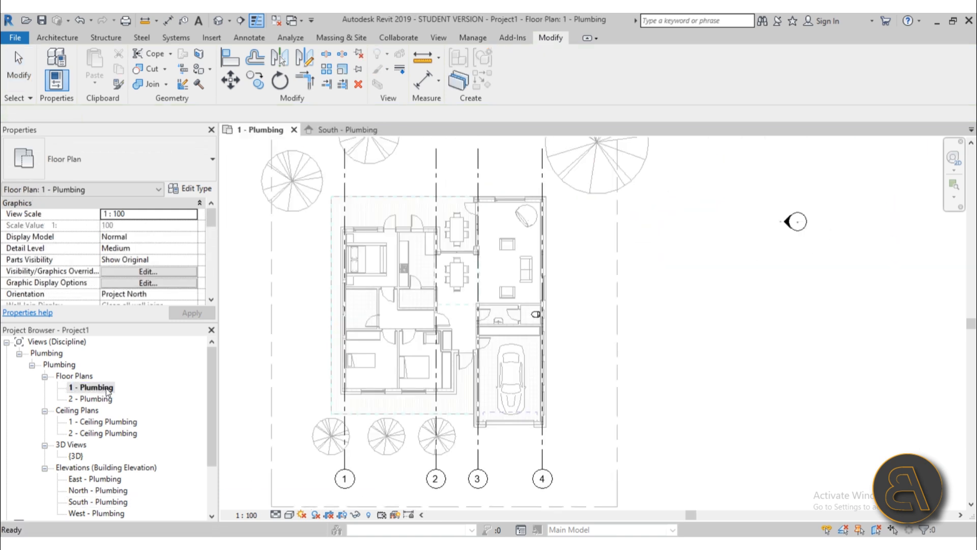
mouse_move(418, 374)
middle_mouse_down()
mouse_move(417, 353)
mouse_move(407, 376)
middle_mouse_up()
scroll(375, 309, "up", 3)
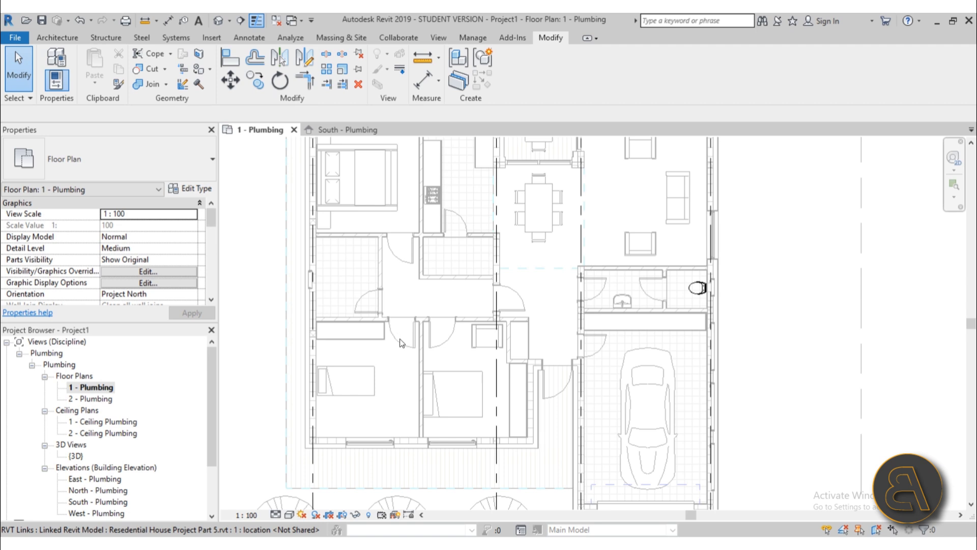
scroll(297, 253, "up", 1)
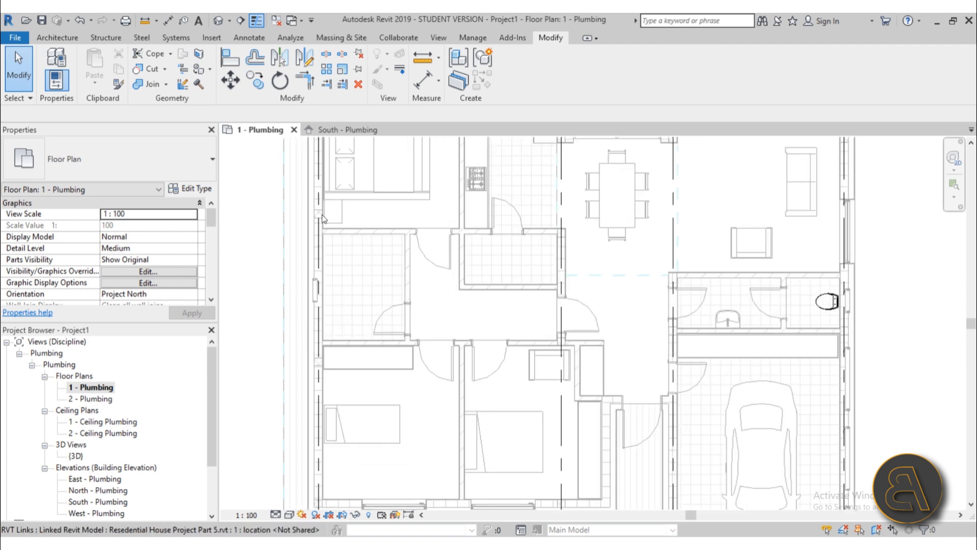
scroll(399, 333, "down", 1)
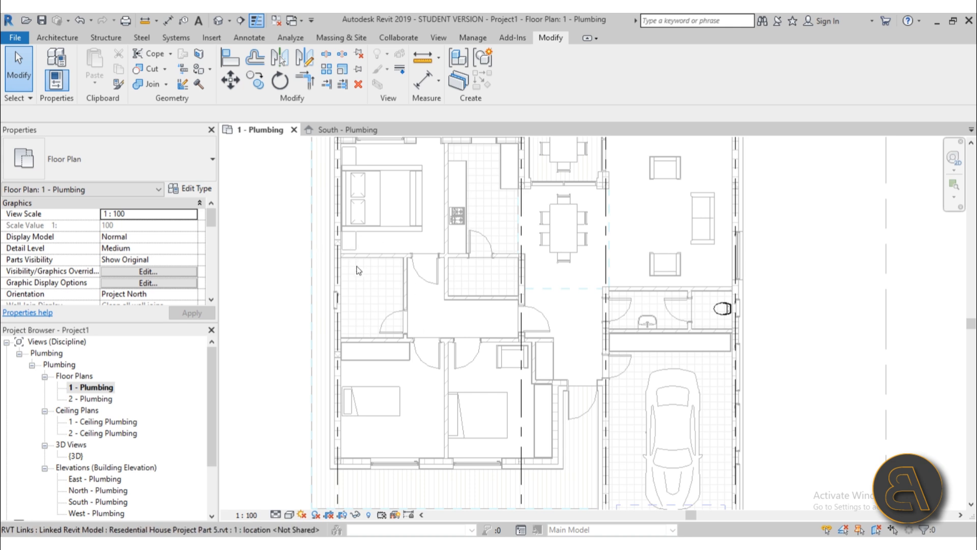
middle_click_drag(395, 308, 384, 299)
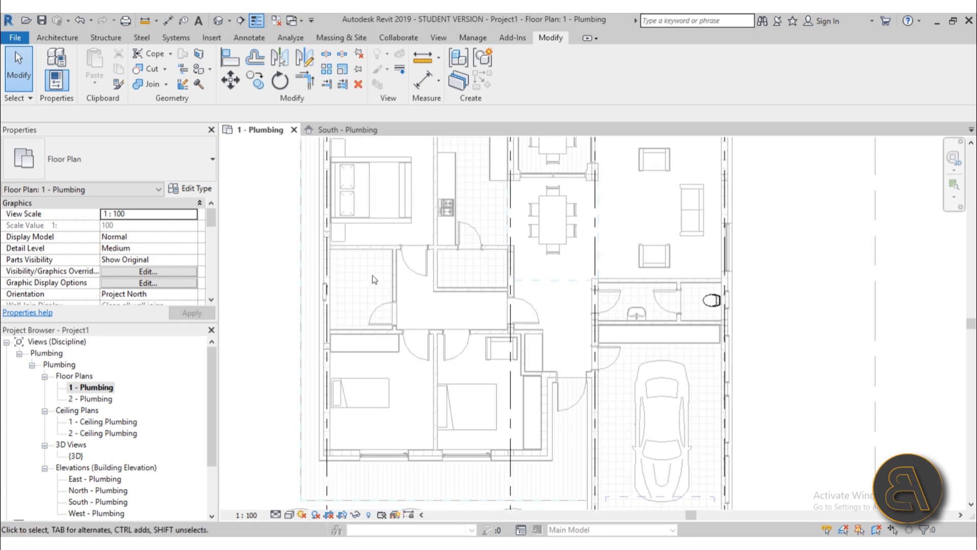
scroll(416, 328, "down", 3)
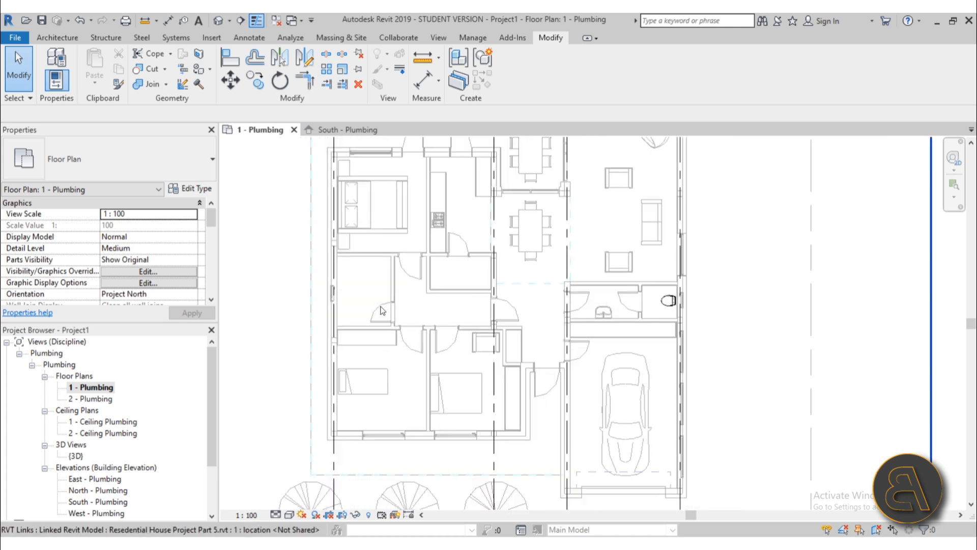
scroll(508, 368, "down", 1)
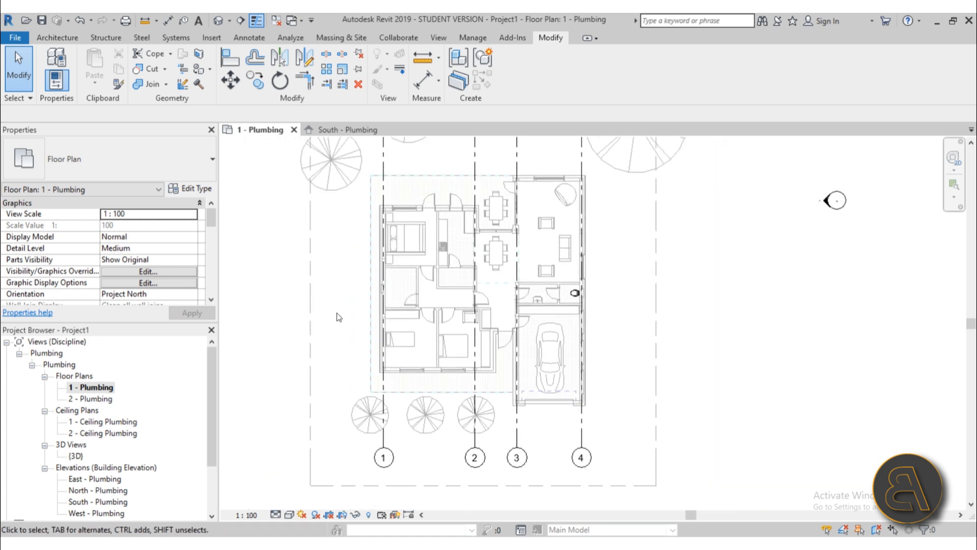
scroll(351, 315, "down", 1)
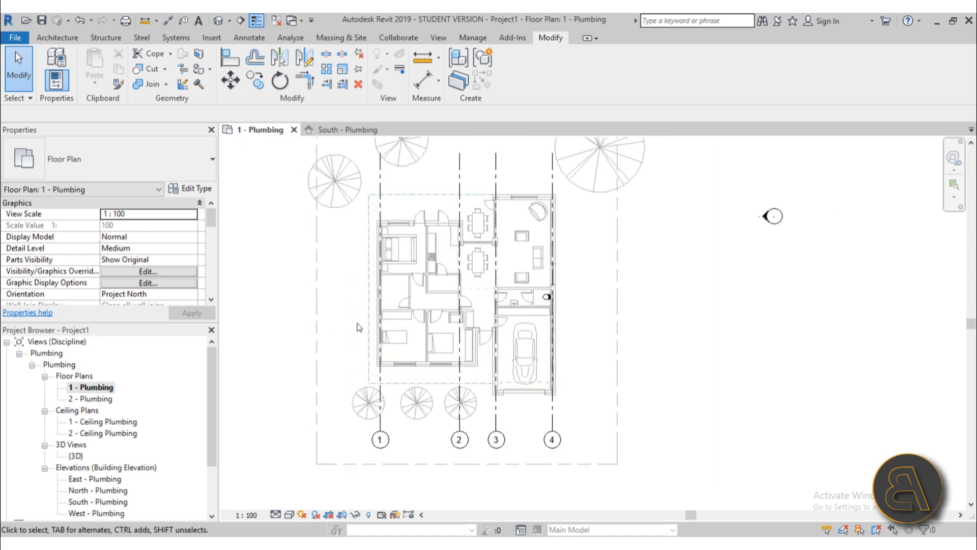
middle_click_drag(361, 283, 361, 205)
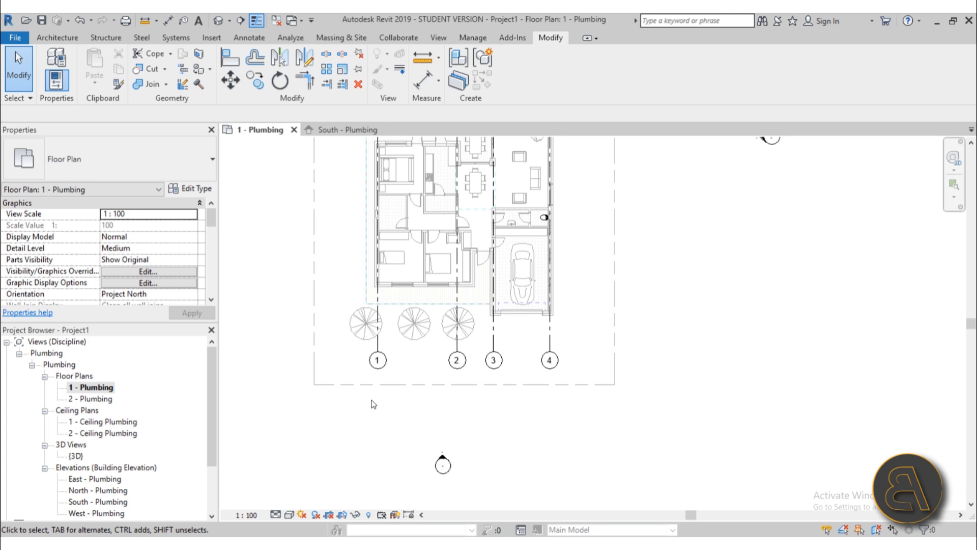
middle_click_drag(356, 417, 338, 436)
scroll(498, 358, "up", 5)
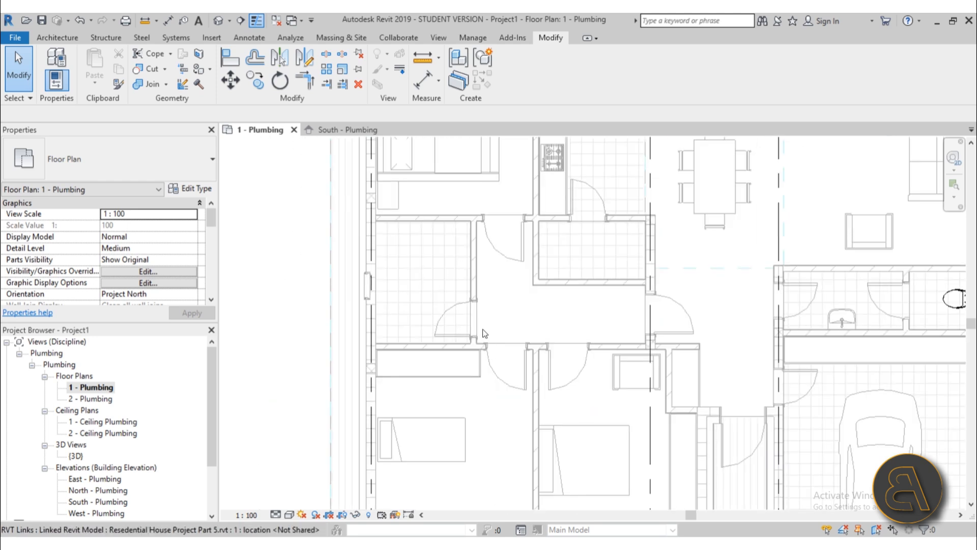
scroll(377, 322, "down", 2)
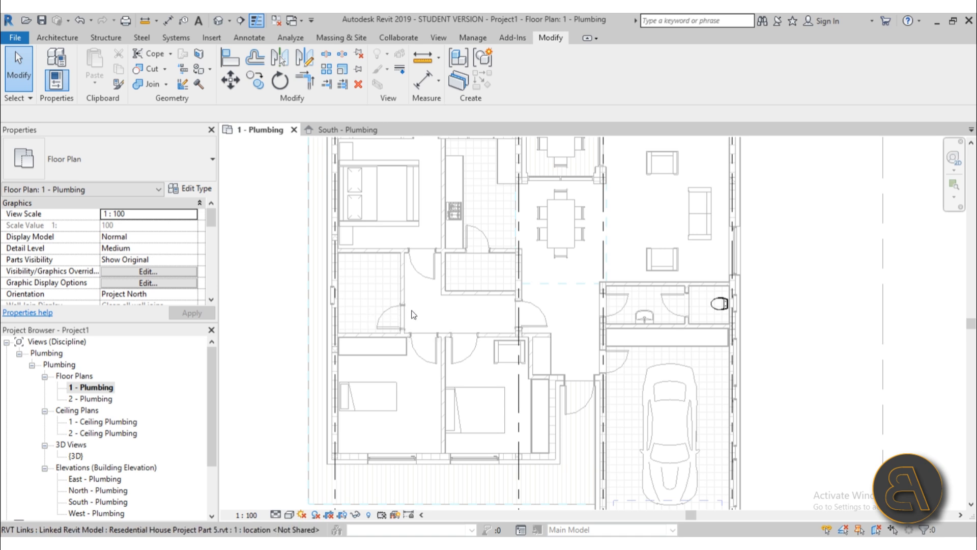
middle_click_drag(450, 327, 425, 349)
scroll(409, 325, "down", 1)
scroll(499, 326, "down", 1)
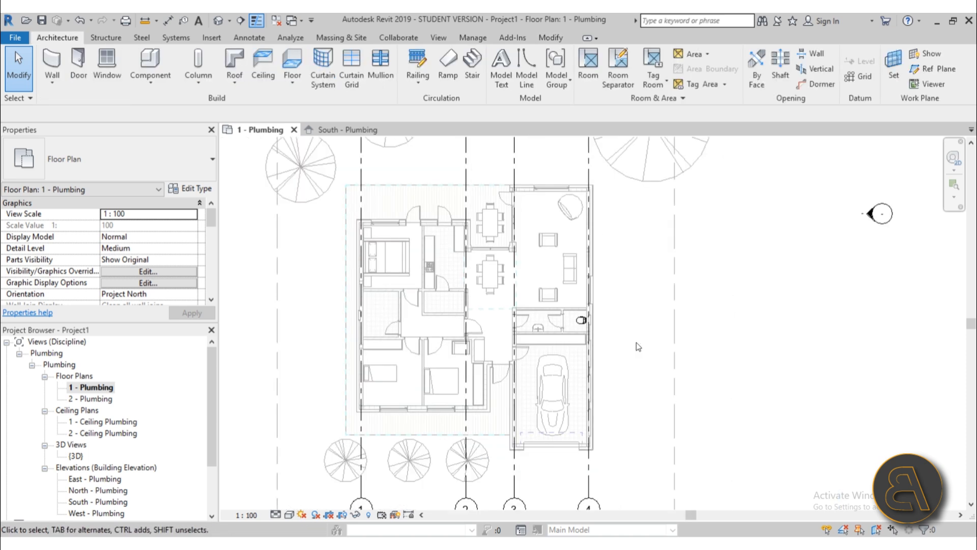
Step: Examine the washbasin and toilet in the small bathroom above the garage in the floor plan
scroll(539, 310, "up", 5)
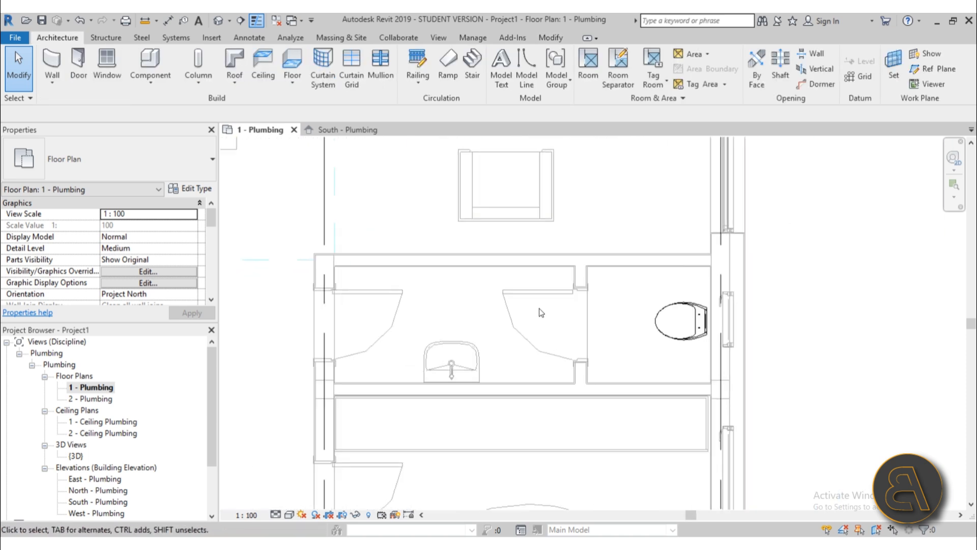
scroll(526, 322, "down", 2)
middle_click_drag(526, 341, 520, 352)
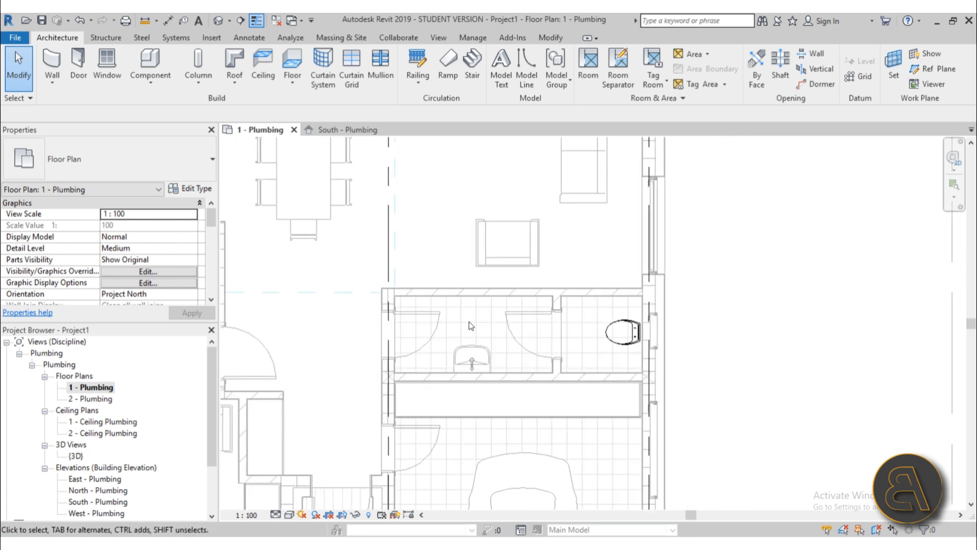
middle_click_drag(469, 322, 469, 317)
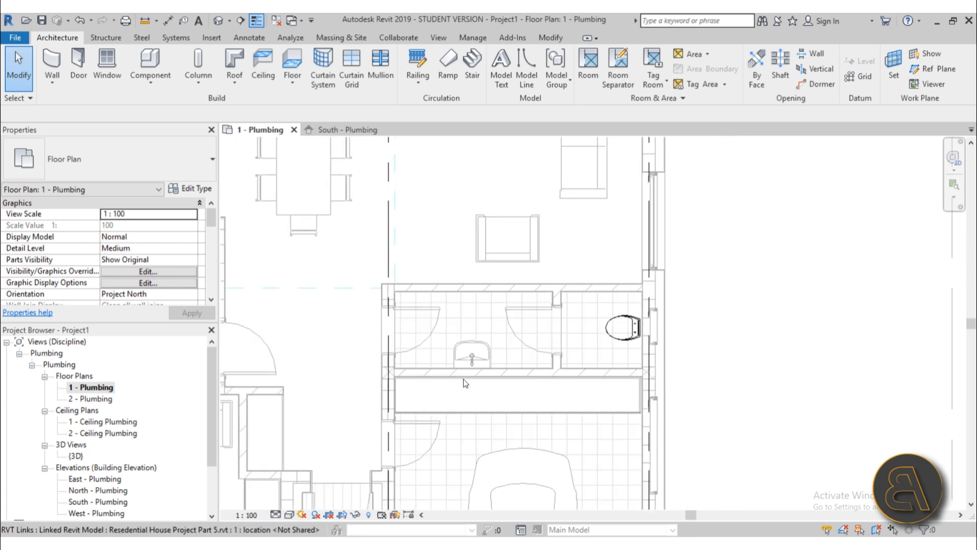
scroll(469, 361, "up", 4)
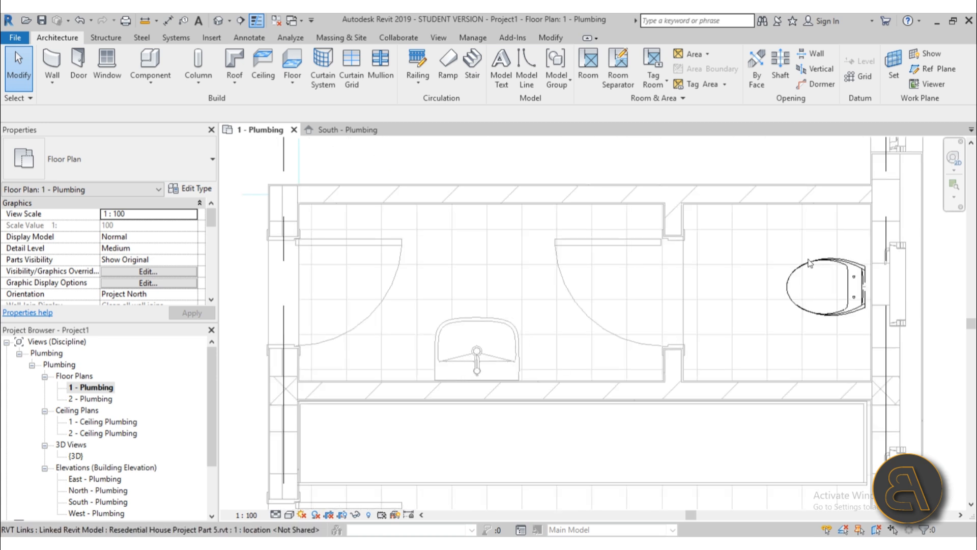
Step: Select the toilet inside the linked house model and check its category and properties
scroll(734, 320, "down", 3)
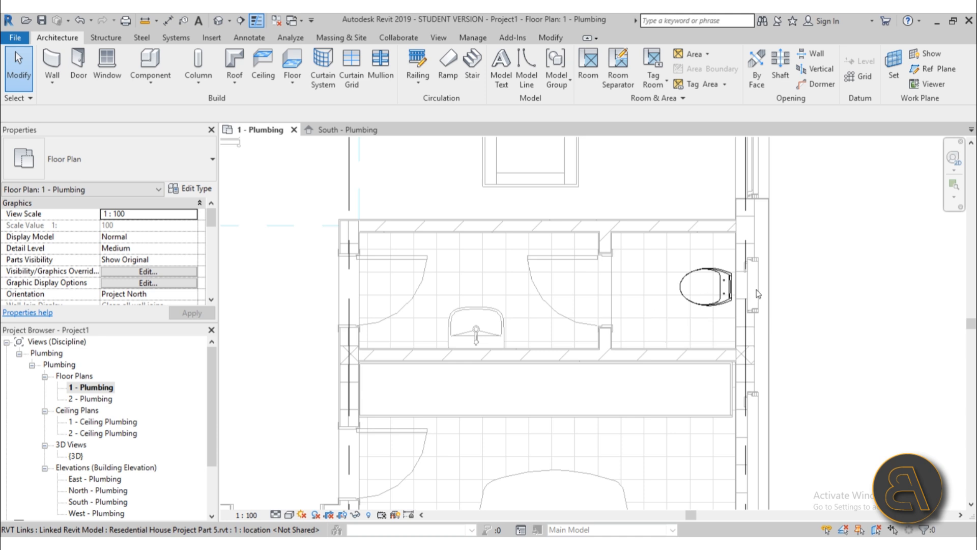
scroll(642, 308, "up", 5)
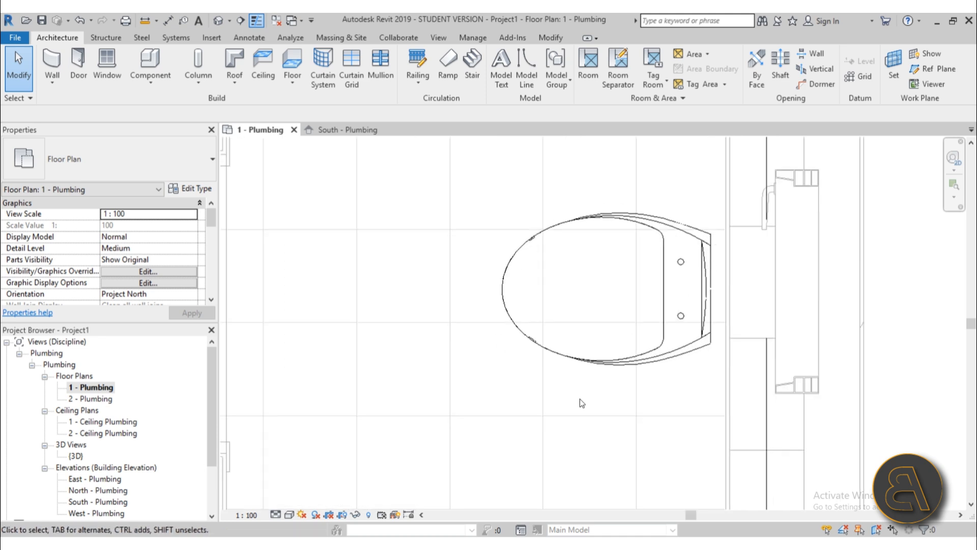
scroll(627, 388, "down", 3)
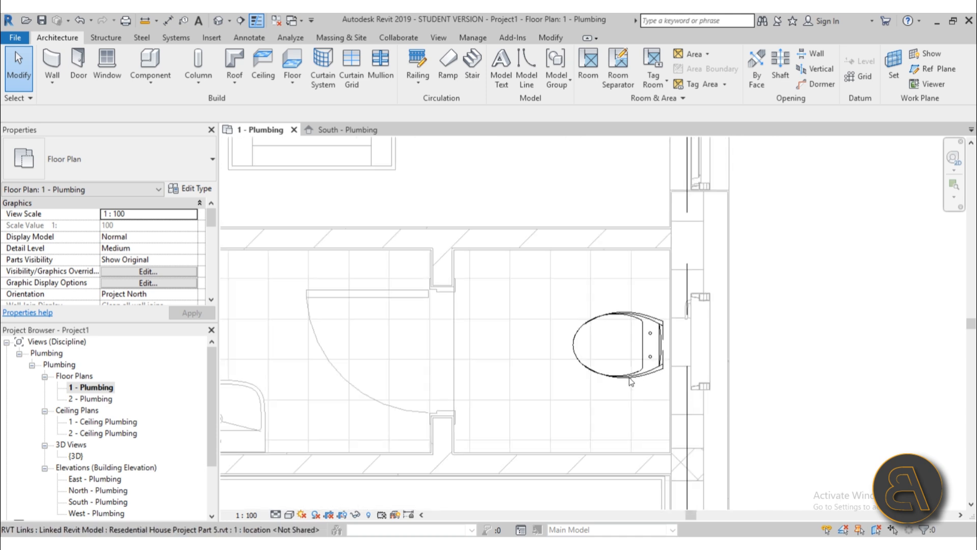
scroll(629, 377, "up", 2)
scroll(661, 270, "down", 2)
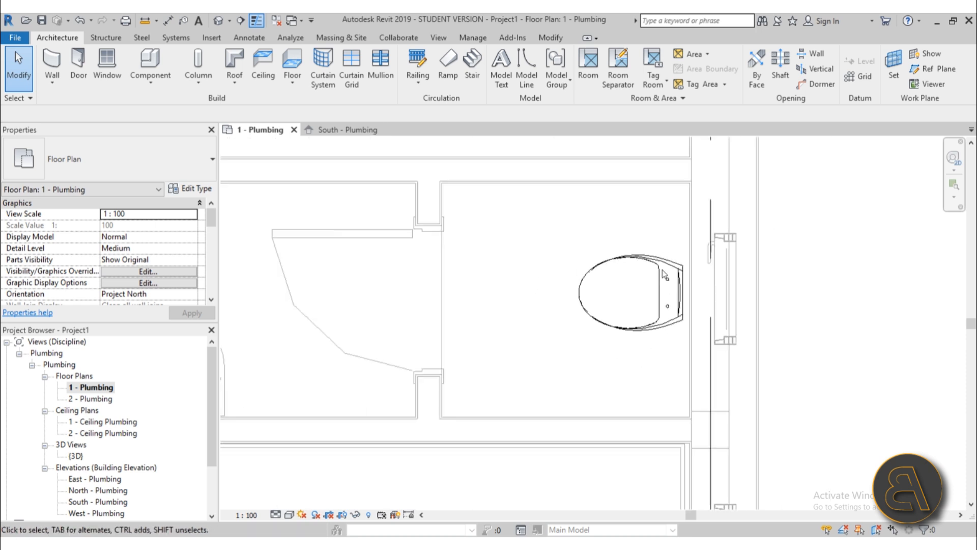
scroll(661, 274, "down", 2)
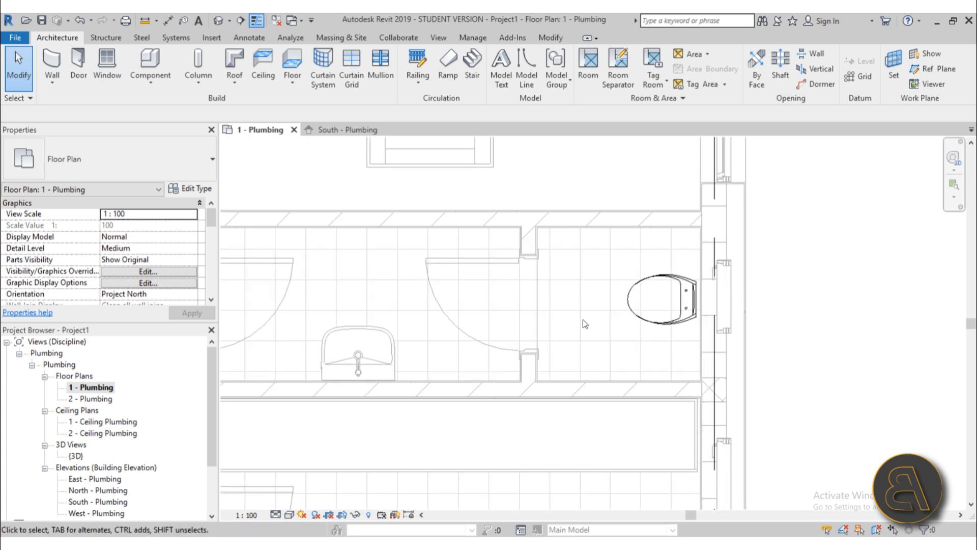
left_click(664, 325)
key("Escape")
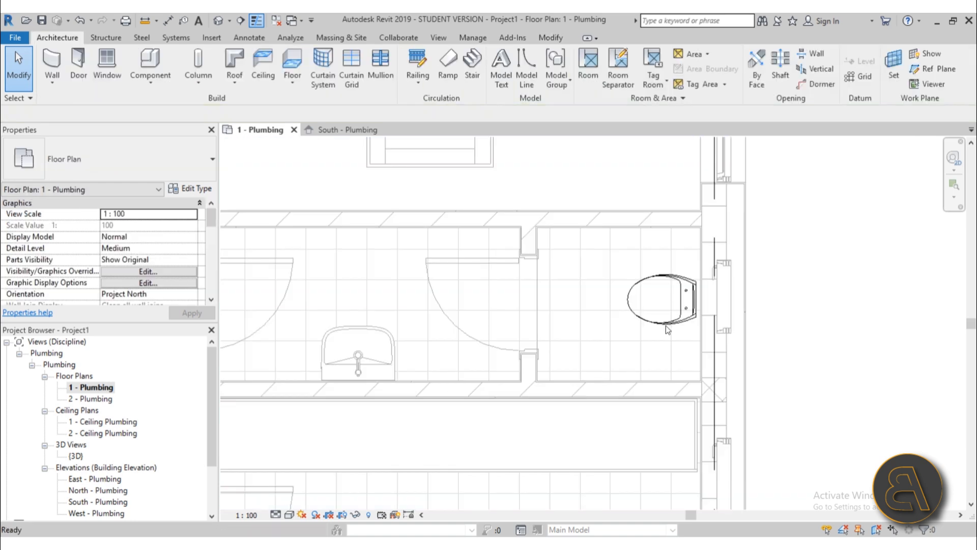
key("Tab")
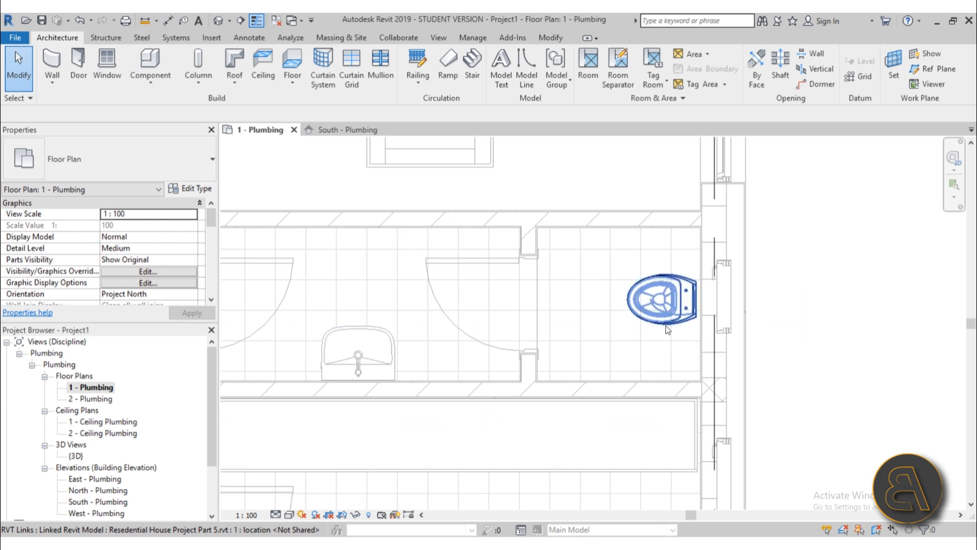
left_click(666, 325)
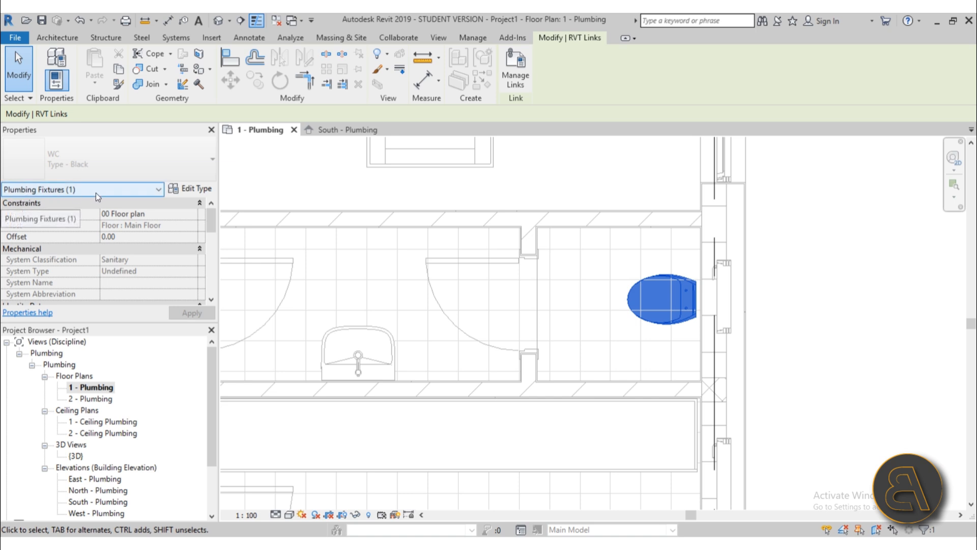
scroll(639, 289, "down", 4)
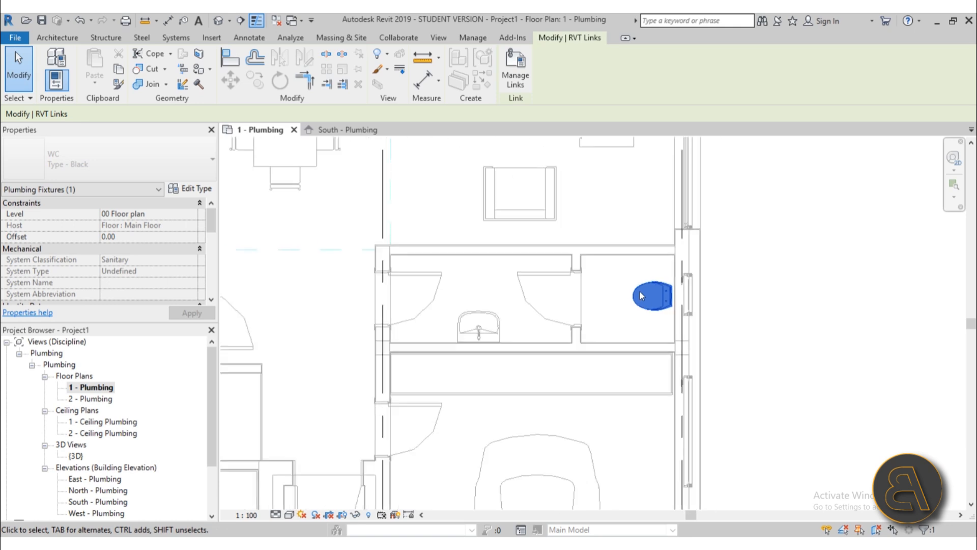
scroll(688, 308, "up", 5)
key("Escape")
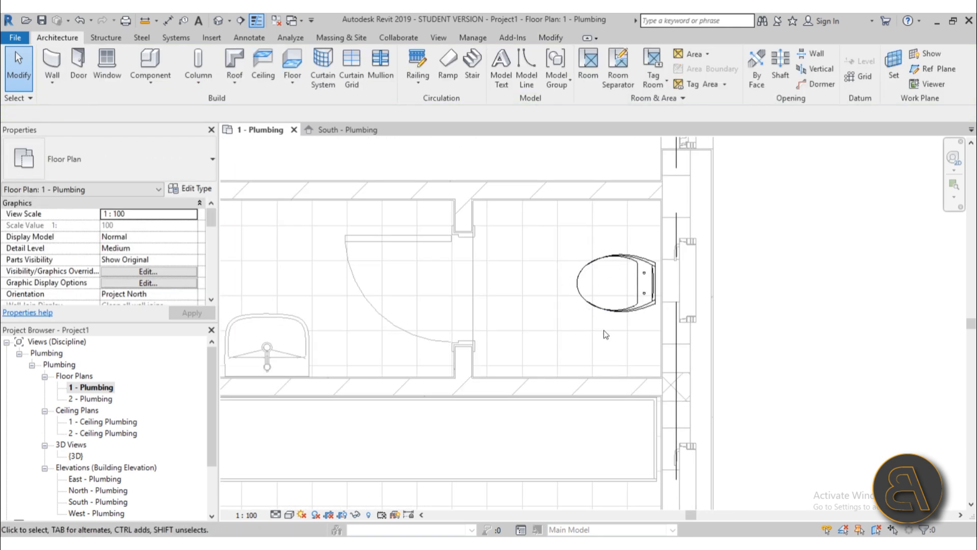
Step: Select the washbasin inside the linked model and check its category and properties
scroll(710, 309, "down", 2)
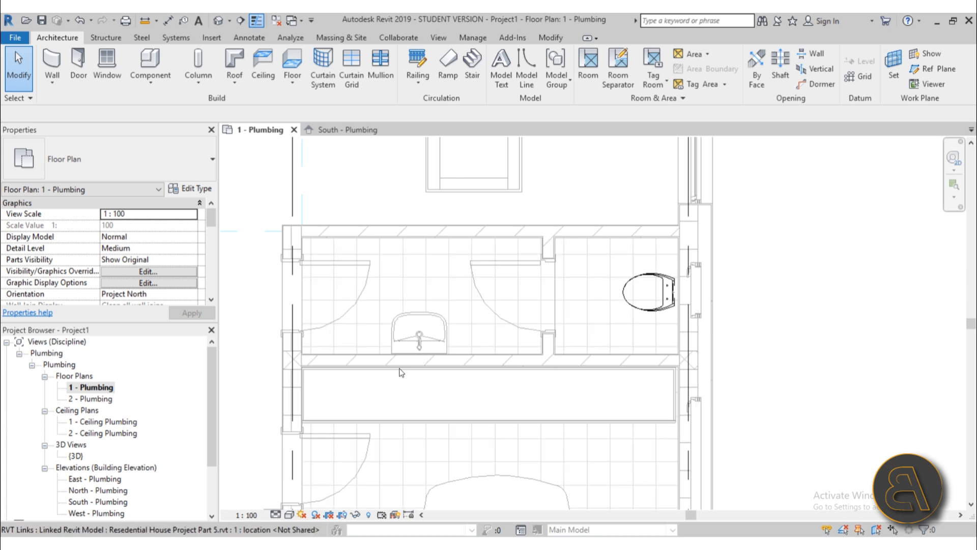
scroll(421, 333, "up", 4)
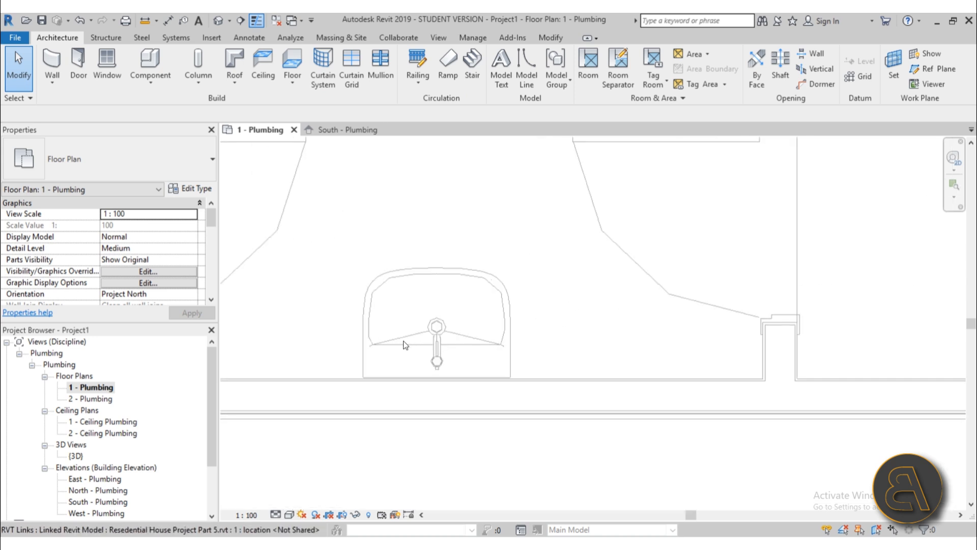
key("Tab")
left_click(402, 348)
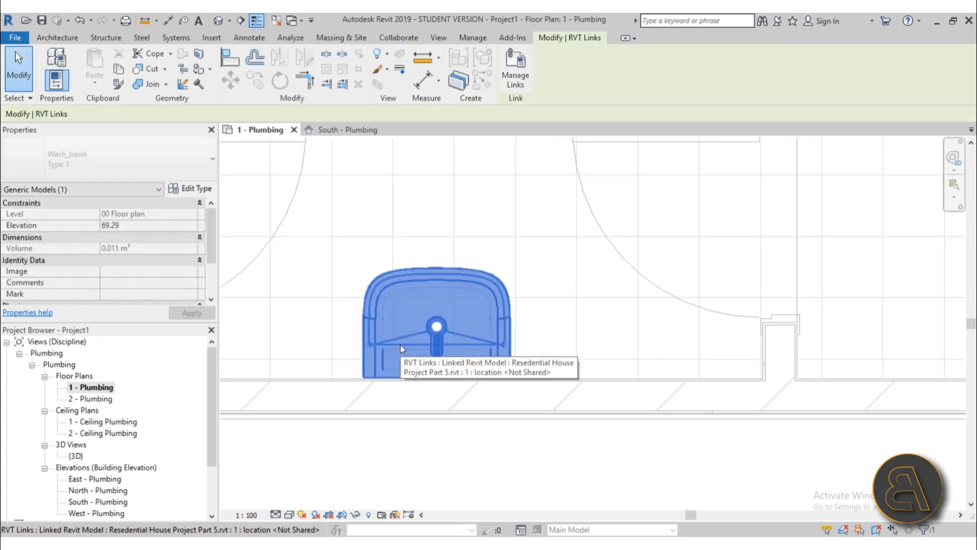
scroll(402, 340, "down", 5)
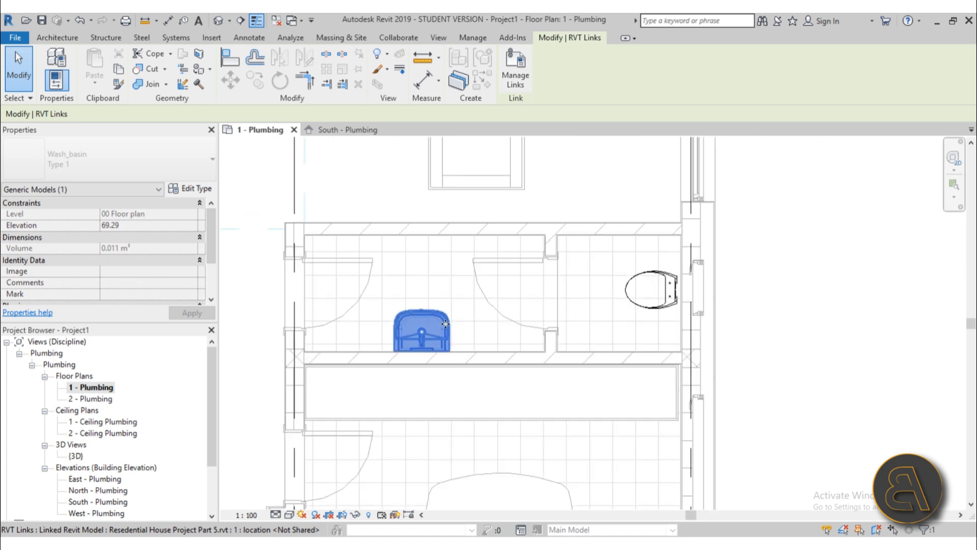
scroll(408, 324, "up", 4)
scroll(408, 324, "down", 2)
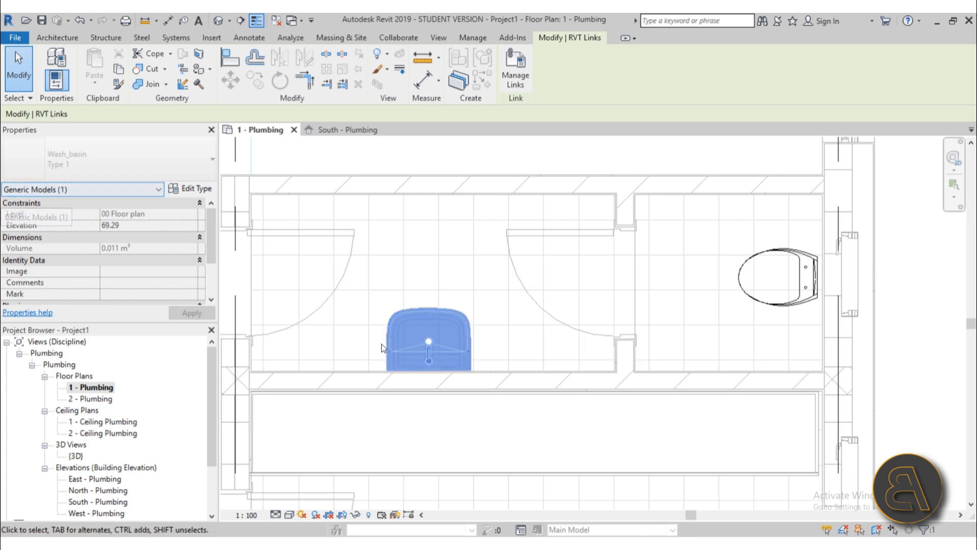
left_click(489, 348)
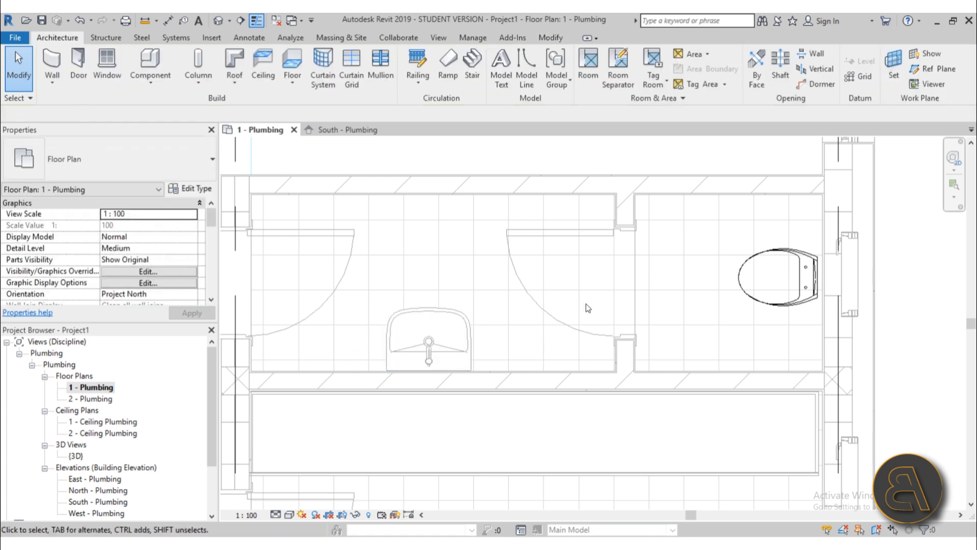
Step: Examine how the washbasin and toilet sit against the walls of the small bathroom
scroll(514, 316, "down", 2)
middle_click_drag(515, 328, 497, 311)
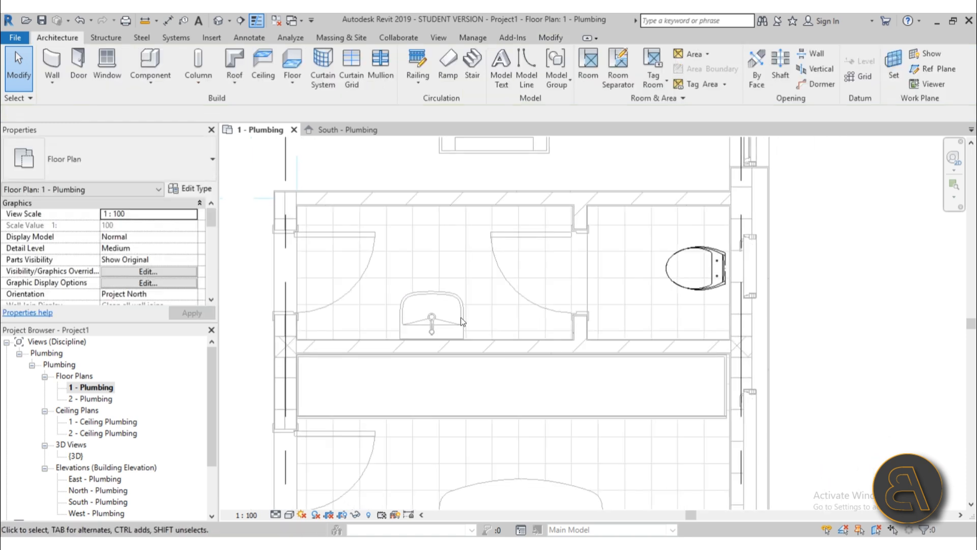
middle_click_drag(572, 344, 552, 340)
middle_click_drag(737, 365, 724, 364)
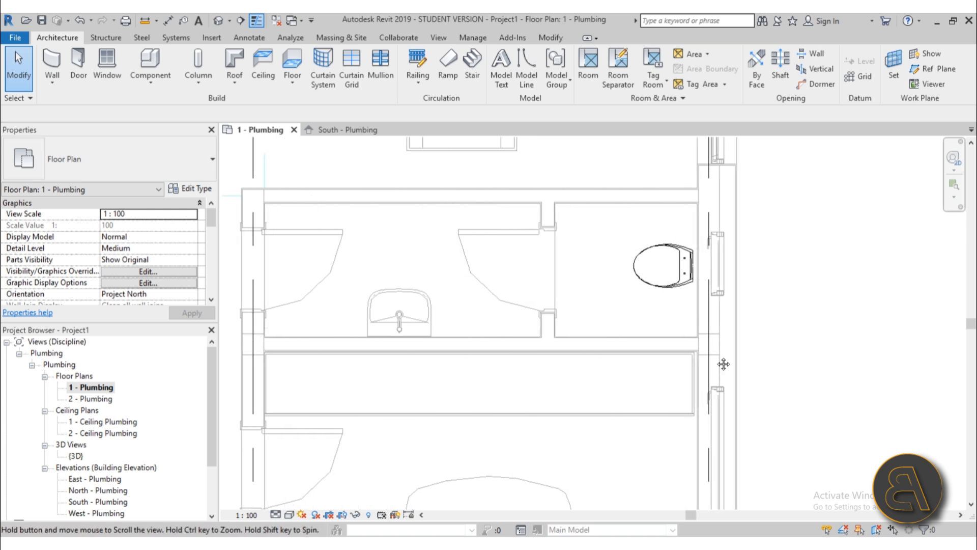
scroll(686, 263, "up", 3)
scroll(651, 301, "down", 3)
middle_click_drag(563, 334, 602, 334)
scroll(468, 334, "up", 1)
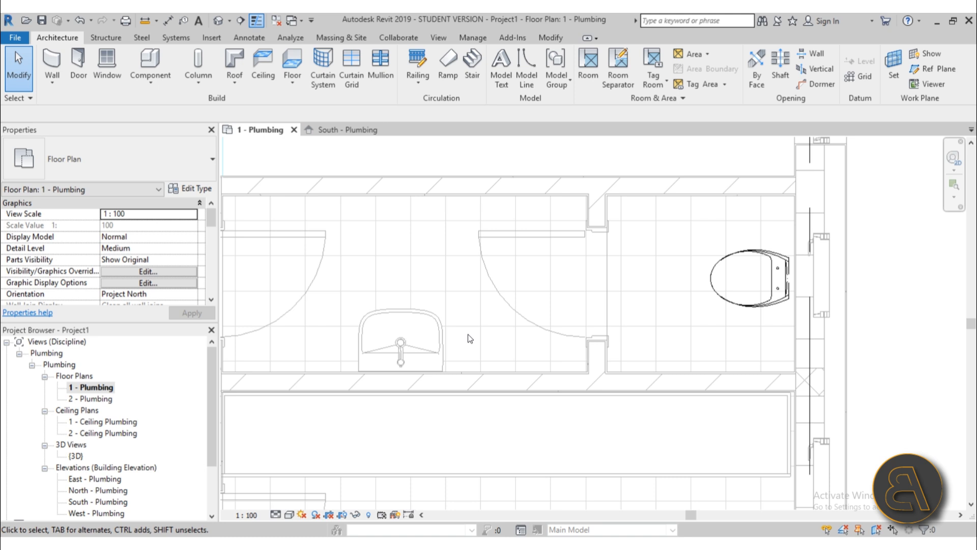
Step: Select the linked toilet again and inspect its placement and the gap to the outer wall behind it
left_click(759, 308)
scroll(815, 275, "up", 3)
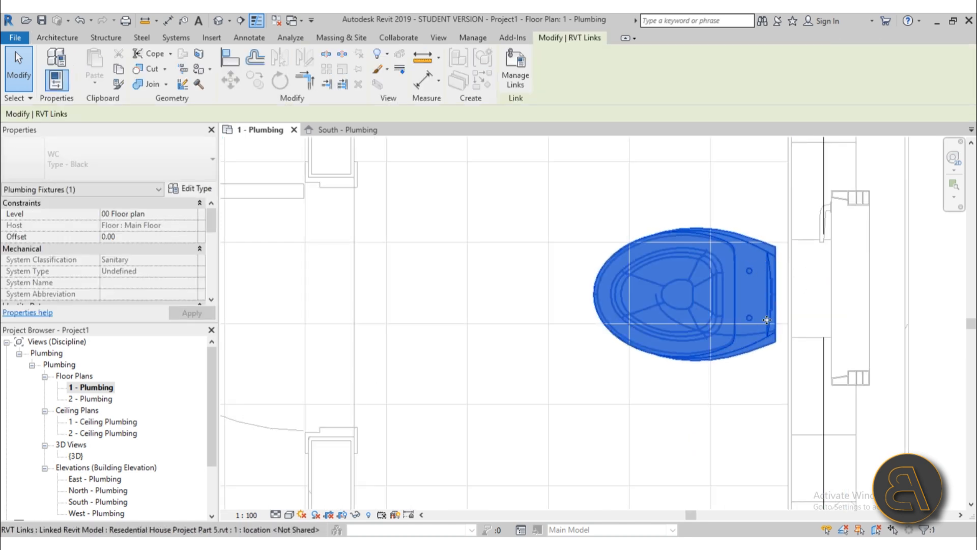
scroll(767, 319, "down", 5)
middle_click_drag(767, 319, 614, 308)
scroll(614, 302, "up", 5)
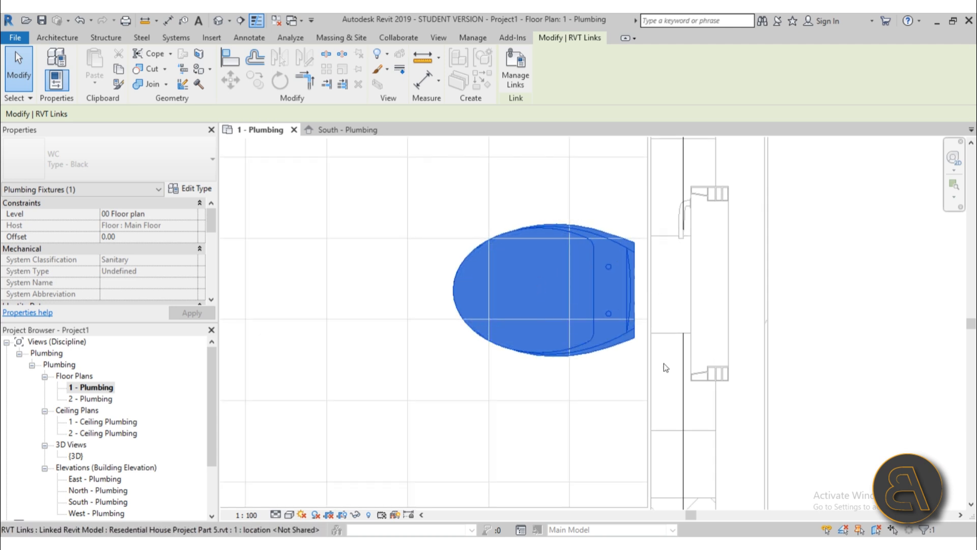
scroll(570, 267, "down", 2)
scroll(586, 288, "up", 1)
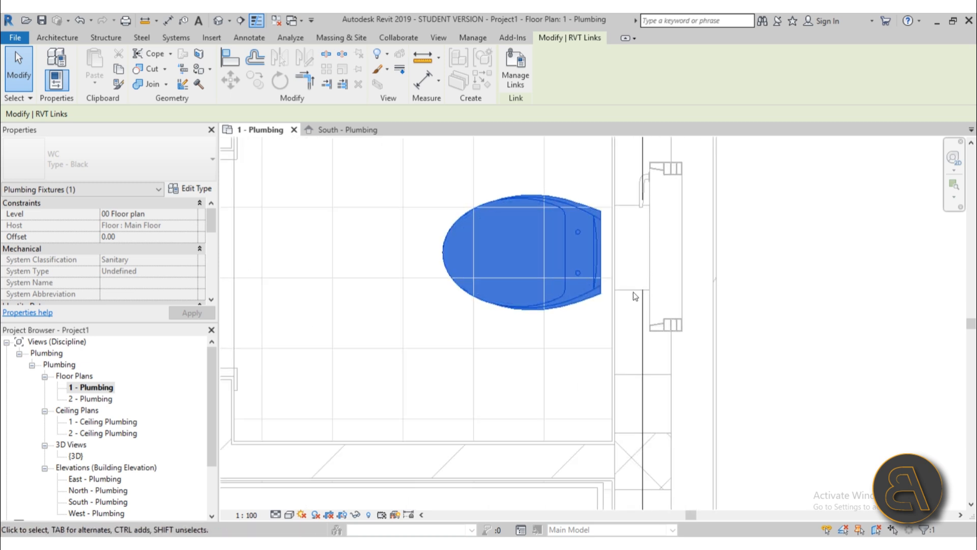
key("Escape")
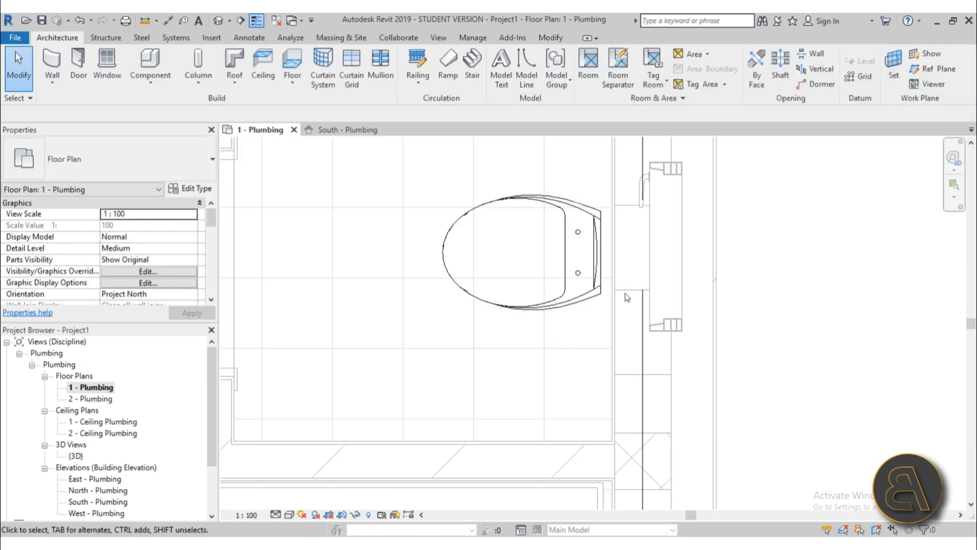
Step: Examine the rear edge of the toilet and the adjoining outer wall in the floor plan
scroll(618, 286, "down", 2)
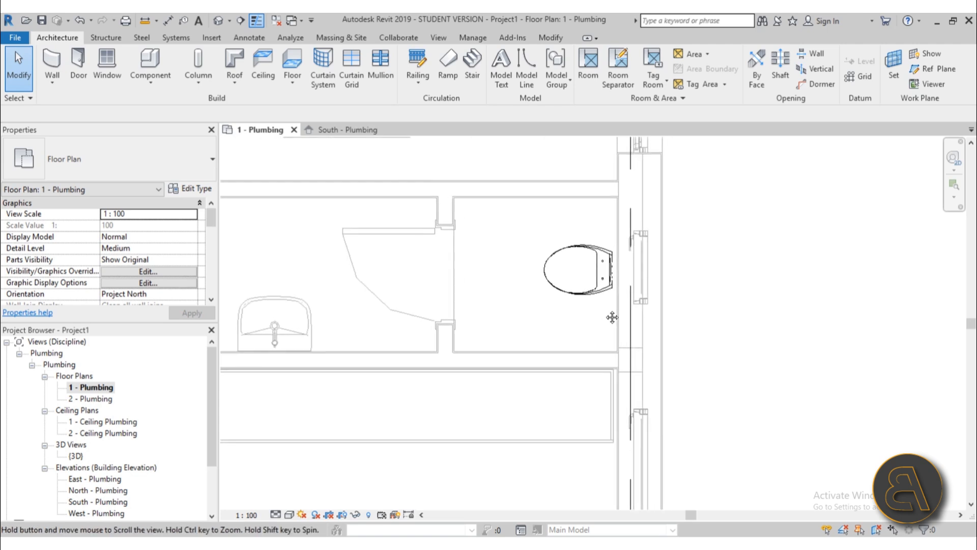
middle_click_drag(617, 286, 671, 313)
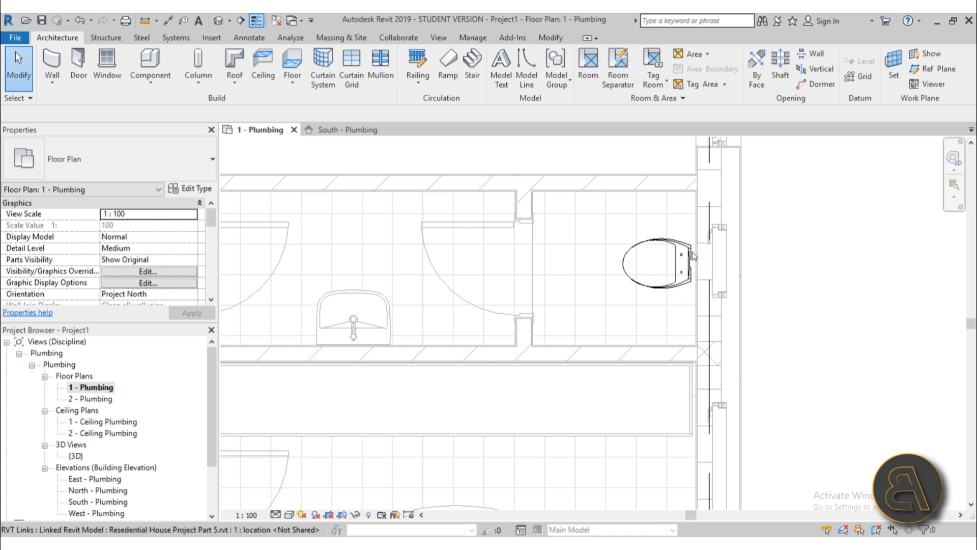
middle_click_drag(682, 323, 677, 283)
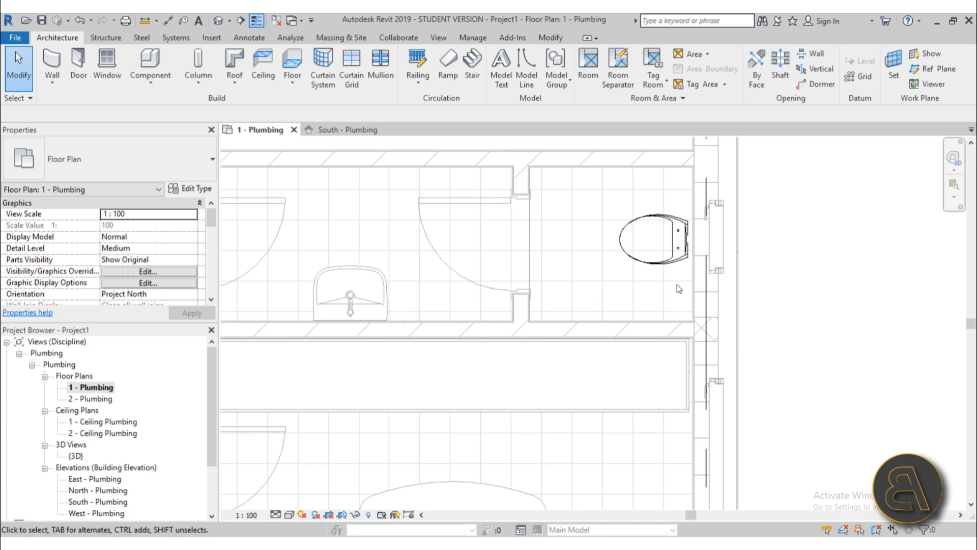
middle_click_drag(647, 289, 506, 304)
scroll(538, 256, "up", 2)
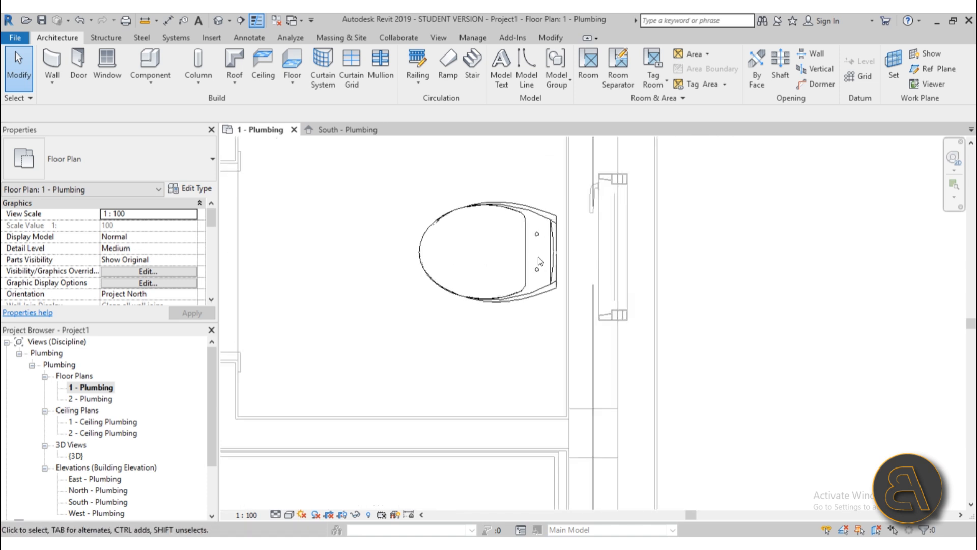
scroll(570, 243, "down", 1)
scroll(570, 243, "up", 2)
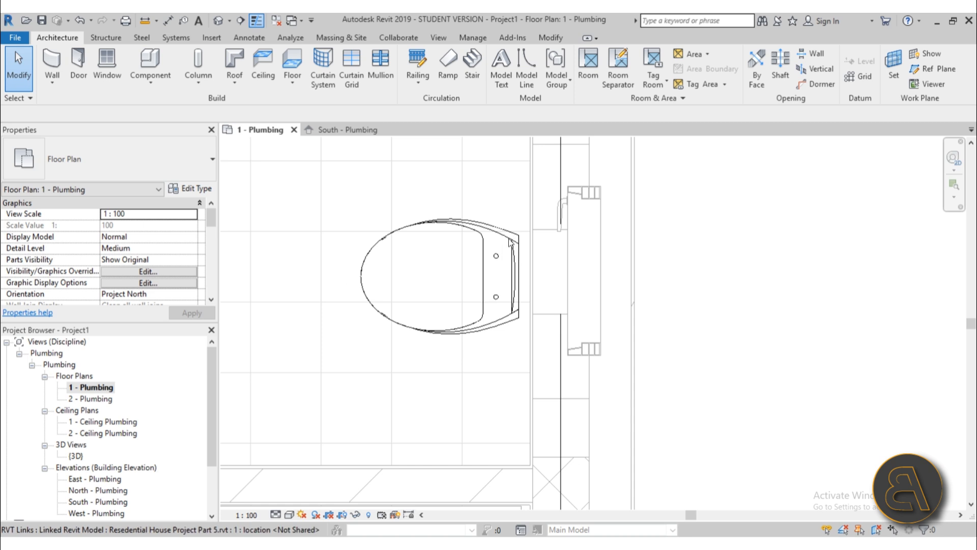
scroll(502, 239, "down", 1)
middle_click_drag(502, 239, 499, 252)
Step: Open the metric family library's Plumbing > MEP > Equipment > Connectors folder for loading families
left_click(214, 40)
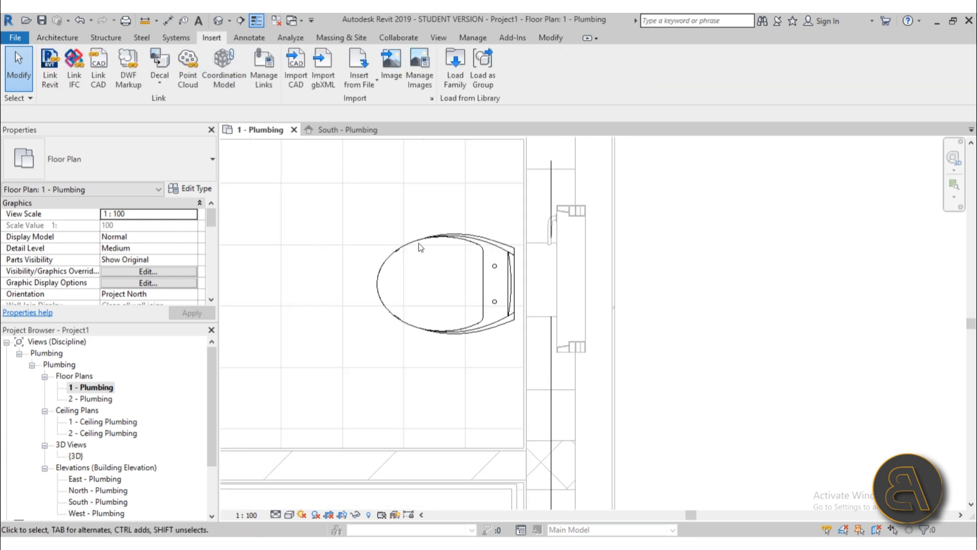
left_click(456, 85)
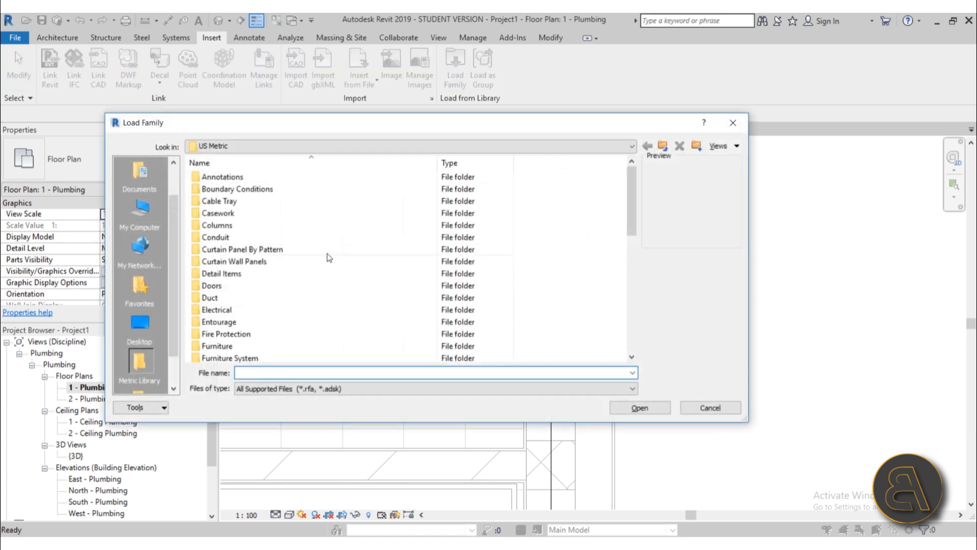
left_click_drag(258, 130, 263, 119)
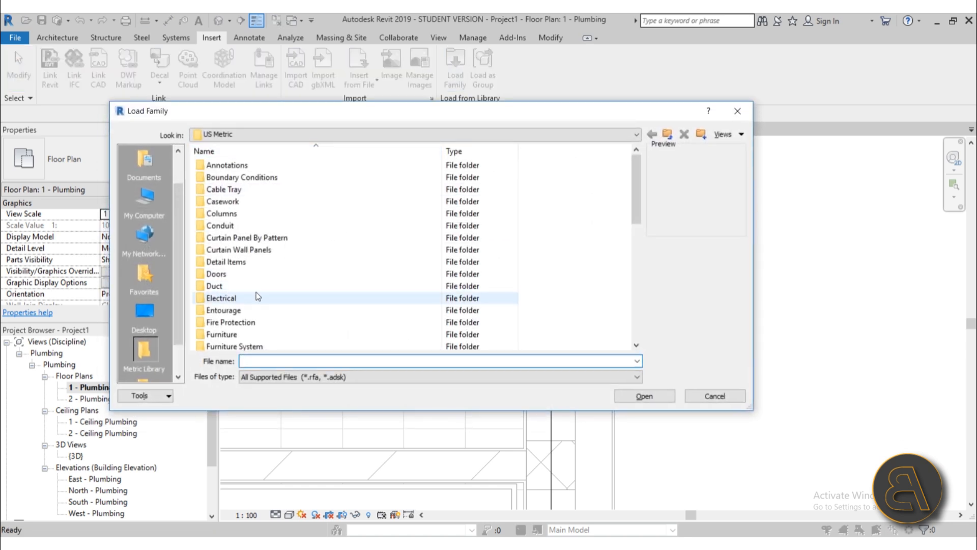
scroll(279, 270, "down", 2)
scroll(279, 271, "down", 2)
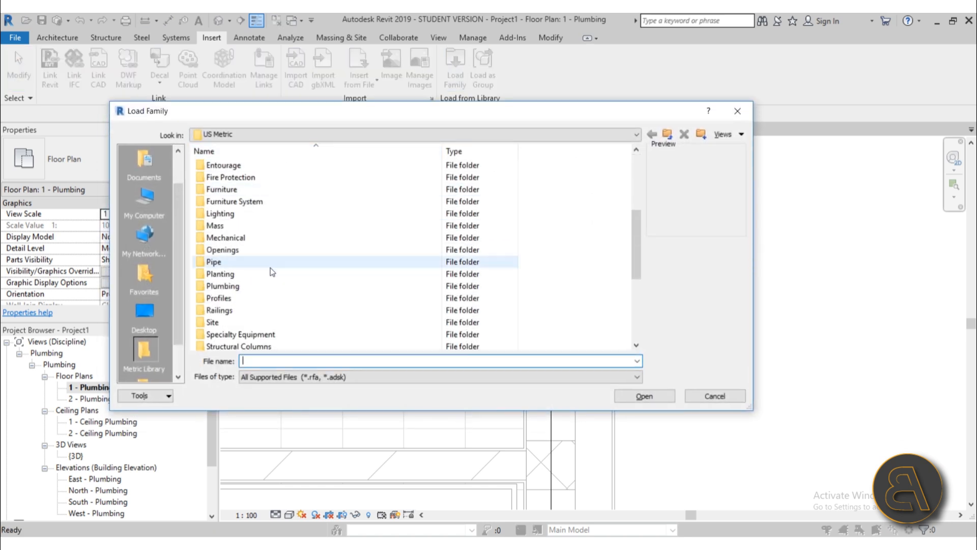
double_click(226, 287)
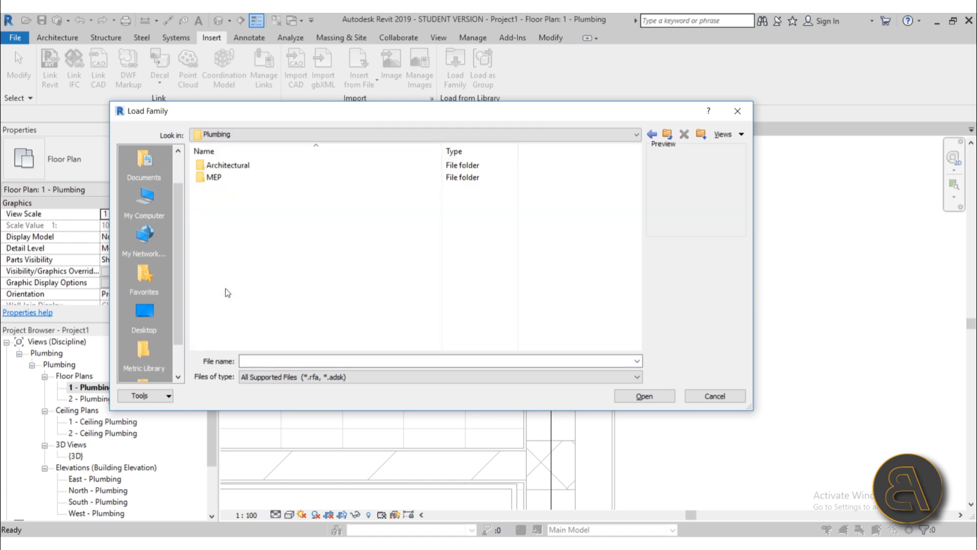
double_click(214, 180)
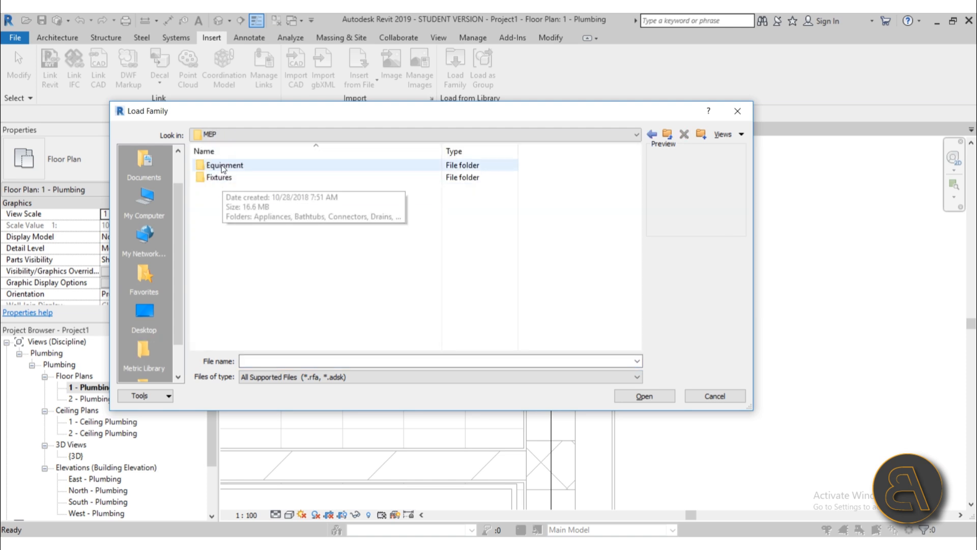
double_click(223, 166)
double_click(223, 166)
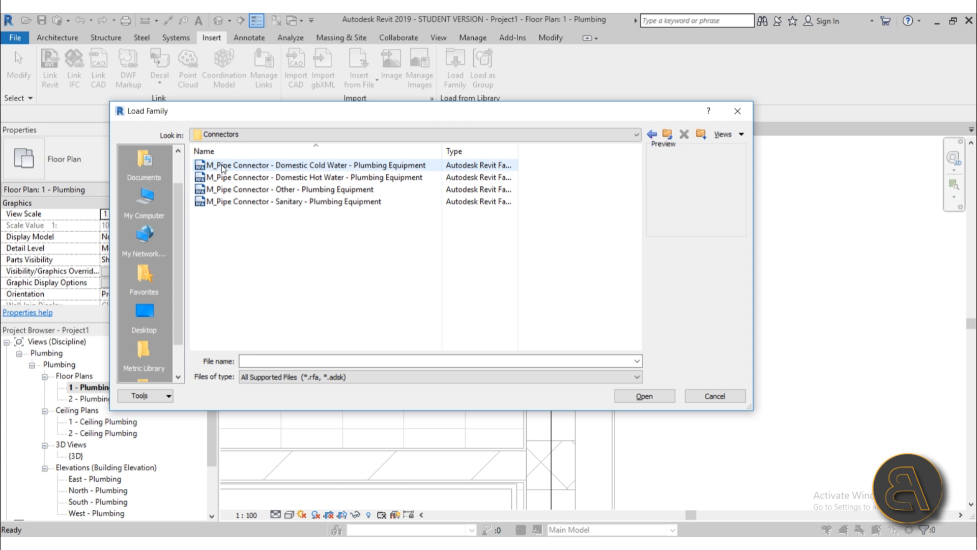
Step: Load the Domestic Cold Water, Domestic Hot Water and Sanitary pipe connector families for plumbing equipment
left_click(222, 165)
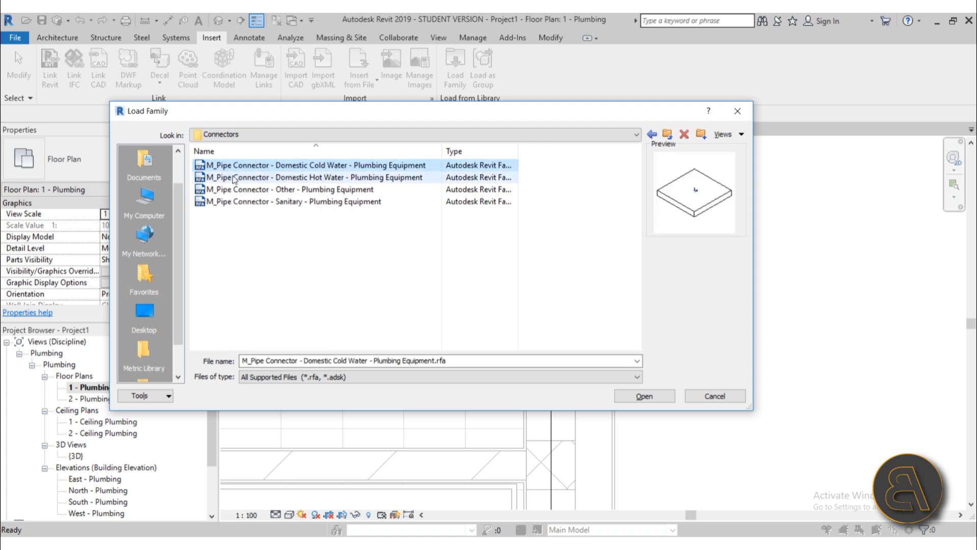
left_click(326, 178, "ctrl")
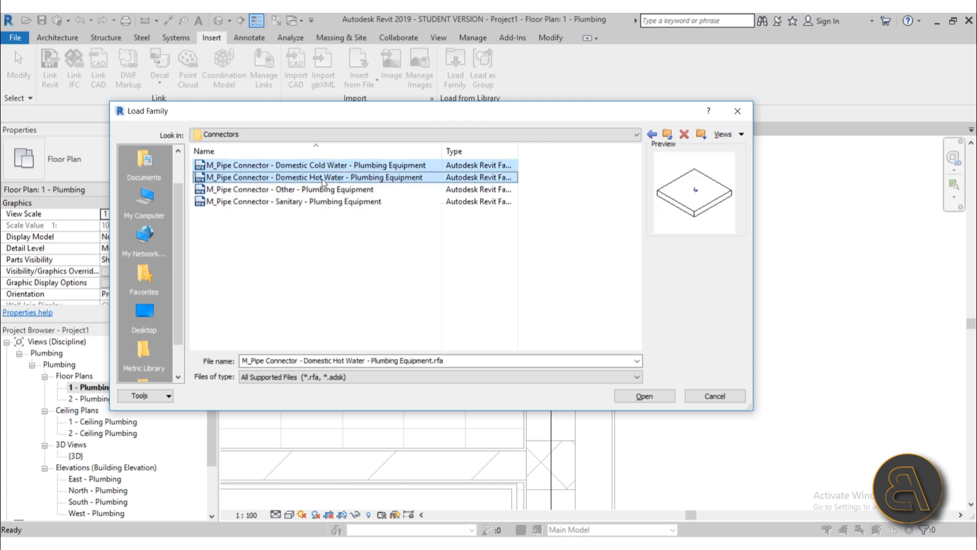
left_click(247, 201, "ctrl")
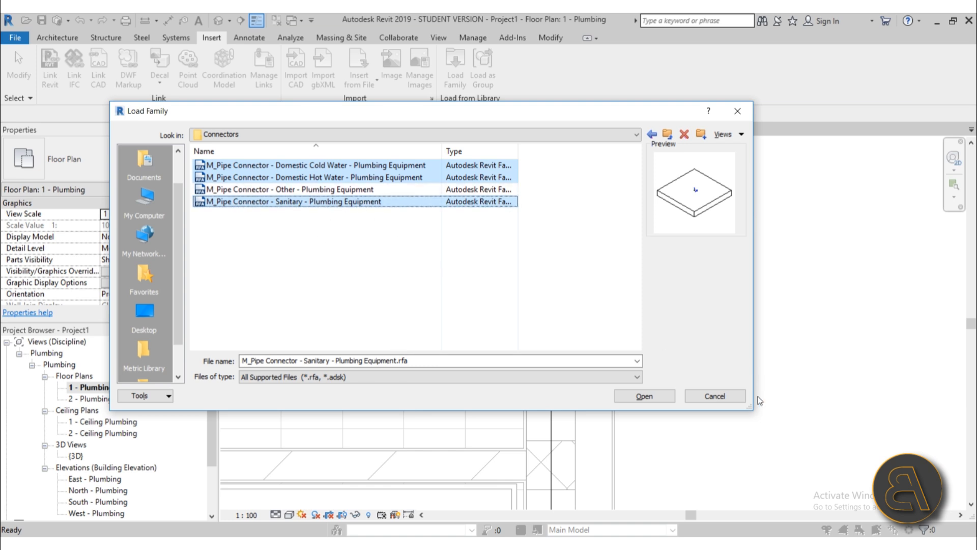
left_click(658, 398)
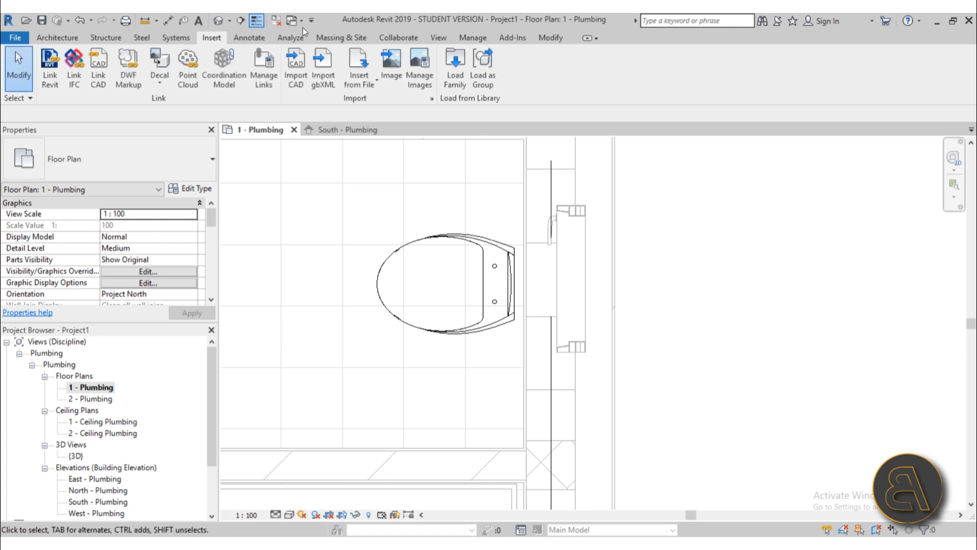
left_click(177, 39)
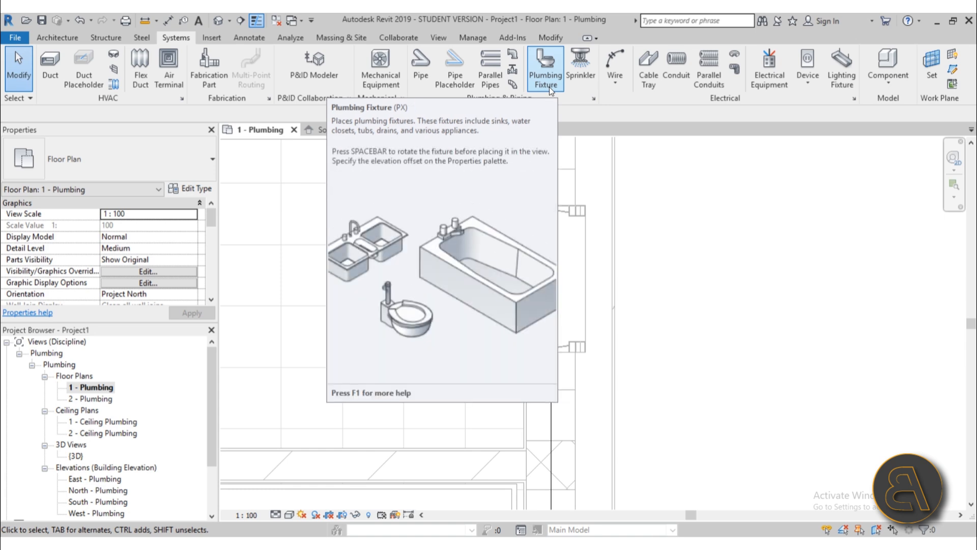
left_click(57, 37)
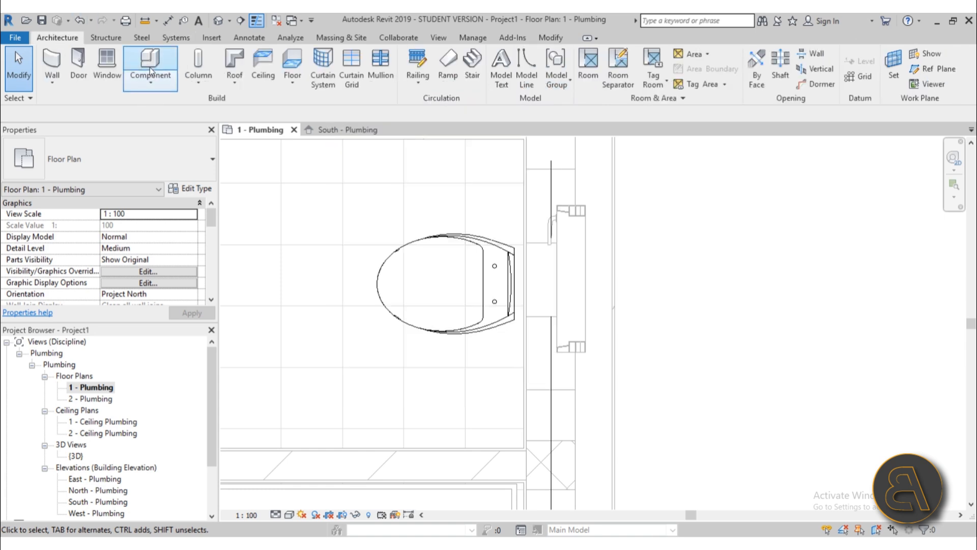
left_click(175, 39)
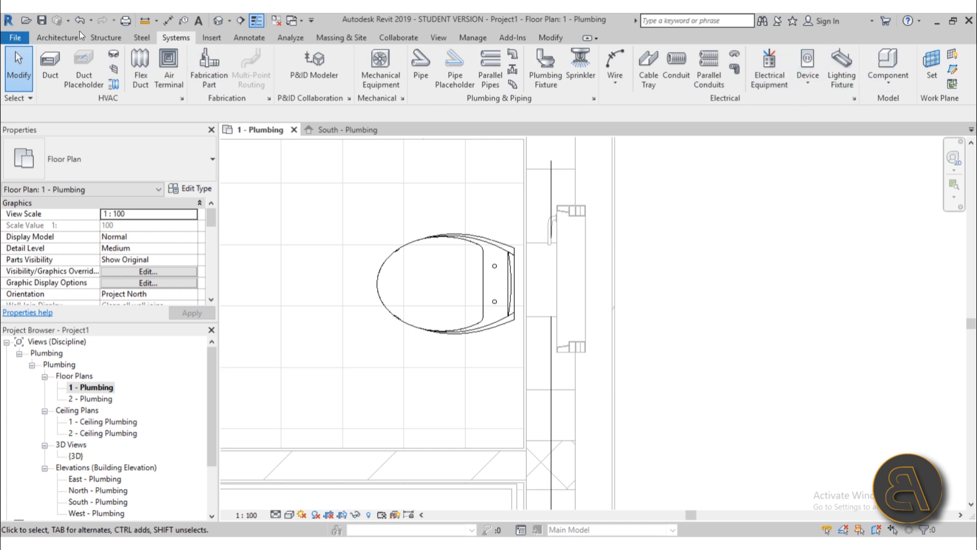
left_click(57, 37)
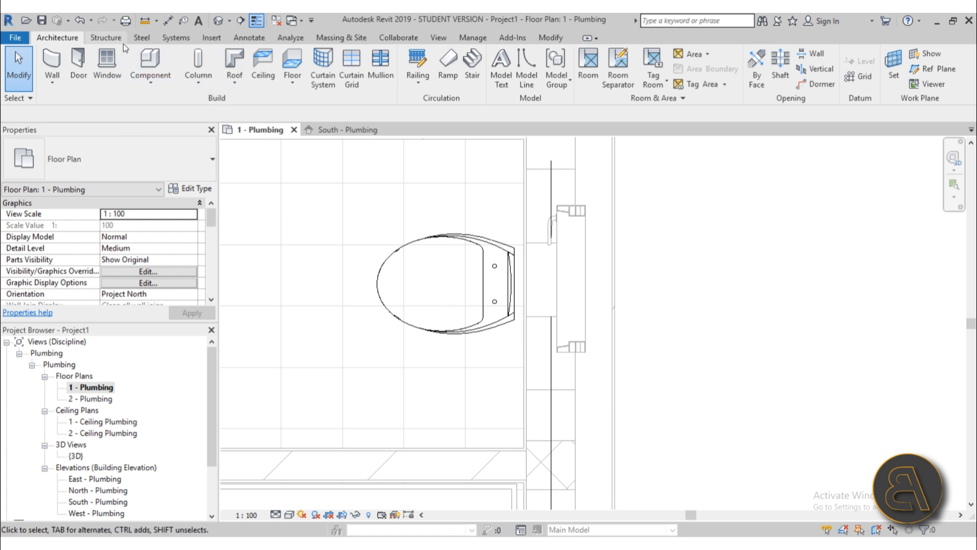
Step: Look through the available plumbing fixture types for the loaded pipe connectors, without placing a fixture
left_click(176, 38)
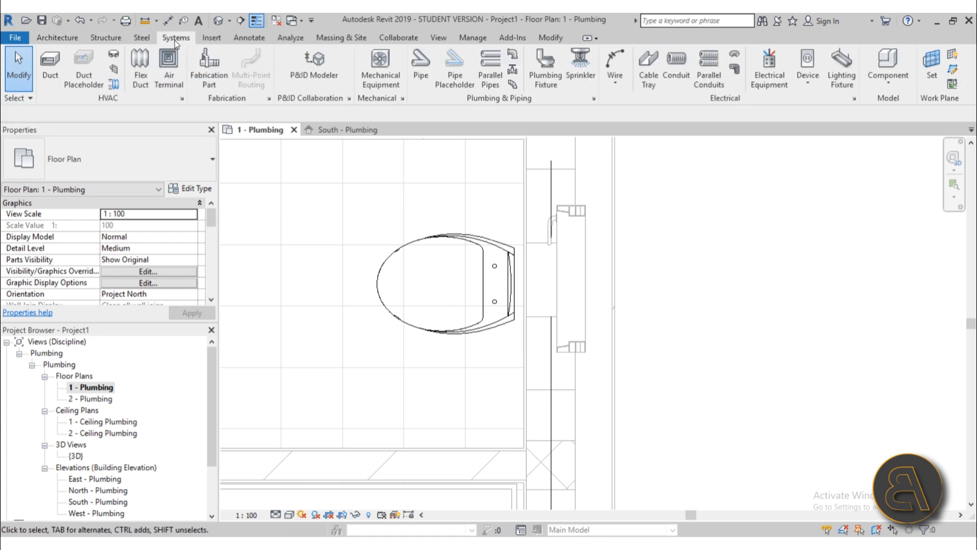
left_click(551, 85)
left_click(106, 163)
scroll(108, 260, "down", 3)
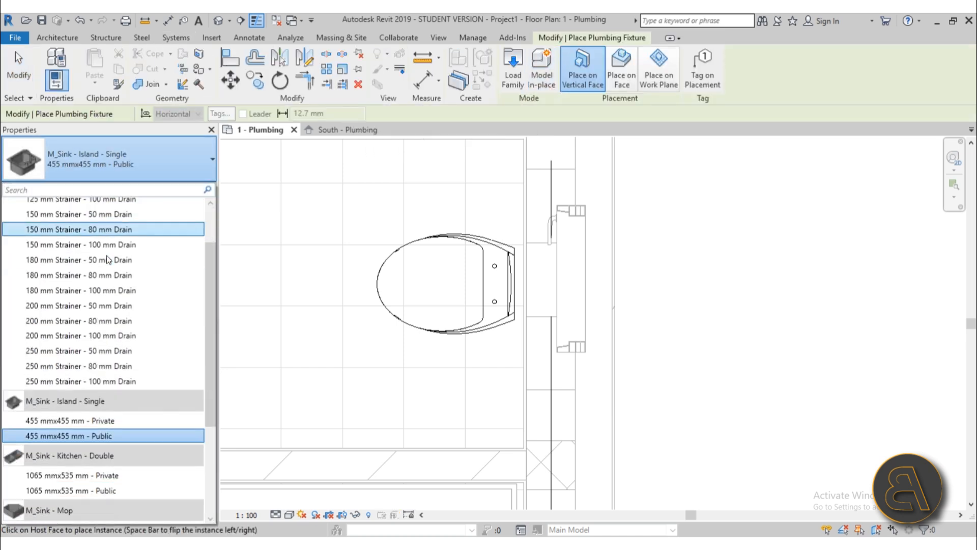
scroll(108, 260, "up", 3)
scroll(107, 260, "down", 5)
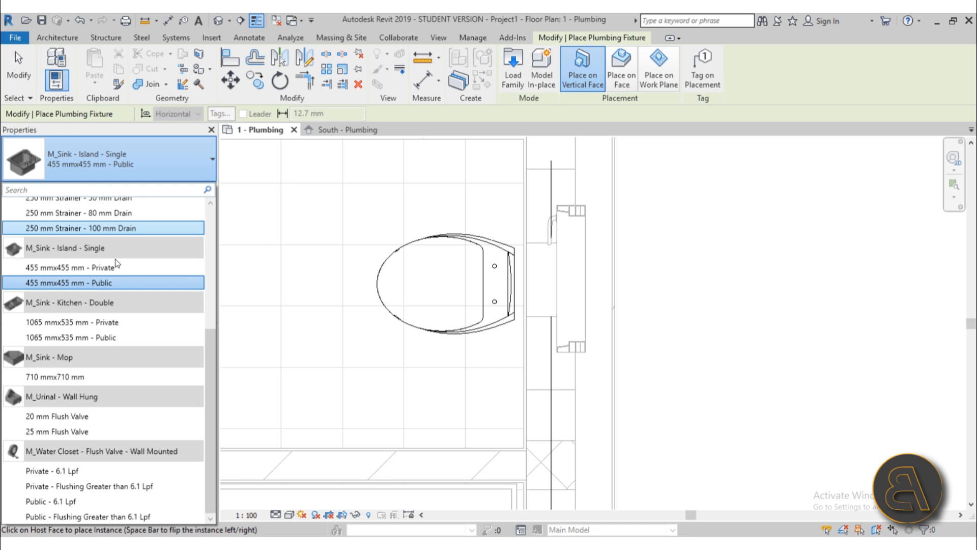
scroll(108, 321, "up", 3)
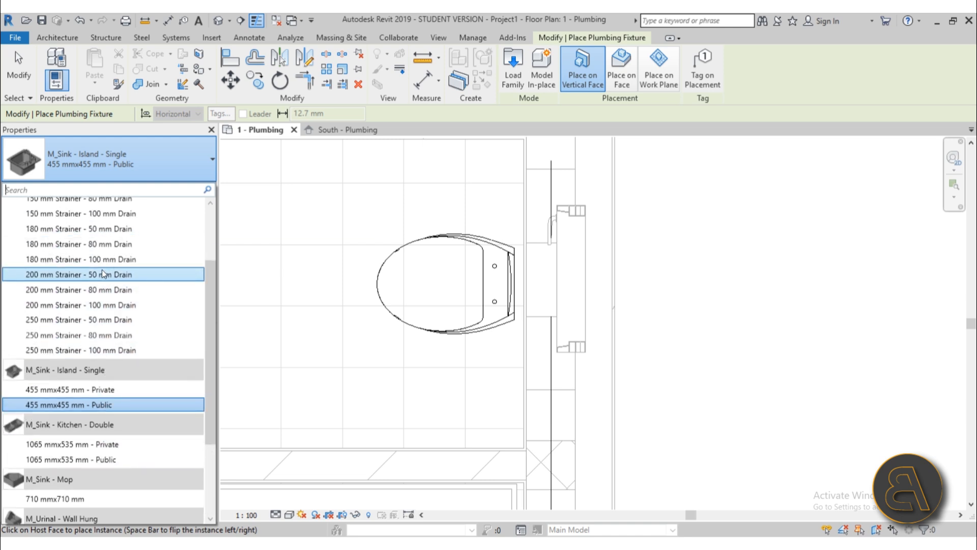
key("Escape")
key("Escape")
Step: Place a Standard Domestic Cold Water pipe connector as a component on the wall face behind the toilet, near its upper rear corner
left_click(65, 40)
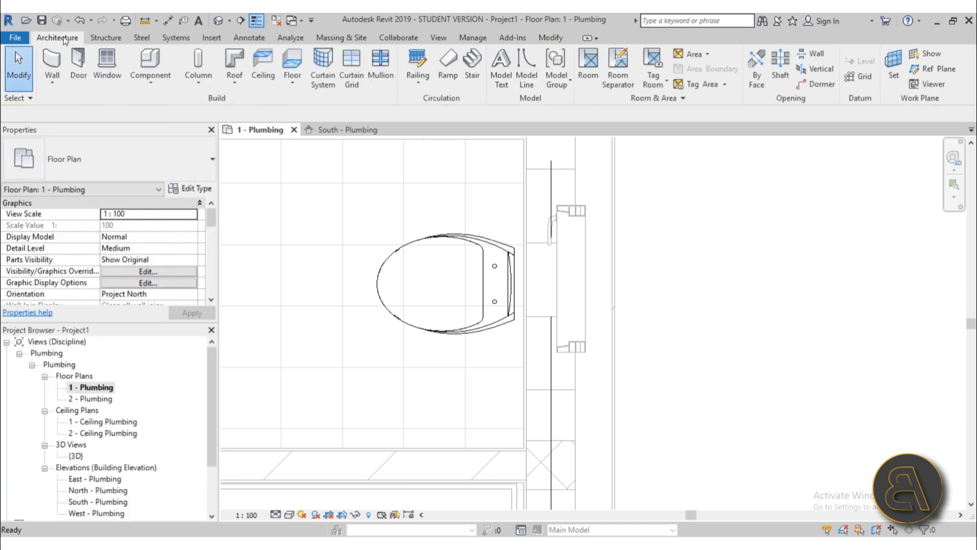
left_click(151, 62)
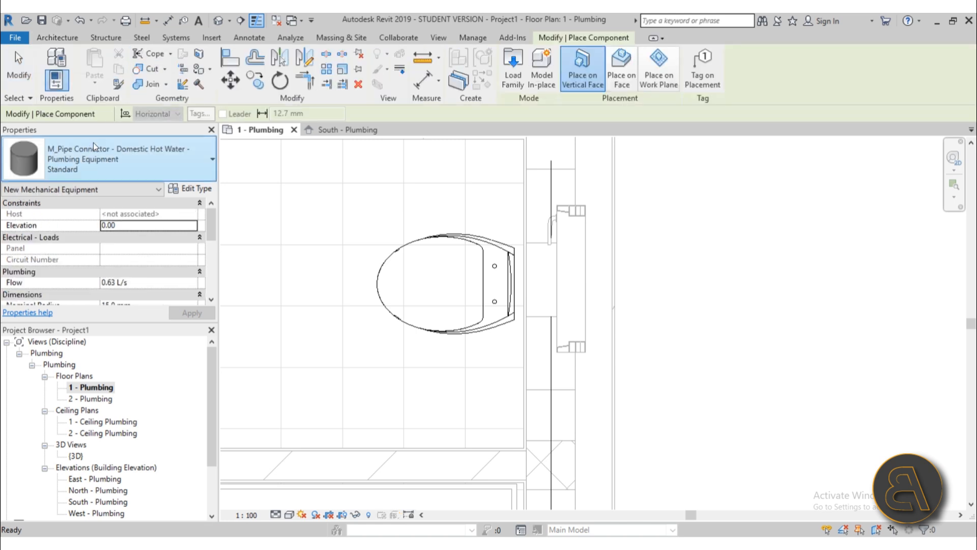
left_click(109, 171)
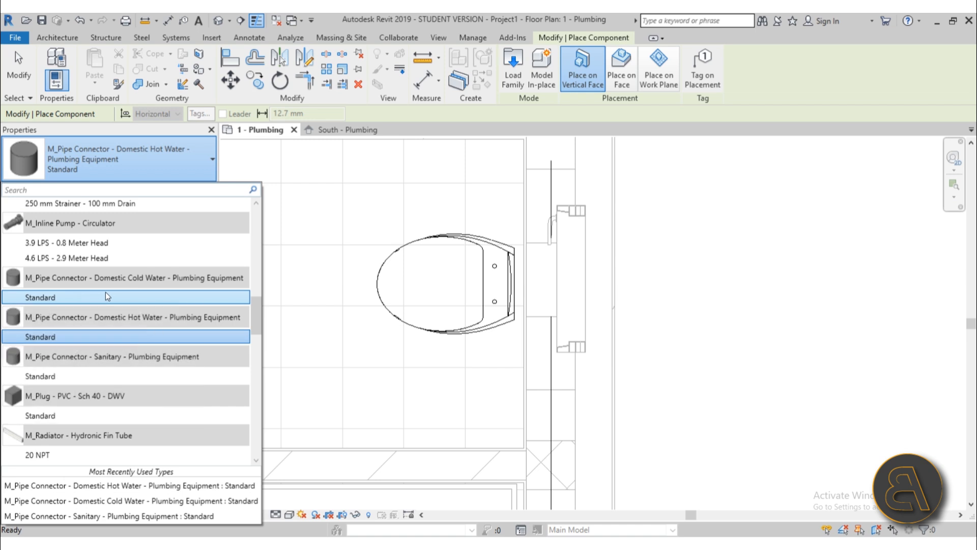
scroll(163, 289, "down", 1)
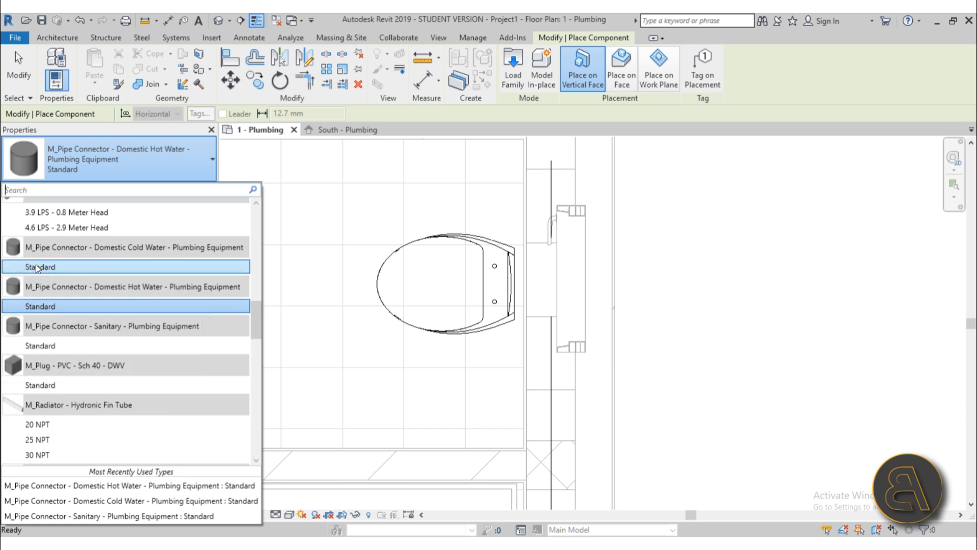
mouse_move(36, 269)
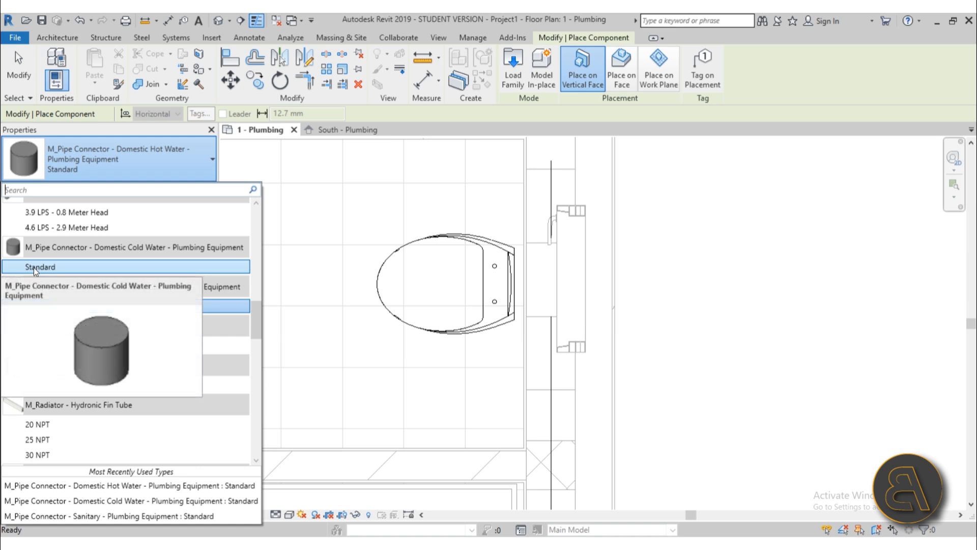
left_click(41, 268)
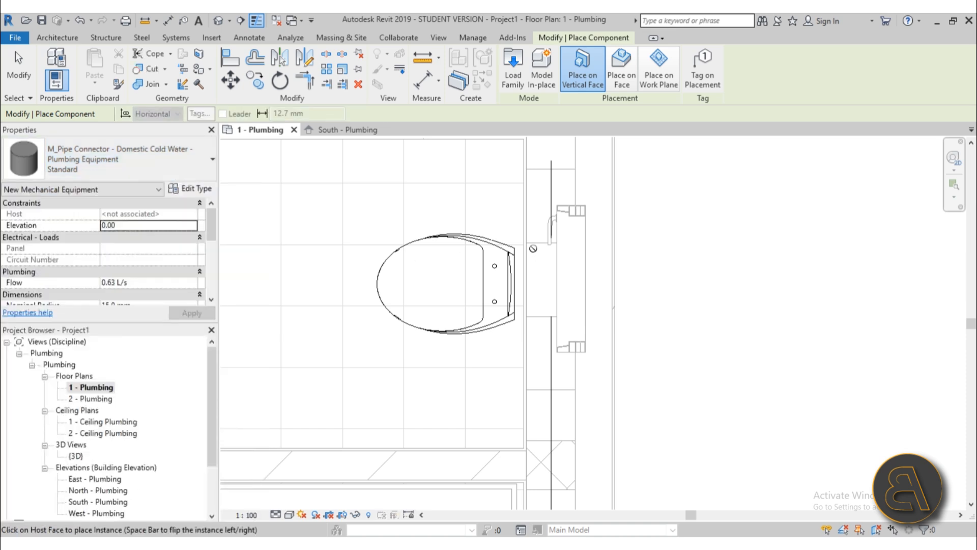
scroll(509, 249, "up", 3)
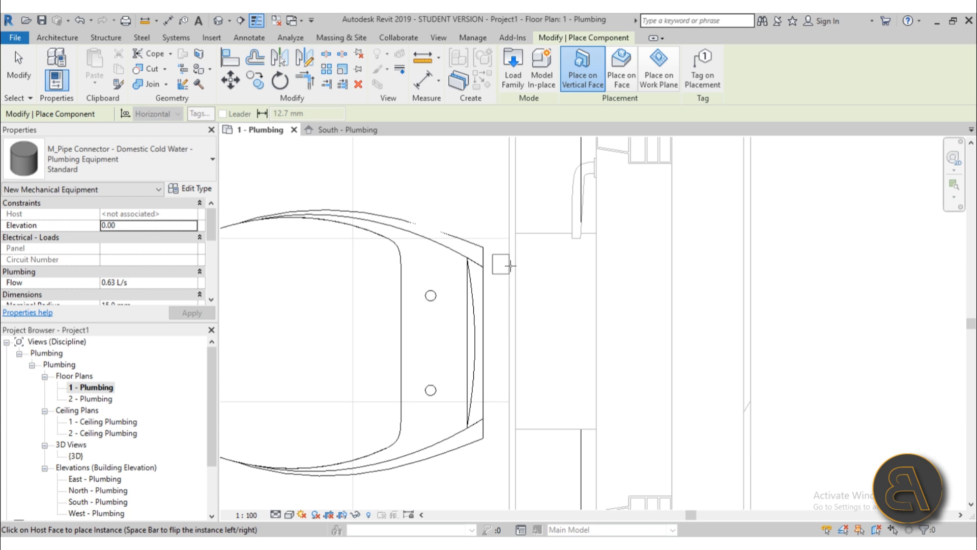
scroll(511, 269, "down", 2)
middle_click_drag(519, 285, 518, 355)
scroll(511, 318, "up", 1)
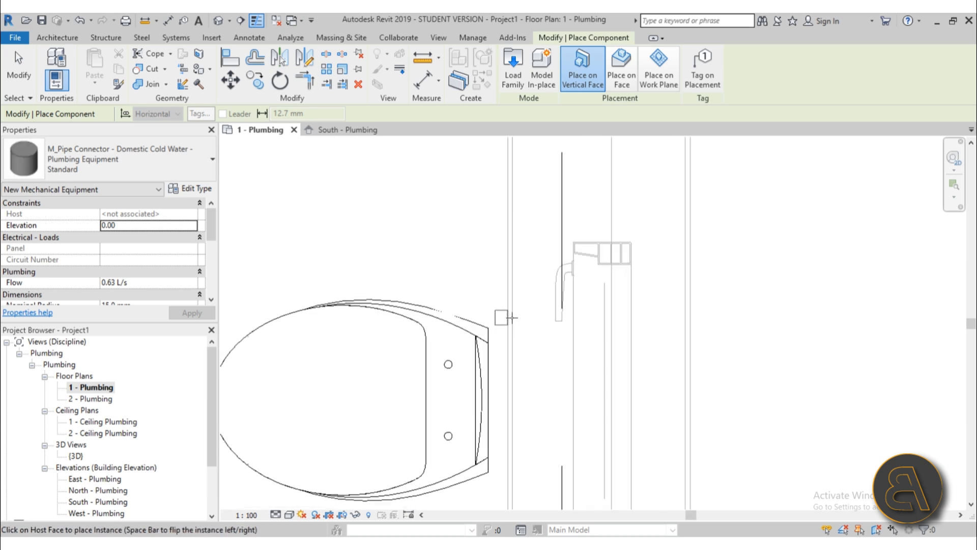
scroll(511, 316, "up", 1)
scroll(511, 288, "down", 1)
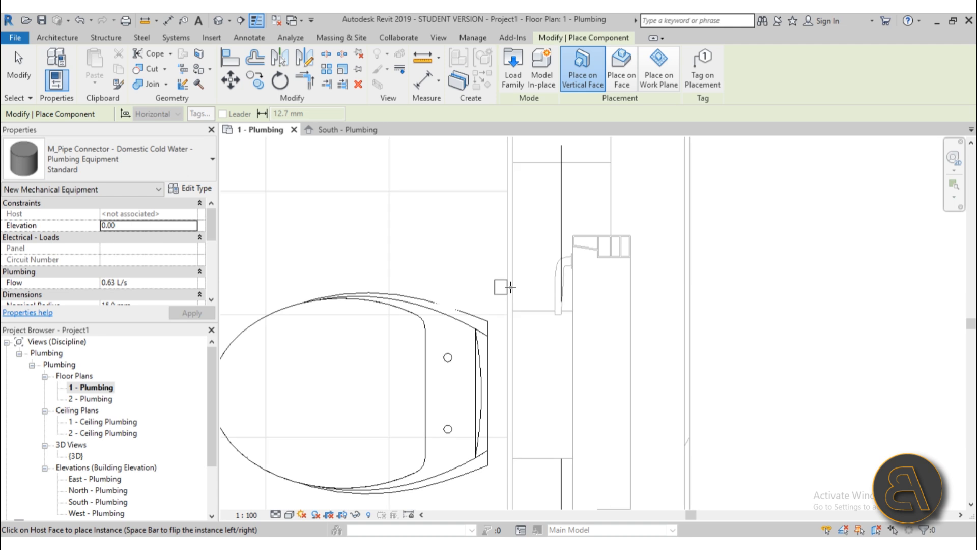
left_click(509, 294)
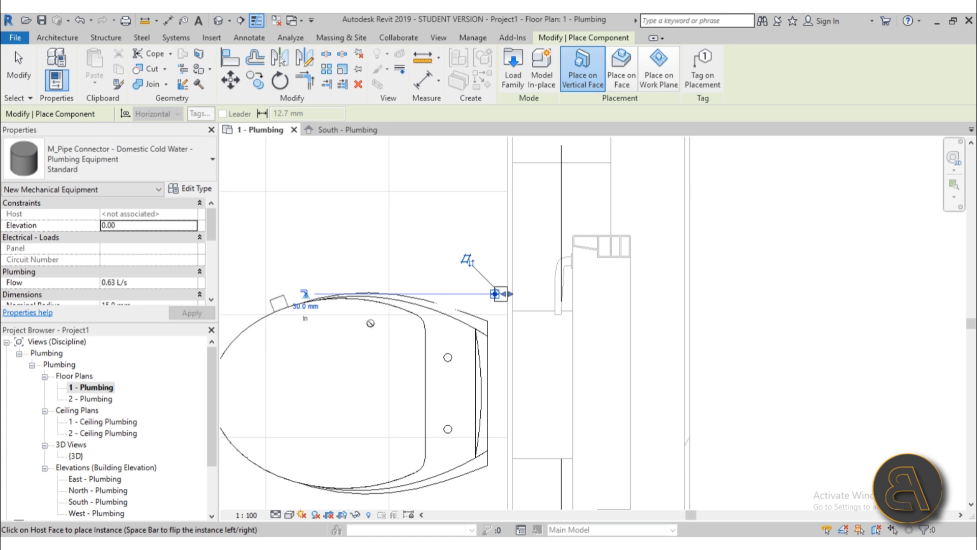
key("Escape")
key("Escape")
Step: Flip the cold water connector behind the toilet to the other side of its host face, so it sits inside the wall
left_click(499, 302)
scroll(496, 312, "up", 3)
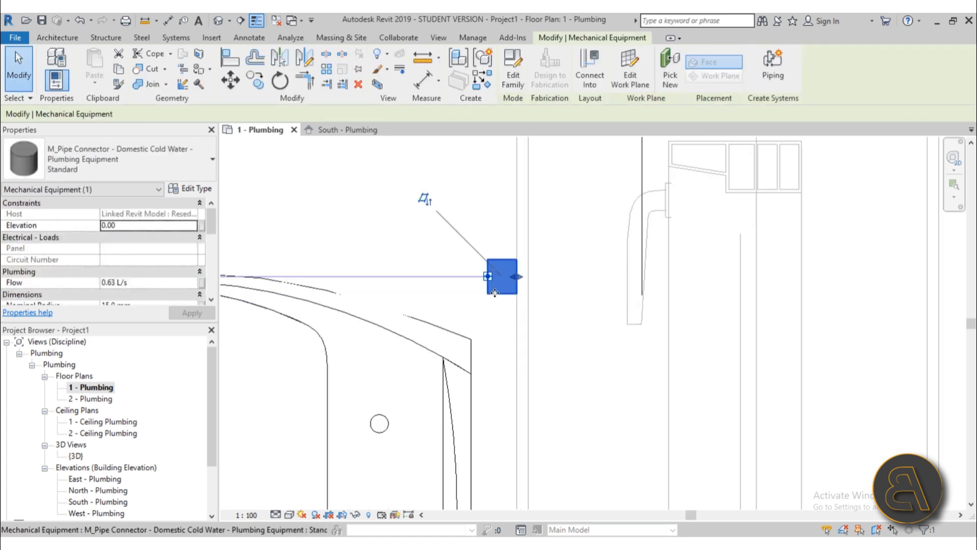
scroll(465, 297, "down", 4)
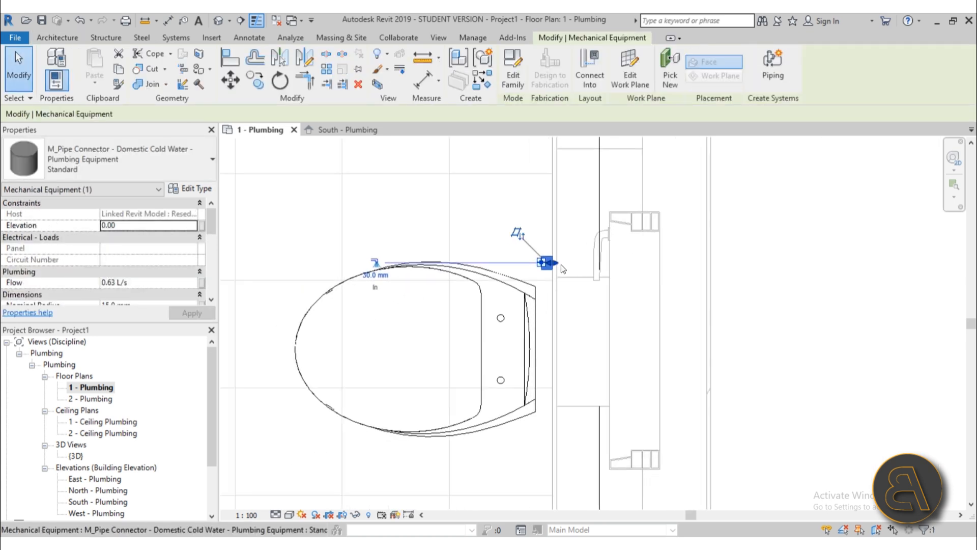
scroll(560, 264, "up", 3)
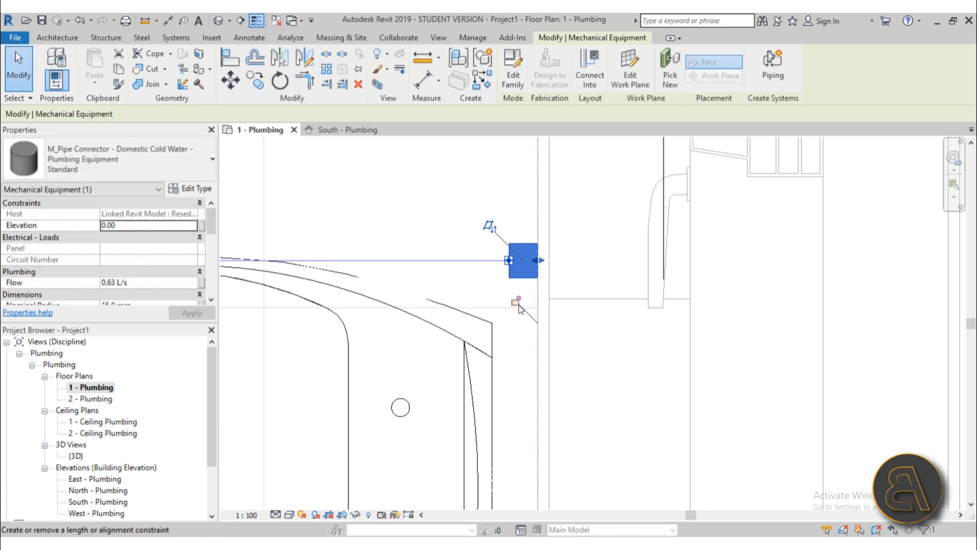
left_click_drag(543, 261, 539, 263)
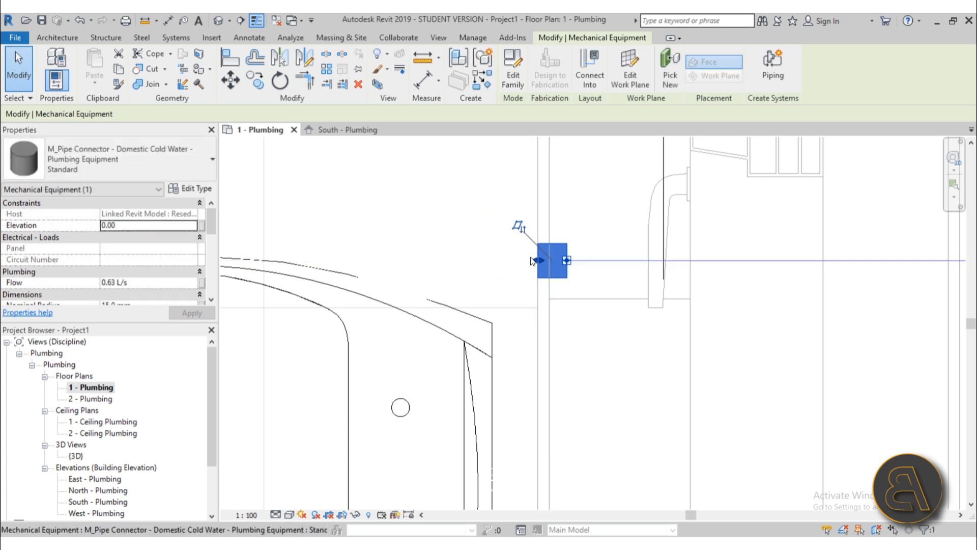
scroll(540, 260, "up", 1)
scroll(536, 260, "down", 2)
scroll(557, 260, "up", 2)
scroll(512, 250, "down", 1)
middle_click_drag(560, 313, 526, 311)
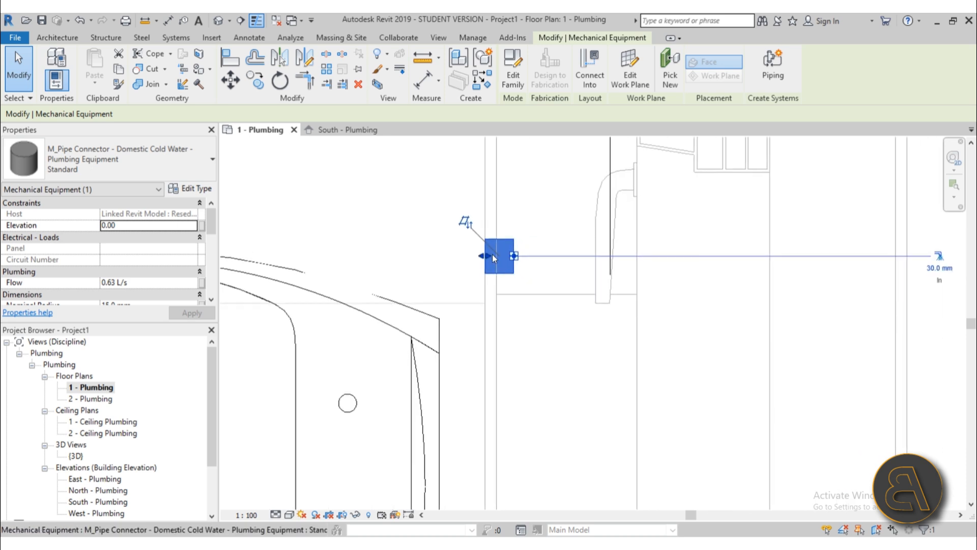
left_click(437, 223)
left_click(436, 223)
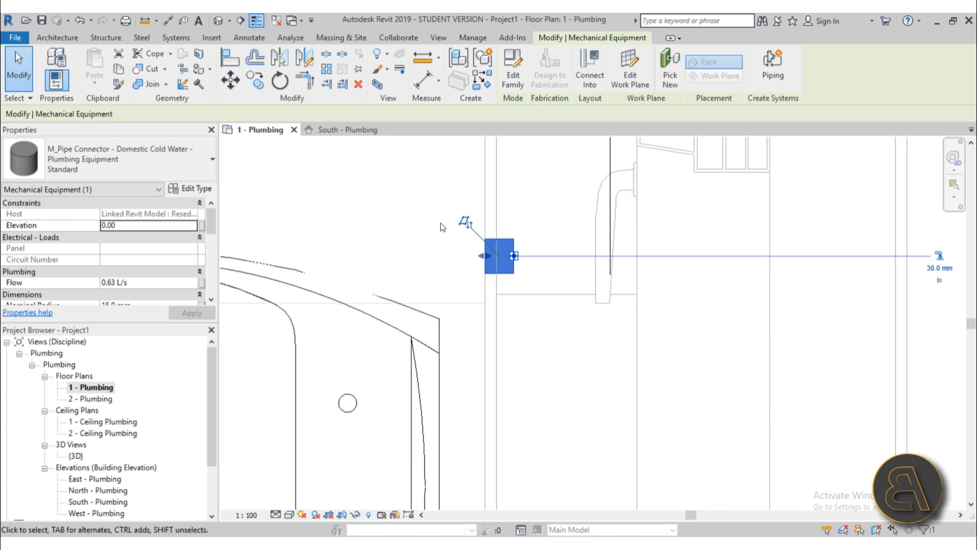
Step: Inspect the position of the cold water connector relative to the toilet and its wall in the floor plan
left_click(460, 223)
left_click(436, 224)
scroll(488, 260, "down", 2)
scroll(481, 260, "down", 2)
middle_click_drag(478, 262, 368, 219)
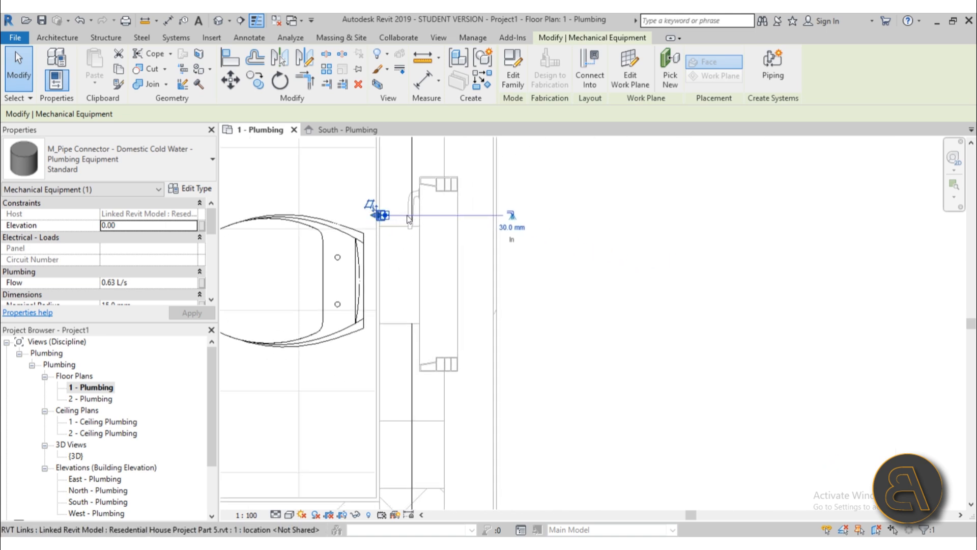
scroll(415, 218, "down", 2)
middle_click_drag(431, 238, 432, 215)
middle_click_drag(417, 265, 477, 261)
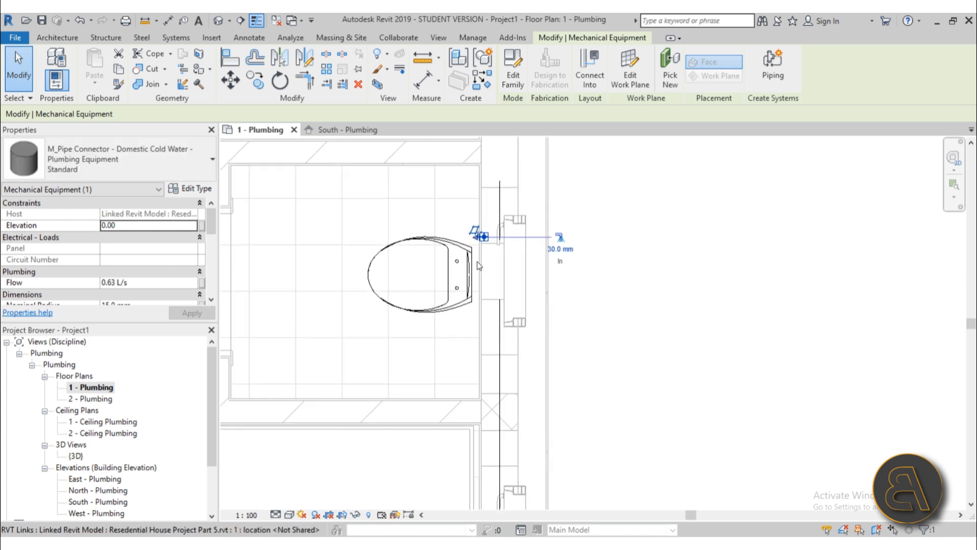
scroll(475, 262, "up", 3)
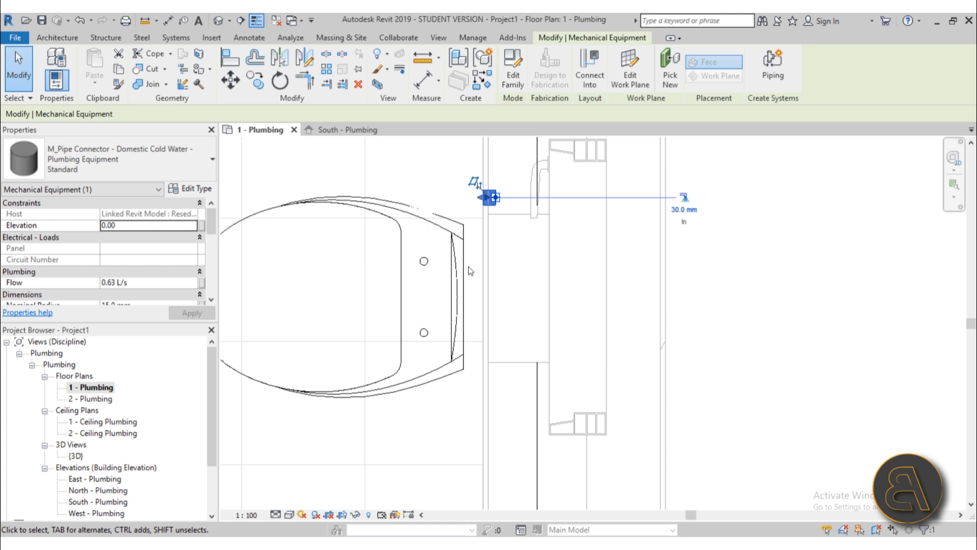
left_click(443, 281)
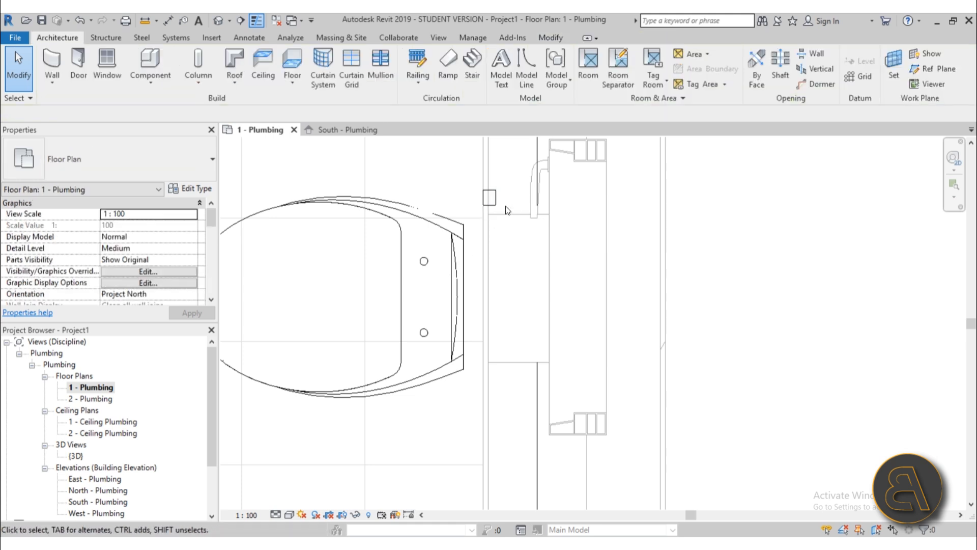
Step: Set the elevation of the cold water connector behind the toilet to 60
left_click(486, 206)
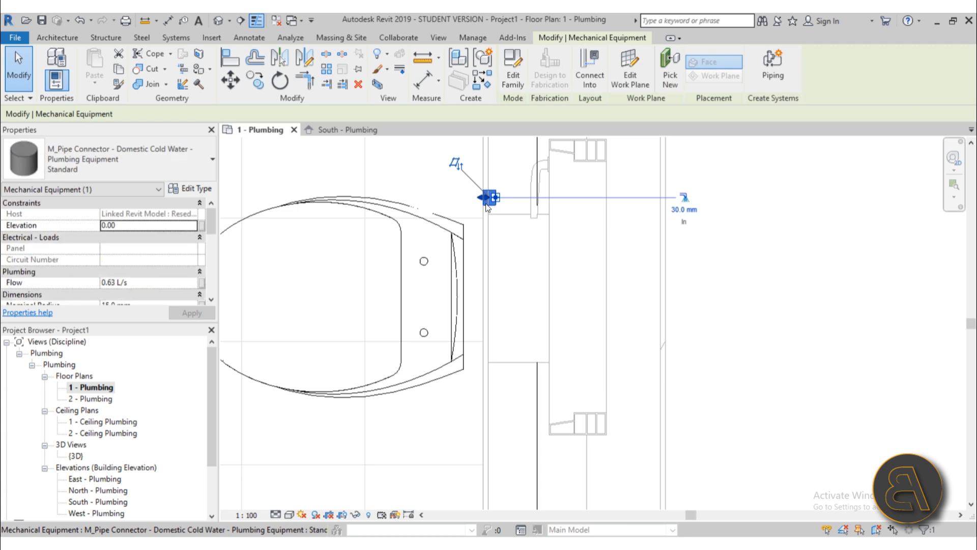
left_click(128, 229)
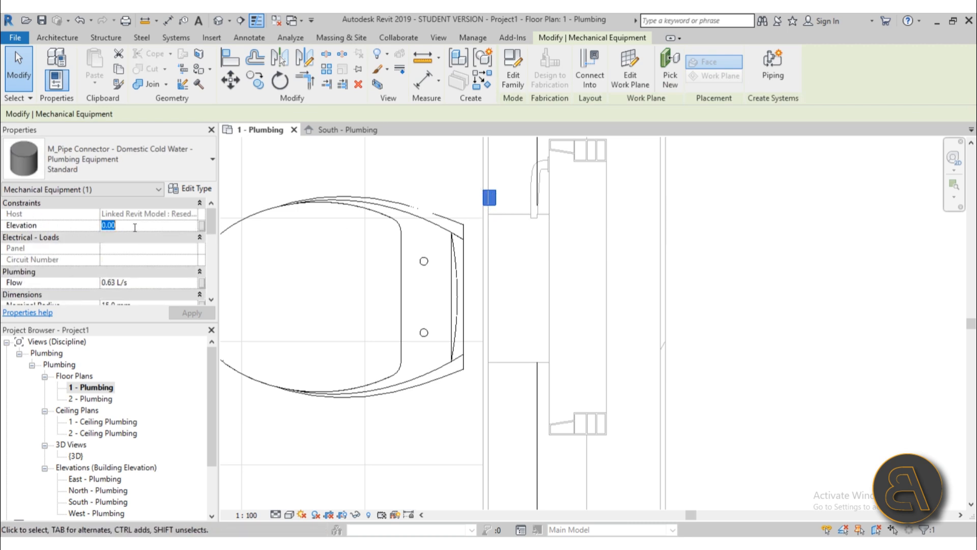
type("40")
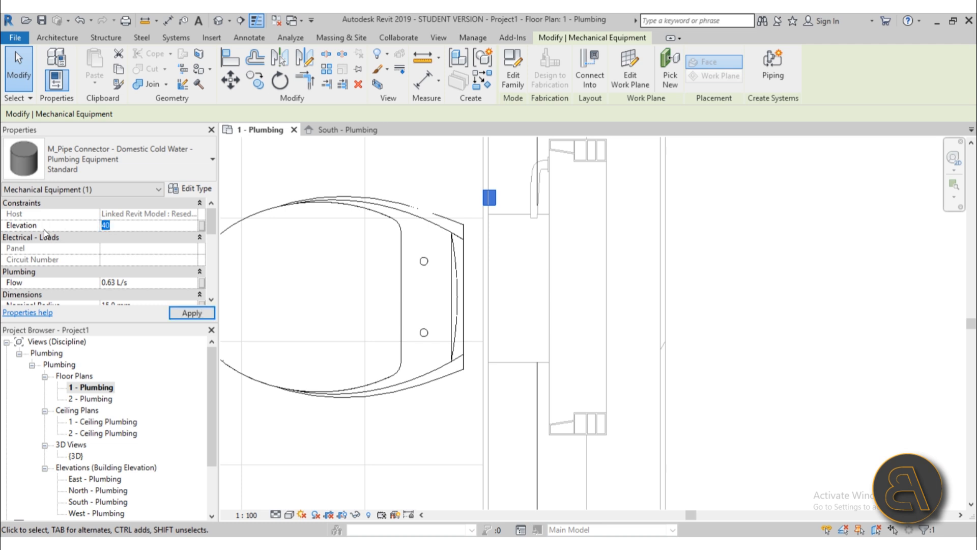
type("60.00")
left_click(599, 270)
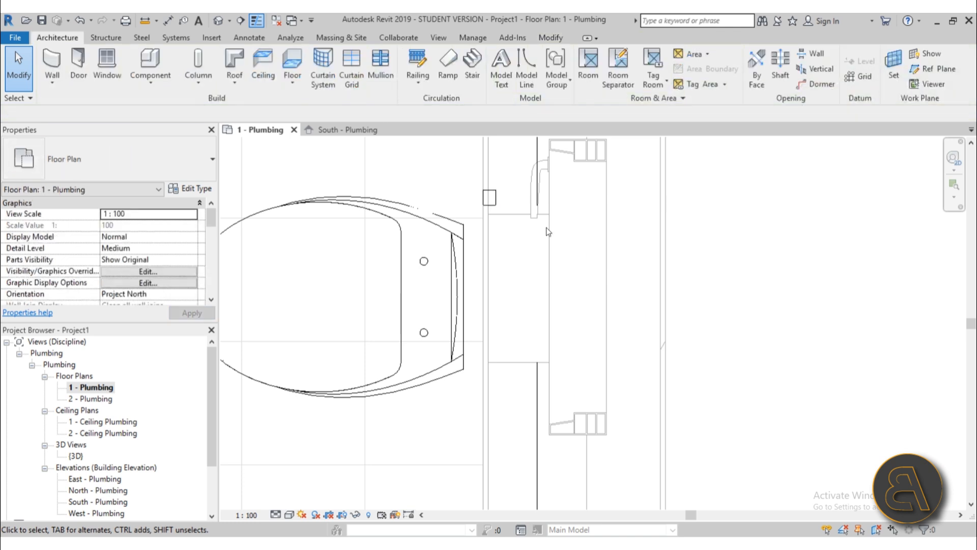
left_click(492, 198)
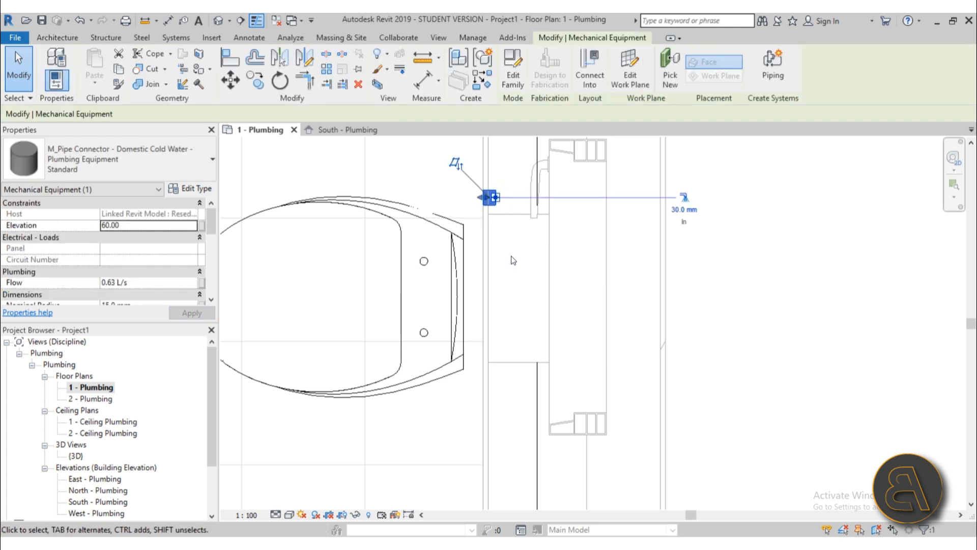
left_click(532, 346)
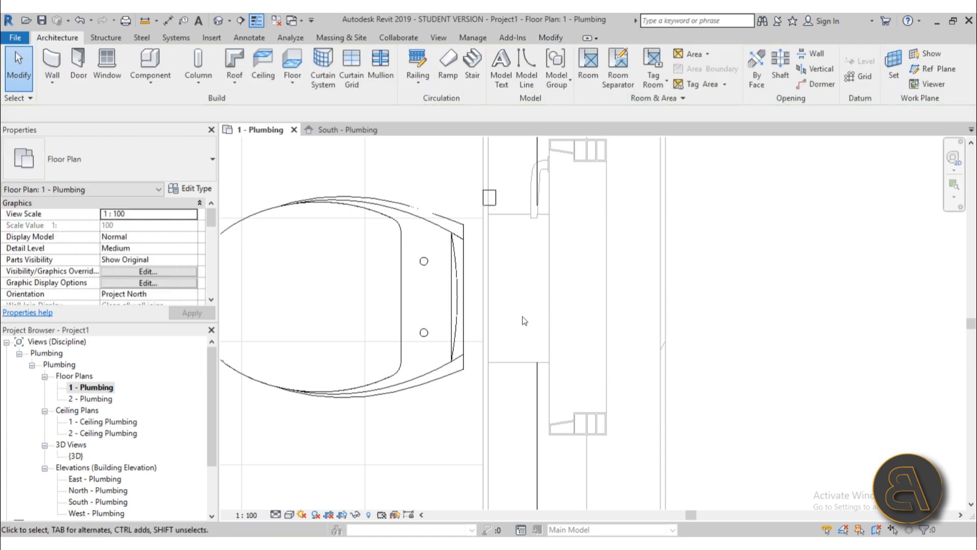
Step: Start a new component using the Standard Sanitary pipe connector and set its nominal radius to 50 mm
left_click(150, 60)
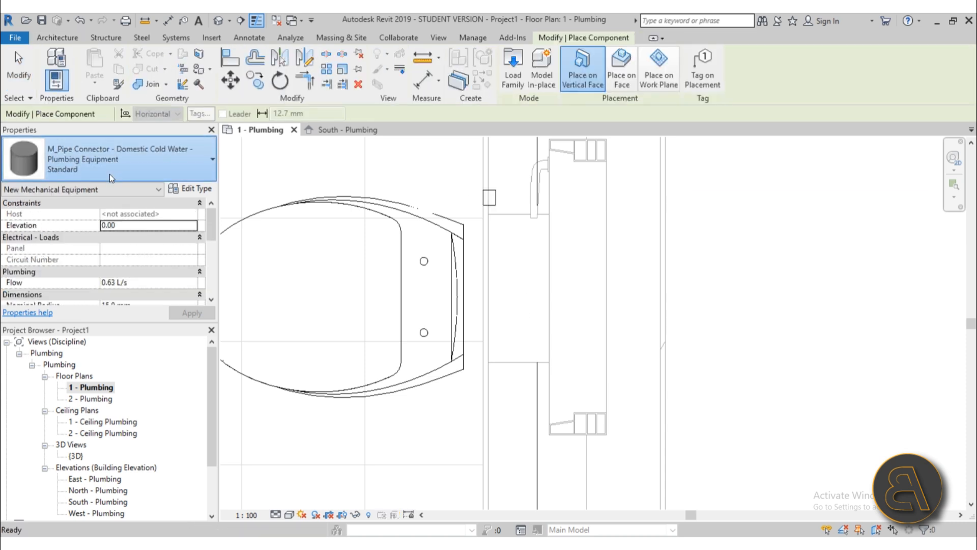
left_click(109, 173)
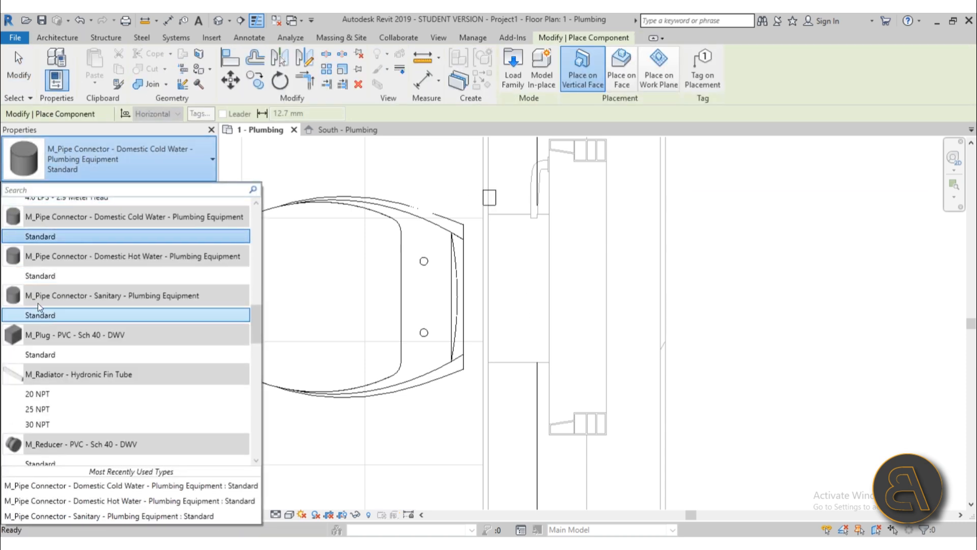
mouse_move(29, 300)
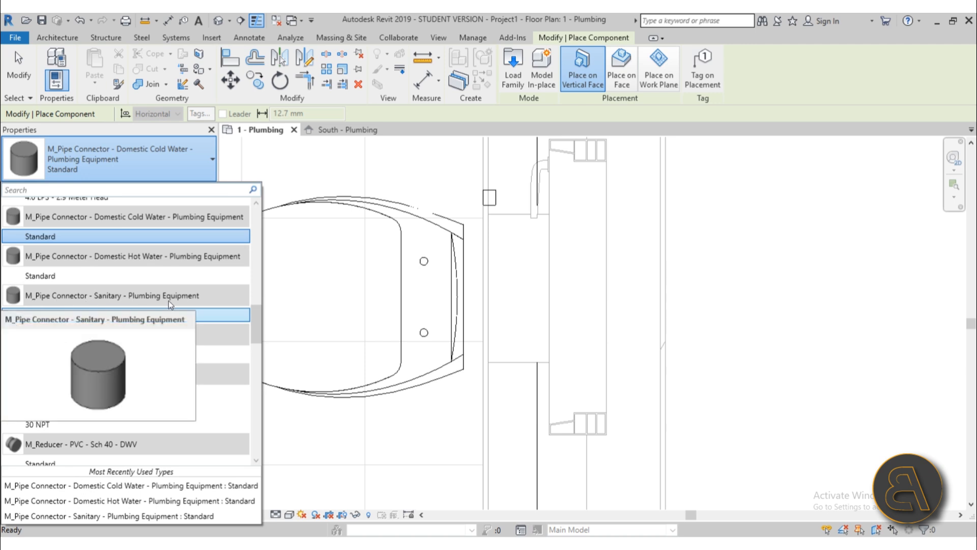
left_click(72, 316)
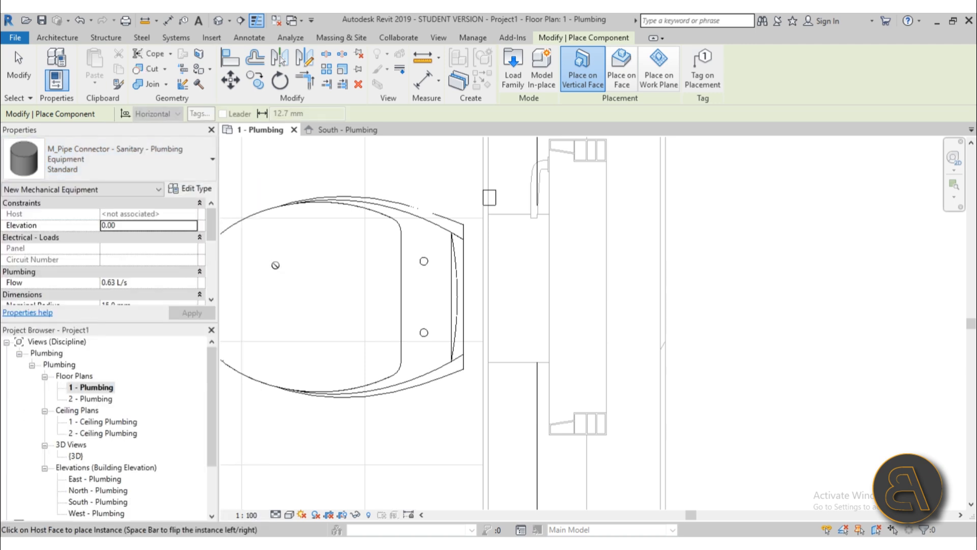
scroll(167, 251, "down", 3)
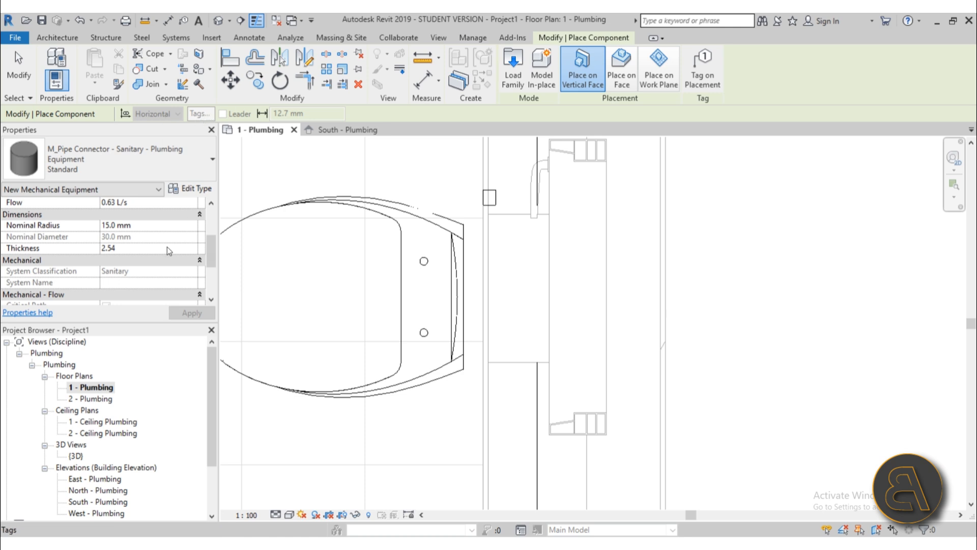
left_click(152, 225)
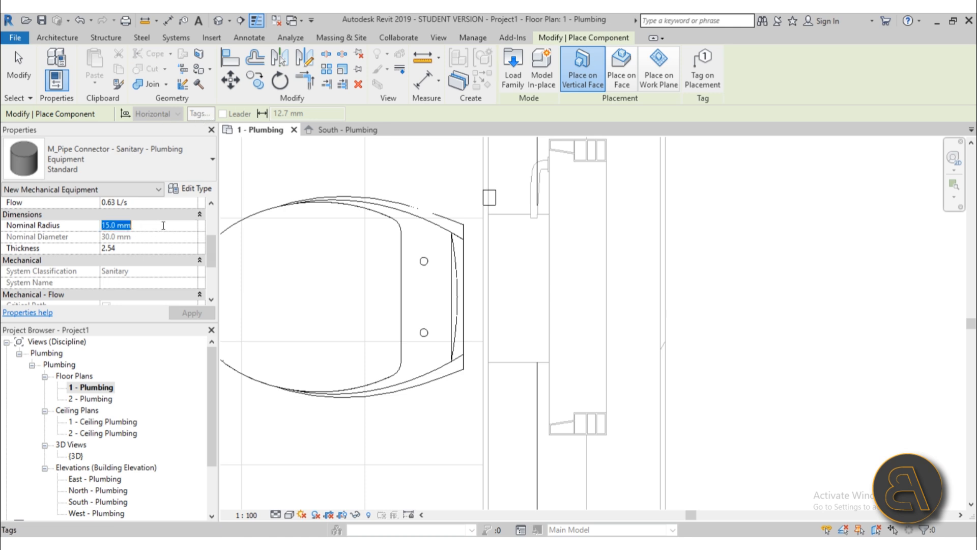
type("50")
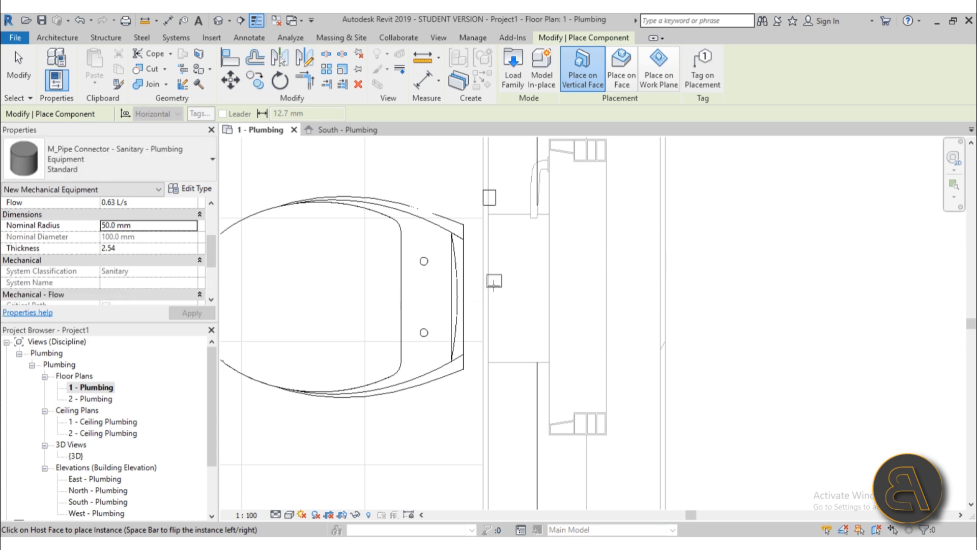
Step: Place the sanitary connector on the wall face behind the middle of the toilet and flip its work plane so it sits inside the wall
scroll(486, 279, "up", 4)
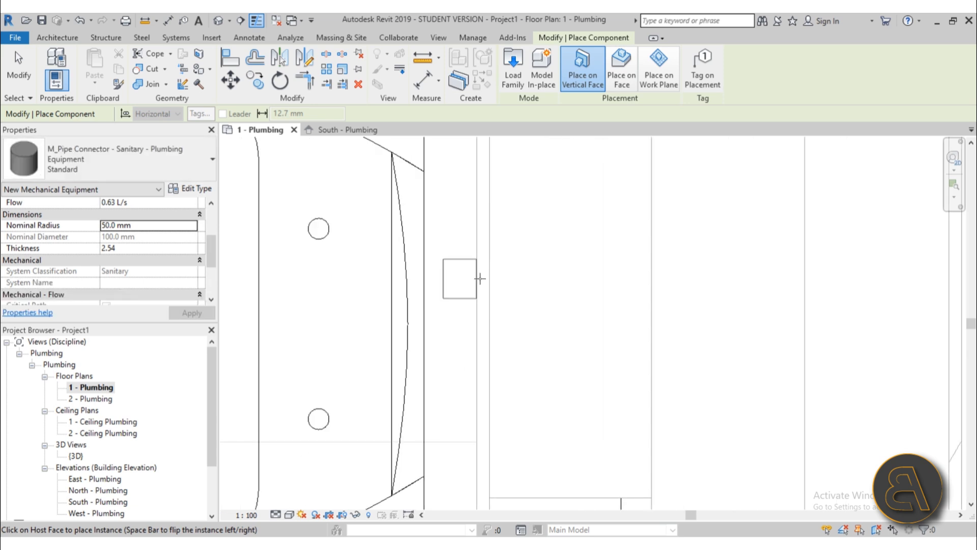
left_click(477, 286)
scroll(569, 294, "down", 3)
middle_click_drag(569, 302, 563, 308)
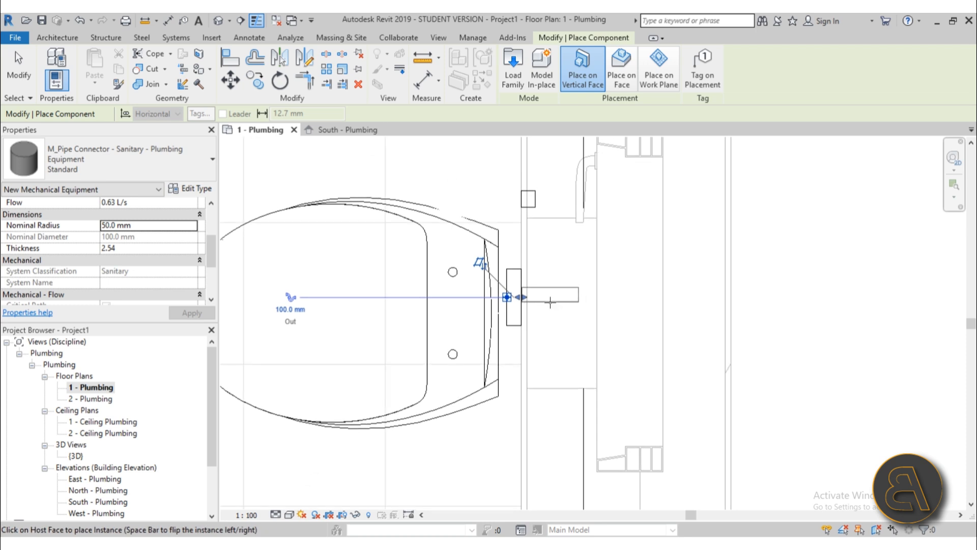
key("Escape")
key("Escape")
left_click(514, 305)
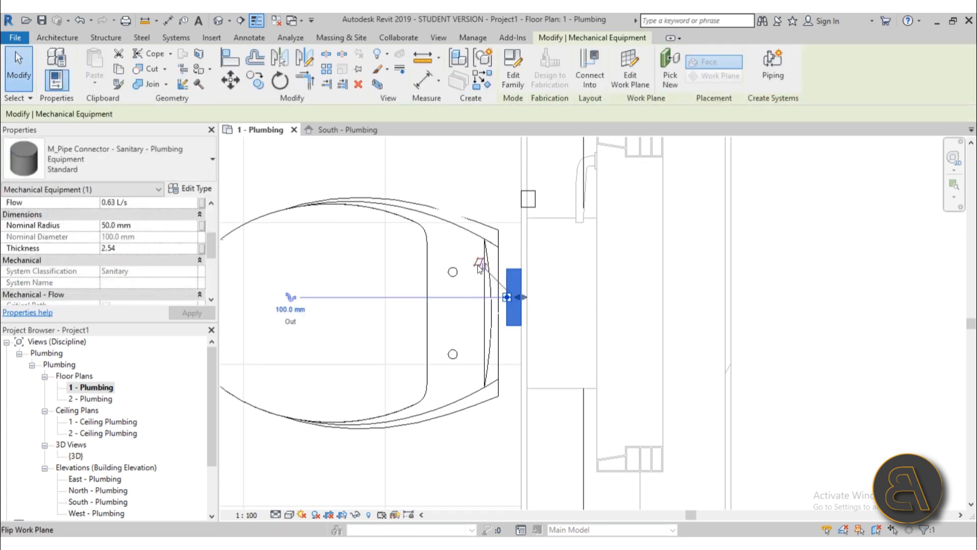
left_click(480, 264)
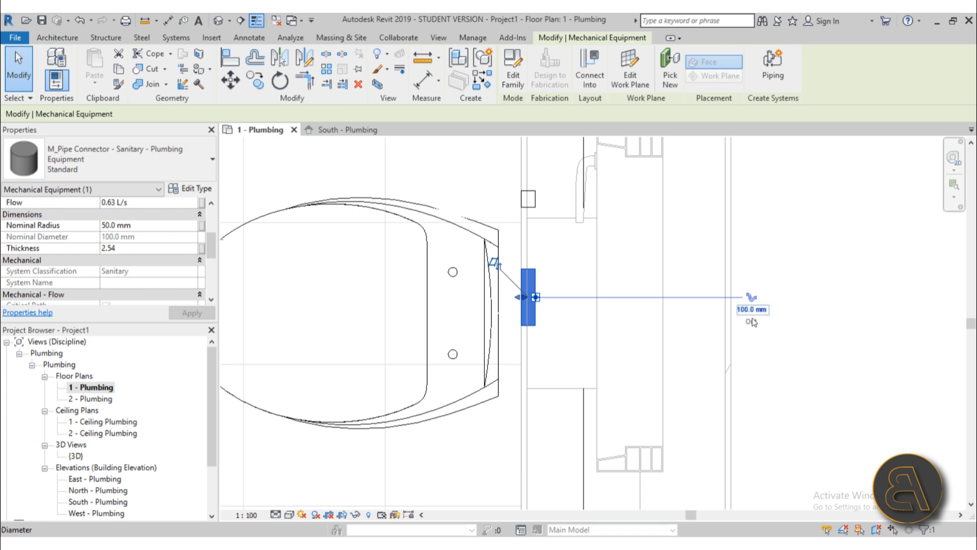
Step: Open the South - Plumbing elevation and bring the sanitary connector behind the toilet into close view
scroll(130, 248, "up", 3)
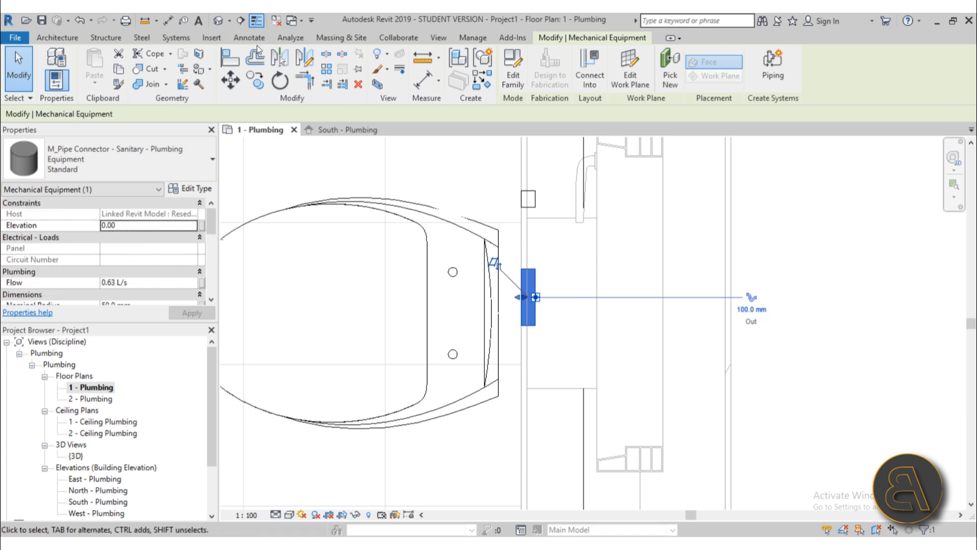
scroll(136, 381, "down", 2)
double_click(110, 431)
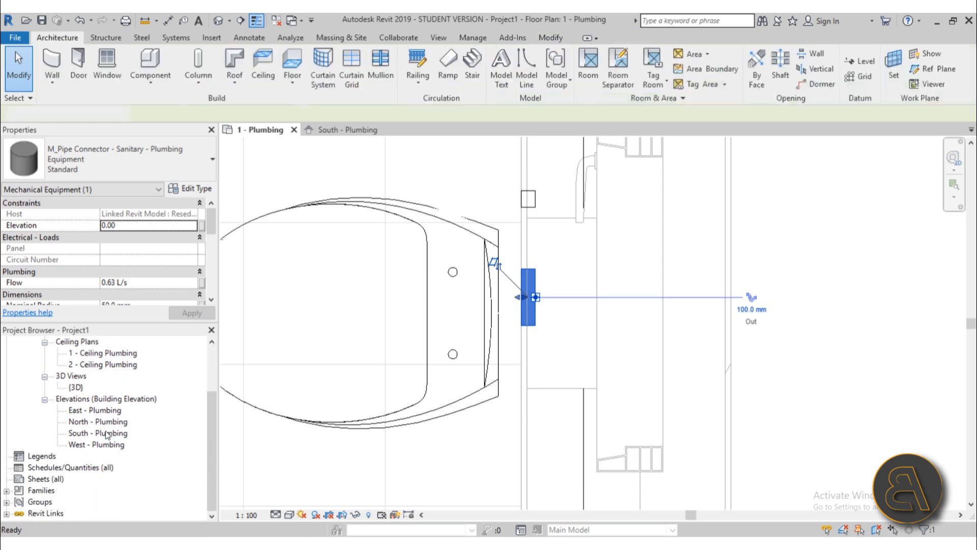
scroll(395, 344, "up", 4)
scroll(395, 342, "up", 7)
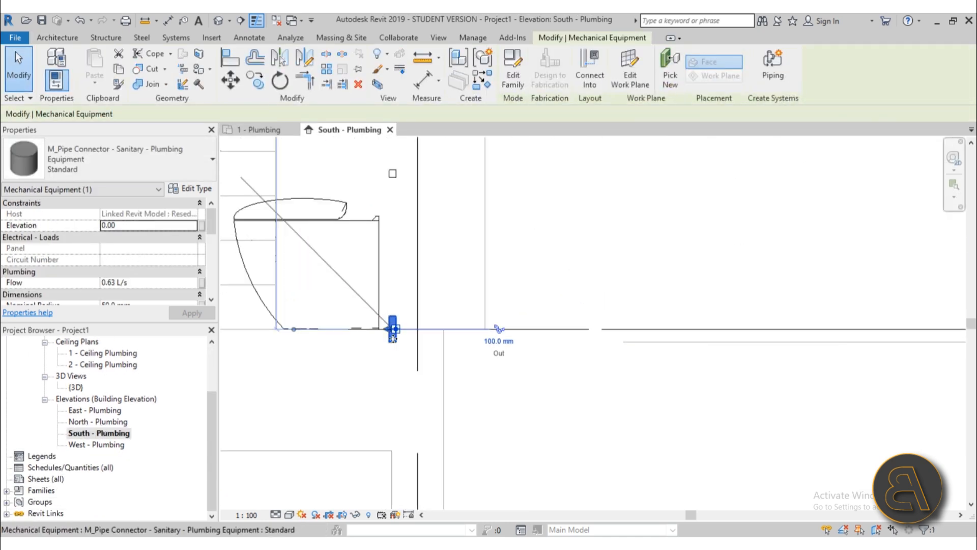
scroll(392, 339, "down", 3)
middle_click_drag(391, 342, 393, 376)
scroll(364, 352, "up", 4)
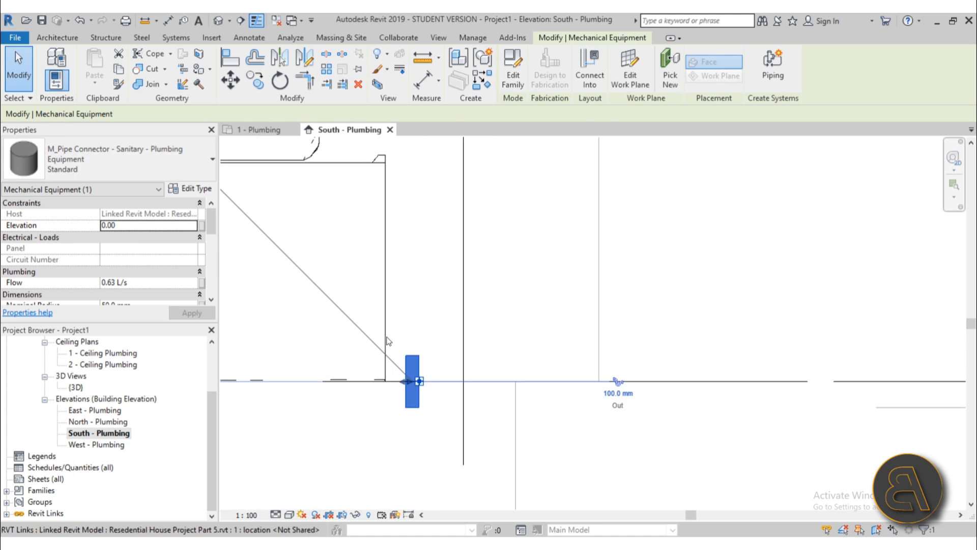
scroll(387, 340, "down", 5)
middle_click_drag(393, 342, 467, 351)
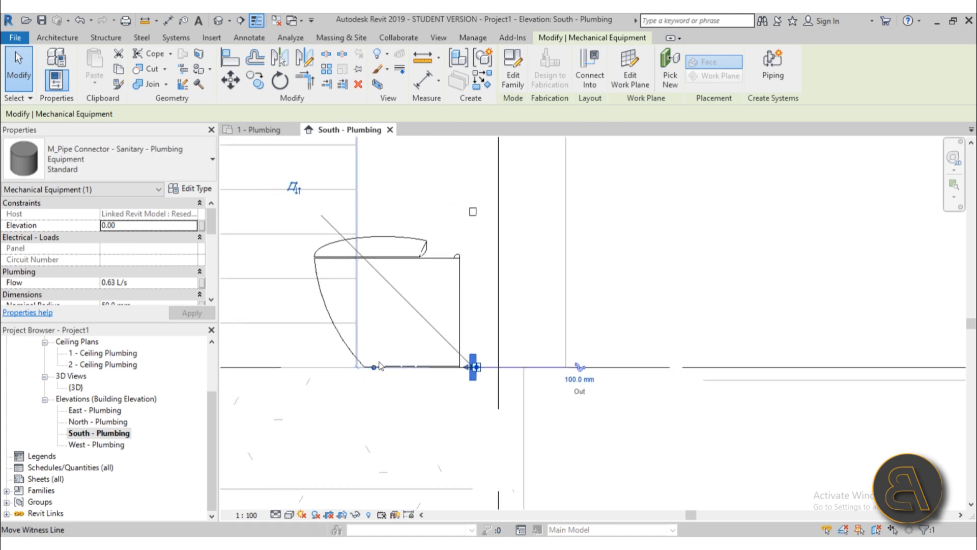
scroll(478, 367, "up", 3)
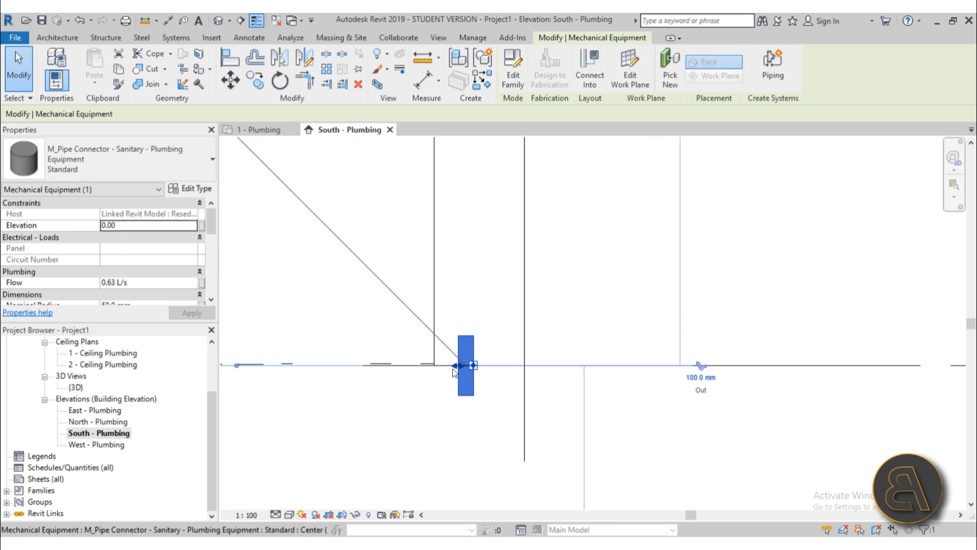
Step: Set the sanitary connector's elevation to 10 and check its height against the toilet base
left_click(141, 228)
type("1")
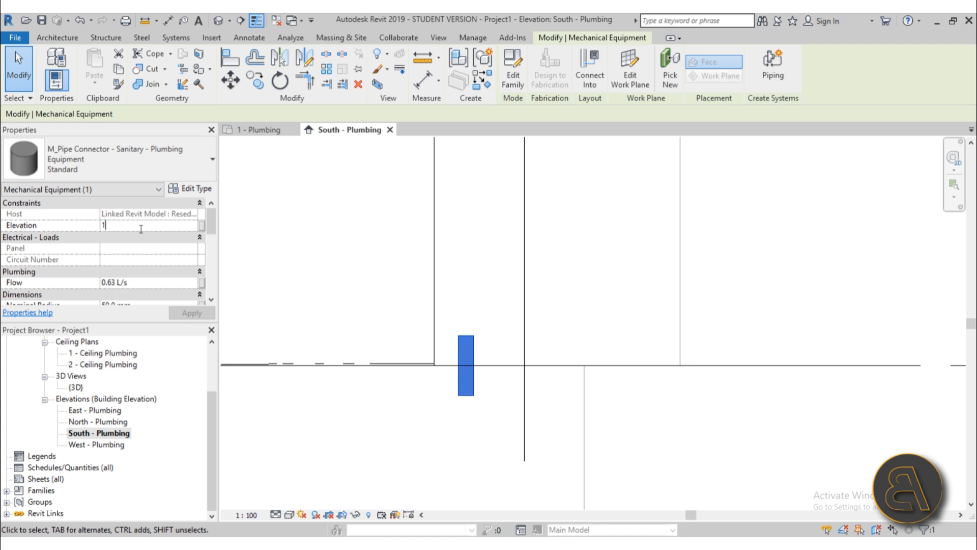
type("0")
key("Return")
scroll(455, 335, "down", 3)
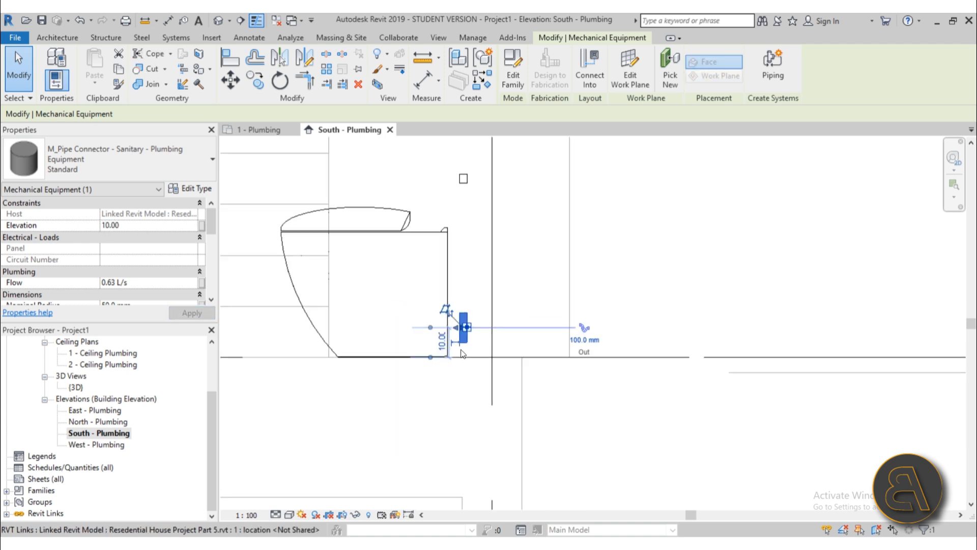
scroll(447, 333, "up", 6)
scroll(476, 318, "down", 5)
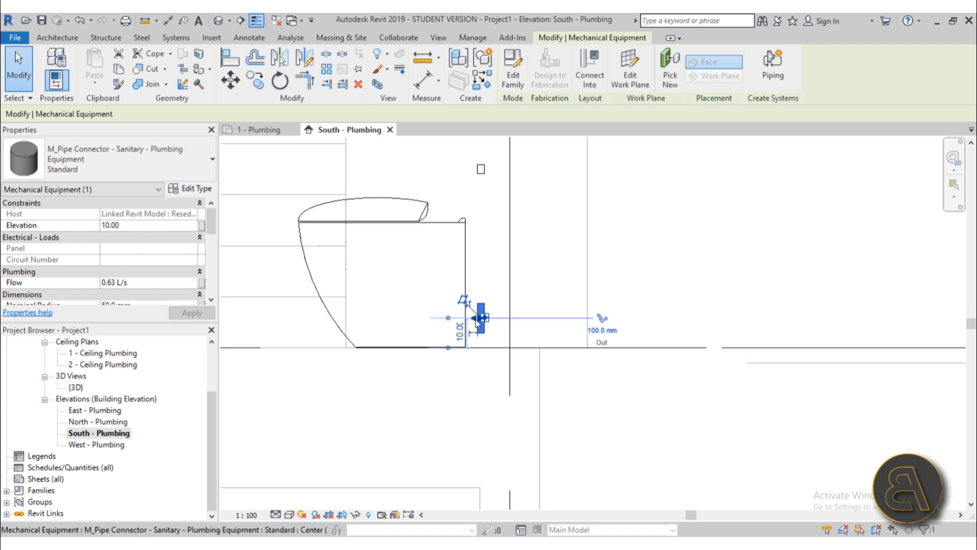
middle_click_drag(497, 377, 488, 383)
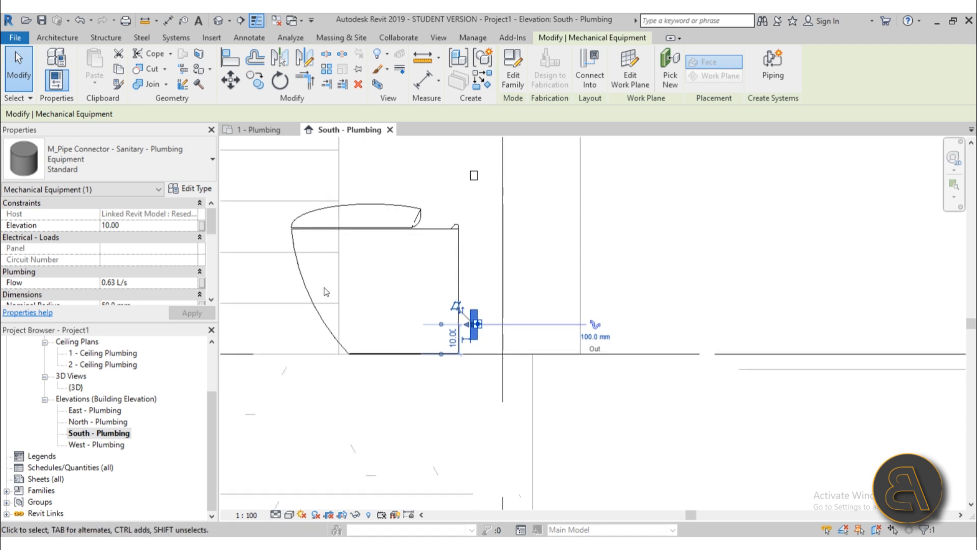
Step: Set the sanitary connector's elevation to 15 and check its height above the floor behind the toilet
left_click(149, 230)
type("15")
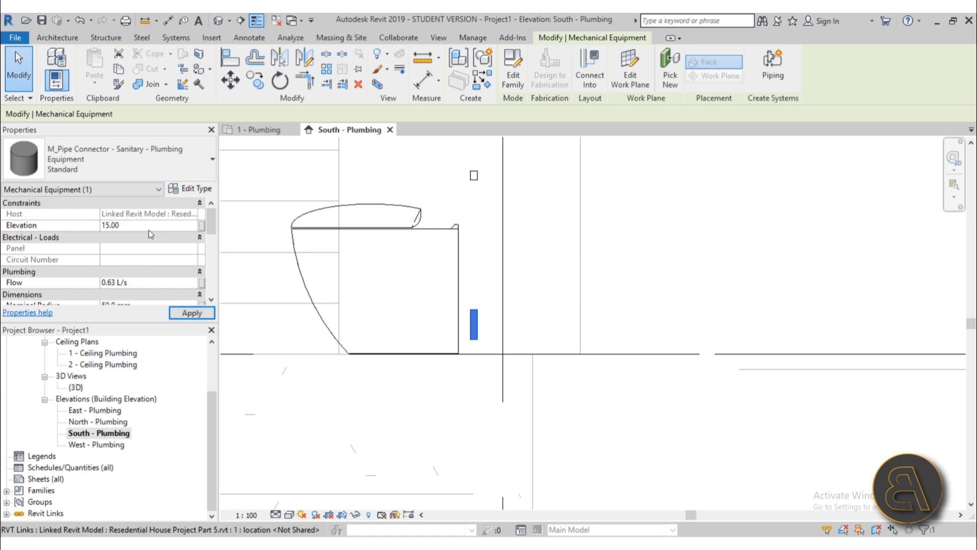
key("Escape")
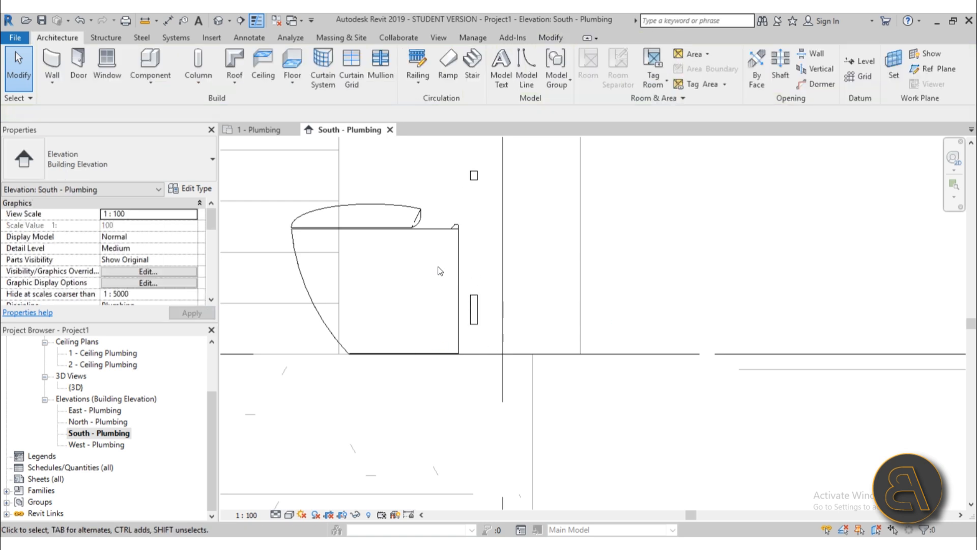
scroll(474, 252, "down", 3)
scroll(458, 285, "up", 2)
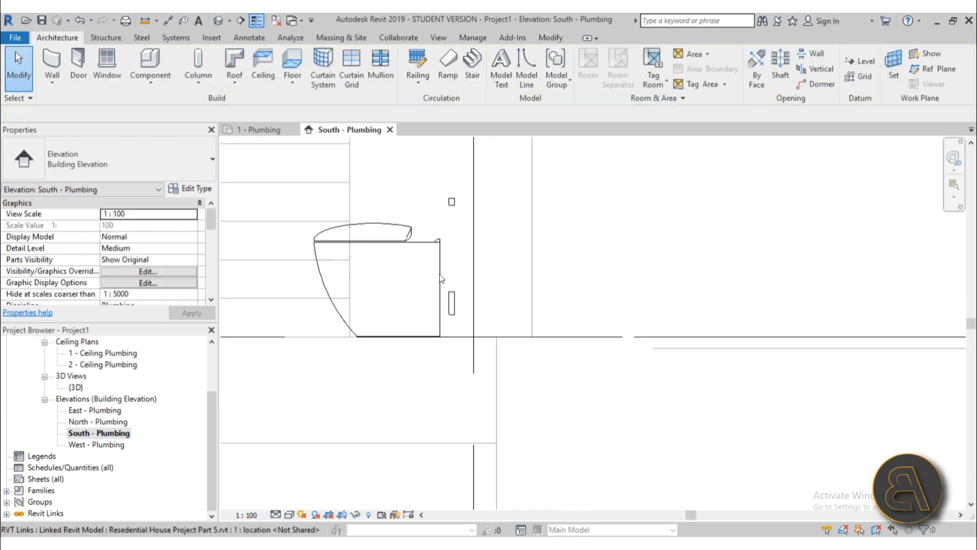
scroll(456, 294, "down", 2)
scroll(458, 285, "up", 3)
left_click(465, 278)
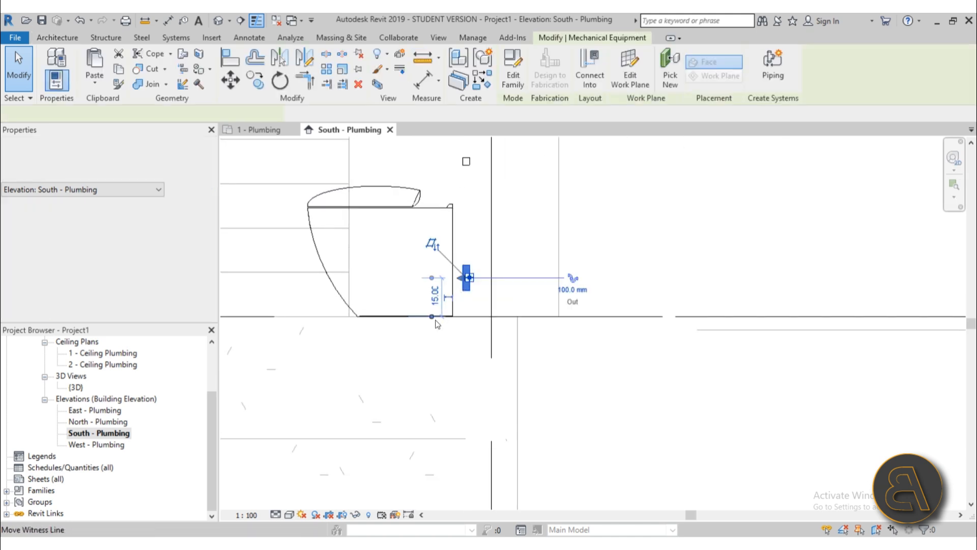
Step: Return to the 1 - Plumbing floor plan and bring the bathroom sink against the wall into close view
key("Escape")
scroll(493, 316, "down", 2)
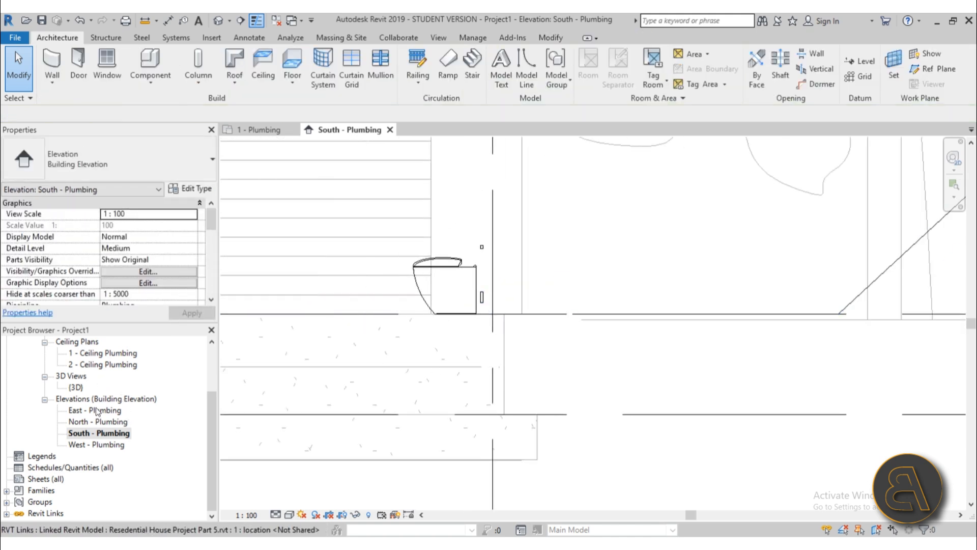
scroll(97, 412, "up", 2)
double_click(89, 389)
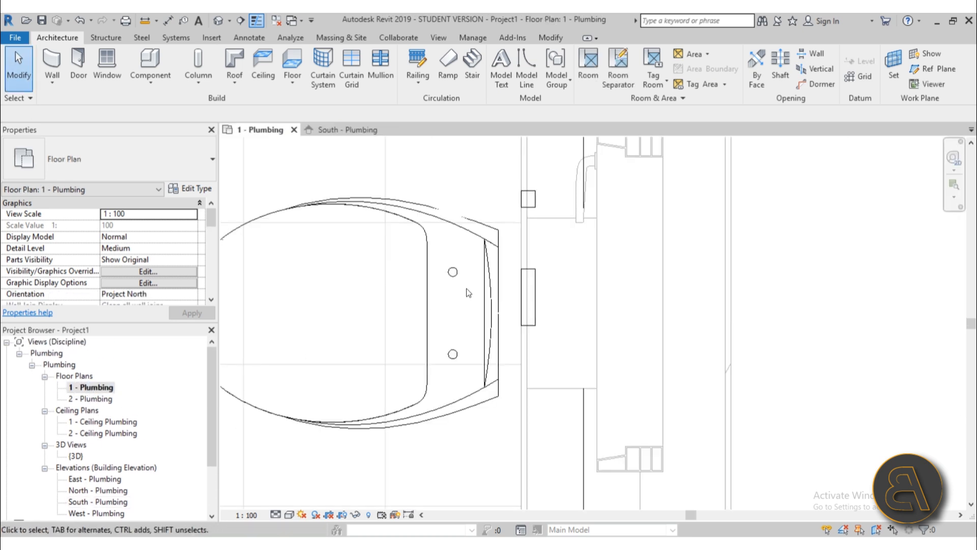
scroll(515, 366, "down", 3)
middle_click_drag(515, 366, 664, 293)
scroll(448, 310, "up", 5)
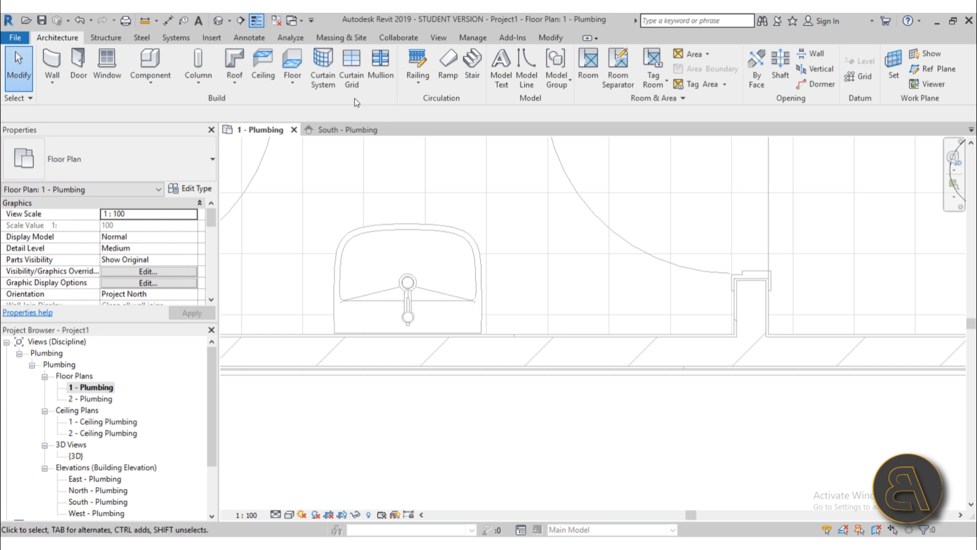
Step: Place a Standard Domestic Cold Water pipe connector on the wall behind the sink, right of the faucet, and flip its work plane into the wall
left_click(148, 68)
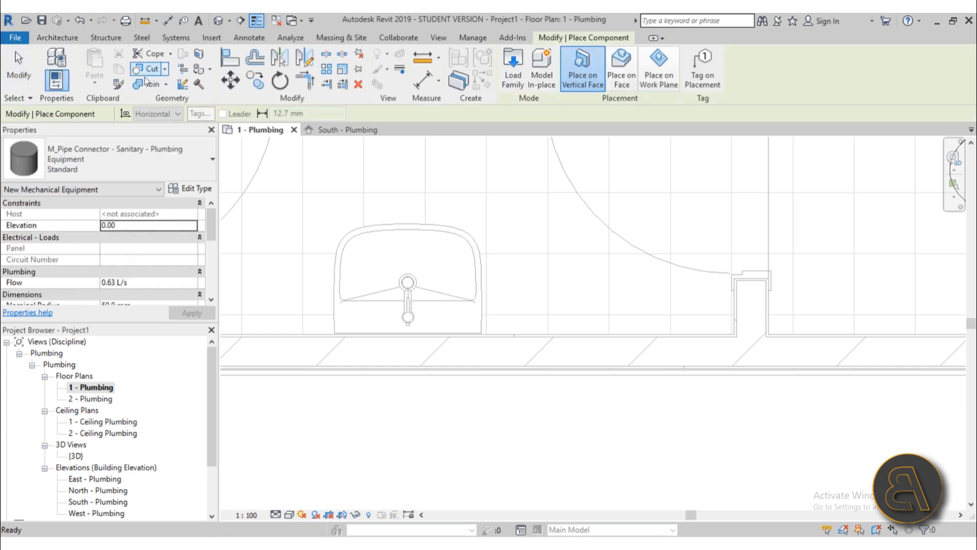
left_click(98, 169)
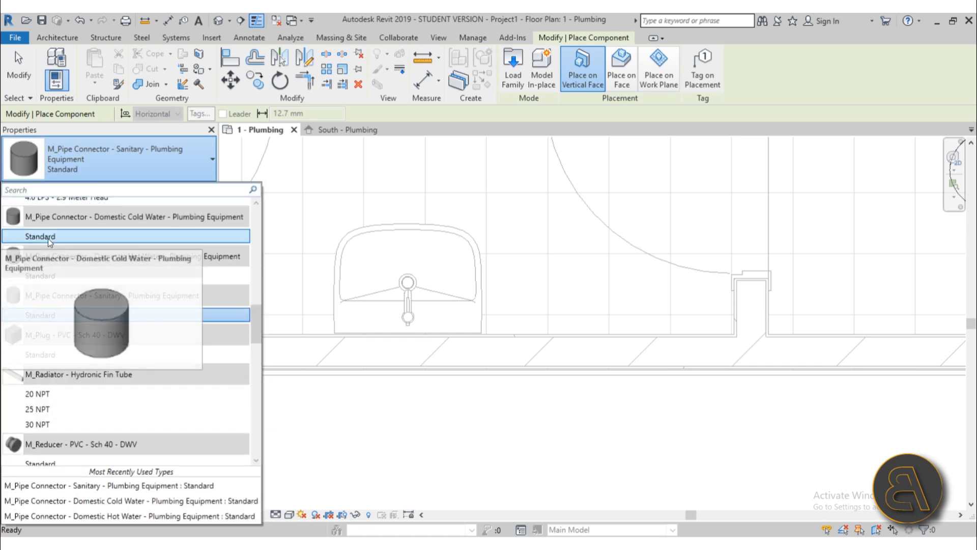
scroll(126, 289, "up", 1)
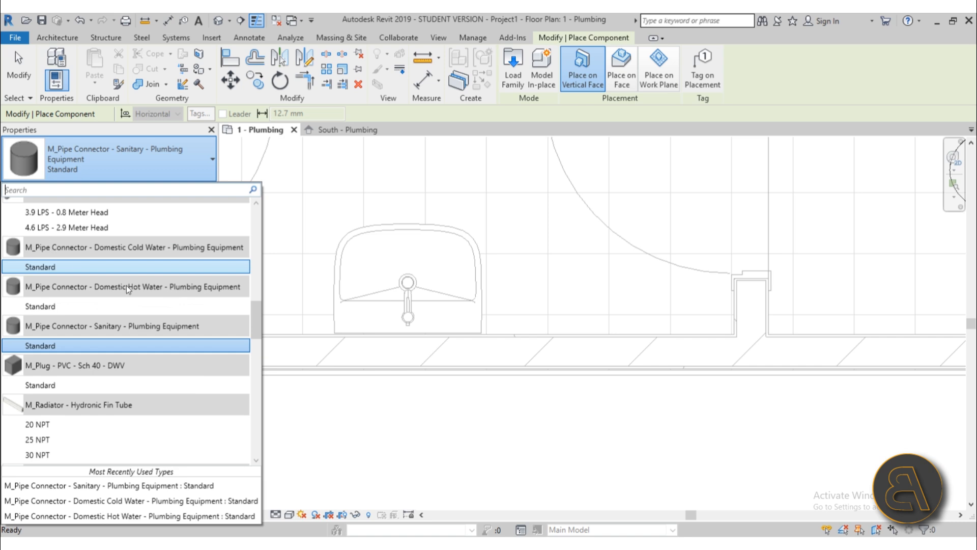
left_click(32, 266)
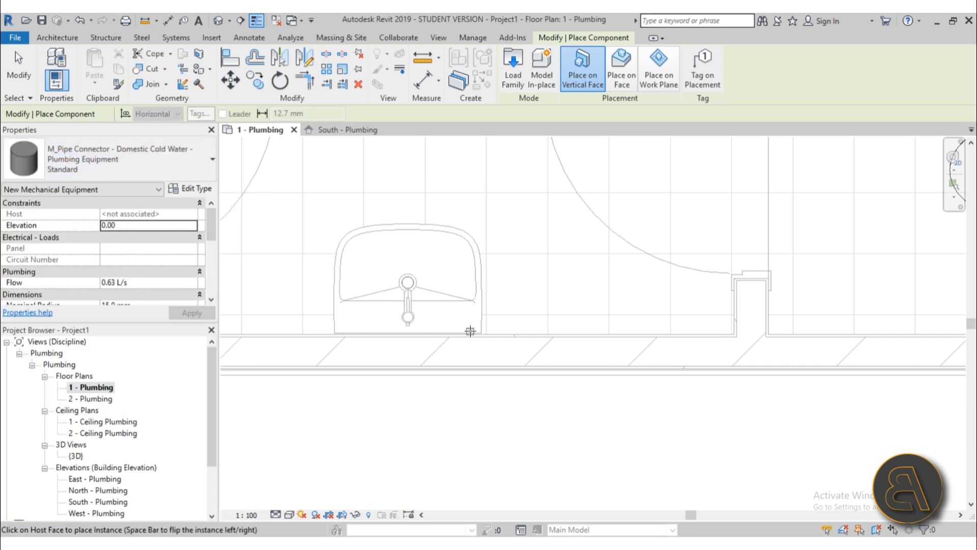
scroll(137, 282, "down", 2)
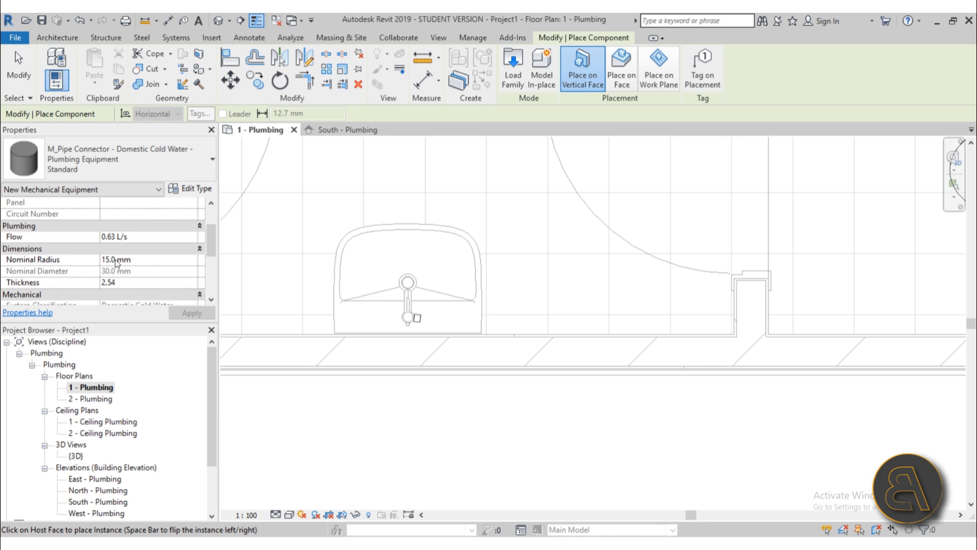
scroll(470, 342, "up", 3)
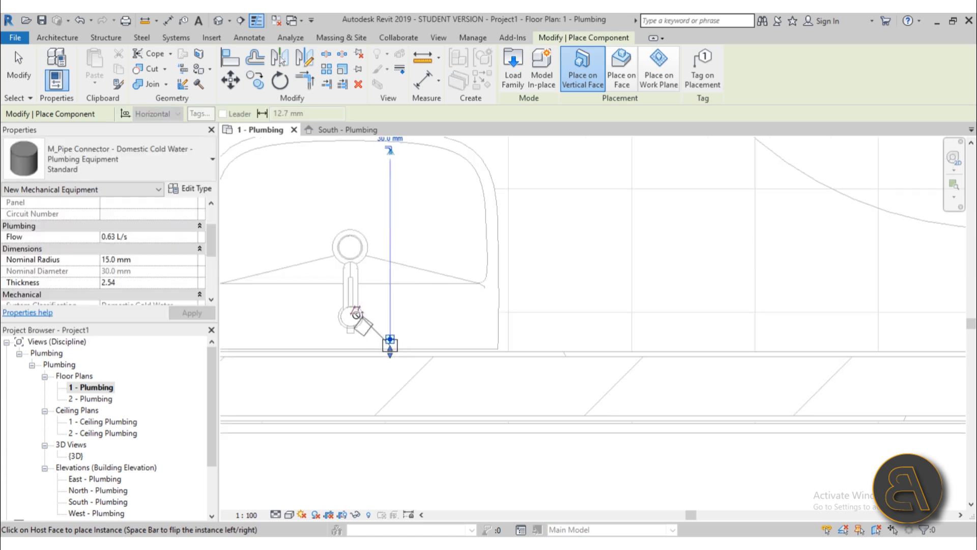
key("Escape")
key("Escape")
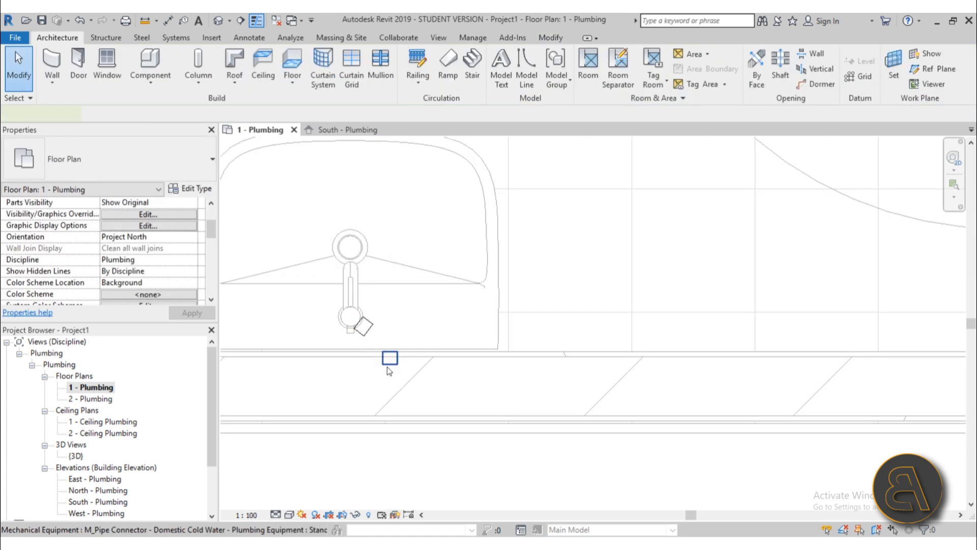
left_click(388, 363)
scroll(327, 369, "up", 1)
middle_click_drag(327, 368, 389, 341)
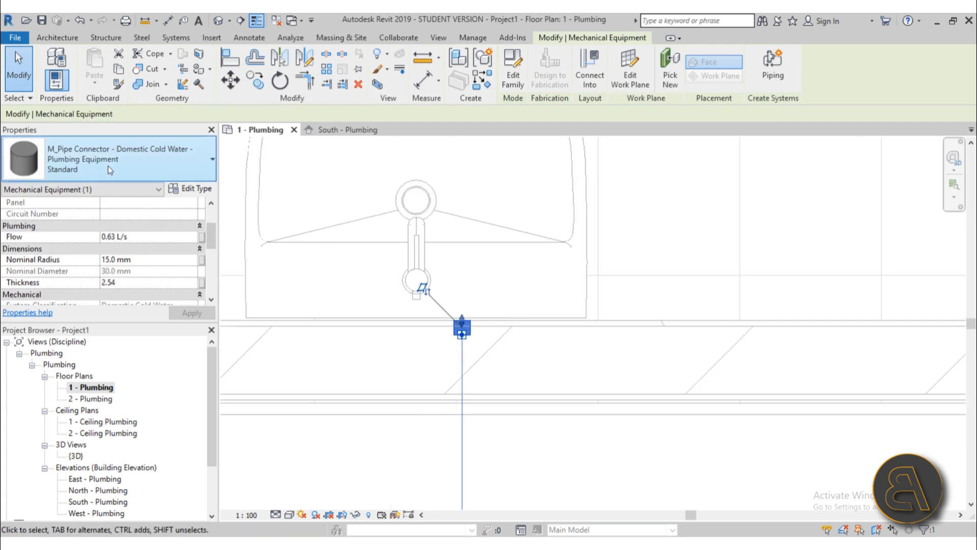
key("Escape")
Step: Place a Standard Domestic Hot Water pipe connector on the wall behind the sink, left of the faucet, and flip its work plane into the wall
key("c")
key("m")
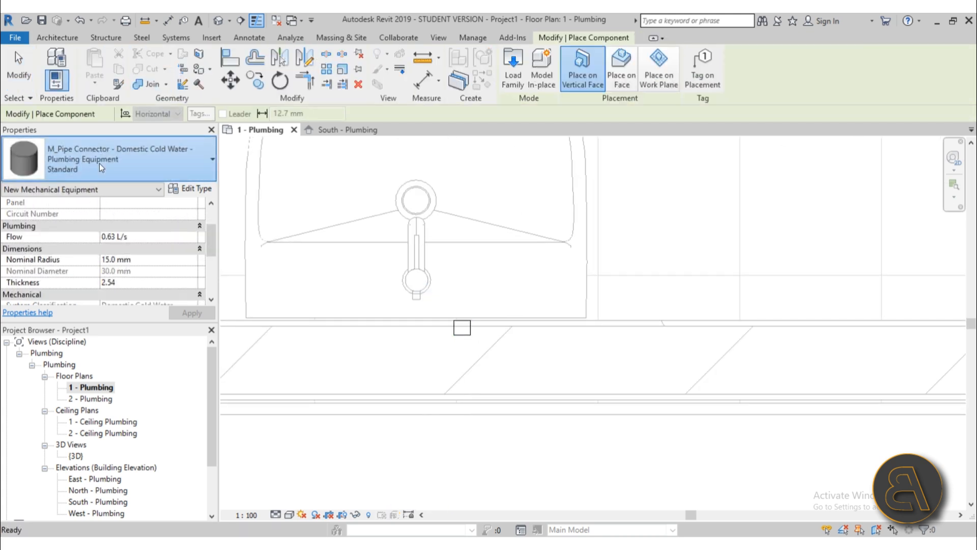
left_click(99, 163)
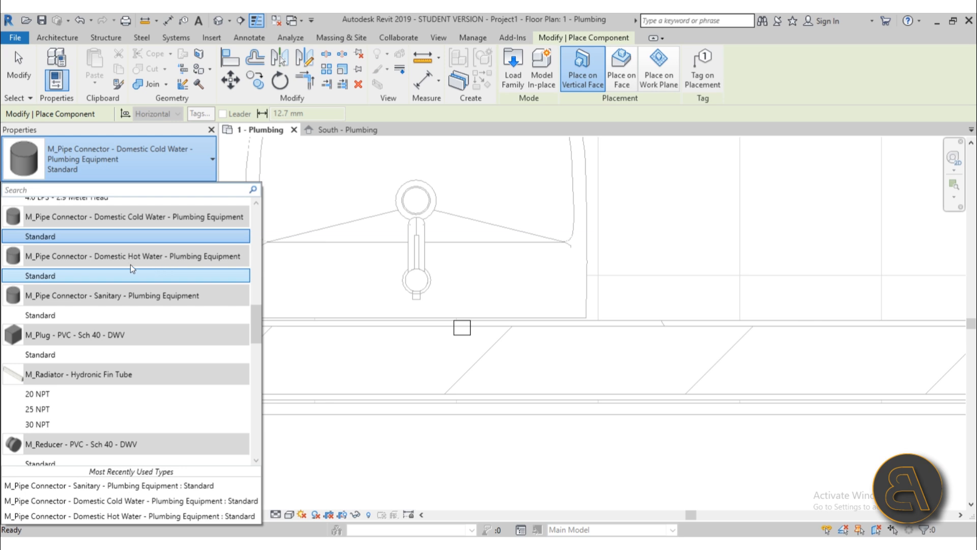
left_click(87, 276)
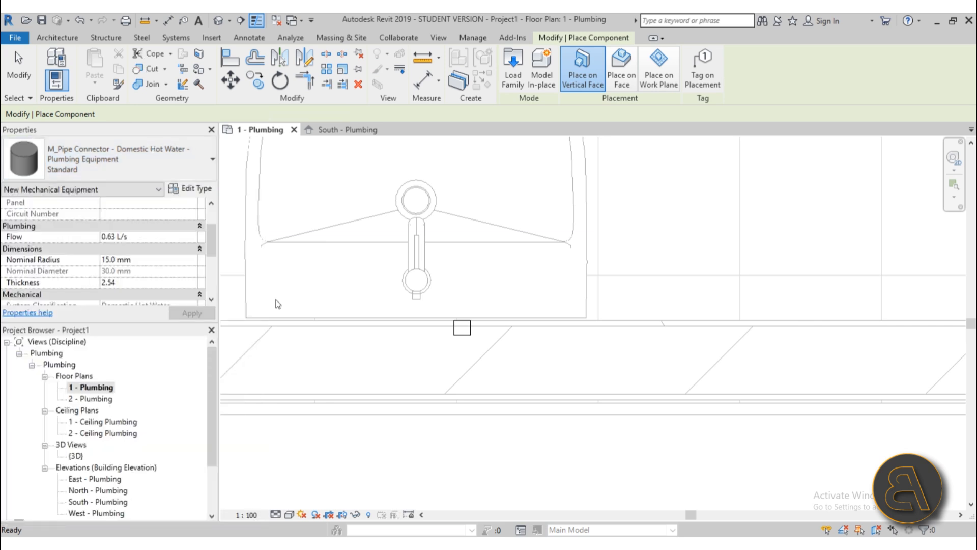
left_click(374, 320)
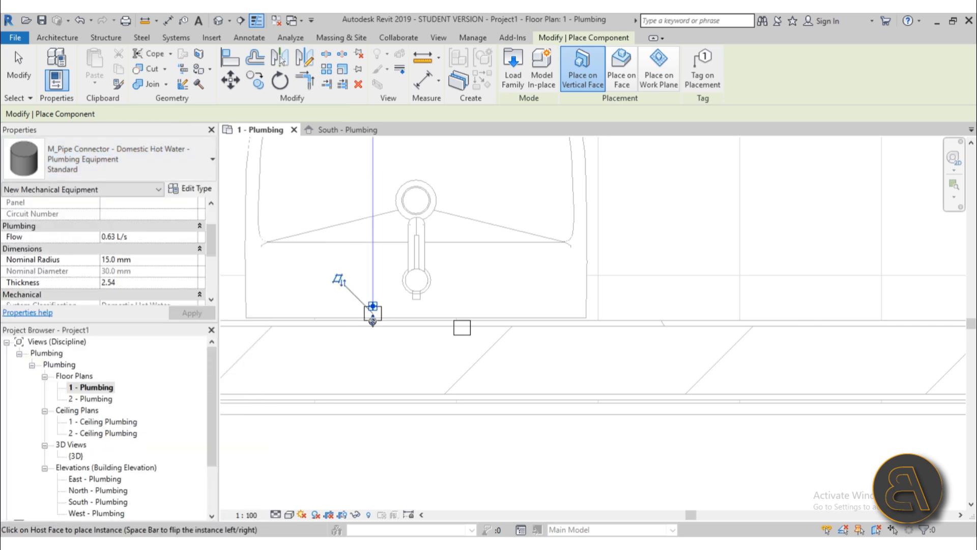
key("Escape")
left_click(378, 322)
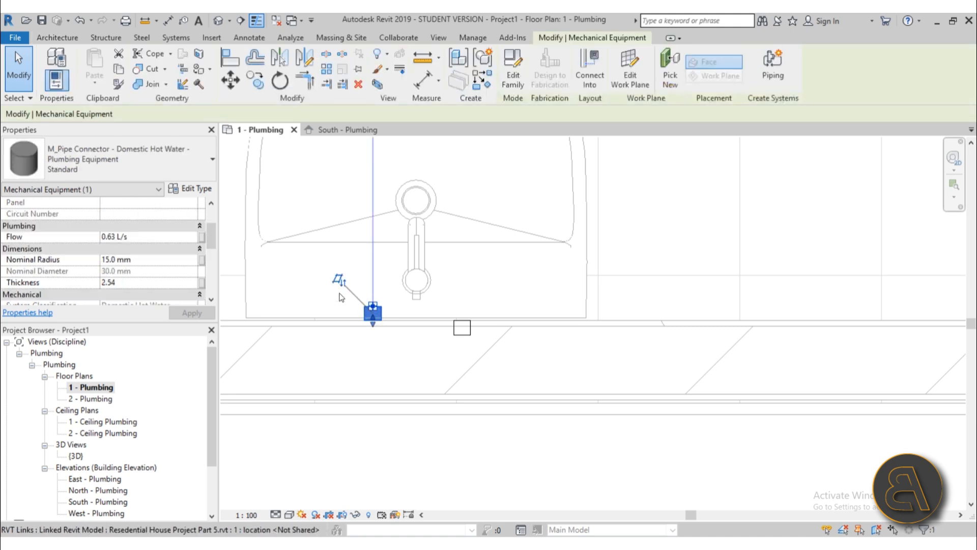
Step: Check the pipe diameter and flow direction of the hot and cold water connectors behind the sink
scroll(421, 349, "down", 2)
scroll(421, 349, "down", 2)
middle_click_drag(421, 349, 404, 301)
scroll(385, 407, "up", 3)
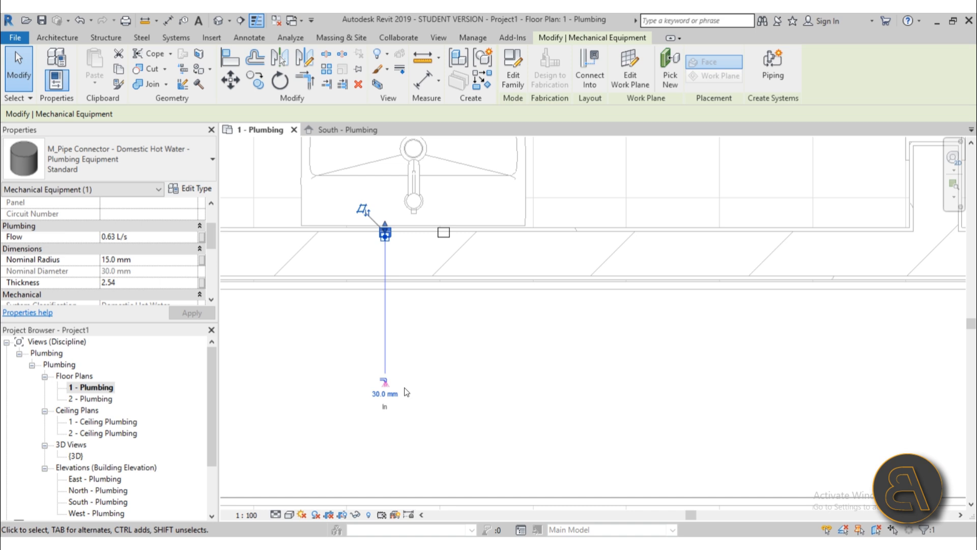
left_click(465, 179)
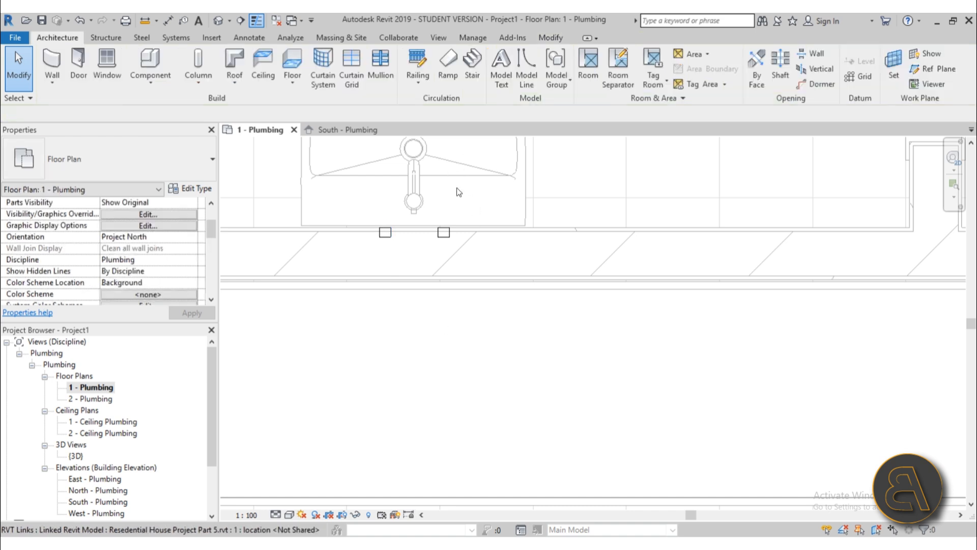
left_click(444, 234)
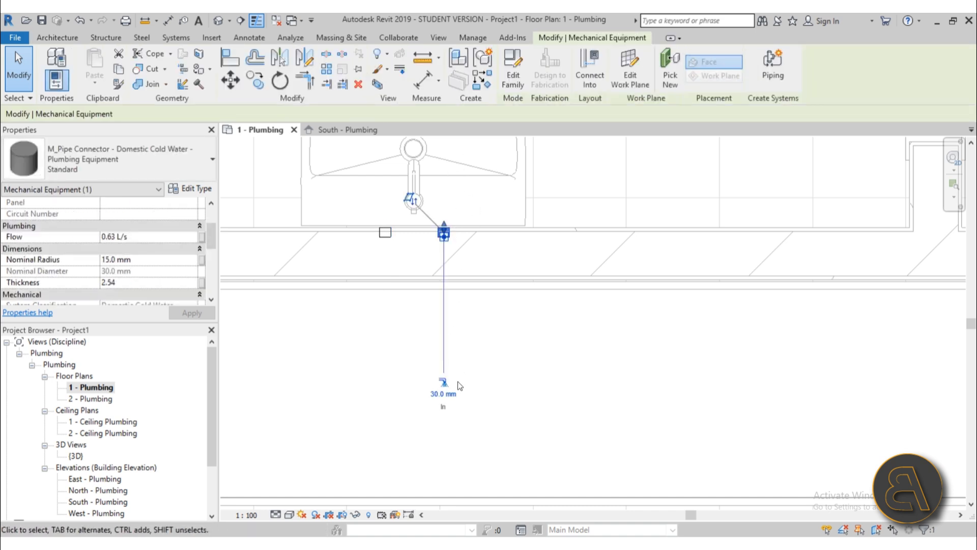
left_click(489, 379)
left_click(443, 233)
left_click(385, 233)
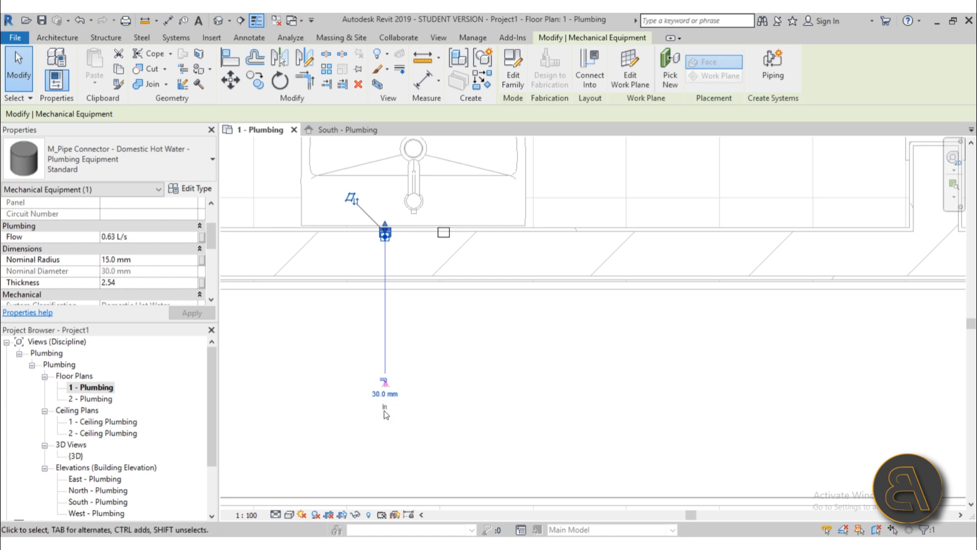
left_click(412, 388)
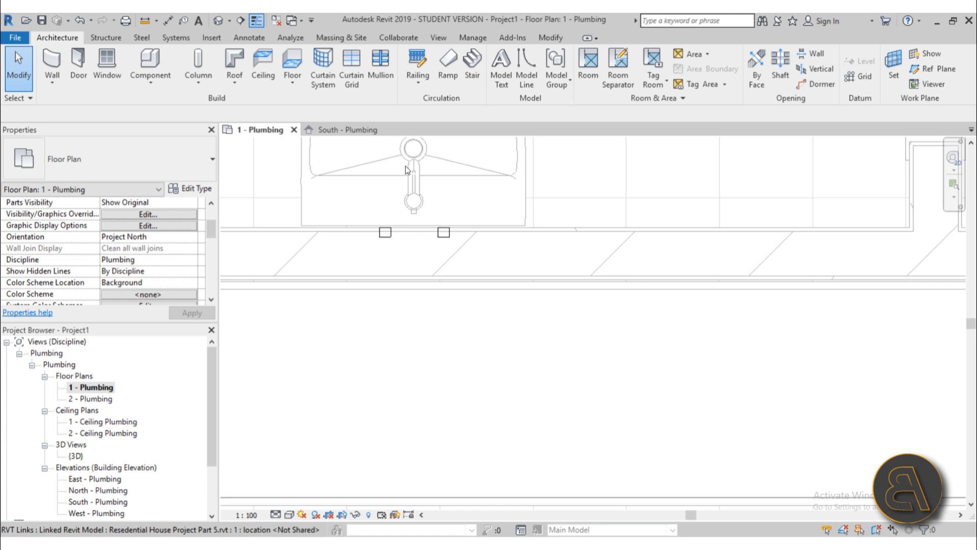
Step: Check the pipe diameter and flow direction of the sanitary connector behind the toilet
middle_click_drag(407, 170, 238, 294)
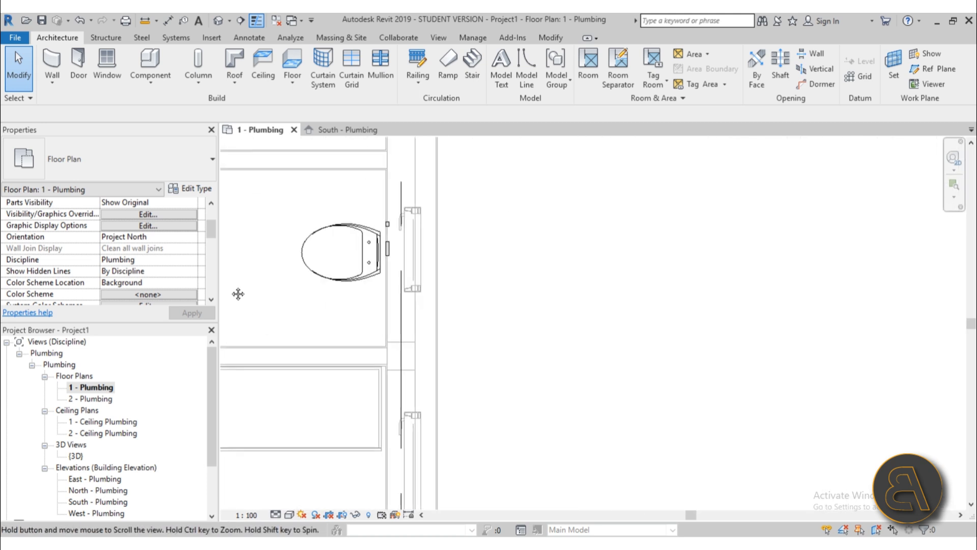
scroll(443, 264, "up", 3)
left_click(341, 228)
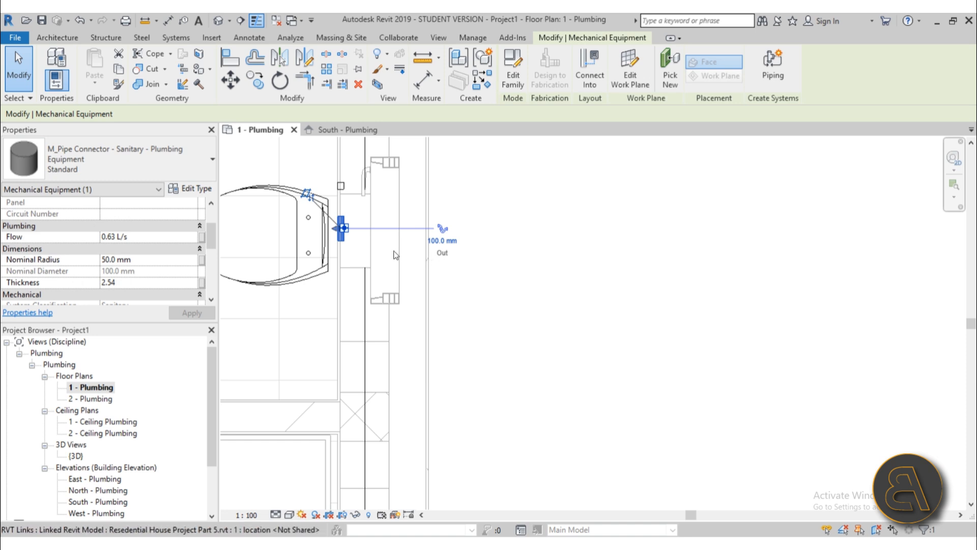
middle_click_drag(363, 310, 515, 310)
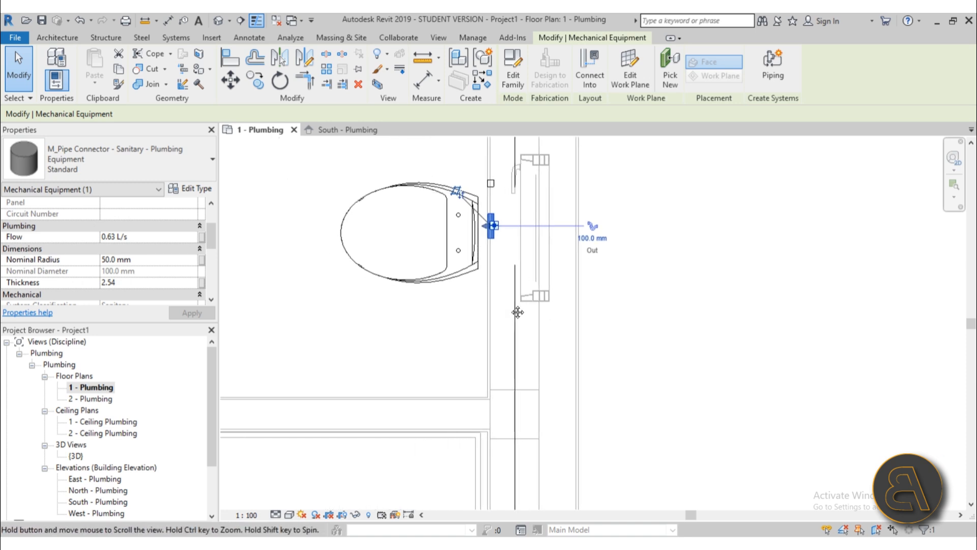
scroll(512, 305, "down", 1)
scroll(497, 251, "up", 4)
left_click(533, 289)
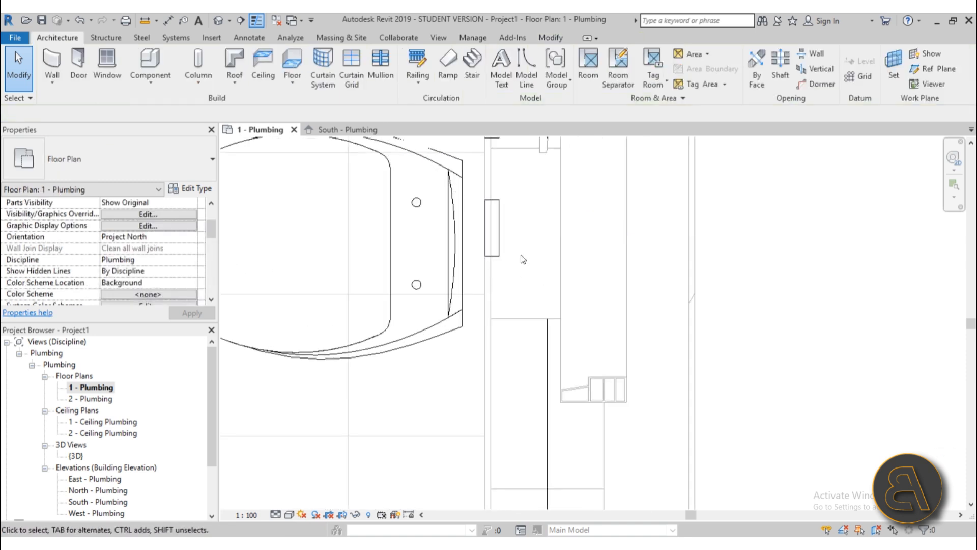
Step: Align the sanitary connector in the wall with the toilet's centerline and lock the alignment
key("l")
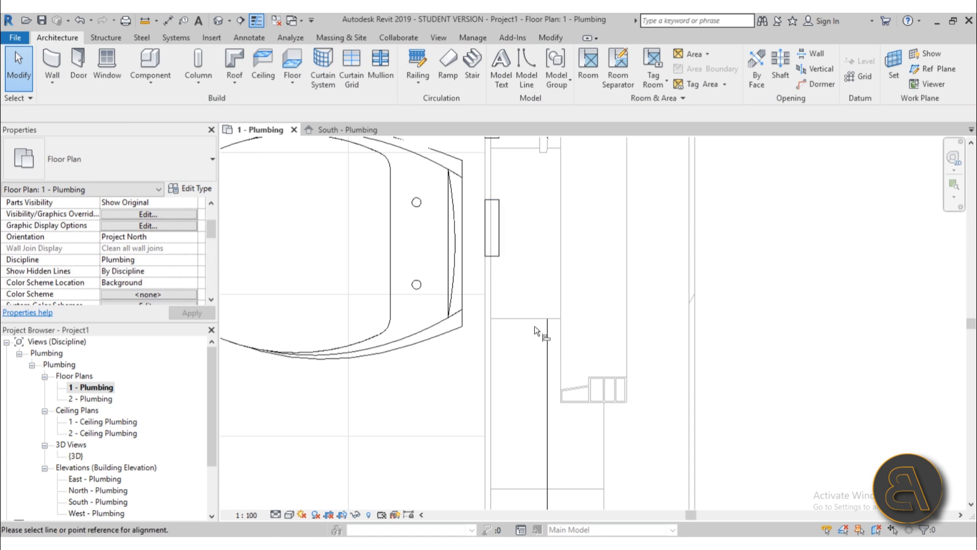
left_click(339, 243)
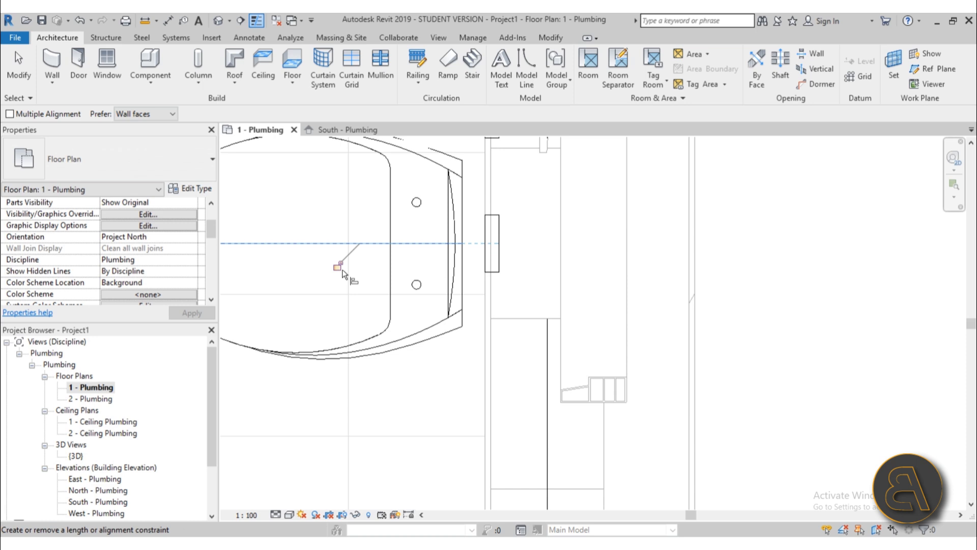
left_click(341, 270)
scroll(600, 280, "down", 3)
key("Escape")
key("Escape")
scroll(515, 287, "up", 2)
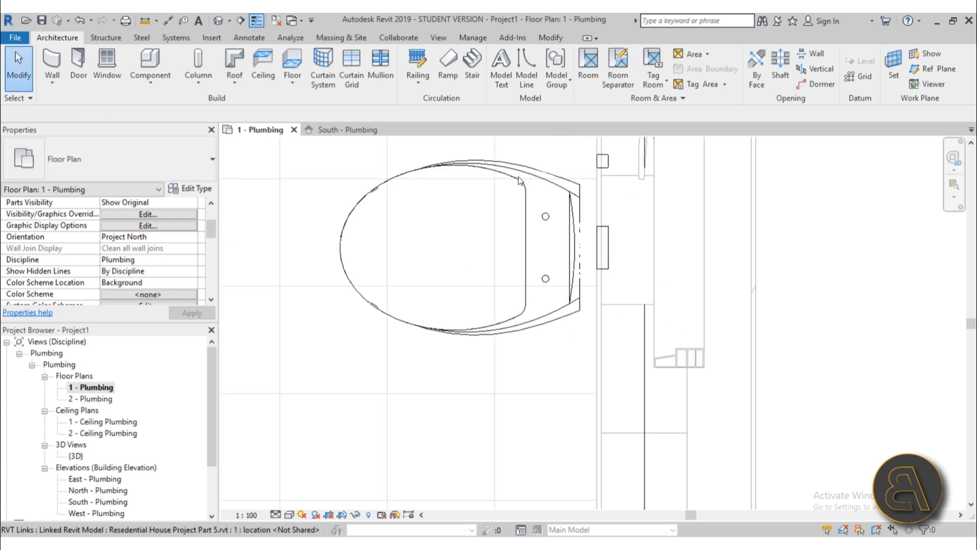
Step: Inspect the sanitary connector behind the toilet and the hot and cold water connectors in the wall behind the sink
scroll(509, 295, "down", 3)
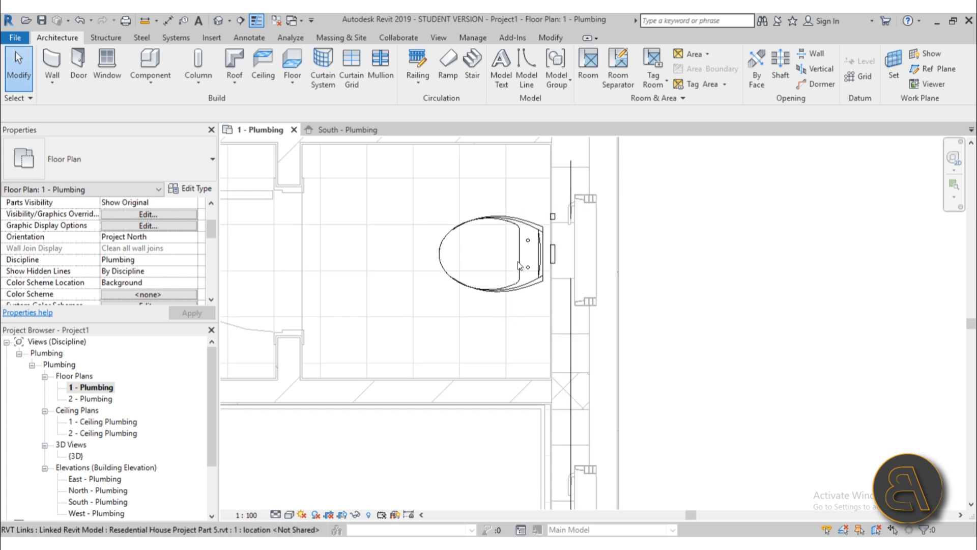
scroll(548, 263, "up", 2)
scroll(560, 245, "down", 2)
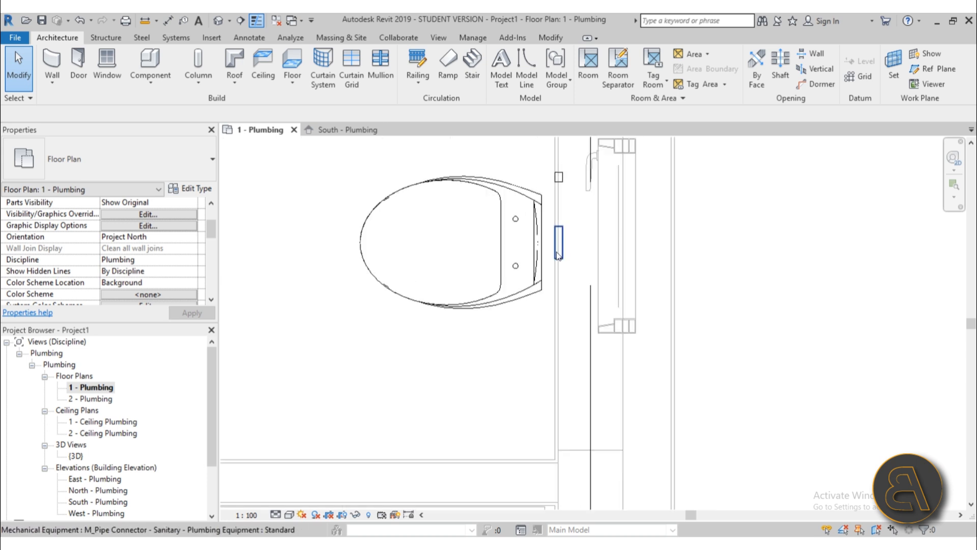
middle_click_drag(509, 315, 654, 304)
scroll(368, 293, "up", 3)
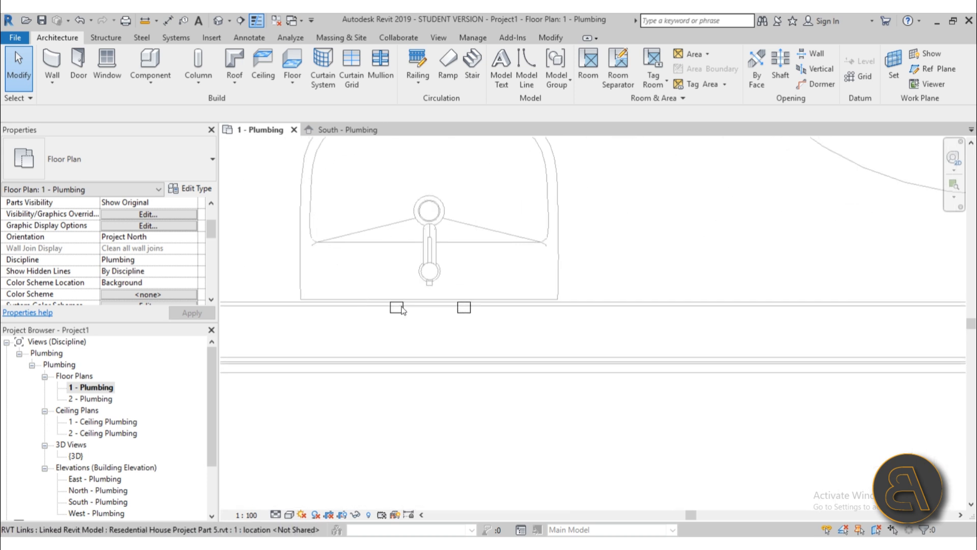
left_click(396, 307)
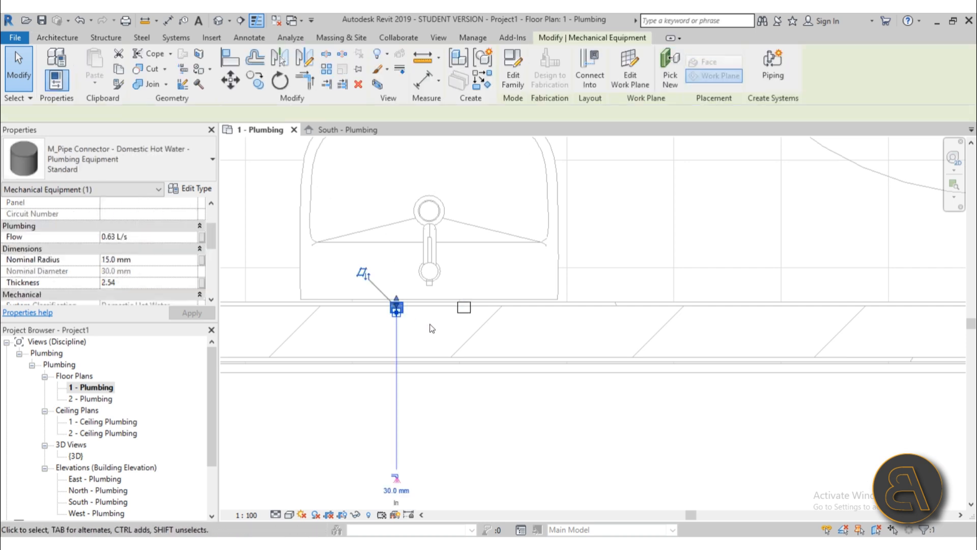
key("Escape")
scroll(424, 314, "up", 2)
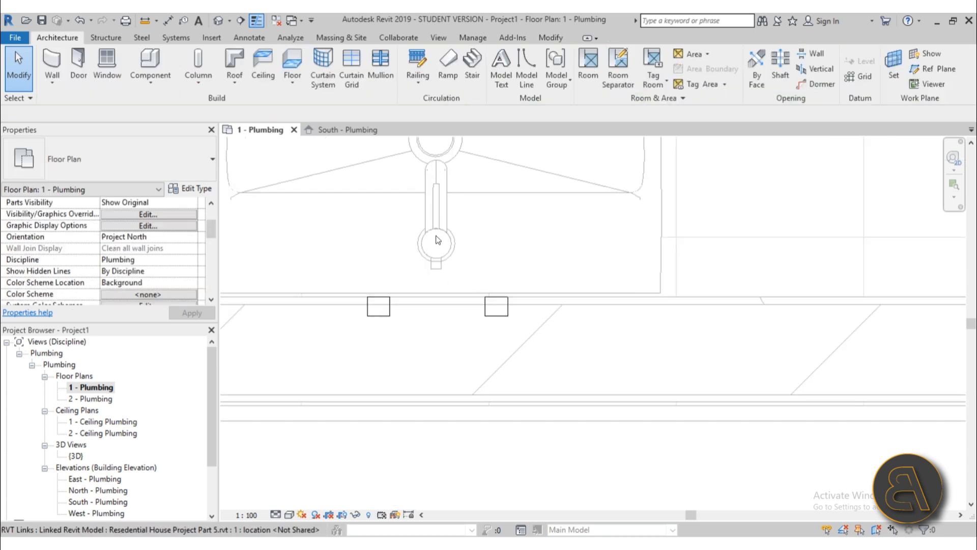
scroll(424, 314, "down", 2)
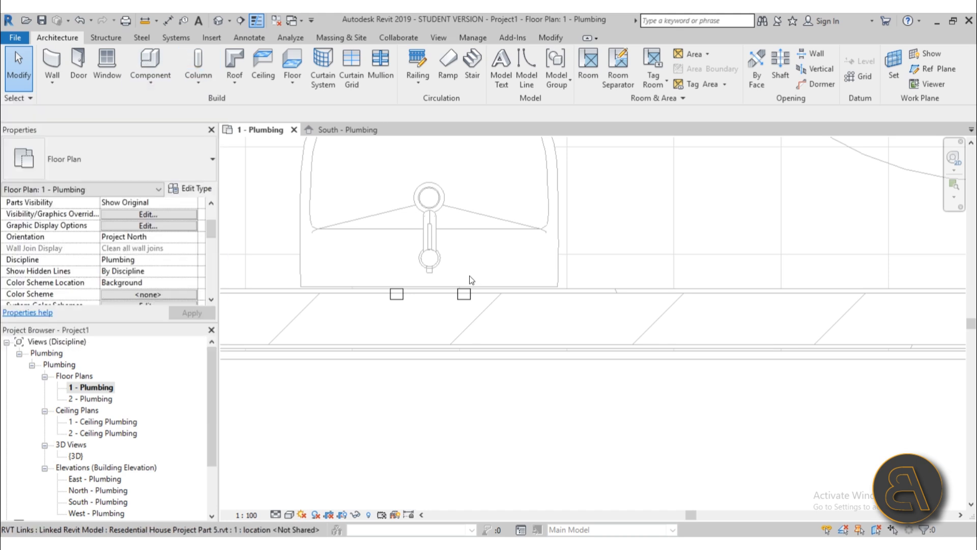
left_click(463, 295)
left_click(397, 296, "ctrl")
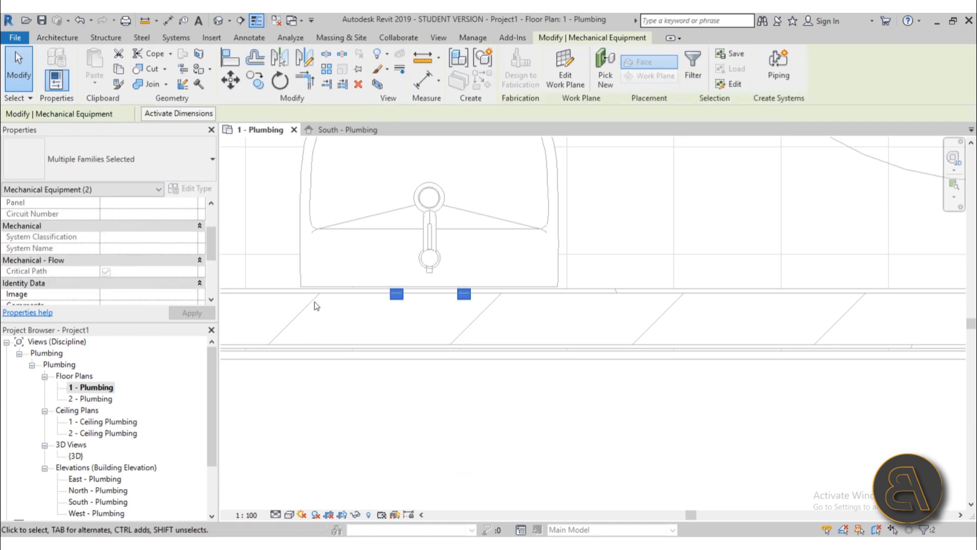
left_click(451, 309)
Step: Set the pipe diameter of the cold water connector behind the sink to 20 mm
left_click(465, 297)
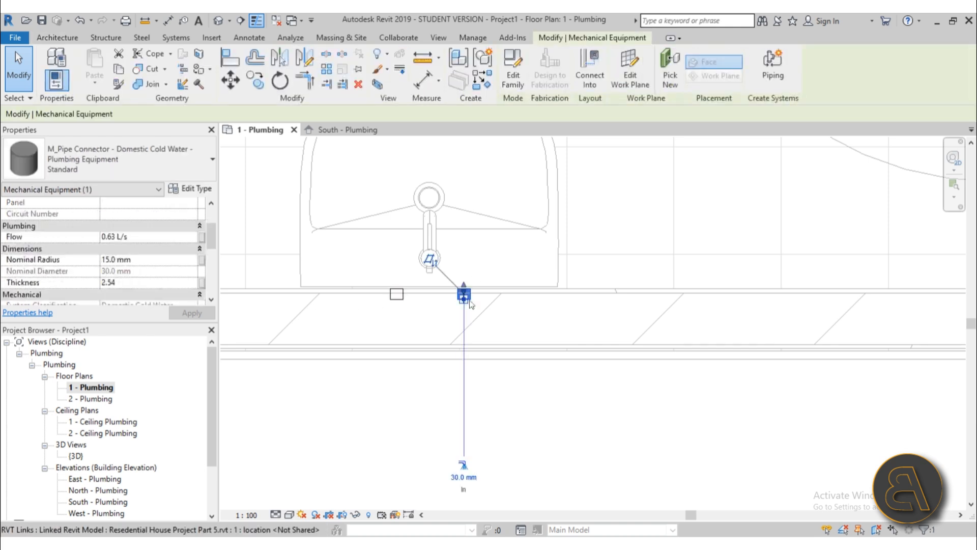
left_click(460, 481)
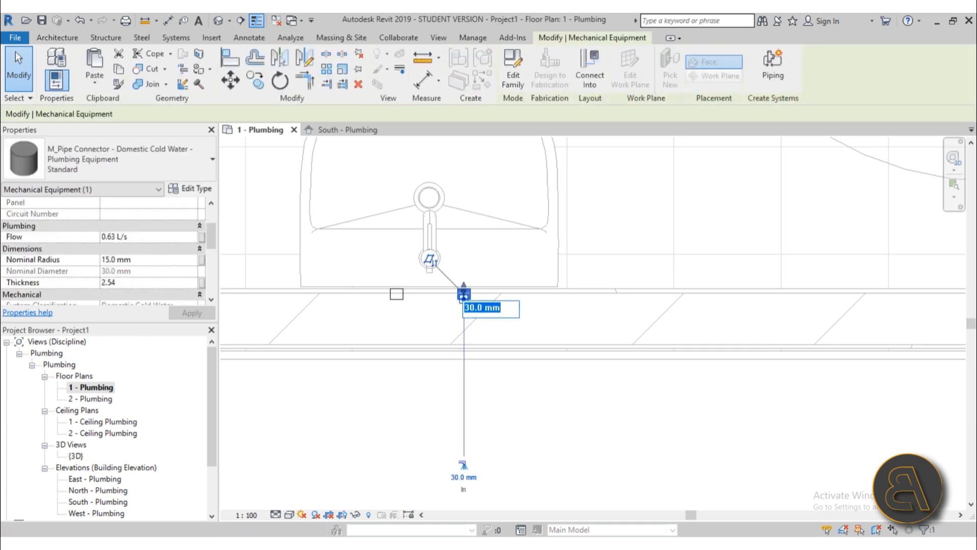
type("20")
key("Return")
left_click(405, 307)
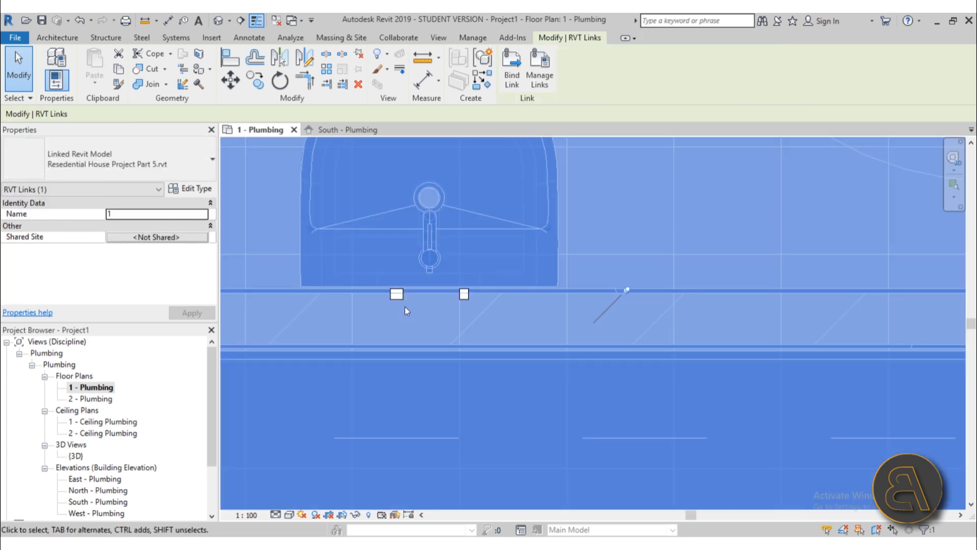
key("Escape")
Step: Set the pipe diameter of the hot water connector behind the sink to 20 mm
left_click(397, 295)
left_click(396, 477)
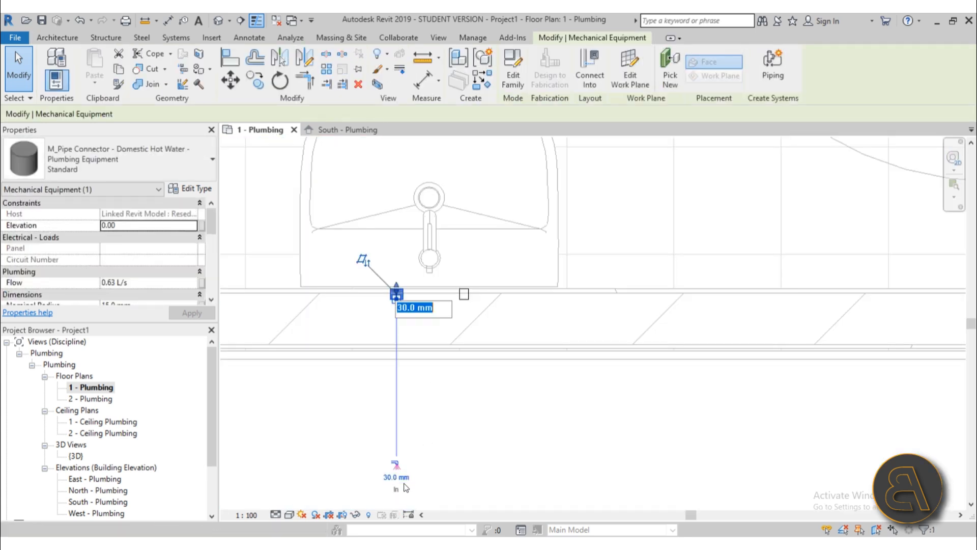
type("20")
key("Return")
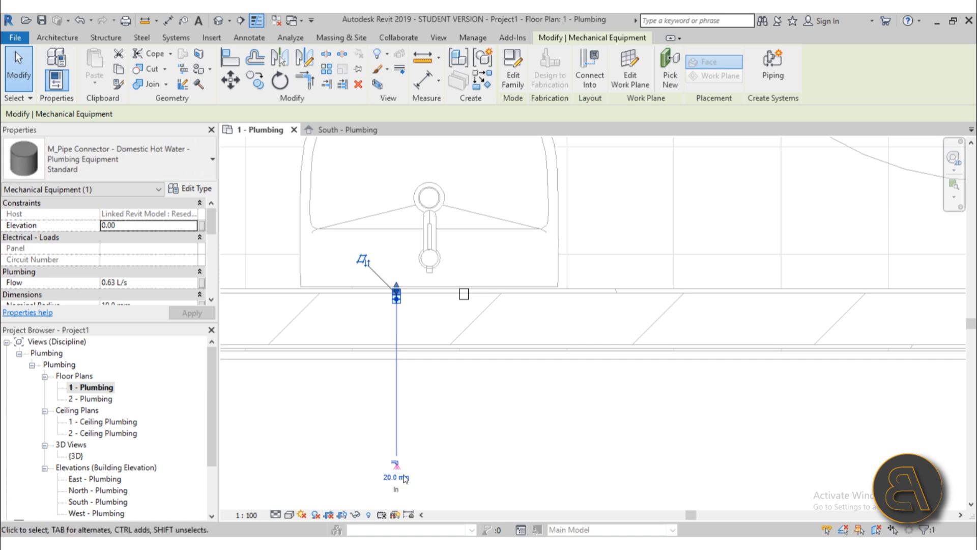
key("Escape")
Step: Place a Standard Sanitary pipe connector on the wall between the sink's hot and cold connectors and flip its work plane into the wall
scroll(421, 284, "up", 3)
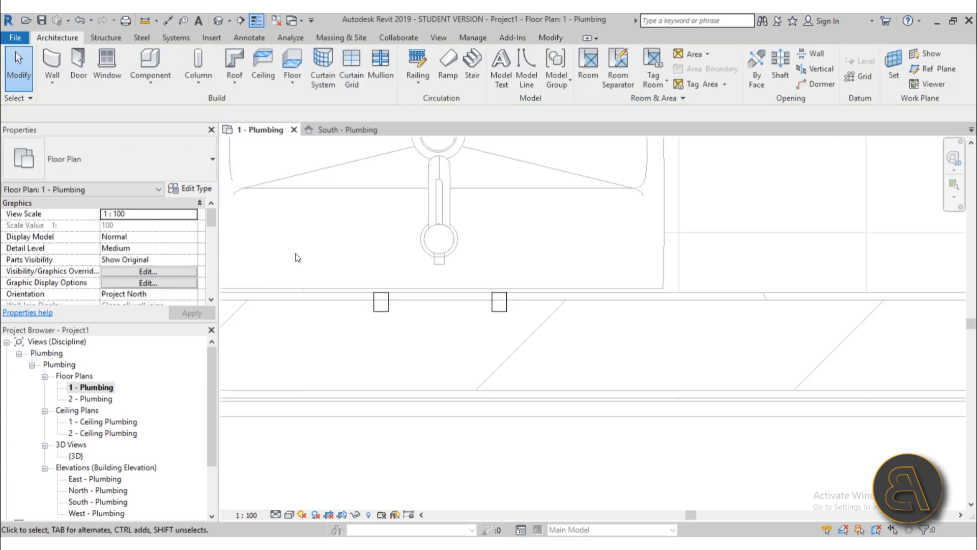
left_click(155, 75)
left_click(109, 172)
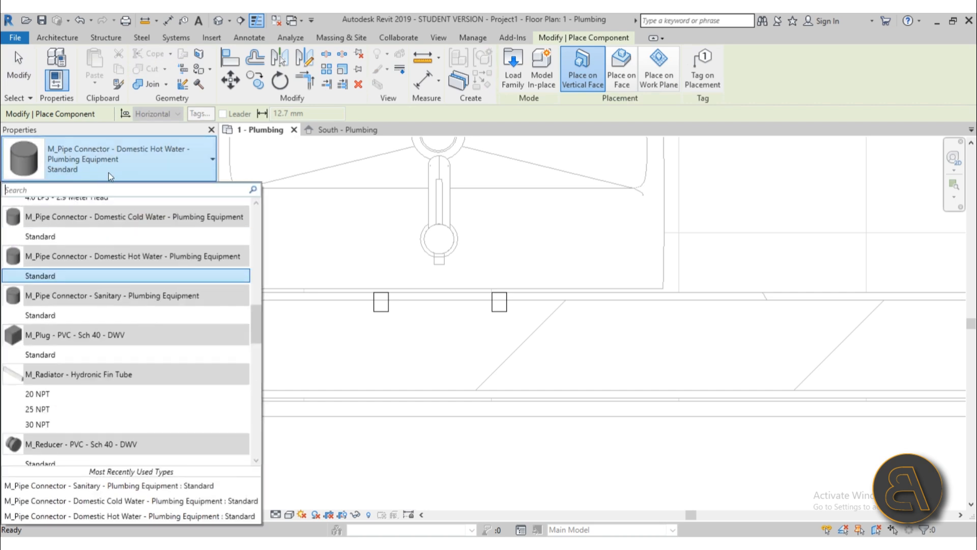
left_click(92, 315)
scroll(444, 298, "up", 2)
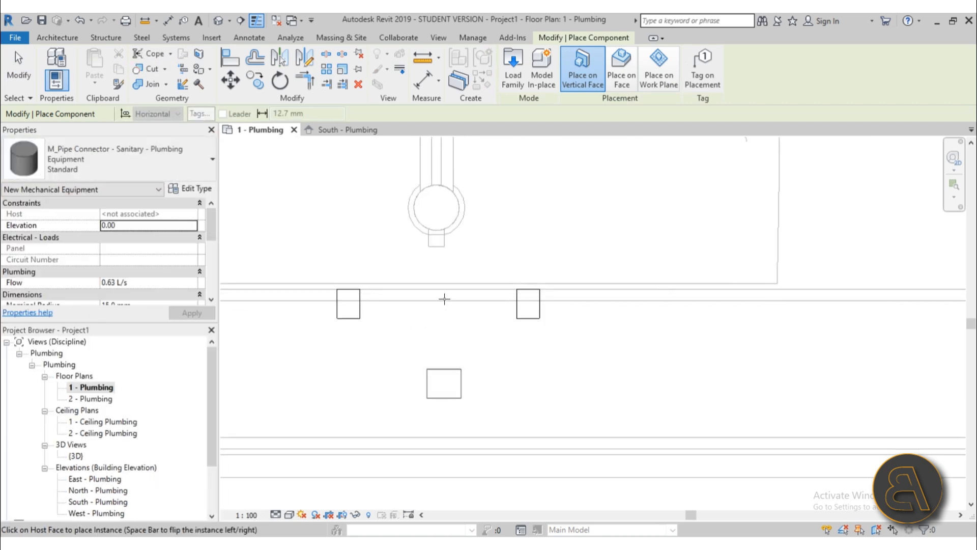
scroll(444, 298, "up", 1)
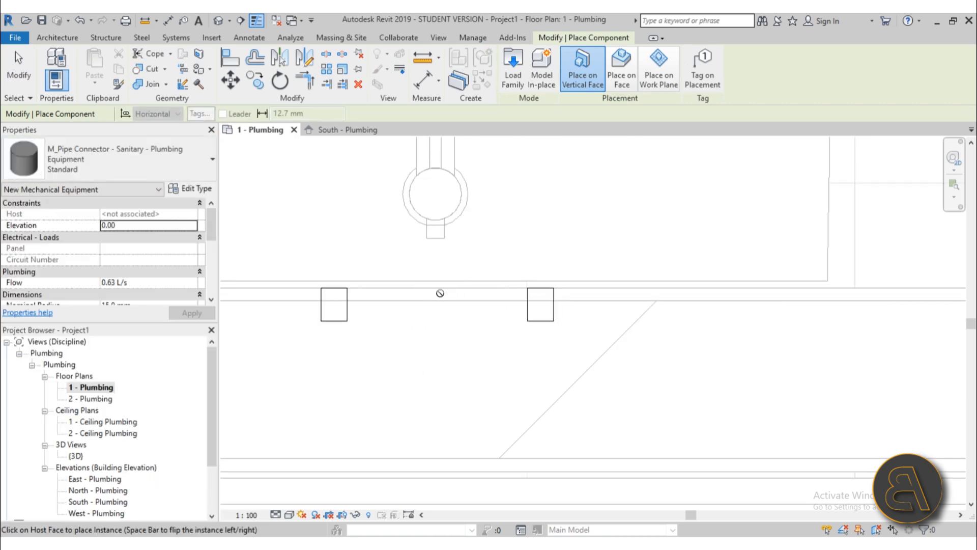
left_click(441, 293)
key("Escape")
key("Escape")
scroll(450, 326, "down", 2)
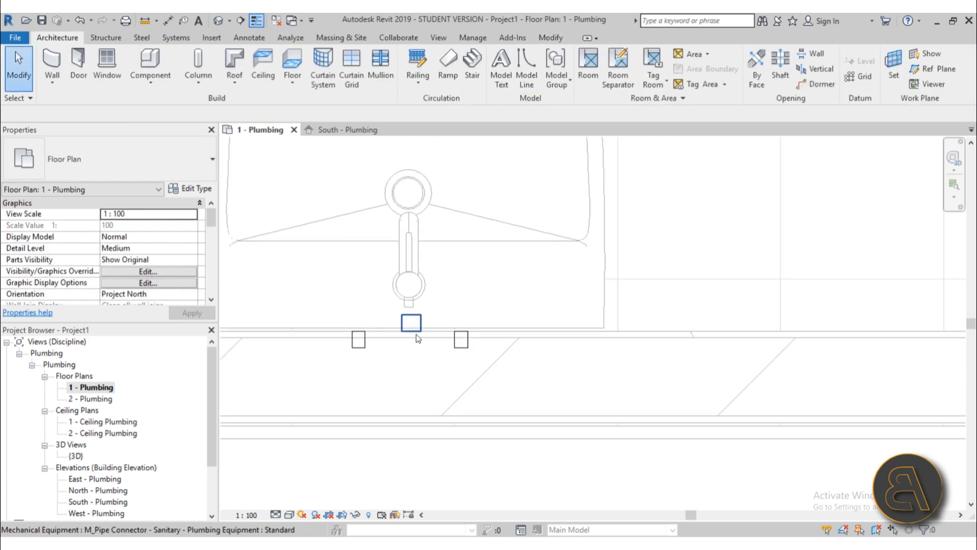
left_click(419, 323)
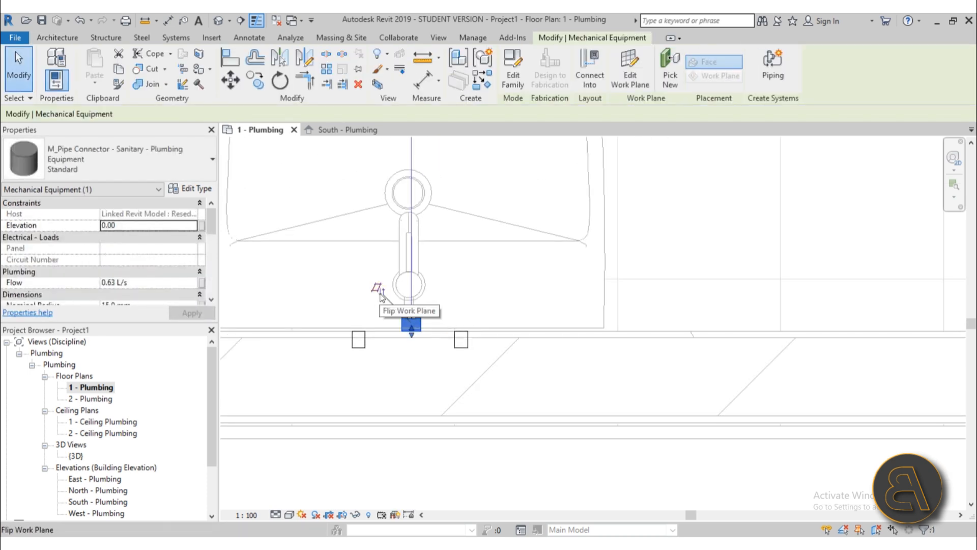
left_click(381, 294)
Step: Set the pipe diameter of the sanitary connector behind the sink to 32 mm
scroll(441, 411, "down", 1)
middle_click_drag(441, 414, 423, 203)
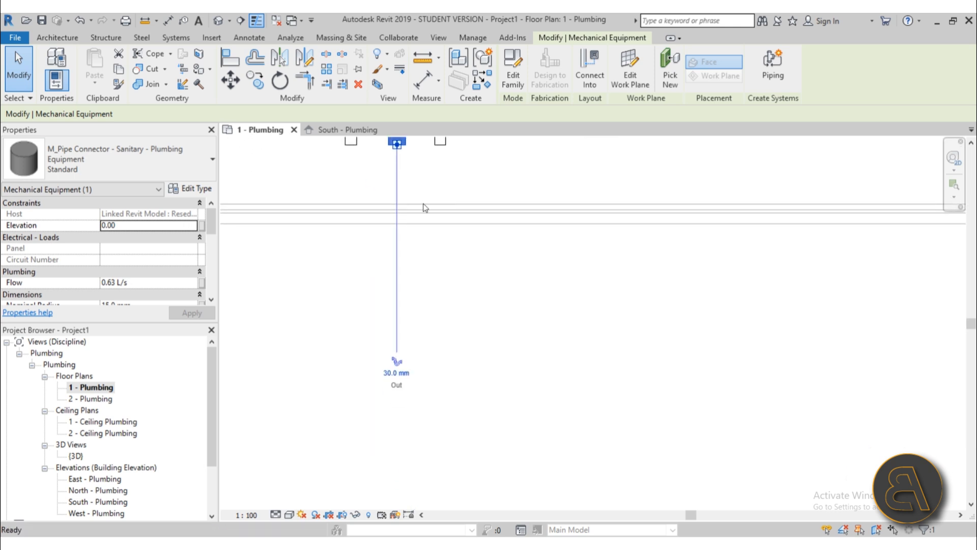
left_click(405, 380)
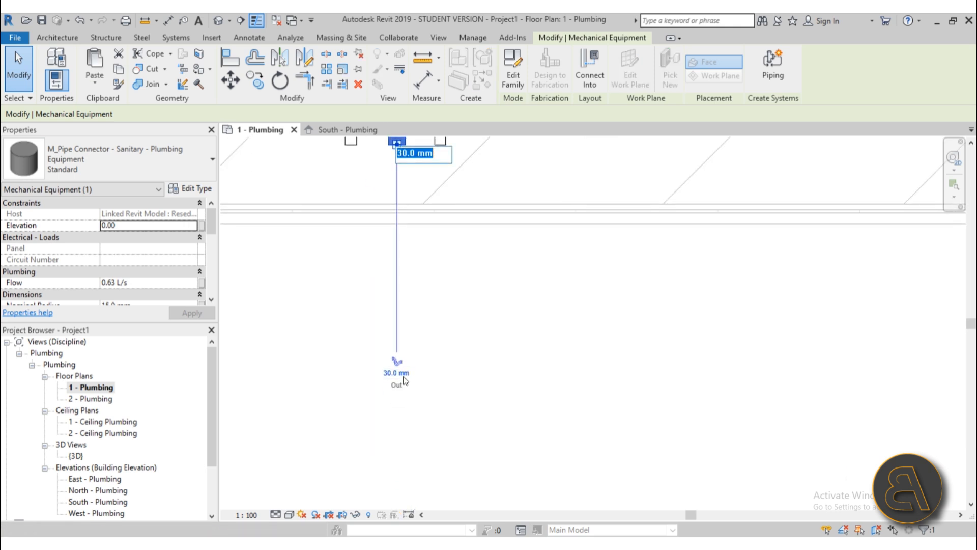
key("Return")
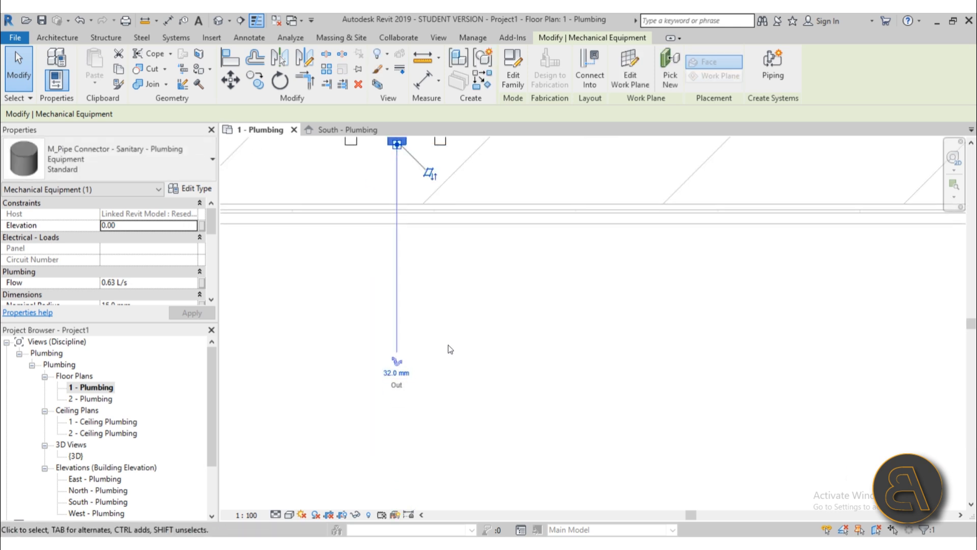
left_click(450, 349)
Step: Examine how the sanitary connector sits relative to the faucet and the two water connectors behind the sink
scroll(450, 329, "down", 3)
scroll(415, 250, "up", 4)
scroll(400, 199, "down", 2)
middle_click_drag(413, 225, 412, 303)
scroll(411, 303, "up", 2)
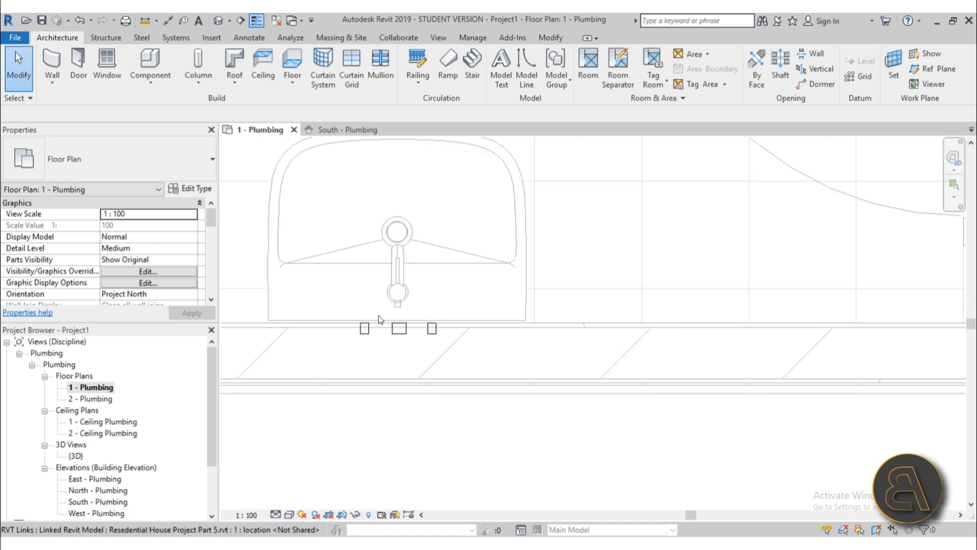
middle_click_drag(379, 319, 368, 342)
scroll(368, 339, "up", 2)
scroll(349, 332, "down", 2)
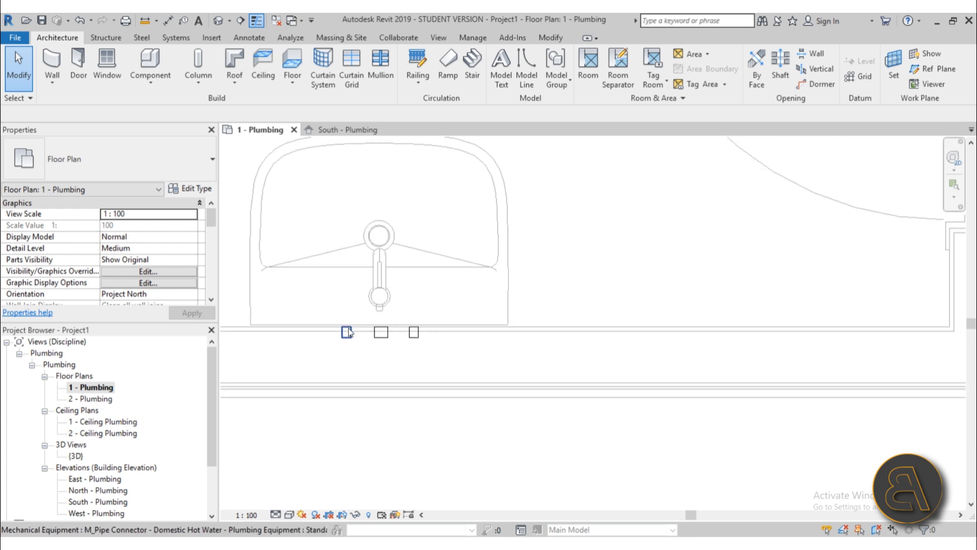
scroll(380, 341, "up", 2)
left_click(384, 332)
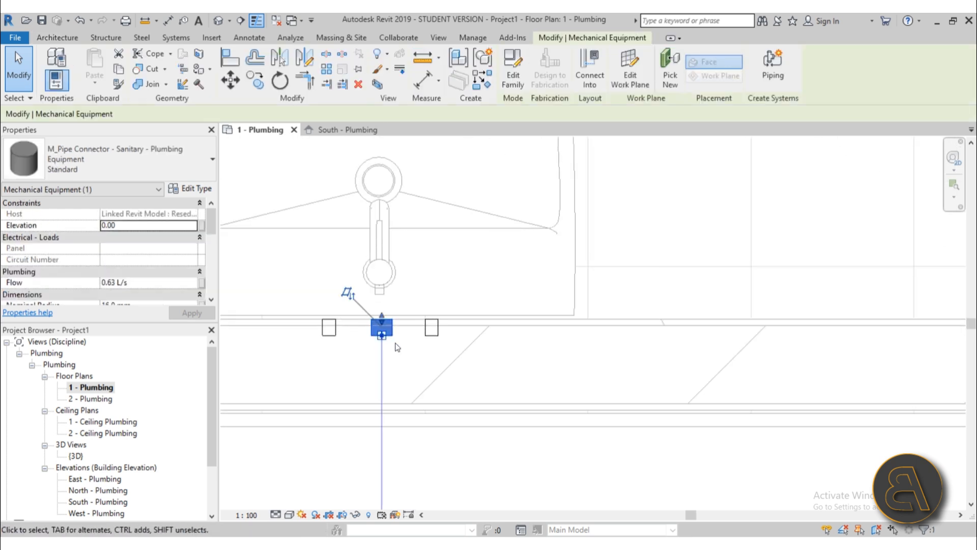
scroll(398, 348, "down", 4)
middle_click_drag(397, 349, 367, 308)
scroll(368, 309, "up", 4)
key("Escape")
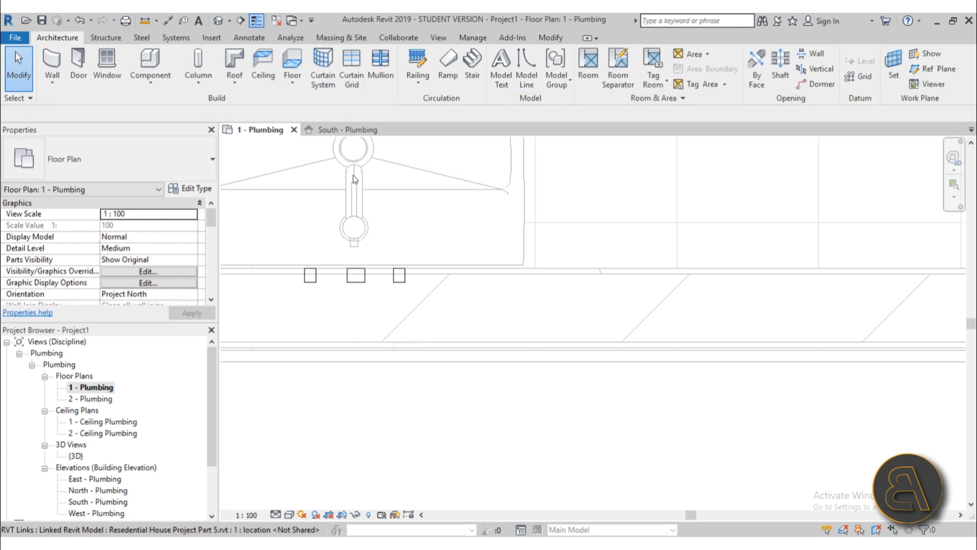
Step: Align the center of the sink's sanitary connector with the faucet's centerline and lock the alignment
middle_click_drag(355, 179, 356, 238)
scroll(360, 266, "down", 2)
key("a")
key("l")
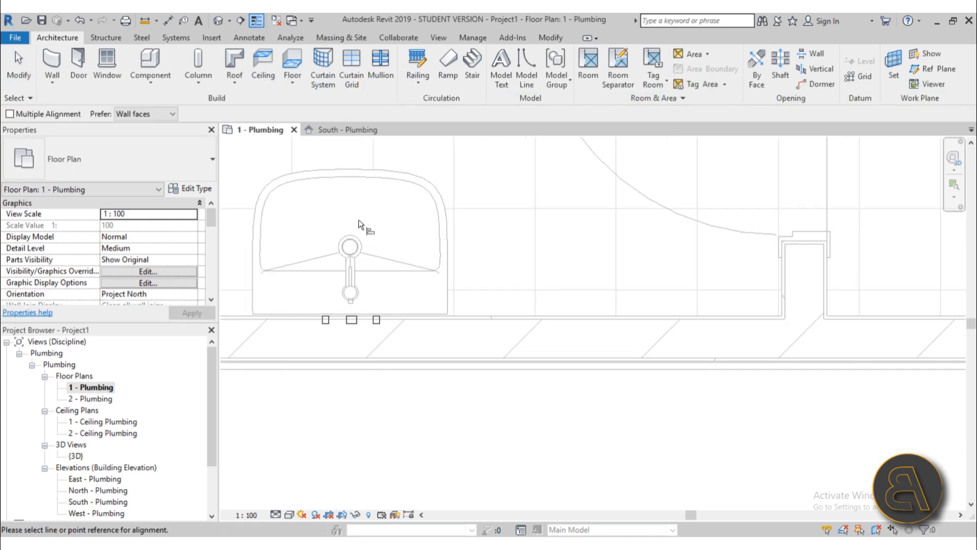
scroll(349, 275, "up", 4)
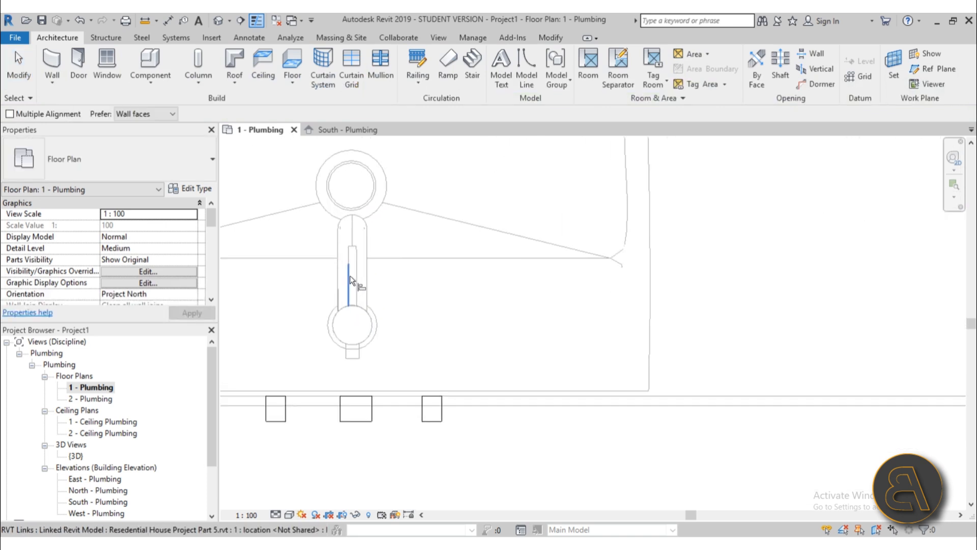
left_click(352, 237)
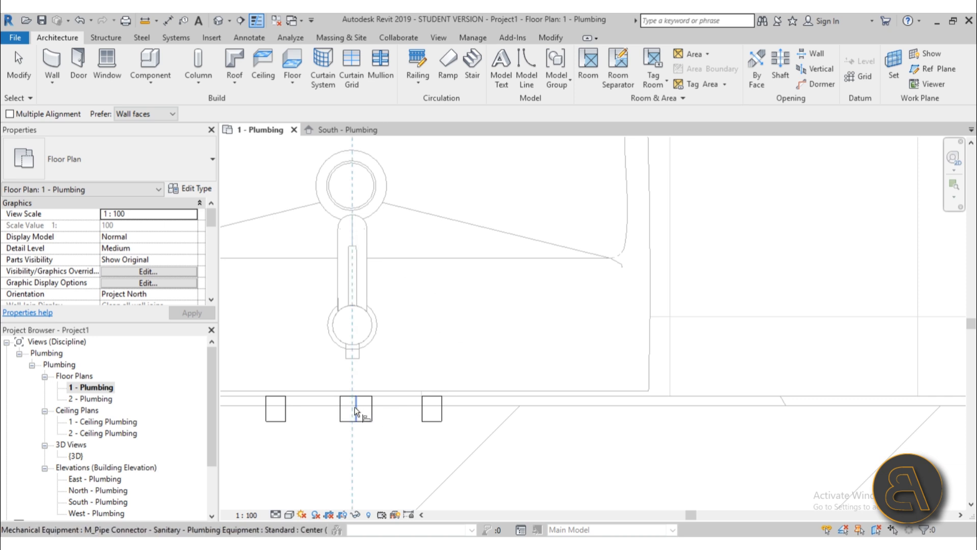
scroll(363, 355, "down", 3)
scroll(371, 312, "down", 3)
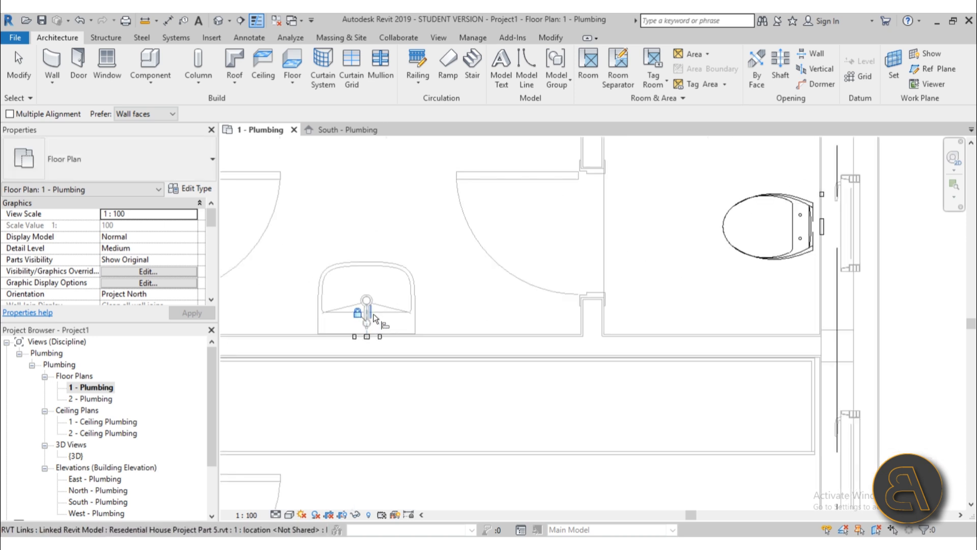
key("Escape")
key("Escape")
Step: Check the sanitary, cold water and hot water connectors behind the sink, including the water connectors' pipe diameters and flow directions
scroll(369, 354, "up", 4)
left_click(373, 313)
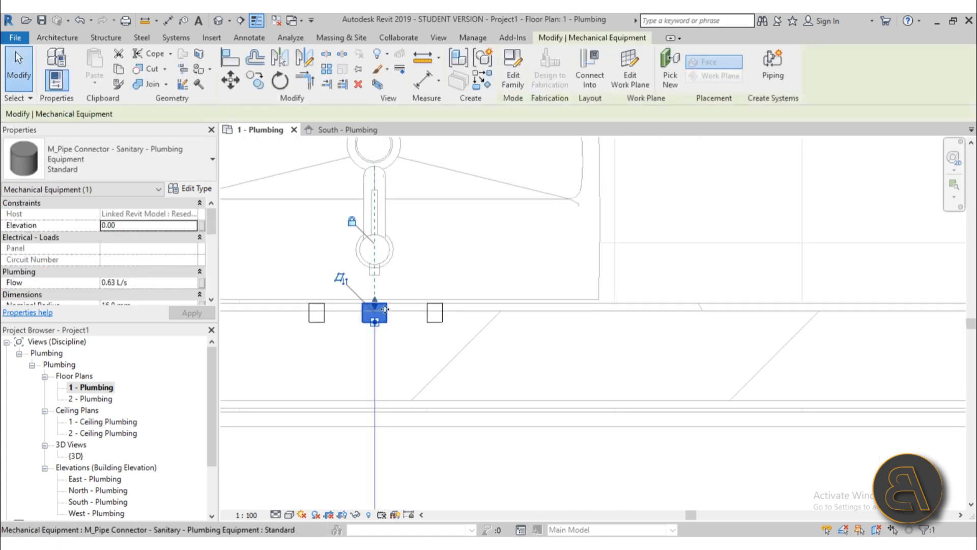
middle_click_drag(373, 313, 393, 270)
left_click(409, 263)
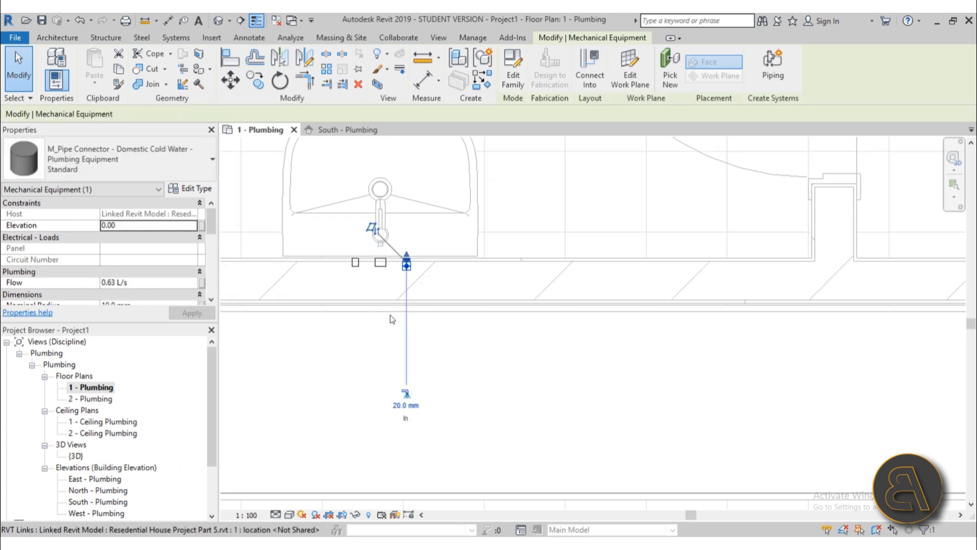
left_click(354, 263)
scroll(418, 389, "down", 4)
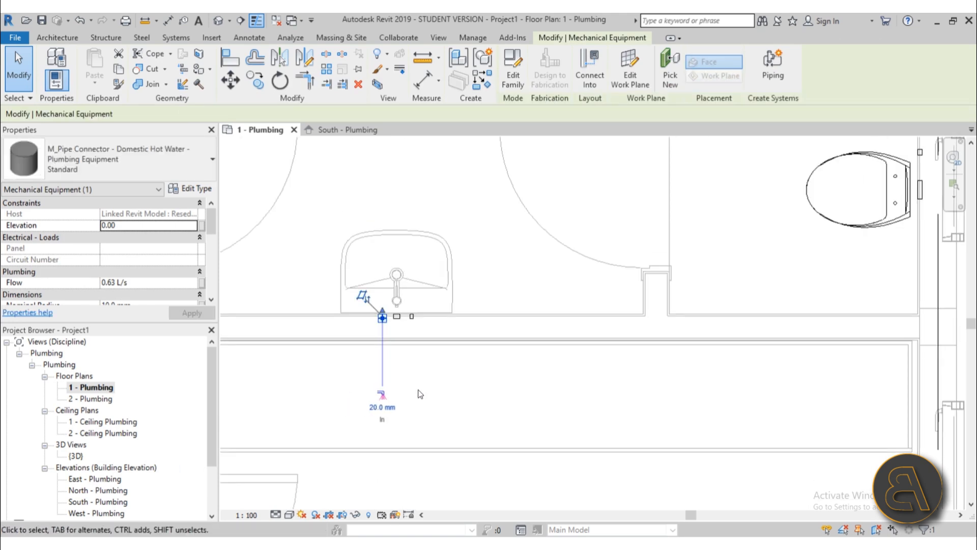
middle_click_drag(417, 390, 381, 322)
left_click(469, 324)
scroll(470, 324, "down", 1)
scroll(448, 317, "down", 3)
scroll(412, 295, "up", 8)
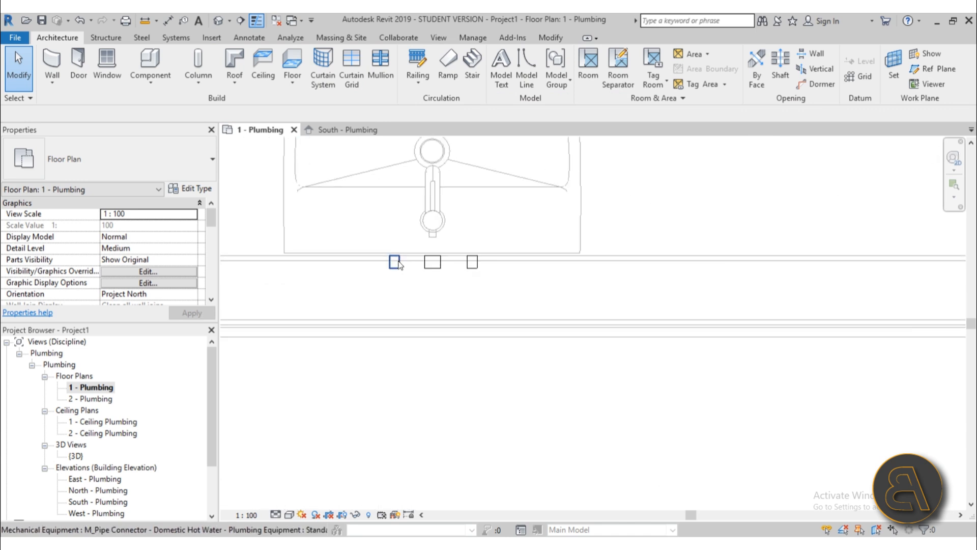
scroll(506, 311, "down", 6)
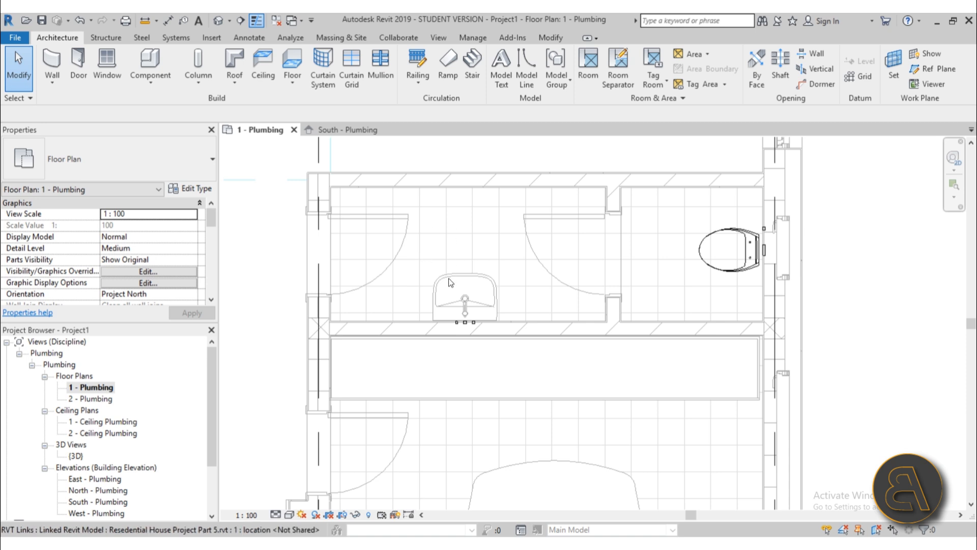
scroll(411, 295, "down", 2)
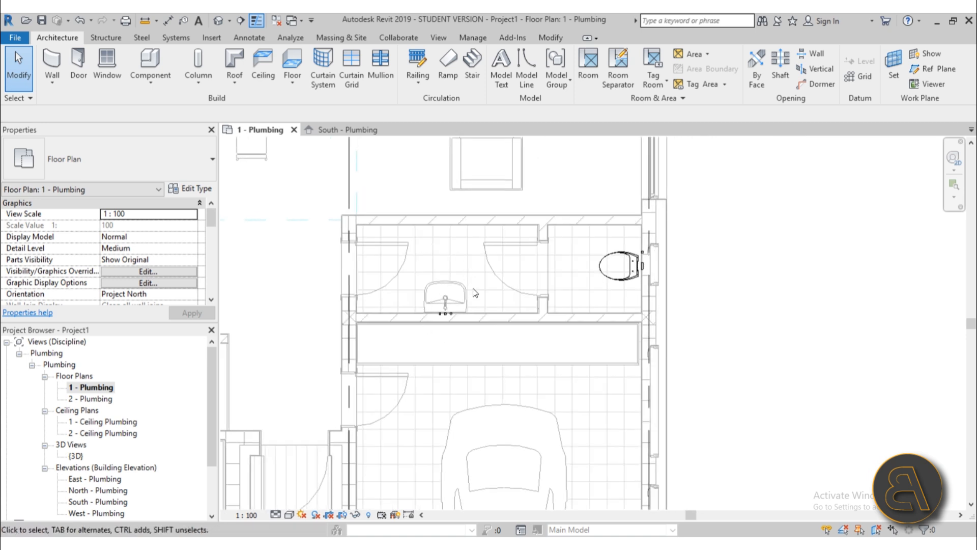
Step: Set the elevation of the hot and cold water connectors behind the sink to 80
scroll(475, 300, "up", 4)
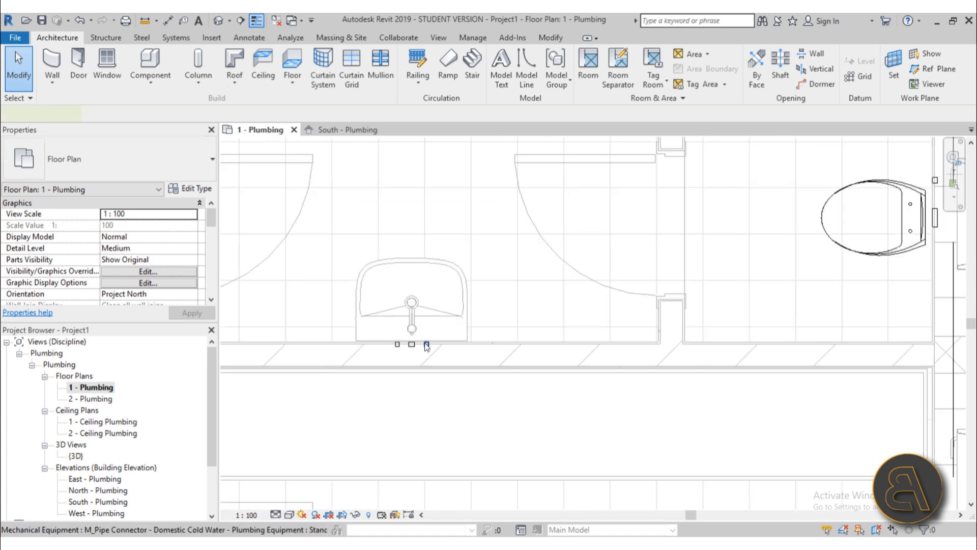
left_click(427, 344)
scroll(478, 246, "down", 2)
middle_click_drag(479, 246, 456, 281)
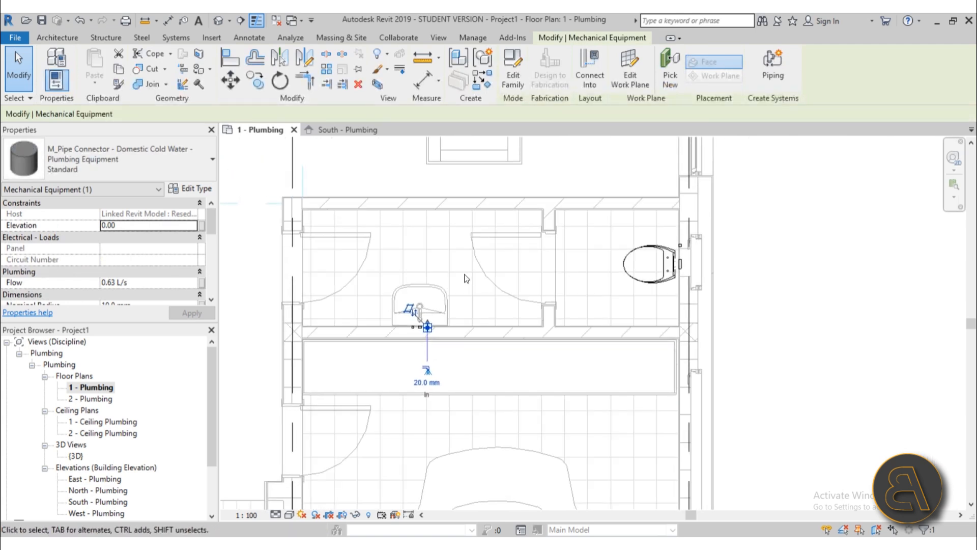
scroll(473, 276, "down", 3)
scroll(447, 265, "up", 4)
left_click(542, 408)
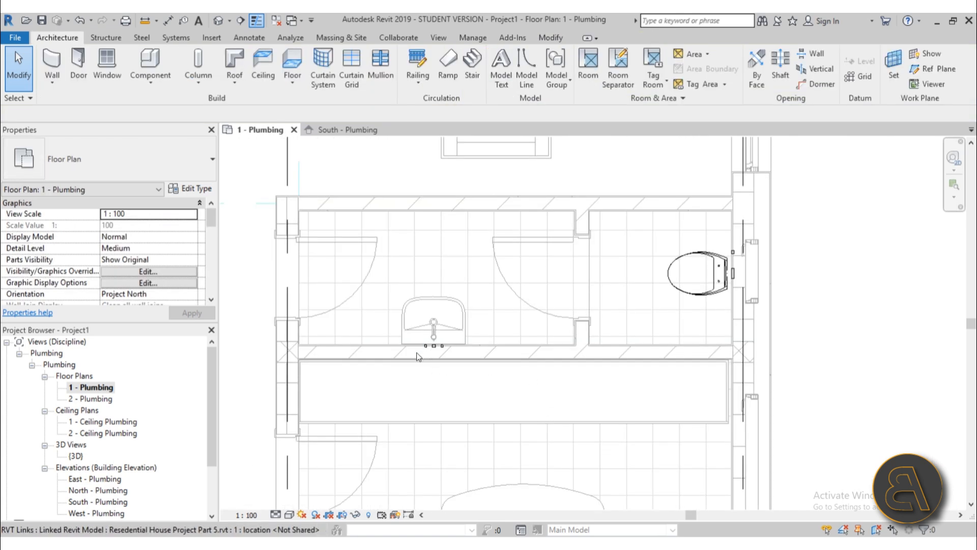
scroll(422, 352, "up", 5)
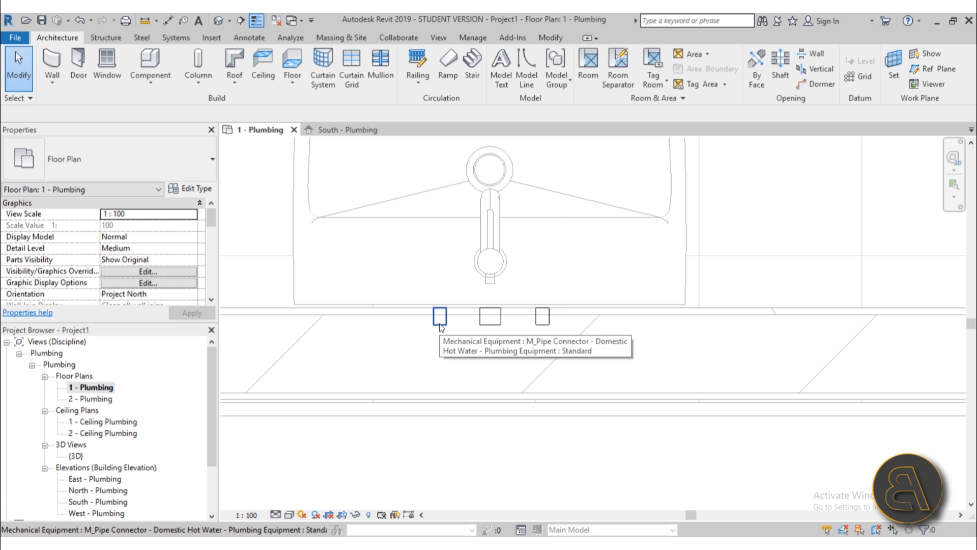
left_click(440, 324)
left_click(538, 326, "ctrl")
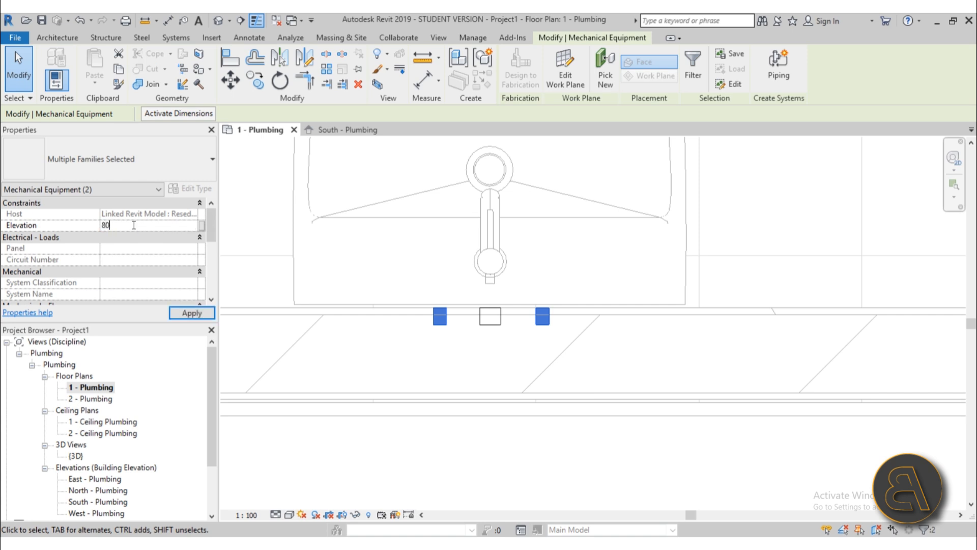
key("Return")
left_click(549, 371)
Step: Set the elevation of the sanitary connector behind the sink to 40
left_click(491, 318)
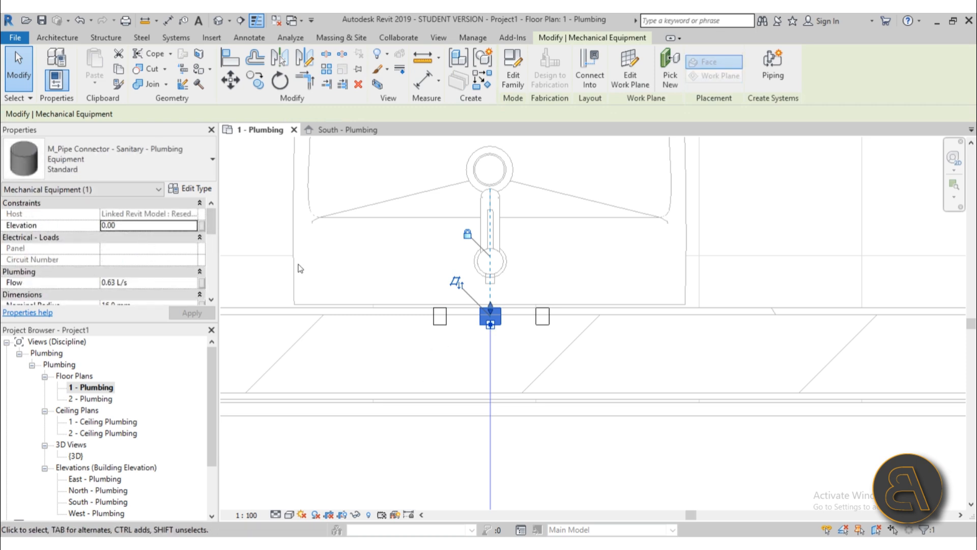
left_click(151, 228)
scroll(356, 298, "down", 4)
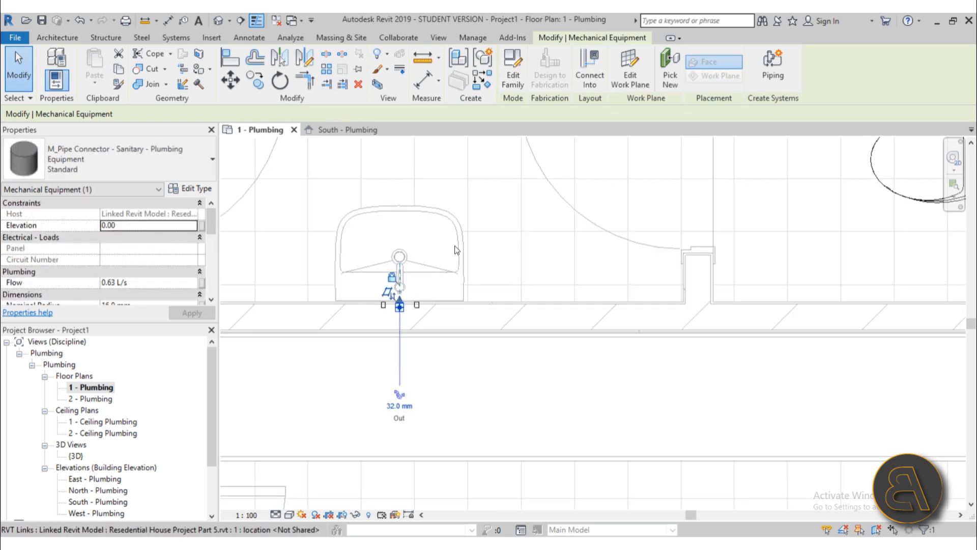
scroll(441, 344, "up", 2)
scroll(457, 376, "up", 2)
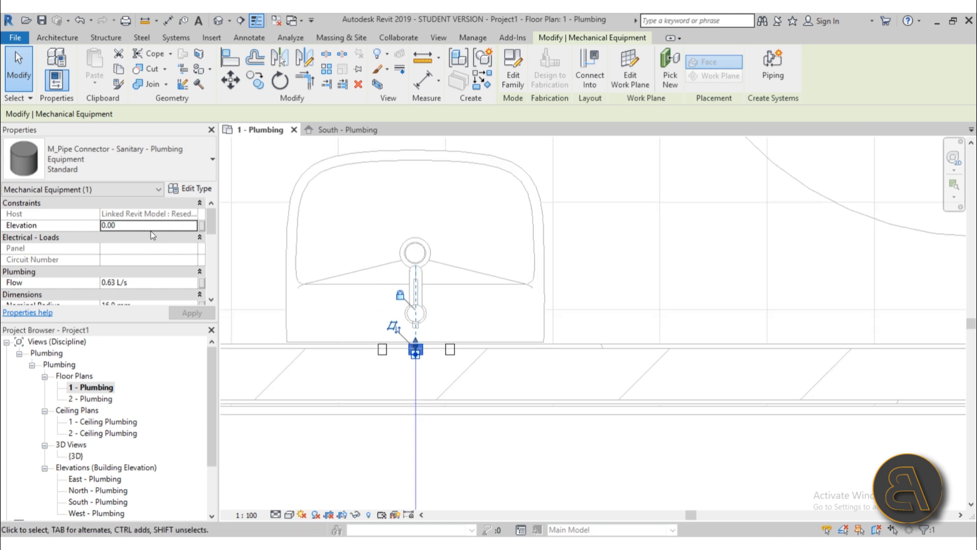
left_click(150, 225)
type("40")
key("Return")
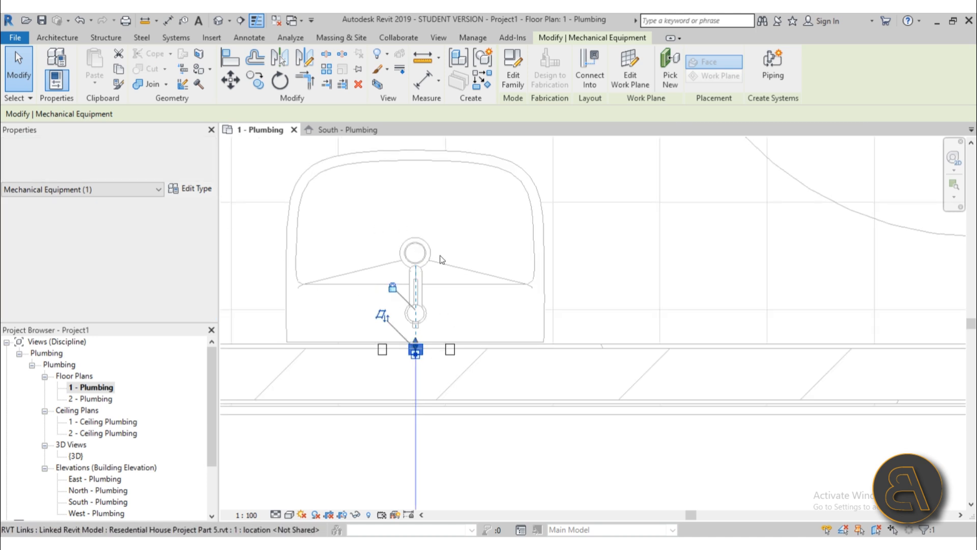
left_click(443, 257)
key("Escape")
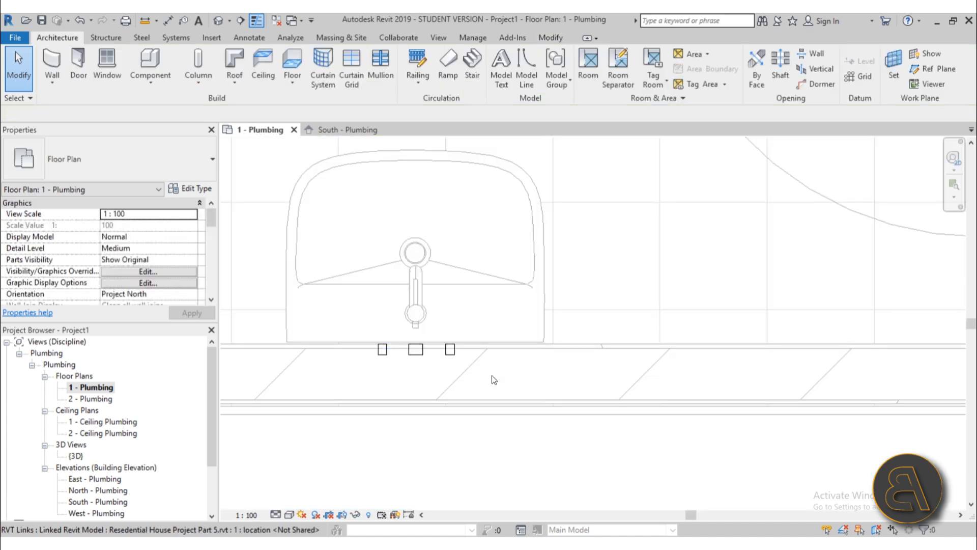
Step: Examine the garage floor around the car and its surrounding walls on the floor plan
scroll(485, 371, "down", 4)
scroll(561, 289, "down", 3)
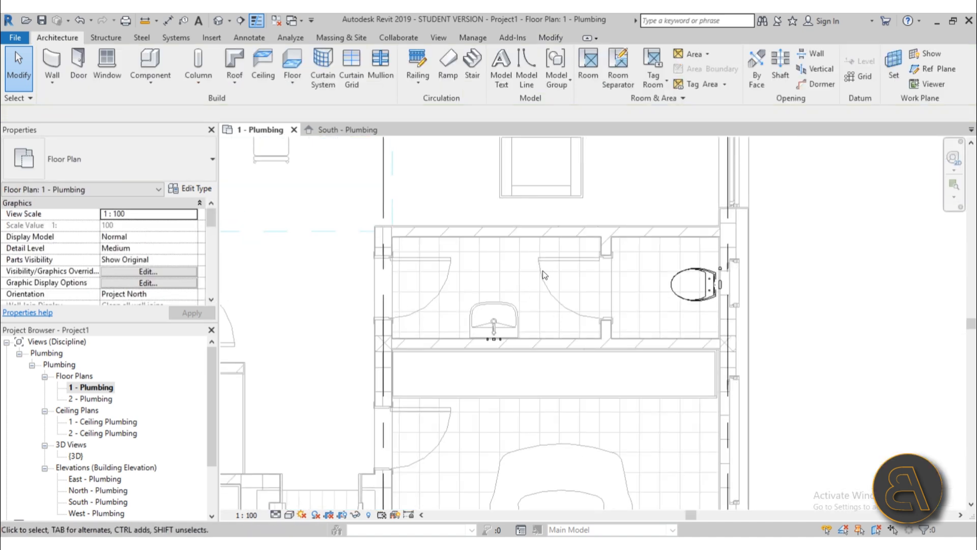
scroll(542, 270, "down", 3)
middle_click_drag(563, 311, 550, 217)
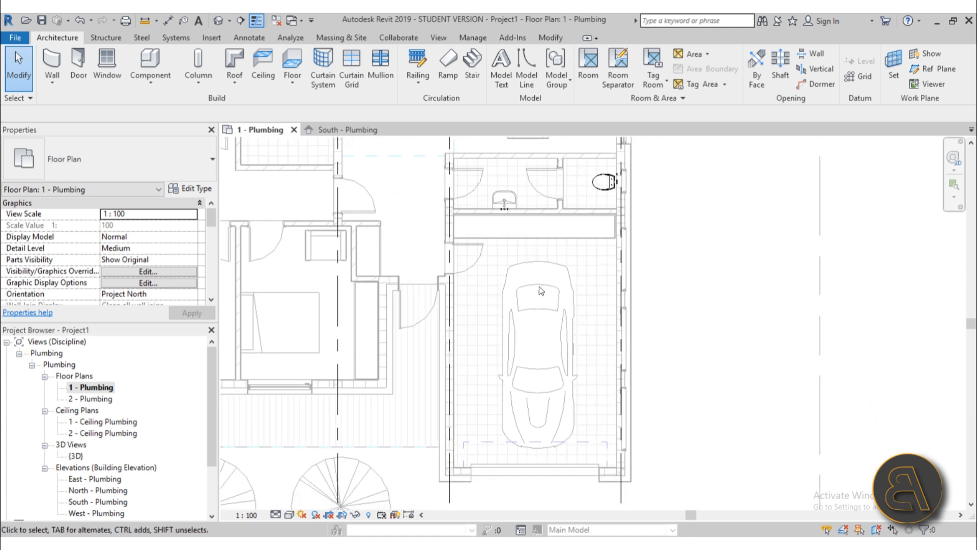
middle_click_drag(522, 361, 542, 341)
scroll(556, 339, "up", 2)
scroll(555, 346, "down", 1)
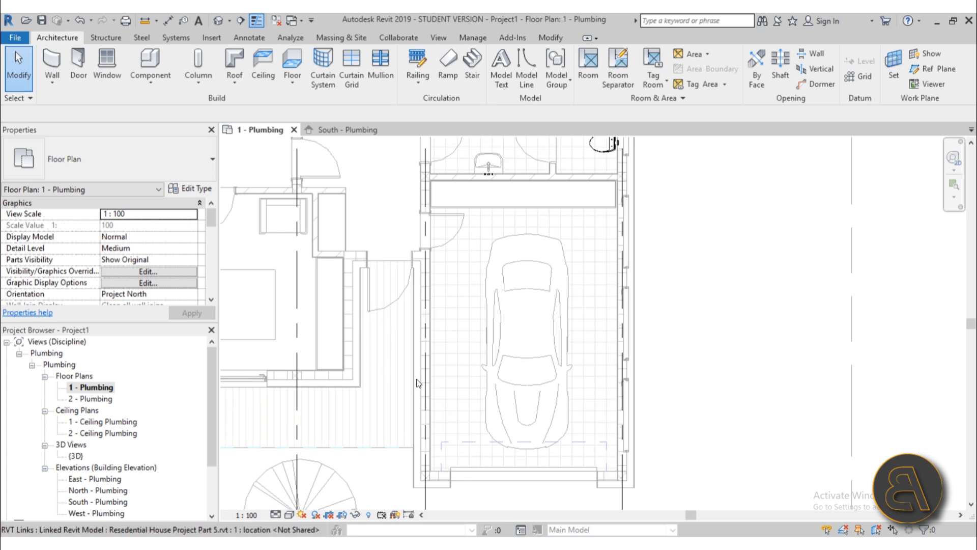
scroll(468, 372, "up", 8)
scroll(467, 372, "down", 6)
middle_click_drag(524, 370, 465, 396)
scroll(447, 370, "up", 4)
scroll(443, 371, "down", 5)
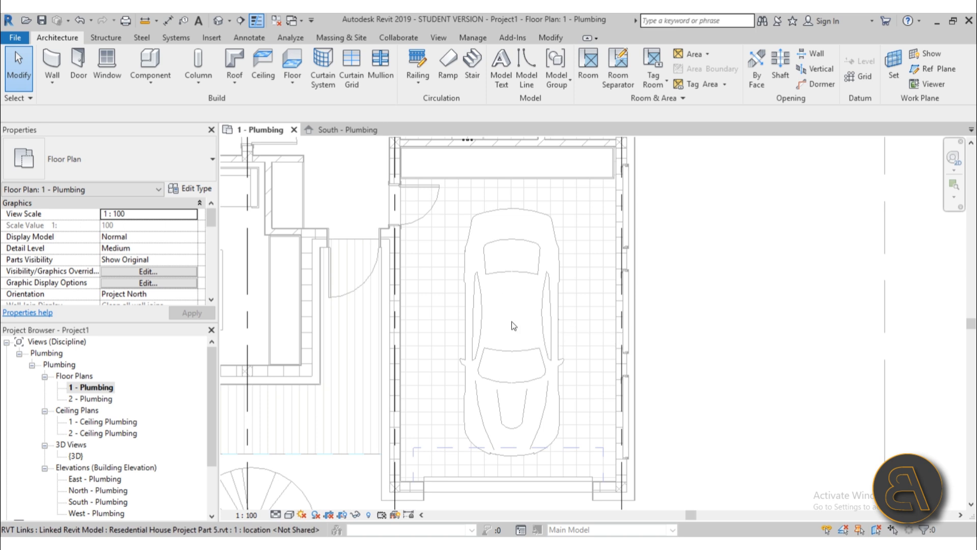
mouse_move(511, 321)
middle_mouse_down()
mouse_move(506, 292)
mouse_move(506, 322)
middle_mouse_up()
scroll(505, 321, "down", 1)
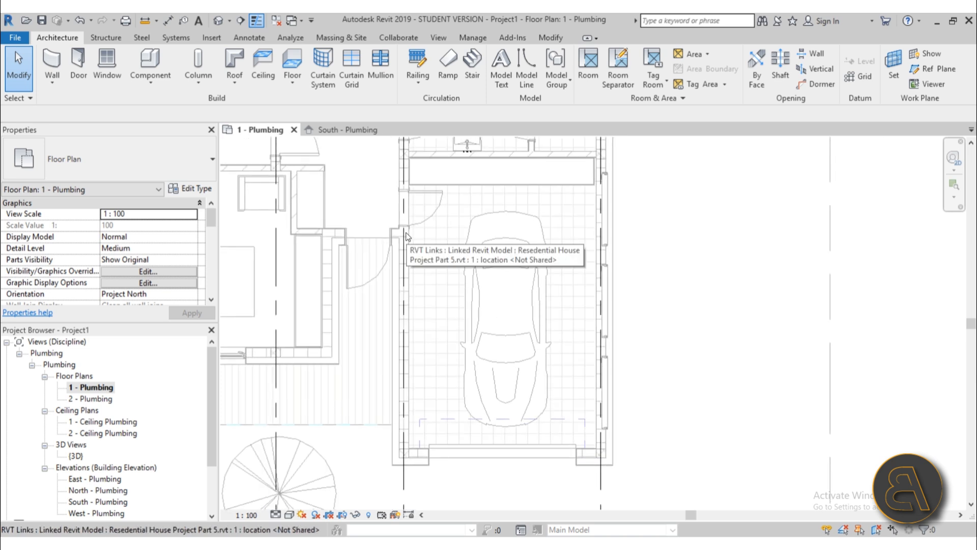
Step: Start placing a component, dismiss the save reminder, and choose M_Floor Drain - Round, 150 mm Strainer - 80 mm Drain
left_click(184, 75)
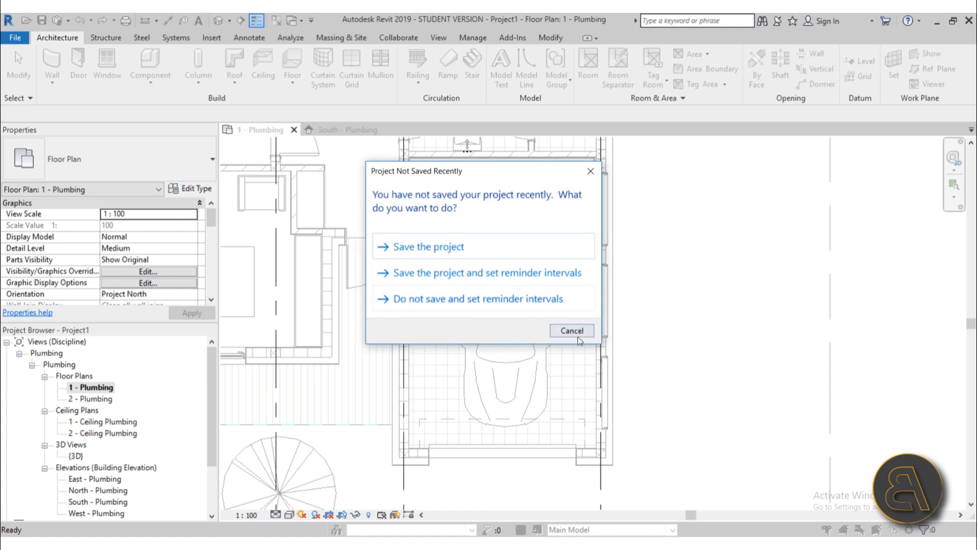
left_click(573, 334)
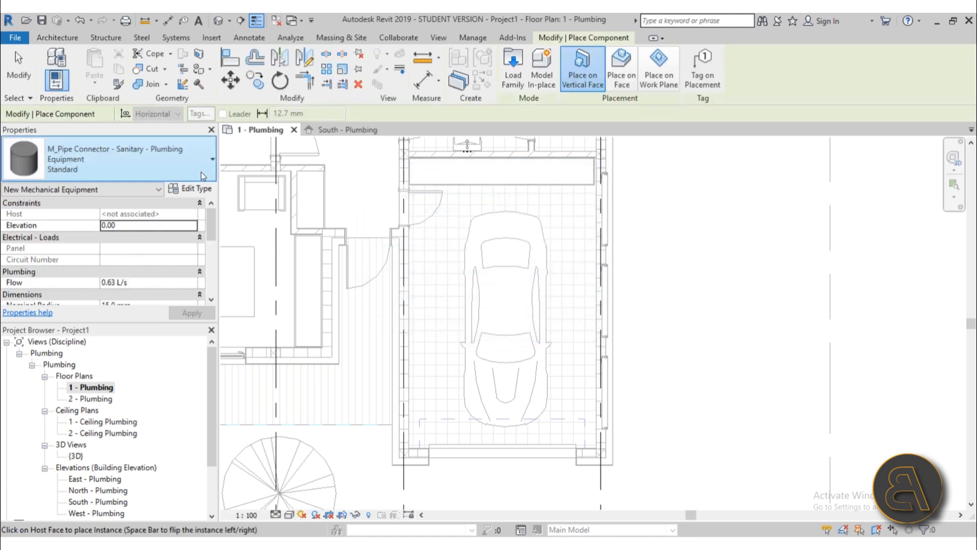
left_click(94, 173)
scroll(96, 245, "up", 10)
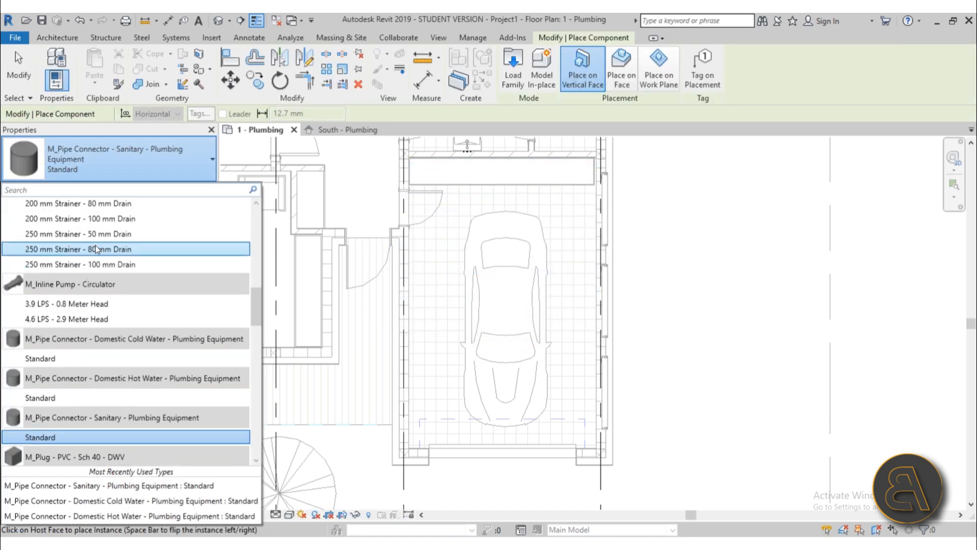
scroll(96, 242, "down", 2)
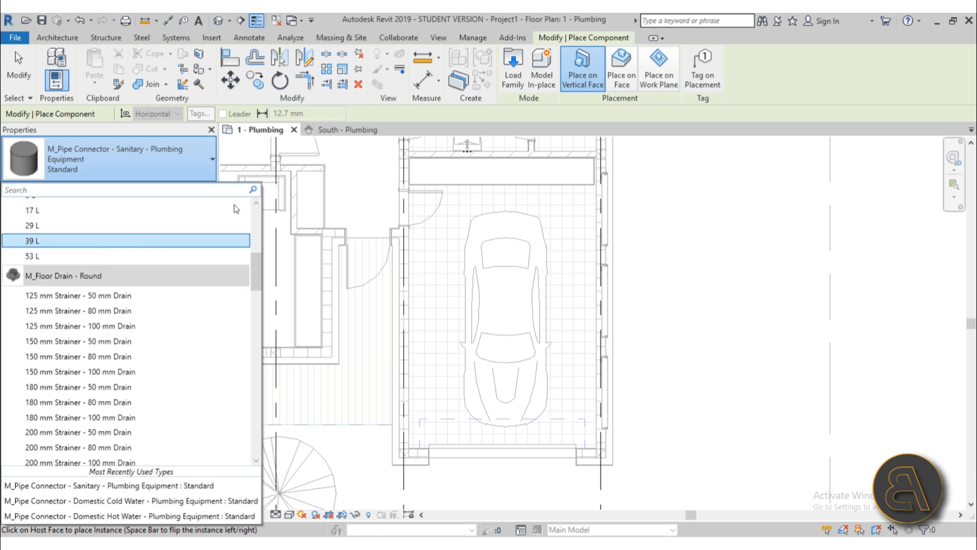
mouse_move(78, 279)
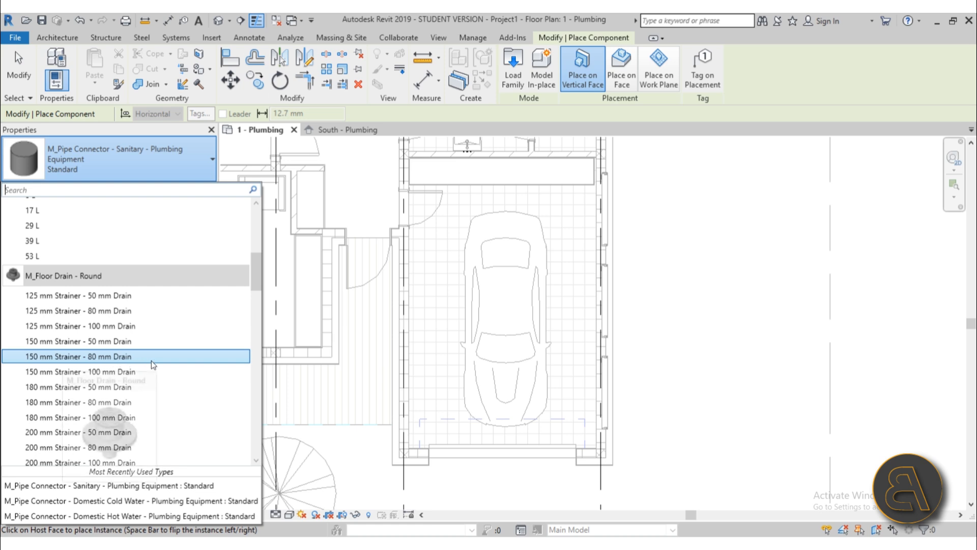
left_click(118, 362)
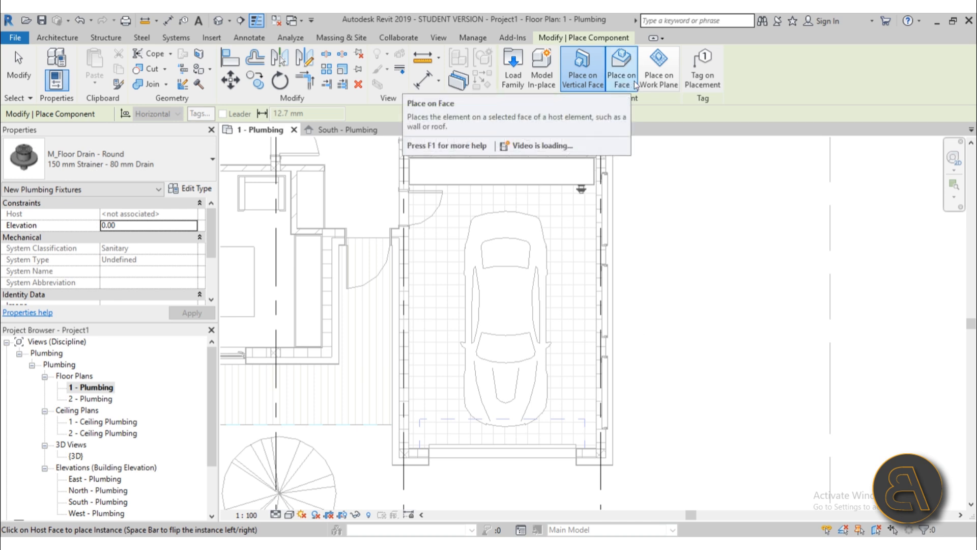
Step: Place the floor drain on the Level 1 work plane near the middle of the car in the garage
left_click(664, 85)
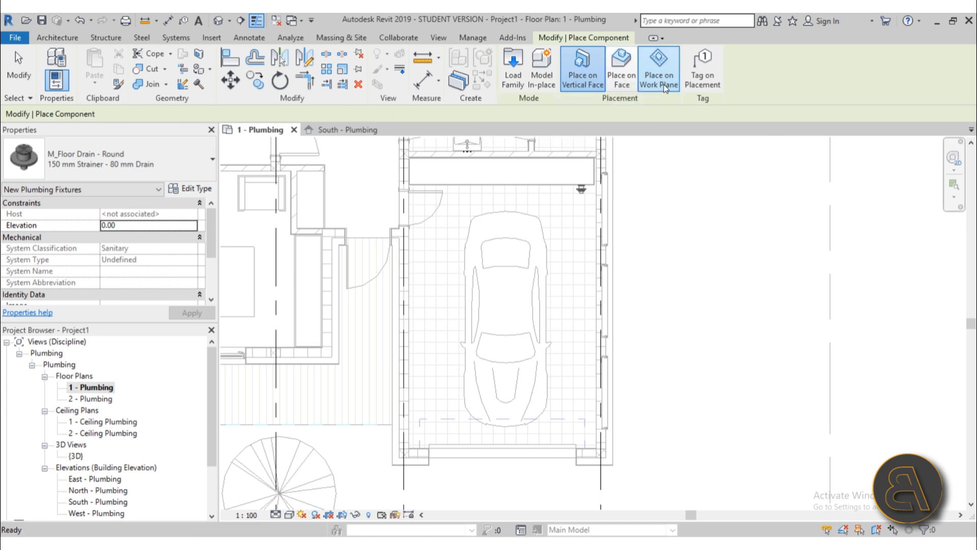
scroll(499, 321, "up", 4)
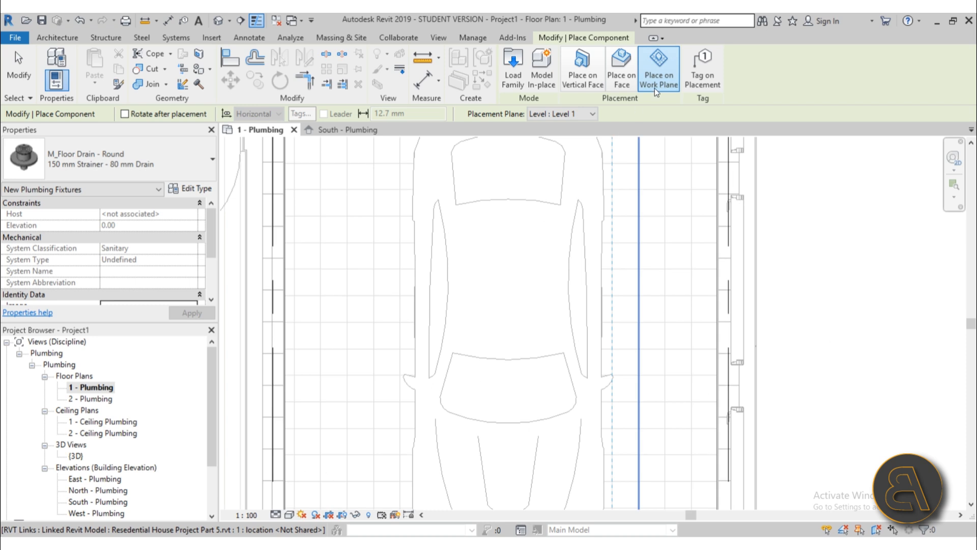
scroll(486, 339, "down", 4)
scroll(489, 329, "up", 3)
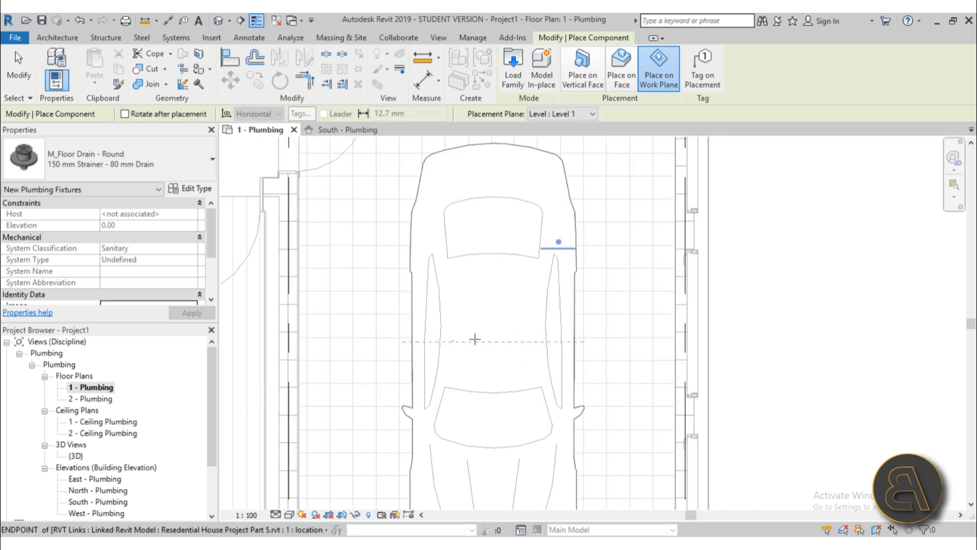
left_click(489, 338)
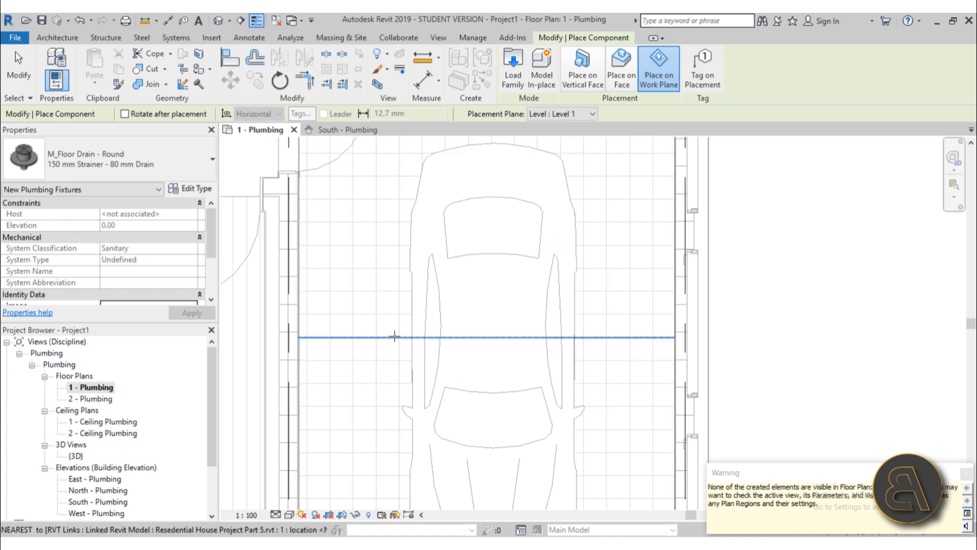
key("Escape")
key("Escape")
Step: Locate the floor drain in the South - Plumbing elevation and inspect its outlet and its position in the floor
scroll(356, 338, "down", 3)
scroll(83, 450, "down", 3)
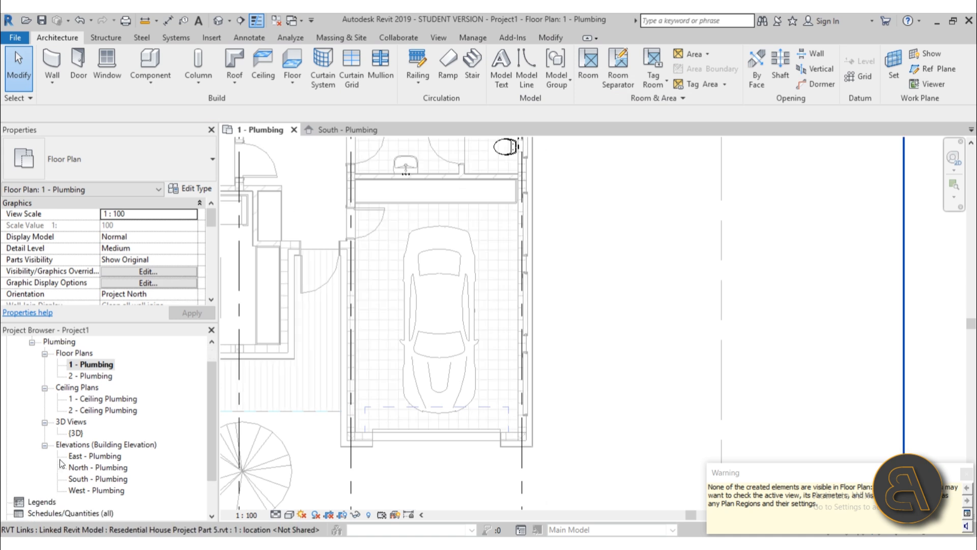
double_click(84, 437)
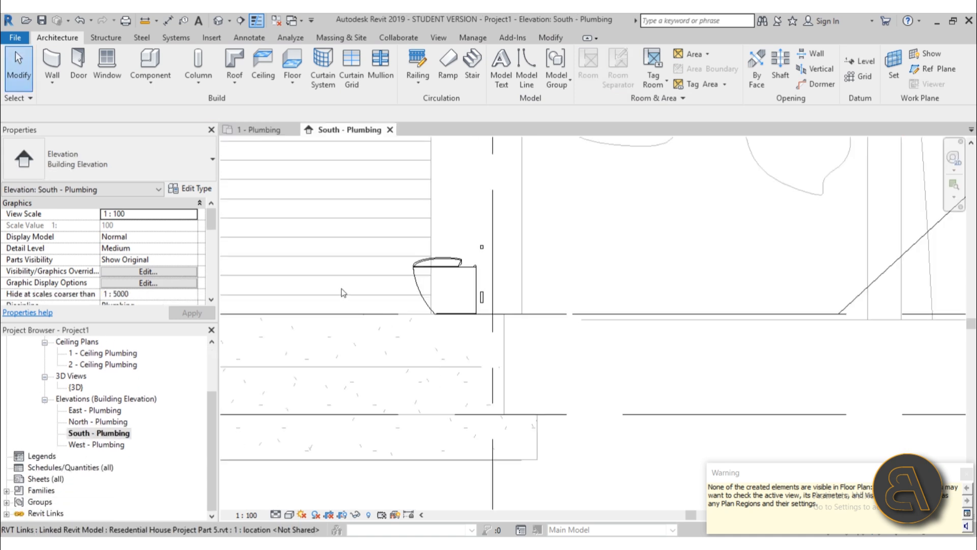
scroll(380, 290, "down", 5)
scroll(460, 319, "up", 8)
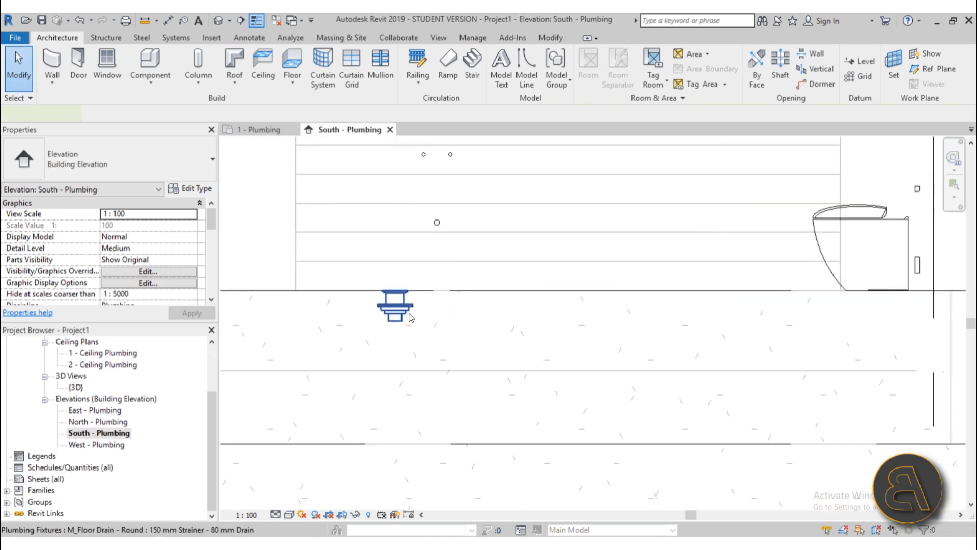
left_click(439, 315)
scroll(439, 315, "up", 2)
scroll(404, 291, "down", 3)
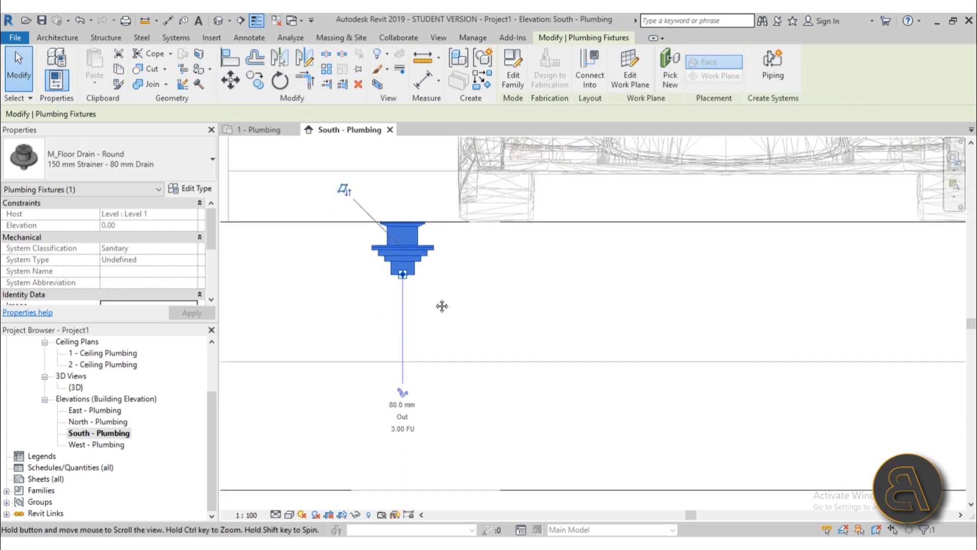
scroll(403, 395, "up", 4)
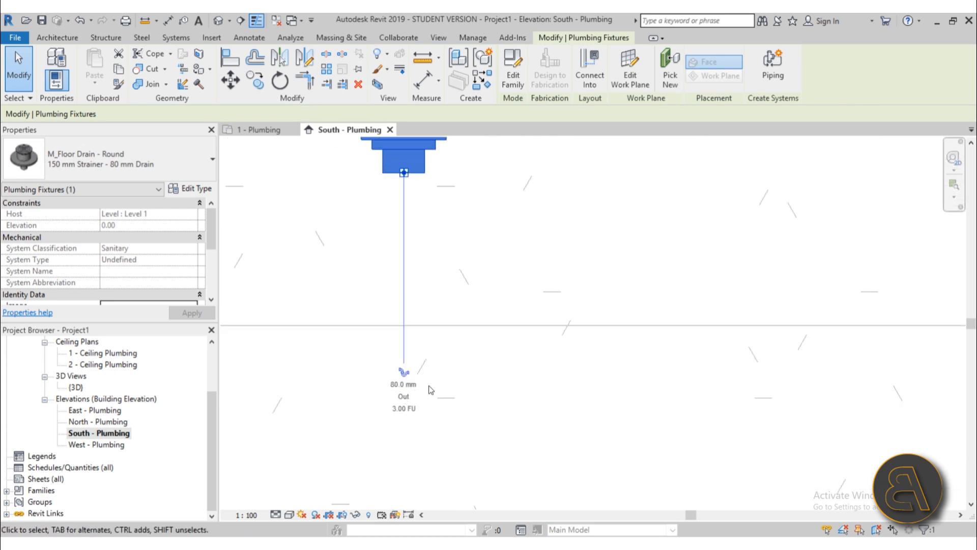
scroll(430, 390, "down", 2)
scroll(498, 239, "up", 5)
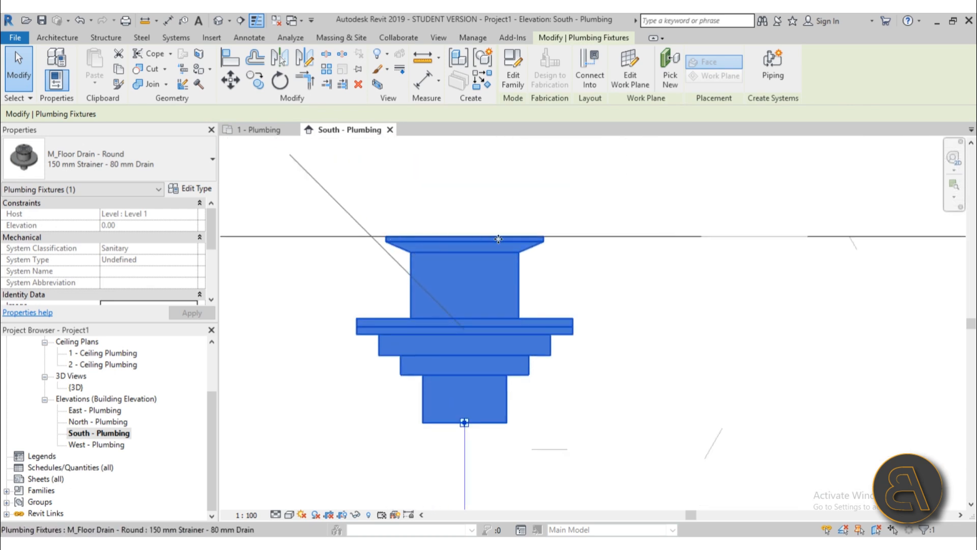
Step: Measure the width of the floor drain's top rim between its two outer corners
left_click(415, 61)
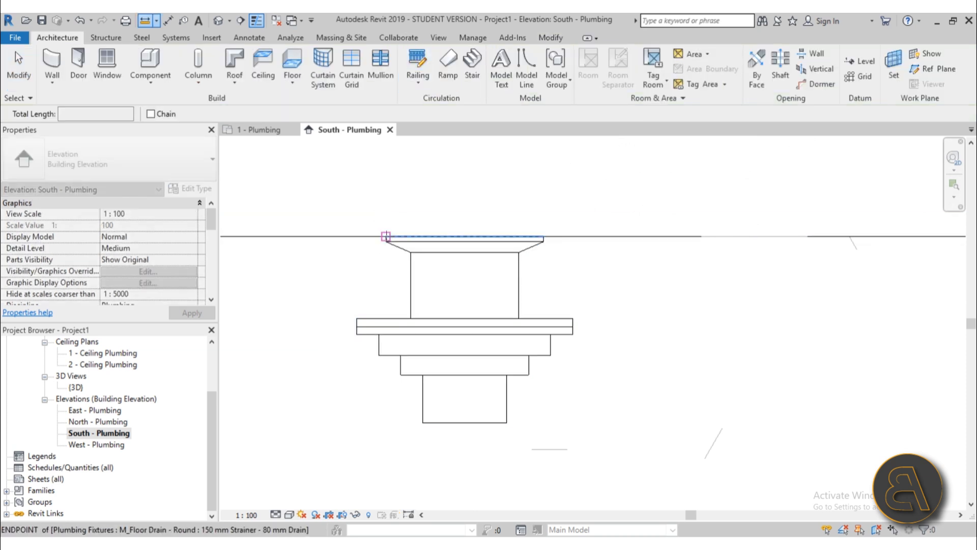
left_click(385, 236)
left_click(543, 236)
key("Escape")
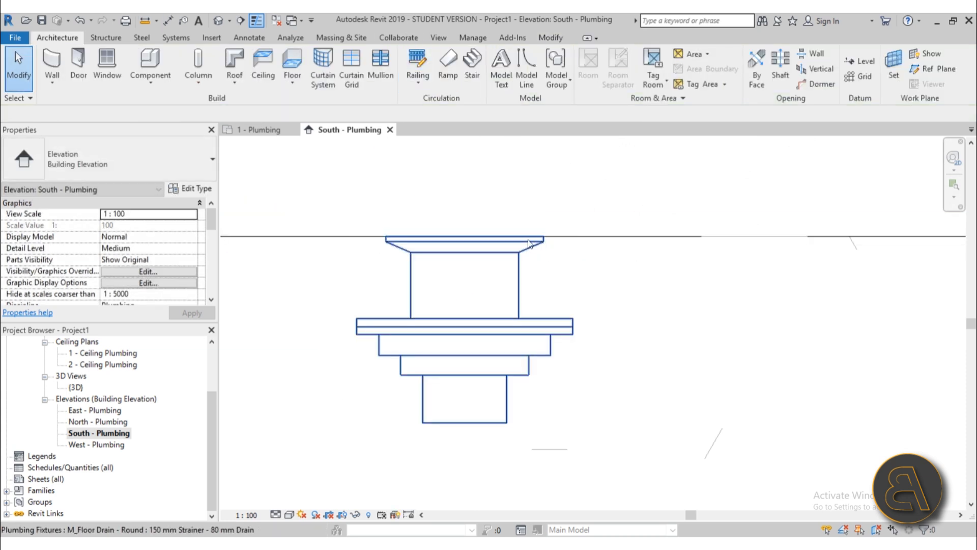
Step: Check the floor drain's depth within the floor slab and return to the 1 - Plumbing floor plan
scroll(456, 237, "down", 4)
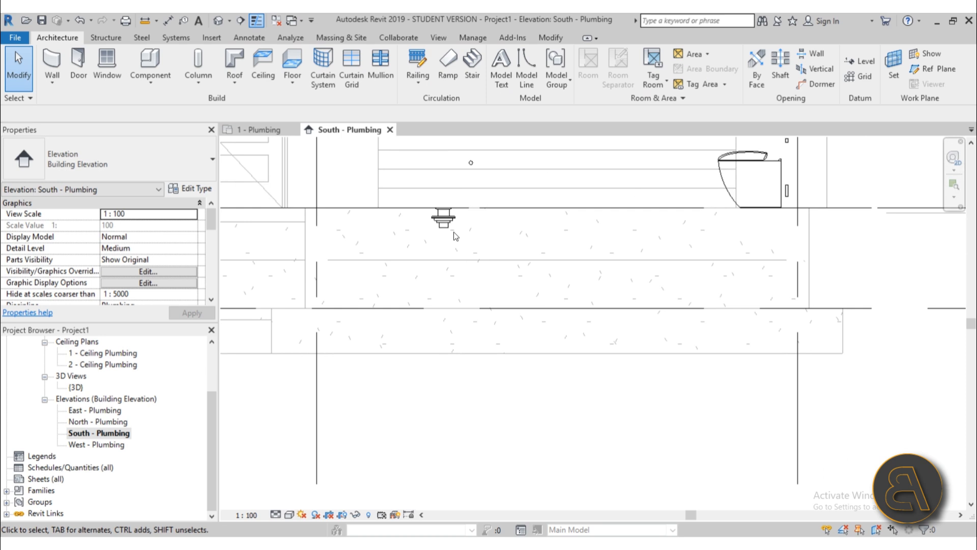
scroll(115, 376, "up", 2)
double_click(94, 387)
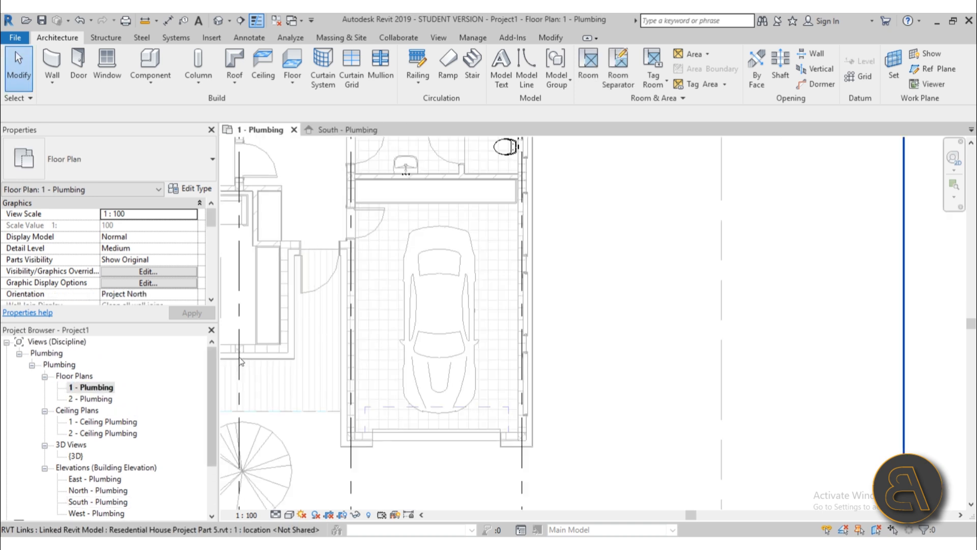
scroll(502, 342, "down", 5)
scroll(480, 335, "up", 4)
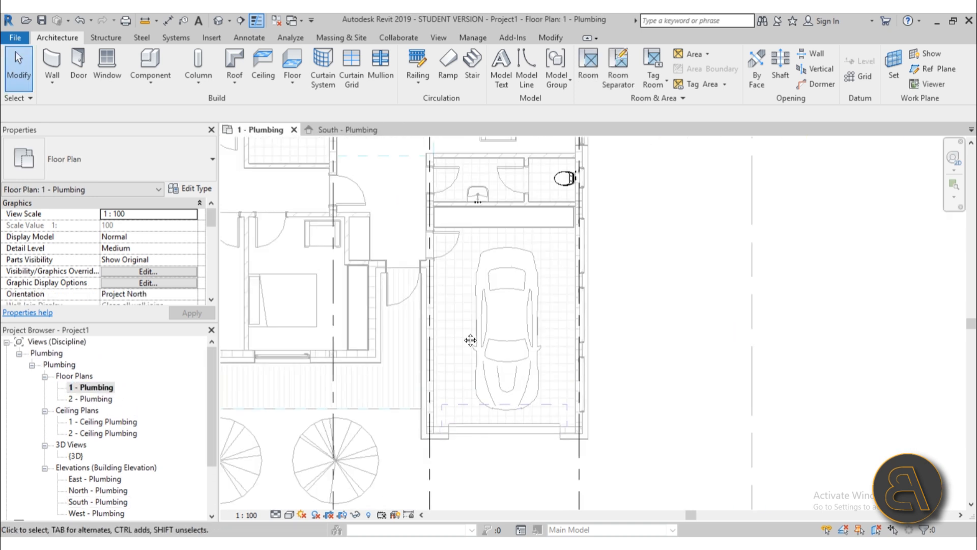
scroll(151, 252, "down", 5)
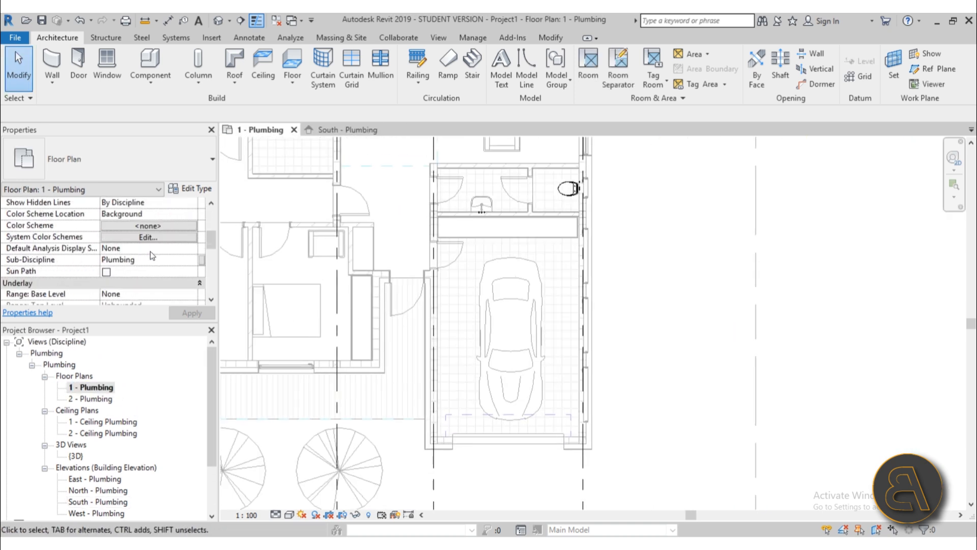
scroll(146, 253, "down", 2)
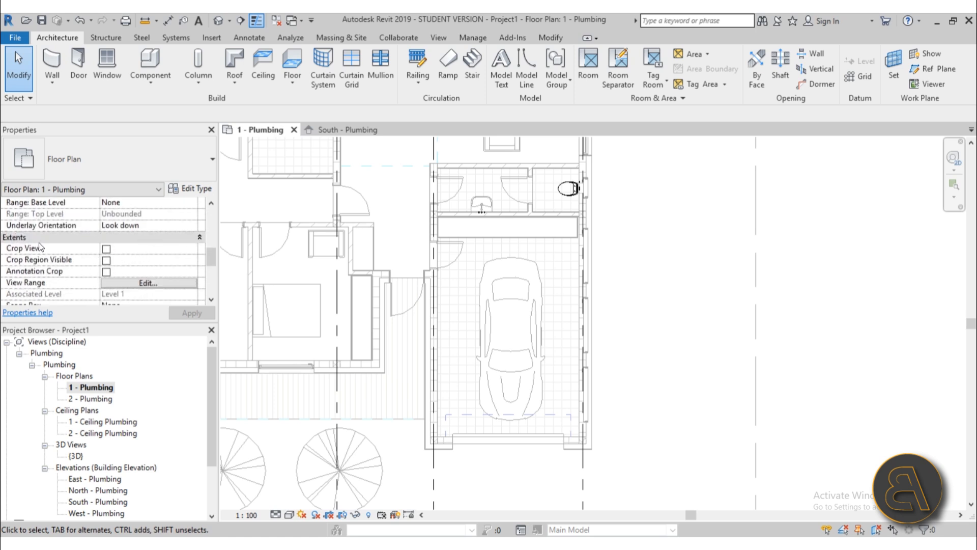
left_click(120, 283)
left_click(378, 163)
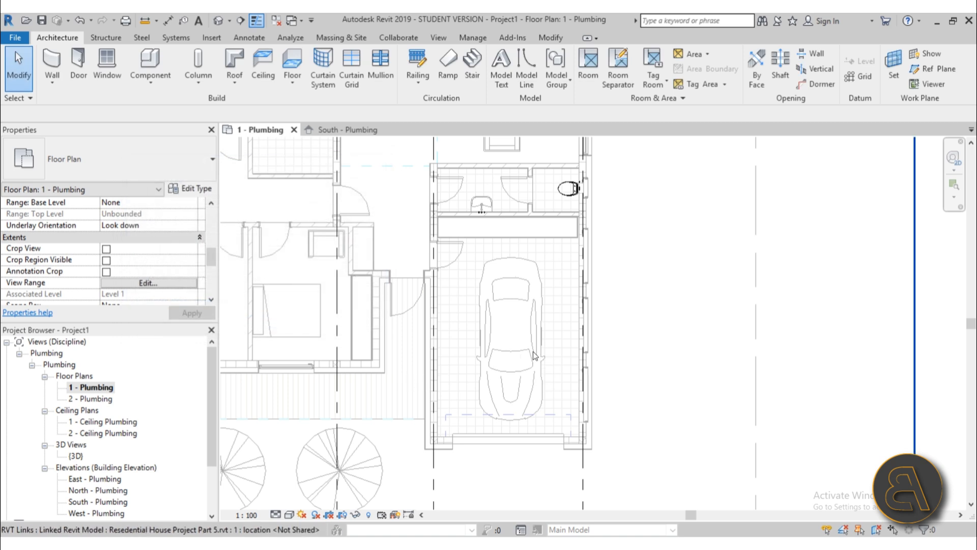
Step: Set the view depth level to Unlimited in the view range of the 1 - Plumbing floor plan
key("v")
key("r")
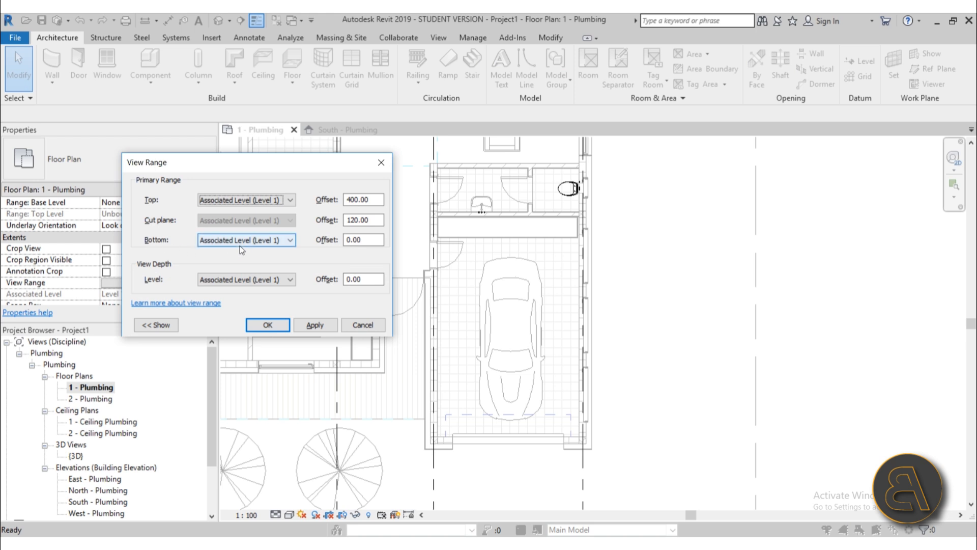
left_click(233, 280)
left_click(219, 307)
left_click(315, 324)
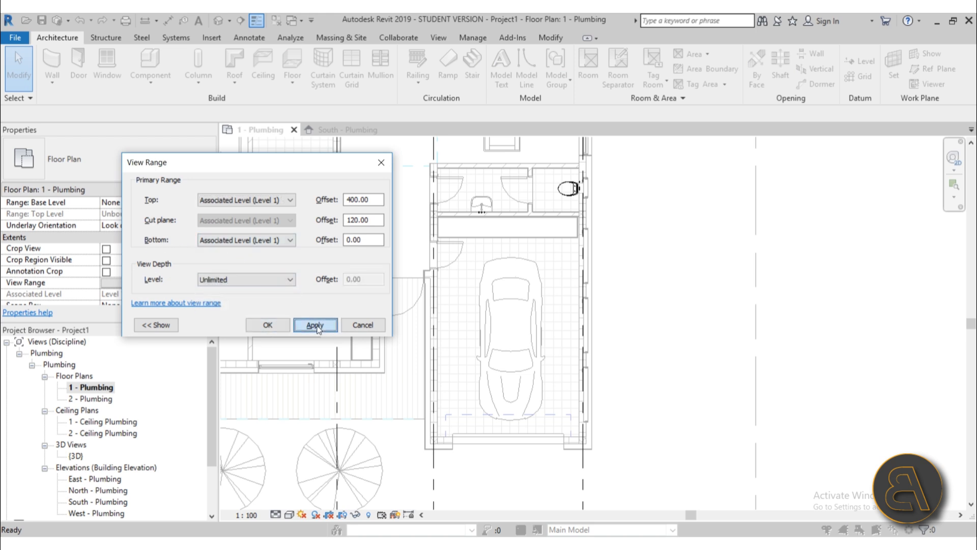
left_click(268, 324)
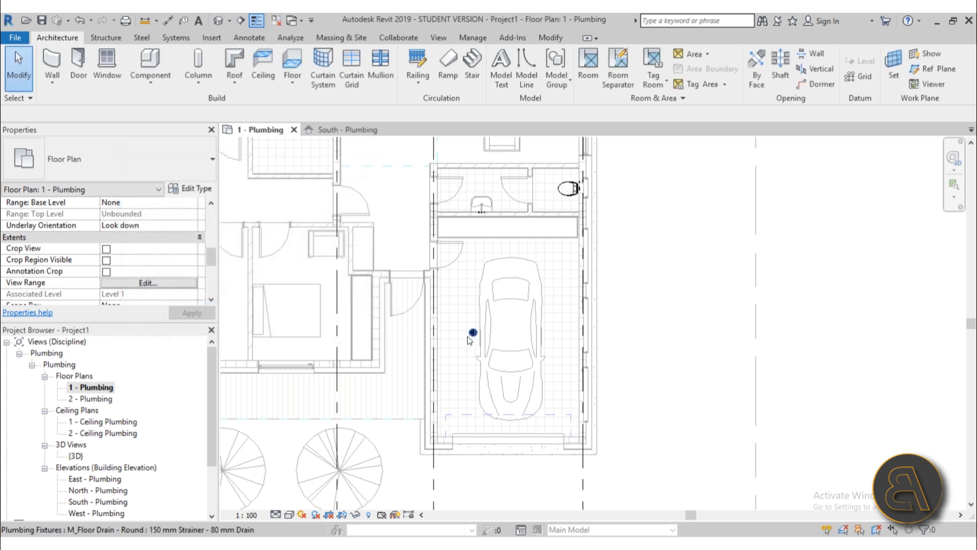
Step: Move the garage floor drain from beside the car to the middle of the car's outline
scroll(467, 335, "up", 3)
left_click(481, 329)
left_click_drag(484, 341, 573, 341)
scroll(568, 275, "down", 2)
scroll(567, 273, "down", 3)
left_click(629, 314)
scroll(599, 303, "up", 5)
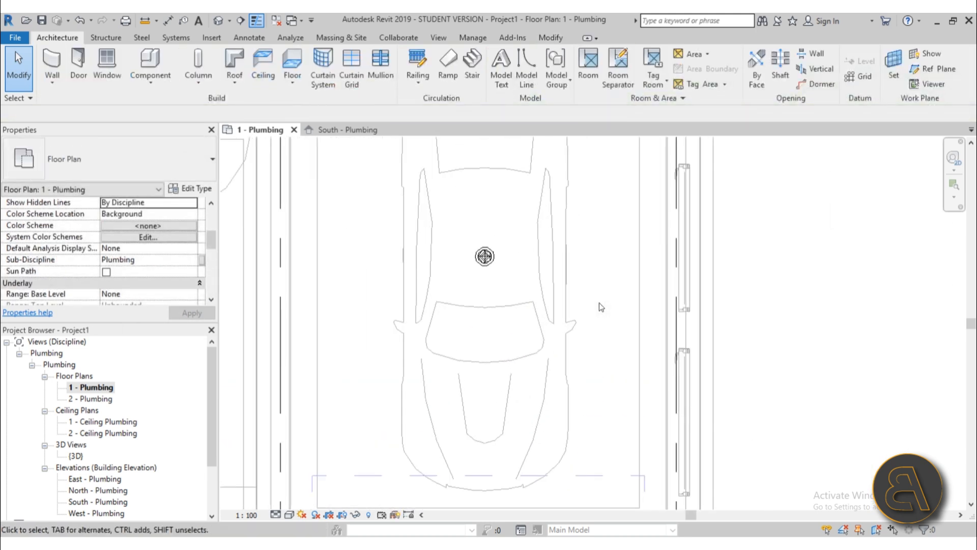
Step: Inspect the round floor drain's outlet pipe connector and its size and flow labels in the plan
scroll(529, 283, "down", 1)
scroll(489, 258, "up", 6)
scroll(491, 248, "up", 1)
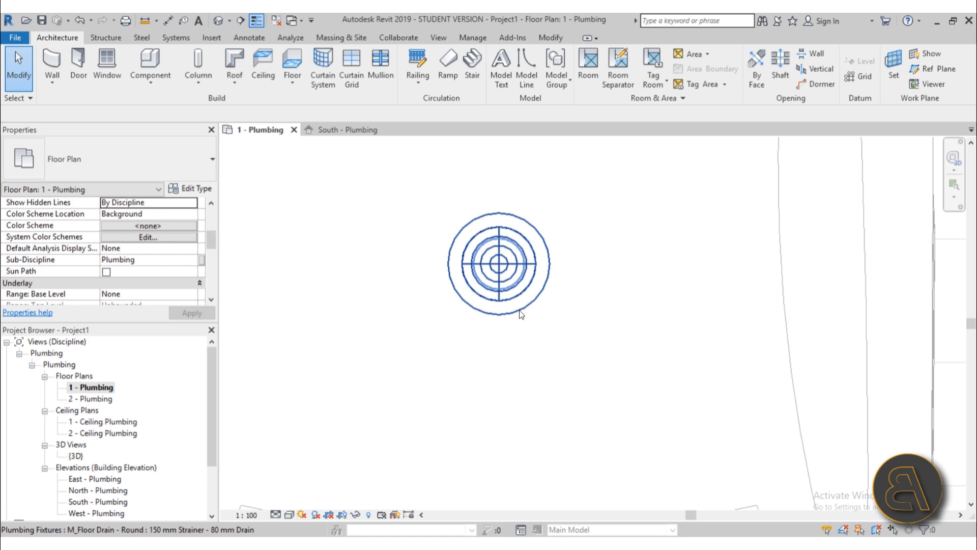
left_click(520, 310)
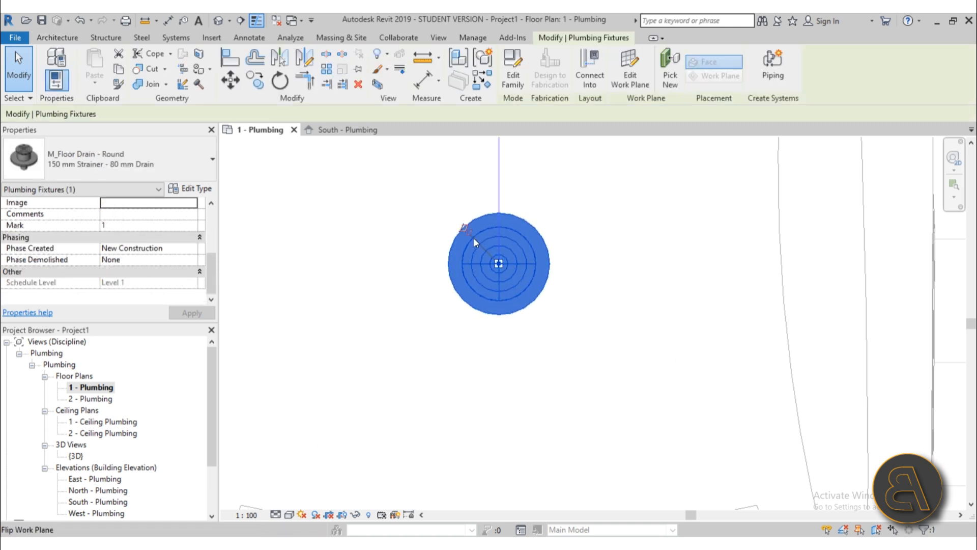
scroll(497, 313, "down", 3)
middle_click_drag(497, 314, 469, 357)
scroll(469, 231, "up", 3)
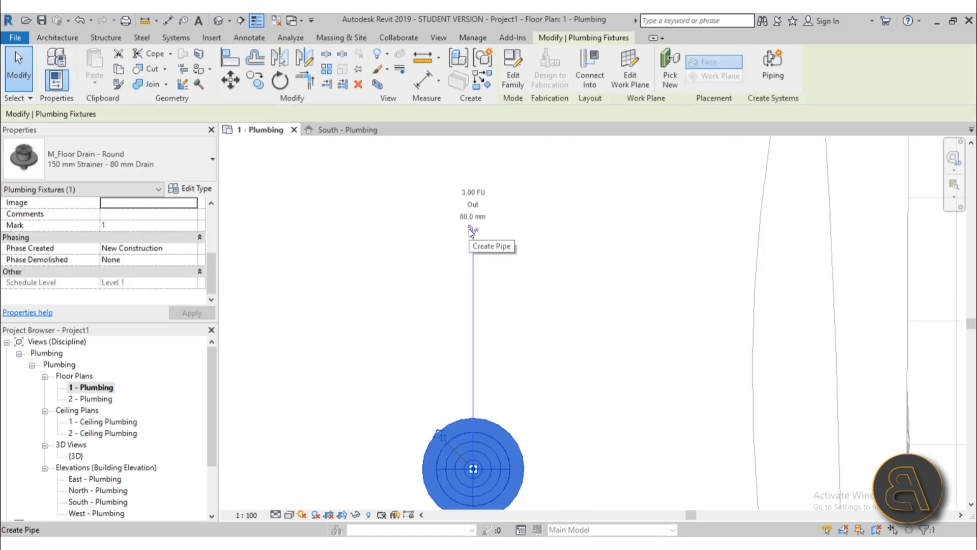
scroll(499, 252, "down", 3)
key("Escape")
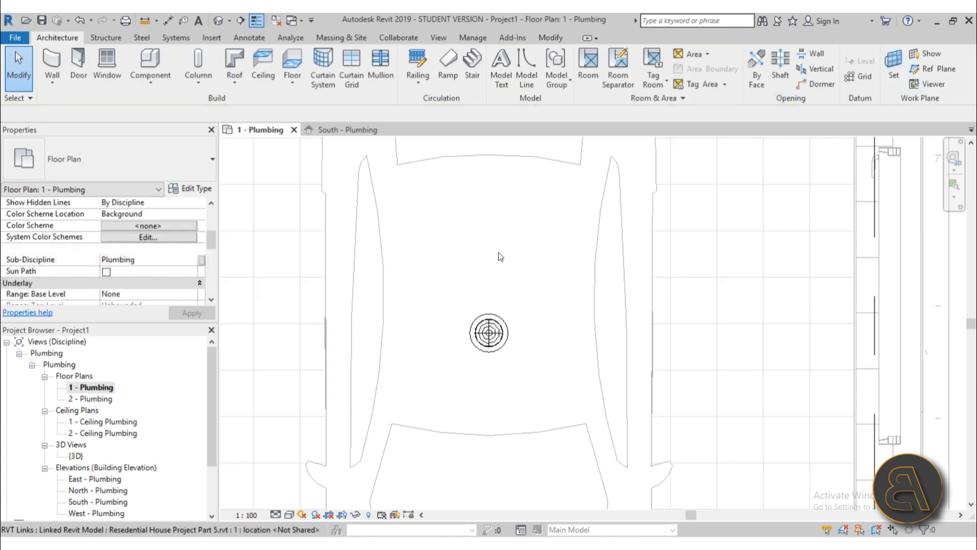
Step: Examine the kitchen and neighbouring rooms in the floor plan for places that need plumbing fixtures
scroll(499, 251, "down", 4)
middle_click_drag(475, 216, 589, 323)
scroll(477, 294, "down", 1)
scroll(463, 265, "down", 3)
scroll(324, 220, "up", 4)
scroll(457, 304, "down", 2)
middle_click_drag(459, 306, 246, 408)
scroll(353, 251, "up", 3)
scroll(353, 249, "up", 1)
middle_click_drag(390, 248, 435, 272)
scroll(494, 263, "down", 3)
scroll(516, 263, "down", 1)
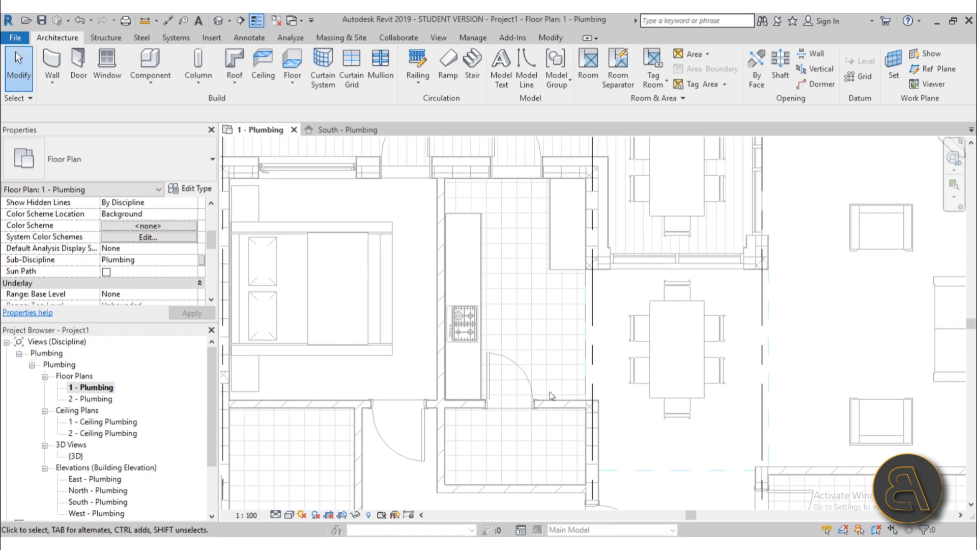
Step: Inspect the domestic cold water pipe connector in the wall behind the sink of the bathroom next to the garage
scroll(676, 402, "up", 6)
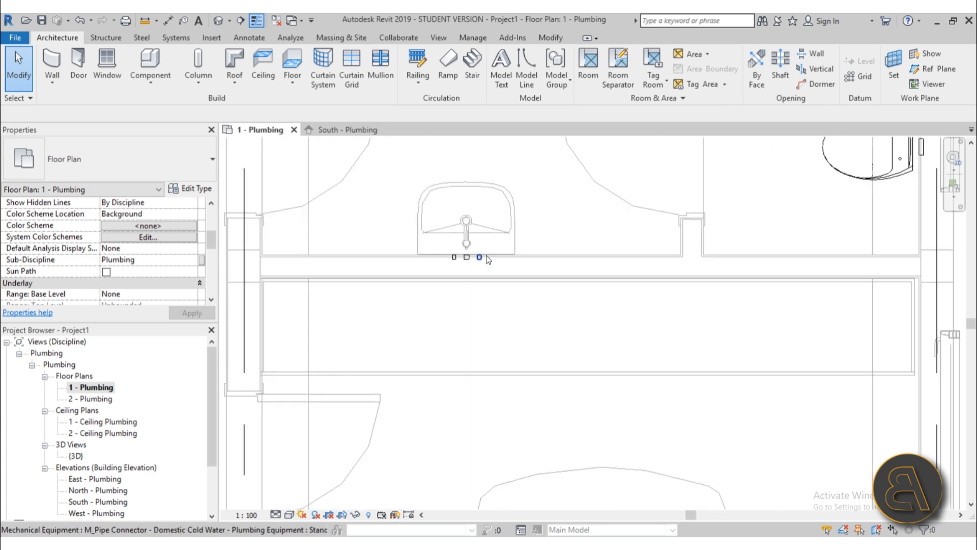
scroll(487, 259, "up", 1)
left_click(479, 258)
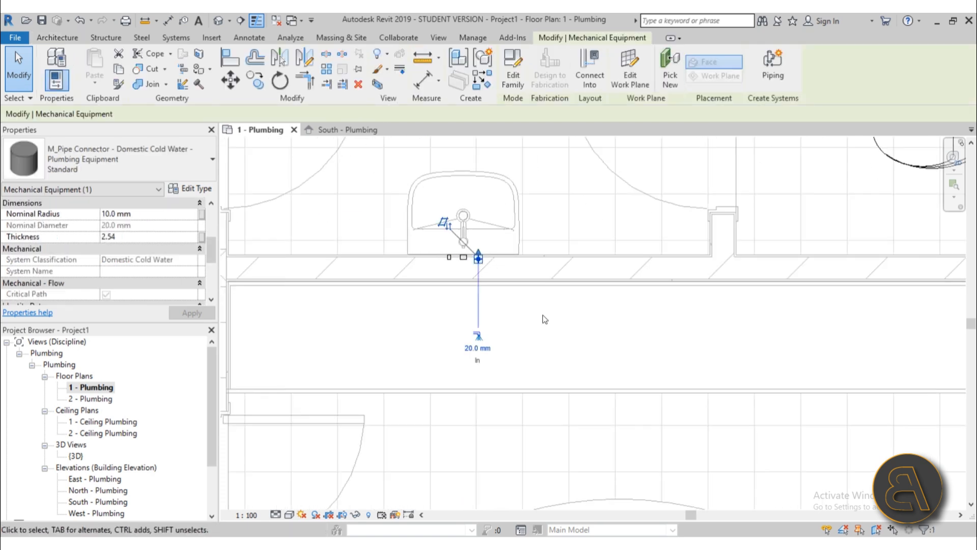
scroll(543, 315, "down", 5)
middle_click_drag(423, 307, 564, 316)
scroll(394, 284, "up", 1)
key("Escape")
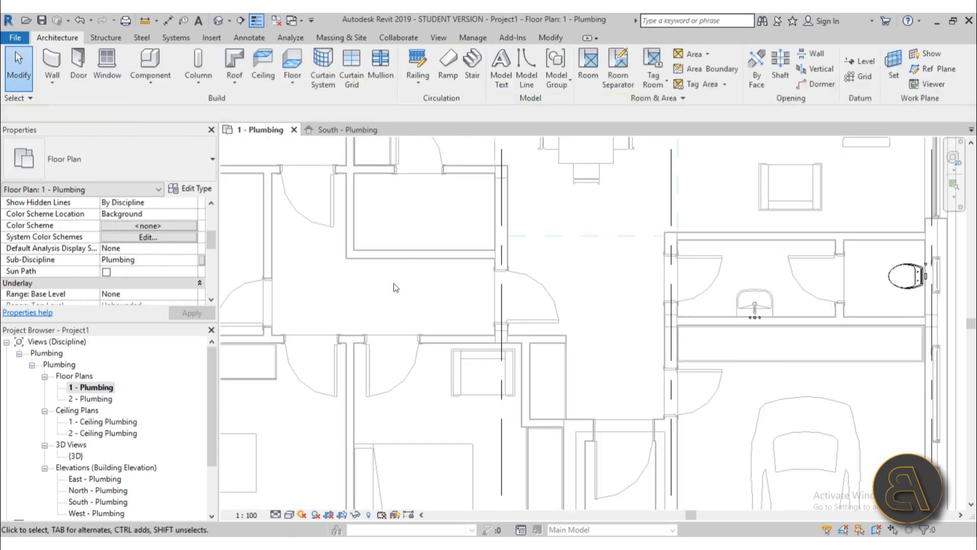
Step: Examine the empty room between the bedrooms along the west exterior wall of the floor plan
scroll(366, 290, "down", 5)
scroll(387, 269, "up", 4)
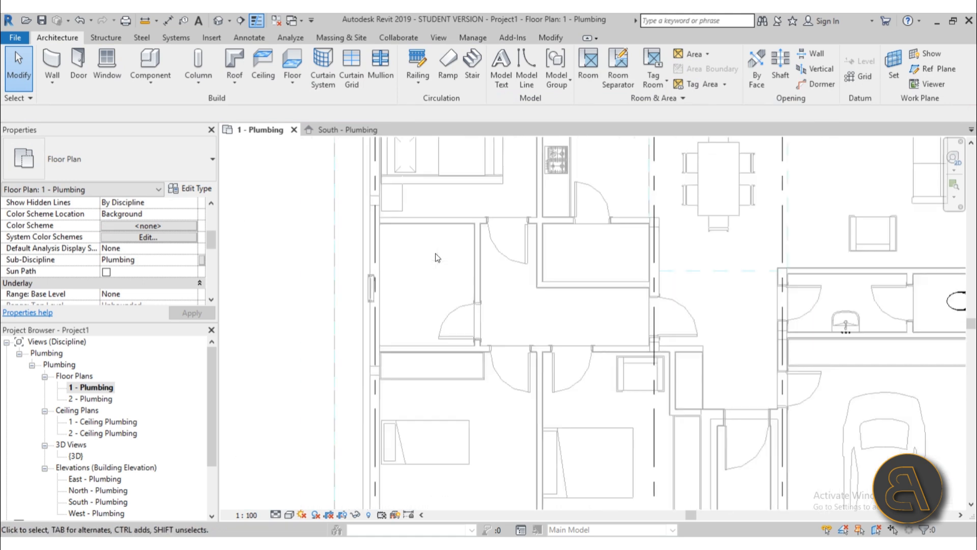
scroll(436, 254, "down", 1)
middle_click_drag(436, 254, 367, 373)
scroll(497, 244, "up", 4)
middle_click_drag(413, 200, 413, 218)
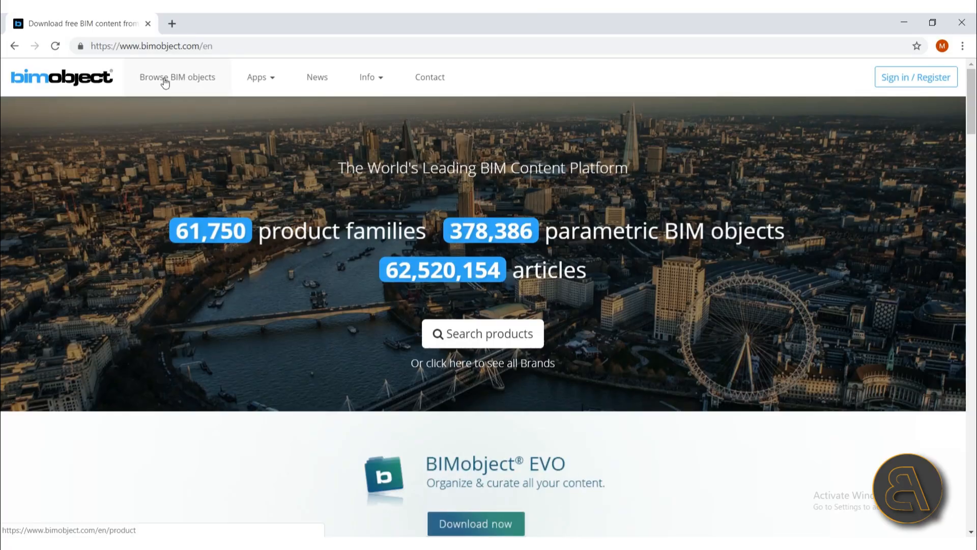
Step: Browse the BIM objects catalogue, search for sink and filter the products to the Kitchen: Sinks category
left_click(164, 82)
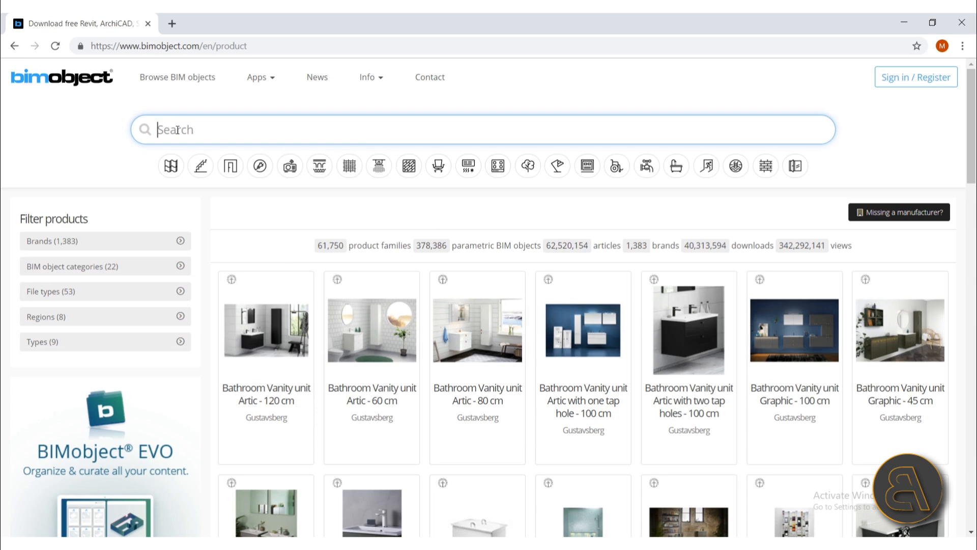
key("BackSpace")
type("ink")
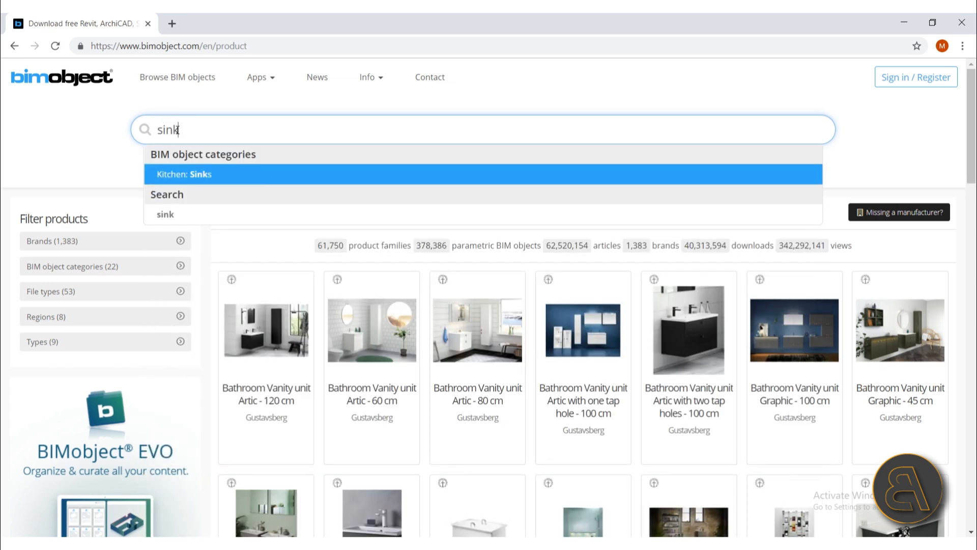
left_click(168, 175)
Step: Open the product page of the KOHLER All-In-One Kit 33" x 22" x 9-1/4" kitchen sink
scroll(311, 229, "down", 3)
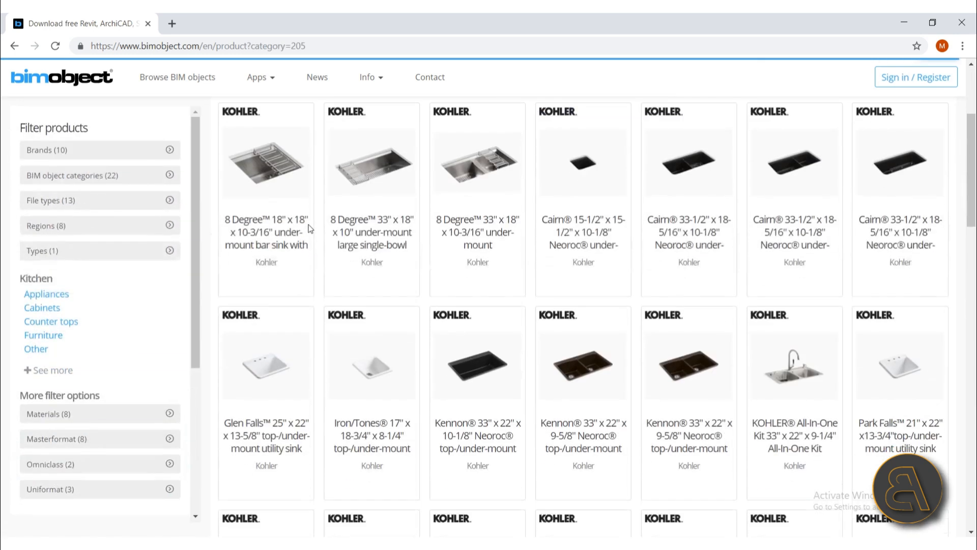
scroll(308, 224, "down", 1)
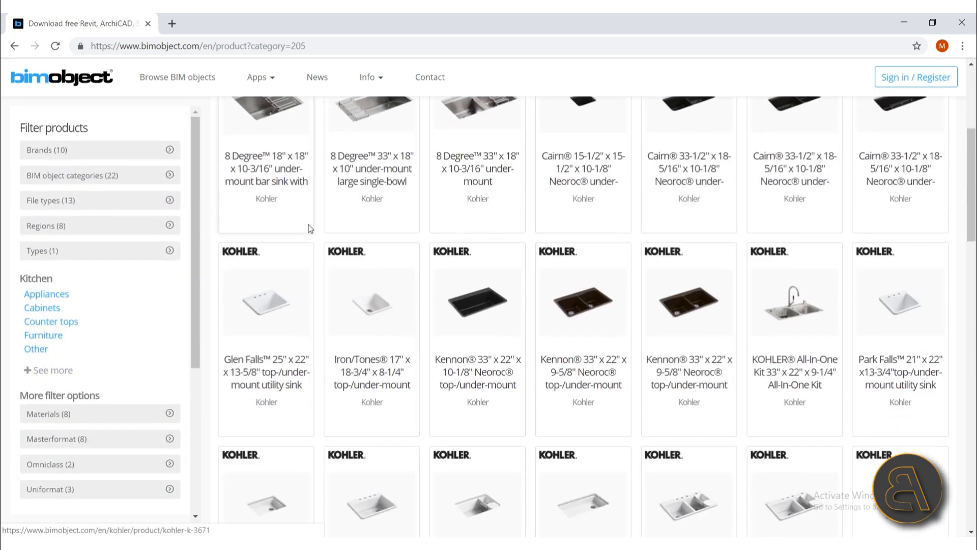
left_click(795, 320)
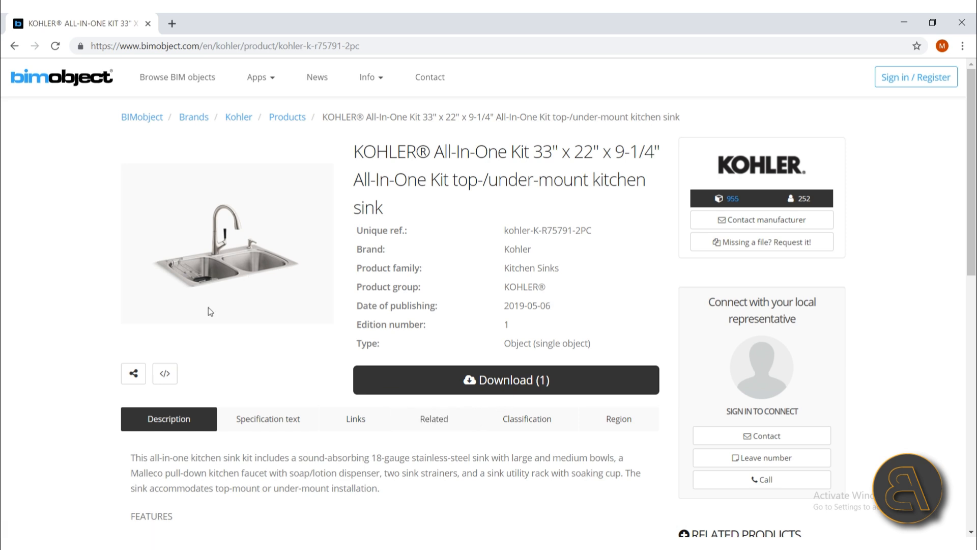
left_click(166, 373)
left_click(492, 278)
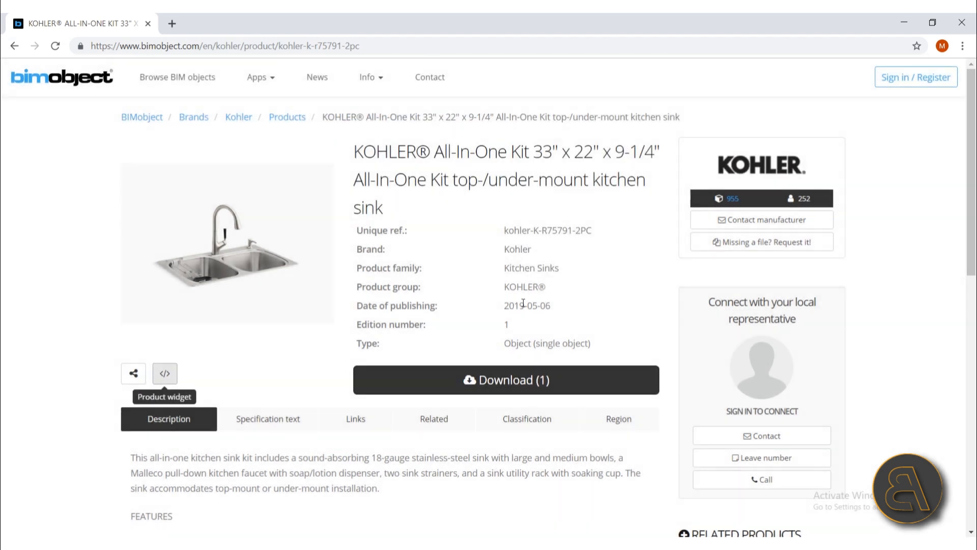
Step: Log in with the prefilled account and download the Revit file Sink-Kitchen-KOHLER-All_In_One_Kit-K-R75791.rfa
left_click(511, 380)
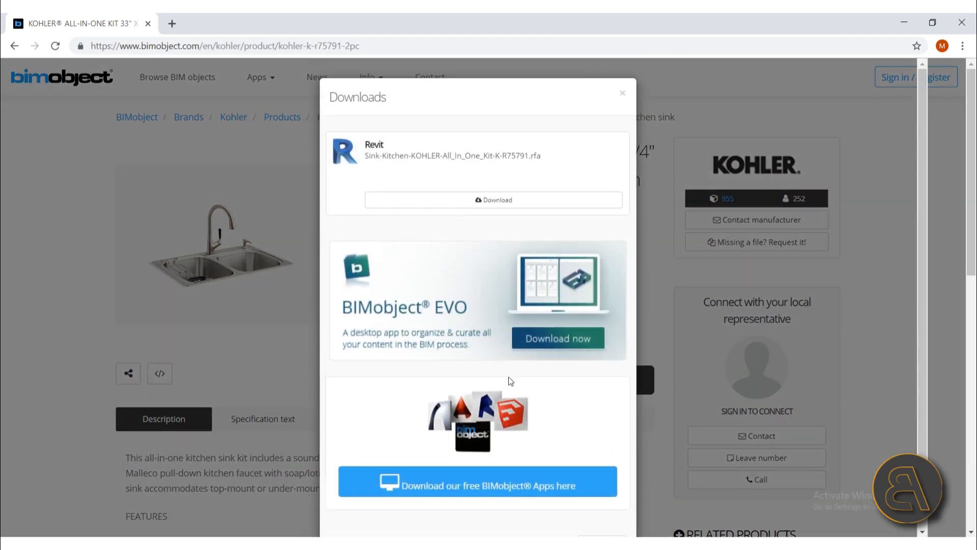
left_click(486, 204)
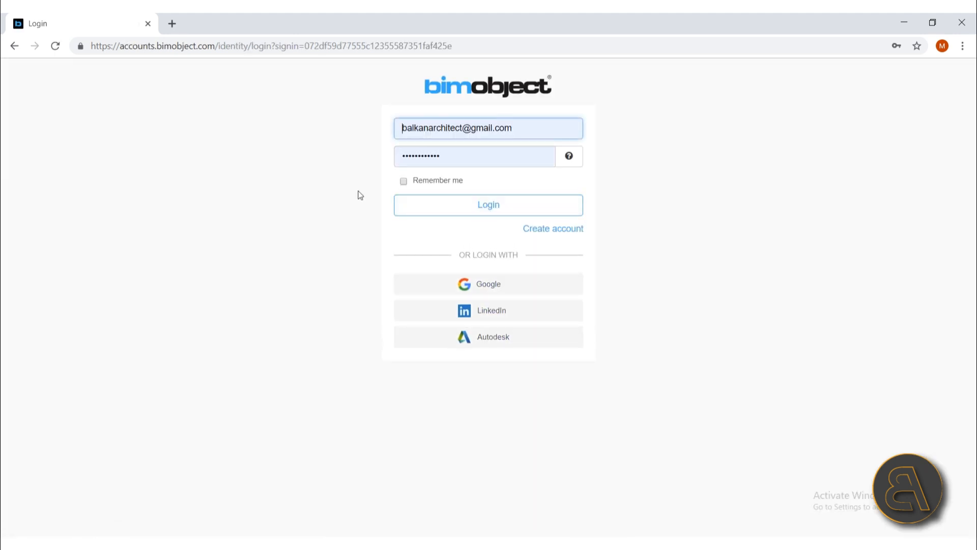
left_click(494, 211)
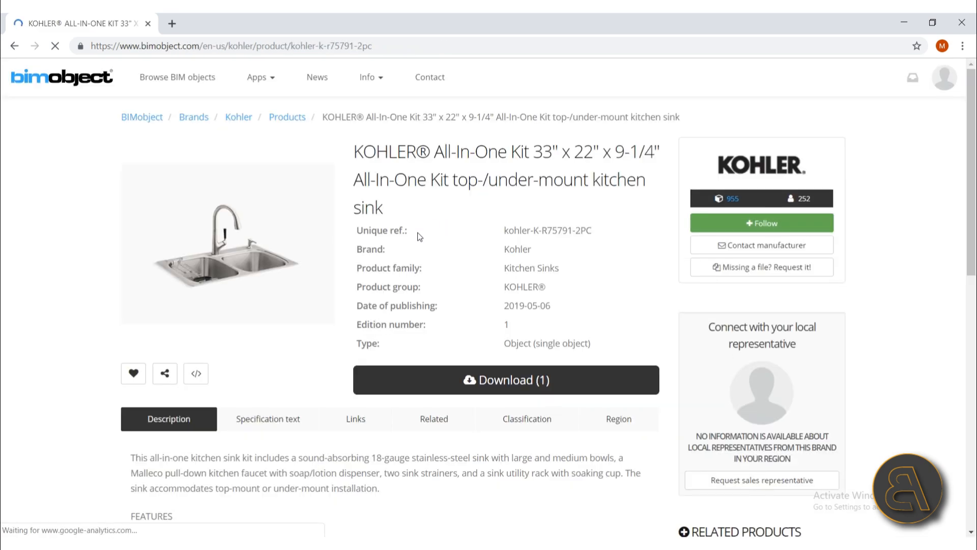
left_click(528, 385)
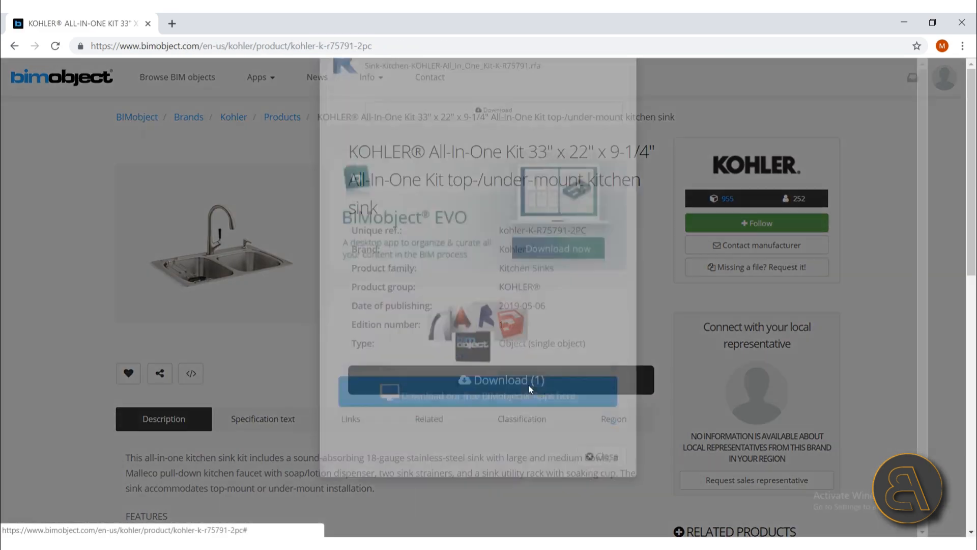
left_click(471, 203)
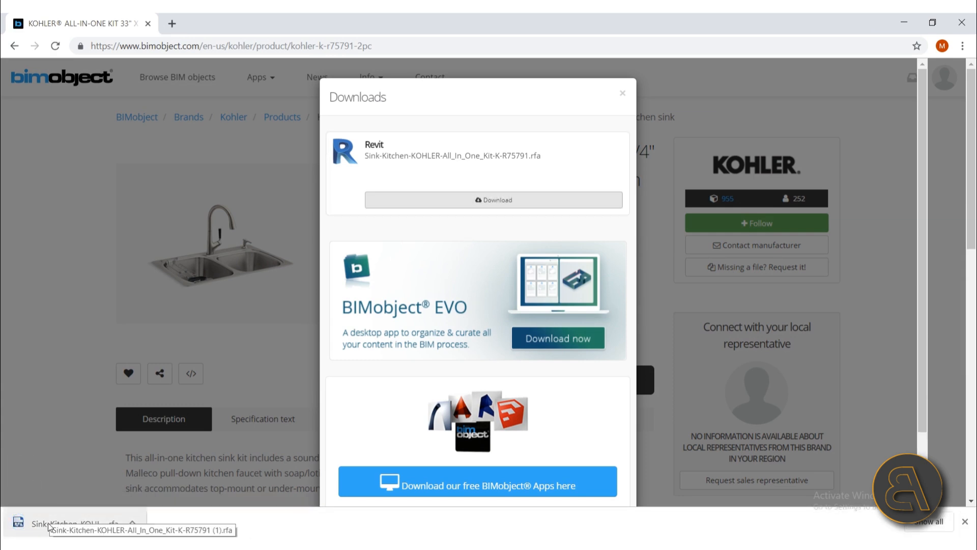
Step: Load the downloaded sink family into the 1 - Plumbing floor plan in Revit and set its placement to Place on Face
left_click_drag(49, 527, 409, 436)
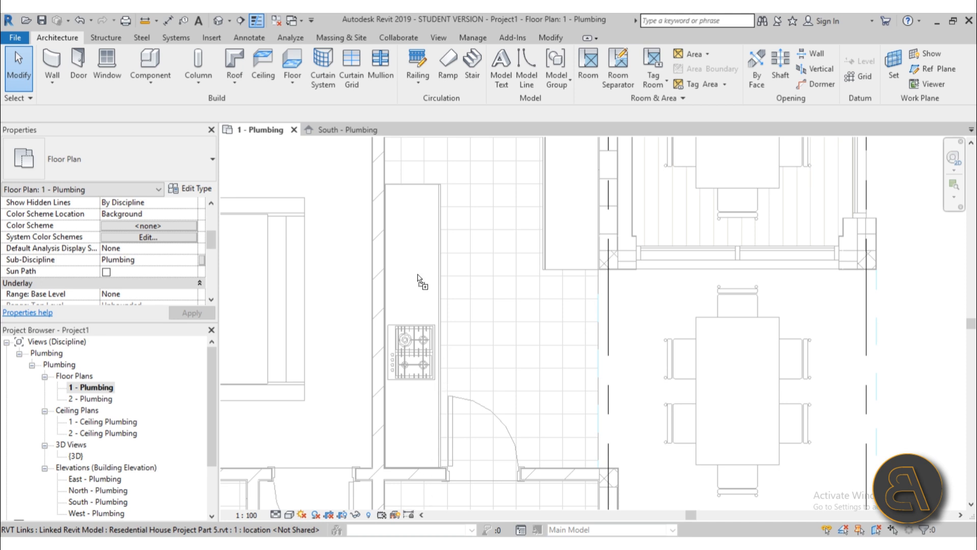
left_click_drag(415, 279, 415, 278)
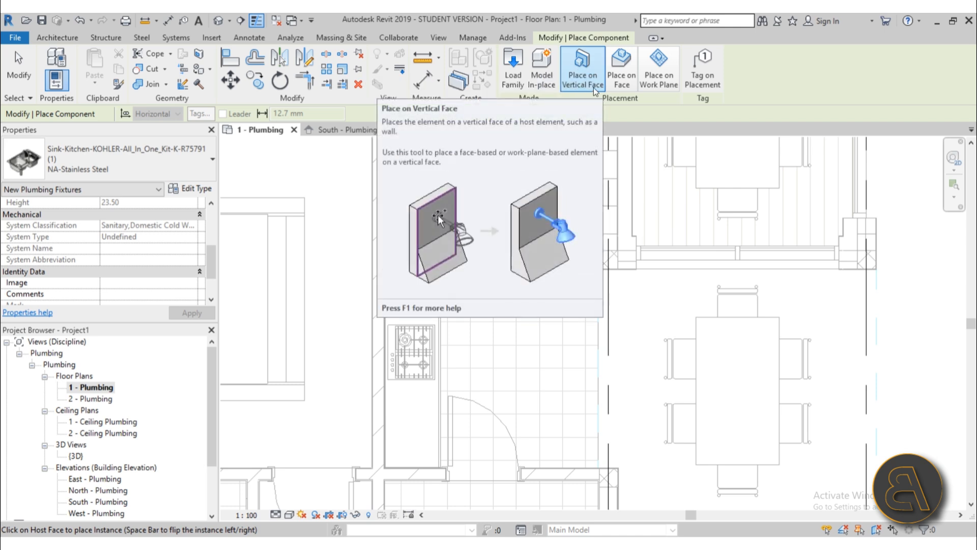
left_click(622, 84)
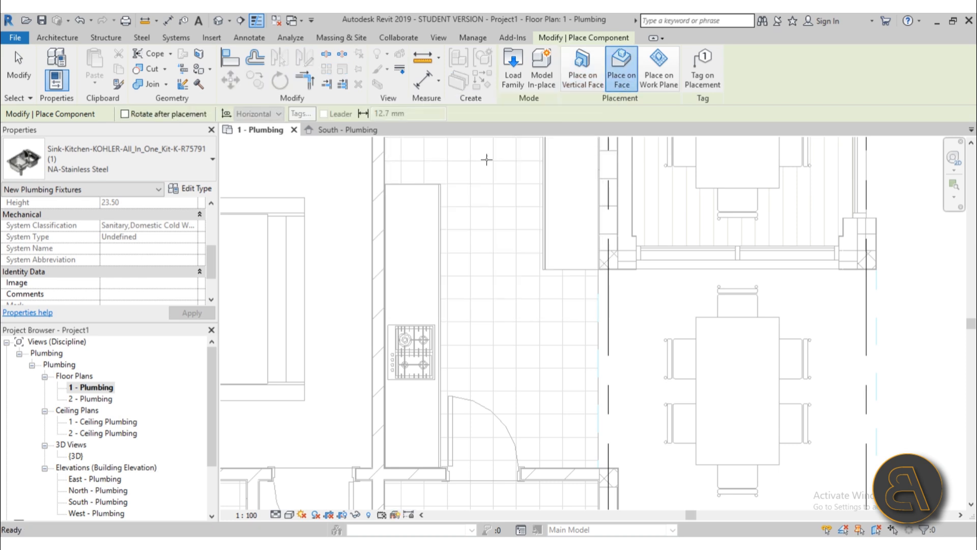
Step: Place the sink on the kitchen countertop beside the stove, rotated so its faucet side faces the wall
scroll(400, 229, "up", 3)
scroll(399, 229, "down", 1)
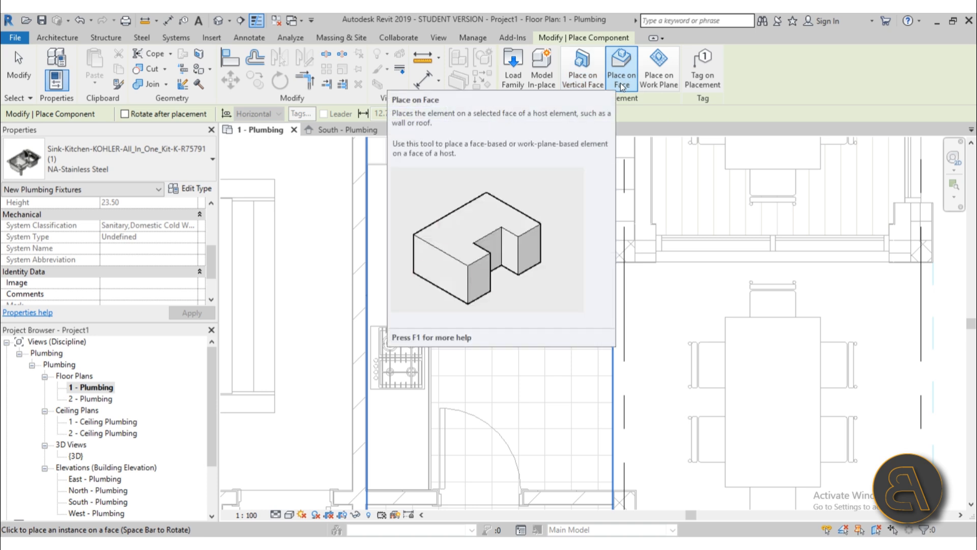
scroll(397, 216, "up", 5)
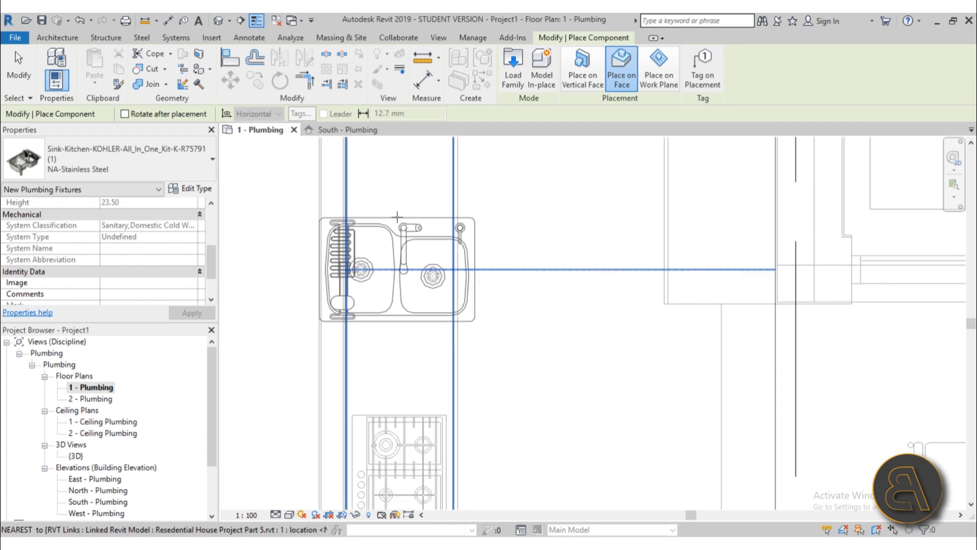
key("space")
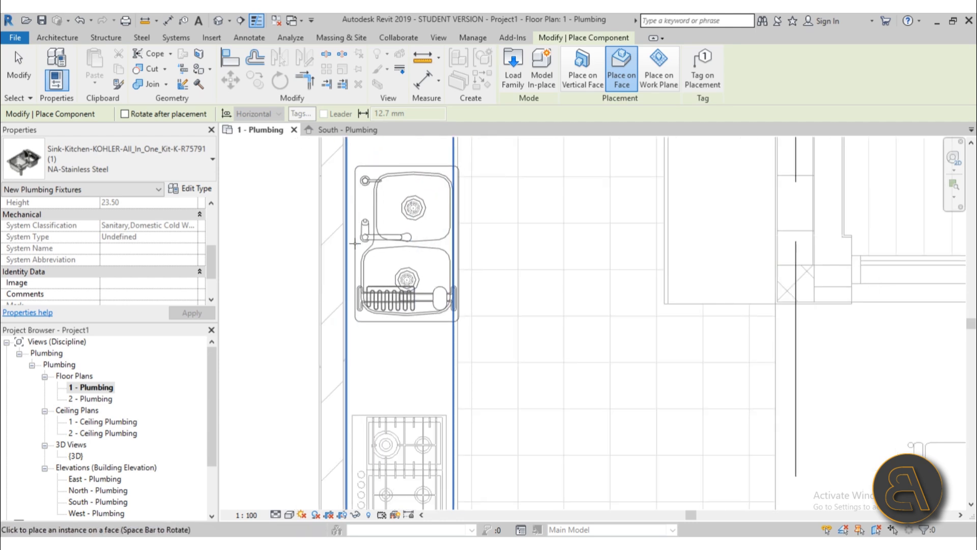
left_click(351, 244)
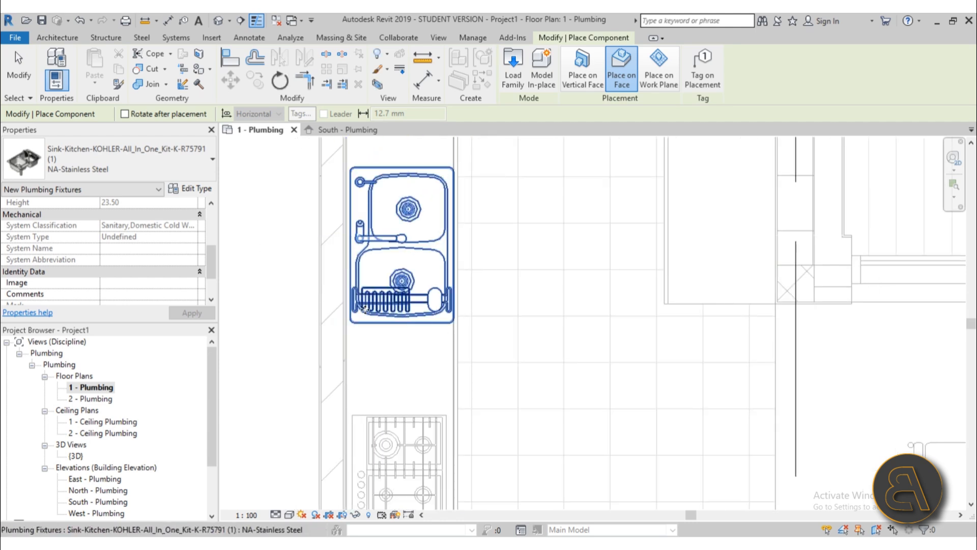
key("Escape")
Step: Nudge the placed sink along the countertop towards the stove to fine-tune its position
left_click(421, 168)
scroll(421, 166, "up", 4)
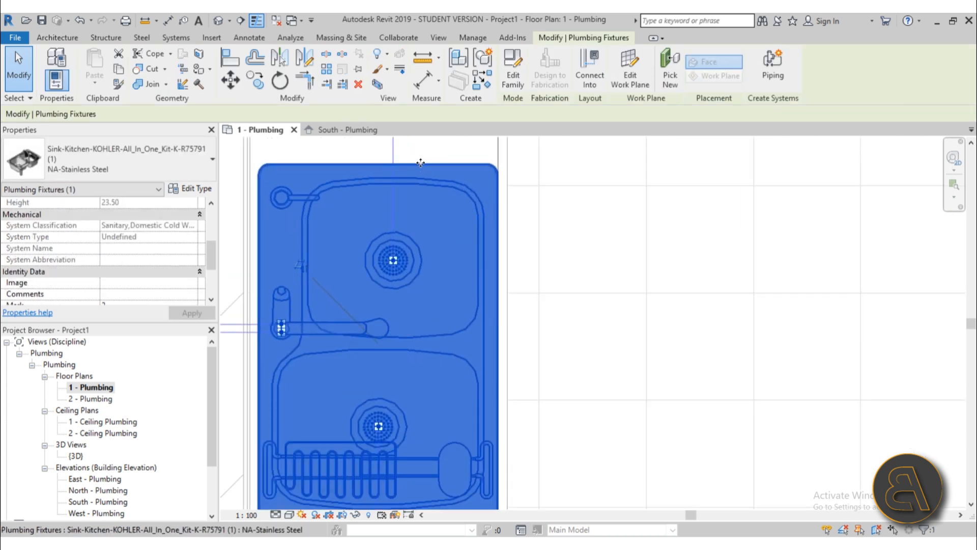
scroll(423, 183, "down", 4)
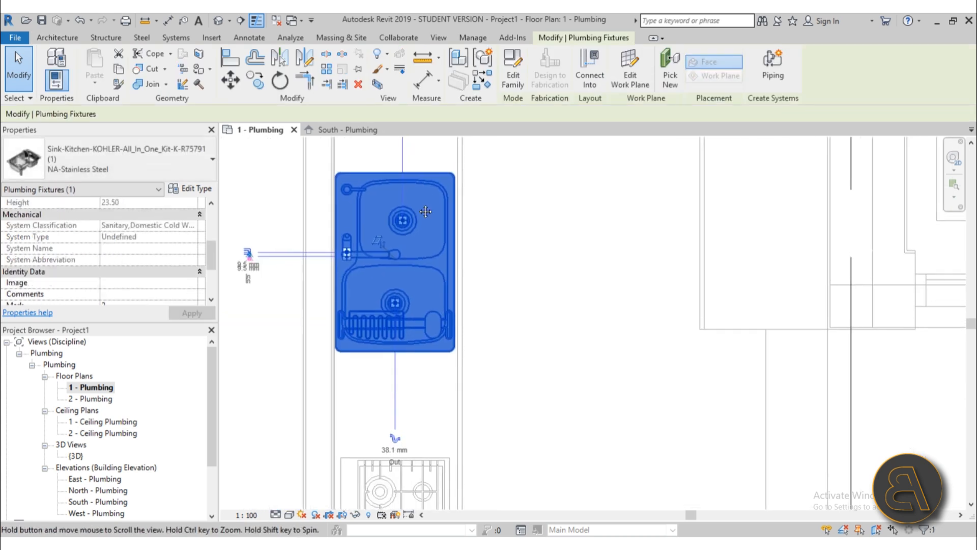
middle_click_drag(426, 211, 428, 252)
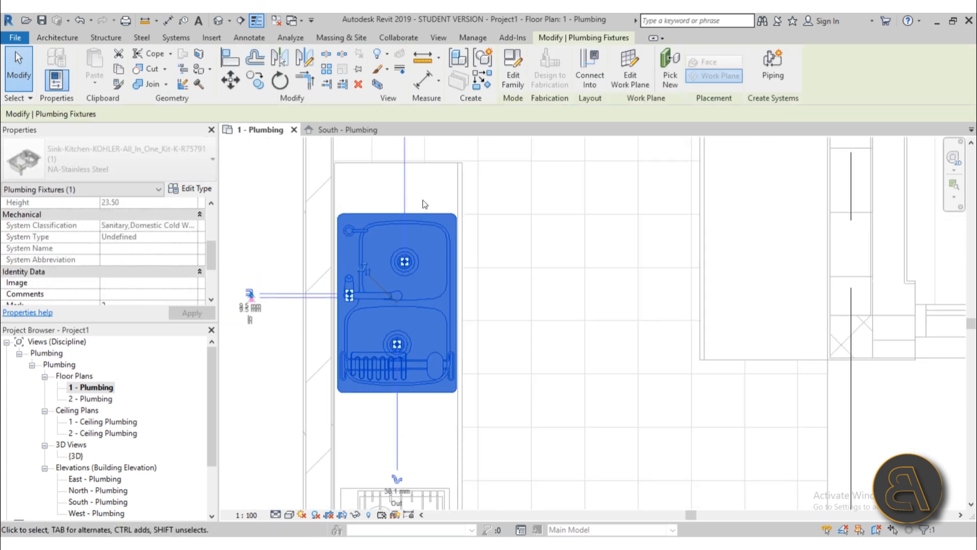
scroll(425, 209, "down", 5)
scroll(417, 239, "up", 4)
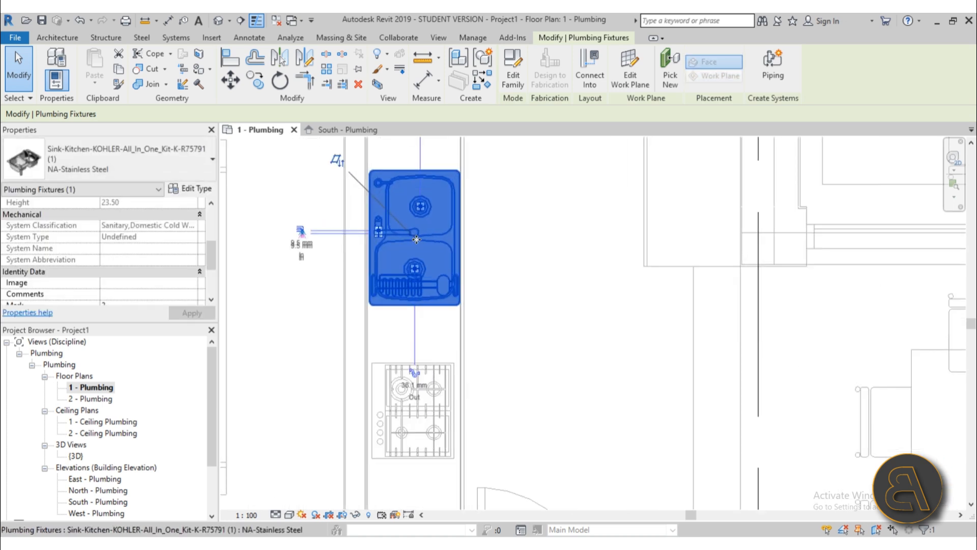
left_click(517, 258)
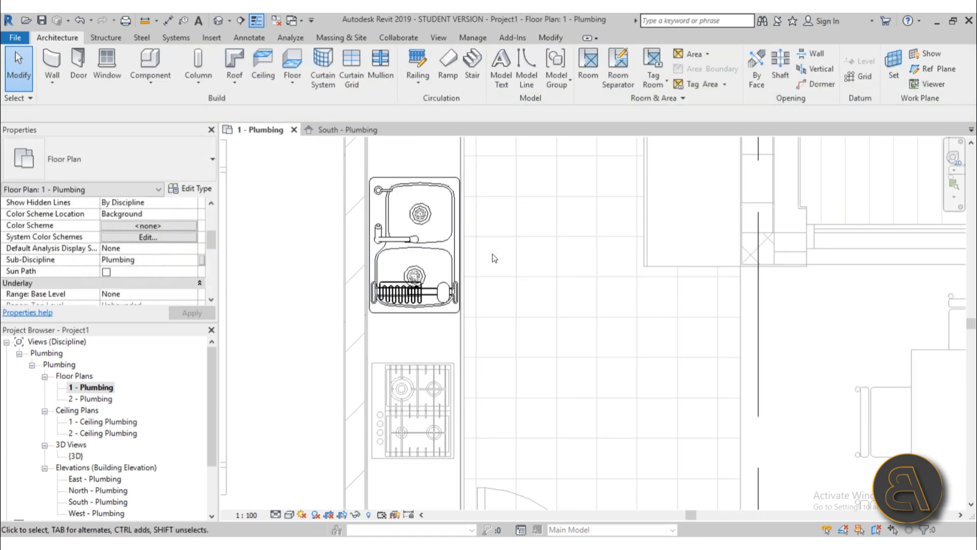
Step: Select the sink and examine the drain outlet connectors of its two bowls
left_click(453, 300)
scroll(430, 378, "up", 3)
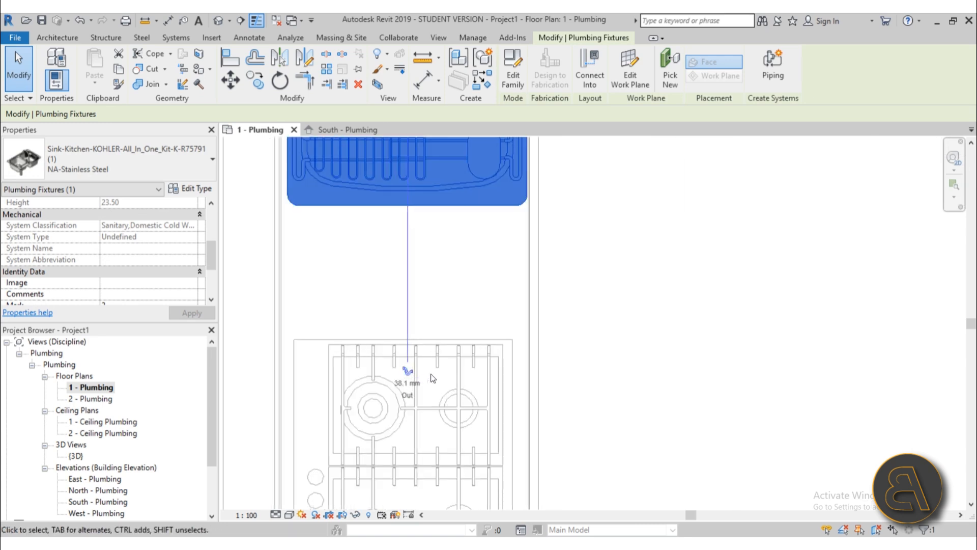
scroll(409, 375, "down", 3)
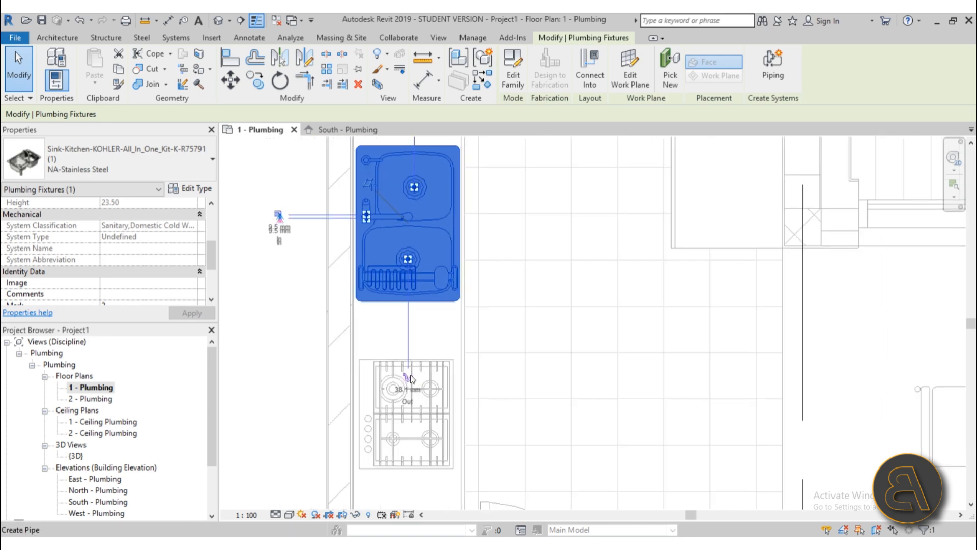
scroll(411, 379, "down", 1)
middle_click_drag(451, 332, 428, 429)
scroll(395, 230, "up", 3)
scroll(395, 230, "down", 3)
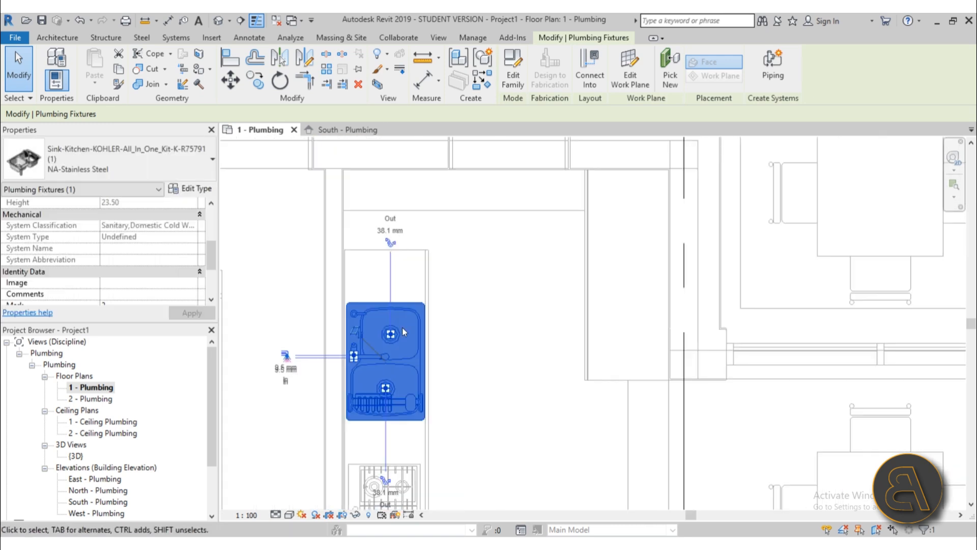
scroll(387, 356, "up", 4)
scroll(436, 331, "down", 3)
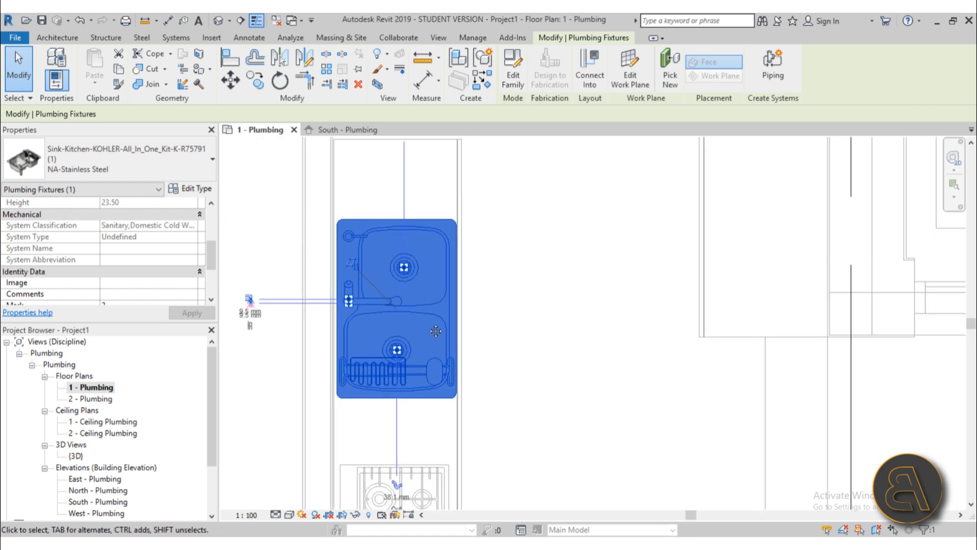
Step: Examine the two water inlet connectors on the faucet side of the sink
middle_click_drag(244, 298, 335, 276)
scroll(334, 276, "up", 3)
scroll(359, 286, "up", 3)
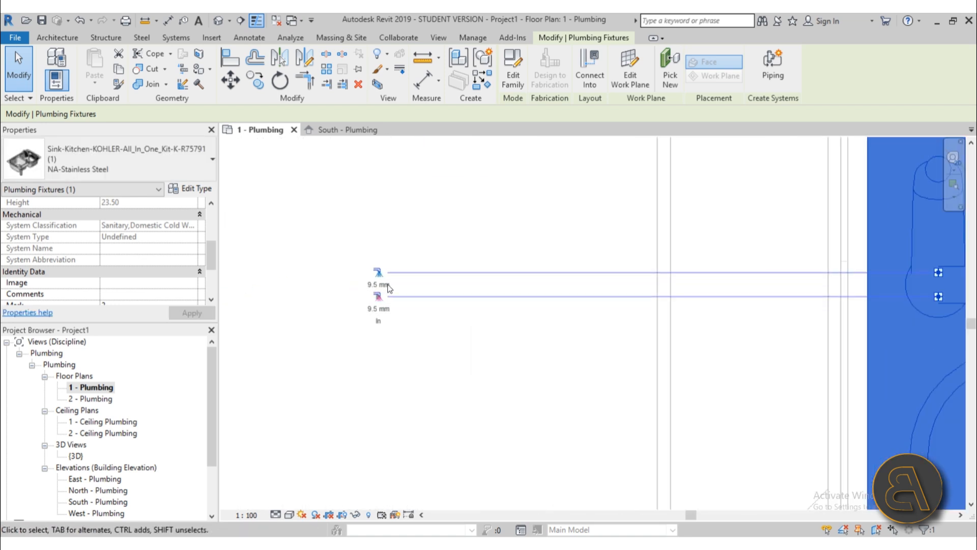
scroll(400, 304, "down", 1)
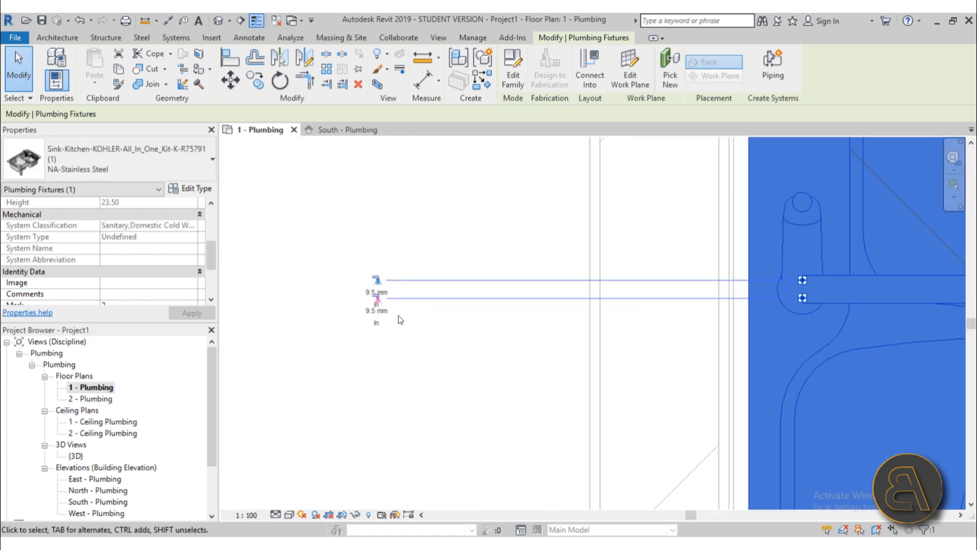
scroll(400, 319, "down", 2)
scroll(395, 319, "up", 3)
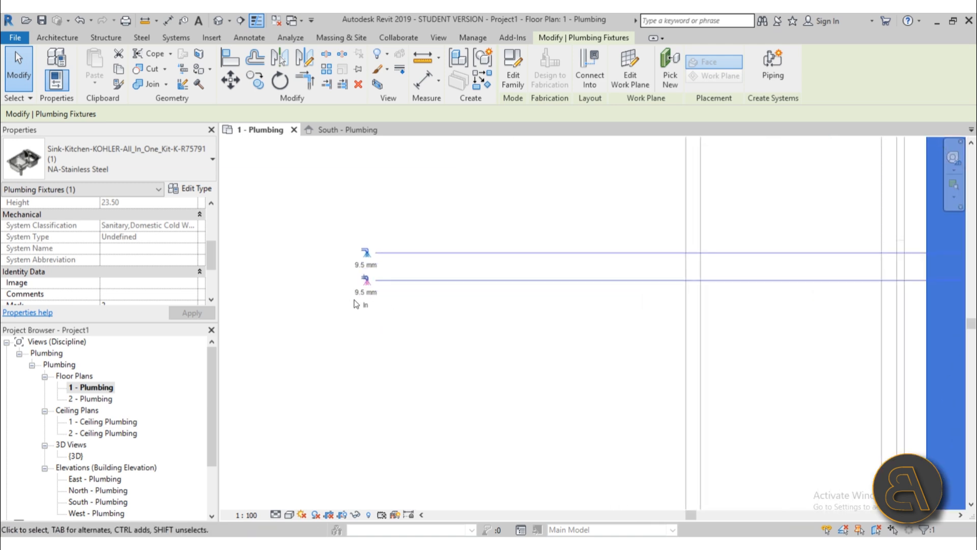
scroll(481, 250, "down", 3)
Step: Review the sink's drain outlet at the countertop end farther from the stove, and check its whole set of pipe connectors
middle_click_drag(494, 339, 360, 284)
scroll(513, 209, "down", 2)
middle_click_drag(563, 315, 458, 277)
scroll(527, 359, "up", 3)
scroll(477, 312, "down", 3)
scroll(444, 219, "up", 3)
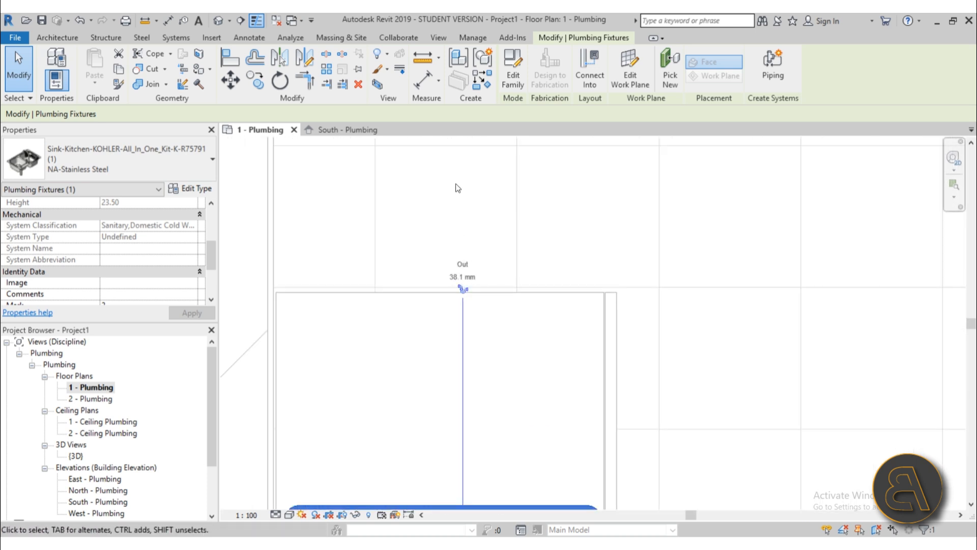
scroll(456, 187, "down", 2)
scroll(478, 285, "down", 2)
middle_click_drag(482, 292, 474, 289)
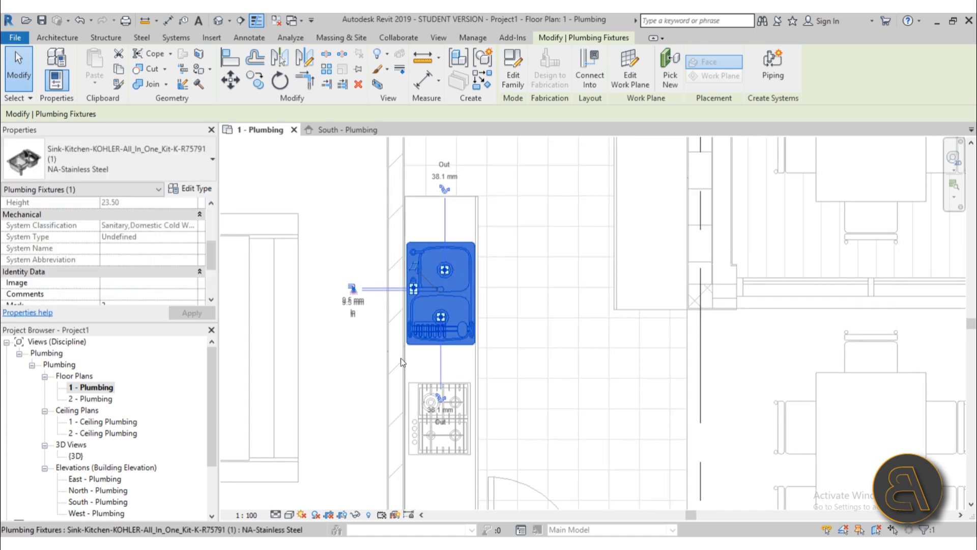
scroll(449, 288, "up", 2)
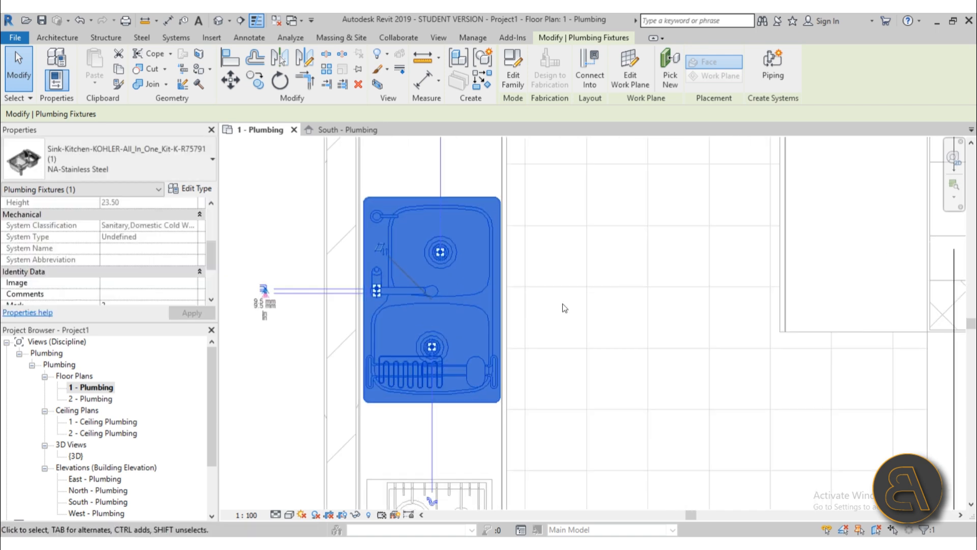
left_click(554, 315)
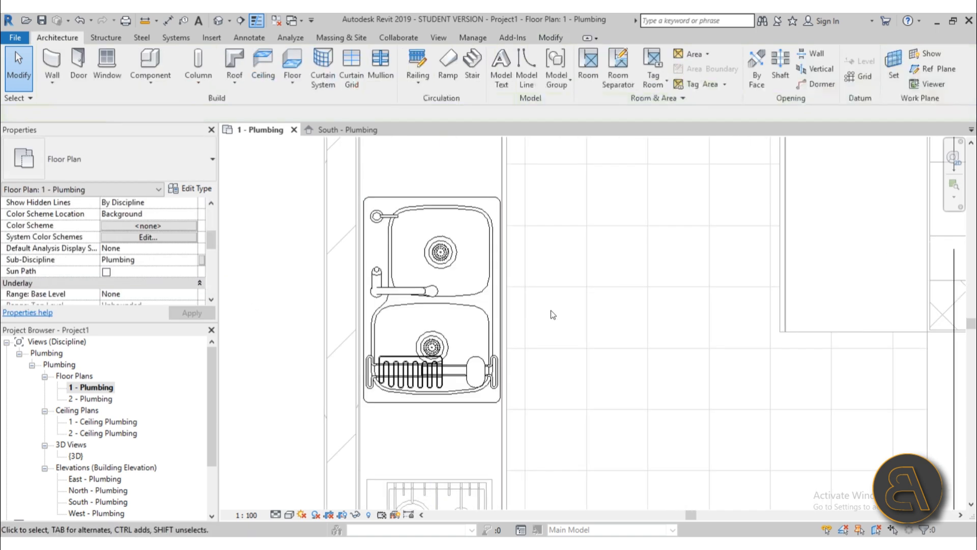
left_click(476, 363)
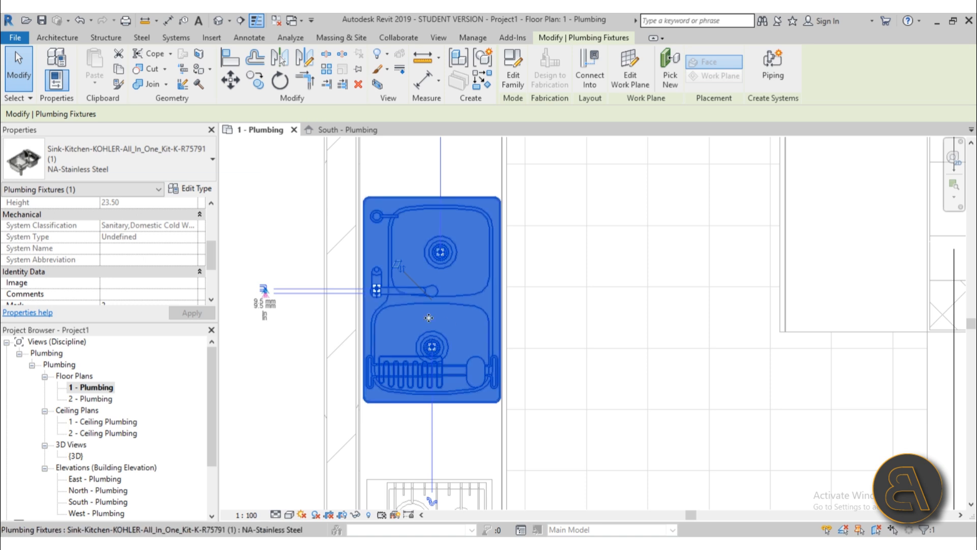
Step: Examine how the sink's water inlets and drain outlets sit relative to the countertop and stove
scroll(454, 323, "down", 3)
middle_click_drag(433, 336, 428, 316)
scroll(356, 308, "up", 3)
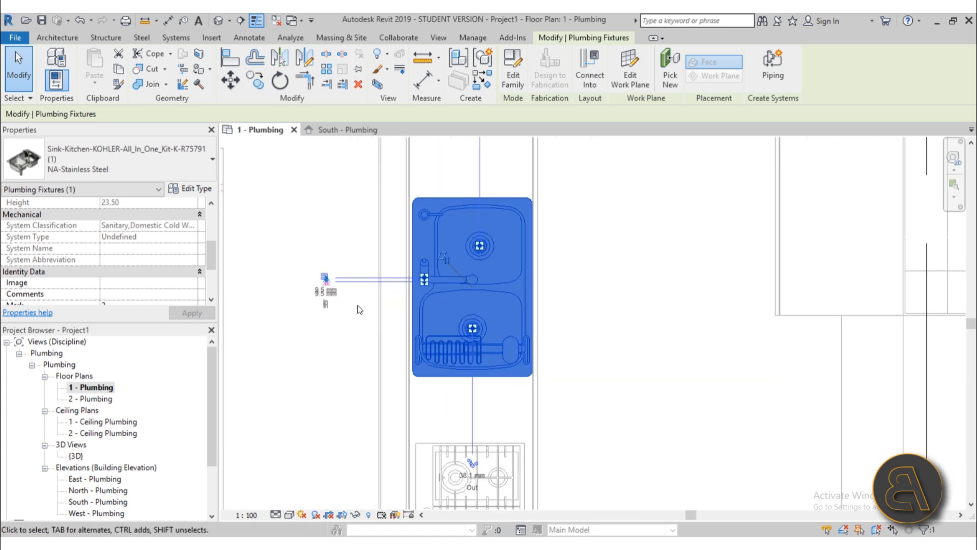
scroll(445, 306, "down", 3)
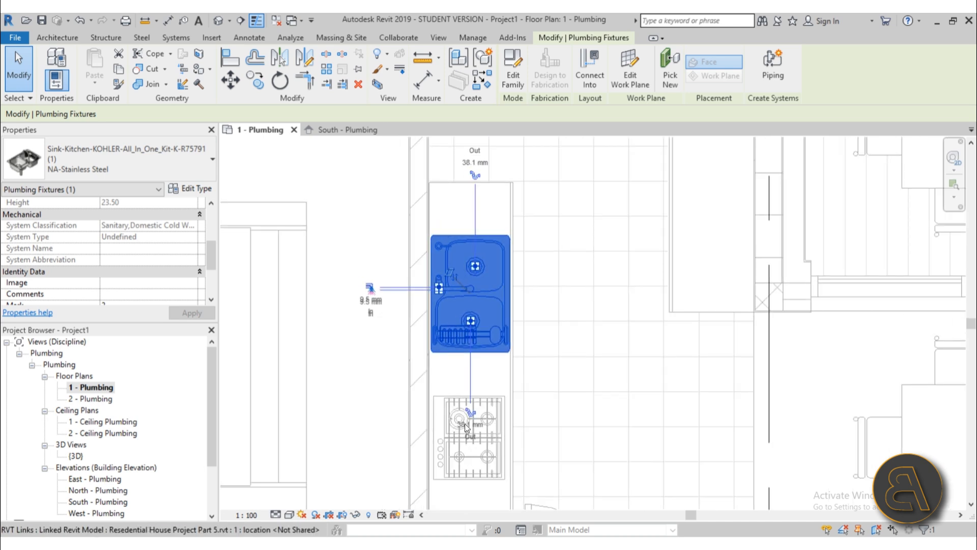
middle_click_drag(497, 399, 498, 391)
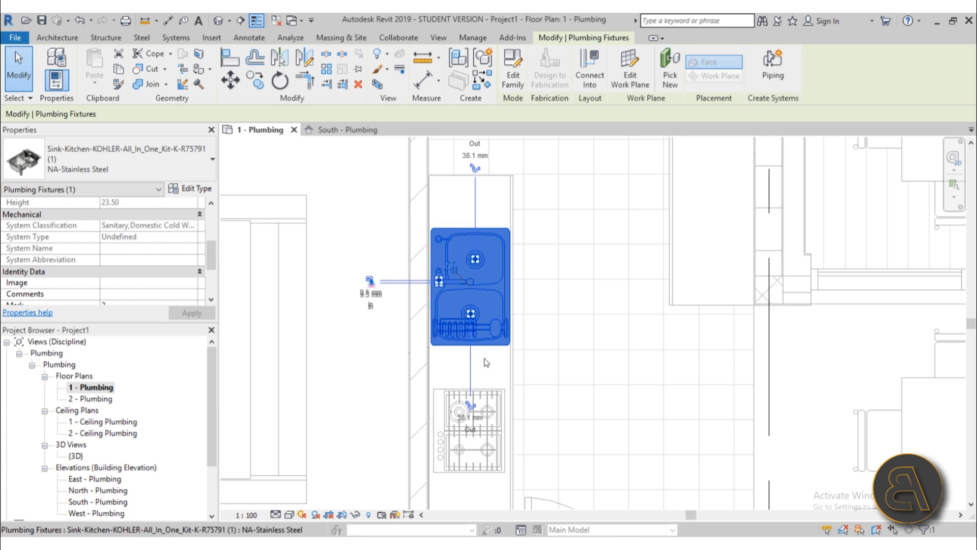
middle_click_drag(565, 407, 560, 397)
scroll(541, 327, "down", 2)
left_click(543, 328)
scroll(535, 341, "down", 1)
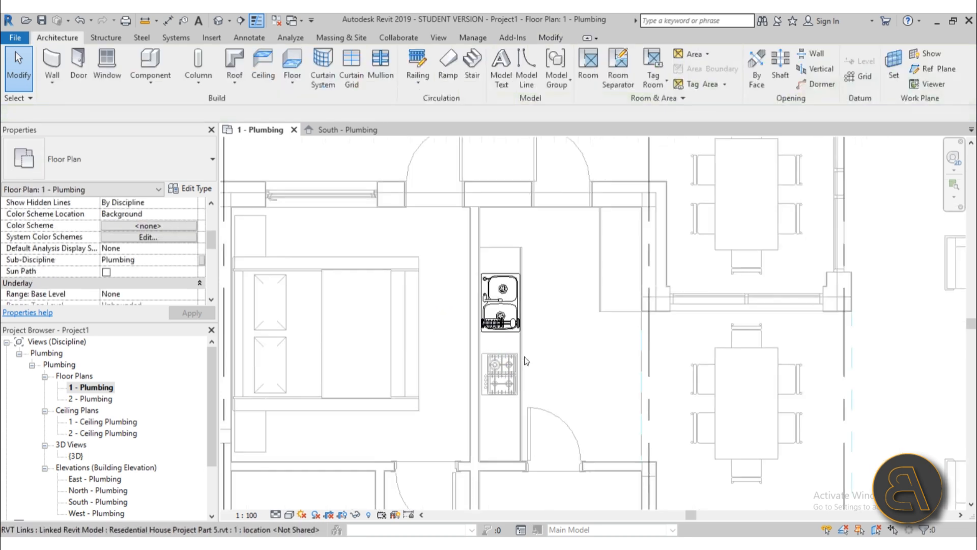
Step: Select the sink and check its elevation and mounting properties
scroll(519, 358, "up", 3)
left_click(499, 280)
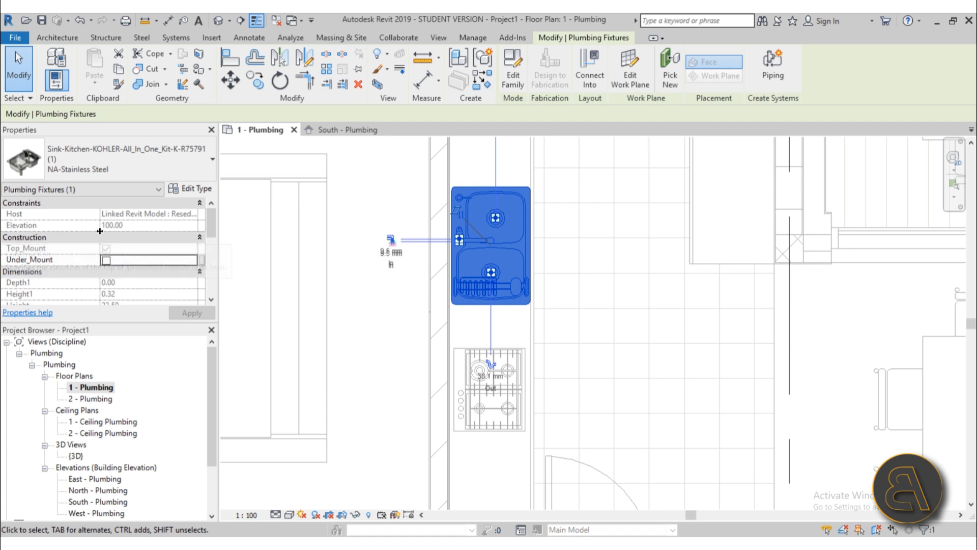
left_click(557, 348)
scroll(496, 328, "down", 3)
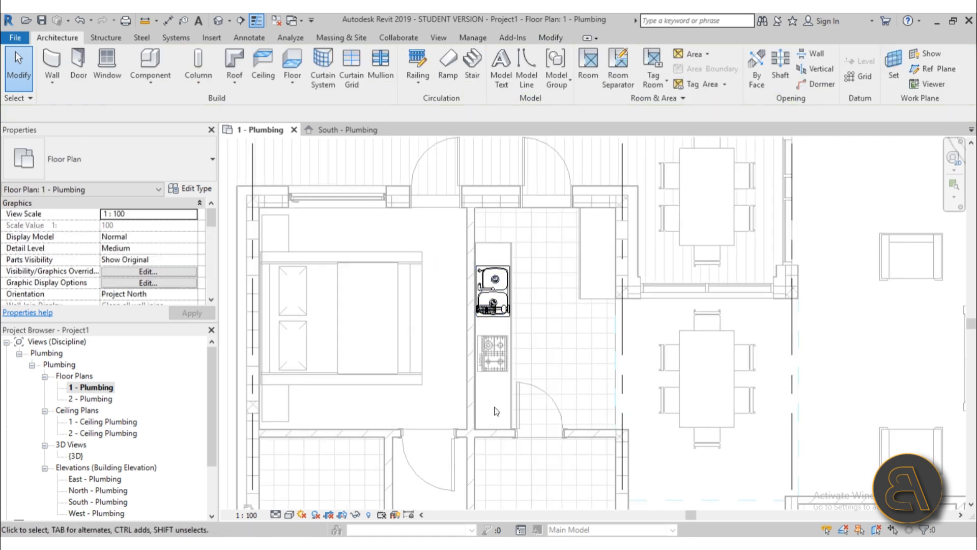
middle_click_drag(468, 367, 373, 321)
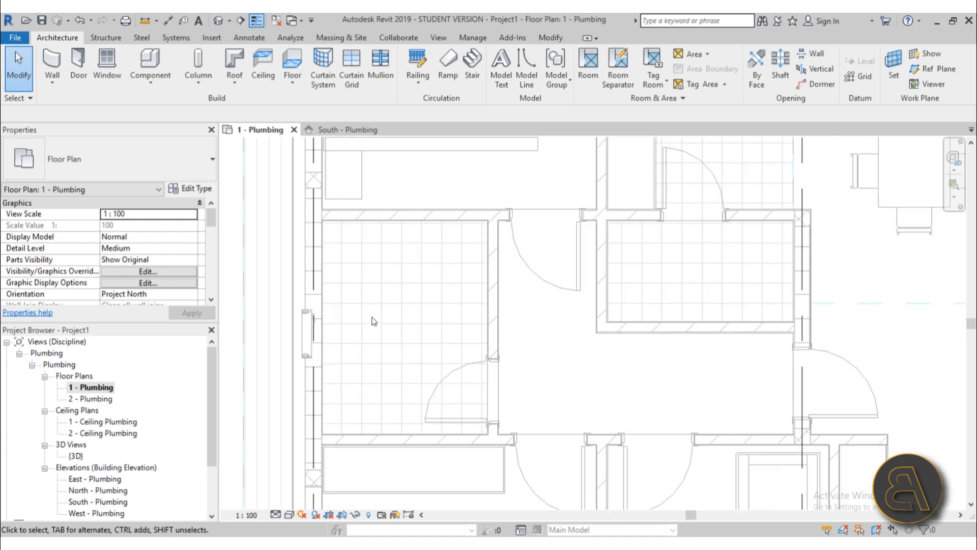
scroll(391, 329, "up", 1)
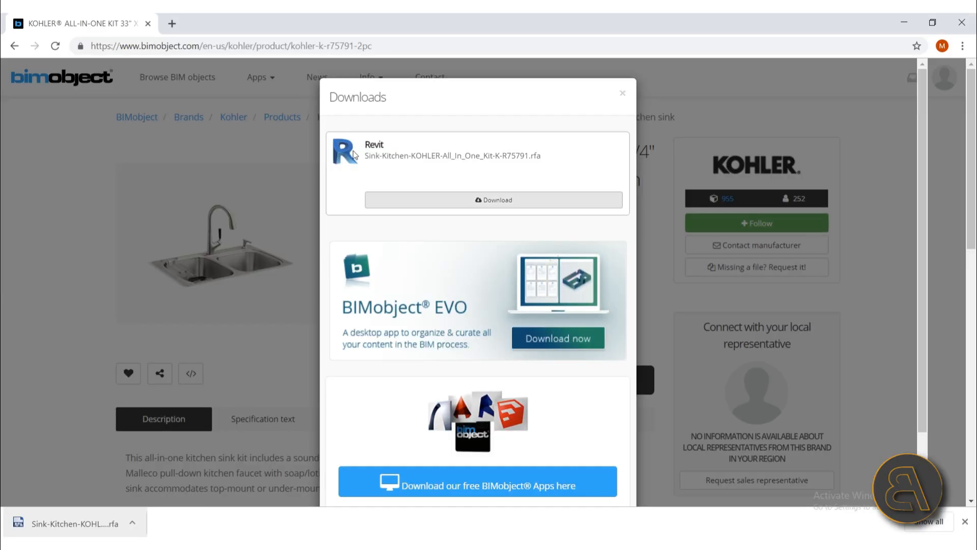
Step: Switch to the browser, return from the sink's product page to the BIMobject catalogue and show the Sanitary category
left_click(15, 47)
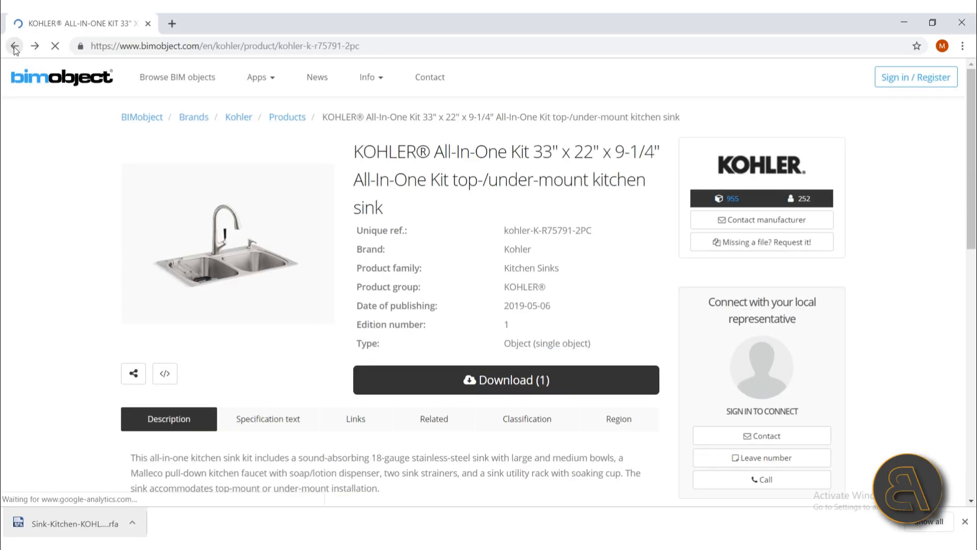
left_click(15, 47)
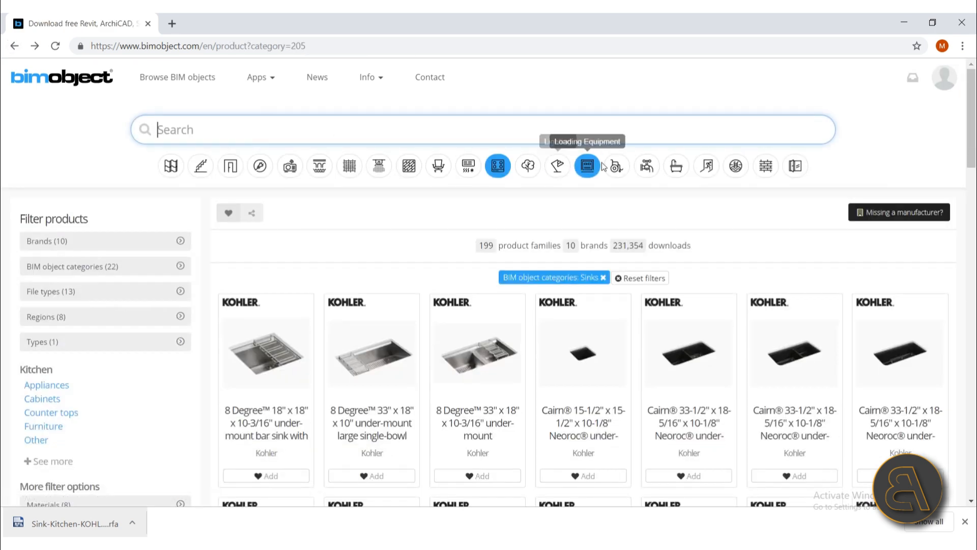
left_click(676, 173)
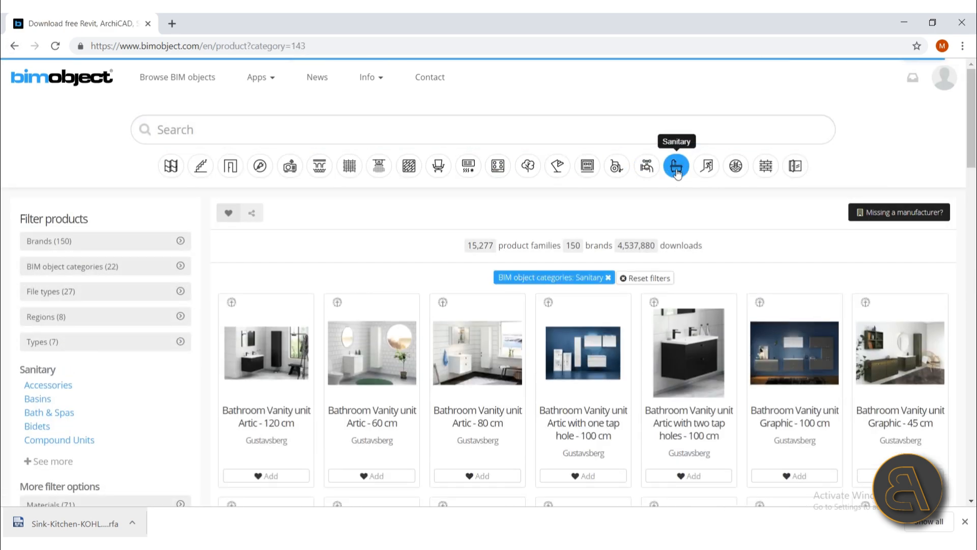
Step: Expand the full list of Sanitary subcategories and filter the products to Toilets
scroll(76, 341, "down", 2)
scroll(58, 331, "down", 3)
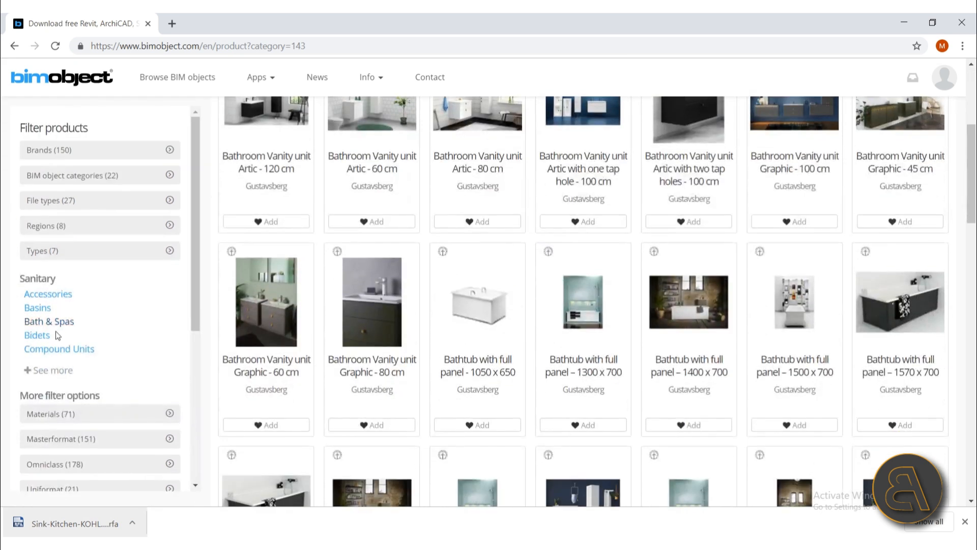
left_click(47, 370)
scroll(96, 289, "down", 3)
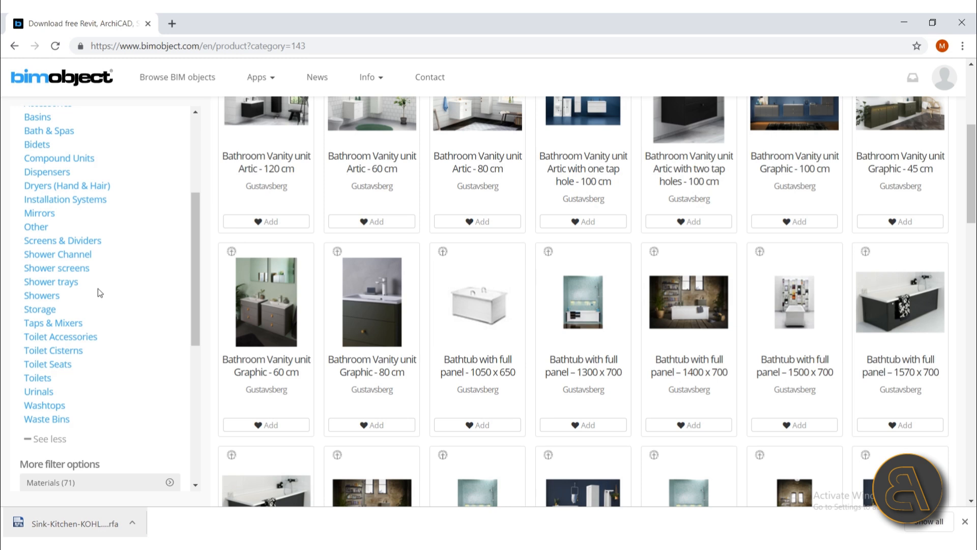
left_click(45, 379)
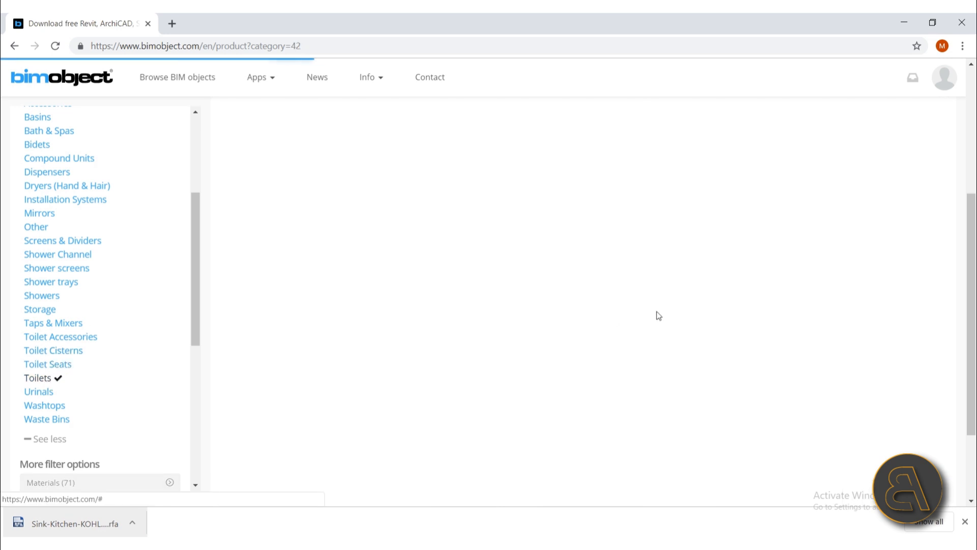
Step: Browse the toilet models and open the product page of Kohler's Adair Comfort Height one-piece elongated 1.28 gpf toilet
scroll(560, 302, "up", 2)
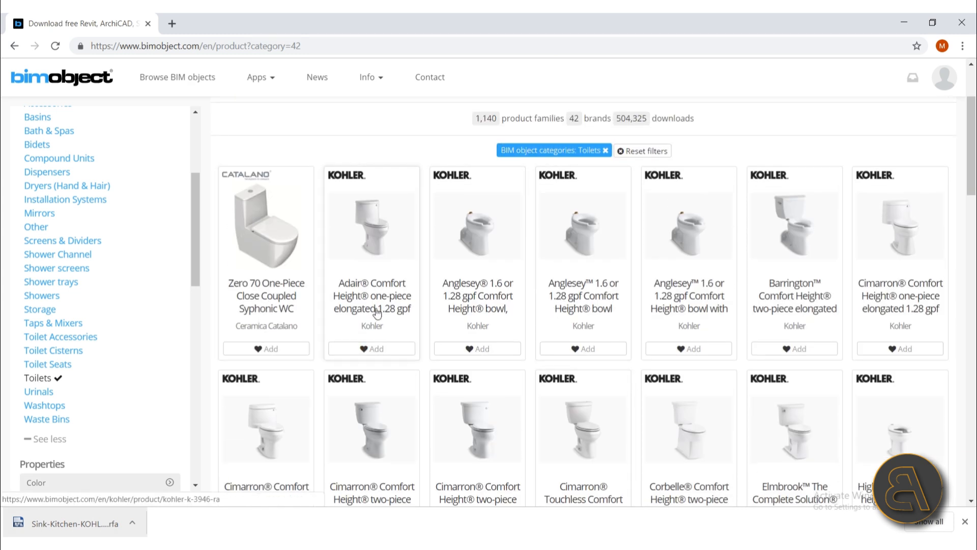
scroll(371, 383, "down", 2)
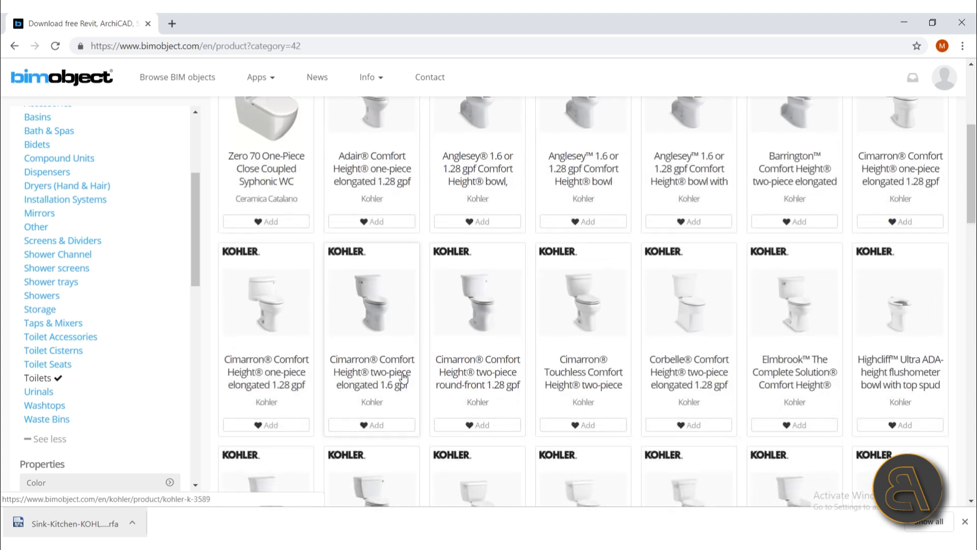
scroll(403, 376, "up", 3)
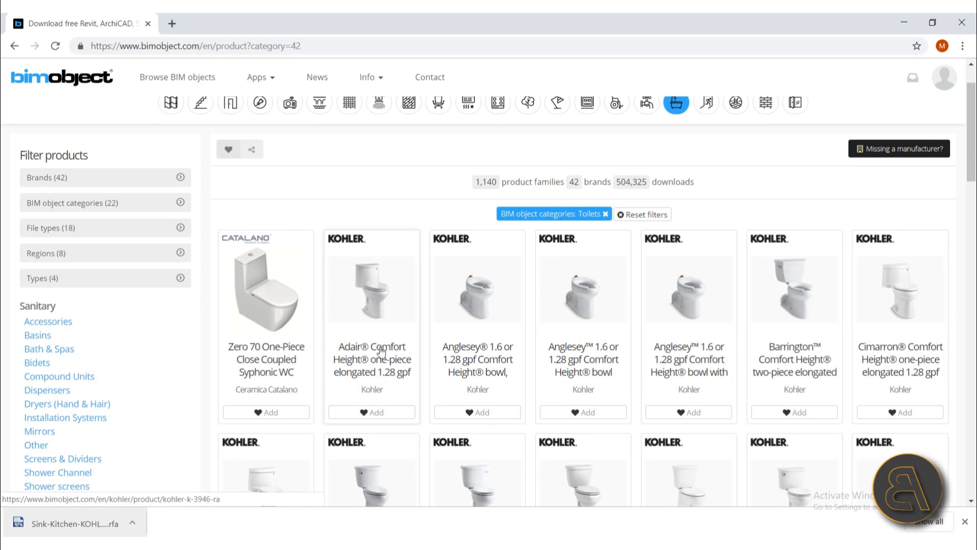
scroll(381, 349, "down", 1)
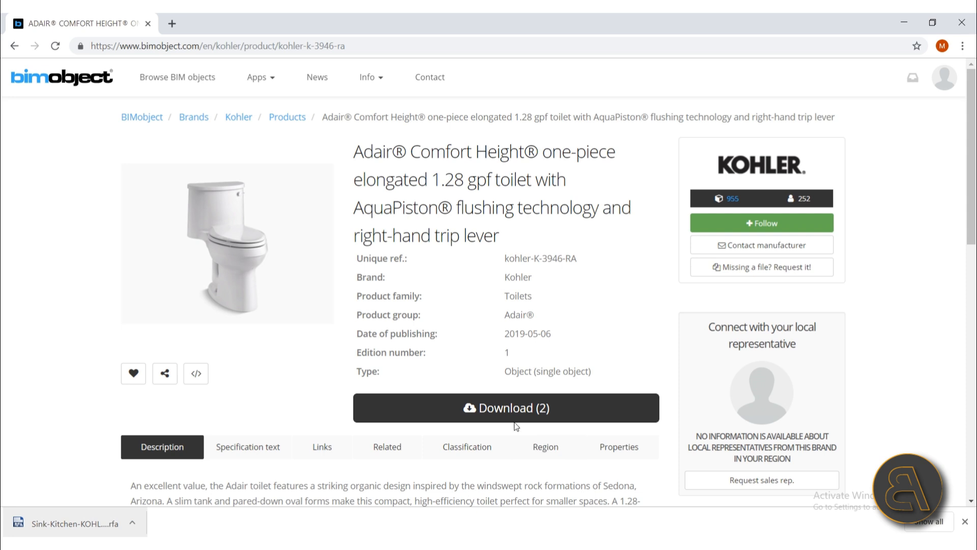
Step: Download the Revit family Toilet-Floor_Mount-KOHLER-Adair-K-3946.rfa and load it into the plumbing floor plan in Revit
left_click(495, 406)
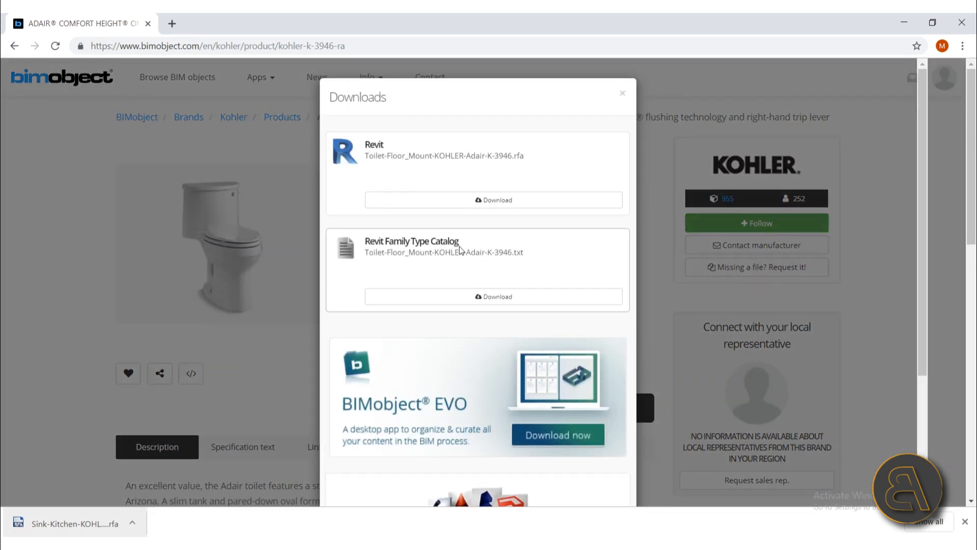
left_click(494, 200)
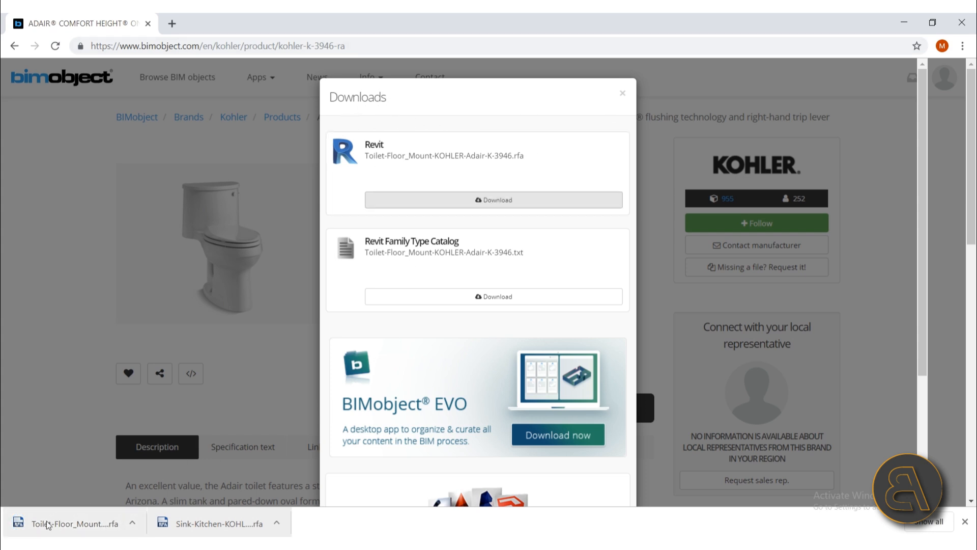
left_click_drag(46, 524, 329, 545)
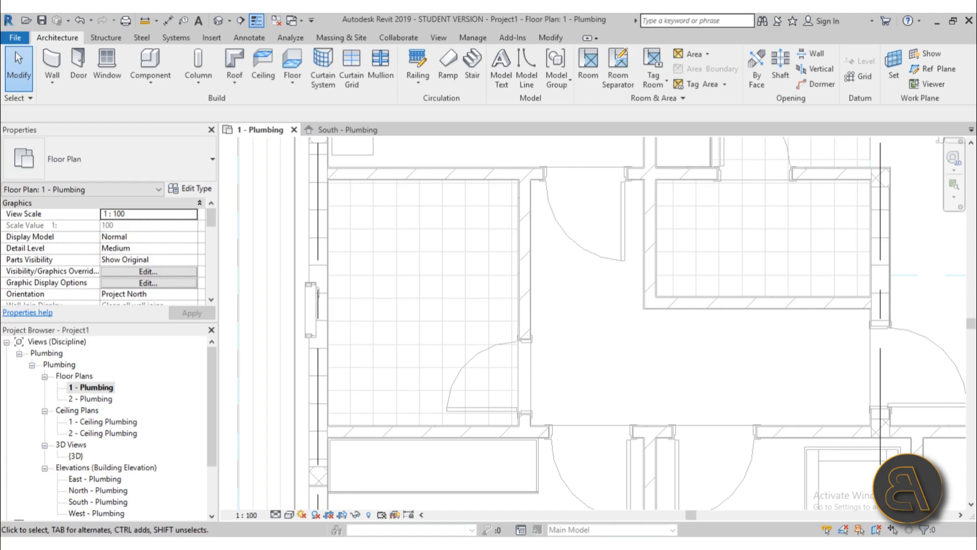
left_click_drag(378, 341, 378, 340)
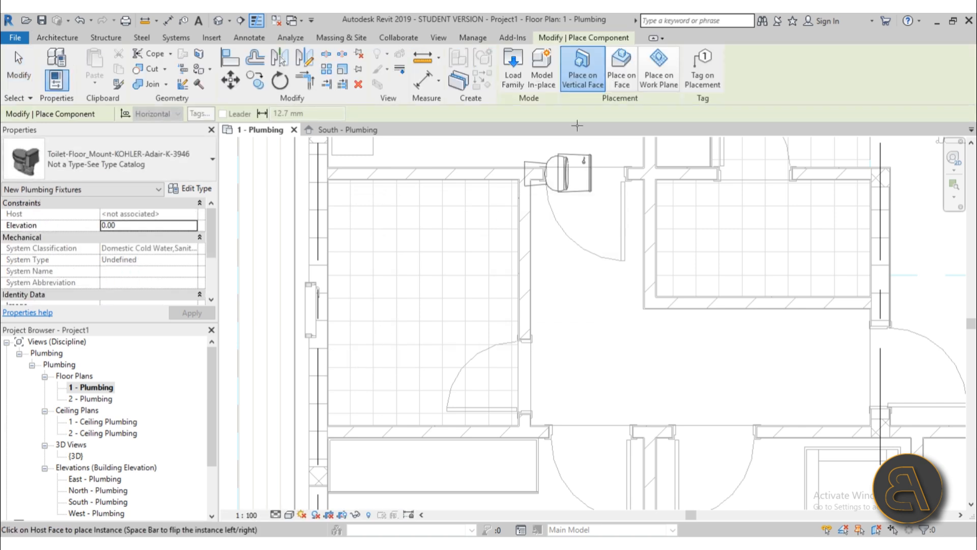
Step: Place the toilet on the Level 1 work plane in the bathroom, rotated so its tank backs onto the wall with the window
left_click(658, 85)
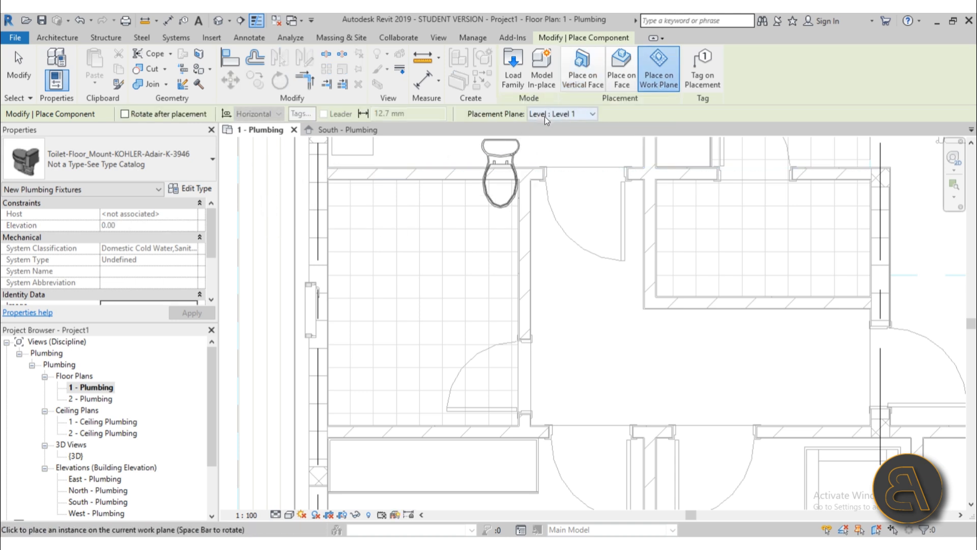
scroll(372, 326, "up", 3)
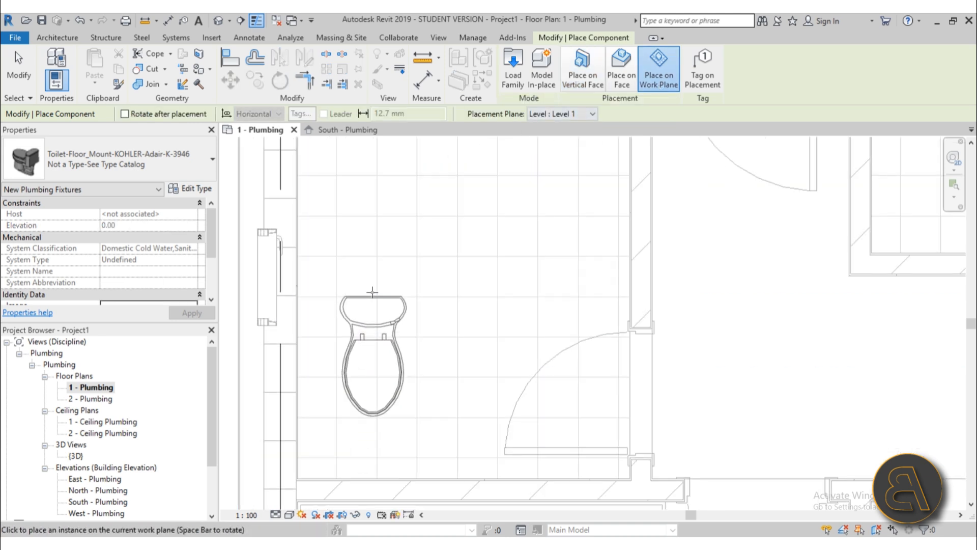
key("space")
scroll(295, 359, "up", 4)
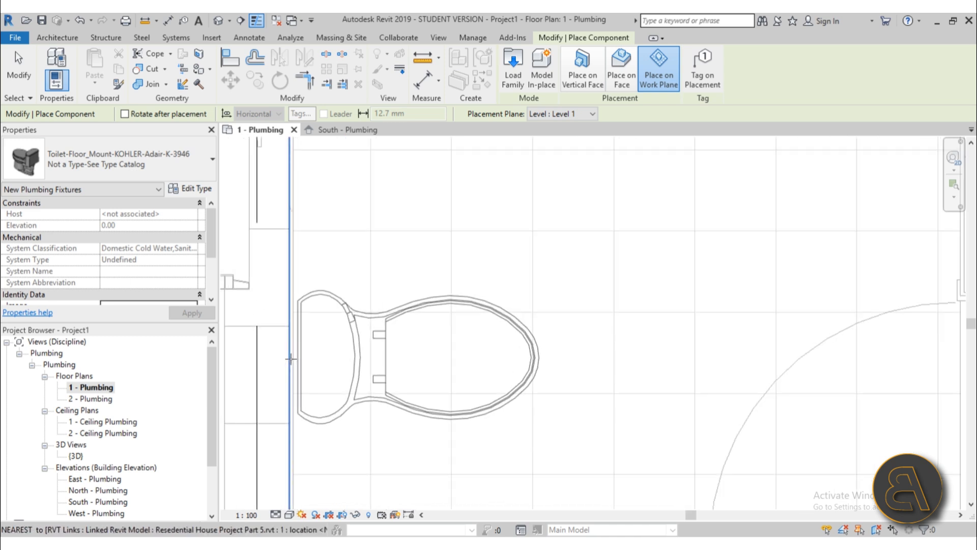
left_click(289, 359)
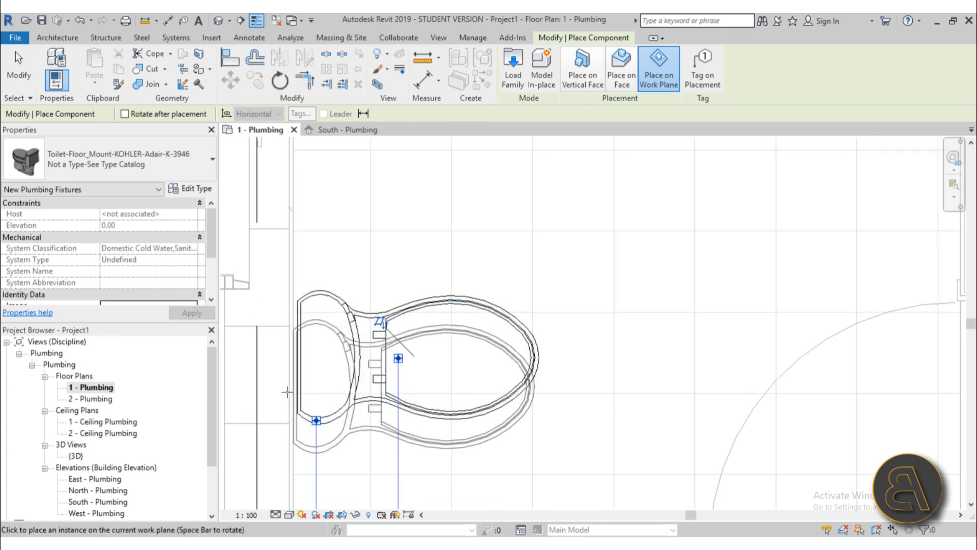
key("Escape")
key("Escape")
left_click(317, 421)
key("Escape")
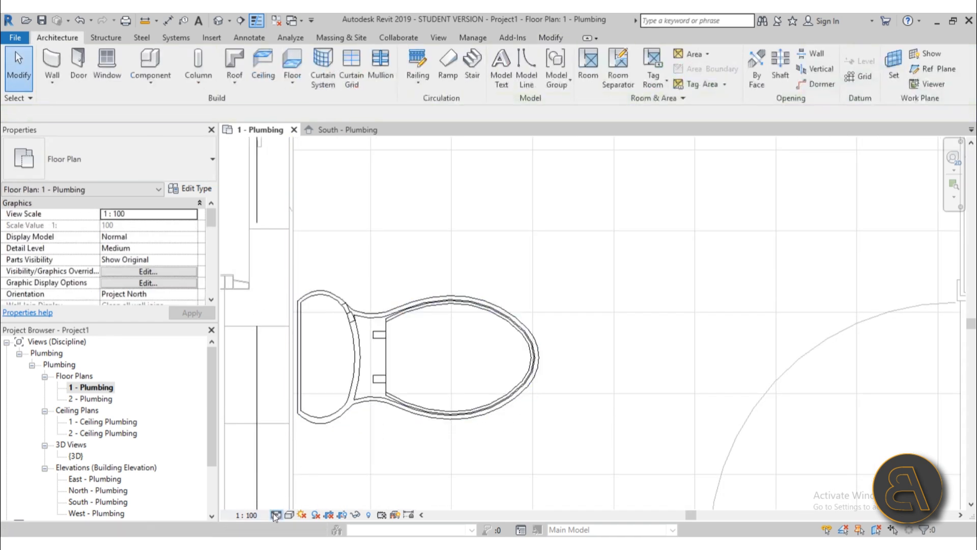
Step: Set the view's detail level to Fine and select the toilet to examine its water inlet and drain outlet connectors
left_click(275, 515)
left_click(290, 500)
left_click(413, 389)
scroll(405, 453, "down", 3)
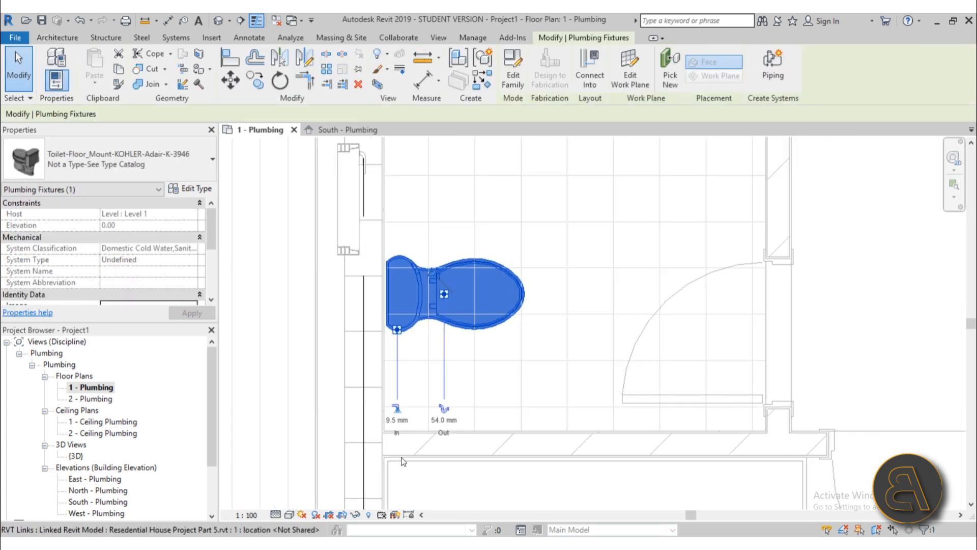
scroll(403, 461, "up", 2)
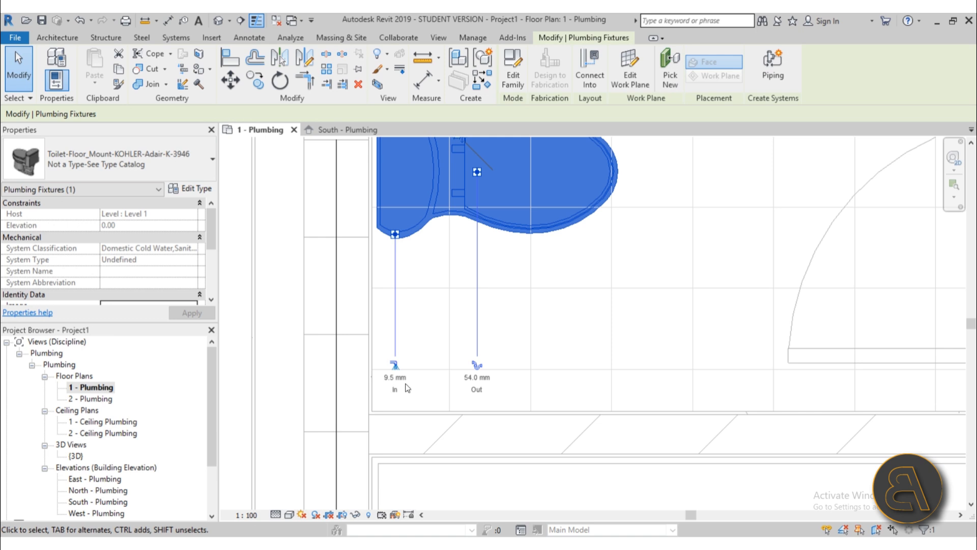
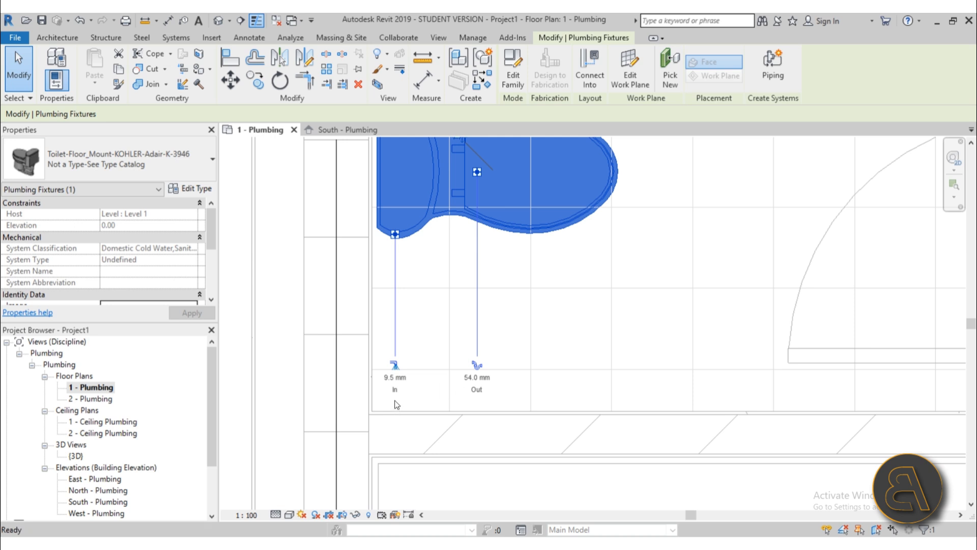
left_click(414, 290)
Step: Align the back edge of the toilet's tank with the inner face of the bathroom wall behind it
middle_click_drag(407, 264, 365, 394)
scroll(365, 395, "down", 1)
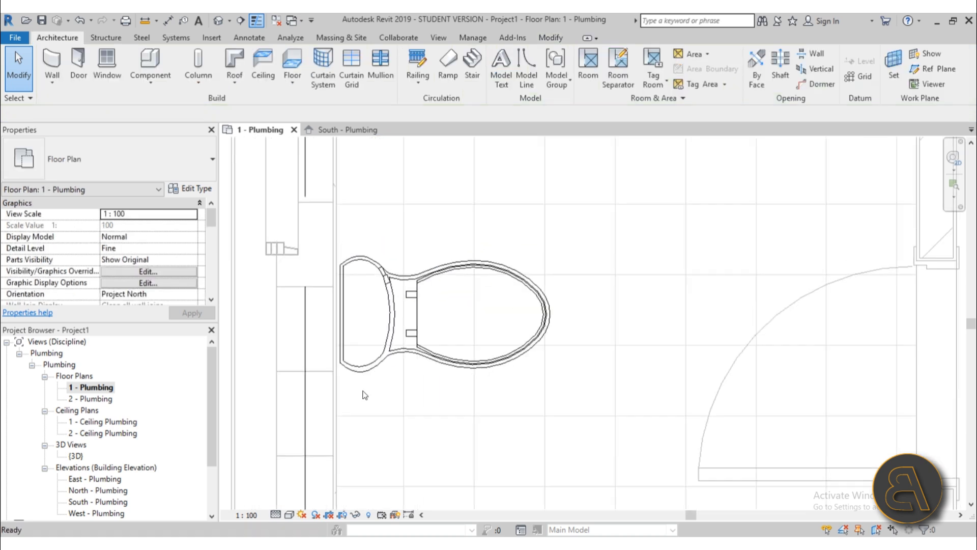
scroll(339, 297, "up", 2)
key("a")
key("l")
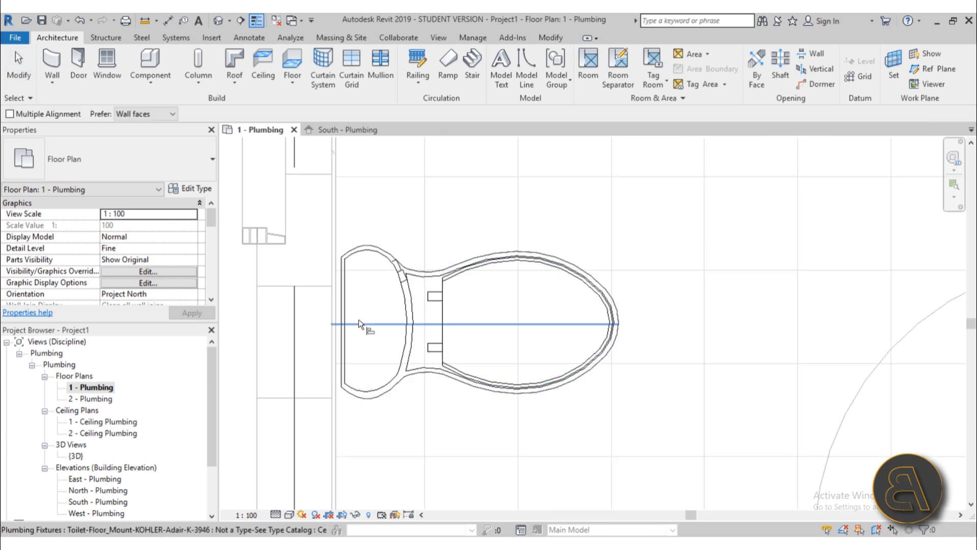
left_click(336, 224)
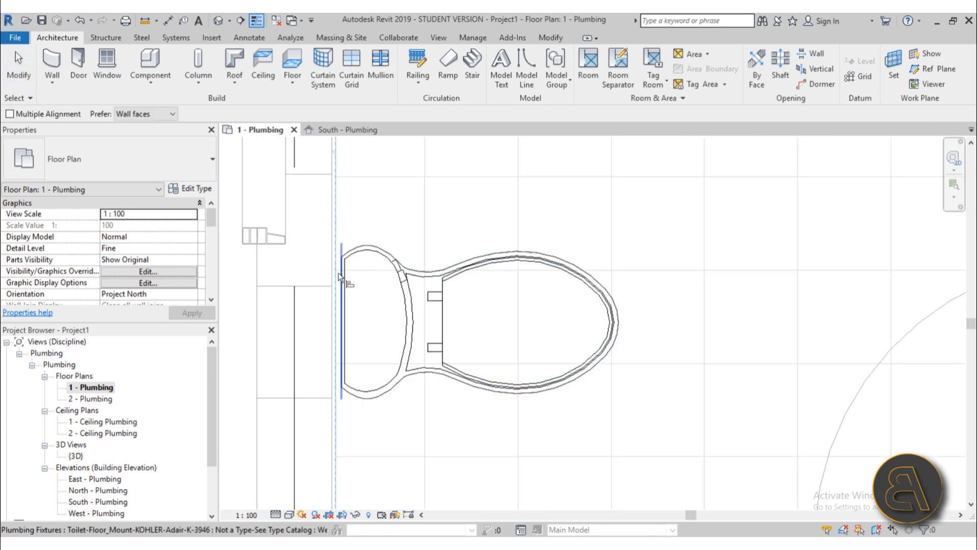
left_click(340, 277)
scroll(423, 185, "down", 3)
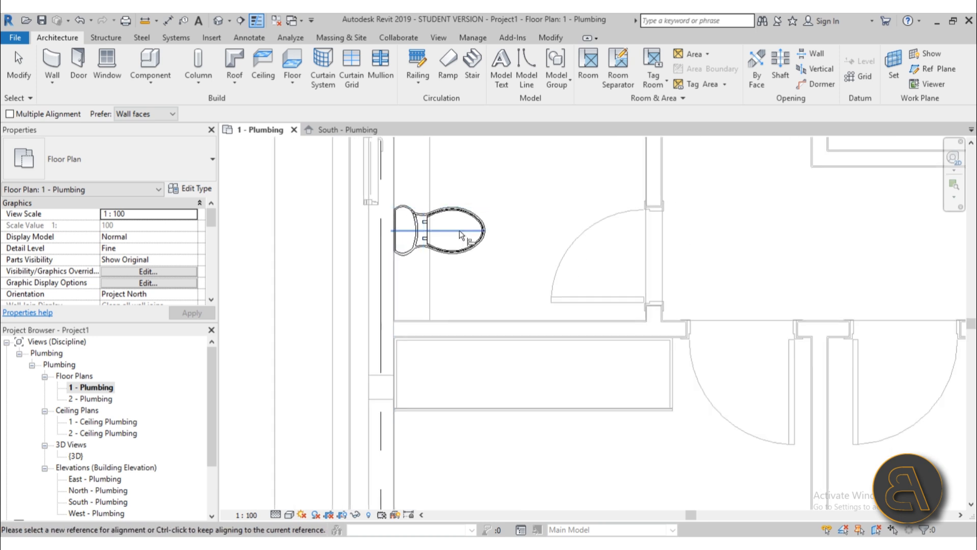
key("Escape")
key("Escape")
middle_click_drag(463, 252, 416, 373)
scroll(443, 318, "down", 1)
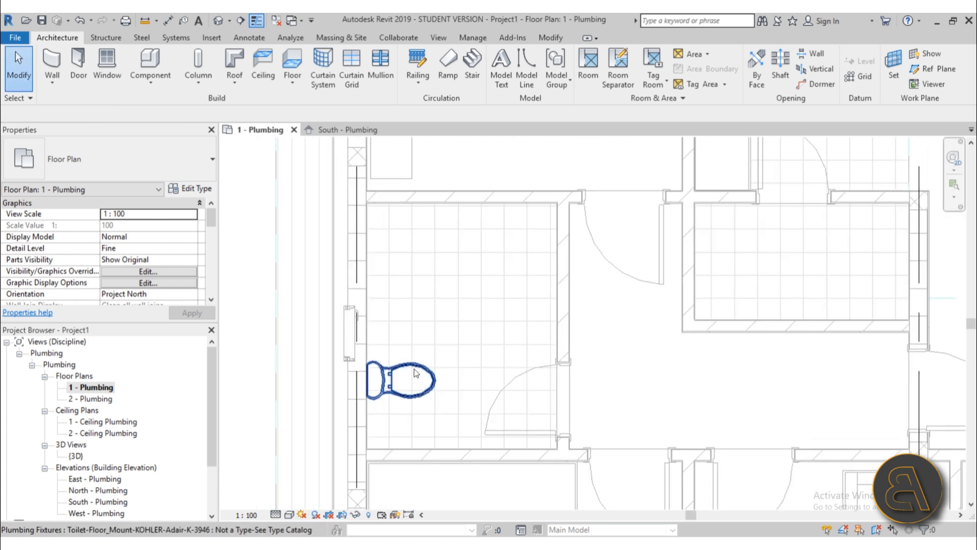
left_click(416, 373)
left_click_drag(416, 373, 415, 261)
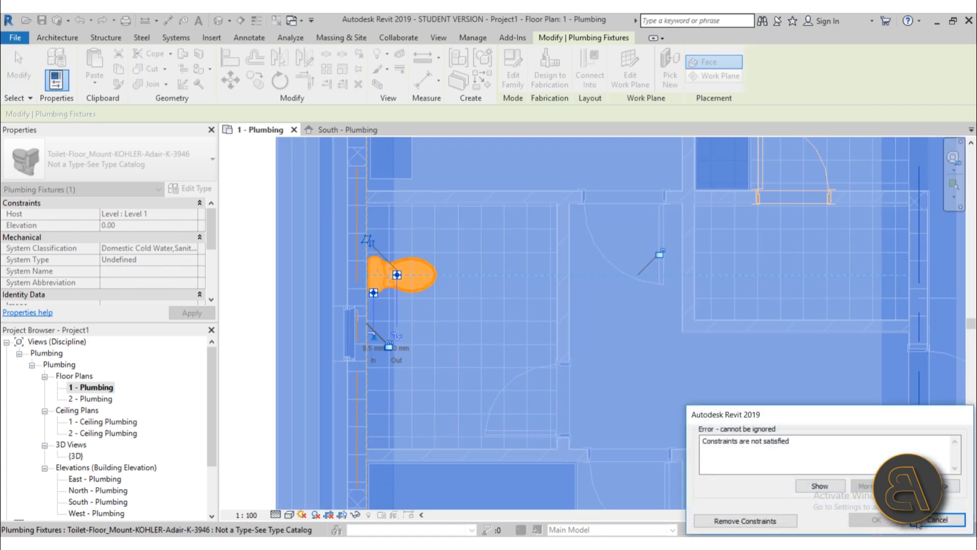
left_click(936, 520)
Step: Nudge the toilet along the bathroom wall until it sits in front of the upper half of the window, and deselect it
left_click(402, 384)
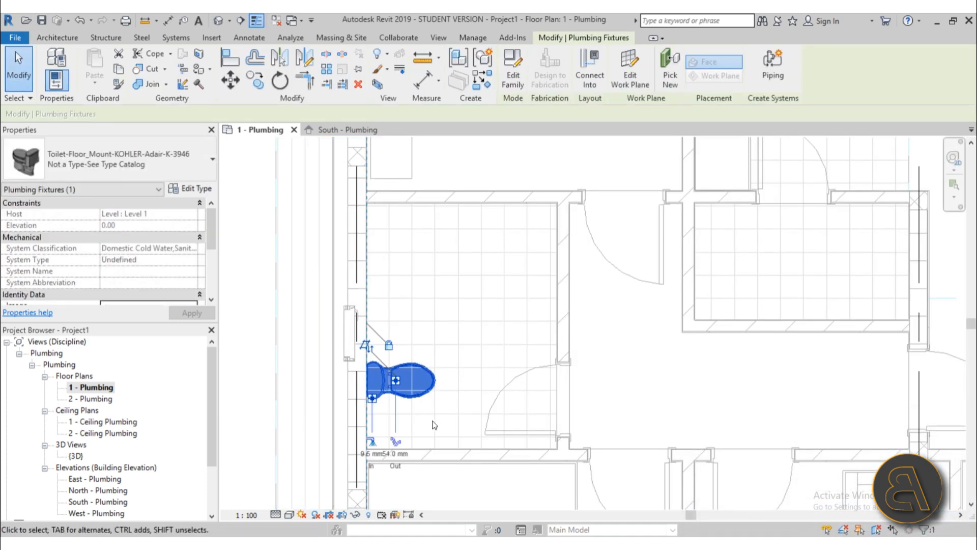
scroll(469, 442, "down", 1)
middle_click_drag(469, 442, 411, 318)
key("Up")
key("Up")
key("Up")
key("Up")
key("Up")
key("Up")
key("Up")
key("Up")
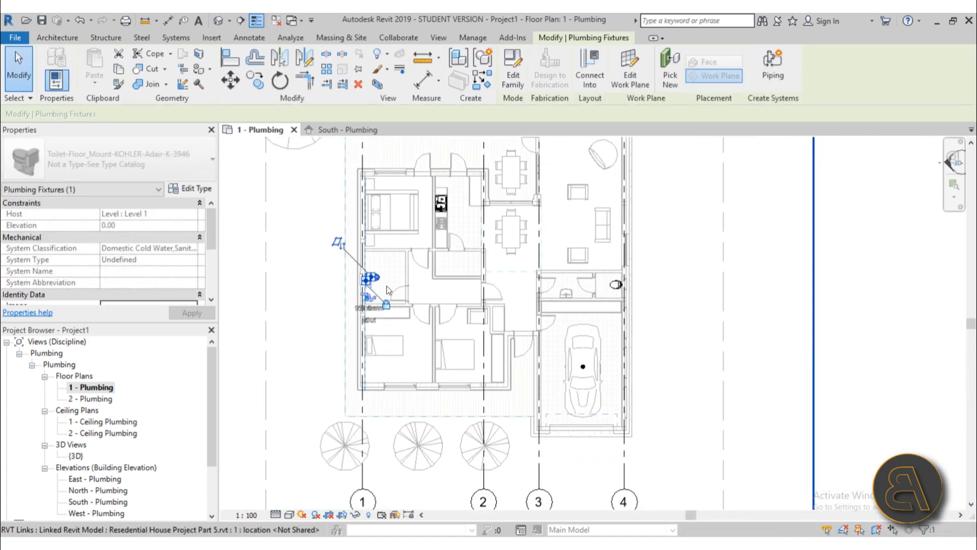
scroll(386, 287, "up", 5)
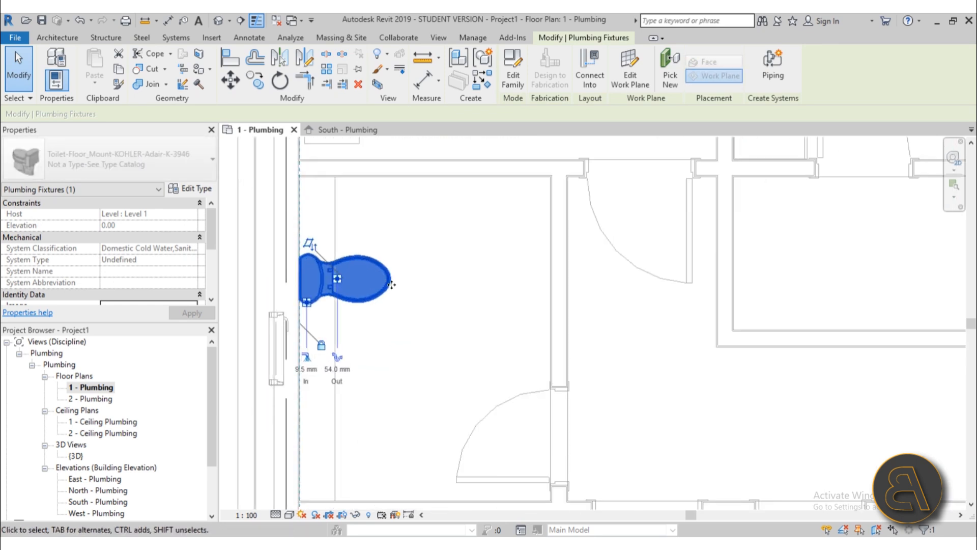
key("Down")
key("Down")
key("Down")
key("Down")
key("Down")
key("Down")
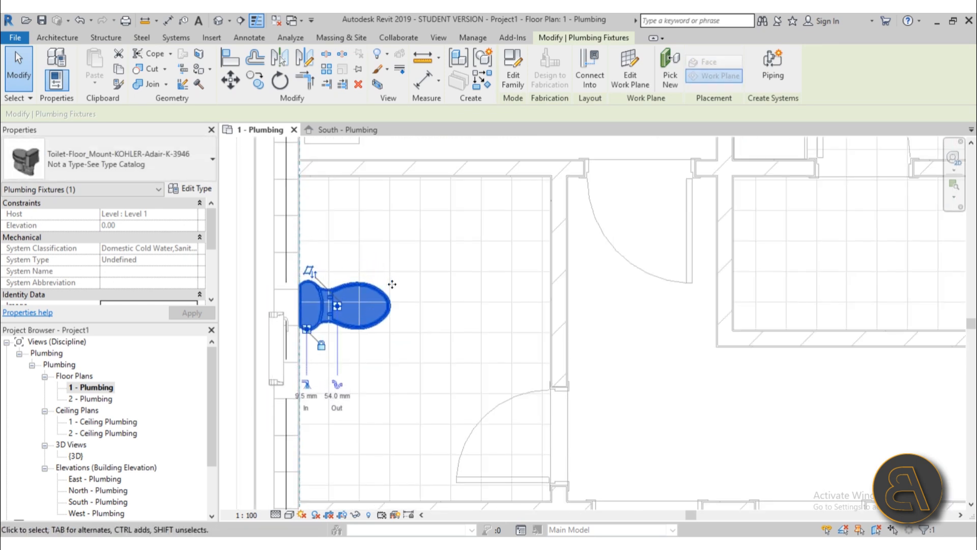
key("Down")
key("Down")
key("Down")
key("Down")
key("Down")
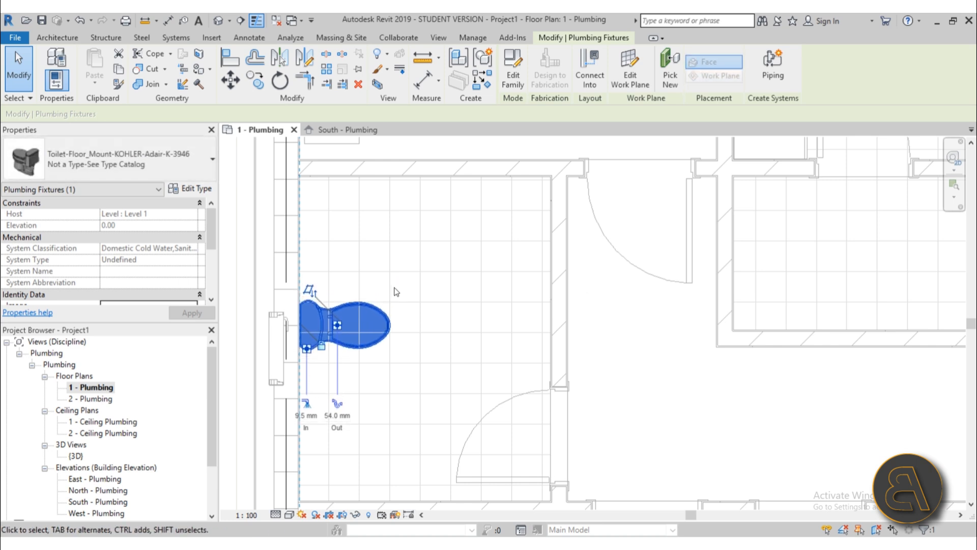
left_click(406, 377)
scroll(406, 377, "down", 1)
middle_click_drag(394, 397, 391, 342)
scroll(368, 355, "up", 2)
middle_click_drag(353, 387, 367, 355)
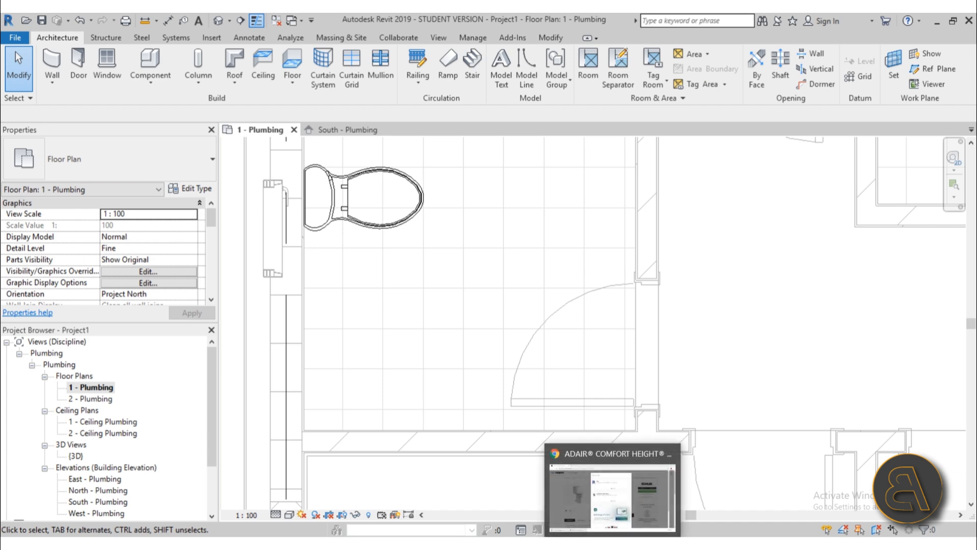
Step: Switch to Chrome, return to BIMobject's Sanitary product listing and review its subcategories
left_click(610, 491)
left_click(15, 45)
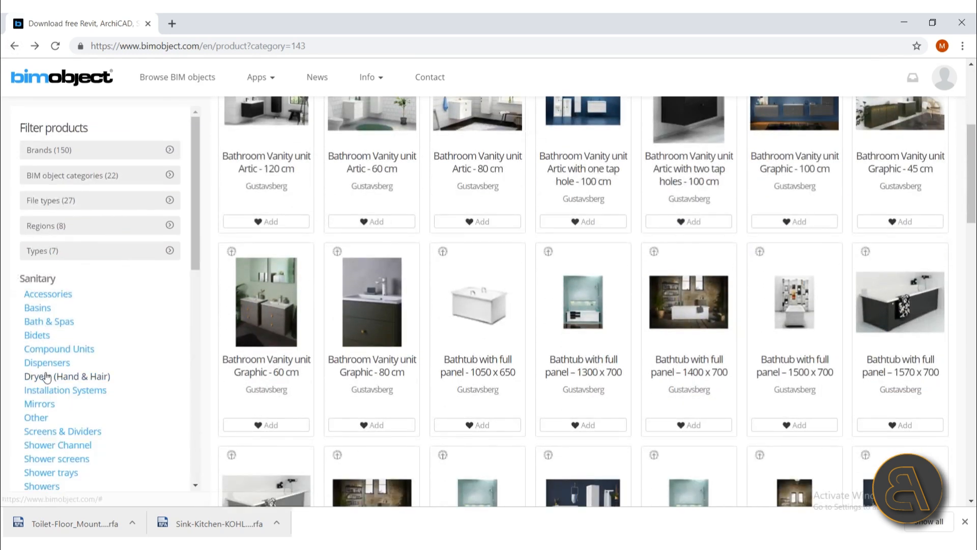
scroll(115, 257, "down", 2)
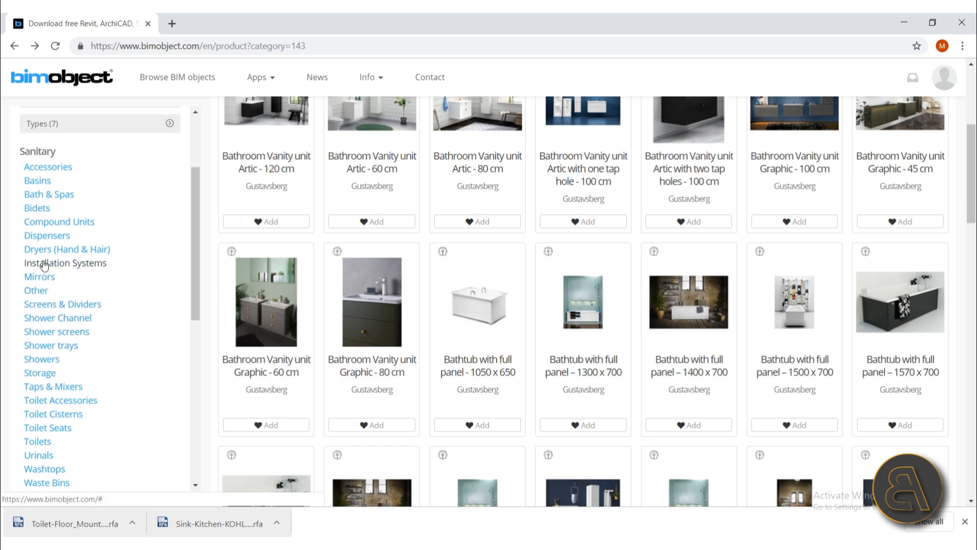
scroll(44, 264, "up", 1)
scroll(78, 277, "down", 1)
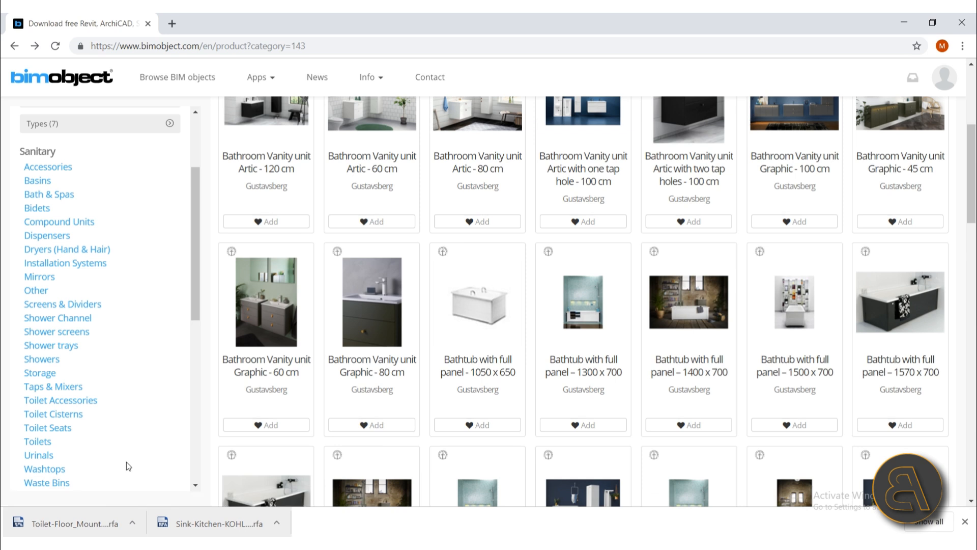
scroll(100, 437, "up", 5)
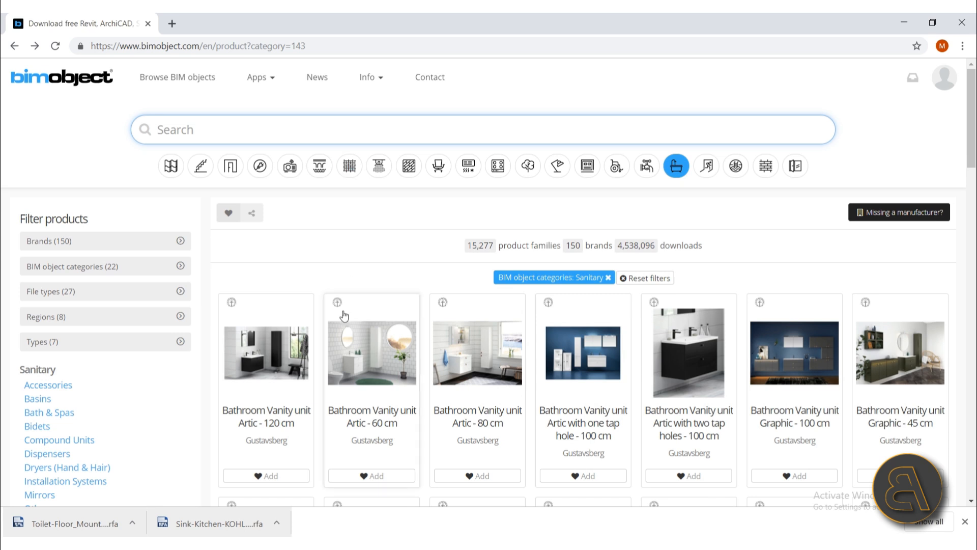
Step: Look through the product families in the Sanitary category listing
scroll(344, 313, "down", 4)
scroll(369, 306, "down", 9)
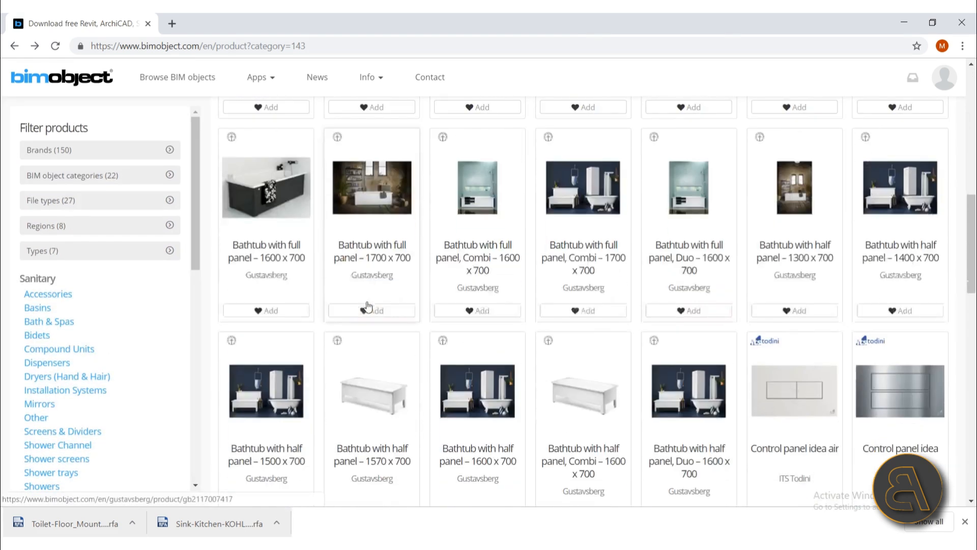
scroll(369, 306, "down", 10)
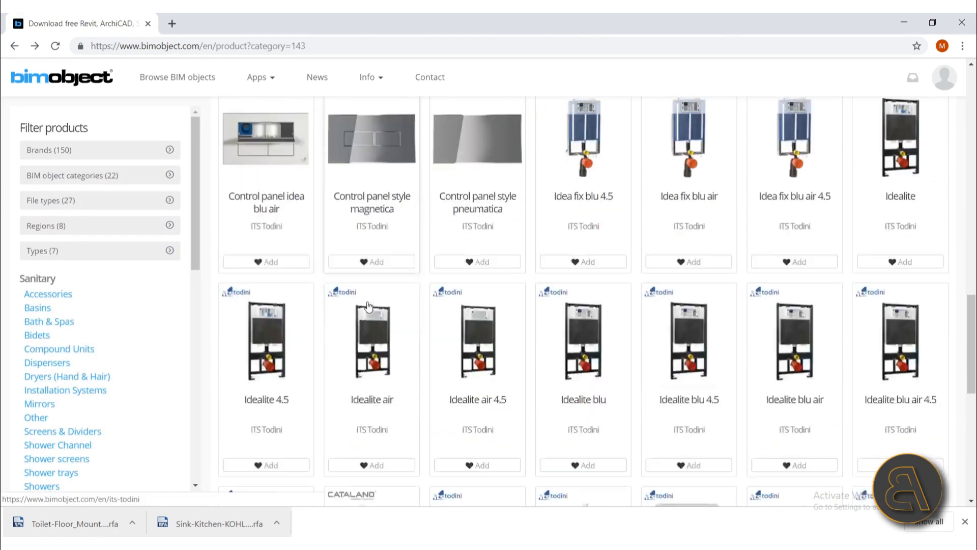
scroll(367, 301, "down", 10)
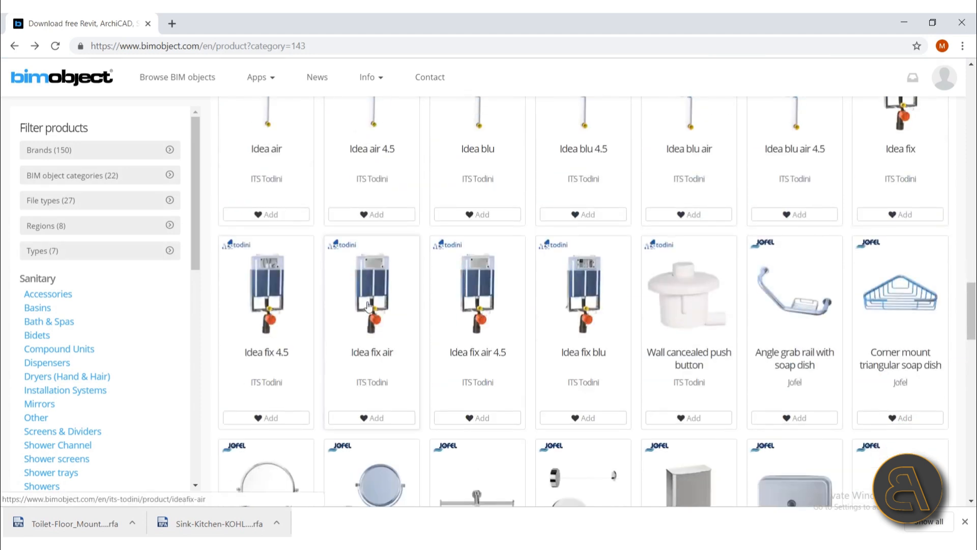
scroll(369, 287, "down", 6)
scroll(356, 310, "up", 17)
scroll(351, 319, "up", 20)
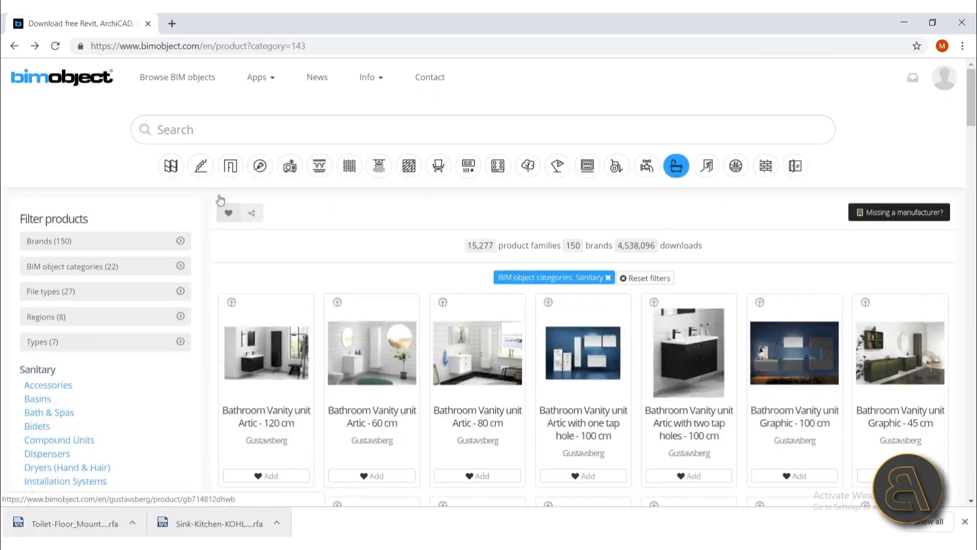
Step: Search the Sanitary category for "sink"
left_click(201, 127)
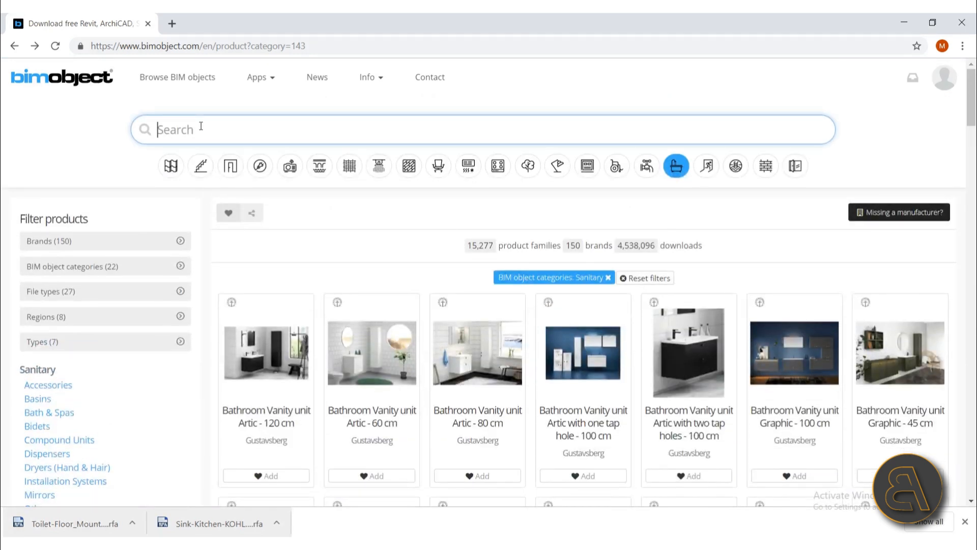
type("sink")
key("Down")
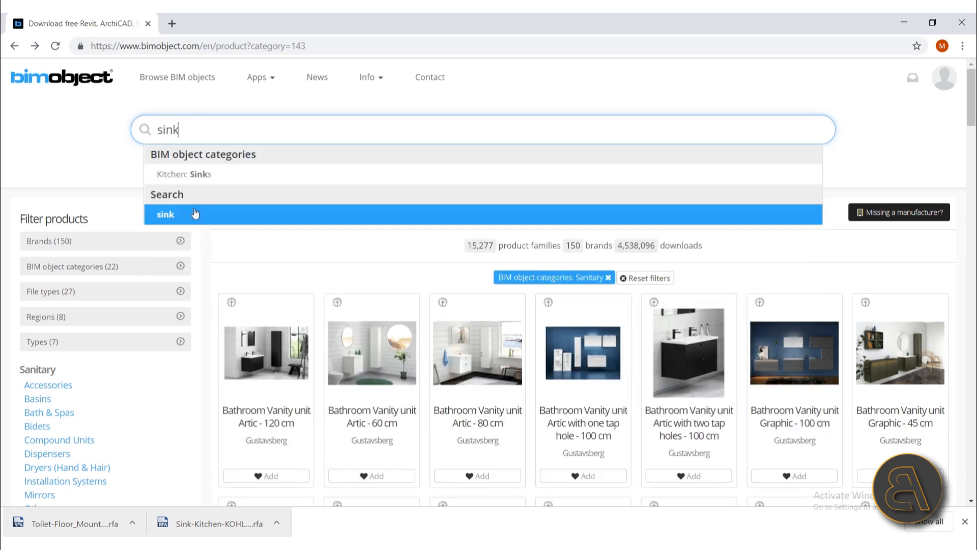
key("Return")
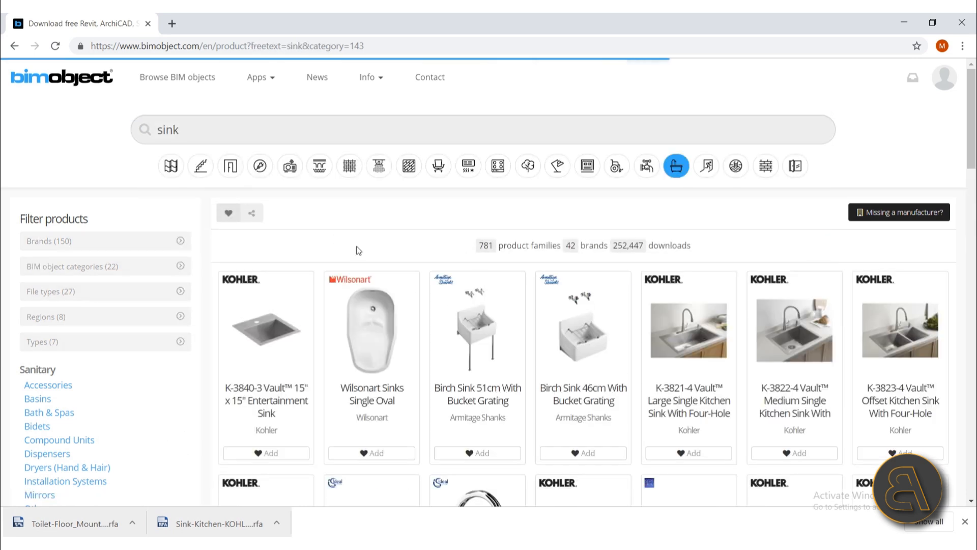
Step: Look through the sink search results for a suitable bathroom sink
scroll(402, 255, "down", 8)
scroll(402, 263, "down", 18)
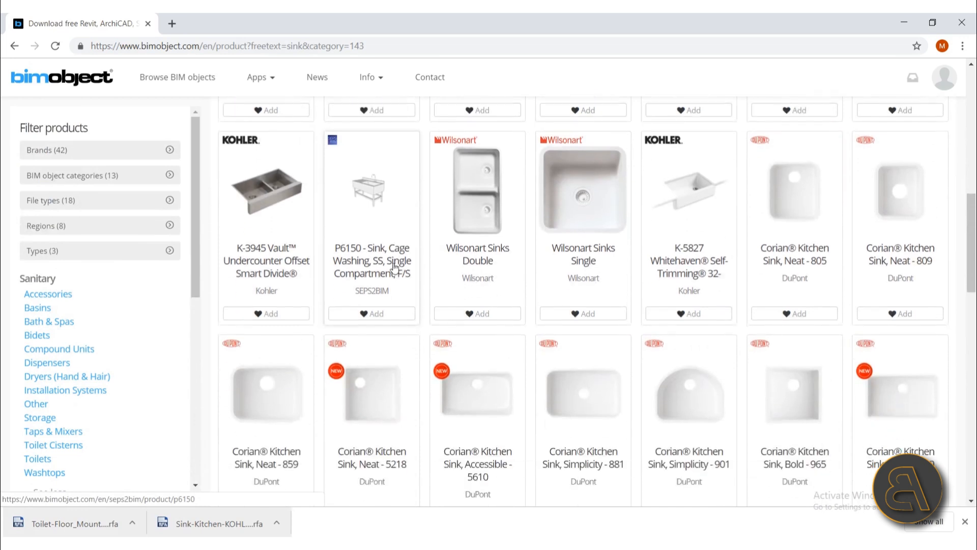
scroll(395, 265, "down", 8)
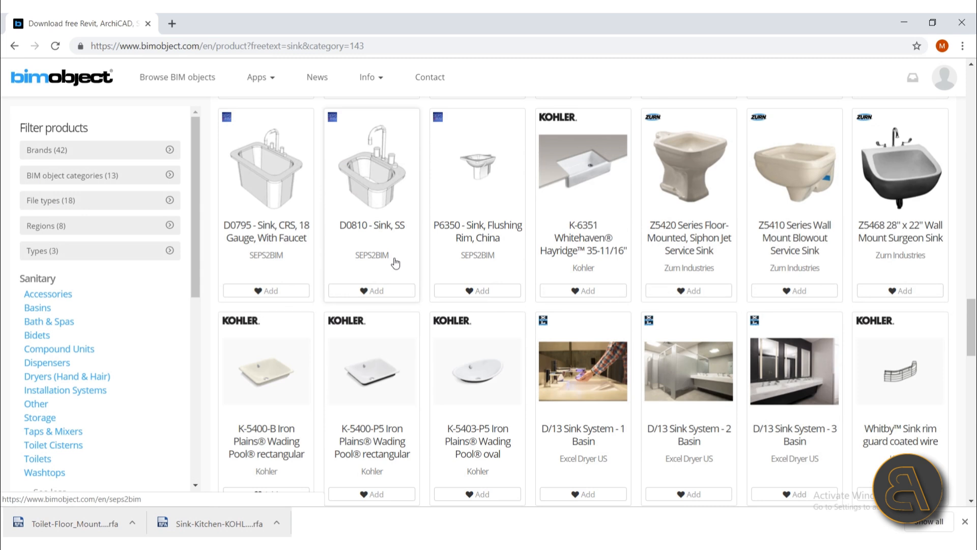
scroll(395, 262, "down", 3)
scroll(396, 263, "up", 6)
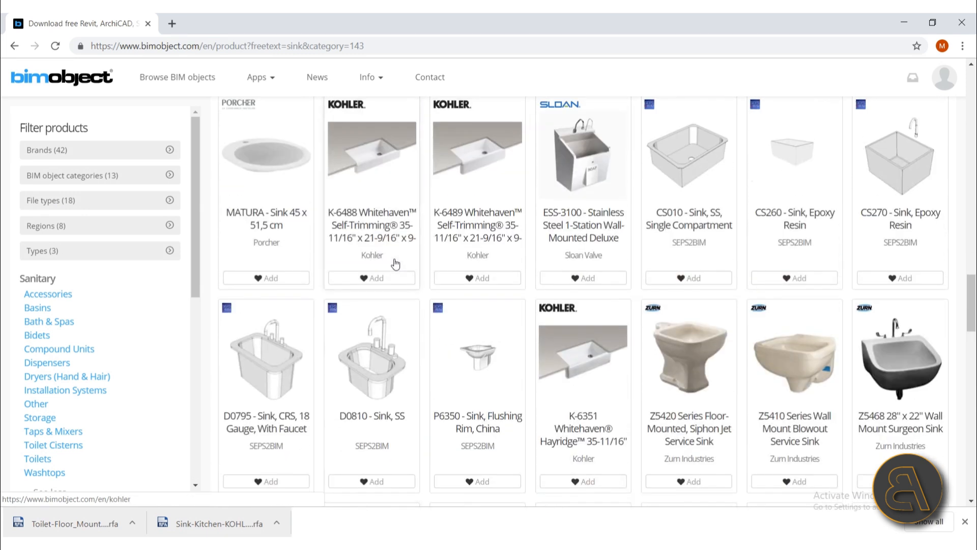
scroll(396, 263, "up", 3)
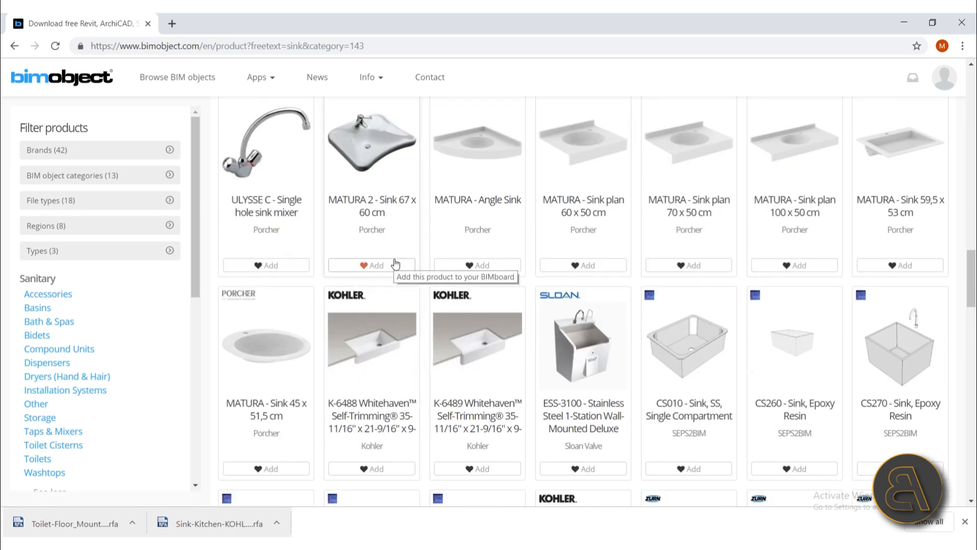
scroll(396, 263, "up", 4)
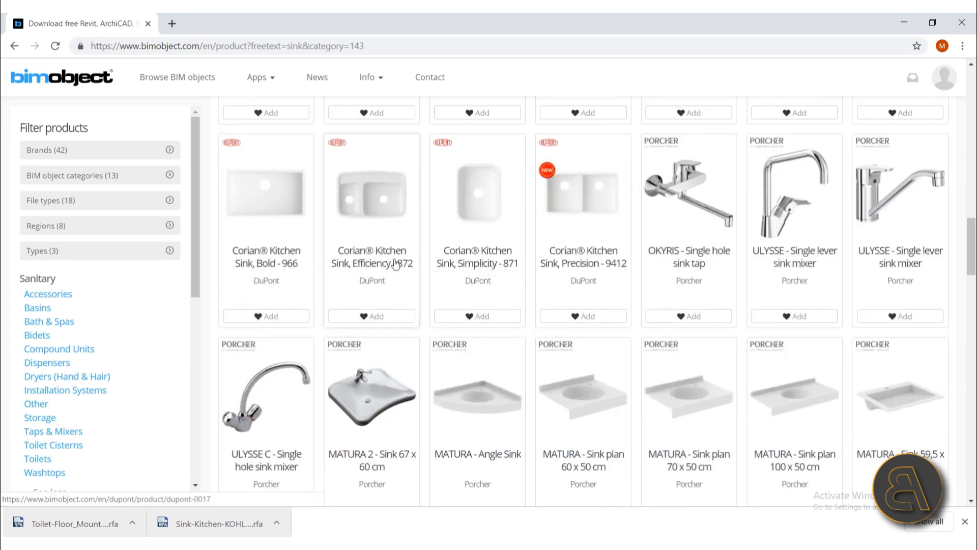
scroll(396, 263, "down", 10)
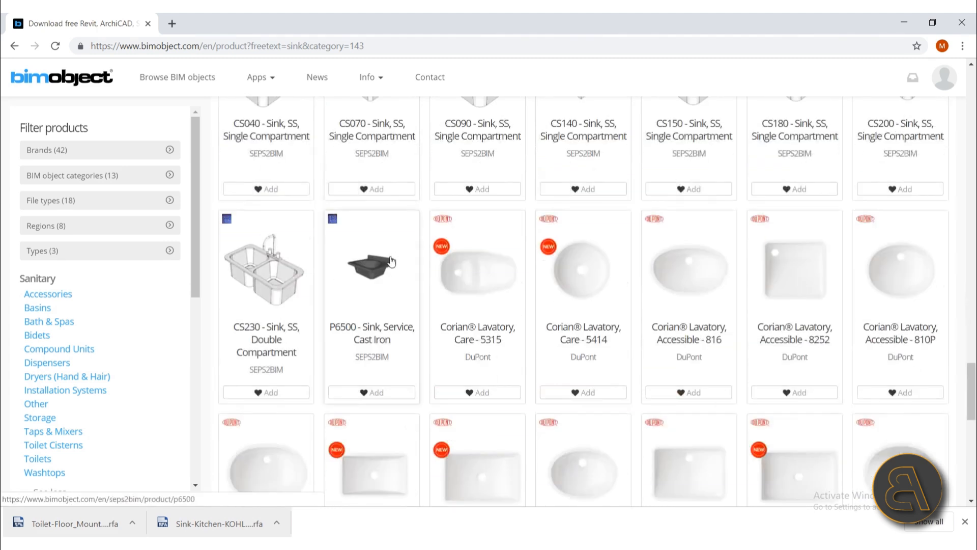
scroll(397, 334, "down", 10)
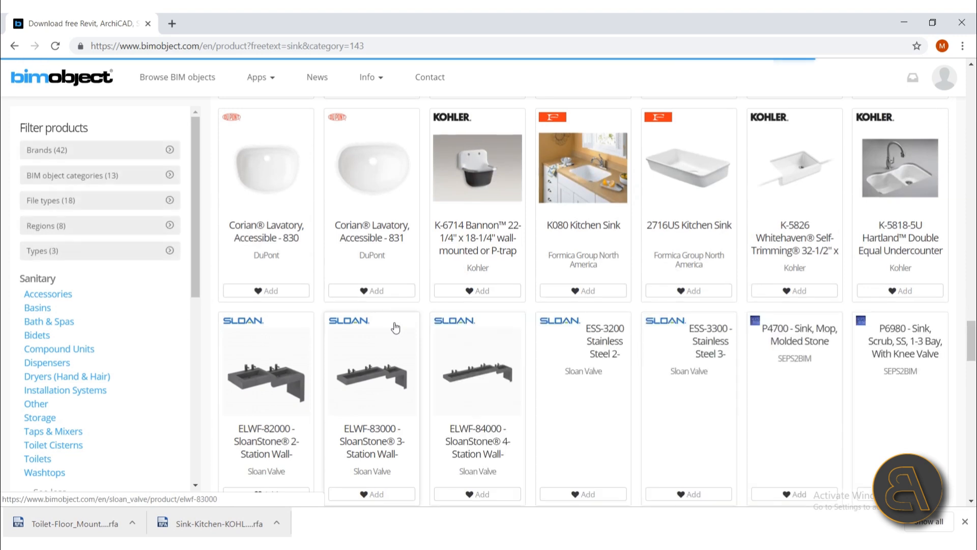
scroll(395, 327, "down", 8)
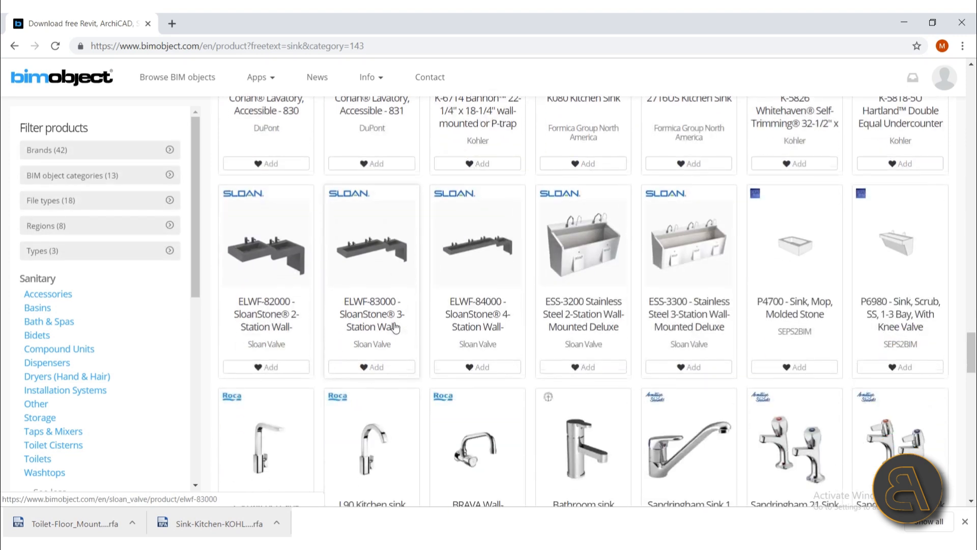
scroll(395, 326, "down", 4)
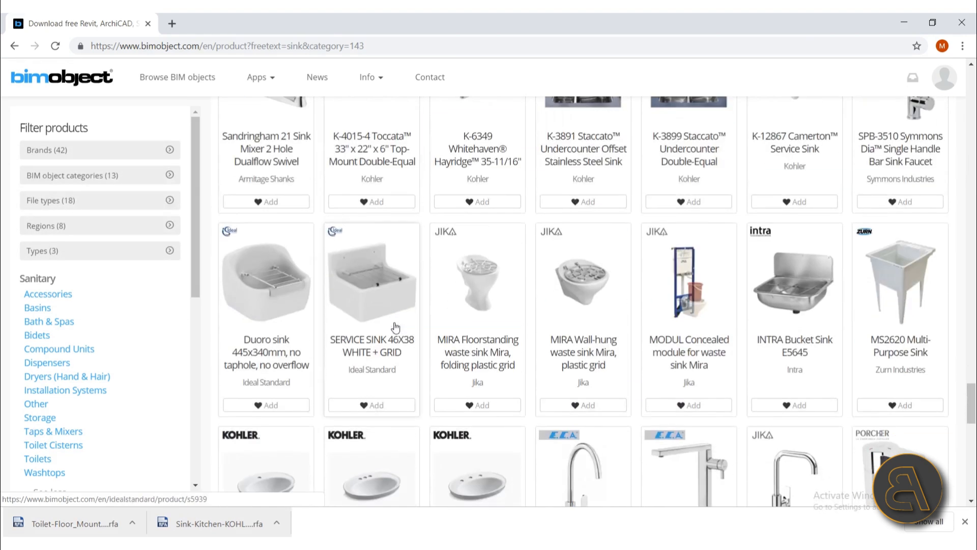
scroll(395, 326, "down", 9)
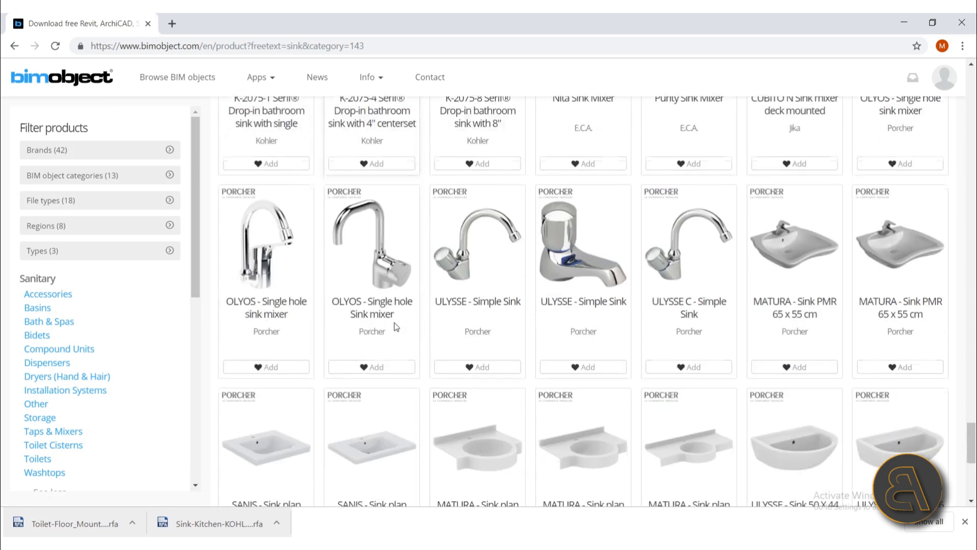
scroll(395, 327, "down", 5)
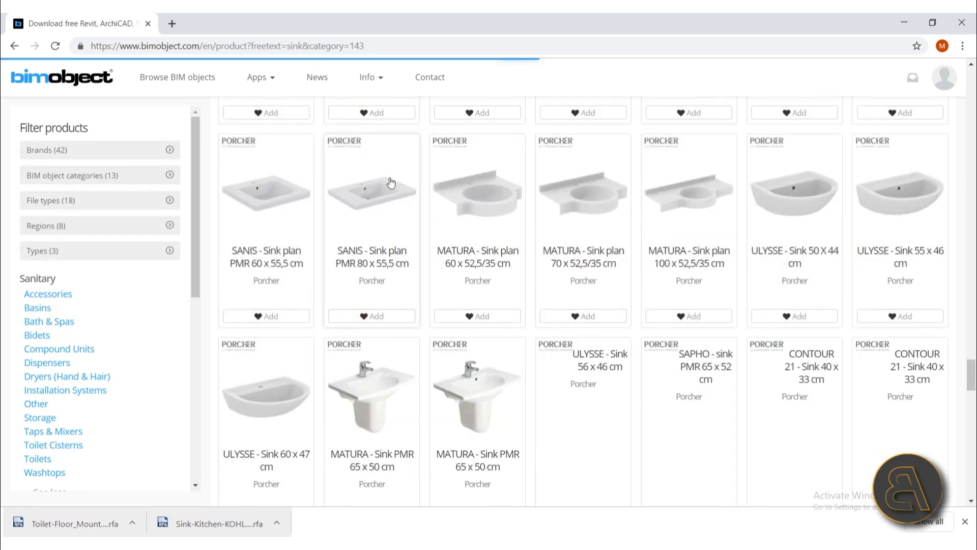
scroll(393, 185, "down", 3)
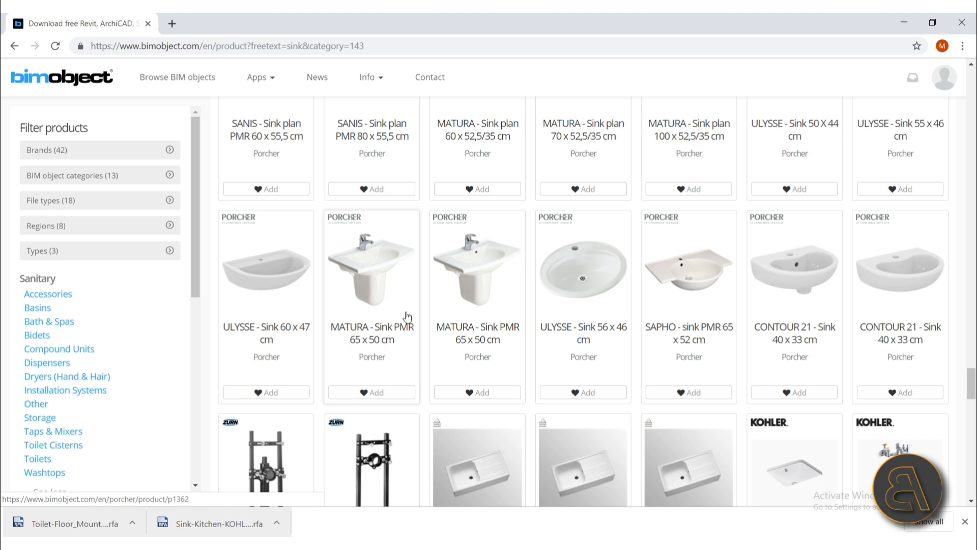
Step: Open the product page of Porcher's MATURA - Sink PMR 65 x 50 cm with the half pedestal and inspect its 3D preview
left_click(388, 273)
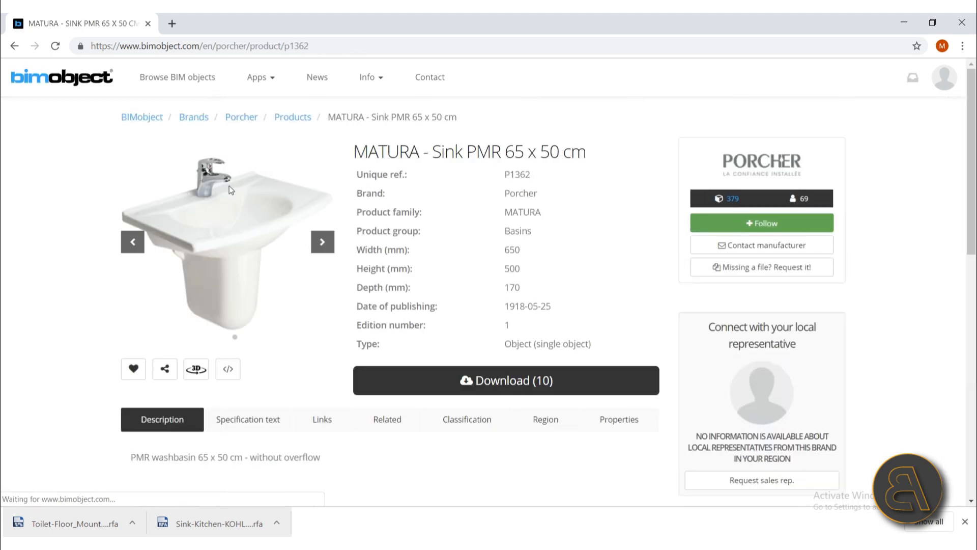
left_click(205, 374)
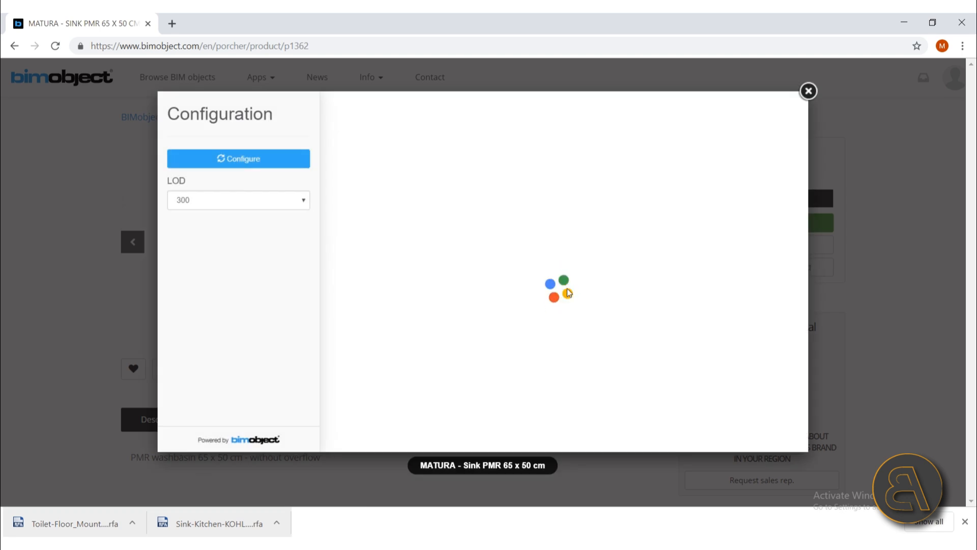
left_click_drag(589, 290, 727, 327)
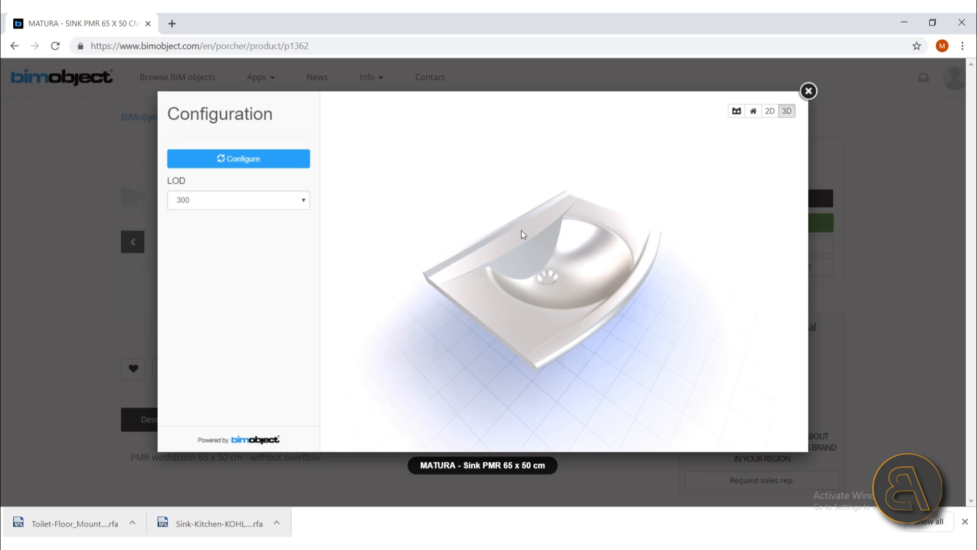
mouse_move(513, 270)
left_mouse_down()
mouse_move(506, 239)
mouse_move(488, 275)
mouse_move(589, 224)
mouse_move(560, 185)
mouse_move(520, 248)
mouse_move(545, 273)
mouse_move(516, 270)
left_mouse_up()
mouse_move(521, 236)
left_mouse_down()
mouse_move(519, 255)
mouse_move(527, 246)
left_mouse_up()
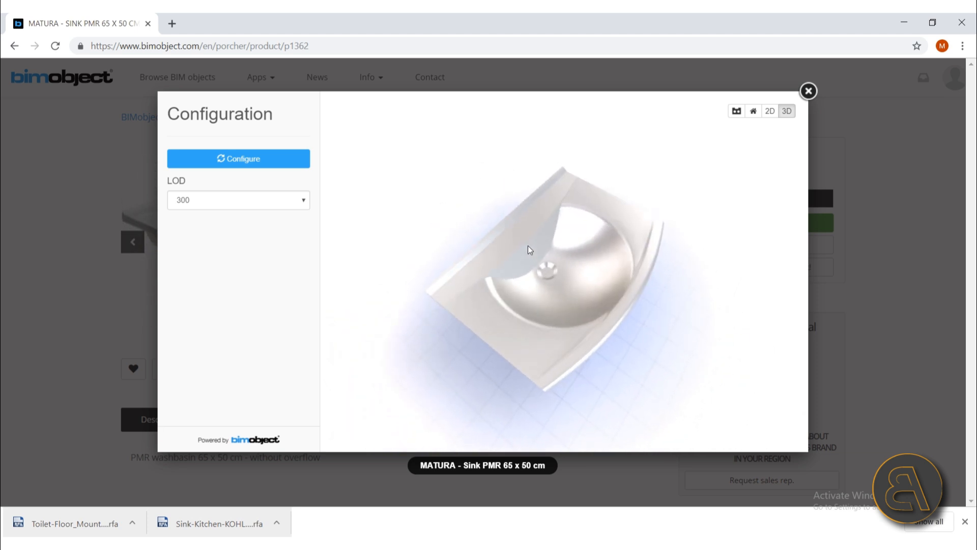
left_click(814, 95)
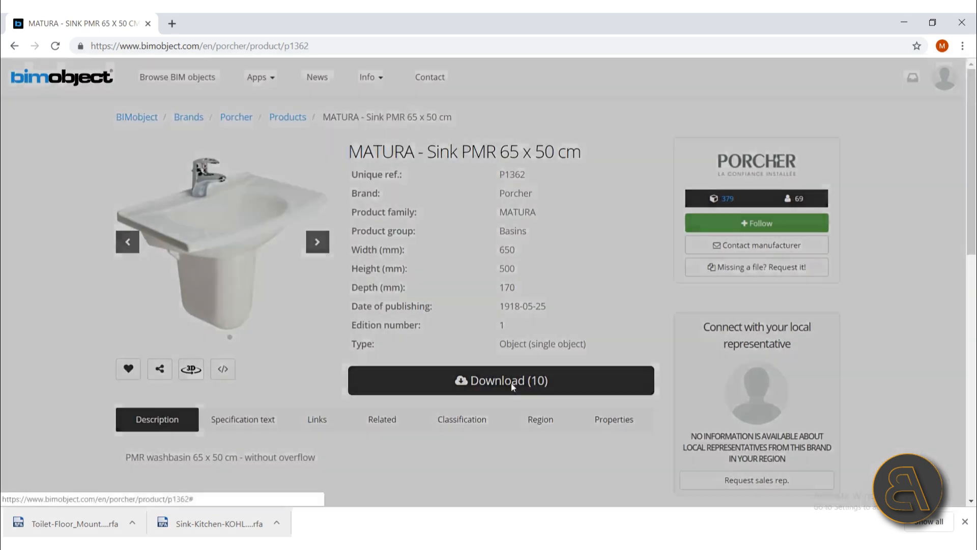
Step: Download the MATURA sink's Revit family (.rfa) and load it into the 1 - Plumbing floor plan in Revit
left_click(511, 382)
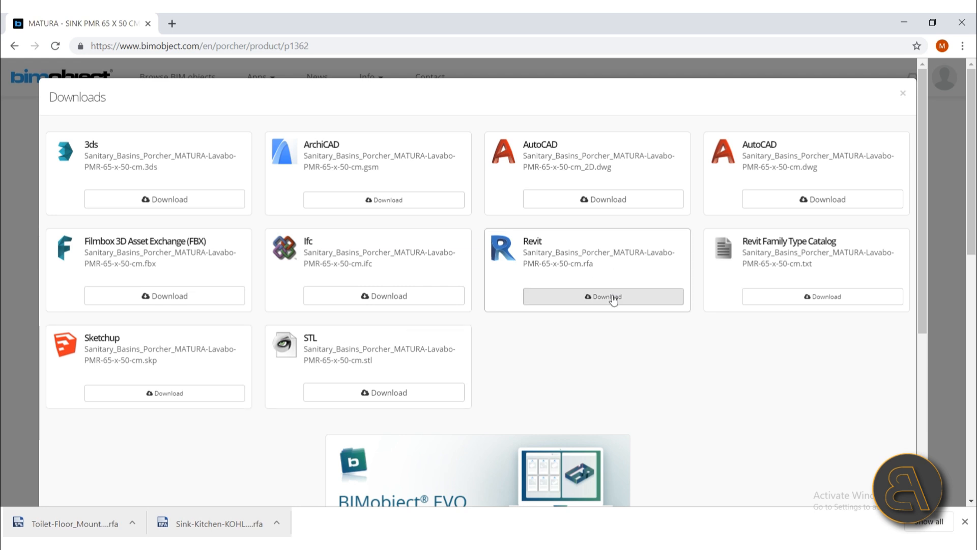
left_click(594, 300)
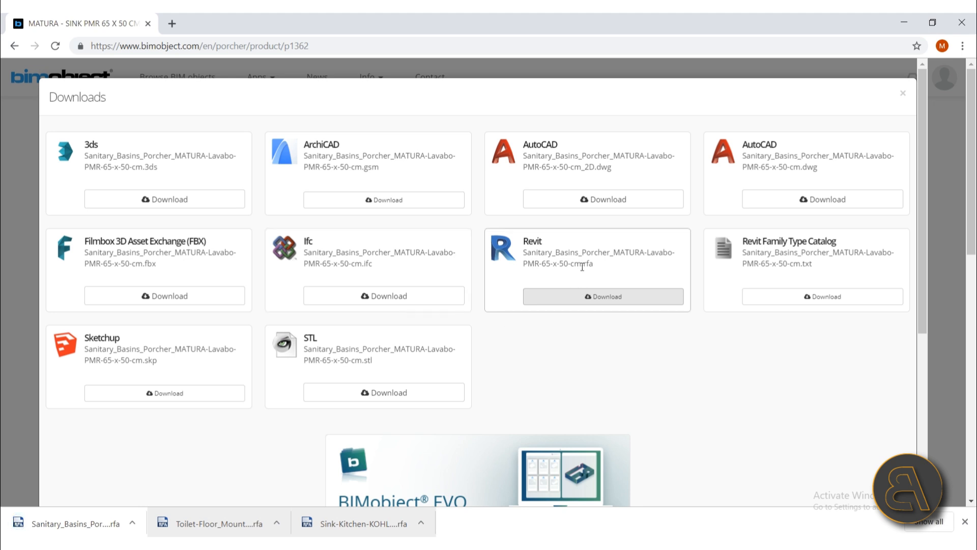
left_click_drag(58, 526, 367, 543)
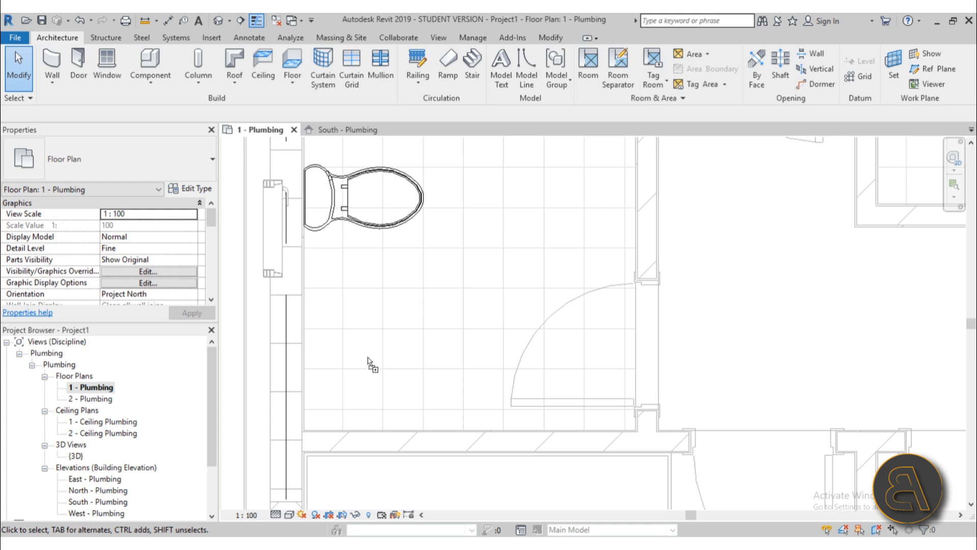
left_click_drag(368, 362, 368, 359)
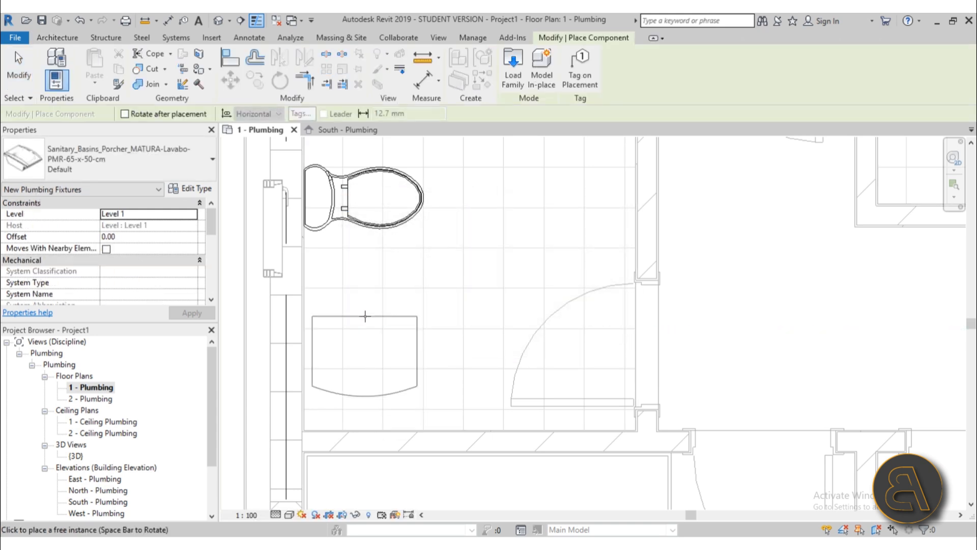
Step: Rotate the sink and place one instance with its back against the bathroom's exterior wall, below the toilet
key("space")
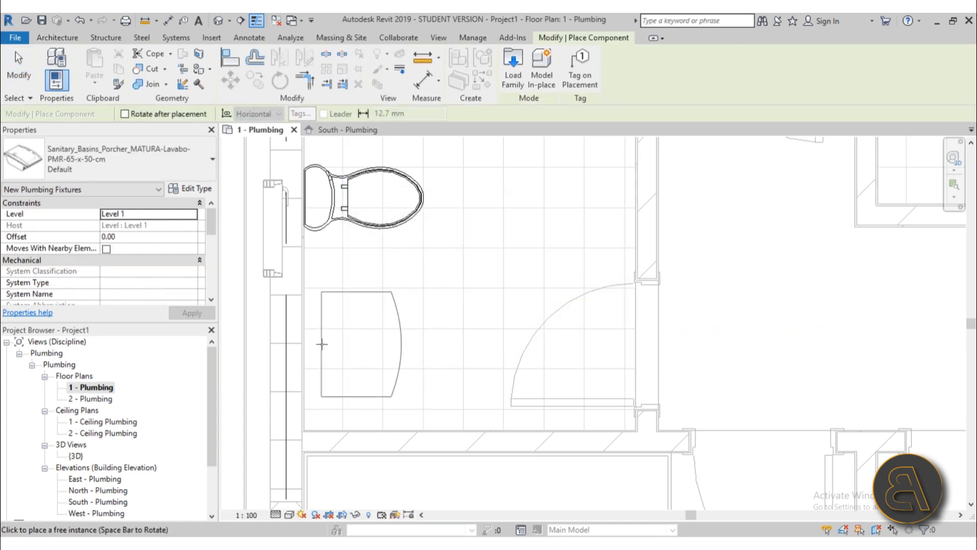
left_click(304, 342)
key("Escape")
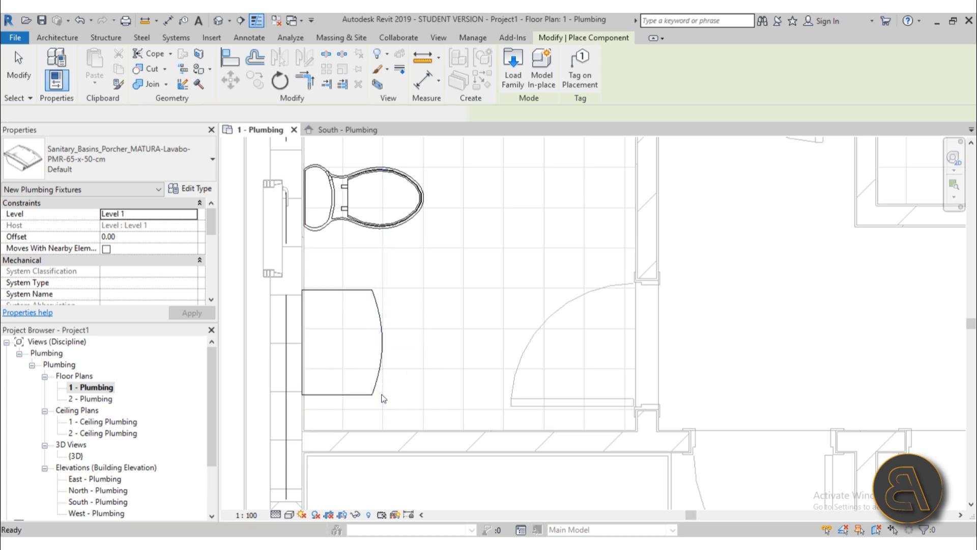
Step: Set the placed sink's offset from Level 1 to 80
left_click(366, 396)
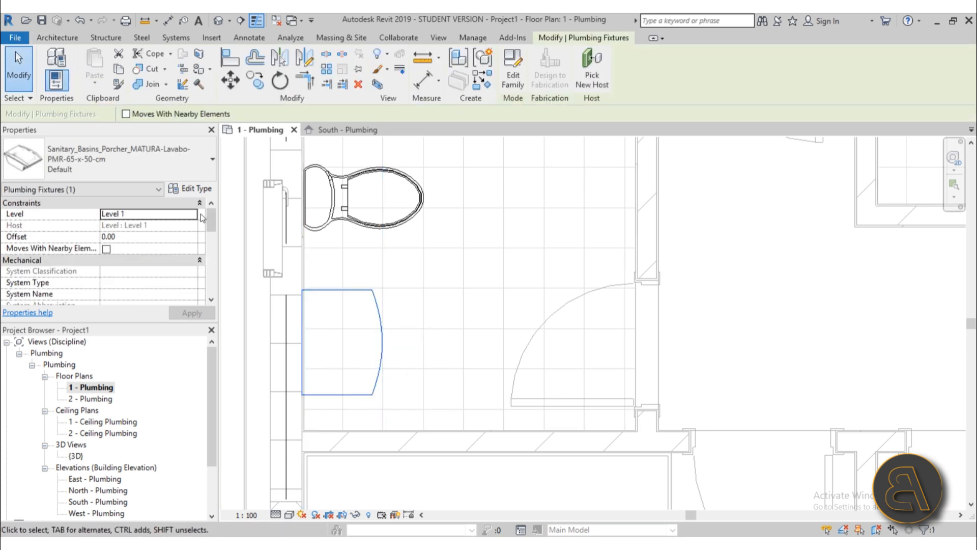
left_click(315, 224)
left_click(341, 290)
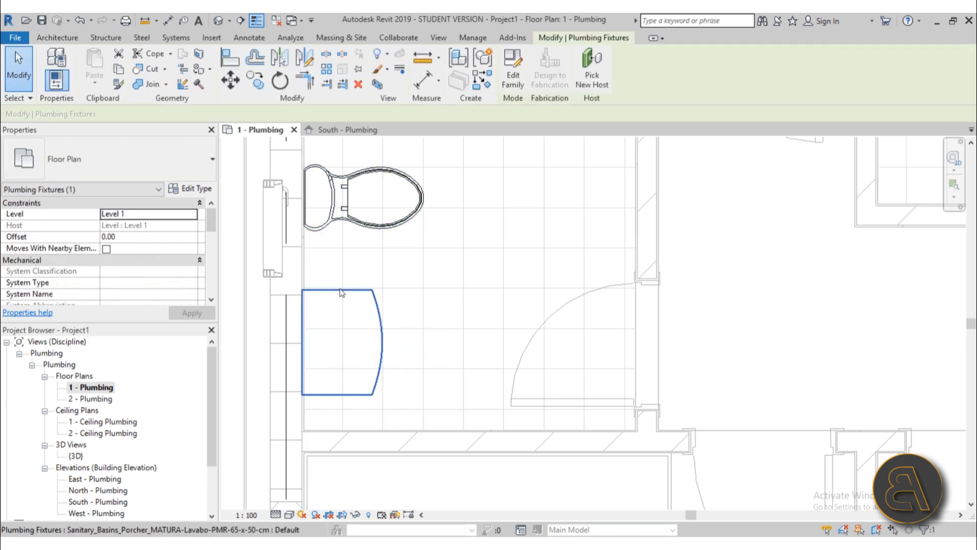
scroll(415, 309, "down", 2)
middle_click_drag(416, 308, 446, 294)
left_click(134, 236)
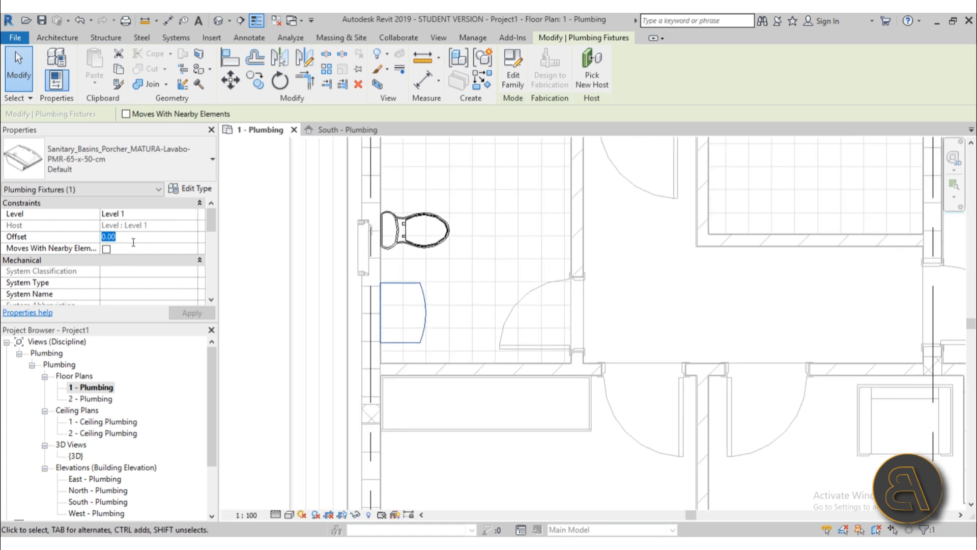
type("80")
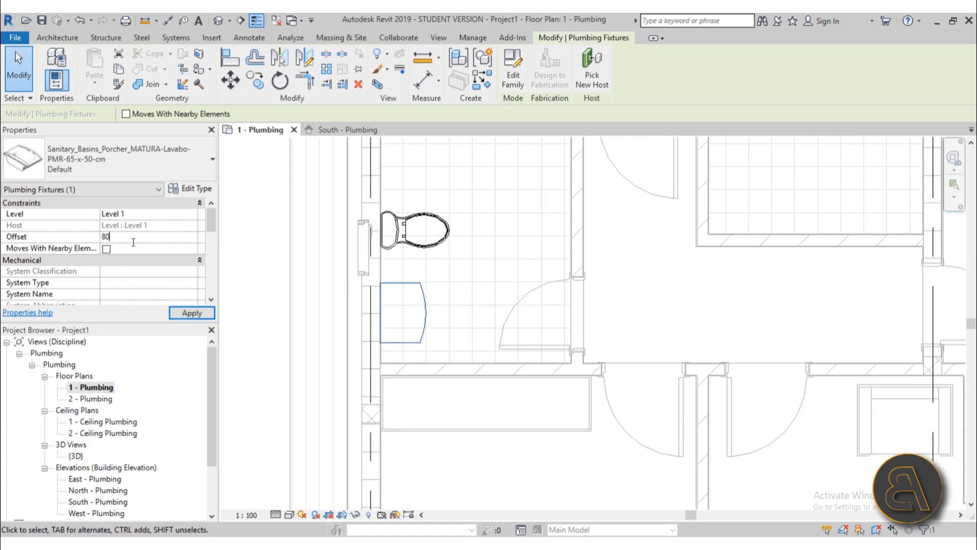
key("Return")
left_click(474, 303)
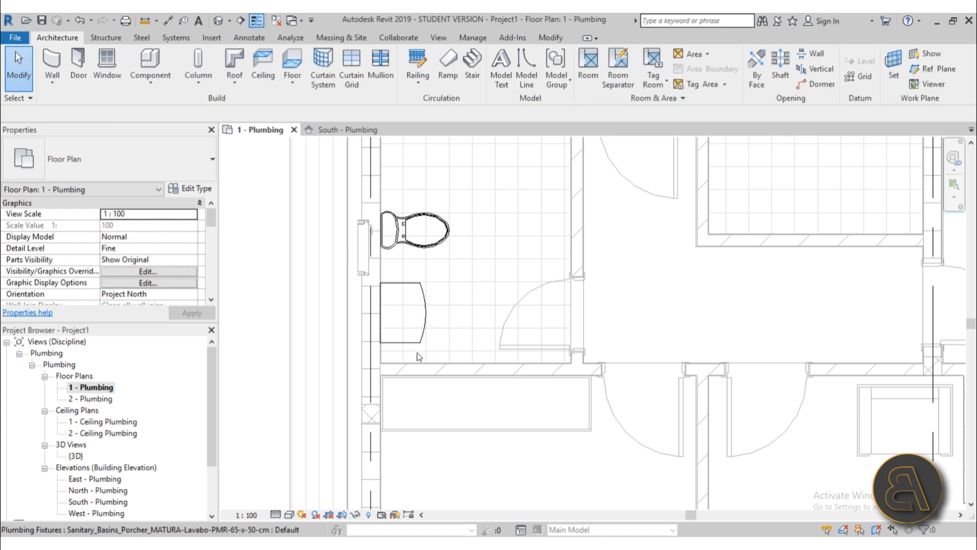
Step: Inspect the placed sink beside the toilet in the 3D view and set that view's detail level to Fine
left_click(275, 514)
left_click(294, 502)
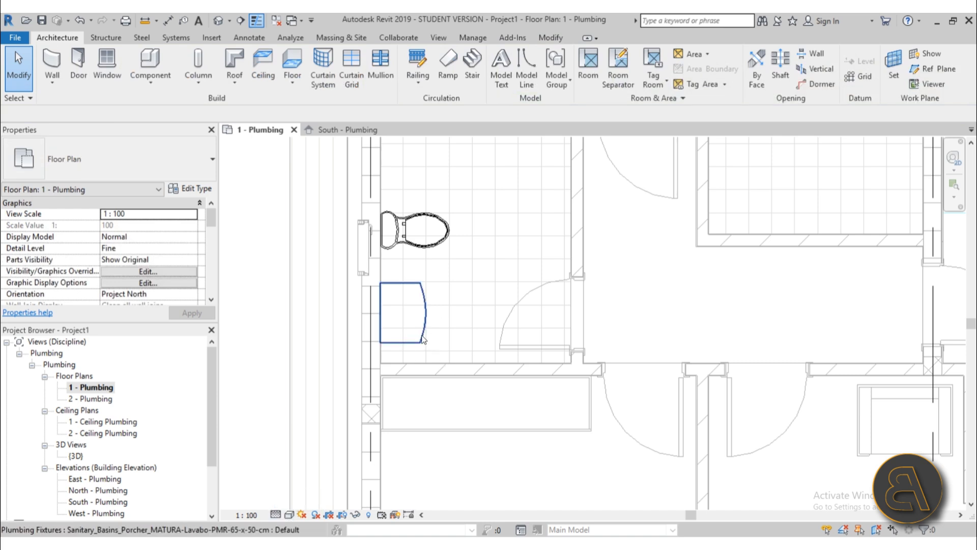
left_click(425, 321)
left_click(218, 21)
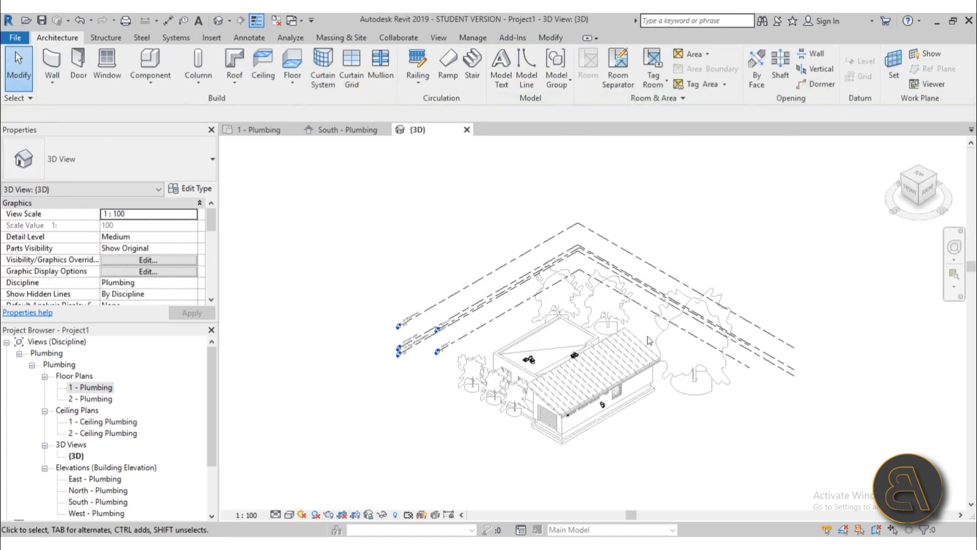
scroll(498, 294, "up", 5)
scroll(498, 294, "up", 5)
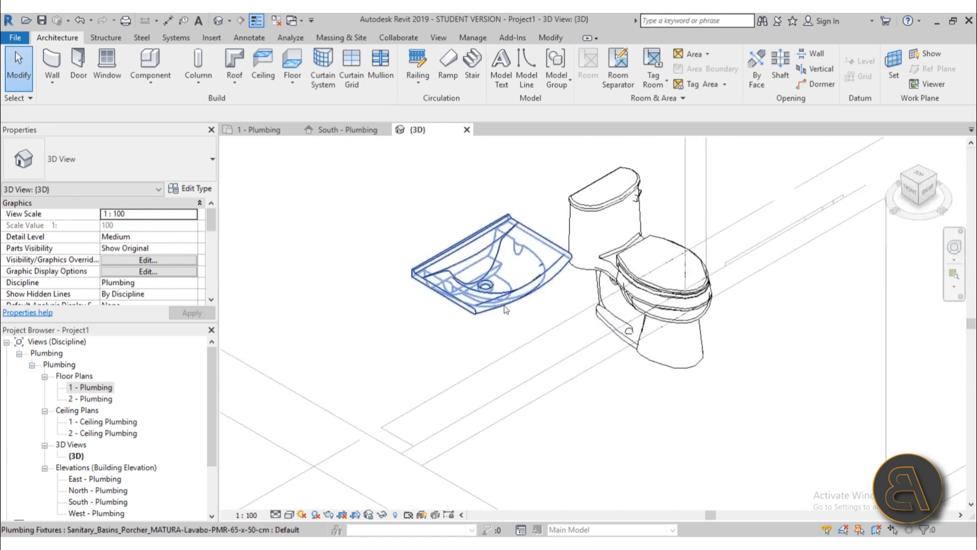
left_click(482, 298)
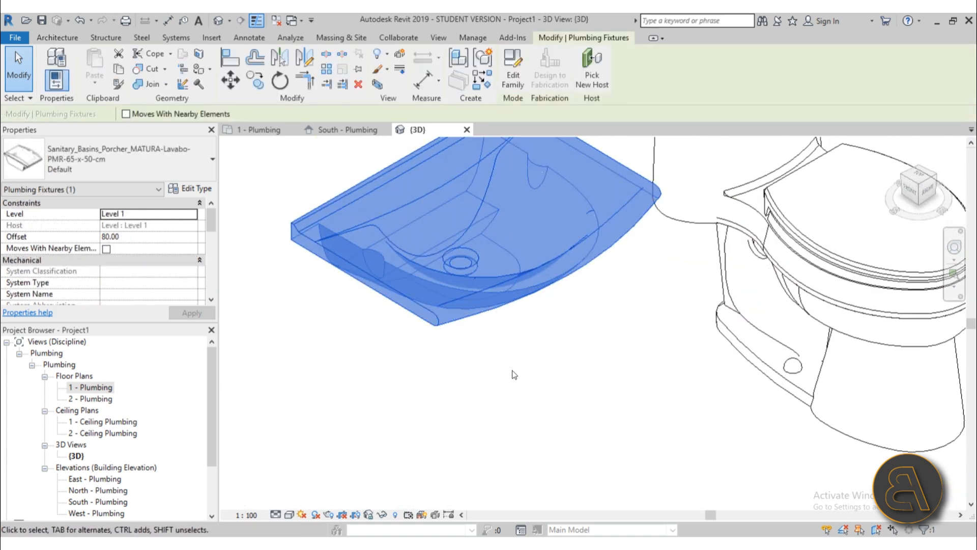
middle_click_drag(512, 373, 445, 497, "shift")
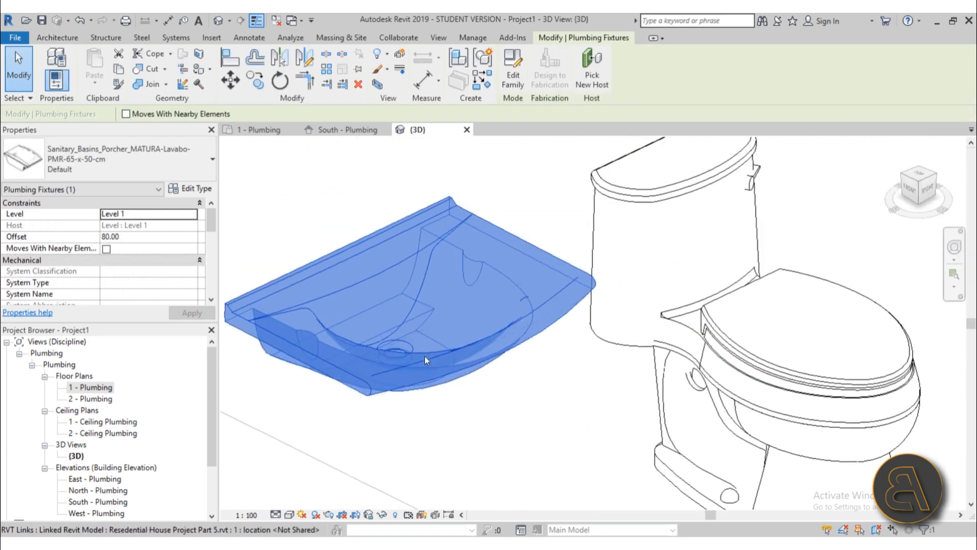
left_click(275, 514)
left_click(291, 500)
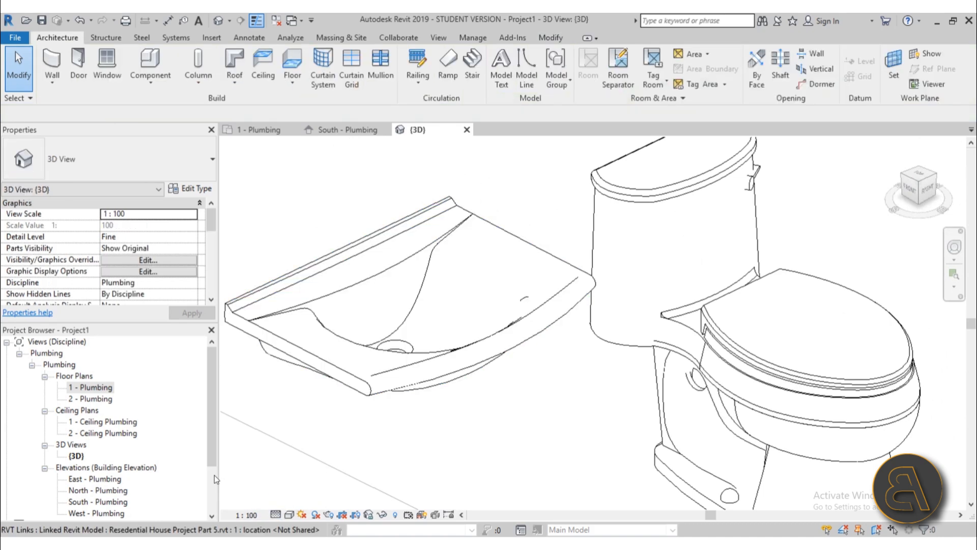
Step: Switch the 1 - Plumbing floor plan through Medium, Fine and Coarse detail levels to compare the sink's display, ending on Fine
double_click(91, 387)
left_click(276, 515)
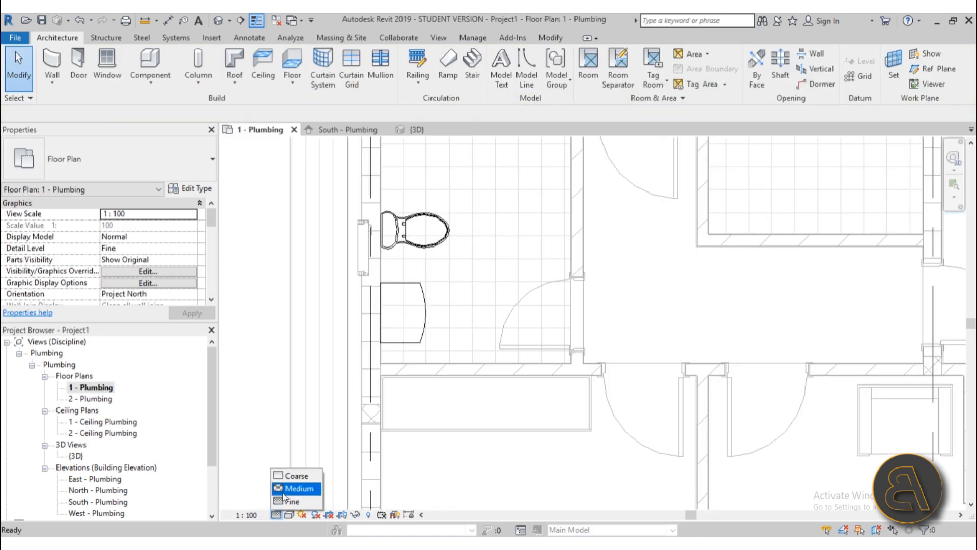
left_click(291, 487)
scroll(406, 327, "up", 3)
left_click(275, 514)
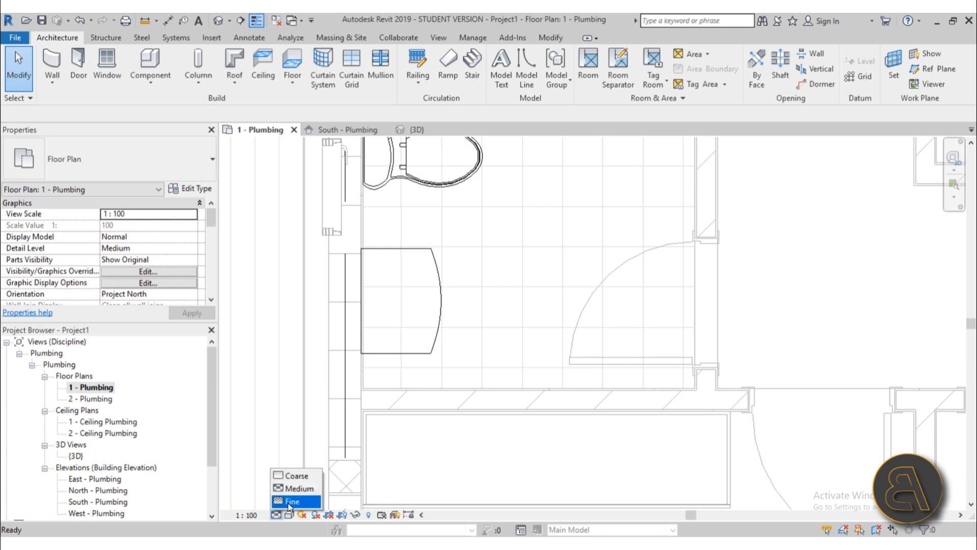
left_click(291, 499)
left_click(276, 515)
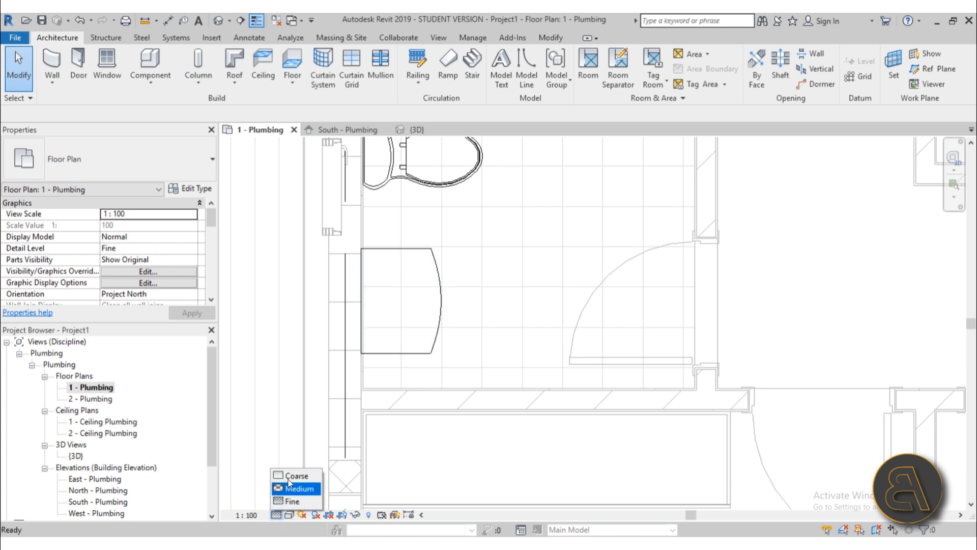
left_click(291, 474)
left_click(389, 359)
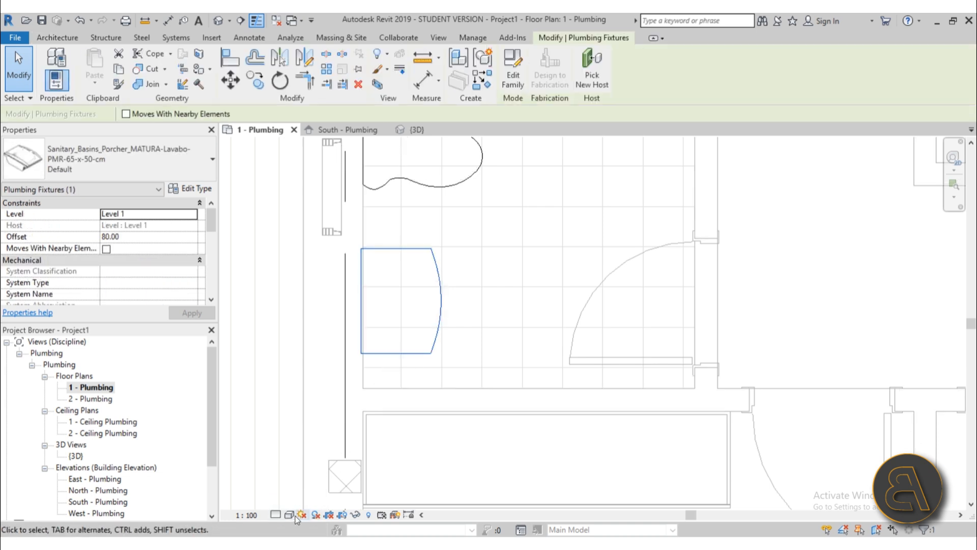
left_click(275, 514)
left_click(291, 498)
Step: Open the sink's family for editing and examine its free-form body from several angles in the 3D view
left_click(415, 367)
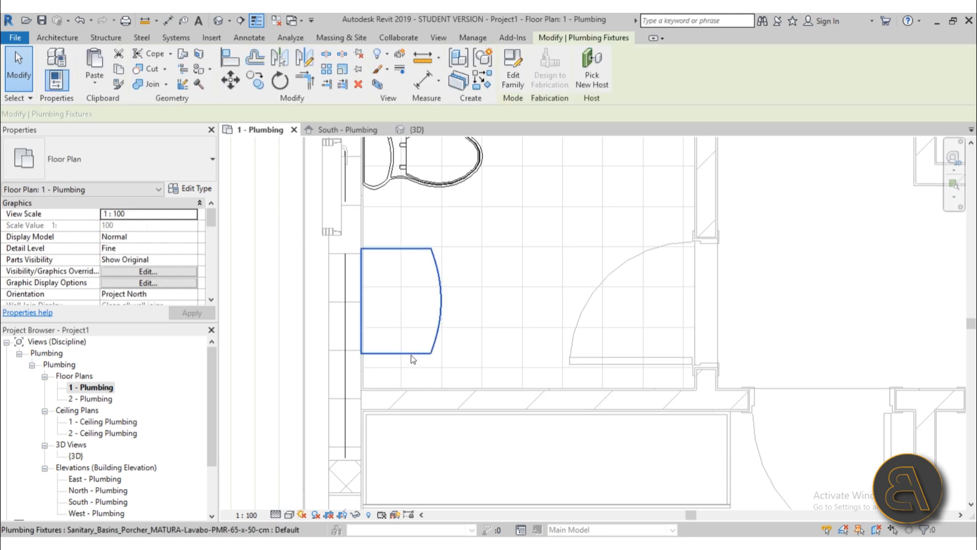
left_click(513, 83)
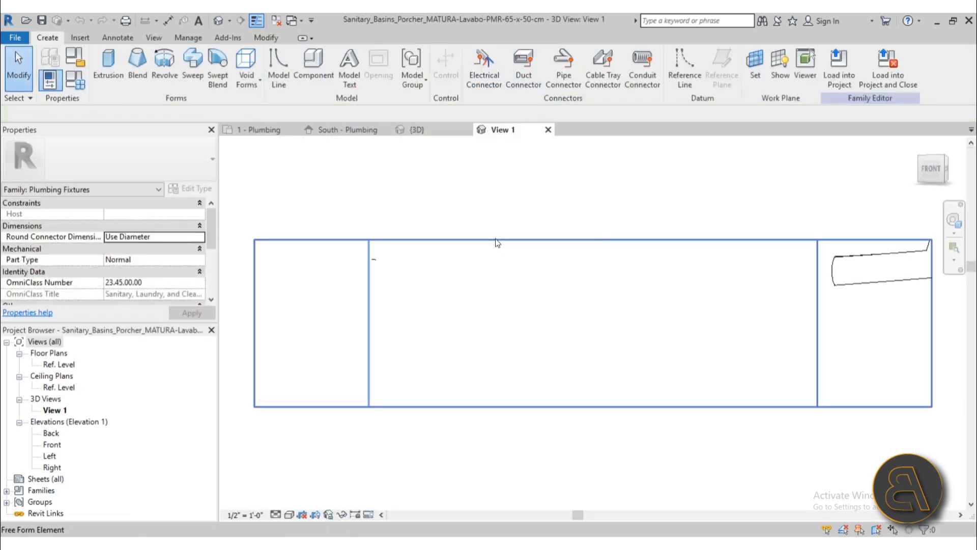
left_click(285, 274)
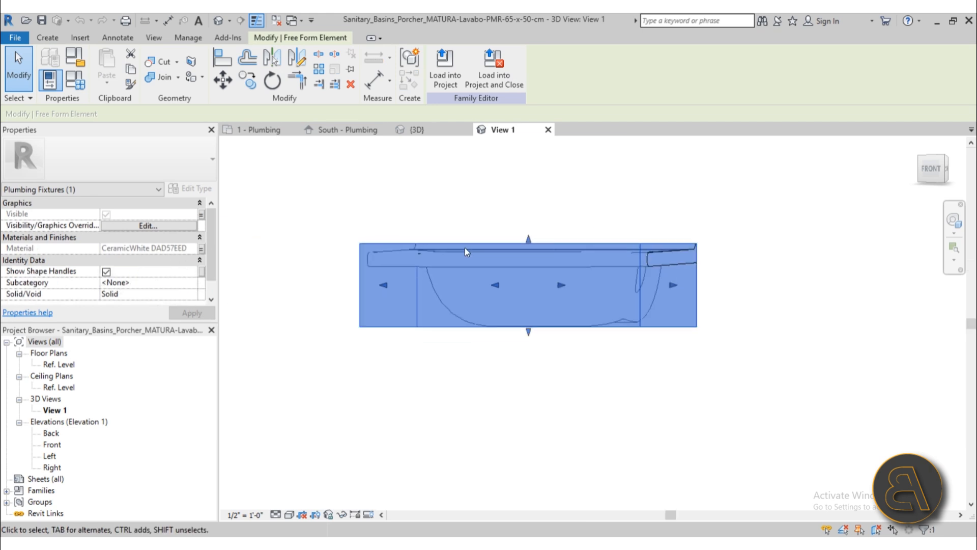
middle_click_drag(465, 253, 643, 366, "shift")
middle_click_drag(588, 351, 537, 363)
left_click(368, 191)
left_click(551, 225)
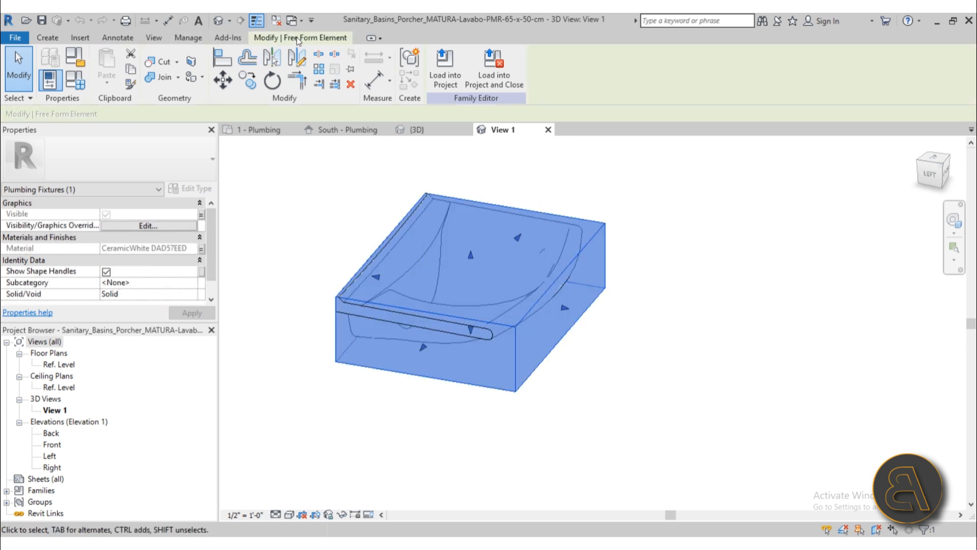
left_click(409, 197)
left_click(458, 198)
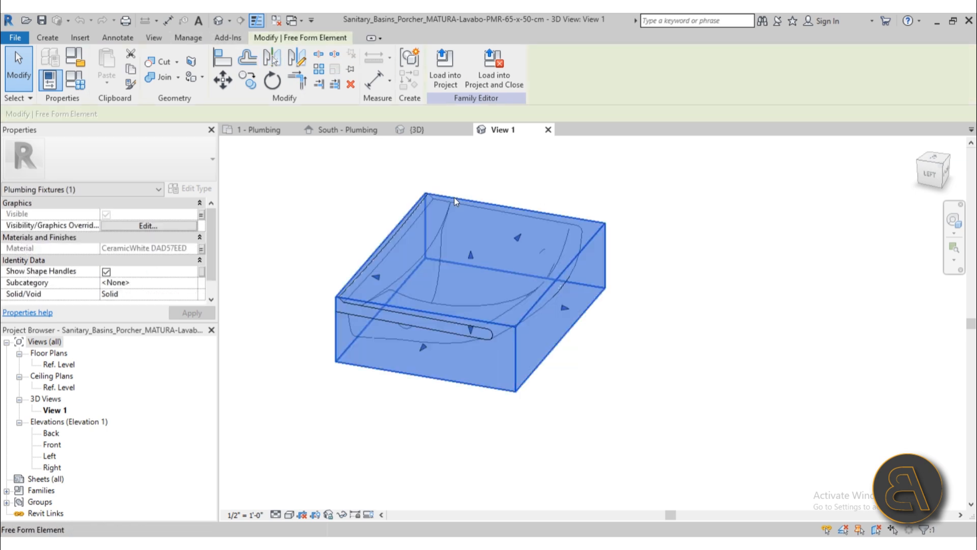
left_click(521, 199)
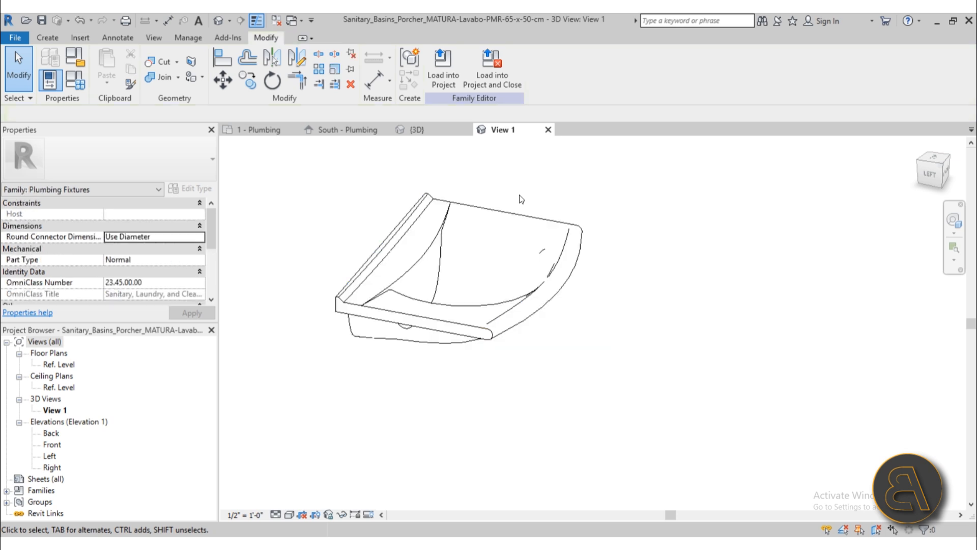
middle_click_drag(528, 281, 534, 313, "shift")
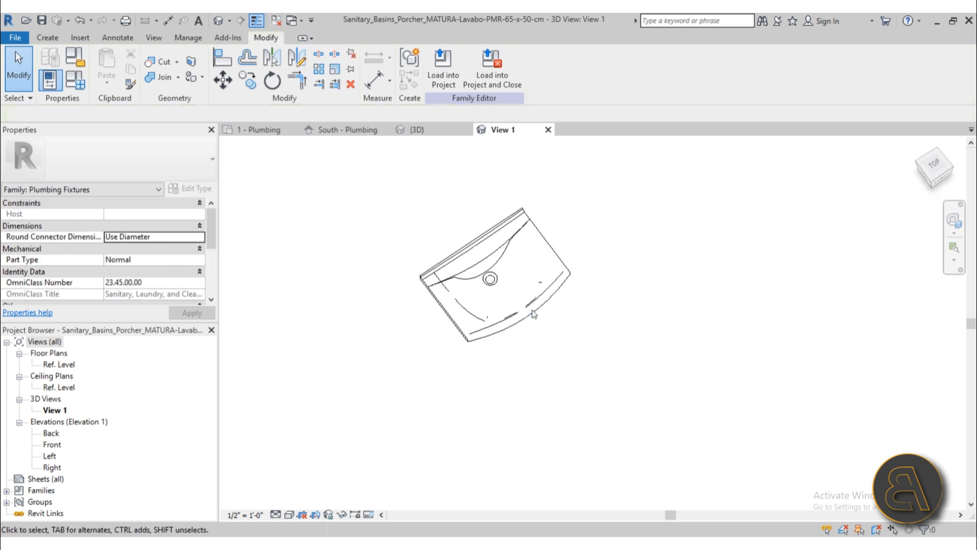
Step: Open the family's Ref. Level floor plan and examine the detail item that outlines the sink
double_click(59, 365)
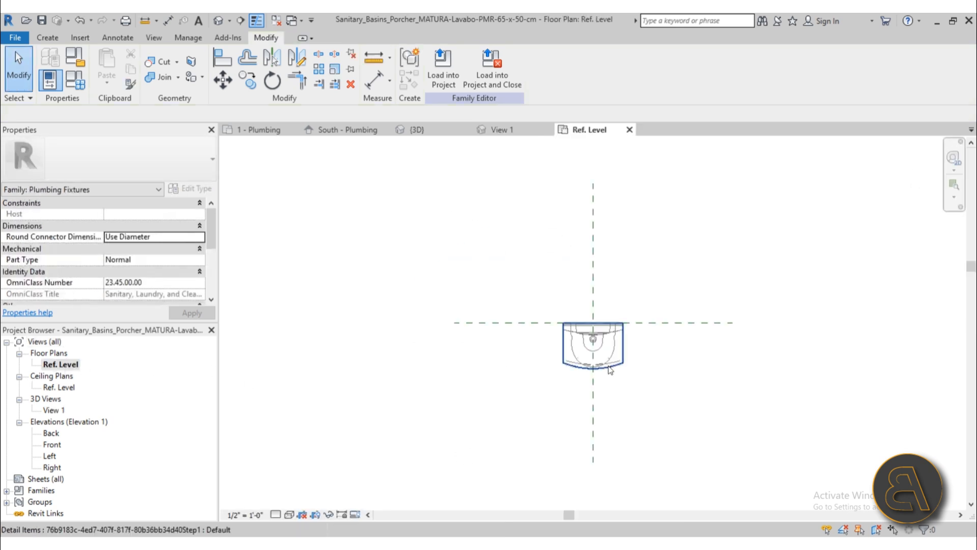
scroll(631, 405, "up", 3)
left_click(630, 388)
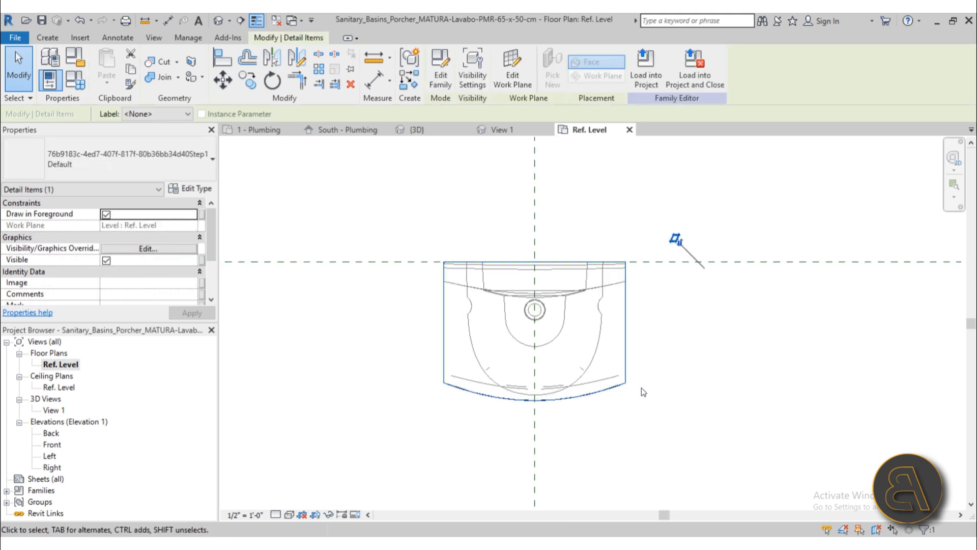
left_click(634, 390)
left_click(629, 389)
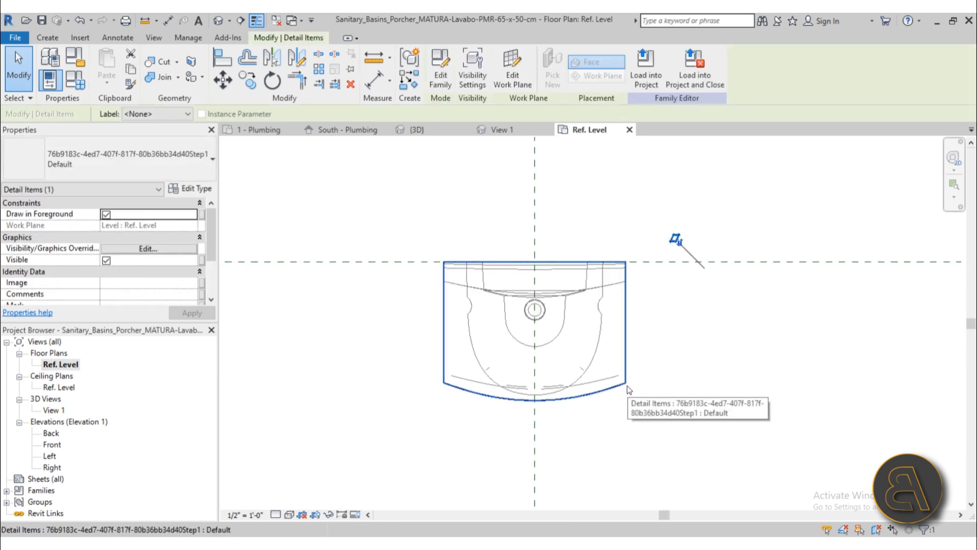
left_click(630, 389)
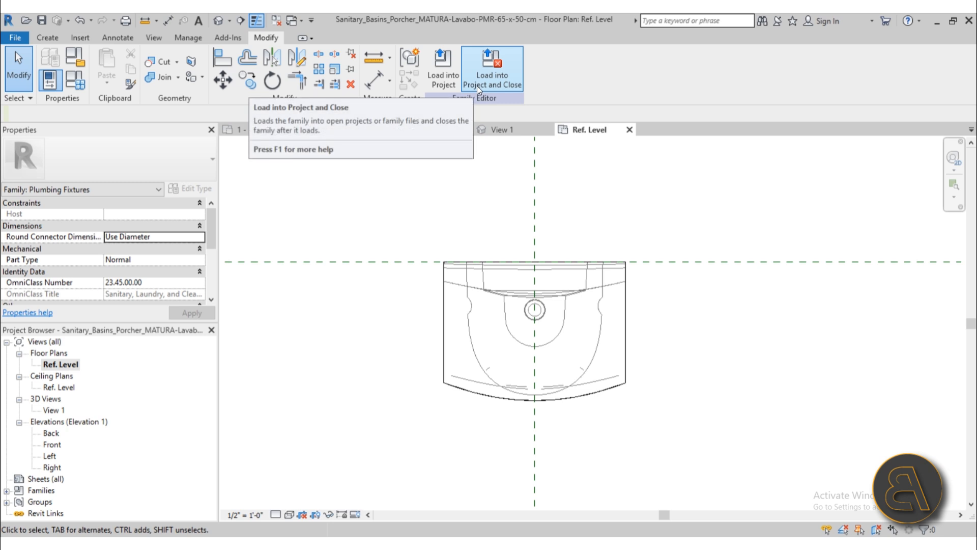
Step: Save the sink family, load it back into the project and close the family
left_click(479, 90)
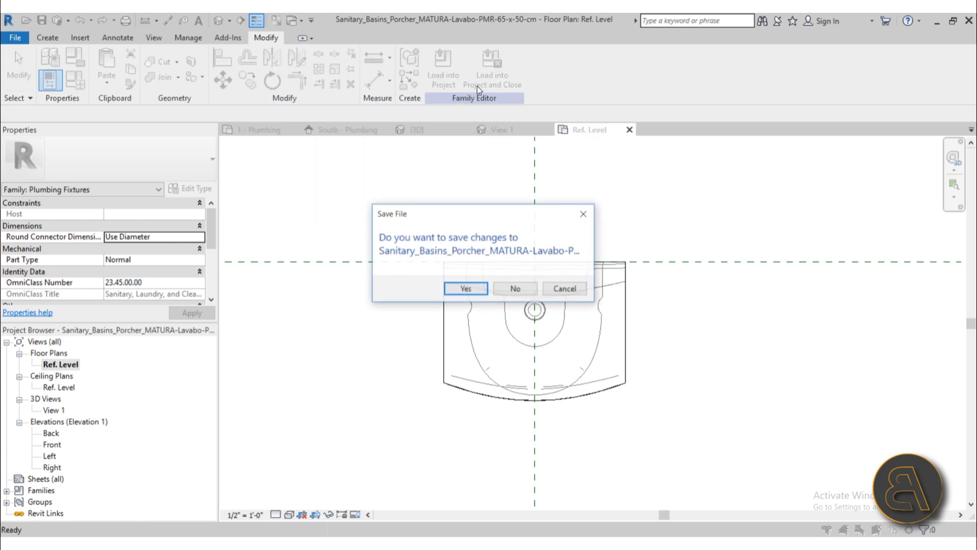
left_click(465, 290)
left_click(465, 302)
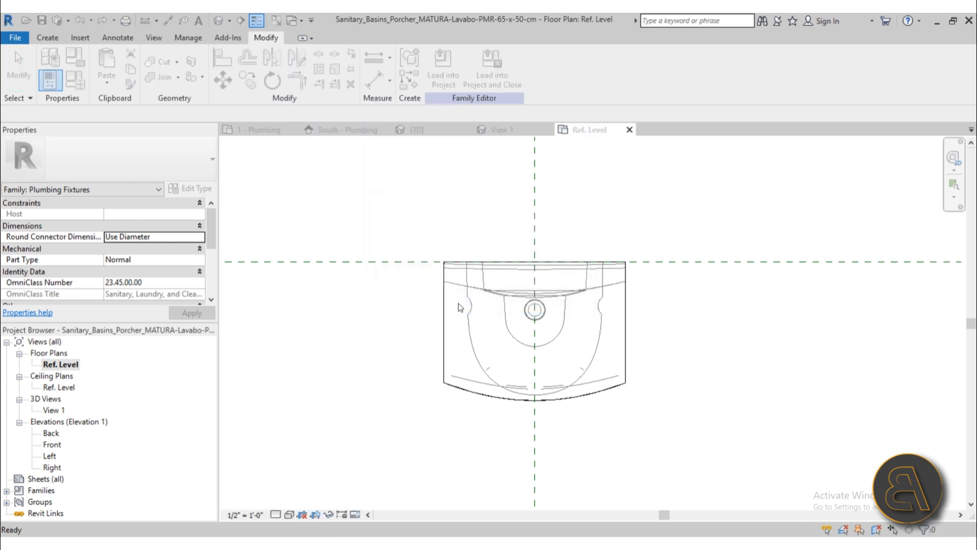
left_click(468, 298)
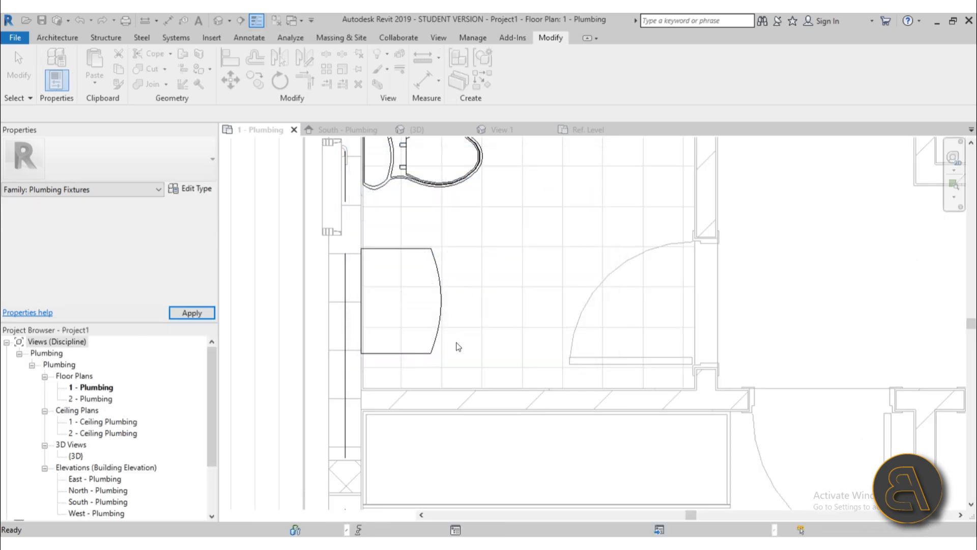
Step: Open the placed sink's family for editing and show its Ref. Level floor plan
left_click(436, 349)
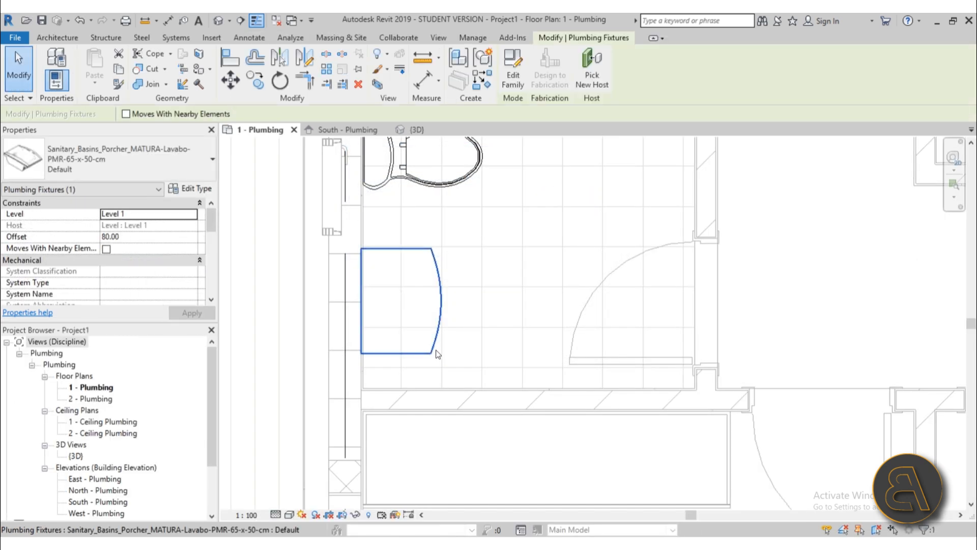
left_click(522, 84)
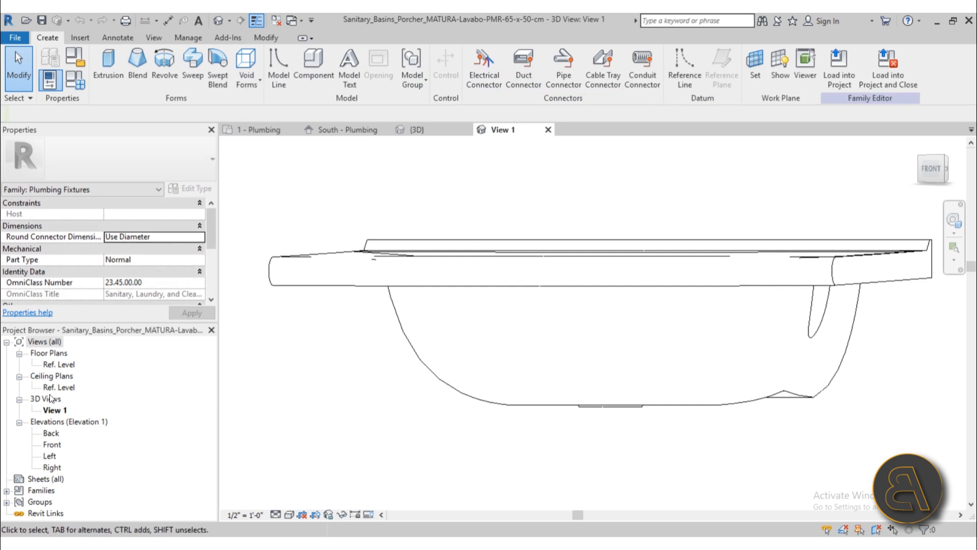
double_click(58, 364)
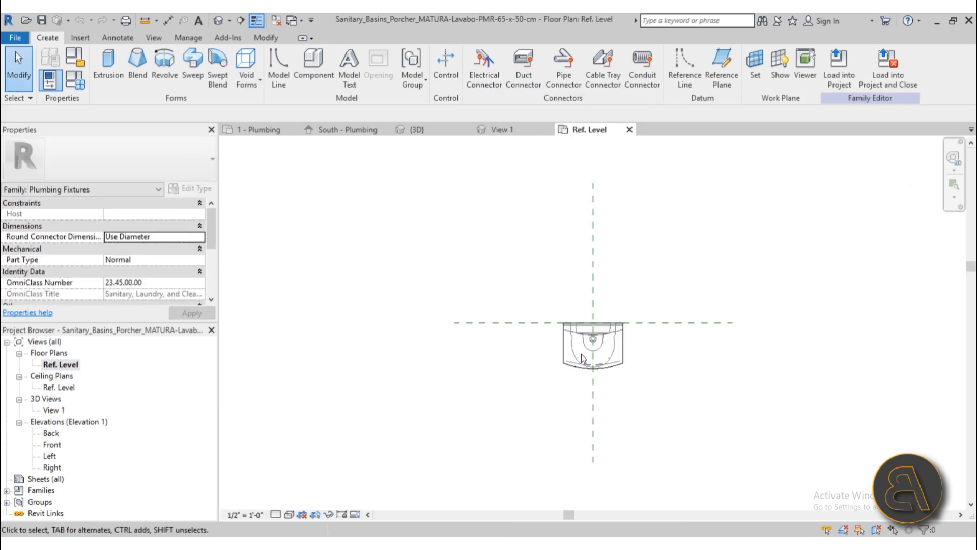
Step: Turn on Plan/RCP display in the visibility settings of the sink's free-form body
left_click(583, 358)
scroll(657, 350, "up", 3)
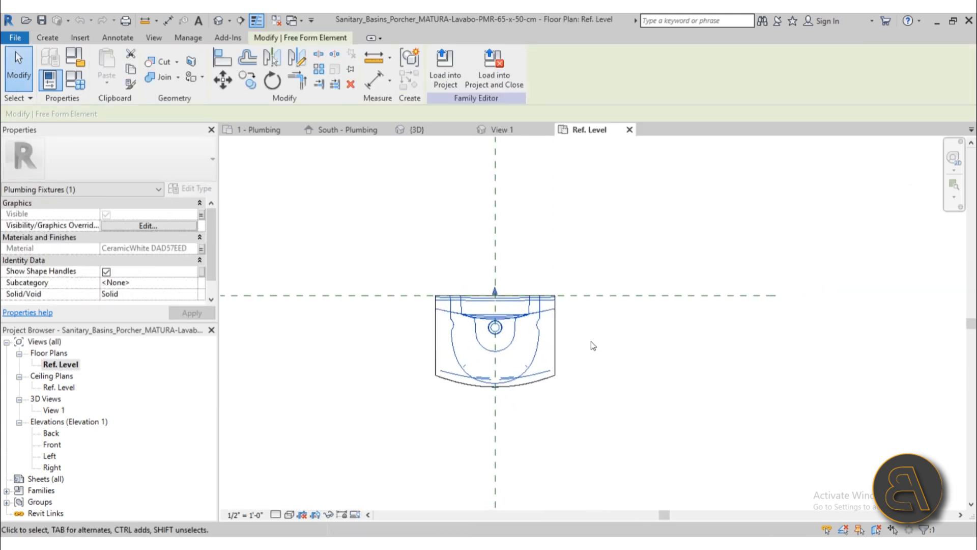
left_click(148, 225)
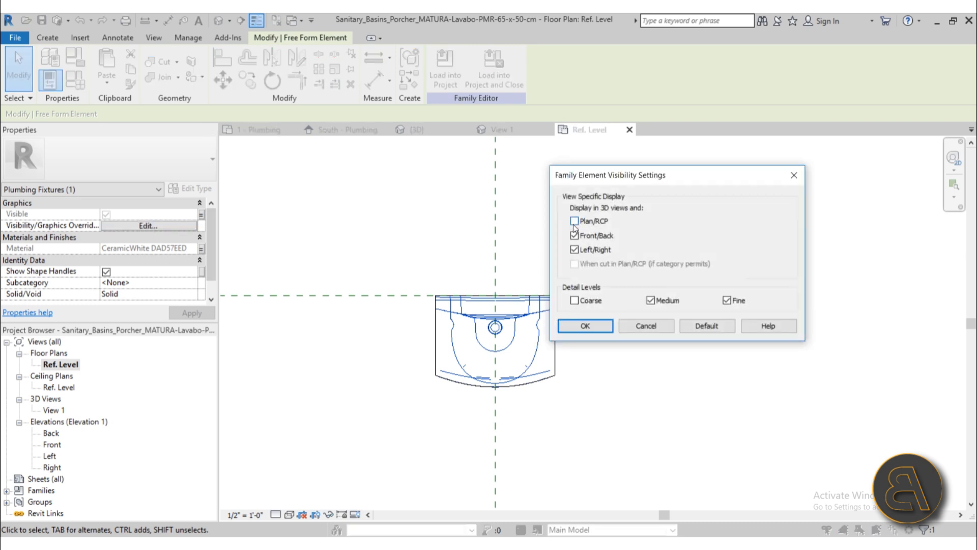
left_click(585, 326)
left_click(581, 355)
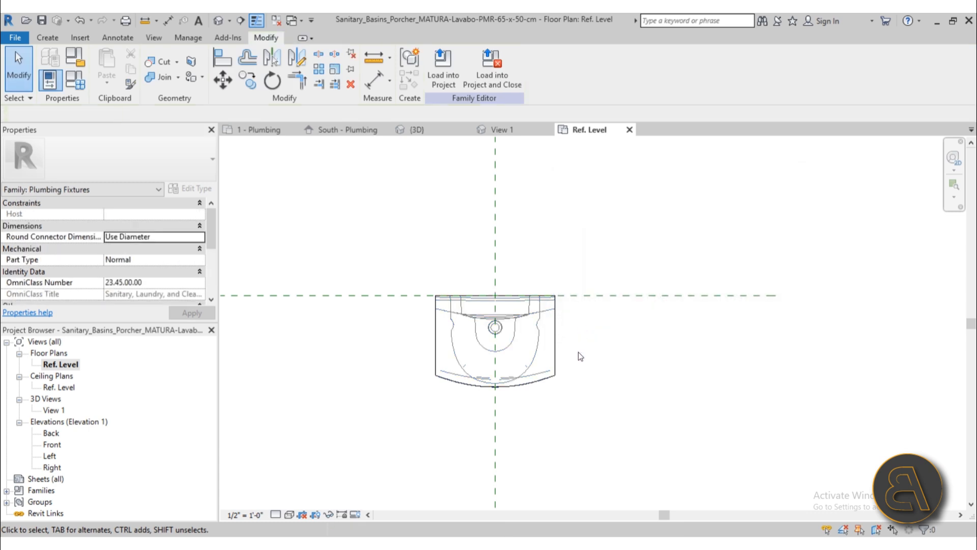
Step: Load the sink family into the project and close it, replacing the saved file and overwriting the project's existing version
left_click(485, 91)
left_click(464, 288)
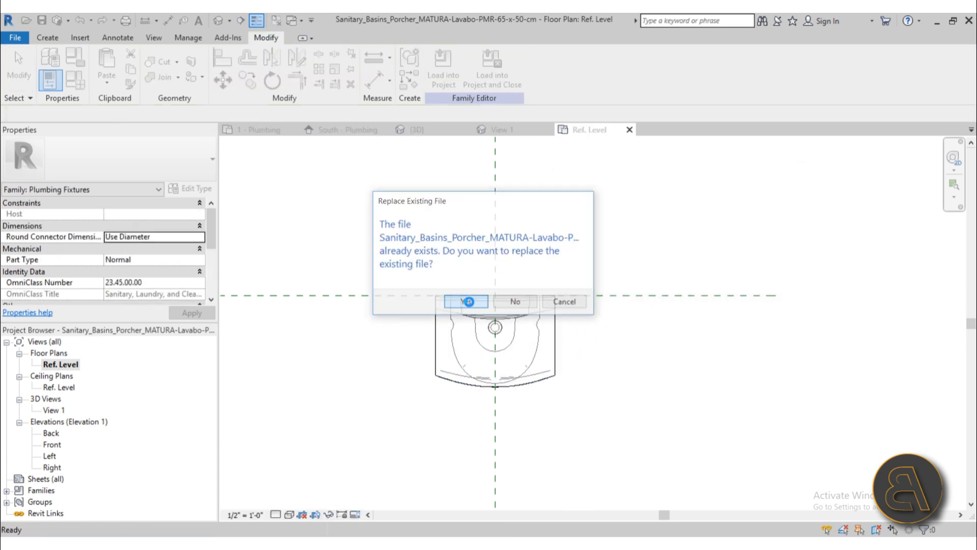
left_click(467, 301)
left_click(414, 284)
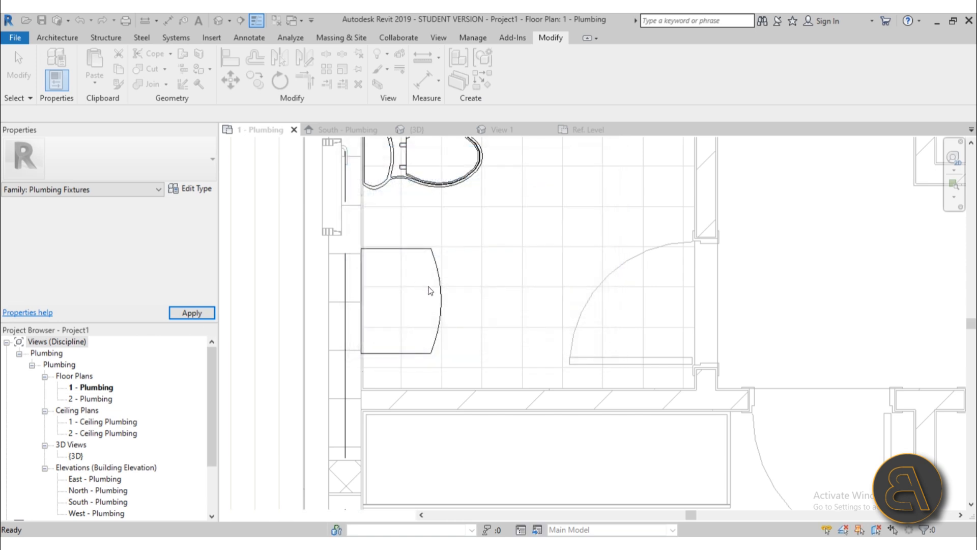
Step: Examine the reloaded sink's basin and drain lines in the 1 - Plumbing floor plan, both selected and unselected
scroll(447, 305, "up", 4)
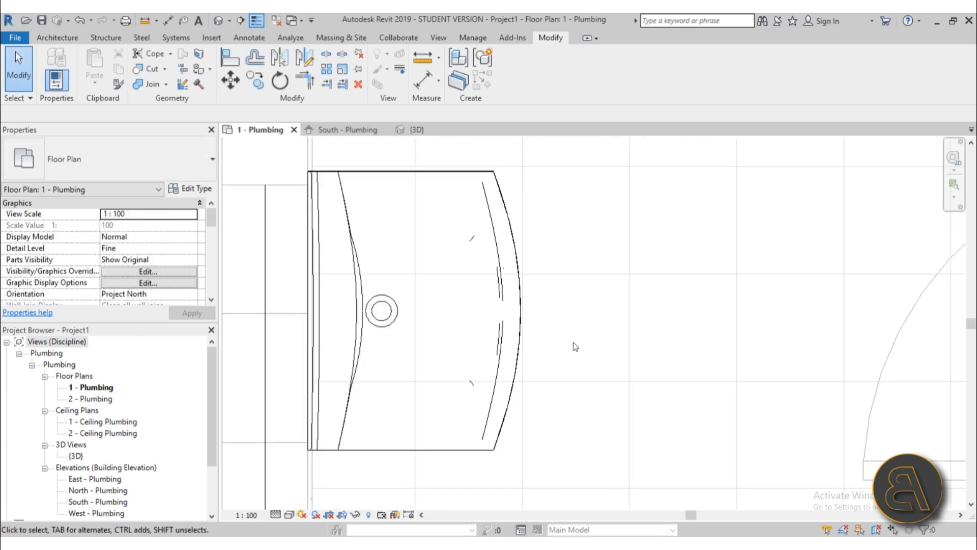
left_click(387, 310)
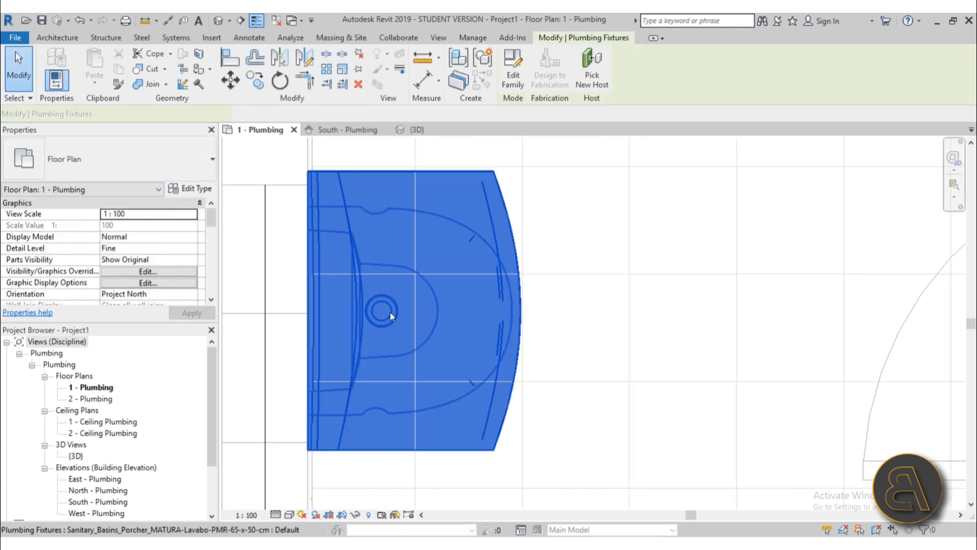
scroll(555, 278, "down", 3)
scroll(555, 279, "down", 1)
middle_click_drag(597, 321, 571, 330)
scroll(498, 269, "up", 2)
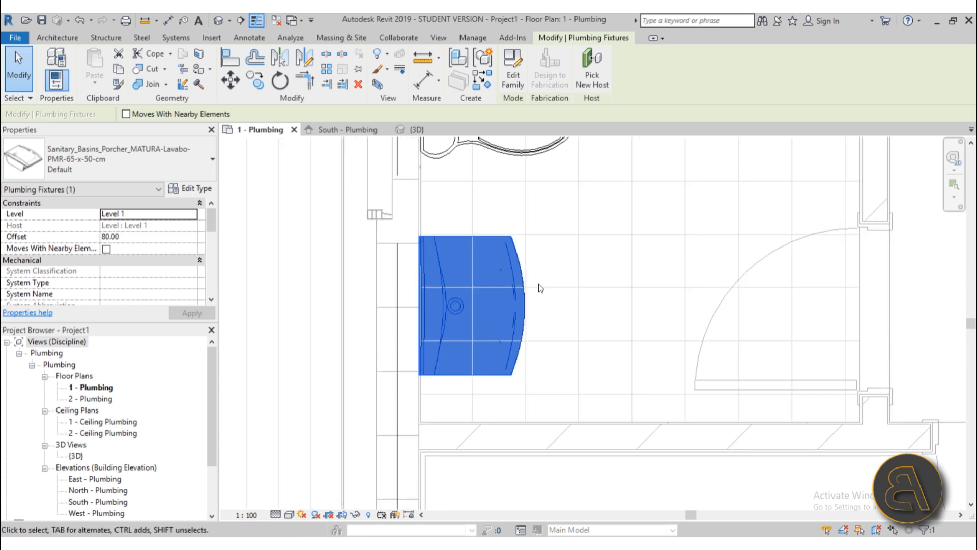
scroll(471, 291, "down", 4)
scroll(472, 278, "up", 2)
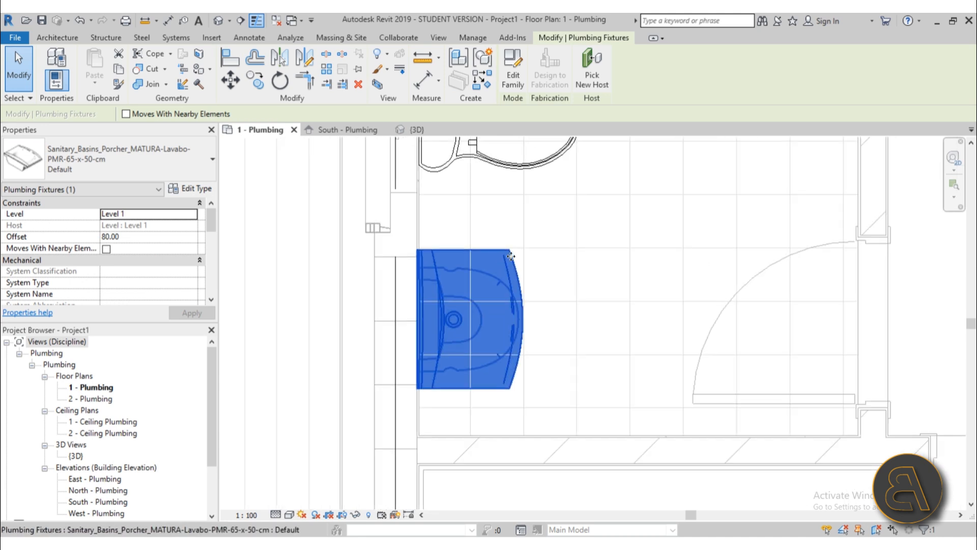
left_click(515, 242)
left_click(505, 250)
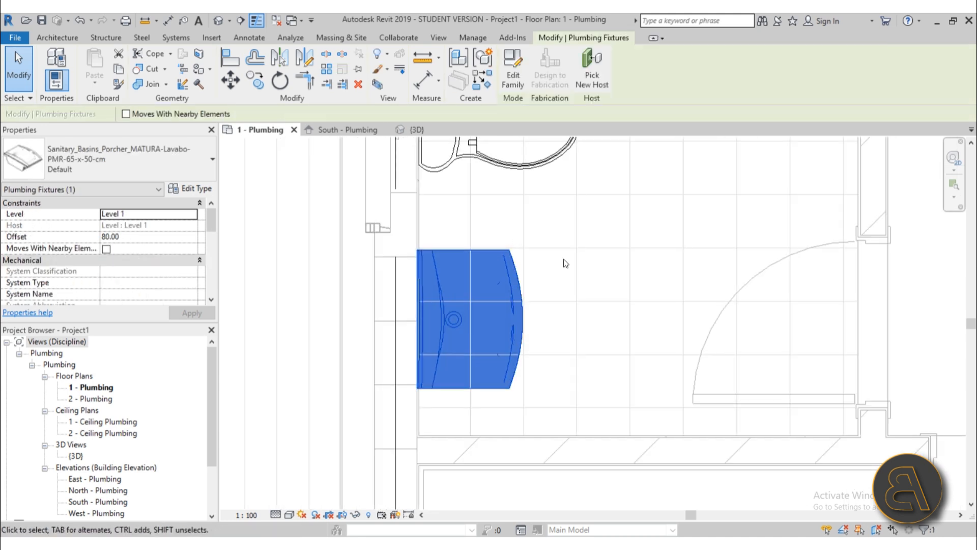
left_click(568, 264)
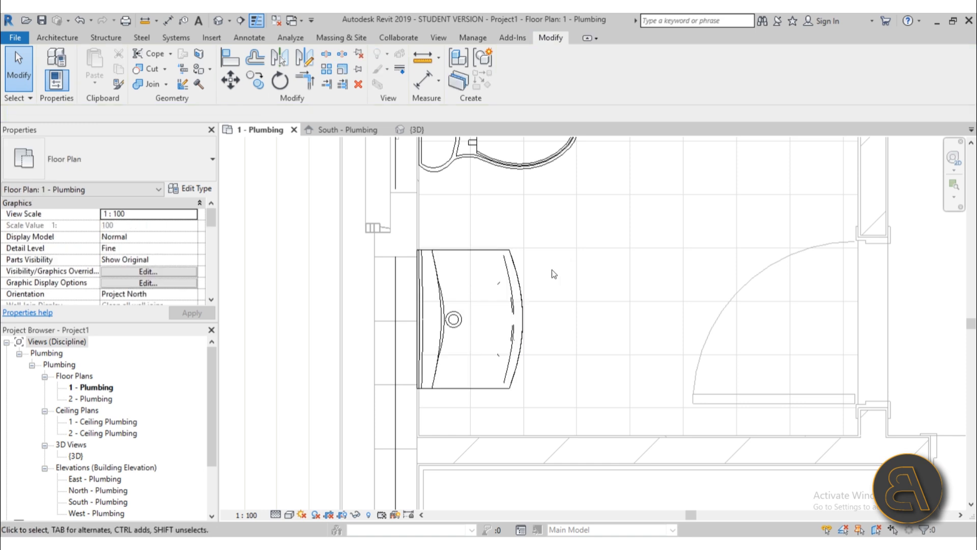
left_click(524, 325)
scroll(541, 338, "down", 4)
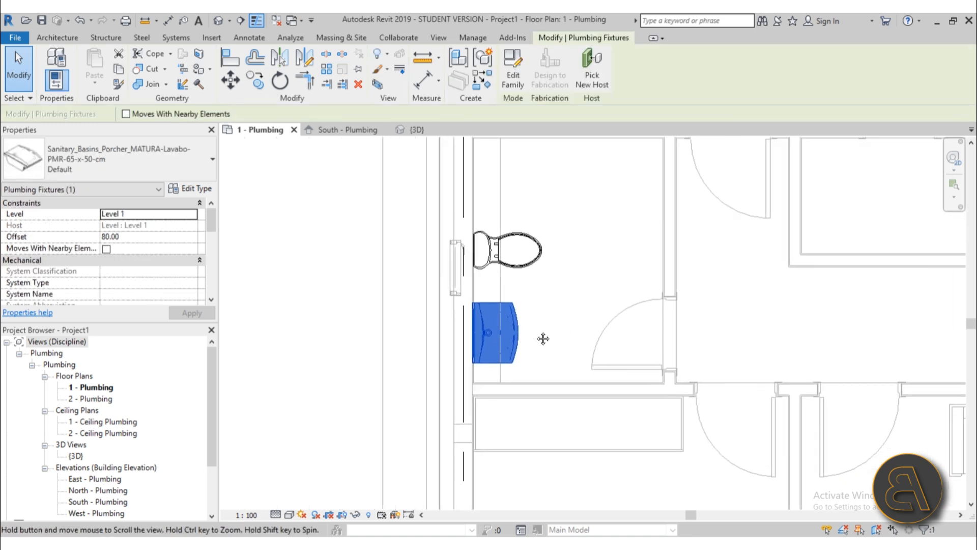
scroll(529, 334, "up", 3)
scroll(532, 334, "down", 1)
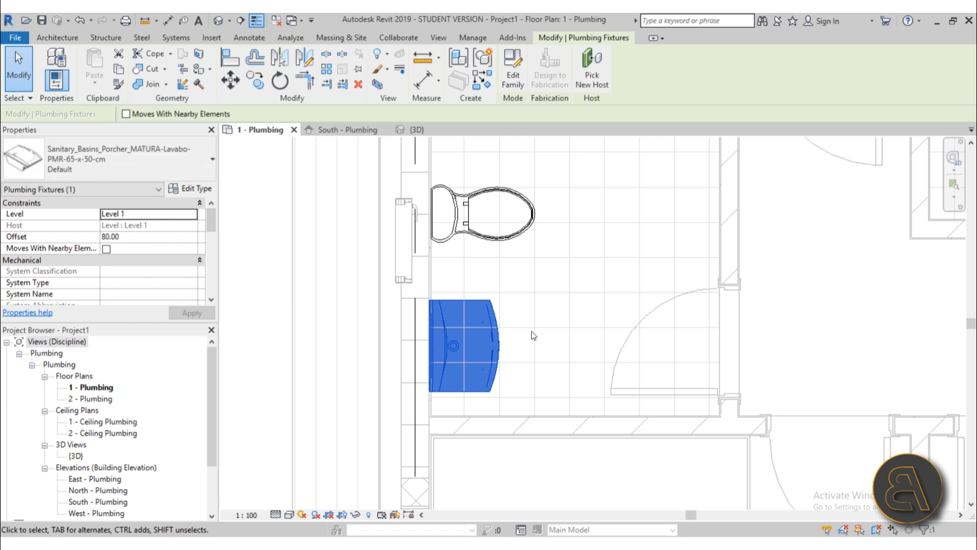
left_click(518, 341)
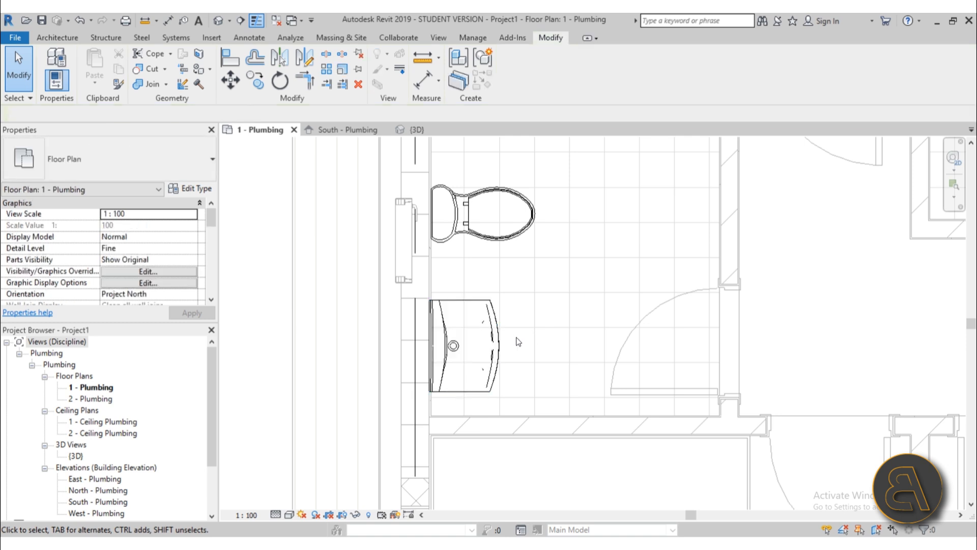
scroll(451, 342, "up", 3)
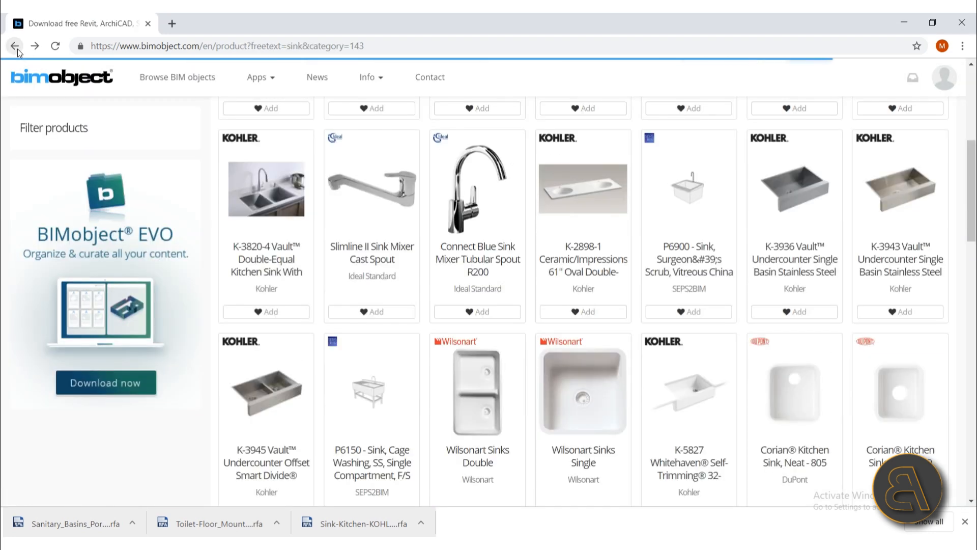
Step: Switch to BIMobject in the browser and look through the Sanitary category's search results for "sink"
scroll(415, 306, "down", 8)
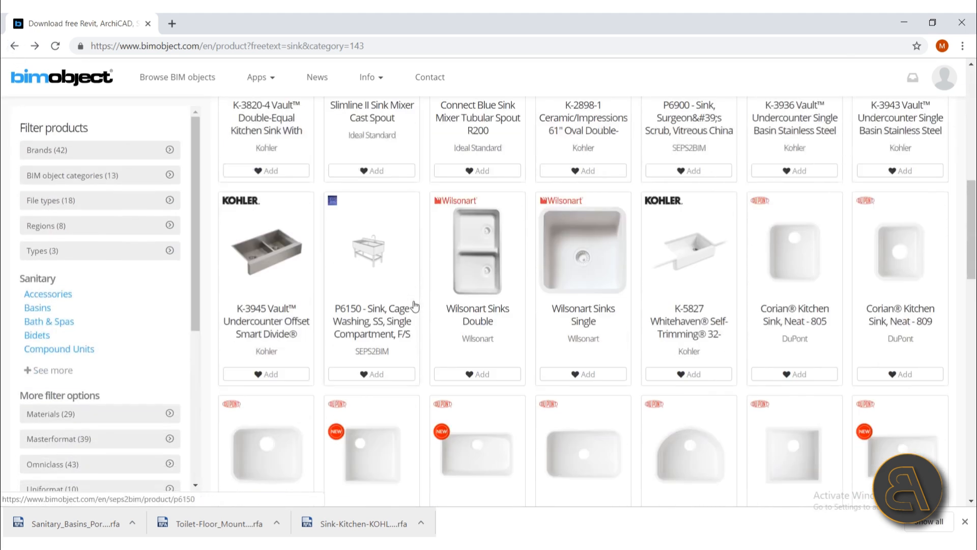
scroll(414, 305, "up", 3)
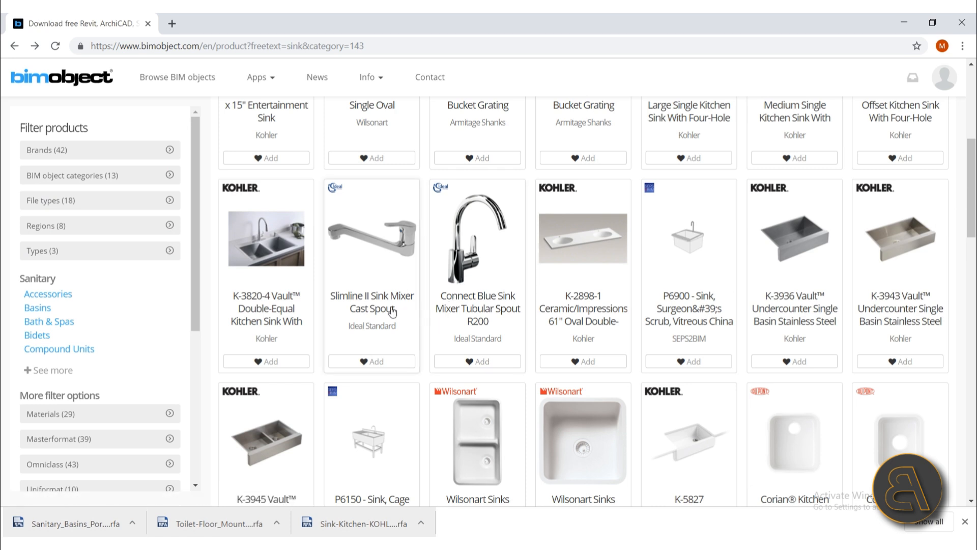
scroll(387, 300, "down", 15)
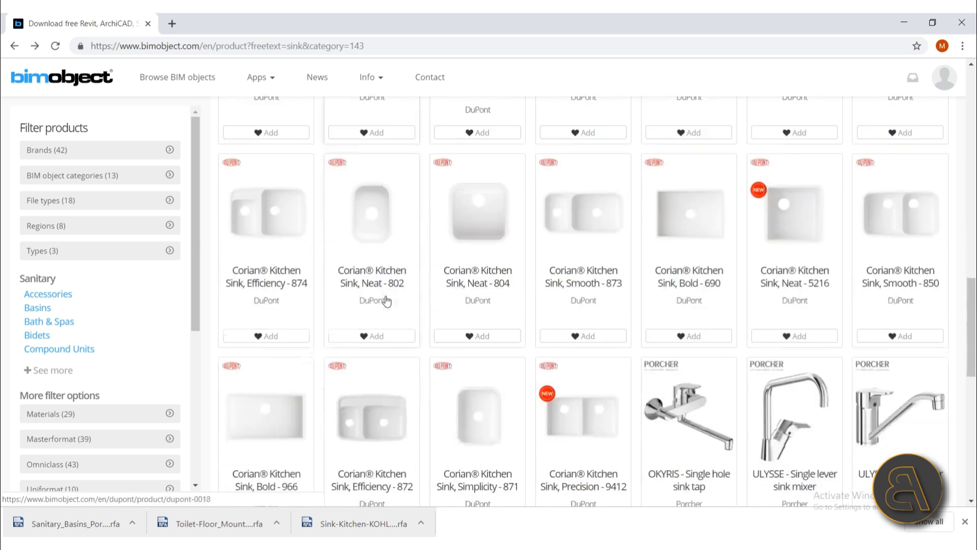
scroll(387, 300, "up", 3)
scroll(386, 301, "down", 3)
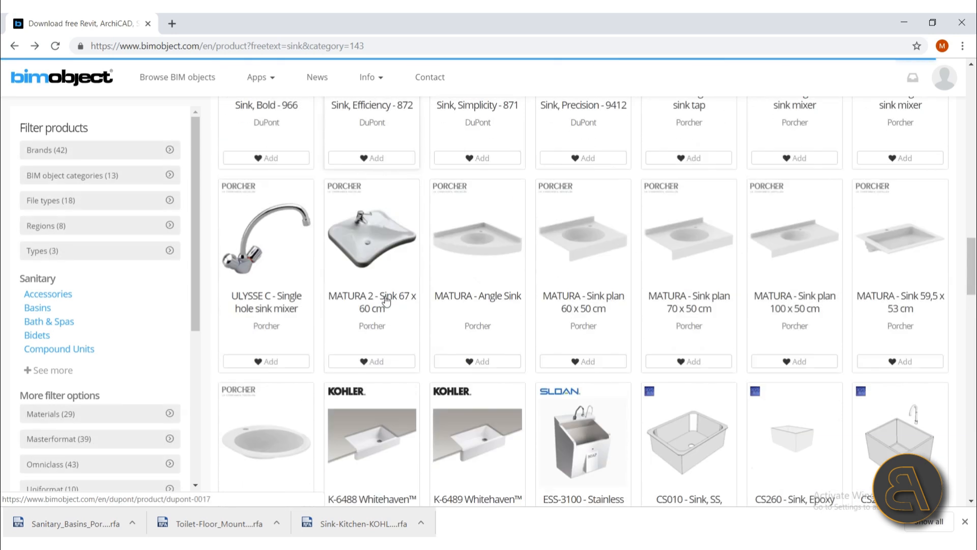
scroll(387, 300, "down", 4)
scroll(385, 300, "down", 15)
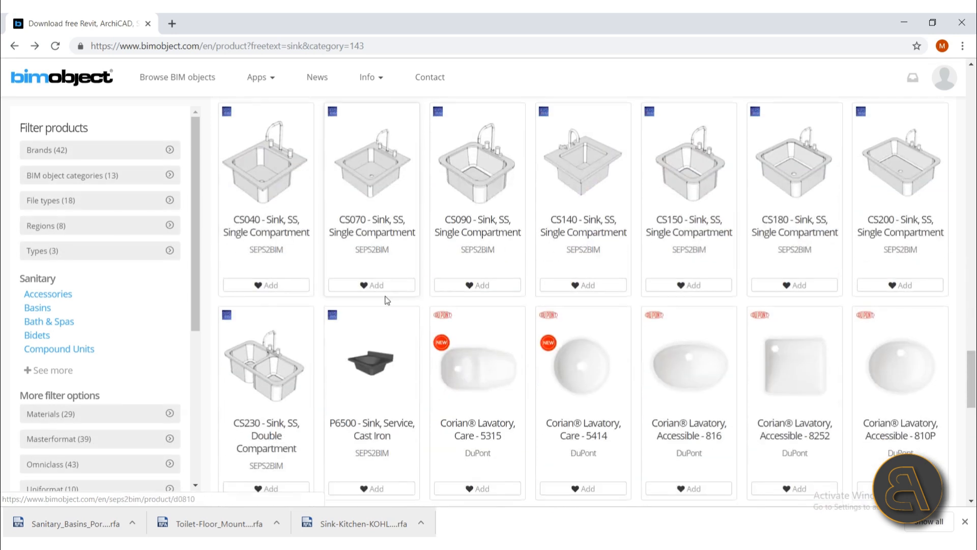
scroll(386, 300, "up", 4)
scroll(346, 309, "up", 20)
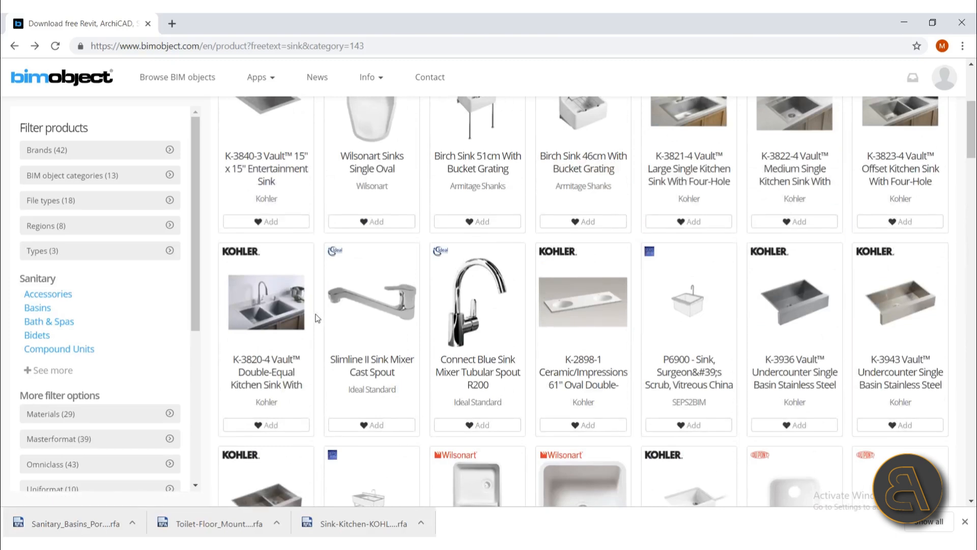
scroll(315, 318, "up", 5)
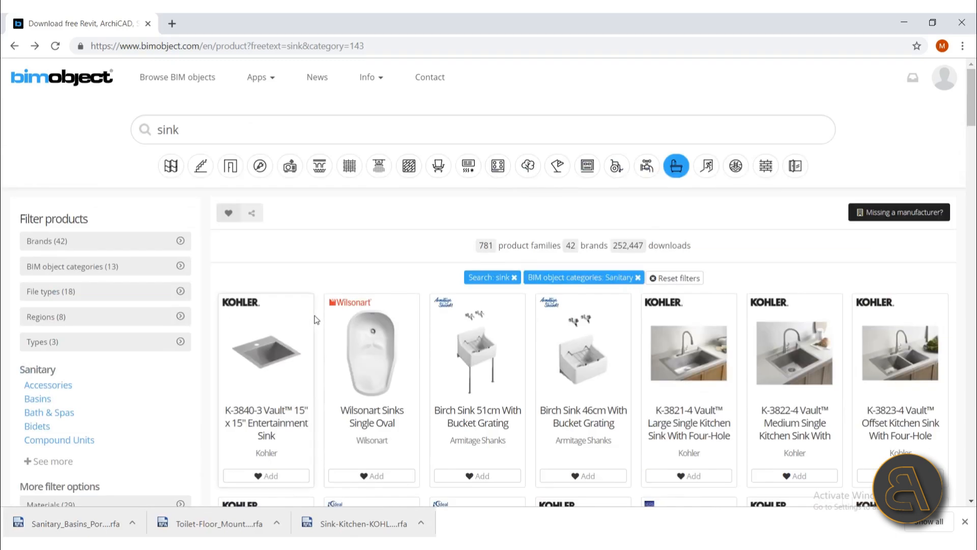
Step: Browse BIMobject's Plumbing and Sanitary categories without a search term and expand the full list of Sanitary subcategories
left_click(649, 171)
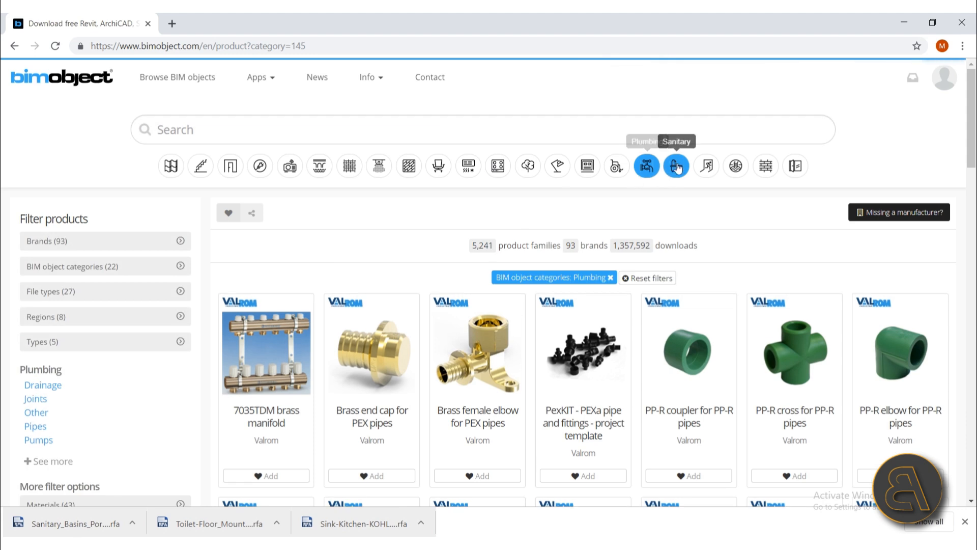
left_click(677, 166)
scroll(384, 279, "down", 20)
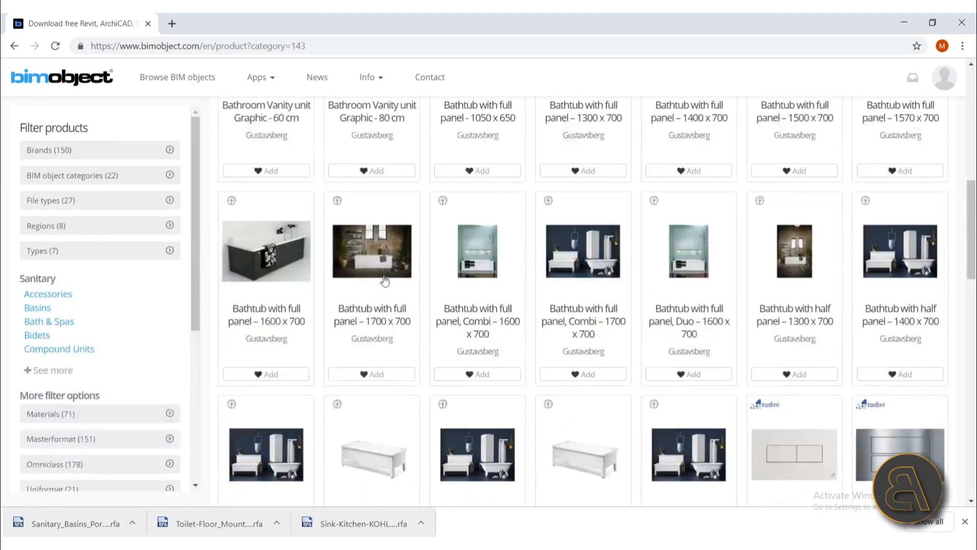
scroll(385, 280, "down", 2)
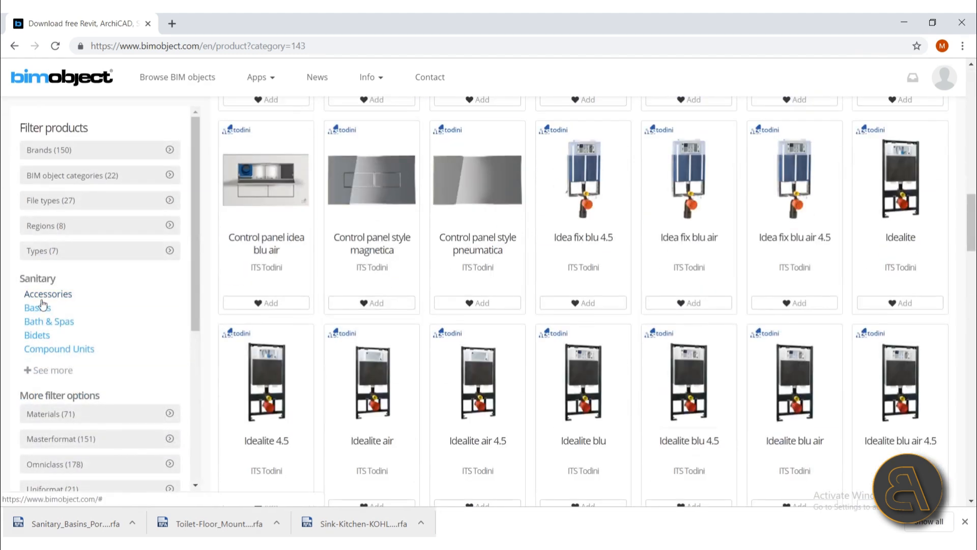
left_click(39, 371)
scroll(84, 343, "down", 3)
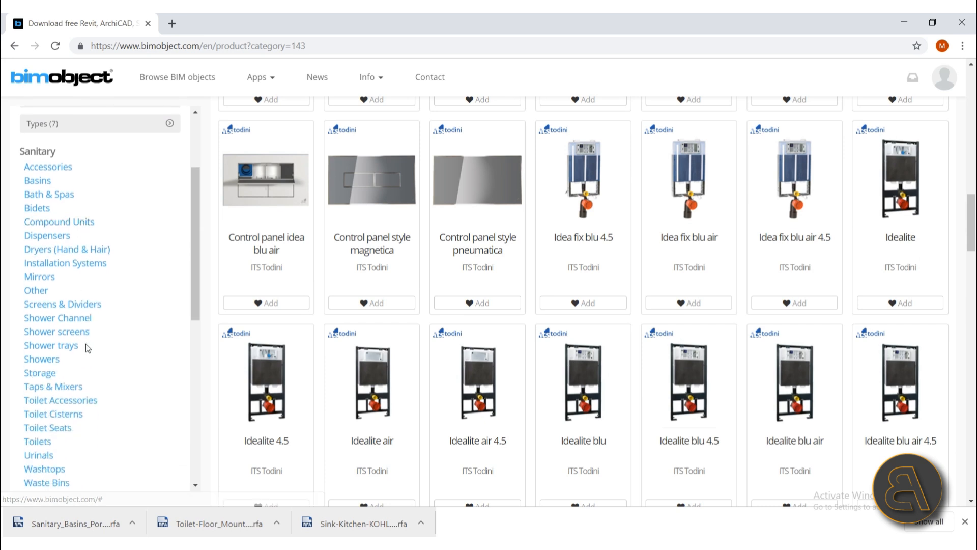
scroll(44, 58, "up", 9)
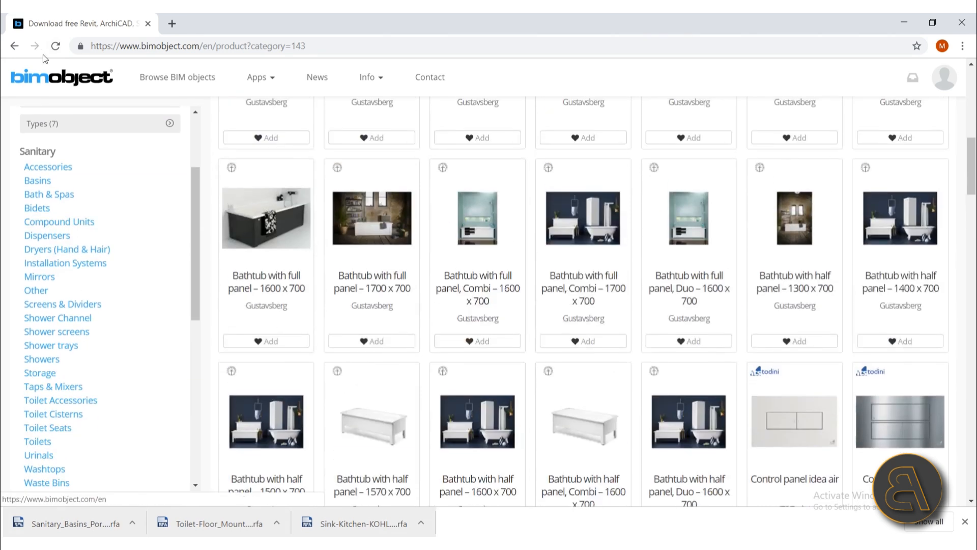
Step: Go back through the visited pages to the Kitchen category's Sinks listing and look through its products
left_click(15, 46)
left_click(14, 46)
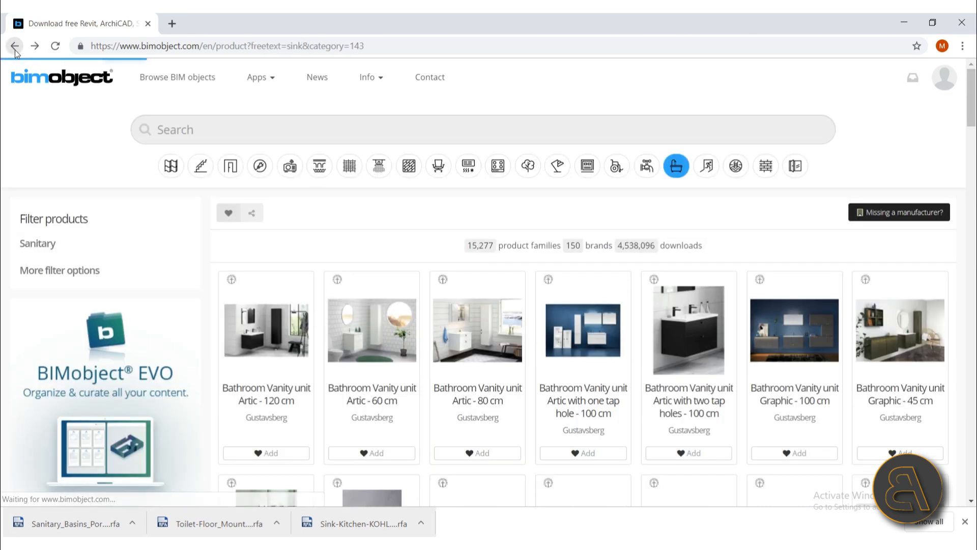
left_click(14, 46)
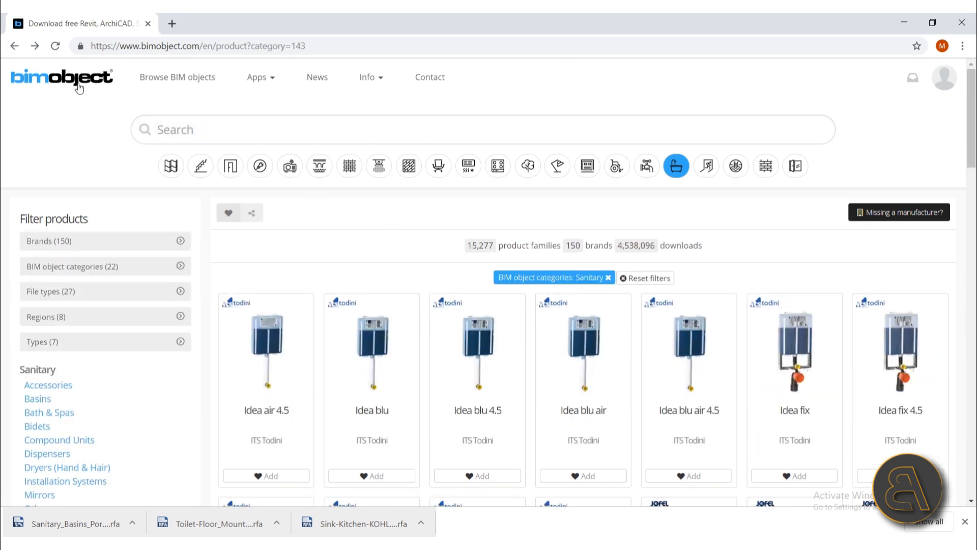
scroll(300, 203, "down", 8)
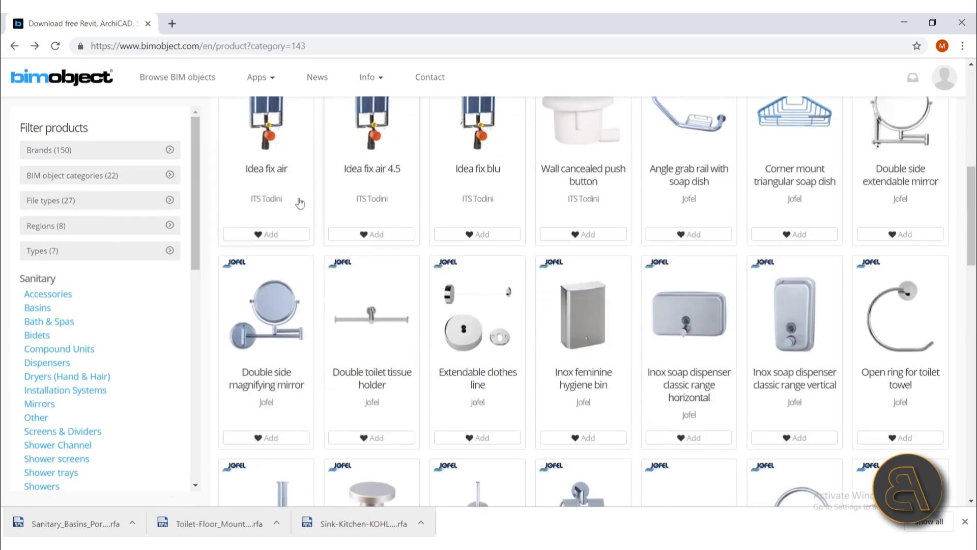
left_click(12, 48)
scroll(458, 249, "down", 5)
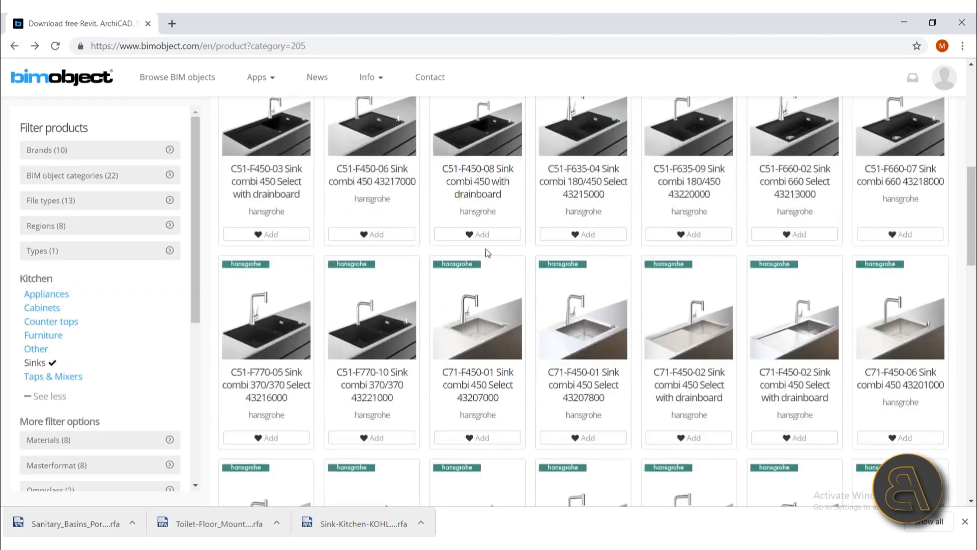
scroll(487, 253, "down", 10)
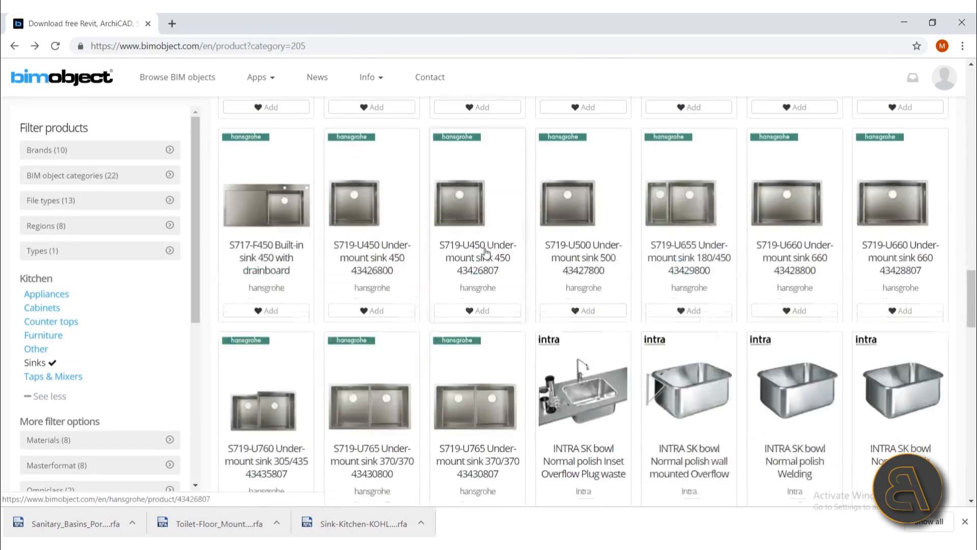
Step: Search the Kitchen category's Sinks listing for "sink" and look through the products to the end of the list
scroll(483, 249, "down", 20)
scroll(472, 245, "up", 18)
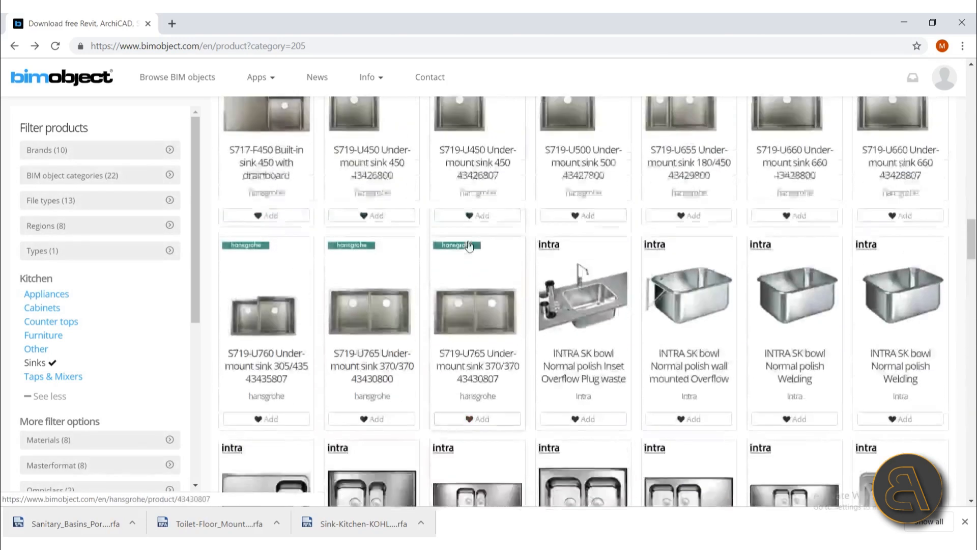
scroll(469, 246, "up", 15)
left_click(237, 141)
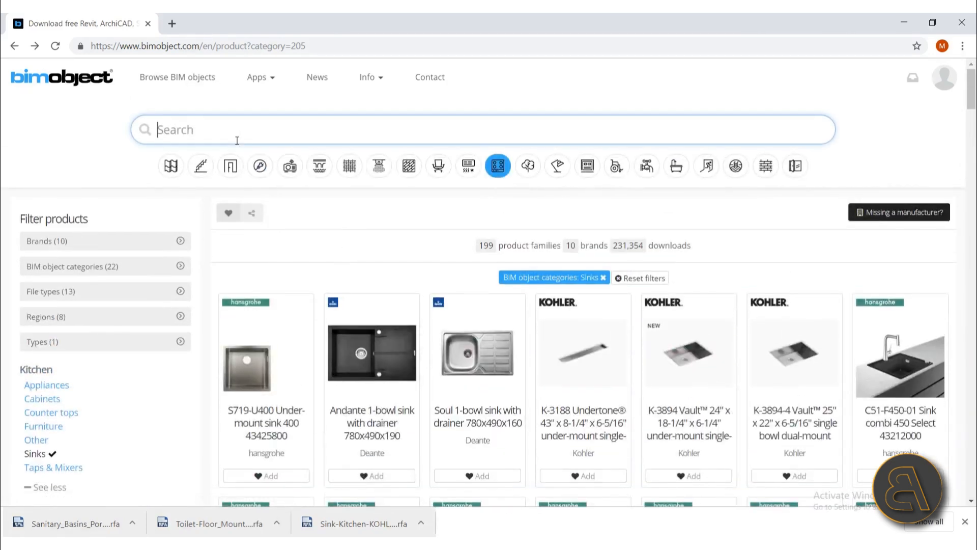
type("sink")
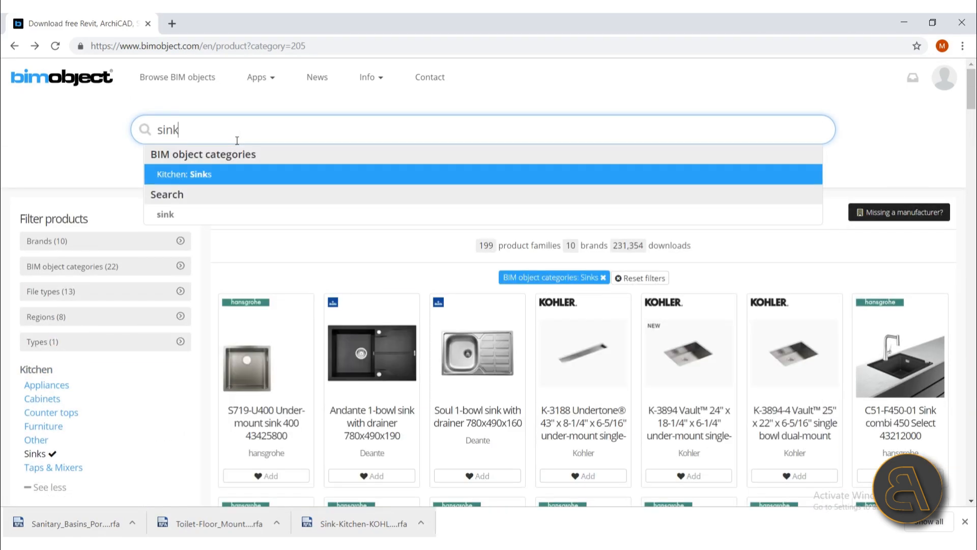
left_click(182, 208)
scroll(576, 337, "down", 20)
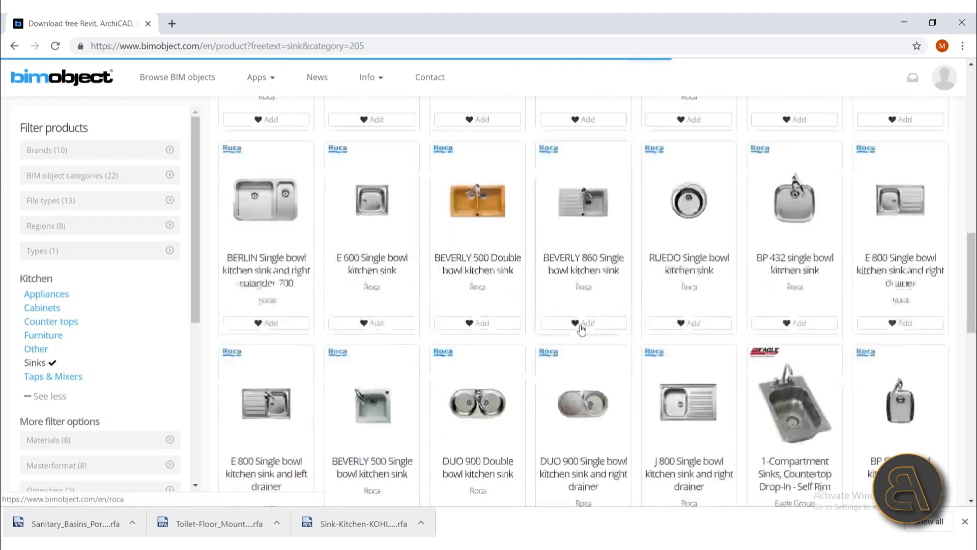
scroll(585, 328, "down", 15)
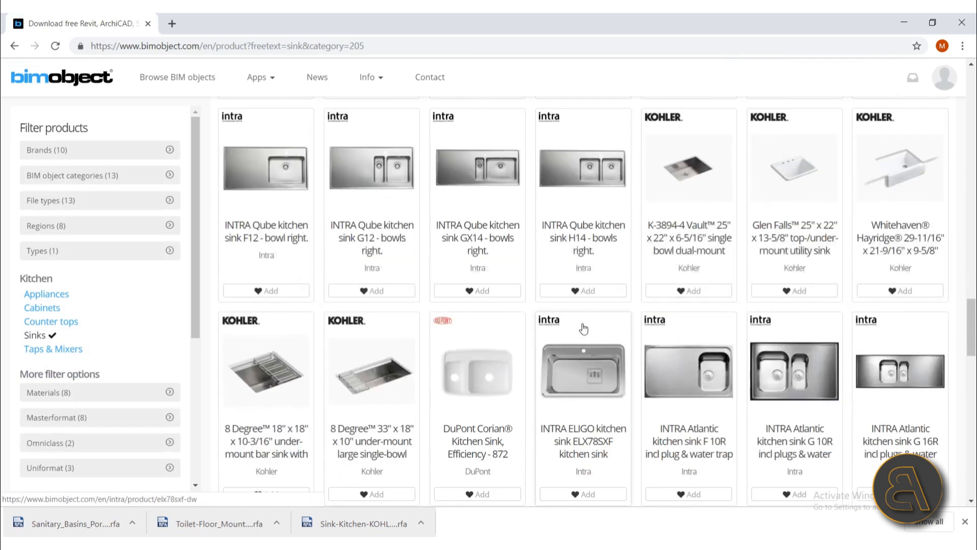
scroll(580, 329, "down", 15)
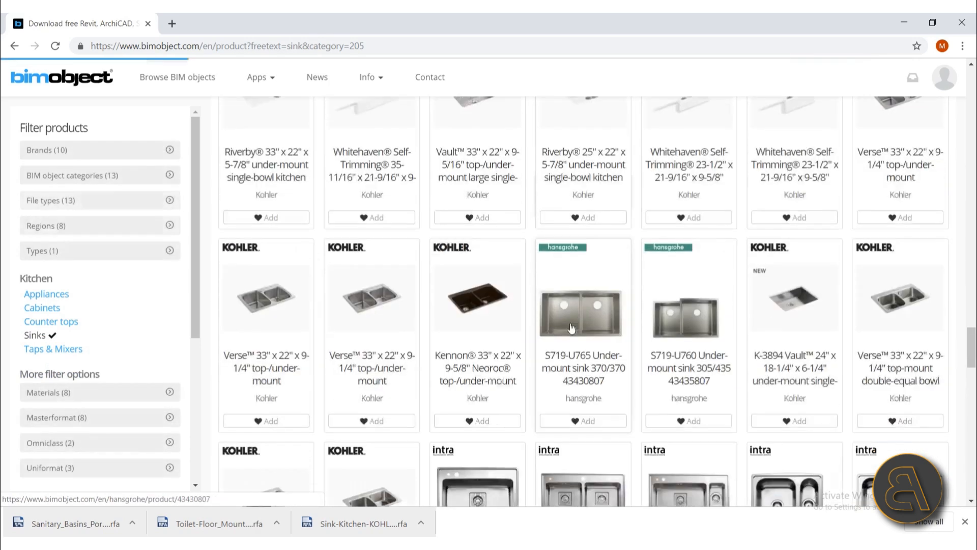
scroll(568, 326, "down", 15)
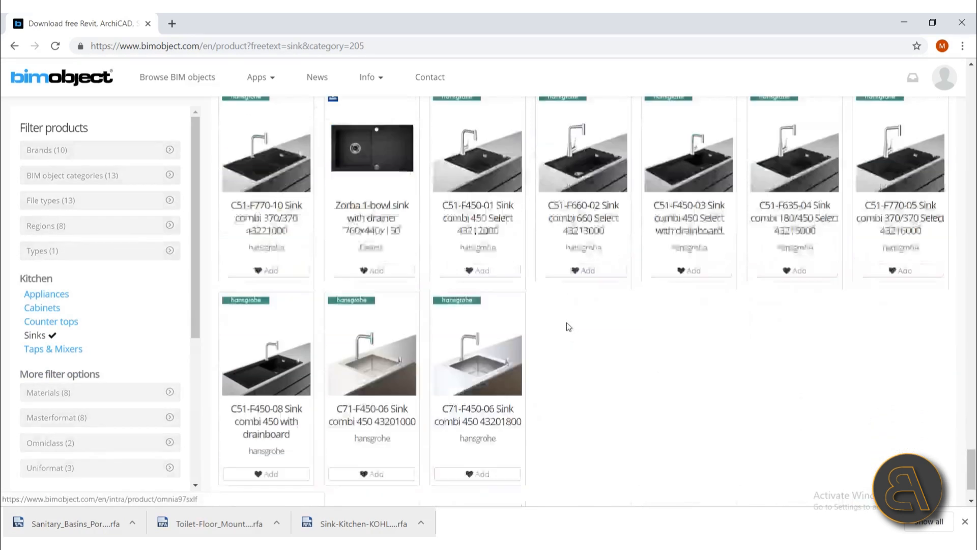
scroll(562, 326, "down", 8)
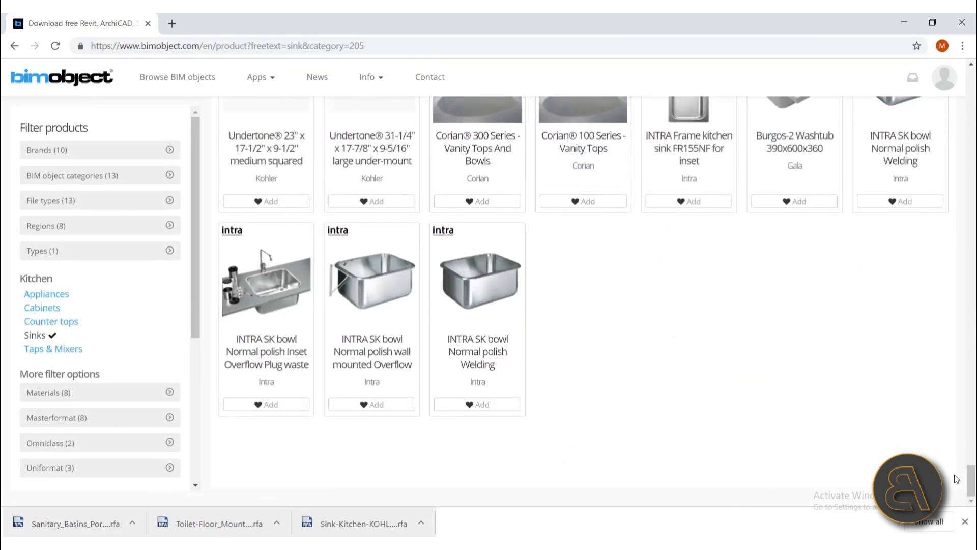
left_click_drag(969, 475, 907, 71)
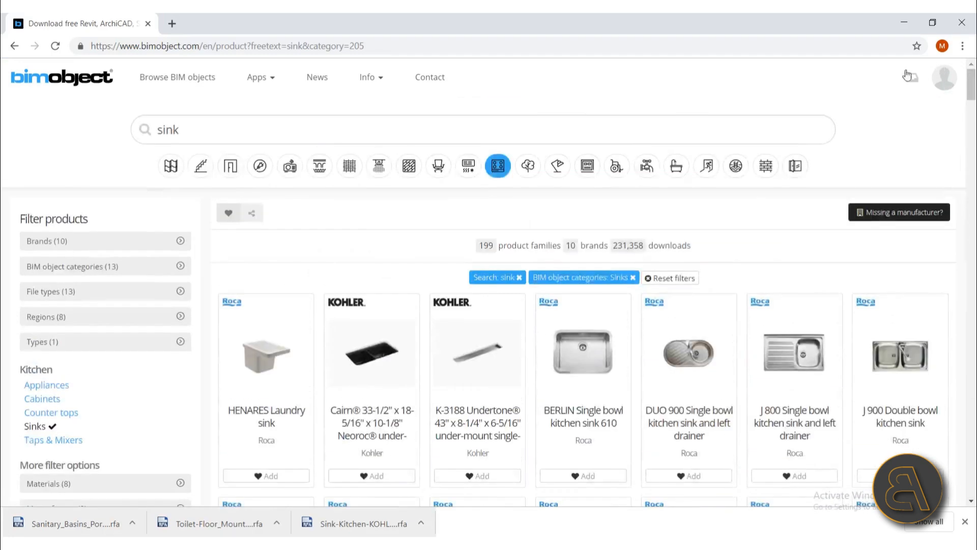
Step: Switch the product search to the Sanitary category's Basins and open the page of Porcher's ULYSSE C - Single hole sink mixer
left_click(198, 128)
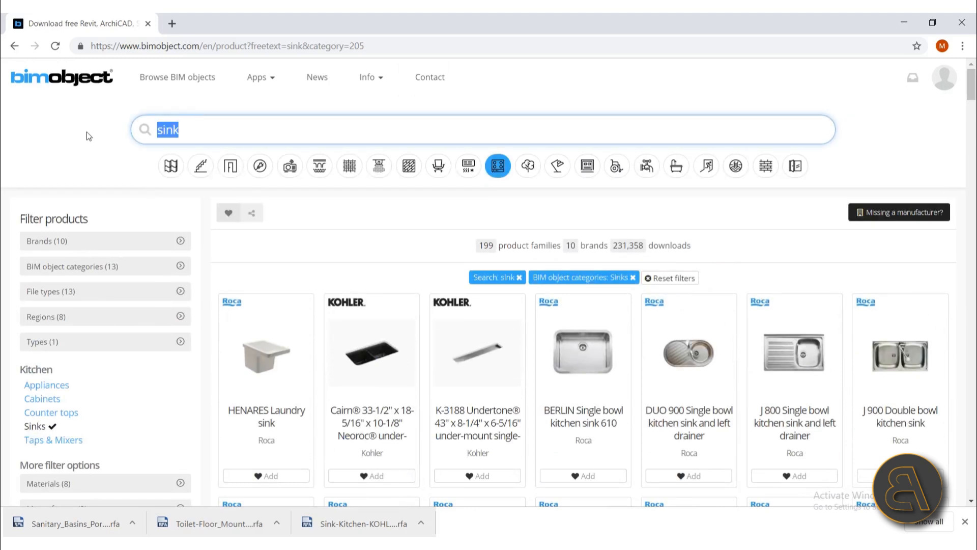
type("sin")
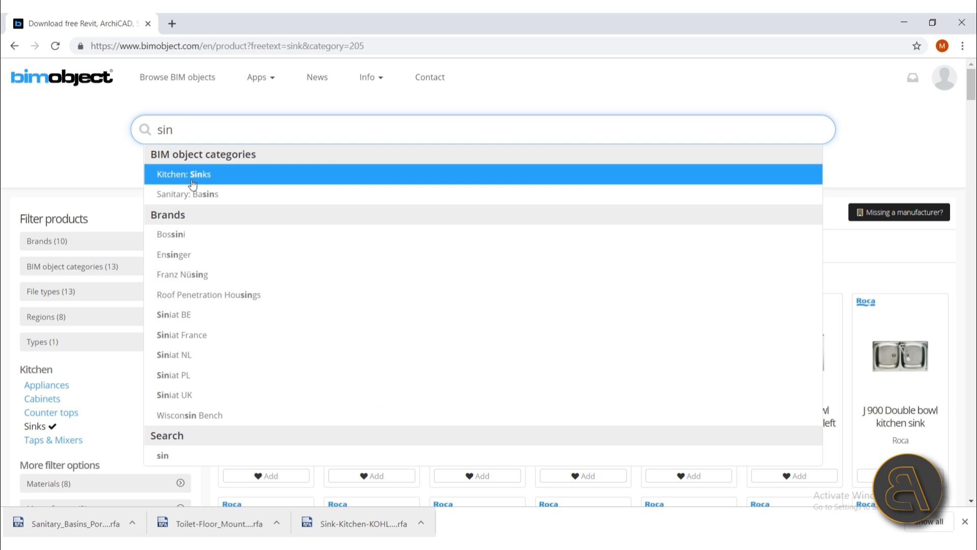
left_click(198, 199)
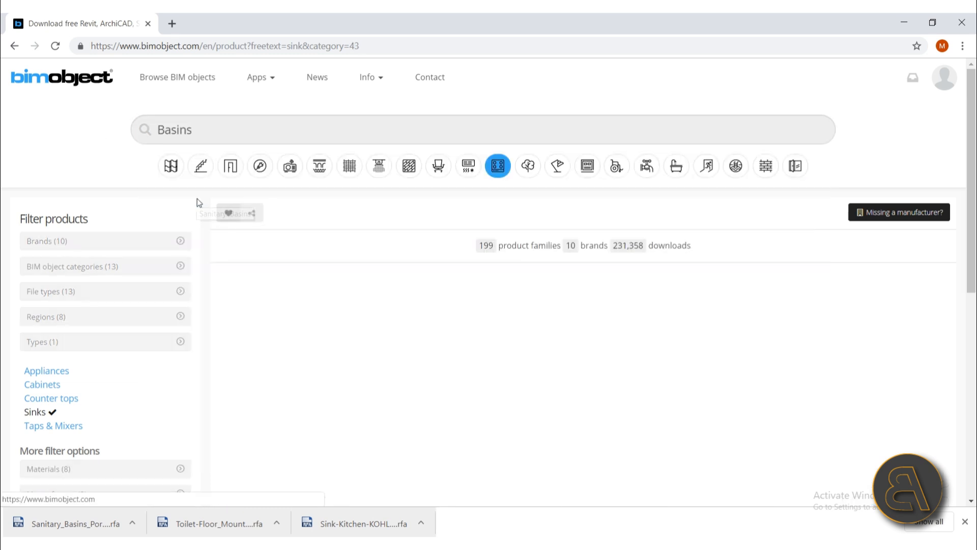
scroll(367, 261, "down", 5)
scroll(367, 262, "down", 19)
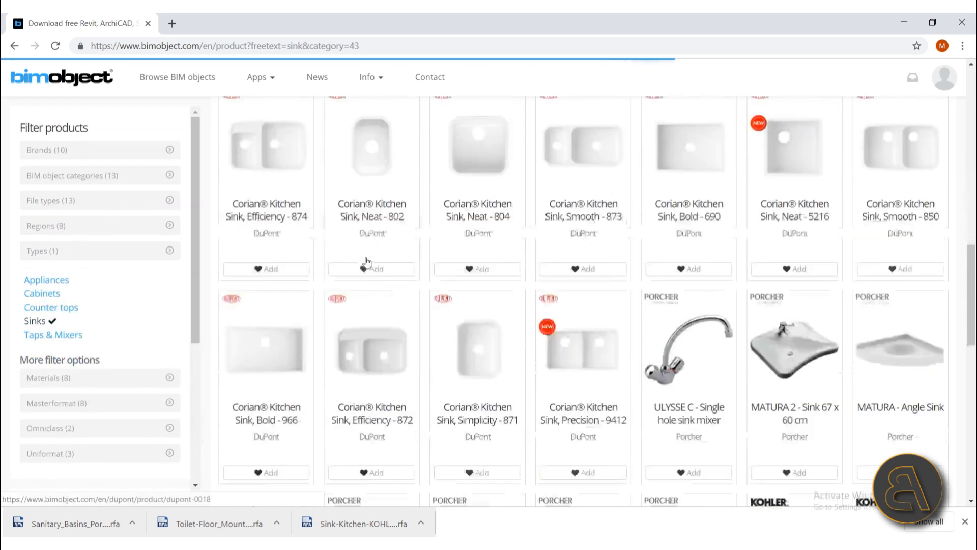
scroll(368, 262, "up", 9)
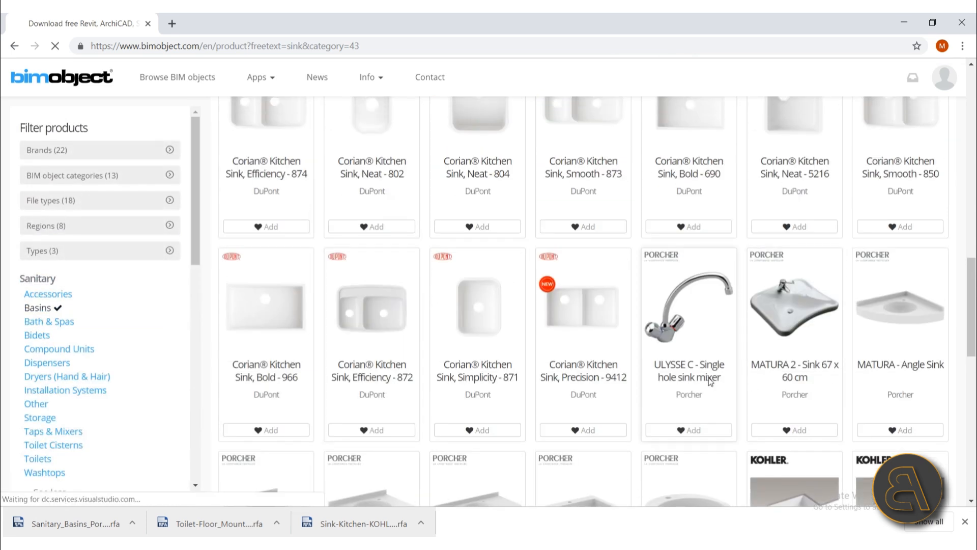
left_click(711, 381)
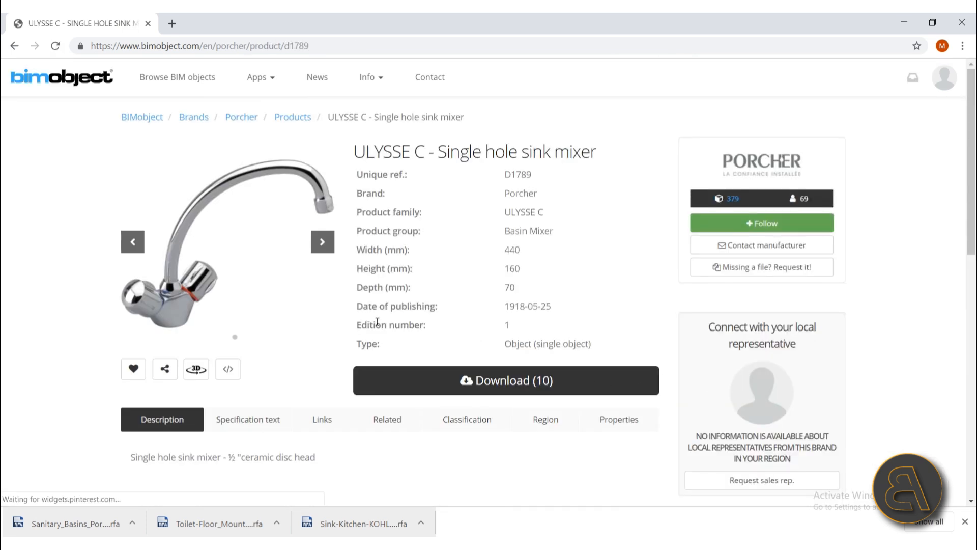
Step: Preview the ULYSSE C sink mixer in the product page's 3D viewer and close the viewer
left_click(196, 369)
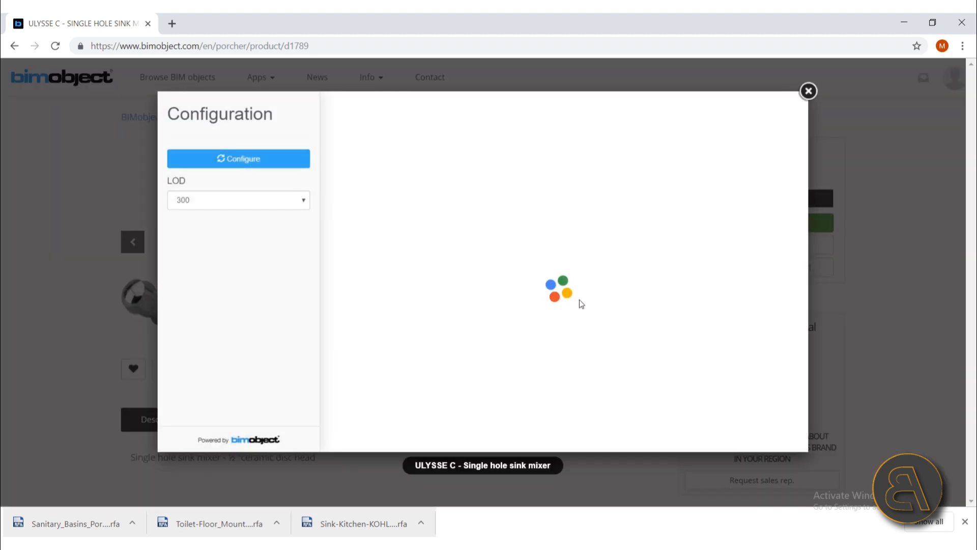
left_click_drag(563, 358, 687, 241)
left_click(807, 92)
Step: Download the ULYSSE C mixer's Revit family file and load it into the Revit project's 1 - Plumbing floor plan
left_click(495, 382)
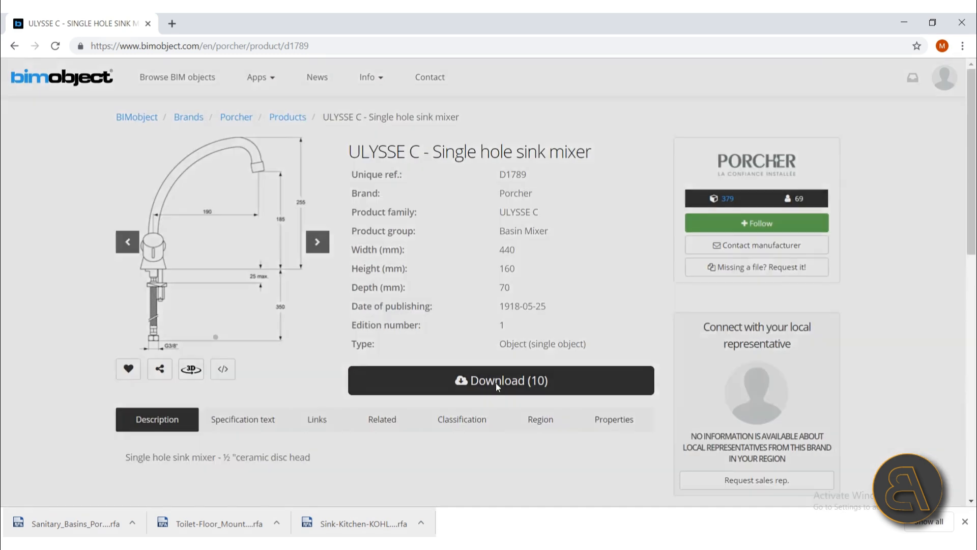
left_click(570, 298)
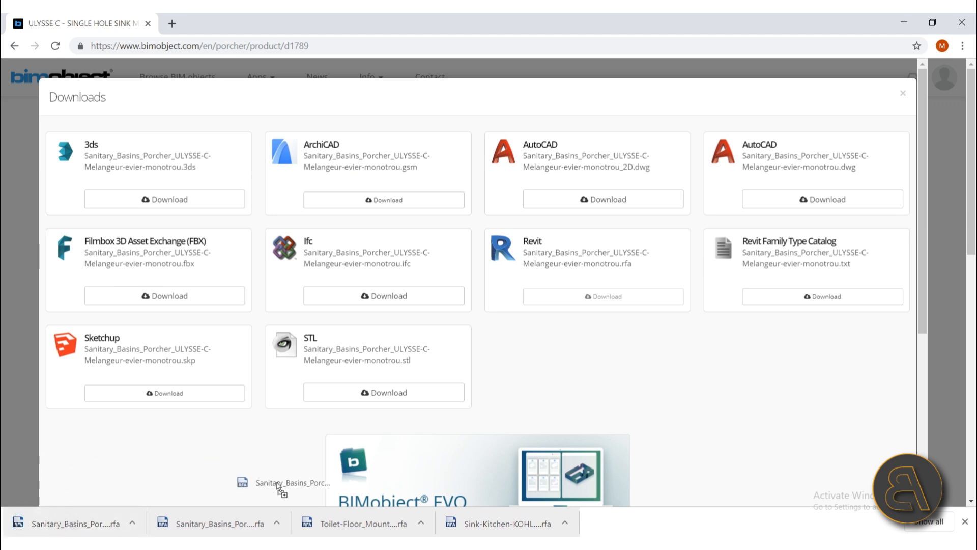
left_click_drag(278, 487, 603, 296)
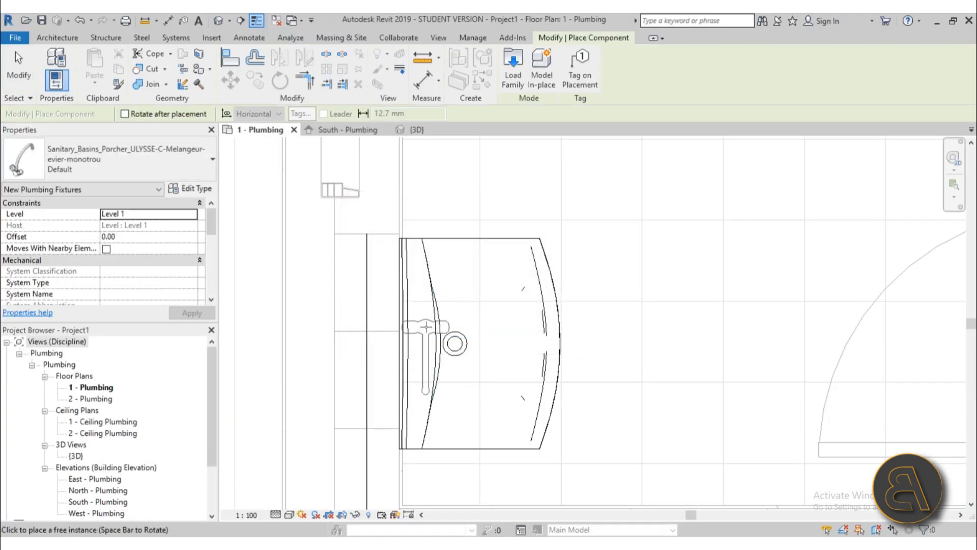
Step: Rotate the mixer so its spout points away from the wall and place one instance on the sink's centreline behind the drain
key("space")
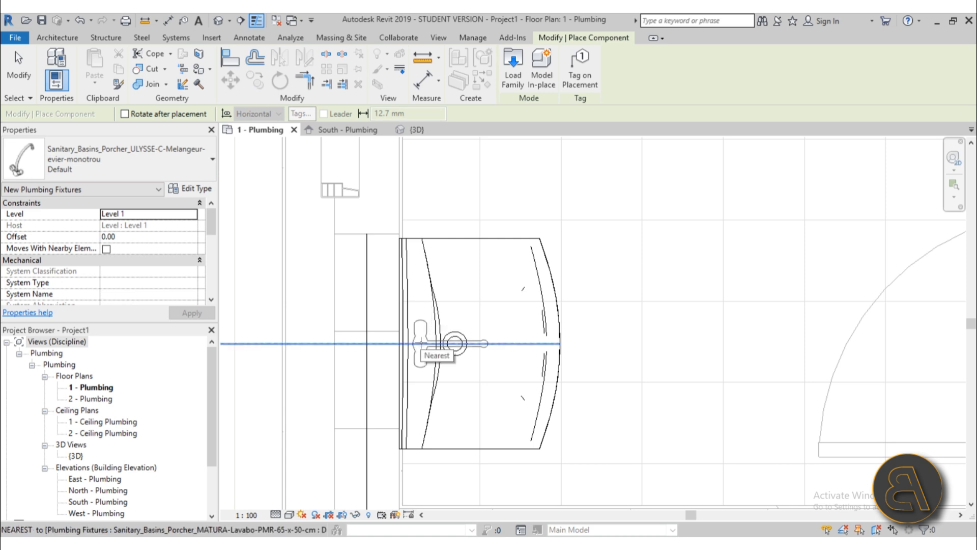
key("Escape")
key("Escape")
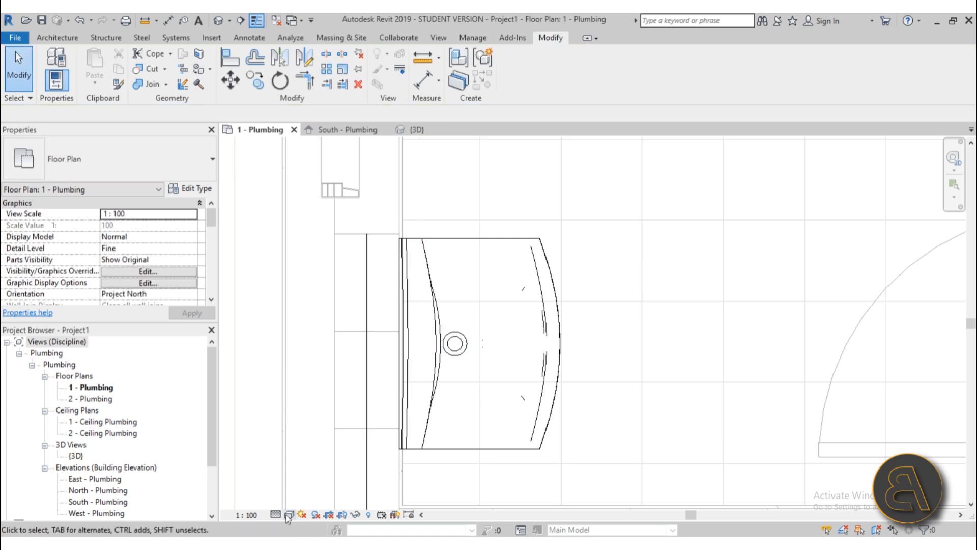
left_click(287, 515)
left_click(452, 468)
scroll(380, 285, "down", 3)
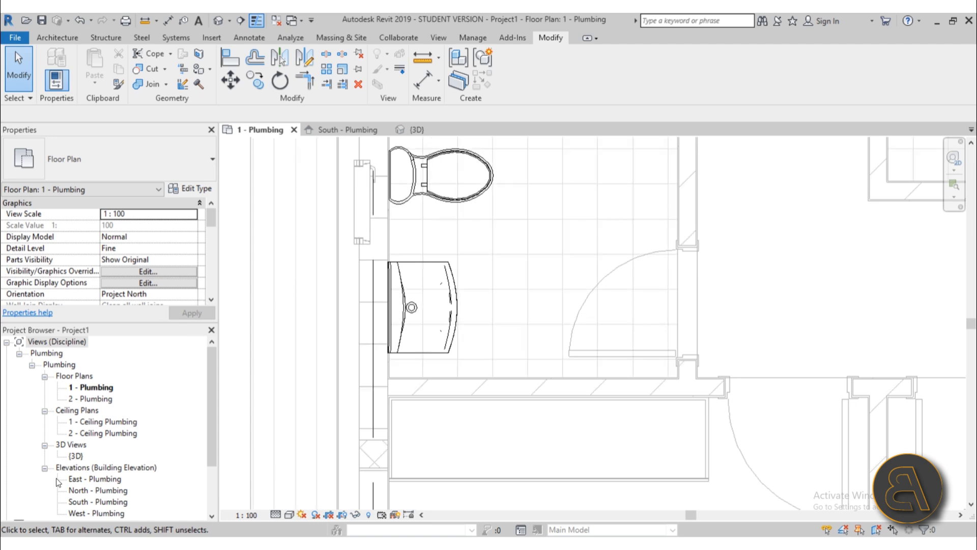
Step: Open the South - Plumbing elevation at the mixer standing at floor level by the toilet
double_click(98, 501)
scroll(484, 297, "down", 3)
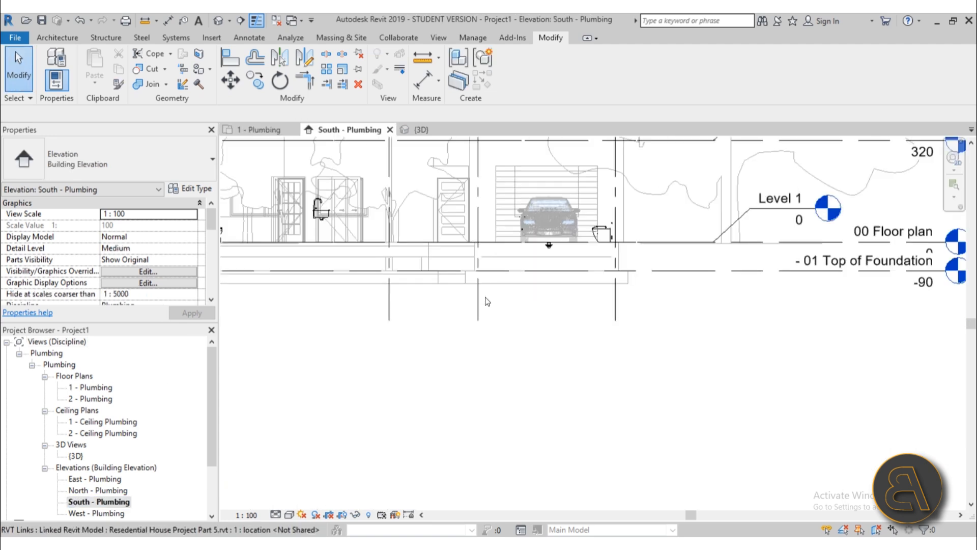
middle_click_drag(484, 298, 717, 400)
scroll(514, 325, "up", 8)
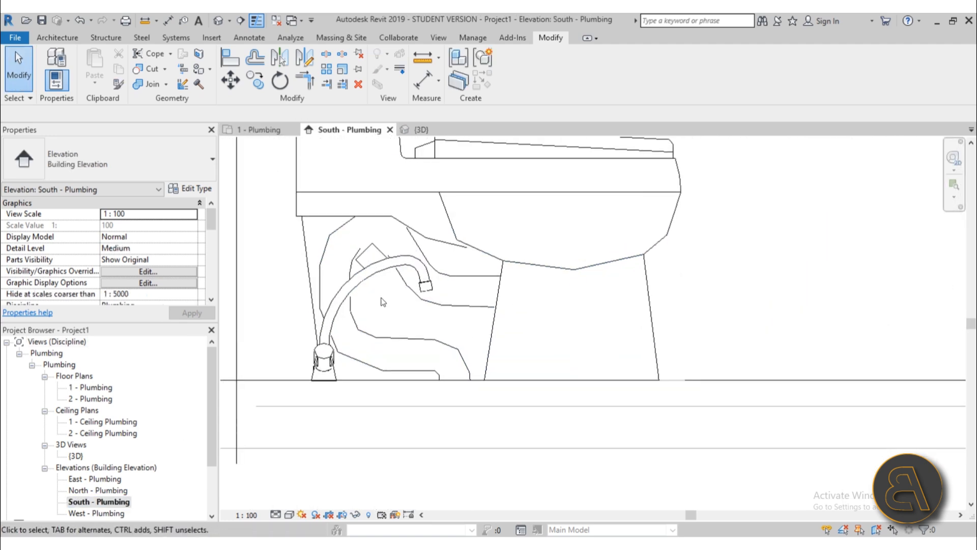
Step: Move the mixer from the base of its body at floor level up onto the top surface of the sink
left_click(349, 300)
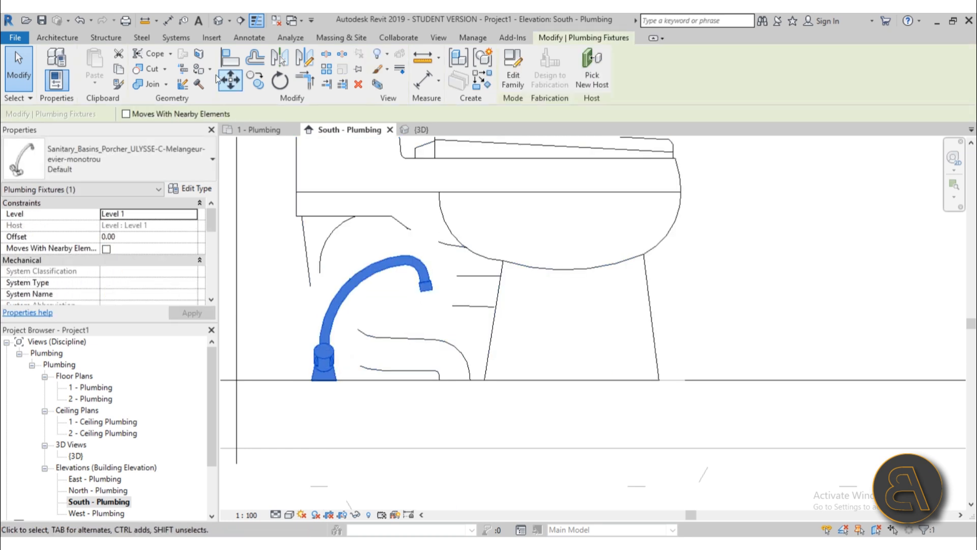
left_click(232, 85)
scroll(328, 385, "up", 5)
left_click(332, 361)
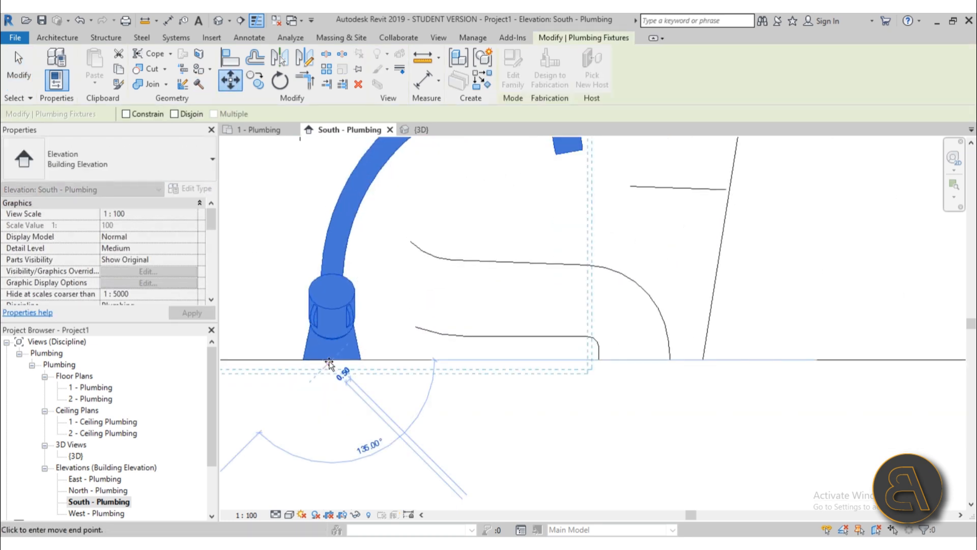
scroll(337, 255, "down", 6)
middle_click_drag(349, 283, 412, 502)
middle_click_drag(400, 168, 385, 371)
scroll(385, 371, "up", 5)
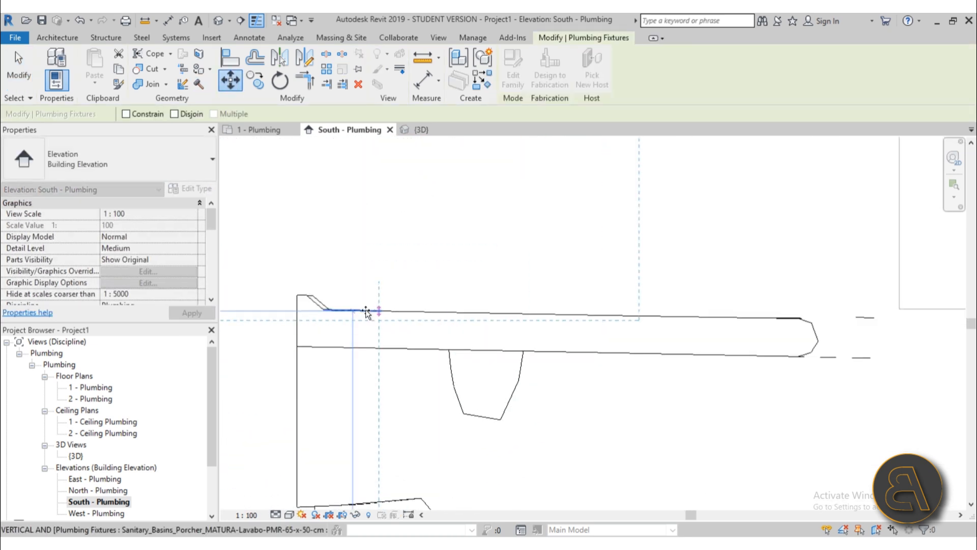
left_click(371, 311)
key("Escape")
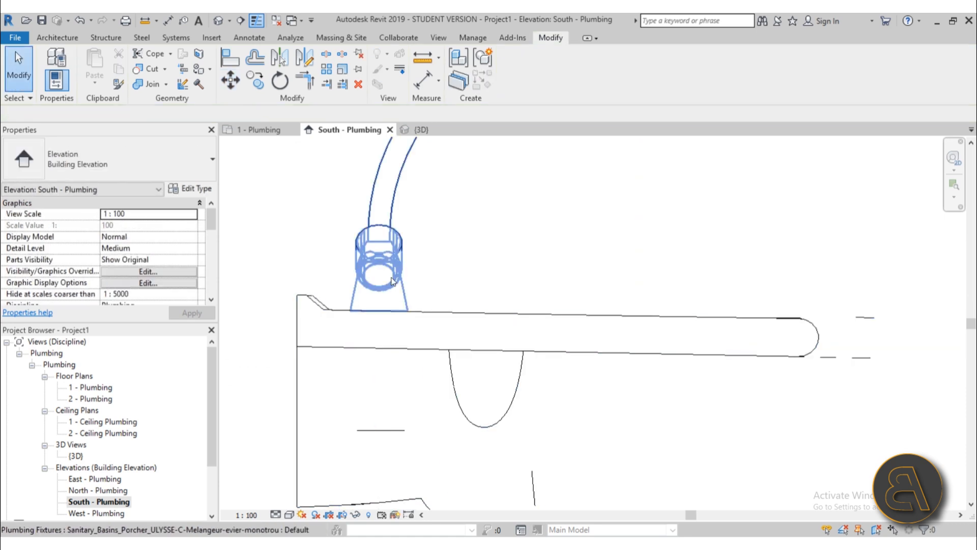
Step: Set the South - Plumbing elevation's visual style to Wireframe
left_click(391, 266)
key("Escape")
left_click(289, 514)
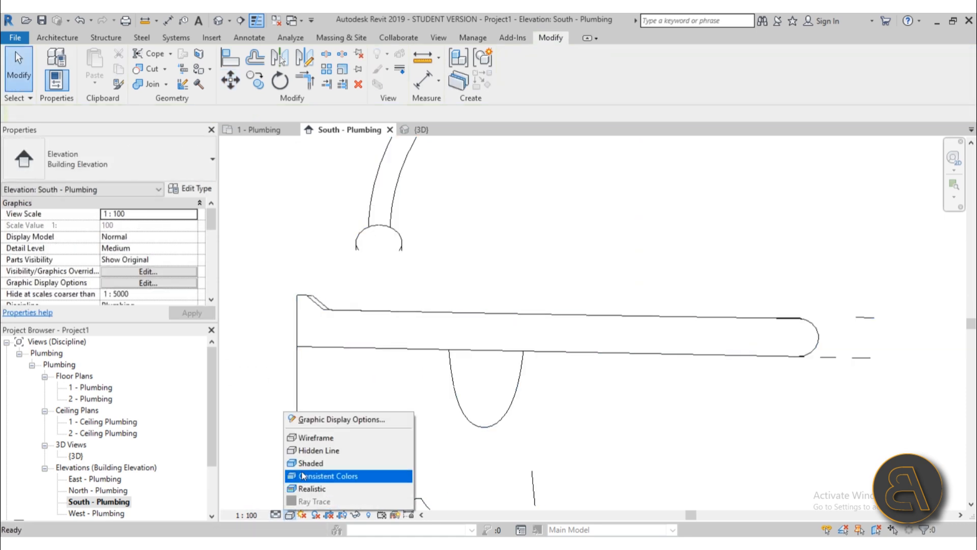
left_click(325, 437)
Step: Lower the mixer slightly to an offset of 79.80 so that its base sits into the sink's top surface
scroll(354, 303, "up", 3)
left_click(354, 302)
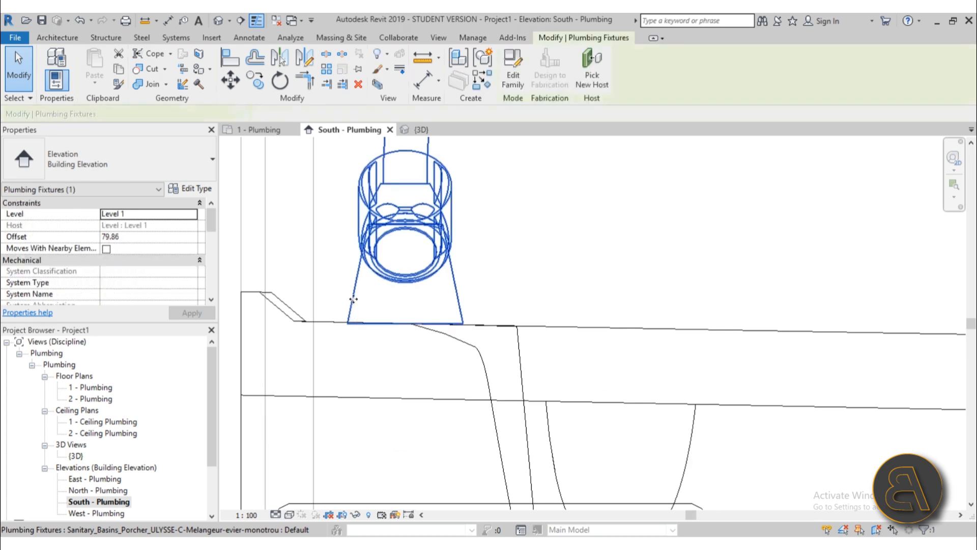
left_click(502, 346)
scroll(393, 262, "down", 3)
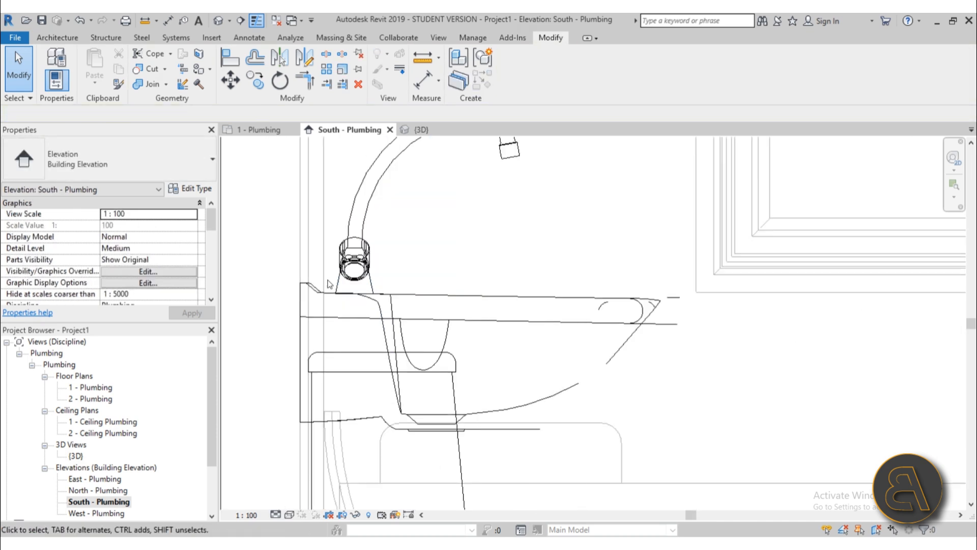
scroll(387, 268, "up", 2)
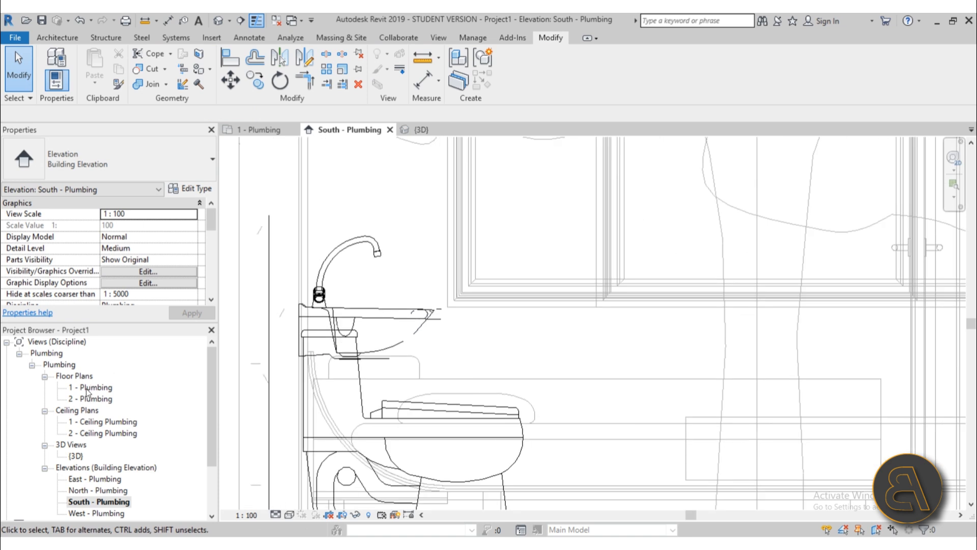
Step: Return to the 1 - Plumbing floor plan and examine the mixer's position over the sink, with the mixer selected
double_click(99, 389)
scroll(425, 315, "up", 3)
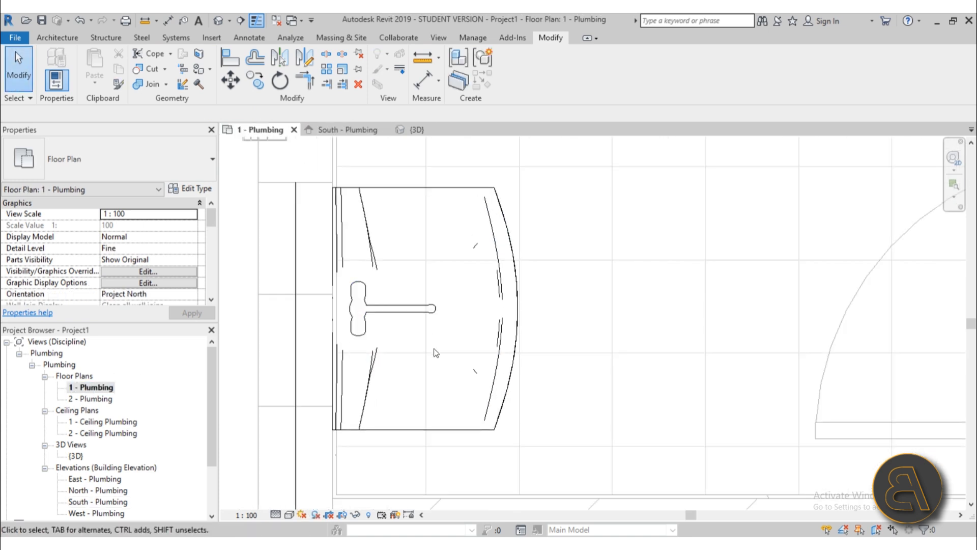
scroll(435, 356, "down", 2)
middle_click_drag(433, 360, 415, 365)
scroll(384, 335, "up", 2)
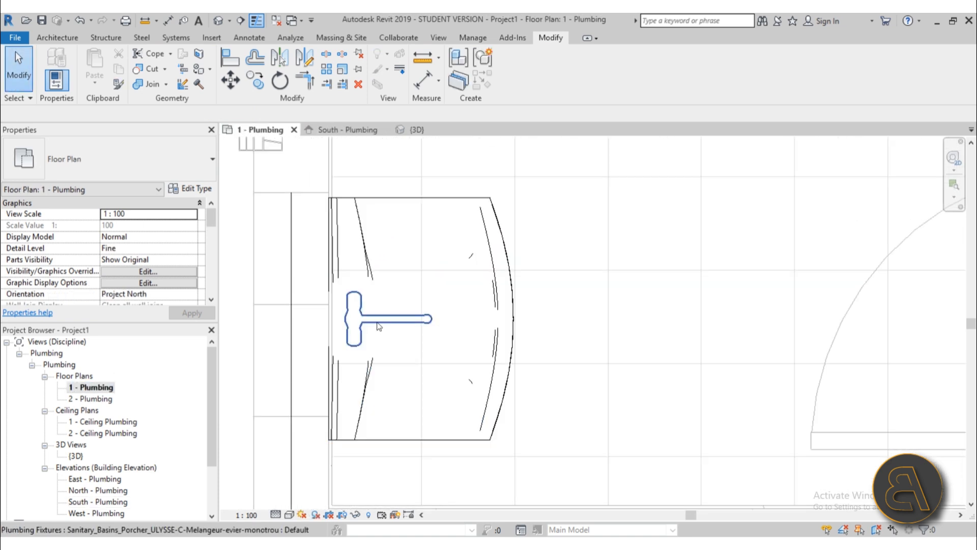
left_click(376, 324)
scroll(480, 363, "down", 2)
scroll(479, 366, "down", 2)
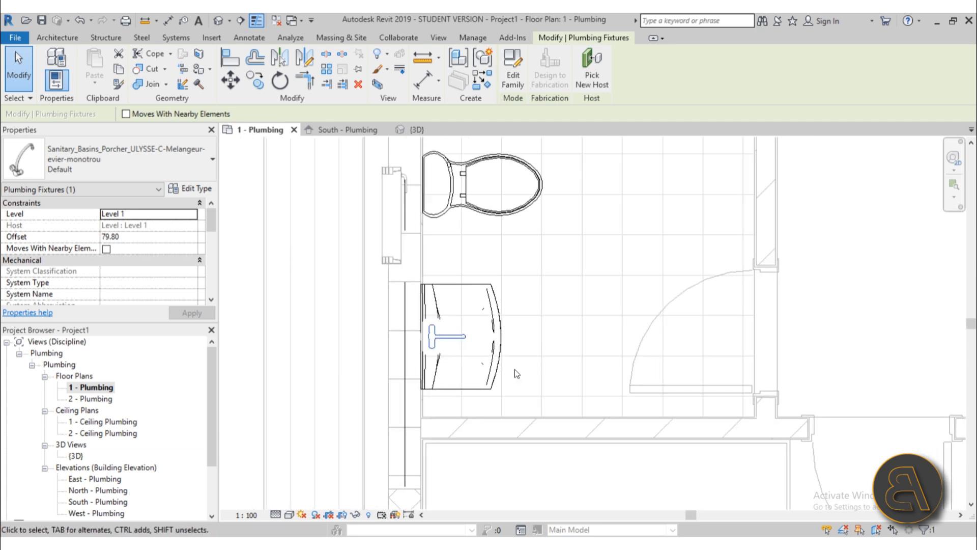
Step: Deselect the mixer and examine the sink, toilet and other bathroom areas in the 1 - Plumbing floor plan
scroll(455, 340, "up", 5)
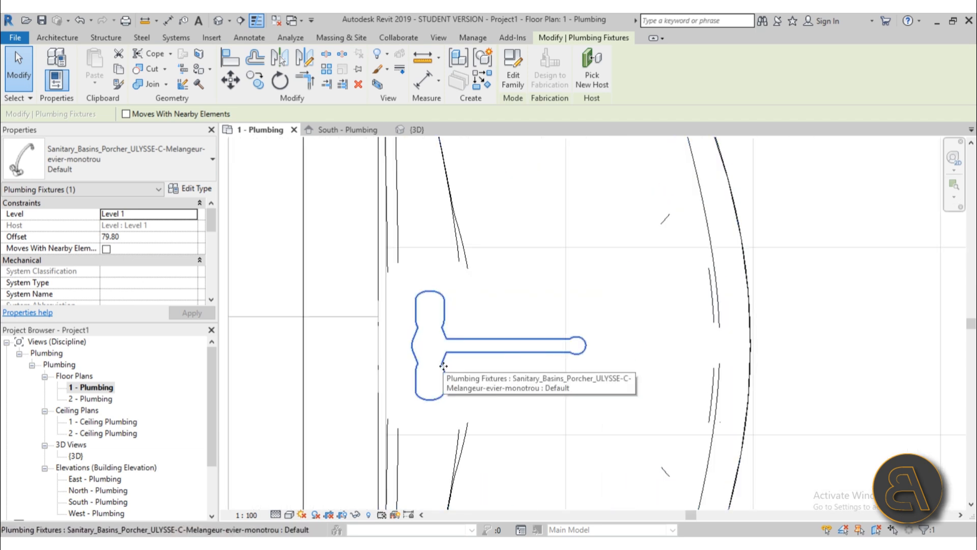
key("Escape")
scroll(435, 367, "down", 3)
middle_click_drag(535, 431, 511, 413)
middle_click_drag(602, 364, 578, 349)
scroll(559, 327, "down", 3)
middle_click_drag(547, 319, 391, 399)
scroll(402, 397, "down", 2)
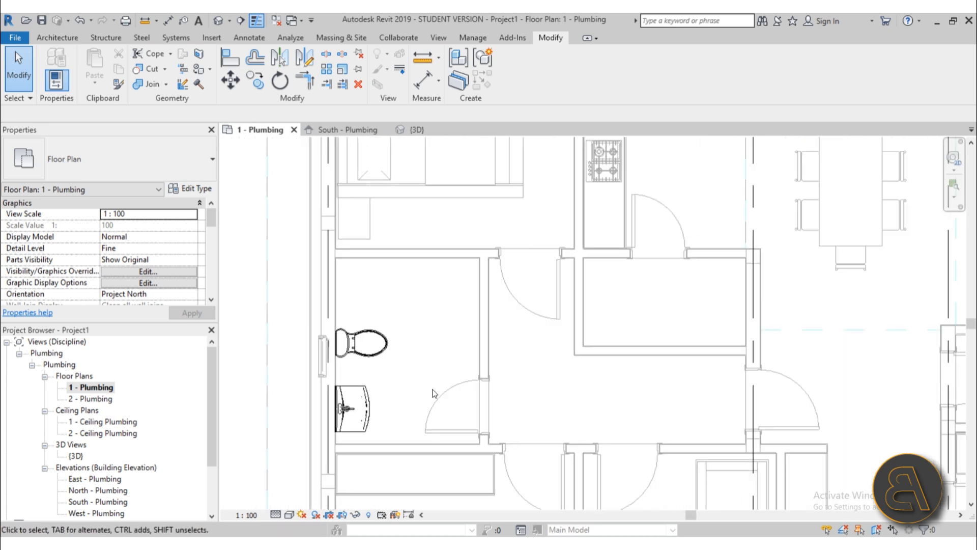
middle_click_drag(497, 392, 178, 258)
scroll(613, 262, "up", 3)
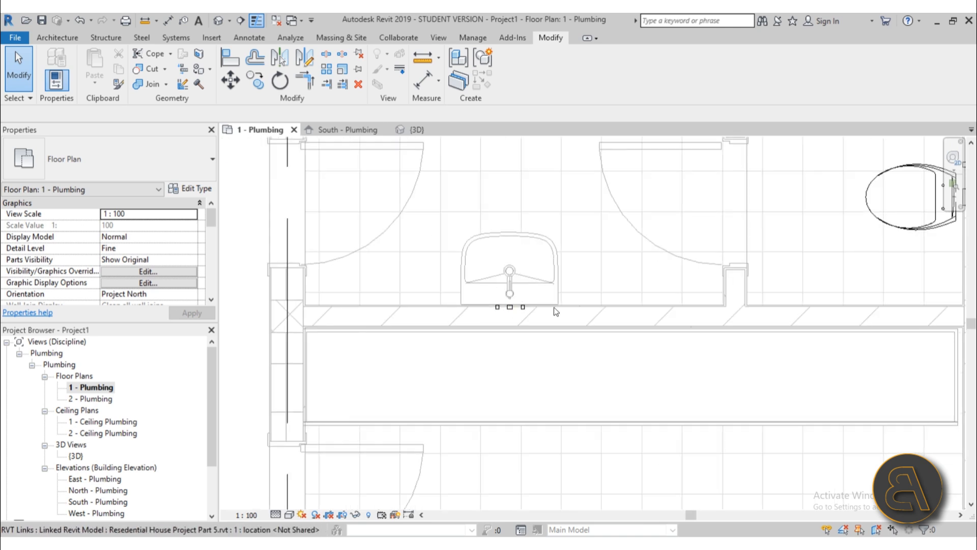
scroll(744, 259, "down", 3)
middle_click_drag(493, 295, 767, 330)
middle_click_drag(524, 308, 520, 379)
scroll(426, 284, "up", 3)
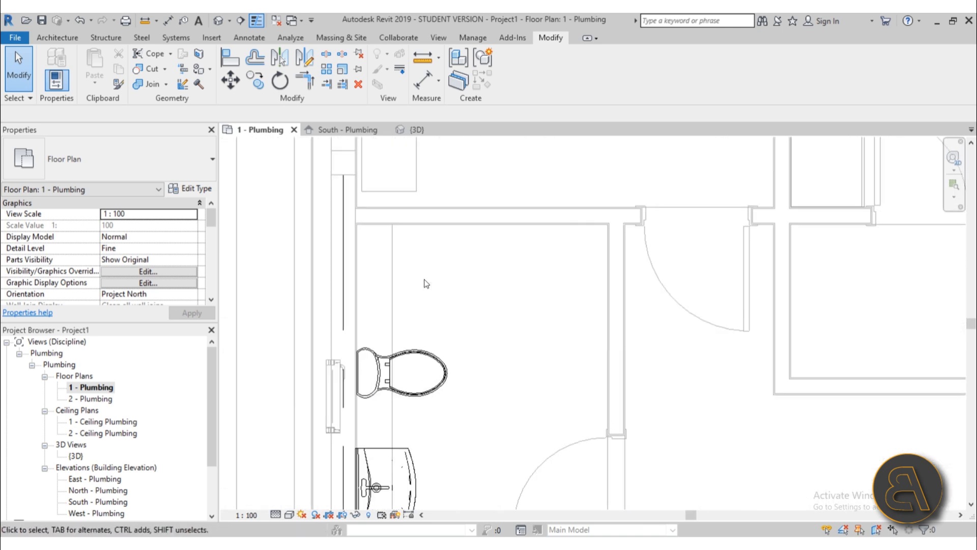
scroll(421, 288, "down", 1)
middle_click_drag(421, 288, 401, 290)
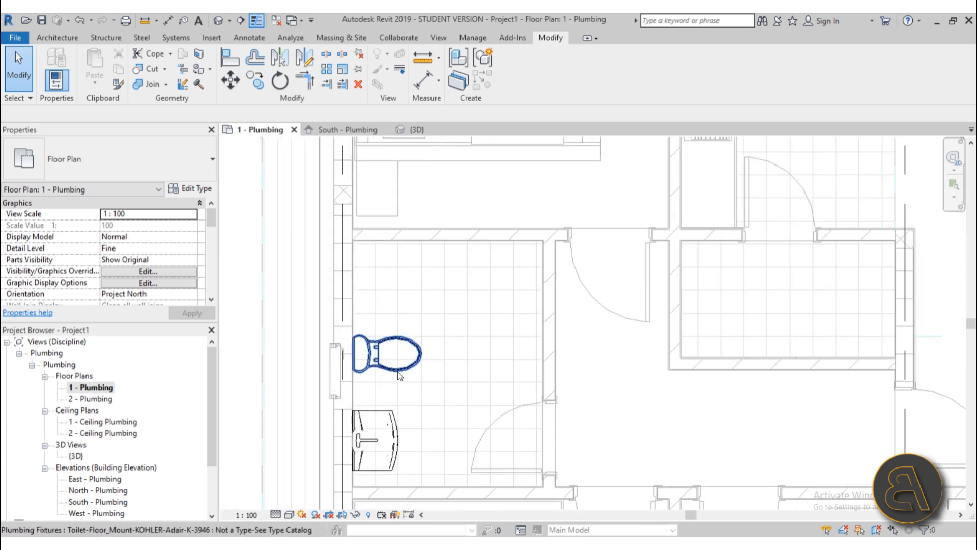
Step: Switch to BIMobject in the browser, return to the product listing and filter it by the Sanitary category
key("alt+Tab")
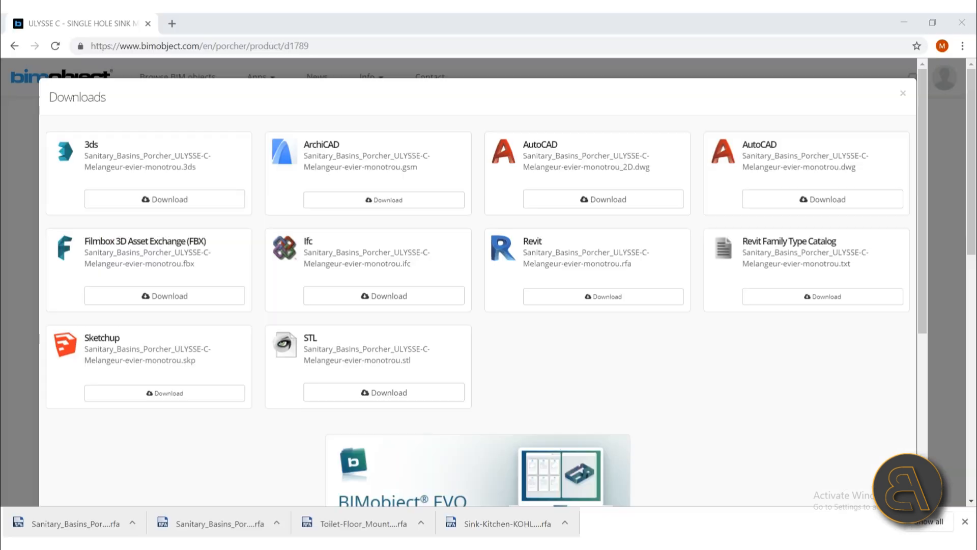
left_click(11, 48)
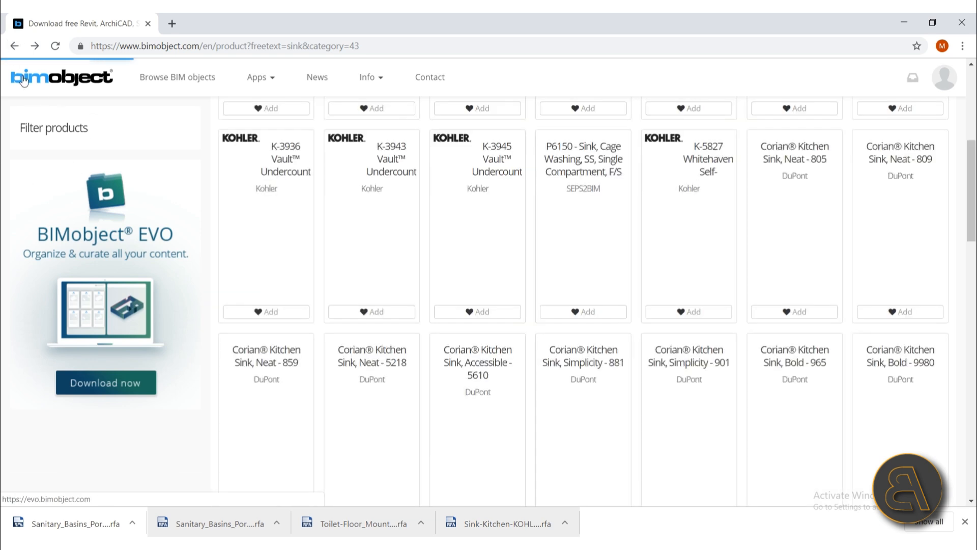
left_click(14, 46)
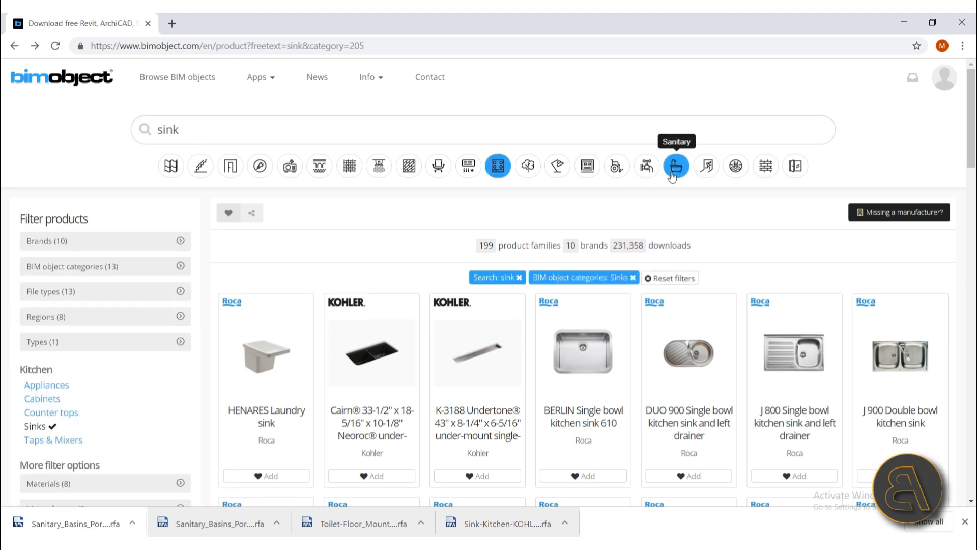
left_click(672, 175)
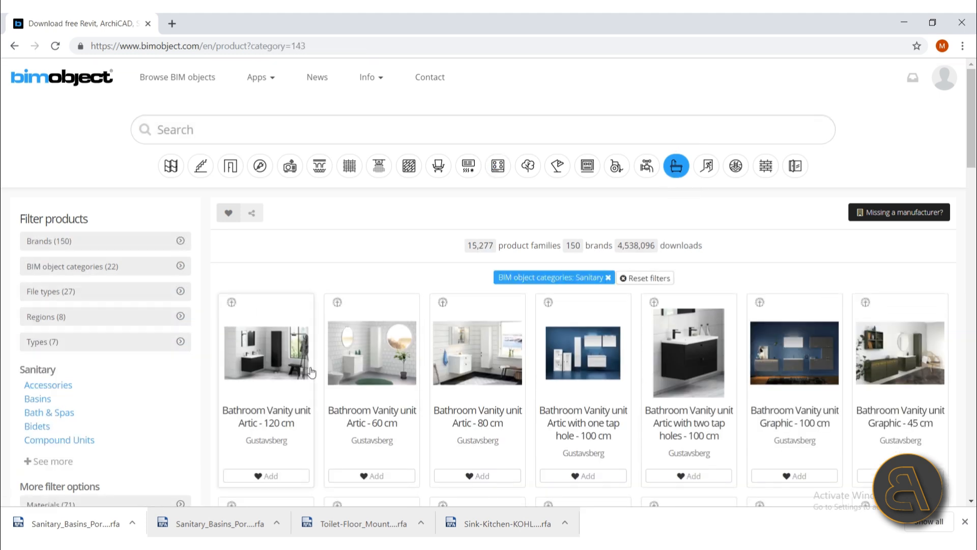
scroll(312, 372, "down", 6)
scroll(377, 319, "down", 1)
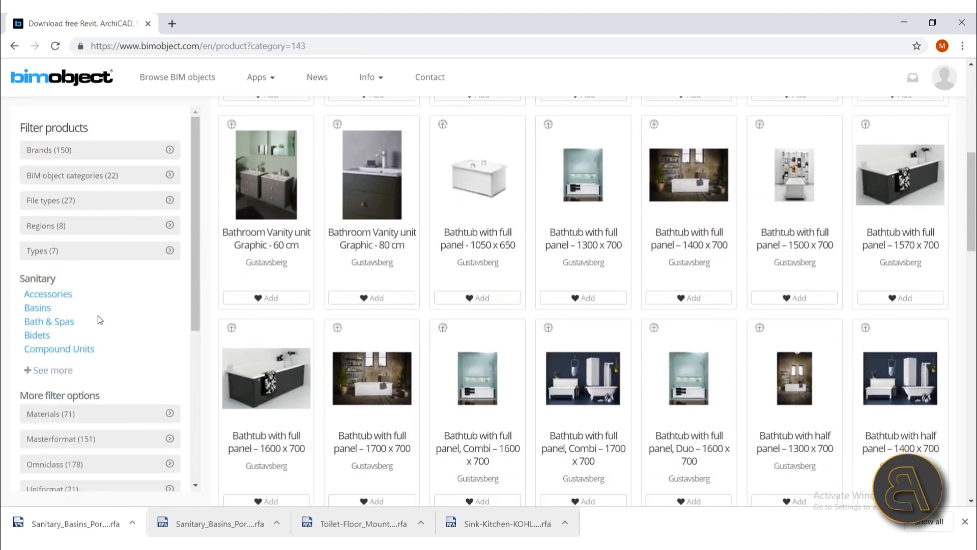
Step: Expand the sanitary subcategories, look at Showers, and narrow the products to Shower trays
scroll(96, 319, "down", 1)
left_click(53, 307)
scroll(77, 294, "down", 3)
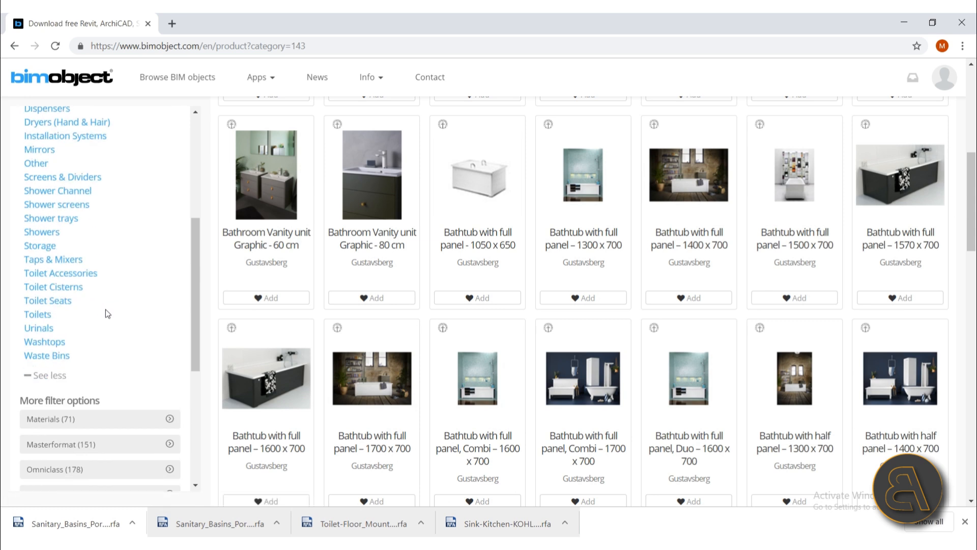
left_click(53, 234)
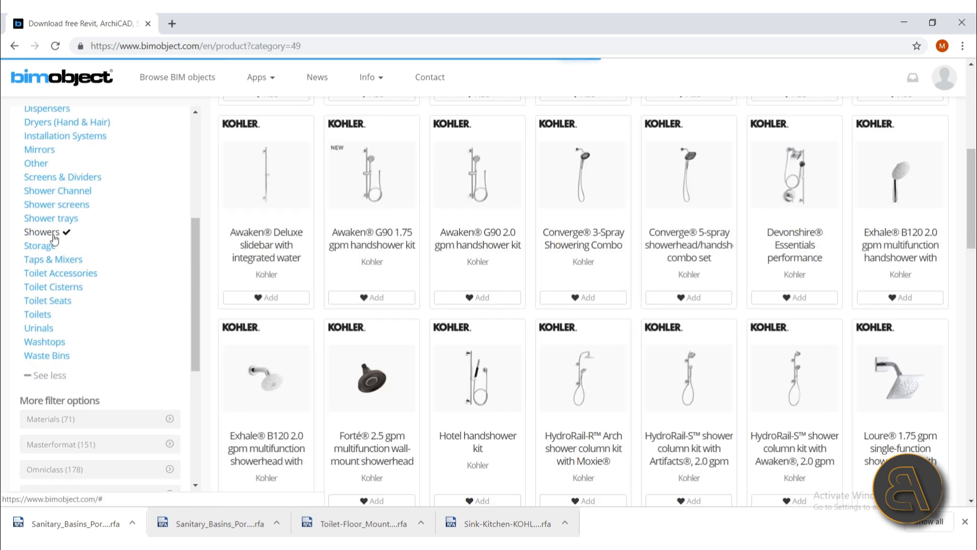
left_click(64, 220)
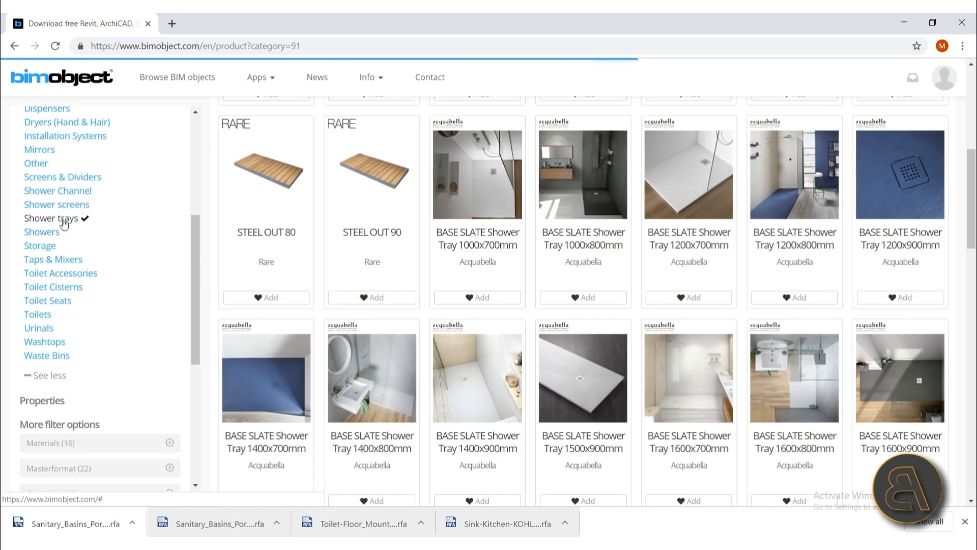
Step: Open the Acquabella BASE SLATE Shower Tray 900x900mm product and inspect its 3D model from above and around
scroll(474, 304, "down", 7)
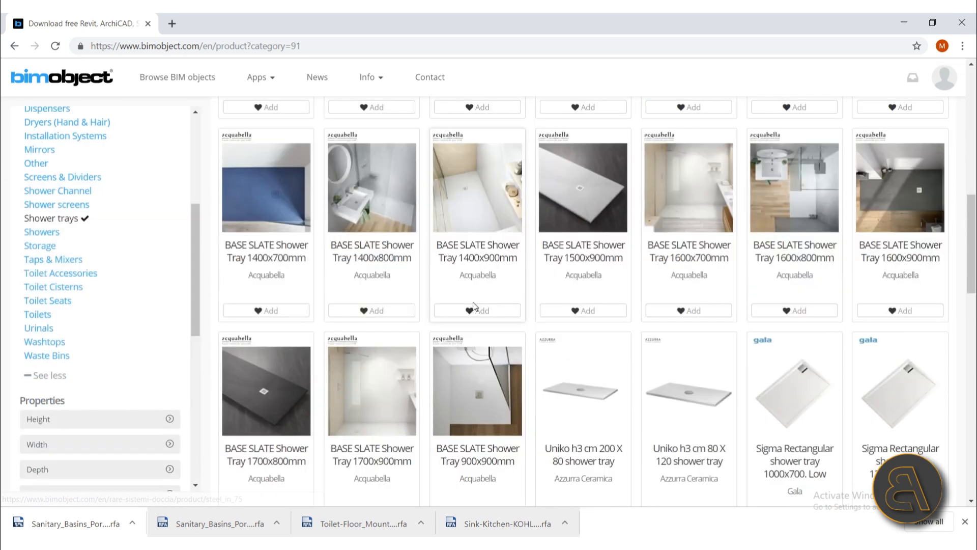
scroll(473, 301, "down", 3)
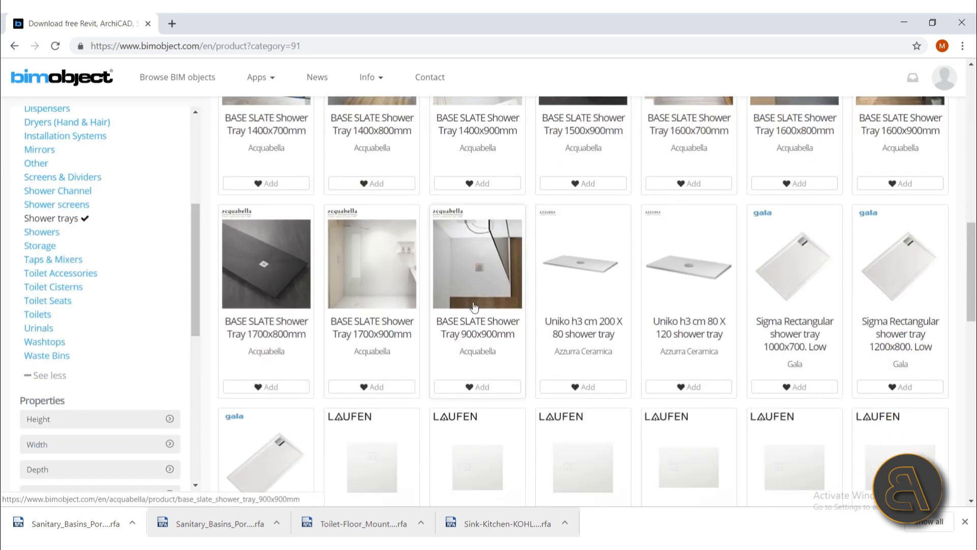
left_click(502, 323)
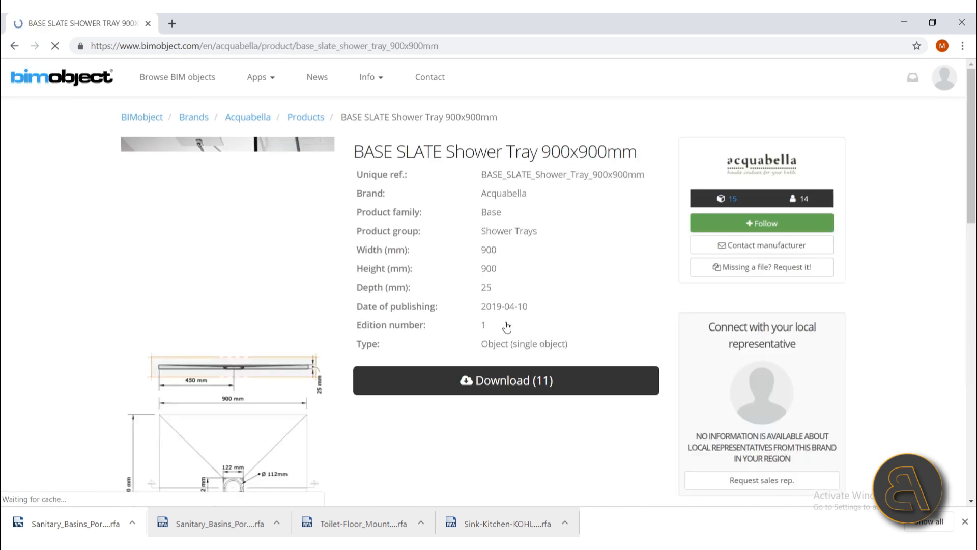
left_click(197, 369)
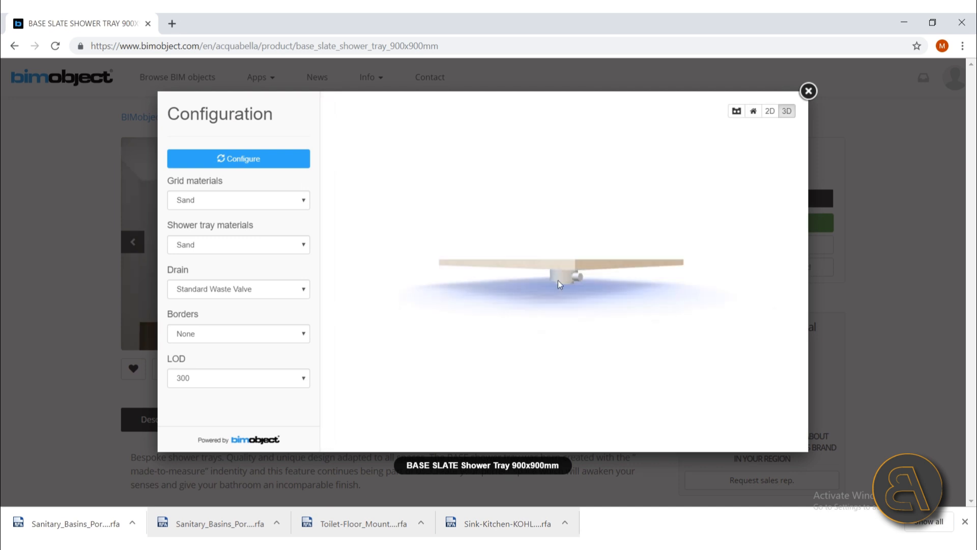
left_click_drag(559, 280, 559, 319)
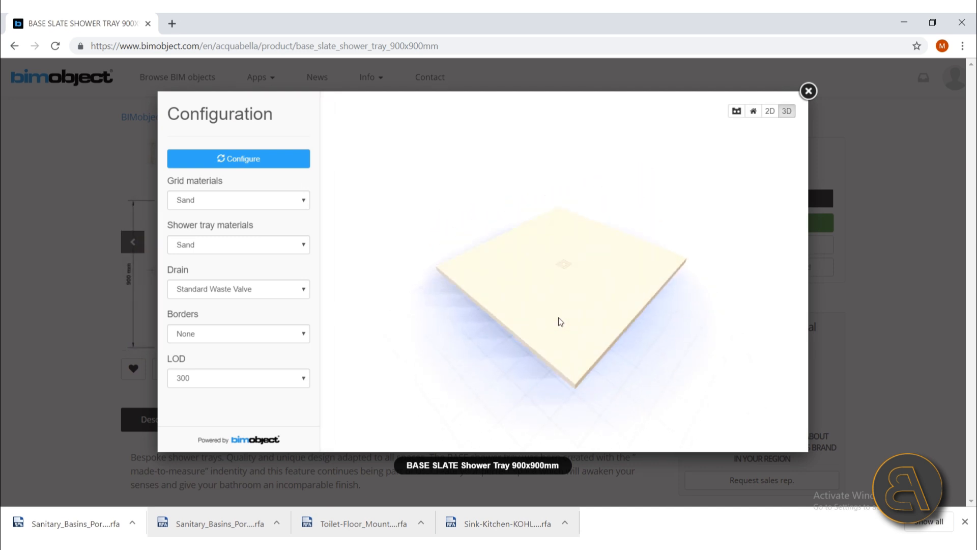
left_click_drag(576, 284, 487, 298)
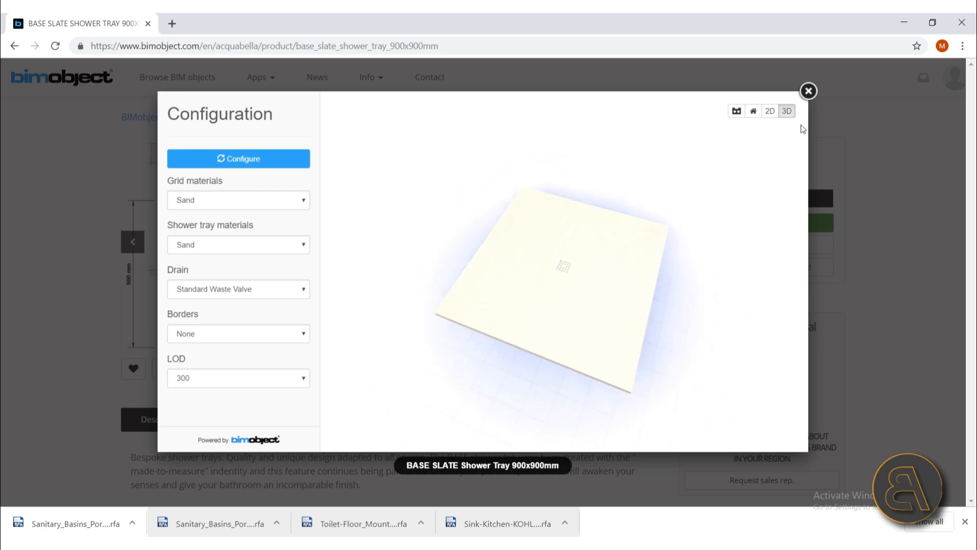
Step: Close the 3D preview, download the shower tray's Revit family file and load it into the Revit project
left_click(808, 90)
left_click(475, 379)
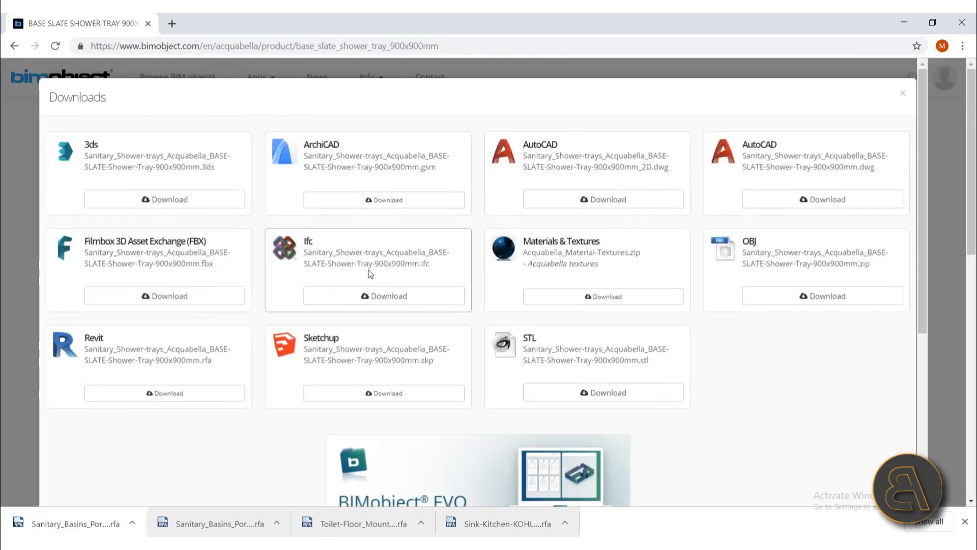
left_click(160, 396)
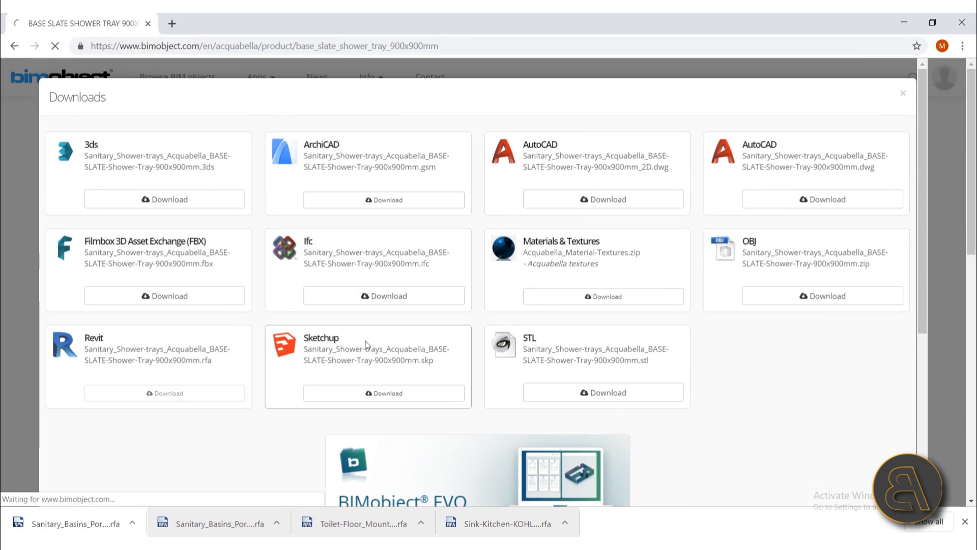
left_click_drag(56, 524, 183, 458)
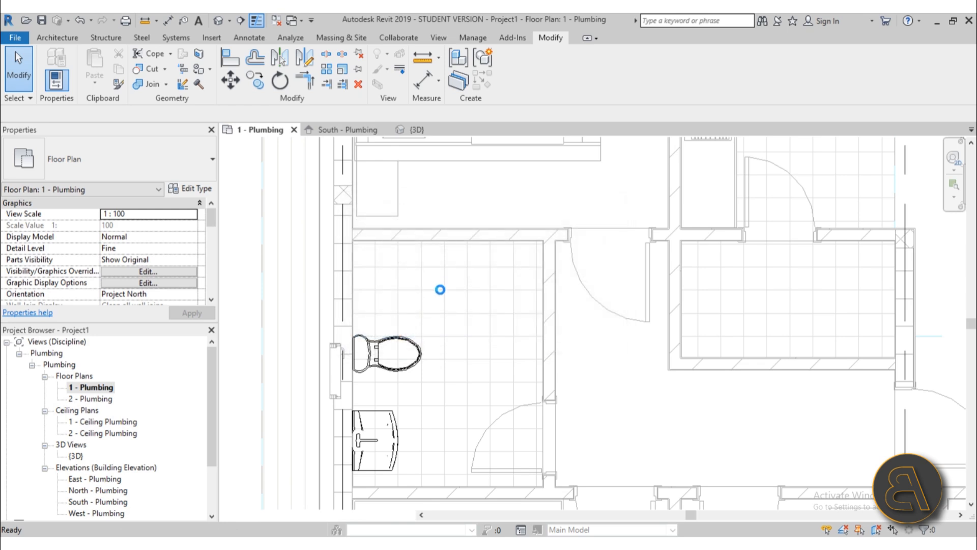
Step: Place the 900x900 shower tray on Level 1 in the bathroom corner across from the toilet, near the door-side wall
scroll(448, 249, "up", 5)
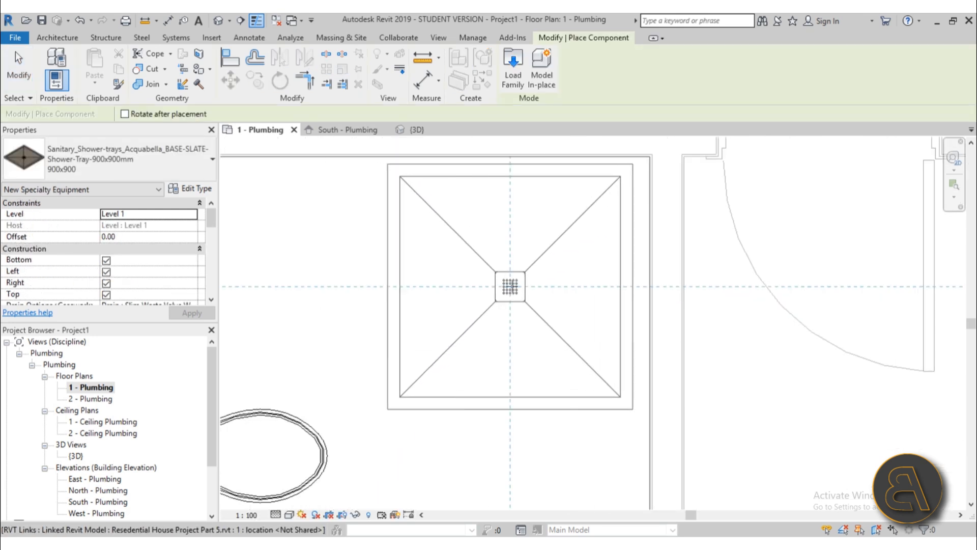
left_click(520, 286)
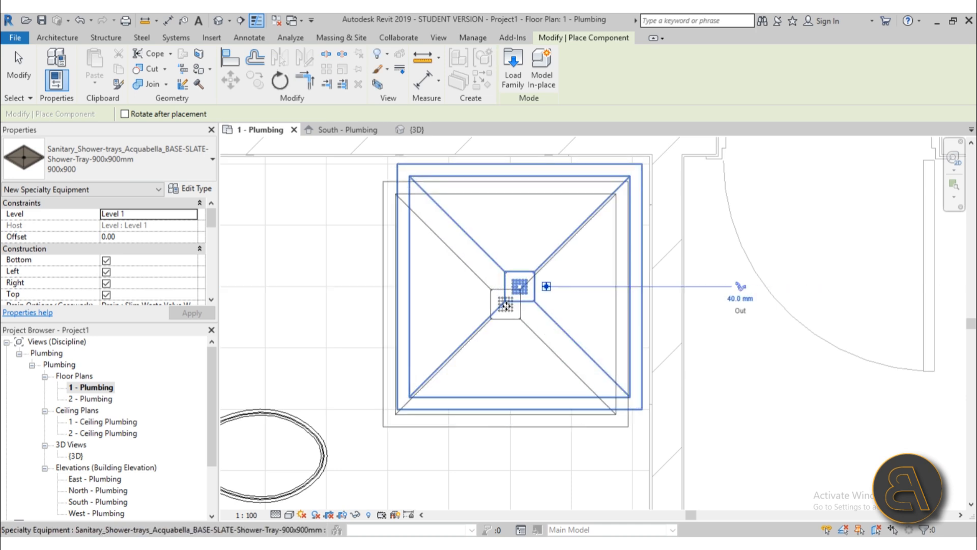
key("Escape")
key("Escape")
Step: Examine how the placed shower tray is displayed in the plan compared with the toilet
scroll(469, 279, "down", 3)
scroll(458, 294, "up", 2)
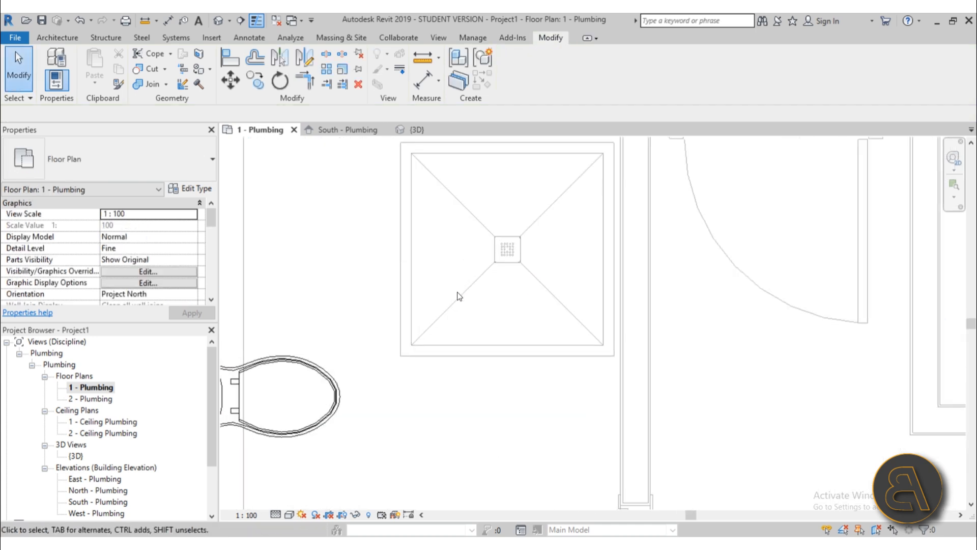
scroll(478, 286, "down", 3)
middle_click_drag(524, 275, 484, 321)
scroll(533, 254, "up", 7)
scroll(519, 218, "down", 6)
scroll(478, 275, "down", 3)
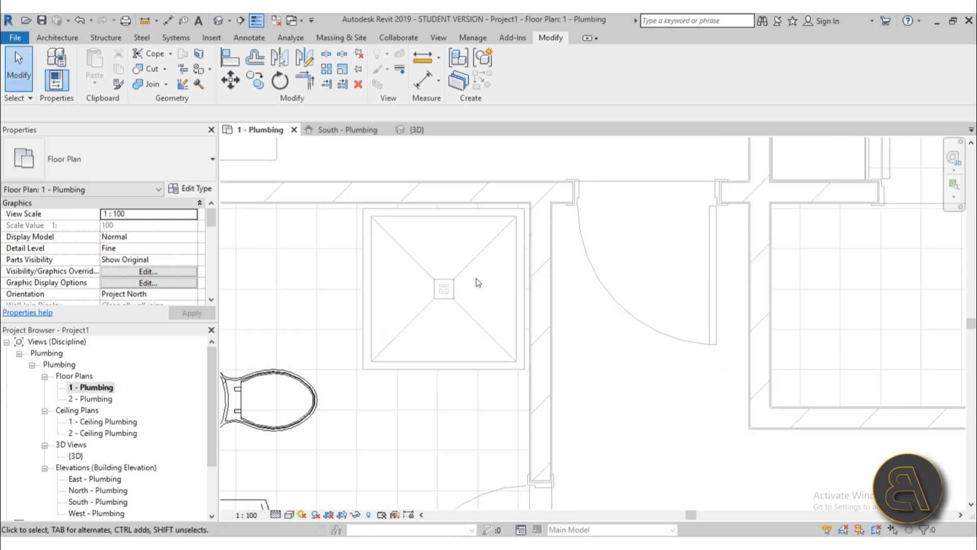
scroll(369, 332, "up", 4)
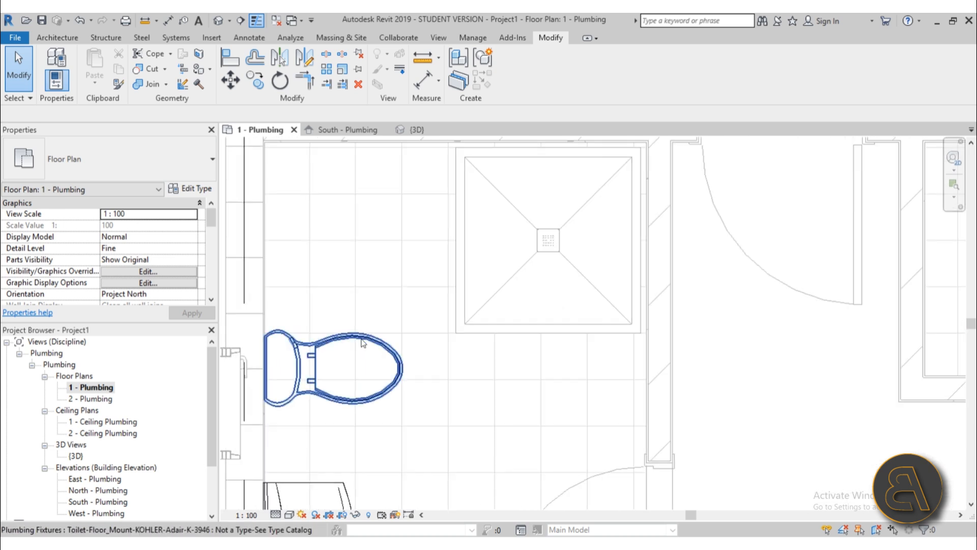
left_click(369, 332)
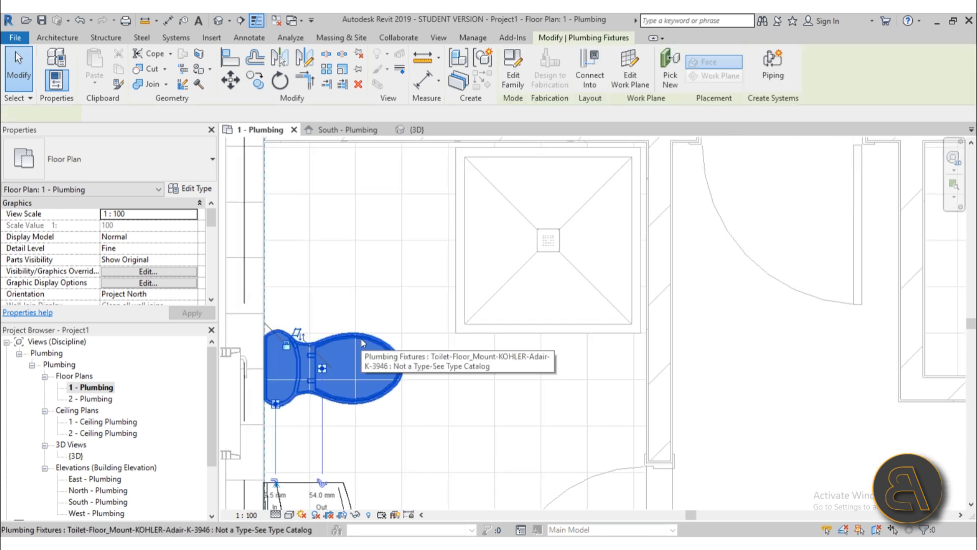
left_click(461, 332)
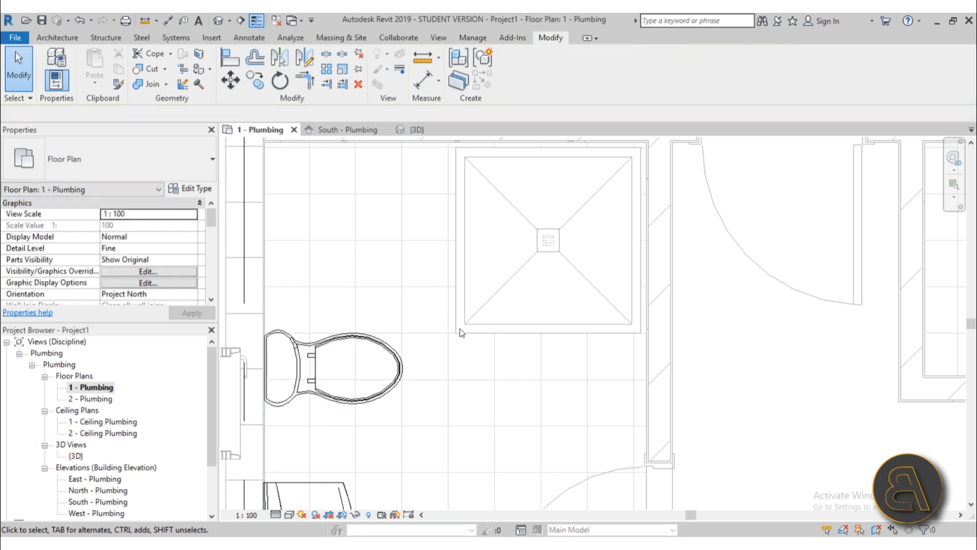
left_click(65, 39)
left_click(149, 63)
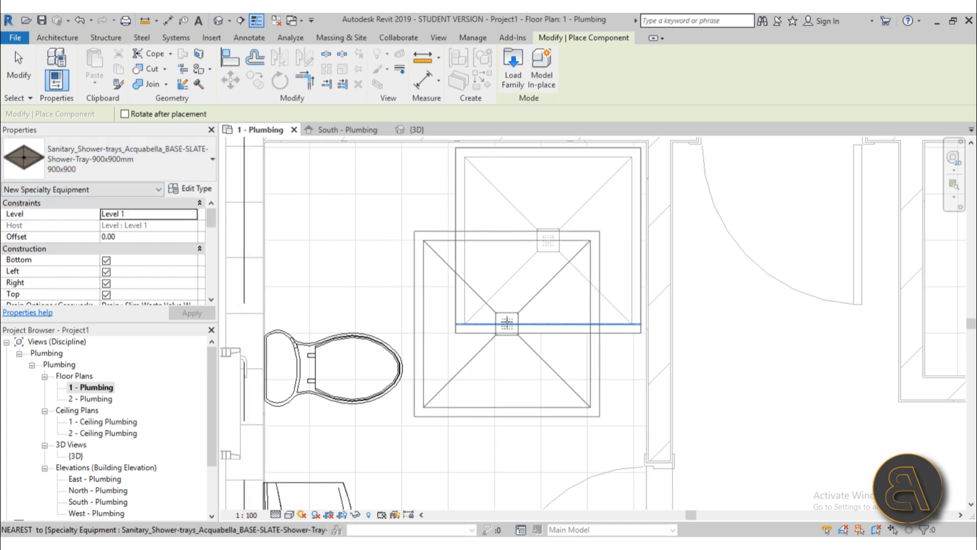
key("Escape")
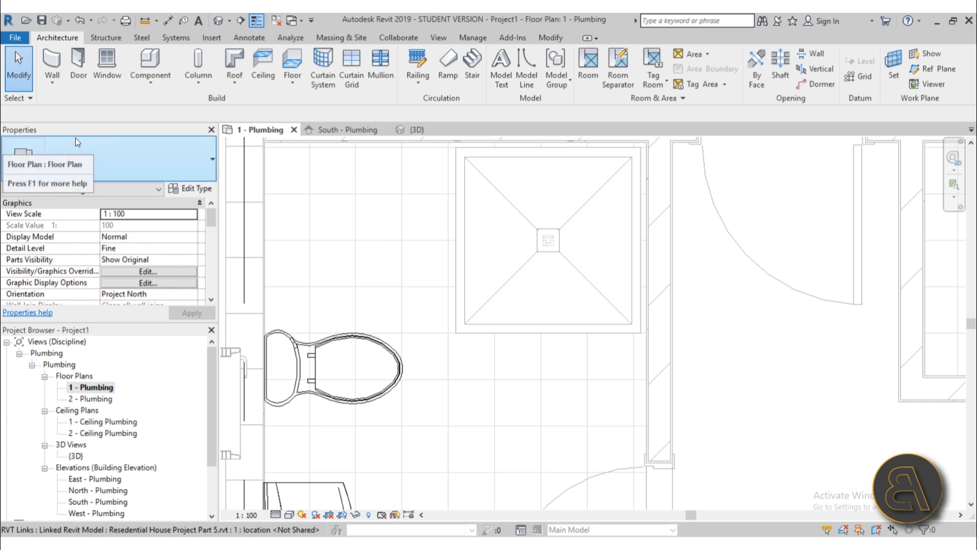
Step: Set the 1 - Plumbing floor plan's discipline to Architectural
scroll(126, 222, "down", 5)
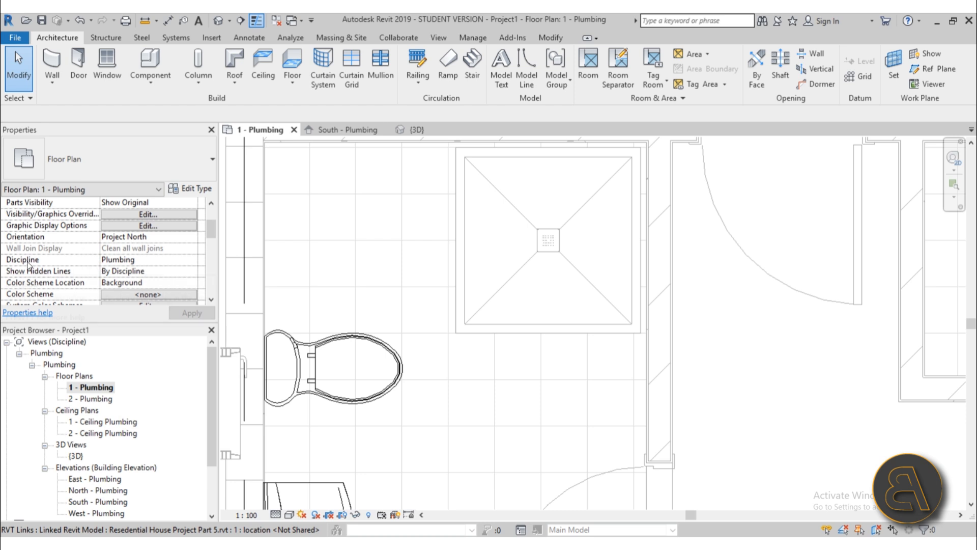
left_click(193, 260)
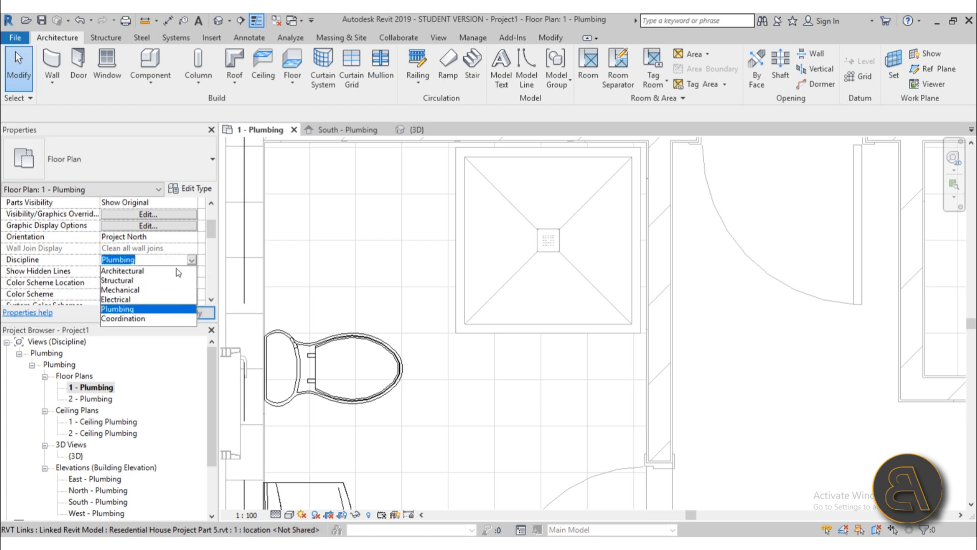
left_click(139, 273)
Step: Open the placed shower tray's family for editing
left_click(560, 323)
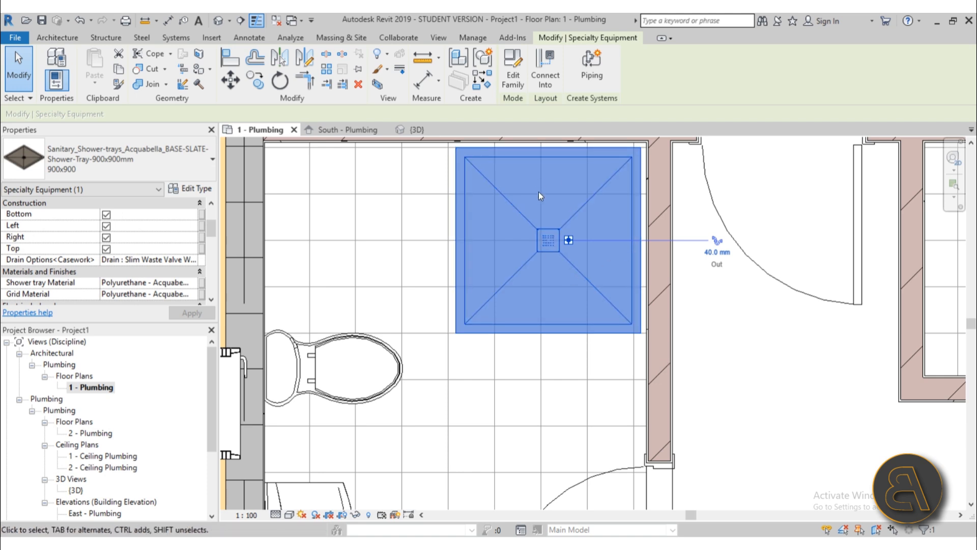
left_click(516, 87)
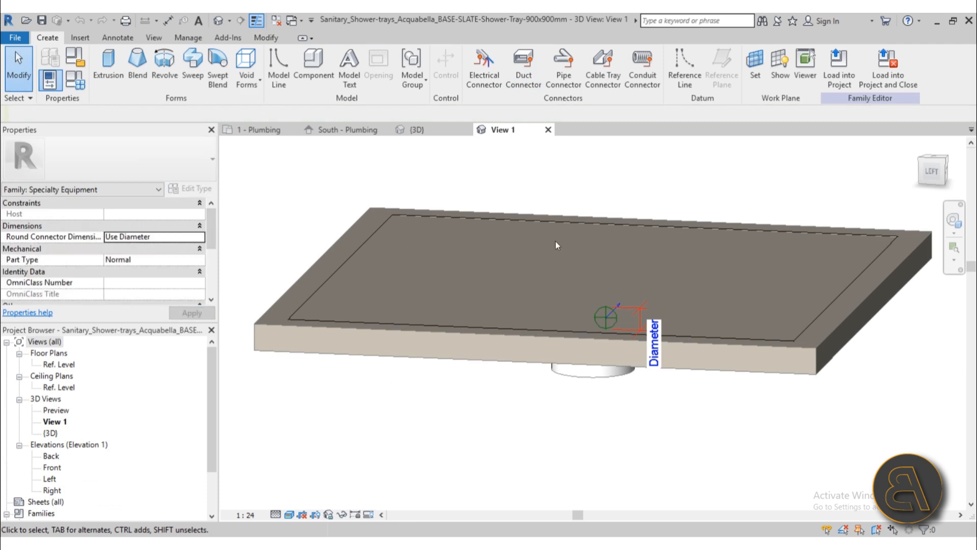
Step: Change the shower tray family's category from Specialty Equipment to Plumbing Fixtures
left_click(68, 58)
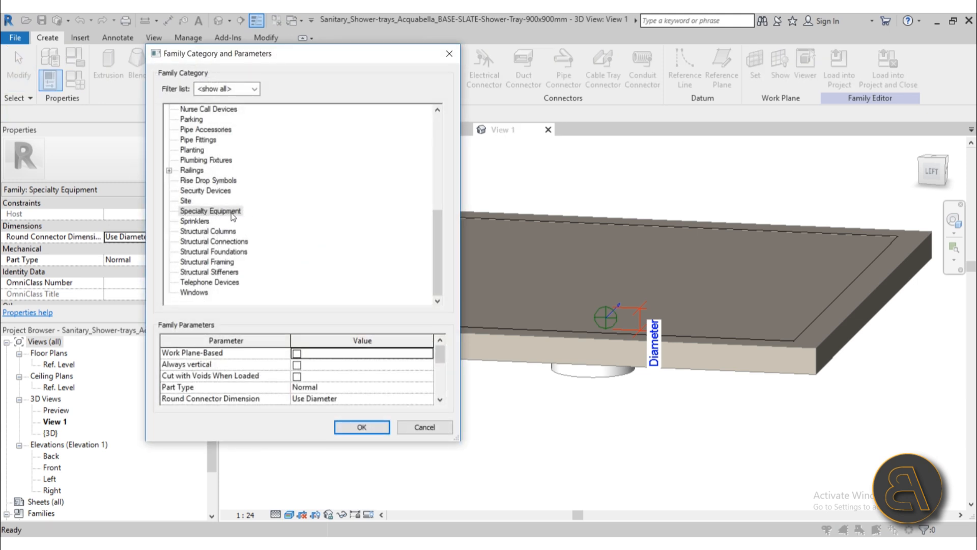
left_click(206, 159)
key("Return")
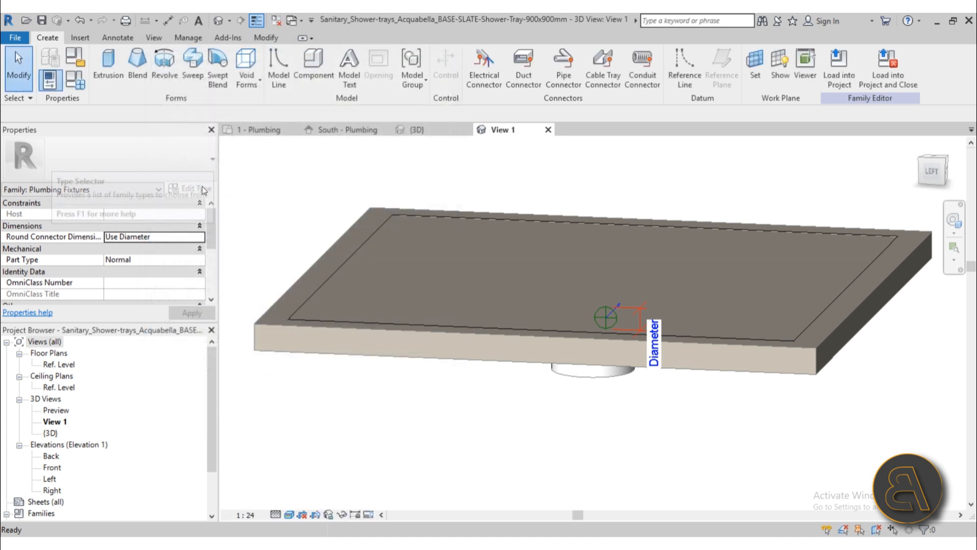
left_click(59, 77)
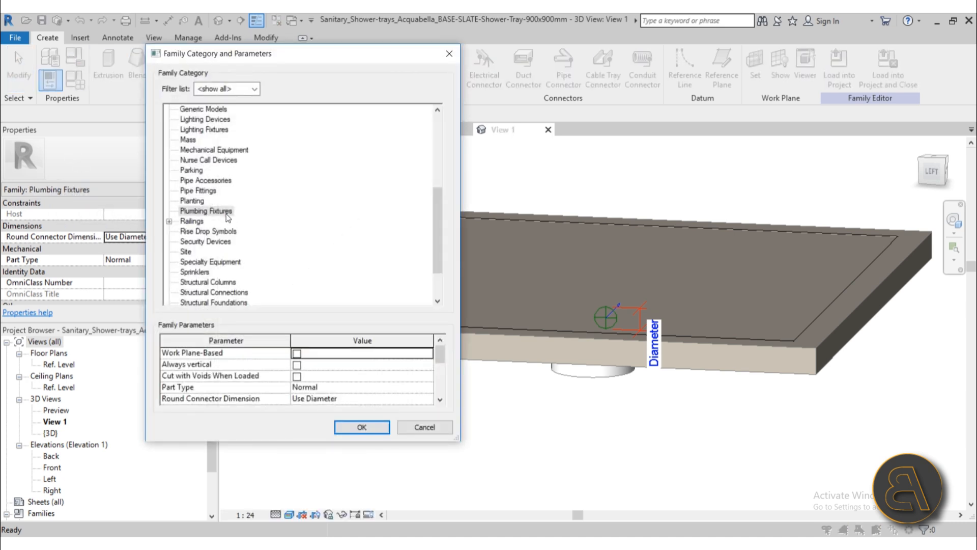
left_click(362, 427)
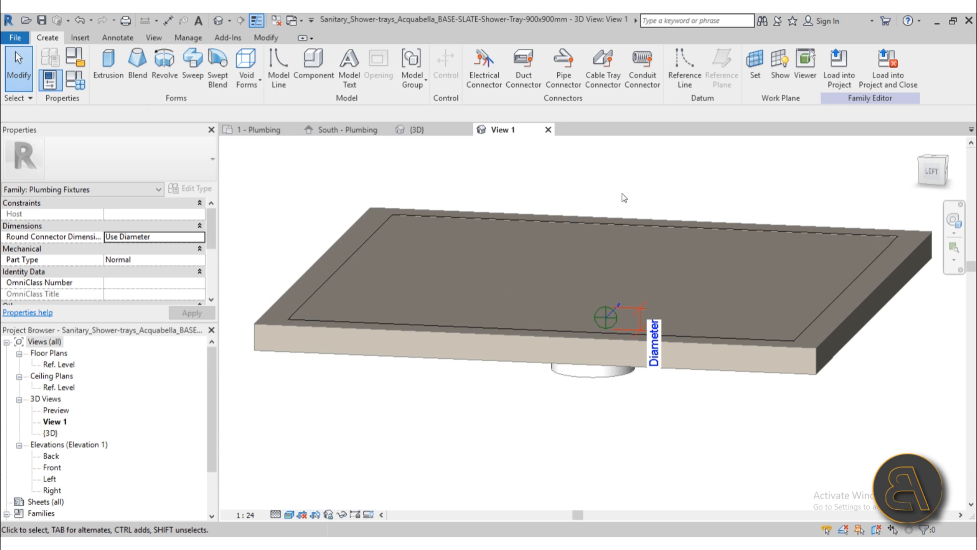
Step: Save the tray family over its existing file, load it into the project and close it, overwriting the existing version and its parameter values
left_click(892, 85)
left_click(468, 288)
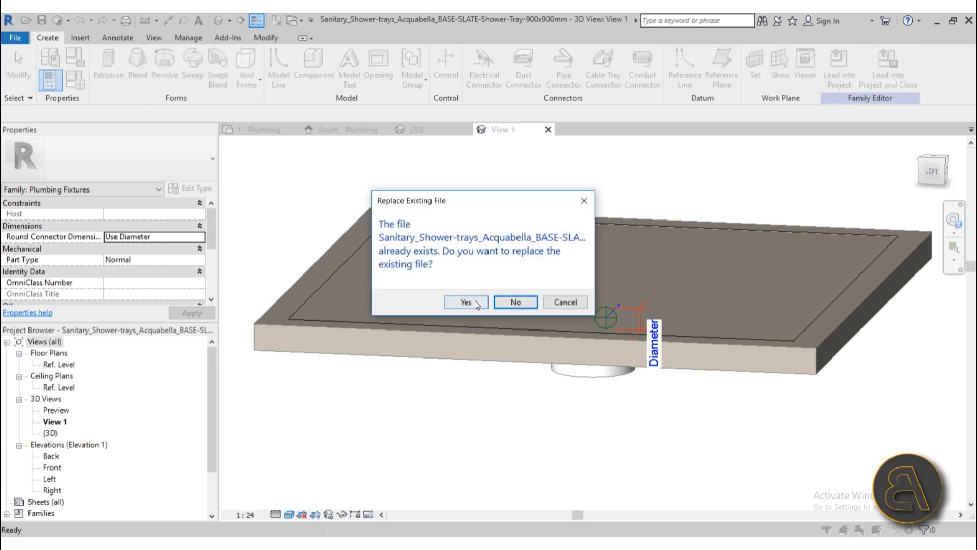
left_click(475, 301)
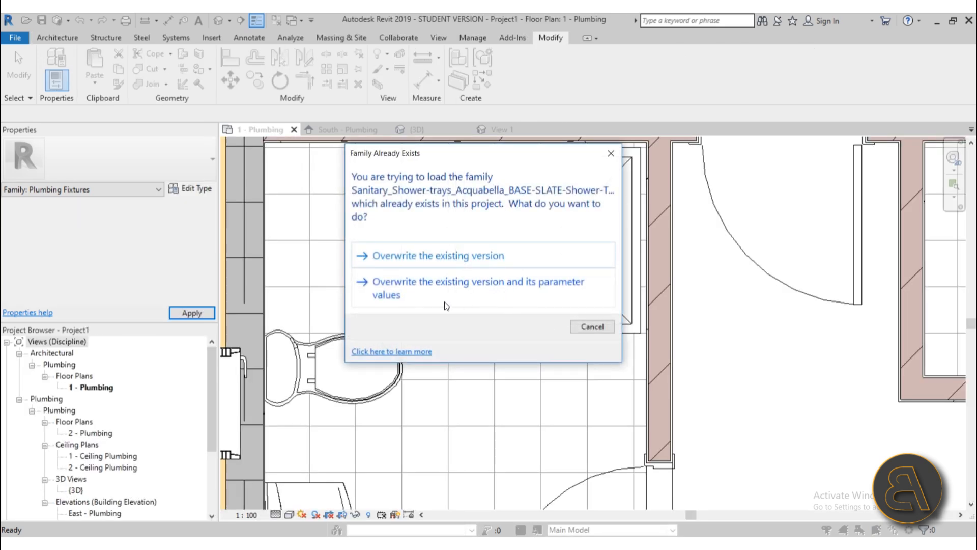
left_click(444, 298)
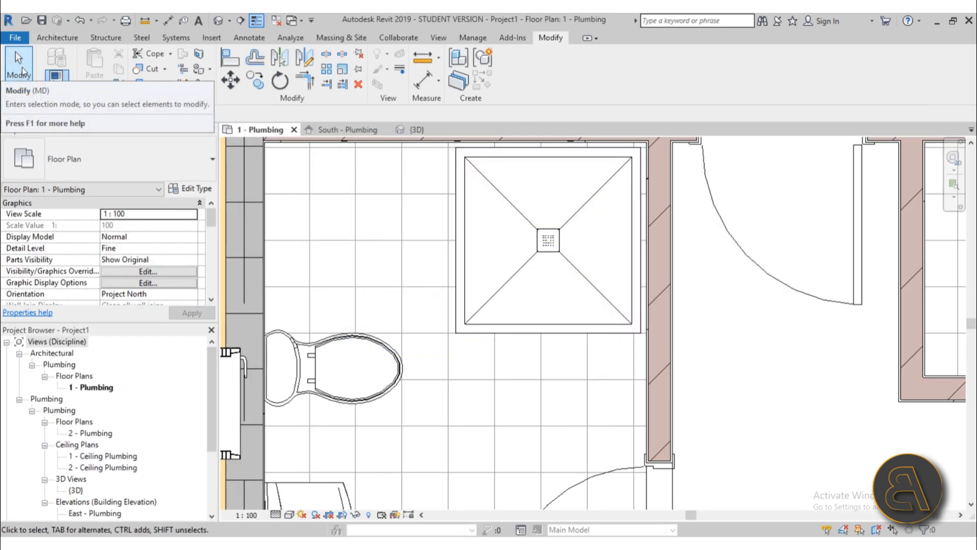
Step: Set the 1 - Plumbing floor plan's discipline to Plumbing
scroll(182, 248, "down", 1)
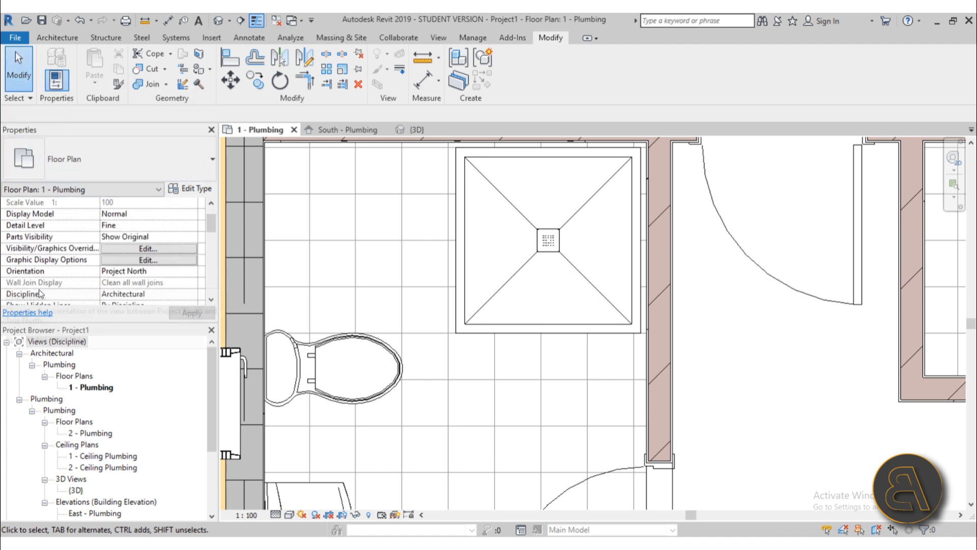
left_click(194, 299)
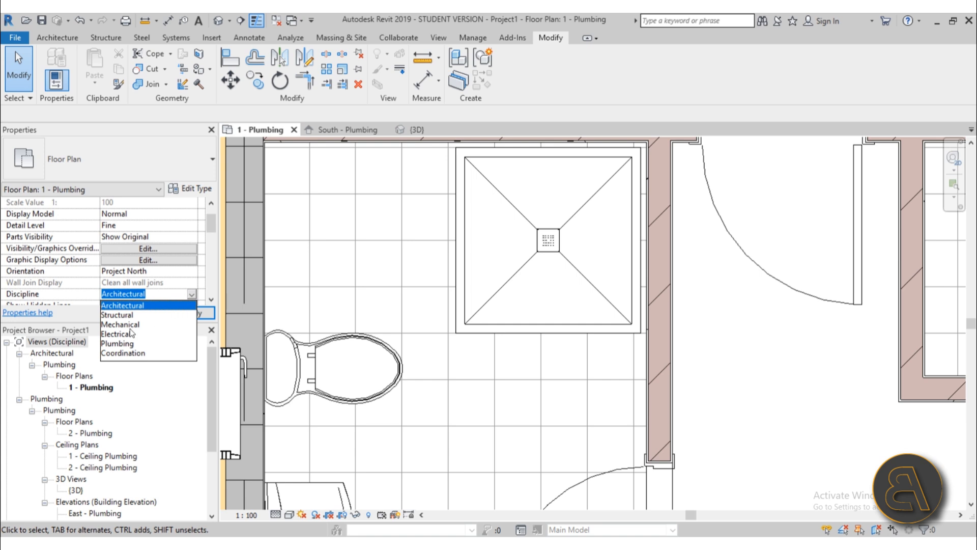
left_click(125, 343)
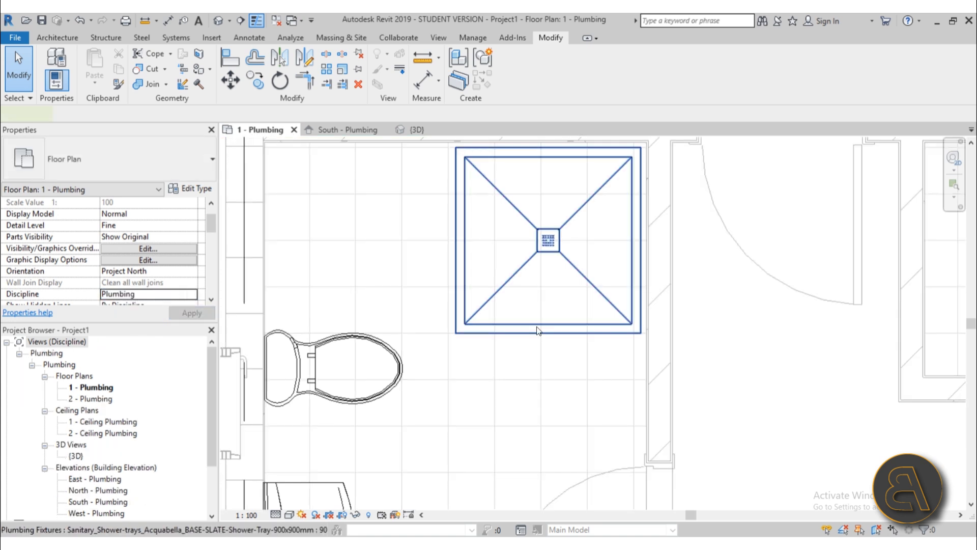
Step: Pull the shower tray away from the bathroom corner and rotate it 90° clockwise so its drain connector faces the door side
left_click(513, 324)
left_click_drag(512, 324, 488, 370)
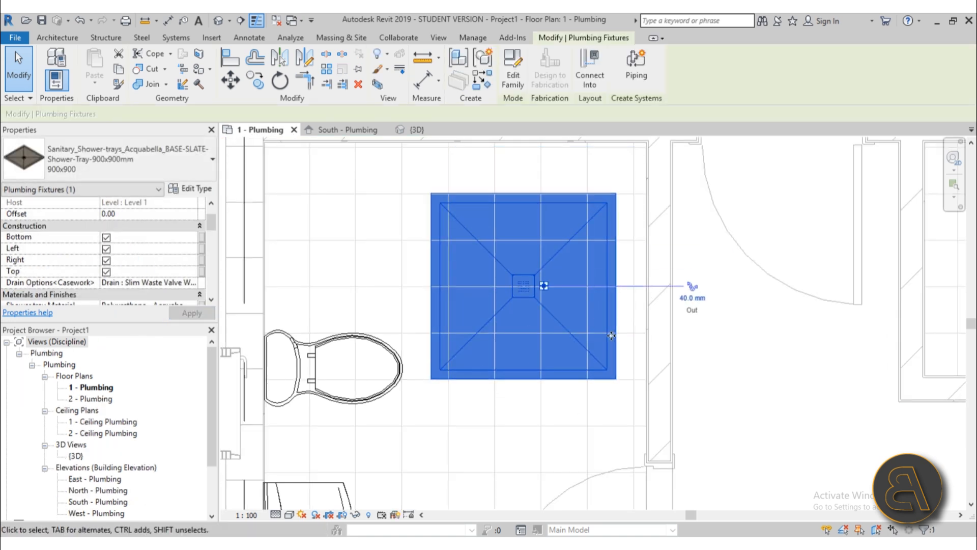
middle_click_drag(657, 364, 631, 351)
left_click(672, 284)
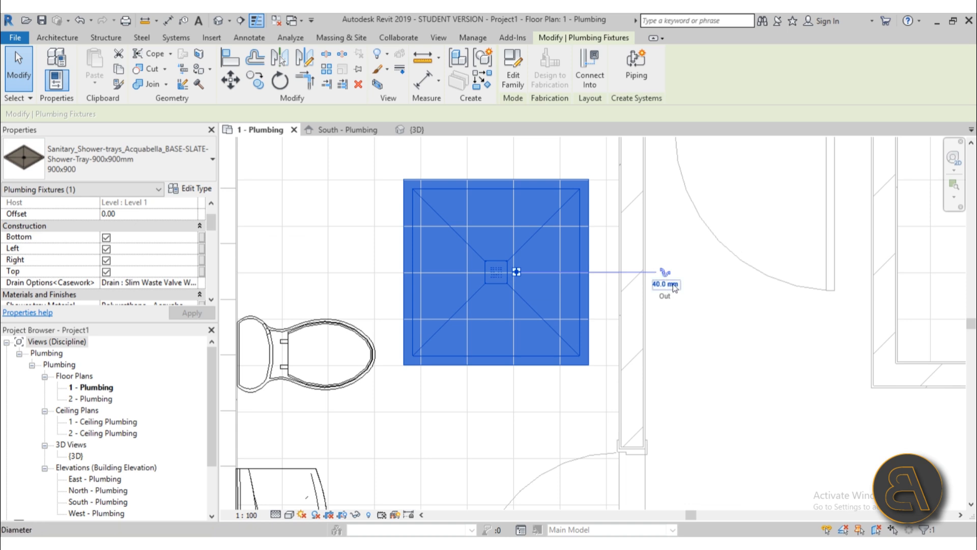
key("r")
key("o")
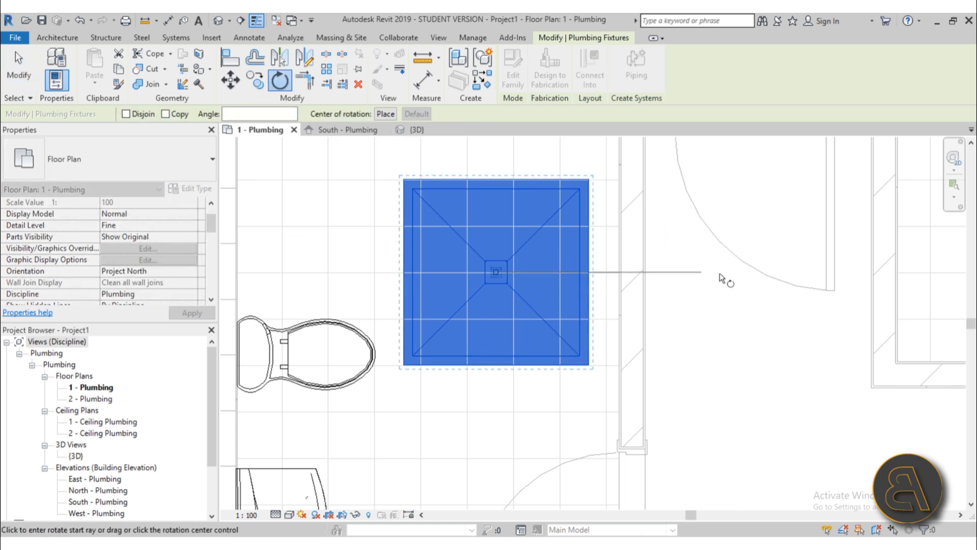
left_click(711, 275)
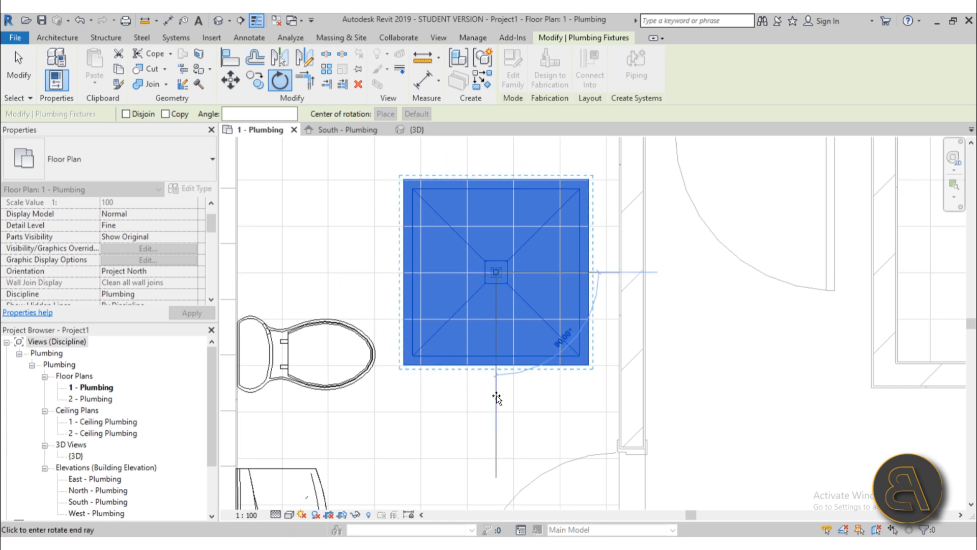
left_click(496, 398)
Step: Move the rotated shower tray by its upper-right corner to the inner corner of the bathroom walls
scroll(535, 279, "up", 3)
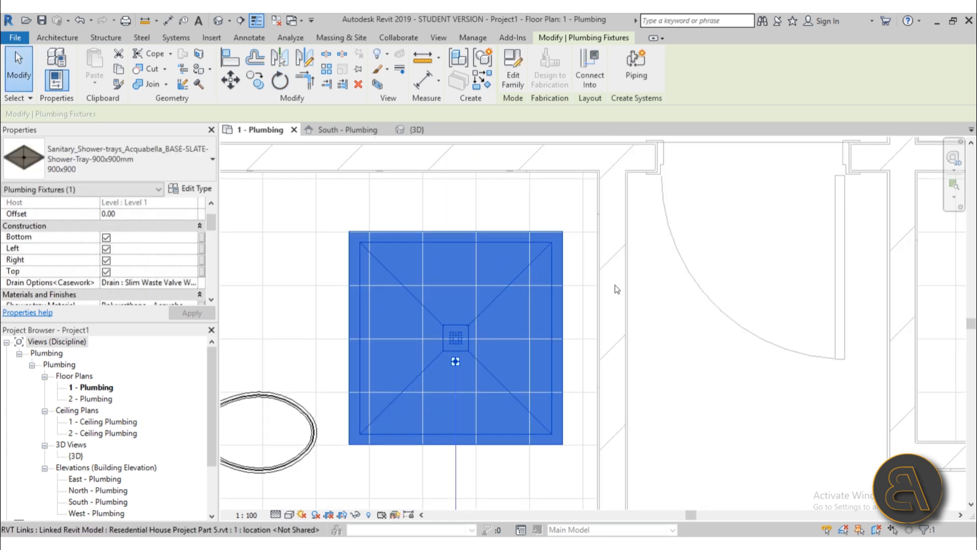
left_click(237, 87)
scroll(575, 236, "up", 3)
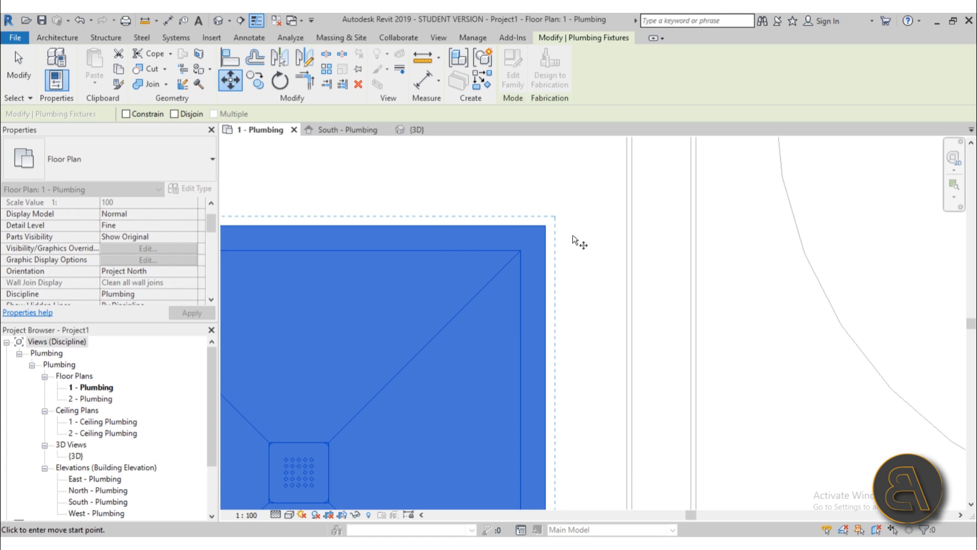
left_click(546, 226)
scroll(565, 193, "down", 2)
scroll(565, 191, "up", 4)
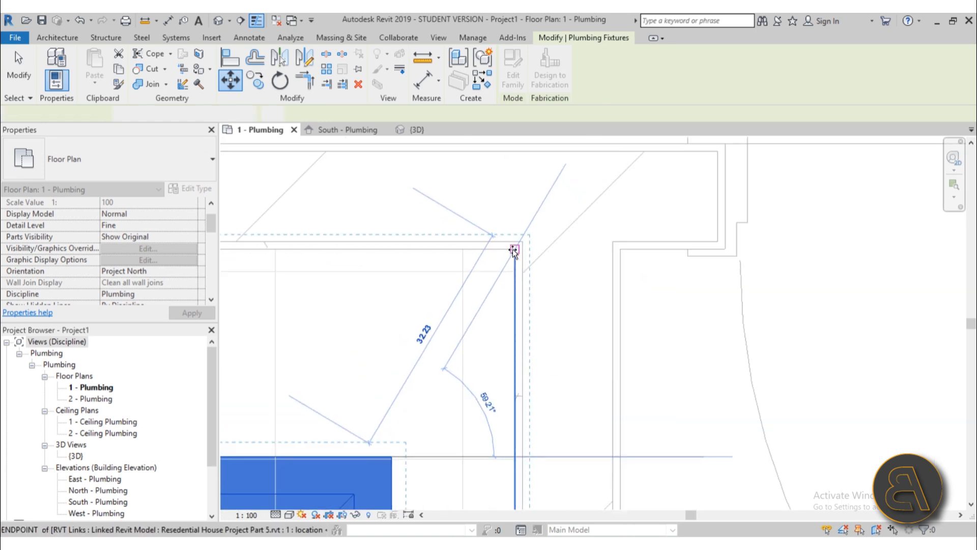
left_click(513, 250)
scroll(472, 287, "down", 4)
key("Escape")
scroll(511, 301, "up", 4)
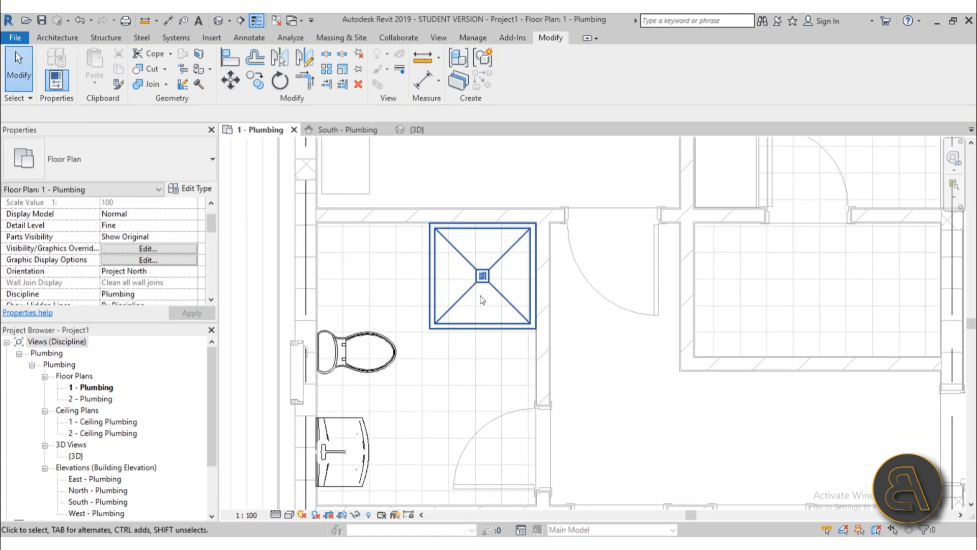
scroll(380, 254, "up", 3)
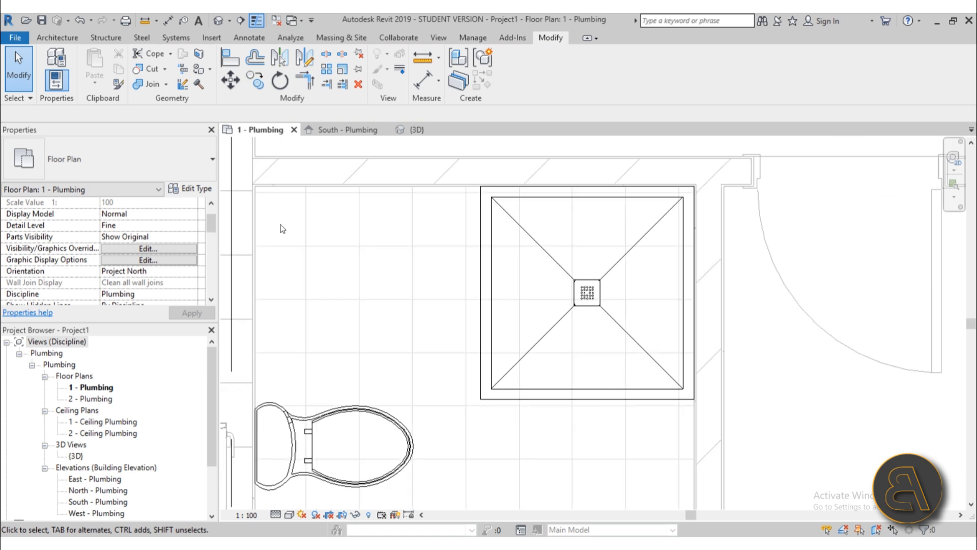
scroll(385, 325, "down", 3)
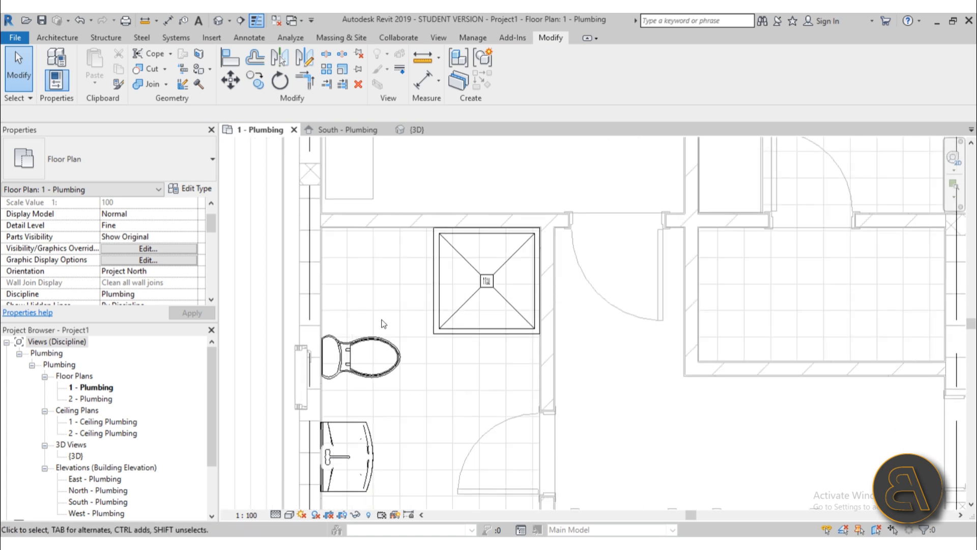
Step: Load the M_Water Heater family from the Water Heaters folder of the plumbing equipment library
left_click(47, 40)
left_click(215, 38)
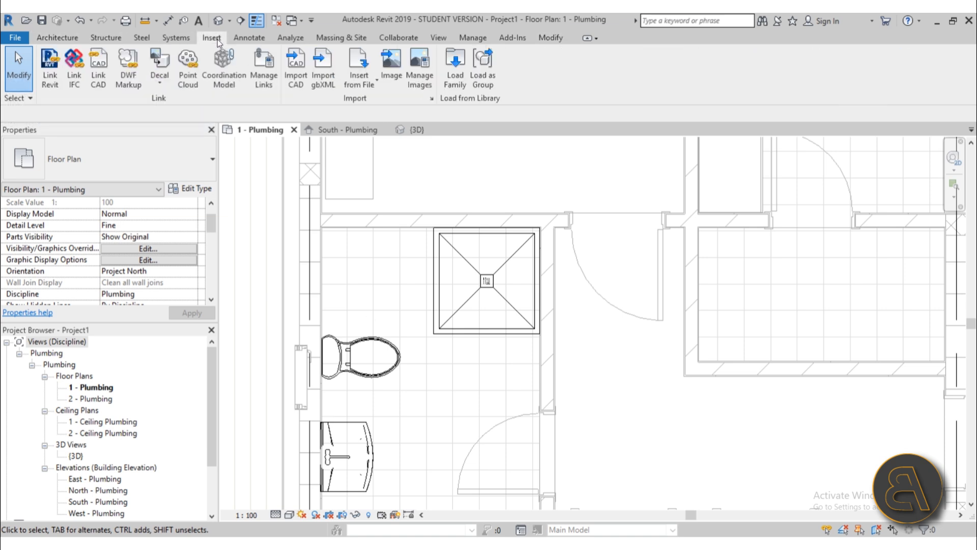
left_click(446, 87)
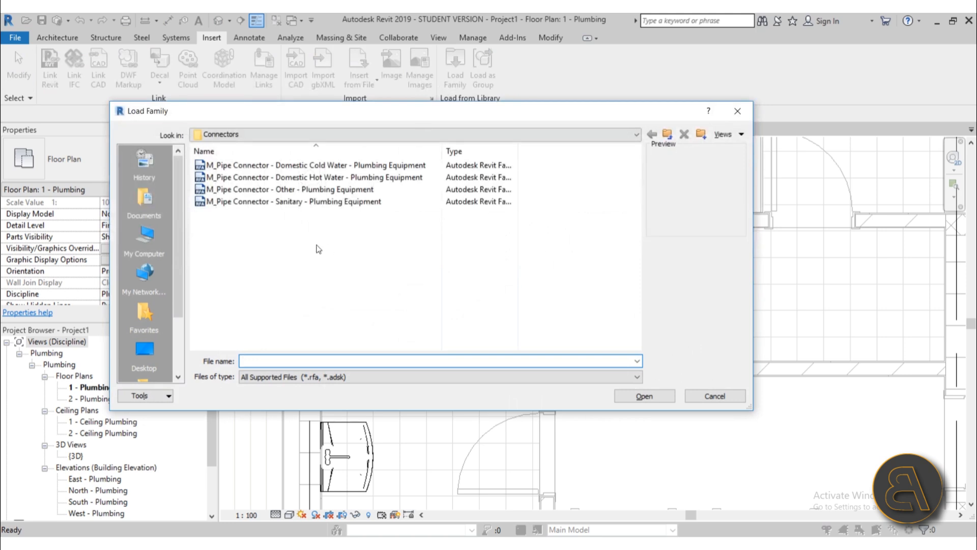
left_click(667, 134)
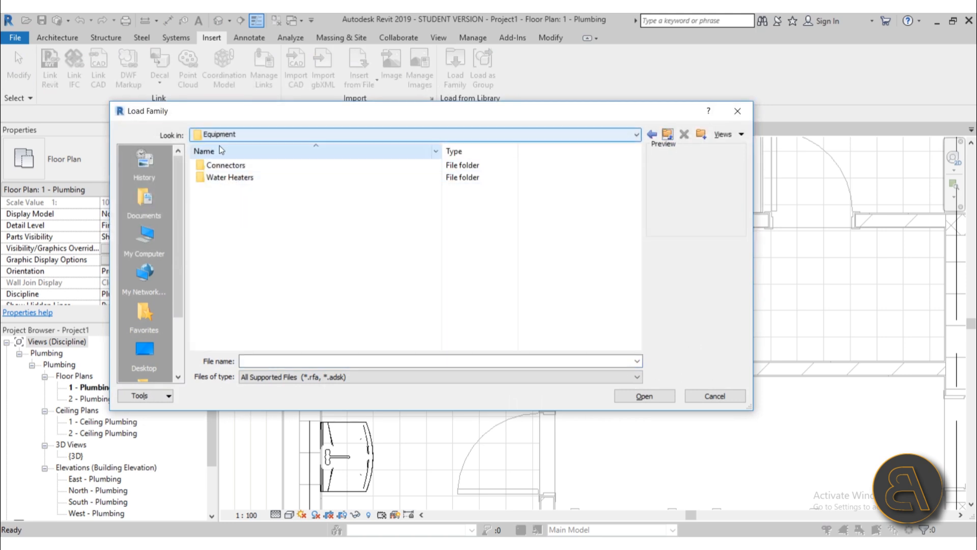
double_click(213, 178)
left_click(233, 178)
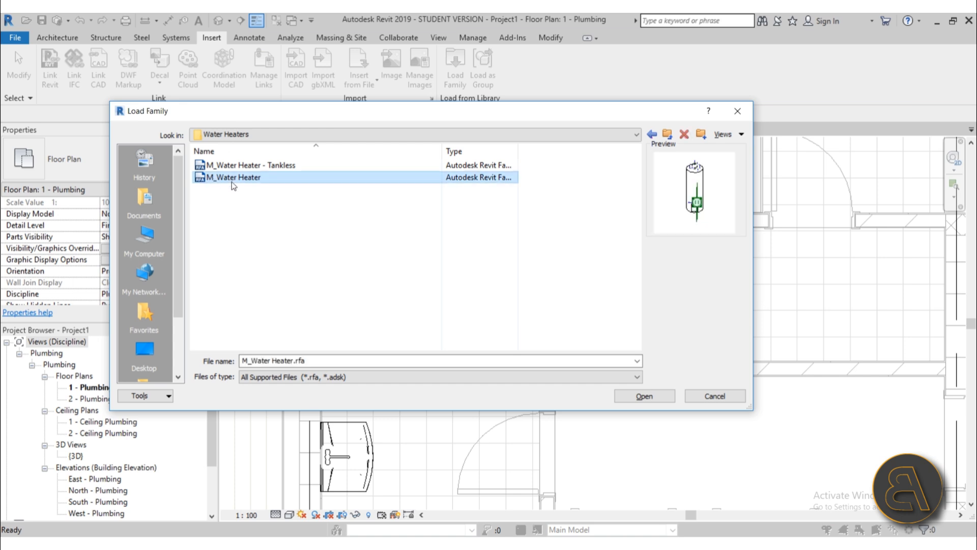
left_click(638, 404)
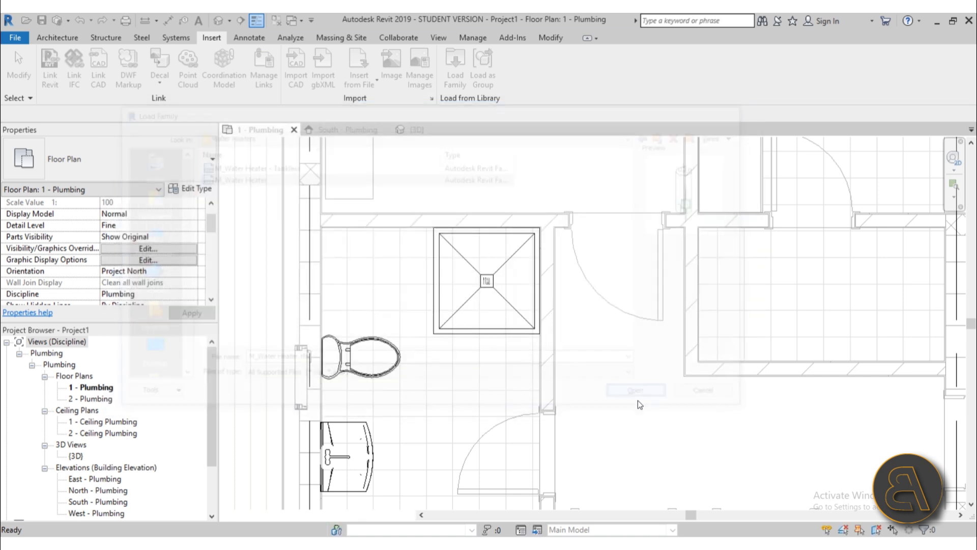
Step: Place the 152 L M_Water Heater component in the bathroom's upper-left corner, above the toilet
left_click(65, 38)
left_click(125, 60)
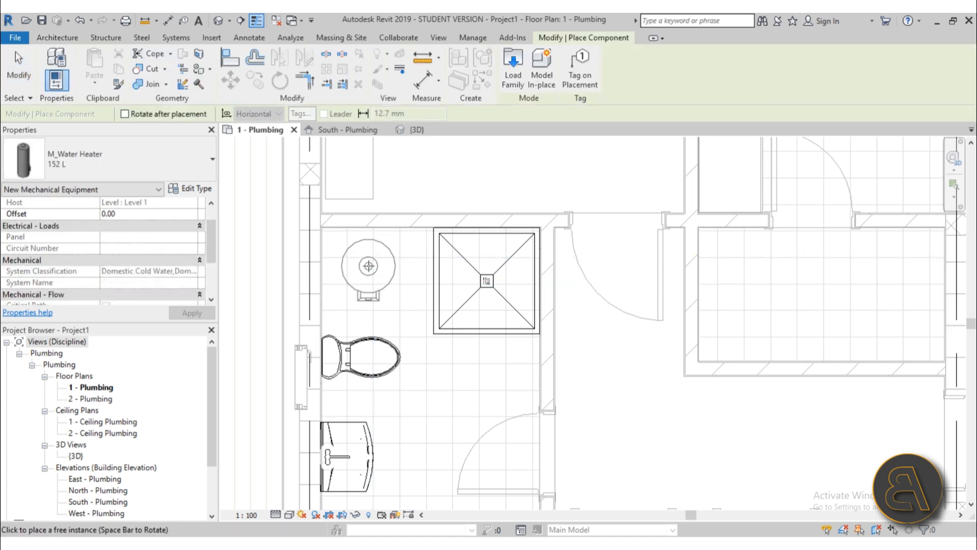
scroll(369, 265, "up", 3)
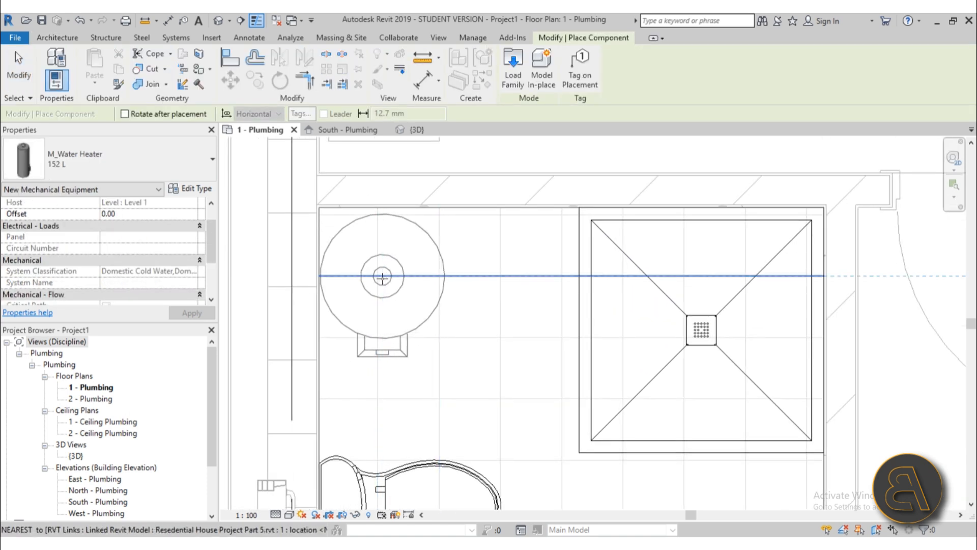
left_click(385, 275)
key("Escape")
key("Escape")
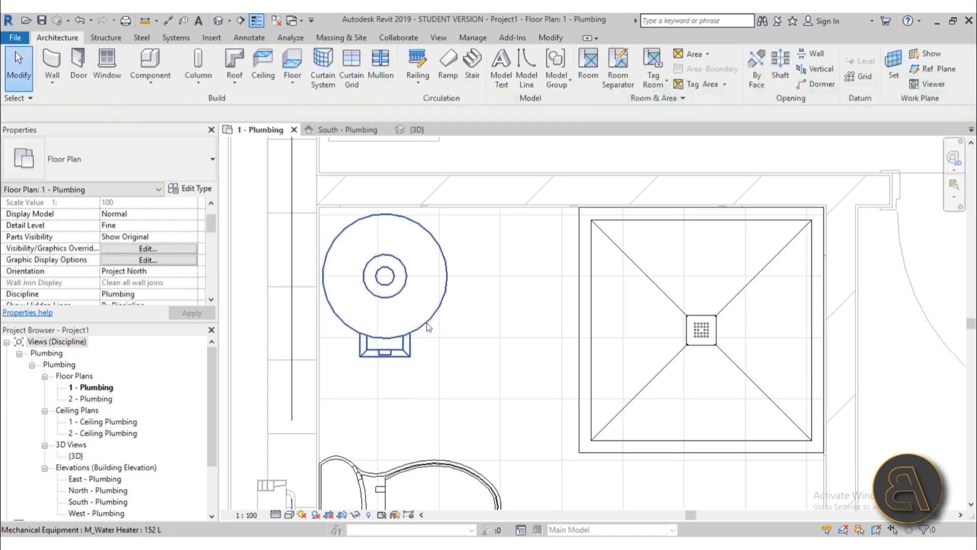
Step: Nudge the water heater slightly closer to the upper bathroom wall
left_click(427, 327)
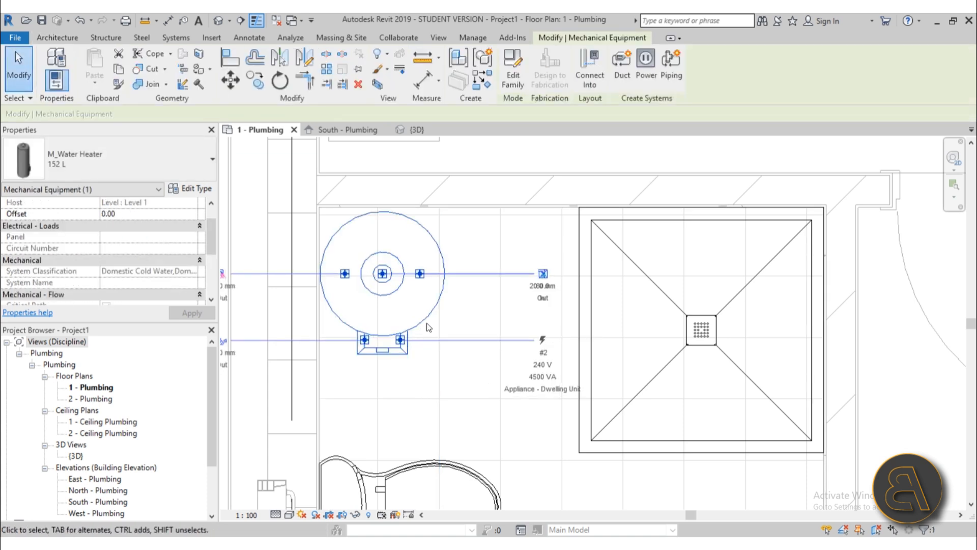
key("Up")
key("Up")
key("Right")
key("Down")
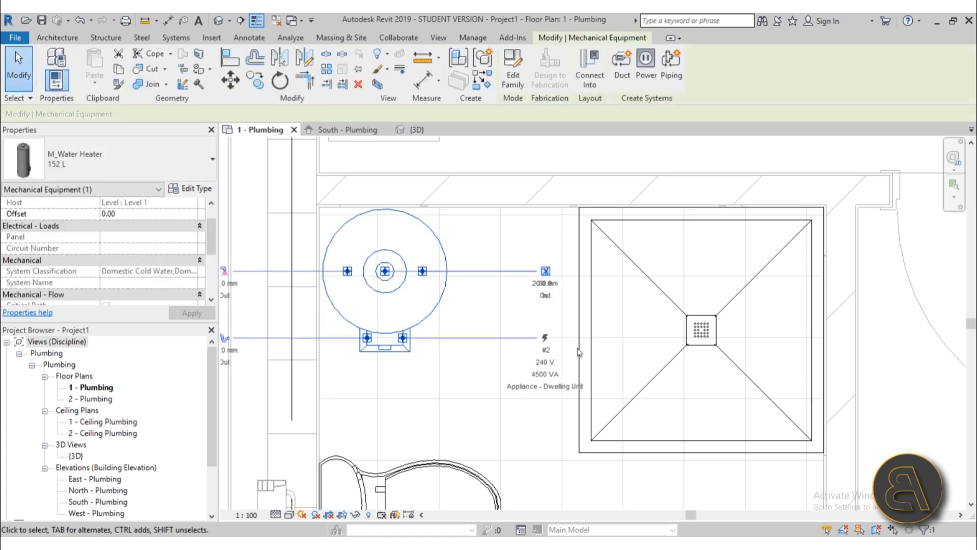
Step: Examine the water heater's pipe and electrical connectors, briefly starting a pipe from the 15 mm connector and cancelling it
scroll(579, 351, "down", 2)
scroll(316, 376, "up", 3)
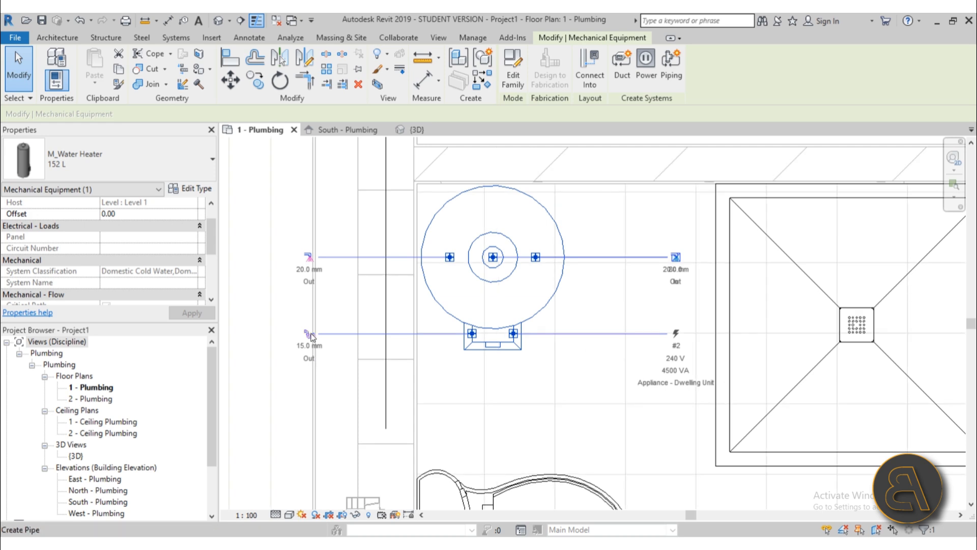
middle_click_drag(599, 385, 590, 383)
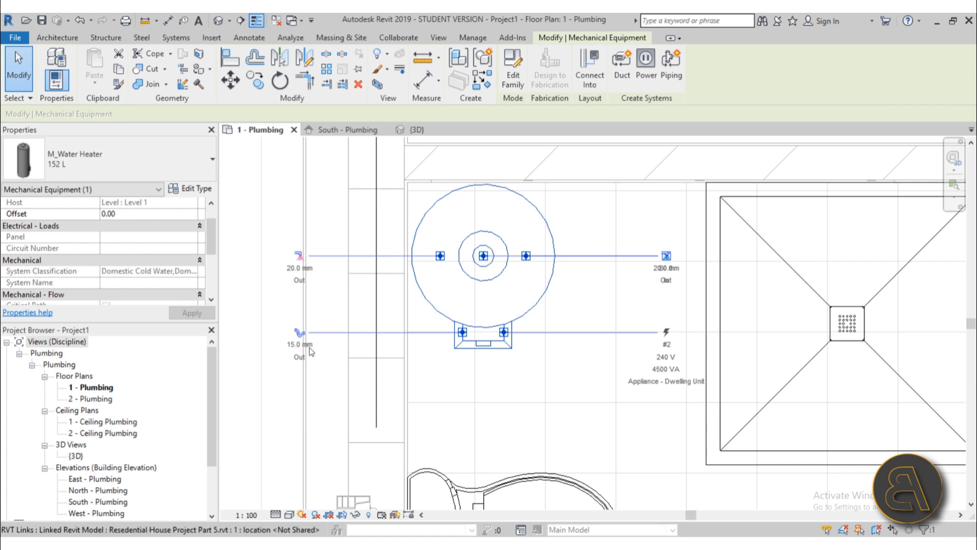
scroll(310, 346, "up", 3)
left_click(301, 332)
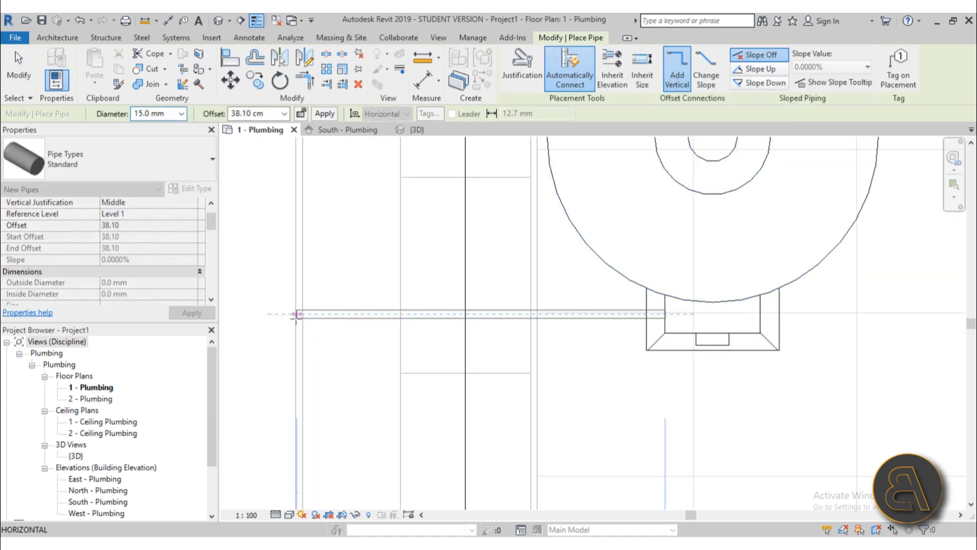
key("Escape")
key("Escape")
scroll(624, 347, "down", 4)
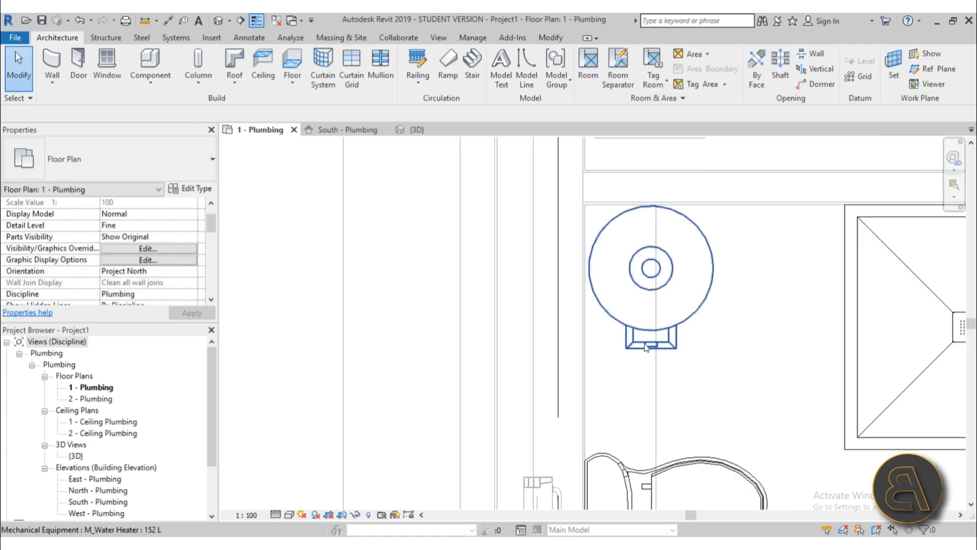
left_click(624, 346)
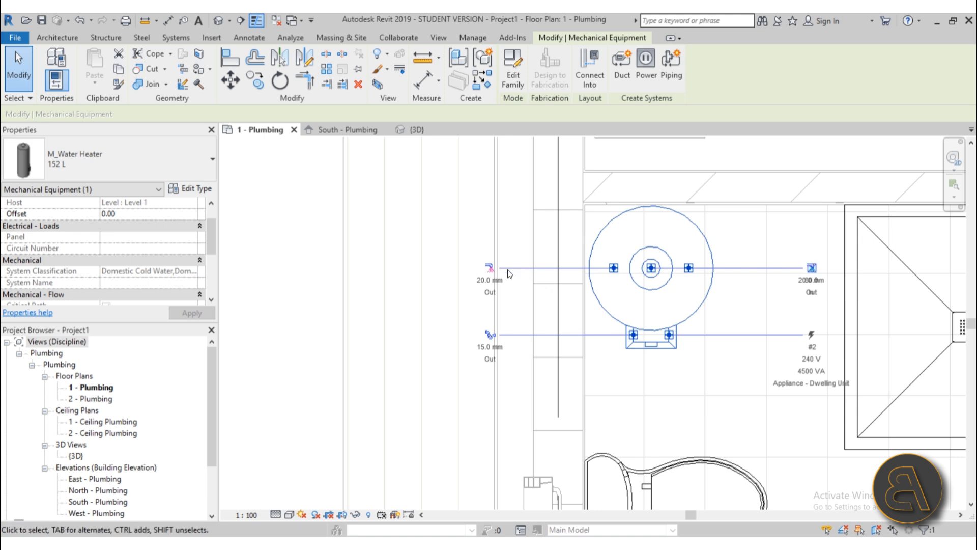
Step: Deselect the water heater and show the bathroom fixtures in the South - Plumbing elevation
left_click(485, 285)
scroll(638, 302, "down", 2)
middle_click_drag(637, 302, 514, 285)
left_click(521, 275)
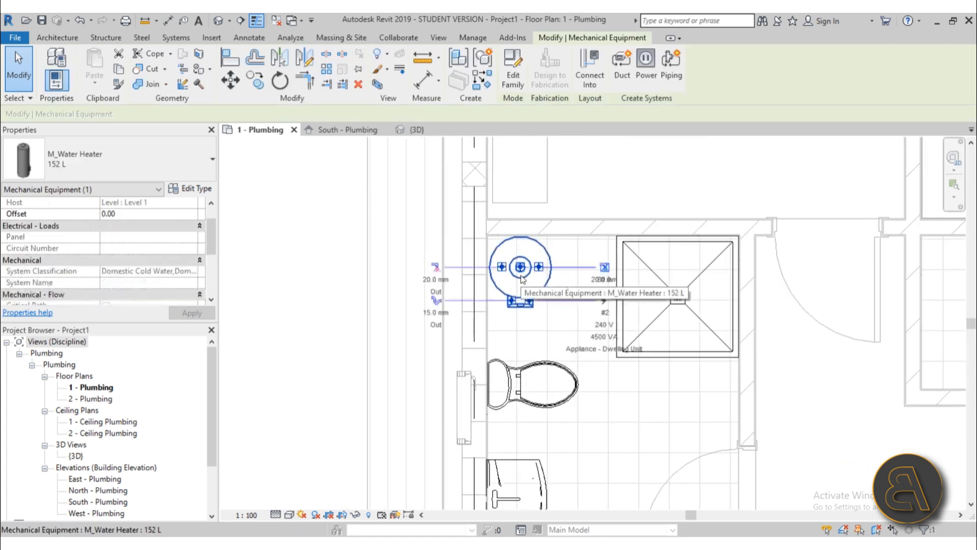
left_click(138, 214)
scroll(430, 280, "down", 3)
left_click(297, 422)
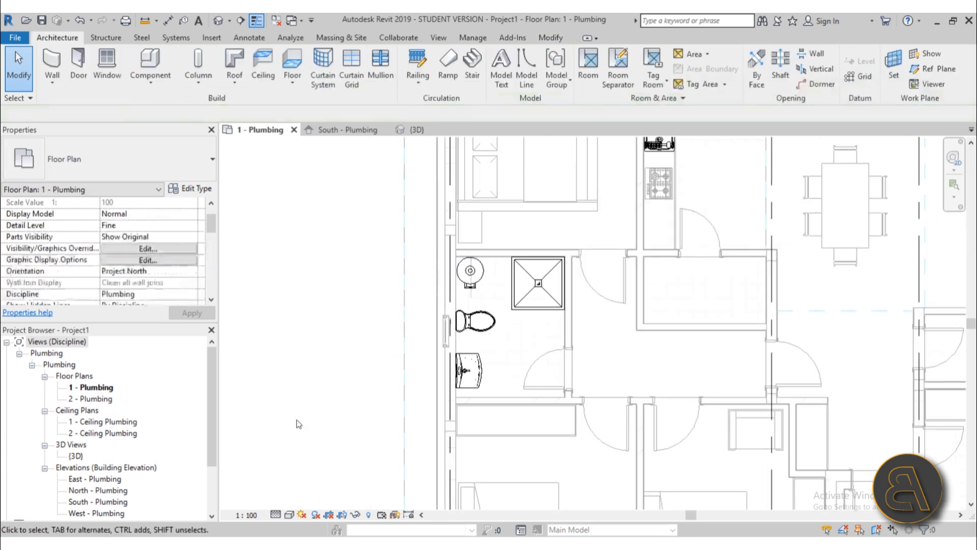
scroll(102, 448, "down", 2)
double_click(95, 436)
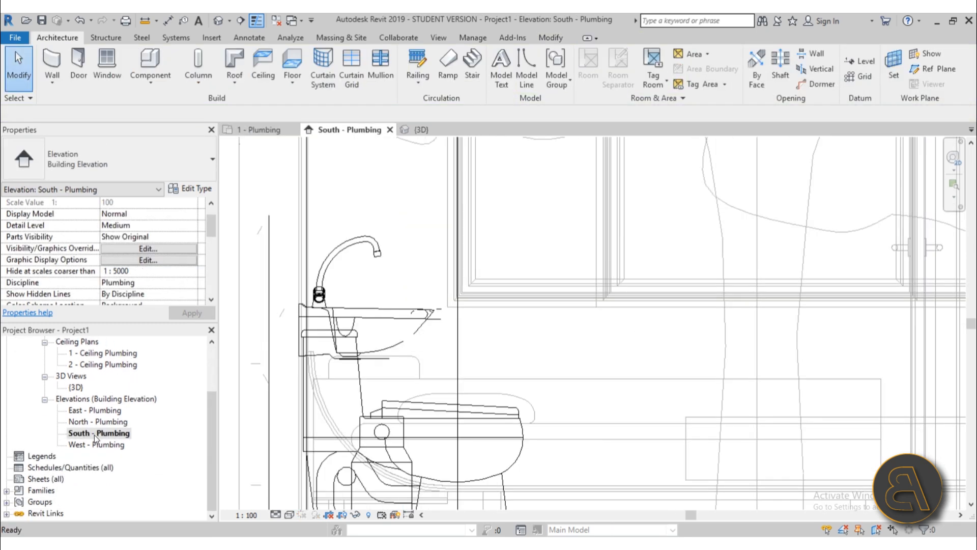
scroll(472, 345, "down", 4)
middle_click_drag(510, 296, 484, 320)
scroll(460, 304, "up", 1)
Step: Move the 152 L water heater straight up in the elevation to an offset of about 152, above the sink and toilet
left_click(448, 307)
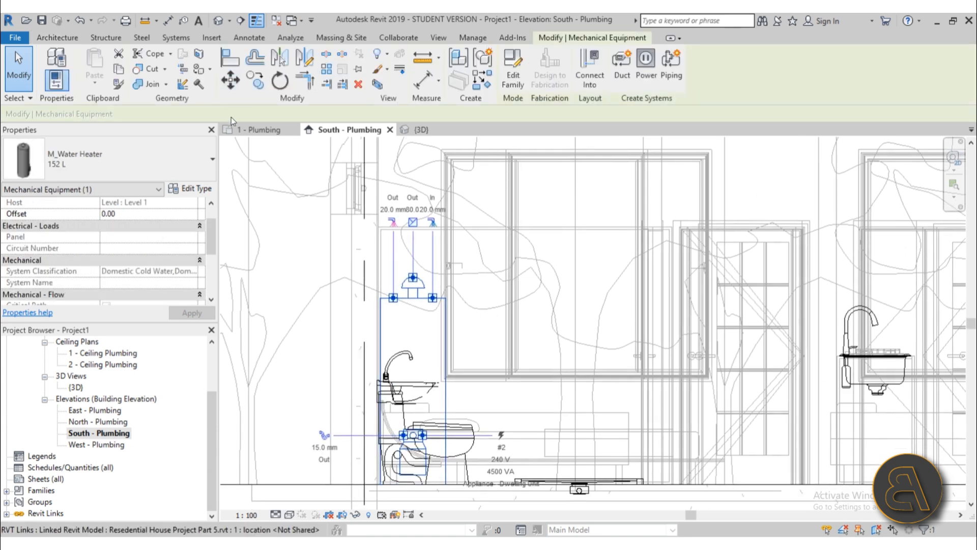
left_click(241, 78)
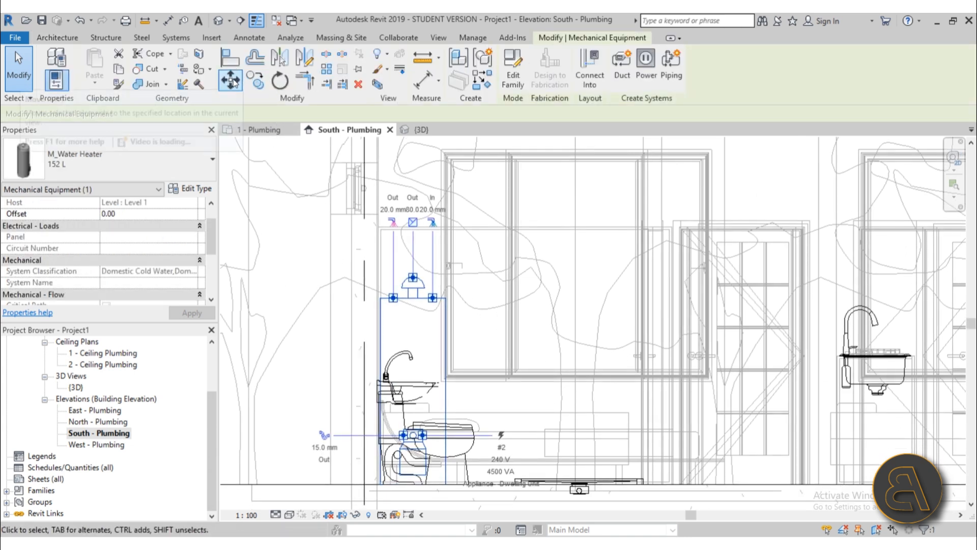
scroll(421, 239, "down", 4)
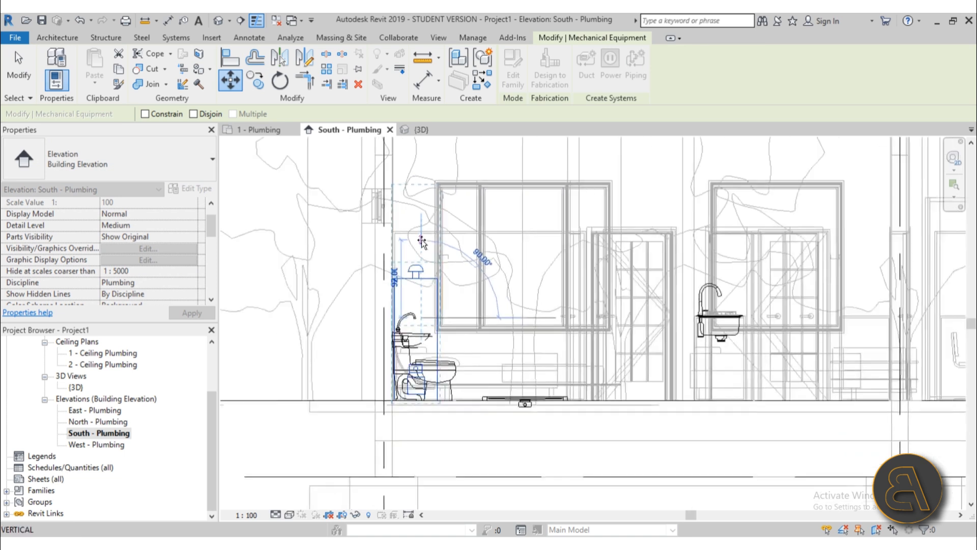
middle_click_drag(422, 219, 422, 324)
scroll(421, 321, "up", 1)
scroll(418, 297, "up", 2)
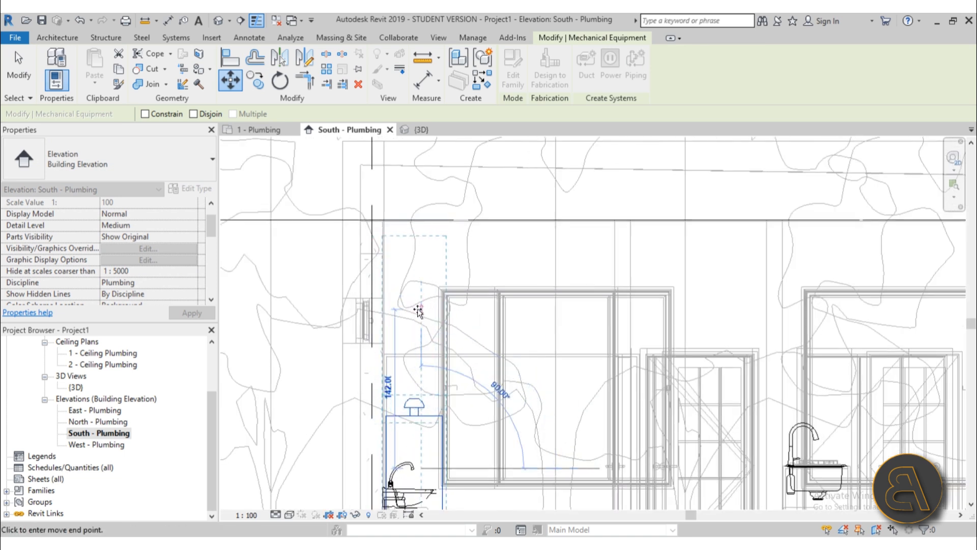
left_click(423, 298)
key("Escape")
Step: Examine the raised water heater's 20 mm inlet and outlet, 80 mm vent and 15 mm outlet connectors in the elevation
scroll(418, 245, "up", 2)
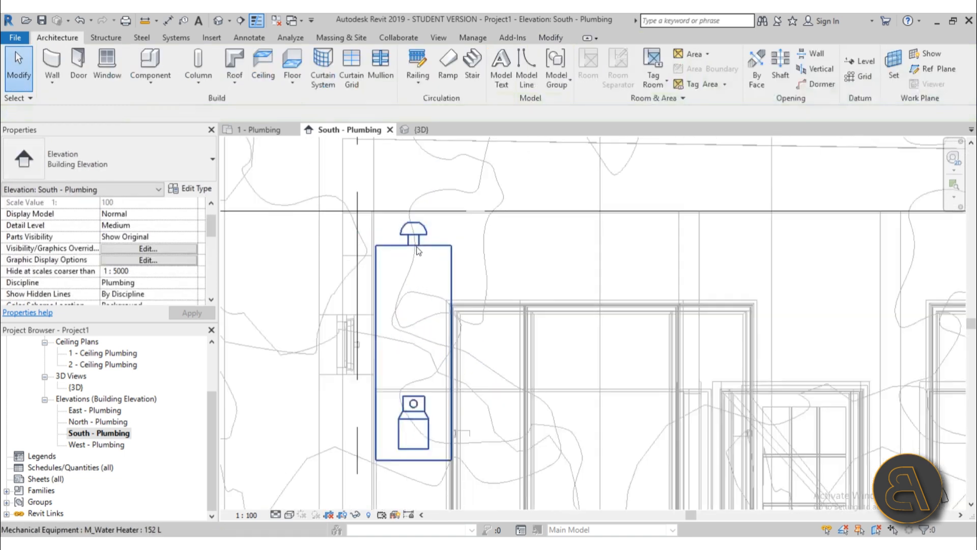
middle_click_drag(425, 262, 425, 223)
scroll(422, 228, "up", 1)
left_click(424, 211)
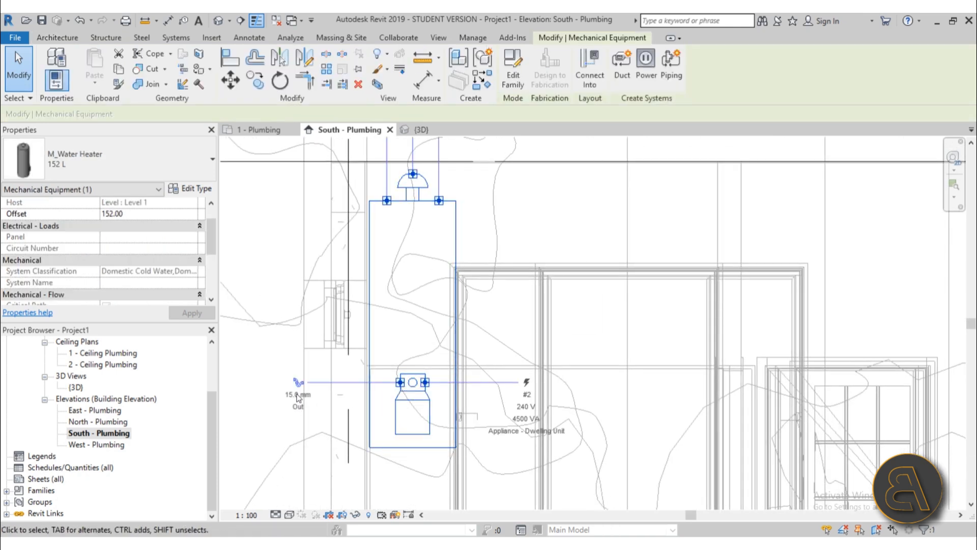
middle_click_drag(322, 400, 309, 476)
scroll(424, 199, "up", 2)
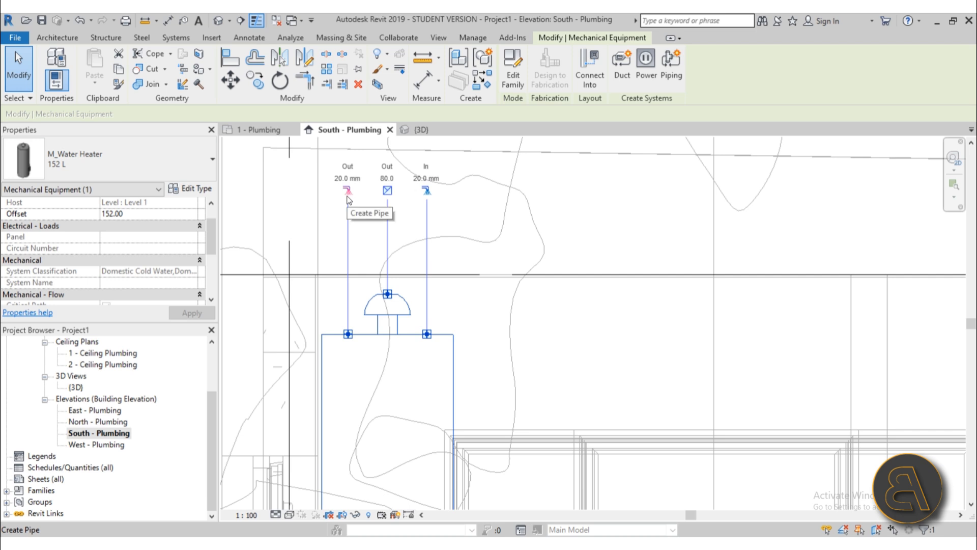
scroll(349, 201, "down", 2)
middle_click_drag(414, 197, 458, 150)
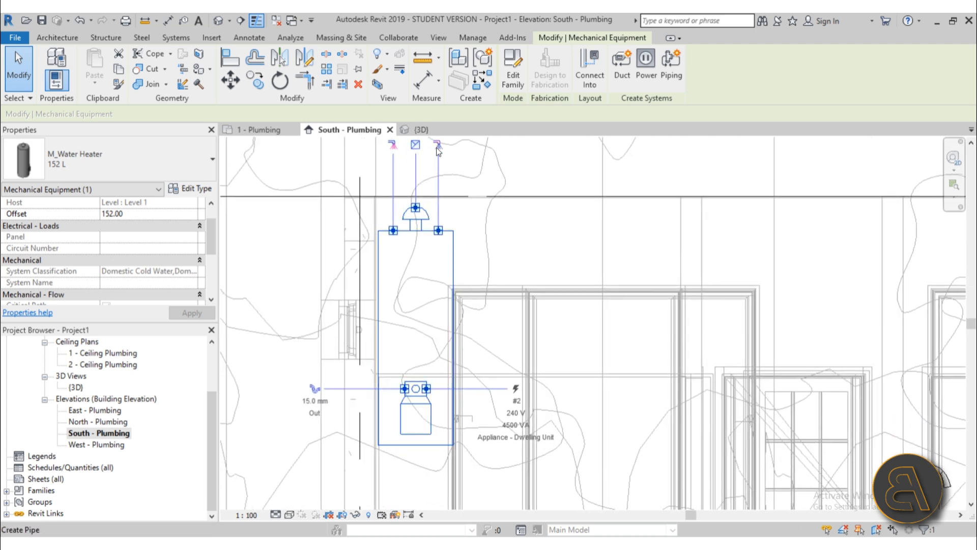
scroll(440, 179, "down", 3)
left_click(530, 322)
scroll(527, 333, "down", 1)
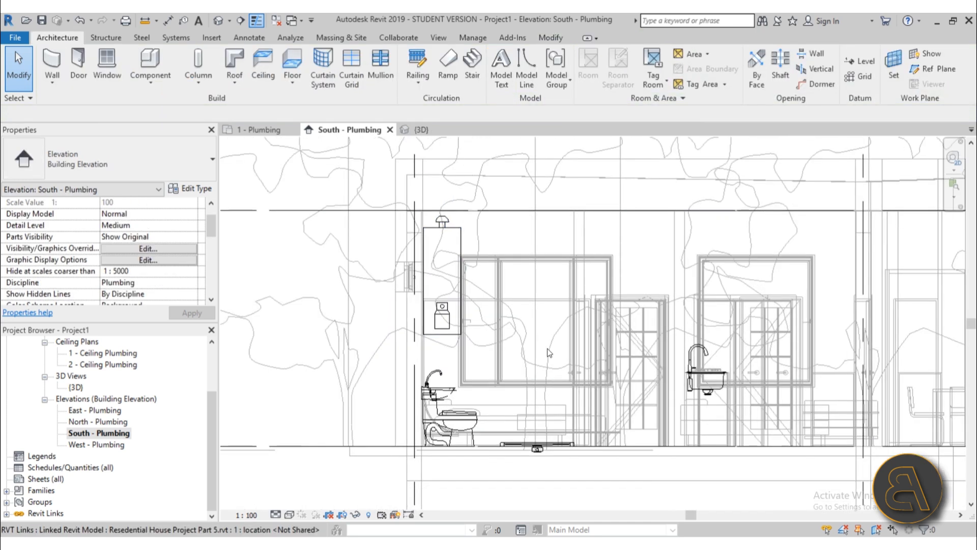
middle_click_drag(548, 348, 533, 341)
scroll(107, 368, "up", 2)
Step: Return to the 1 - Plumbing floor plan and review the water heater's location relative to the kitchen and the distant WC
double_click(93, 386)
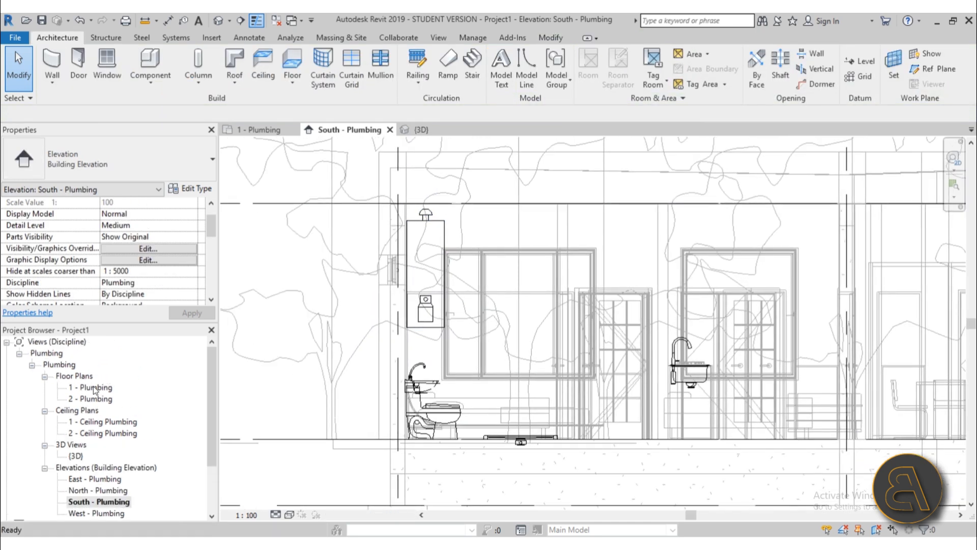
scroll(444, 310, "up", 3)
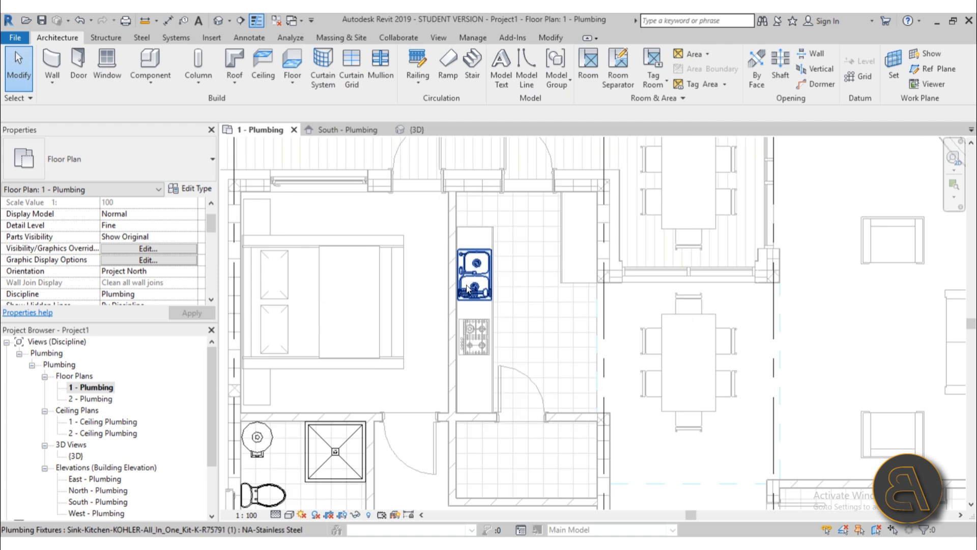
left_click(251, 446)
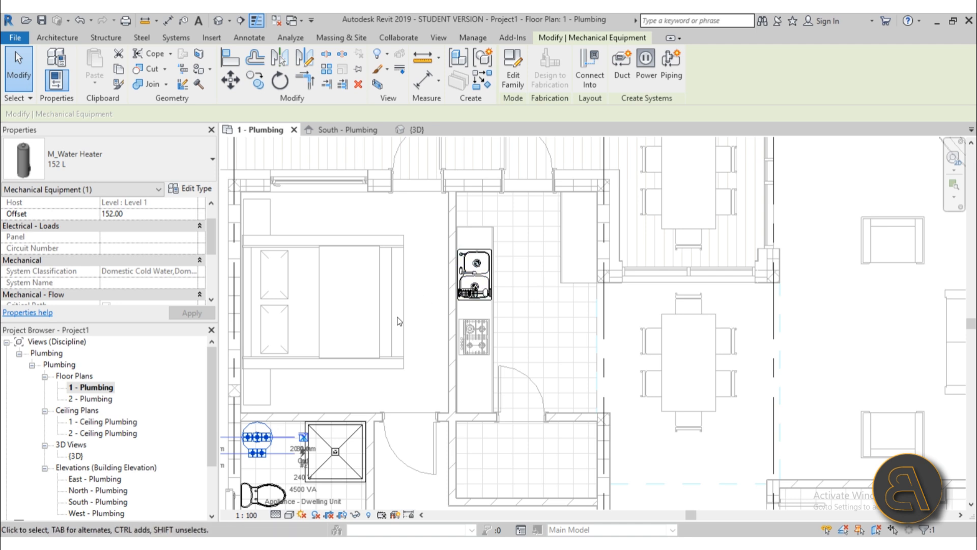
scroll(399, 323, "down", 3)
middle_click_drag(399, 326, 232, 233)
scroll(521, 353, "up", 1)
scroll(521, 352, "up", 2)
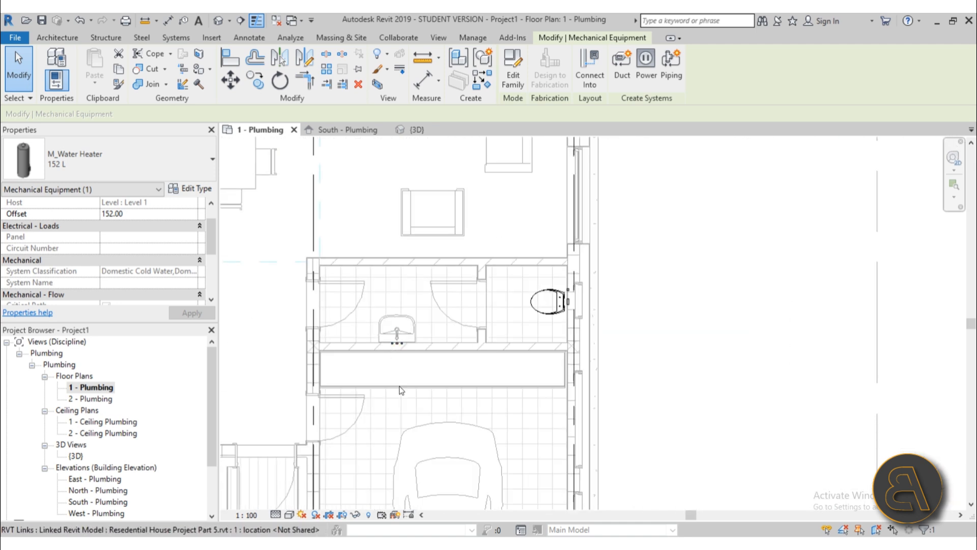
key("Escape")
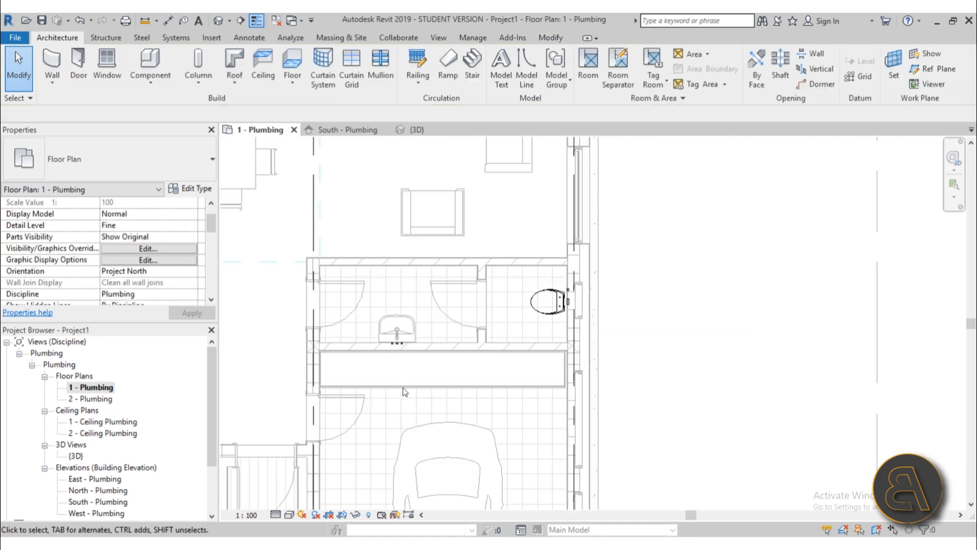
middle_click_drag(405, 378, 344, 338)
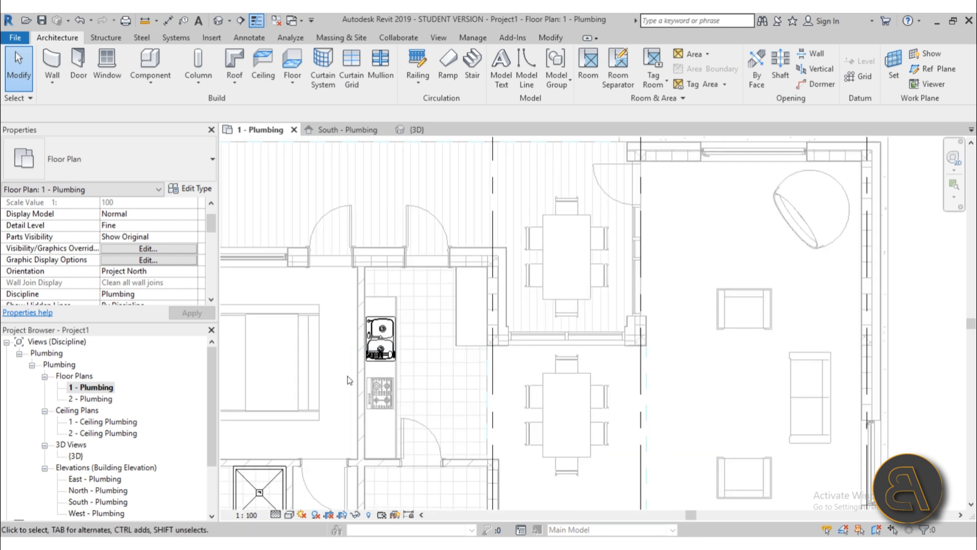
middle_click_drag(372, 413, 358, 367)
scroll(363, 380, "down", 3)
middle_click_drag(407, 444, 370, 329)
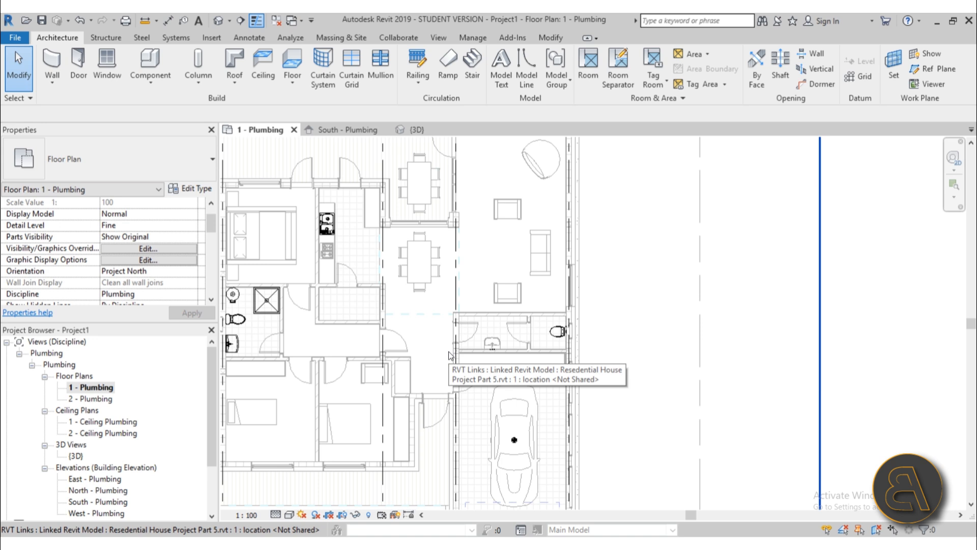
Step: Load the M_Water Heater - Tankless family as a new component
left_click(151, 55)
left_click(513, 68)
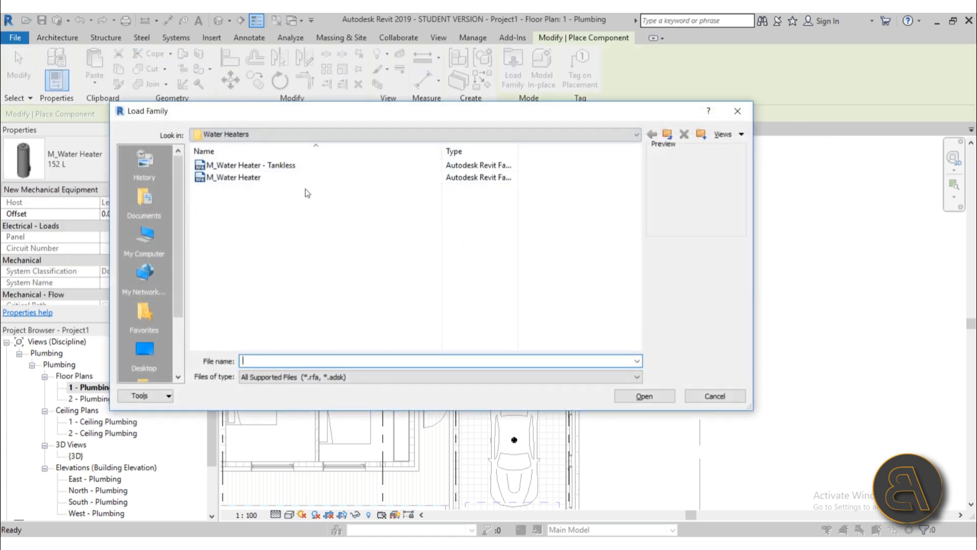
left_click(232, 166)
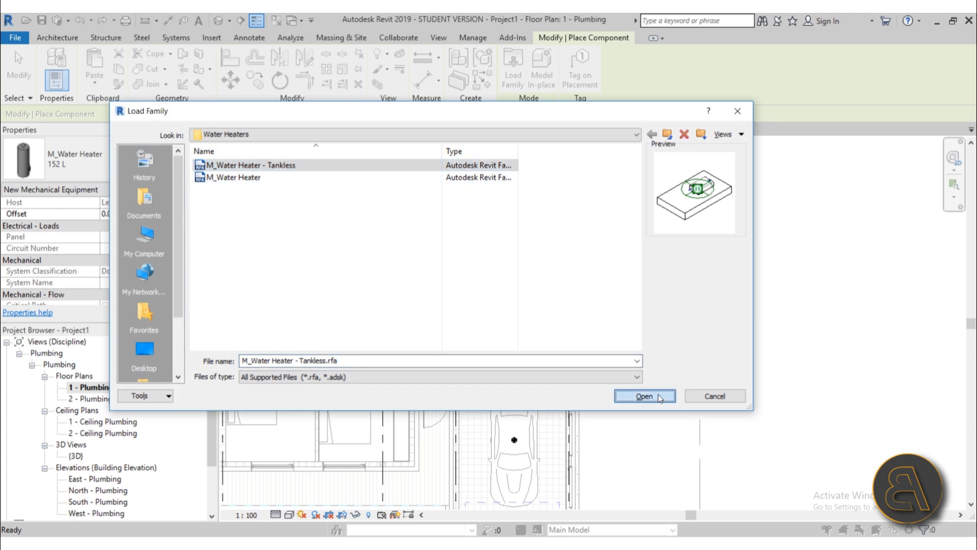
left_click(658, 394)
Step: Place the 2.3 L tankless water heater on the vertical face of the kitchen wall, between the stove and the door wall
scroll(249, 225, "up", 5)
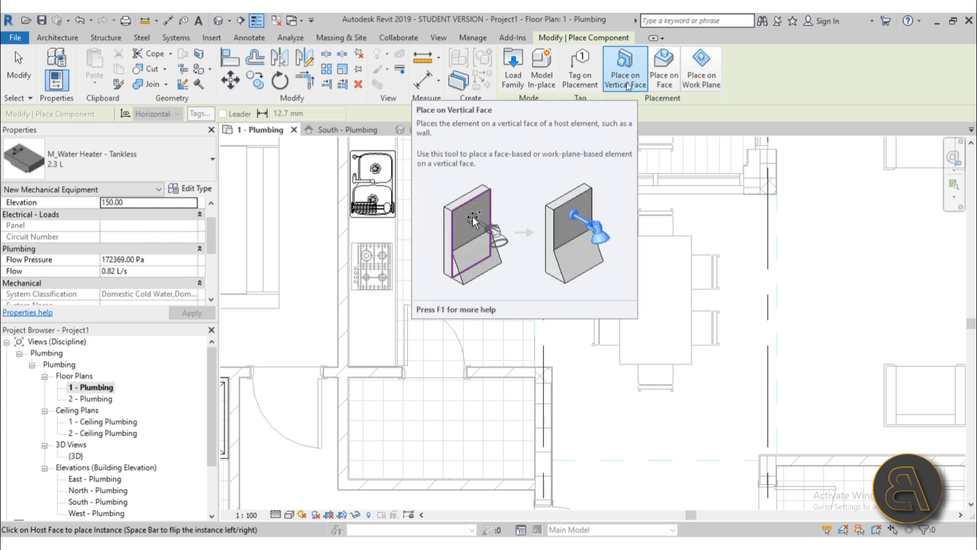
scroll(351, 341, "up", 4)
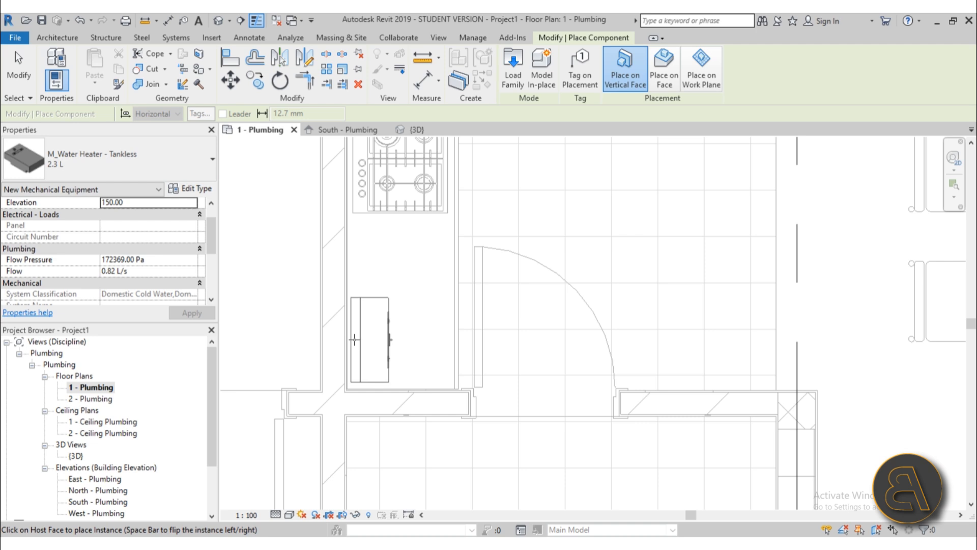
scroll(359, 327, "down", 2)
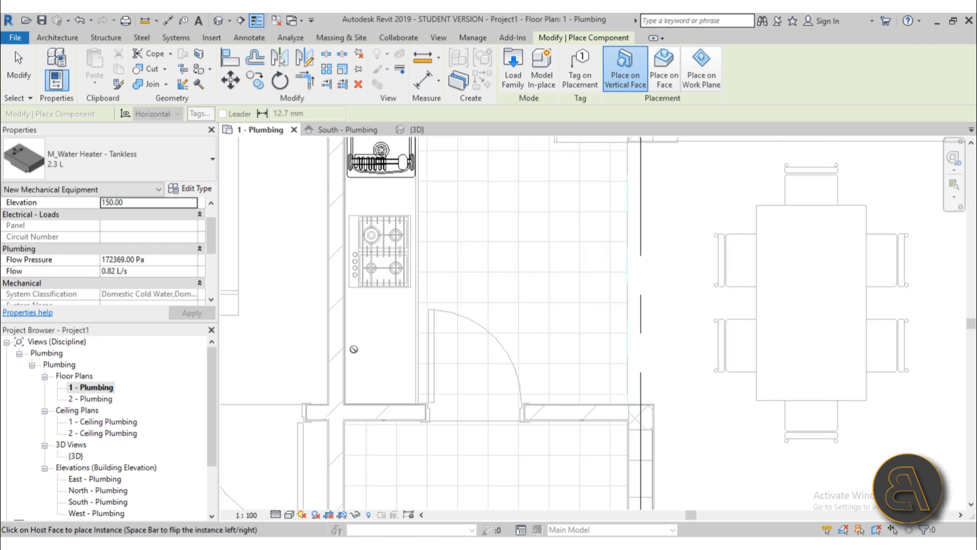
left_click(350, 353)
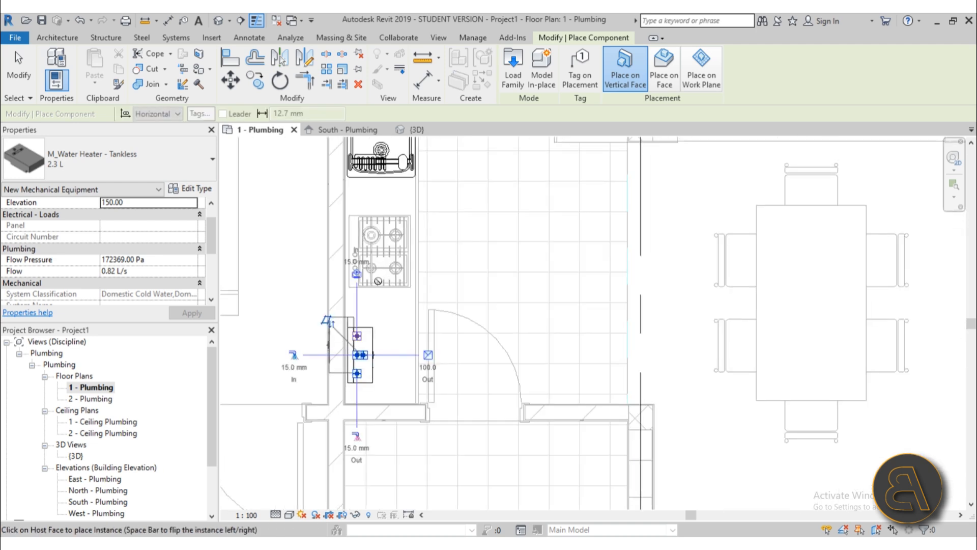
Step: Place a second tankless water heater on the garage side of the wall behind the WC sink, and finish placing components
scroll(489, 356, "down", 3)
middle_click_drag(682, 448, 423, 177)
scroll(622, 271, "up", 4)
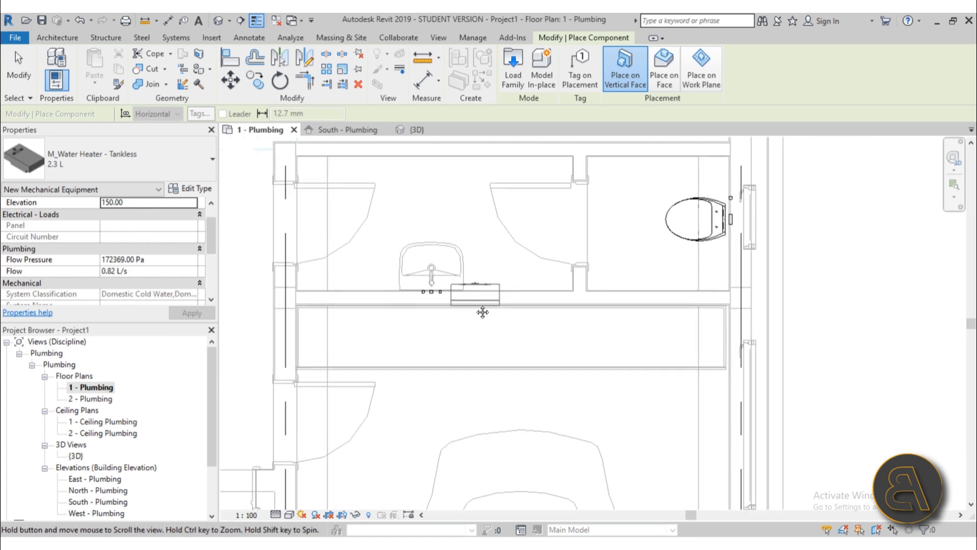
left_click(541, 310)
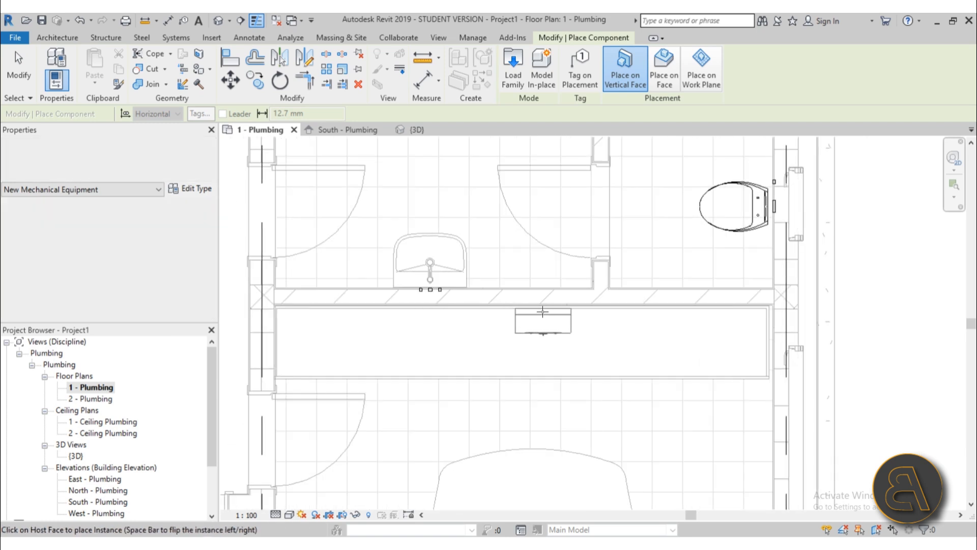
scroll(560, 360, "down", 2)
key("Escape")
key("Escape")
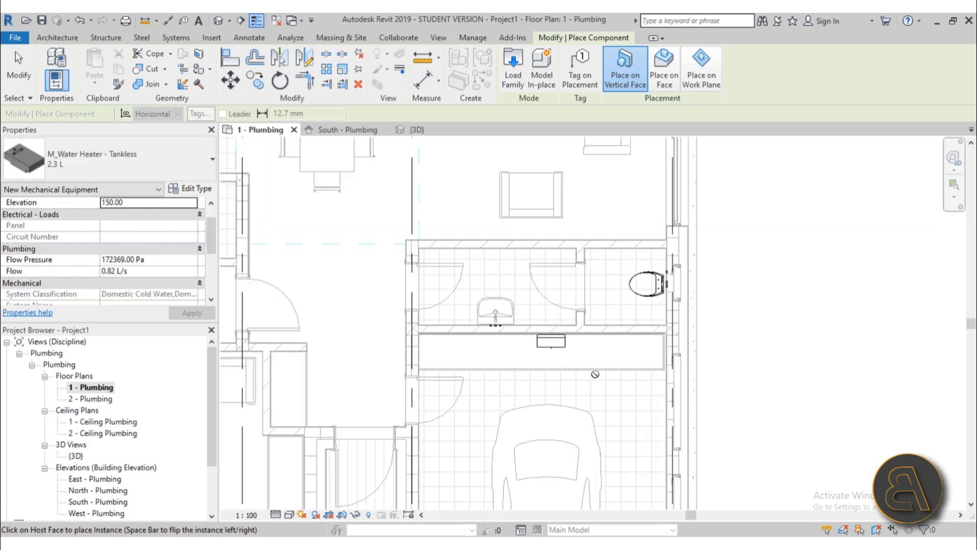
Step: Examine the pipe and vent connectors of the tankless water heater on the garage side of the WC wall
scroll(607, 363, "up", 2)
left_click(541, 340)
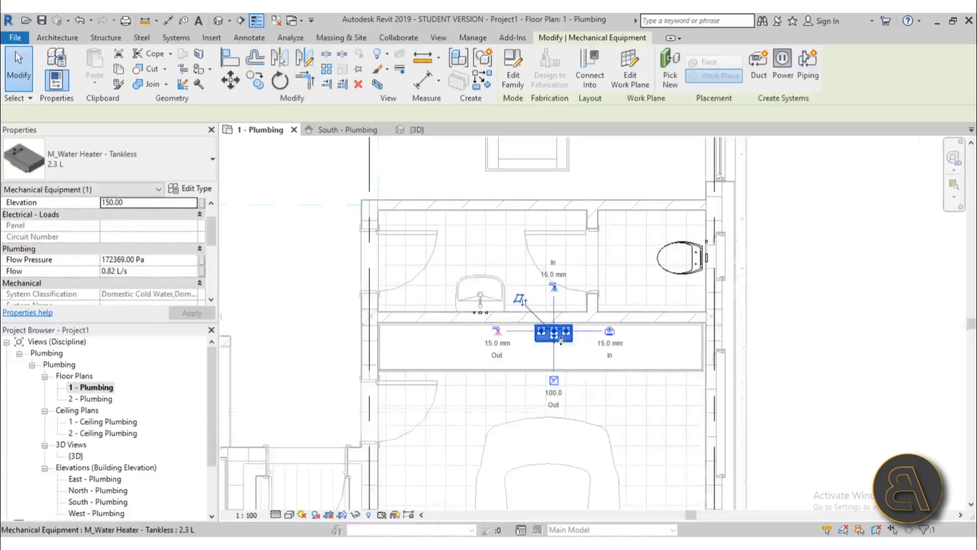
scroll(542, 341, "up", 3)
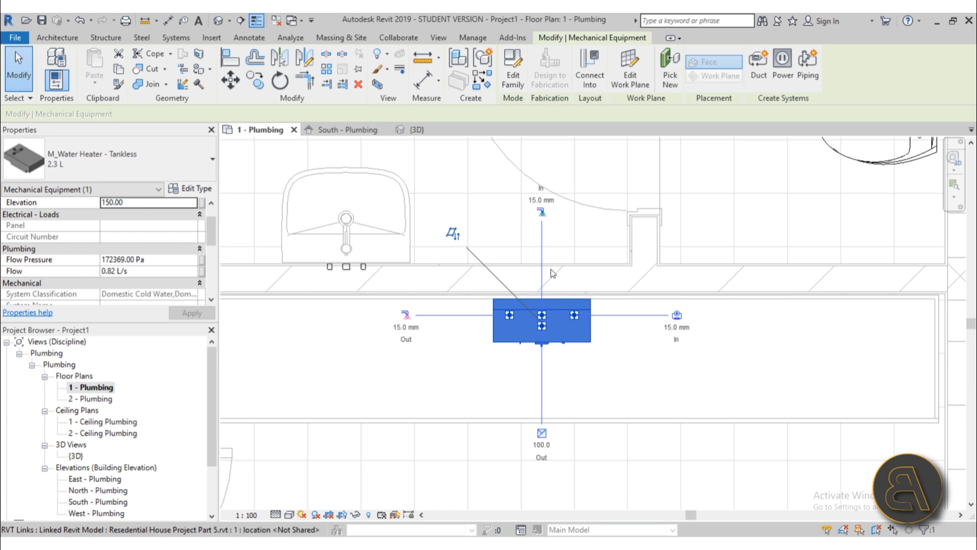
key("Escape")
left_click(564, 361)
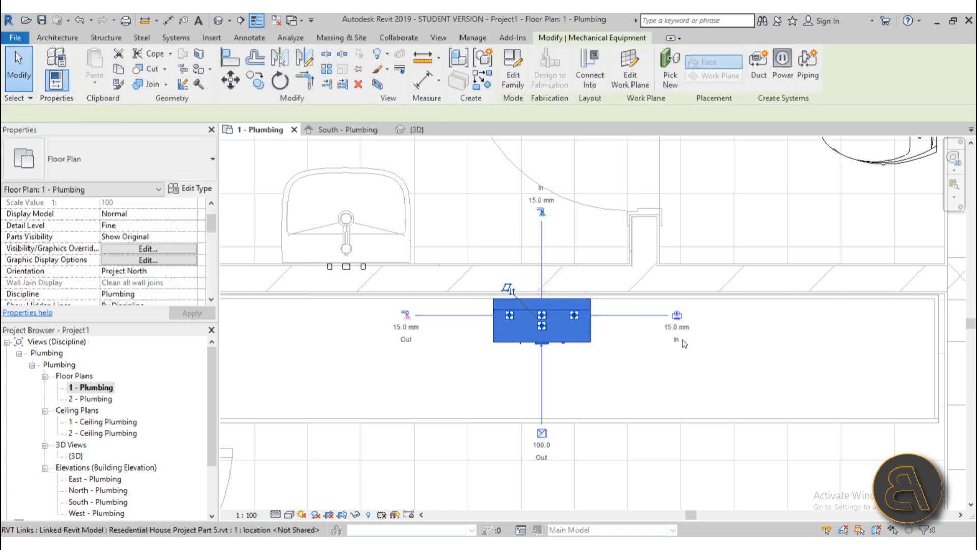
left_click(613, 367)
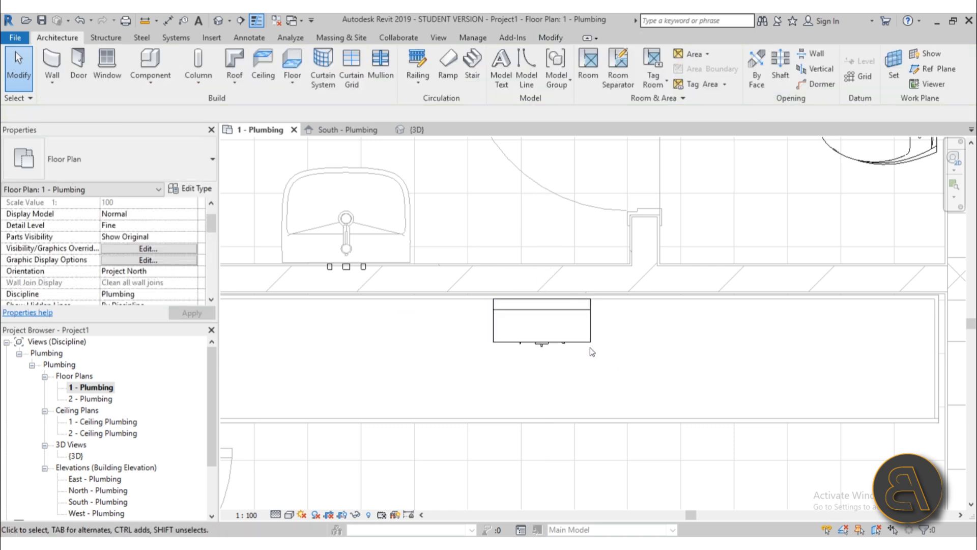
left_click(578, 345)
scroll(571, 358, "down", 3)
middle_click_drag(551, 376, 631, 348)
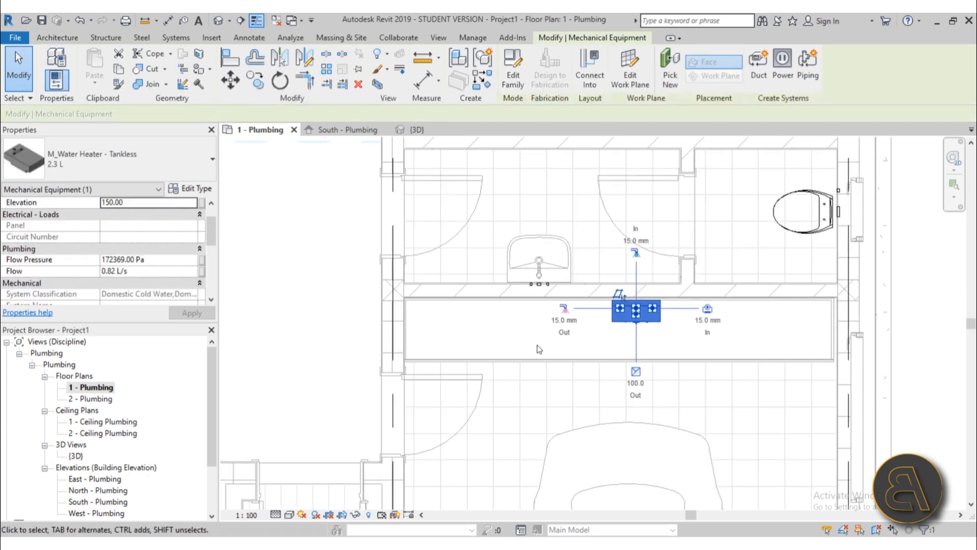
scroll(539, 348, "down", 1)
scroll(599, 351, "up", 3)
scroll(697, 355, "down", 3)
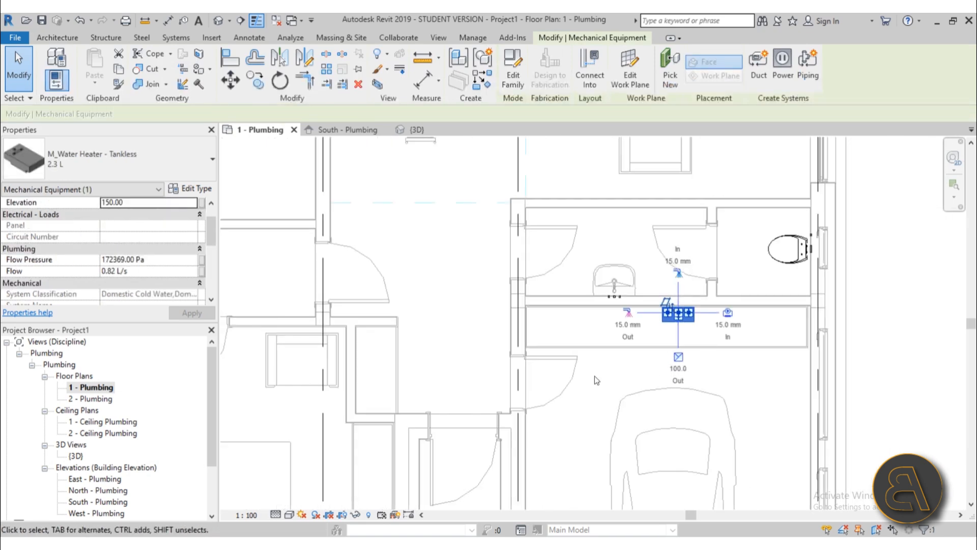
left_click(593, 376)
Step: Bring the main bathroom's water heater, shower tray, toilet and sink back into view in the floor plan
middle_click_drag(513, 355, 702, 355)
scroll(697, 352, "down", 2)
scroll(630, 318, "down", 2)
middle_click_drag(631, 323, 519, 330)
scroll(318, 328, "up", 3)
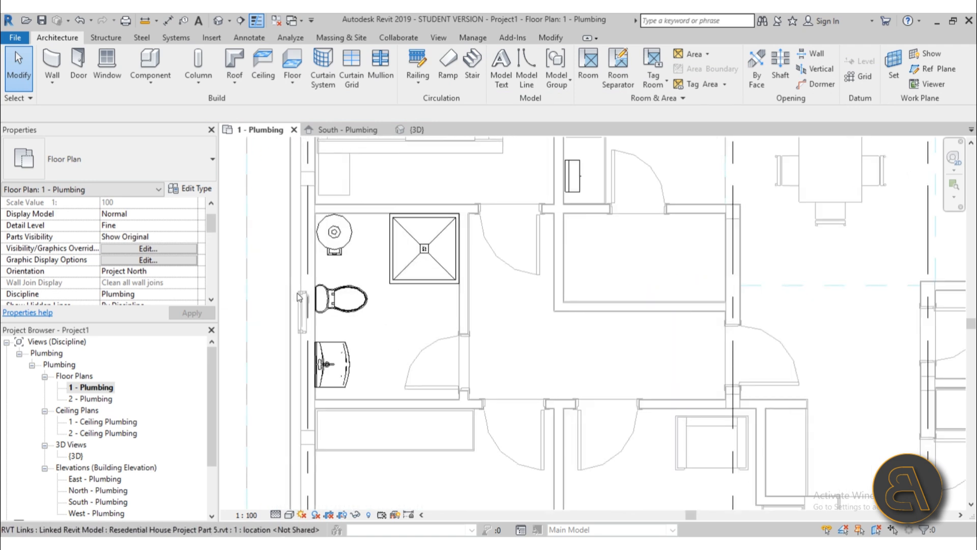
Step: Place a domestic hot water pipe connector, matching the WC sink's, on the wall behind the main bathroom basin, toilet side of its faucet
scroll(282, 354, "up", 5)
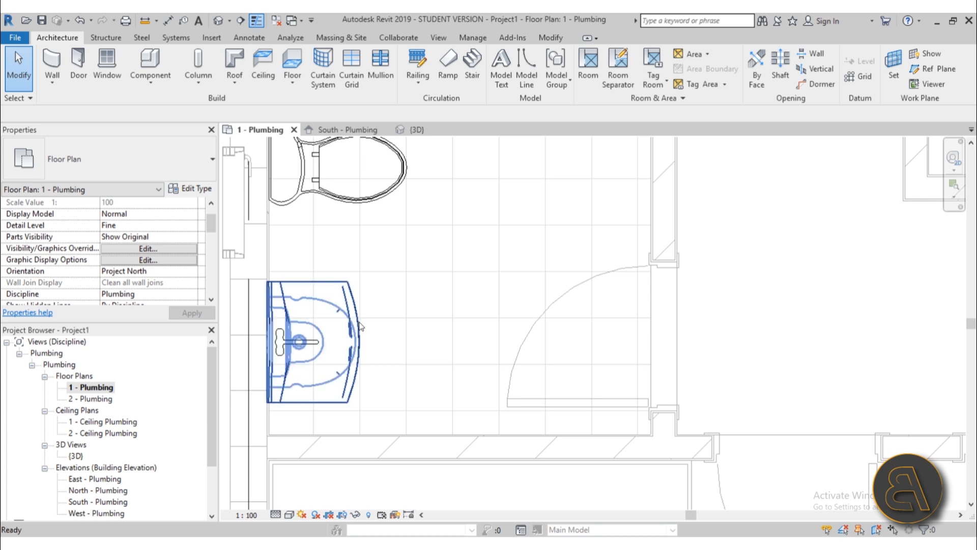
scroll(352, 326, "down", 5)
middle_click_drag(433, 311, 315, 301)
scroll(743, 304, "up", 4)
scroll(610, 320, "up", 2)
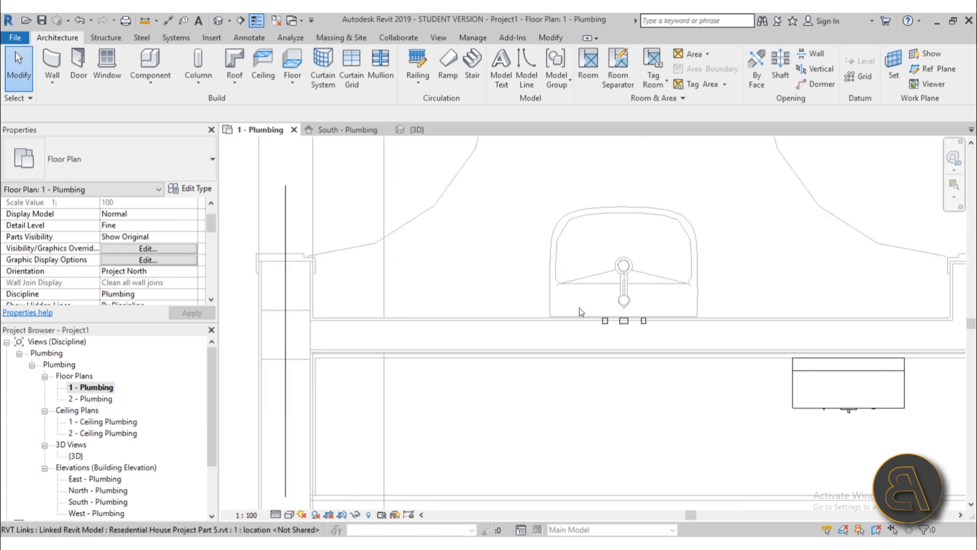
left_click(604, 322)
key("c")
key("s")
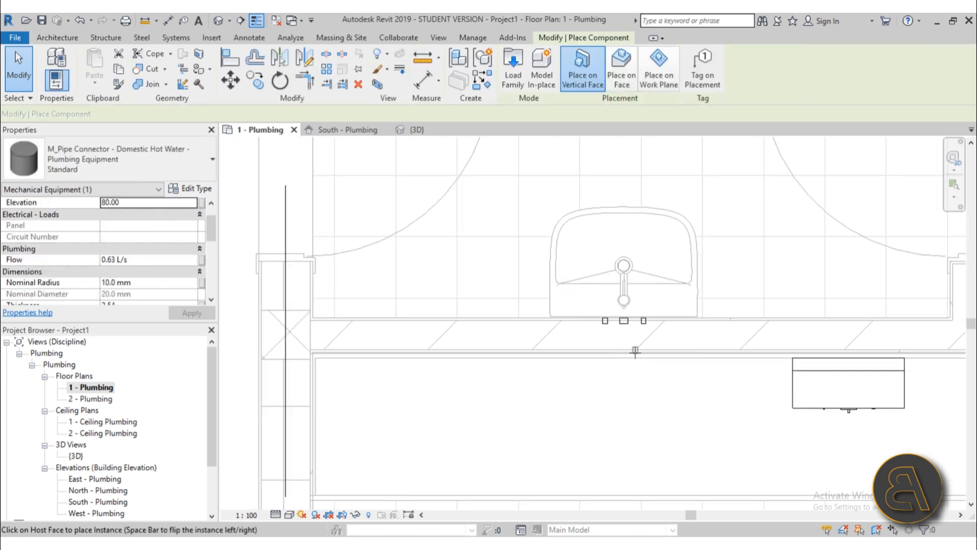
scroll(635, 351, "down", 3)
middle_click_drag(530, 359, 889, 366)
middle_click_drag(439, 334, 795, 333)
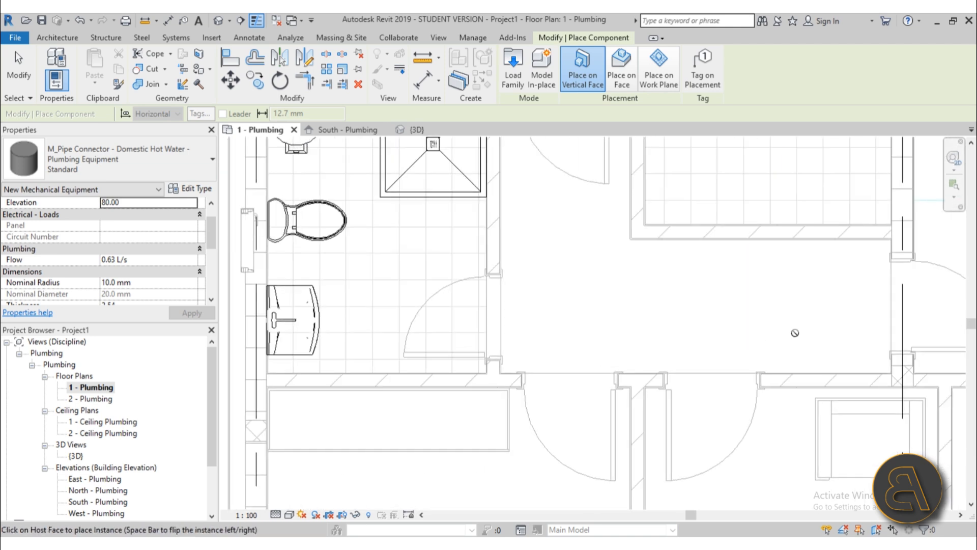
scroll(285, 316, "up", 5)
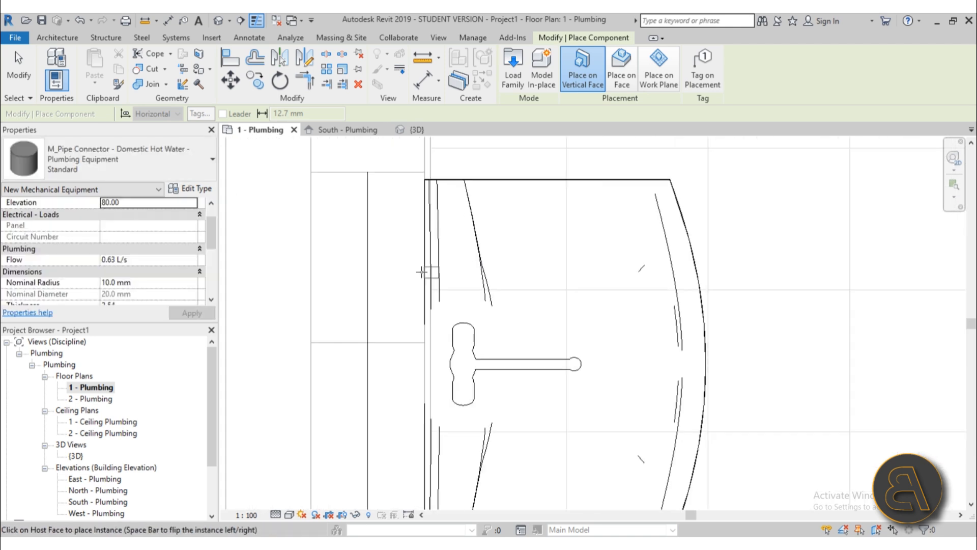
left_click(422, 299)
key("Escape")
key("Escape")
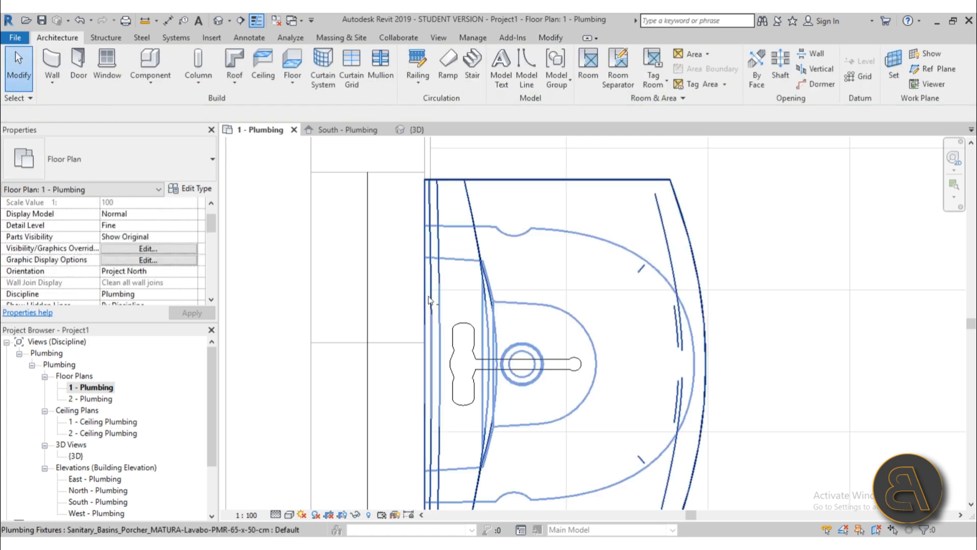
Step: Override the main bathroom basin's graphics in this view by setting its surface transparency to 100
left_click(429, 300)
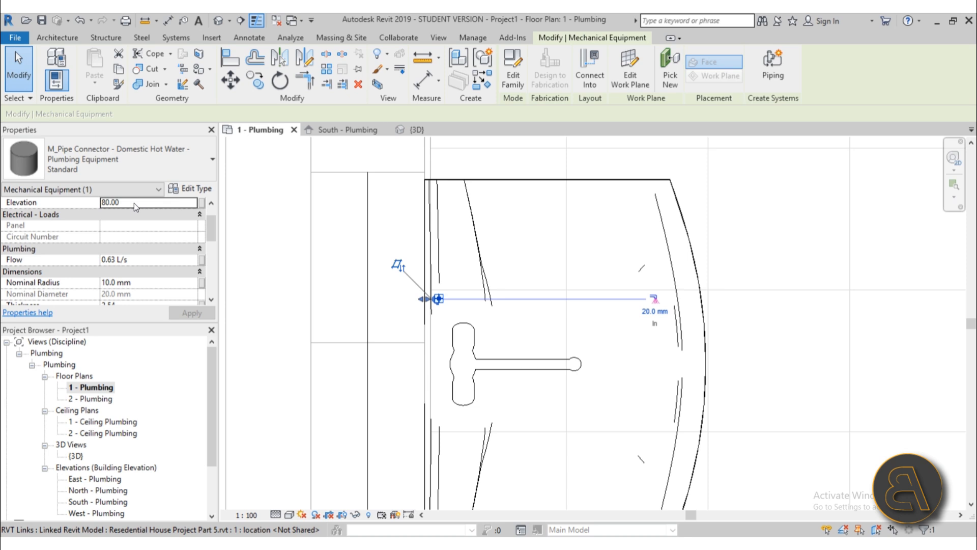
left_click(384, 315)
left_click_drag(392, 266, 450, 320)
key("Escape")
left_click(483, 276)
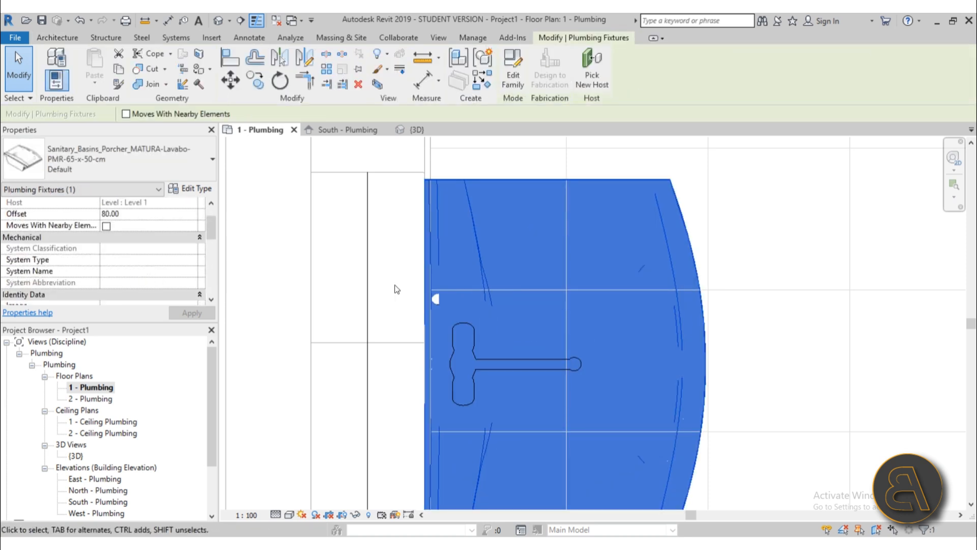
scroll(396, 289, "down", 2)
right_click(509, 177)
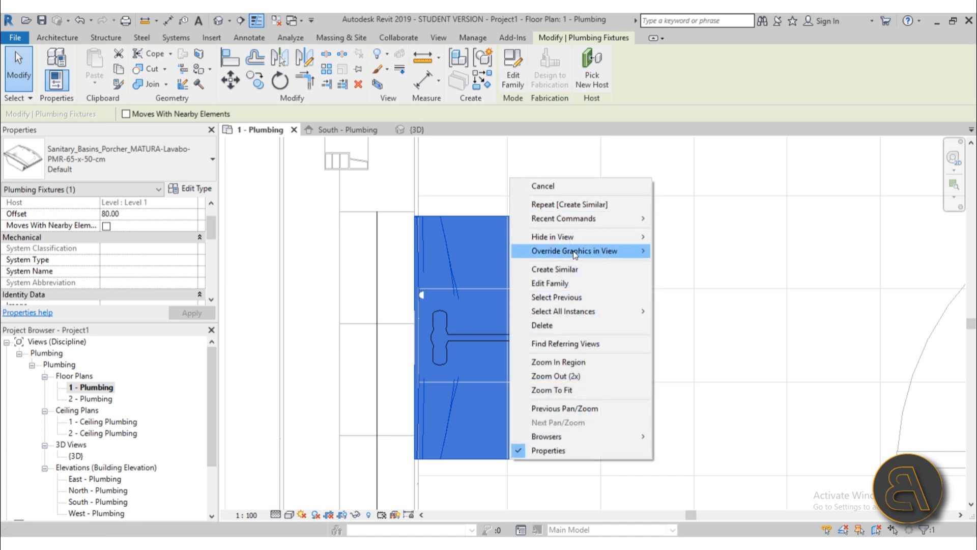
mouse_move(573, 251)
left_click(690, 251)
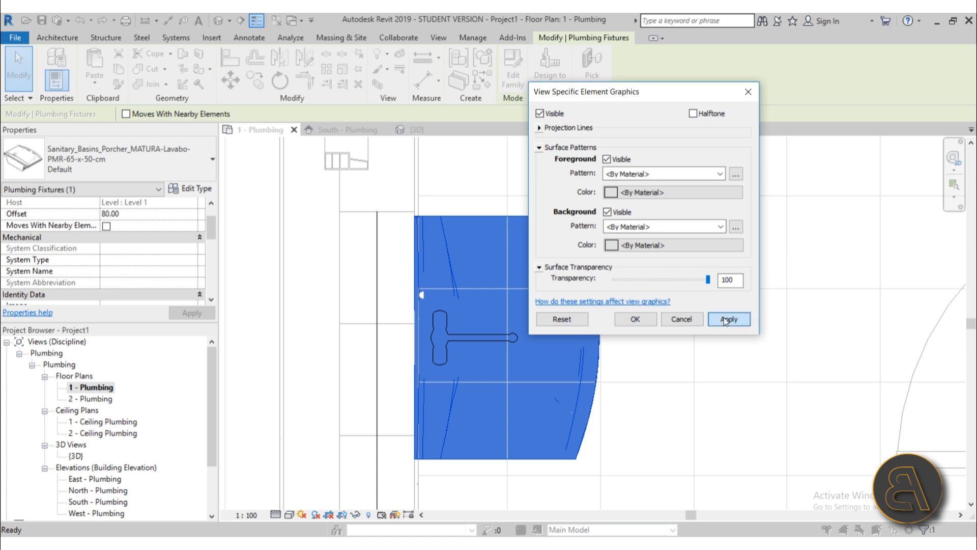
left_click(725, 321)
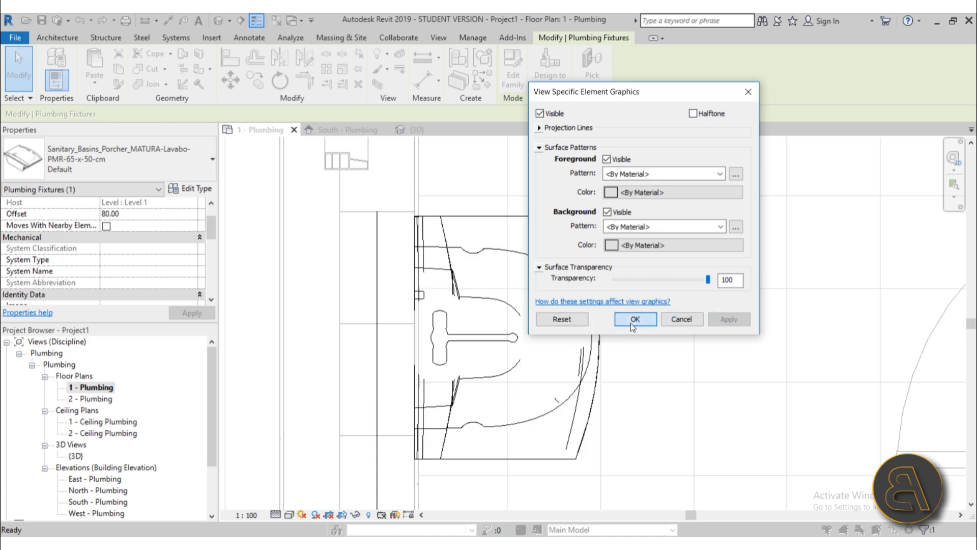
left_click(631, 319)
Step: Flip the work plane of the basin's hot water connector so that it sits inside the wall
left_click(419, 296)
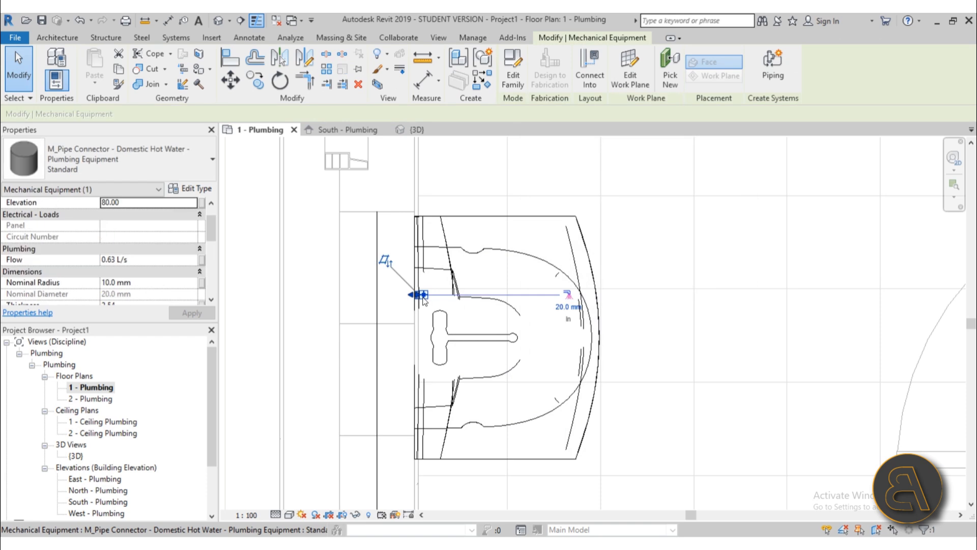
scroll(400, 293, "up", 2)
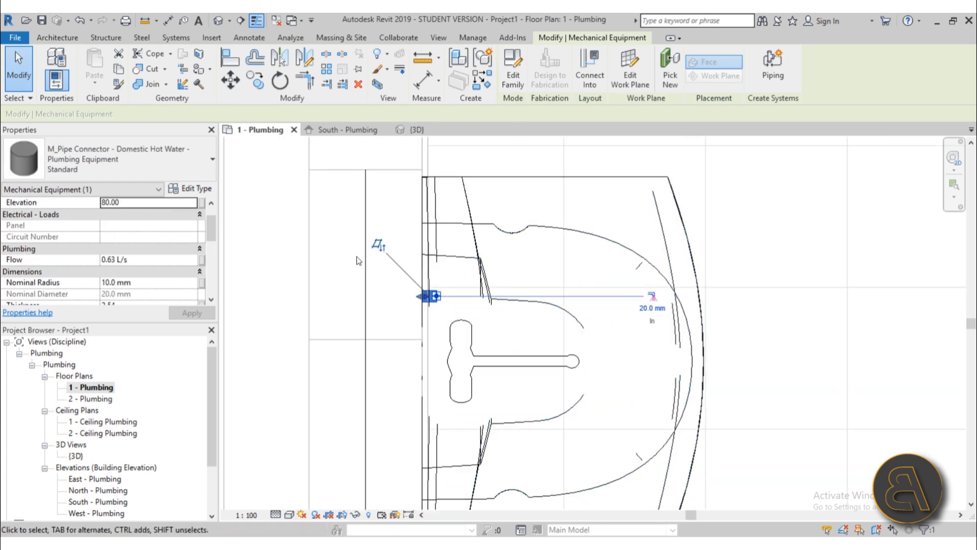
scroll(342, 255, "down", 5)
key("Escape")
Step: Place a domestic cold water connector like the WC sink's on the other side of the main bathroom faucet, and flip it into the wall
middle_click_drag(667, 324, 259, 307)
scroll(812, 295, "up", 3)
left_click(693, 253)
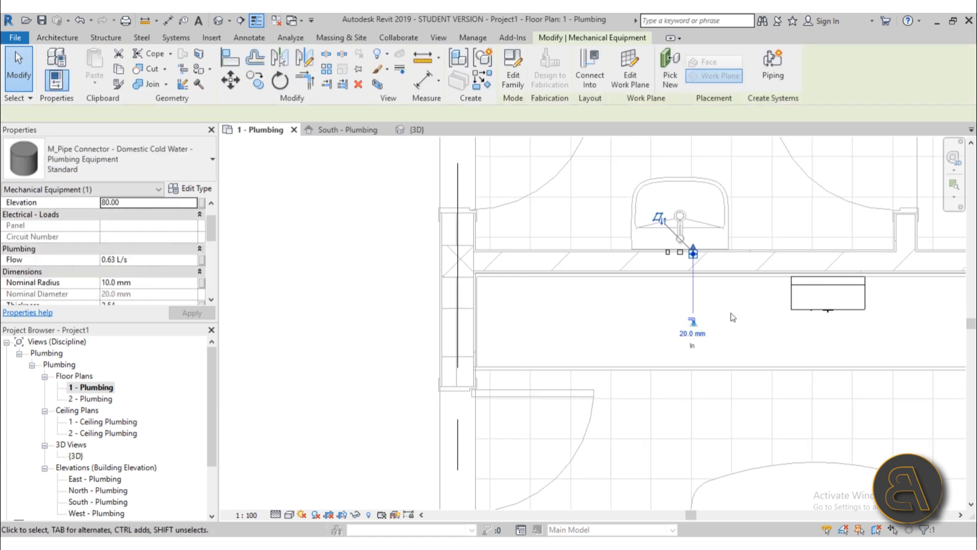
right_click(733, 293)
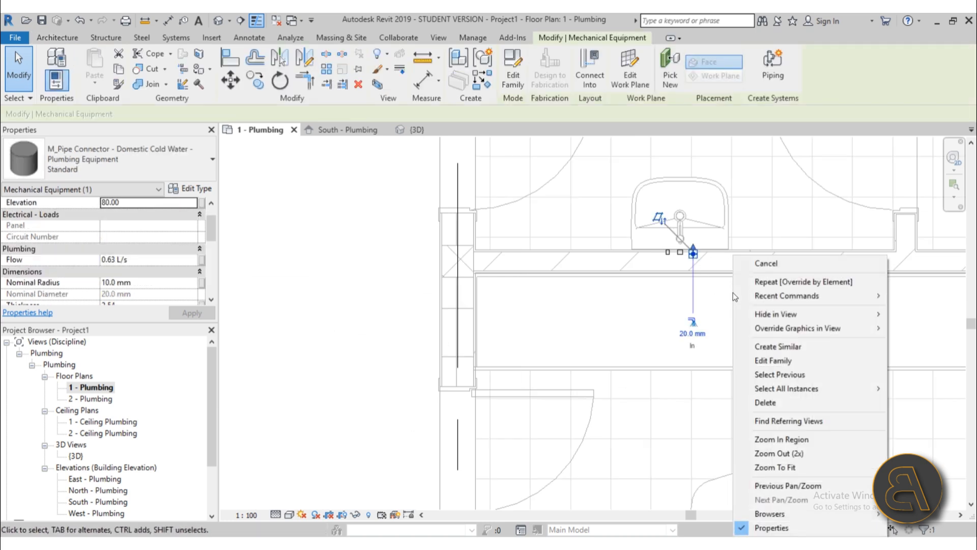
left_click(794, 346)
scroll(724, 277, "down", 3)
middle_click_drag(724, 276, 458, 323)
scroll(559, 261, "up", 2)
scroll(557, 261, "up", 5)
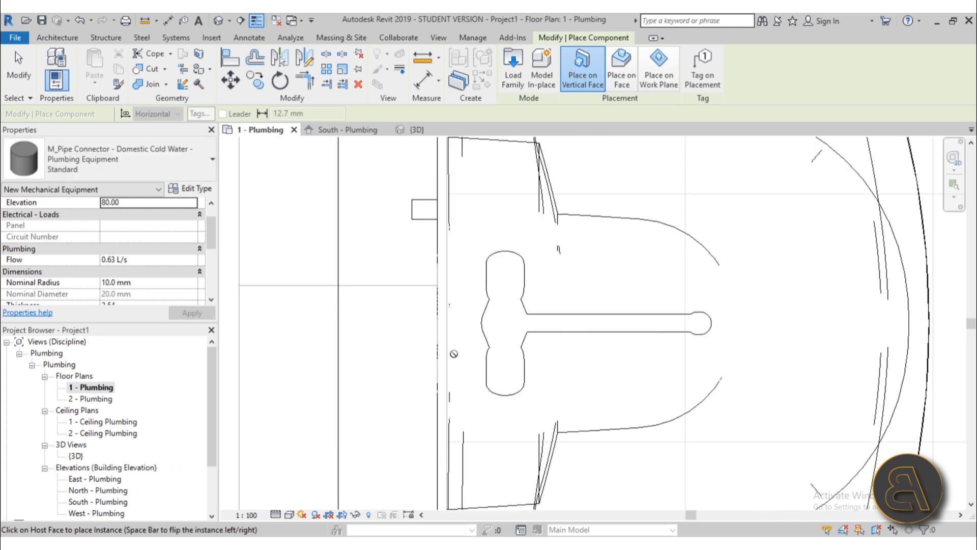
left_click(436, 411)
scroll(465, 309, "down", 3)
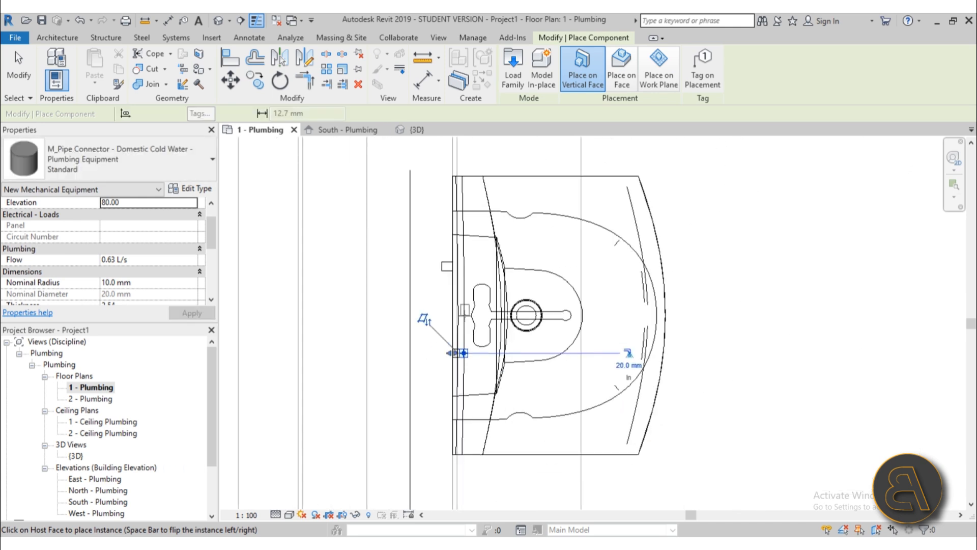
key("Escape")
key("Escape")
left_click(462, 353)
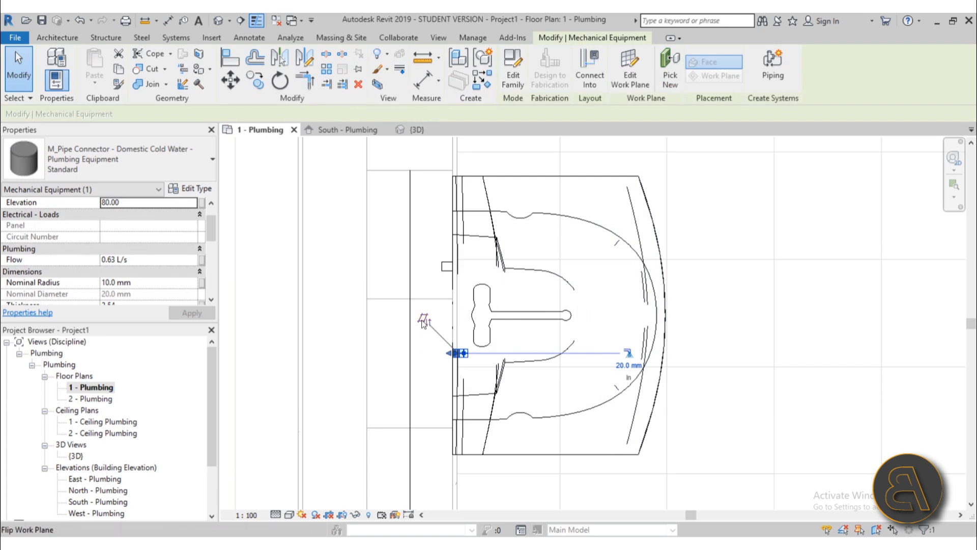
key("Escape")
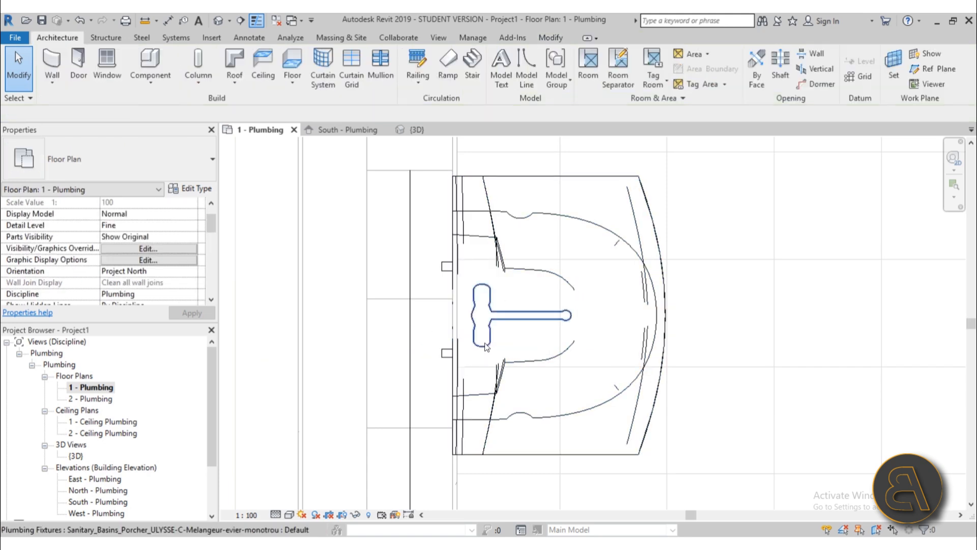
Step: Place a sanitary pipe connector like the WC sink's between the main bathroom basin's hot and cold connectors, and flip it into the wall
middle_click_drag(486, 346, 69, 302)
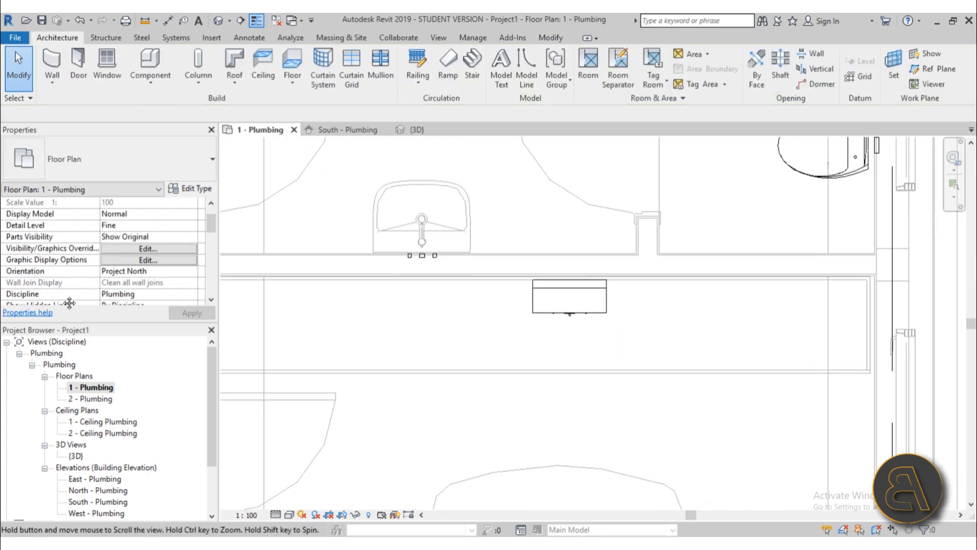
scroll(519, 282, "up", 3)
left_click(320, 226)
key("c")
key("s")
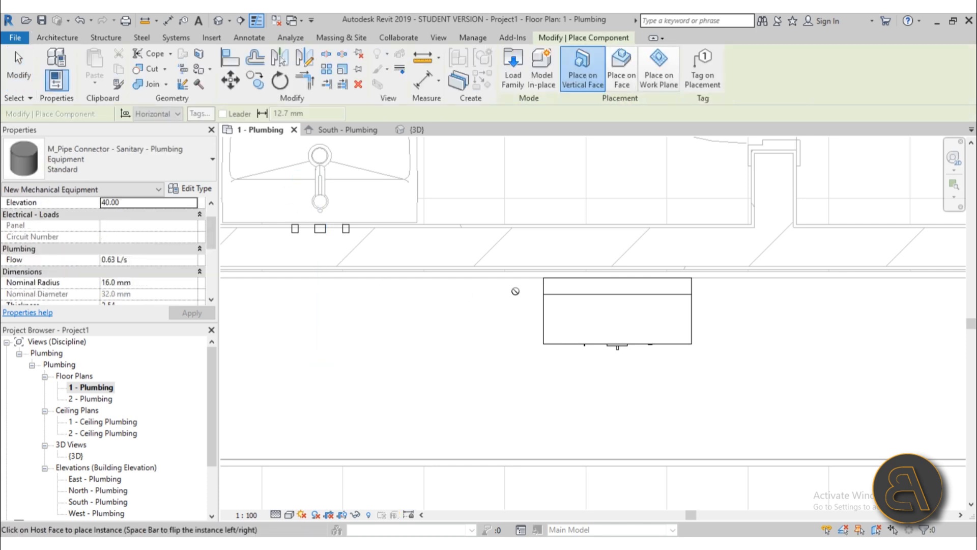
scroll(515, 291, "down", 4)
middle_click_drag(417, 331, 847, 331)
middle_click_drag(295, 303, 682, 303)
scroll(481, 283, "up", 4)
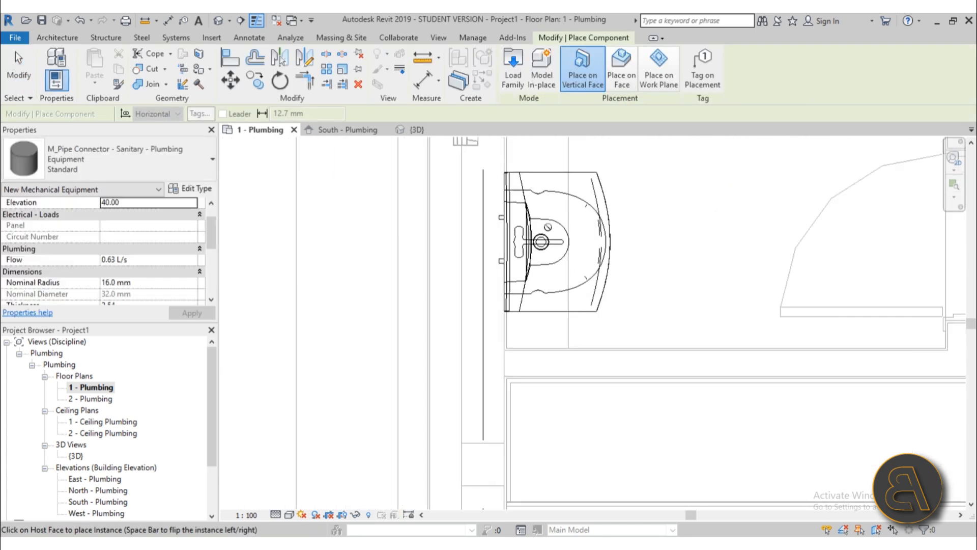
scroll(543, 222, "up", 3)
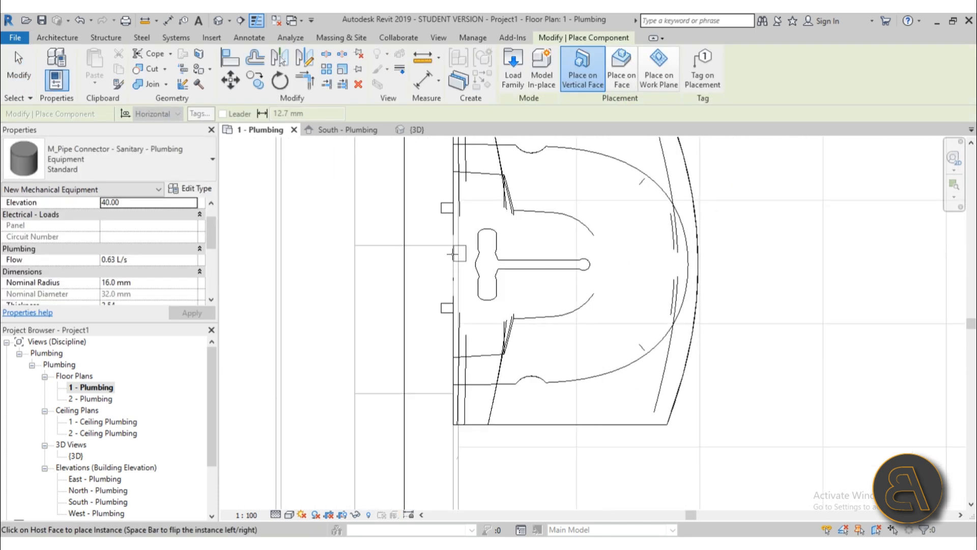
left_click(453, 254)
key("Escape")
key("Escape")
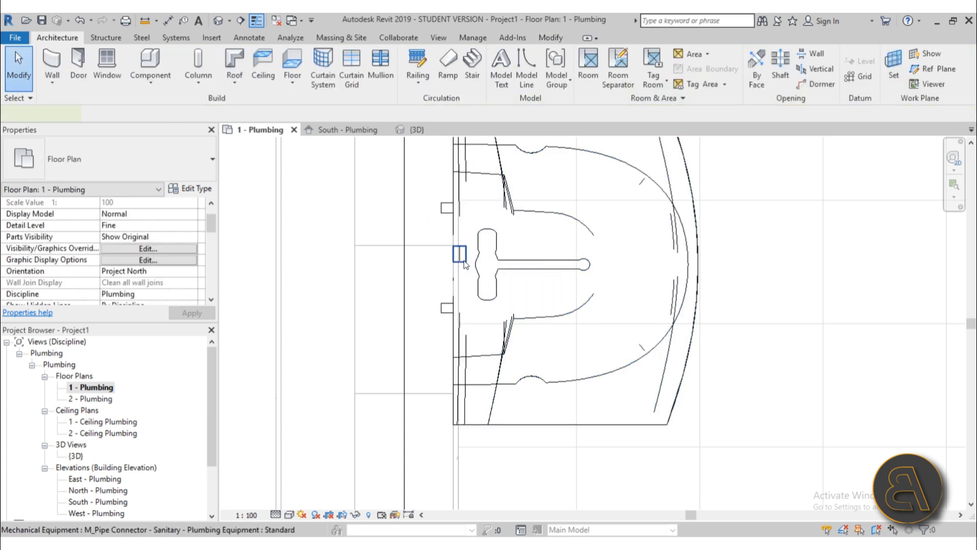
left_click(460, 257)
left_click(427, 224)
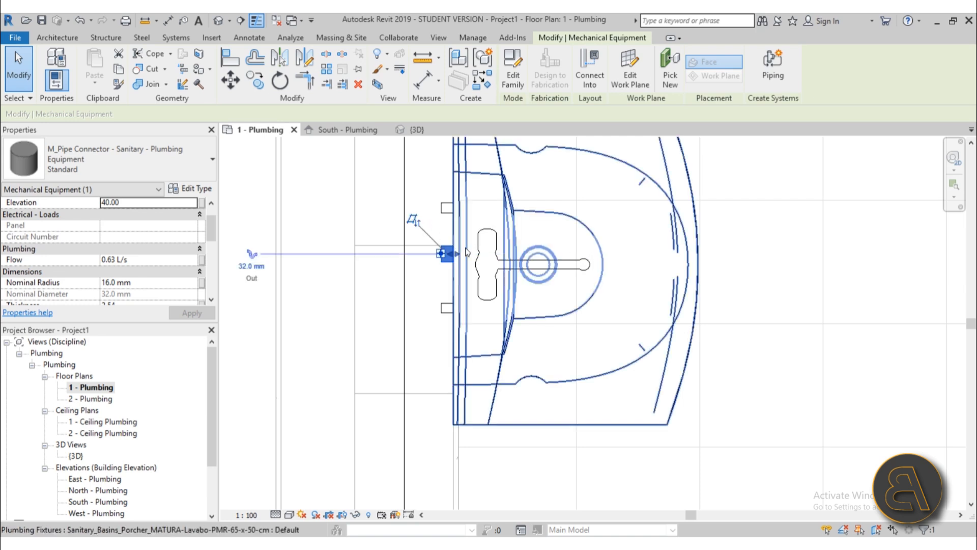
Step: Align the sanitary connector with the centreline of the main bathroom basin's faucet
scroll(472, 253, "up", 2)
key("Escape")
key("l")
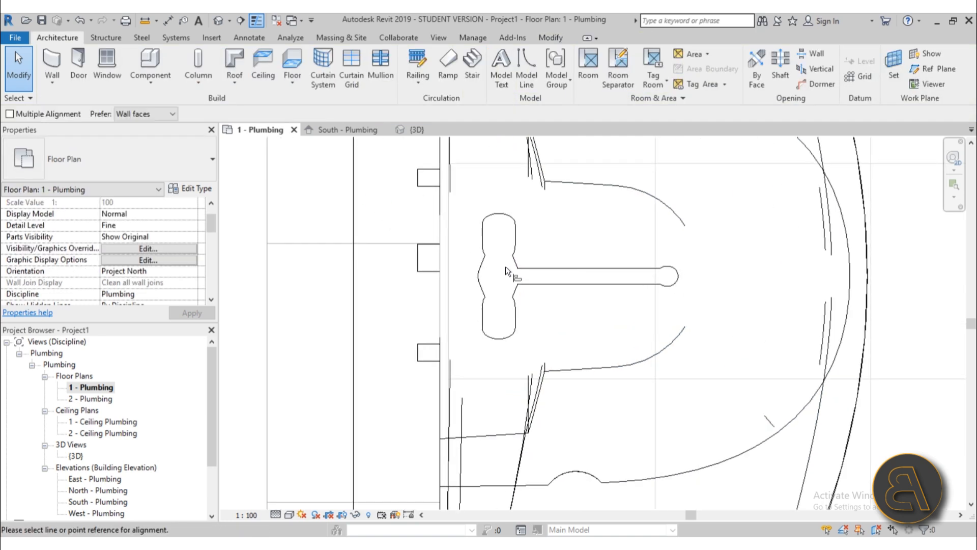
left_click(544, 273)
key("Escape")
key("Escape")
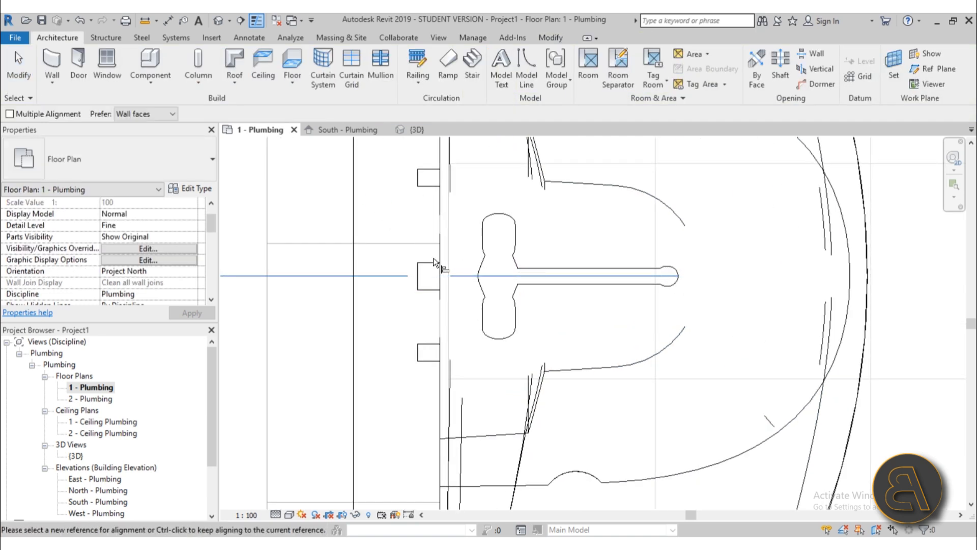
Step: Check the basin's cold water connector, the toilet and the shower tray in the main bathroom for their pipe connections
left_click(429, 345)
scroll(423, 199, "down", 2)
scroll(439, 238, "down", 1)
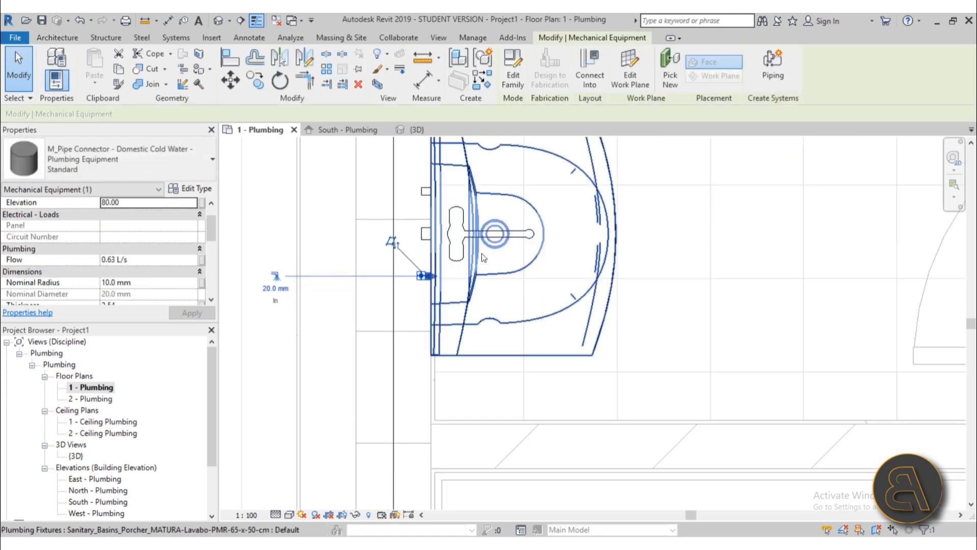
left_click(665, 274)
scroll(642, 256, "down", 1)
scroll(642, 256, "down", 3)
middle_click_drag(643, 256, 355, 302)
scroll(509, 310, "down", 1)
scroll(333, 282, "down", 3)
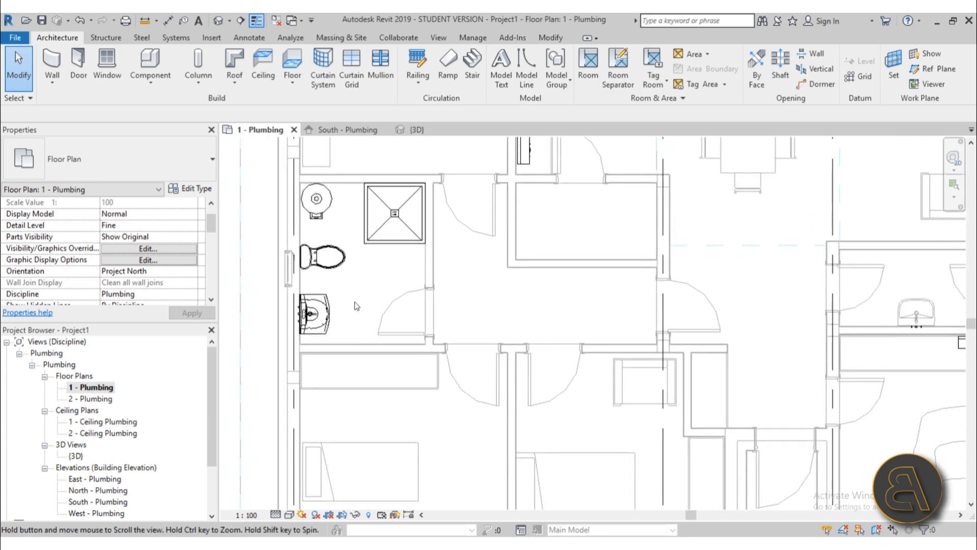
left_click(329, 256)
scroll(375, 268, "up", 2)
scroll(360, 260, "down", 2)
scroll(359, 260, "down", 1)
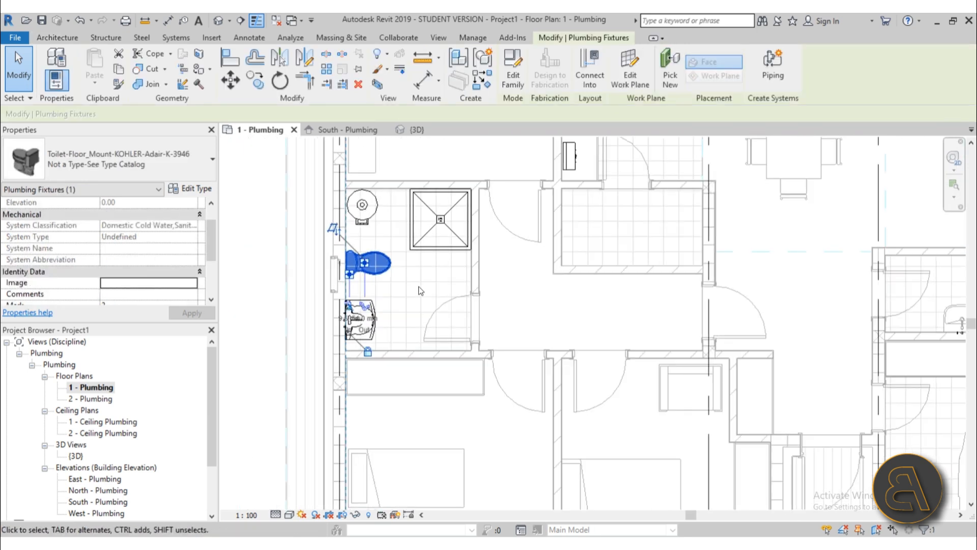
left_click(421, 279)
scroll(440, 196, "up", 5)
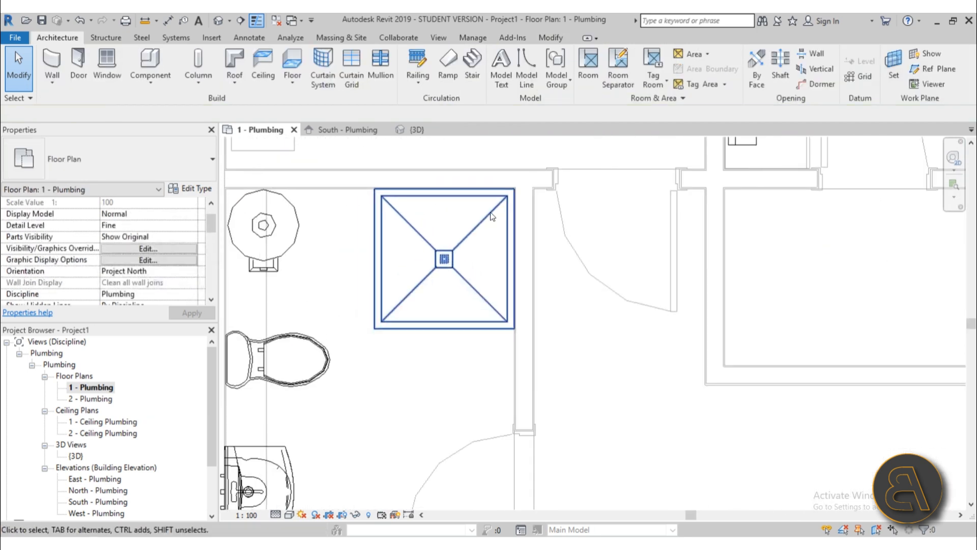
left_click(424, 231)
key("Escape")
scroll(364, 413, "down", 2)
middle_click_drag(382, 416, 452, 379)
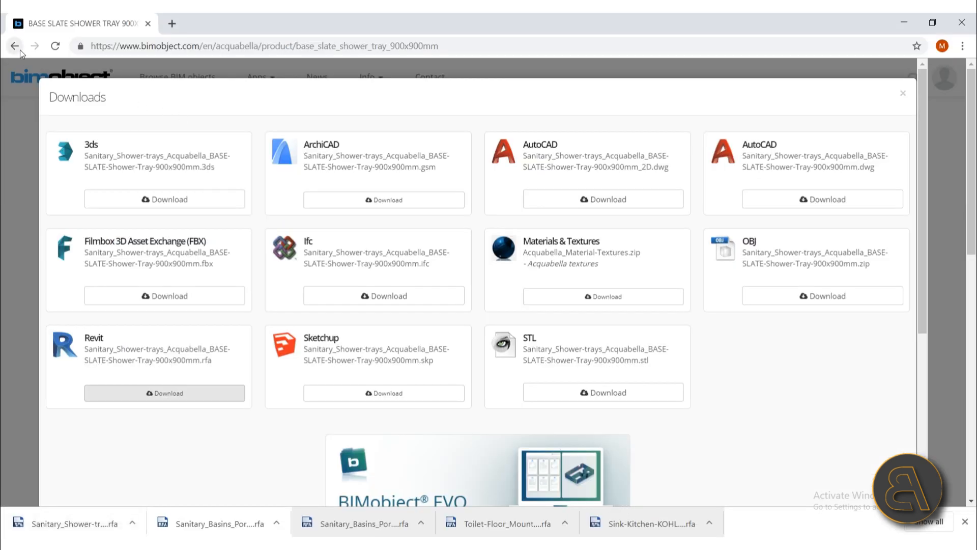
Step: Return to the BIMobject product listing and filter the sanitary products to the Showers category
left_click(19, 50)
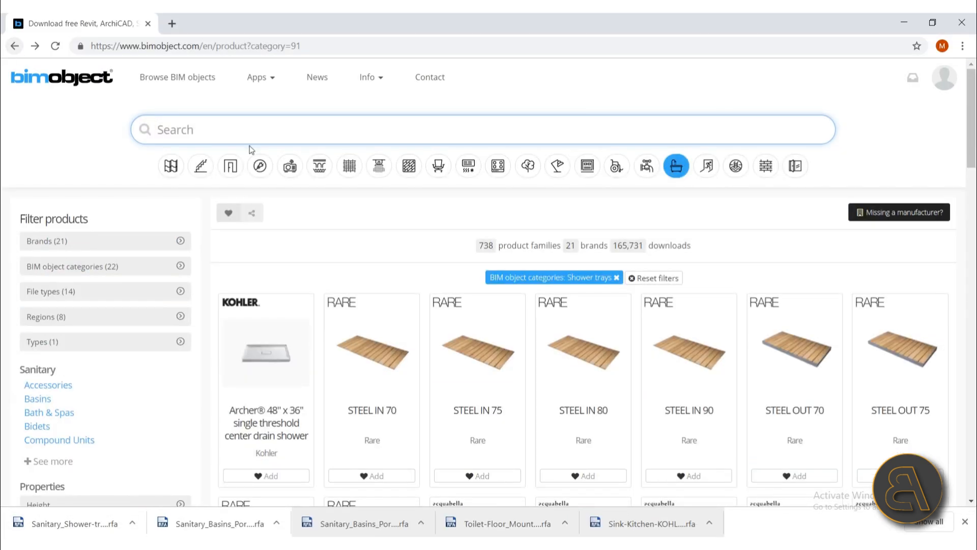
scroll(52, 362, "down", 1)
scroll(148, 192, "up", 1)
scroll(124, 250, "down", 5)
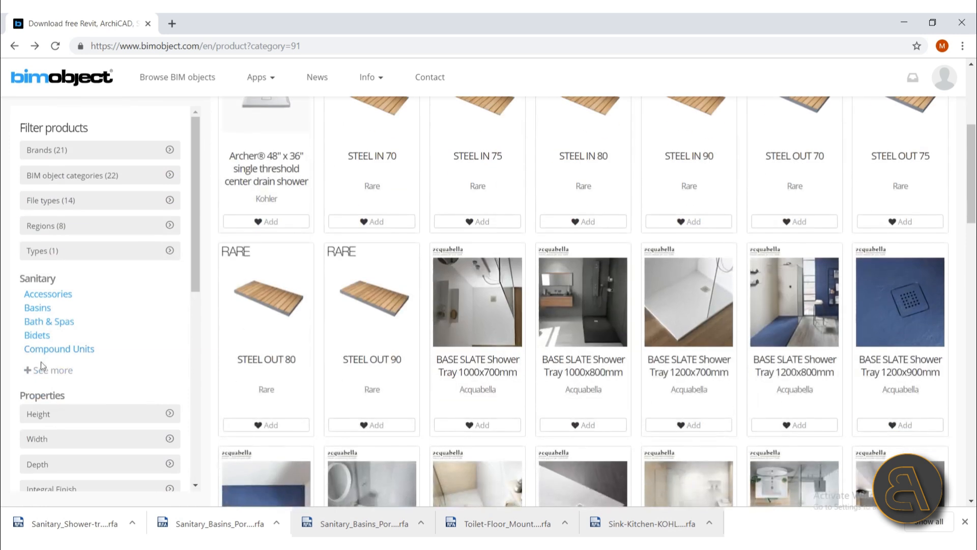
left_click(50, 308)
scroll(87, 338, "down", 5)
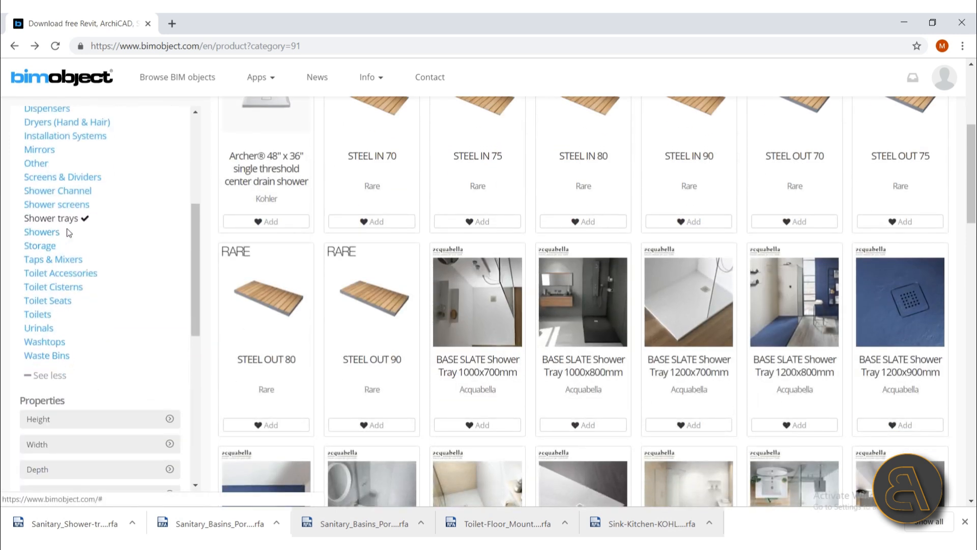
left_click(42, 232)
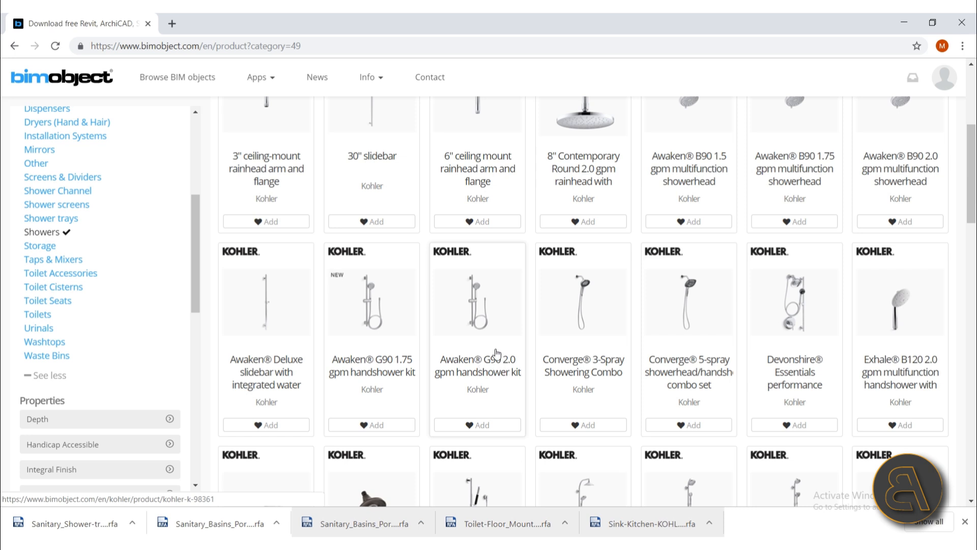
Step: Browse the shower products and open the hansgrohe Croma E Showerpipe 280 1jet EcoSmart 9 l/min with thermostat 27660000
scroll(496, 351, "down", 4)
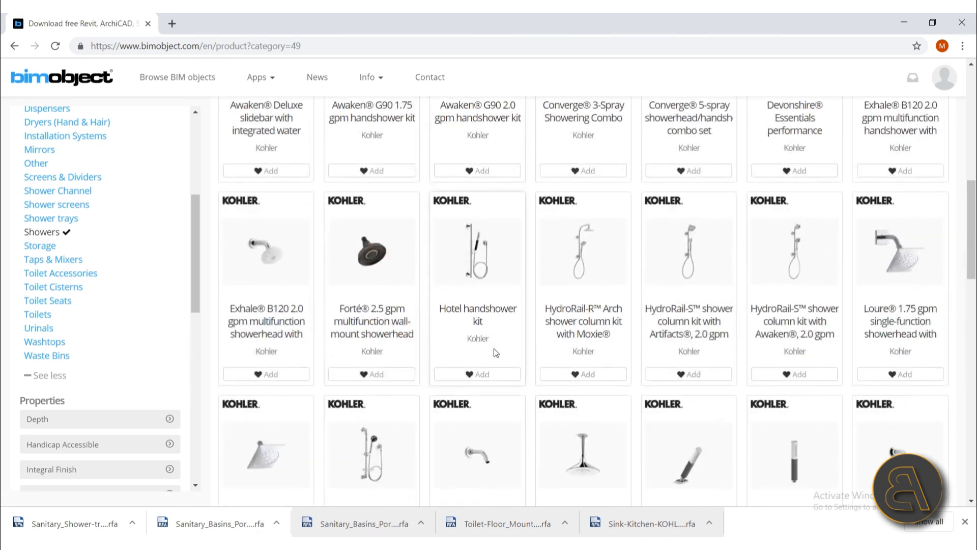
scroll(494, 351, "down", 4)
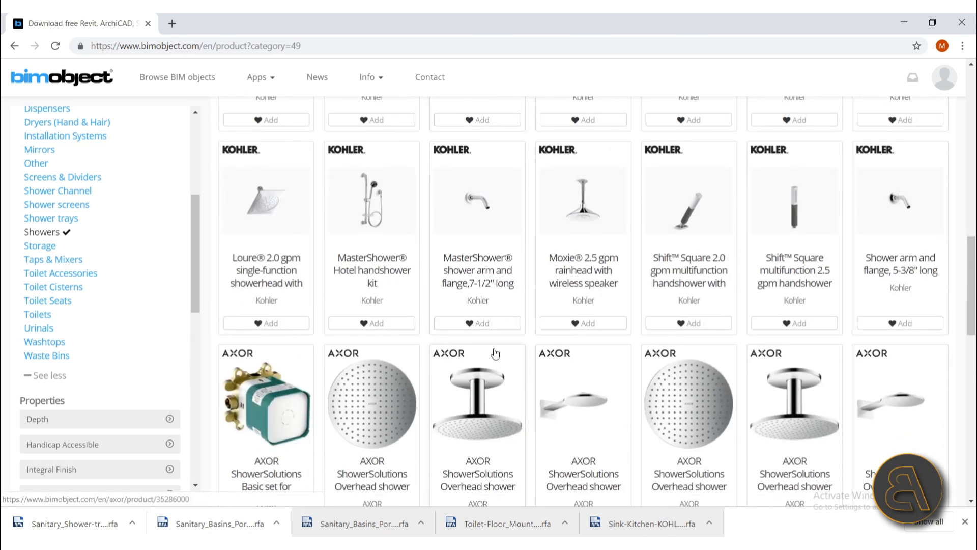
scroll(495, 353, "down", 4)
scroll(495, 353, "down", 6)
scroll(495, 353, "up", 9)
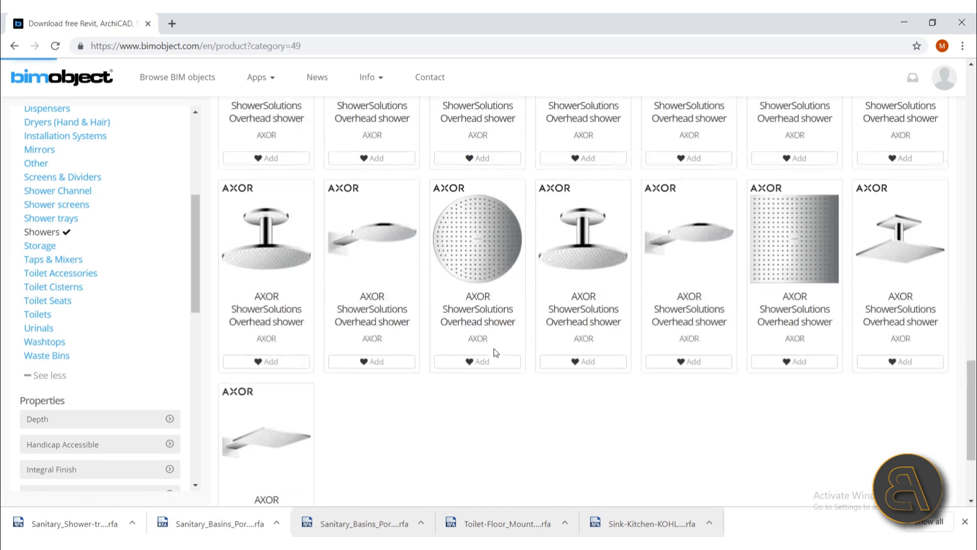
scroll(495, 353, "down", 8)
scroll(495, 352, "down", 4)
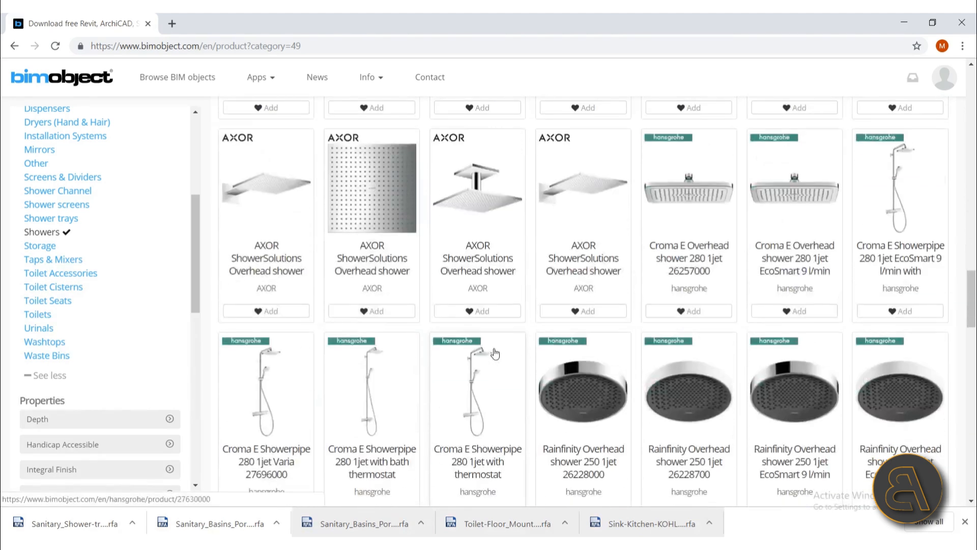
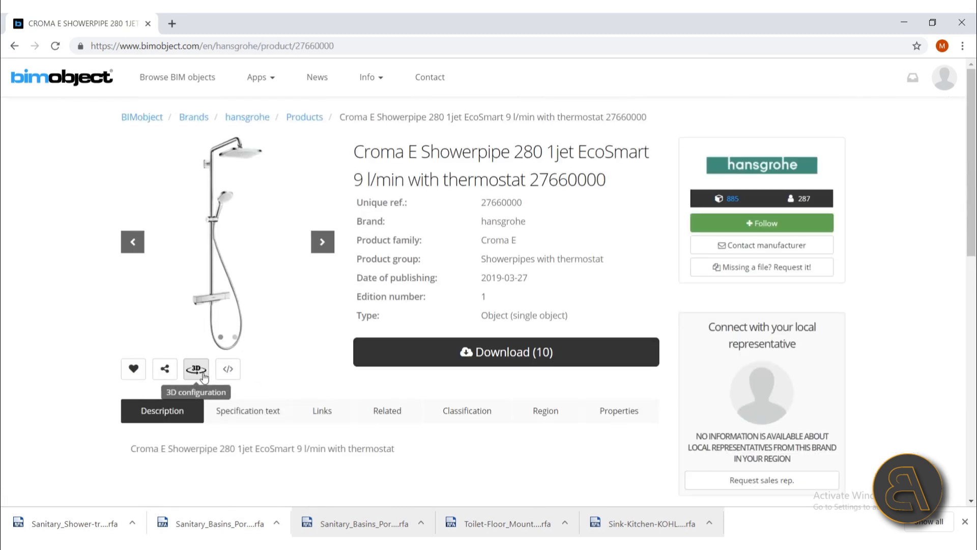
Step: Download the Revit family of the Croma E Showerpipe and load it into the Revit plumbing project
left_click(510, 359)
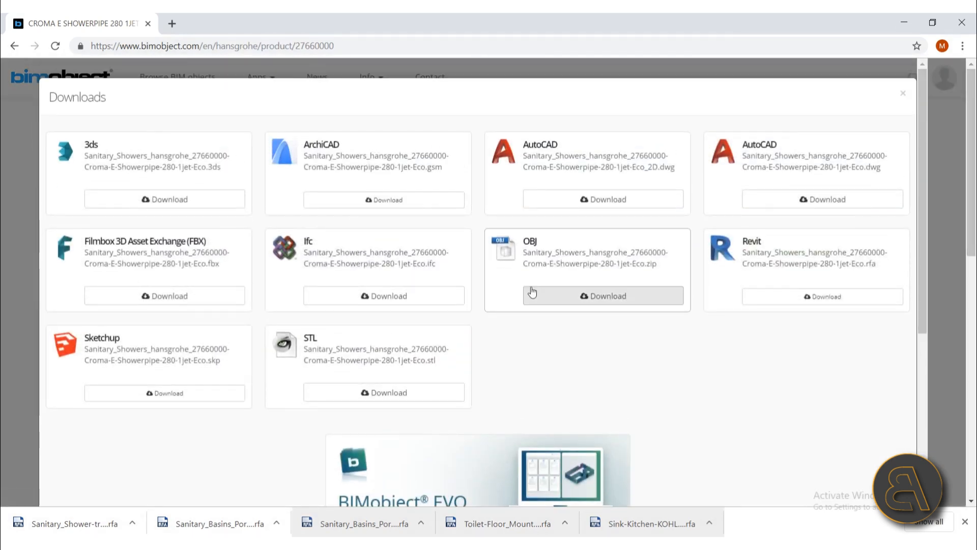
left_click(793, 300)
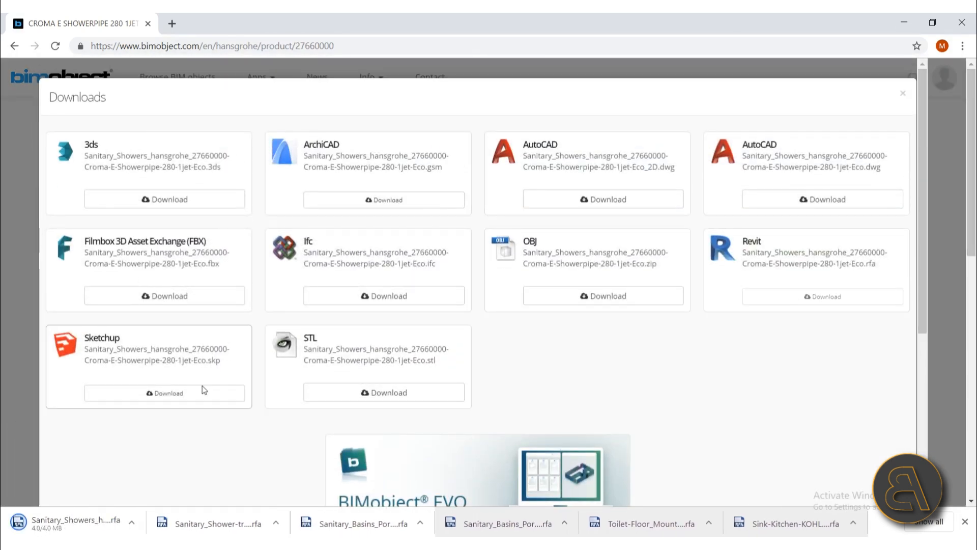
left_click_drag(404, 520, 403, 520)
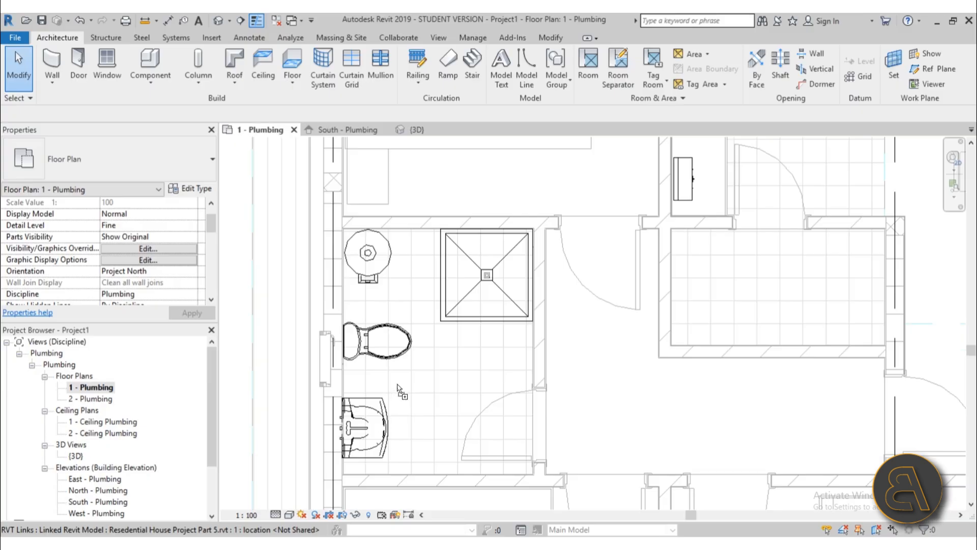
left_click_drag(397, 385, 451, 335)
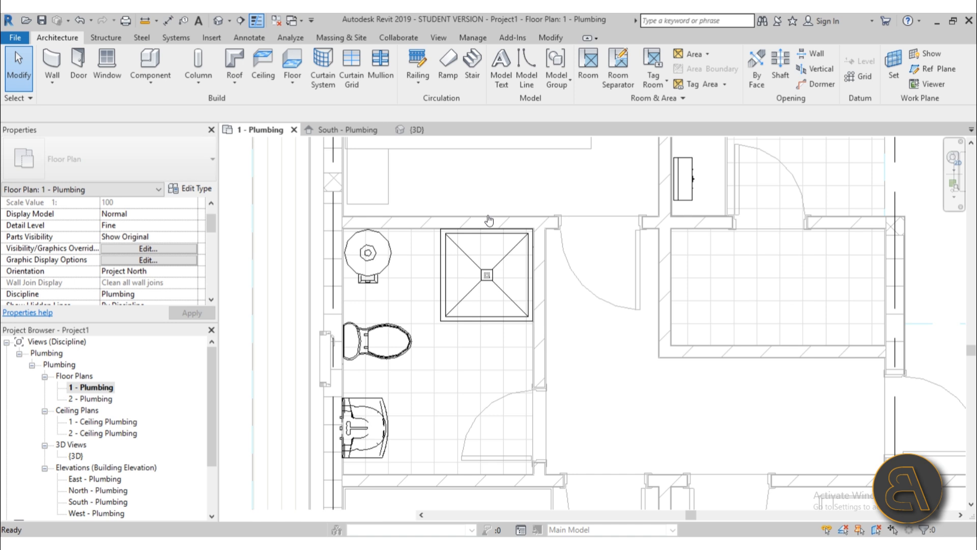
scroll(487, 224, "up", 4)
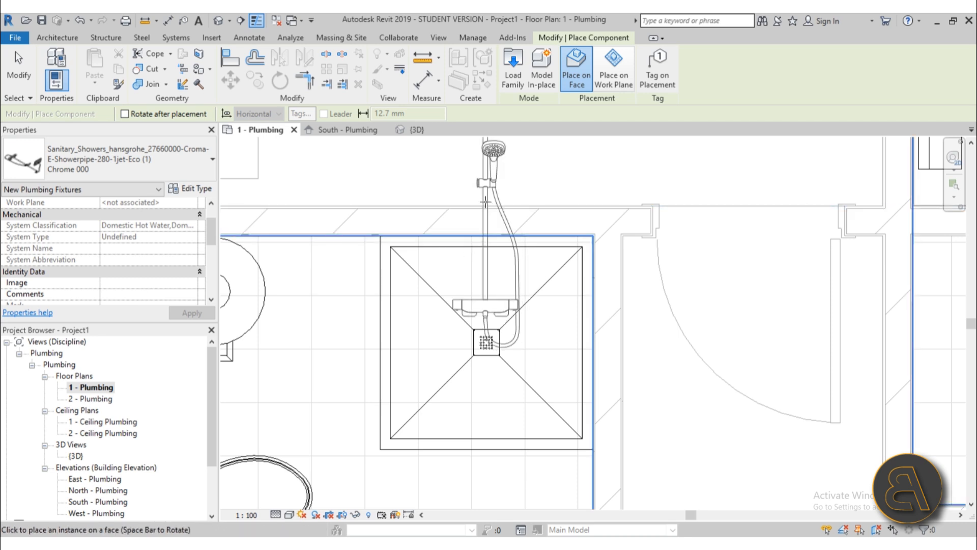
scroll(500, 213, "down", 3)
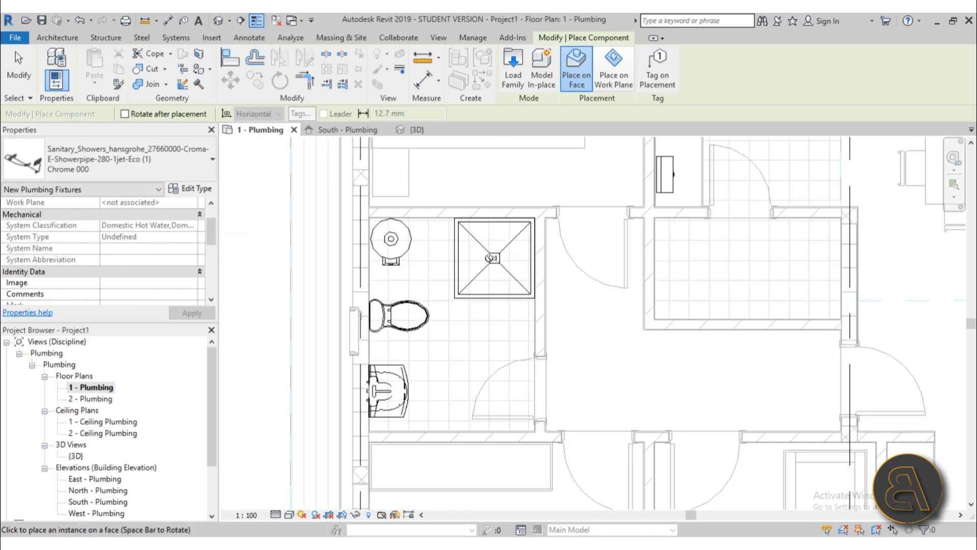
key("Escape")
key("Escape")
scroll(373, 246, "down", 4)
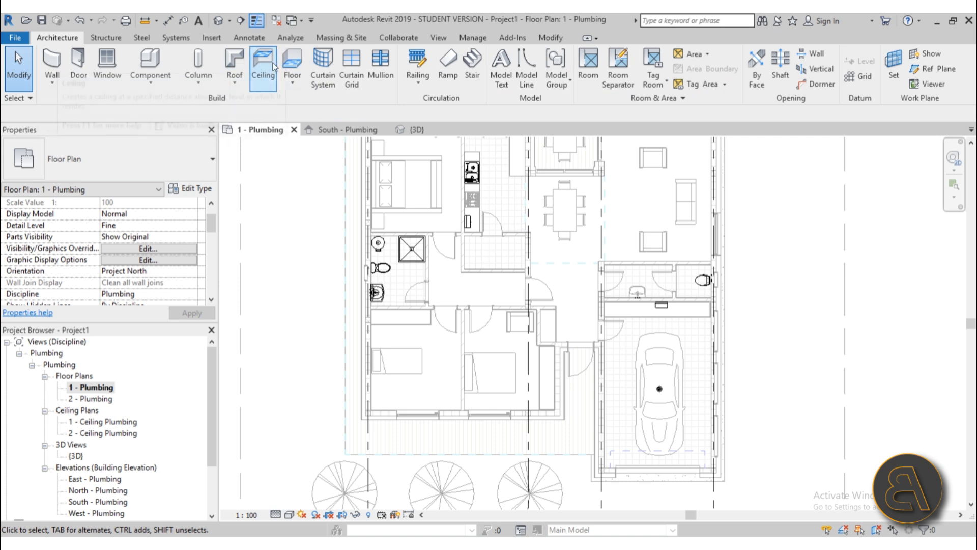
Step: Draw a building section straight across the house through the main bathroom, facing the shower wall, and open its view
left_click(238, 21)
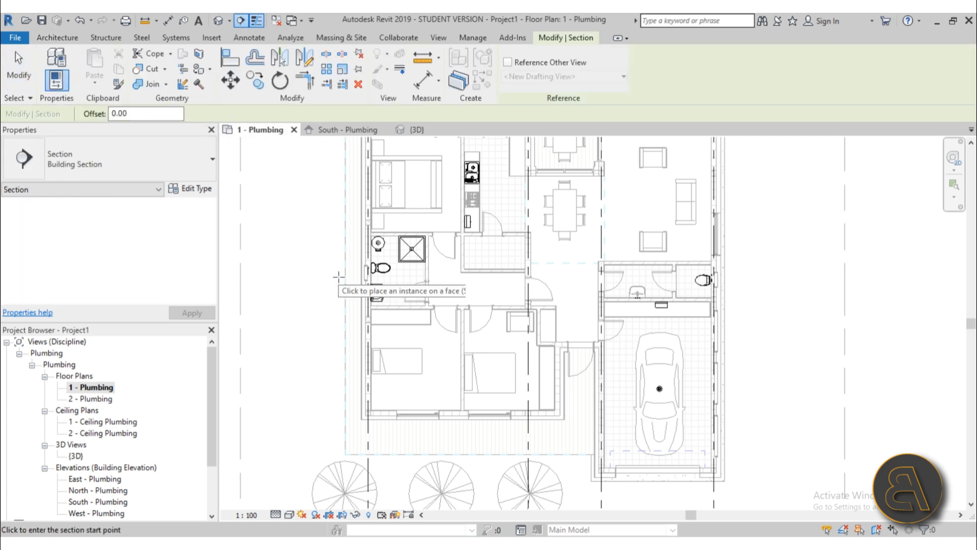
left_click(332, 279)
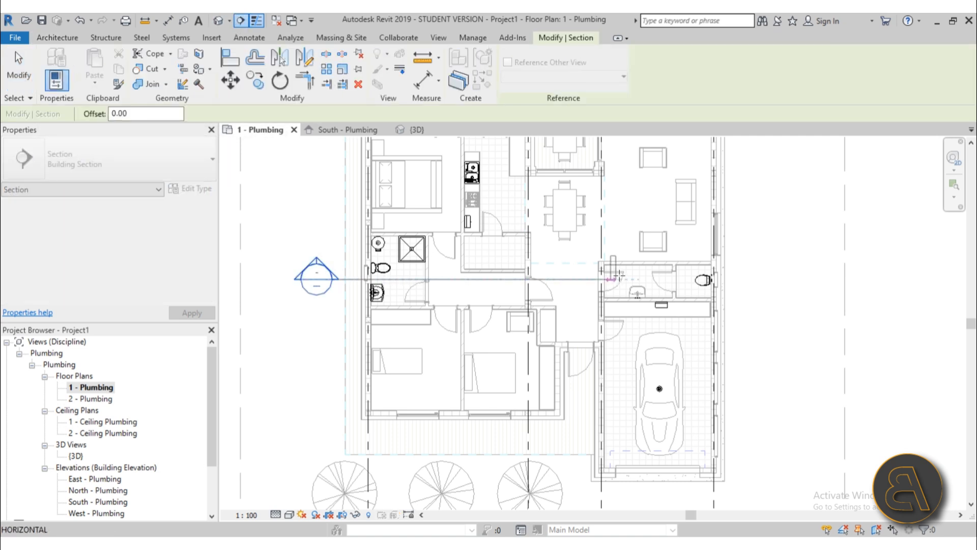
left_click(765, 279)
key("Escape")
double_click(438, 278)
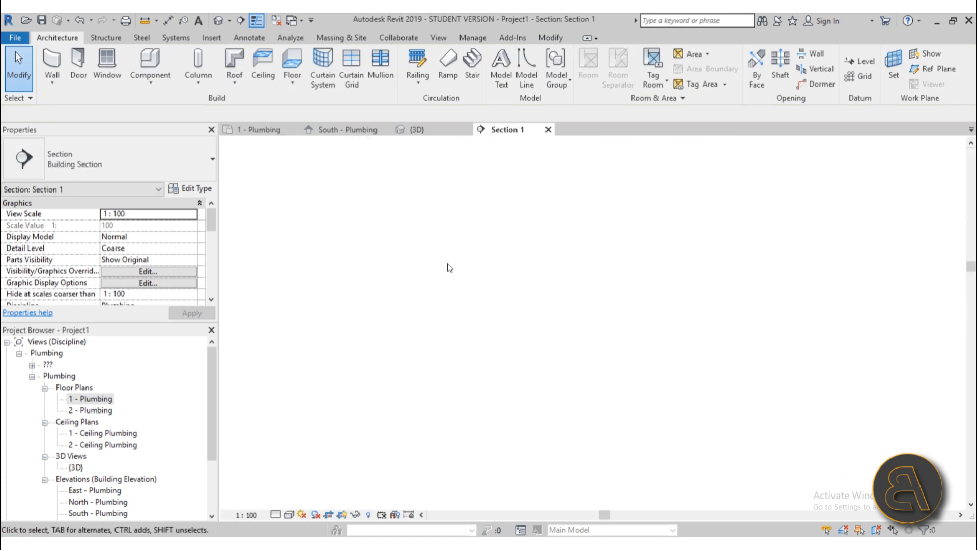
Step: Place the hansgrohe Croma E Showerpipe on the wall face above the main bathroom's shower tray
scroll(447, 402, "up", 6)
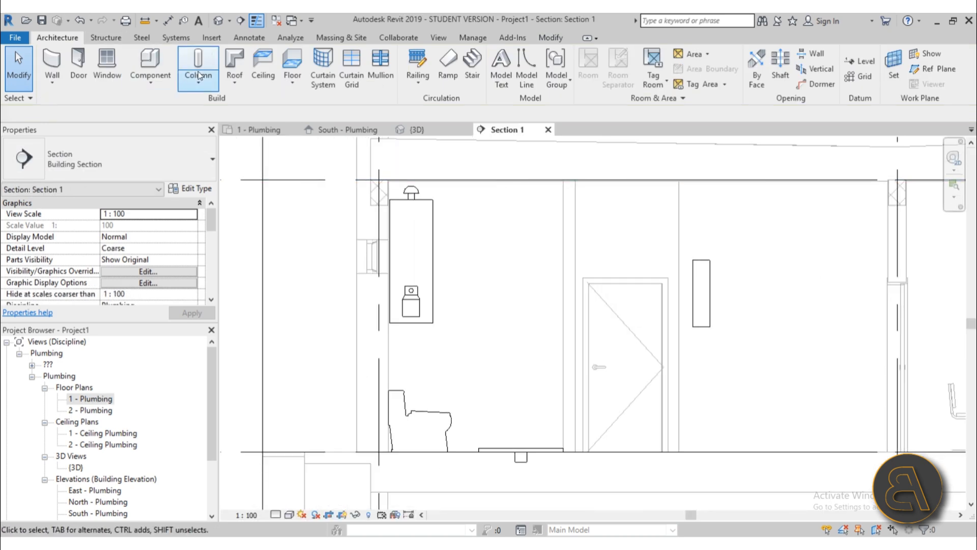
left_click(170, 67)
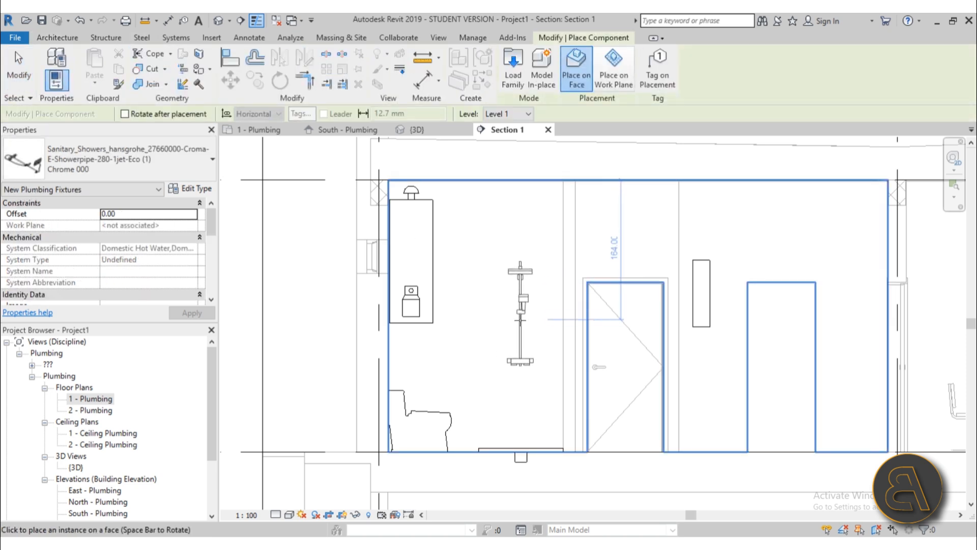
left_click(518, 308)
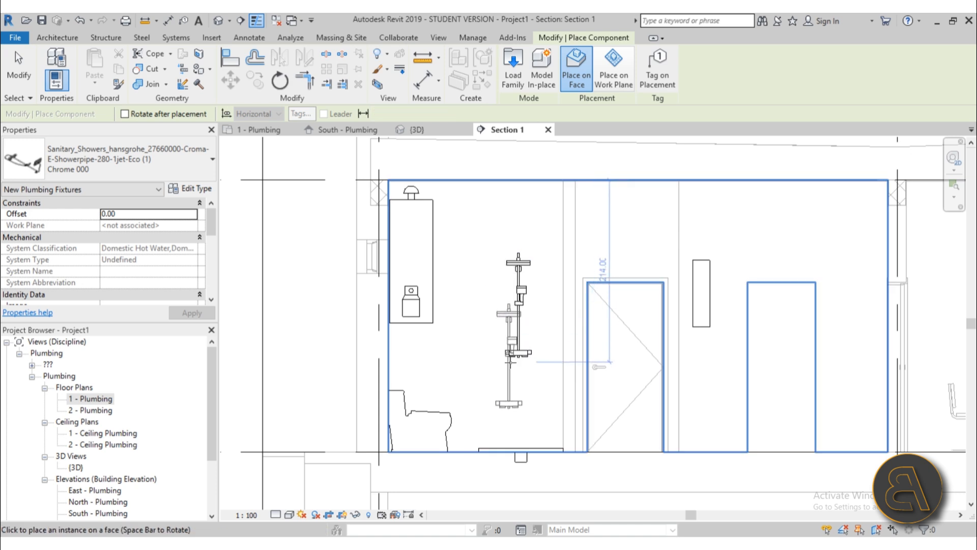
key("Escape")
key("Escape")
Step: Check the showerpipe's pipe connections in the section view
scroll(516, 342, "up", 3)
left_click(517, 346)
scroll(516, 342, "down", 1)
middle_click_drag(520, 344, 524, 319)
scroll(454, 341, "up", 1)
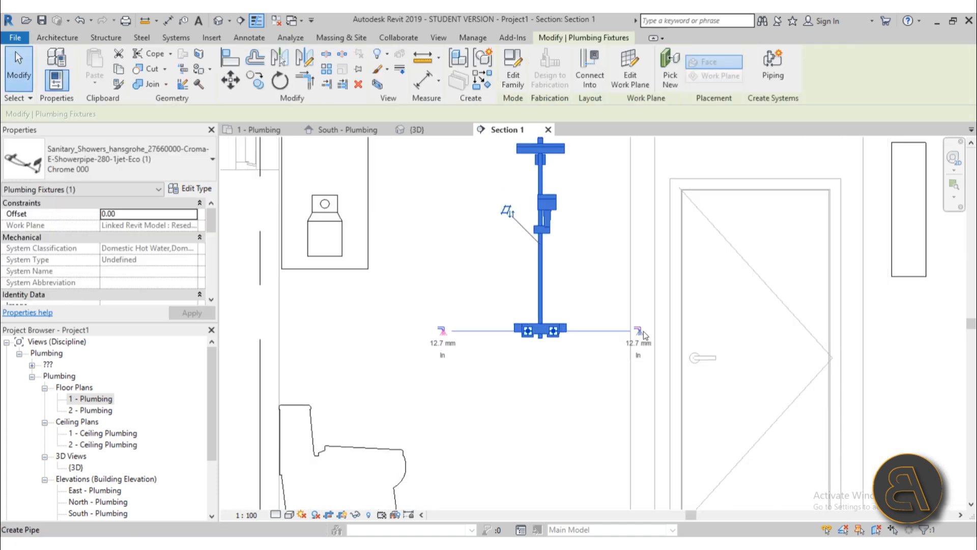
scroll(599, 352, "down", 2)
left_click(583, 371)
left_click(564, 320)
key("Escape")
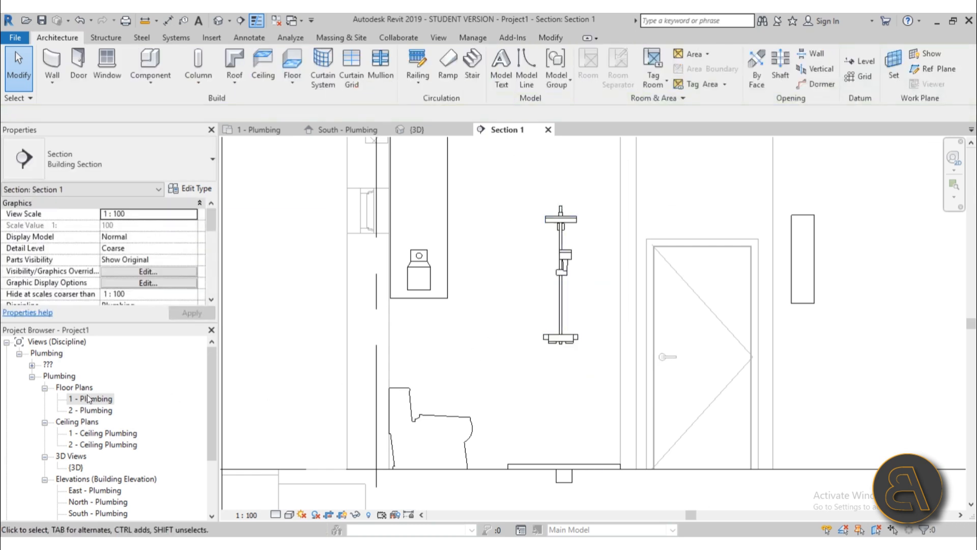
Step: In the 1 - Plumbing floor plan, shift the showerpipe sideways to centre it on the shower tray's drain
double_click(89, 399)
scroll(408, 260, "up", 3)
scroll(407, 260, "up", 2)
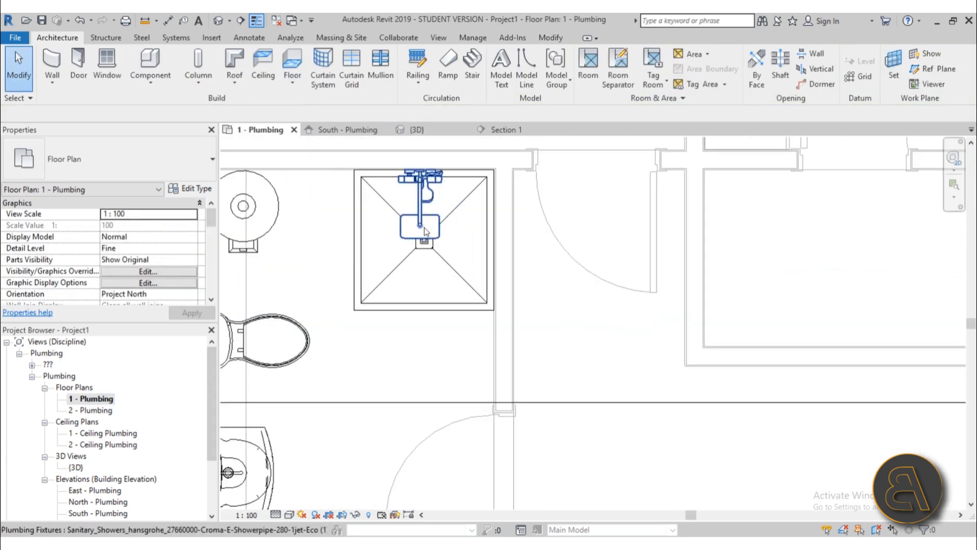
left_click(424, 227)
key("Escape")
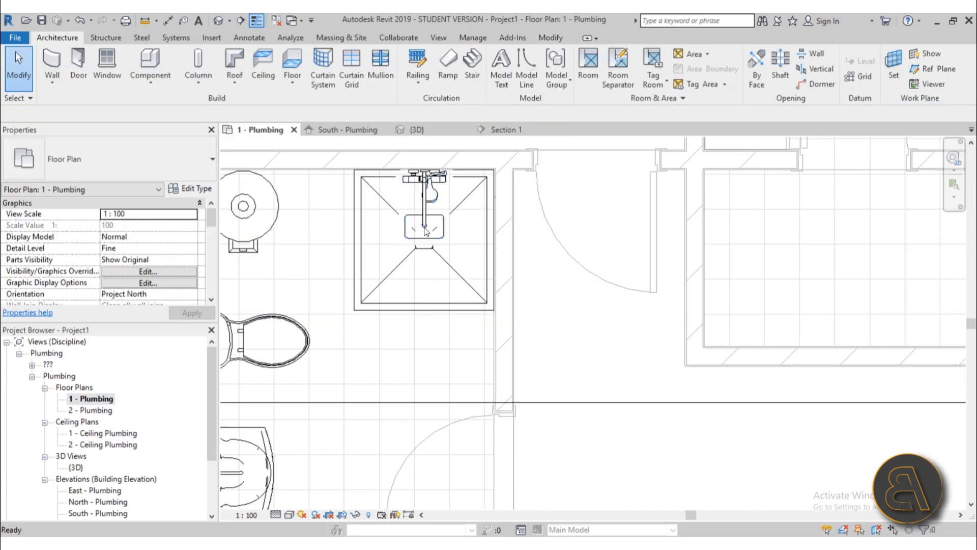
Step: Check the connectors behind the main bathroom basin and the kitchen water heater's pipe connections in the floor plan
scroll(344, 289, "down", 5)
scroll(344, 289, "up", 3)
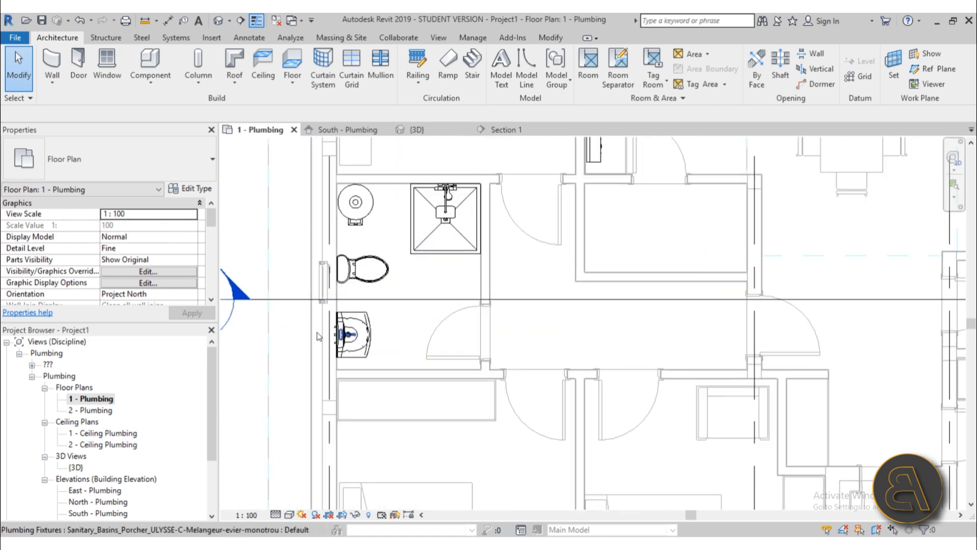
scroll(336, 341, "up", 3)
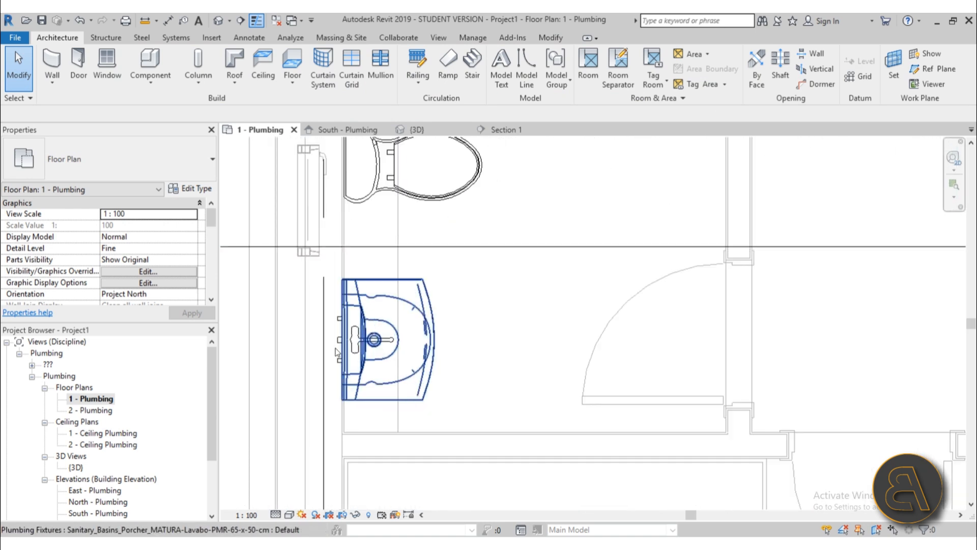
scroll(367, 366, "down", 4)
scroll(396, 415, "down", 3)
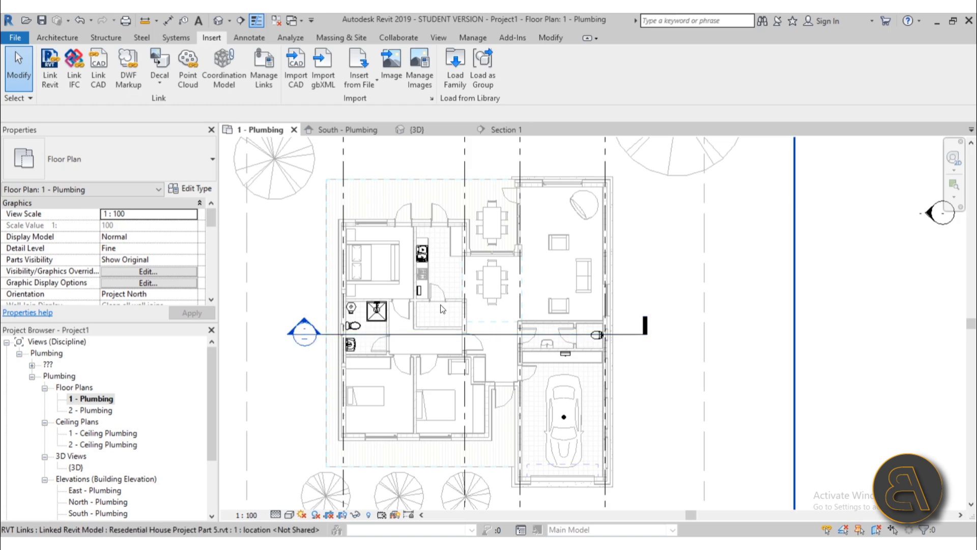
scroll(441, 308, "up", 1)
scroll(422, 305, "up", 1)
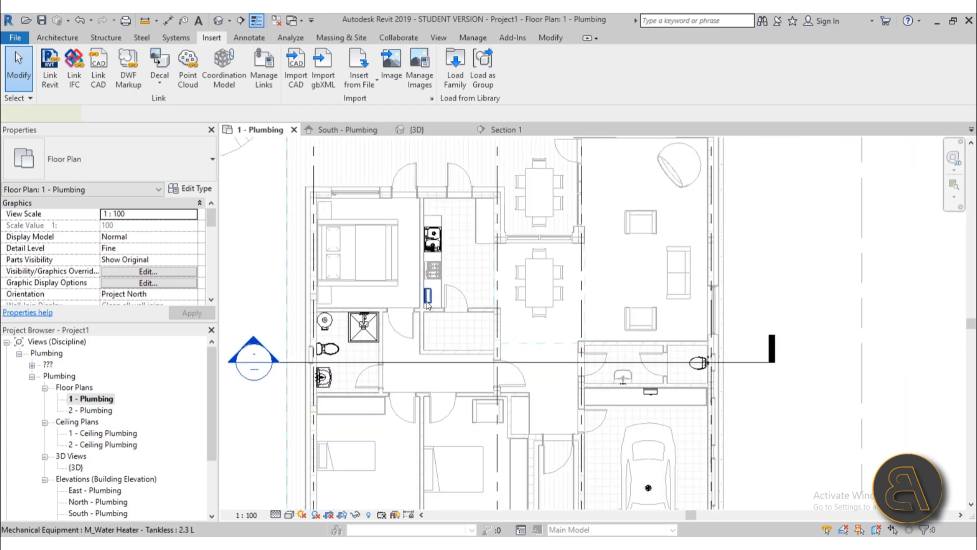
left_click(428, 300)
scroll(428, 304, "up", 2)
scroll(423, 309, "down", 2)
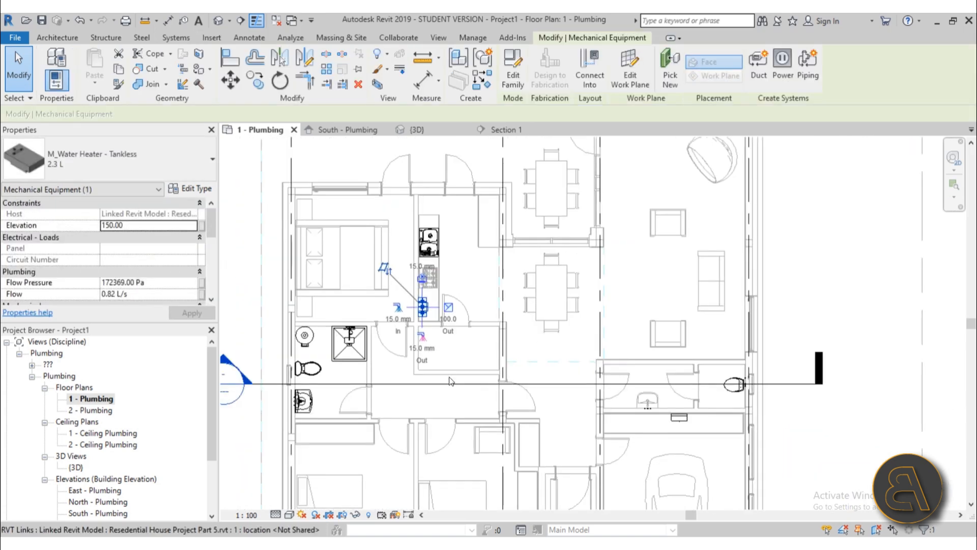
scroll(460, 352, "down", 1)
left_click(426, 295)
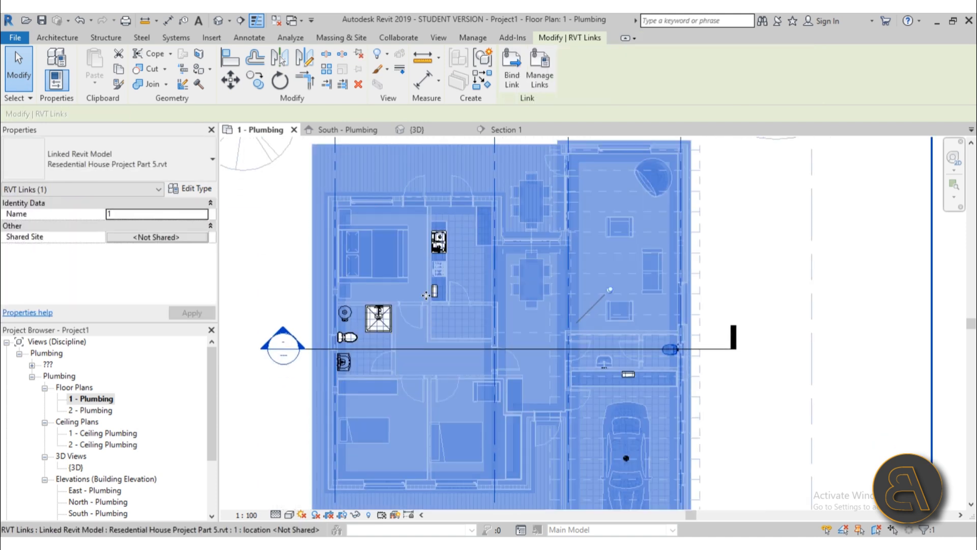
left_click(755, 318)
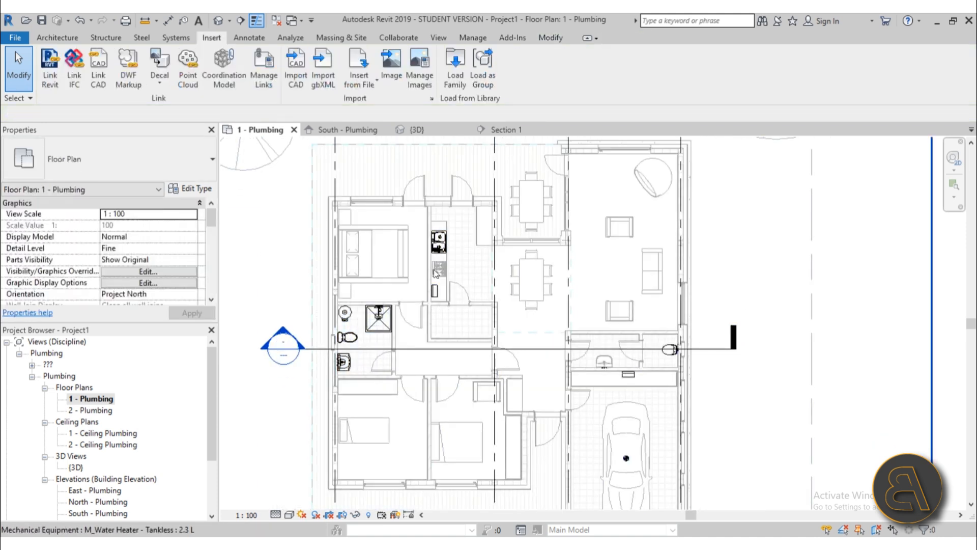
Step: Check the kitchen sink for its hot, cold and drain pipe connections
scroll(432, 244, "up", 2)
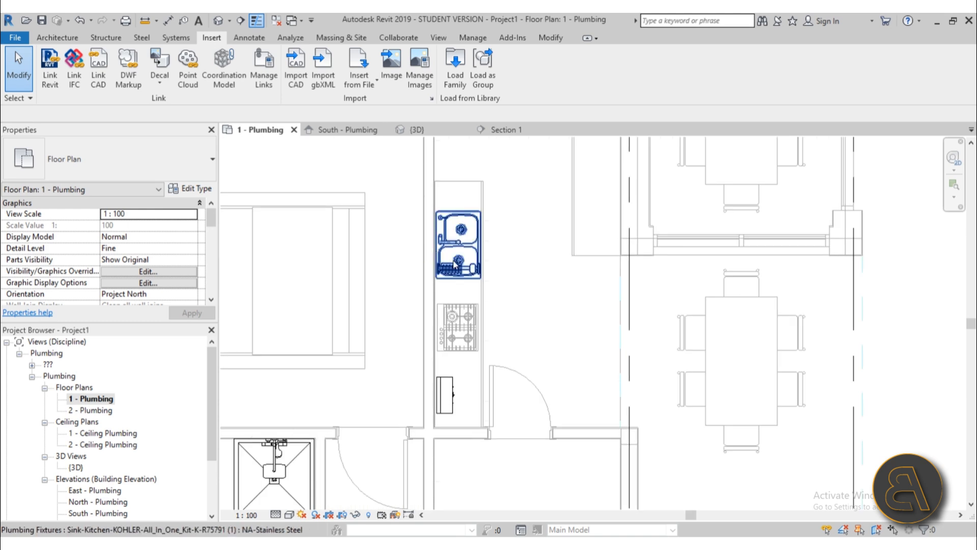
left_click(438, 240)
scroll(368, 255, "up", 2)
scroll(369, 252, "up", 5)
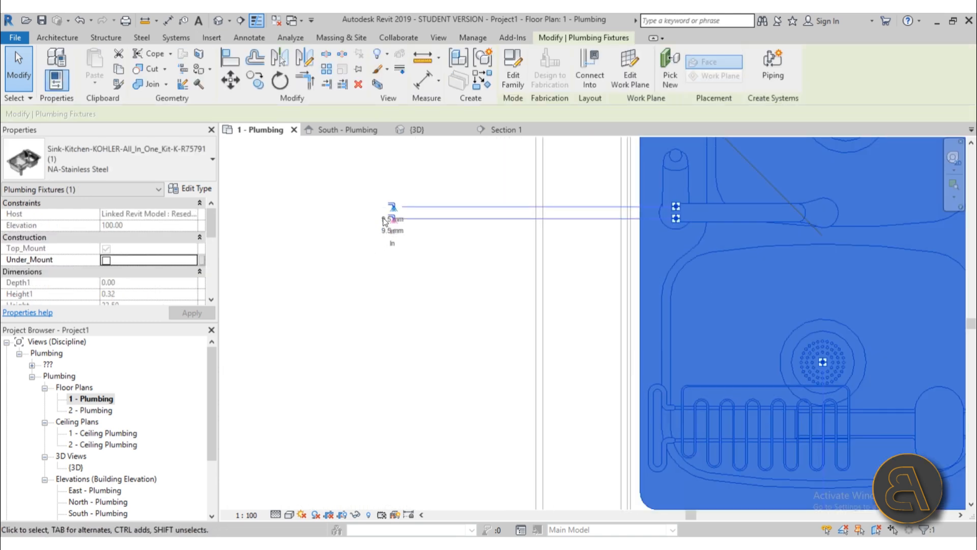
Step: Check the pipe connectors of the tankless water heater by the kitchen door in the floor plan
scroll(409, 203, "down", 6)
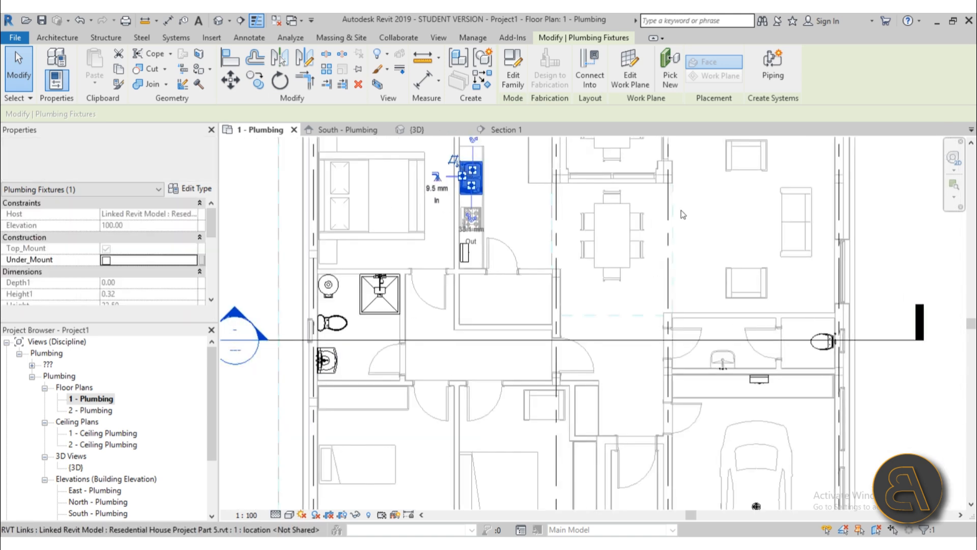
mouse_move(484, 316)
middle_mouse_down()
mouse_move(474, 305)
mouse_move(461, 325)
middle_mouse_up()
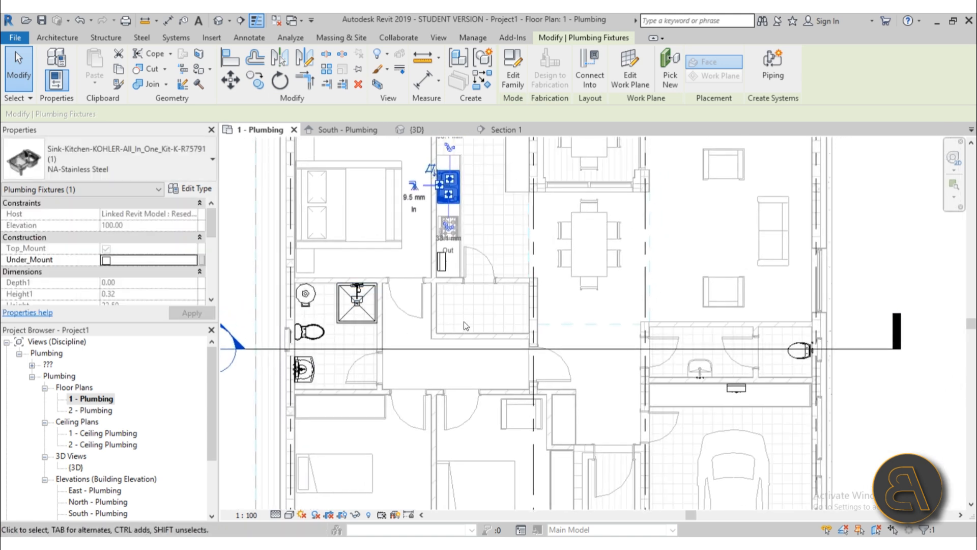
middle_click_drag(515, 295, 443, 308)
scroll(434, 283, "up", 2)
scroll(437, 302, "down", 2)
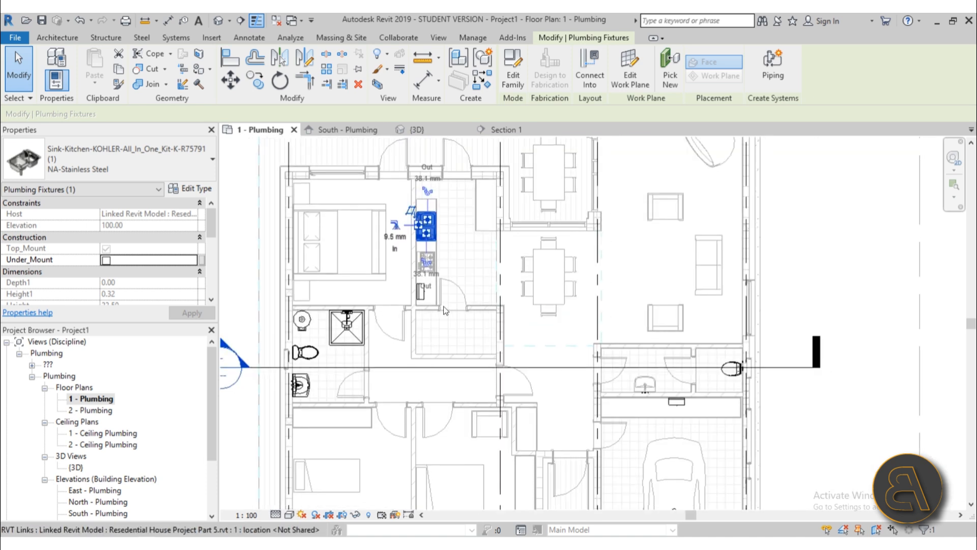
scroll(443, 307, "up", 2)
left_click(404, 284)
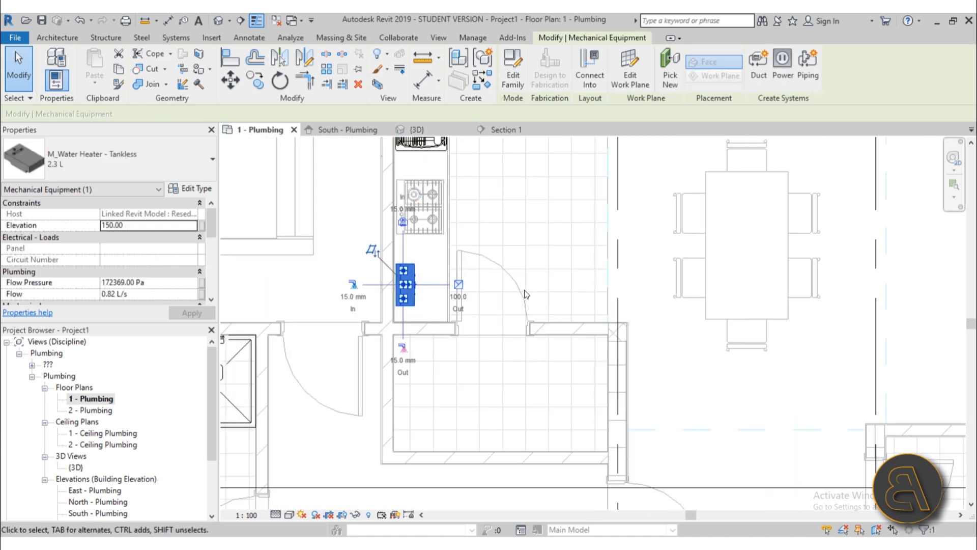
left_click(526, 295)
Step: Open the default 3D view and examine the kitchen's tankless water heater from an angled viewpoint
left_click(219, 22)
scroll(520, 337, "down", 5)
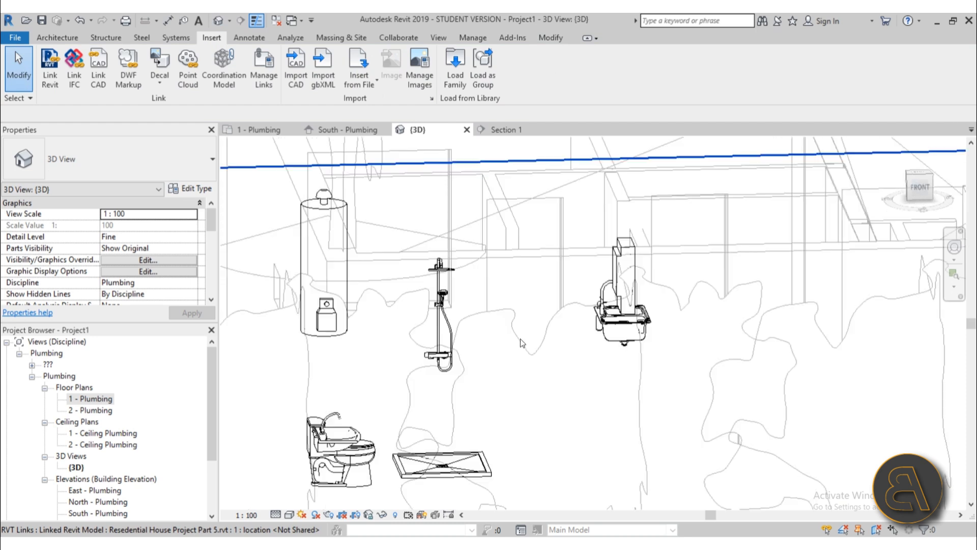
middle_click_drag(512, 361, 498, 348, "shift")
scroll(498, 348, "up", 5)
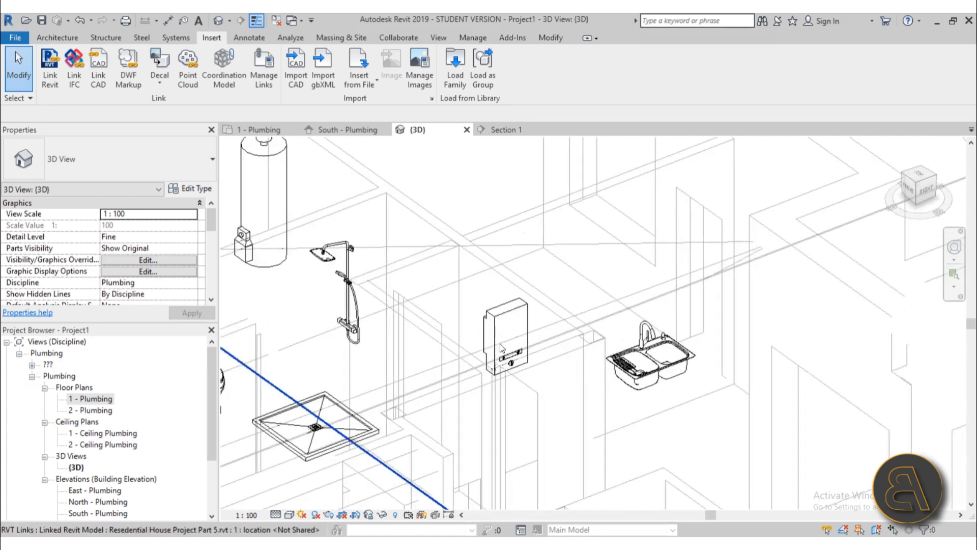
Step: Examine the plumbing fixtures in the 3D view, focusing on the tankless water heater near the kitchen sink
scroll(486, 311, "down", 3)
scroll(484, 304, "down", 4)
middle_click_drag(514, 303, 507, 310)
scroll(507, 309, "up", 5)
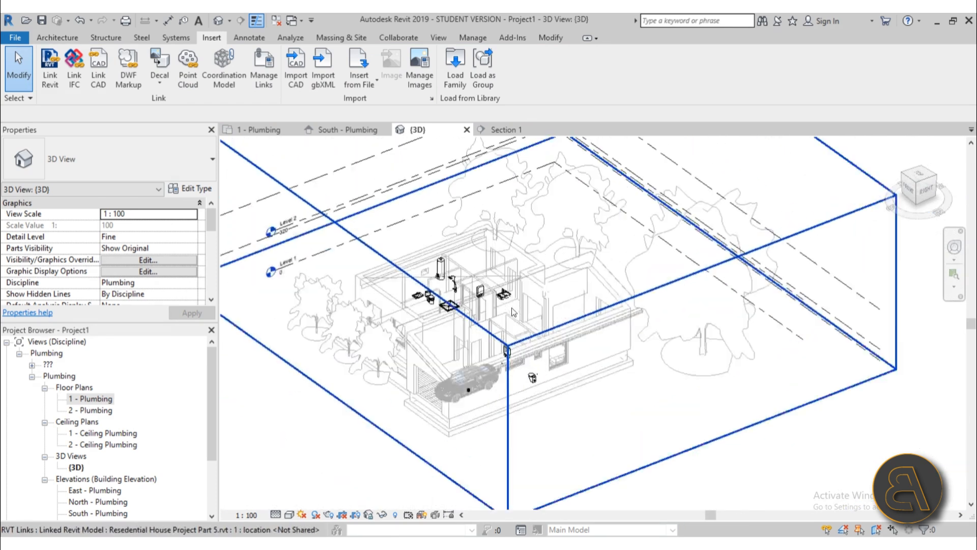
scroll(692, 416, "down", 3)
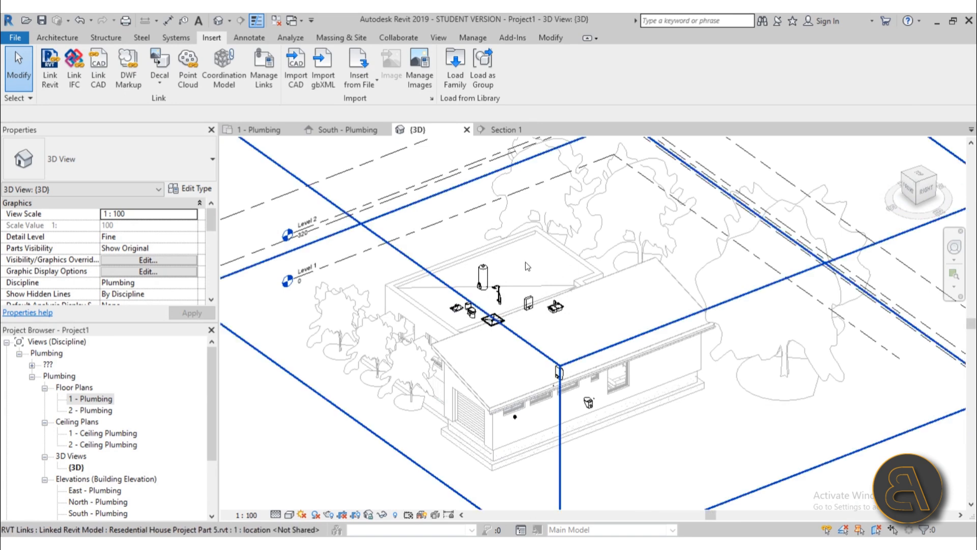
scroll(528, 304, "up", 5)
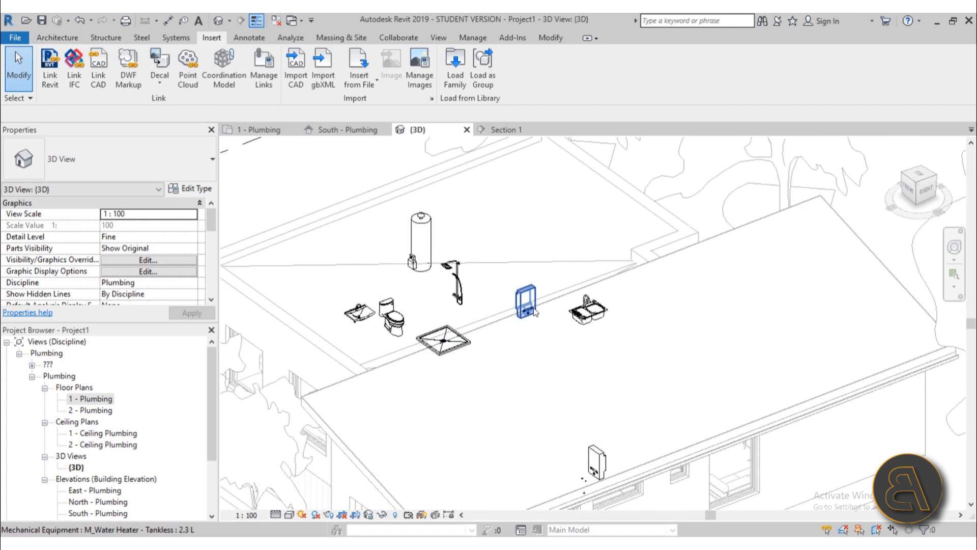
scroll(534, 312, "up", 4)
scroll(518, 286, "down", 5)
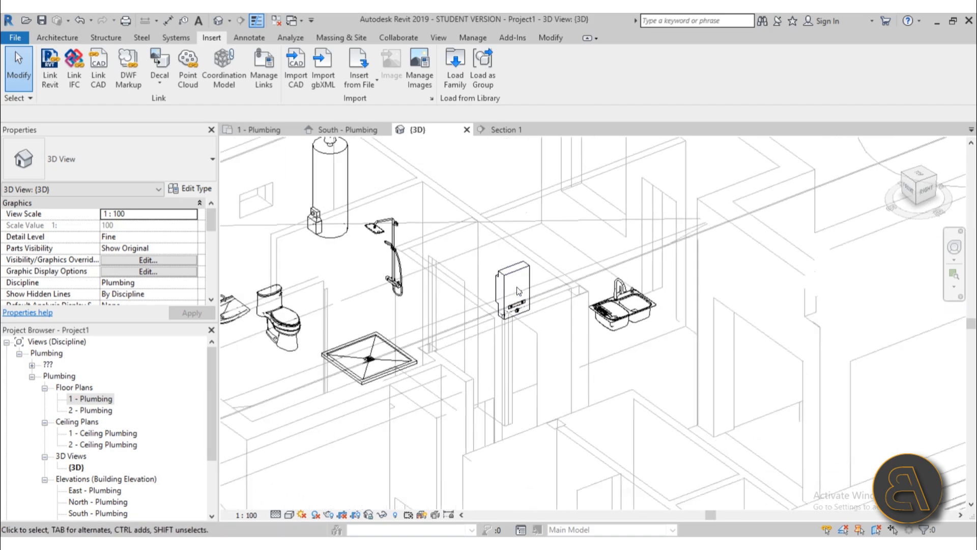
scroll(515, 279, "up", 8)
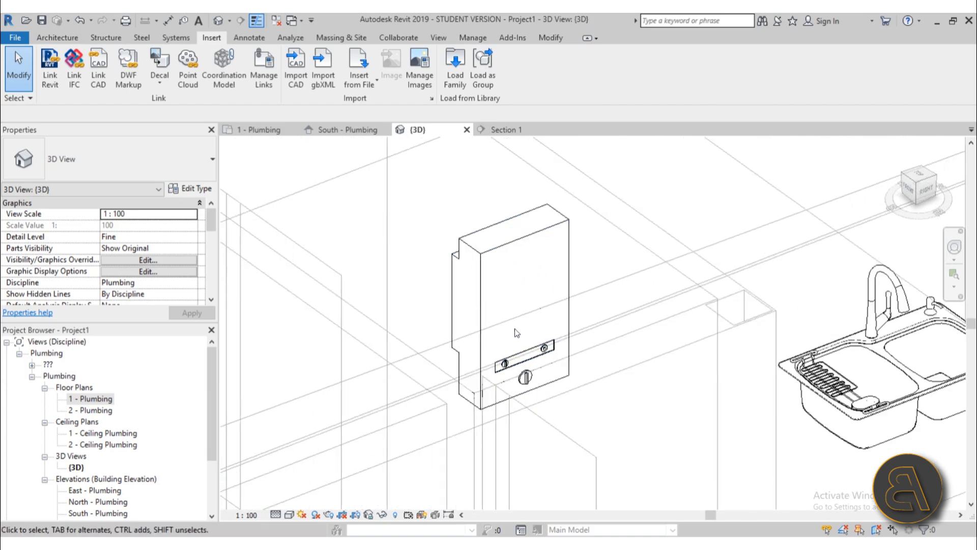
Step: Select the tankless water heater beside the kitchen sink and examine its pipe connectors, especially the hot-water outlet
left_click(479, 320)
scroll(465, 432, "up", 6)
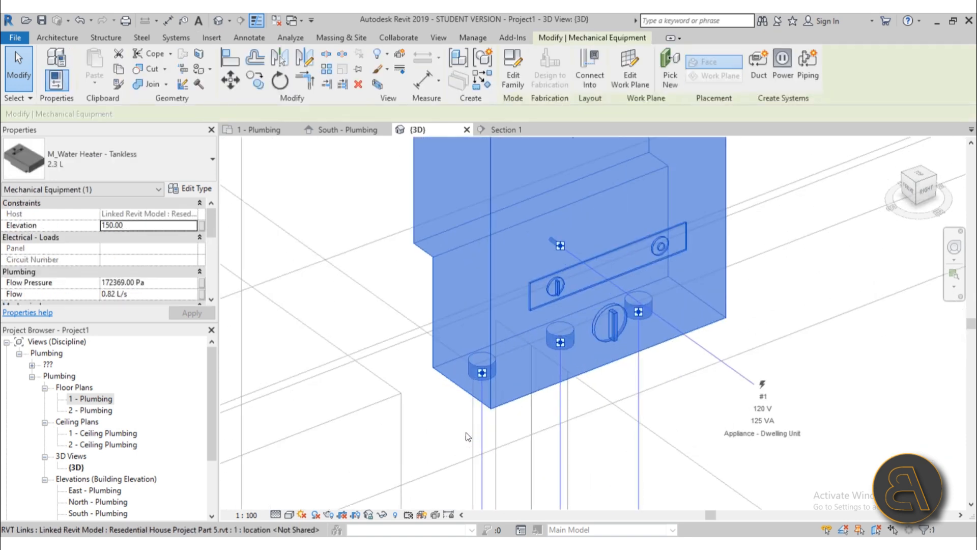
scroll(466, 432, "down", 5)
middle_click_drag(486, 428, 499, 281)
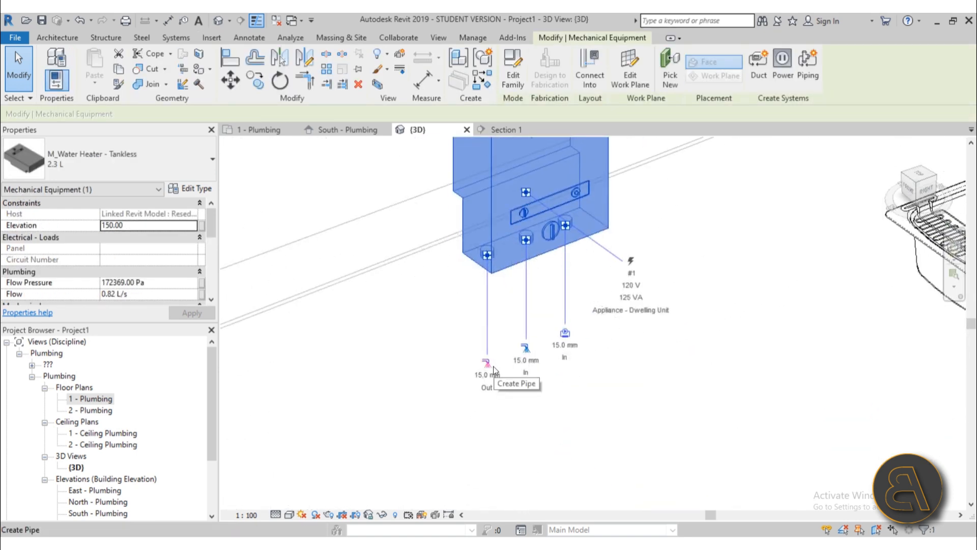
scroll(497, 370, "down", 3)
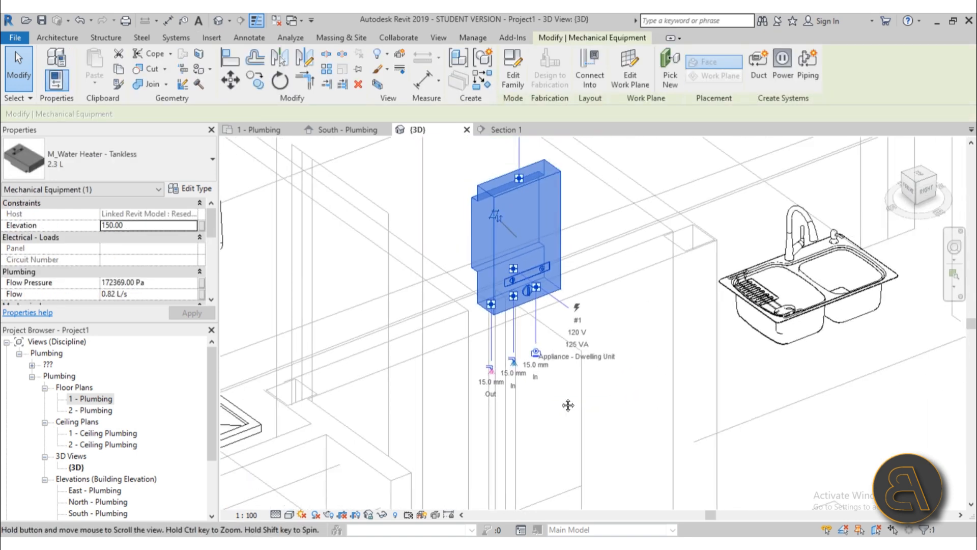
scroll(501, 363, "up", 3)
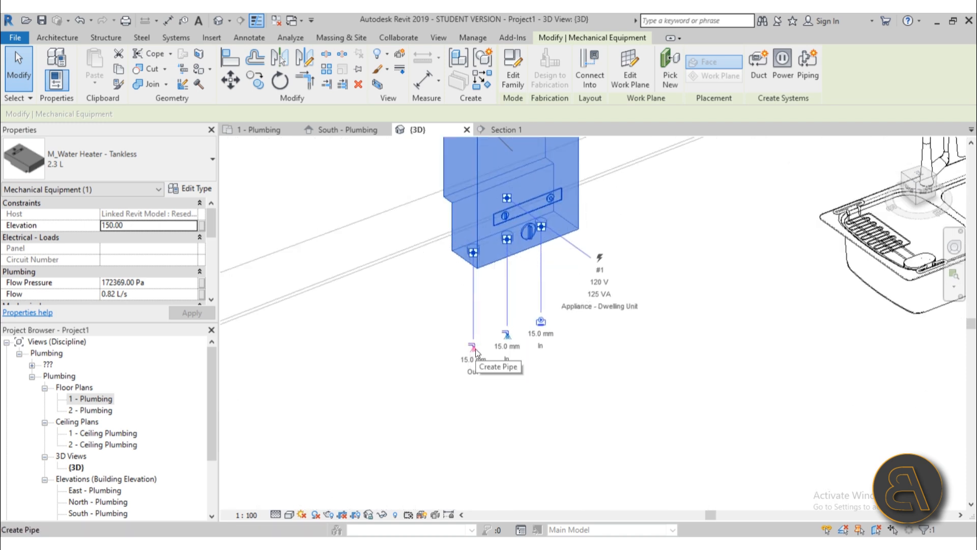
Step: Open the 1 - Plumbing floor plan and examine the kitchen sink's water inlet connectors
double_click(109, 400)
scroll(390, 296, "up", 4)
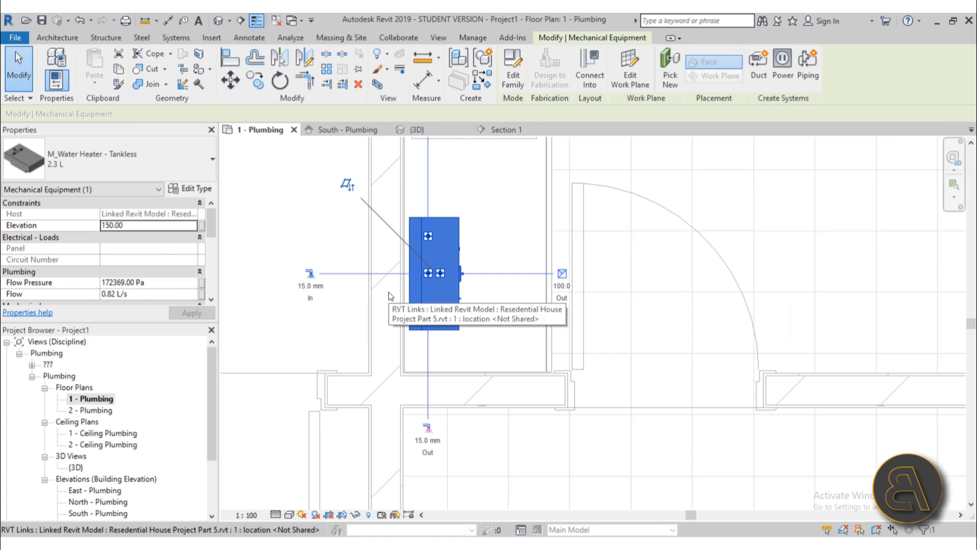
middle_click_drag(464, 284, 412, 472)
scroll(414, 218, "up", 2)
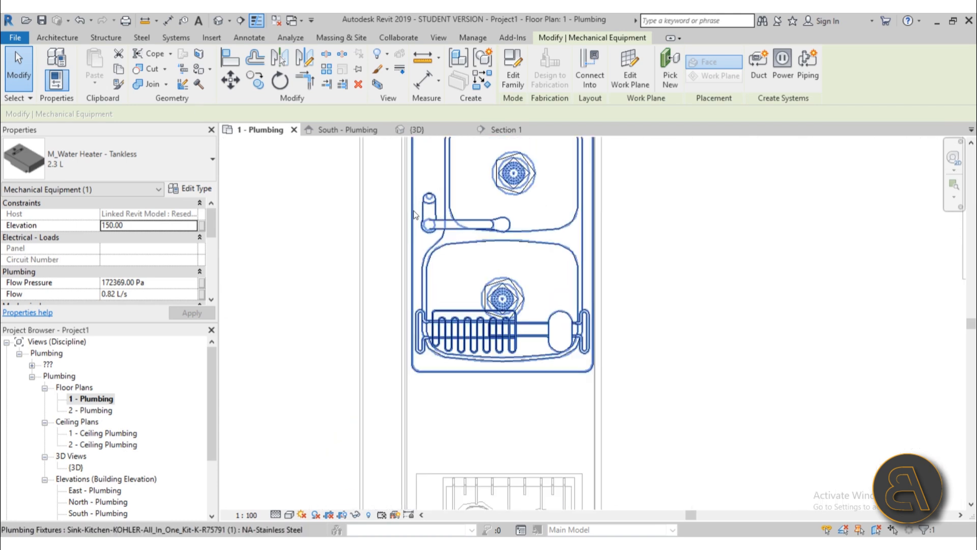
left_click(414, 219)
scroll(281, 230, "up", 3)
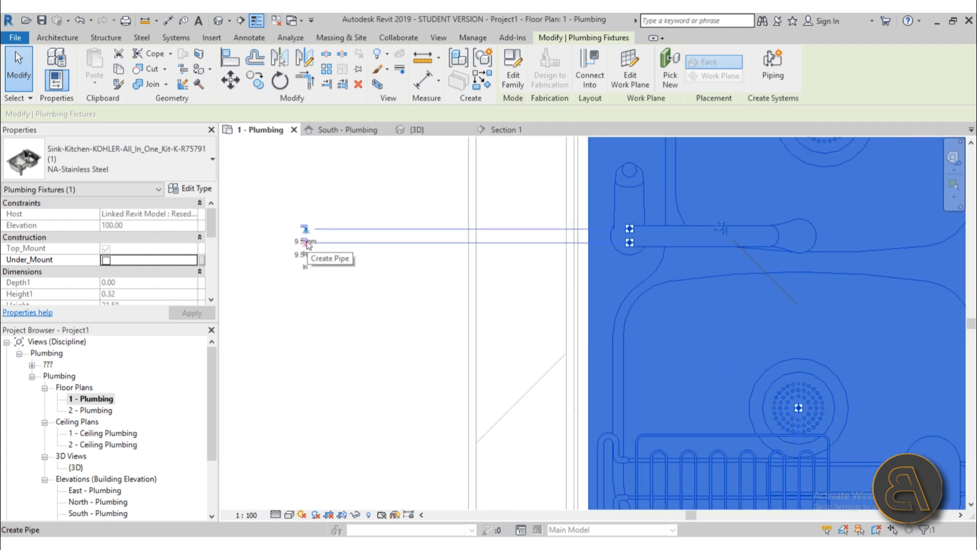
scroll(407, 317, "down", 4)
middle_click_drag(415, 323, 402, 138)
scroll(402, 178, "down", 1)
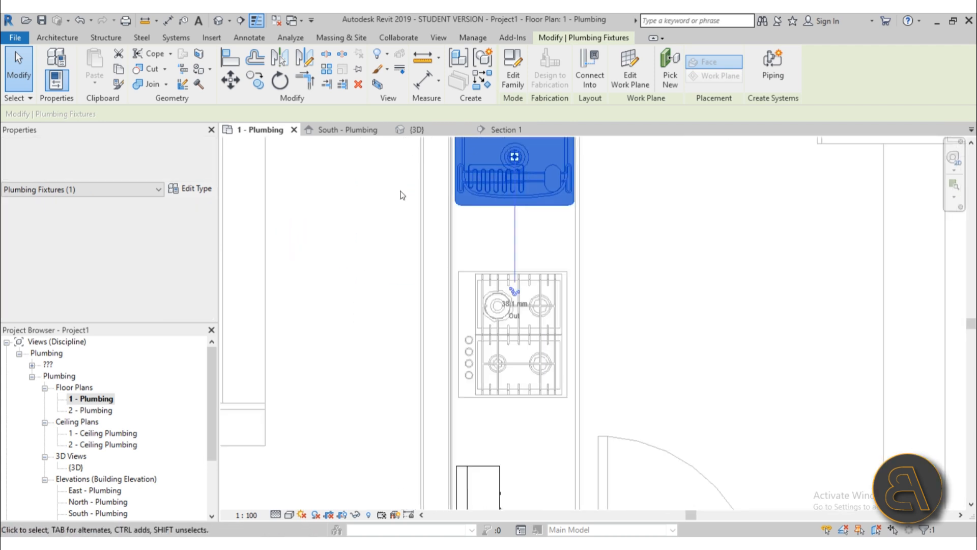
Step: Draw a 15 mm pipe at a 100 cm offset from the water heater's hot-water outlet into the adjacent wall
middle_click_drag(517, 436, 514, 235)
scroll(474, 371, "up", 2)
left_click(474, 375)
left_click(473, 350)
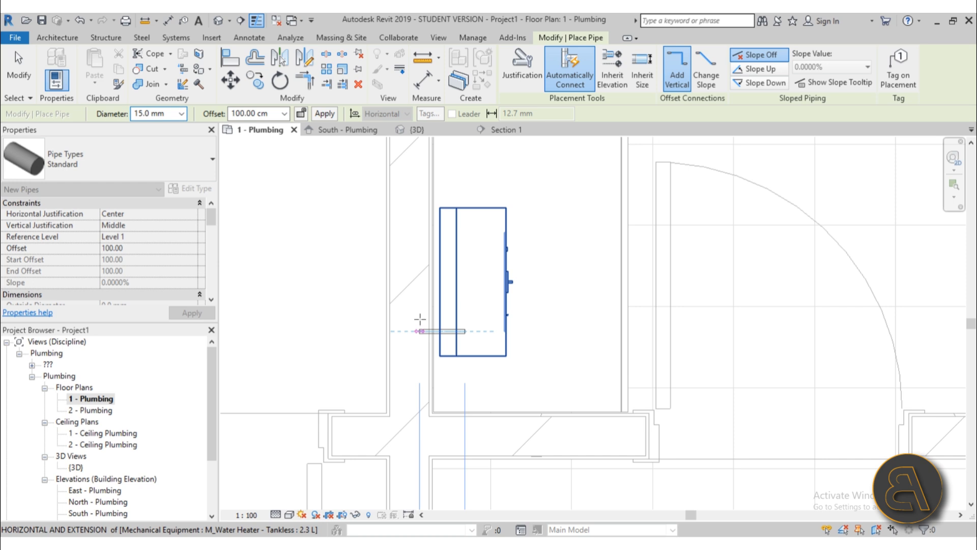
left_click(419, 331)
Step: Continue the 15 mm hot-water pipe inside the wall to just short of the kitchen sink's faucet and end the run
scroll(420, 310, "down", 2)
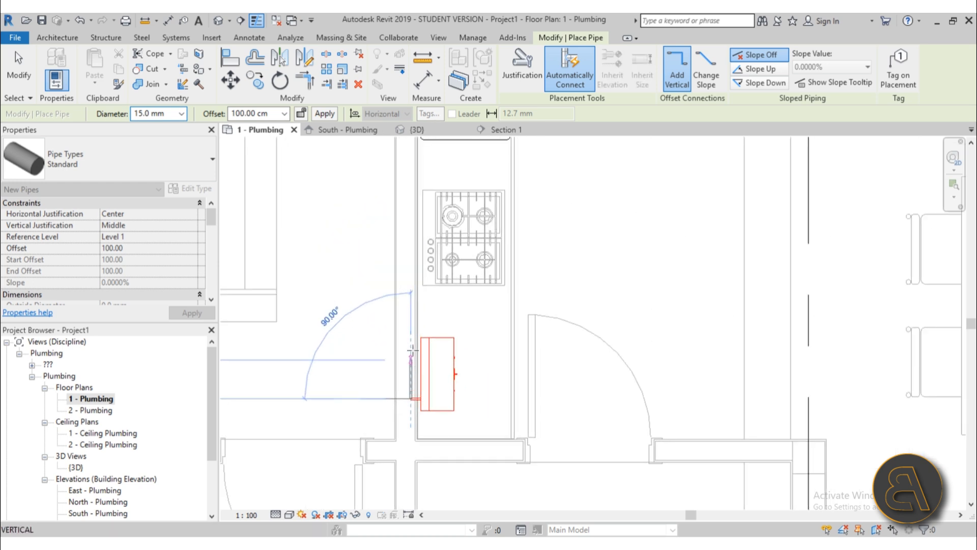
scroll(413, 349, "up", 2)
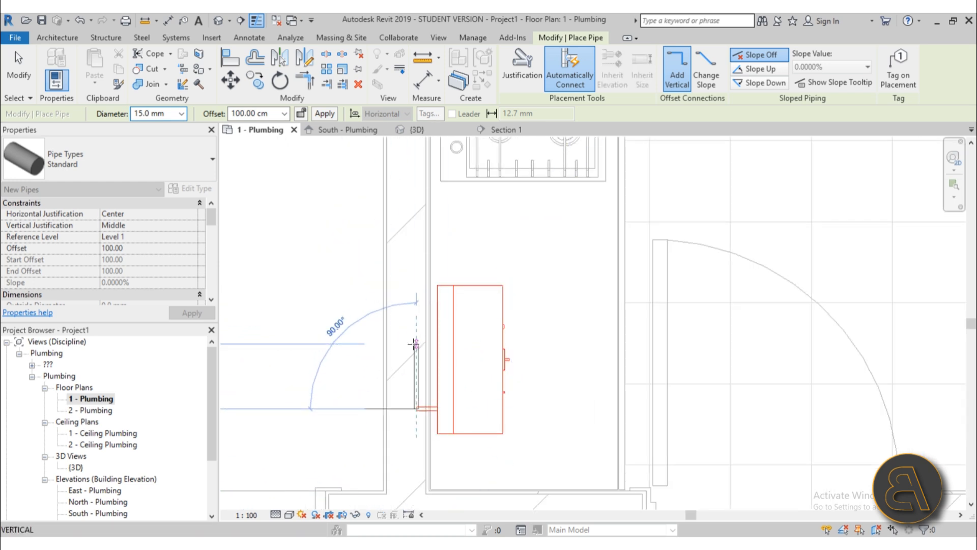
scroll(413, 344, "down", 3)
middle_click_drag(413, 345, 405, 422)
scroll(406, 320, "up", 3)
middle_click_drag(411, 268, 409, 497)
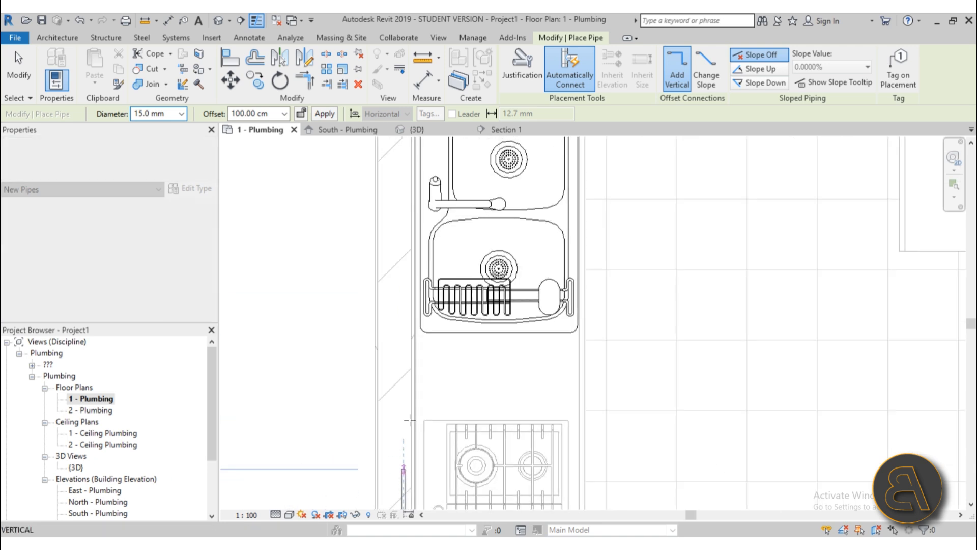
scroll(411, 282, "up", 1)
middle_click_drag(410, 282, 407, 413)
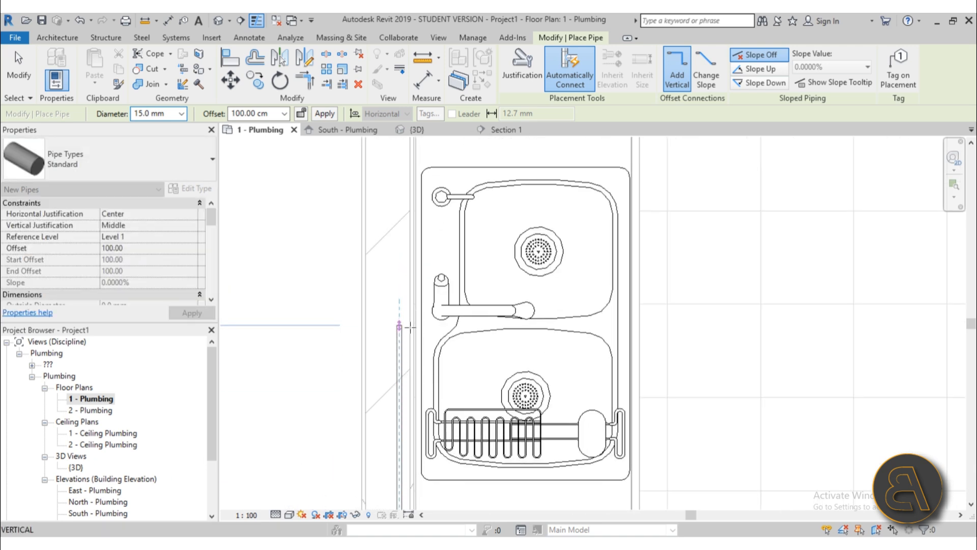
key("Escape")
key("Escape")
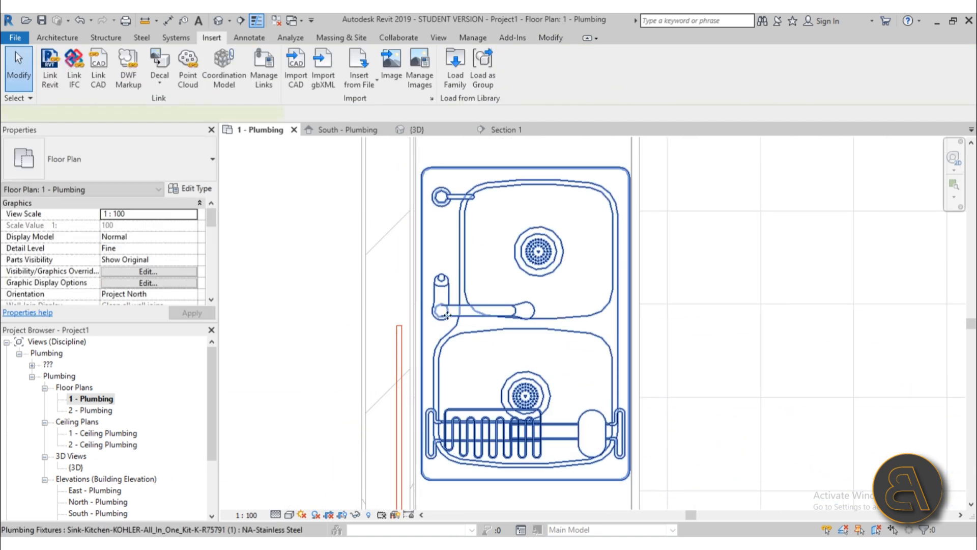
Step: Try to draw a pipe from the sink's hot-water inlet at a 100.32 cm offset to the line of the wall pipe
left_click(447, 315)
scroll(277, 321, "up", 3)
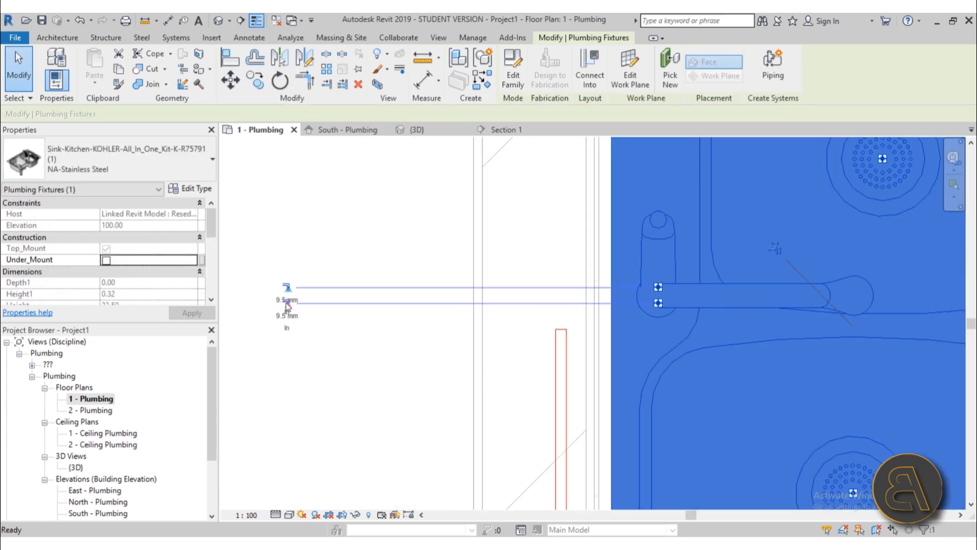
left_click(286, 304)
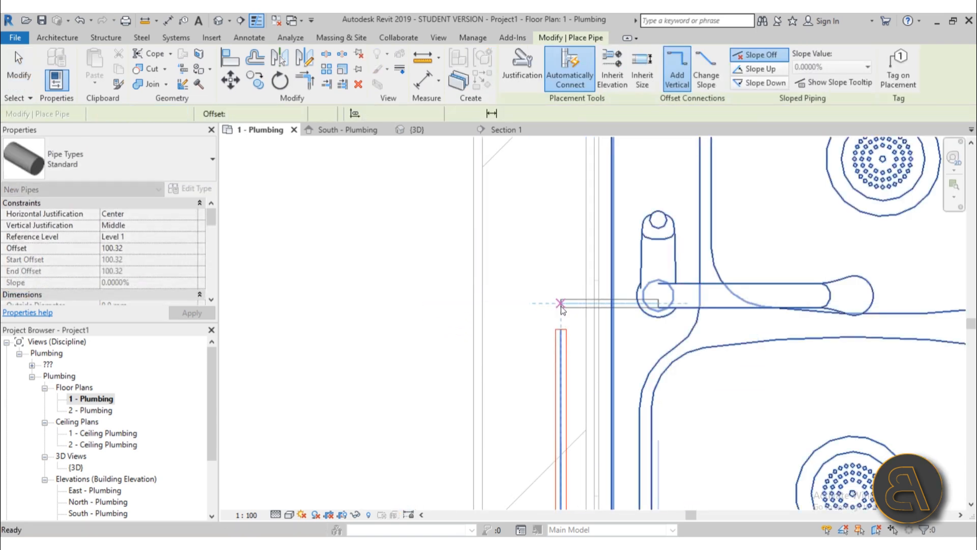
left_click(560, 304)
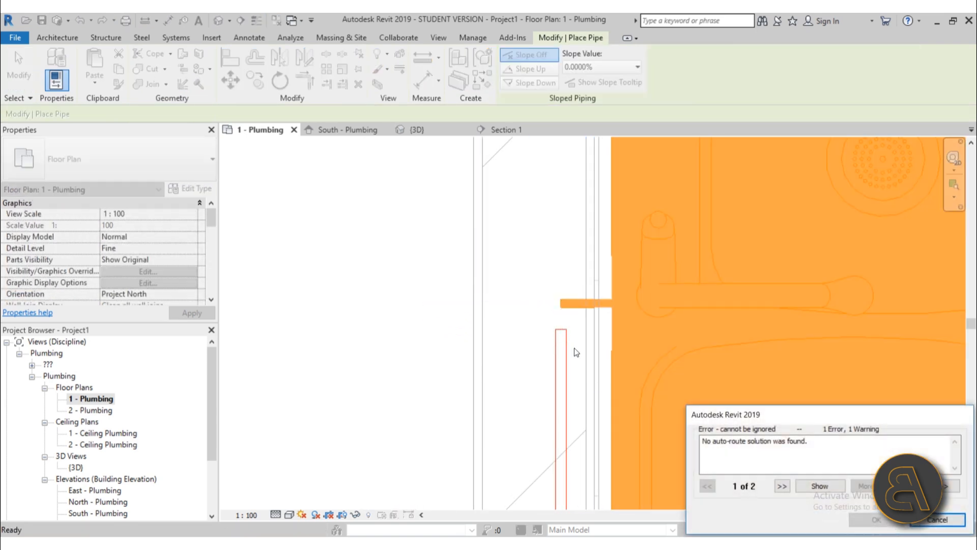
left_click(944, 519)
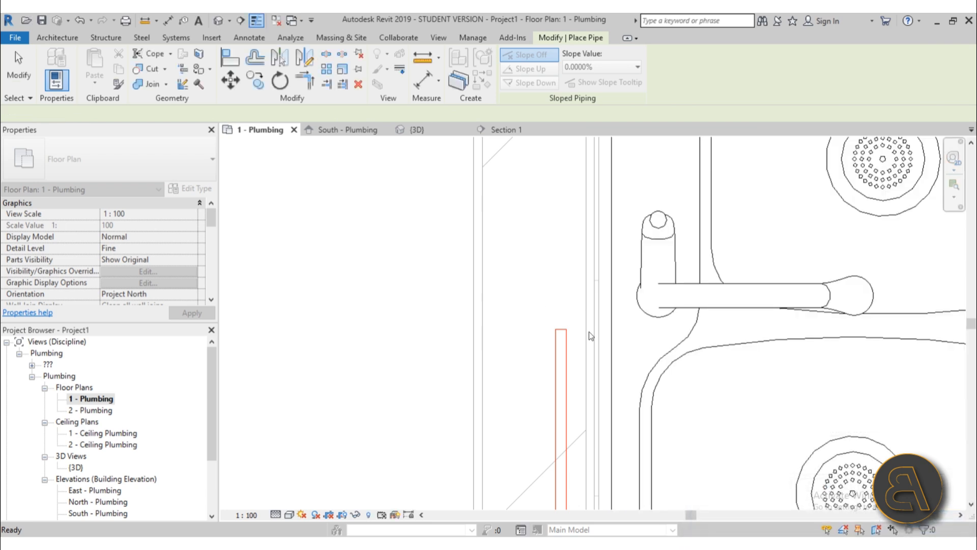
Step: Draw a 10 mm pipe at an 80 cm offset from the sink's hot-water inlet to the line of the wall pipe
left_click(667, 309)
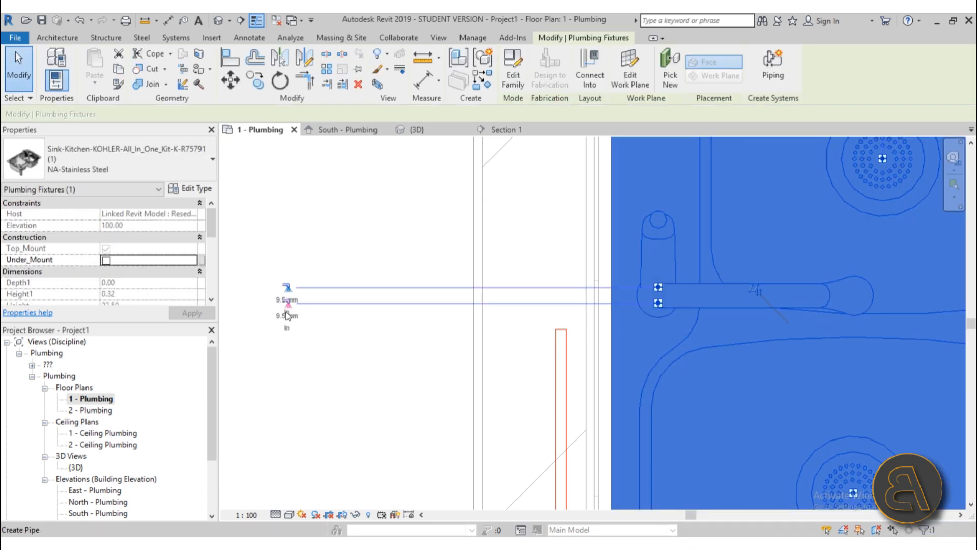
left_click(287, 312)
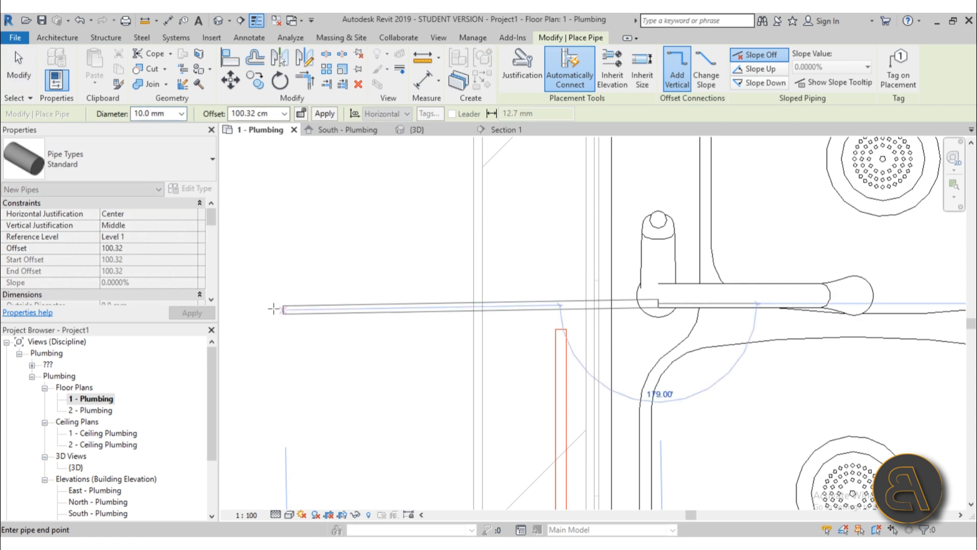
left_click(241, 113)
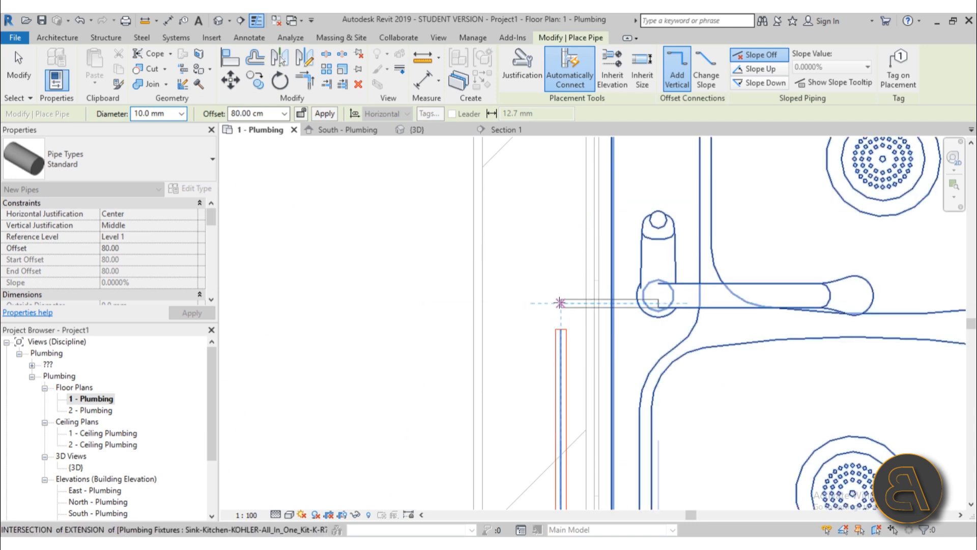
left_click(560, 303)
key("Escape")
key("Escape")
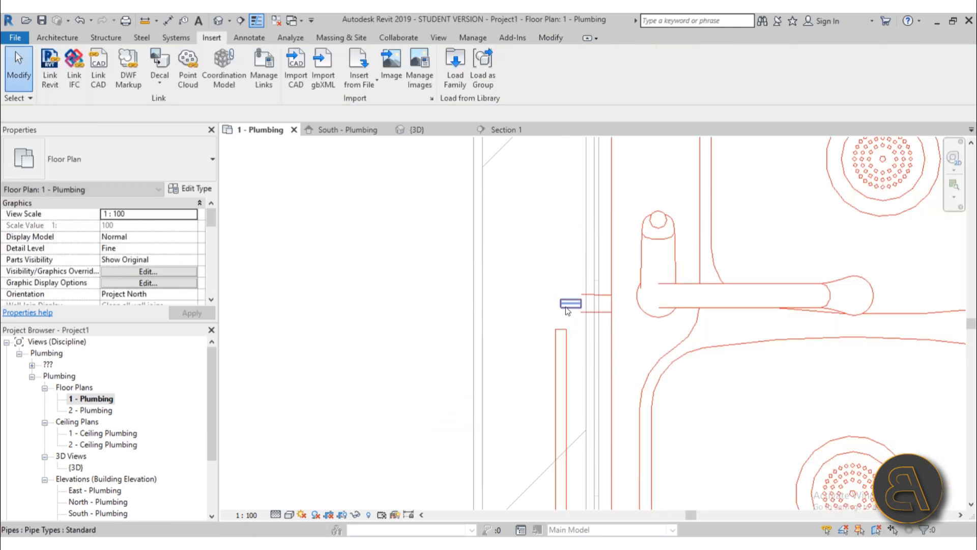
left_click(565, 307)
key("Escape")
Step: Set the offset of the 15 mm hot-water pipe in the wall to 80 cm
left_click(557, 338)
scroll(556, 338, "down", 2)
middle_click_drag(555, 340, 484, 239)
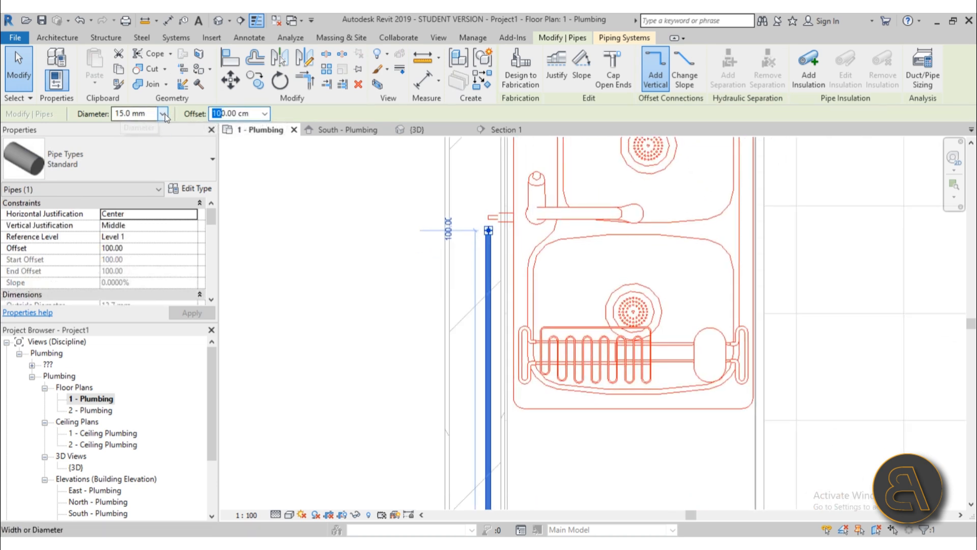
Step: Extend the wall pipe's end to the sink's 10 mm branch so the two pipes connect
scroll(484, 221, "up", 6)
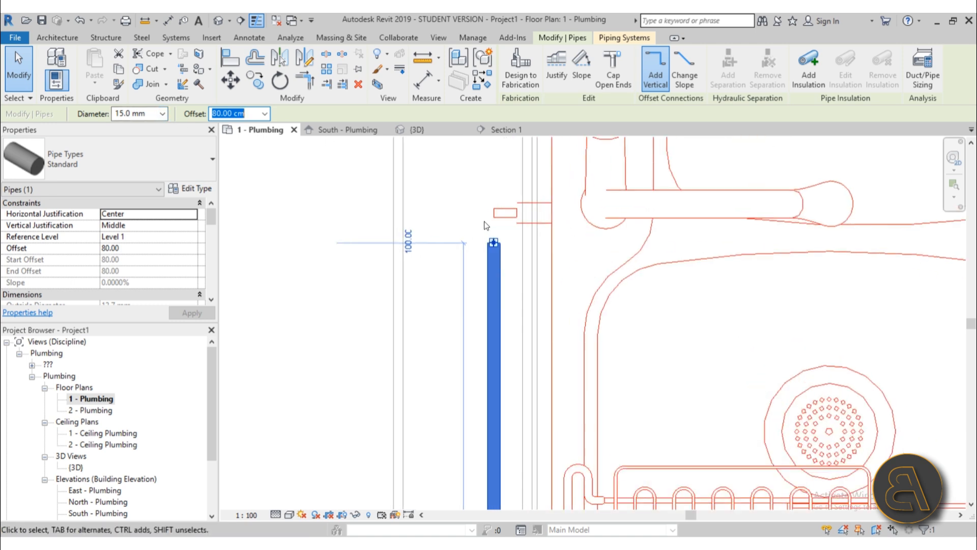
left_click_drag(495, 246, 494, 219)
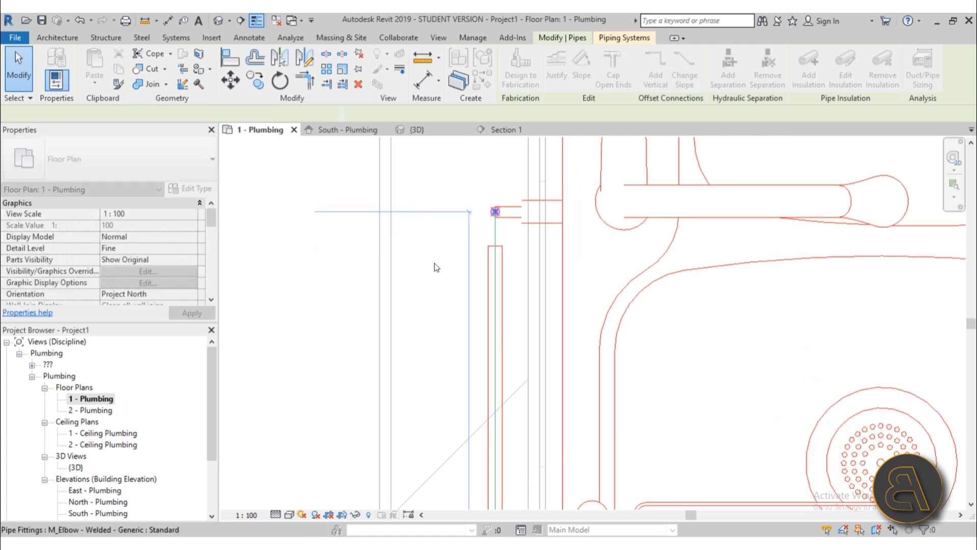
scroll(419, 218, "down", 3)
left_click(419, 218)
scroll(457, 260, "up", 3)
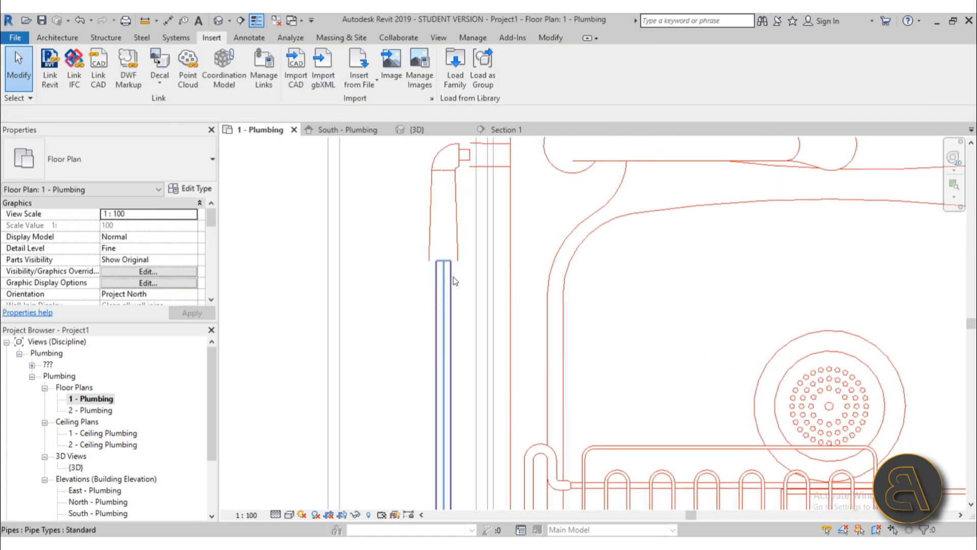
Step: Inspect the transition fitting, the elbow and the pipe run between the sink and the water heater
left_click(452, 280)
left_click(466, 232)
left_click(459, 237)
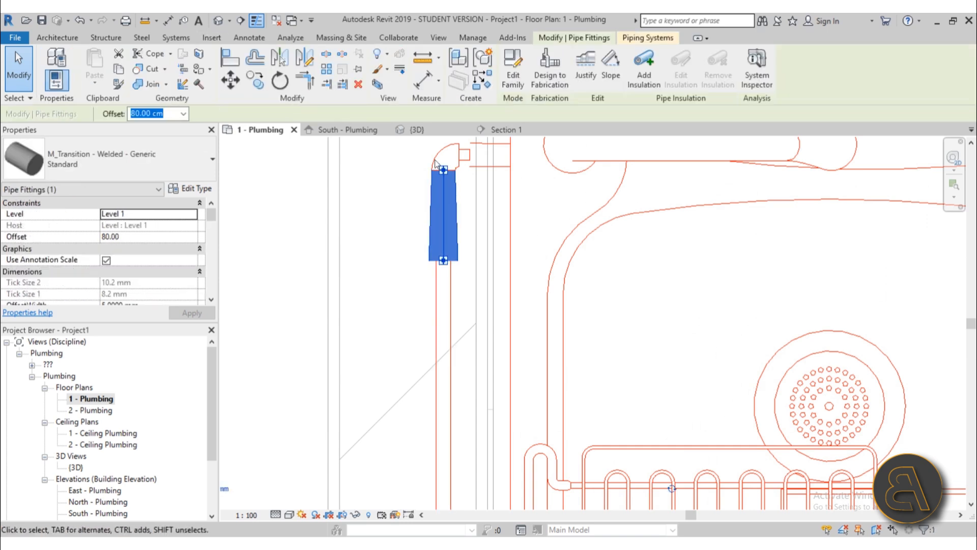
scroll(433, 163, "down", 3)
left_click(427, 183)
scroll(436, 229, "down", 4)
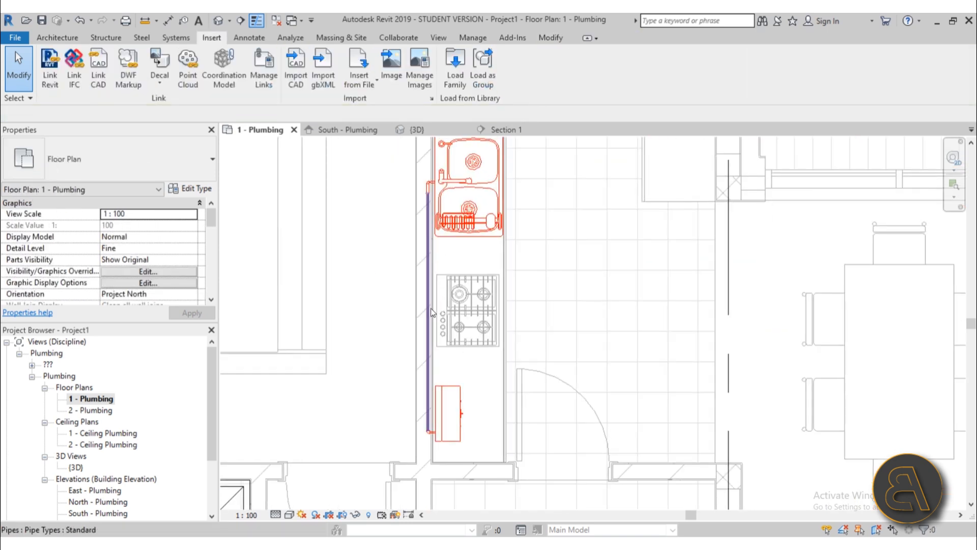
left_click(428, 311)
left_click(419, 279)
scroll(437, 193, "up", 3)
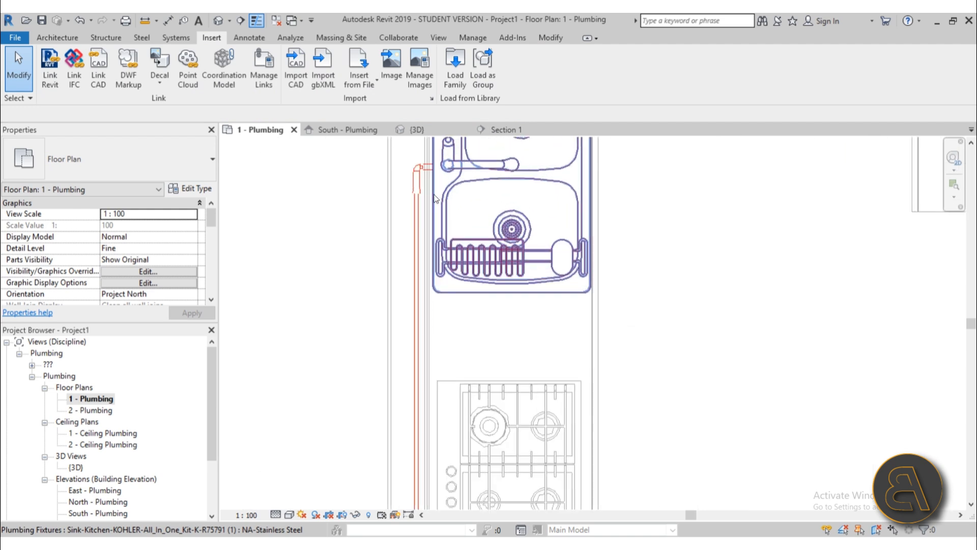
Step: Open the 3D view and check the hot-water pipe route from the water heater to the kitchen sink
scroll(436, 195, "down", 5)
left_click(218, 21)
scroll(533, 333, "down", 4)
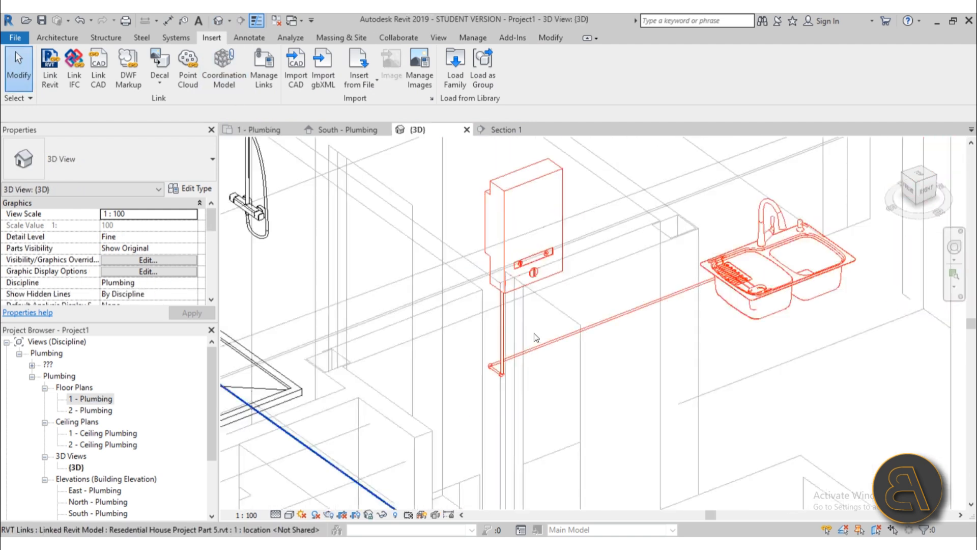
Step: Examine the hot-water pipe connection beneath the kitchen sink and the full run back to the water heater in 3D
middle_click_drag(566, 353, 681, 315, "shift")
scroll(712, 294, "up", 5)
scroll(712, 294, "up", 2)
scroll(680, 342, "down", 3)
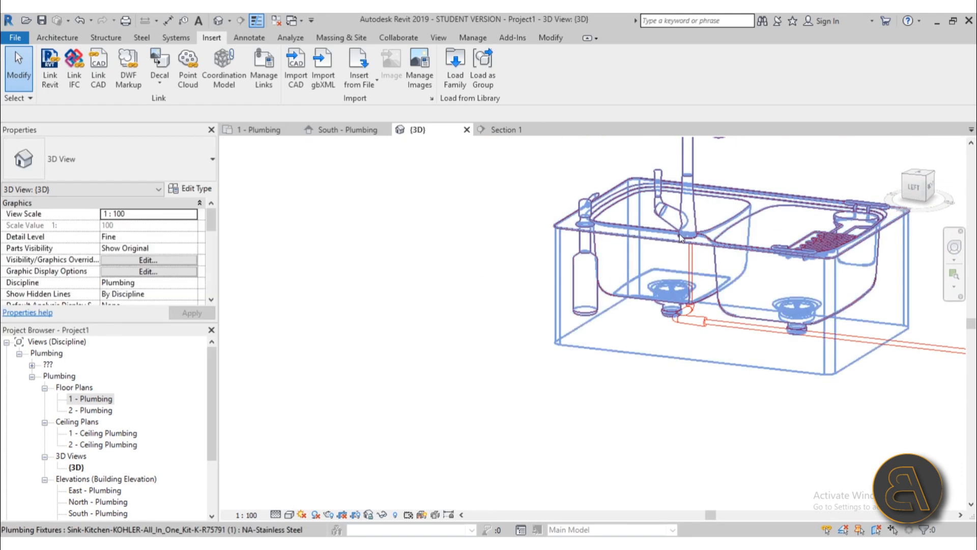
scroll(684, 234, "up", 3)
scroll(705, 326, "down", 6)
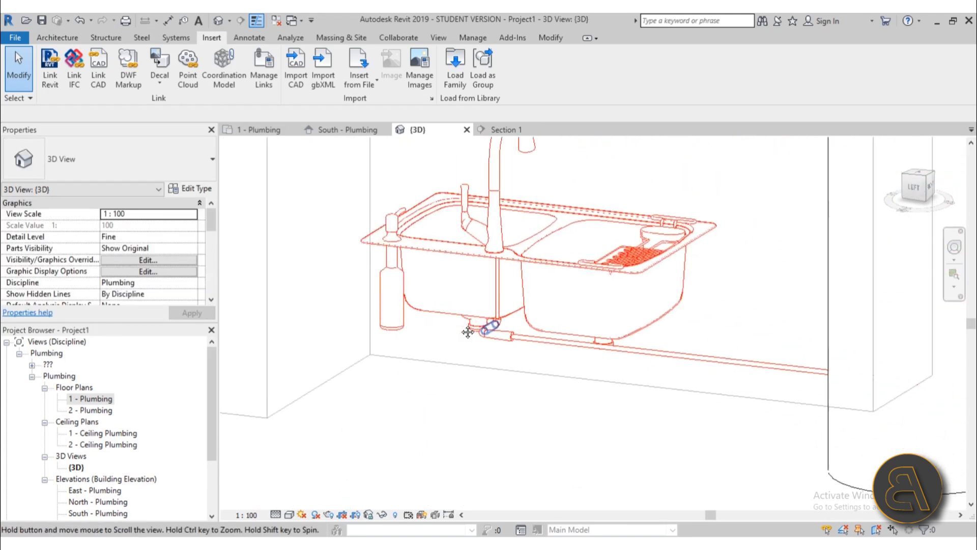
scroll(739, 365, "down", 2)
middle_click_drag(740, 365, 616, 374, "shift")
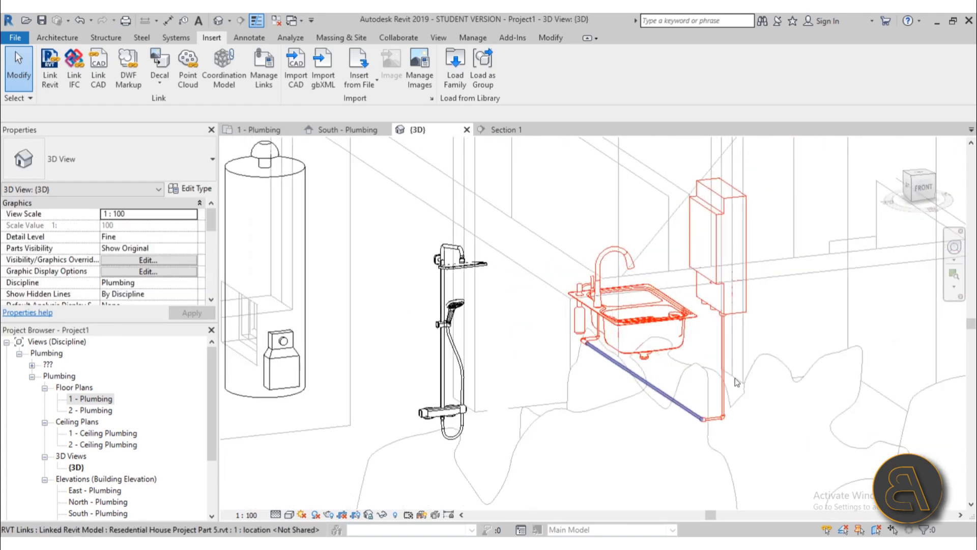
scroll(736, 379, "up", 4)
scroll(677, 314, "down", 3)
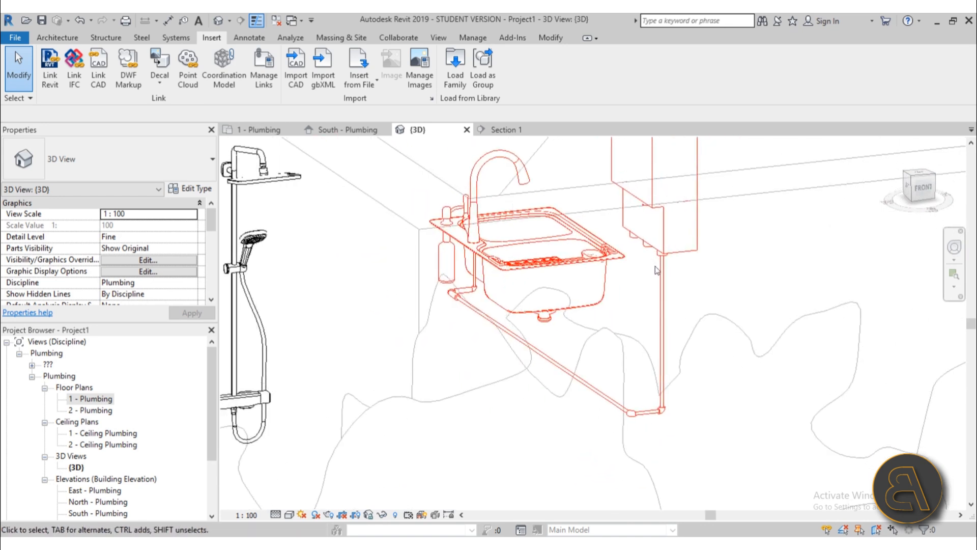
scroll(651, 338, "down", 3)
middle_click_drag(652, 339, 504, 453, "shift")
middle_click_drag(544, 427, 596, 410, "shift")
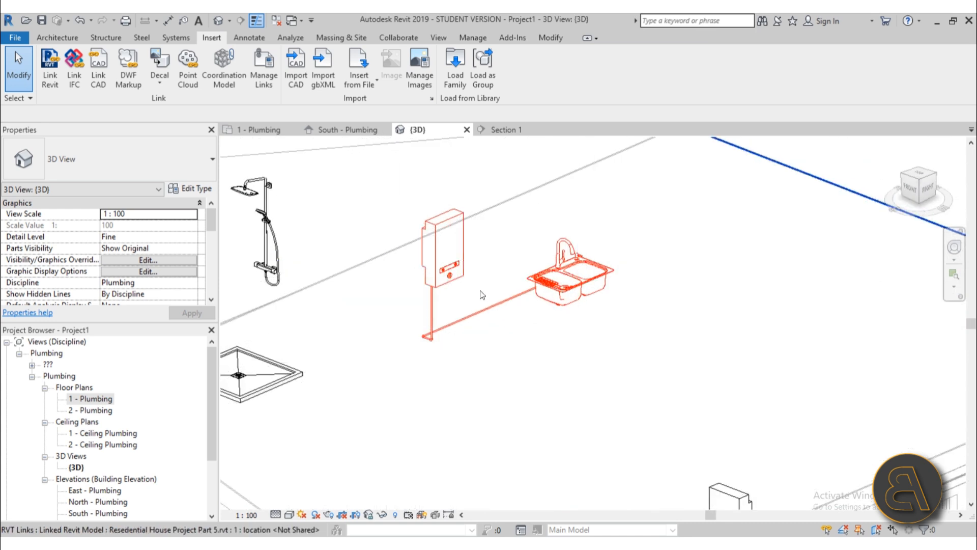
middle_click_drag(513, 384, 555, 345)
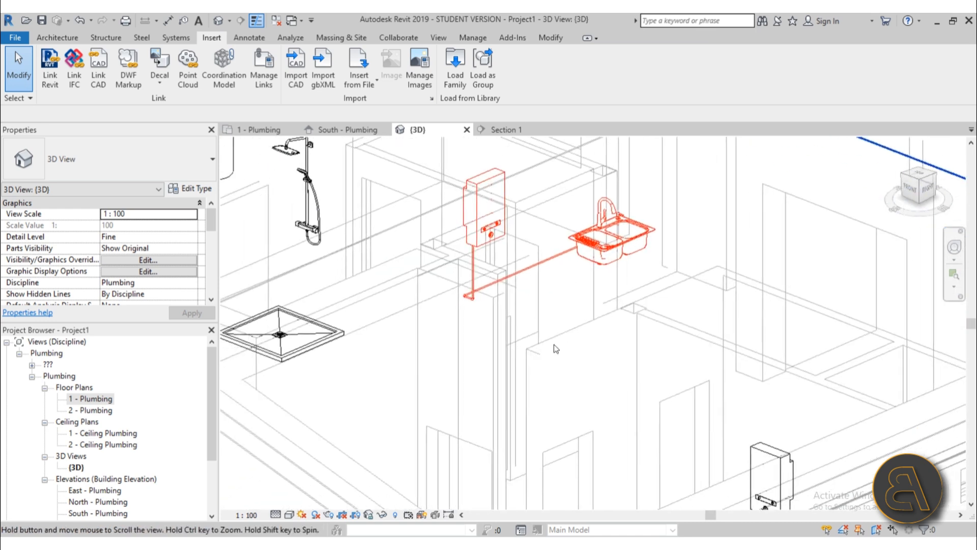
Step: In the 1 - Plumbing floor plan, draw a 15 mm pipe at 80 cm offset from the bathroom-side tankless heater's hot outlet into the wall, toward the washbasin
double_click(92, 400)
middle_click_drag(581, 362, 500, 320)
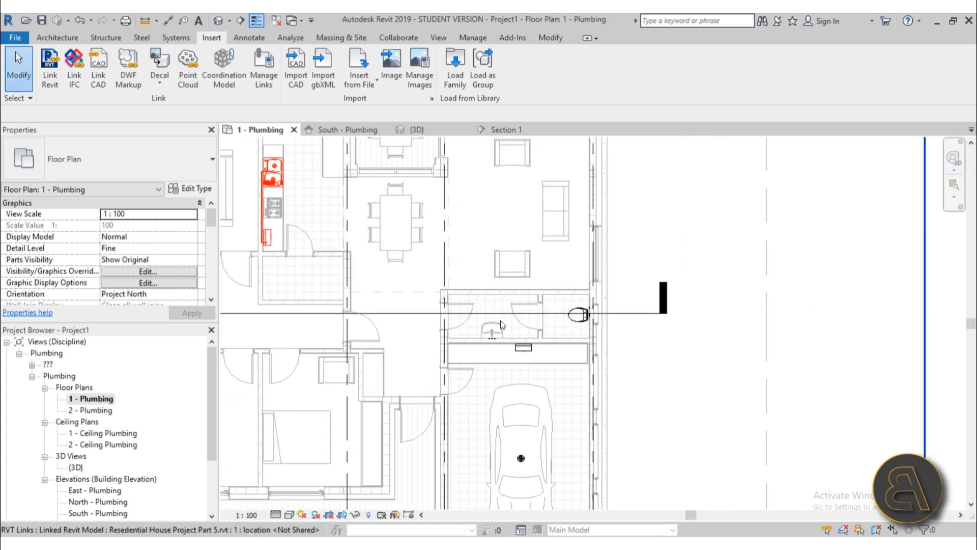
scroll(500, 321, "up", 5)
left_click(539, 391)
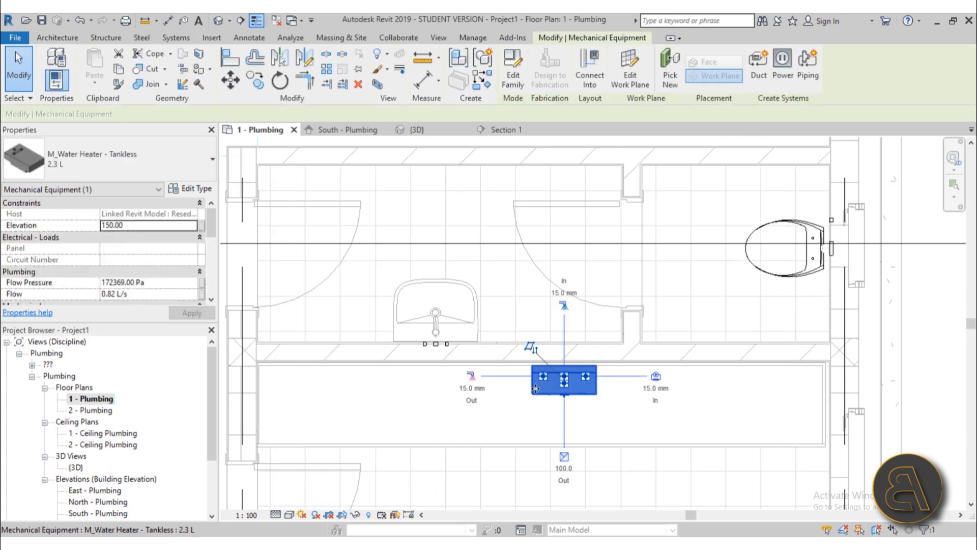
scroll(536, 388, "up", 2)
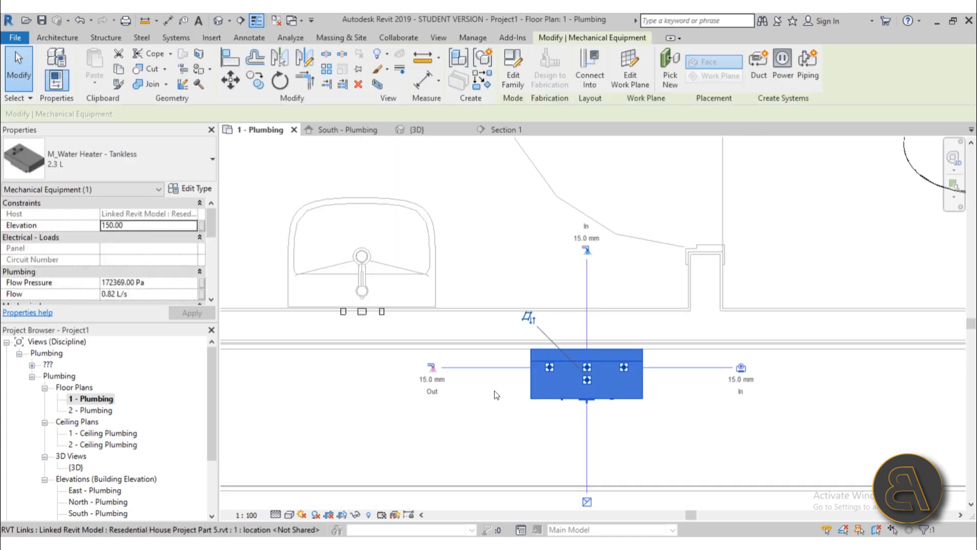
left_click(431, 369)
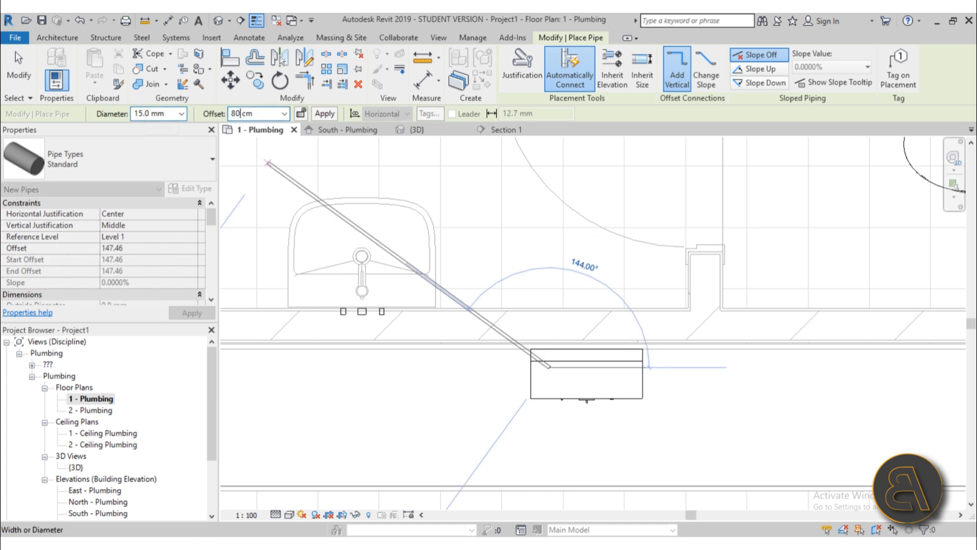
left_click(550, 330)
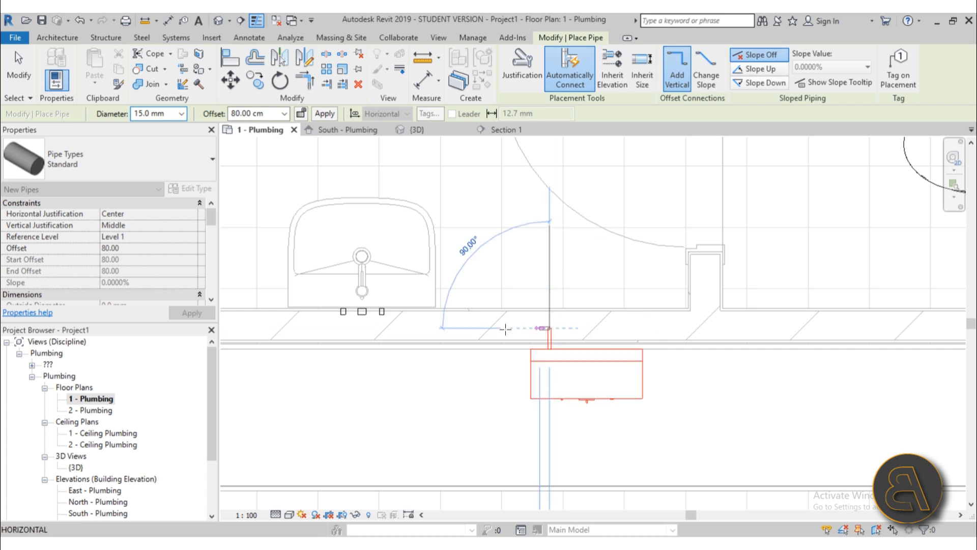
left_click(399, 327)
key("Escape")
key("Escape")
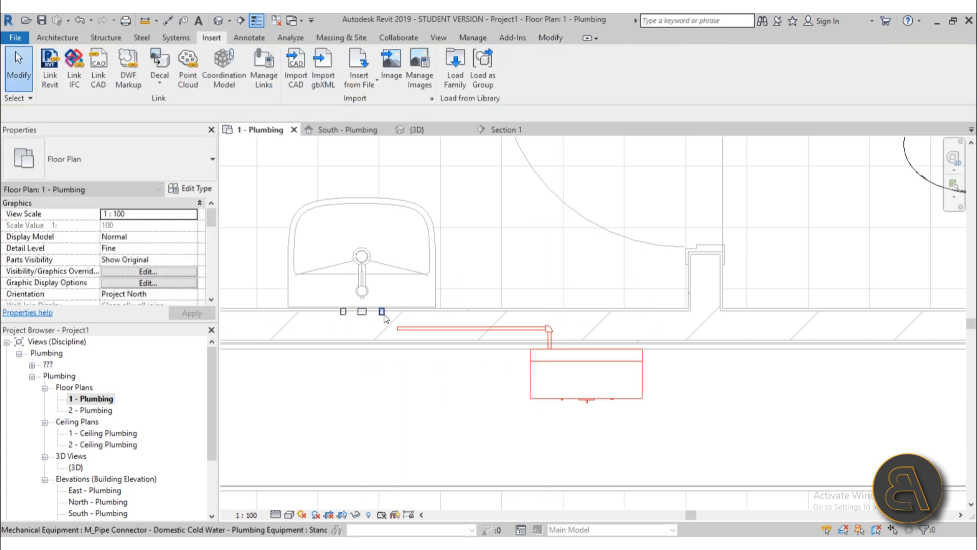
Step: Check the washbasin's domestic hot-water connector and the new pipe inside the wall
left_click(381, 329)
scroll(349, 358, "up", 3)
left_click(342, 292)
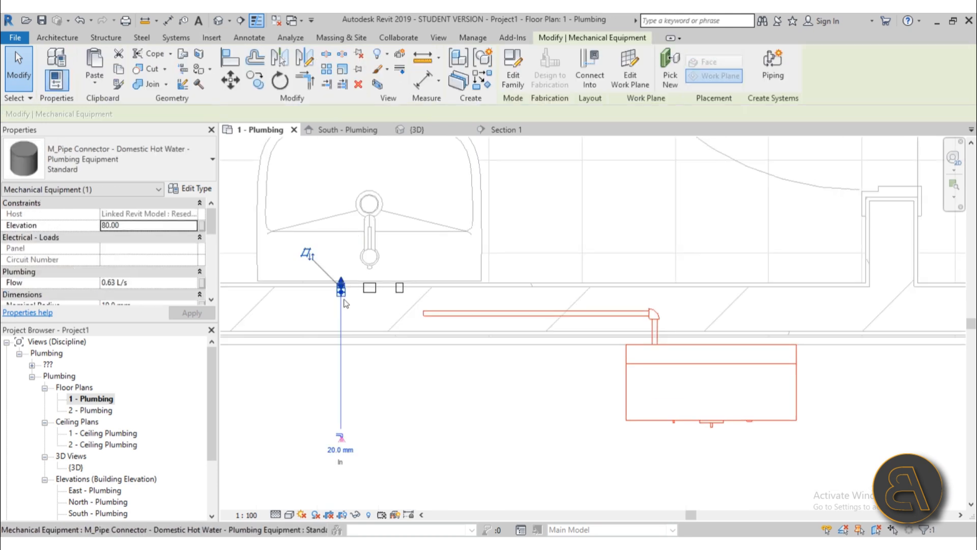
key("Escape")
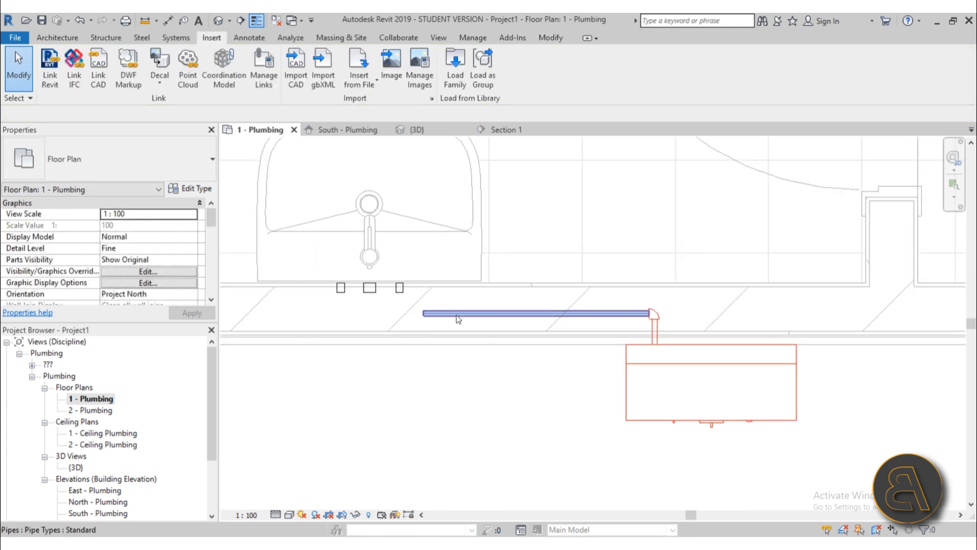
left_click(458, 320)
key("Escape")
scroll(388, 319, "up", 2)
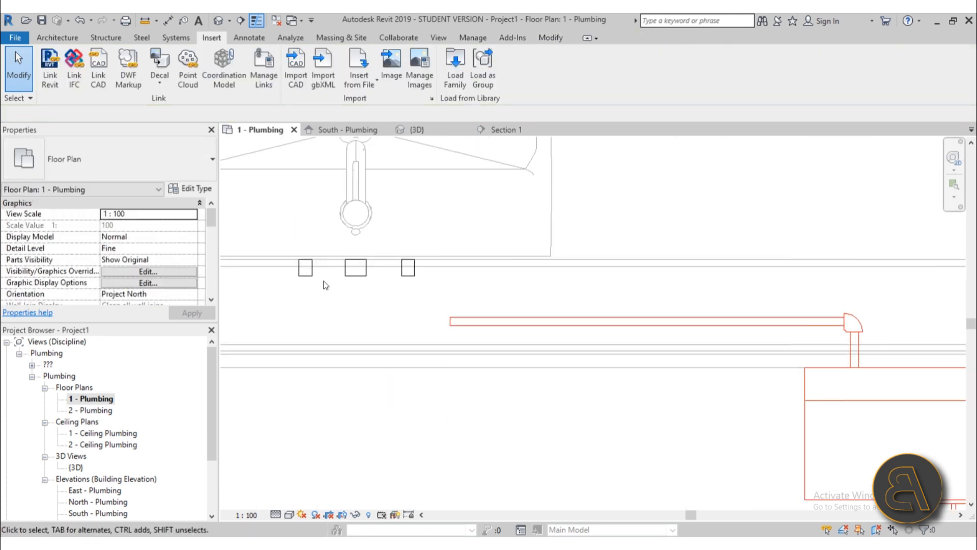
Step: Draw a 20 mm pipe at 80 cm offset from the washbasin's hot-water connector into the wall and join it to the heater's pipe
left_click(308, 279)
scroll(354, 308, "down", 3)
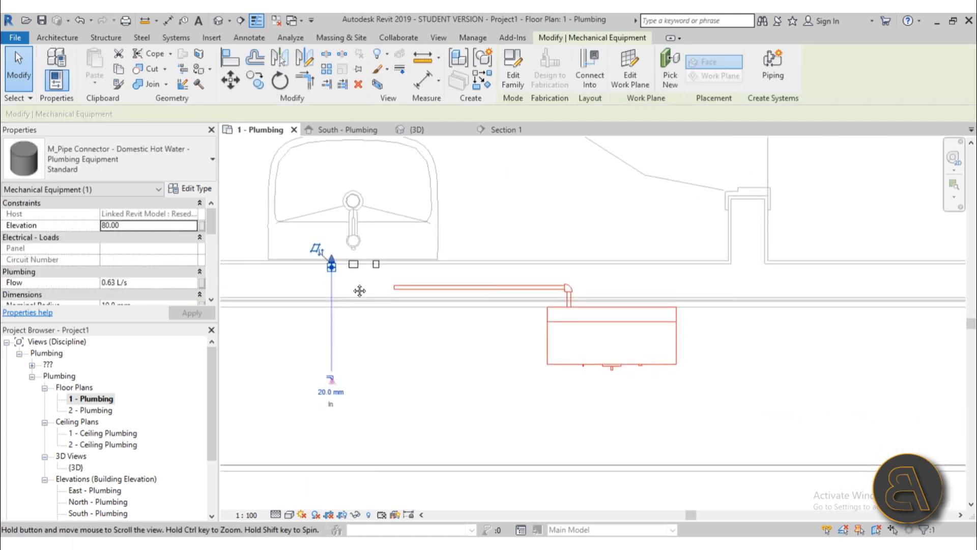
left_click(331, 382)
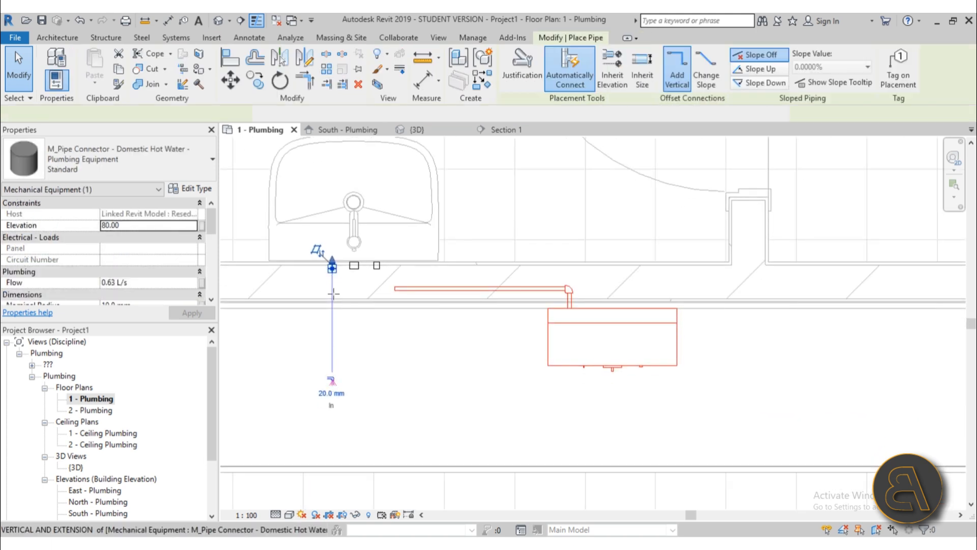
scroll(335, 288, "up", 2)
left_click(334, 293)
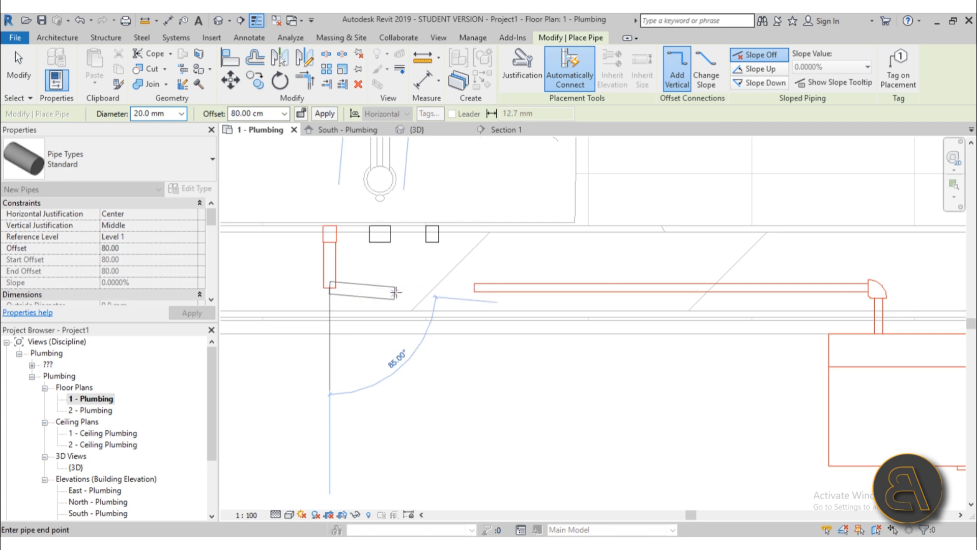
left_click(449, 305)
key("Escape")
key("Escape")
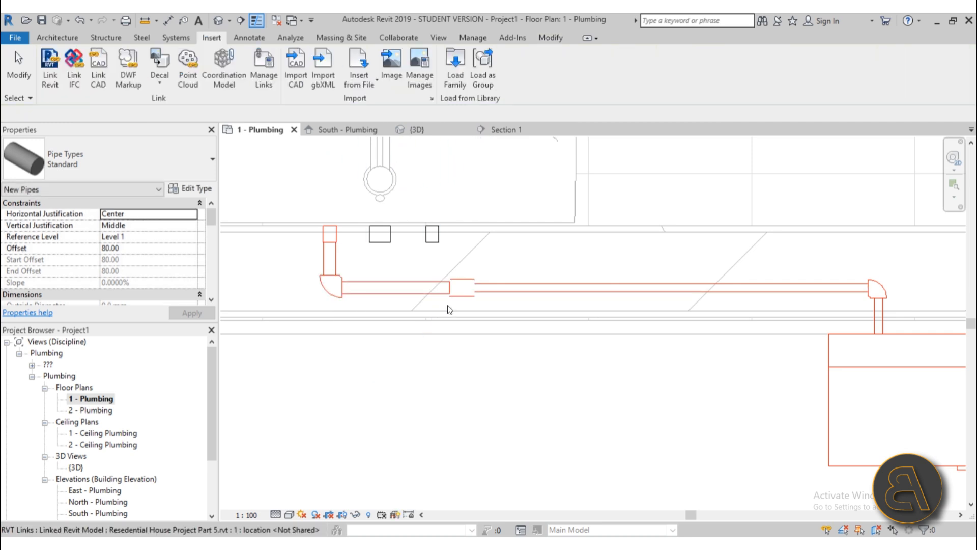
Step: Compare the diameter of the pipe from the heater with the size of the washbasin's hot-water connector
left_click(523, 289)
scroll(541, 343, "down", 3)
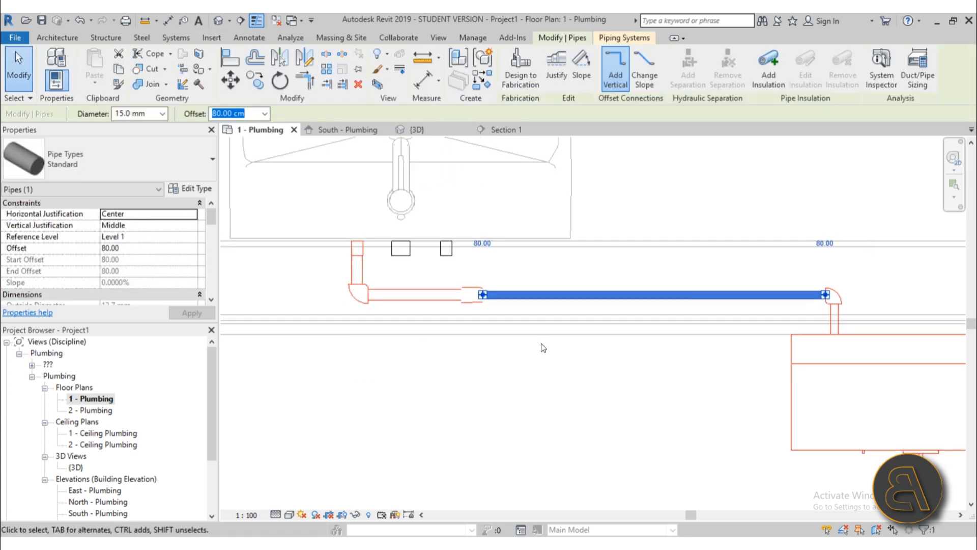
scroll(474, 334, "up", 3)
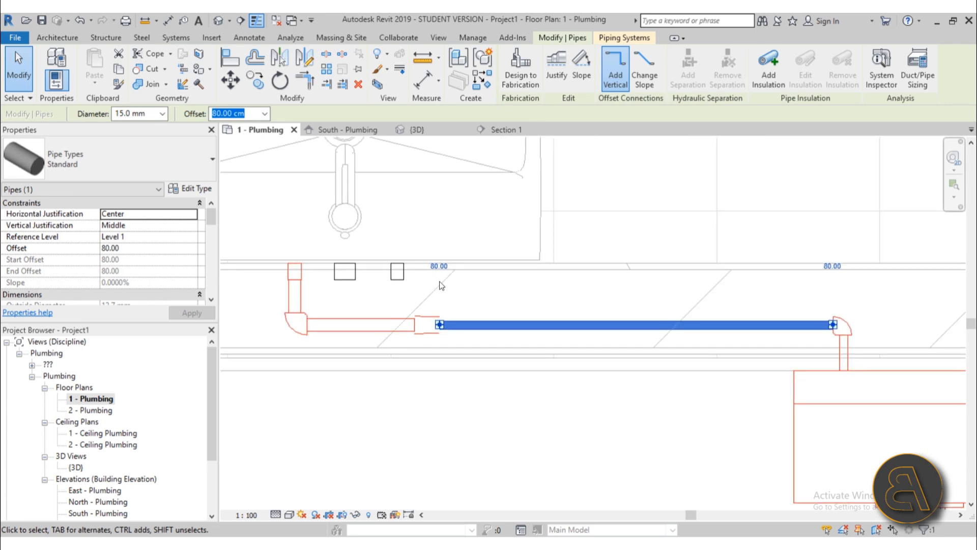
key("Escape")
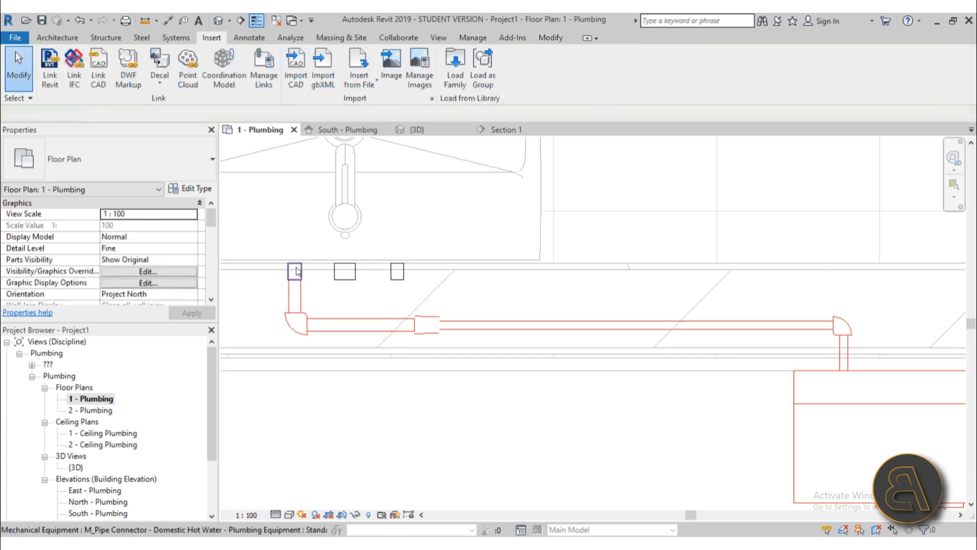
left_click(296, 272)
scroll(335, 302, "down", 2)
middle_click_drag(338, 305, 419, 248)
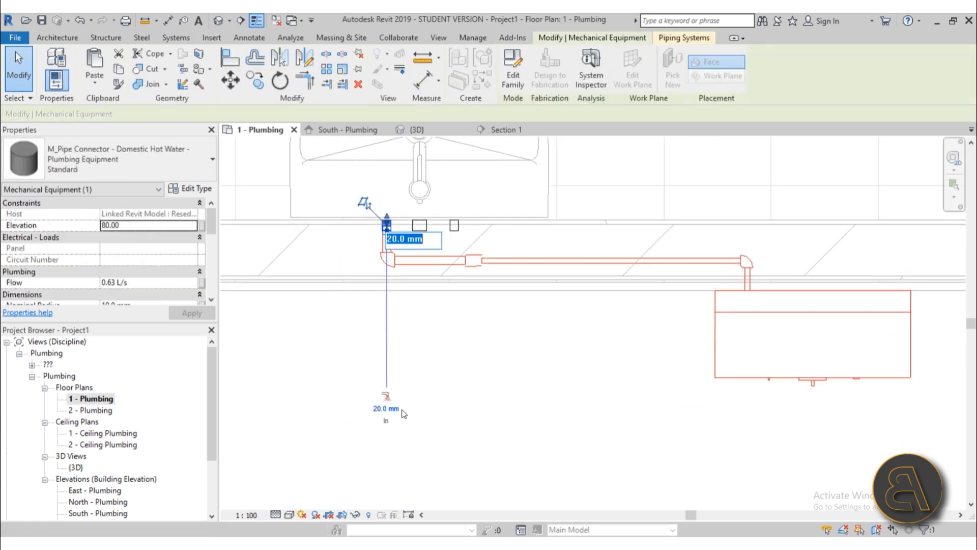
key("Escape")
left_click(548, 259)
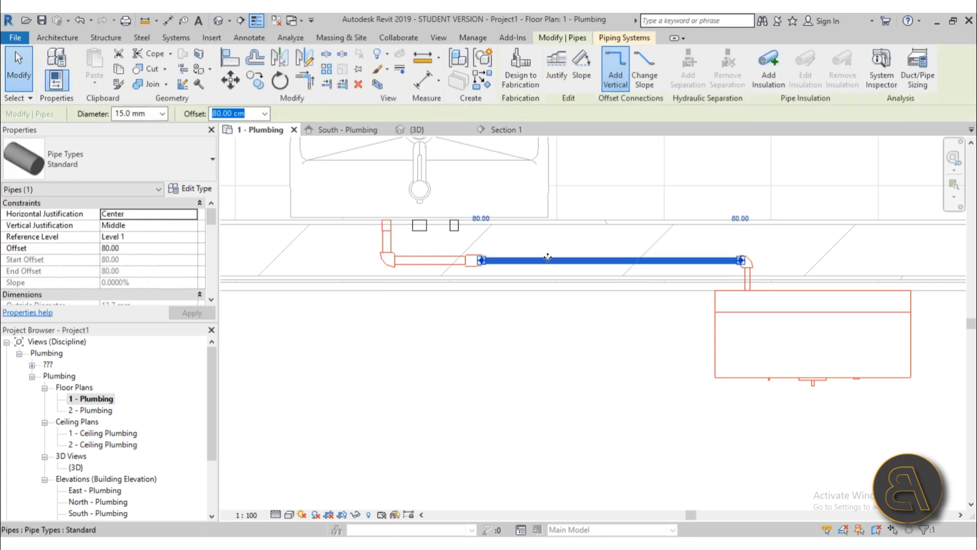
key("Escape")
key("Escape")
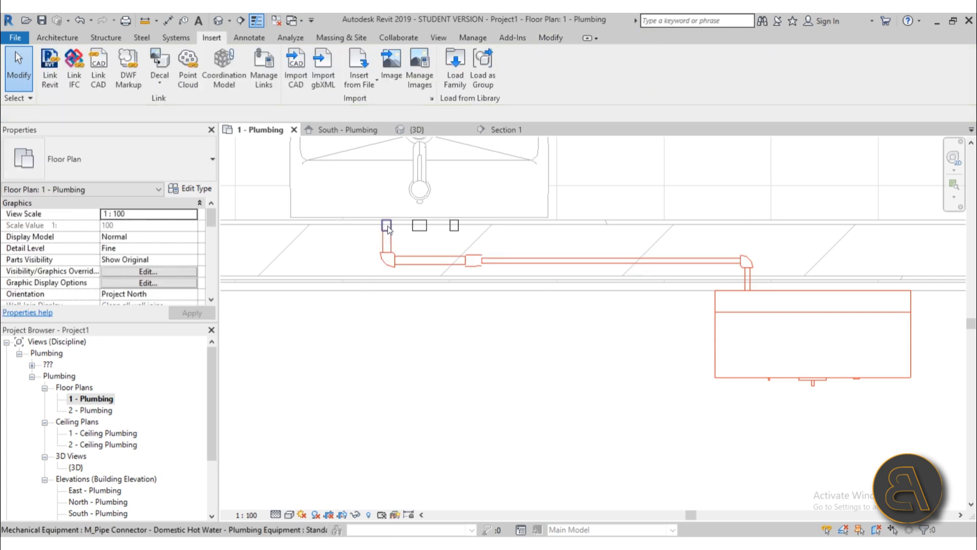
Step: Set the diameter of the washbasin's hot-water connector to 15 mm
left_click(387, 224)
left_click(388, 408)
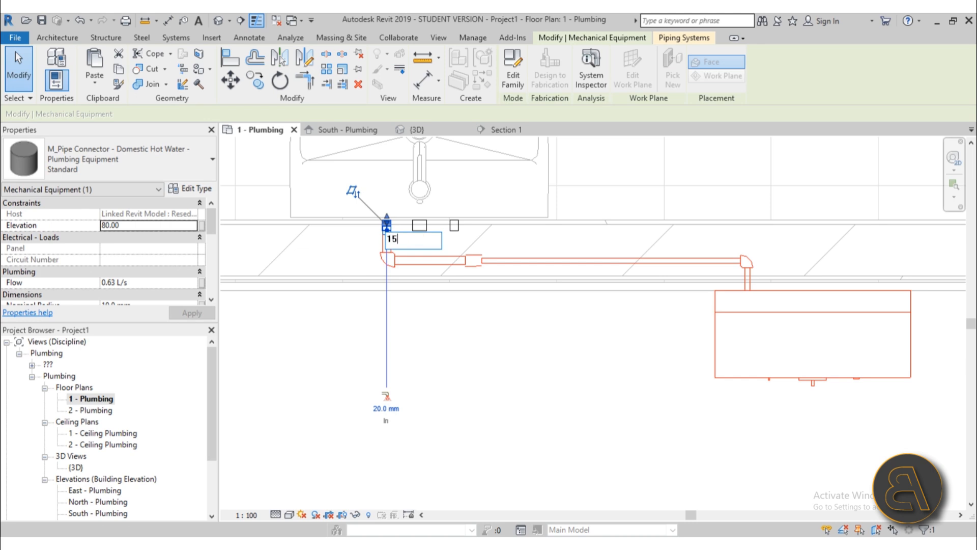
type("15")
key("Return")
key("Escape")
scroll(385, 232, "up", 3)
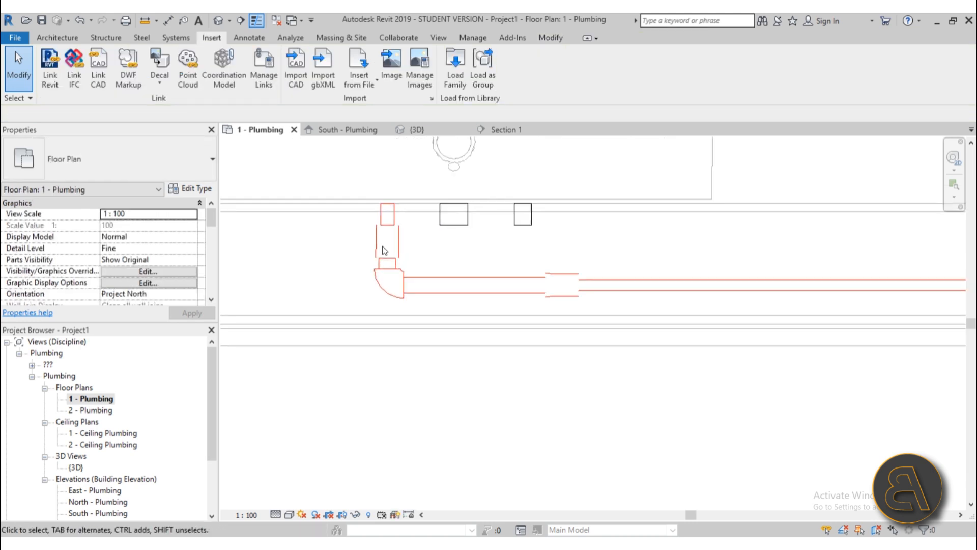
Step: Set the short pipe at the washbasin's connector and the 20 mm pipe along the wall to 15 mm diameter
left_click(396, 250)
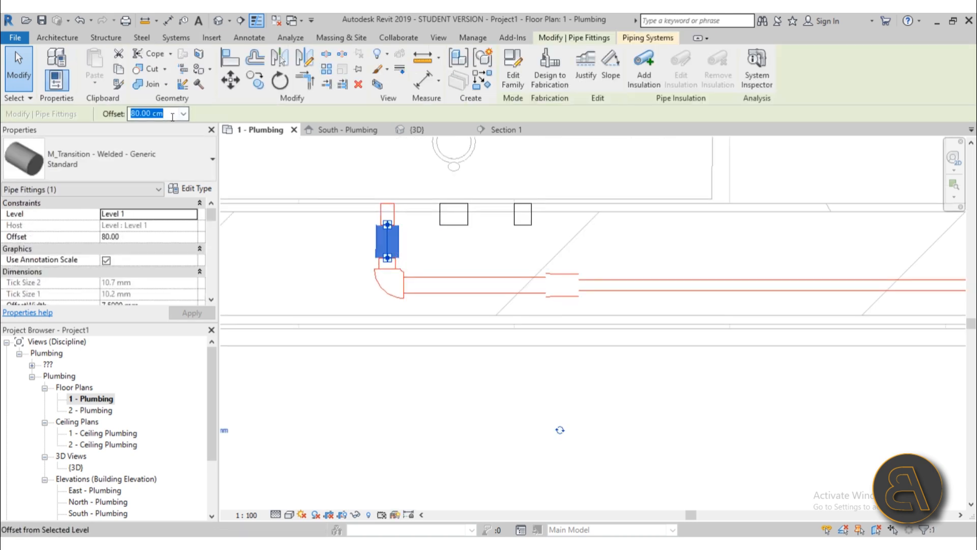
key("Escape")
scroll(393, 261, "up", 3)
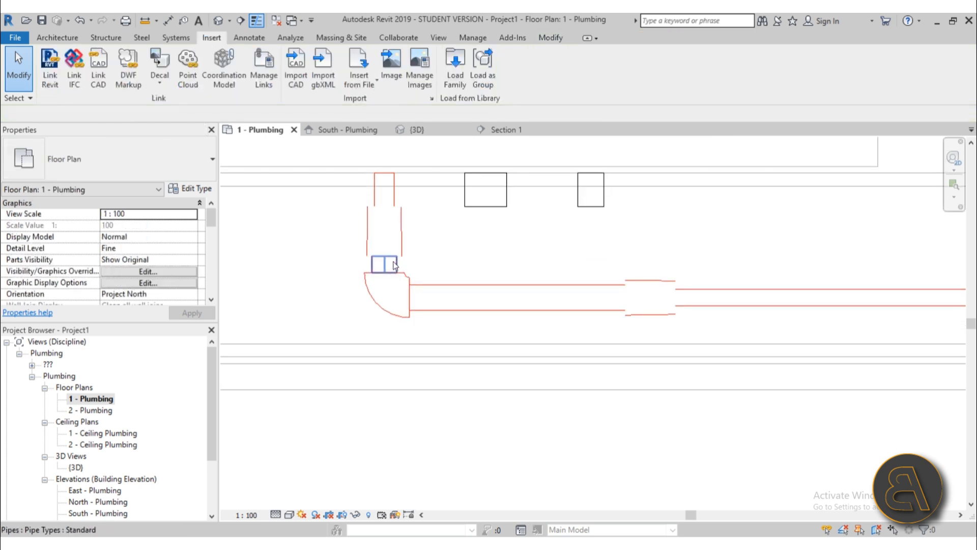
left_click(393, 261)
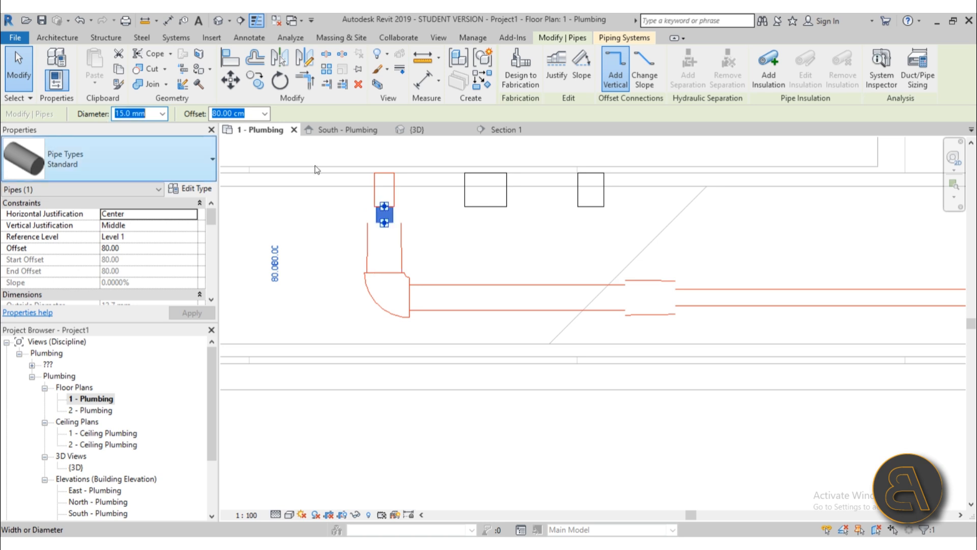
left_click(496, 316)
left_click(493, 308)
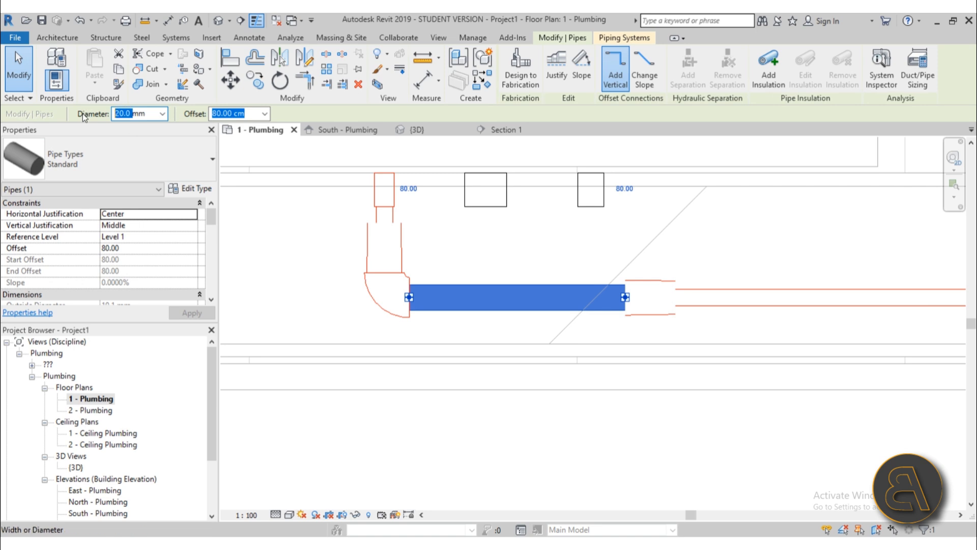
key("Return")
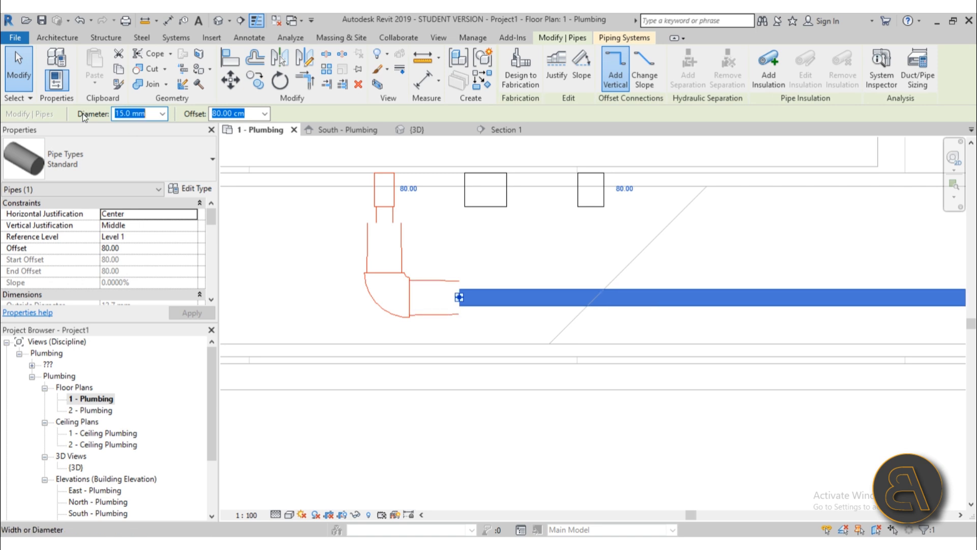
left_click(585, 315)
left_click(436, 316)
key("Escape")
Step: Examine the hot-water pipe between the tankless heater and the washbasin in the floor plan and in 3D
scroll(435, 314, "down", 3)
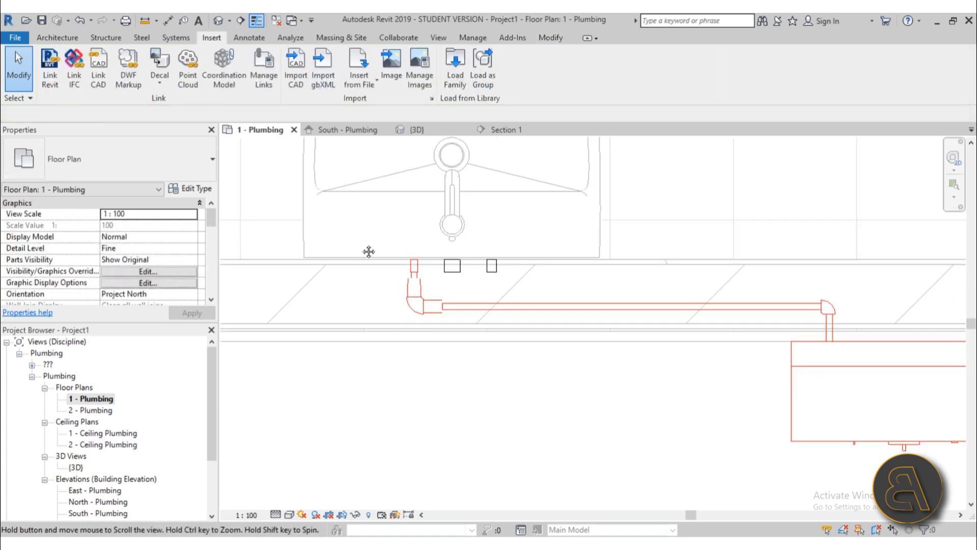
scroll(369, 252, "down", 5)
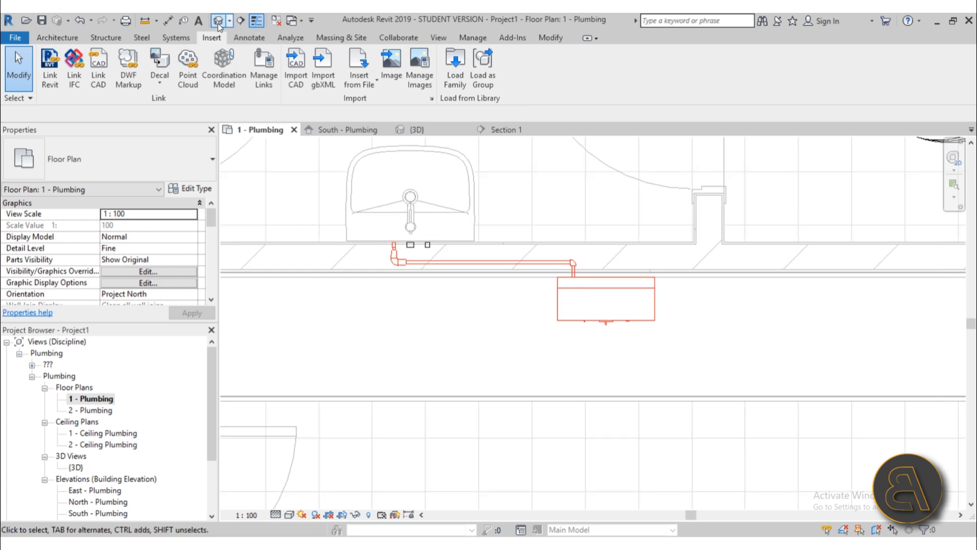
left_click(219, 27)
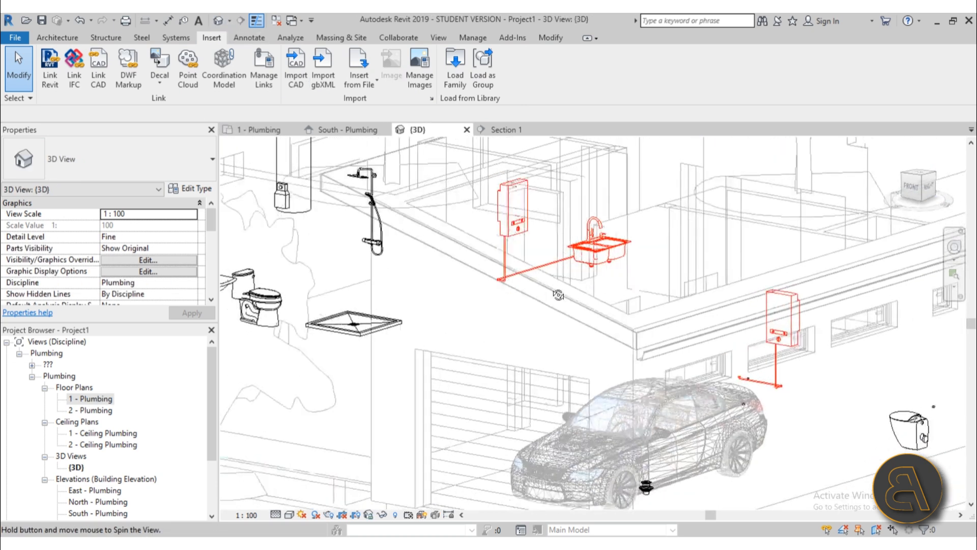
scroll(640, 417, "up", 6)
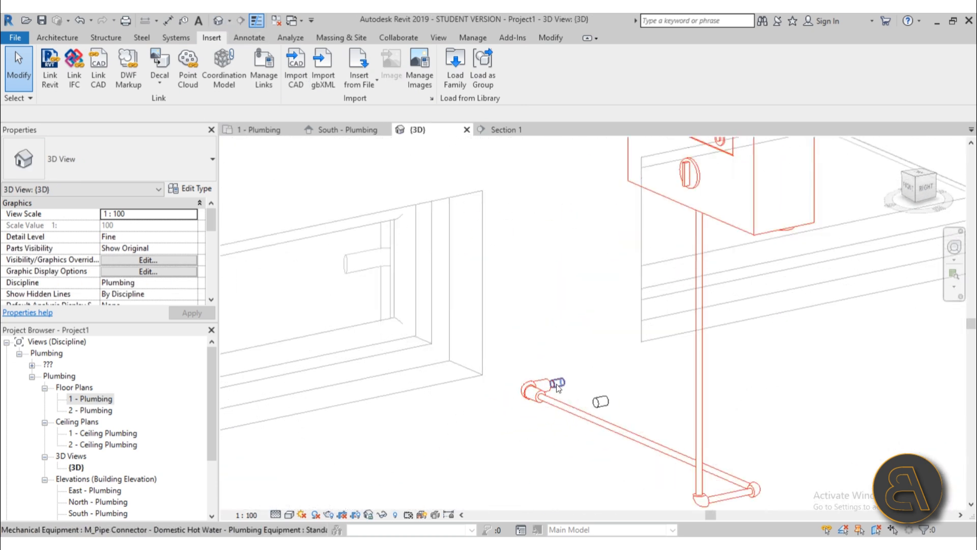
scroll(545, 343, "down", 5)
middle_click_drag(517, 335, 531, 406, "shift")
scroll(530, 461, "up", 3)
scroll(585, 458, "down", 3)
middle_click_drag(587, 458, 550, 408)
scroll(549, 408, "down", 3)
middle_click_drag(555, 331, 541, 336)
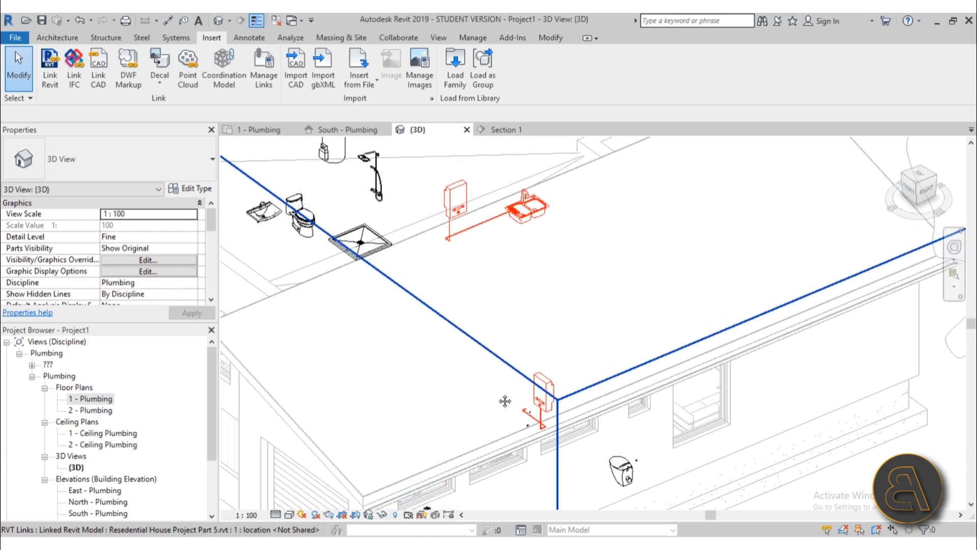
Step: Inspect the pipe fittings at the washbasin's hot-water connector up close, comparing them with the kitchen sink's piping in 3D
scroll(505, 401, "up", 1)
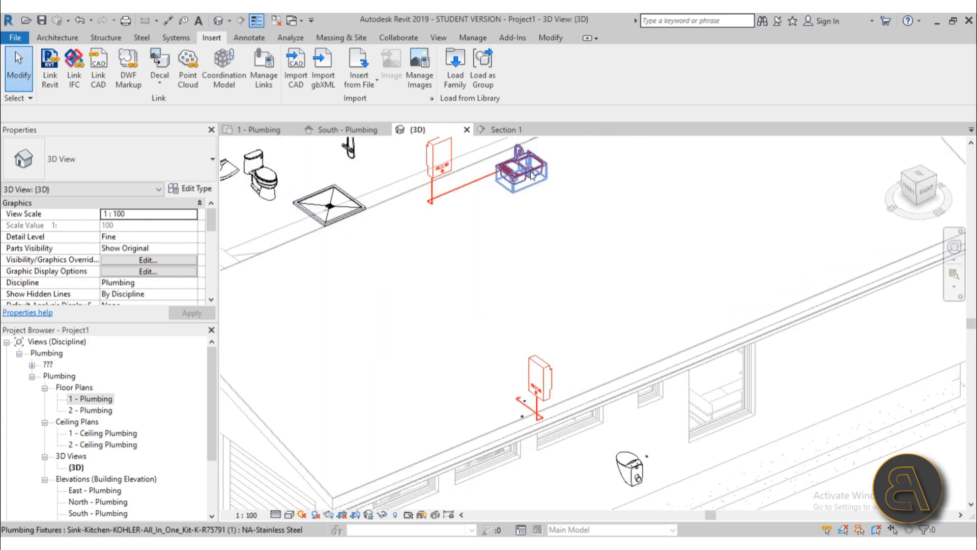
scroll(517, 402, "up", 3)
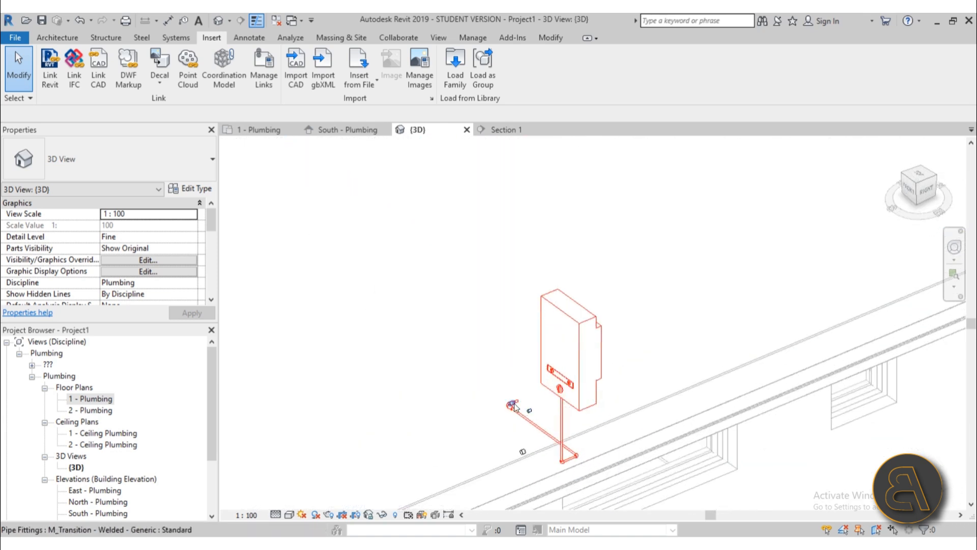
scroll(515, 406, "up", 3)
scroll(539, 400, "down", 4)
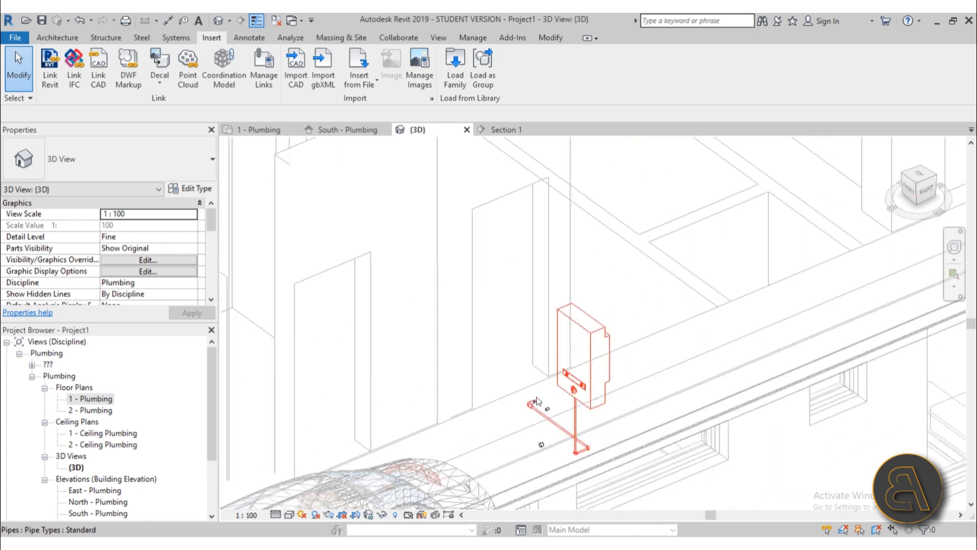
middle_click_drag(538, 401, 509, 381, "shift")
scroll(564, 368, "up", 5)
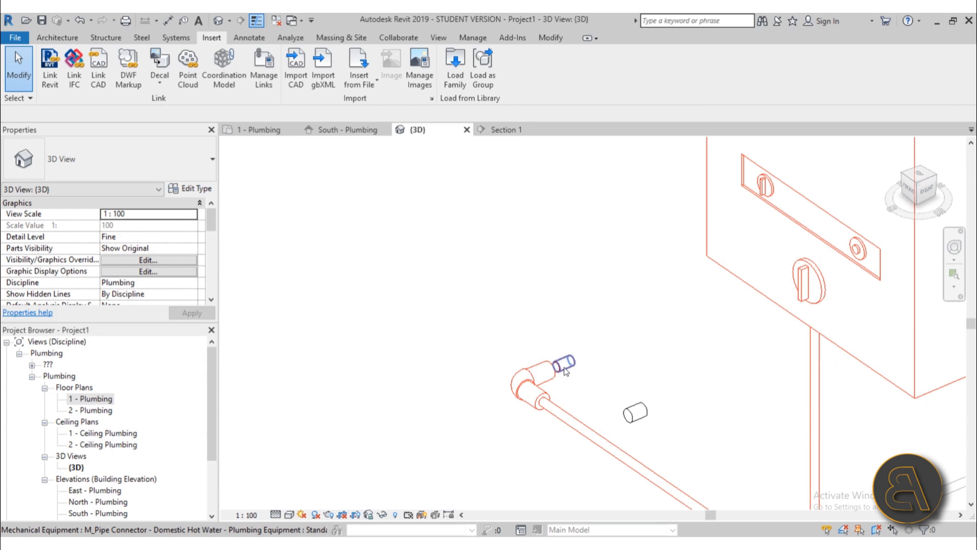
scroll(554, 348, "down", 5)
scroll(370, 280, "down", 2)
middle_click_drag(397, 277, 548, 433)
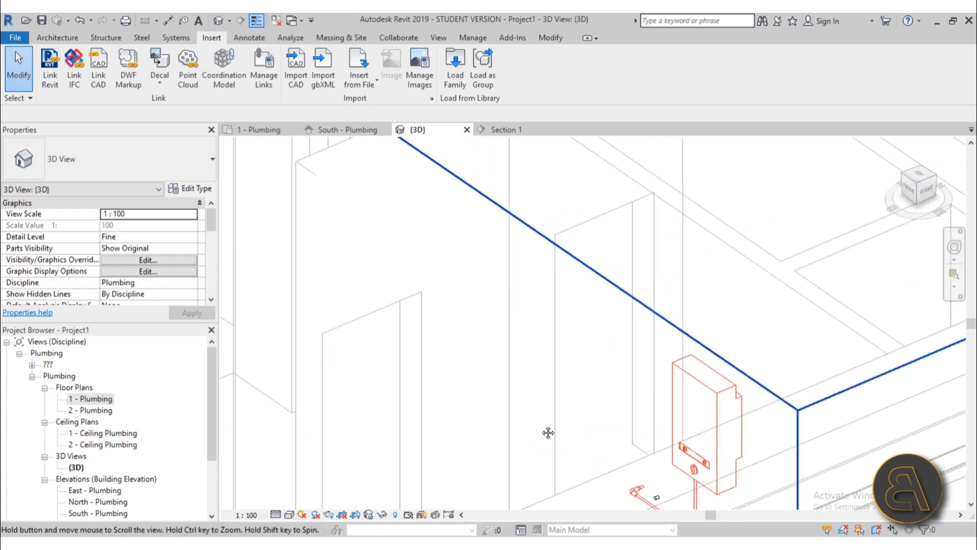
scroll(507, 333, "down", 4)
middle_click_drag(492, 311, 514, 358)
Step: Select the 152 L water heater in the other bathroom and examine its pipe connectors in the floor plan and in 3D
double_click(90, 399)
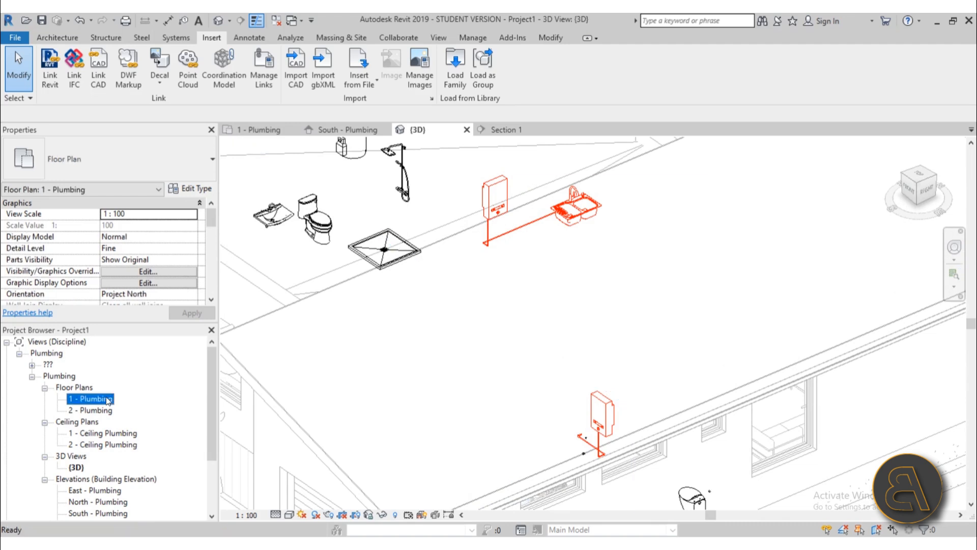
scroll(676, 377, "down", 1)
middle_click_drag(430, 363, 634, 379)
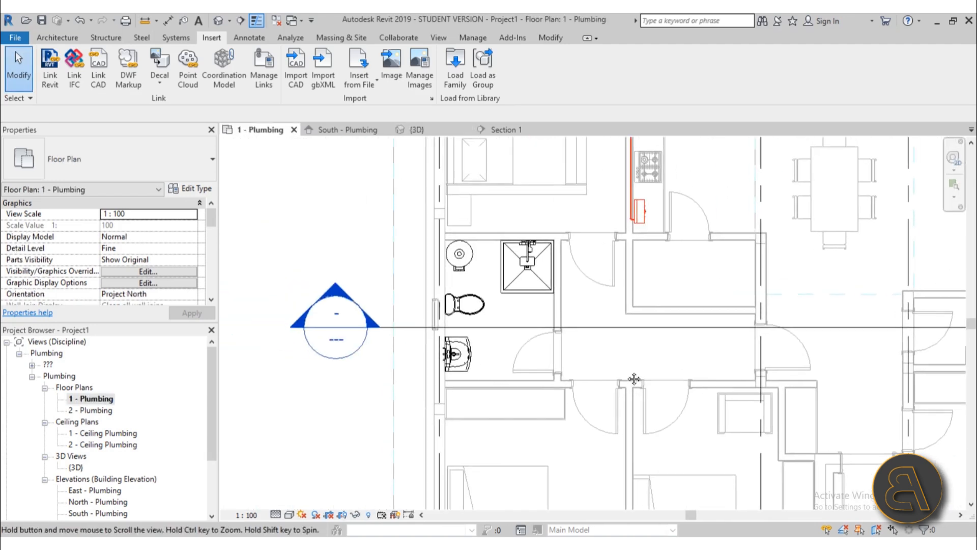
scroll(446, 264, "up", 4)
left_click(463, 274)
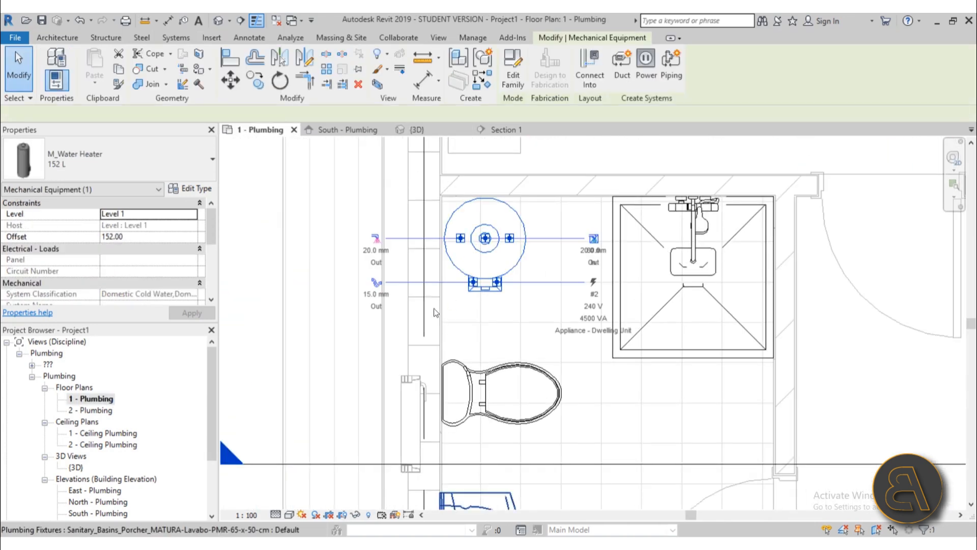
left_click(218, 21)
scroll(555, 310, "down", 3)
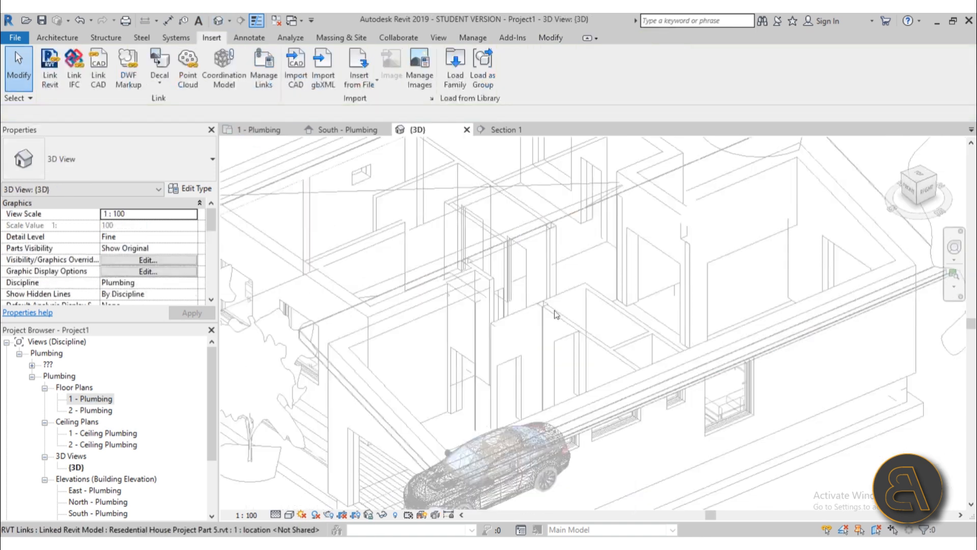
middle_click_drag(535, 318, 556, 294, "shift")
scroll(490, 246, "up", 6)
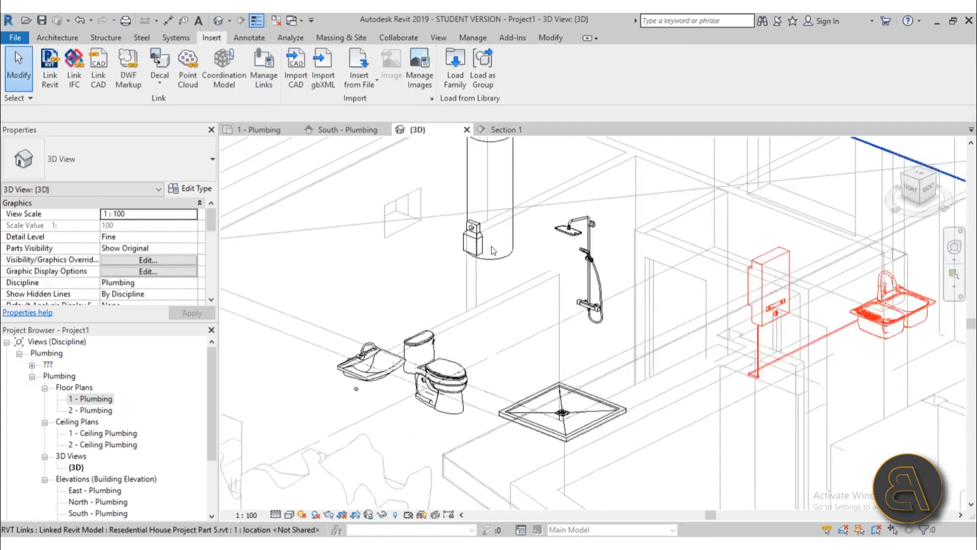
left_click(478, 266)
scroll(480, 308, "down", 4)
middle_click_drag(480, 307, 482, 355)
scroll(480, 231, "up", 4)
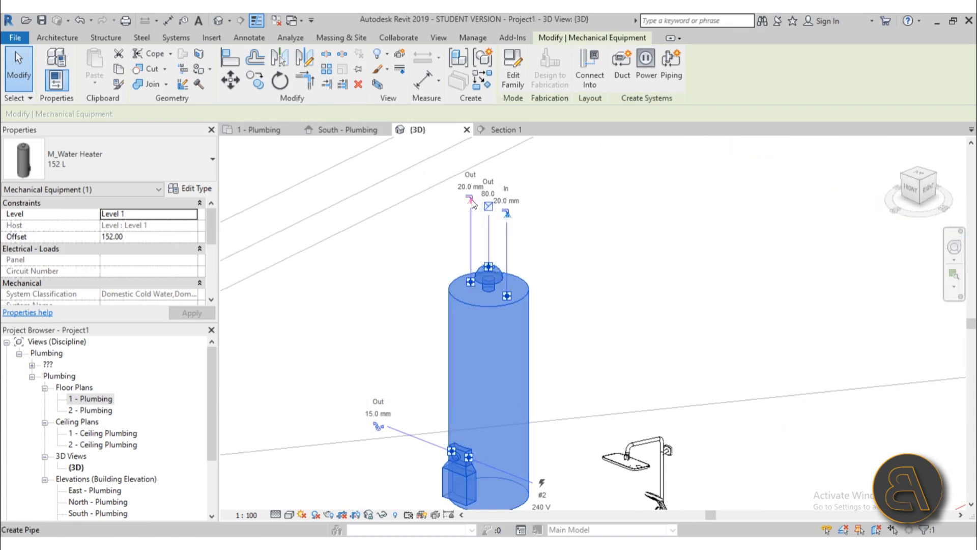
scroll(464, 232, "down", 2)
middle_click_drag(497, 326, 494, 282)
Step: Inspect the bathroom's shower and washbasin in 3D as fixtures for the water heater to supply
left_click(600, 448)
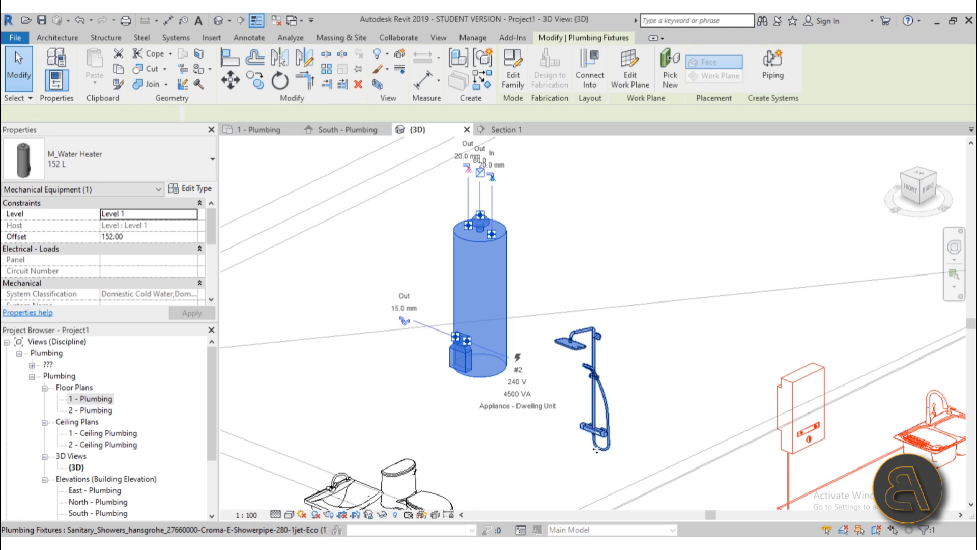
scroll(598, 457, "up", 4)
scroll(552, 395, "down", 3)
middle_click_drag(564, 383, 686, 300)
left_click(420, 422)
left_click(411, 426)
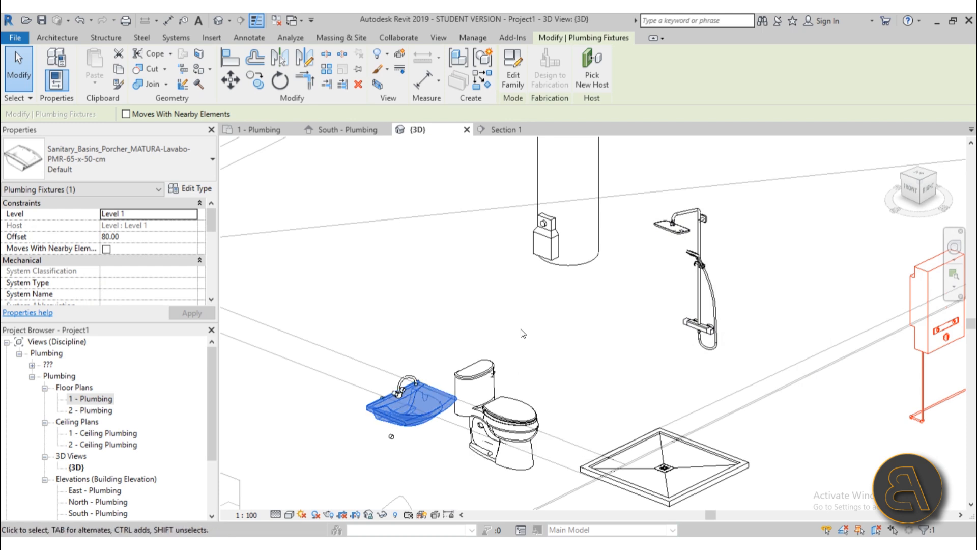
scroll(521, 329, "down", 3)
scroll(508, 294, "up", 2)
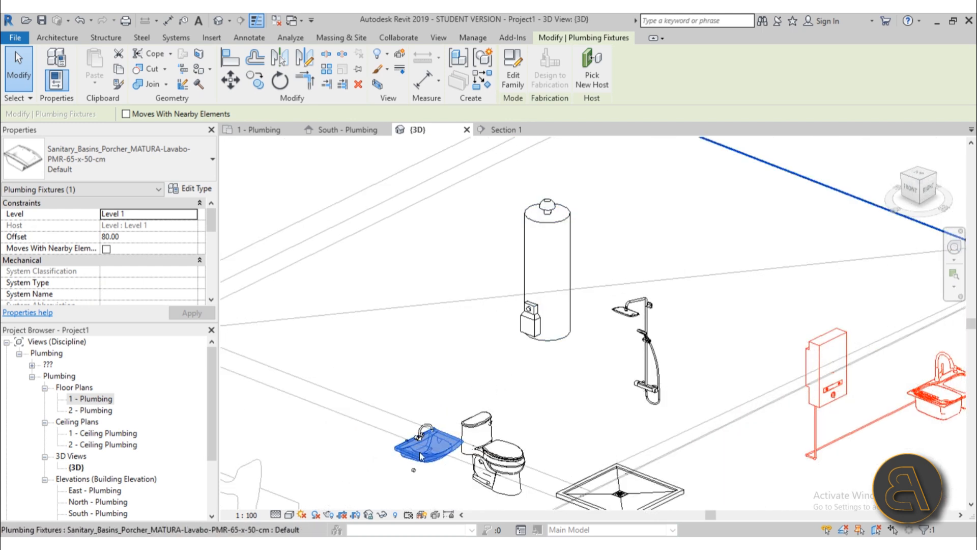
left_click(655, 396)
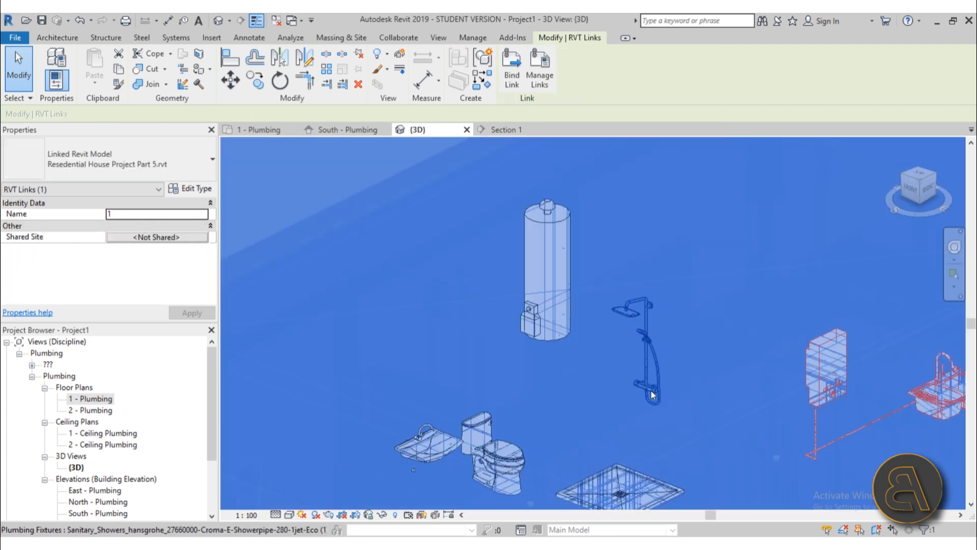
key("Escape")
left_click(653, 395)
key("Escape")
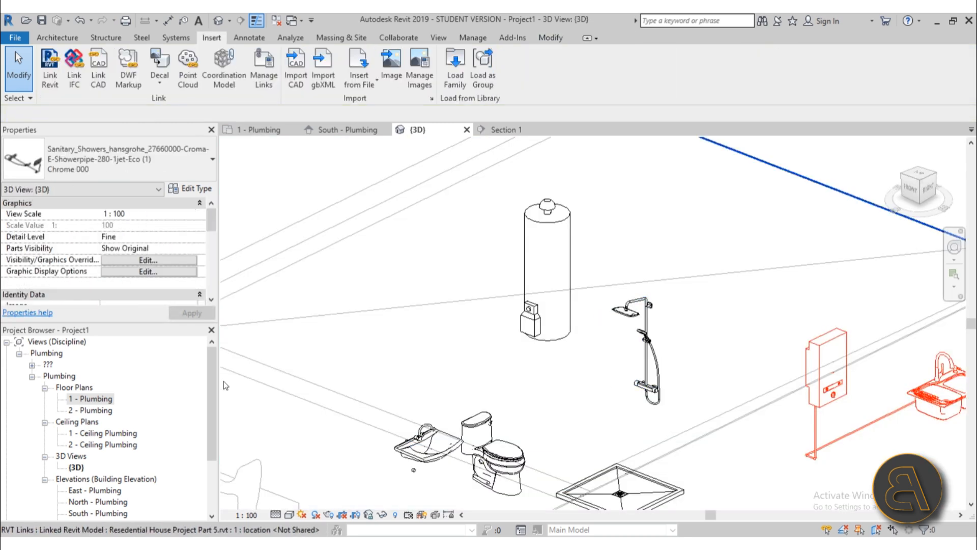
Step: In the Level 1 plumbing plan, draw a 20 mm pipe at 300 cm offset from the water heater's hot-water outlet into the wall behind it
double_click(86, 398)
scroll(458, 290, "up", 5)
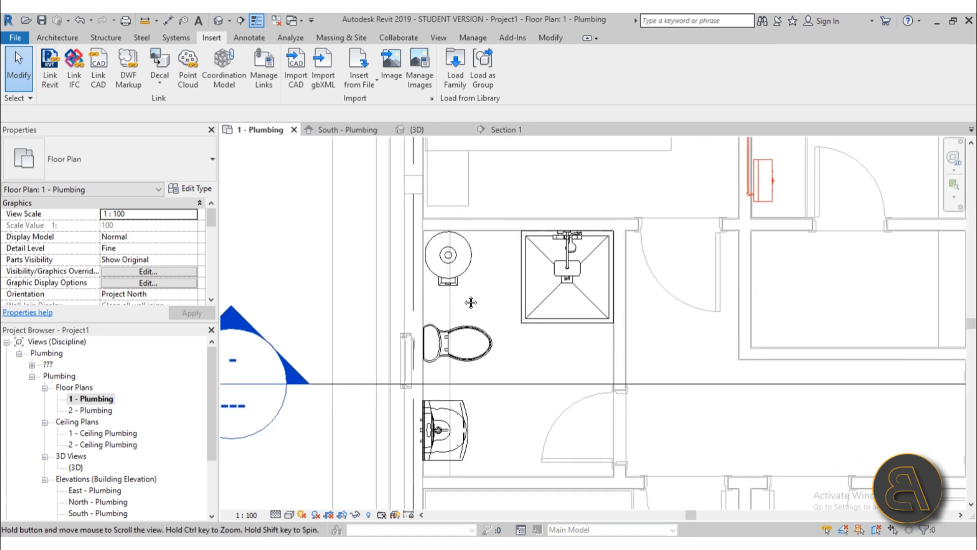
left_click(432, 270)
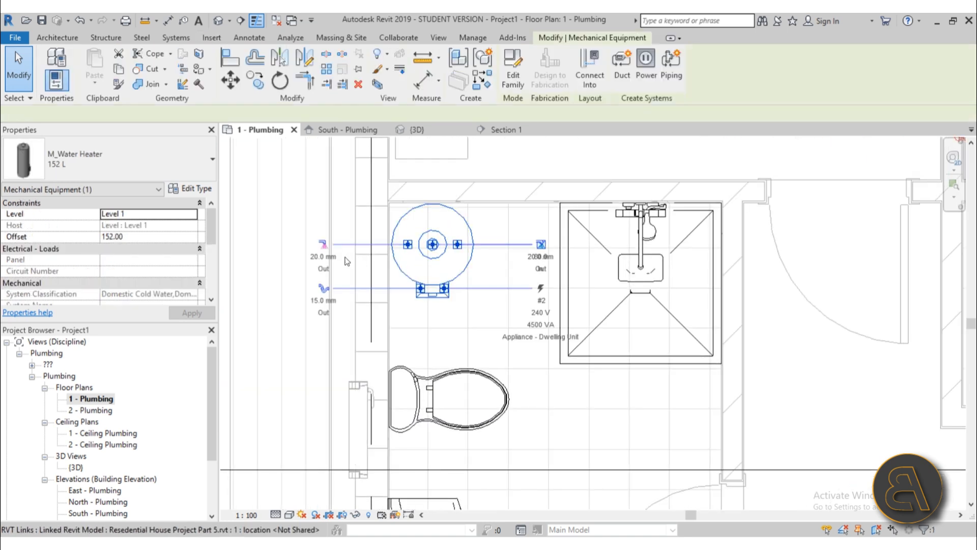
left_click(322, 245)
scroll(404, 199, "up", 2)
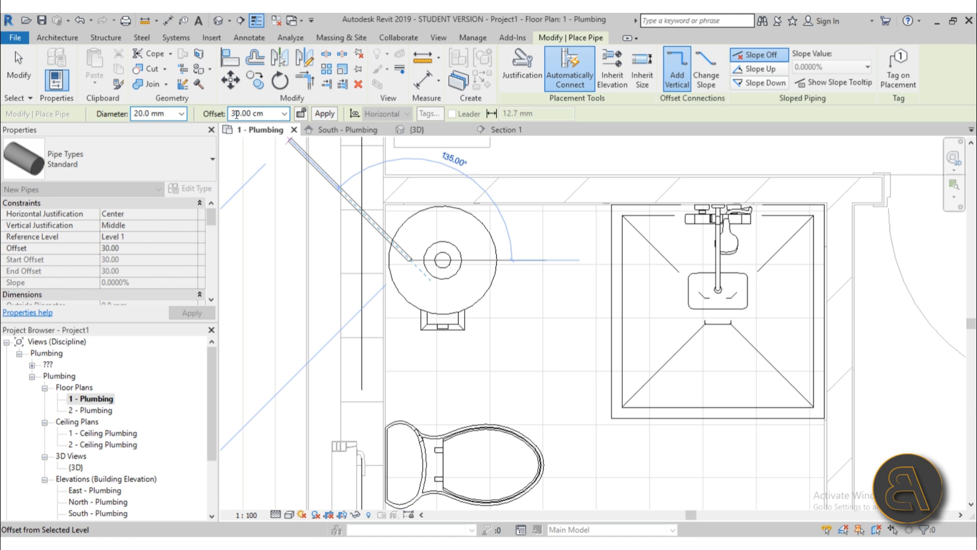
scroll(364, 245, "up", 2)
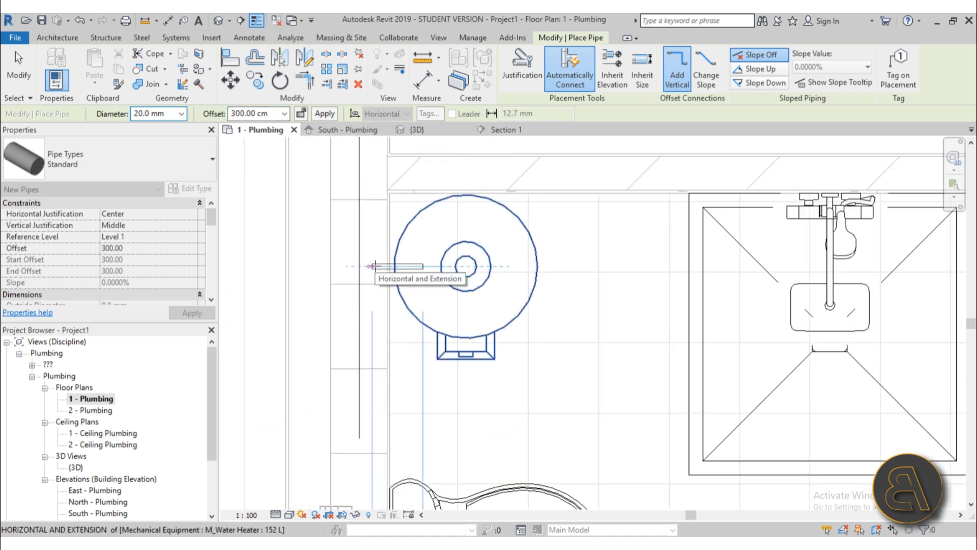
left_click(423, 176)
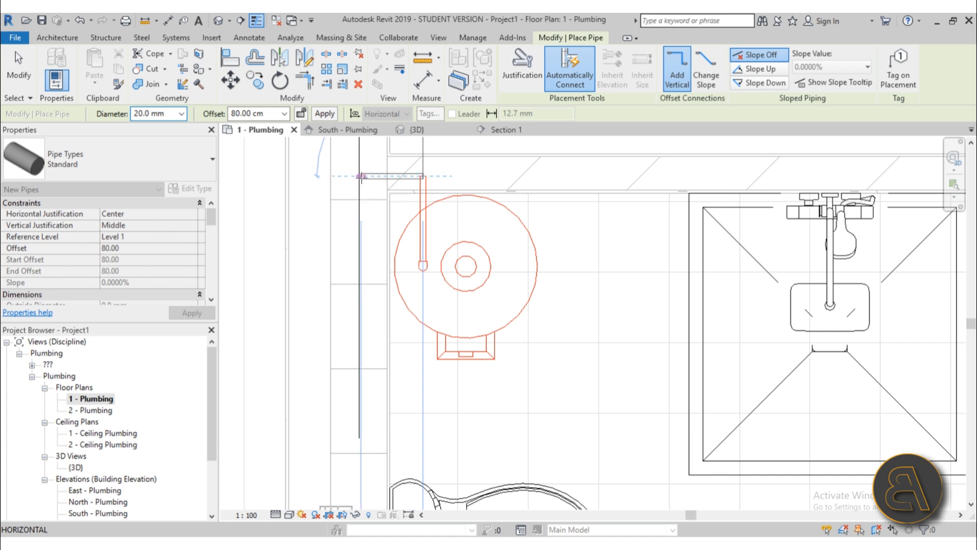
Step: Continue the 20 mm pipe at 80 cm offset into the outer wall and along it to just before the washbasin's connectors
left_click(372, 176)
scroll(382, 341, "down", 3)
middle_click_drag(382, 340, 374, 154)
scroll(352, 356, "up", 1)
scroll(352, 346, "up", 1)
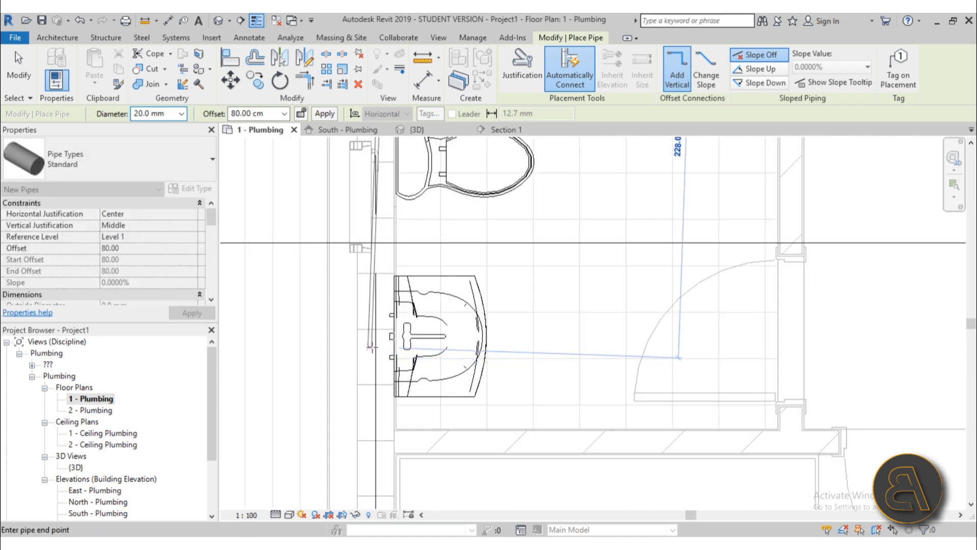
scroll(380, 329, "up", 2)
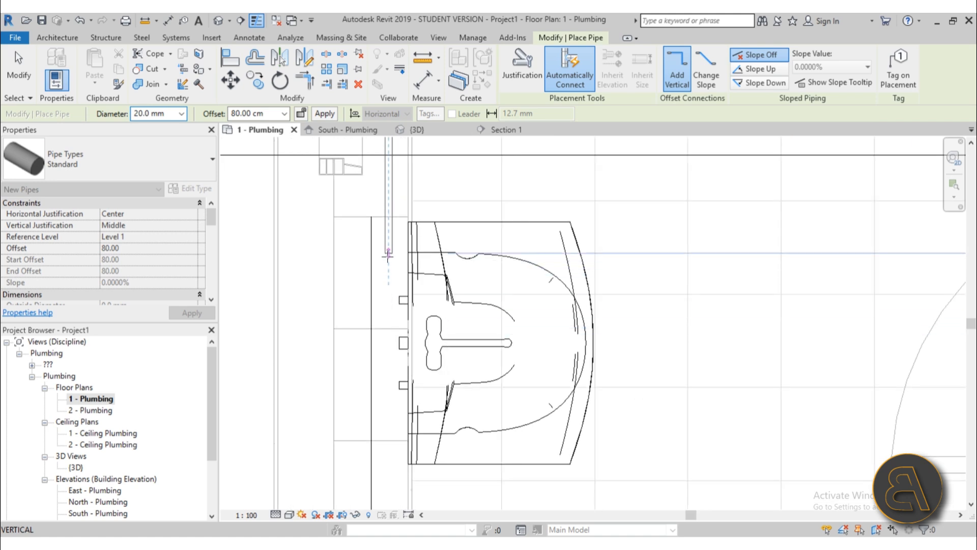
left_click(387, 252)
key("Escape")
key("Escape")
Step: Draw a 20 mm pipe at 80 cm offset from the washbasin's hot-water connector into the wall and join it to the heater's pipe
left_click(405, 387)
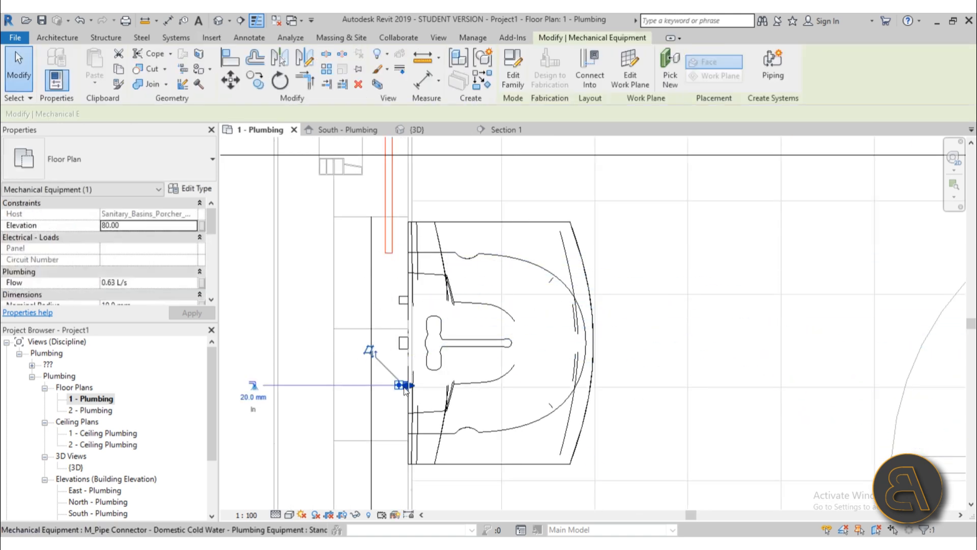
key("Escape")
left_click(400, 305)
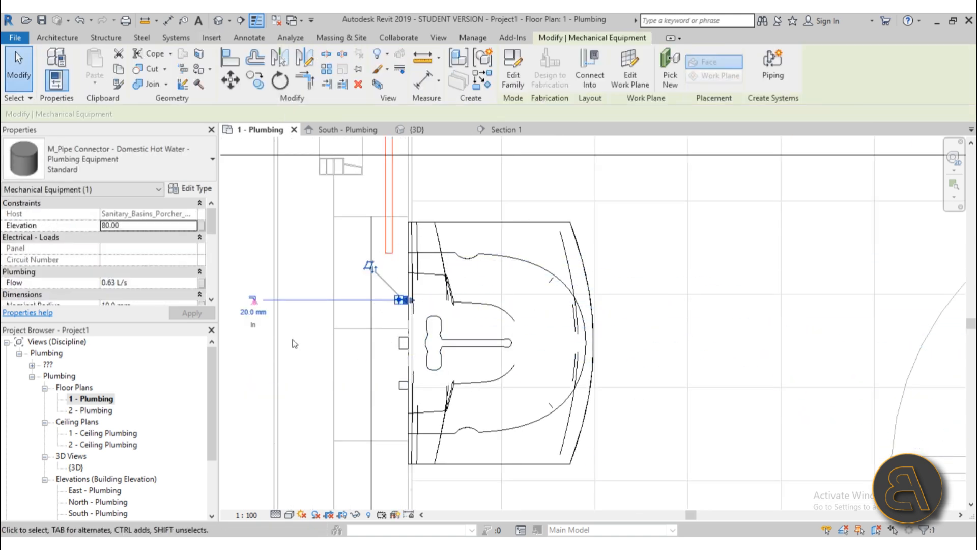
left_click(253, 300)
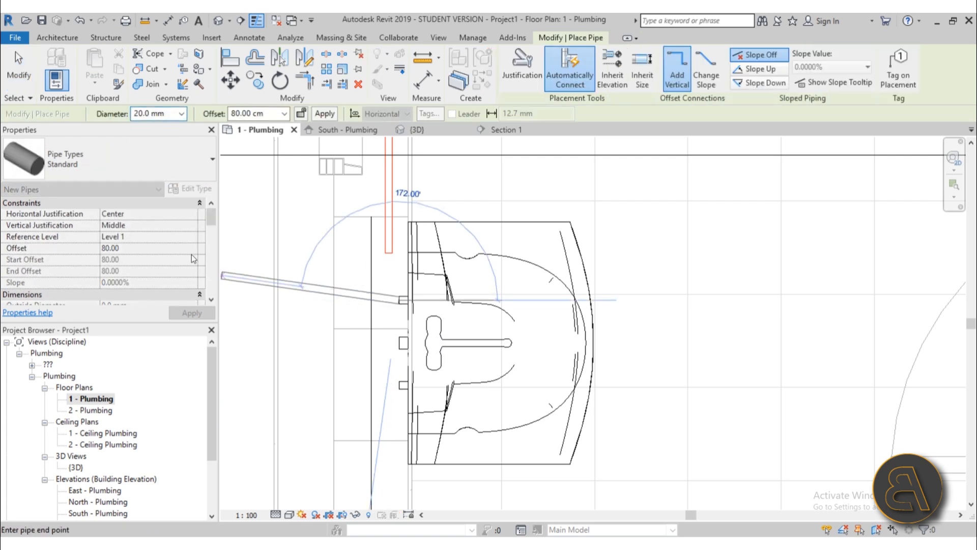
scroll(386, 311, "up", 2)
scroll(386, 311, "up", 1)
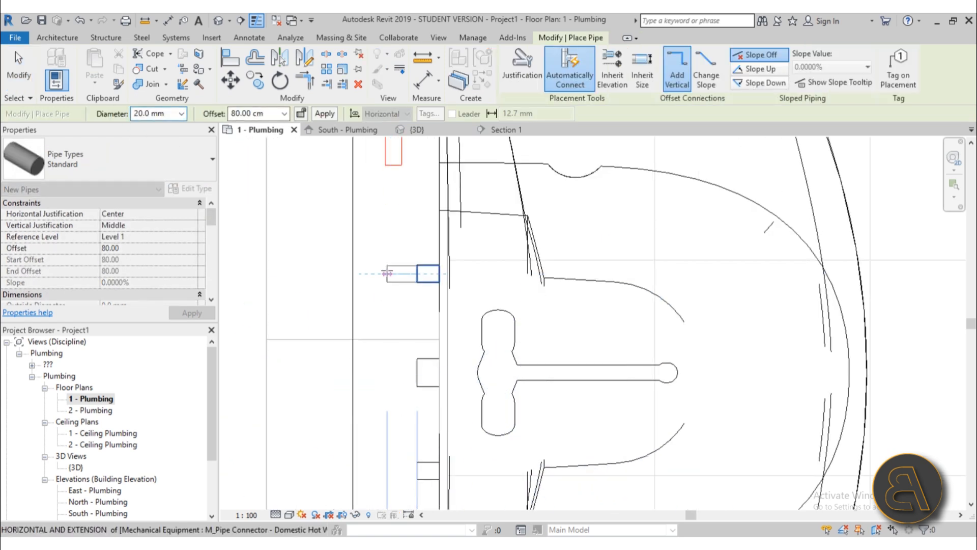
left_click(393, 274)
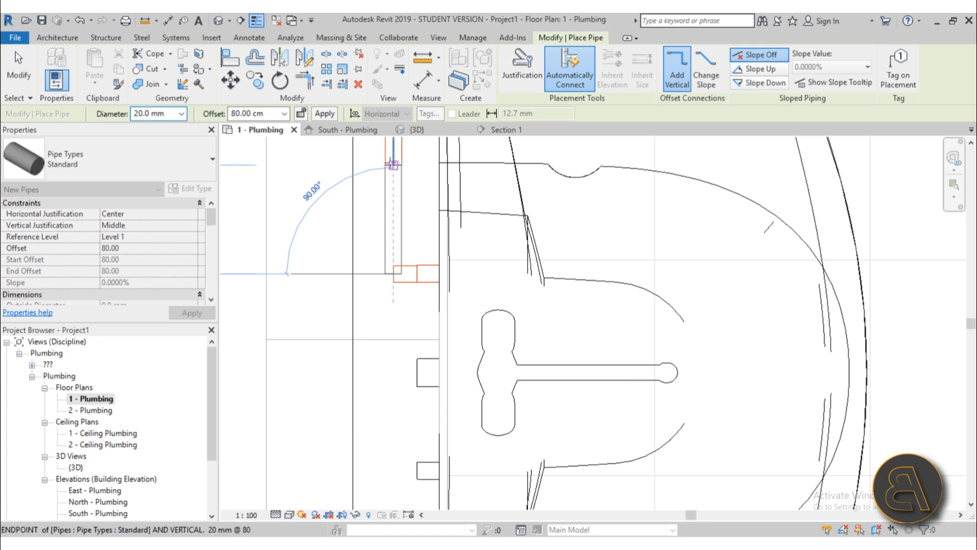
left_click(392, 164)
key("Escape")
key("Escape")
scroll(379, 244, "down", 5)
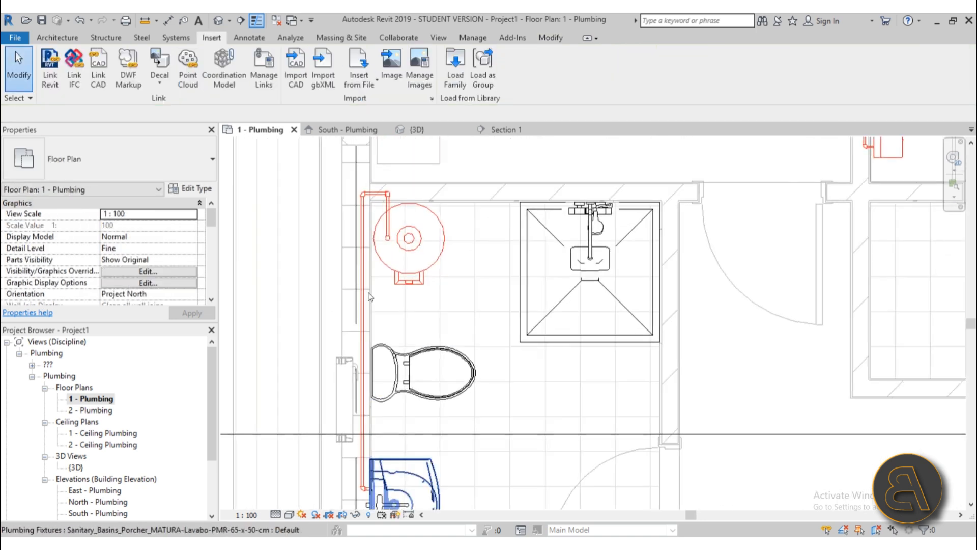
Step: Try to extend the short pipe in the wall behind the water heater past its elbow toward the shower, to about 80 cm
scroll(364, 189, "up", 4)
left_click(406, 205)
left_click_drag(427, 204, 679, 206)
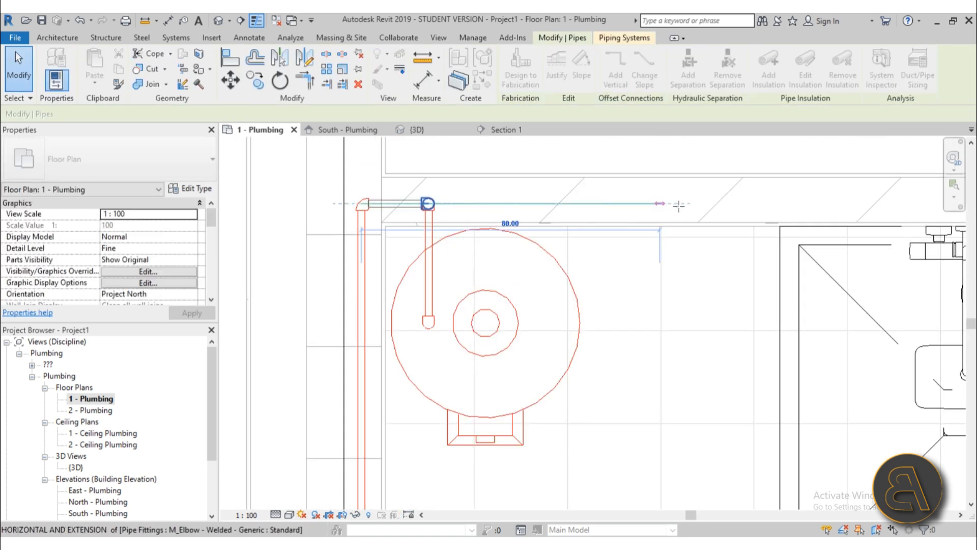
key("Escape")
scroll(557, 252, "up", 3)
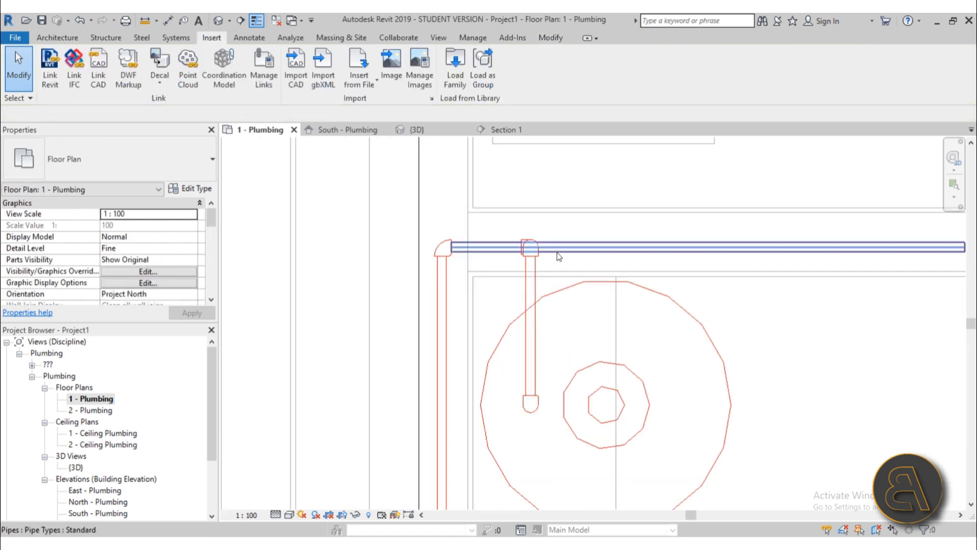
scroll(556, 252, "up", 1)
Step: Inspect in 3D how the extended pipe meets the elbow below the water heater, and check the fitting types available for that elbow
left_click(219, 20)
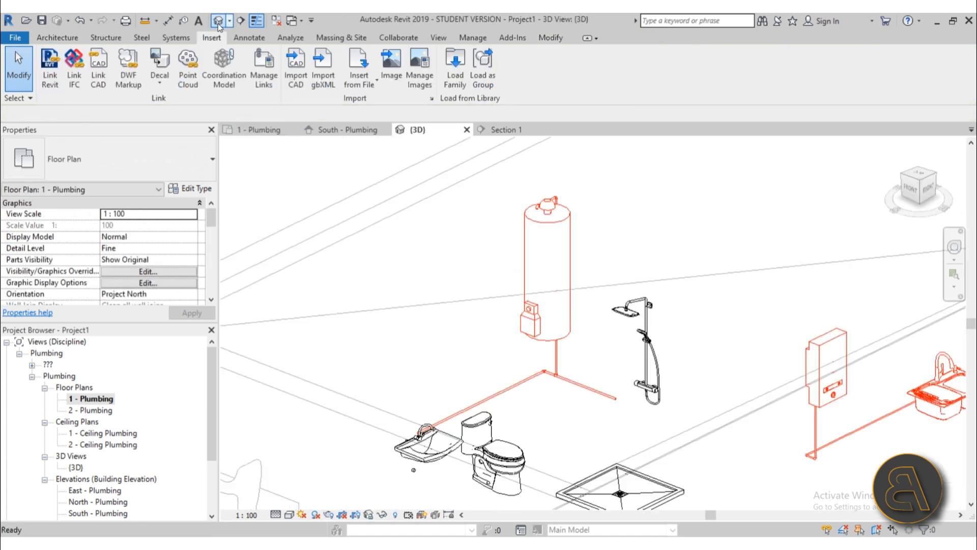
scroll(554, 307, "down", 2)
middle_click_drag(556, 347, 560, 333, "shift")
scroll(548, 349, "up", 5)
scroll(550, 348, "up", 4)
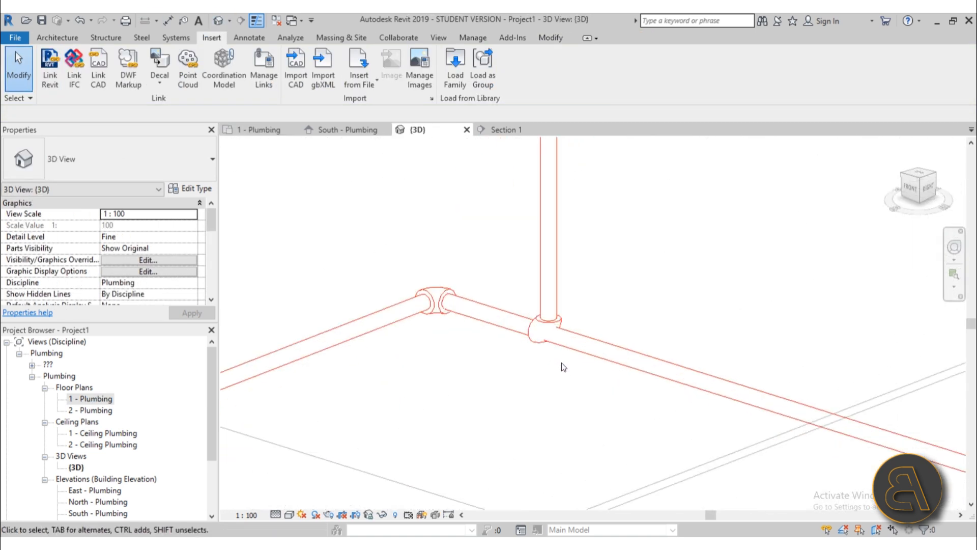
left_click(537, 323)
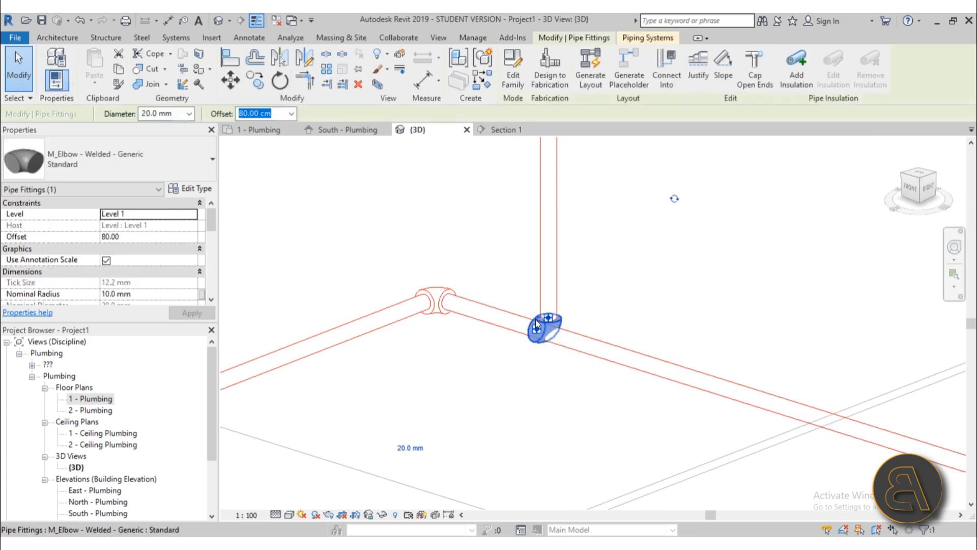
left_click(96, 173)
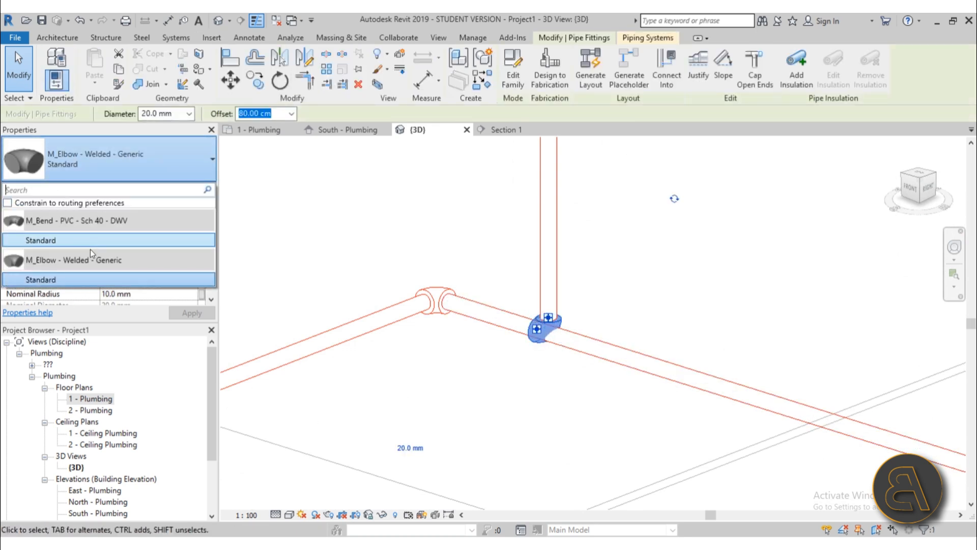
left_click(78, 165)
key("Escape")
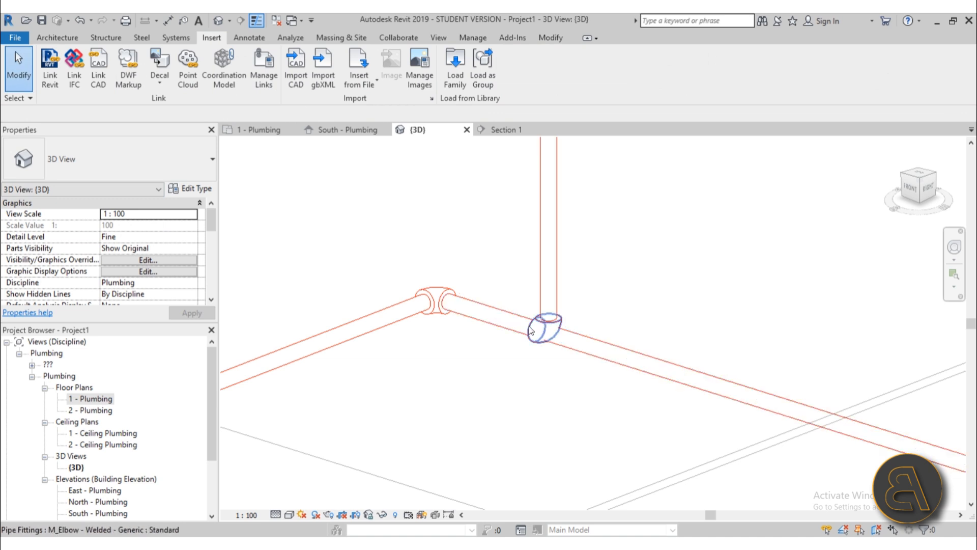
left_click(547, 326)
scroll(492, 268, "down", 4)
middle_click_drag(529, 309, 478, 307)
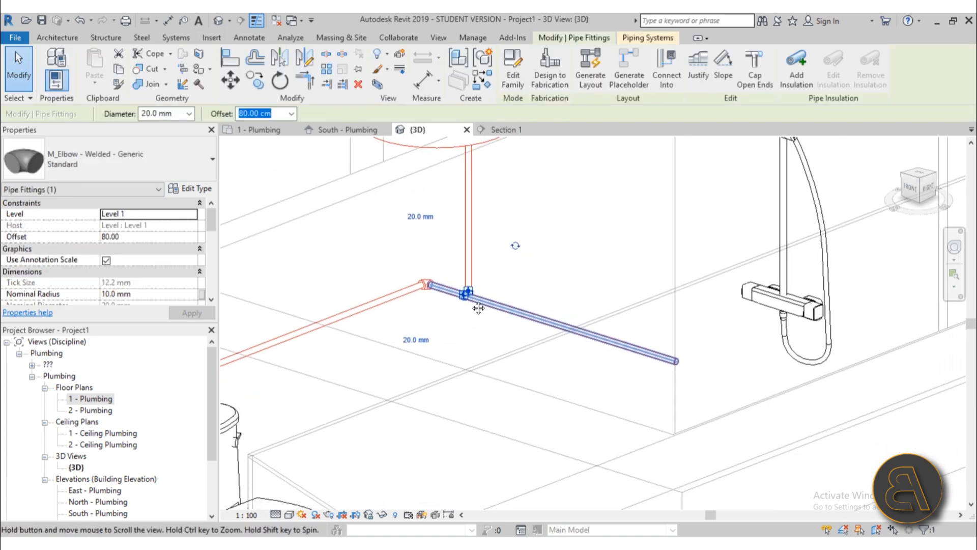
scroll(477, 304, "down", 2)
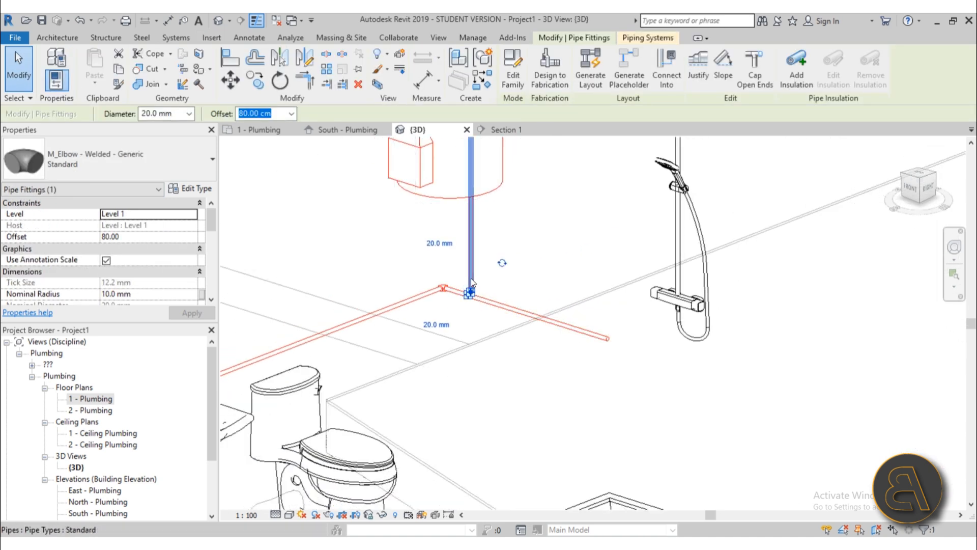
key("Escape")
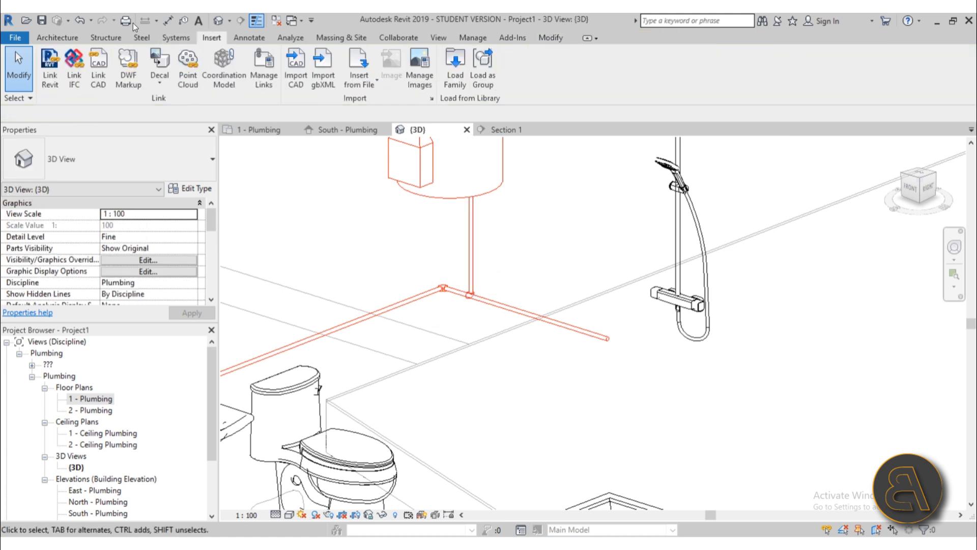
Step: In the Level 1 plumbing plan, try to draw a 15 mm pipe from the shower's hot-water connector straight into the wall
double_click(89, 401)
scroll(514, 292, "down", 4)
middle_click_drag(525, 290, 383, 281)
scroll(531, 263, "up", 2)
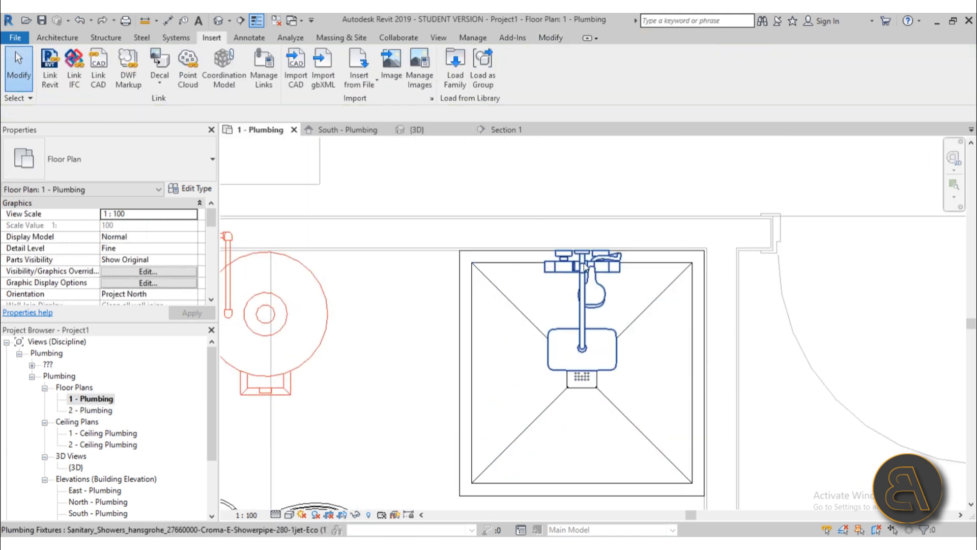
left_click(584, 268)
scroll(566, 153, "down", 1)
middle_click_drag(566, 154, 564, 220)
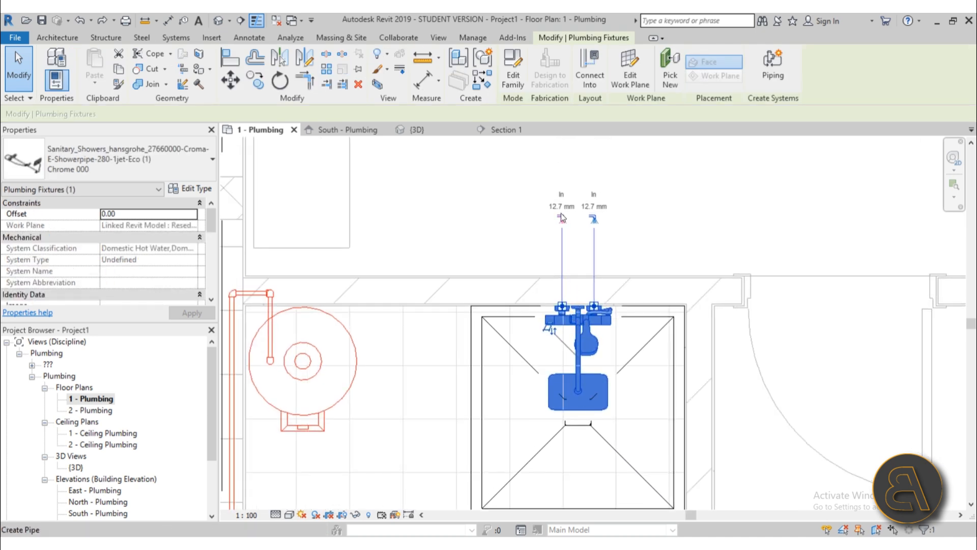
left_click(561, 215)
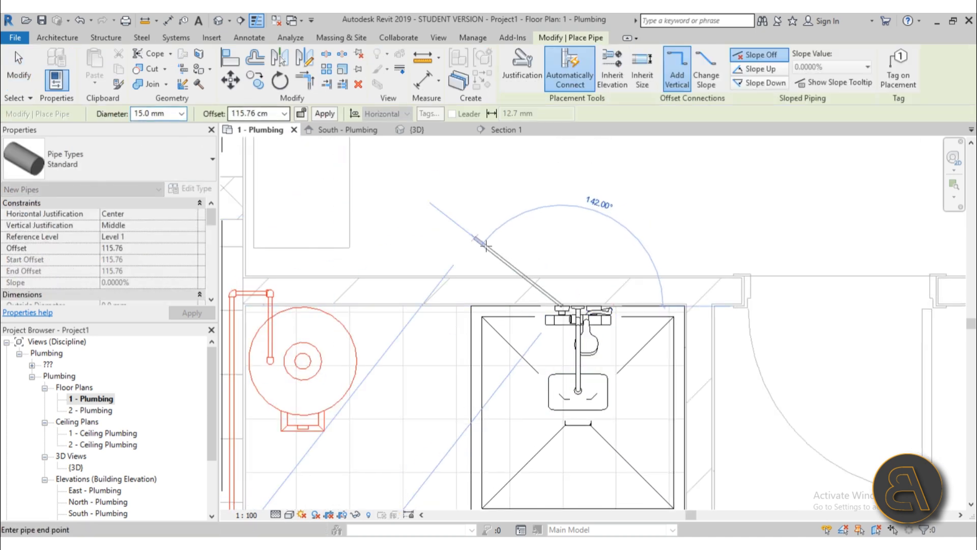
scroll(563, 295, "up", 3)
scroll(561, 293, "down", 4)
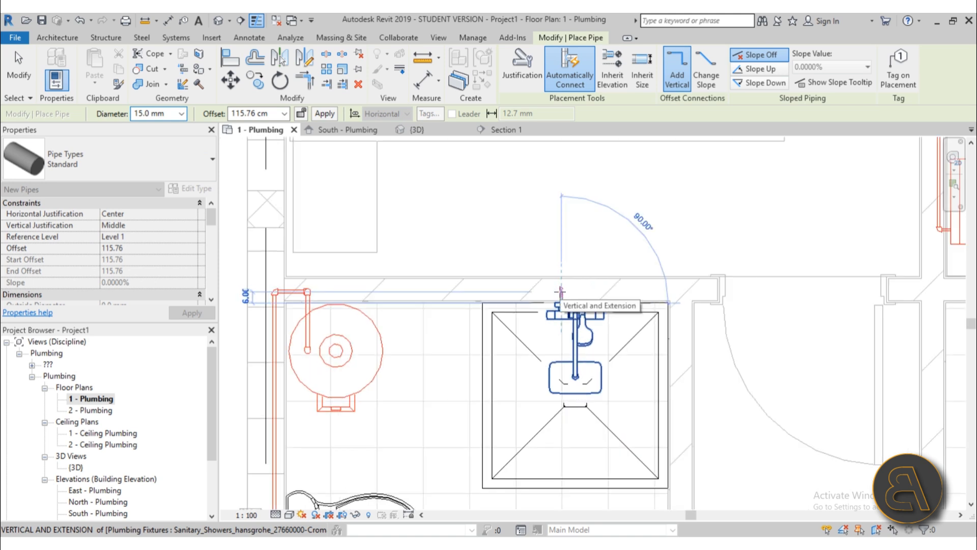
left_click(560, 291)
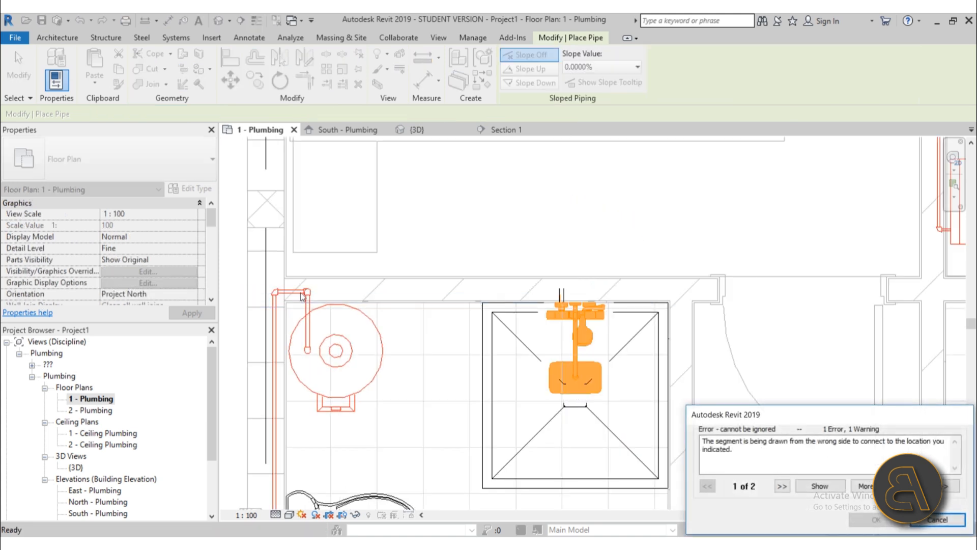
left_click(929, 520)
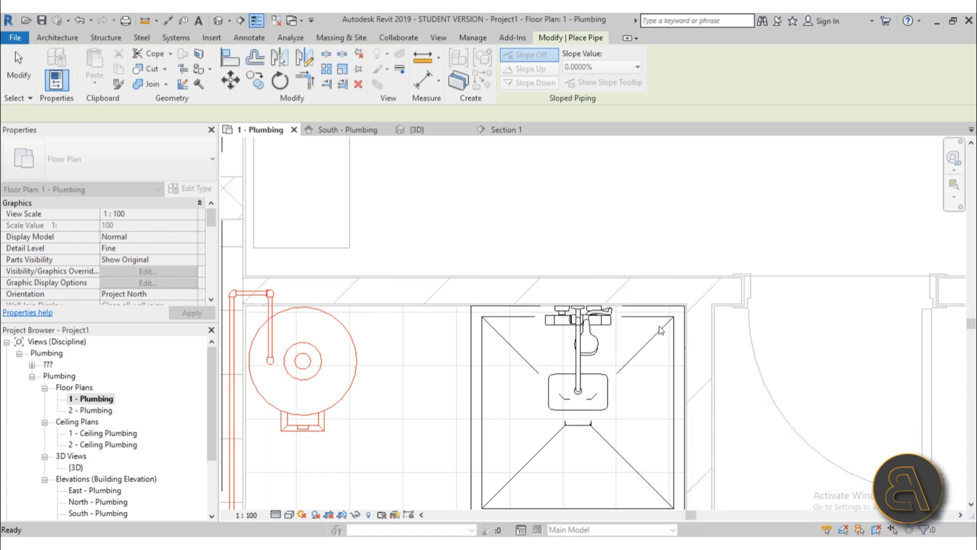
scroll(594, 303, "up", 3)
key("Escape")
Step: Try to draw a 15 mm pipe at 90 cm offset from the shower's hot-water connector into the wall
left_click(580, 325)
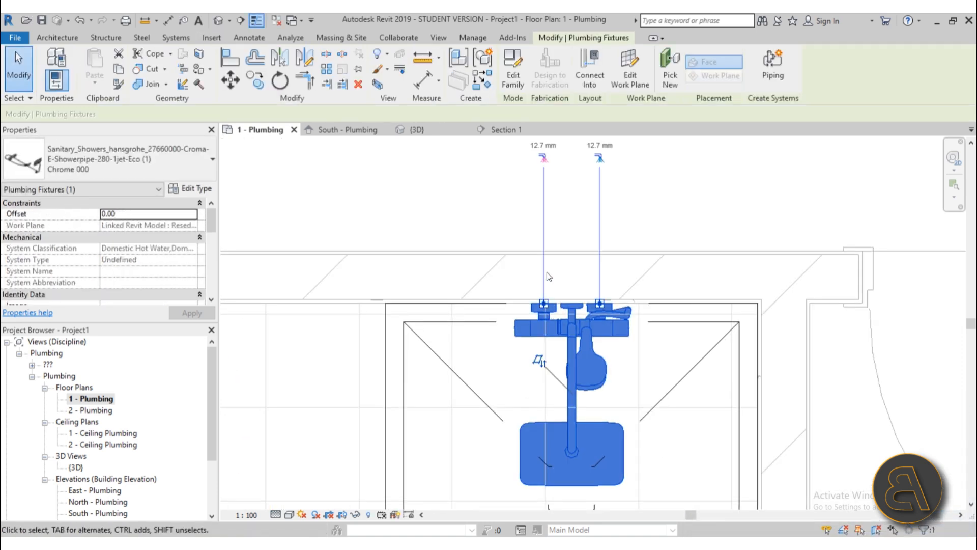
left_click(544, 161)
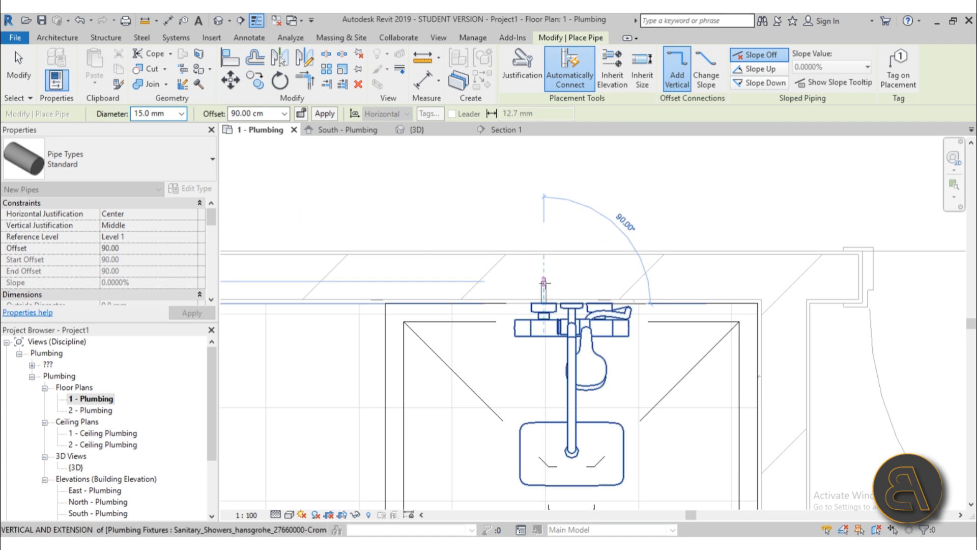
left_click(545, 283)
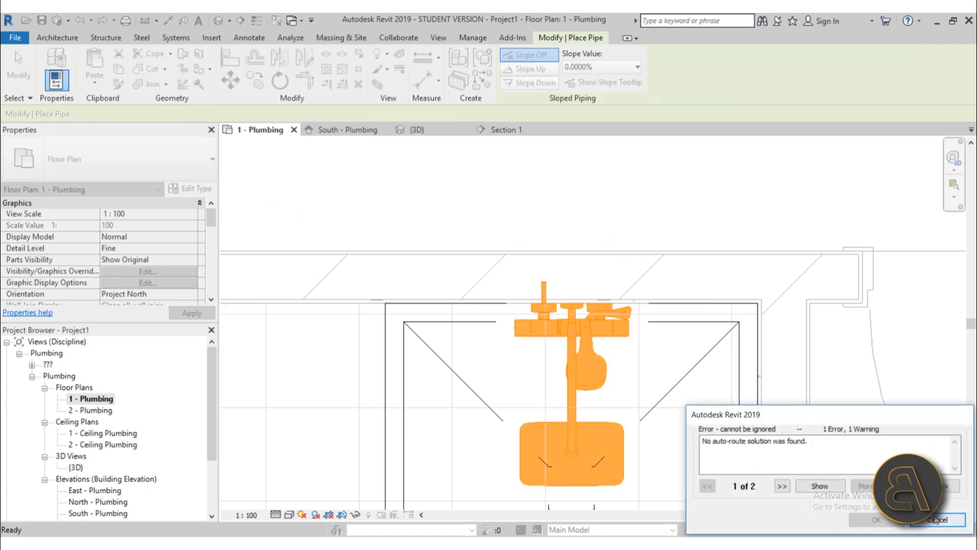
left_click(935, 519)
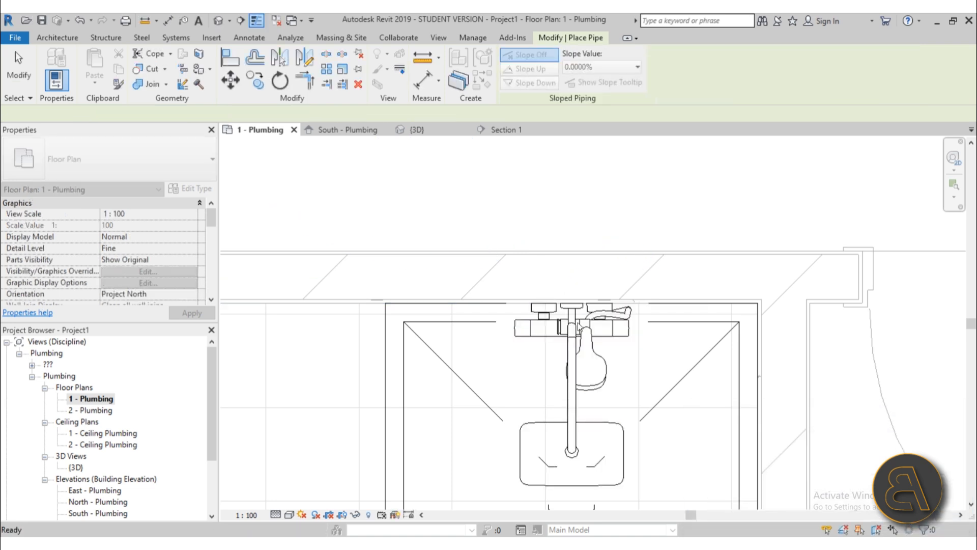
key("Escape")
Step: Draw a 15 mm pipe at 115.76 cm offset from the shower's hot-water connector into the wall and along it toward the water heater
left_click(549, 296)
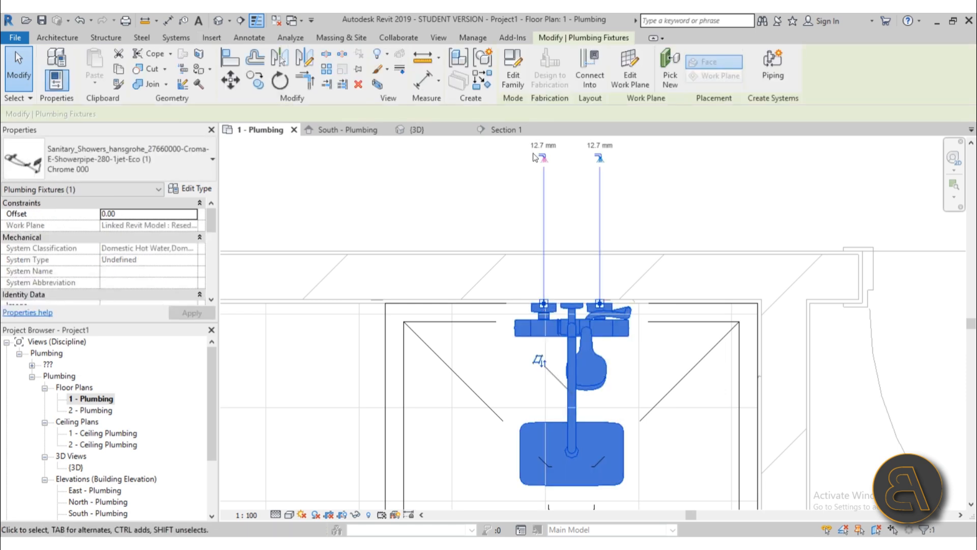
left_click(543, 264)
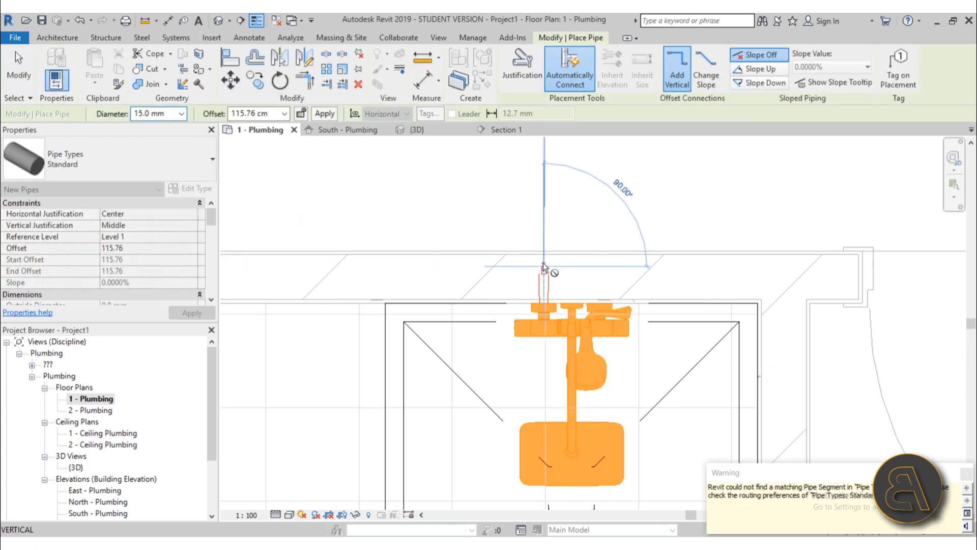
scroll(418, 273, "down", 2)
middle_click_drag(479, 286, 848, 291)
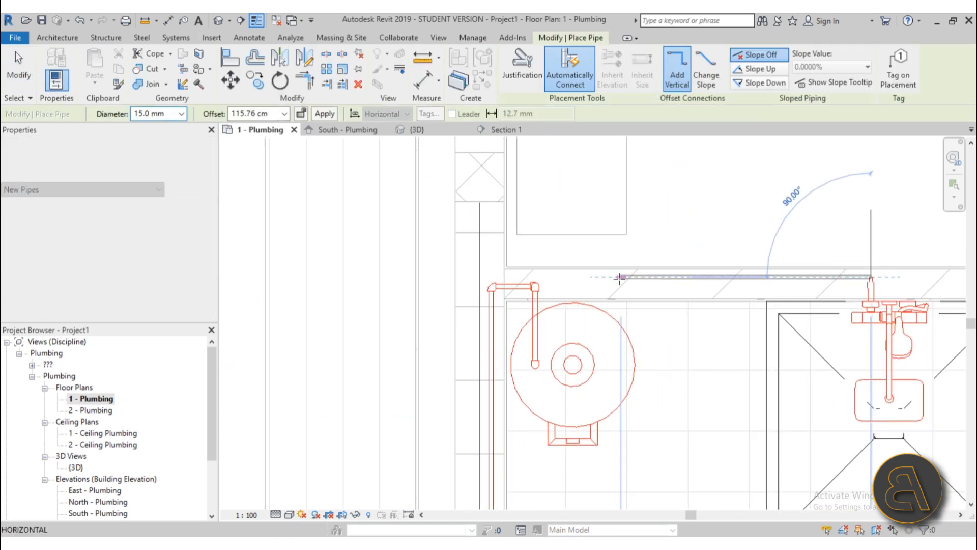
middle_click_drag(571, 281, 433, 262)
scroll(431, 263, "up", 1)
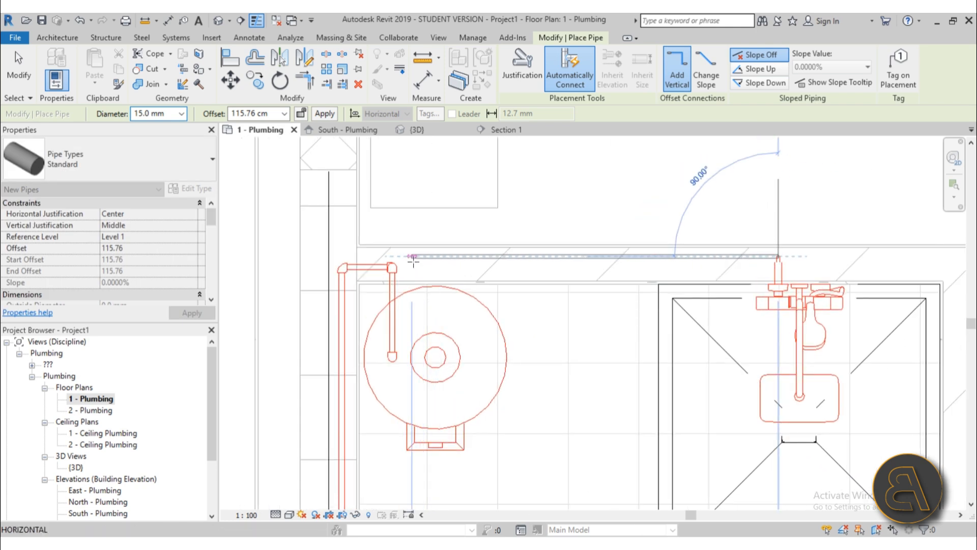
left_click(413, 261)
key("Escape")
key("Escape")
scroll(369, 271, "up", 2)
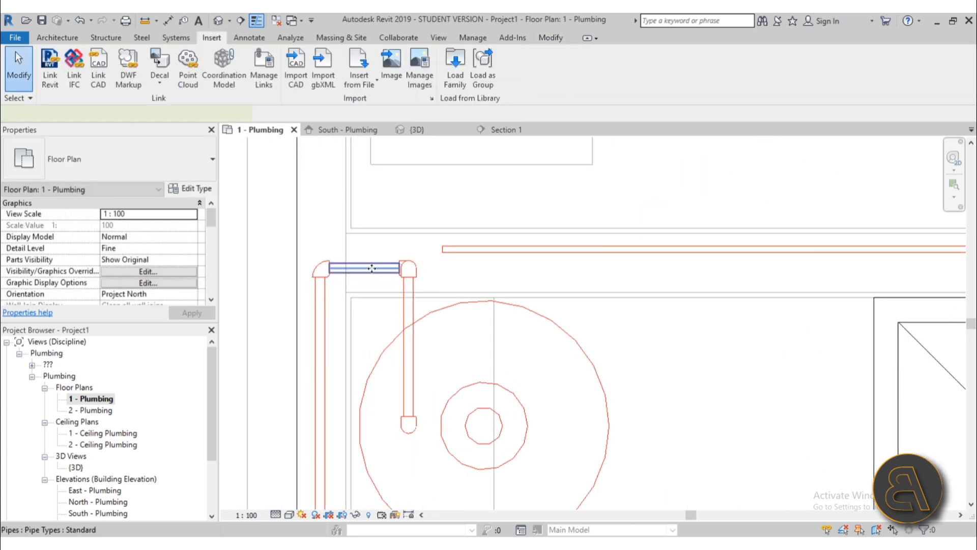
Step: Align the shower's pipe with the heater's pipe in the same wall and extend its free end toward the heater's vertical pipe
left_click(372, 269)
left_click(458, 250)
scroll(458, 256, "up", 2)
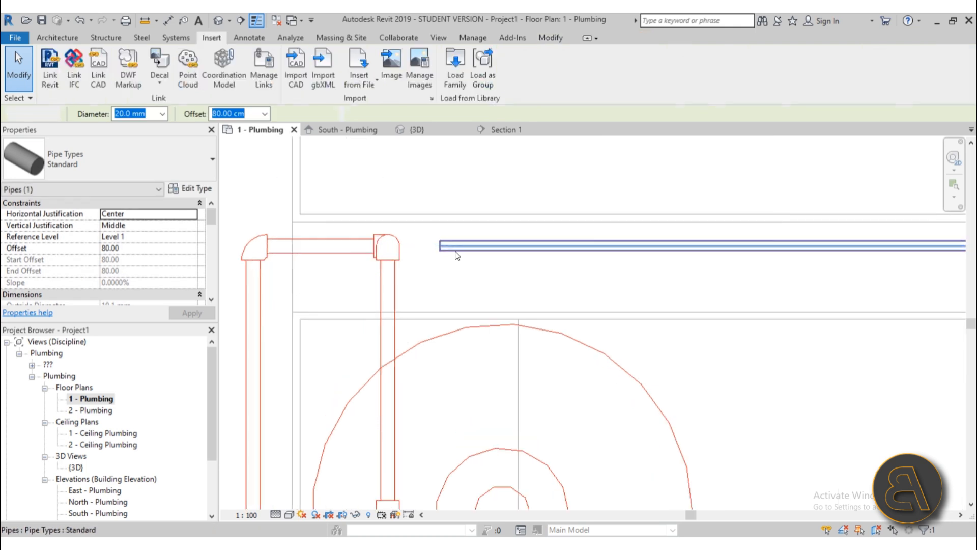
left_click_drag(440, 246, 388, 247)
left_click(411, 296)
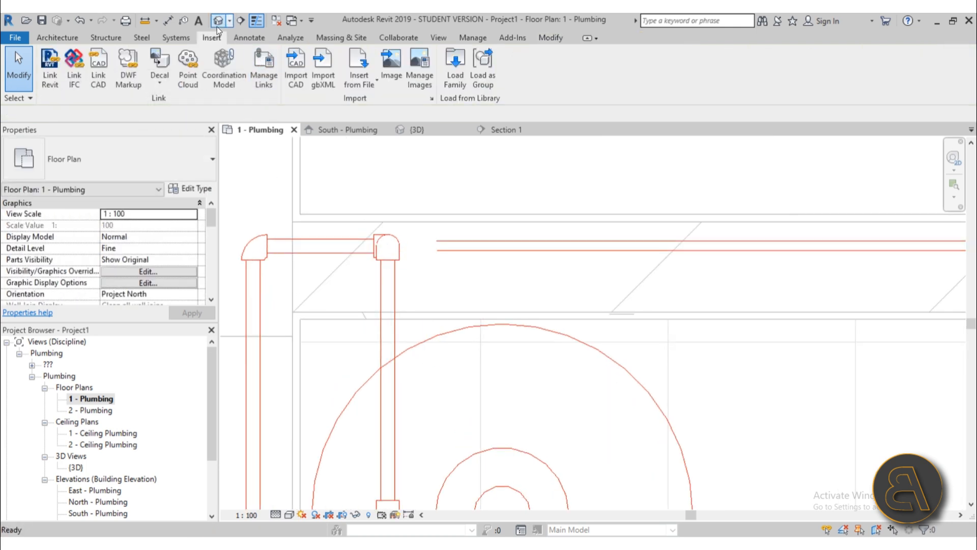
Step: Examine in 3D where the end of the shower's pipe meets the water heater's vertical pipe
left_click(218, 22)
scroll(508, 283, "down", 2)
middle_click_drag(510, 285, 554, 254, "shift")
scroll(477, 285, "up", 2)
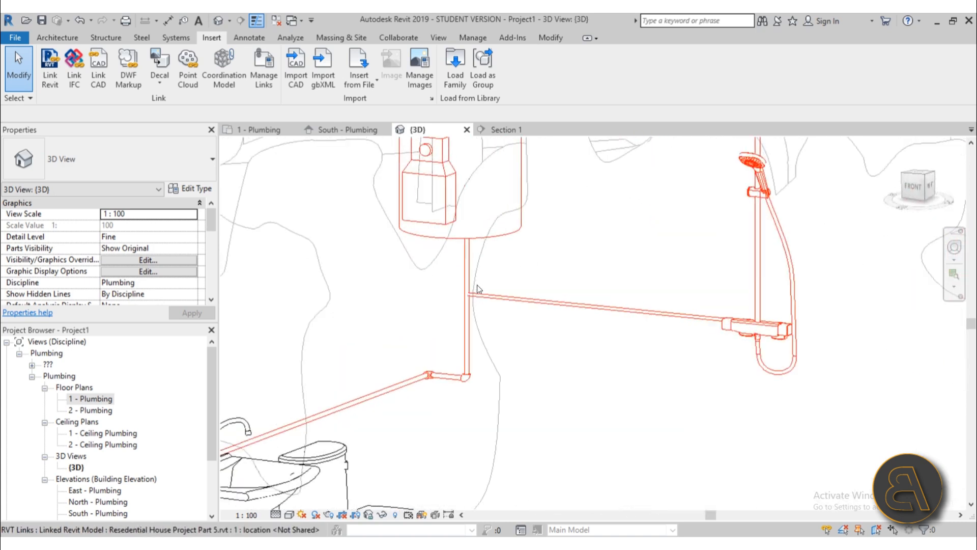
scroll(478, 289, "up", 3)
left_click(469, 307)
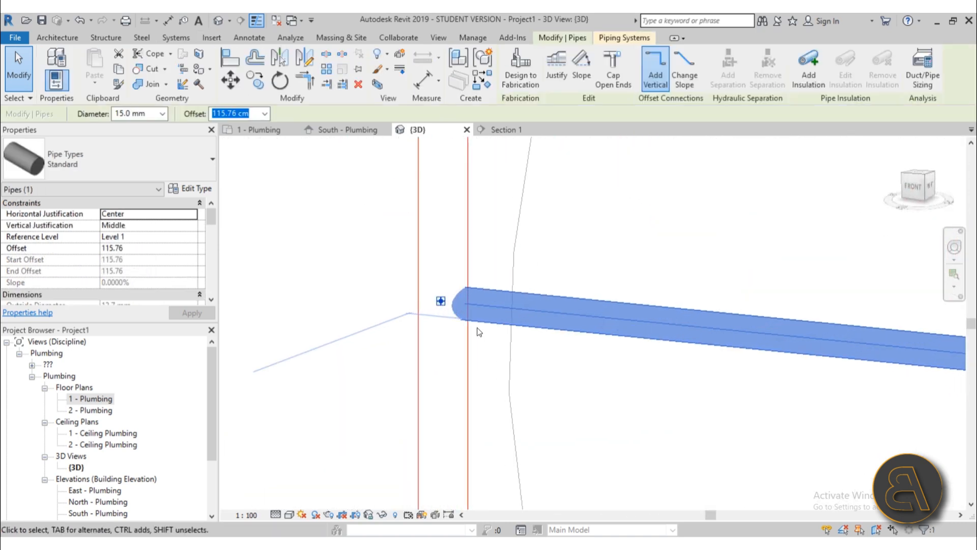
left_click(478, 332)
Step: Try to join the shower's pipe to the heater's vertical pipe with Trim/Extend to Corner
key("t")
key("r")
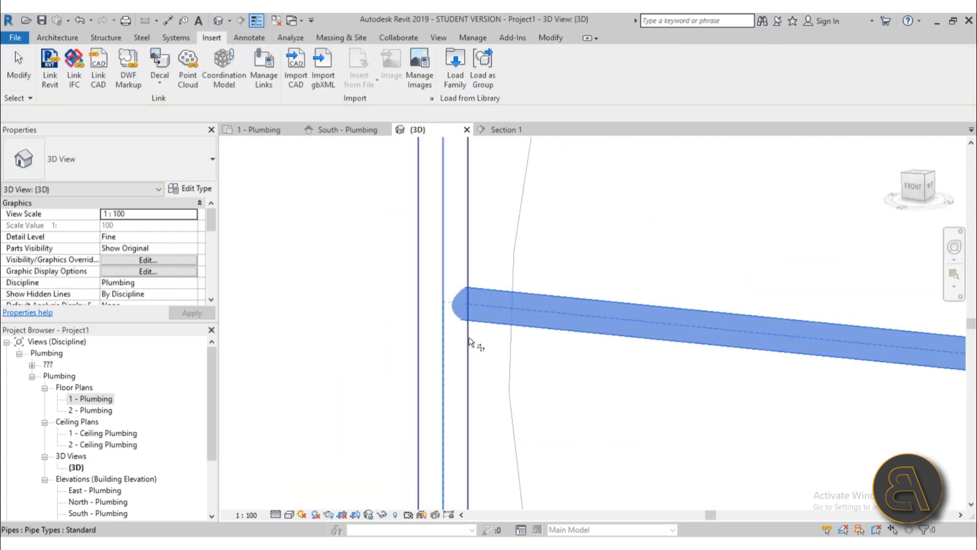
left_click(469, 336)
left_click(80, 21)
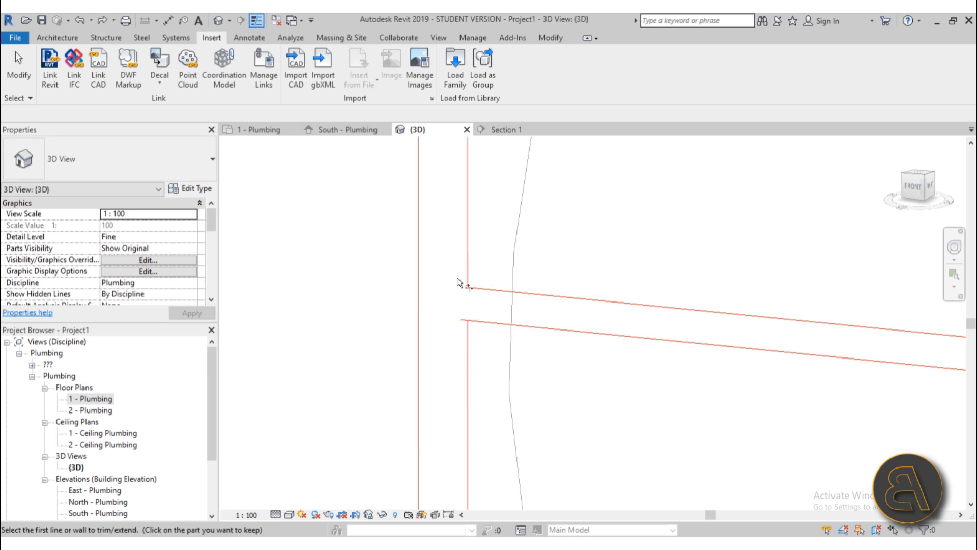
scroll(461, 275, "down", 3)
key("Escape")
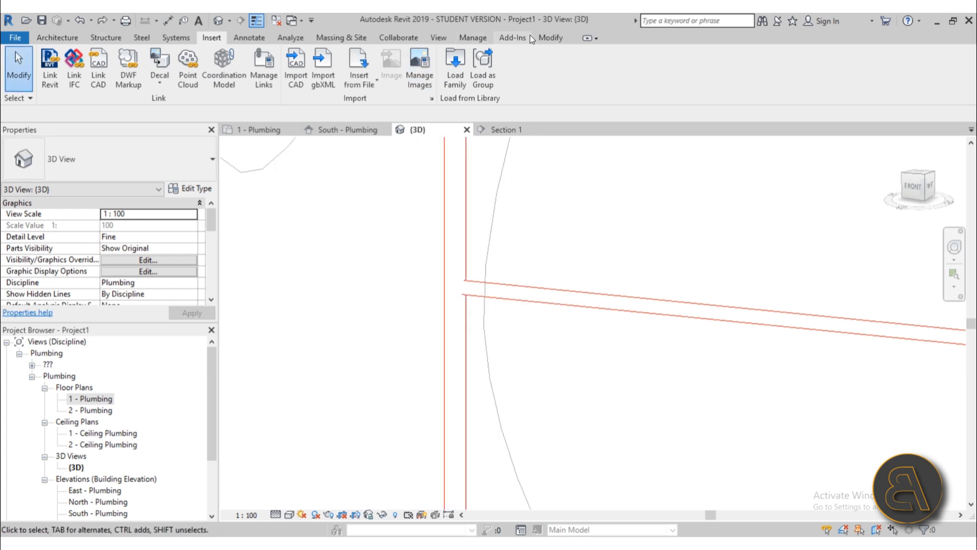
Step: Connect the shower's pipe to the heater's vertical pipe with a tee, using Trim/Extend Single Element
left_click(550, 37)
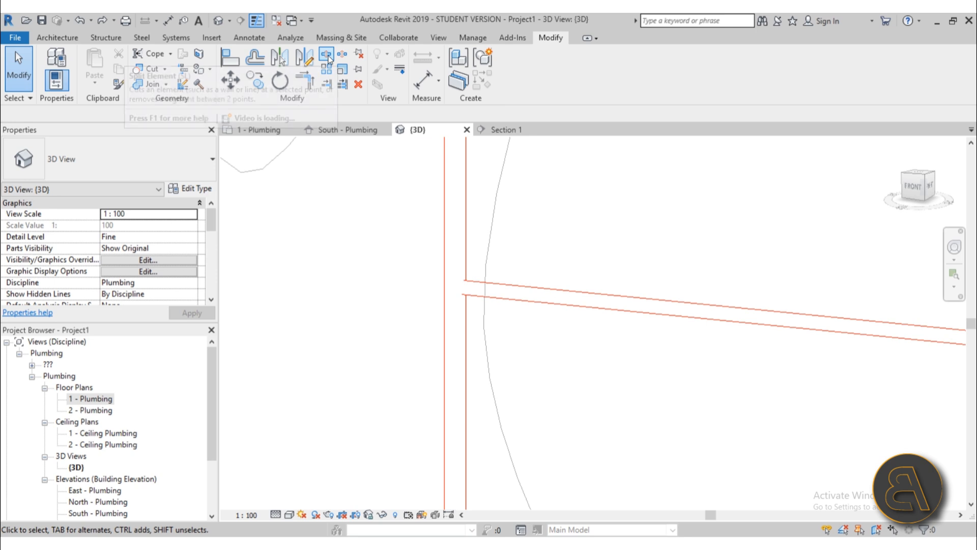
left_click(326, 84)
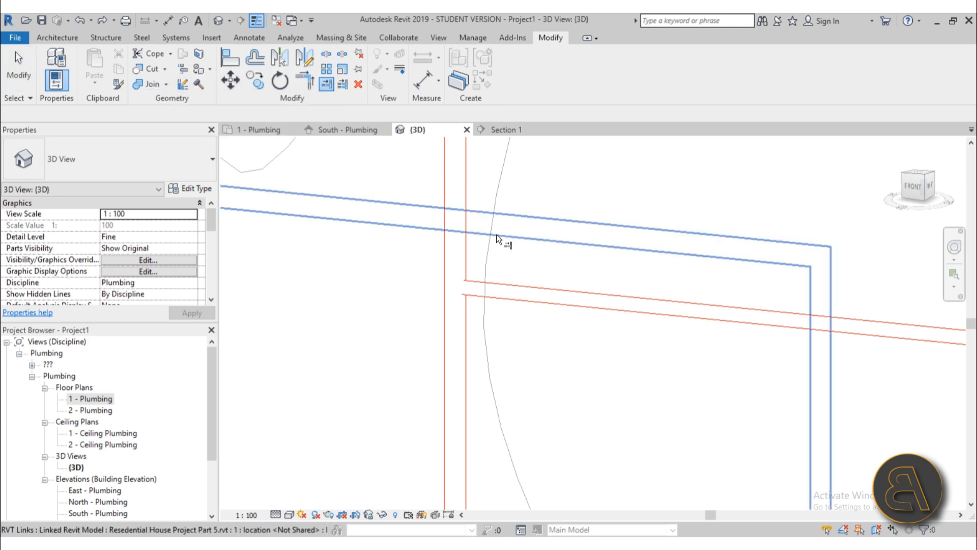
left_click(461, 226)
left_click(477, 280)
scroll(429, 322, "down", 4)
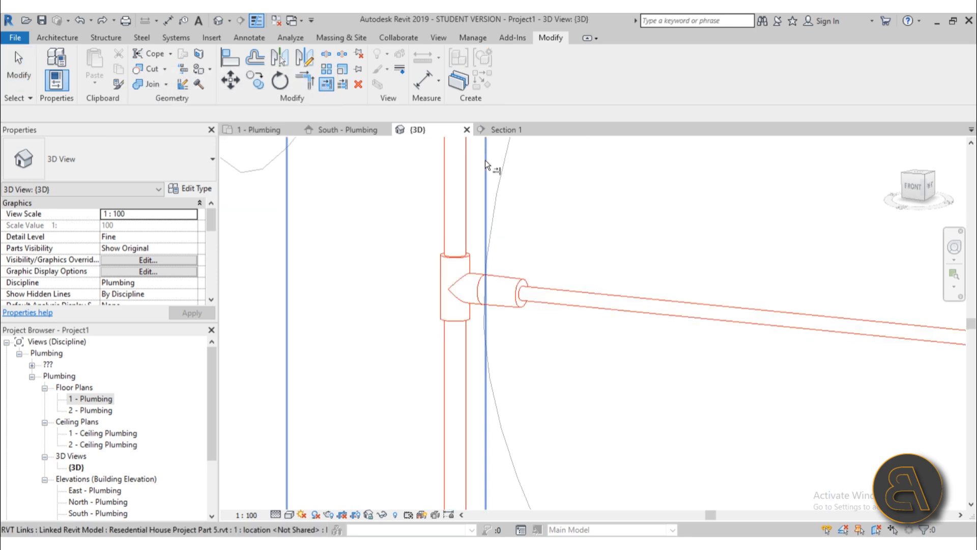
Step: Examine the finished hot-water piping in 3D around the heater, shower, washbasin and toilet, and across the whole house
key("Escape")
scroll(509, 245, "down", 5)
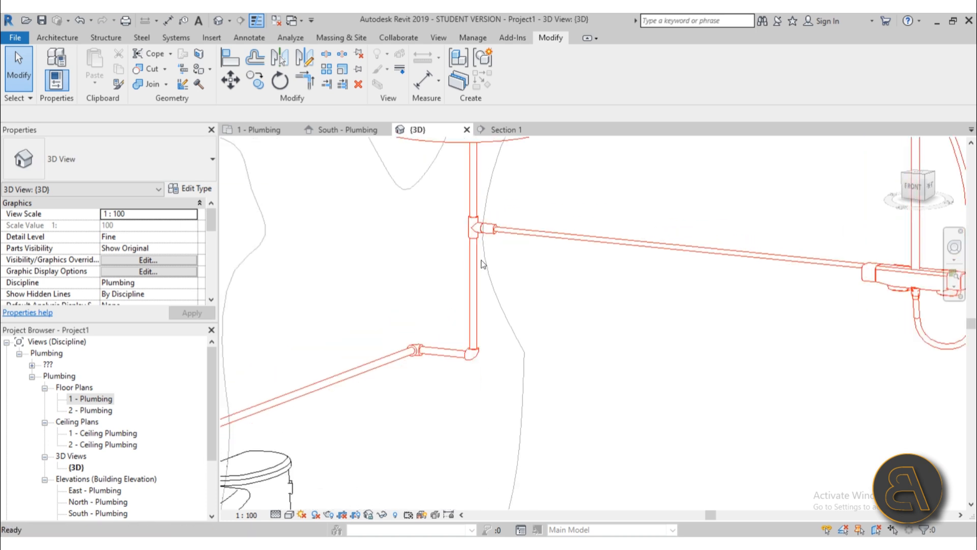
middle_click_drag(544, 276, 430, 180, "shift")
scroll(429, 180, "down", 3)
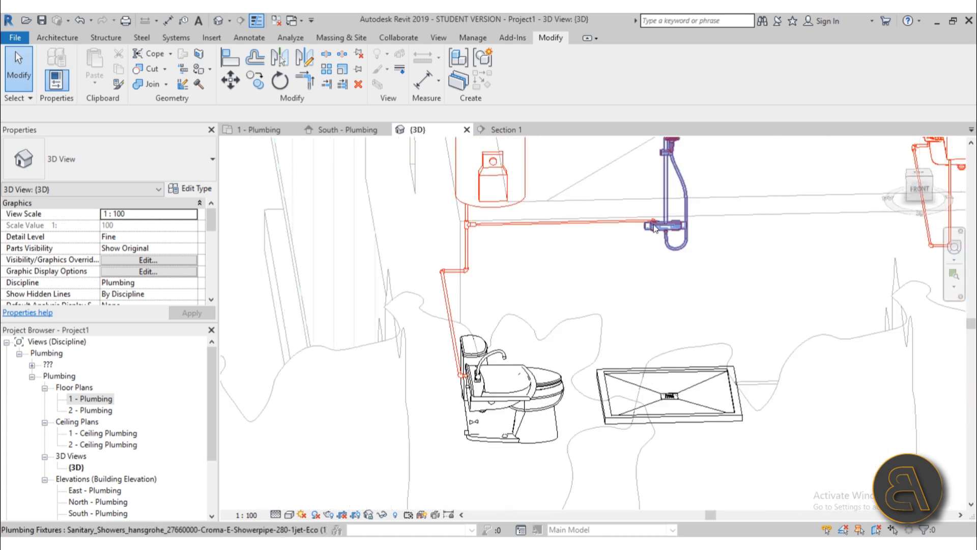
middle_click_drag(652, 219, 608, 324, "shift")
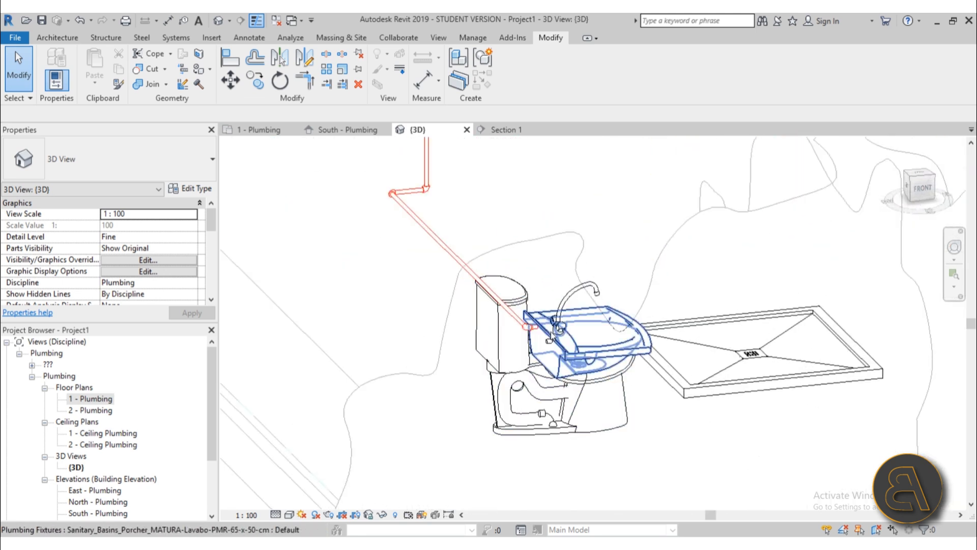
scroll(570, 323, "up", 5)
left_click(560, 324)
scroll(548, 231, "down", 5)
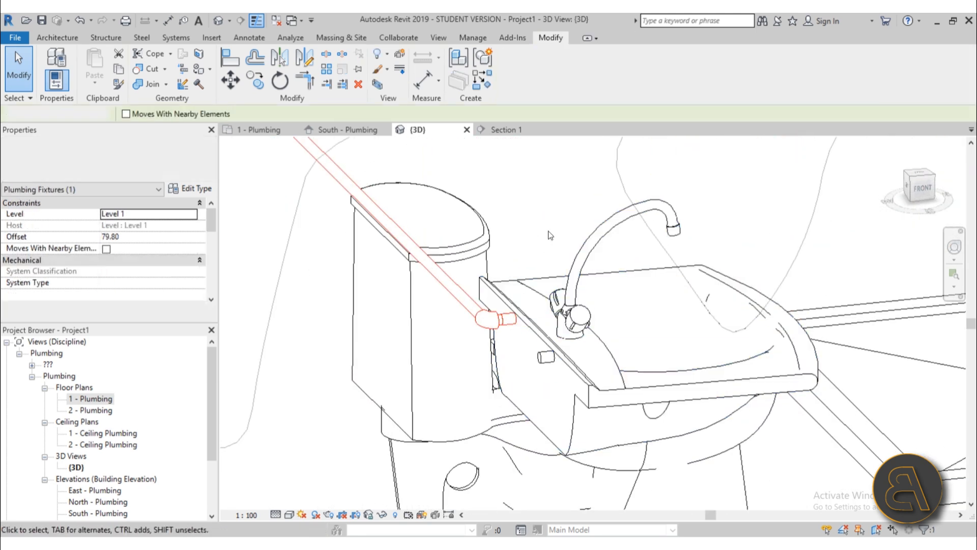
key("Escape")
middle_click_drag(546, 228, 744, 291, "shift")
scroll(591, 295, "down", 6)
middle_click_drag(606, 307, 496, 340)
scroll(482, 290, "up", 4)
scroll(482, 290, "down", 5)
scroll(530, 335, "up", 2)
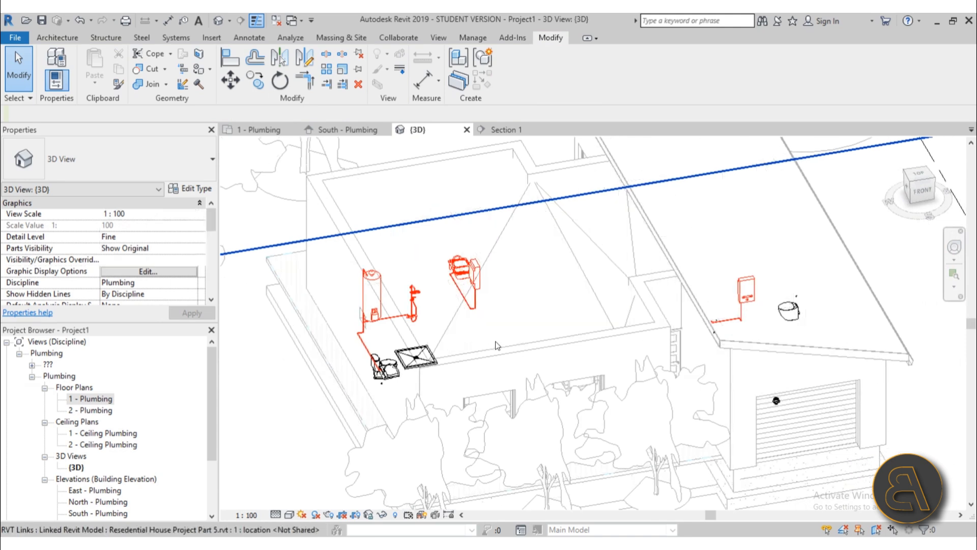
Step: Examine the 1 - Plumbing floor plan for a cold-water route between the toilet and washbasin next to the garage
double_click(92, 398)
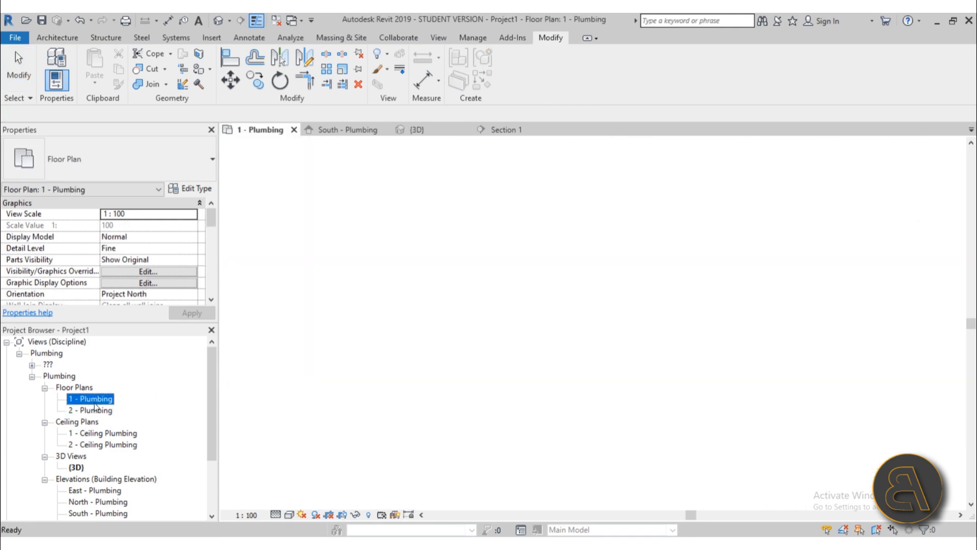
scroll(509, 297, "down", 3)
middle_click_drag(673, 315, 322, 275)
scroll(855, 389, "down", 2)
middle_click_drag(855, 389, 521, 297)
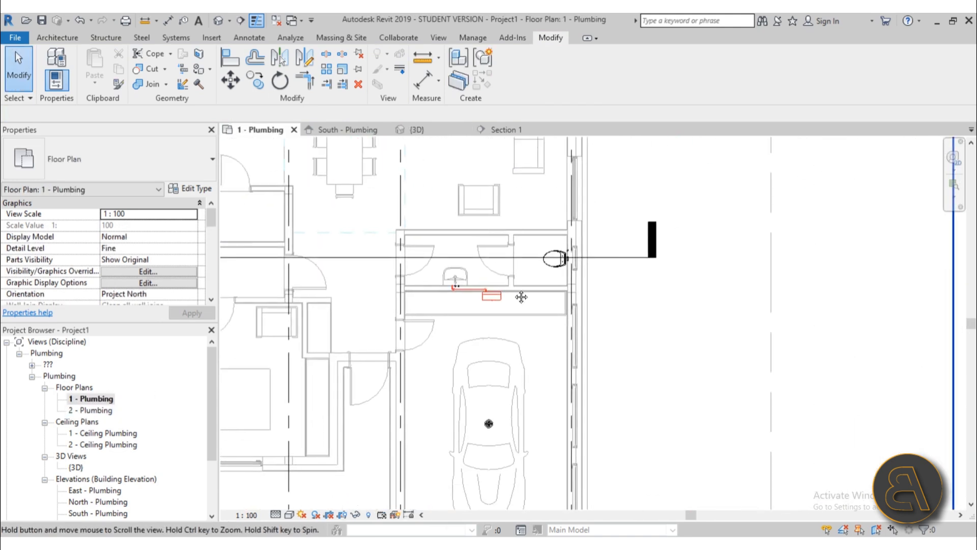
scroll(469, 293, "up", 3)
scroll(450, 301, "up", 2)
scroll(436, 283, "down", 3)
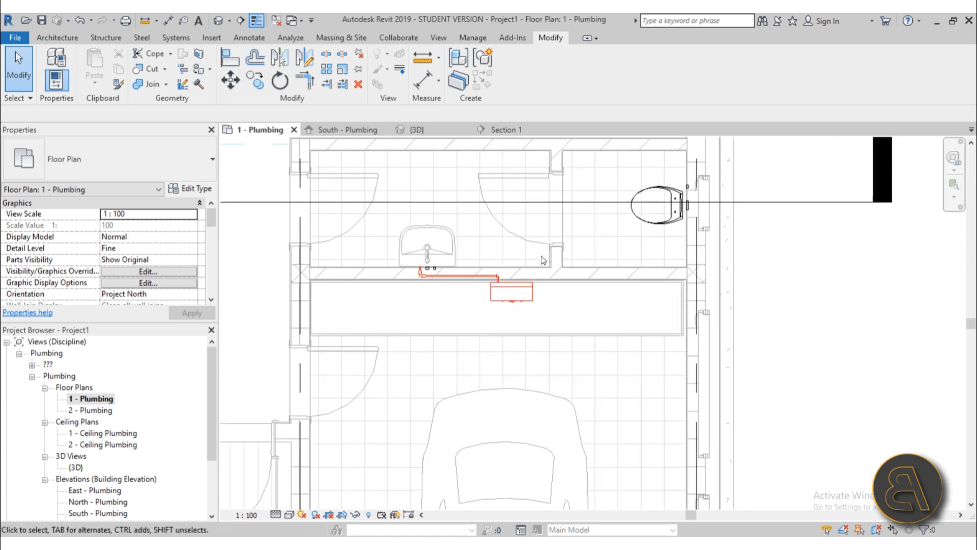
scroll(661, 210, "up", 4)
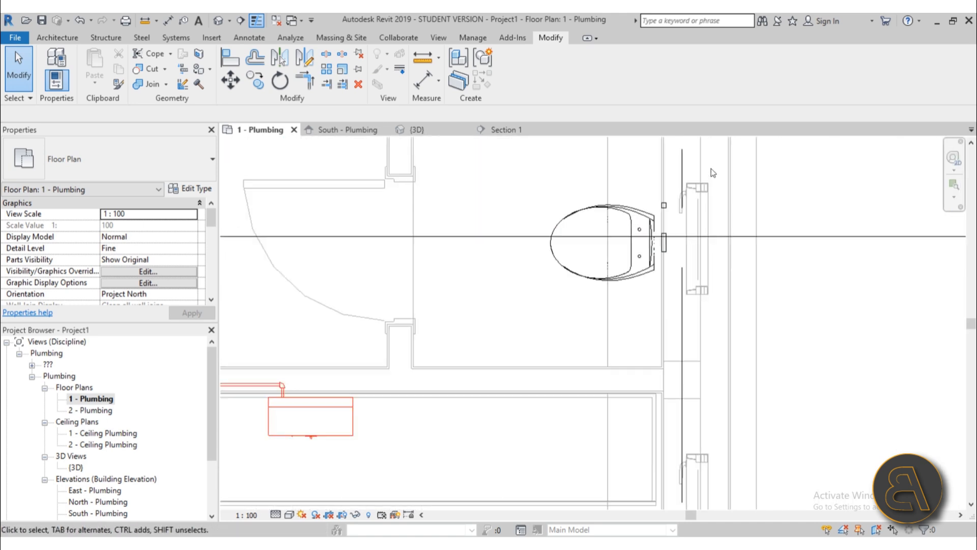
scroll(650, 218, "down", 4)
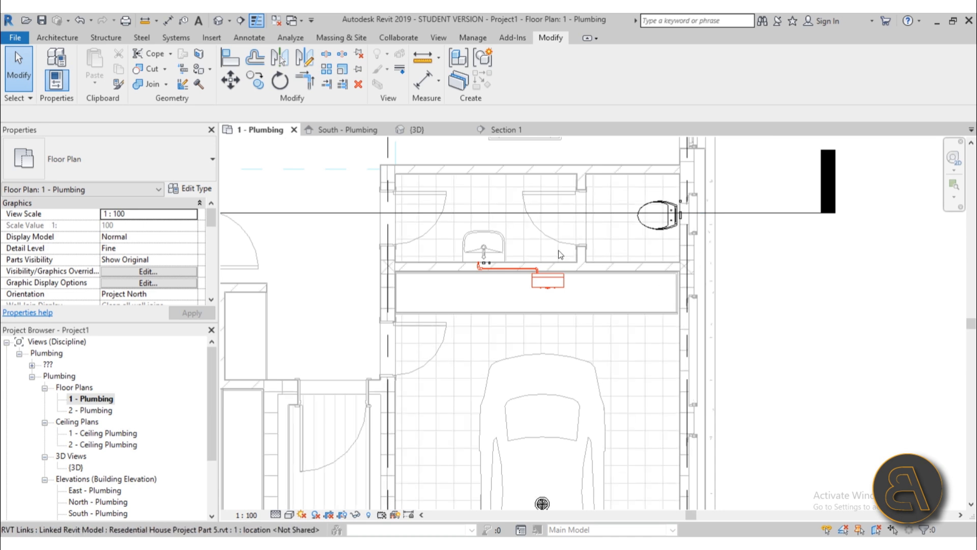
scroll(493, 262, "up", 2)
scroll(456, 231, "down", 4)
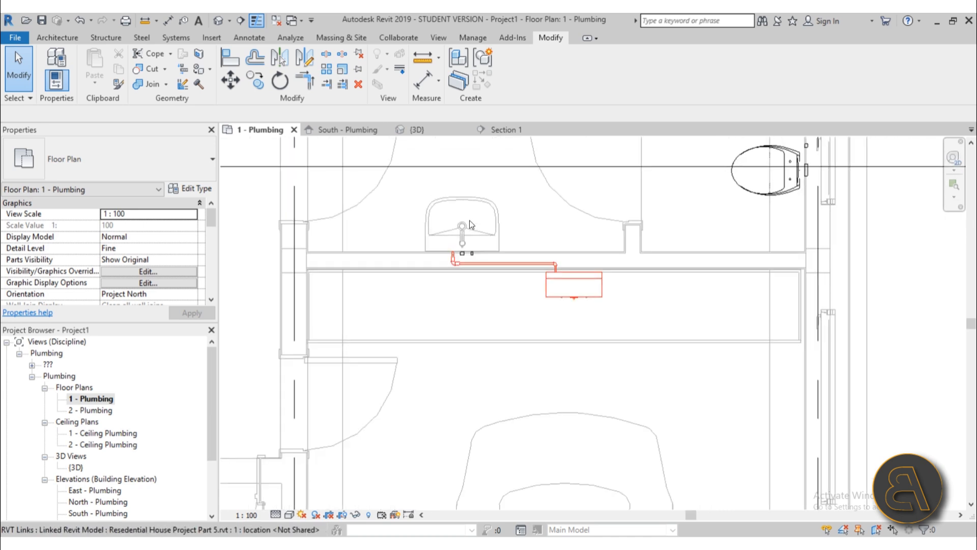
middle_click_drag(473, 221, 710, 247)
scroll(705, 248, "down", 2)
middle_click_drag(689, 288, 734, 273)
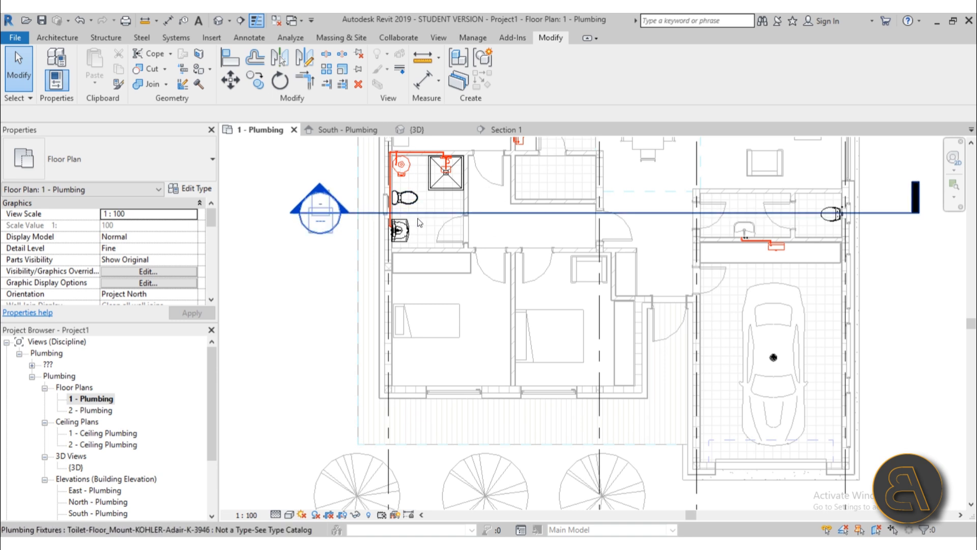
scroll(432, 254, "down", 2)
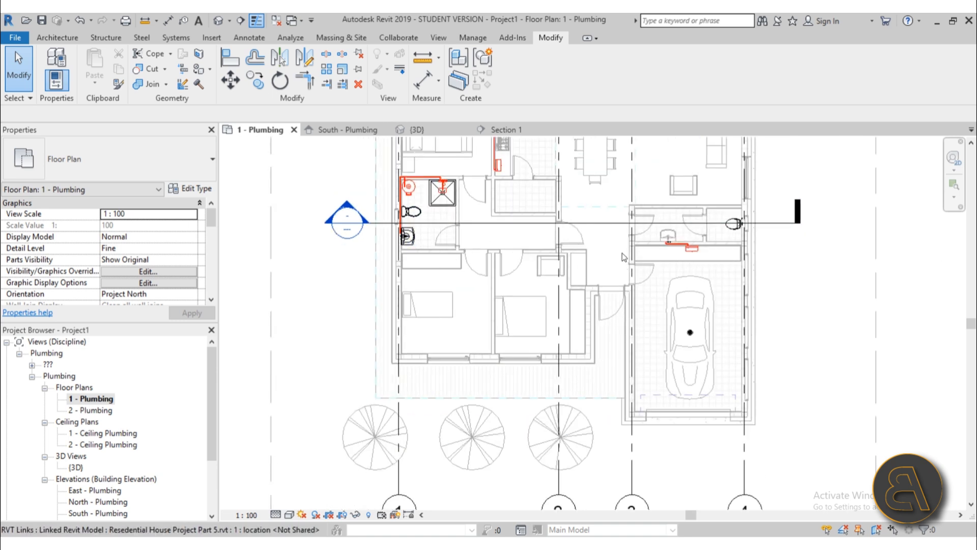
scroll(707, 243, "up", 5)
scroll(712, 241, "down", 3)
middle_click_drag(714, 237, 708, 261)
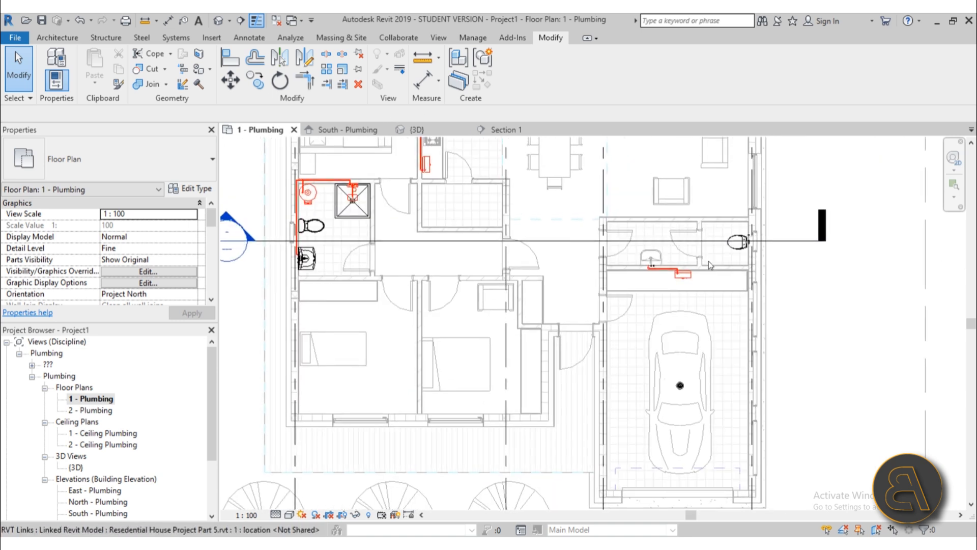
scroll(708, 261, "up", 6)
left_click(653, 265)
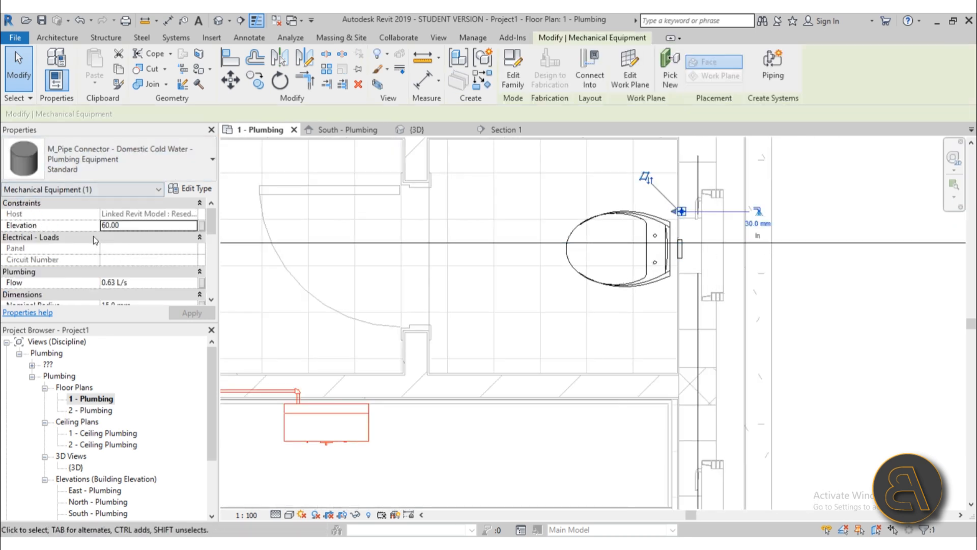
middle_click_drag(731, 283, 466, 323)
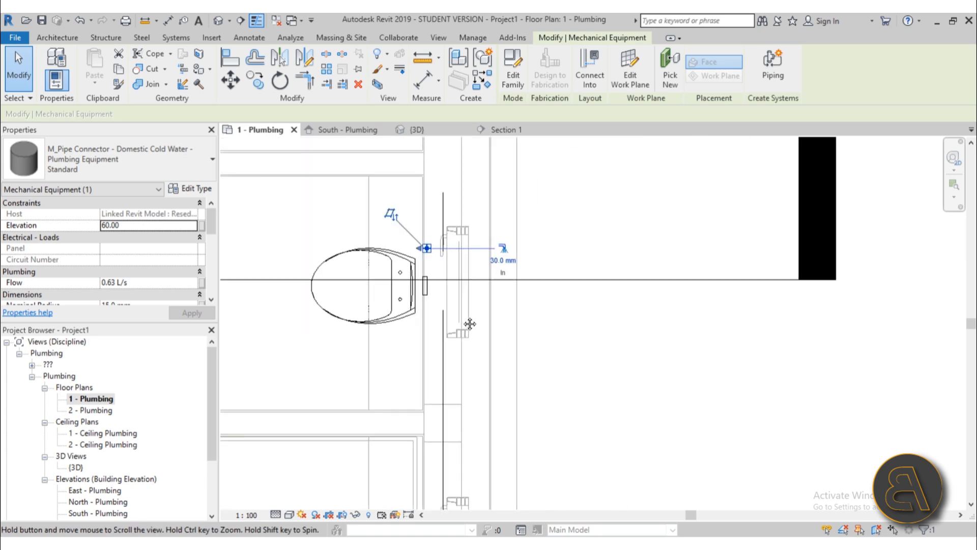
scroll(549, 233, "up", 4)
left_click(571, 212)
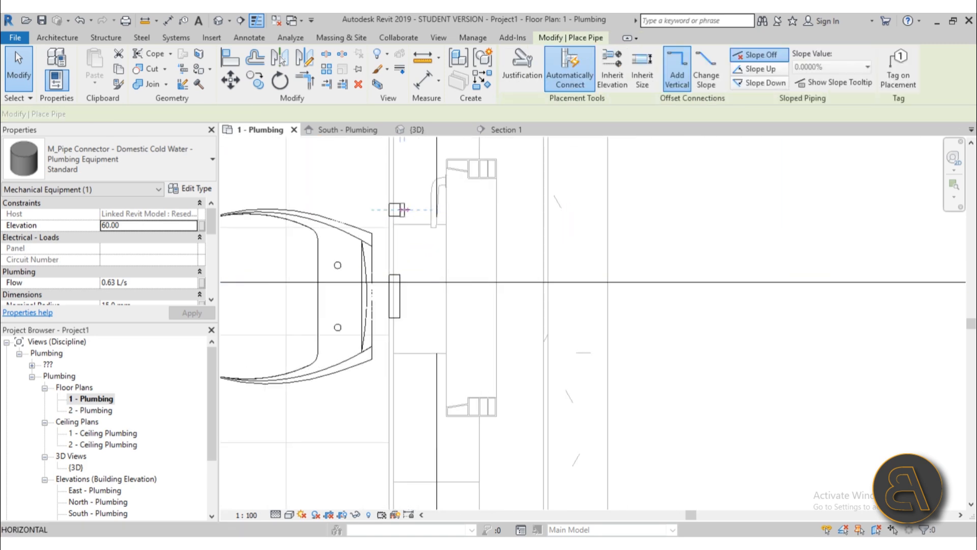
scroll(420, 212, "up", 4)
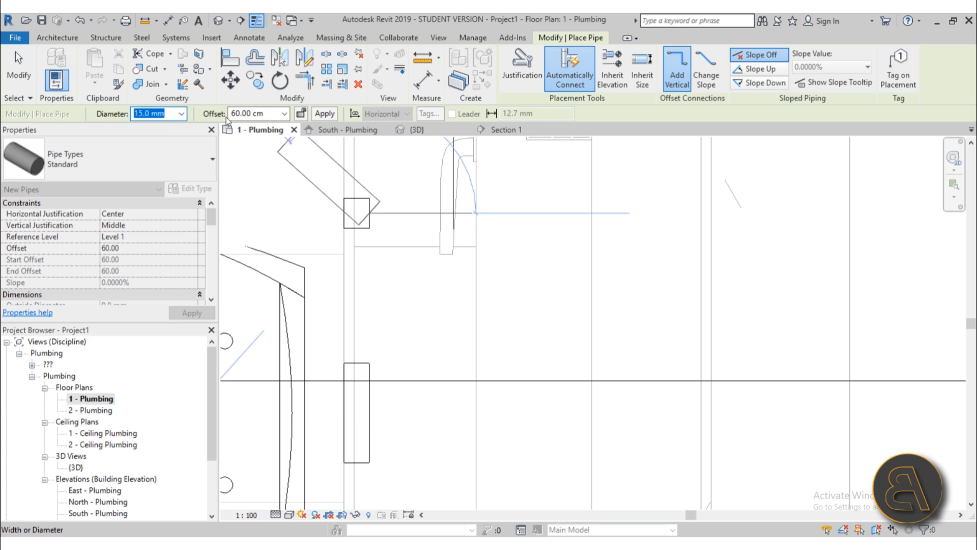
key("Escape")
key("Escape")
scroll(417, 209, "down", 3)
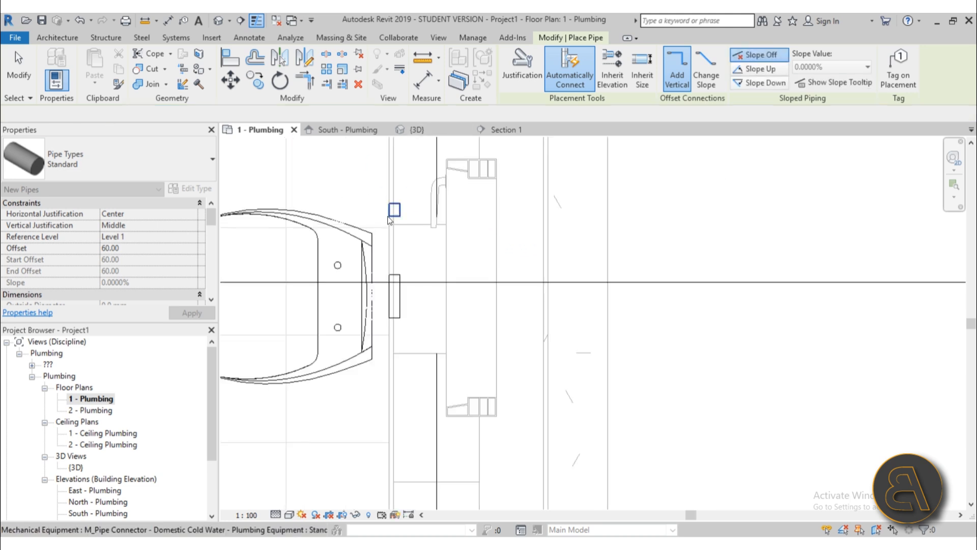
Step: Set the diameter of the domestic cold water connector behind the garage-side toilet to 15 mm
left_click(394, 213)
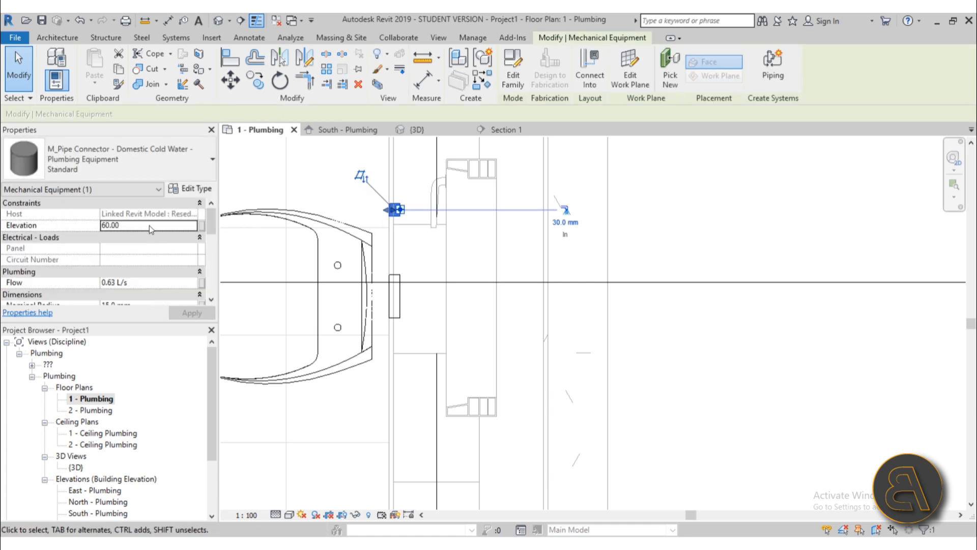
scroll(150, 229, "down", 3)
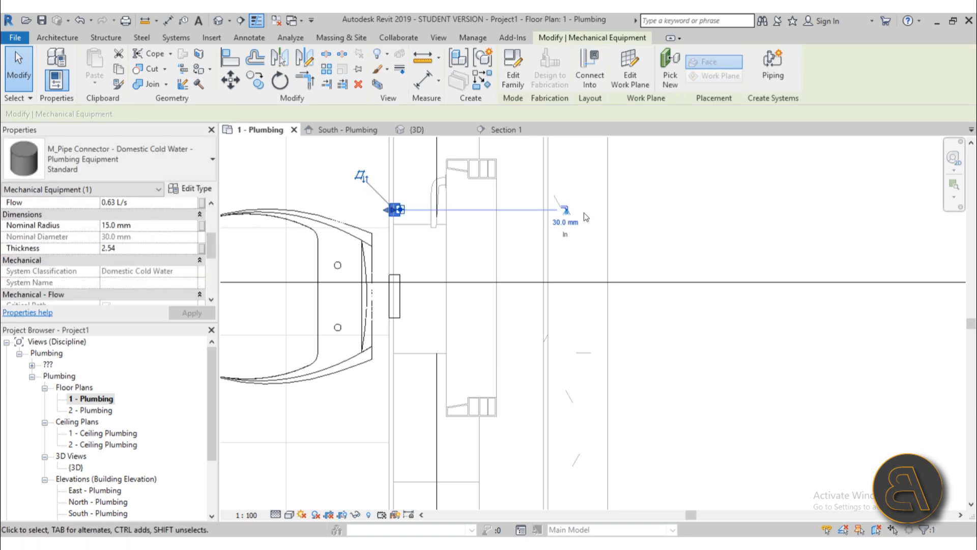
left_click(564, 224)
type("15")
key("Return")
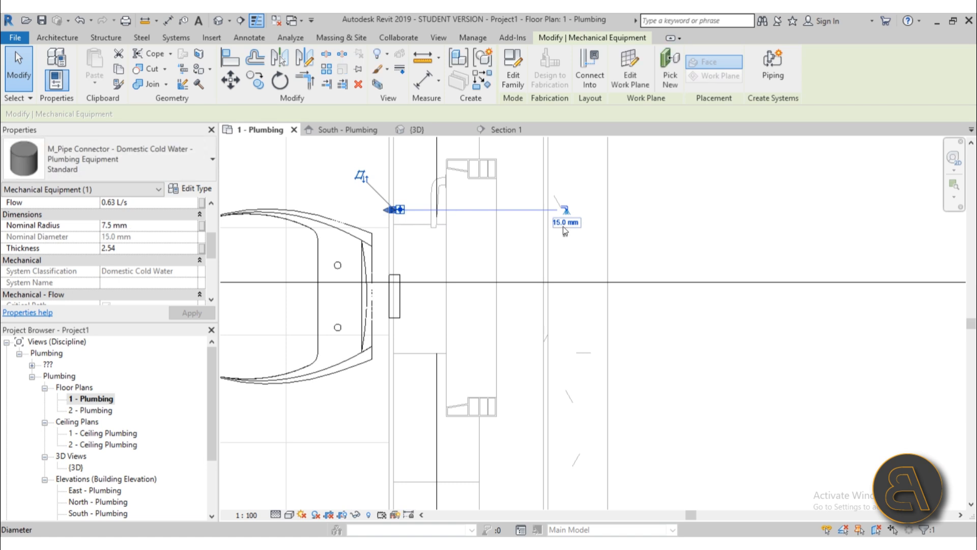
left_click(506, 251)
Step: Draw a 15 mm cold-water pipe at 60 cm offset from the toilet's connector into the outer wall and along it to the wall corner
left_click(394, 209)
scroll(406, 226, "up", 1)
scroll(406, 226, "up", 2)
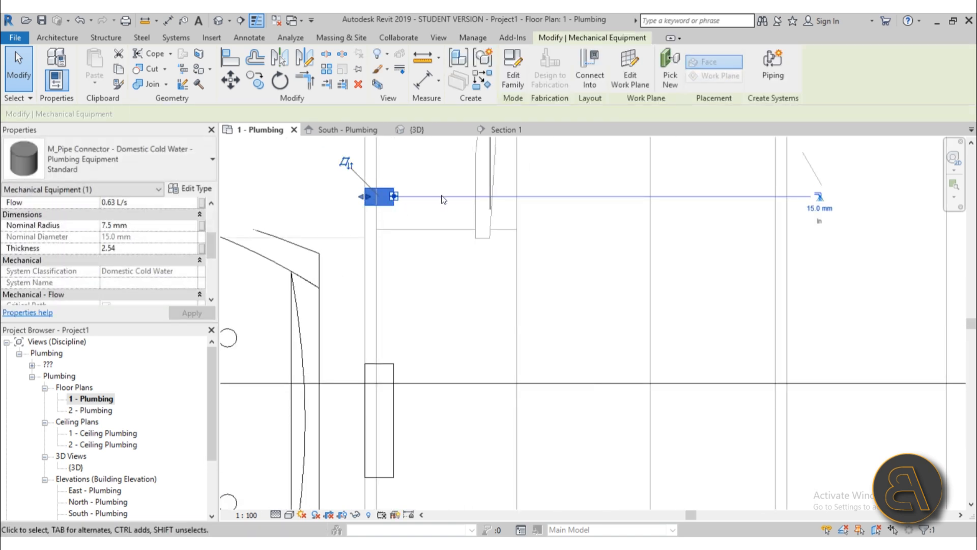
left_click(820, 198)
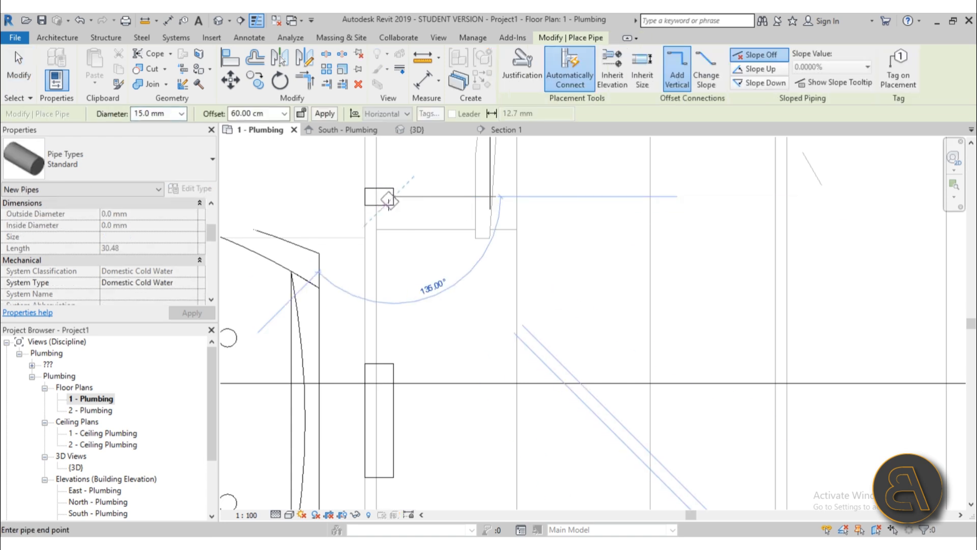
scroll(439, 197, "down", 3)
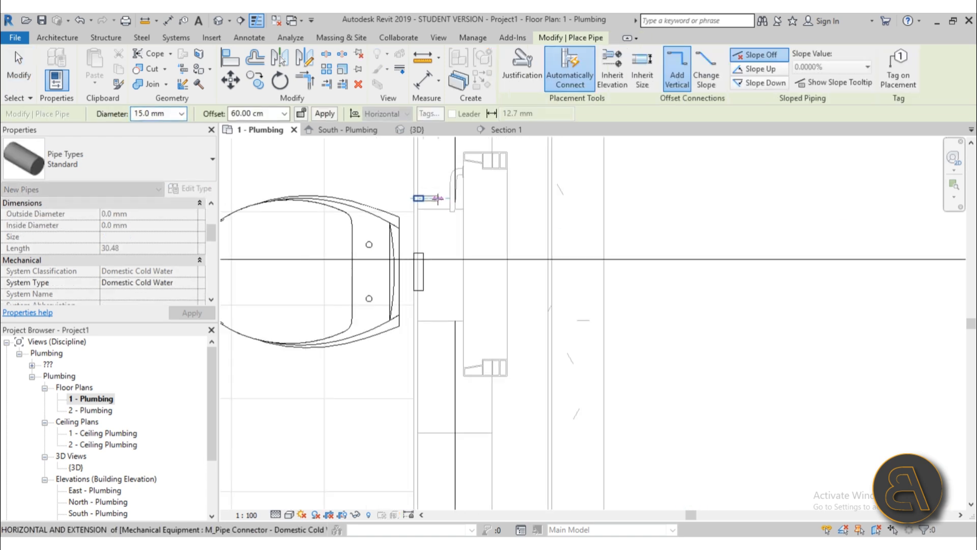
left_click(446, 199)
scroll(448, 255, "down", 3)
middle_click_drag(452, 447, 714, 386)
scroll(466, 238, "down", 1)
scroll(710, 346, "up", 2)
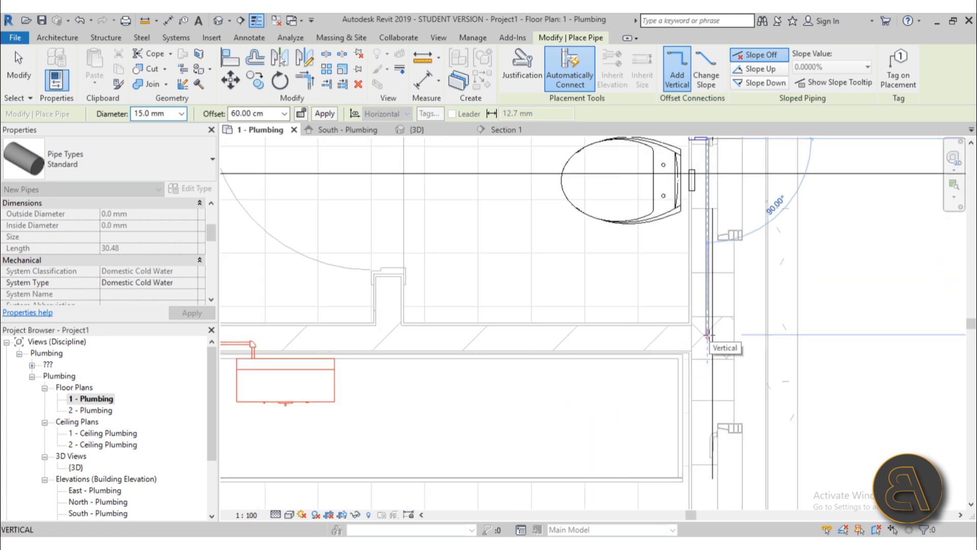
left_click(708, 335)
Step: Continue the cold-water pipe about 396 cm through the wall behind the washbasin, ending it beyond the basin near the door wall
scroll(561, 334, "down", 2)
middle_click_drag(562, 336, 863, 334)
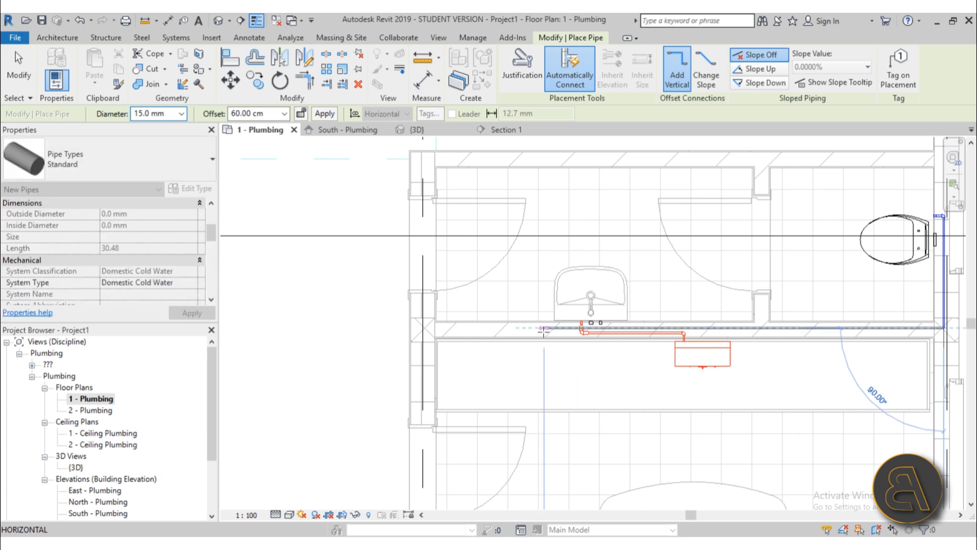
scroll(544, 331, "up", 2)
left_click(399, 325)
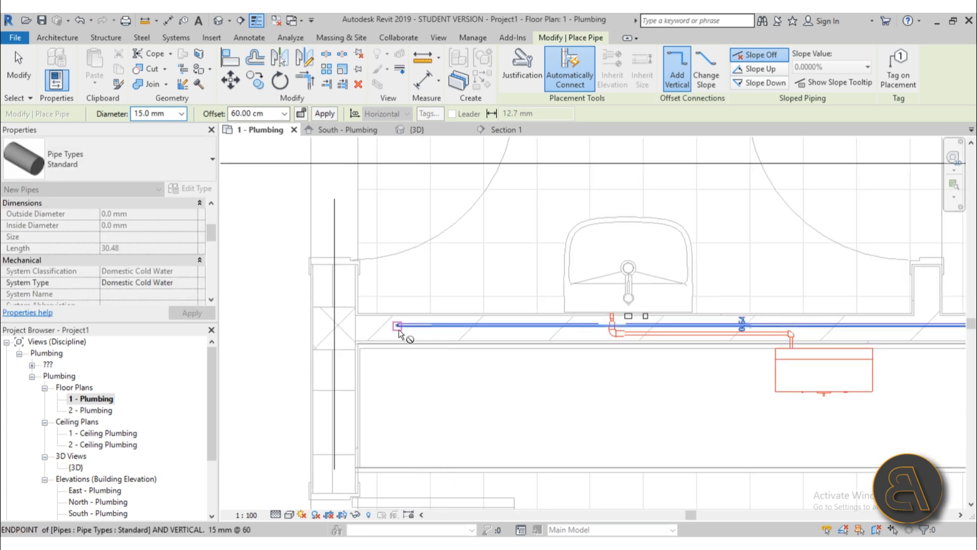
key("Escape")
key("Escape")
Step: Examine the new cold-water pipe in plan and 3D relative to the washbasin's connectors and hot-water pipe
scroll(535, 376, "down", 2)
left_click(532, 349)
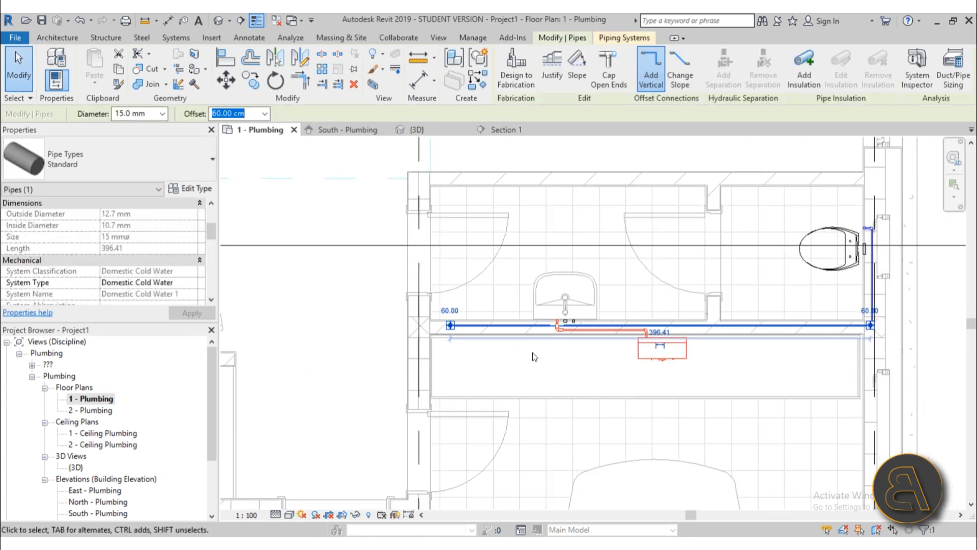
scroll(487, 330, "up", 3)
left_click(504, 339)
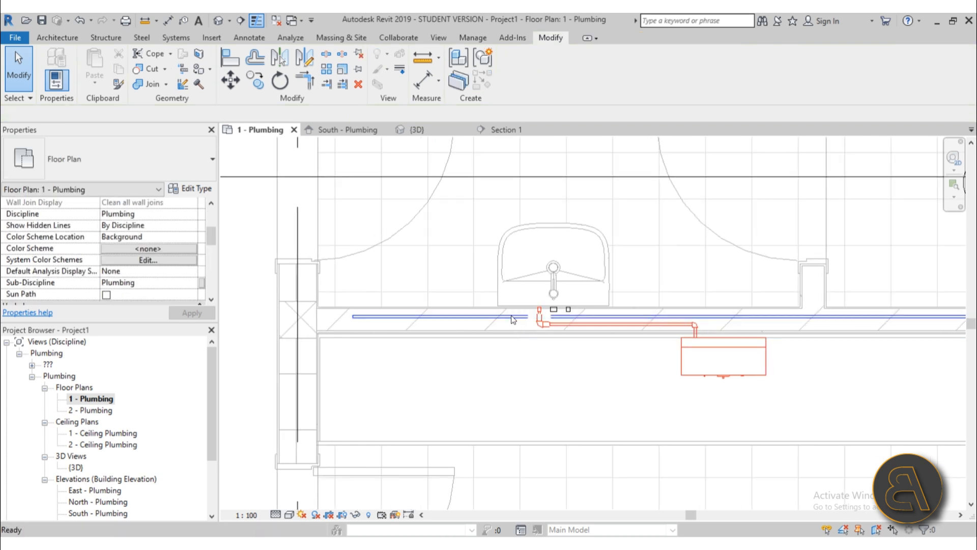
left_click(217, 23)
scroll(512, 210, "down", 2)
middle_click_drag(616, 310, 441, 274, "shift")
scroll(473, 300, "up", 9)
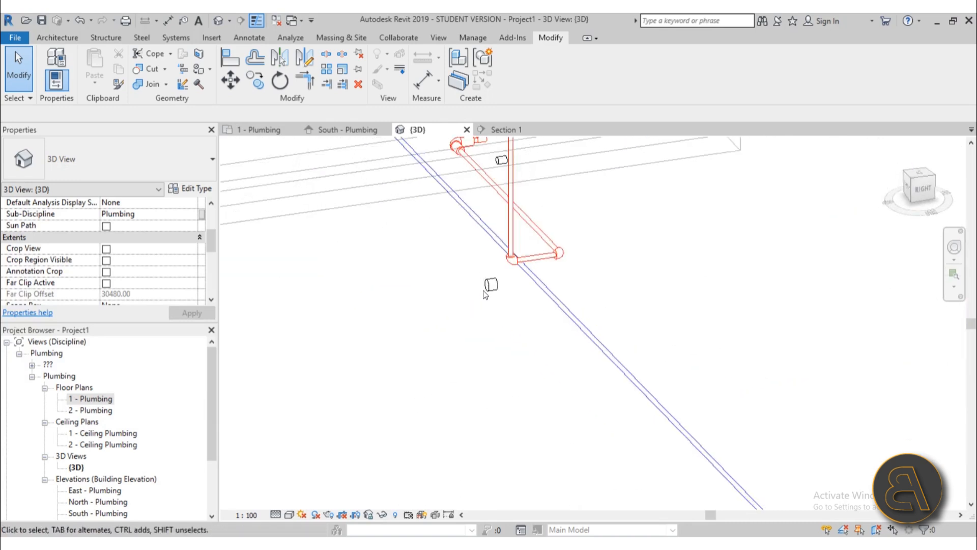
left_click(490, 287)
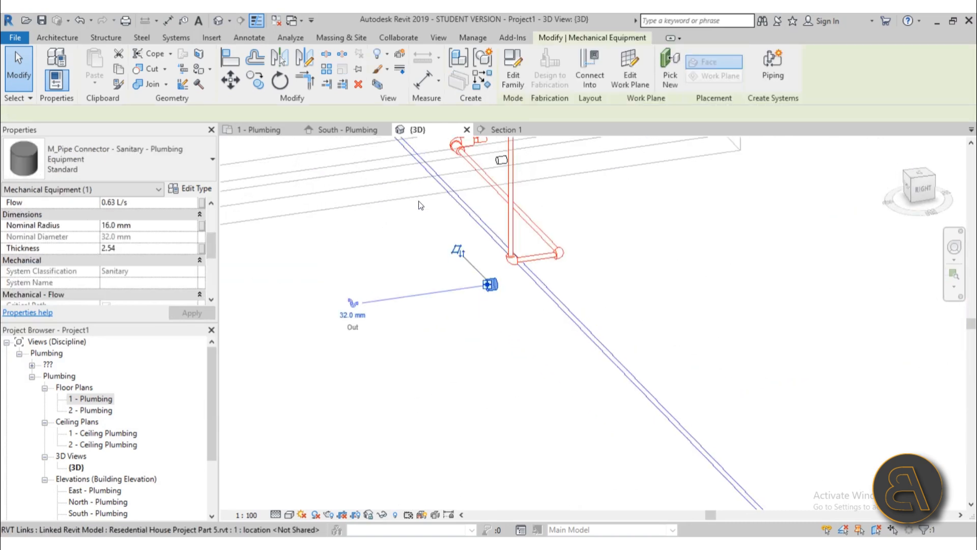
left_click(416, 238)
key("Escape")
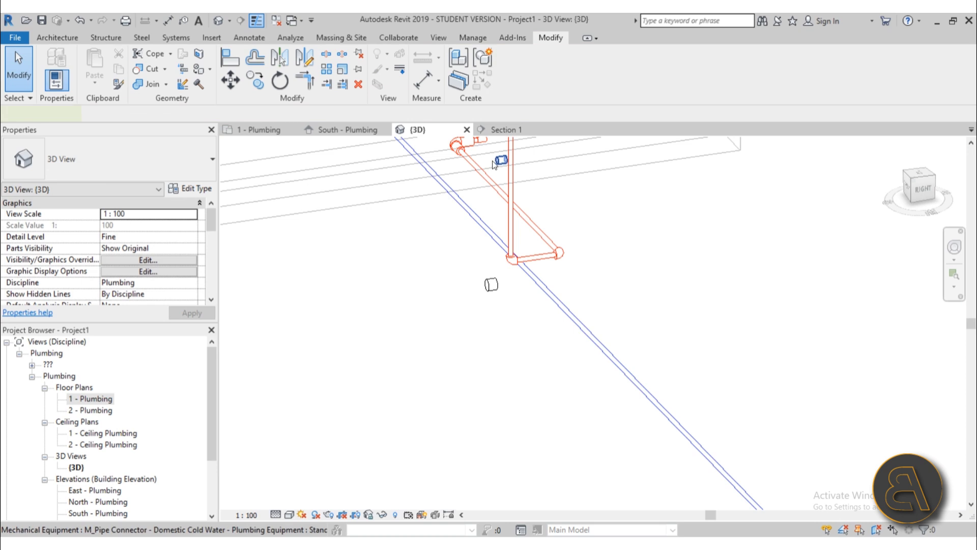
Step: Set the diameter of the washbasin's domestic cold water connector to 15 mm
left_click(493, 160)
left_click(363, 191)
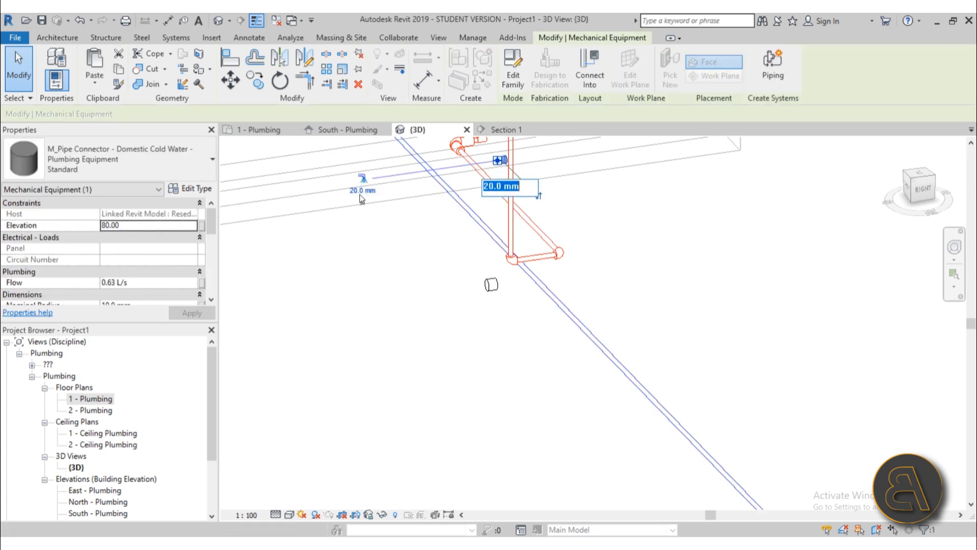
key("Return")
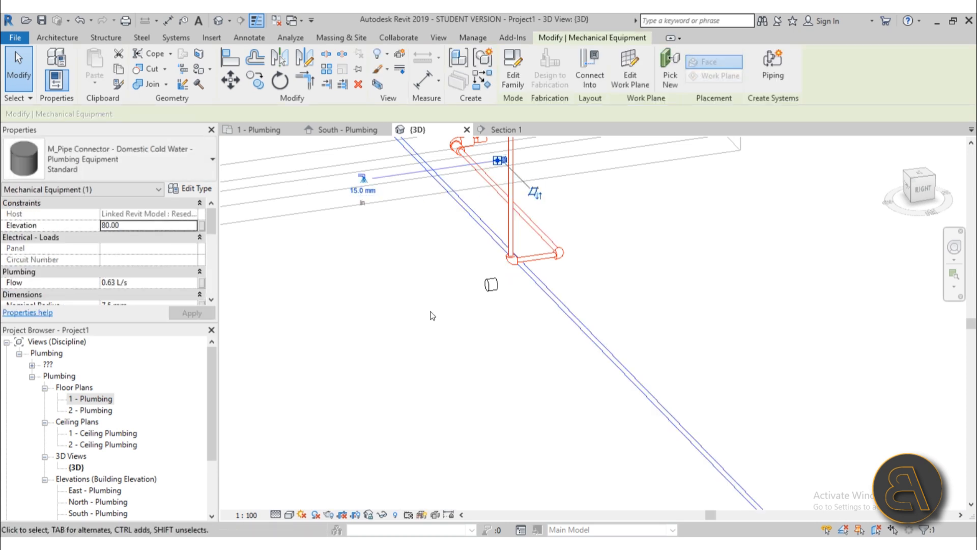
Step: Connect the washbasin's cold-water connector to the cold-water pipe in the wall with a 15 mm pipe at 80 cm offset
left_click(429, 291)
double_click(91, 399)
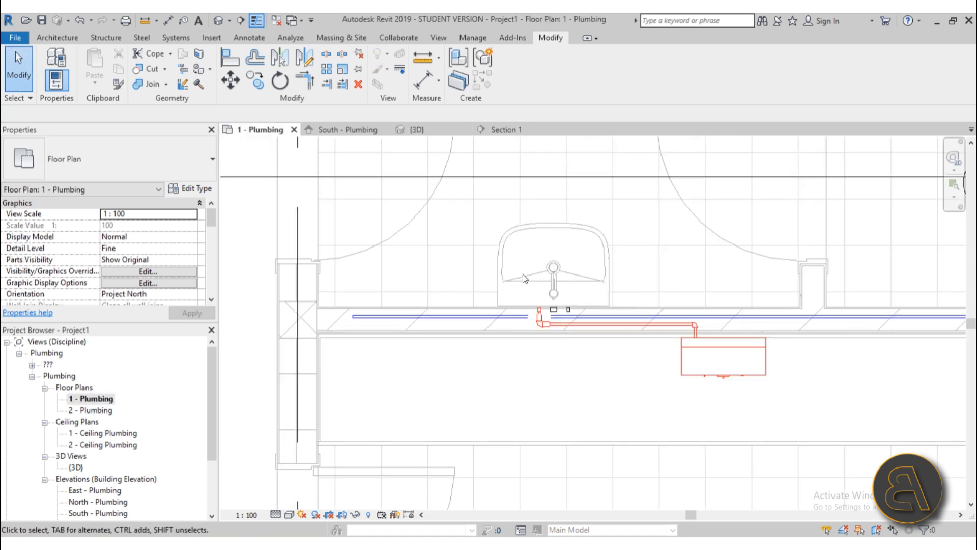
scroll(540, 295, "up", 3)
left_click(569, 294)
middle_click_drag(598, 307, 469, 257)
scroll(511, 282, "up", 2)
scroll(473, 256, "down", 3)
middle_click_drag(503, 287, 495, 265)
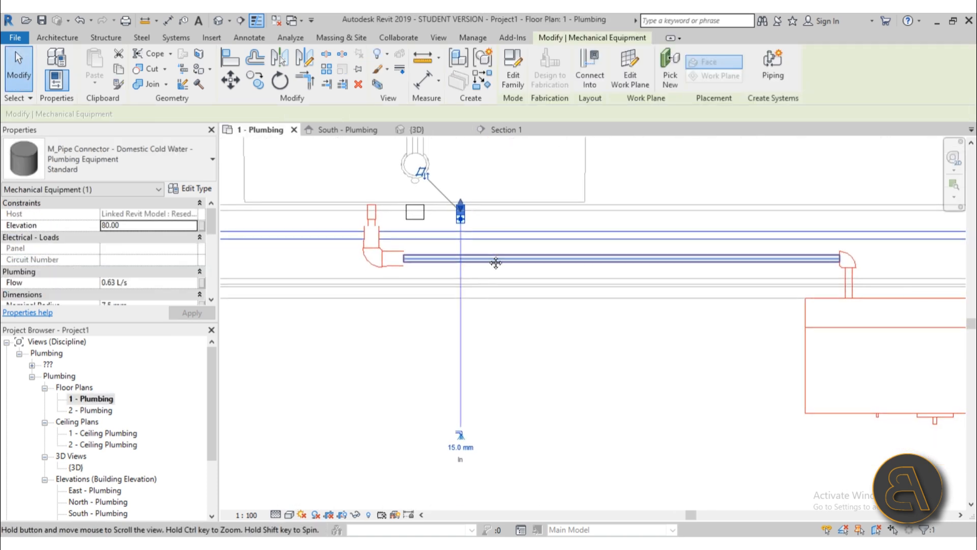
scroll(463, 235, "up", 5)
scroll(459, 200, "down", 3)
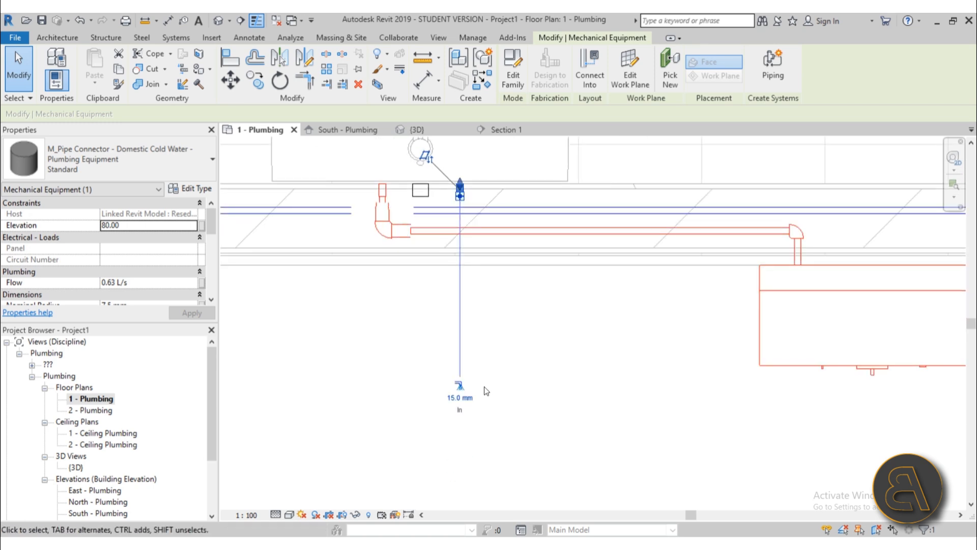
left_click(458, 386)
scroll(466, 205, "up", 4)
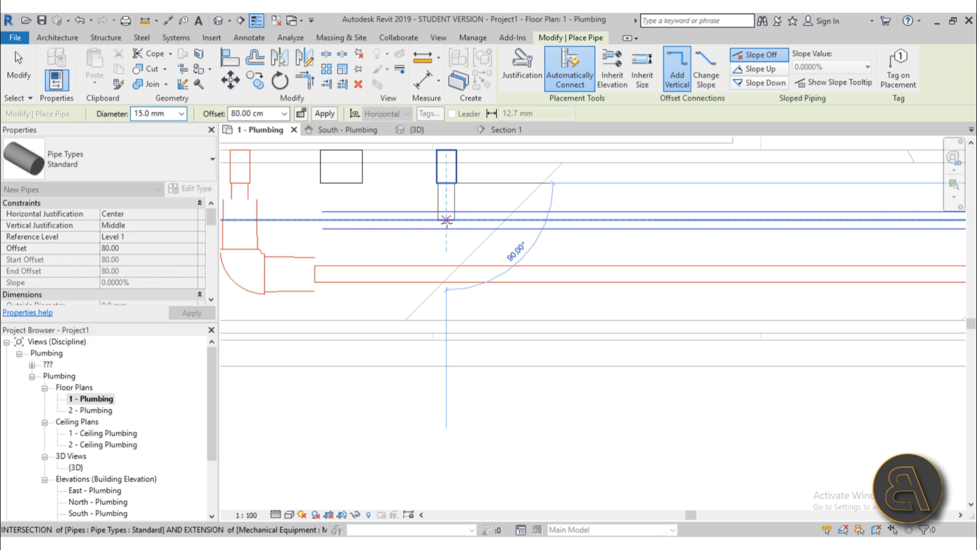
key("Escape")
scroll(484, 232, "down", 4)
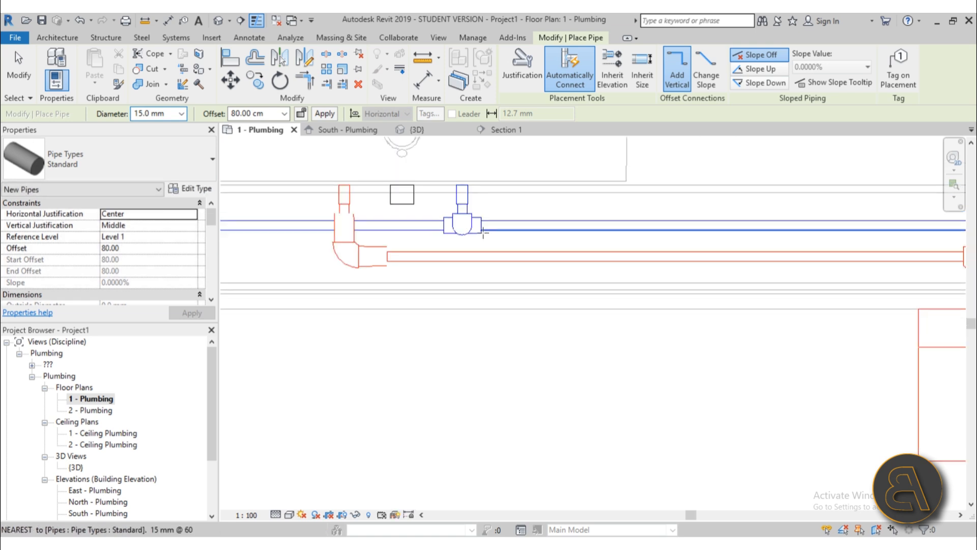
Step: Examine the washbasin's cold-water branch in 3D and the main pipe's open end near the door wall in plan
left_click(221, 25)
middle_click_drag(479, 275, 268, 371, "shift")
scroll(513, 353, "up", 3)
scroll(456, 293, "down", 3)
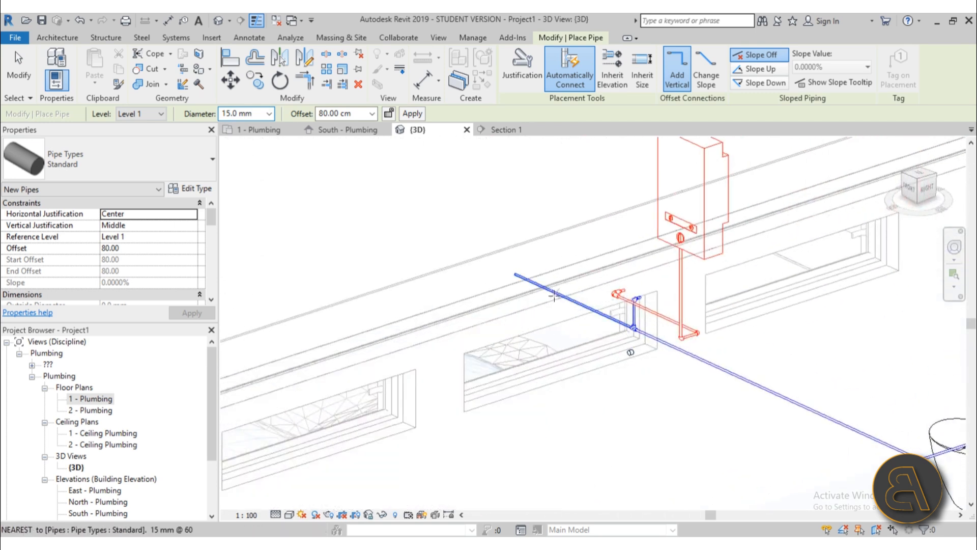
double_click(94, 400)
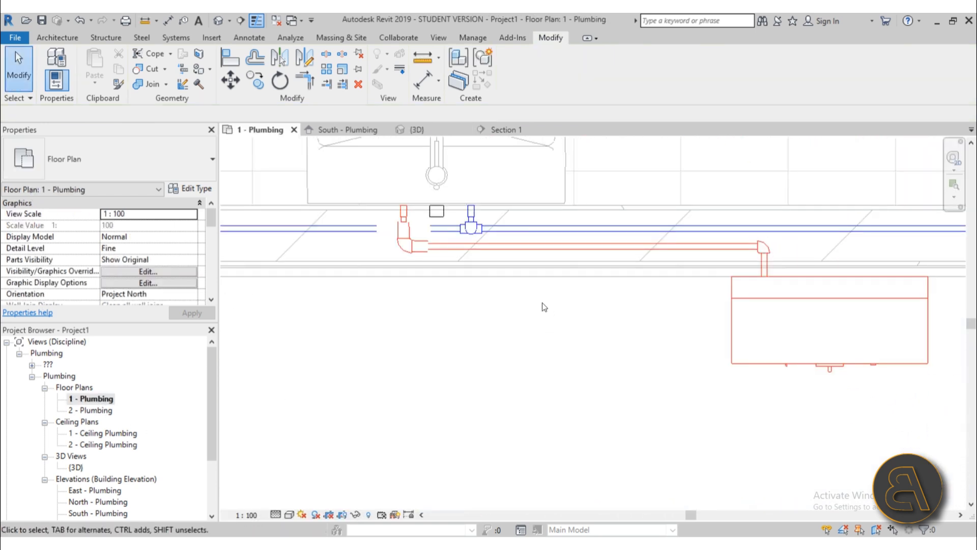
scroll(542, 302, "down", 4)
scroll(484, 298, "down", 2)
middle_click_drag(469, 316, 679, 303)
scroll(630, 277, "up", 4)
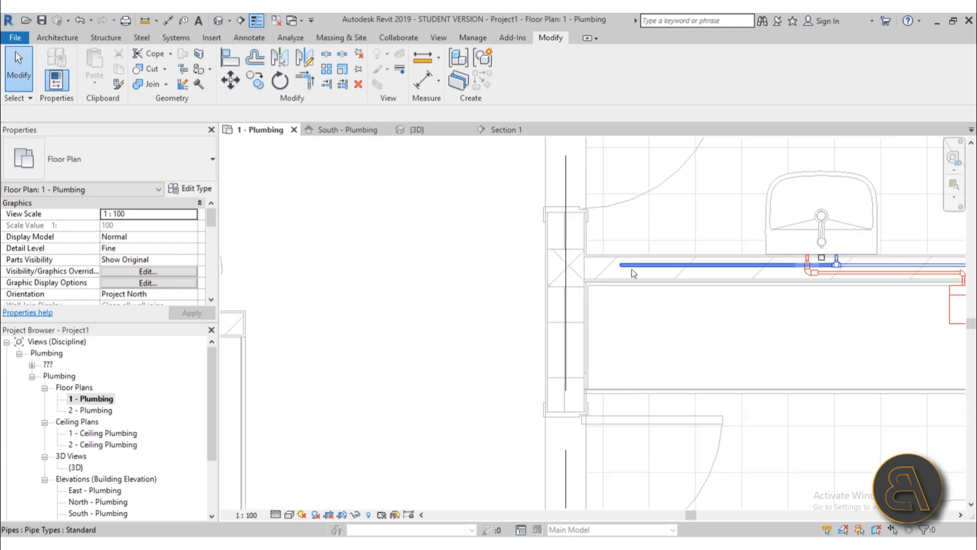
left_click(622, 266)
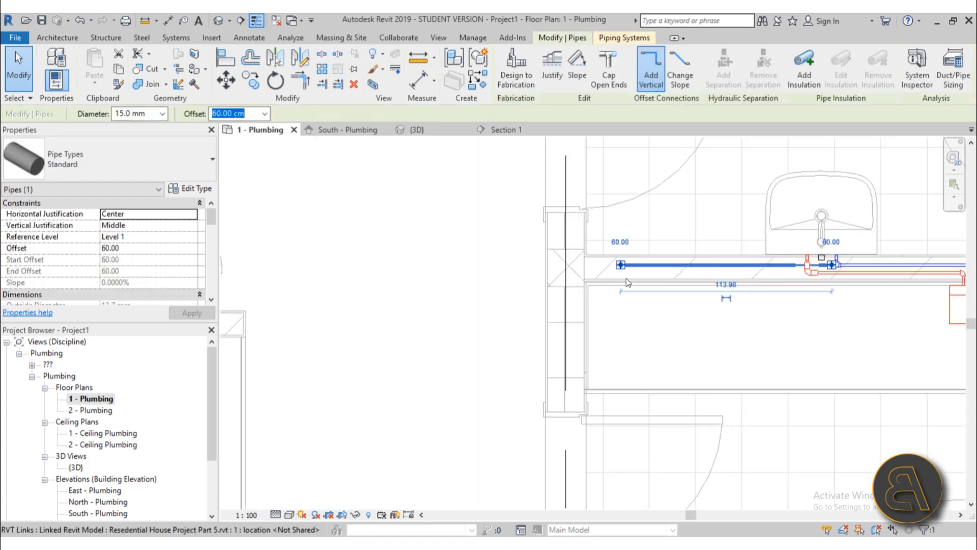
middle_click_drag(627, 279, 571, 275)
scroll(566, 262, "up", 5)
scroll(566, 262, "down", 6)
scroll(564, 259, "up", 1)
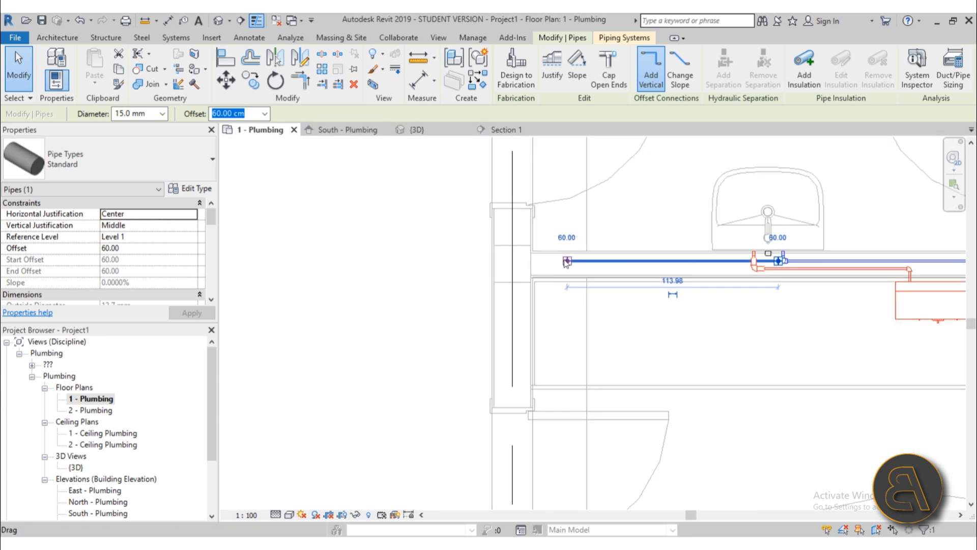
scroll(564, 260, "up", 2)
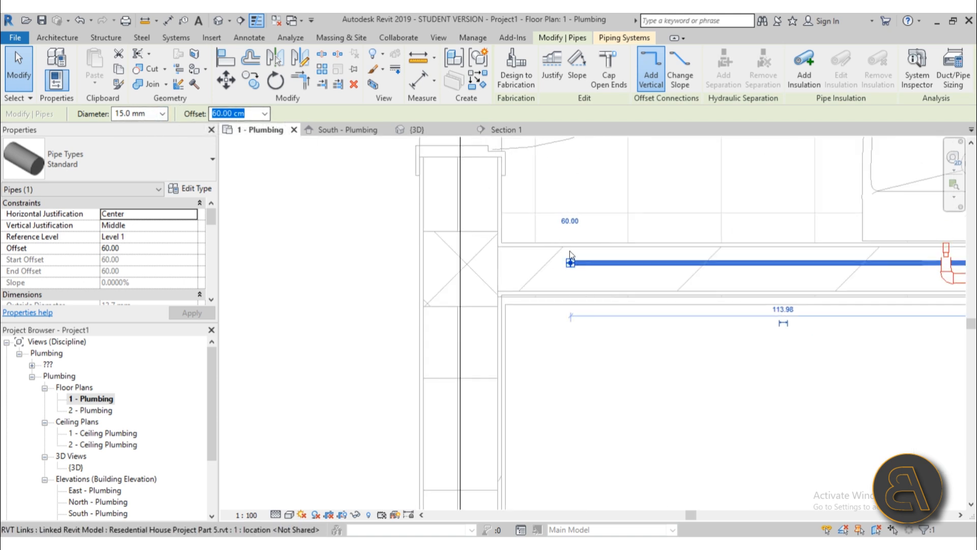
left_click(509, 260)
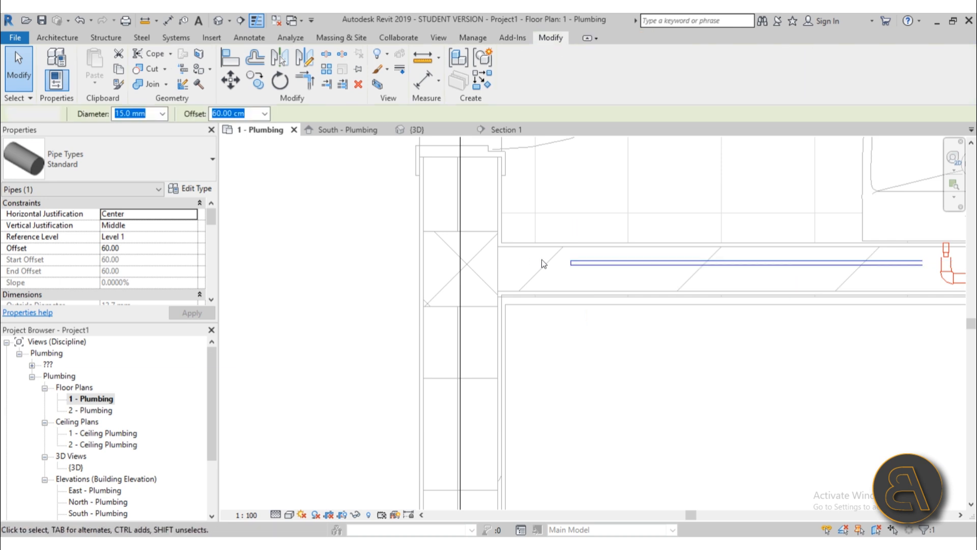
Step: Continue the 15 mm cold-water pipe from its open end at -40 cm offset, about 918 cm straight to the outer wall by the other bathroom's washbasin
left_click(580, 262)
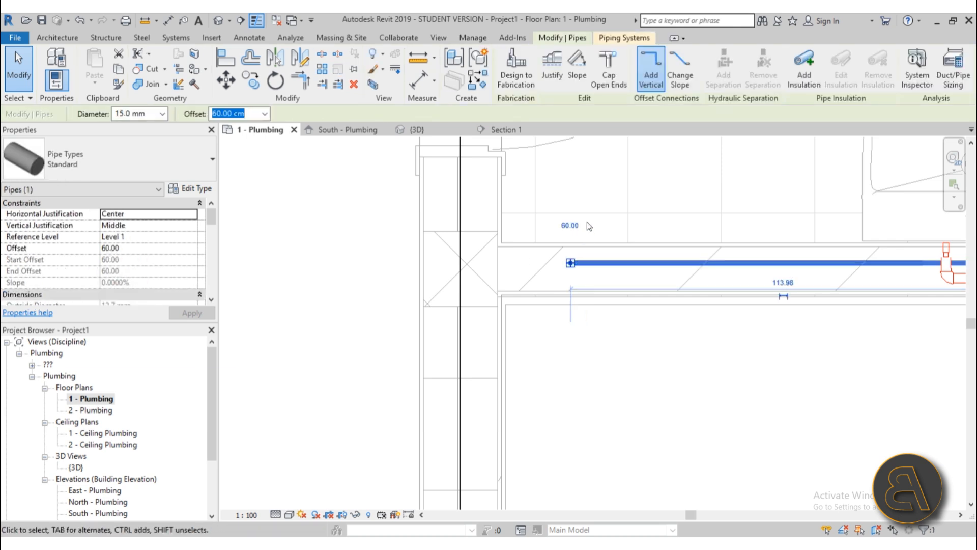
right_click(580, 202)
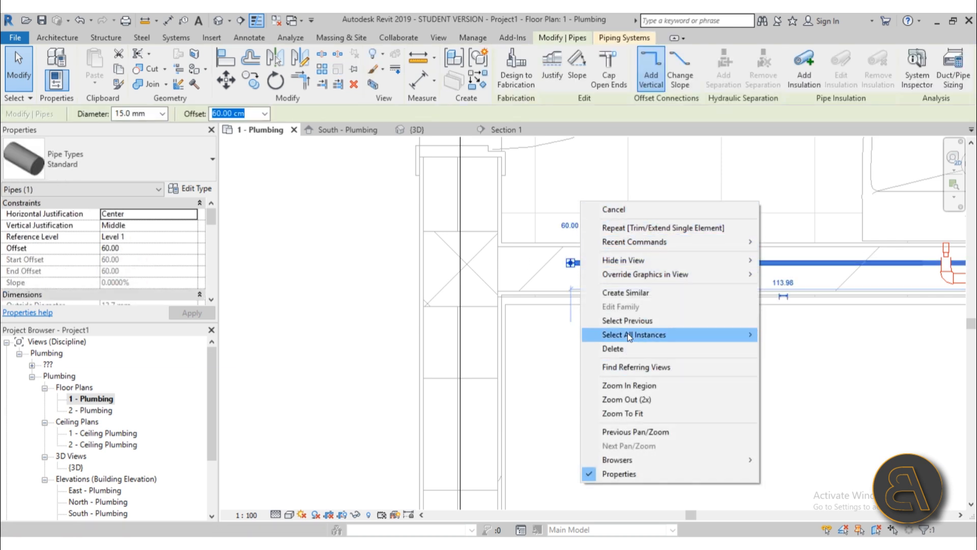
left_click(628, 293)
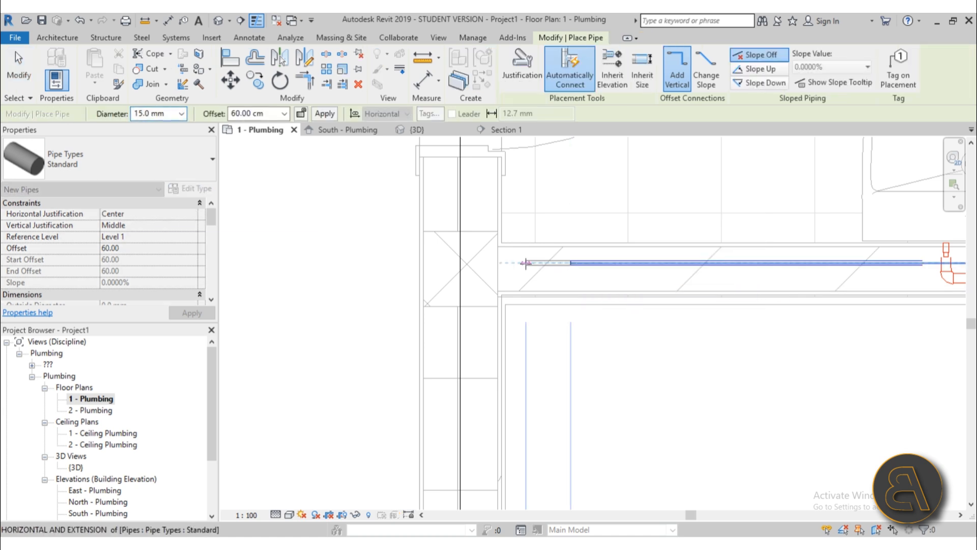
left_click(570, 262)
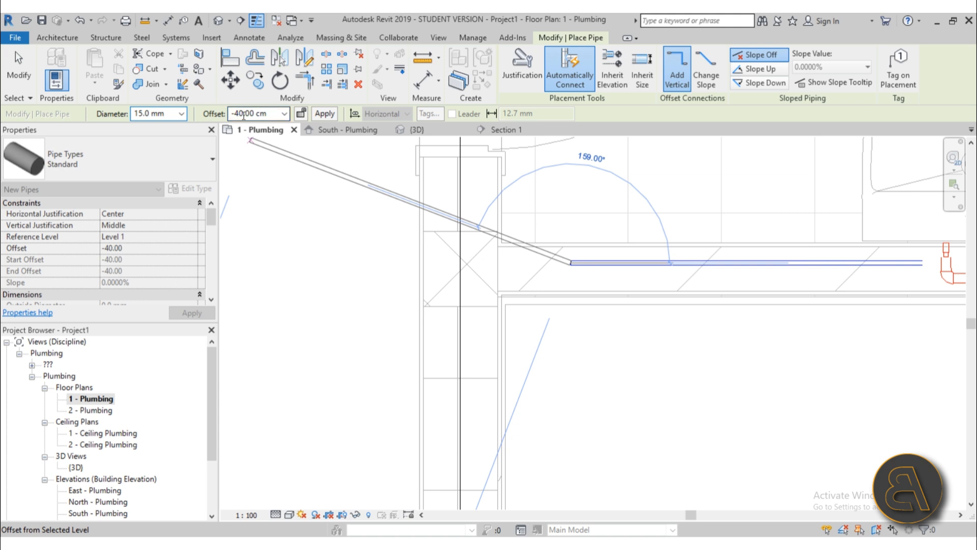
scroll(389, 256, "down", 4)
scroll(389, 257, "up", 1)
middle_click_drag(391, 257, 612, 260)
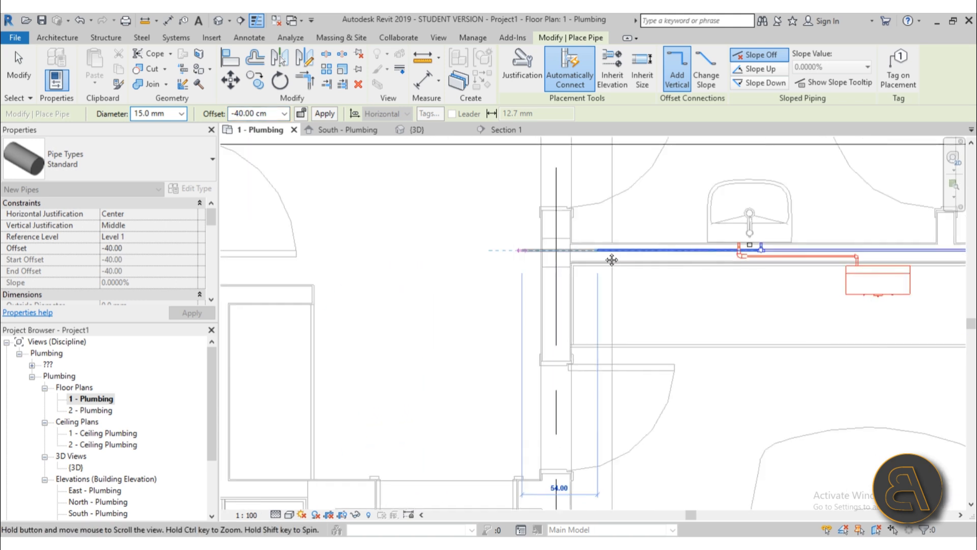
scroll(393, 251, "down", 4)
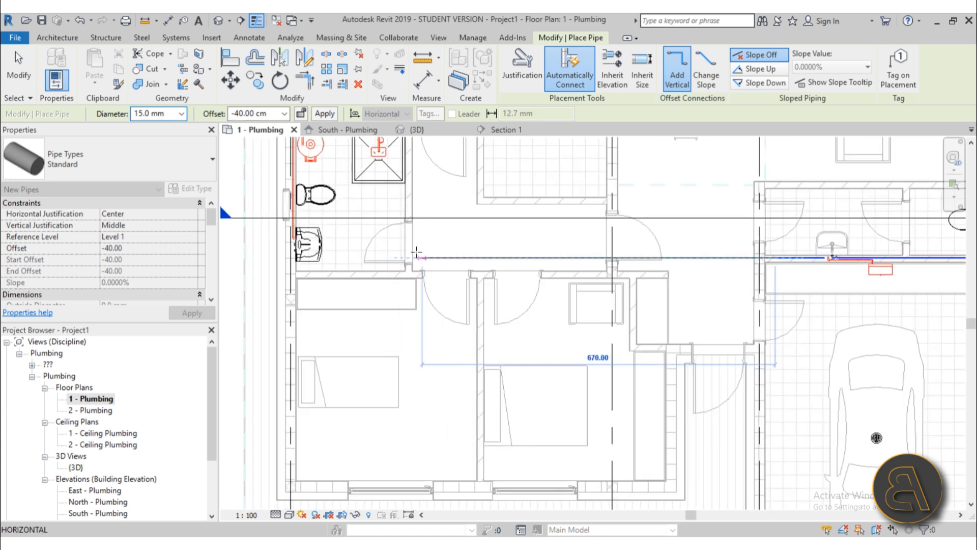
scroll(330, 251, "up", 4)
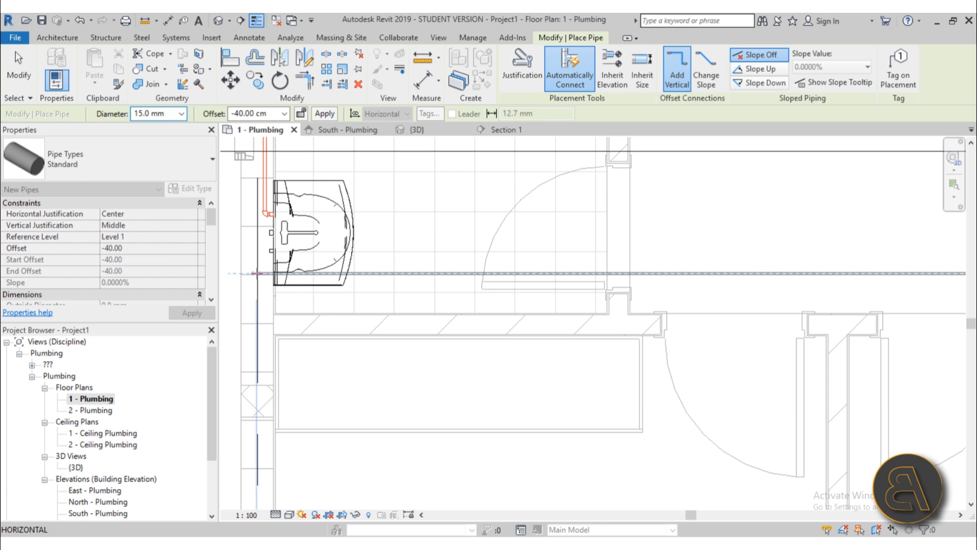
left_click(256, 273)
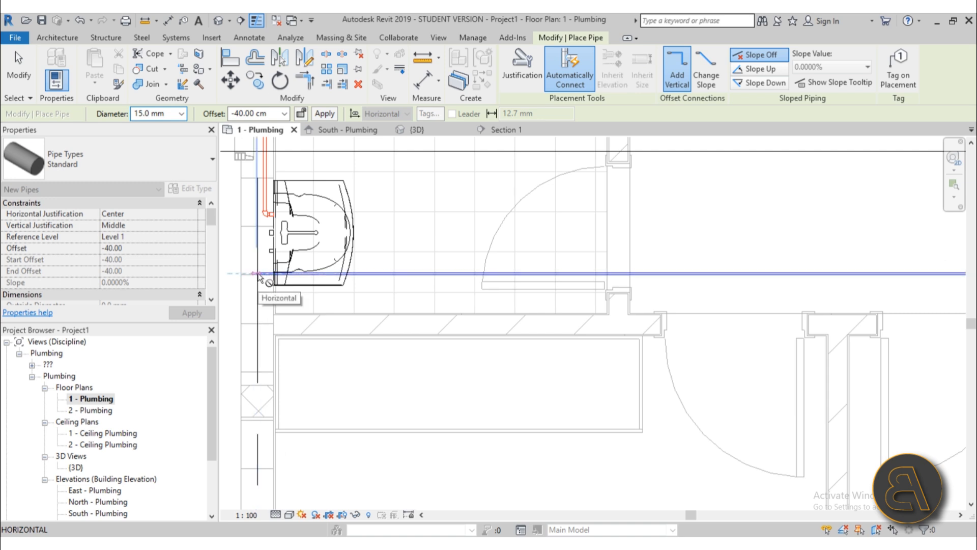
key("Escape")
key("Escape")
scroll(277, 282, "down", 3)
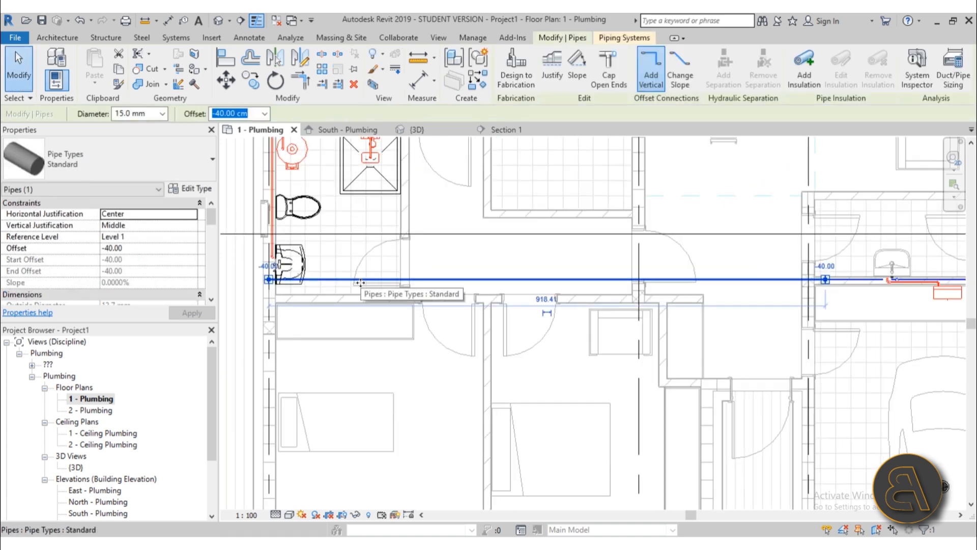
key("Escape")
Step: Examine the cold-water run in 3D, including its vertical drop and its position relative to the toilet, washbasin and tankless heater
left_click(219, 21)
scroll(474, 245, "down", 6)
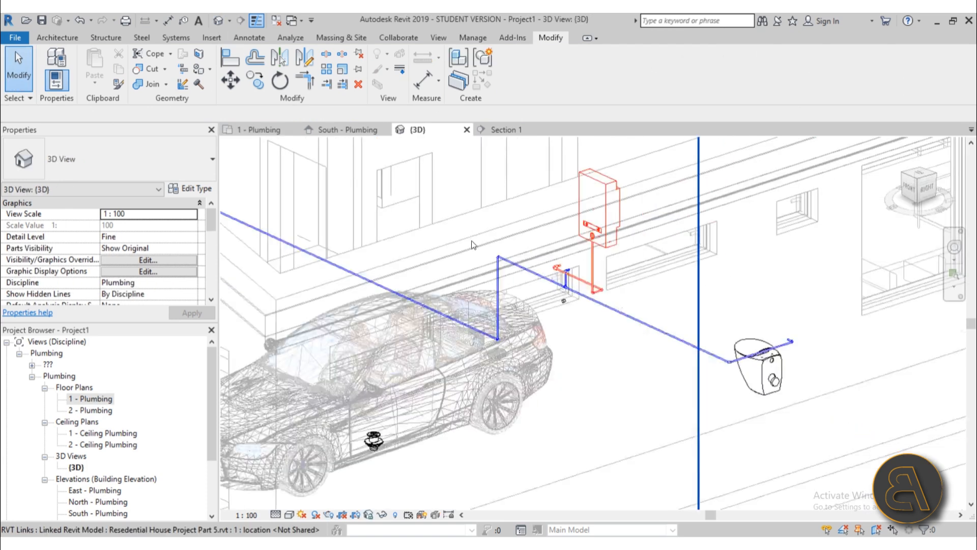
middle_click_drag(481, 257, 512, 312, "shift")
middle_click_drag(647, 391, 630, 374)
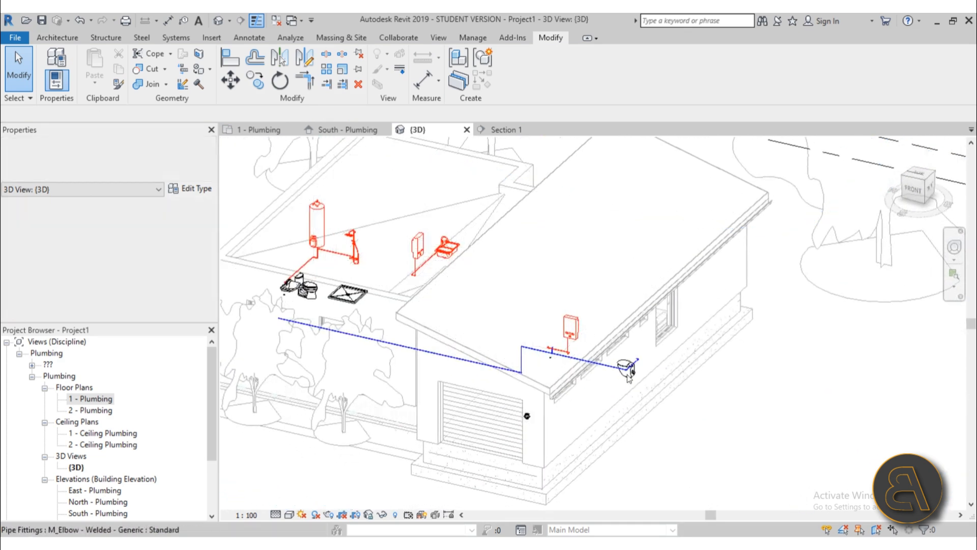
scroll(629, 374, "up", 3)
scroll(638, 331, "up", 3)
scroll(701, 330, "down", 5)
scroll(412, 268, "up", 4)
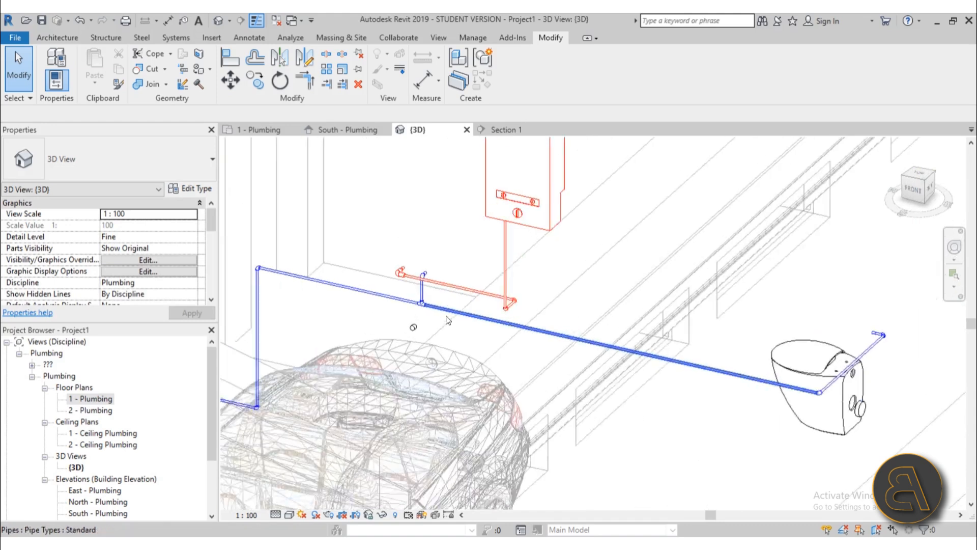
scroll(587, 211, "down", 5)
middle_click_drag(587, 210, 561, 249)
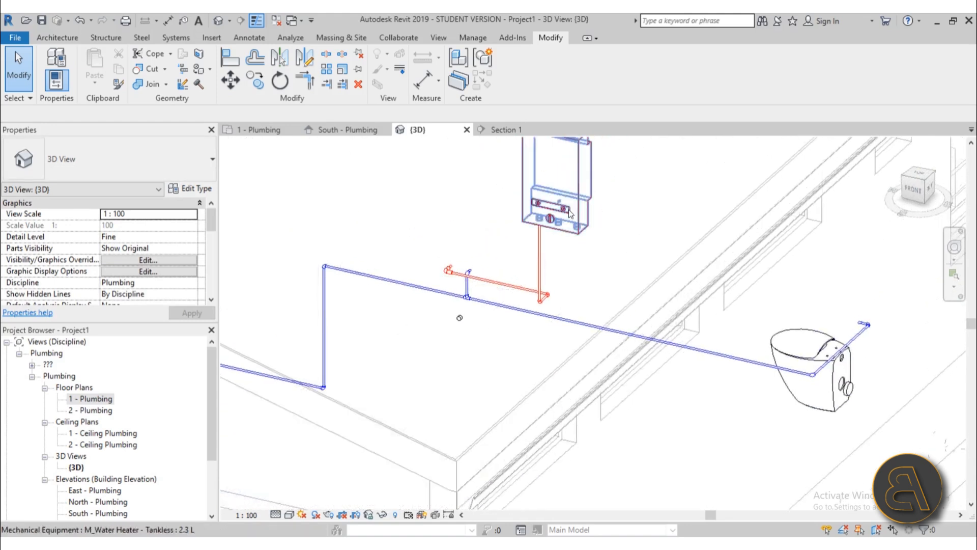
scroll(570, 200, "up", 6)
left_click(571, 201)
middle_click_drag(588, 292, 559, 221)
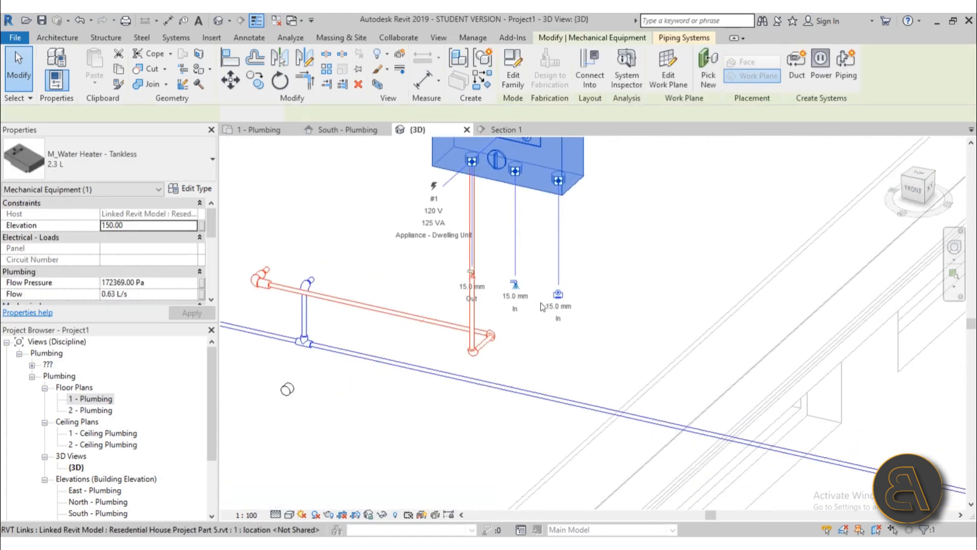
left_click(515, 290)
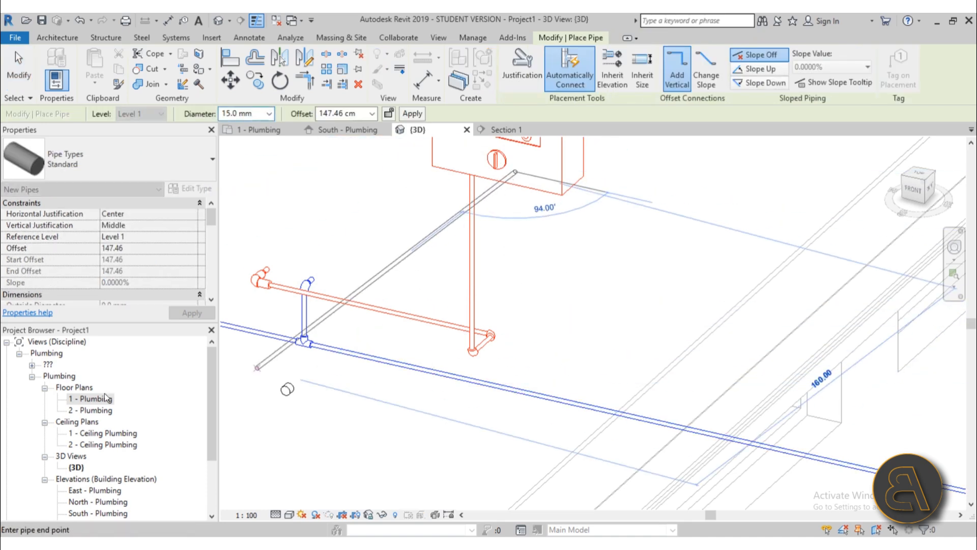
key("Escape")
key("Escape")
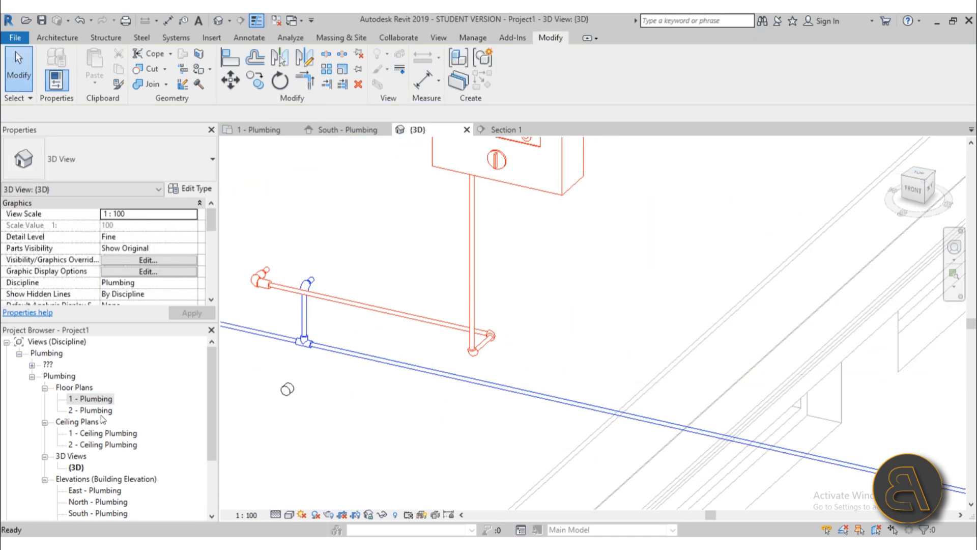
Step: Draw a 15 mm pipe at 130 cm offset from the garage tankless heater's cold-water inlet to the cold-water pipe in the wall
double_click(92, 399)
scroll(443, 289, "up", 5)
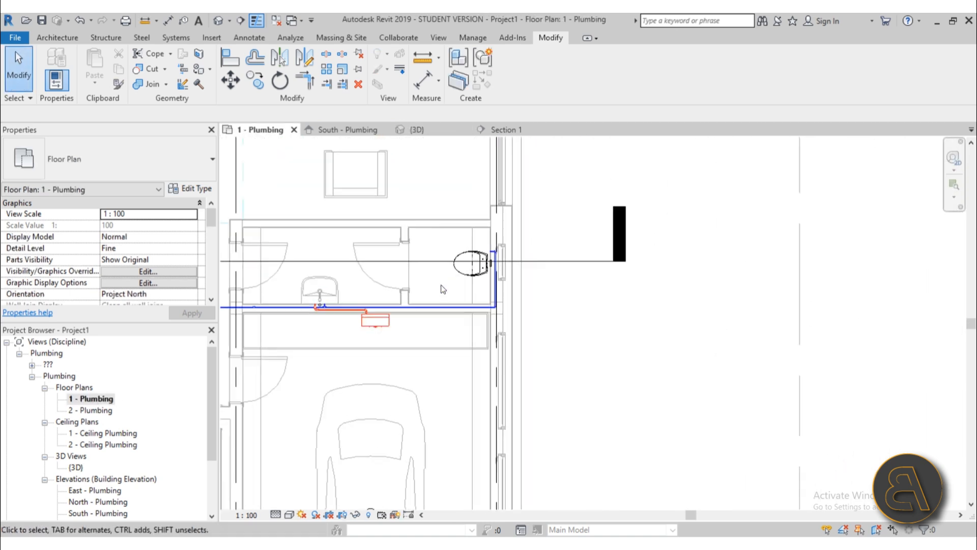
scroll(399, 319, "up", 6)
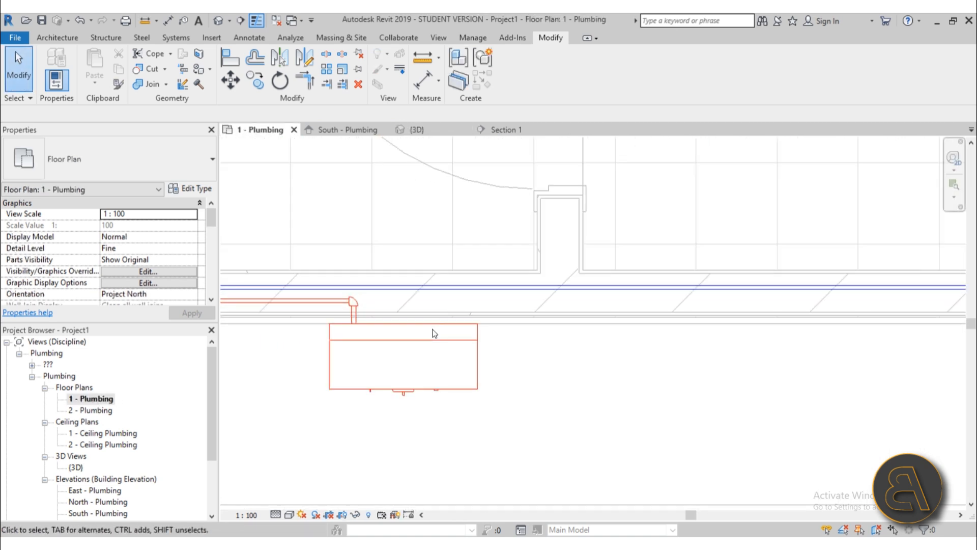
left_click(434, 332)
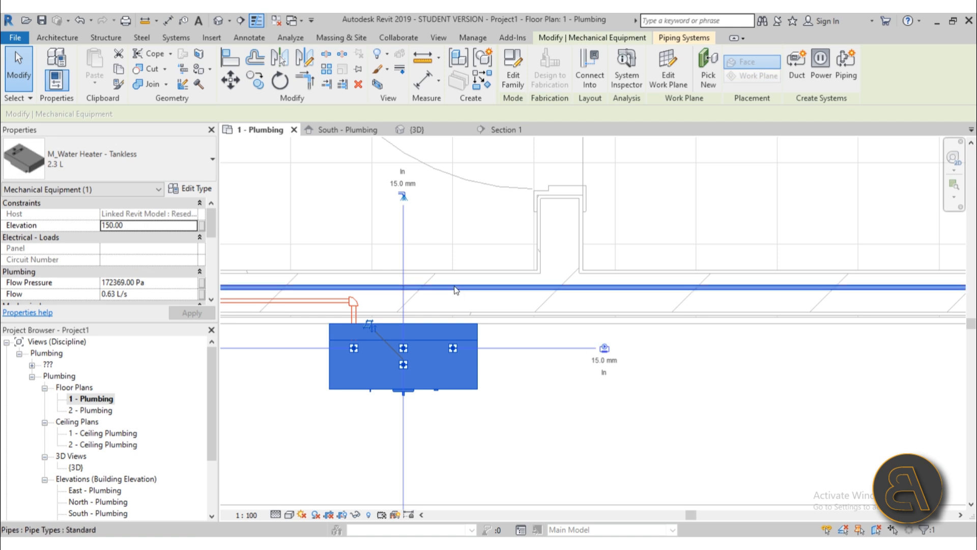
left_click(430, 291)
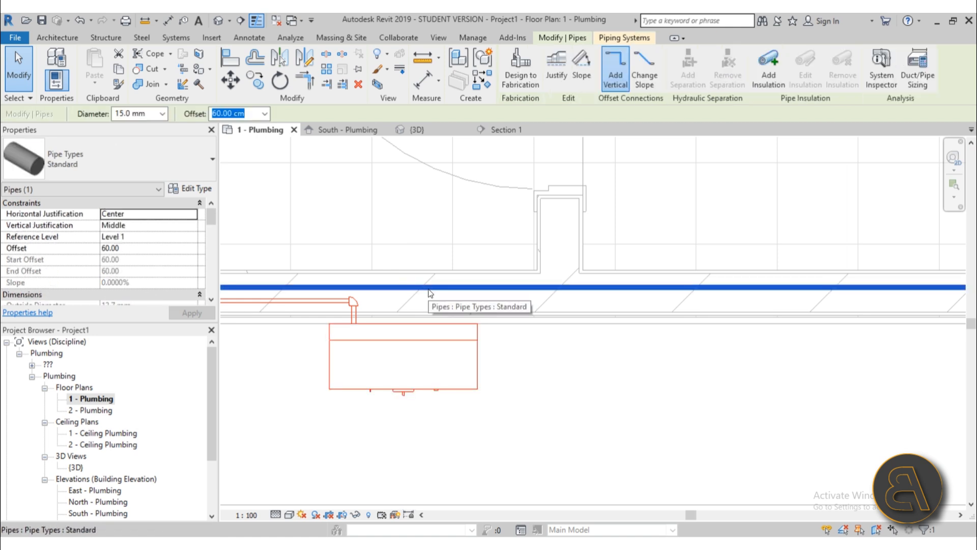
key("Escape")
left_click(474, 354)
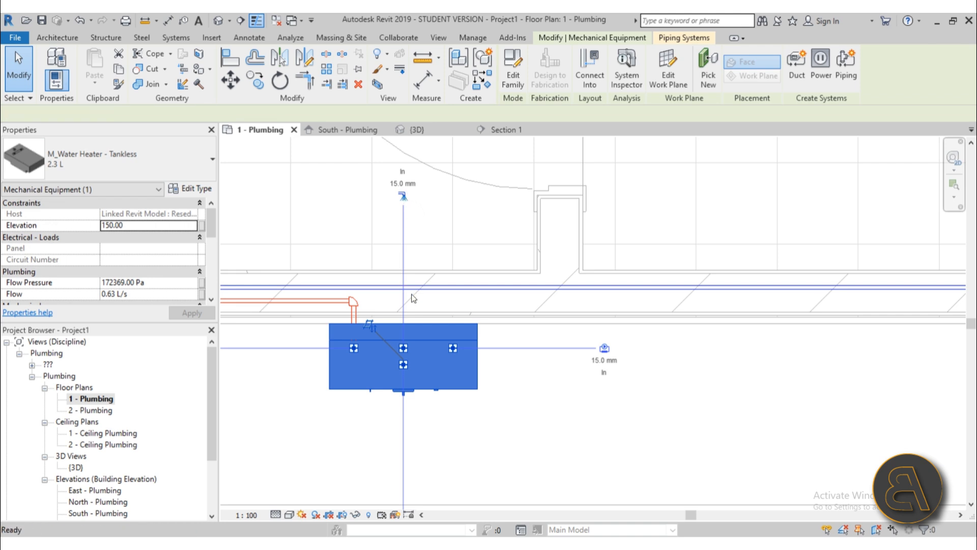
left_click(403, 349)
scroll(403, 309, "up", 3)
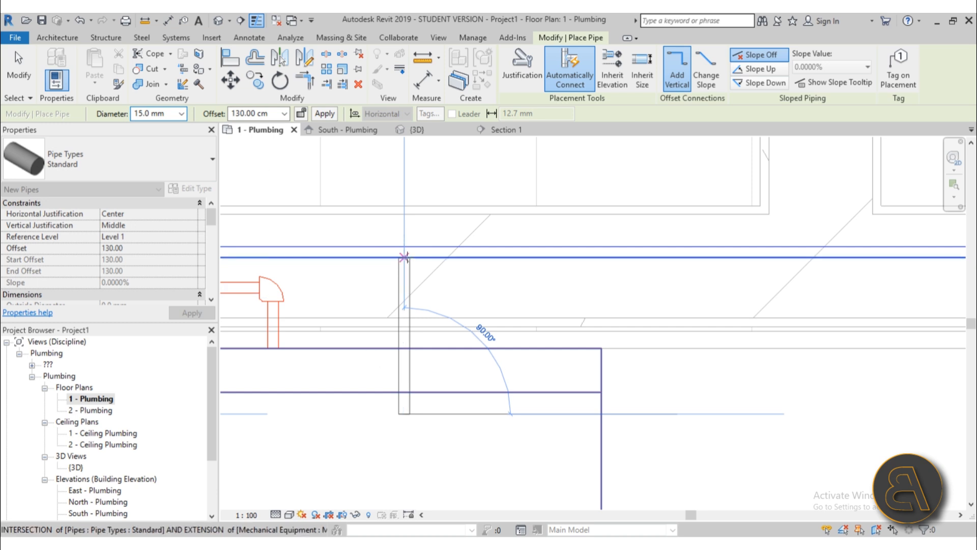
left_click(405, 253)
key("Escape")
key("Escape")
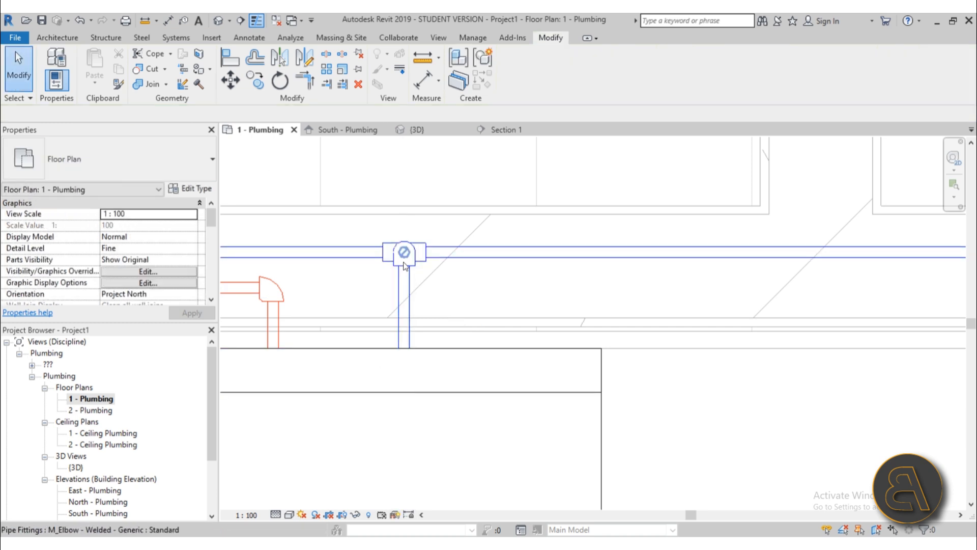
Step: Examine in 3D the garage tankless heater's cold-water connection and the main pipe's open end by the other bathroom
left_click(218, 21)
middle_click_drag(590, 310, 446, 296, "shift")
scroll(503, 237, "up", 5)
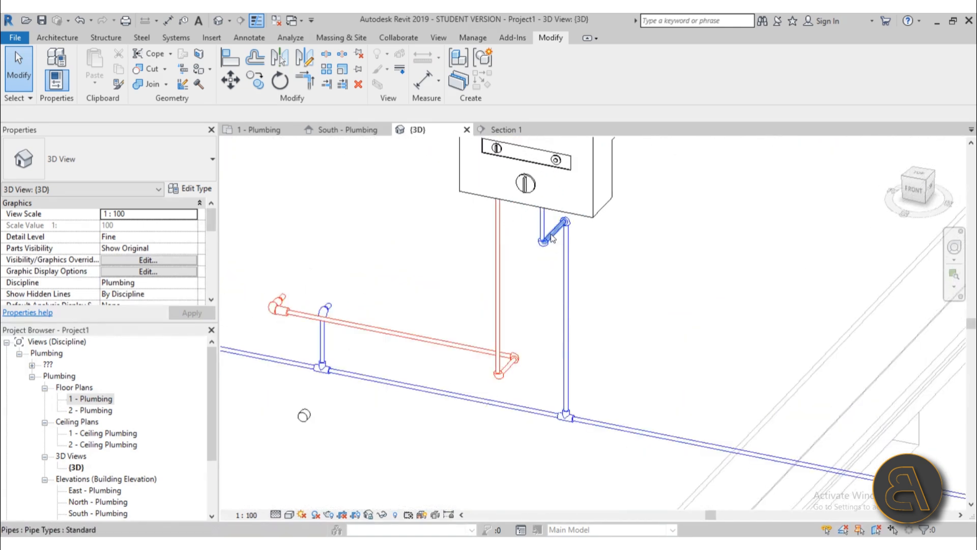
scroll(559, 331, "down", 4)
middle_click_drag(493, 366, 818, 388, "shift")
scroll(542, 341, "down", 1)
scroll(541, 341, "down", 1)
scroll(662, 335, "up", 3)
scroll(672, 346, "down", 3)
middle_click_drag(392, 336, 626, 409)
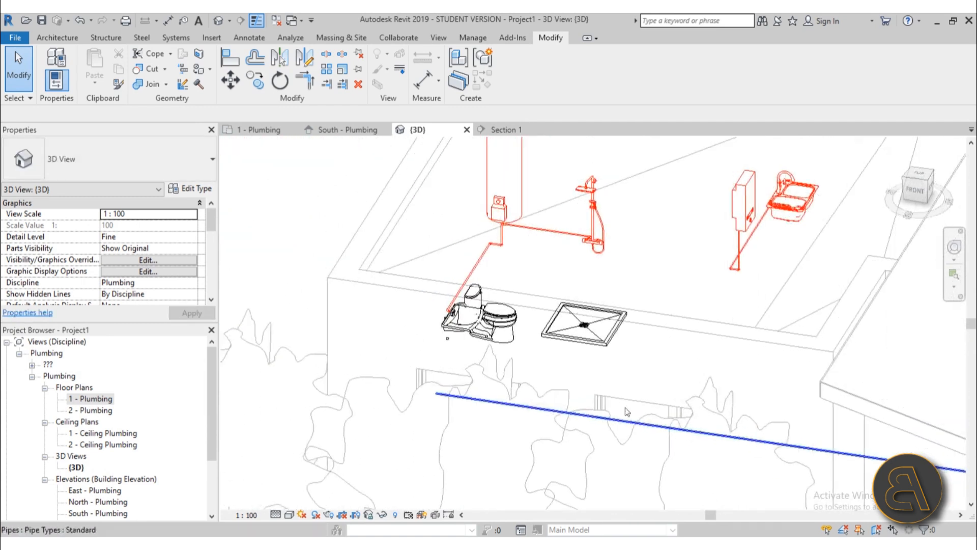
Step: Examine the main cold-water pipe's open end by the bathroom washbasin and the surrounding house layout in the 1 - Plumbing plan
double_click(93, 399)
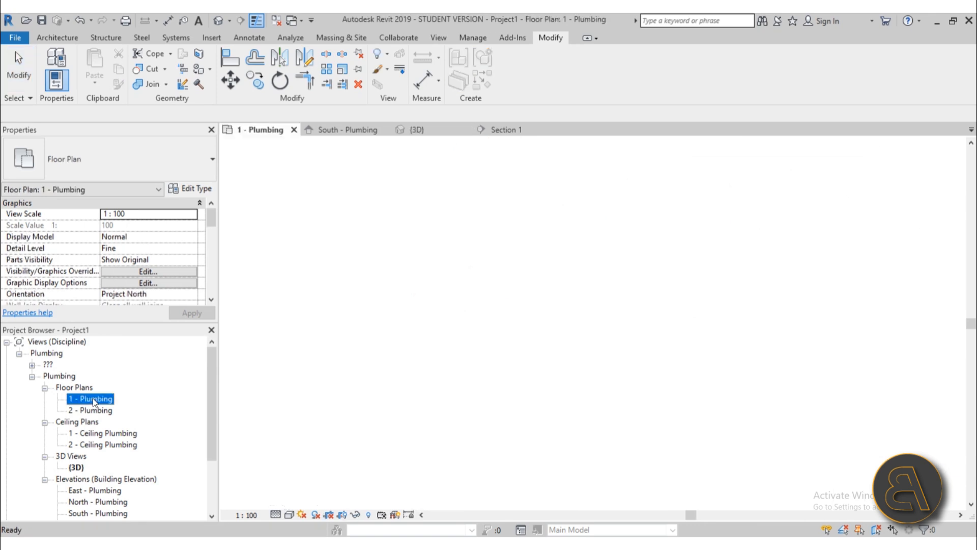
scroll(392, 336, "down", 4)
middle_click_drag(419, 357, 714, 366)
scroll(714, 366, "down", 2)
scroll(660, 360, "down", 3)
middle_click_drag(481, 370, 806, 367)
middle_click_drag(413, 354, 418, 353)
scroll(349, 352, "up", 5)
scroll(314, 328, "down", 3)
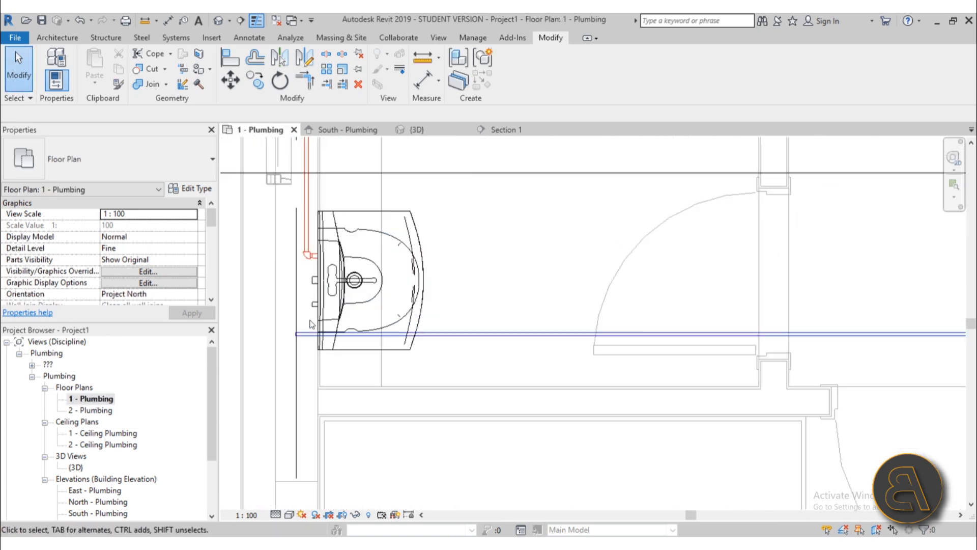
middle_click_drag(309, 426, 323, 388)
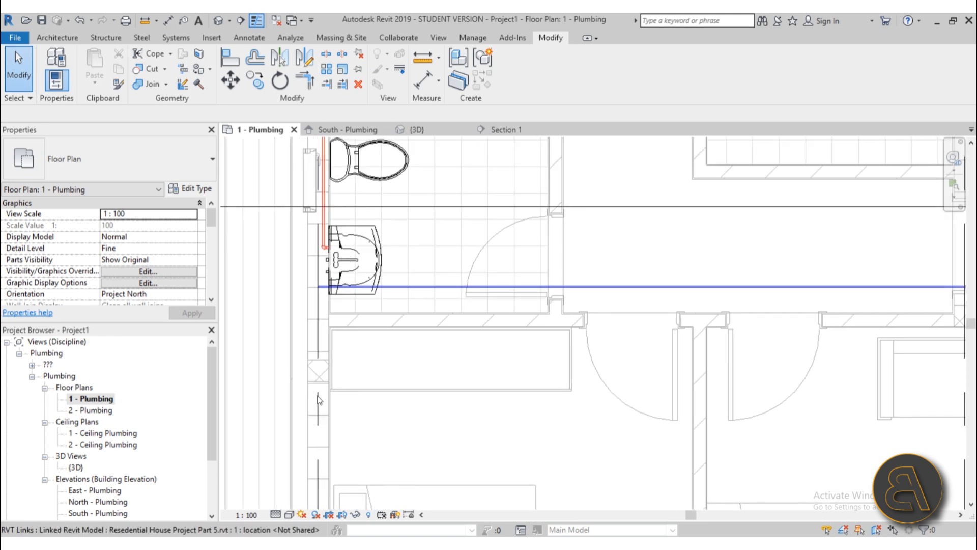
scroll(315, 283, "down", 5)
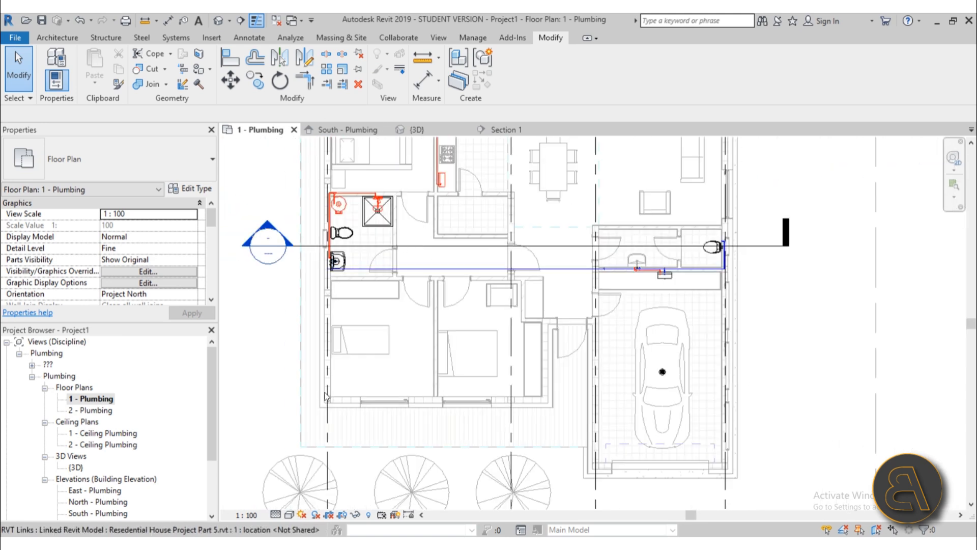
scroll(324, 279, "up", 8)
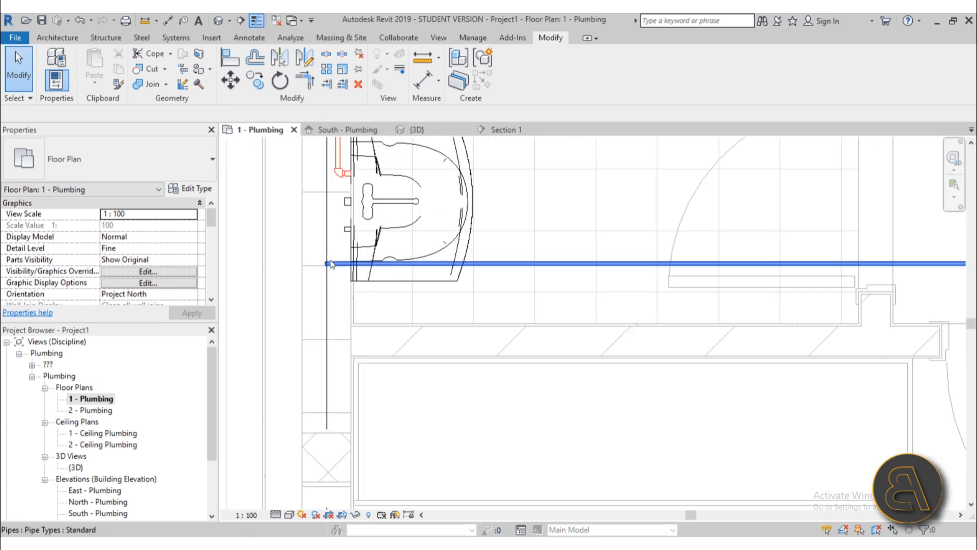
Step: Draw a 15 mm pipe at -40 cm offset from the main pipe's open end along grid line 1 to the tree beyond the bedroom's outer wall
middle_click_drag(328, 274, 334, 274)
scroll(334, 274, "up", 2)
left_click(332, 299)
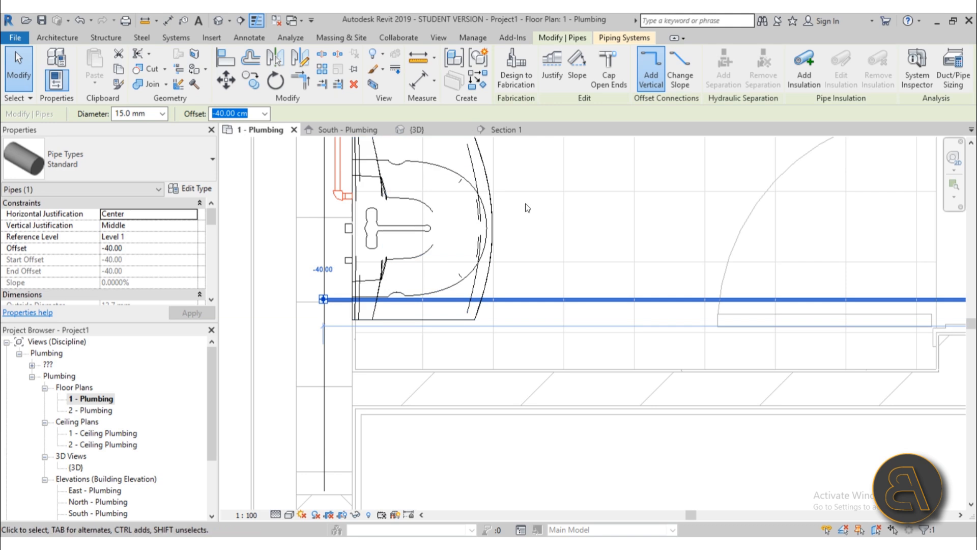
key("c")
key("s")
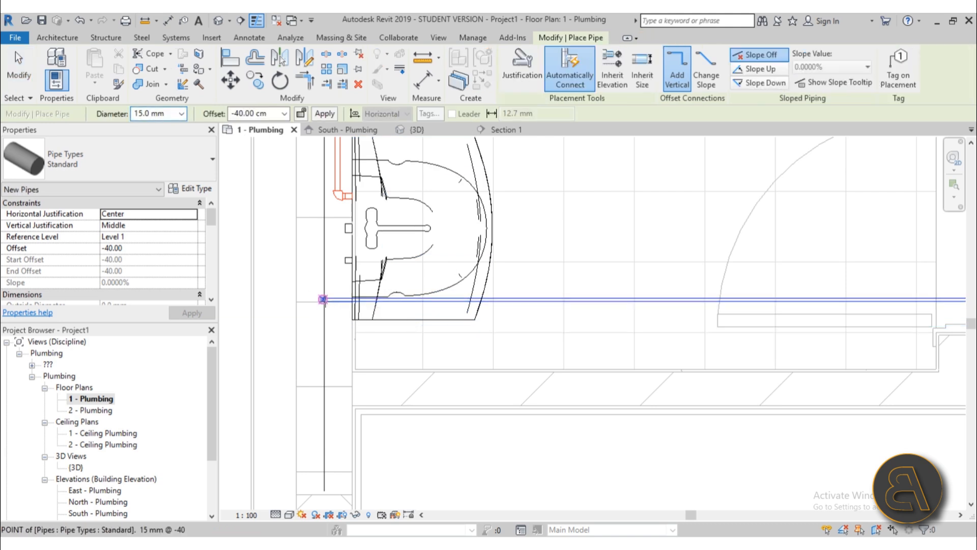
scroll(323, 299, "down", 5)
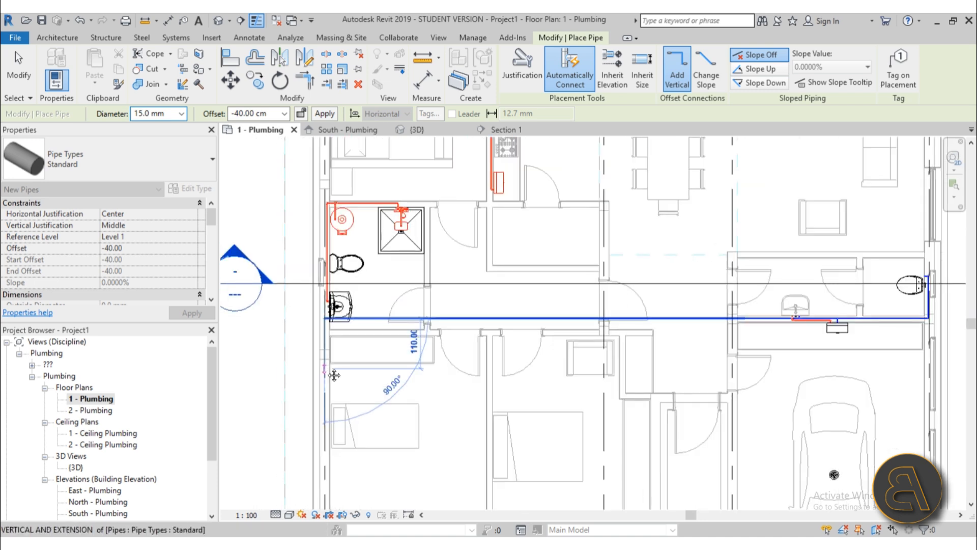
middle_click_drag(334, 375, 342, 204)
scroll(342, 204, "down", 3)
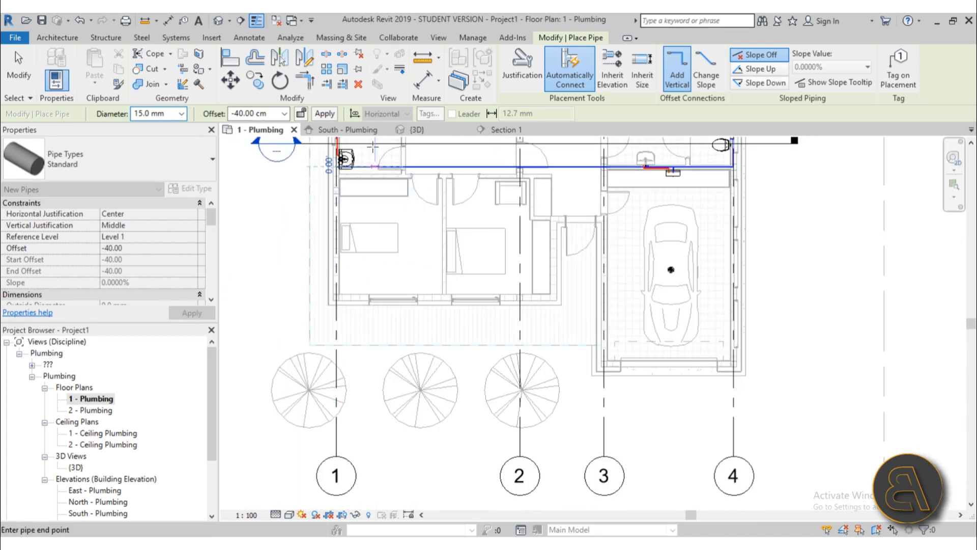
scroll(367, 166, "up", 3)
scroll(294, 372, "down", 2)
scroll(294, 371, "down", 2)
middle_click_drag(294, 372, 369, 199)
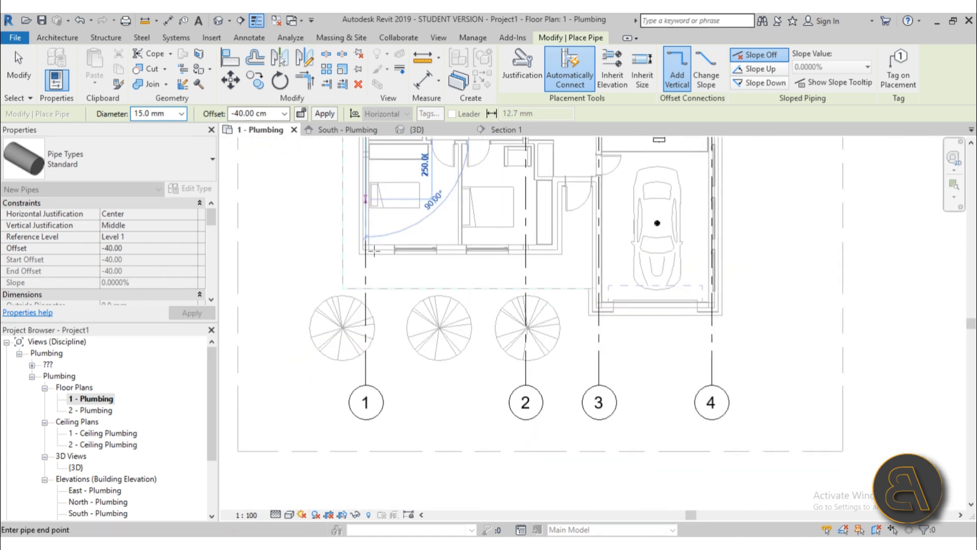
left_click(366, 336)
key("Escape")
key("Escape")
Step: Shift the new supply pipe sideways off grid line 1 to just inside the wall, beneath the washbasin
scroll(371, 213, "up", 4)
middle_click_drag(375, 213, 380, 427)
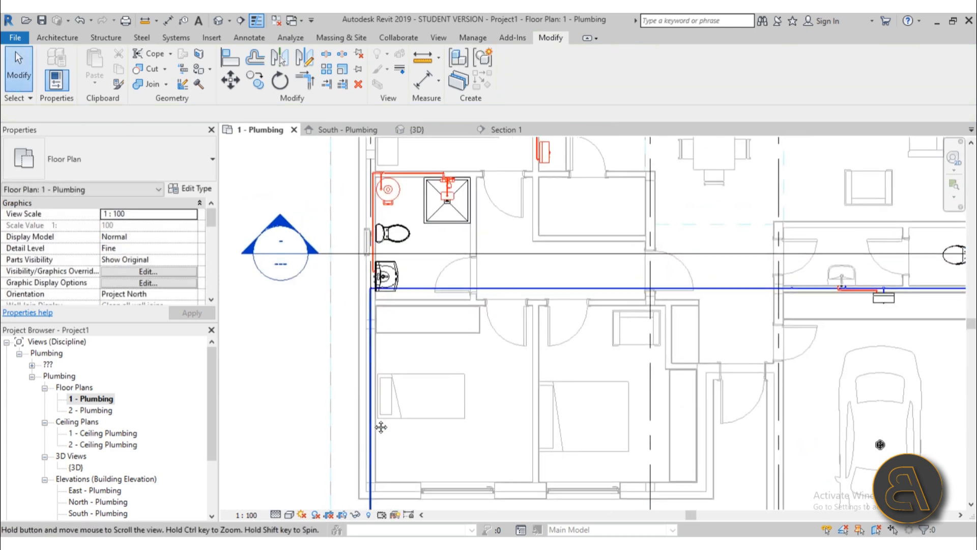
scroll(351, 293, "up", 6)
left_click(443, 327)
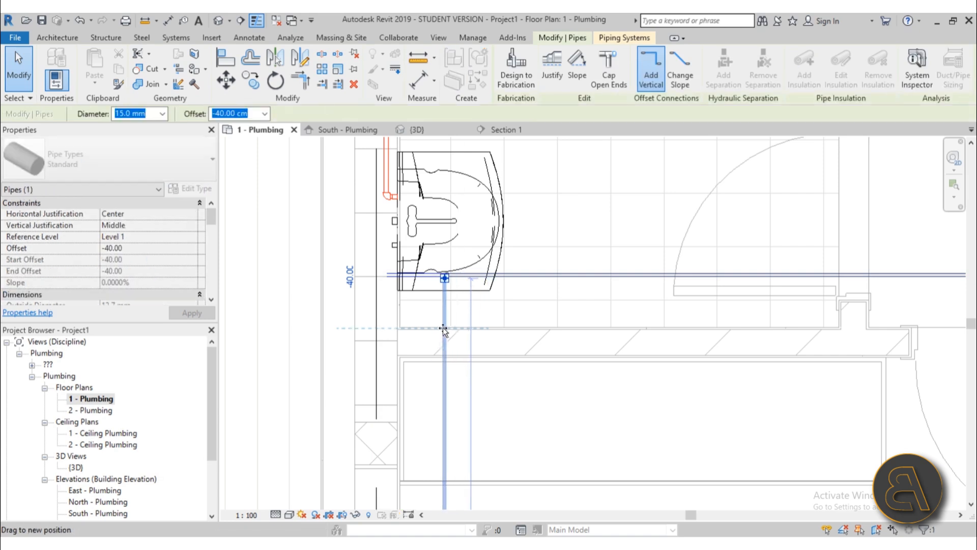
left_click_drag(443, 328, 419, 328)
scroll(420, 303, "down", 4)
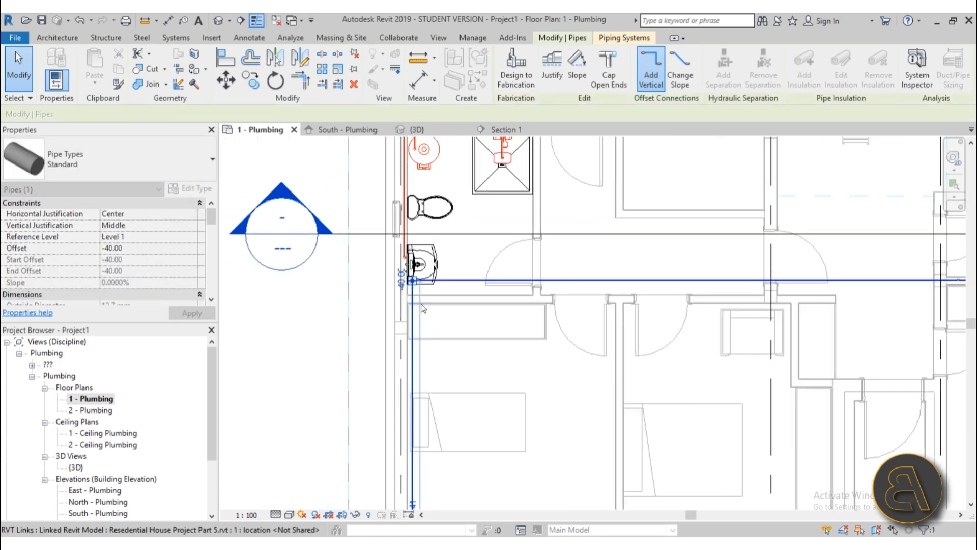
left_click(430, 322)
middle_click_drag(432, 326, 436, 181)
scroll(433, 206, "down", 4)
middle_click_drag(431, 245, 432, 263)
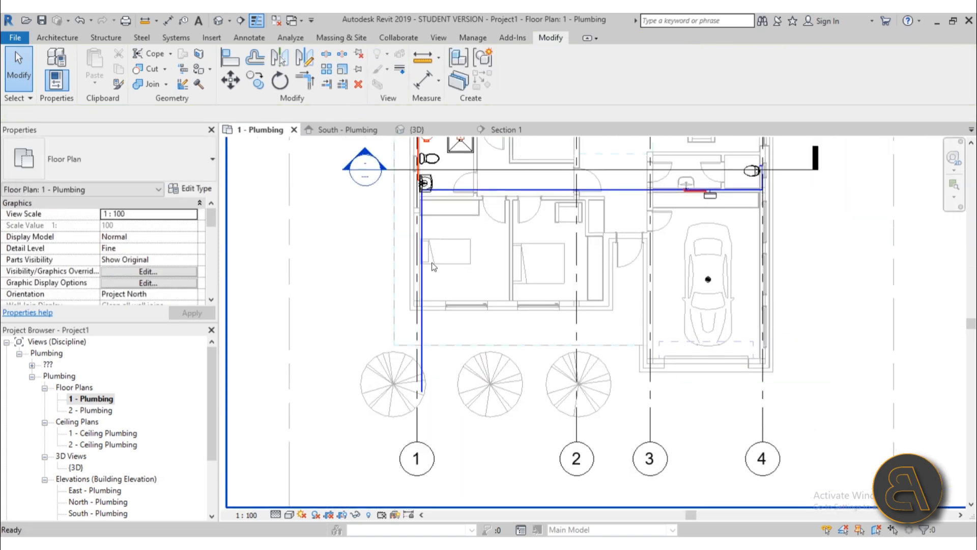
Step: Draw a 15 mm pipe at -40 cm offset from beside the corner elbow straight into the outer wall by the washbasin
scroll(423, 182, "up", 8)
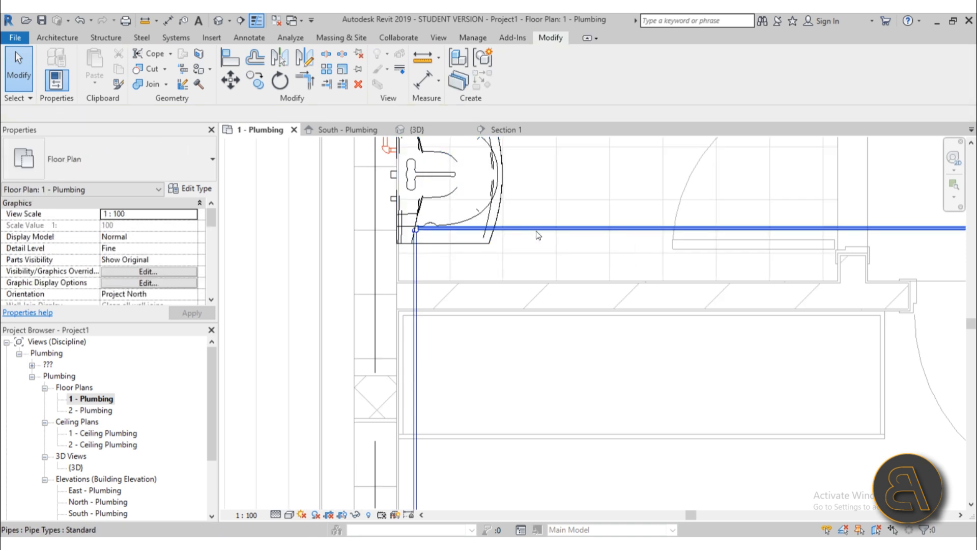
left_click(535, 231)
key("c")
key("s")
scroll(434, 228, "up", 4)
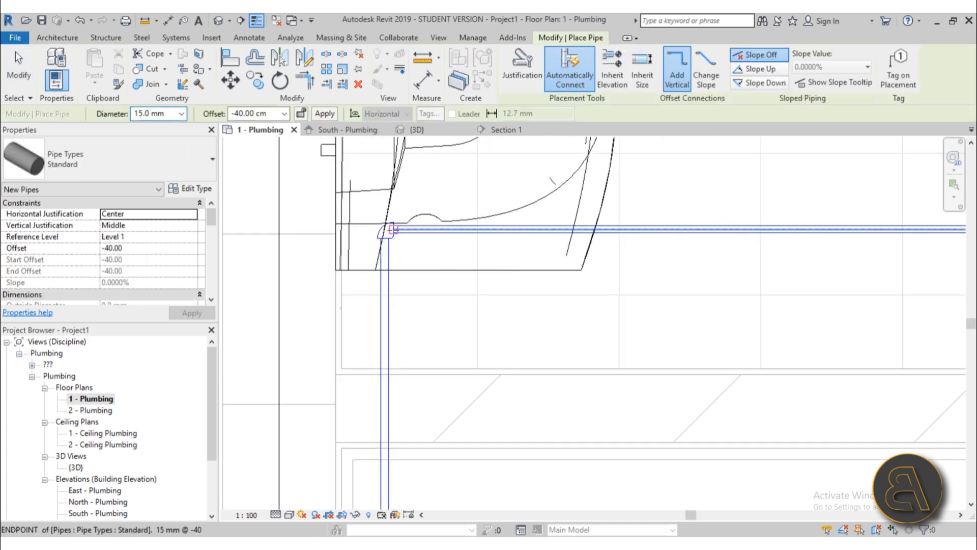
left_click(366, 229)
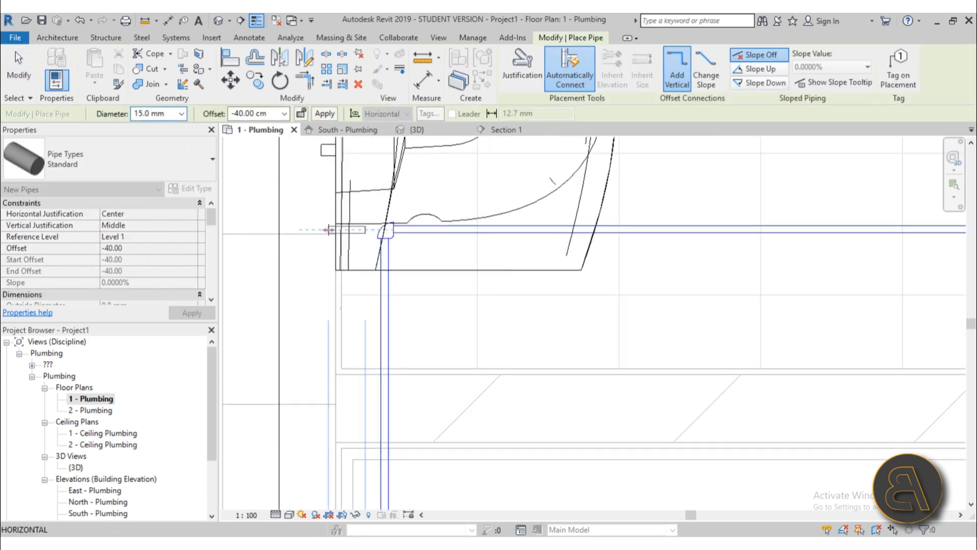
scroll(321, 229, "down", 5)
middle_click_drag(321, 229, 375, 302)
scroll(374, 301, "up", 3)
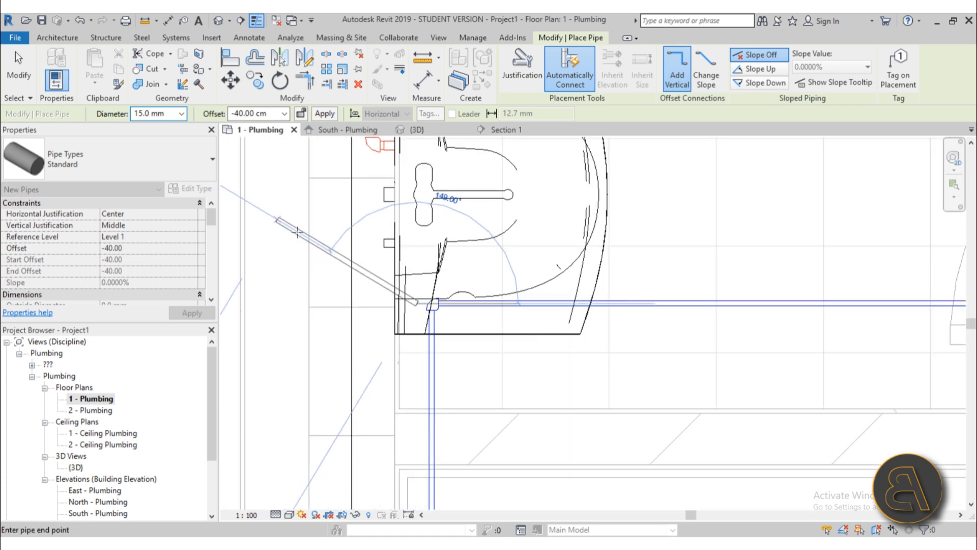
scroll(374, 303, "up", 3)
scroll(374, 304, "down", 3)
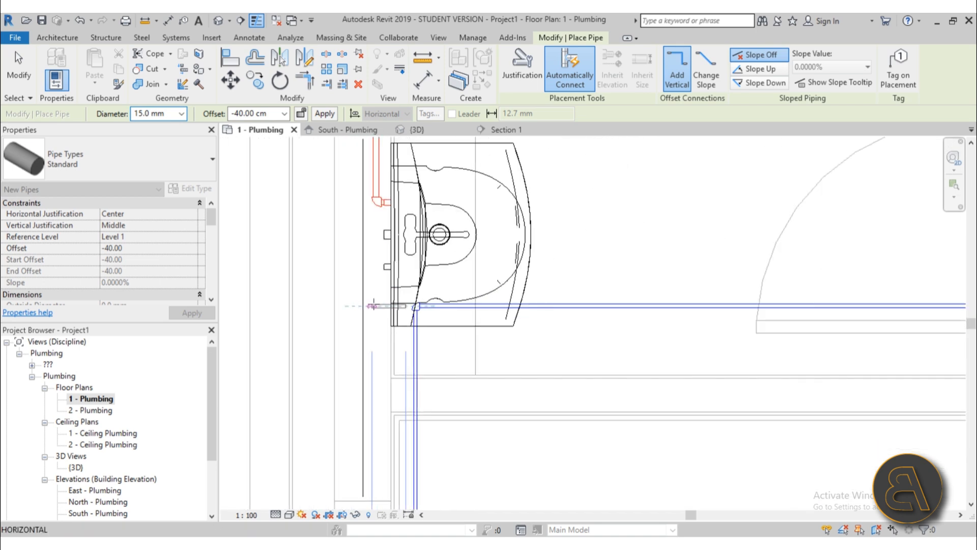
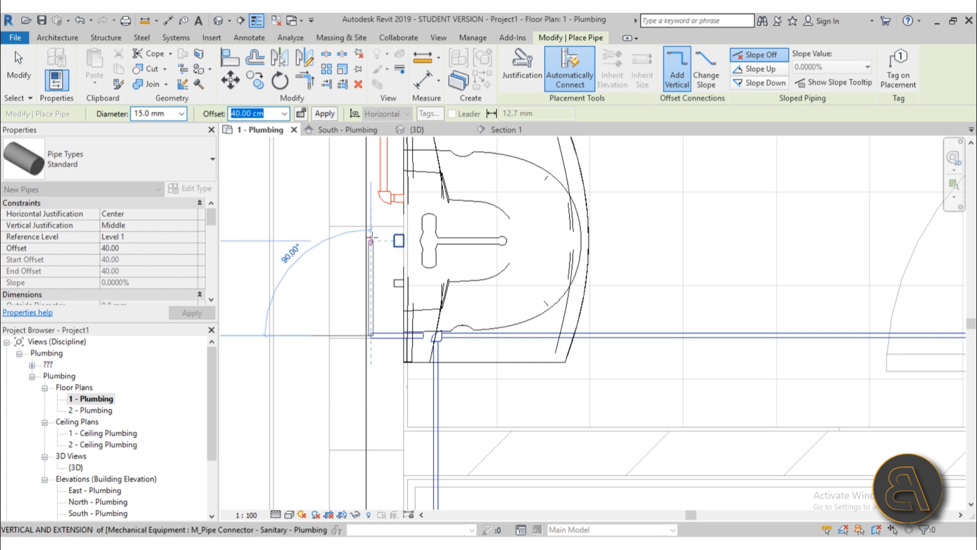
Step: Continue the pipe at 40 cm offset inside the outer wall, running past the washbasin's pipe connectors
left_click(371, 184)
key("Escape")
key("Escape")
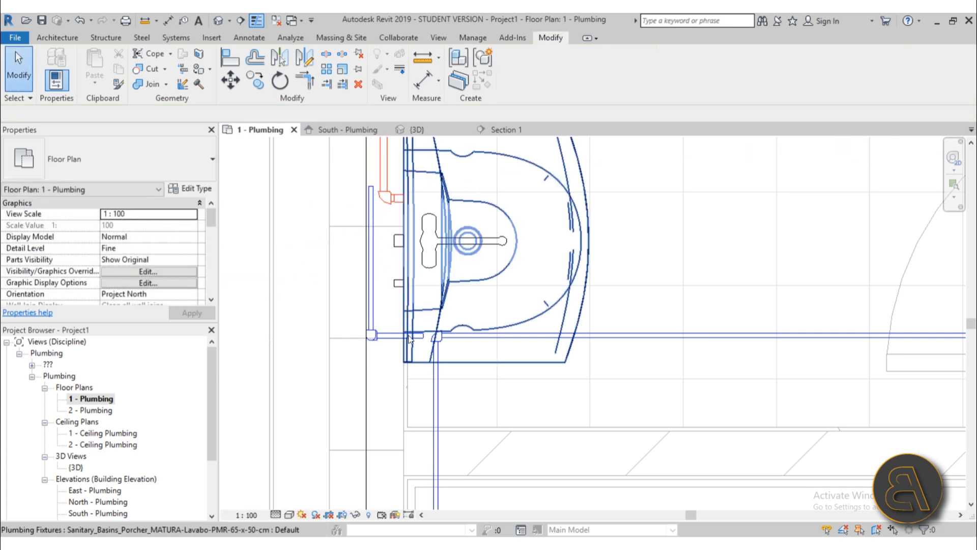
Step: Try to connect the short branch pipe to the corner elbow by extending its open end to the elbow
left_click(408, 335)
scroll(411, 338, "up", 3)
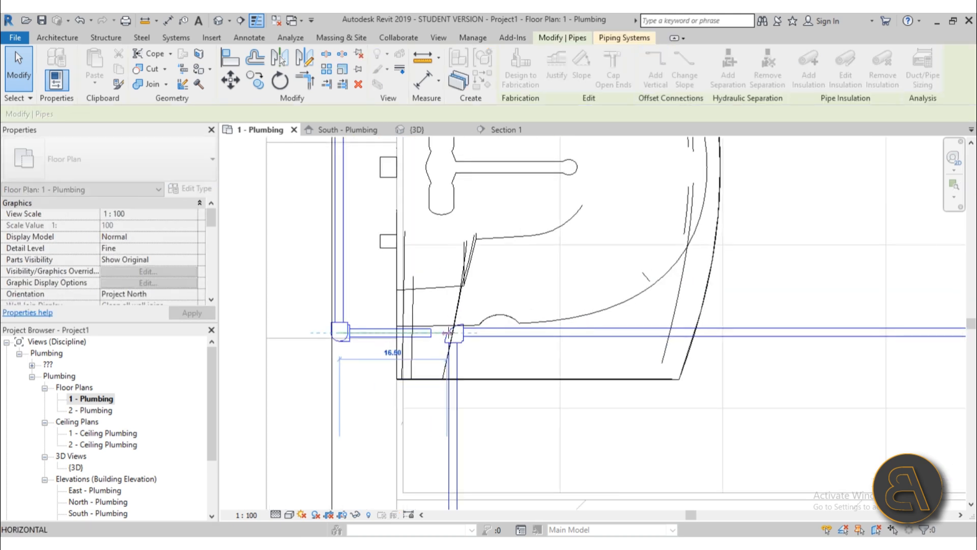
left_click_drag(448, 333, 454, 333)
left_click(467, 359)
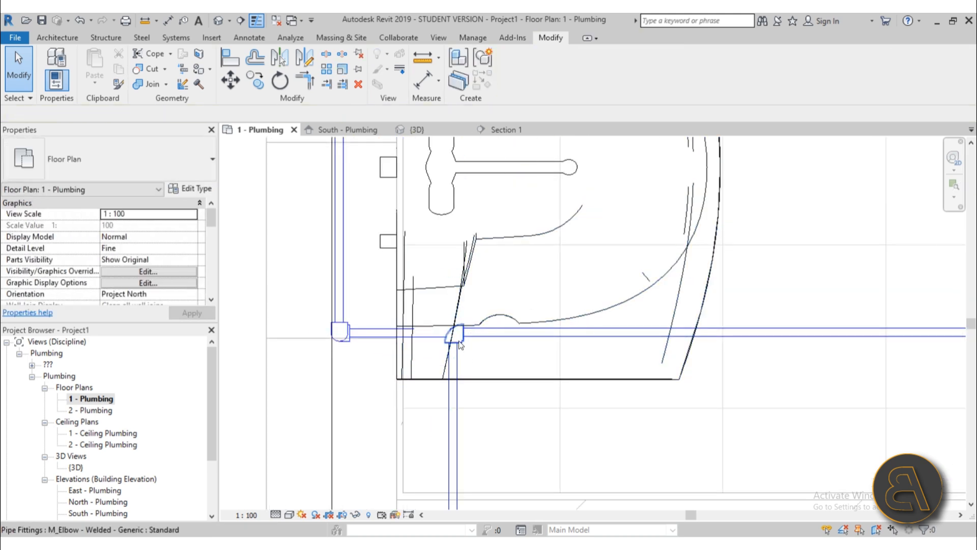
Step: Delete the corner elbow under the washbasin and extend the main pipe's open end toward the branch and supply pipes
left_click(460, 343)
key("Delete")
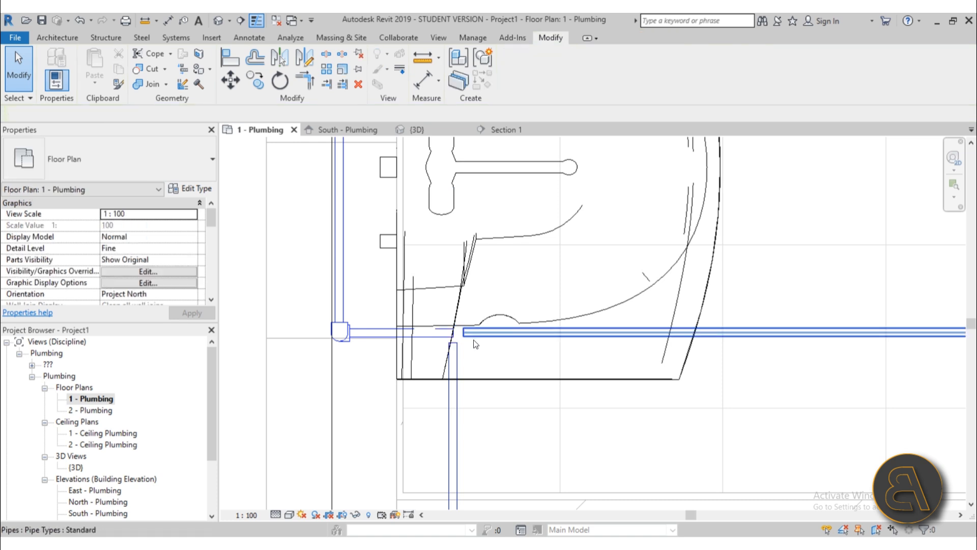
left_click(466, 334)
left_click_drag(463, 333, 452, 333)
left_click(457, 354)
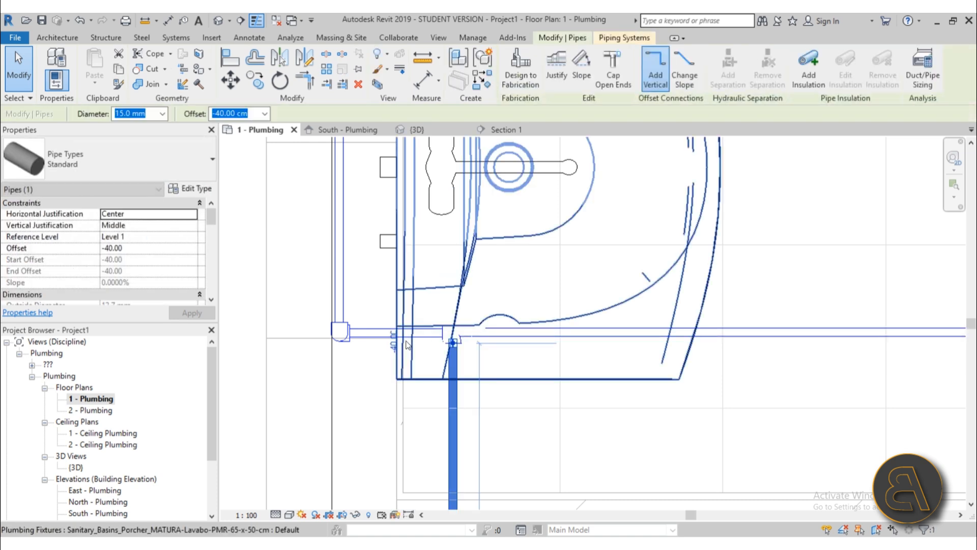
key("Escape")
scroll(458, 333, "up", 3)
scroll(478, 334, "down", 4)
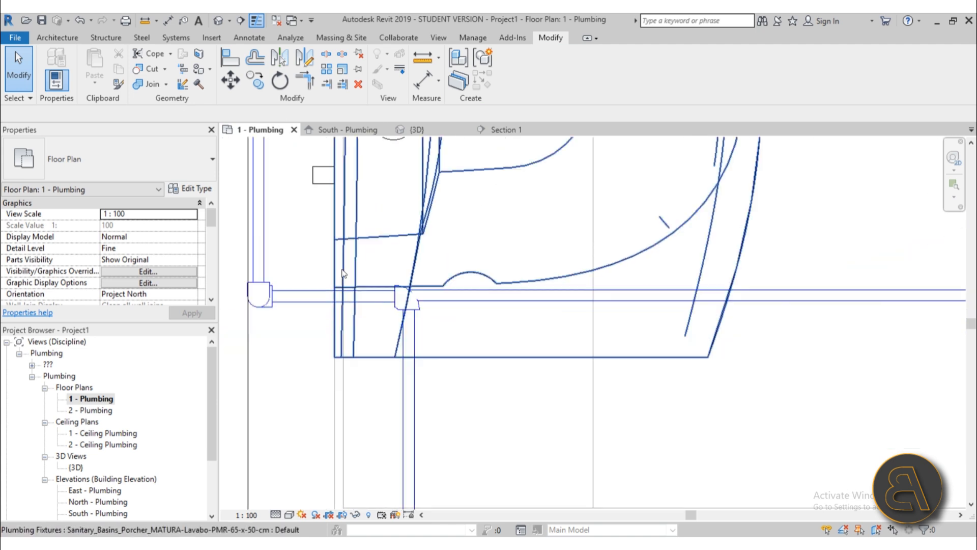
Step: Delete the elbow at the pipe junction in 3D and extend the short branch pipe to the main pipe's open end
left_click(217, 21)
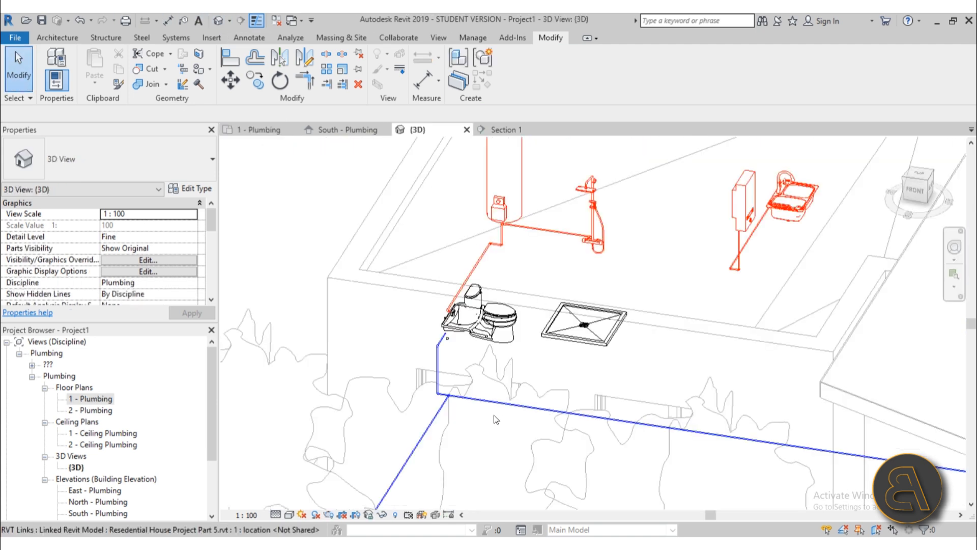
scroll(438, 395, "up", 6)
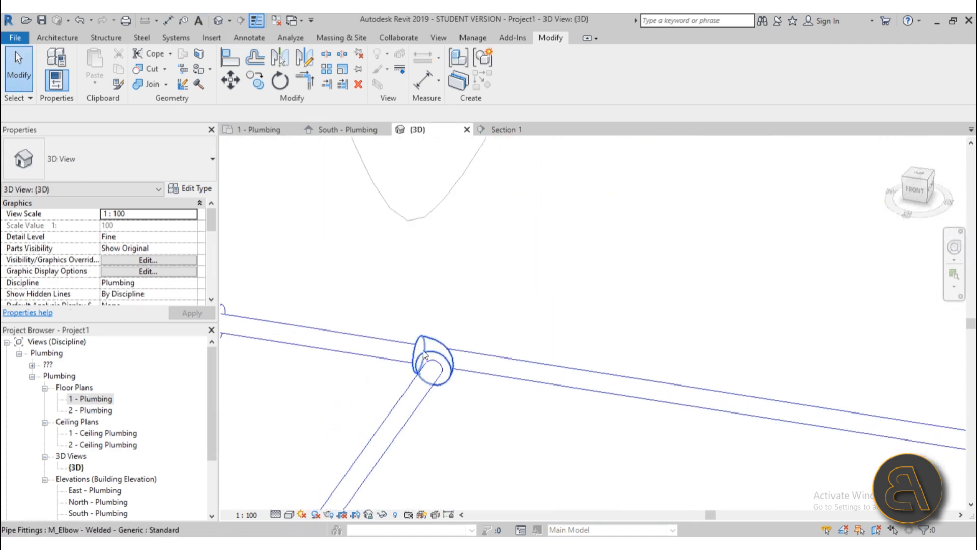
left_click(423, 354)
key("Delete")
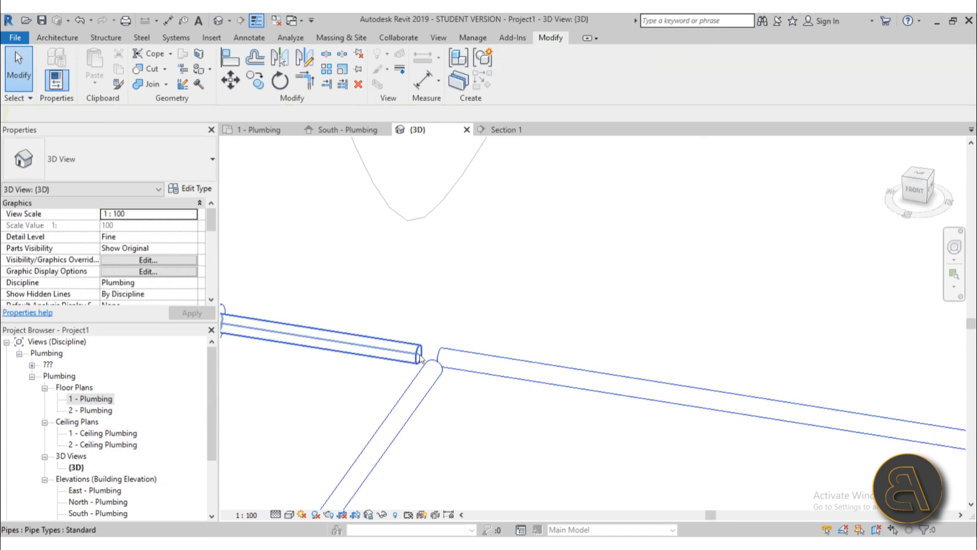
left_click(421, 355)
left_click_drag(420, 355, 442, 361)
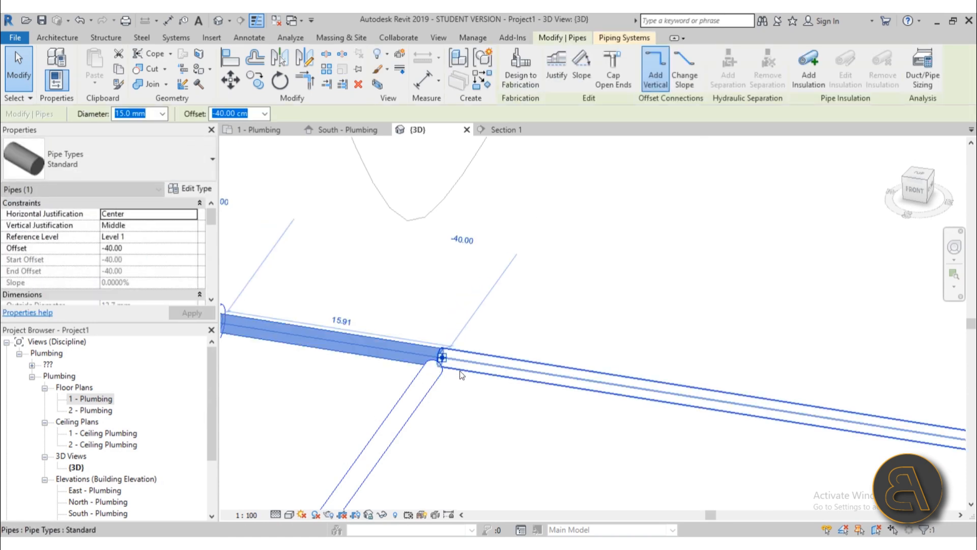
Step: Pull the short branch pipe's end back from the junction and rejoin it to the main pipe as one straight run
scroll(439, 359, "up", 4)
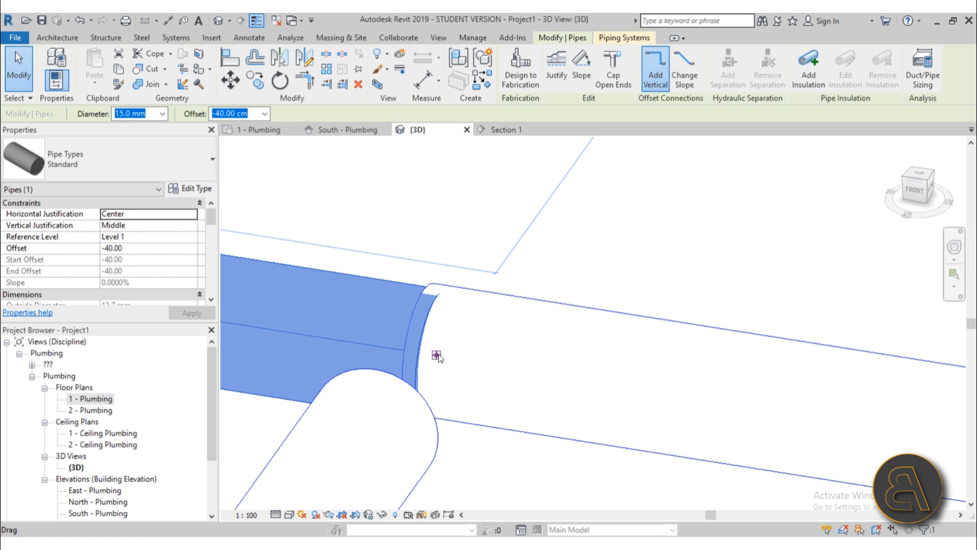
left_click_drag(437, 355, 420, 351)
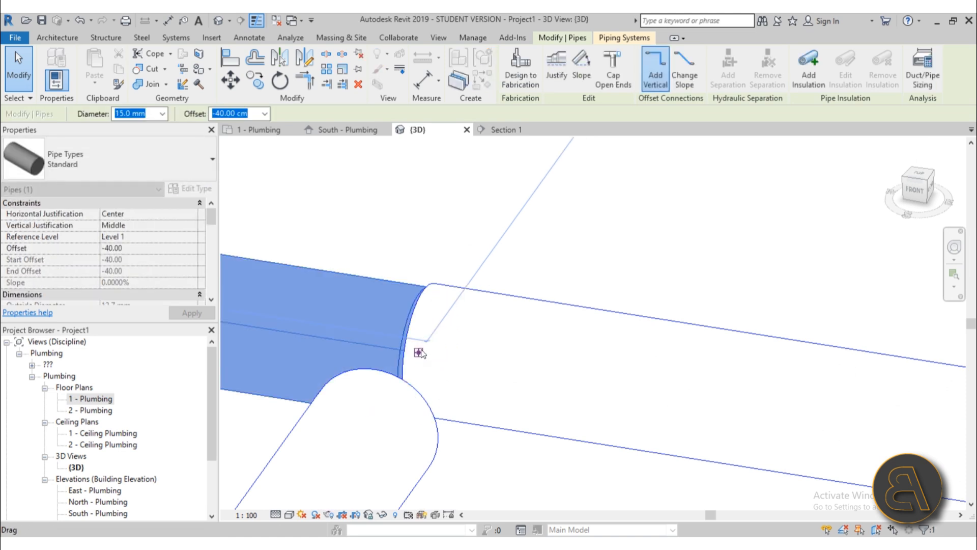
scroll(457, 265, "down", 3)
middle_click_drag(458, 291, 570, 316, "shift")
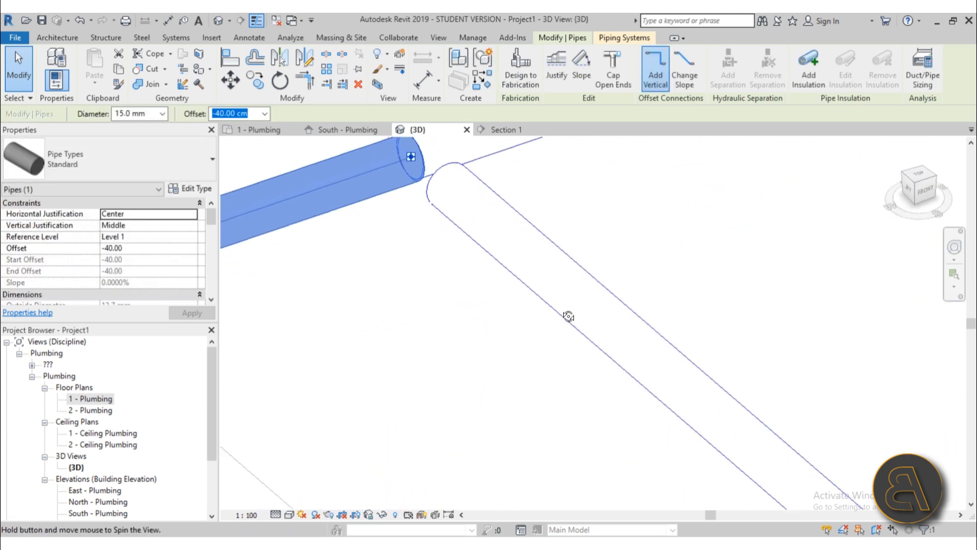
middle_click_drag(439, 244, 488, 428)
scroll(459, 302, "up", 4)
left_click_drag(468, 343, 468, 344)
left_click(469, 341)
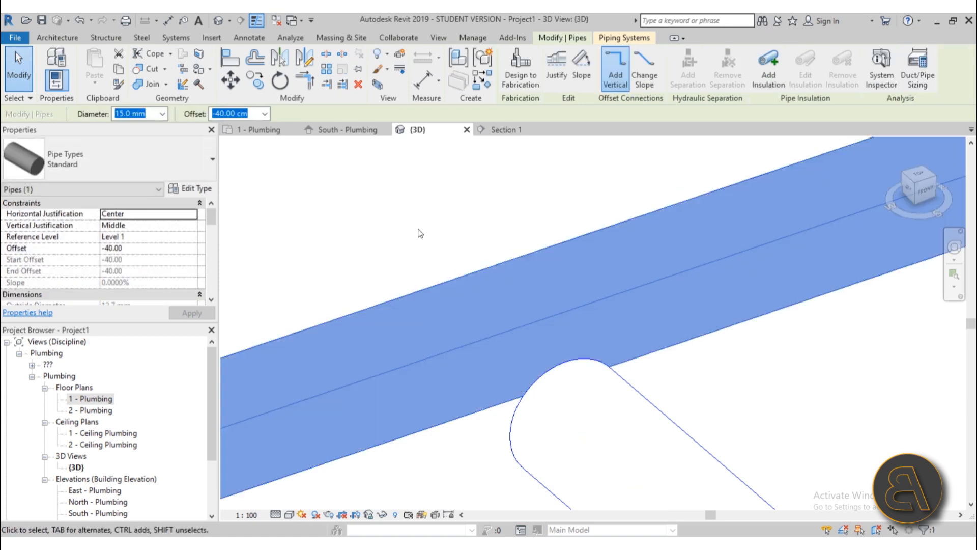
left_click(417, 228)
Step: Extend the supply pipe's open end into the straight main pipe to connect them with a tee
scroll(416, 218, "down", 5)
middle_click_drag(473, 269, 472, 281)
left_click(472, 283)
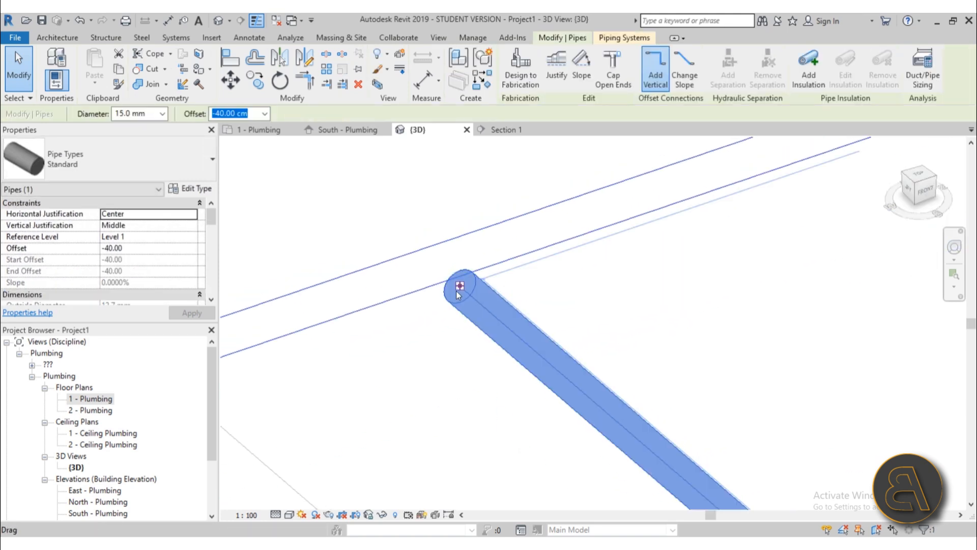
left_click_drag(458, 285, 445, 277)
left_click(444, 322)
scroll(442, 323, "down", 3)
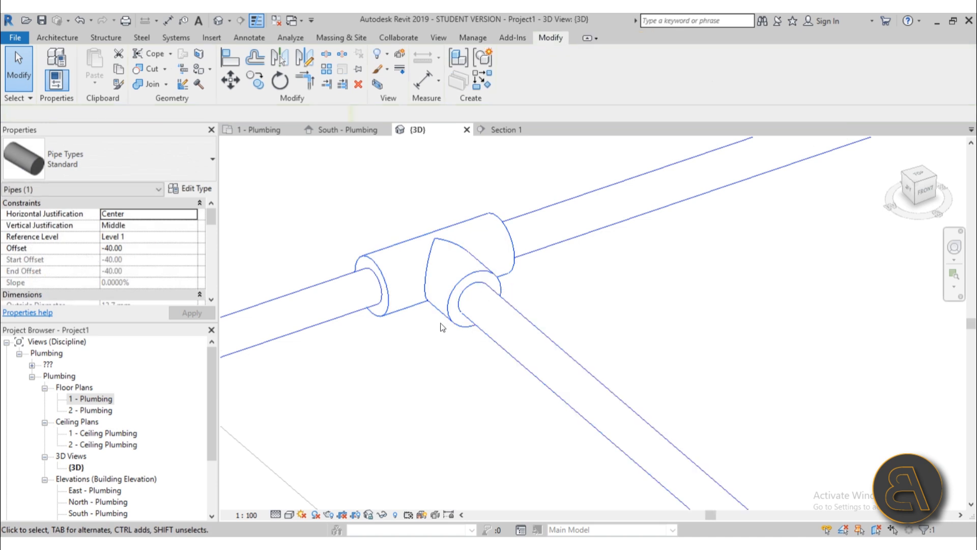
left_click(457, 286)
left_click(516, 290)
scroll(498, 308, "down", 6)
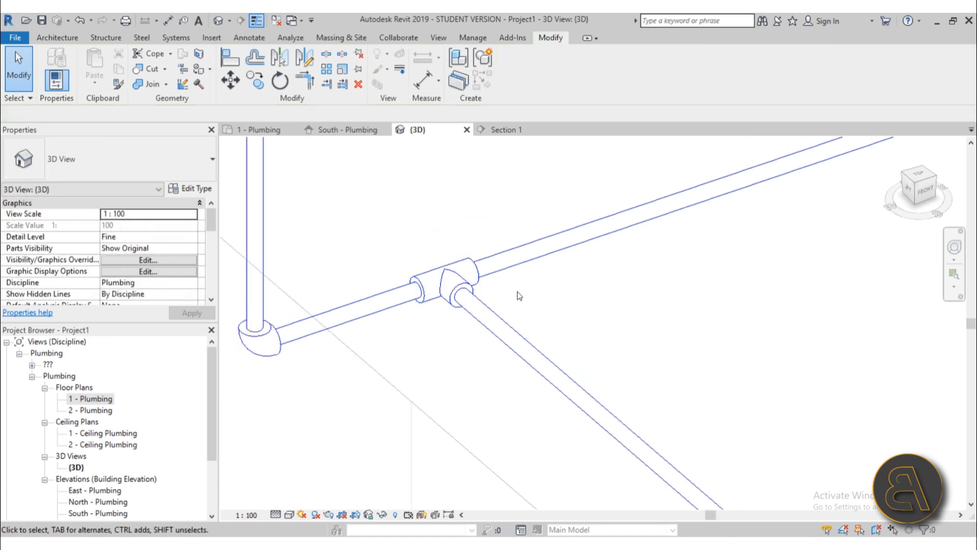
Step: Try to move the horizontal pipe under the washbasin freehand toward the basin's connectors
middle_click_drag(481, 313, 629, 247, "shift")
scroll(458, 292, "up", 4)
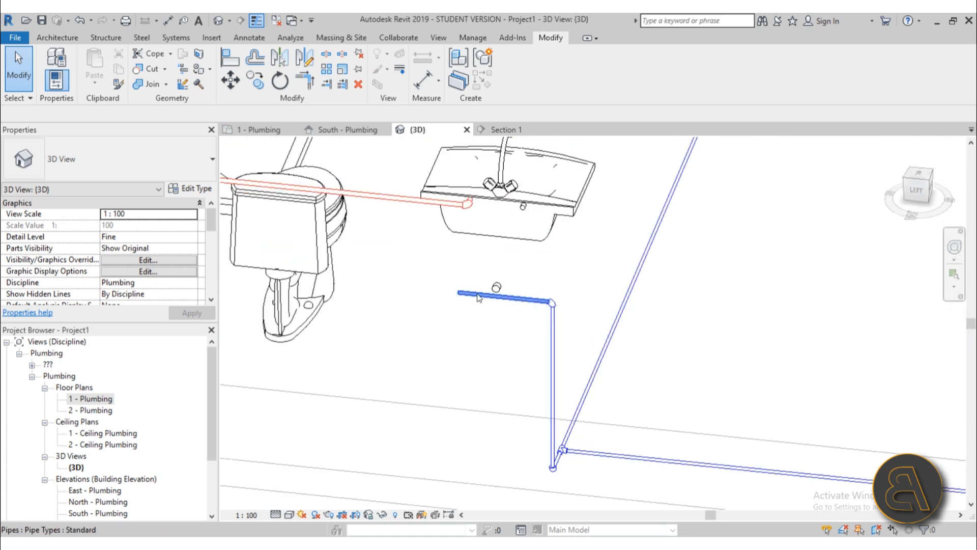
left_click(516, 299)
left_click_drag(518, 282, 530, 252)
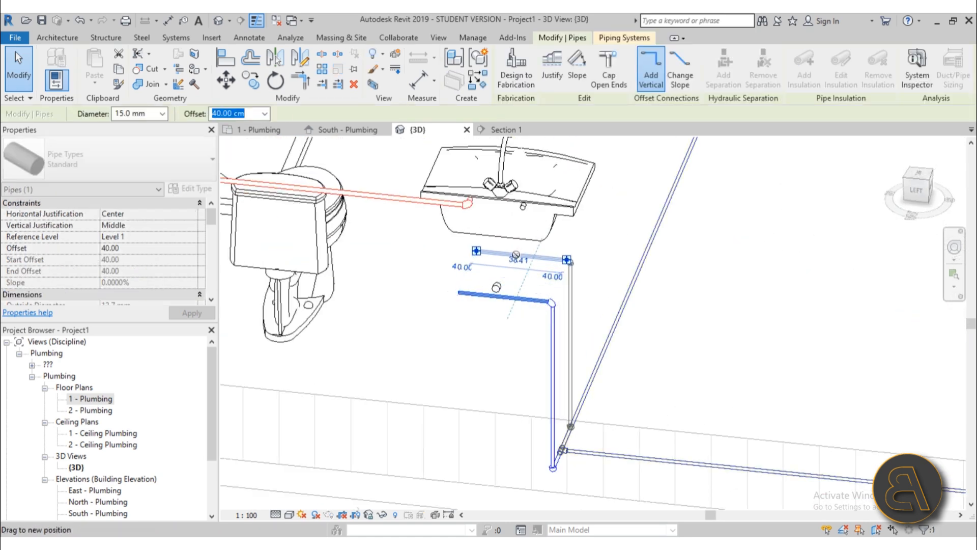
left_click(78, 21)
Step: Set the offset of the horizontal pipe below the washbasin to 80 cm, matching the basin's cold-water connector
left_click(523, 208)
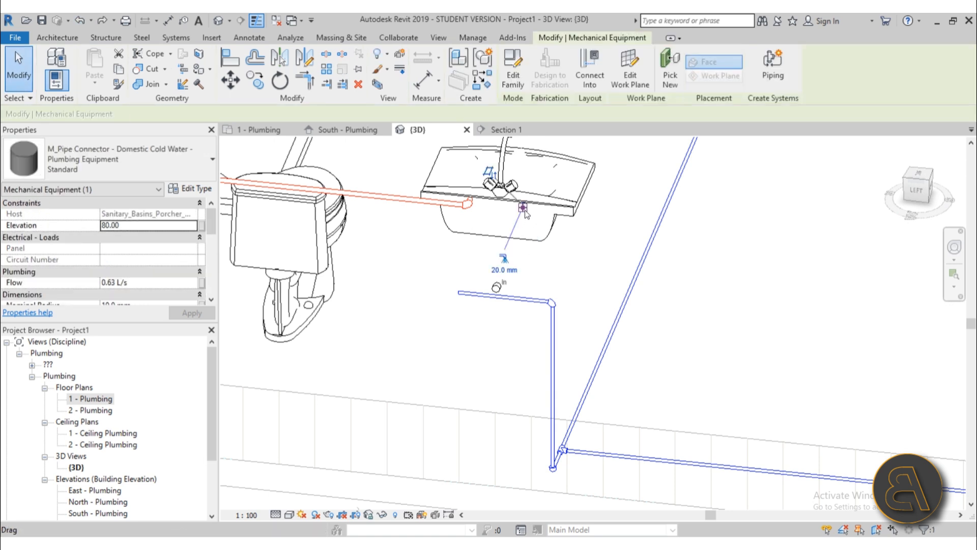
left_click(514, 300)
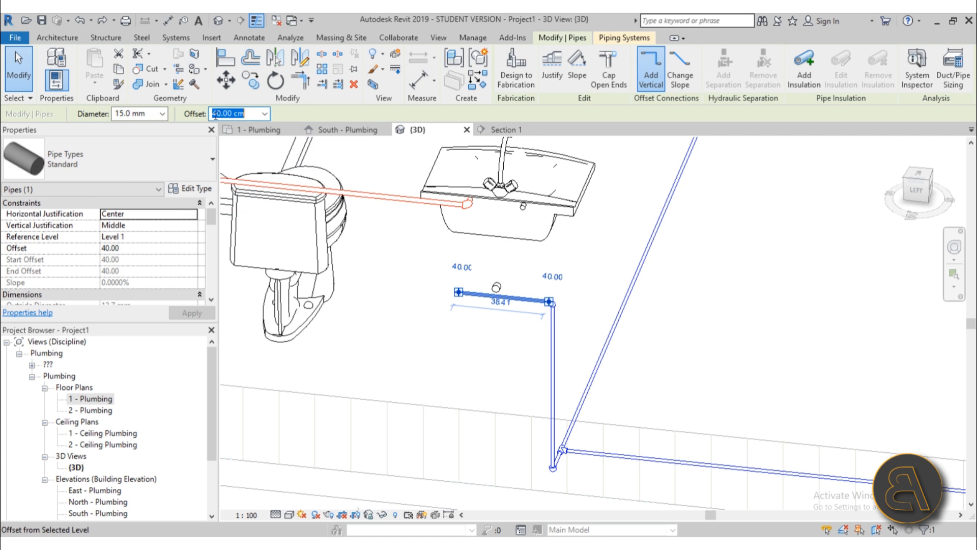
type("8")
key("Return")
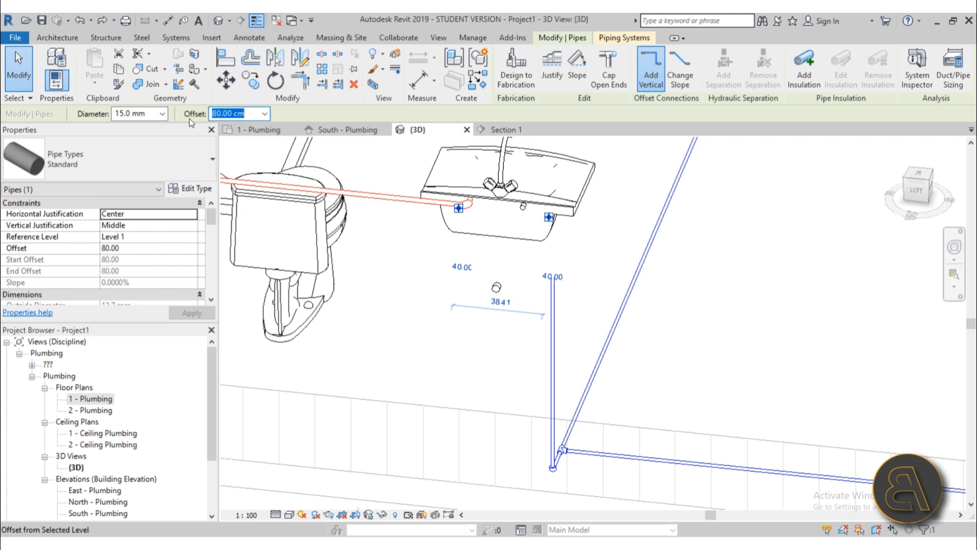
left_click(618, 309)
left_click(682, 318)
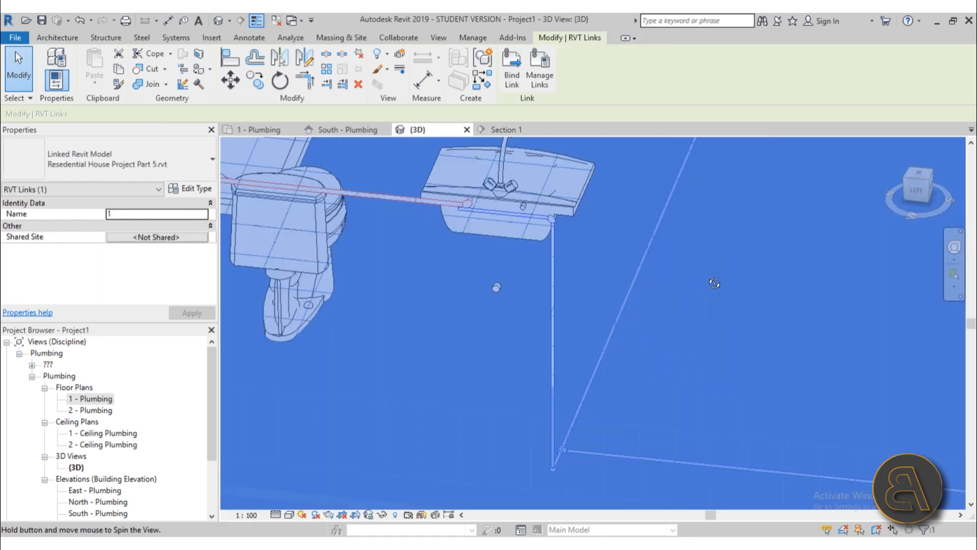
middle_click_drag(711, 283, 687, 309, "shift")
left_click(675, 271)
scroll(674, 270, "down", 3)
Step: In the 1 - Plumbing floor plan, draw a 20 mm pipe from the washbasin's cold-water connector to the wall pipe at 80 cm offset
double_click(80, 400)
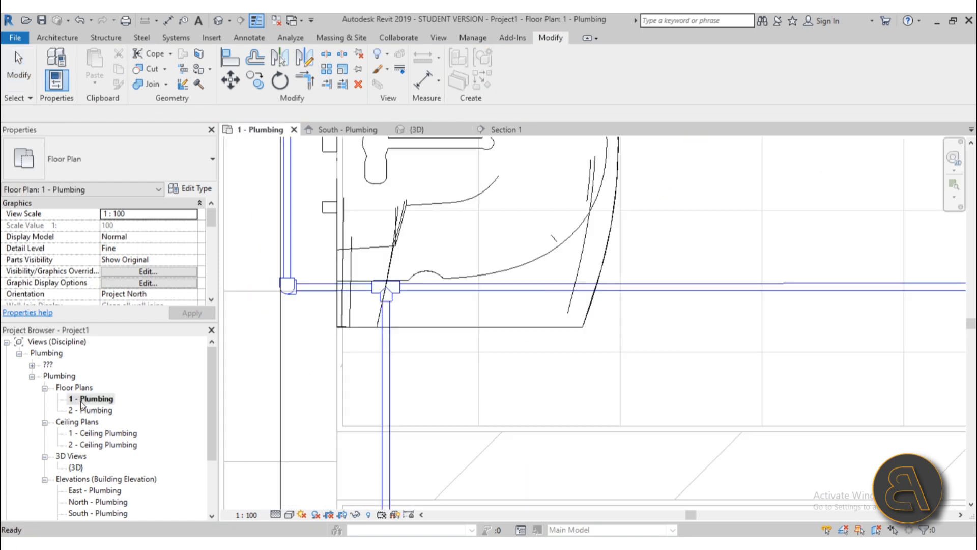
middle_click_drag(391, 276, 470, 384)
scroll(433, 321, "down", 2)
left_click(405, 323)
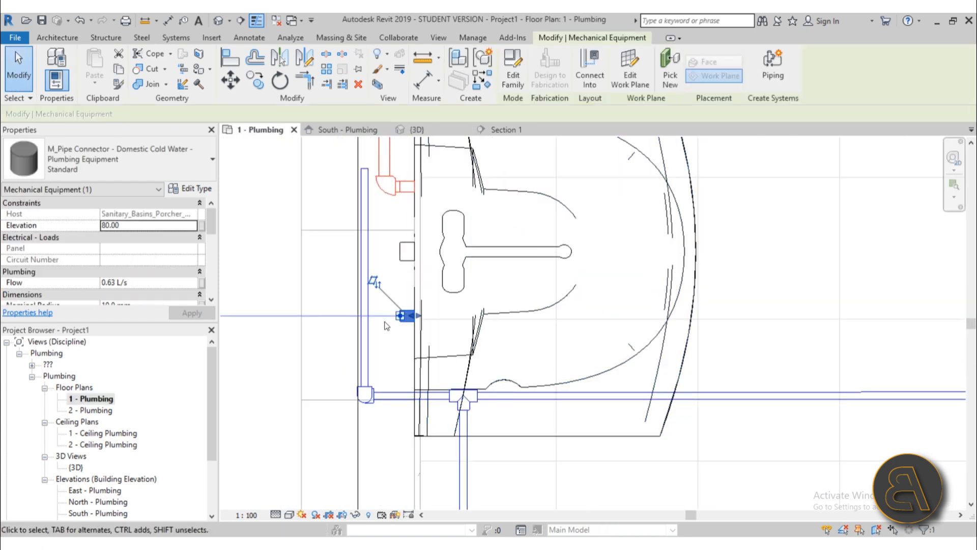
left_click(414, 315)
scroll(409, 314, "up", 2)
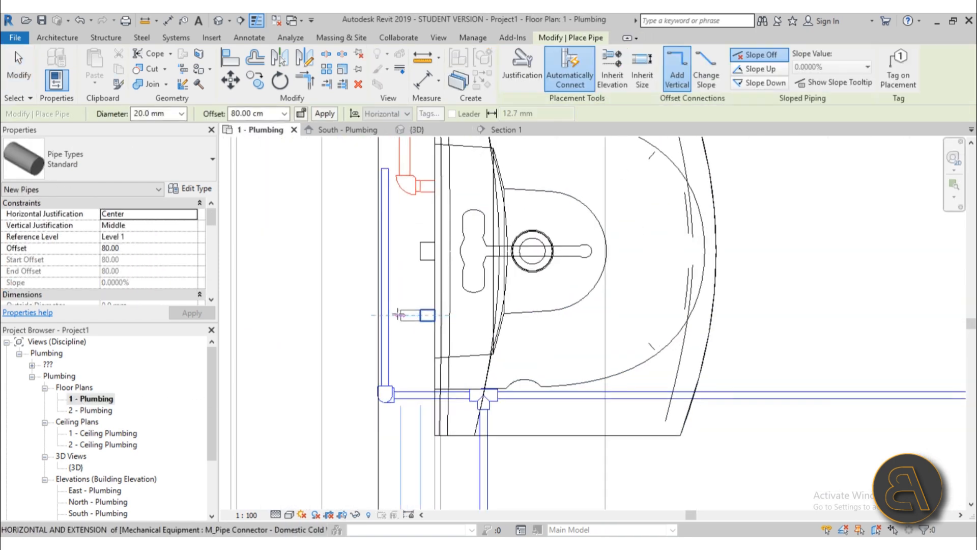
left_click(386, 315)
key("Escape")
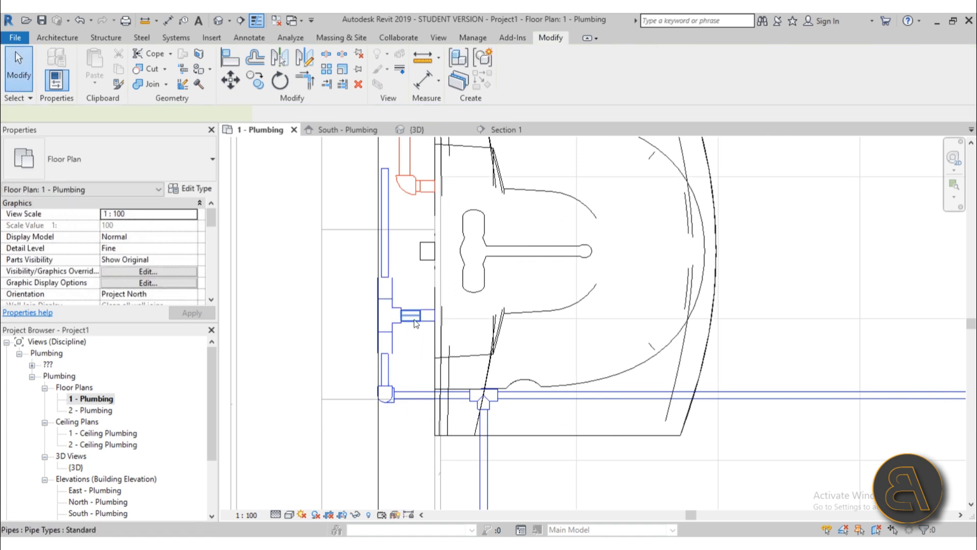
Step: Set the diameter of the washbasin's cold-water pipe connector to 15 mm
left_click(415, 317)
key("Escape")
left_click(428, 316)
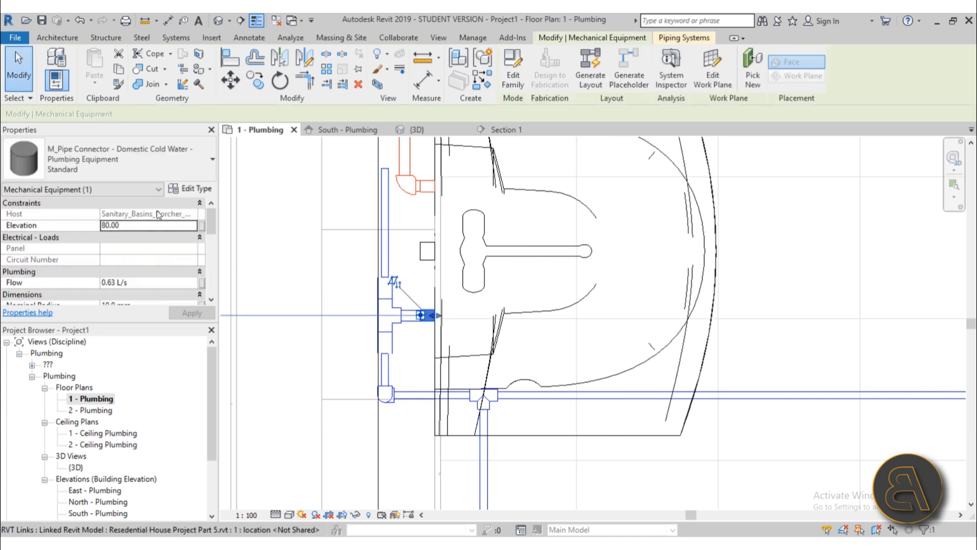
scroll(143, 258, "down", 2)
scroll(456, 327, "down", 4)
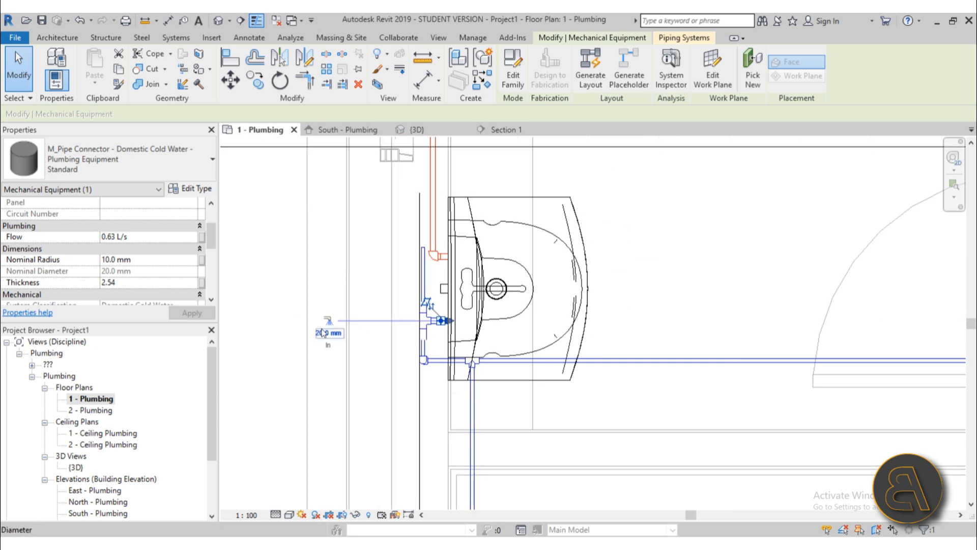
scroll(328, 331, "up", 2)
left_click(329, 331)
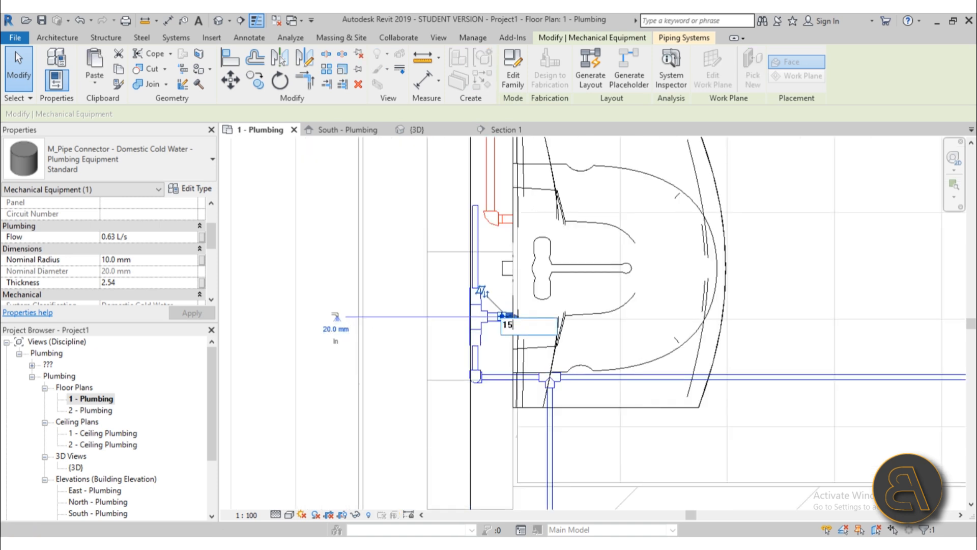
key("Return")
left_click(722, 521)
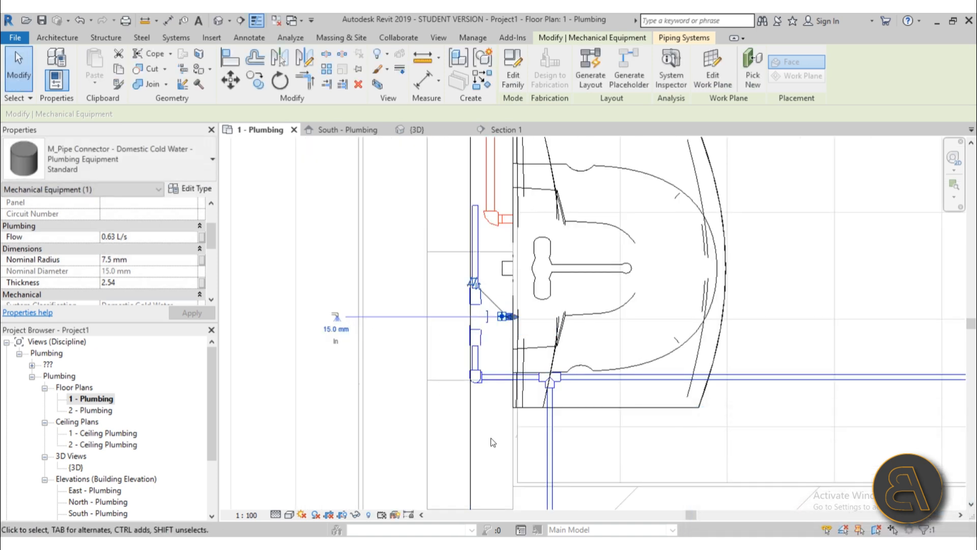
Step: Extend the open end of the cold-water wall pipe from the washbasin past the toilet, to a length of about 128 cm
scroll(502, 312, "up", 3)
scroll(462, 305, "down", 5)
scroll(462, 306, "down", 4)
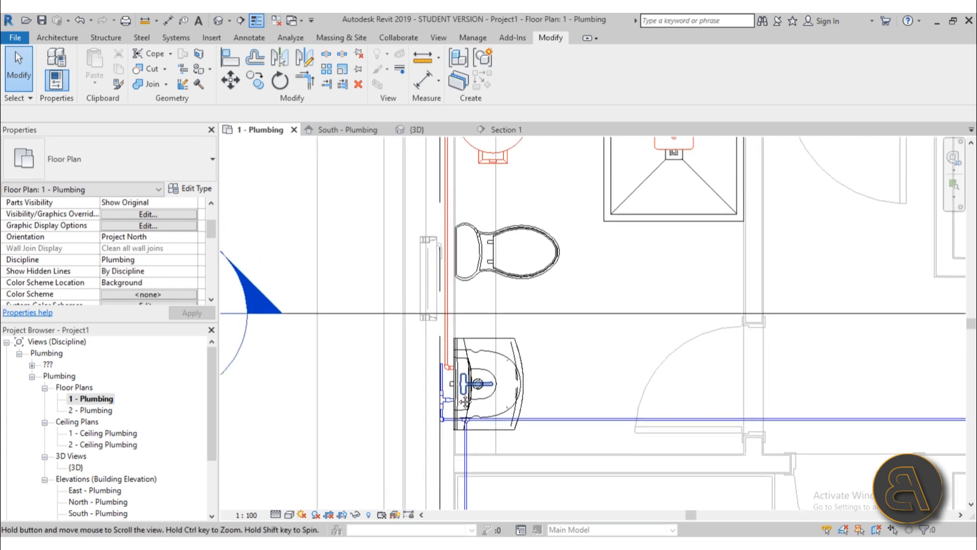
scroll(462, 434, "up", 4)
scroll(462, 434, "down", 3)
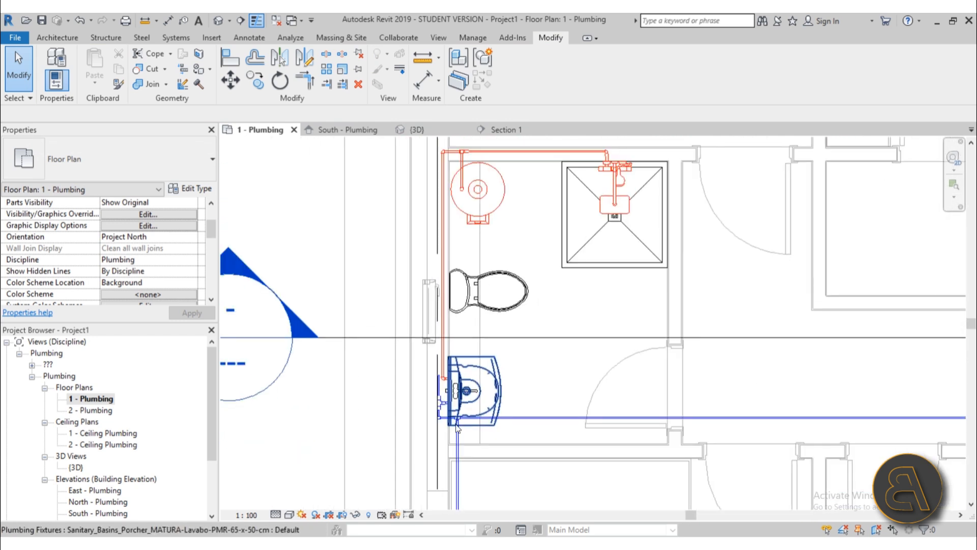
scroll(416, 392, "up", 2)
left_click(416, 391)
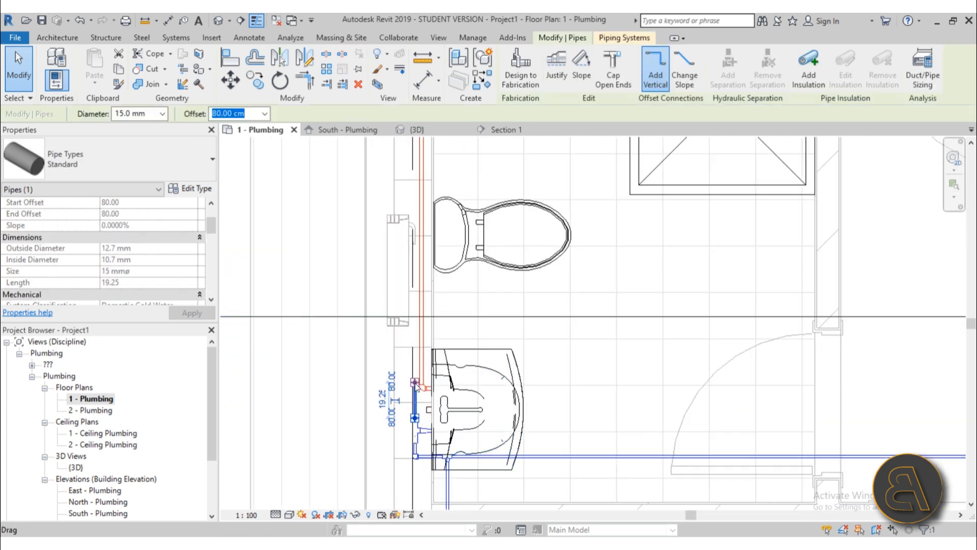
left_click_drag(411, 265, 414, 180)
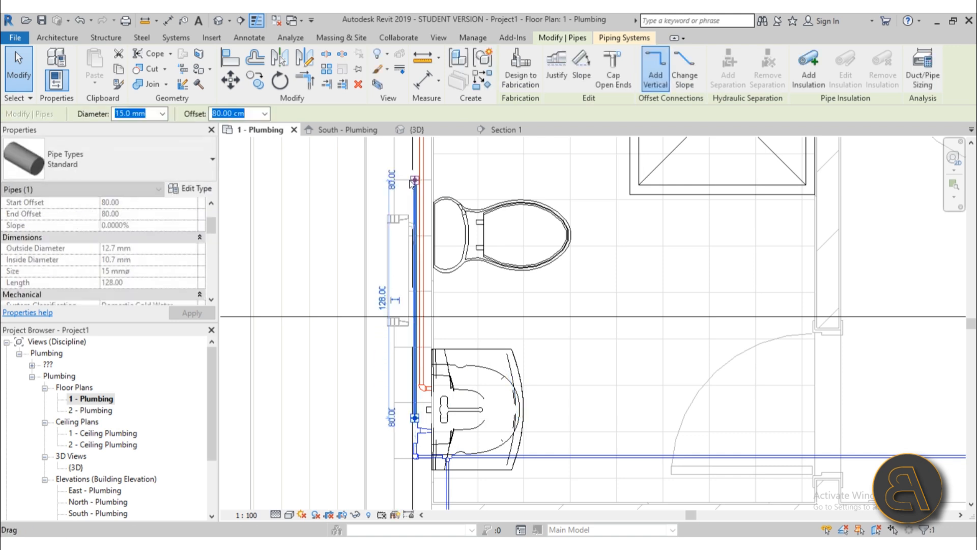
key("Escape")
Step: Try to draw a 10 mm pipe at 36.20 cm offset from the toilet's cold-water connector into the adjacent wall
left_click(474, 267)
scroll(452, 280, "up", 3)
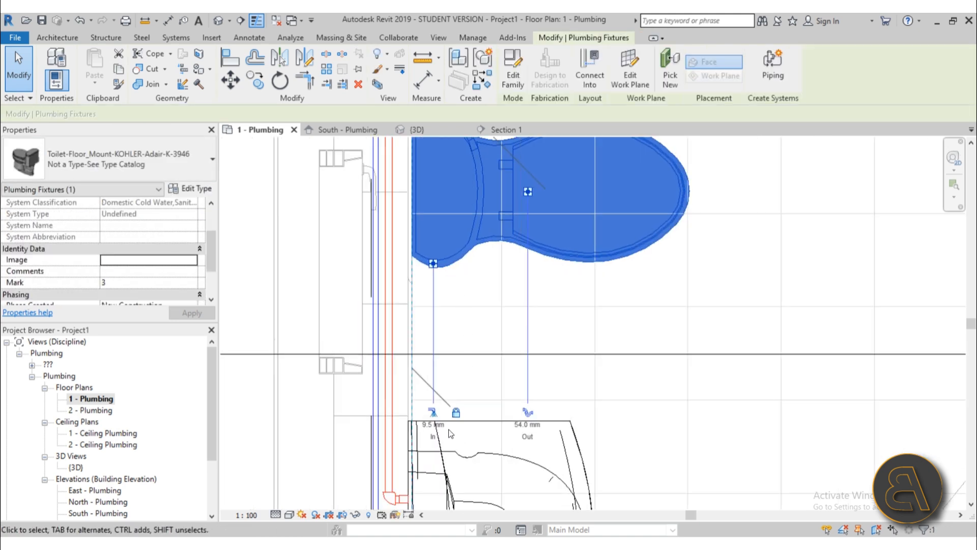
left_click(432, 413)
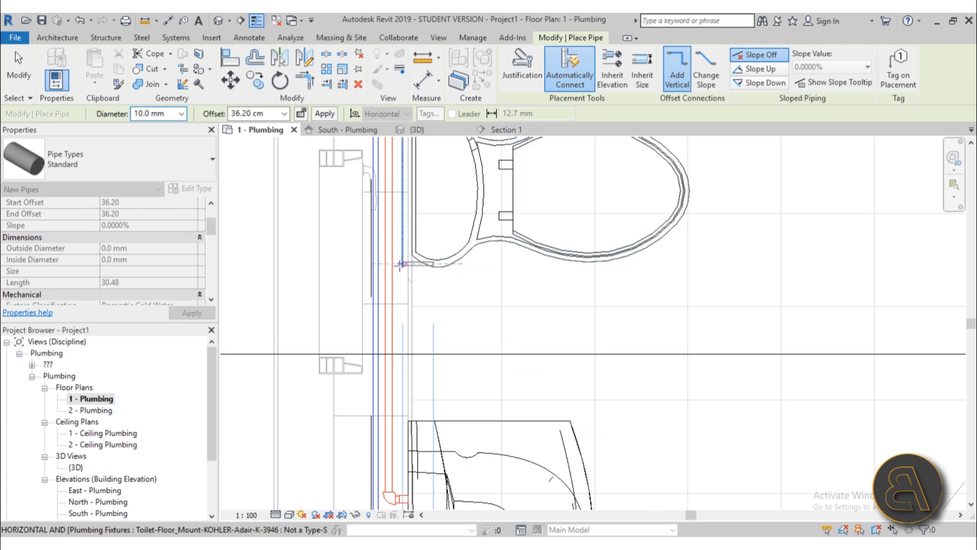
scroll(401, 263, "up", 3)
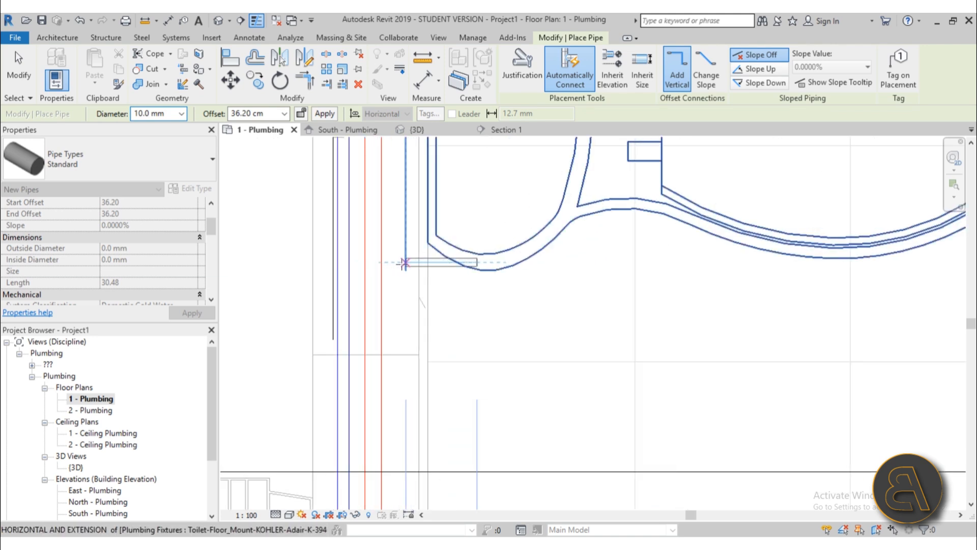
left_click(401, 263)
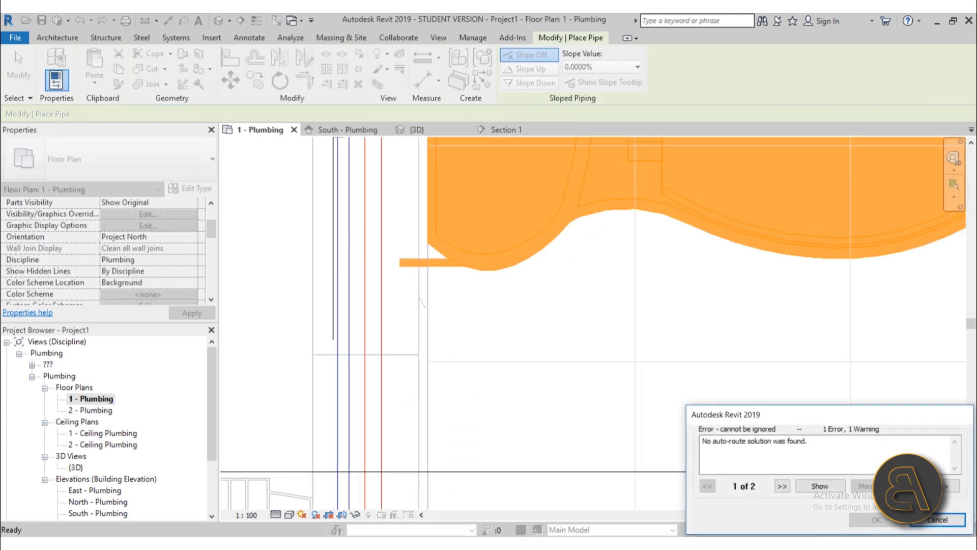
left_click(938, 519)
key("Escape")
Step: Try to draw a short 10 mm pipe from the toilet's cold-water connector parallel to the wall, toward the washbasin
left_click(433, 266)
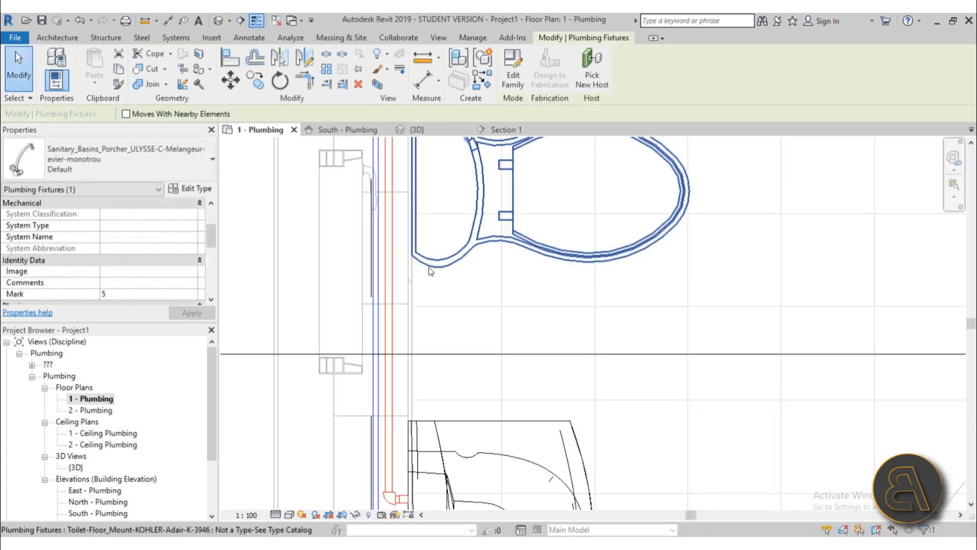
key("Escape")
left_click(443, 266)
left_click(432, 263)
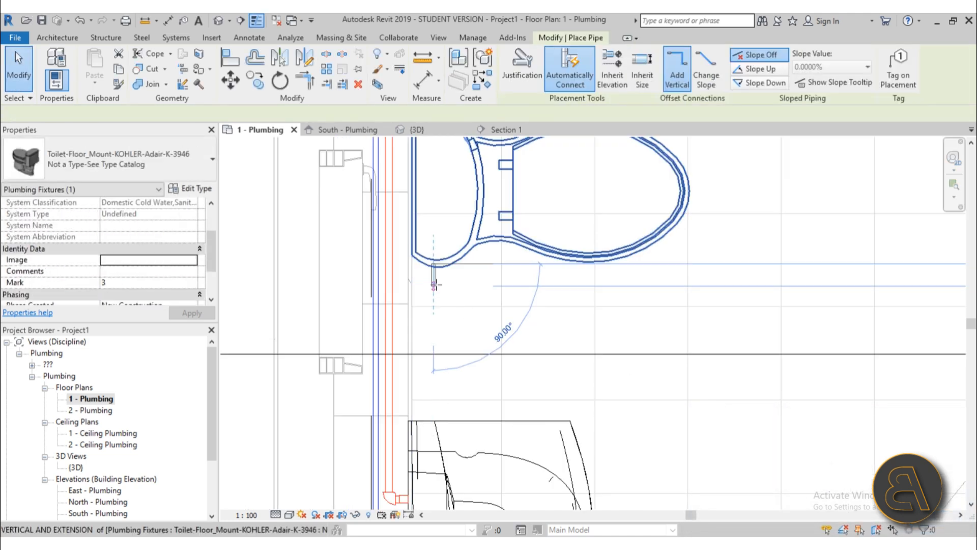
left_click(434, 286)
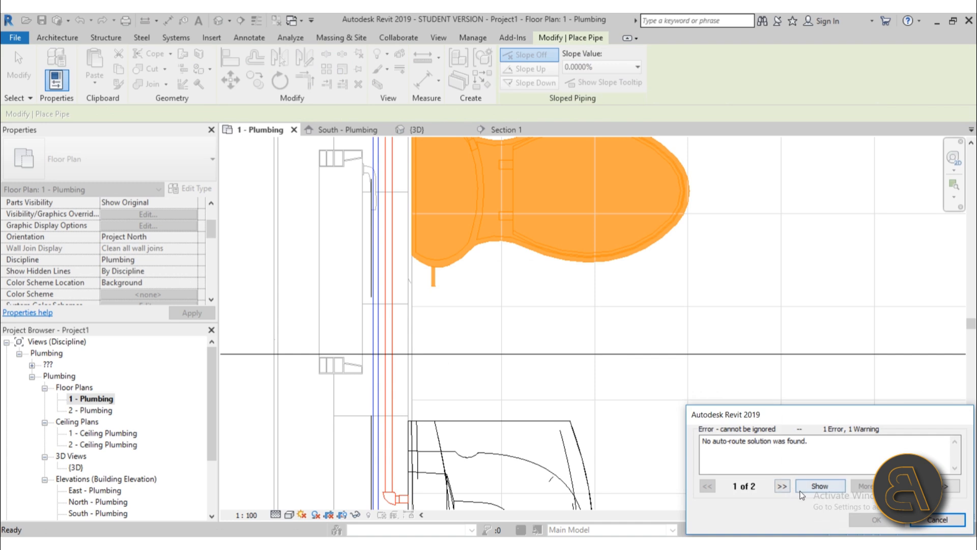
left_click(938, 520)
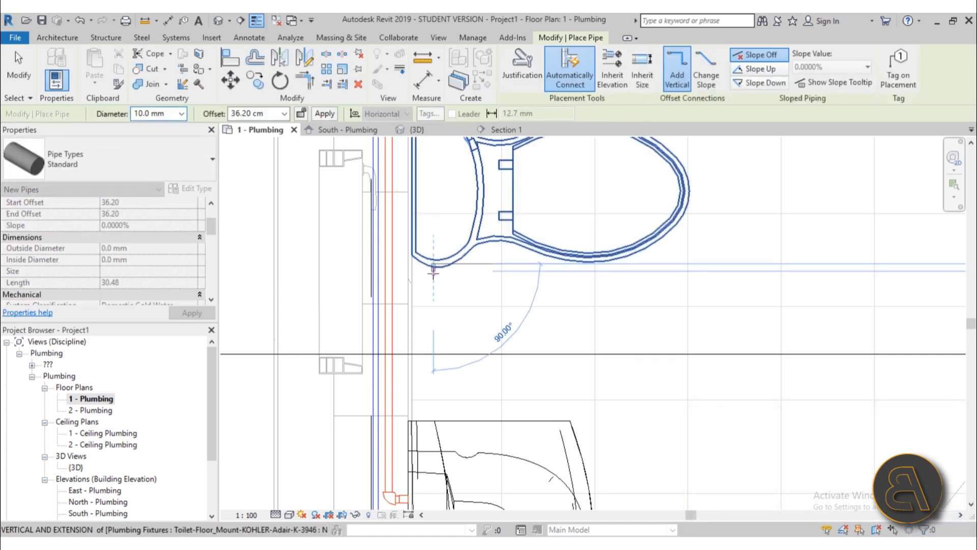
key("Escape")
Step: Try to draw a pipe from the toilet's cold-water connector straight across to the cold-water pipe in the wall
left_click(431, 268)
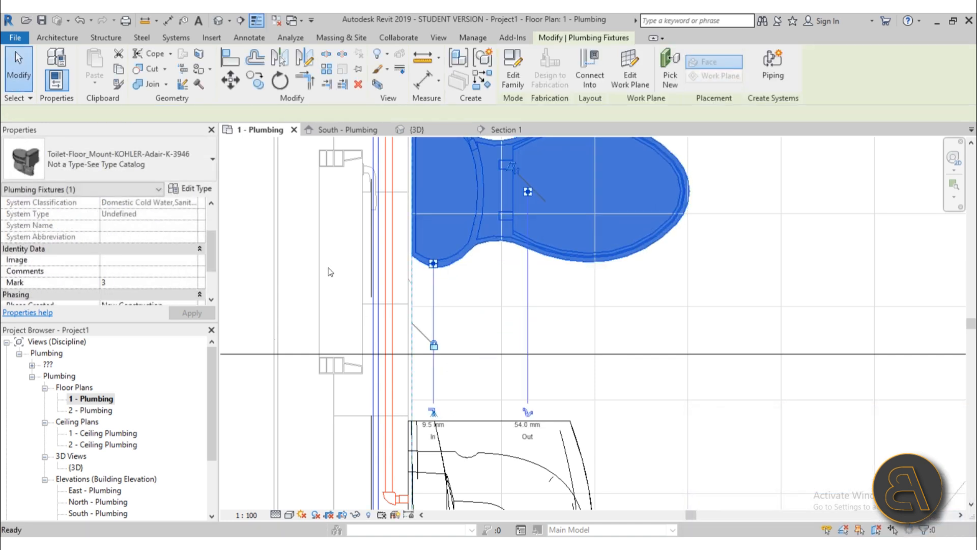
left_click(433, 263)
left_click(375, 263)
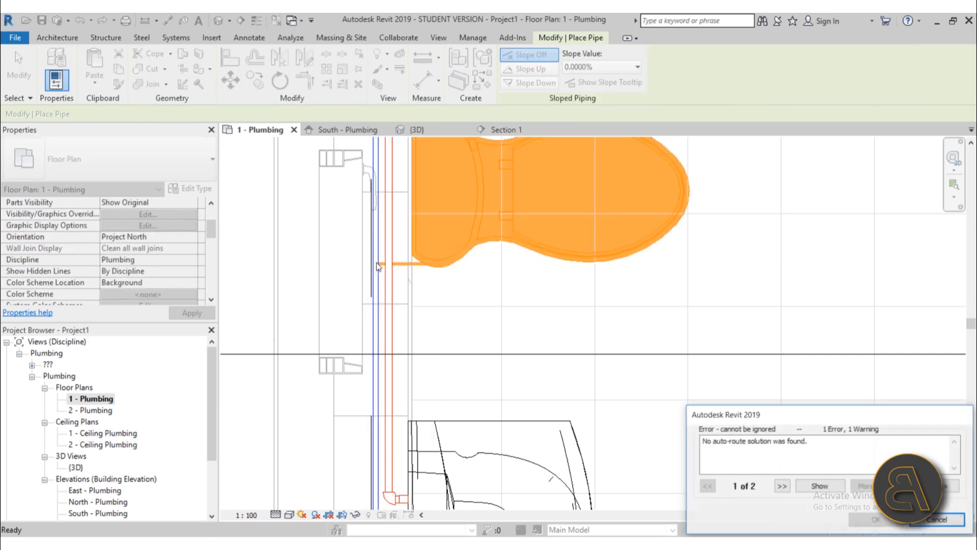
left_click(916, 520)
key("Escape")
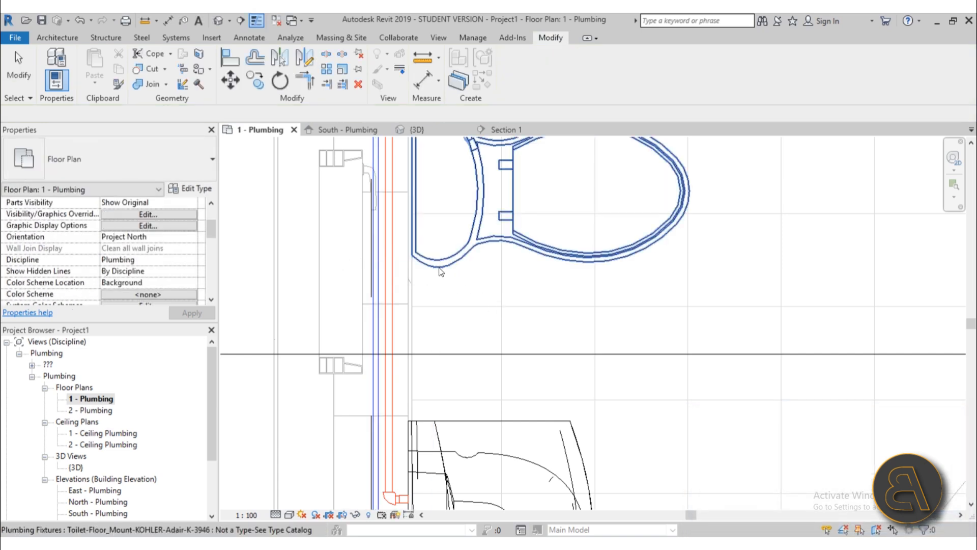
Step: Try to draw a short pipe from the toilet's cold-water connector parallel to the wall, toward the washbasin
left_click(418, 270)
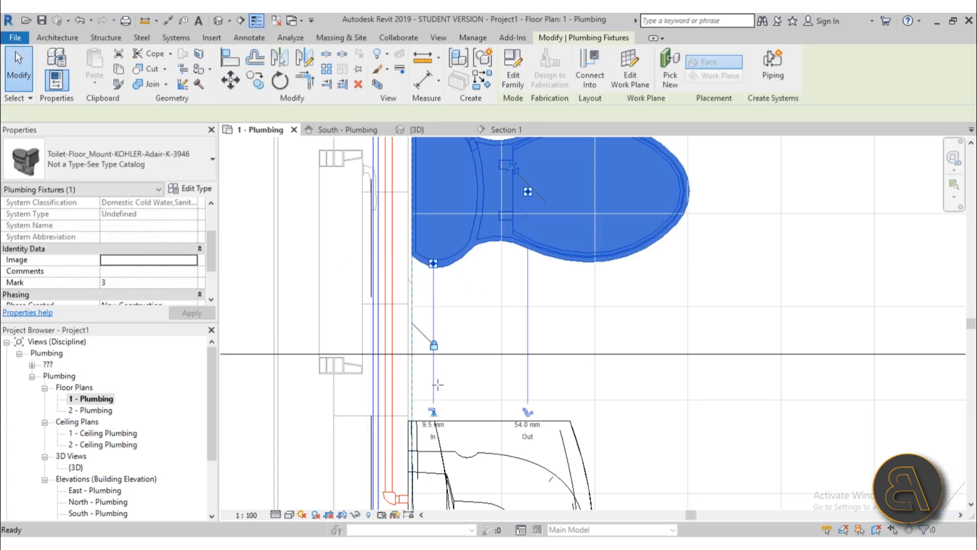
left_click(434, 345)
left_click(436, 323)
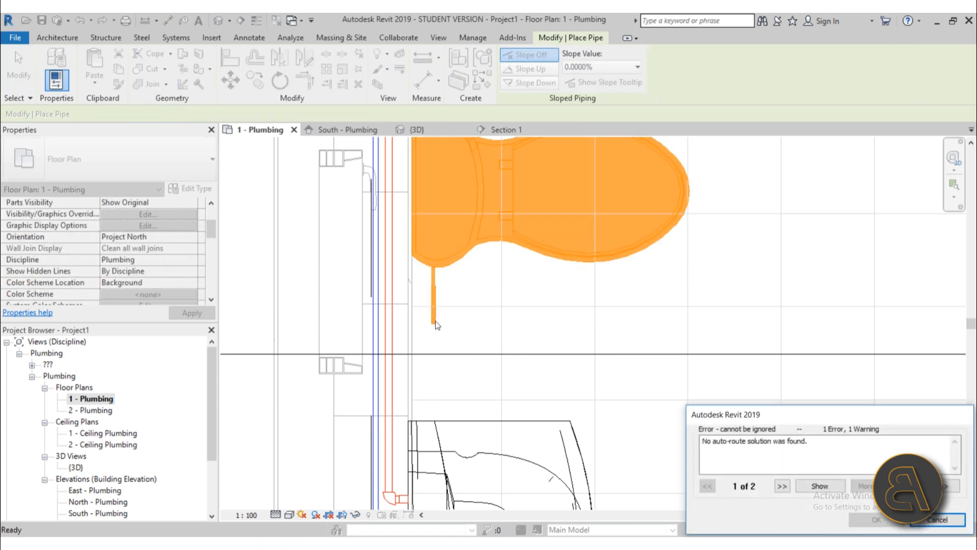
left_click(938, 520)
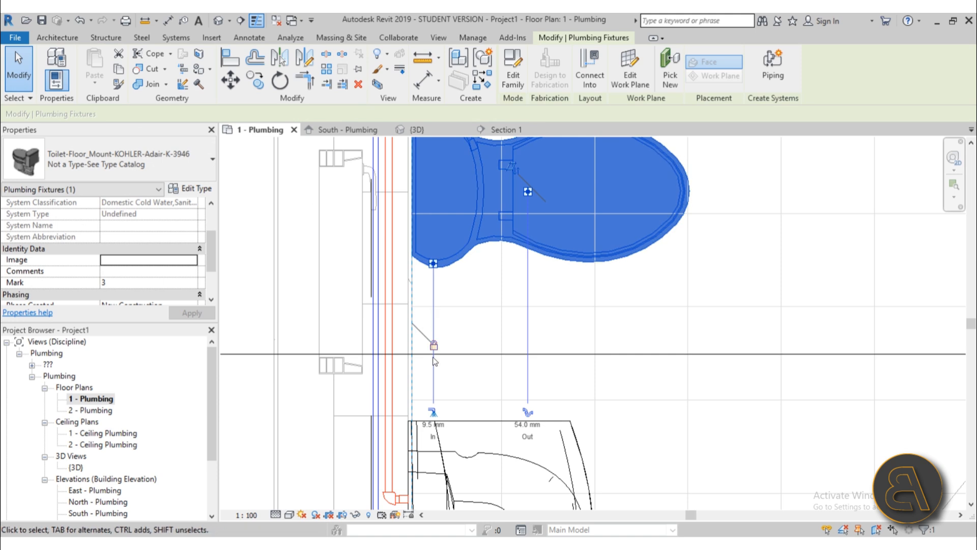
Step: Try to draw a 10 mm pipe at 80 cm offset from the toilet's cold-water connector to the wall pipe
left_click(432, 412)
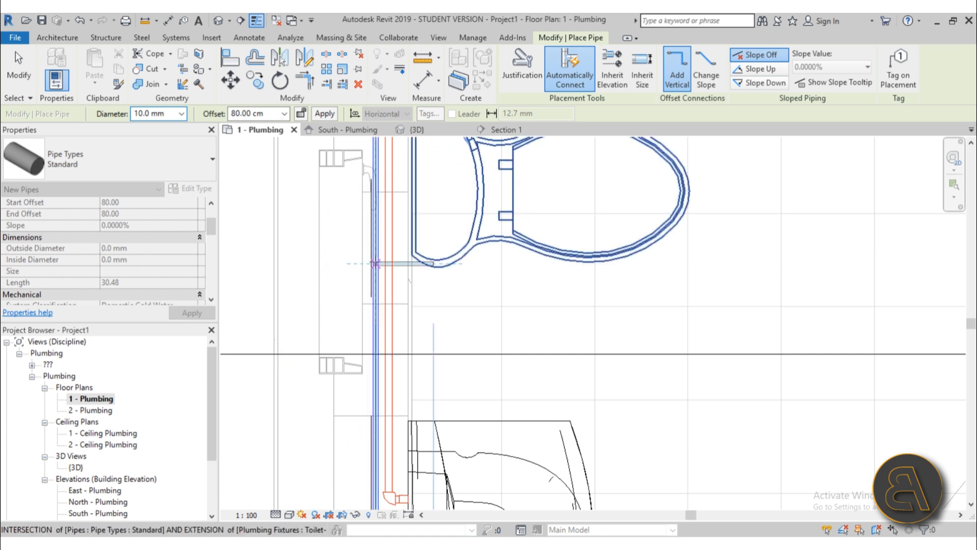
left_click(375, 264)
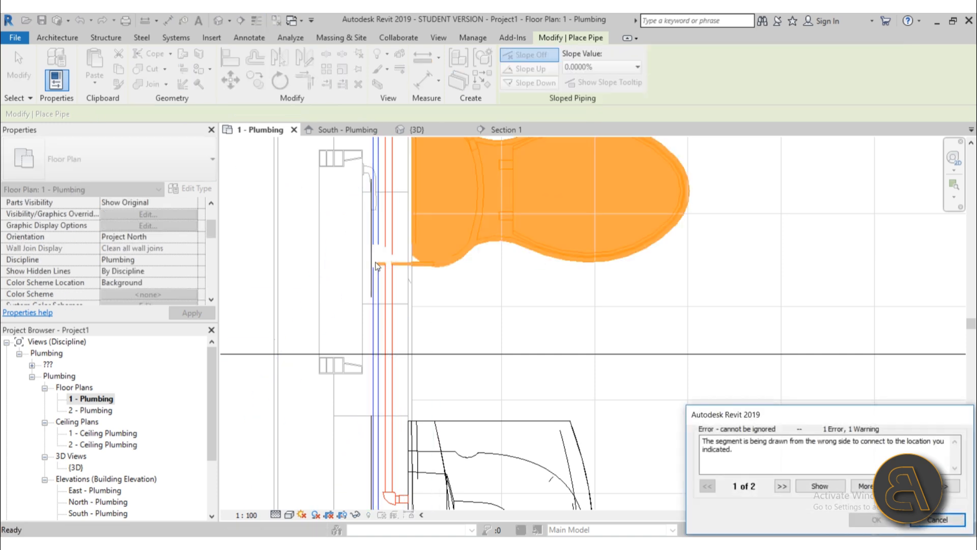
left_click(782, 487)
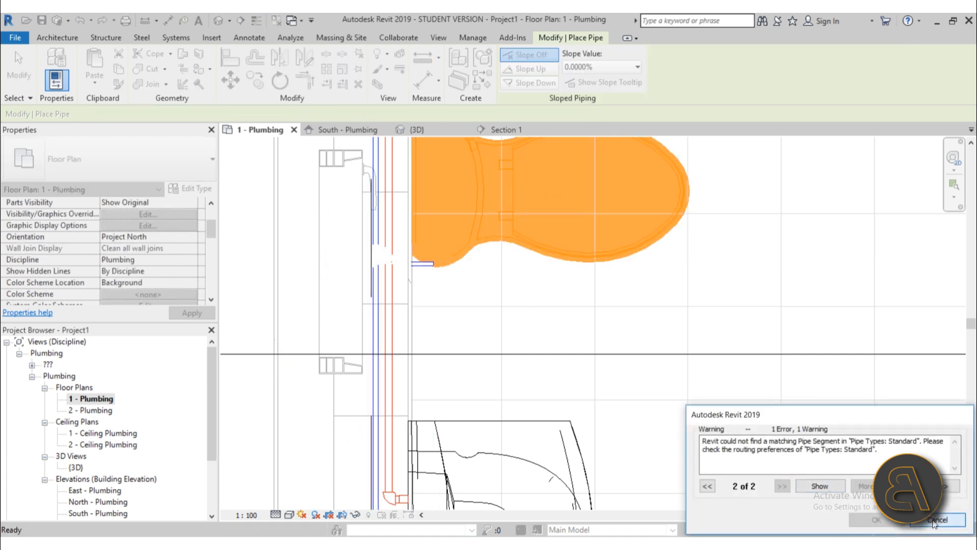
left_click(935, 524)
key("Escape")
left_click(436, 267)
key("Escape")
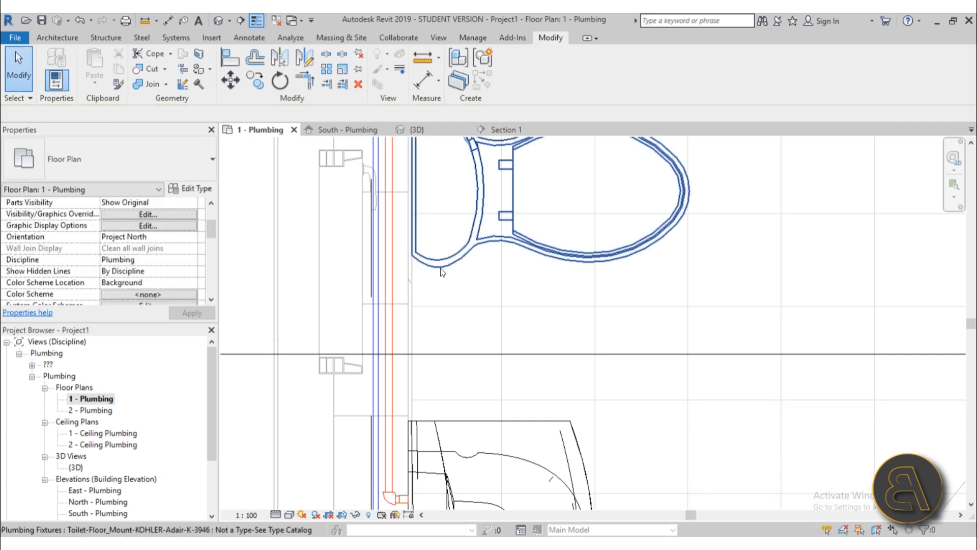
Step: Examine the height and direction of the toilet's cold-water connector relative to the wall pipe in the 3D view
left_click(441, 271)
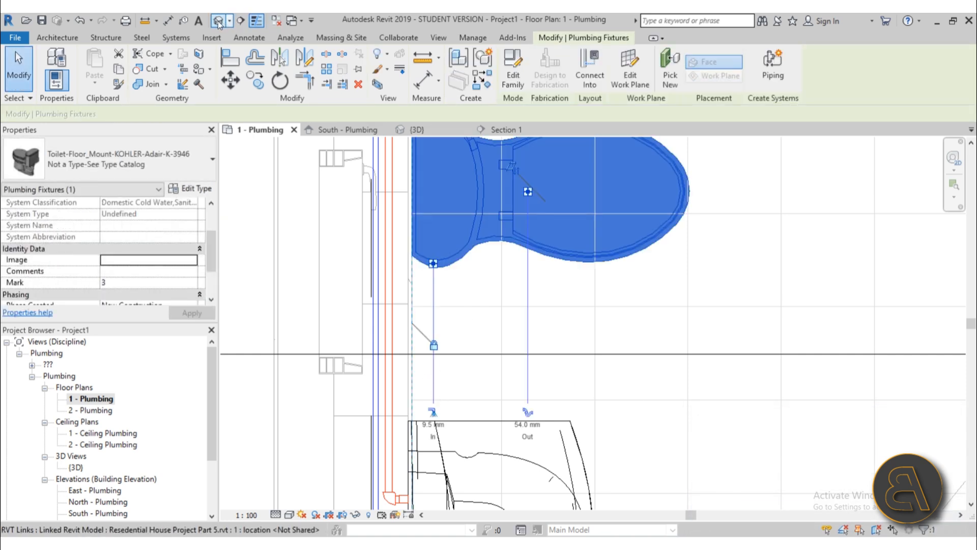
left_click(218, 22)
scroll(518, 232, "down", 8)
scroll(485, 268, "up", 8)
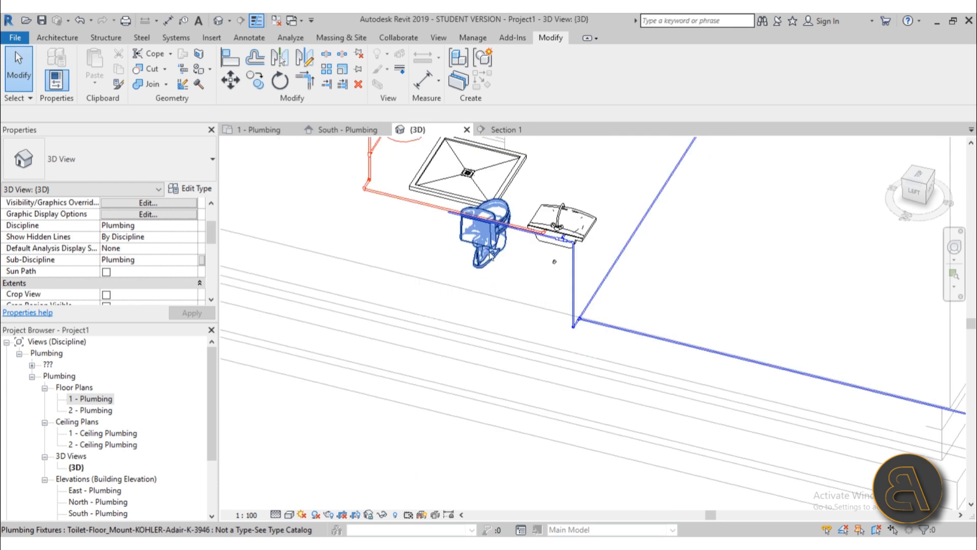
left_click(488, 250)
middle_click_drag(528, 283, 568, 217, "shift")
scroll(499, 230, "up", 5)
scroll(534, 236, "up", 8)
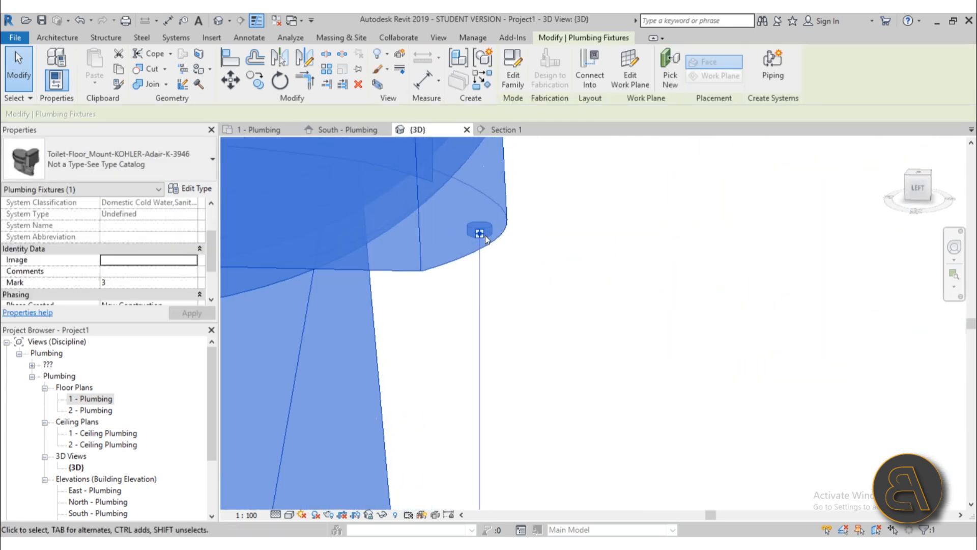
scroll(490, 224, "down", 6)
middle_click_drag(525, 250, 523, 190)
scroll(516, 182, "down", 3)
scroll(509, 234, "down", 2)
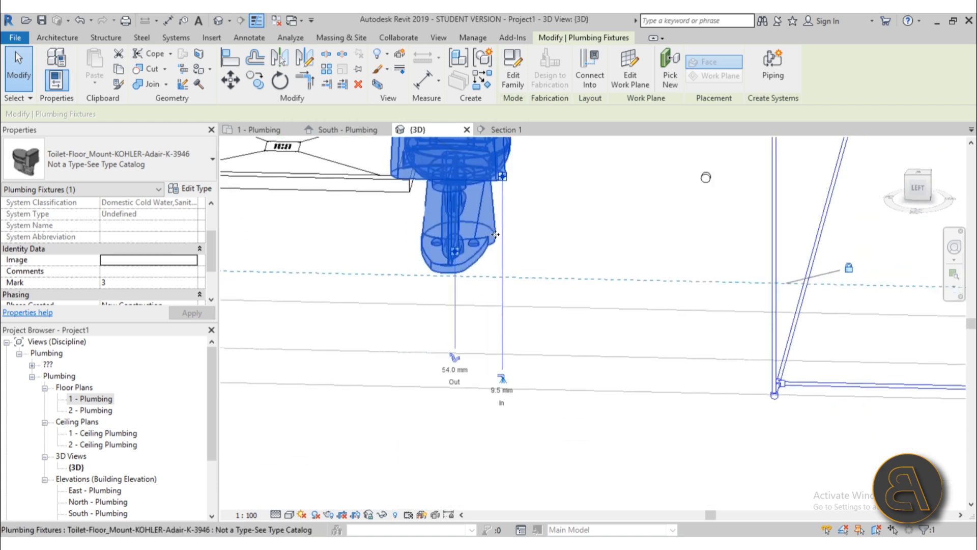
scroll(503, 169, "up", 4)
scroll(504, 173, "up", 6)
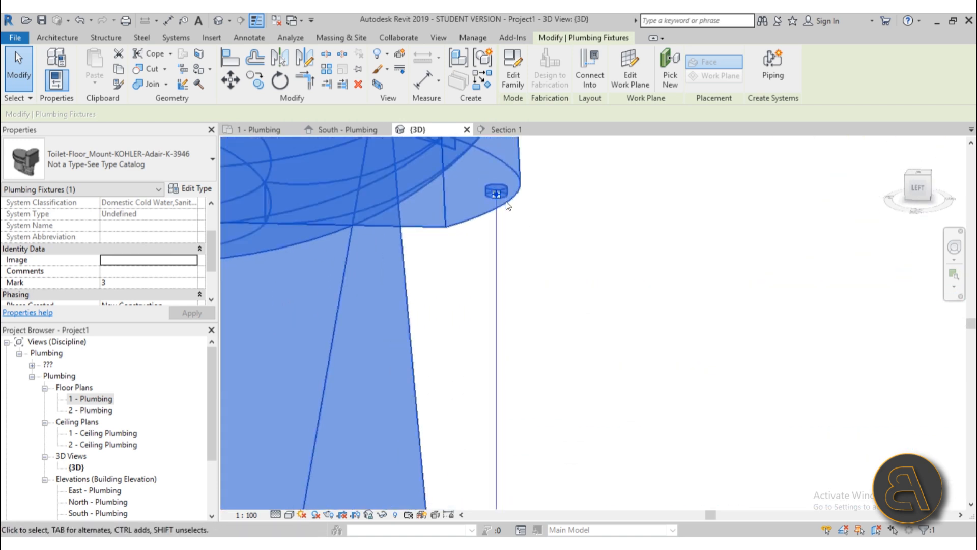
scroll(502, 188, "down", 1)
scroll(502, 188, "down", 3)
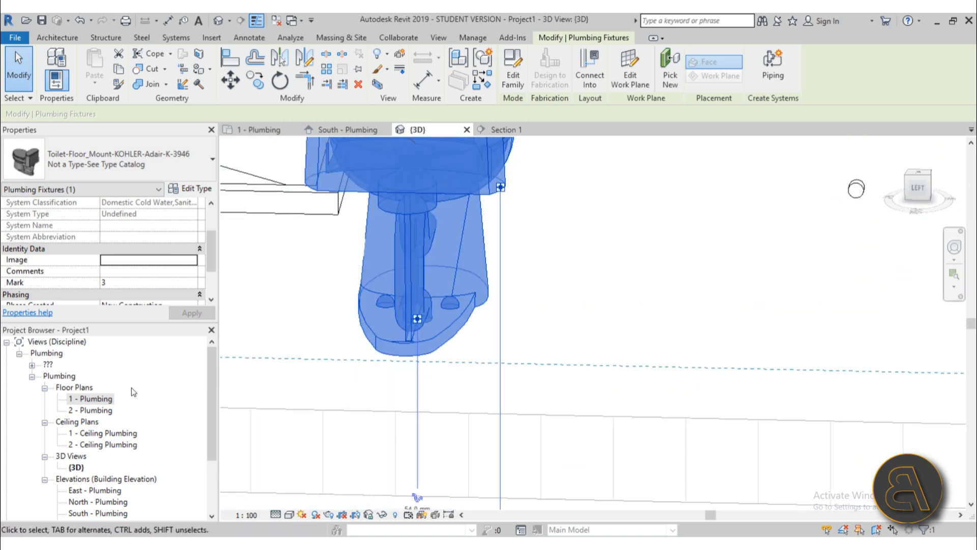
scroll(442, 286, "down", 3)
scroll(466, 243, "up", 4)
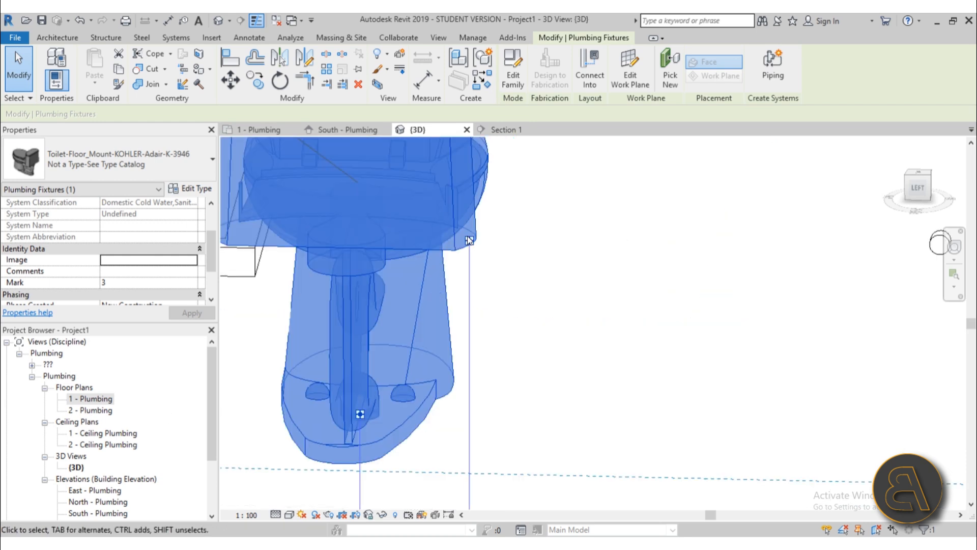
scroll(478, 319, "down", 4)
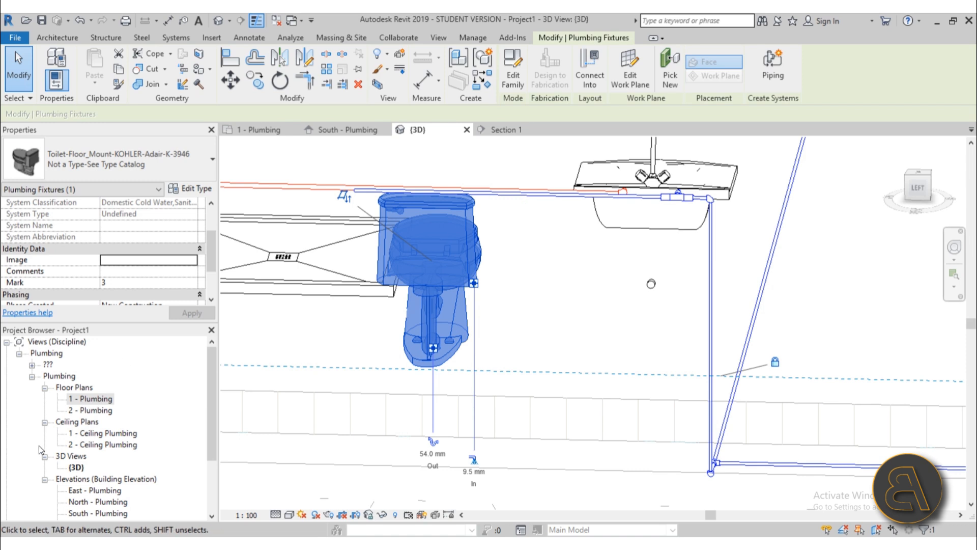
Step: Try to draw a 10 mm pipe at 30 cm offset from the toilet's cold-water connector to the wall pipe in the first-floor plumbing plan
double_click(96, 399)
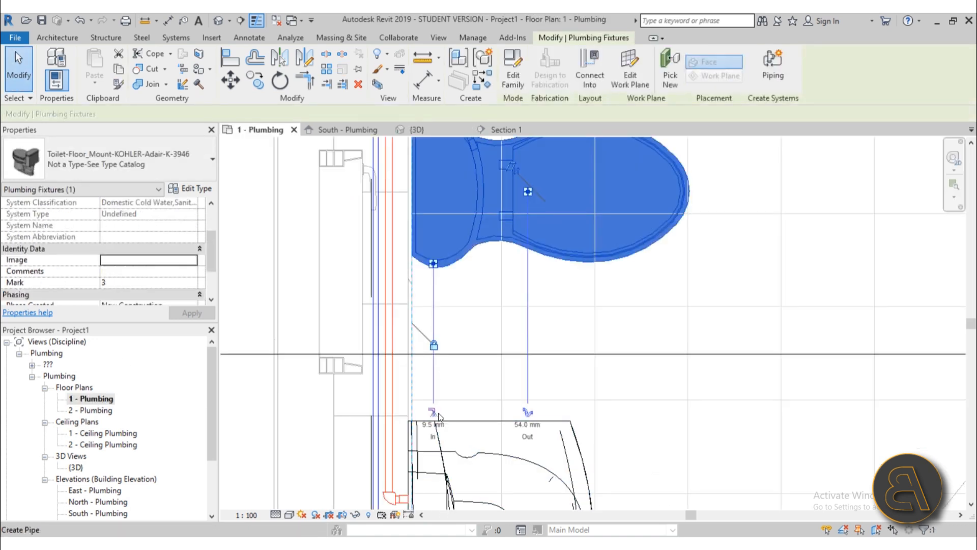
left_click(432, 412)
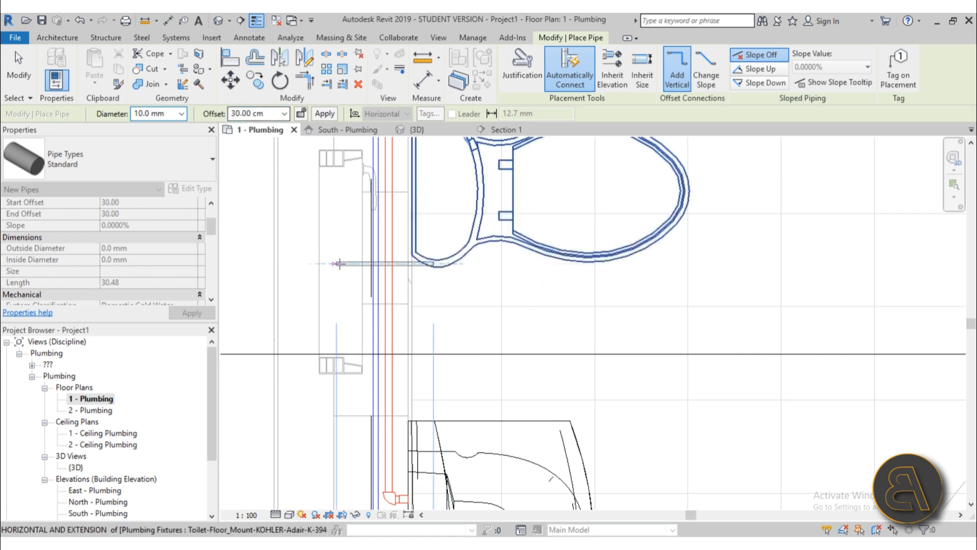
left_click(376, 264)
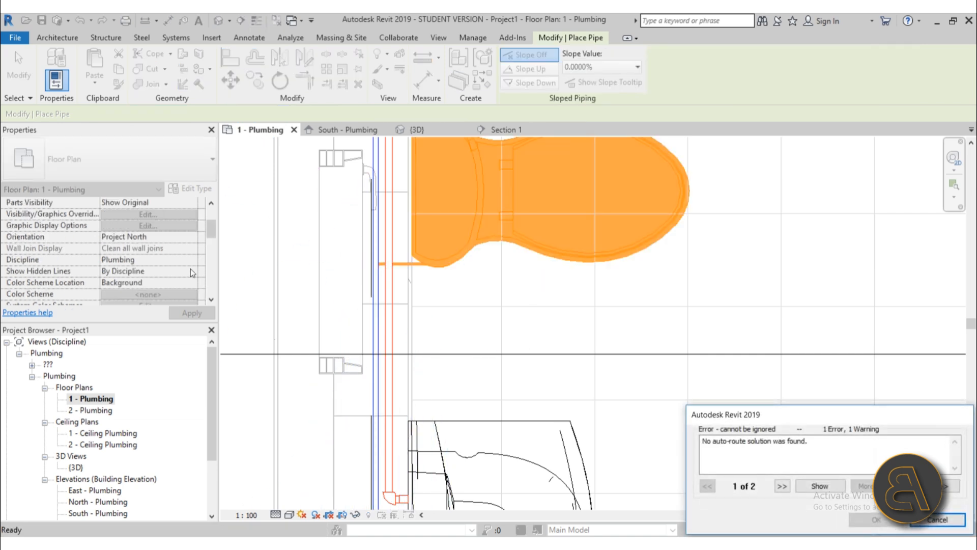
left_click(938, 520)
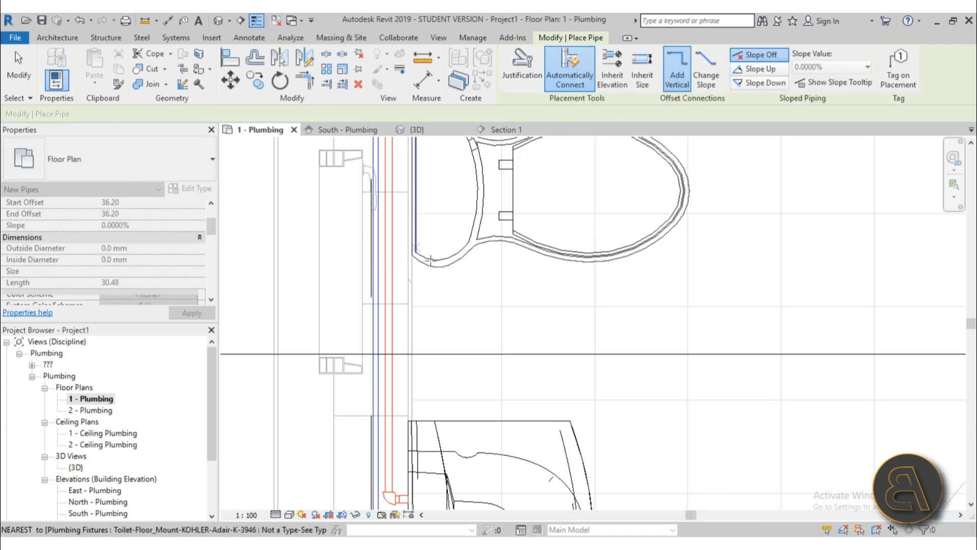
key("Escape")
Step: Connect the toilet's cold-water connector to the cold-water wall pipe with a 10 mm pipe at 20 cm offset
left_click(448, 268)
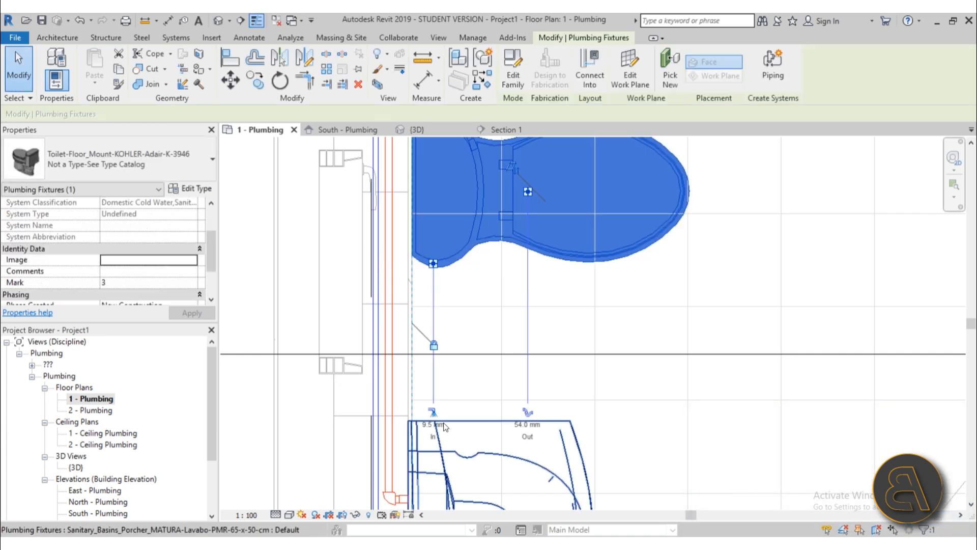
left_click(433, 267)
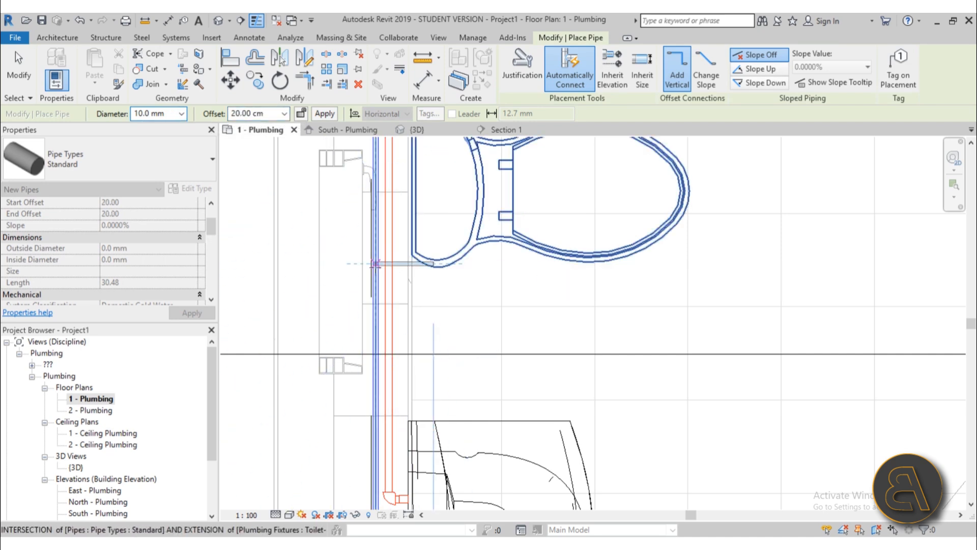
left_click(375, 264)
key("Escape")
key("Escape")
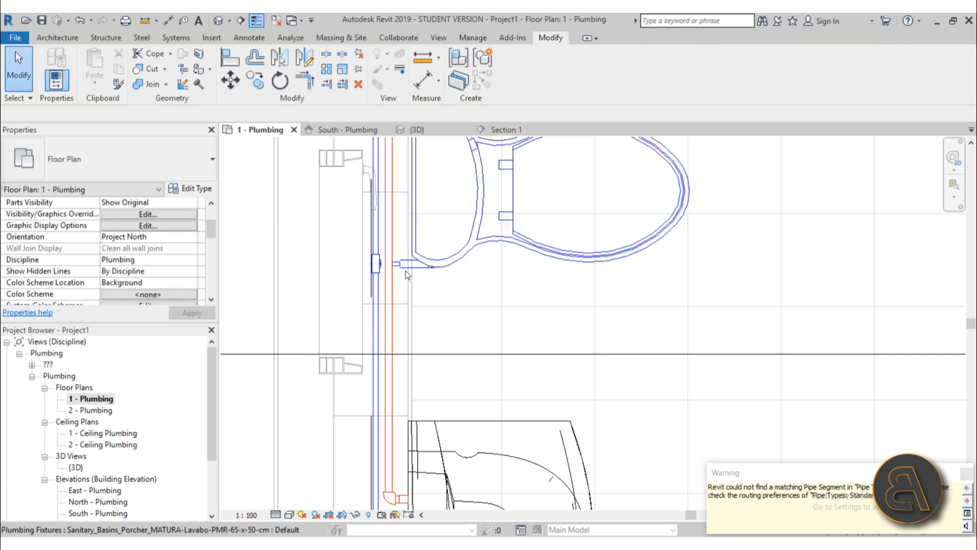
Step: Examine in 3D how the new branch pipe and its fittings join the toilet to the cold-water wall pipe
left_click(217, 21)
middle_click_drag(530, 341, 439, 277, "shift")
scroll(439, 277, "up", 6)
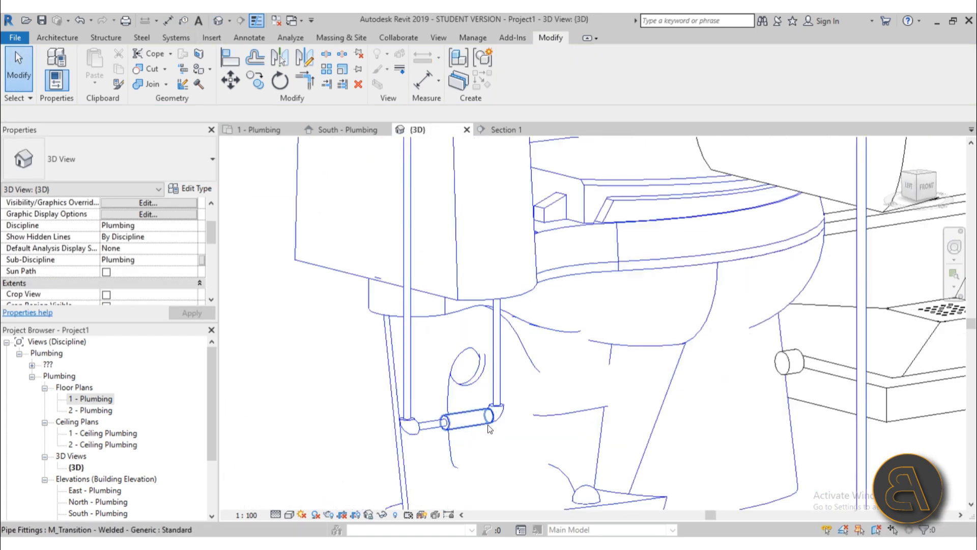
scroll(502, 323, "down", 5)
middle_click_drag(501, 323, 720, 371, "shift")
middle_click_drag(526, 393, 464, 266, "shift")
scroll(483, 419, "up", 5)
scroll(460, 456, "down", 5)
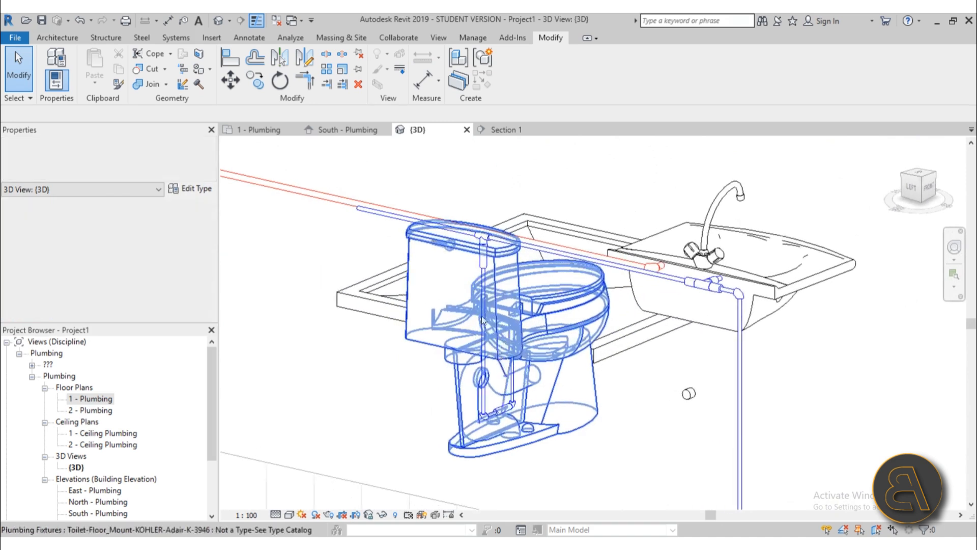
scroll(464, 266, "up", 5)
scroll(517, 263, "down", 5)
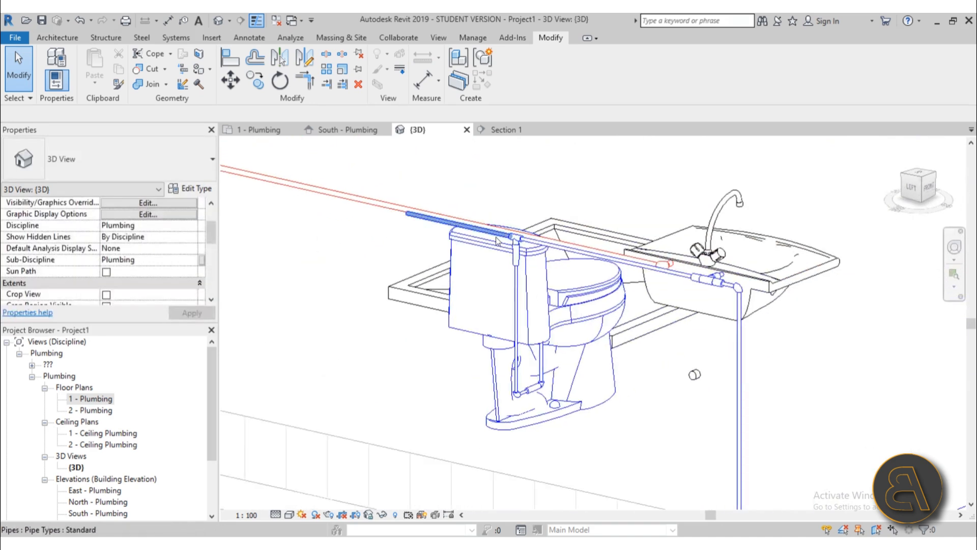
Step: Examine in 3D the open end of the cold-water pipe and the other fixtures across the house
scroll(456, 309, "down", 3)
middle_click_drag(455, 310, 635, 348, "shift")
scroll(576, 288, "up", 3)
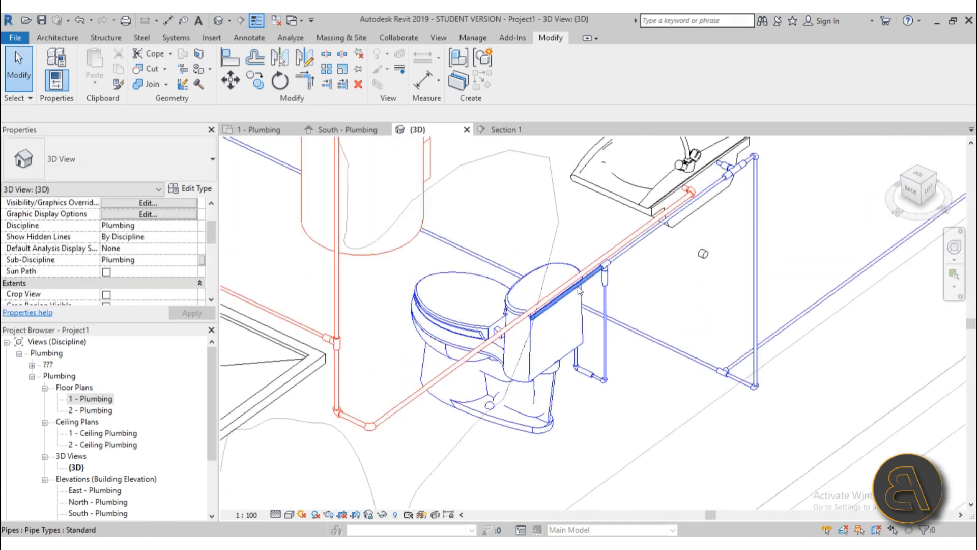
scroll(579, 290, "down", 3)
middle_click_drag(579, 290, 499, 277, "shift")
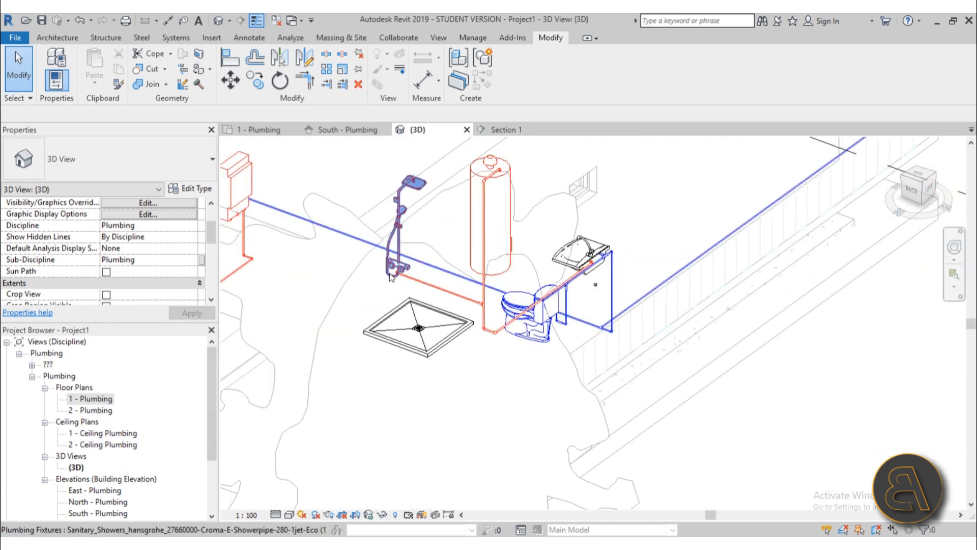
scroll(394, 274, "down", 3)
middle_click_drag(394, 274, 567, 271)
scroll(565, 270, "up", 3)
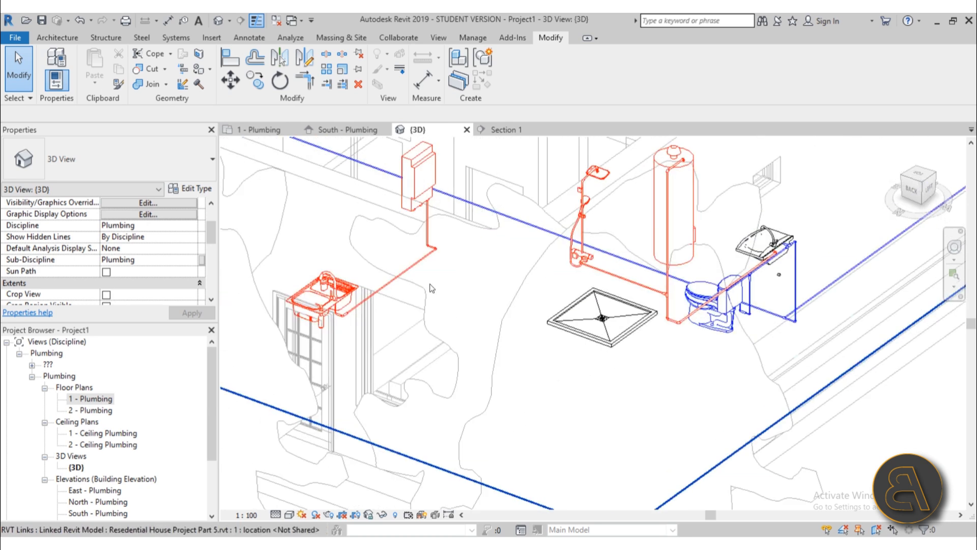
scroll(500, 317, "down", 1)
scroll(503, 318, "down", 4)
scroll(502, 317, "up", 2)
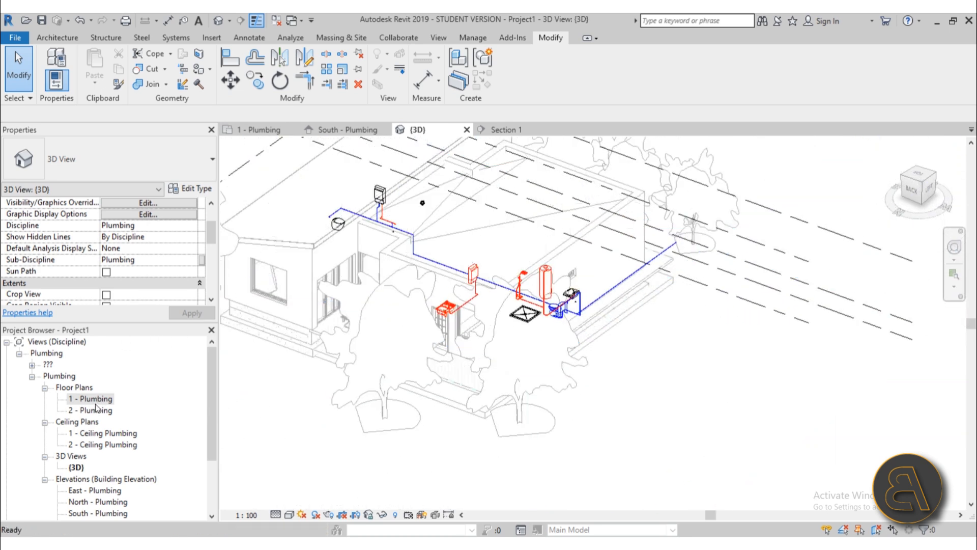
Step: In the first-floor plumbing plan, extend the wall pipe's open end beyond the toilet to the corner by the water heater, about 142 cm long
double_click(96, 402)
scroll(503, 357, "down", 5)
middle_click_drag(484, 361, 431, 454)
scroll(417, 386, "up", 2)
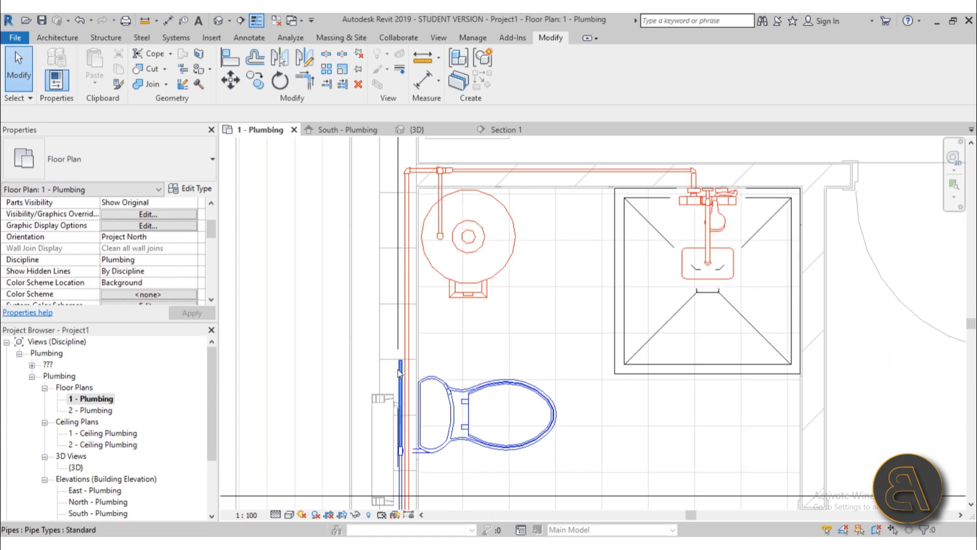
left_click(399, 373)
left_click_drag(400, 359, 402, 184)
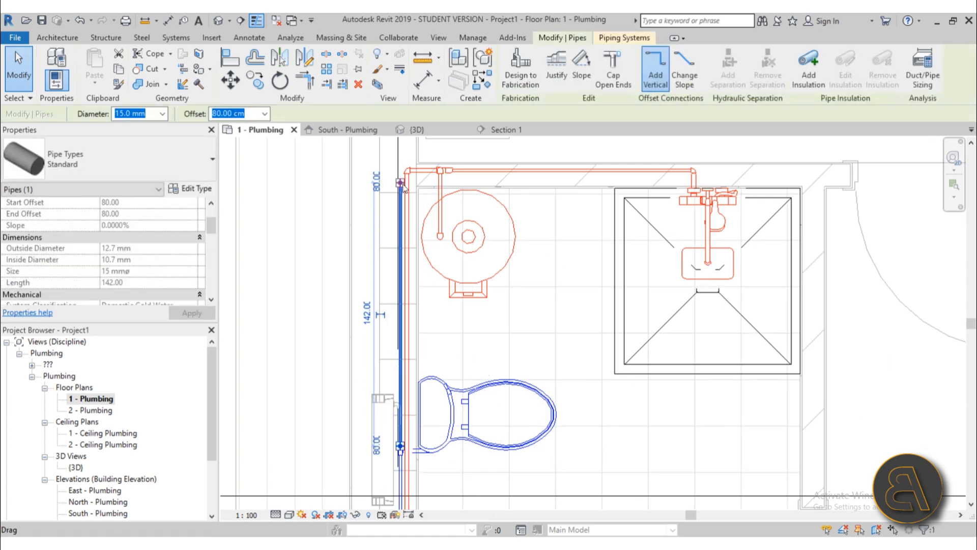
key("Escape")
left_click(399, 223)
key("Escape")
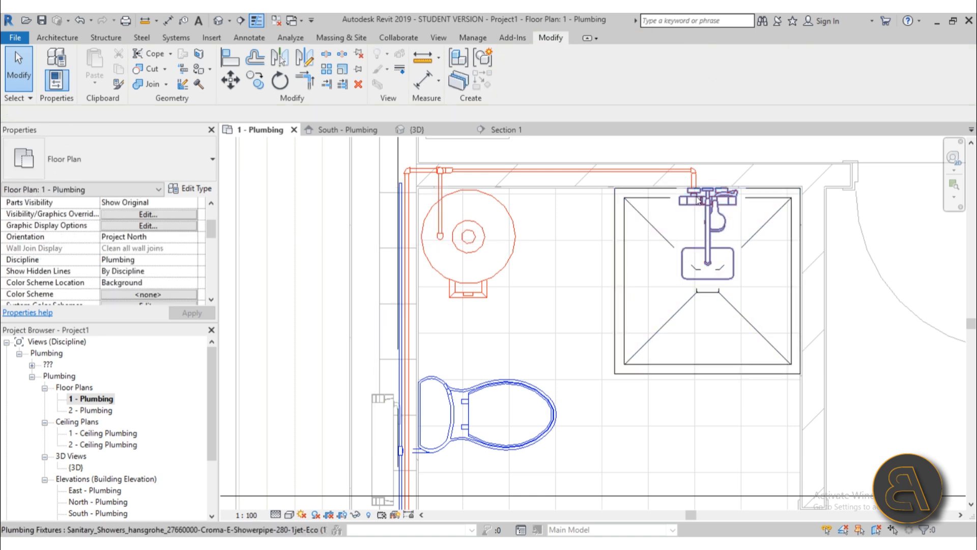
left_click(720, 199)
middle_click_drag(729, 172, 576, 287)
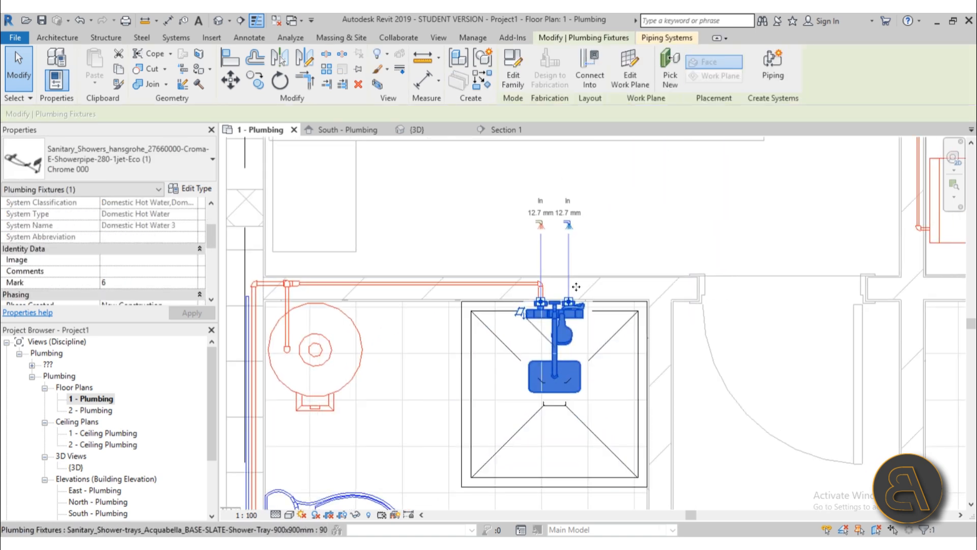
left_click(568, 223)
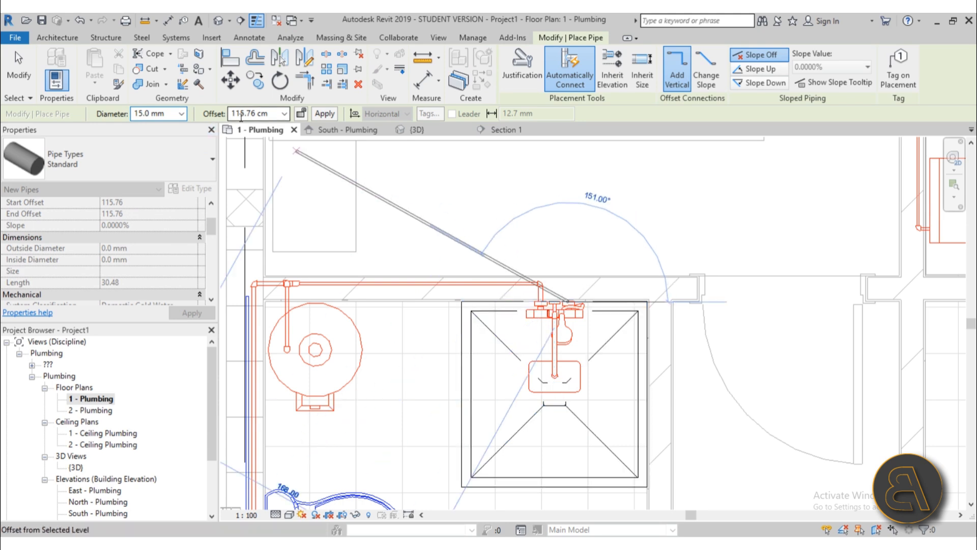
scroll(561, 330, "up", 3)
scroll(560, 330, "down", 3)
key("Escape")
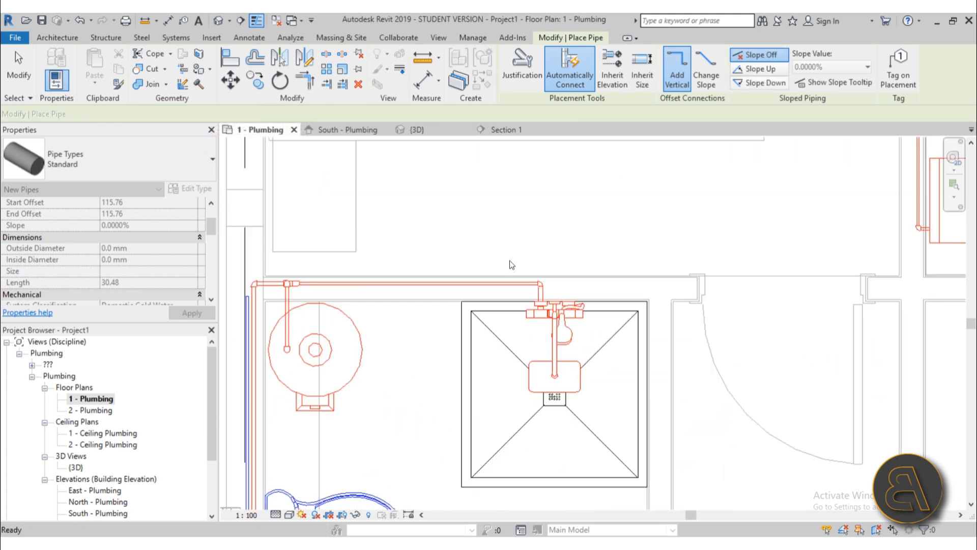
key("Escape")
left_click(541, 296)
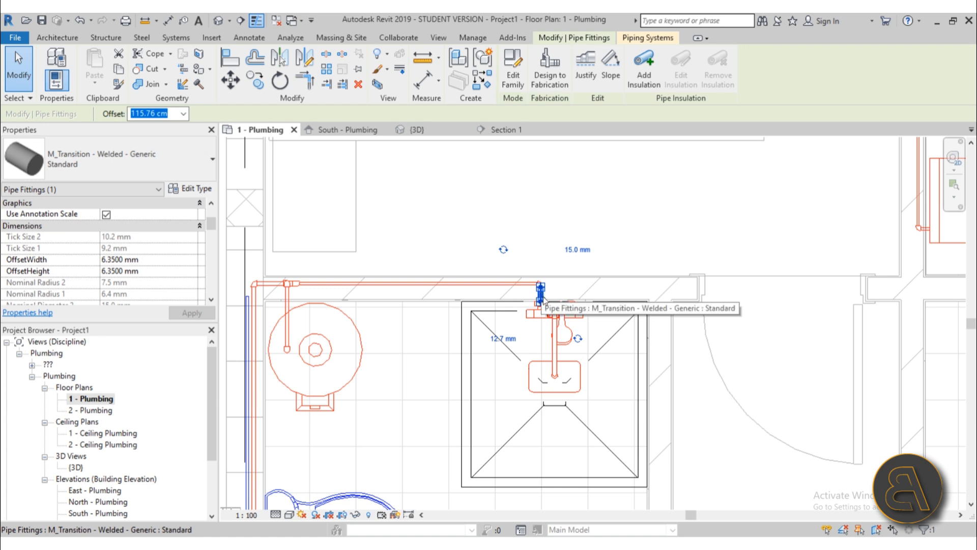
key("Escape")
Step: Try to draw a short 15 mm cold-water pipe from the shower's cold connector straight into the wall
scroll(567, 297, "up", 2)
left_click(568, 326)
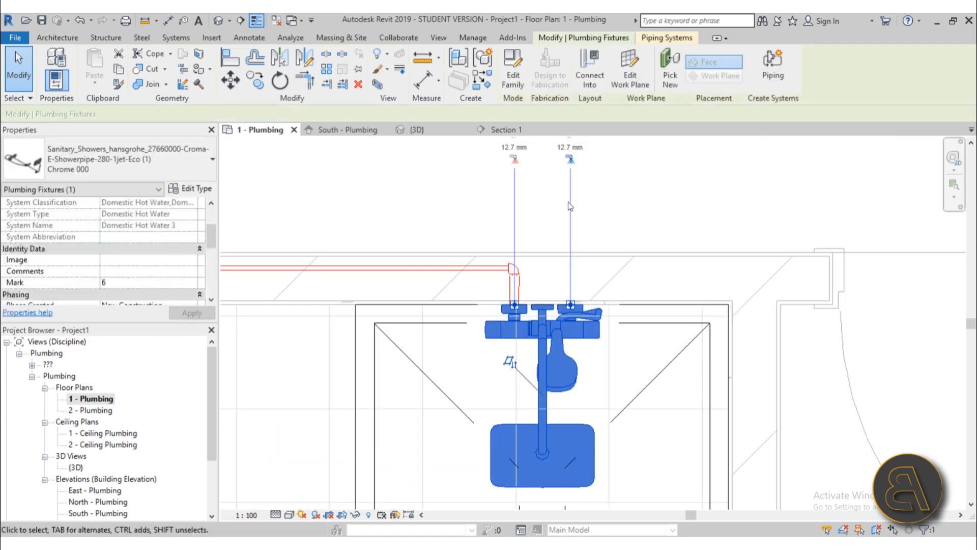
left_click(570, 160)
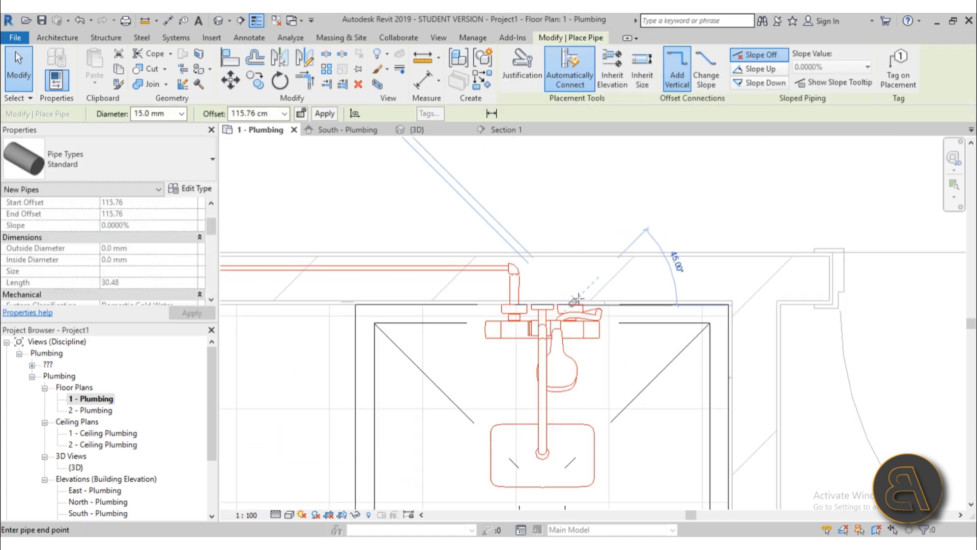
scroll(570, 297, "up", 1)
left_click(570, 283)
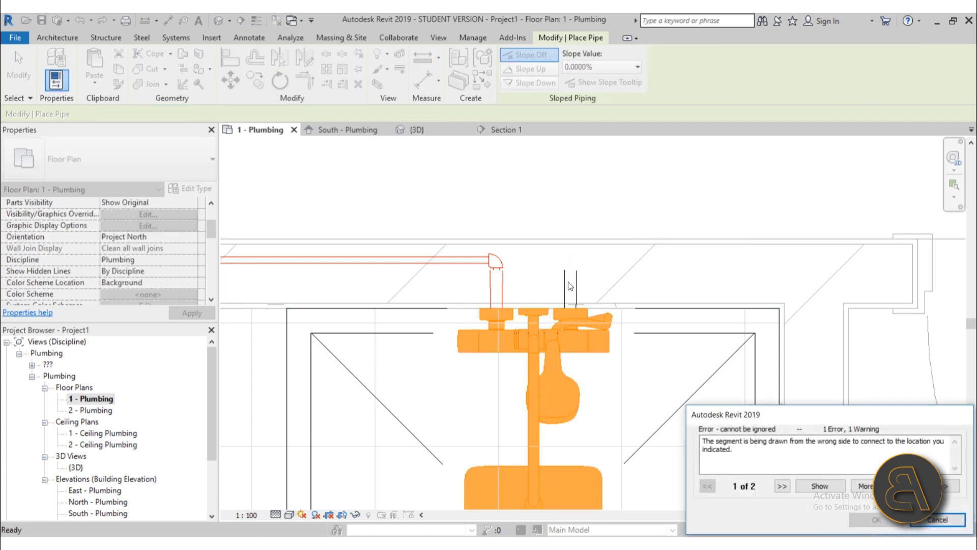
left_click(925, 526)
key("Escape")
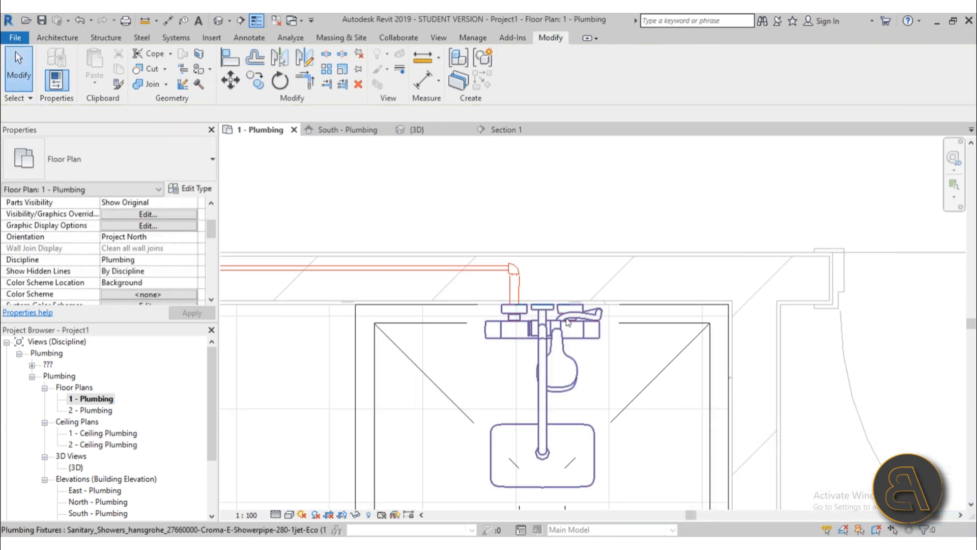
Step: Run a 15 mm pipe from the shower's cold connector into the wall and along it at 80 cm offset to the corner by the water heater
left_click(572, 328)
left_click(570, 160)
scroll(570, 260, "up", 2)
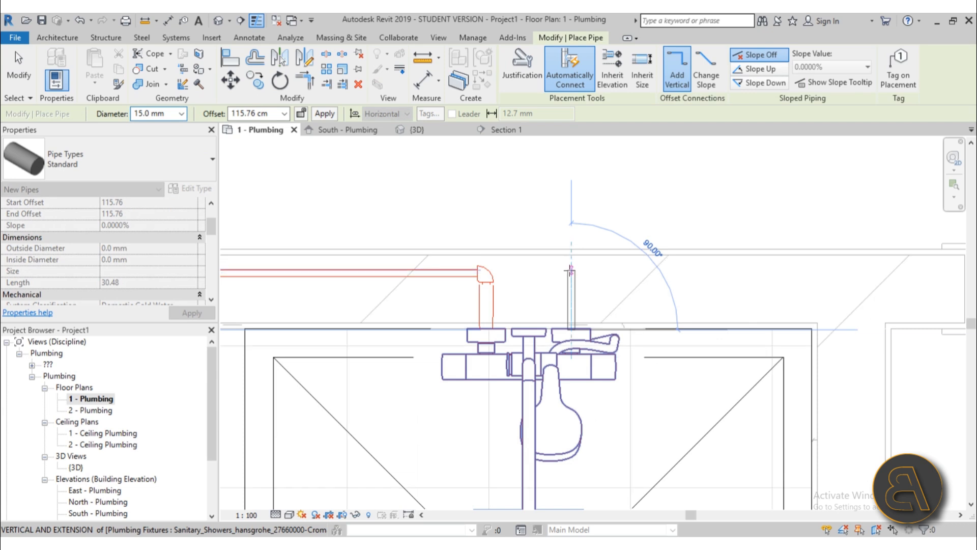
left_click(570, 270)
scroll(439, 244, "down", 2)
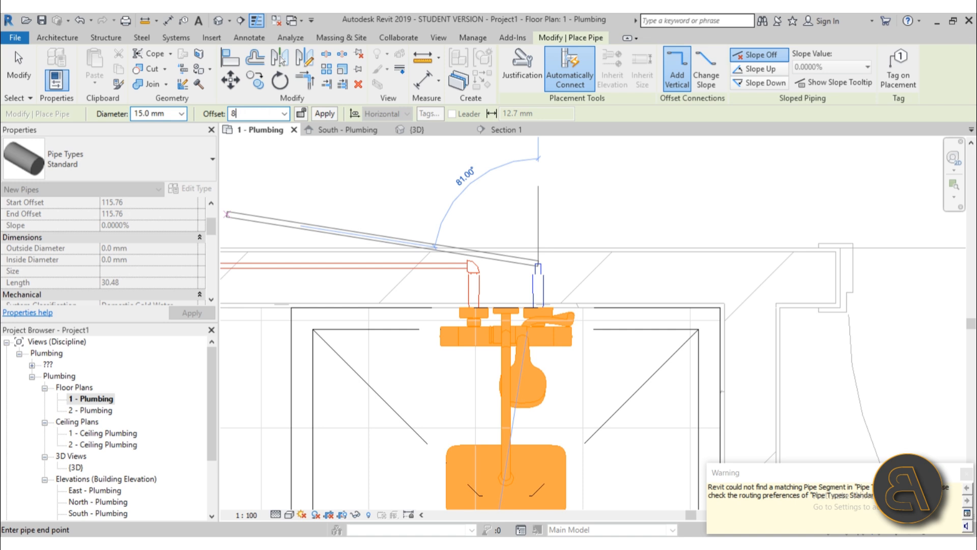
scroll(342, 253, "down", 2)
middle_click_drag(344, 255, 803, 267)
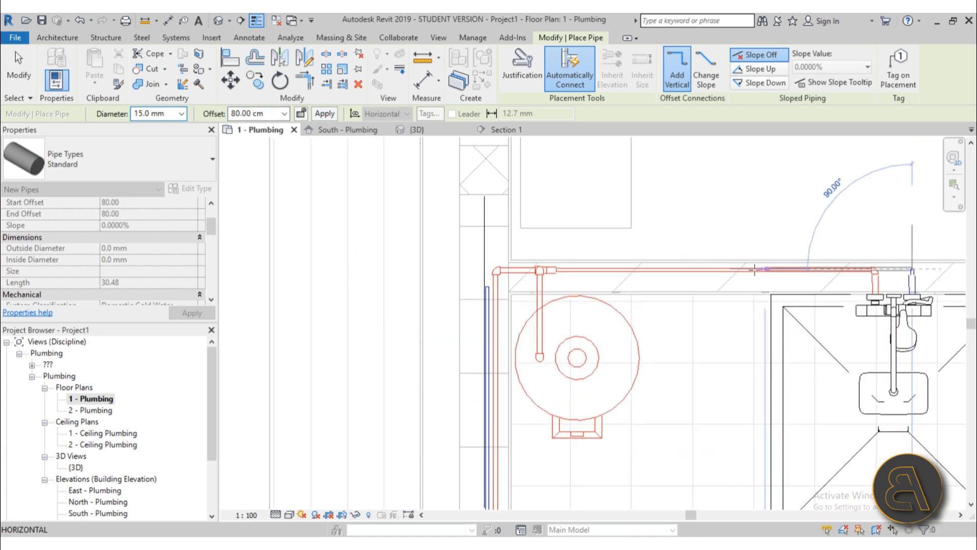
left_click(487, 270)
key("Escape")
key("Escape")
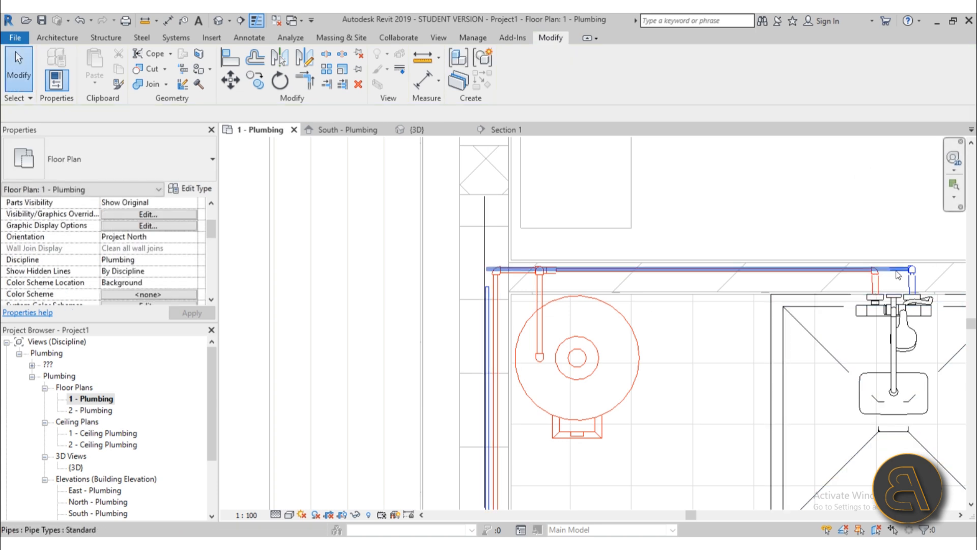
Step: Trim the shower's cold-water pipe and the cold-water wall pipe behind the toilet to a corner
middle_click_drag(646, 338, 531, 332)
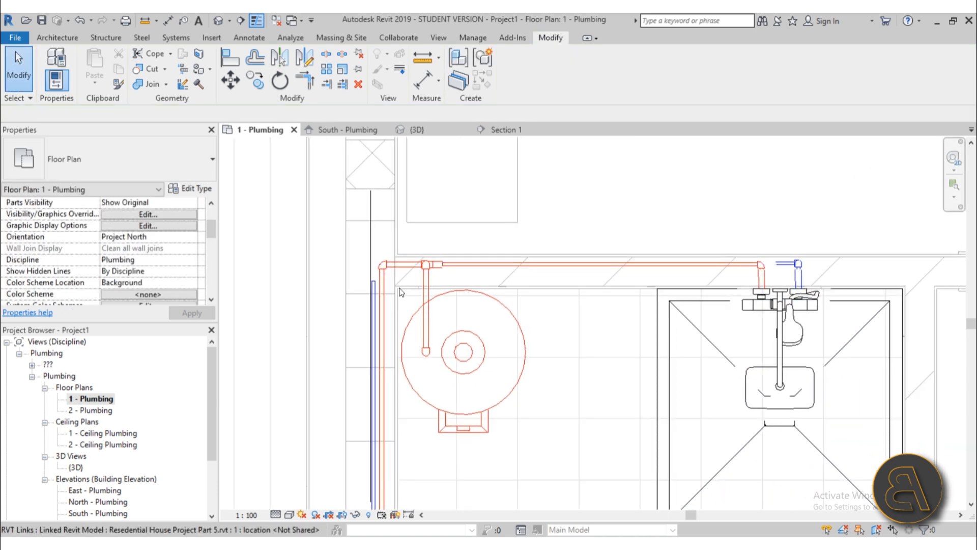
key("t")
key("r")
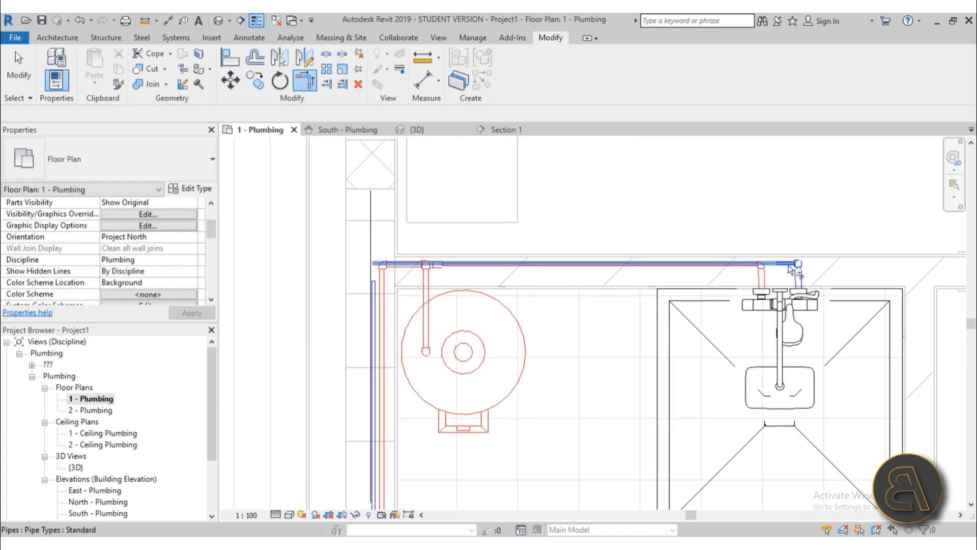
left_click(789, 265)
left_click(374, 298)
key("Escape")
Step: Examine in plan and 3D how the shower's cold-water pipe runs against the hot-water pipes and fittings near the corner
scroll(393, 273, "up", 3)
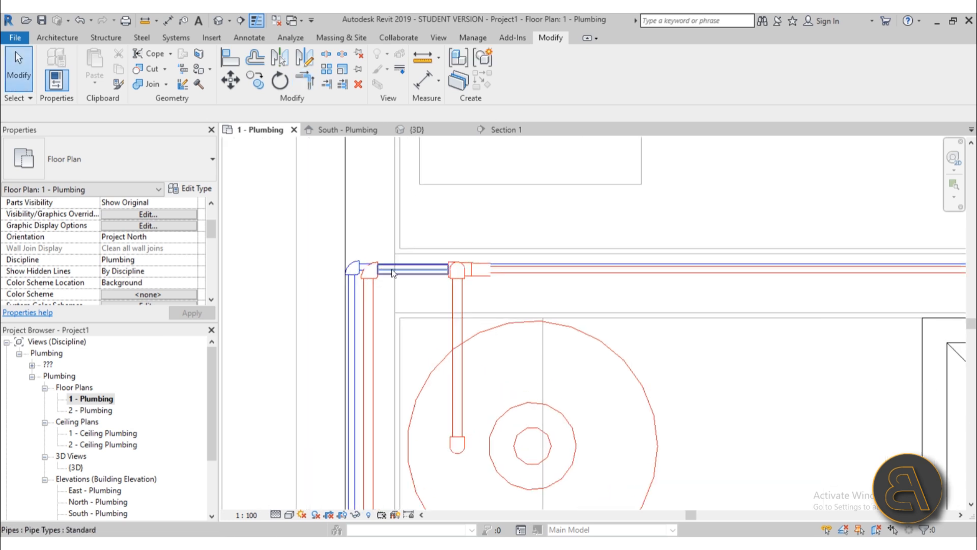
scroll(352, 270, "up", 3)
scroll(381, 259, "down", 4)
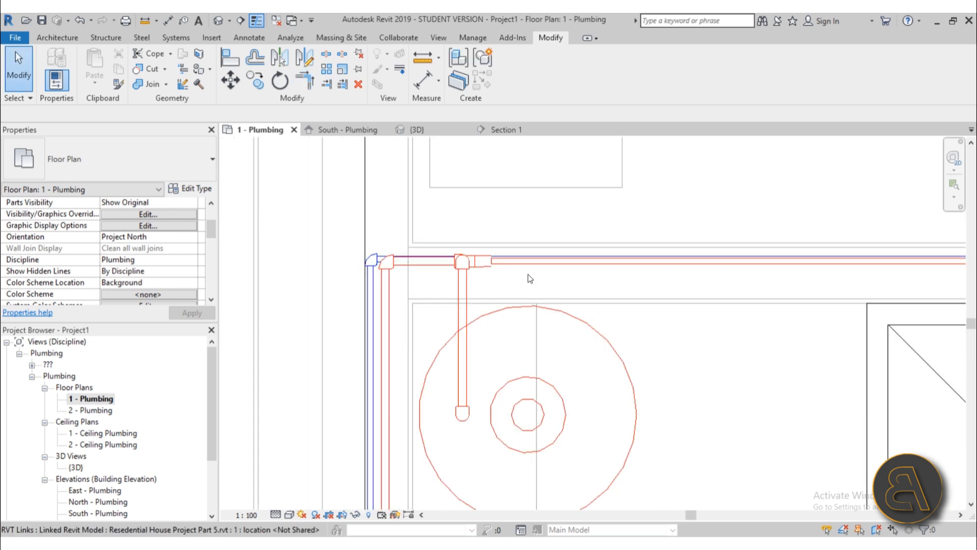
scroll(535, 270, "up", 3)
left_click(212, 20)
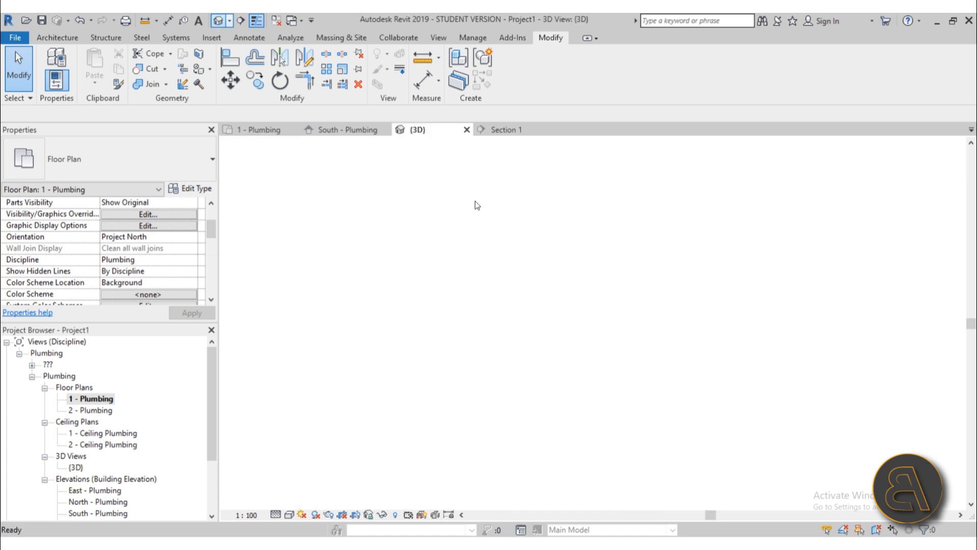
scroll(544, 251, "up", 3)
scroll(542, 246, "up", 10)
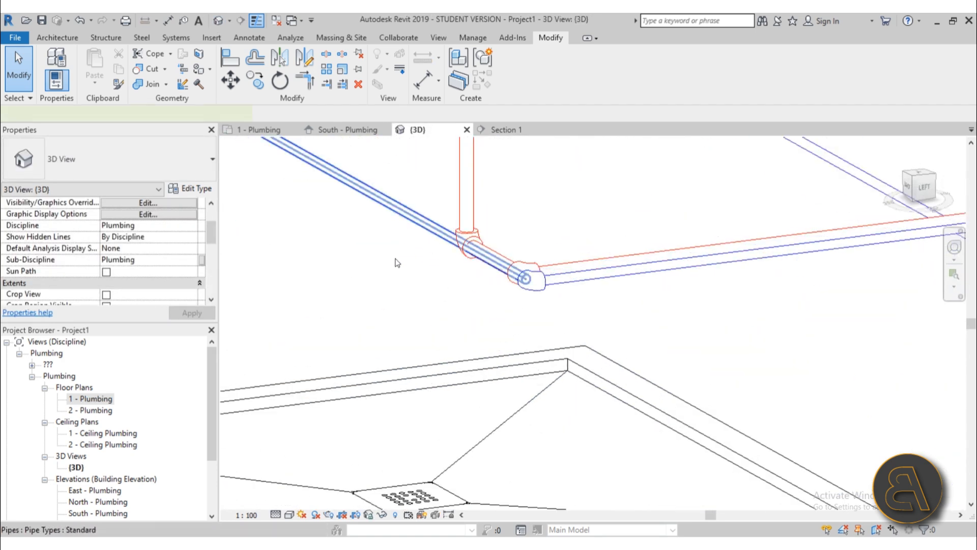
scroll(398, 262, "down", 4)
middle_click_drag(395, 264, 462, 309, "shift")
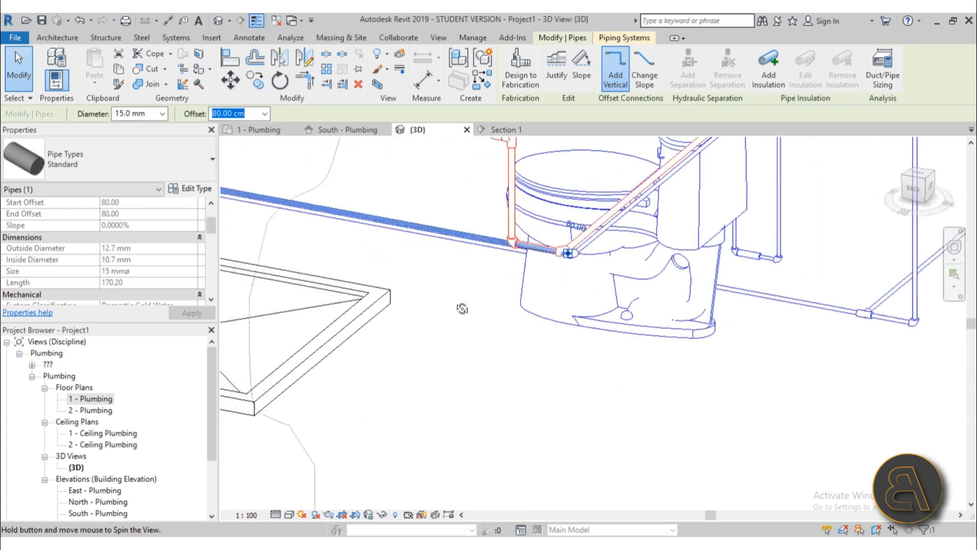
scroll(438, 325, "down", 4)
scroll(502, 395, "up", 5)
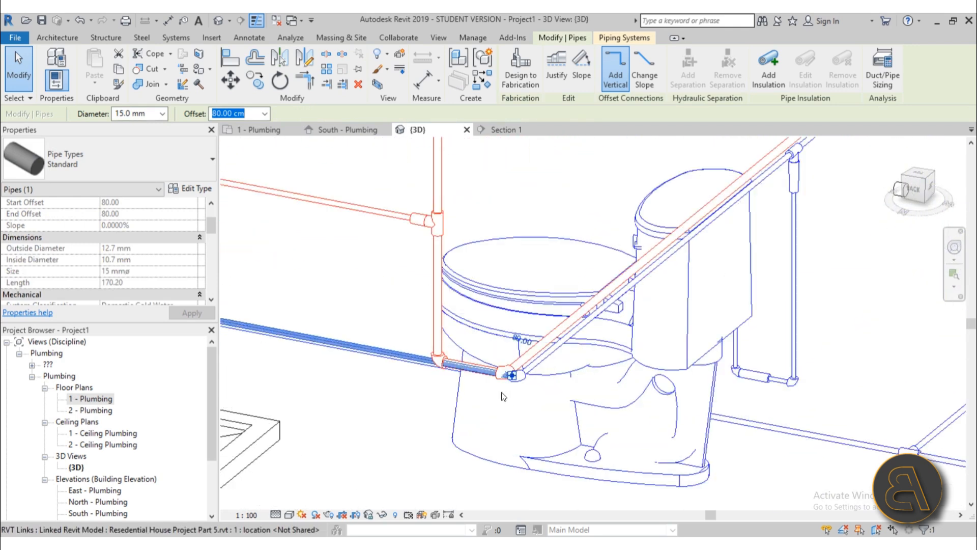
scroll(503, 391, "down", 4)
scroll(511, 382, "up", 5)
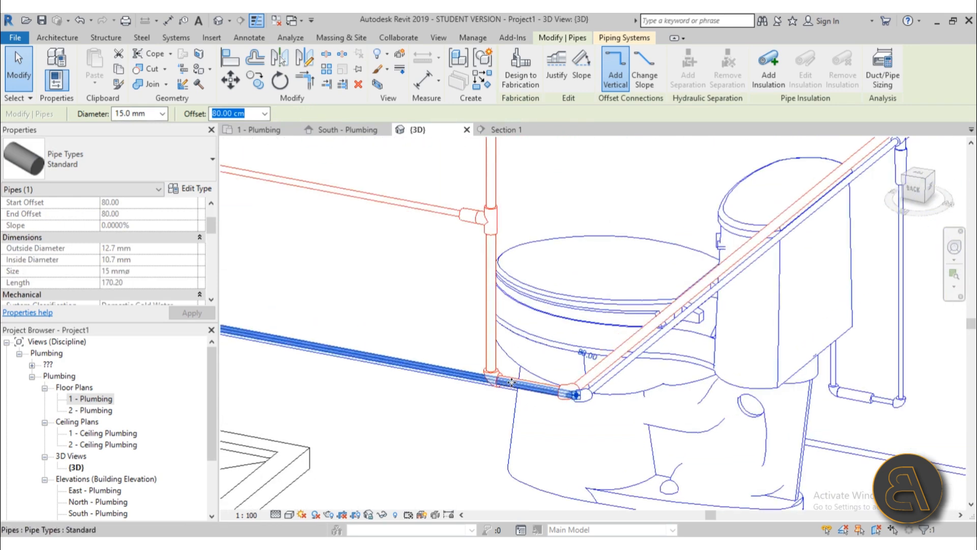
Step: In the first-floor plumbing plan, nudge the two hot-water pipe runs between the corner and the shower away from the cold-water pipe
double_click(87, 398)
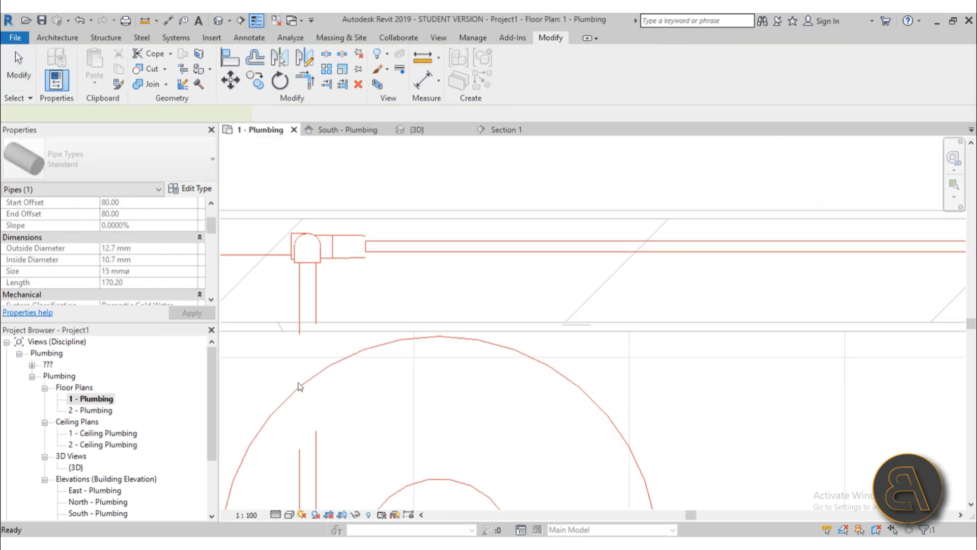
scroll(421, 291, "down", 2)
scroll(379, 282, "up", 3)
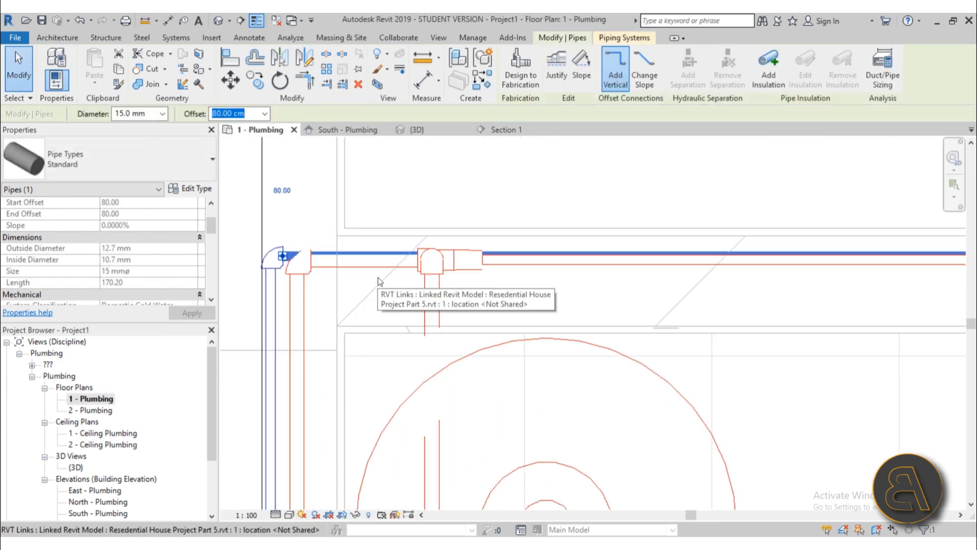
key("Escape")
left_click(369, 262)
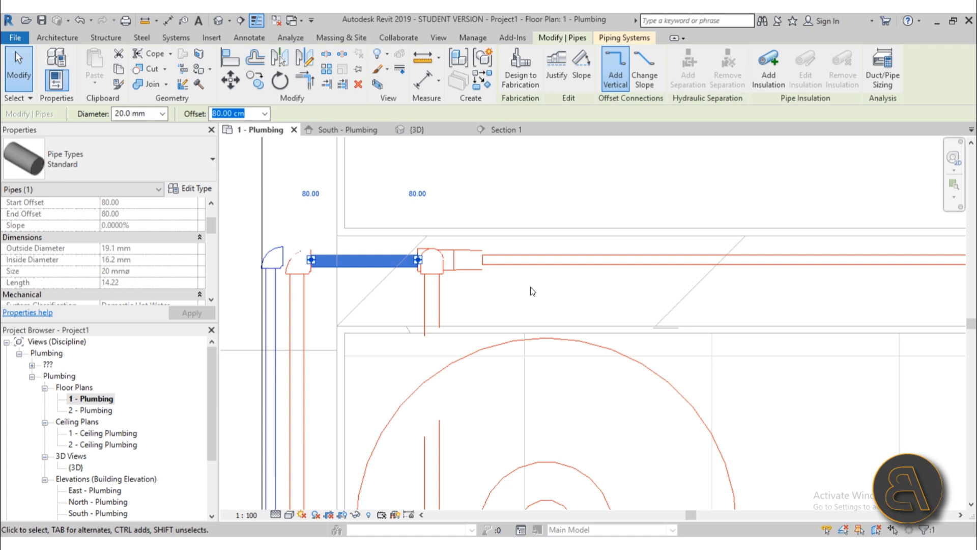
left_click(535, 262, "ctrl")
key("Up")
key("Up")
key("Up")
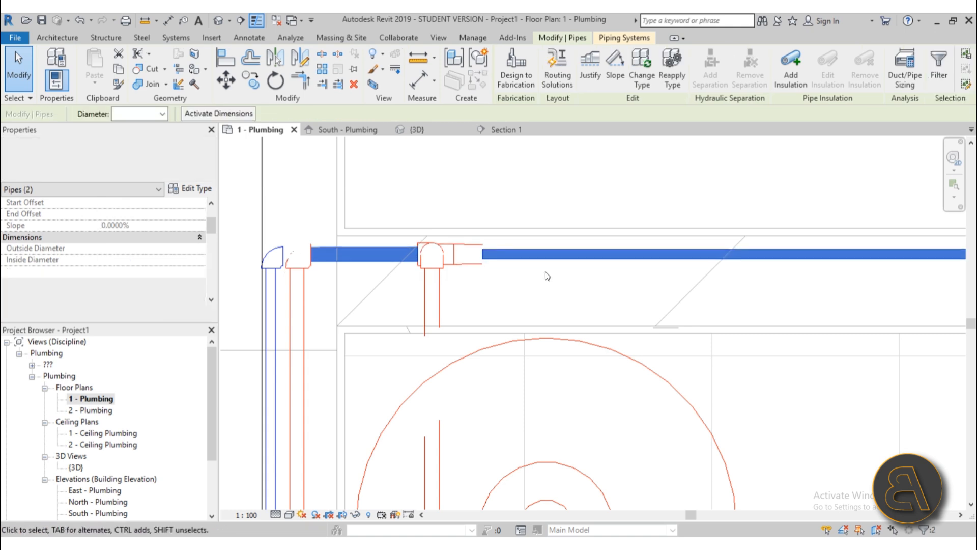
key("Escape")
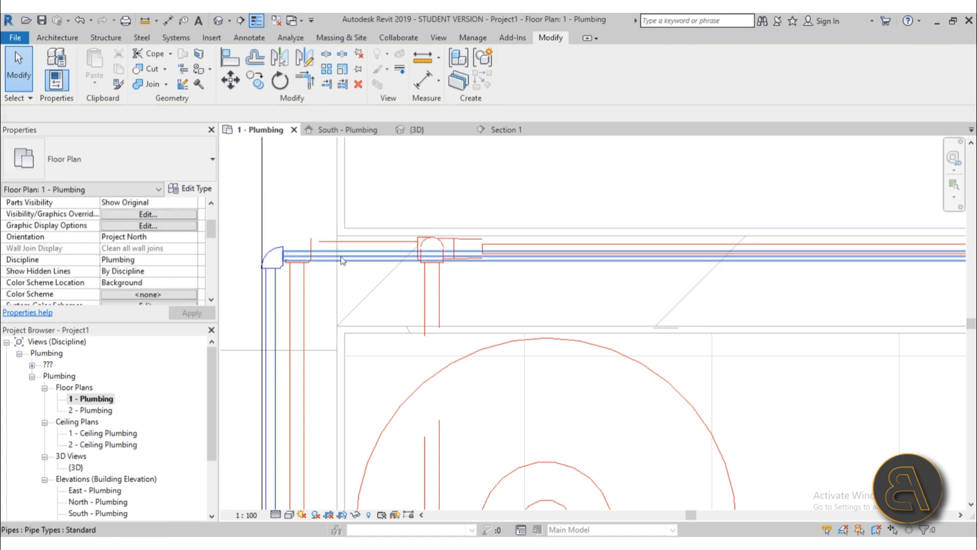
Step: Nudge the shower's 15 mm cold-water wall pipe toward the shower, away from the hot-water pipe
scroll(352, 266, "down", 3)
left_click(748, 262)
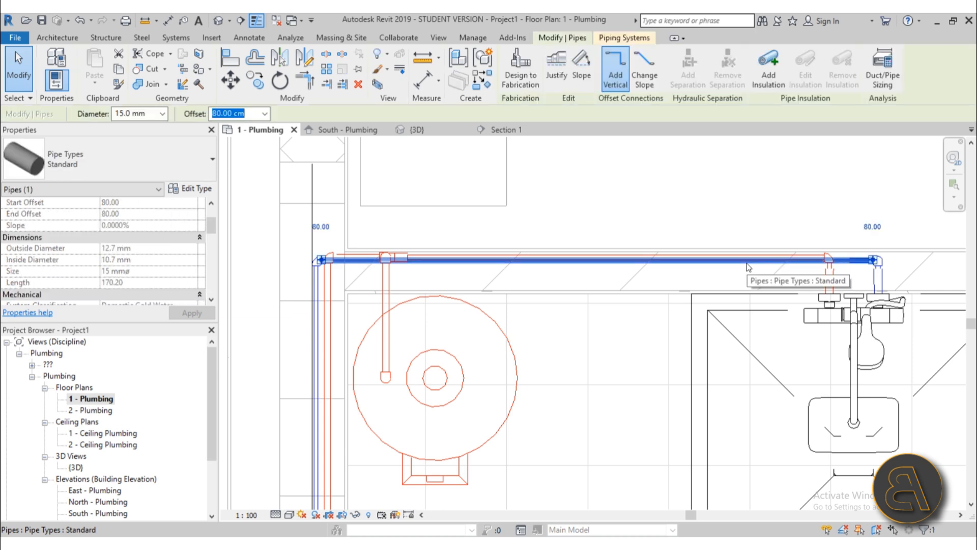
key("Down")
key("Down")
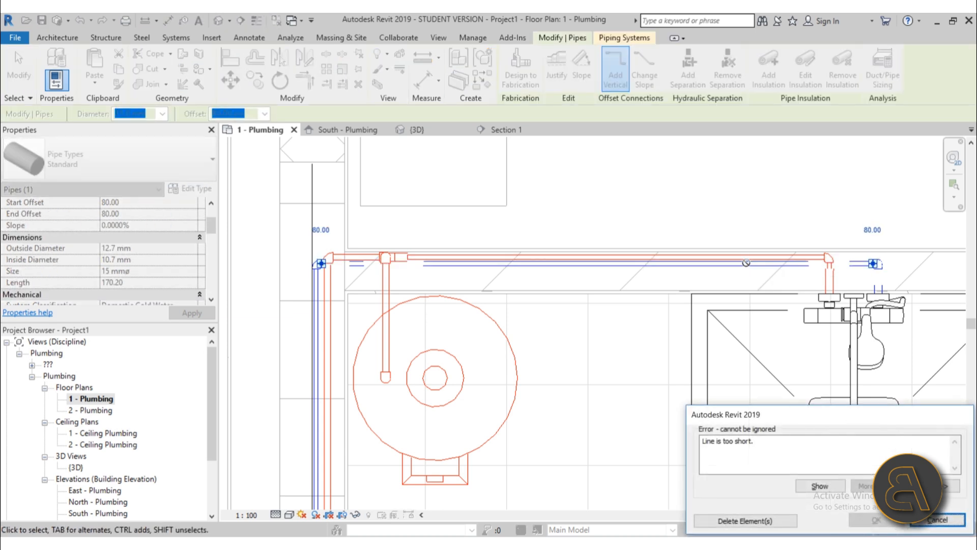
scroll(837, 232, "up", 3)
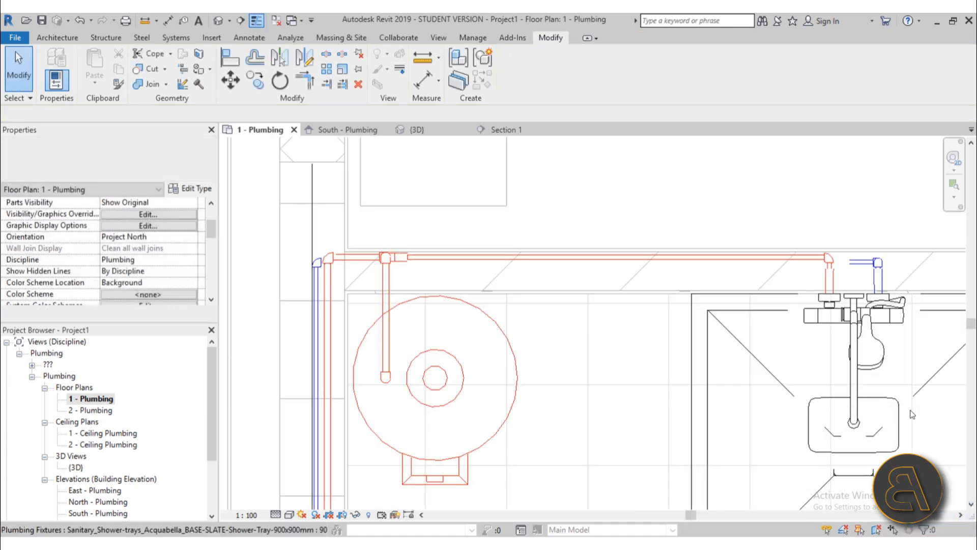
Step: Examine the shower's cold-water transition and elbow in the first-floor plumbing plan
left_click(875, 278)
middle_click_drag(914, 331, 697, 310)
scroll(634, 311, "up", 2)
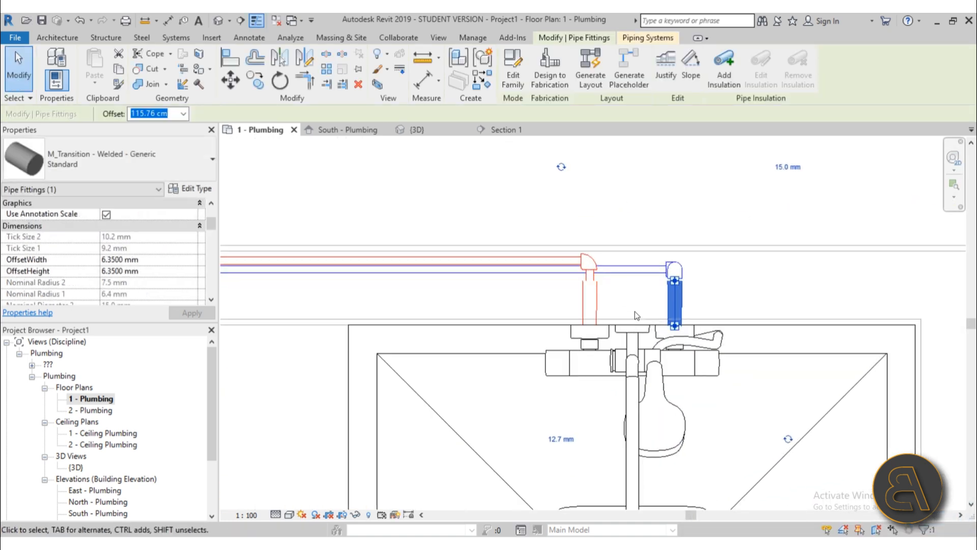
middle_click_drag(638, 314, 522, 316)
scroll(547, 311, "up", 2)
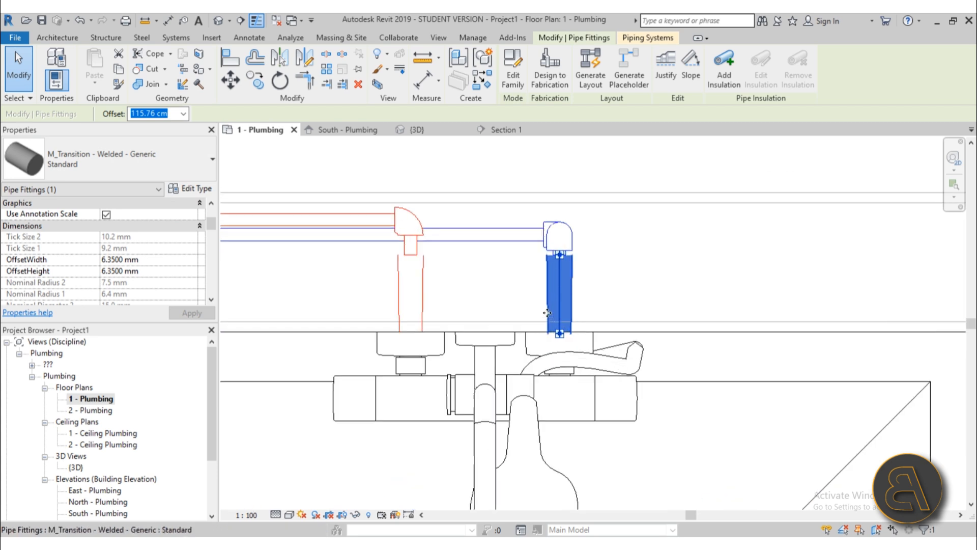
key("Escape")
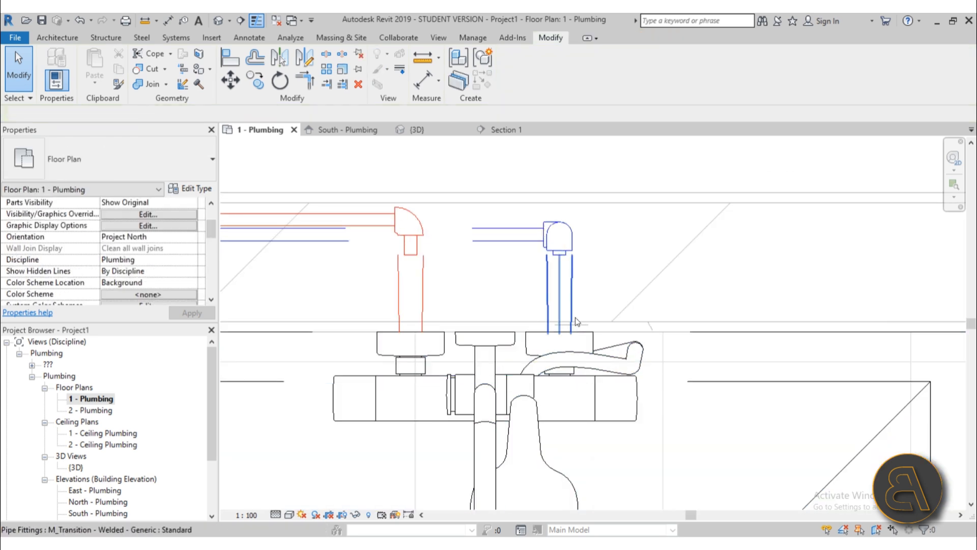
left_click(570, 317)
scroll(575, 326, "down", 3)
key("Escape")
Step: Inspect the shower fixture's hot- and cold-water connections, its cold-water wall pipe, and the fixture's type properties
left_click(581, 350)
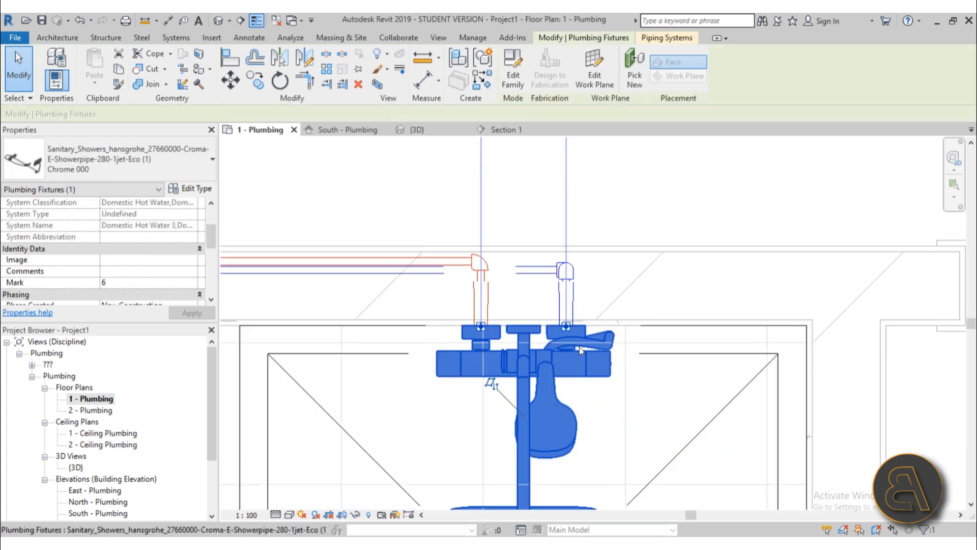
scroll(575, 338, "down", 3)
scroll(555, 249, "up", 2)
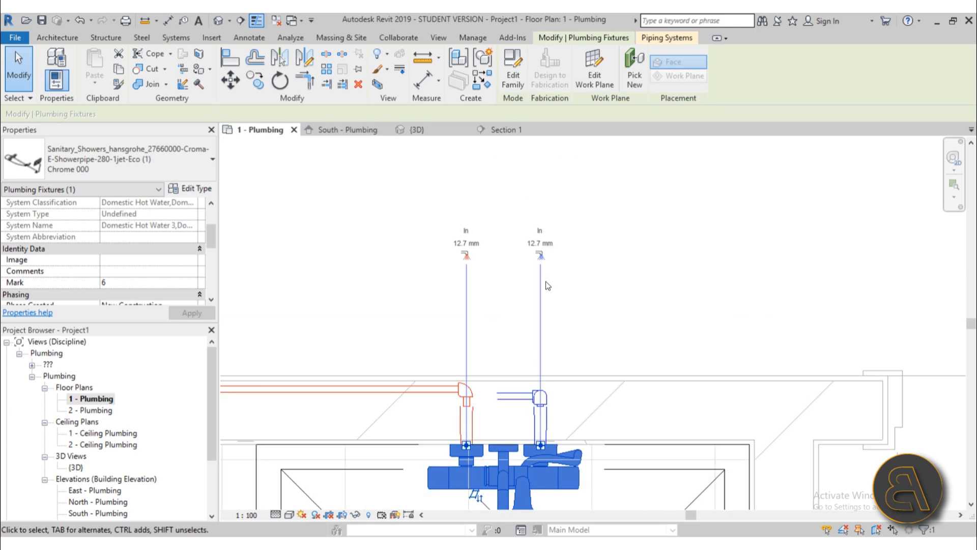
key("Escape")
left_click(524, 397)
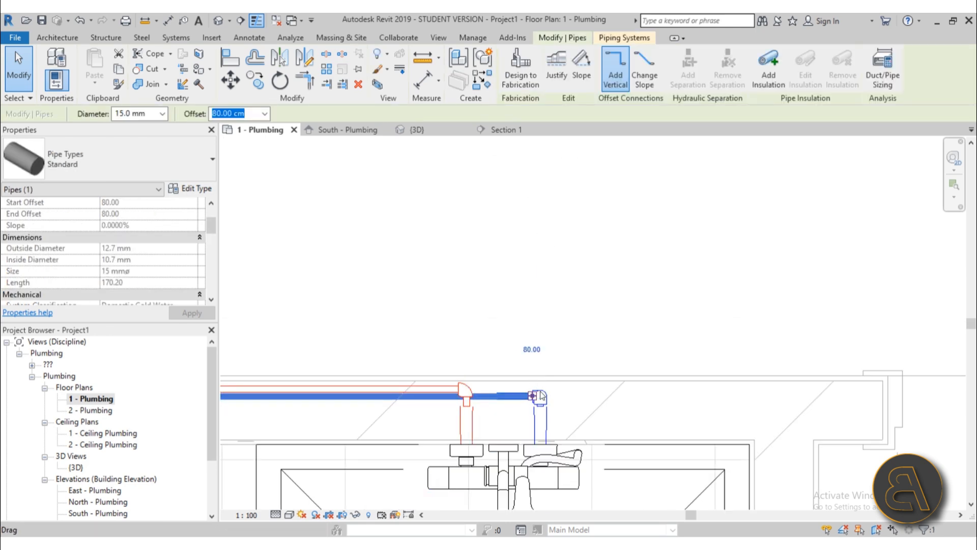
key("Escape")
left_click(548, 457)
key("Escape")
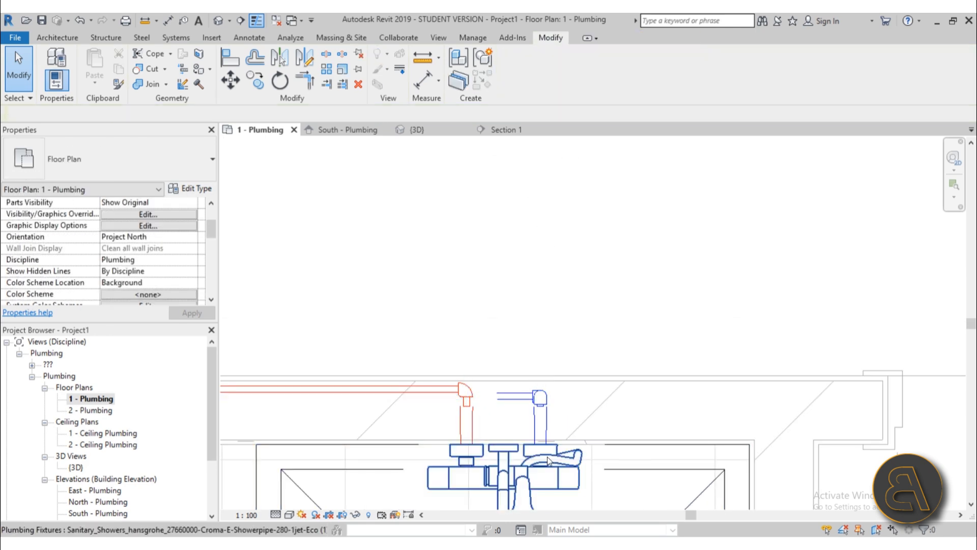
left_click(547, 457)
left_click(534, 244)
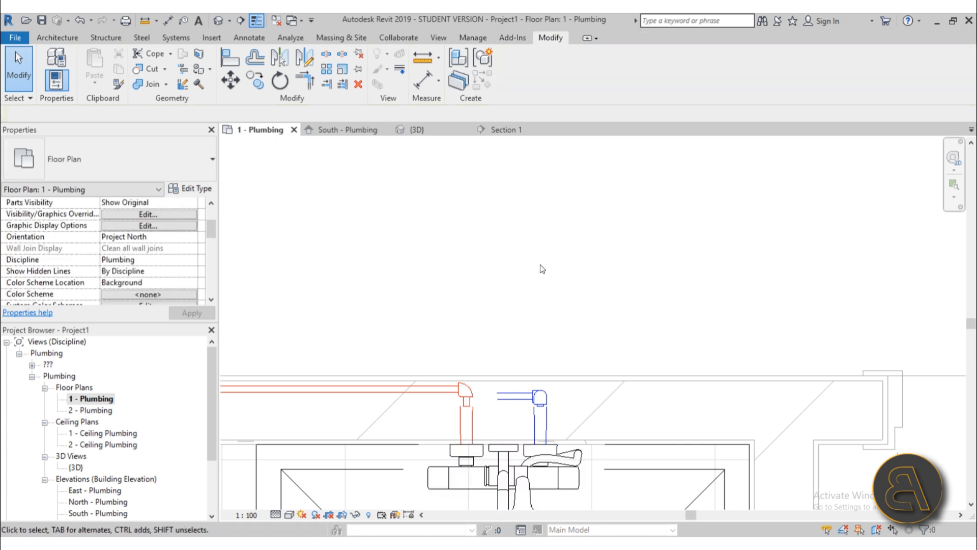
left_click(546, 452)
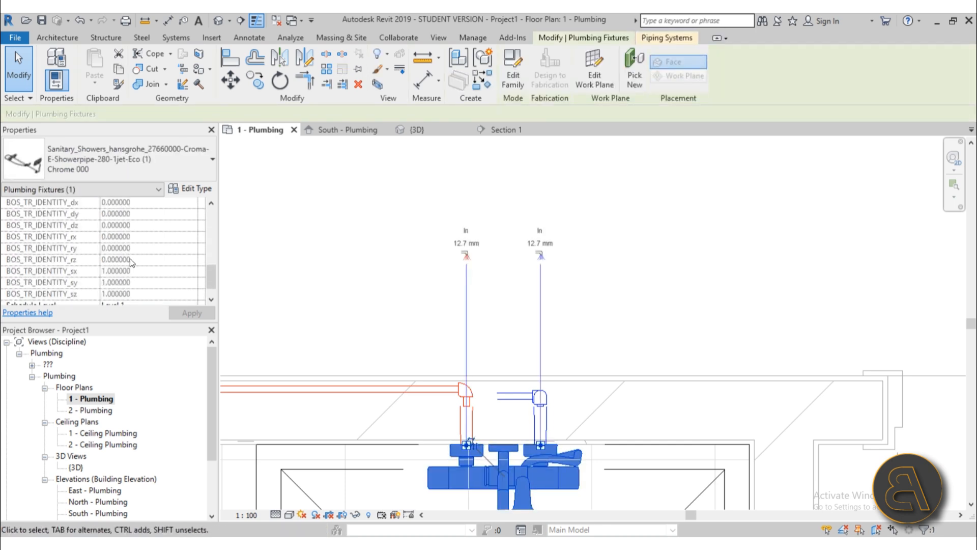
left_click(189, 188)
scroll(430, 238, "down", 15)
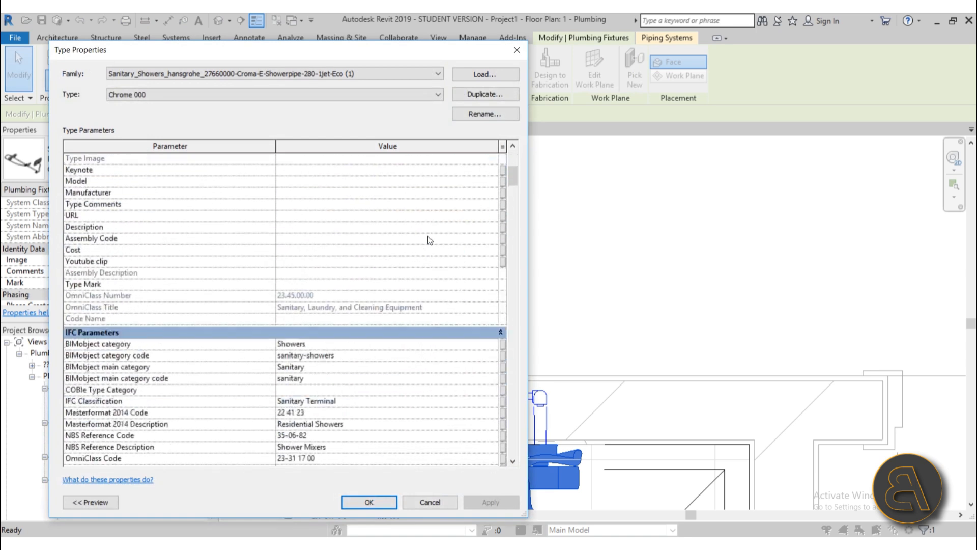
left_click(432, 502)
key("Escape")
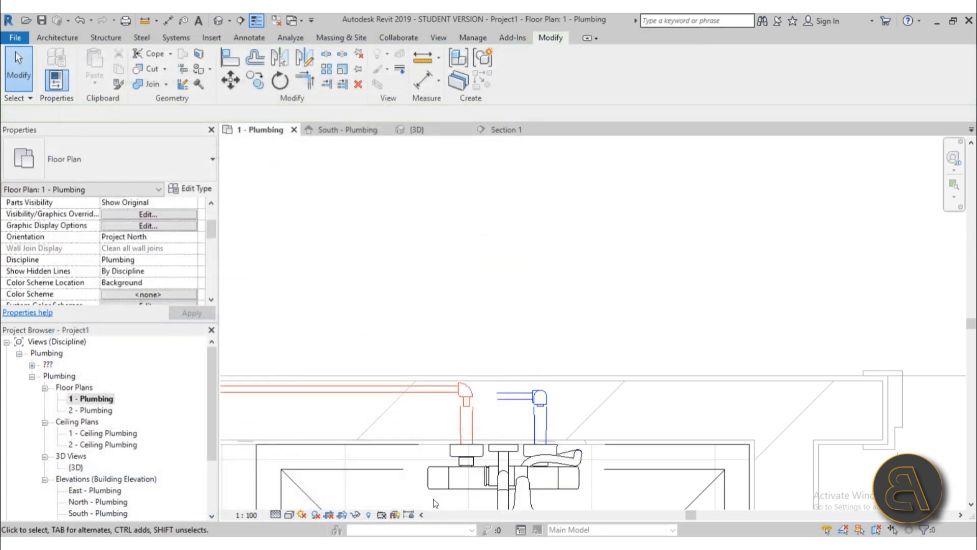
Step: Compare the hot- and cold-water wall pipes between the shower and the corner in the first-floor plan, including their offsets
scroll(561, 426, "down", 4)
middle_click_drag(562, 421, 732, 384)
scroll(717, 384, "up", 3)
scroll(717, 384, "up", 1)
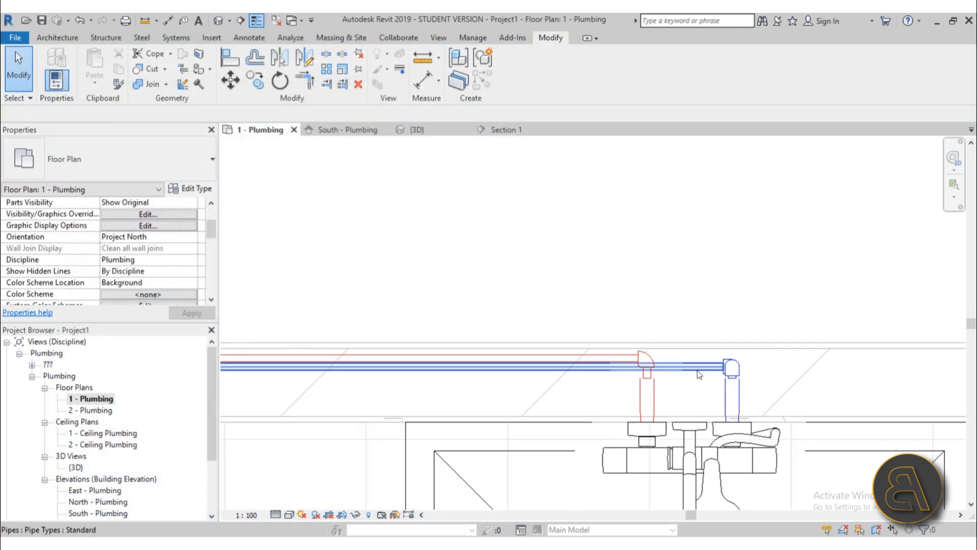
left_click(603, 353)
scroll(809, 359, "down", 3)
scroll(402, 390, "up", 2)
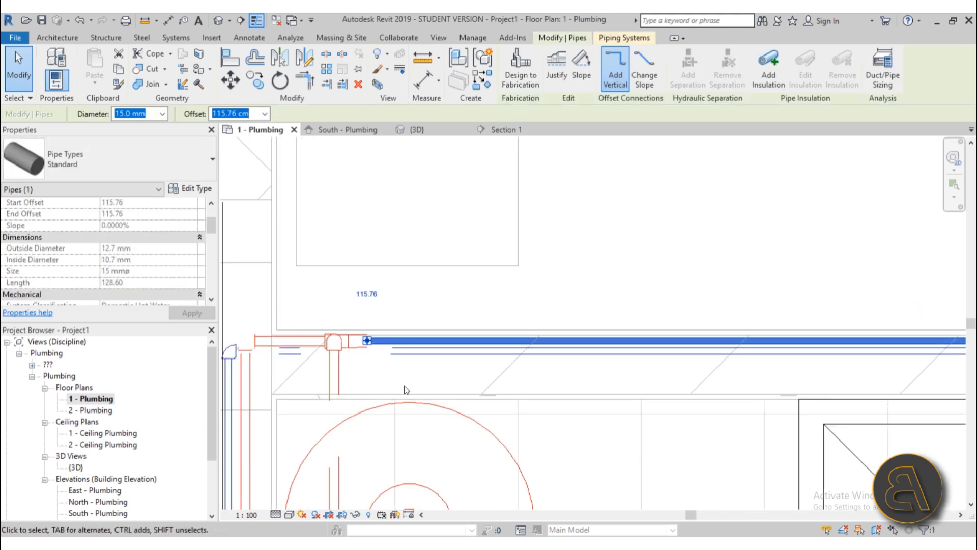
key("Escape")
left_click(419, 353)
middle_click_drag(403, 379, 514, 376)
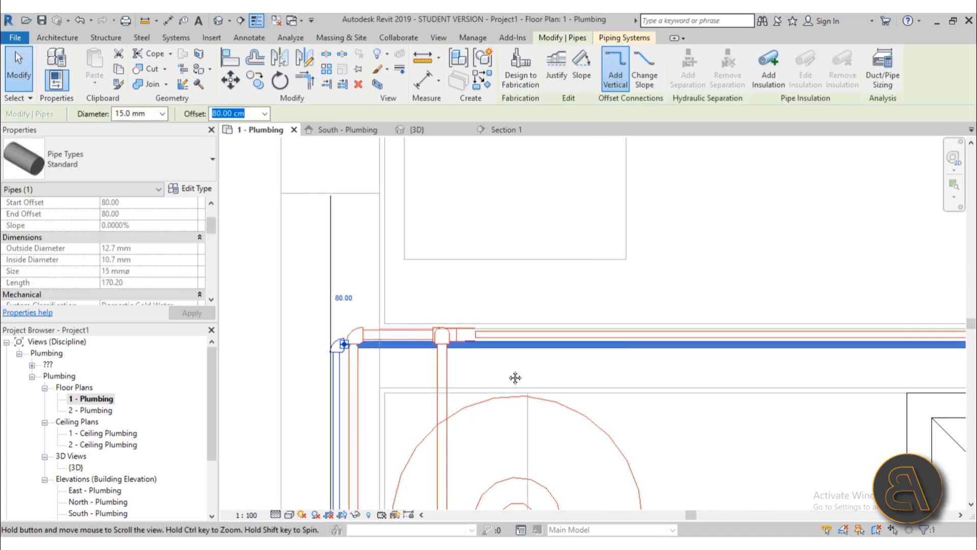
key("Escape")
scroll(372, 353, "up", 4)
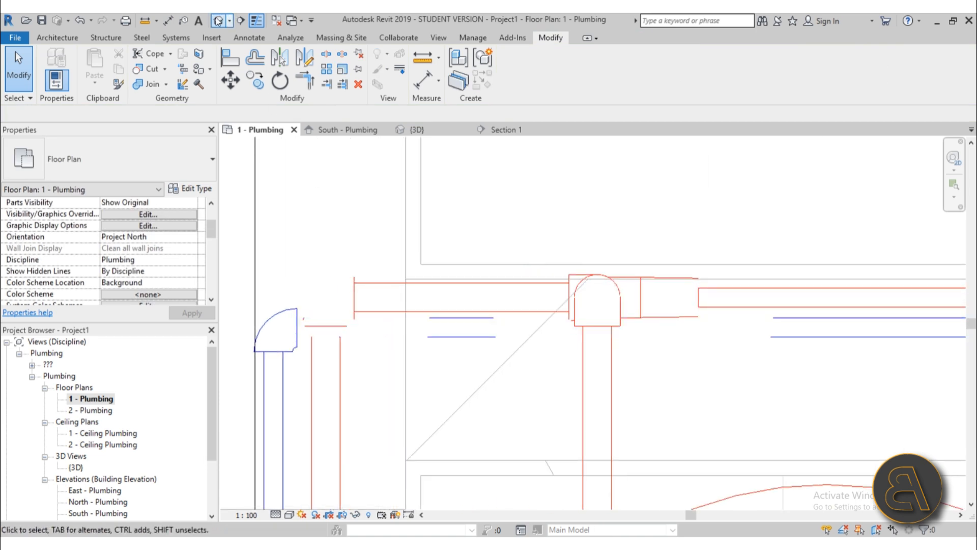
Step: In 3D, set the offset of the short 20 mm hot-water pipe at the corner to 90 cm
left_click(217, 23)
scroll(541, 237, "down", 3)
middle_click_drag(542, 247, 834, 259, "shift")
scroll(500, 341, "up", 3)
scroll(511, 359, "up", 4)
scroll(529, 360, "down", 5)
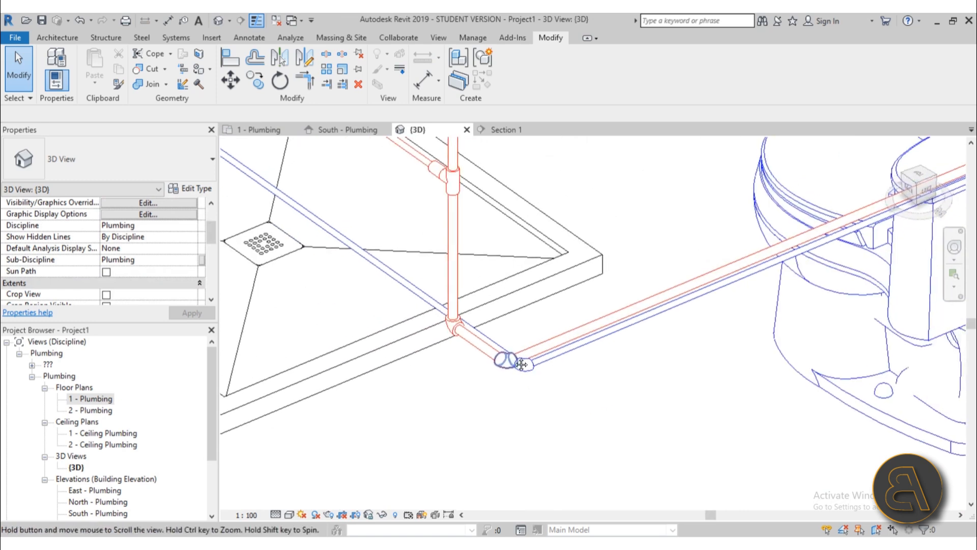
left_click(481, 359)
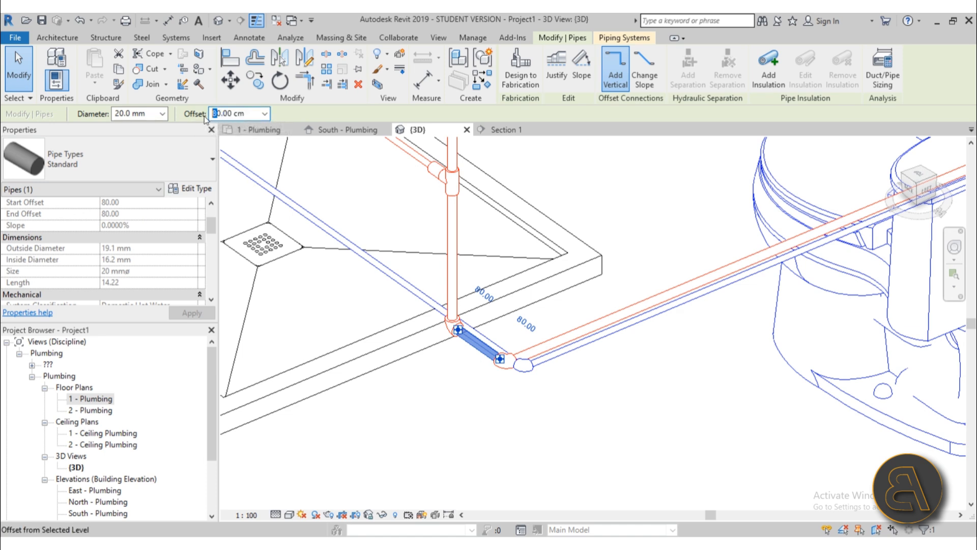
key("Return")
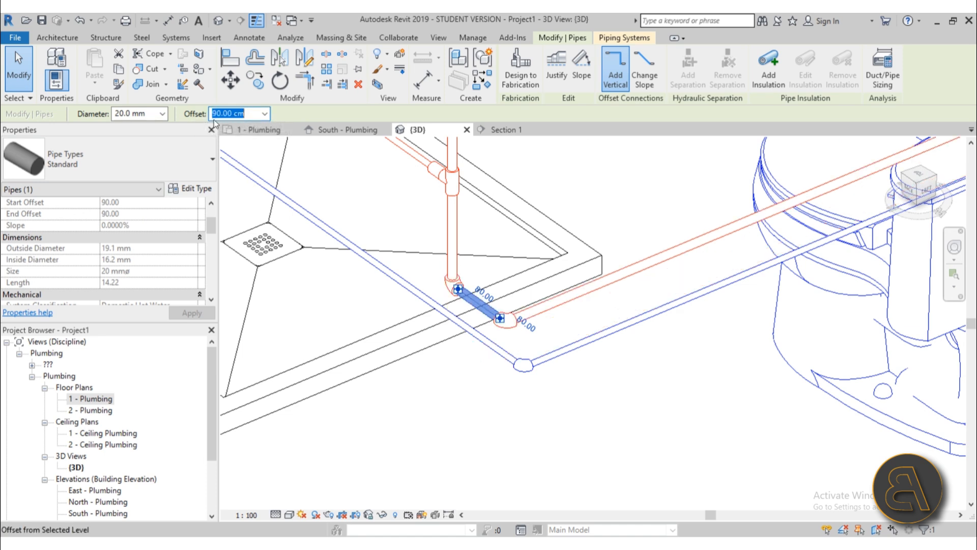
left_click(715, 393)
Step: Examine in 3D and in the first-floor plan how the raised hot-water pipe ends at the washbasin's hot-water connector
scroll(656, 330, "down", 3)
middle_click_drag(660, 365, 492, 319, "shift")
scroll(789, 418, "up", 4)
scroll(631, 372, "up", 3)
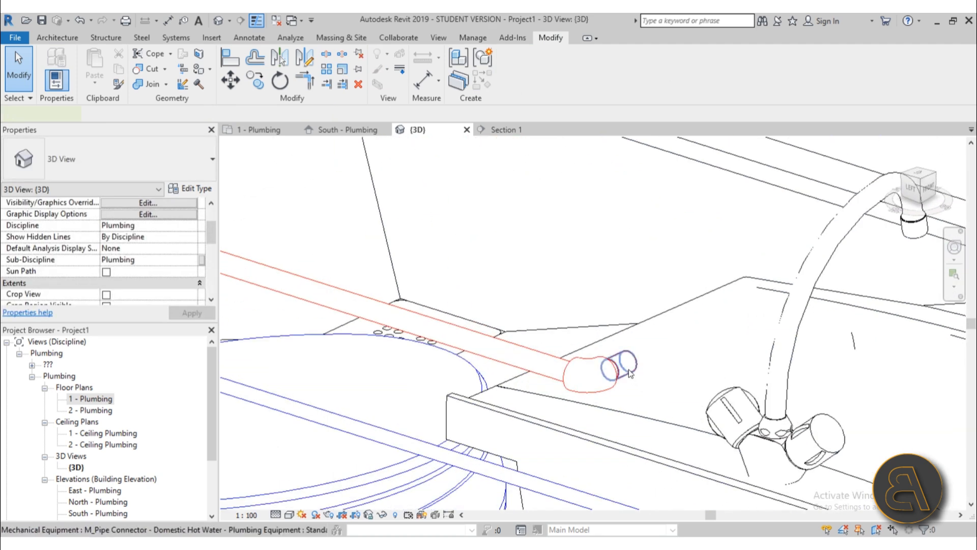
left_click(628, 368)
scroll(658, 372, "down", 3)
double_click(85, 399)
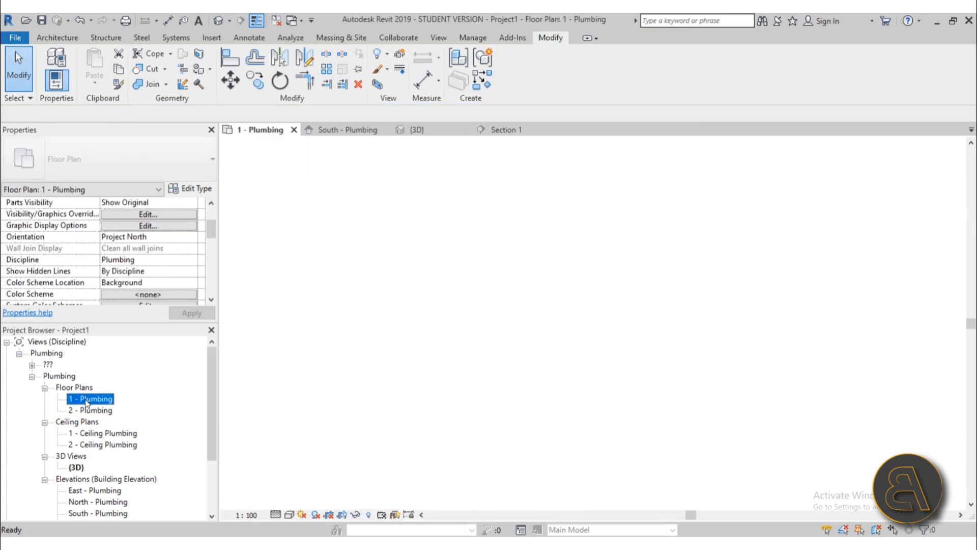
scroll(502, 301, "down", 3)
scroll(502, 301, "down", 4)
middle_click_drag(502, 301, 481, 129)
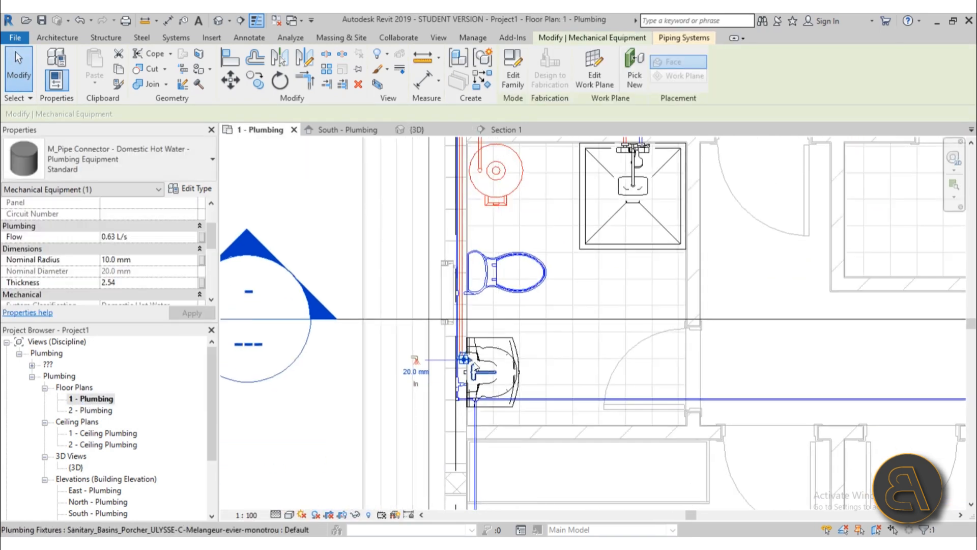
scroll(463, 363, "up", 7)
left_click(464, 378)
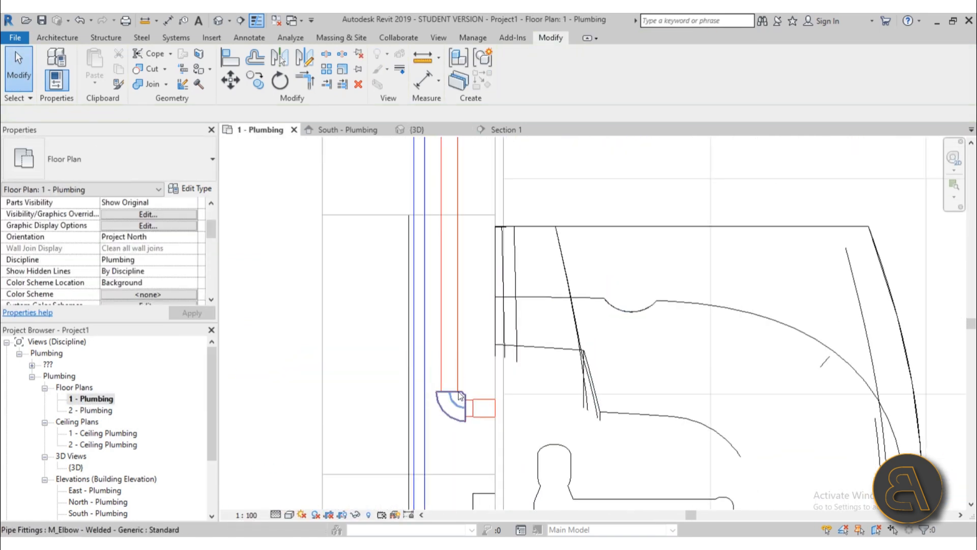
Step: Shorten the raised 20 mm hot-water wall pipe, pulling its washbasin end back to just before the toilet
left_click(458, 379)
scroll(458, 379, "down", 4)
middle_click_drag(476, 382, 463, 428)
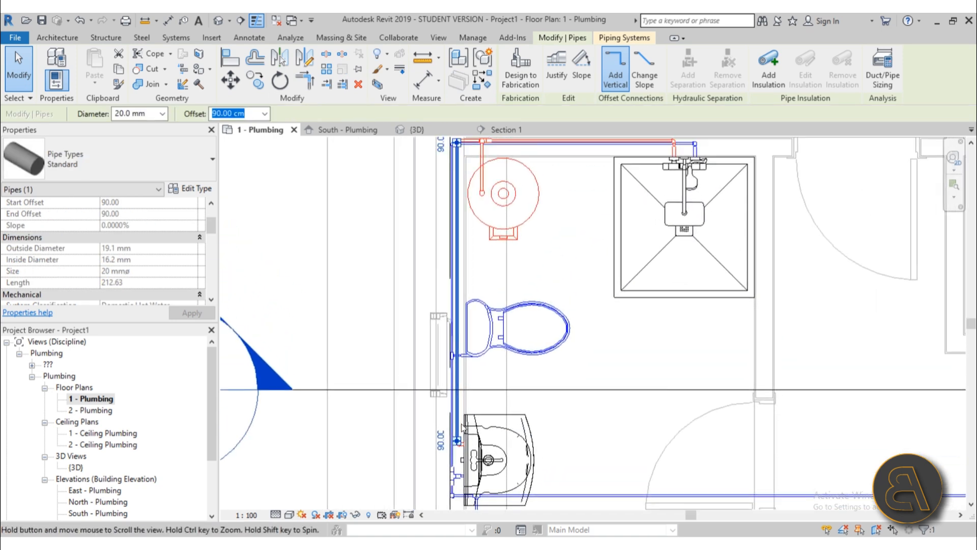
scroll(457, 443, "up", 2)
left_click_drag(458, 443, 462, 198)
key("Escape")
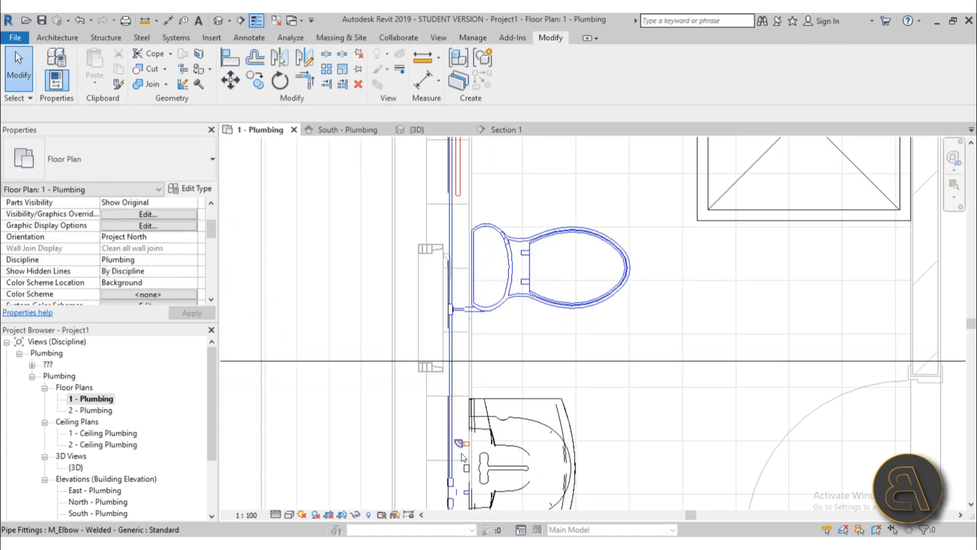
Step: Delete the leftover hot-water elbow and short pipe stub at the washbasin's connector
scroll(459, 449, "up", 3)
left_click(451, 435)
key("Delete")
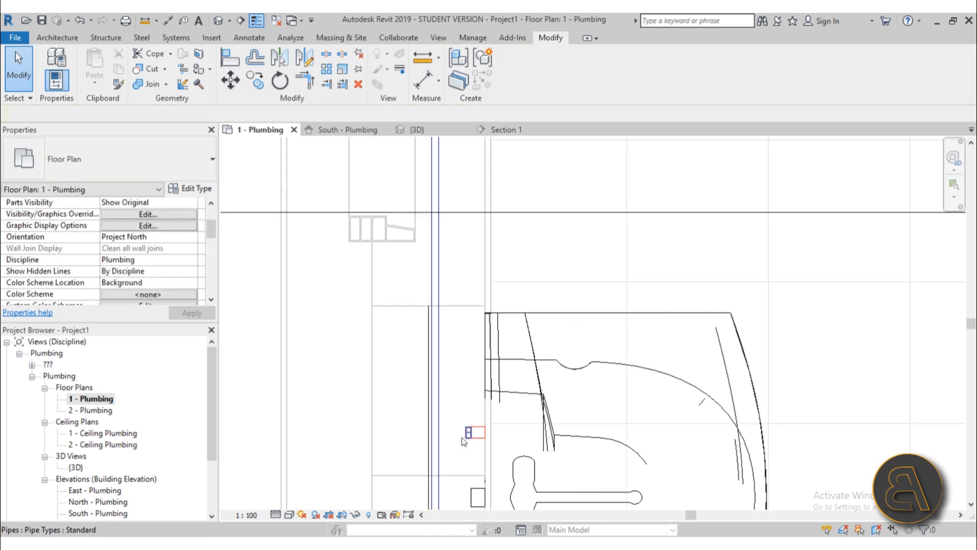
Step: Draw a 20 mm hot-water pipe at 80 cm offset from the washbasin's connector into the wall and along it past the toilet
left_click(479, 435)
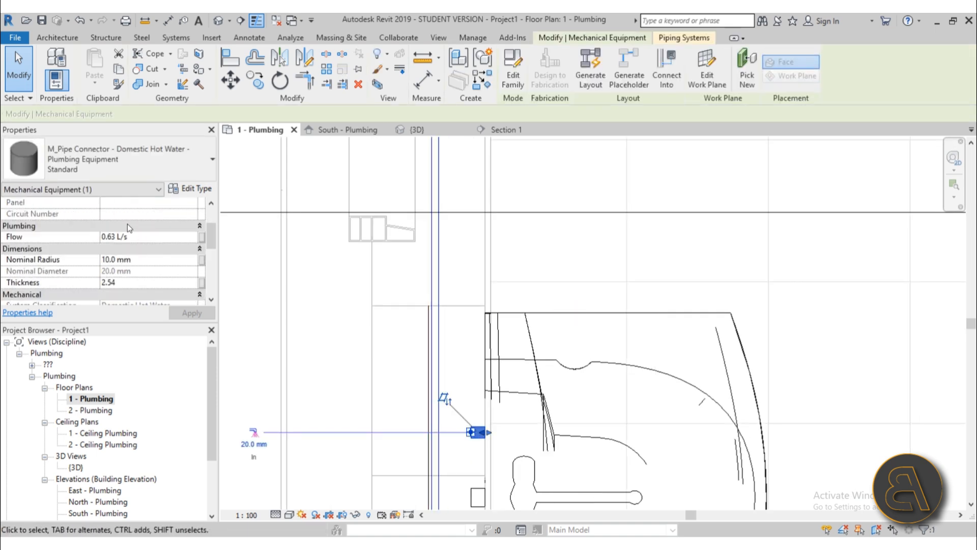
scroll(154, 263, "up", 3)
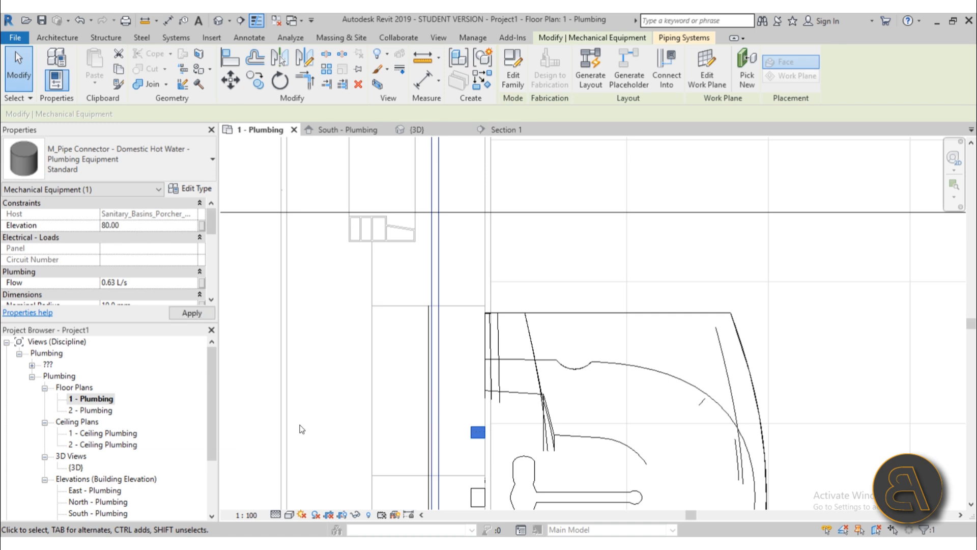
left_click(253, 433)
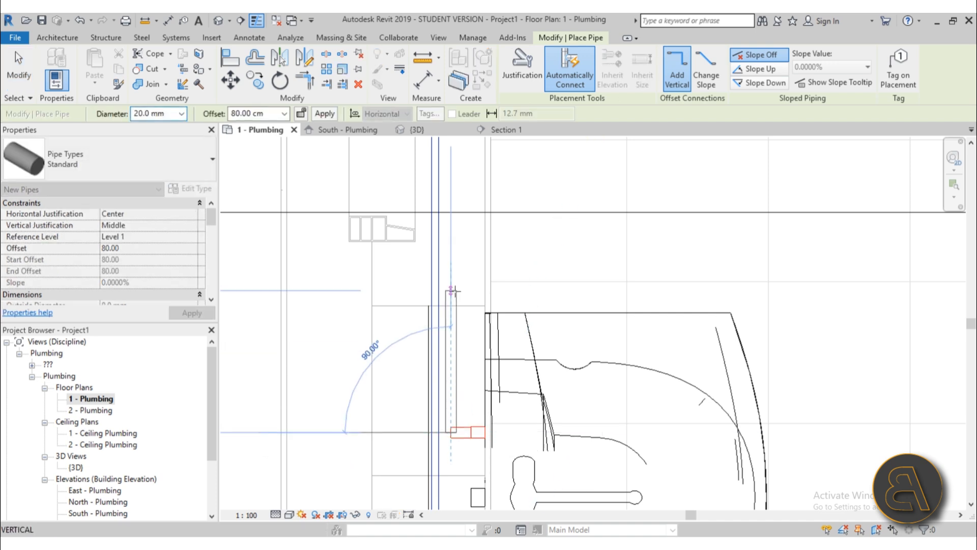
scroll(458, 251, "up", 4)
scroll(458, 251, "up", 3)
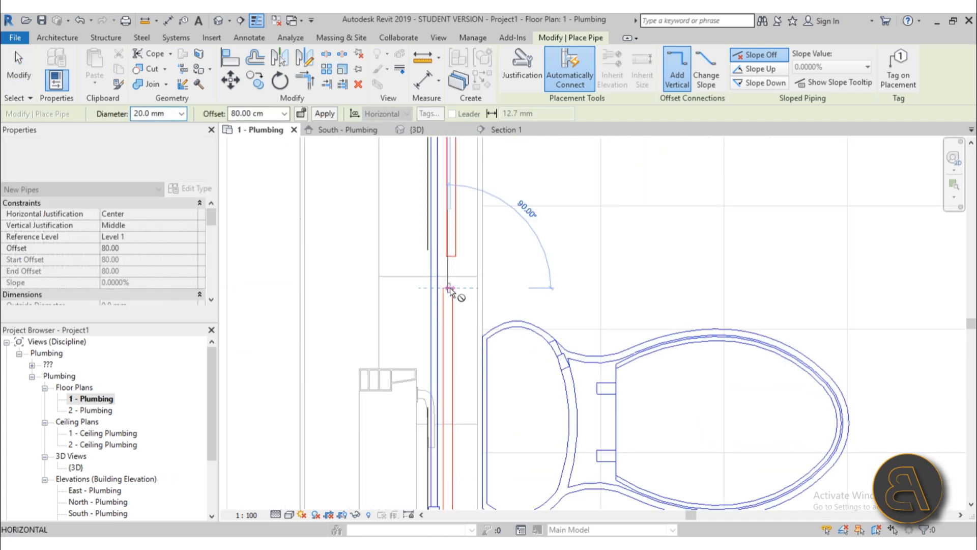
key("Escape")
key("Escape")
Step: Align the washbasin's new hot-water pipe with the raised hot-water pipe and extend its end to join it
key("l")
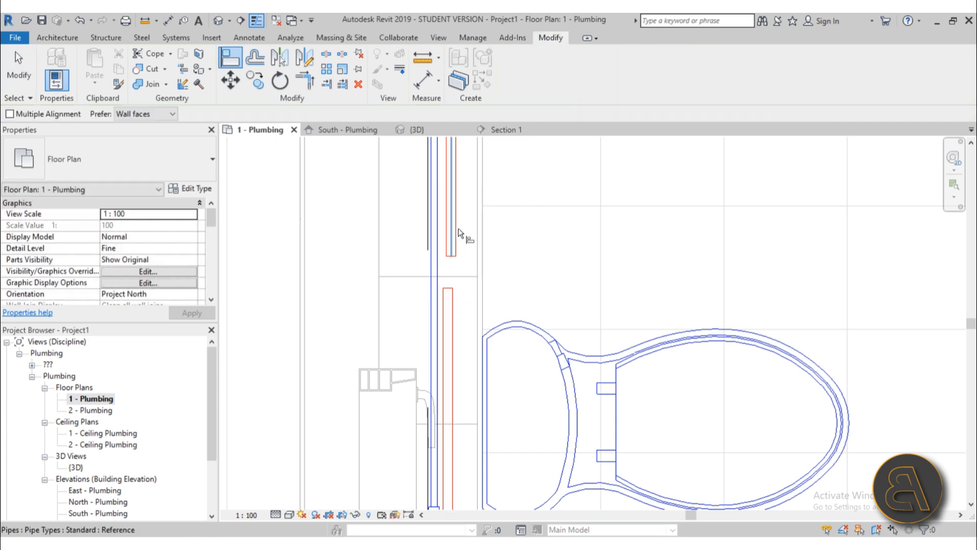
key("Escape")
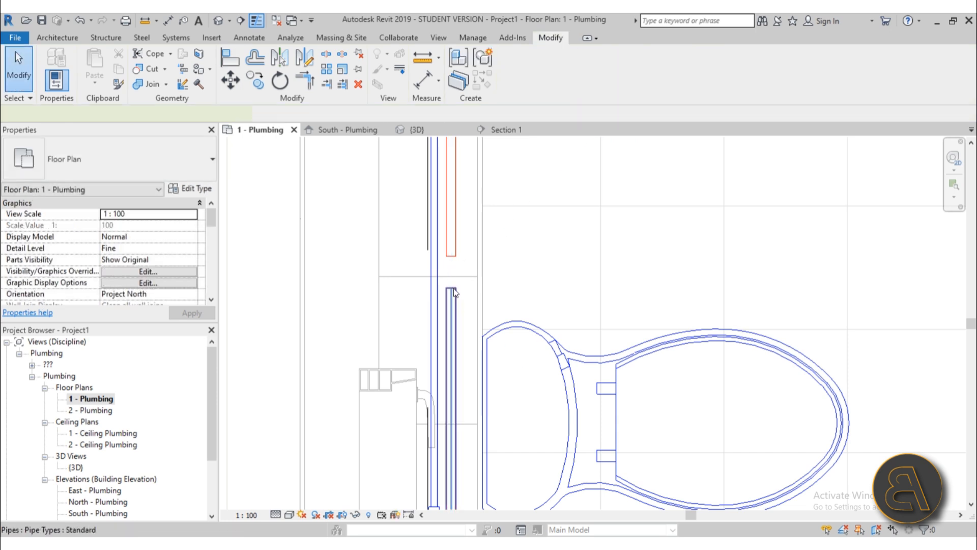
left_click(454, 290)
left_click_drag(451, 288, 427, 268)
key("Escape")
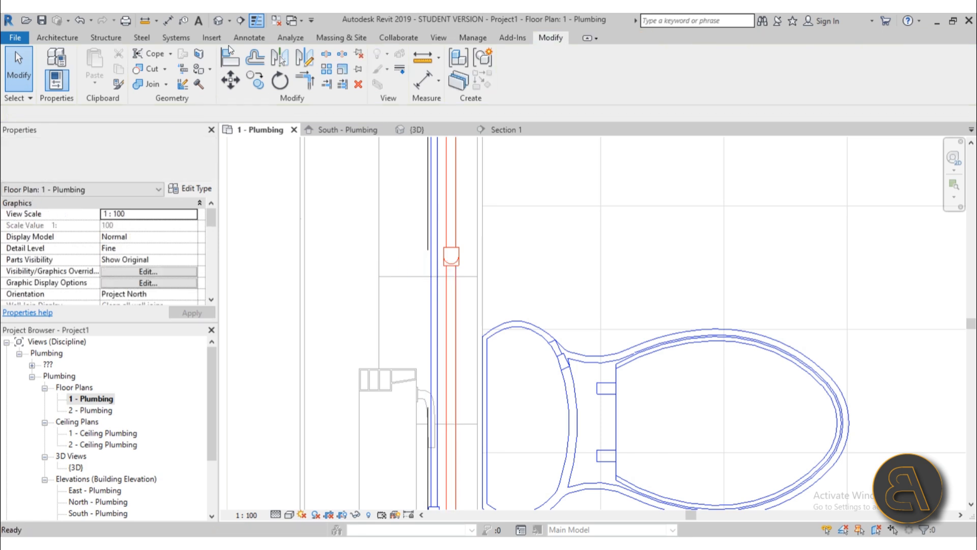
Step: Examine in 3D the hot-water offset behind the toilet and the pipe routes around the shower and water heater
left_click(218, 23)
middle_click_drag(554, 240, 620, 270, "shift")
middle_click_drag(621, 269, 574, 453)
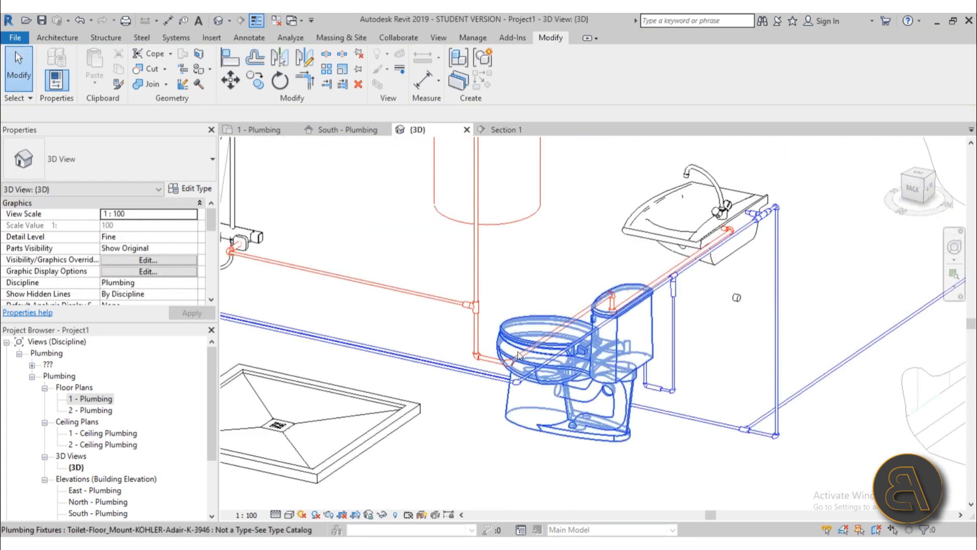
scroll(517, 345, "up", 3)
scroll(465, 403, "down", 3)
middle_click_drag(465, 403, 642, 406, "shift")
middle_click_drag(240, 410, 387, 391)
scroll(388, 391, "up", 4)
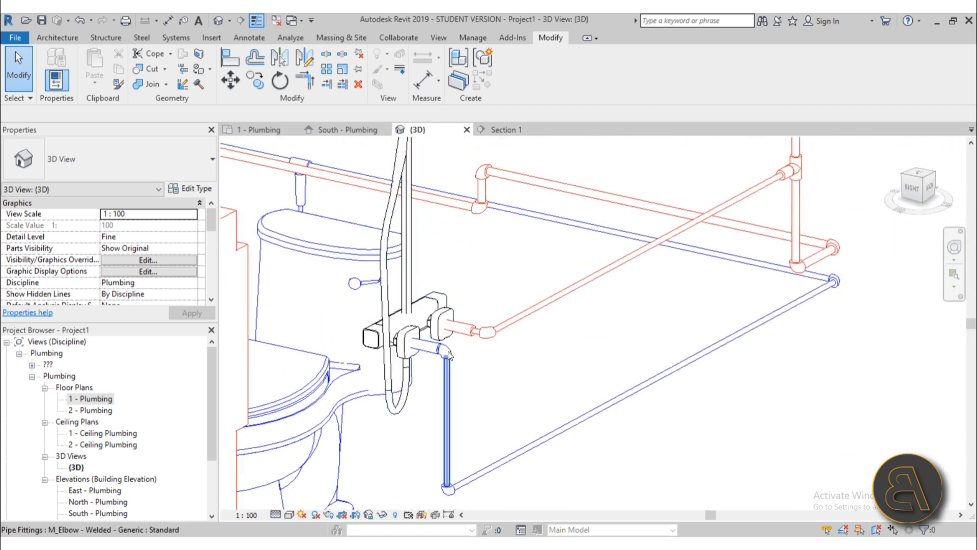
scroll(433, 358, "down", 4)
middle_click_drag(433, 358, 412, 452, "shift")
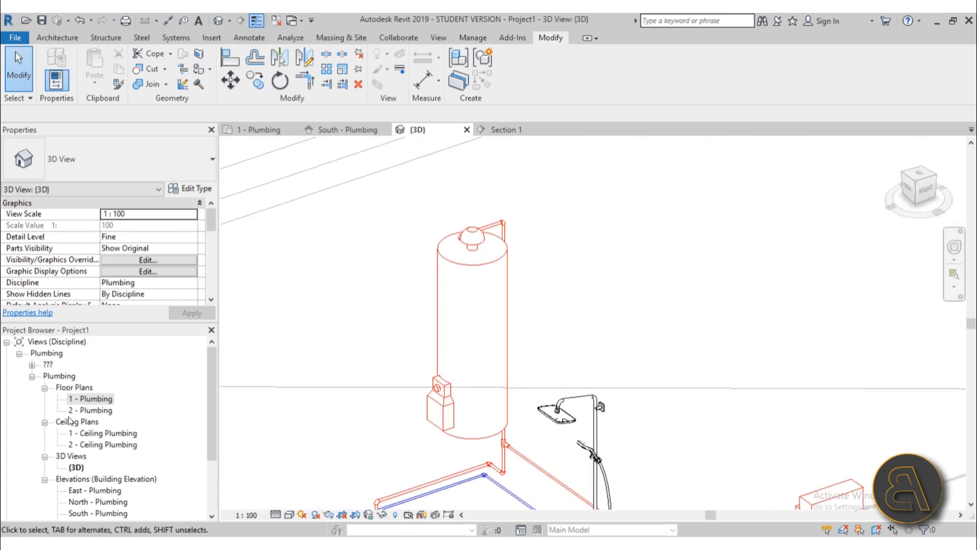
Step: Open the 1 - Plumbing floor plan and select the water heater beside the shower to show its connectors
double_click(84, 402)
scroll(328, 351, "down", 4)
middle_click_drag(437, 254, 484, 346)
scroll(484, 346, "up", 2)
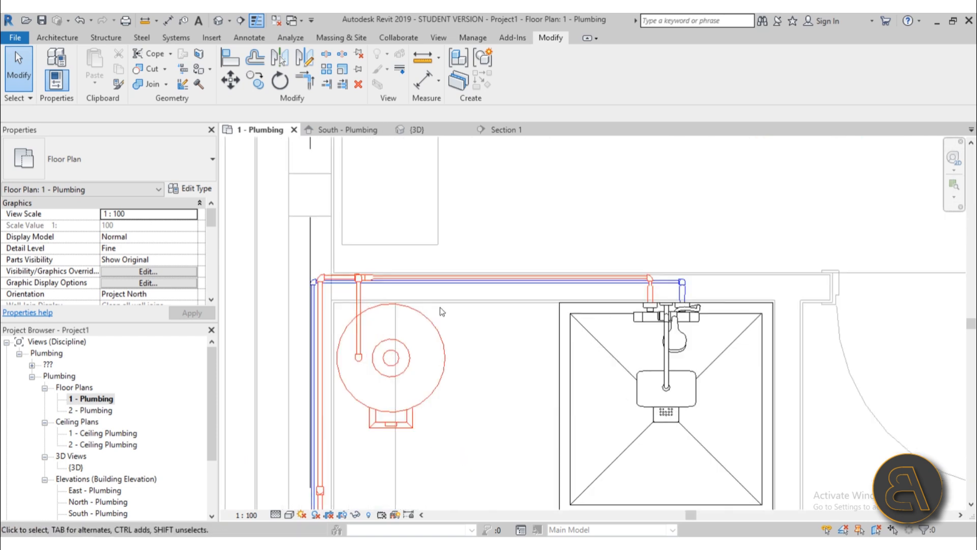
left_click(433, 320)
scroll(538, 368, "down", 2)
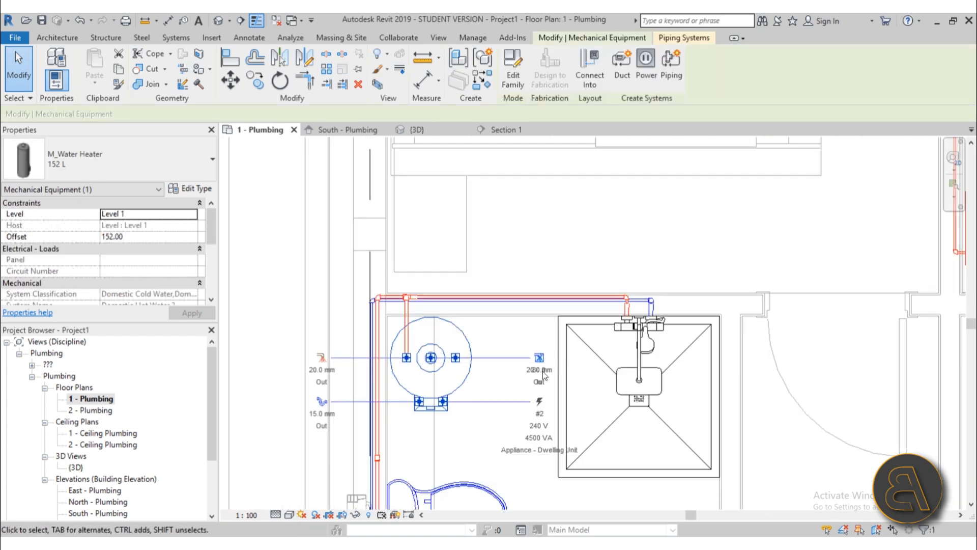
Step: Try to draw a 20 mm cold-water pipe at 296.80 cm offset from the water heater's connector to the cold-water pipe in the wall
scroll(542, 362, "up", 5)
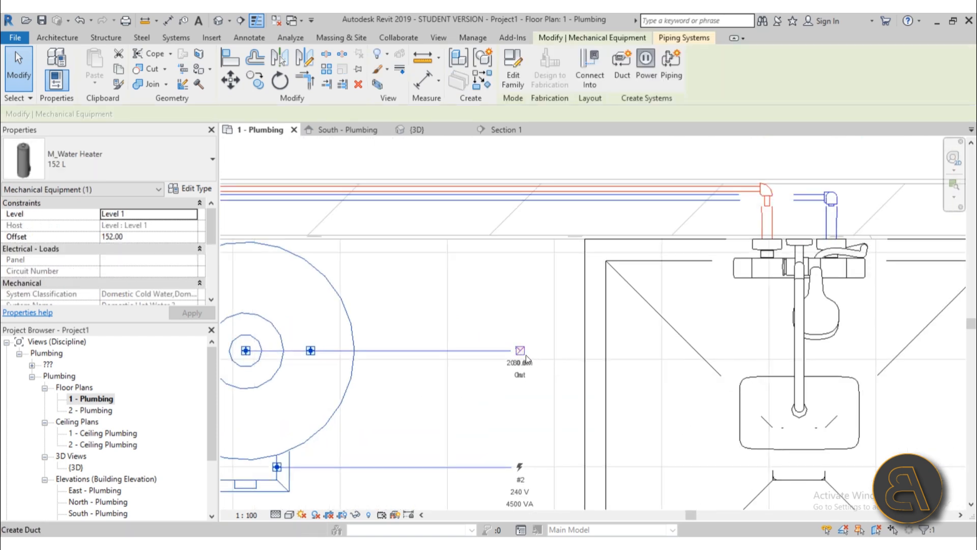
scroll(450, 368, "down", 5)
left_click(431, 364)
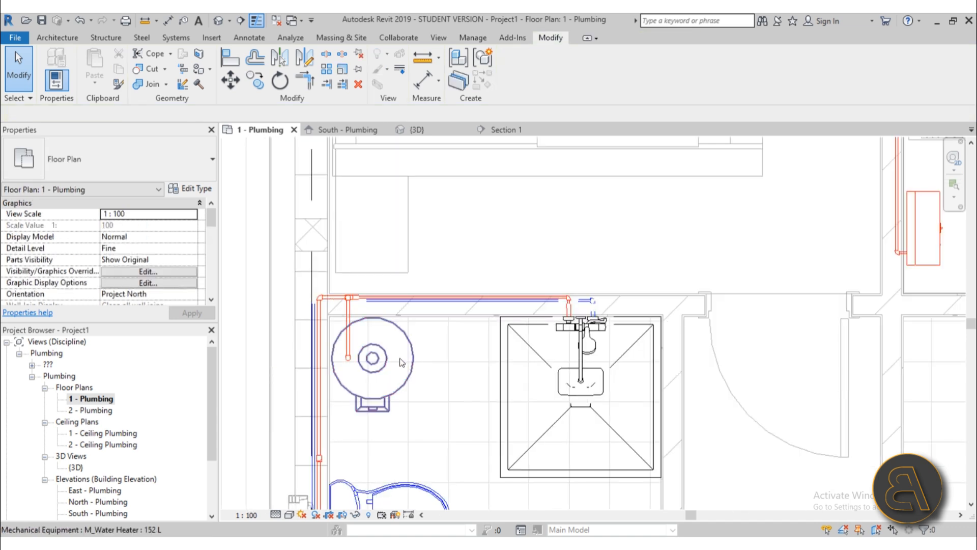
left_click(396, 360)
scroll(466, 379, "down", 3)
scroll(450, 352, "up", 6)
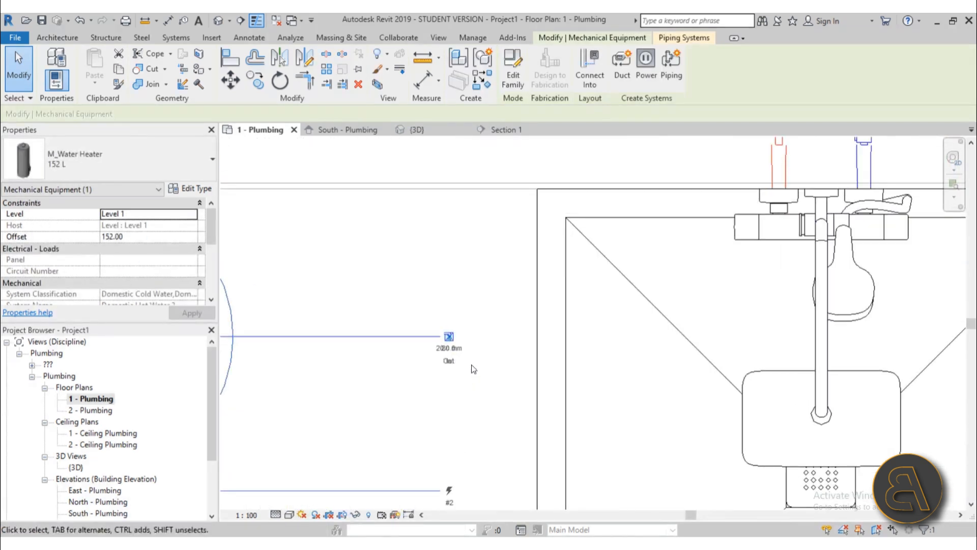
left_click(448, 342)
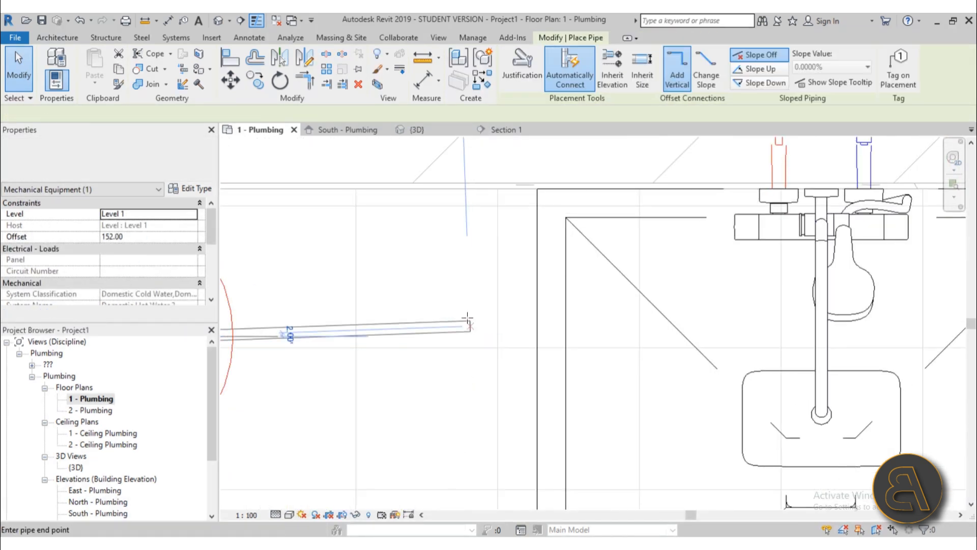
scroll(295, 316, "down", 3)
middle_click_drag(435, 326, 457, 353)
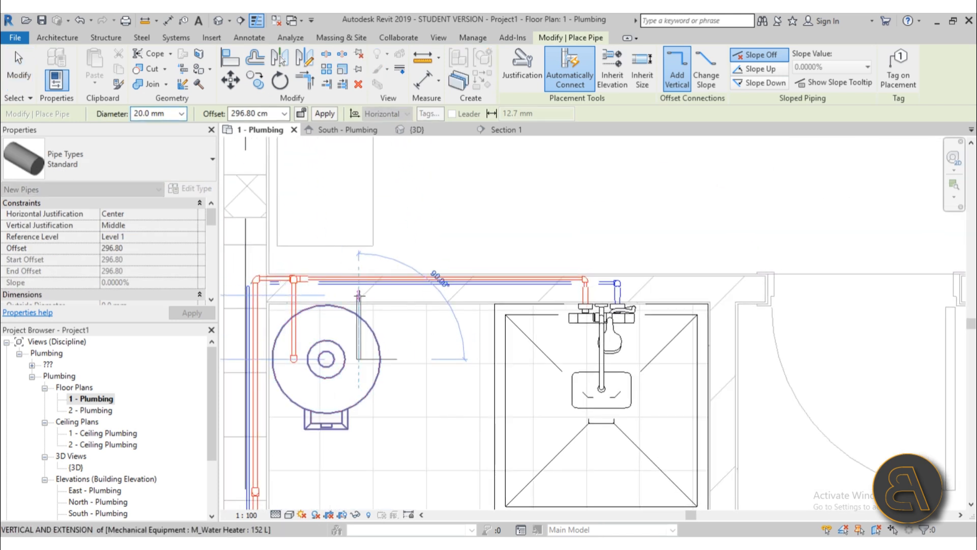
scroll(355, 292, "up", 3)
left_click(365, 270)
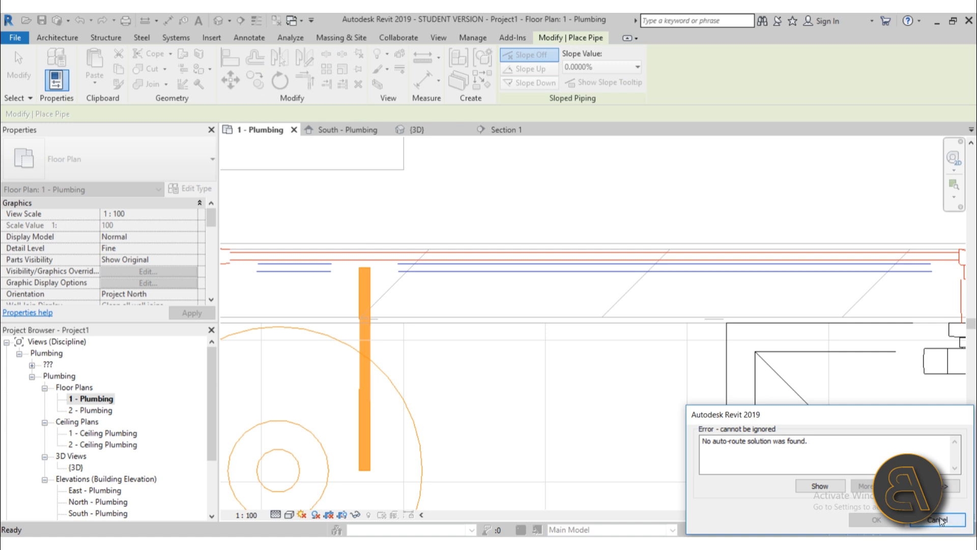
left_click(941, 526)
middle_click_drag(671, 505, 481, 386)
scroll(484, 346, "down", 3)
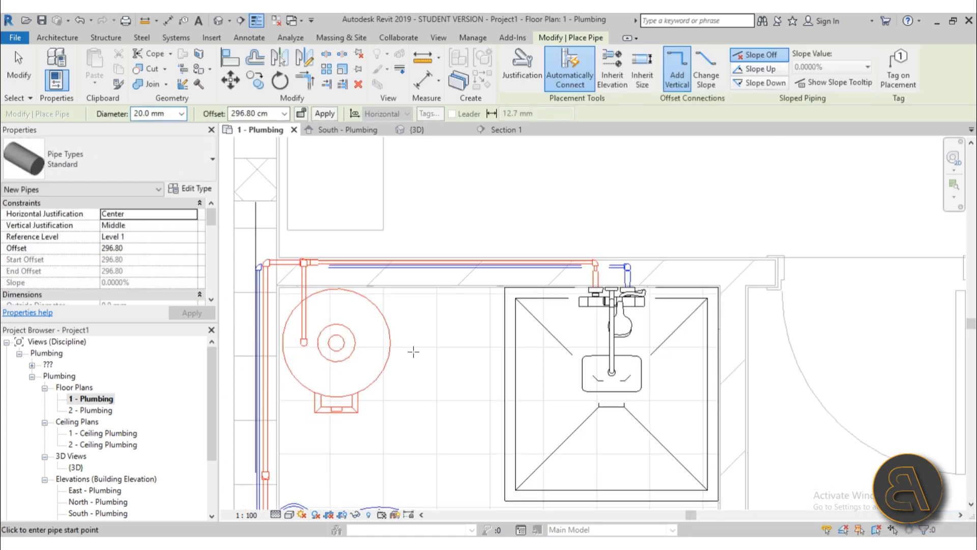
middle_click_drag(420, 357, 496, 372)
scroll(426, 343, "up", 3)
key("Escape")
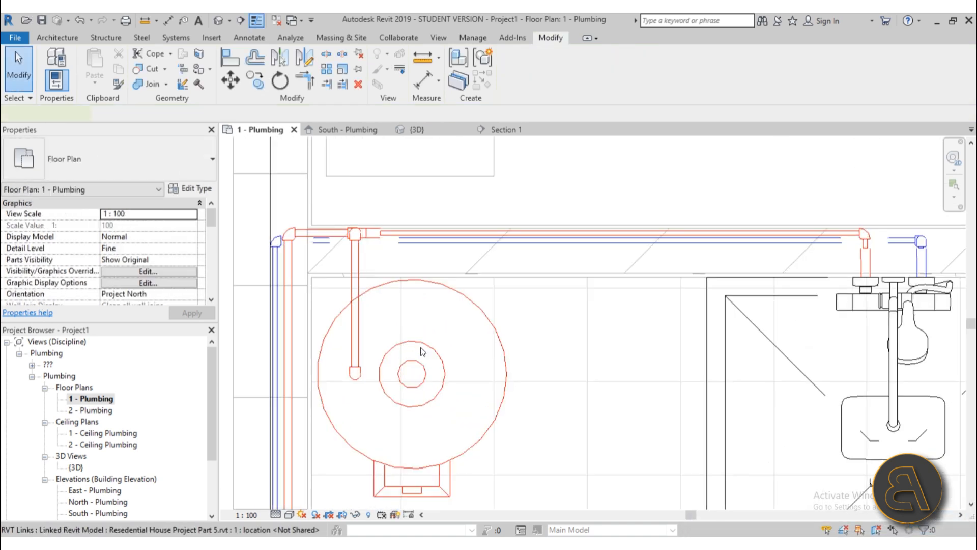
left_click(422, 350)
key("Escape")
left_click(442, 389)
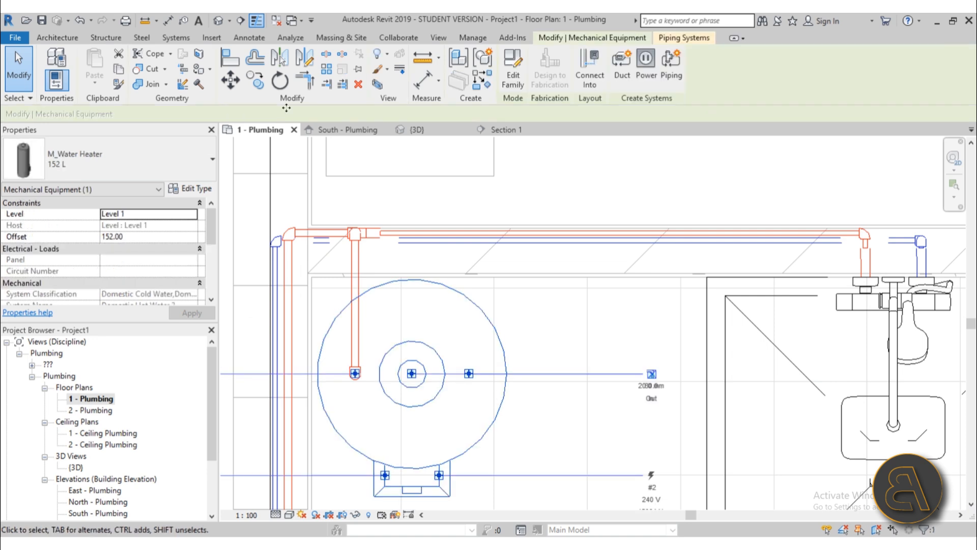
left_click(652, 375)
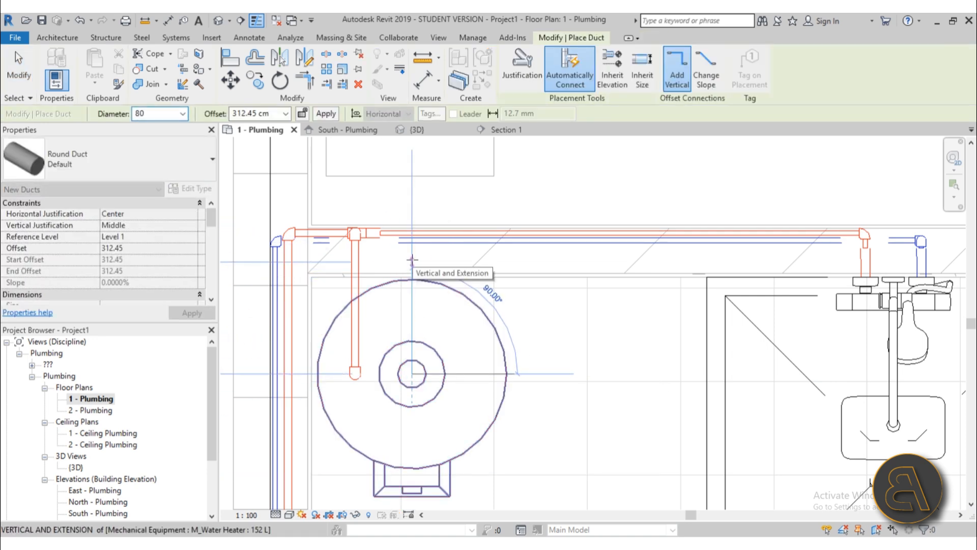
key("Escape")
key("Escape")
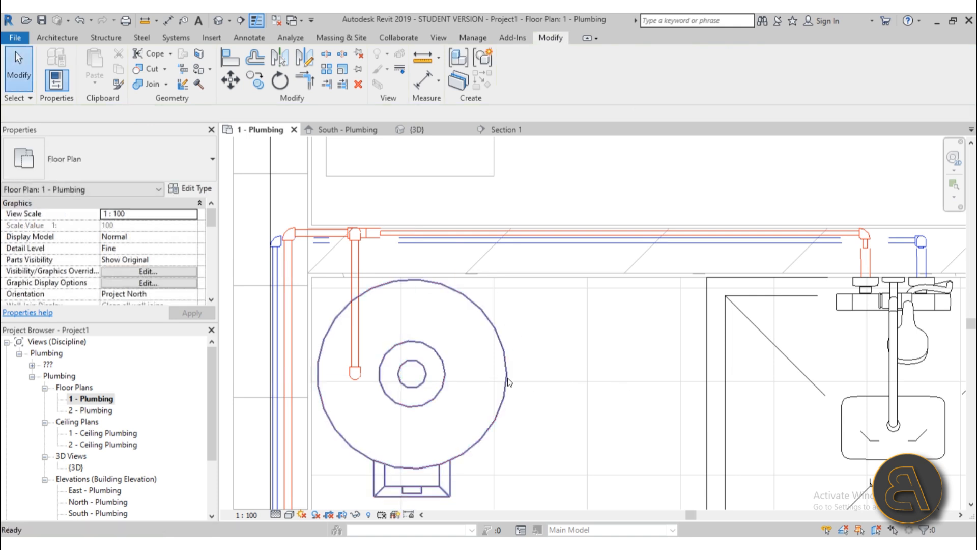
Step: Draw a 20 mm cold-water pipe at 300 cm offset from the water heater's connector to the cold-water pipe in the wall, and view it in 3D
left_click(508, 377)
scroll(652, 371, "up", 2)
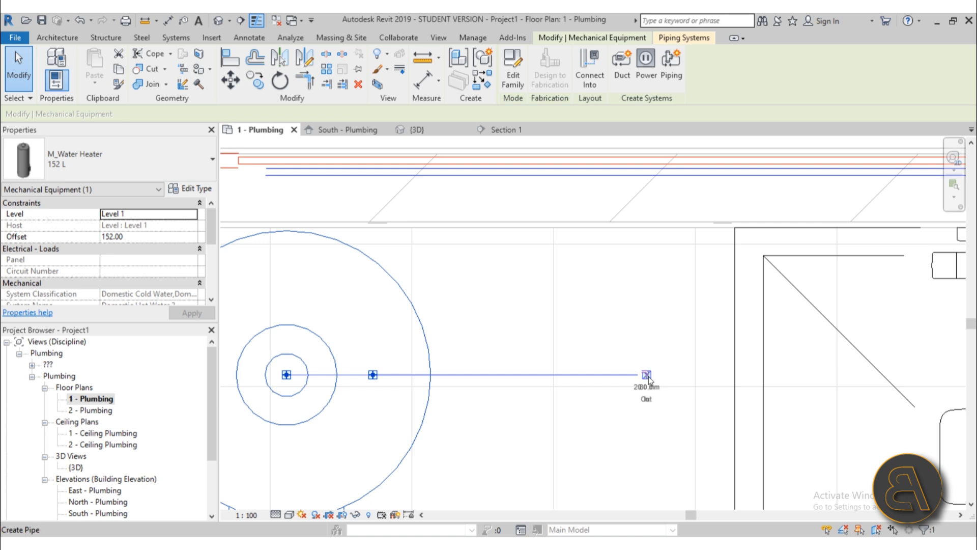
left_click(647, 375)
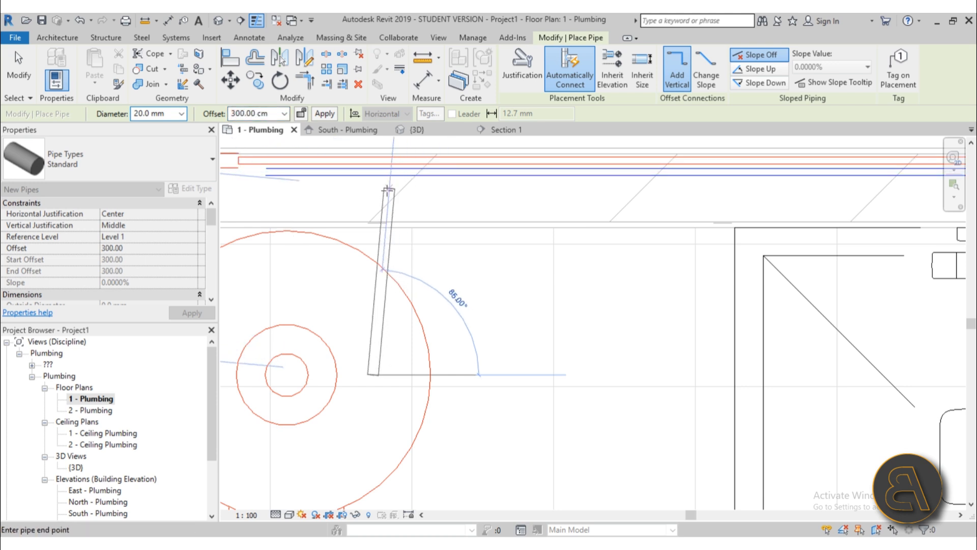
left_click(373, 175)
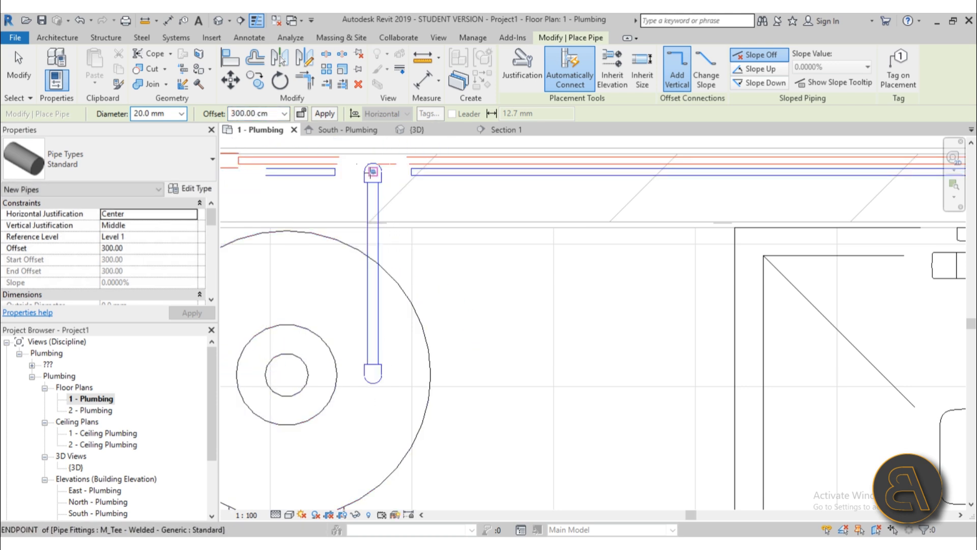
key("Escape")
key("Escape")
scroll(519, 255, "down", 4)
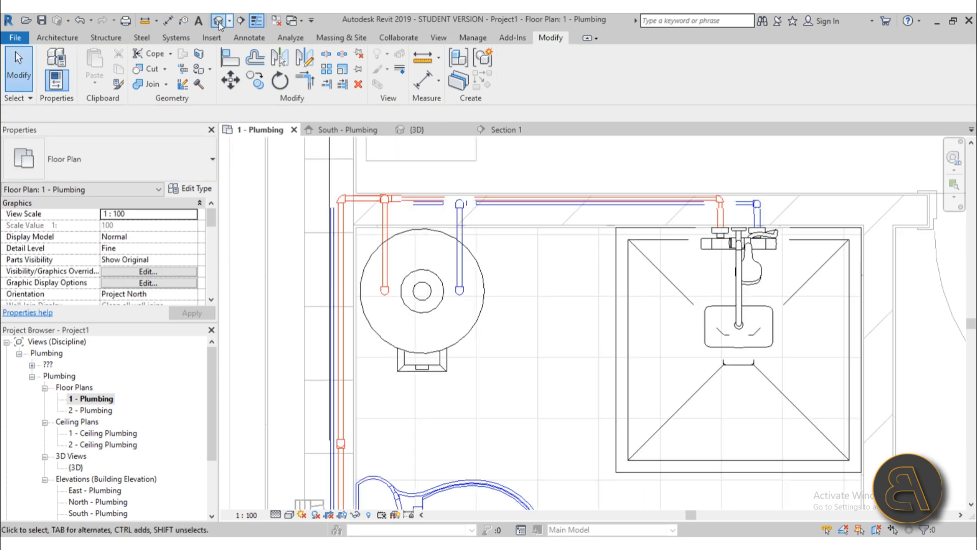
left_click(219, 21)
scroll(448, 265, "up", 6)
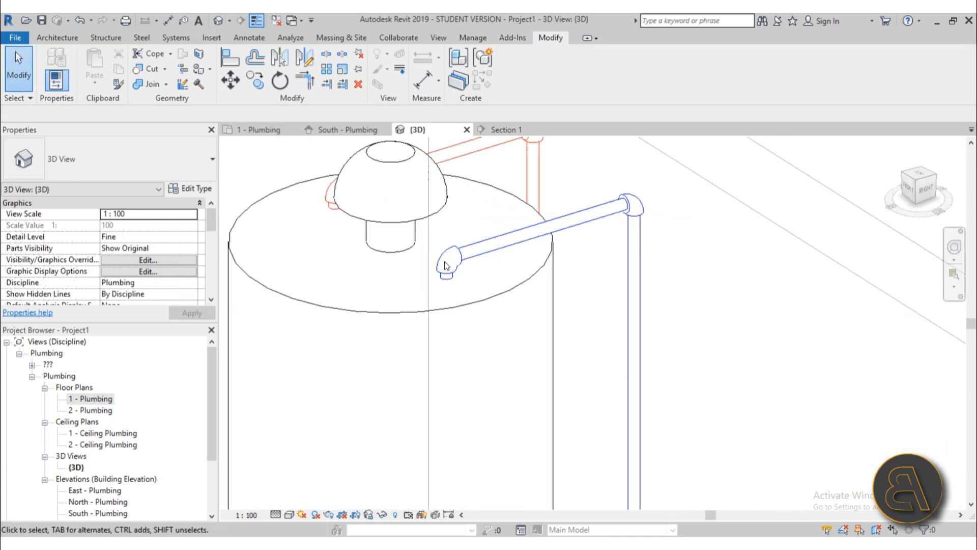
Step: Examine the storage water heater's cold-water connector and the pipe attached to it in the 3D view
scroll(475, 228, "down", 3)
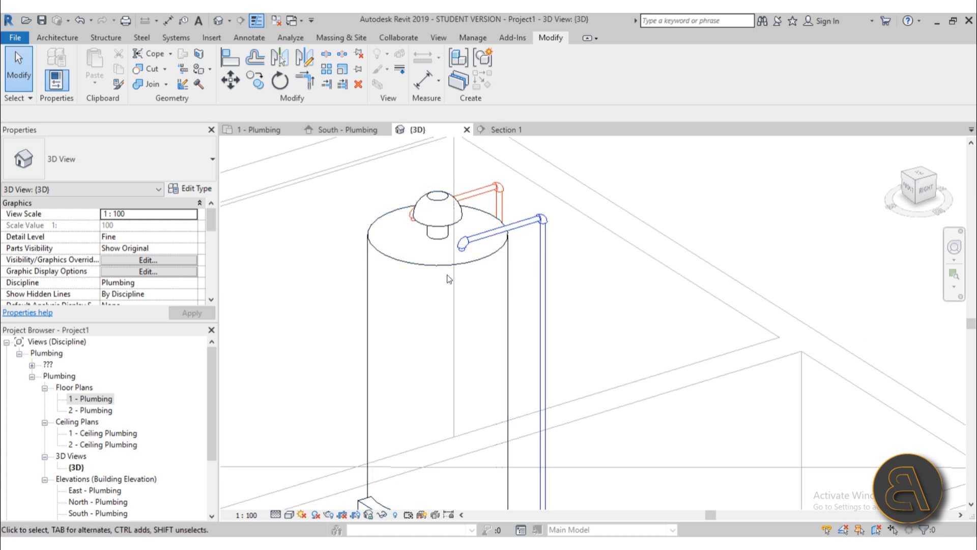
left_click(453, 264)
scroll(461, 252, "up", 4)
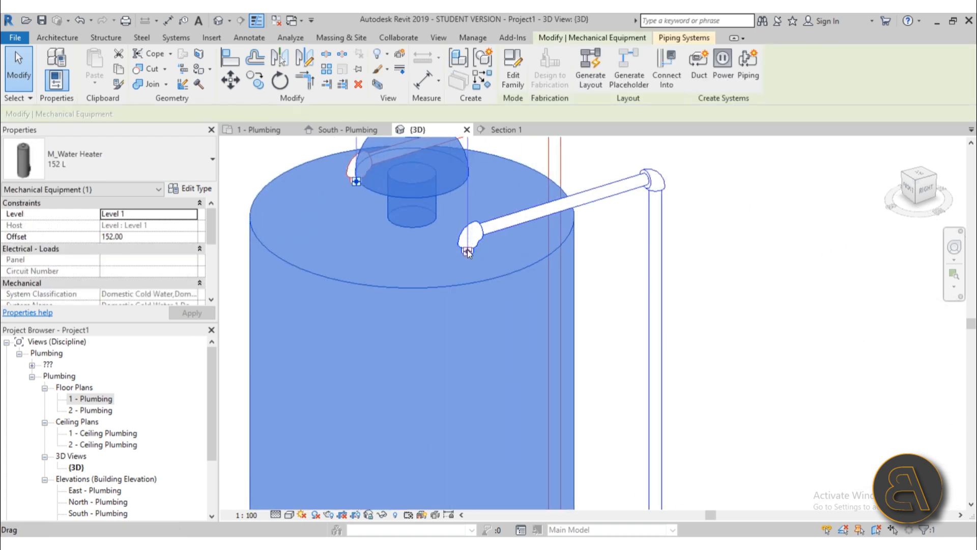
left_click(486, 230)
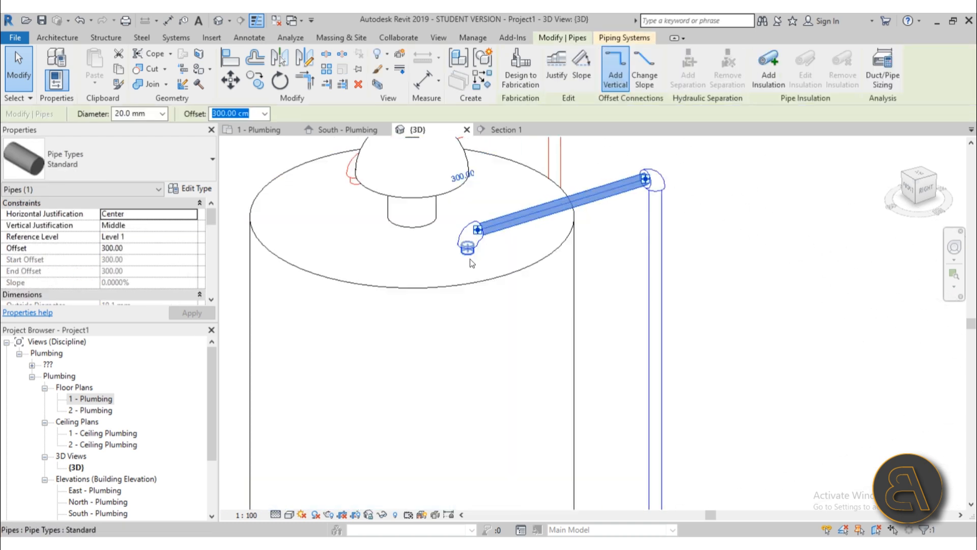
left_click(467, 280)
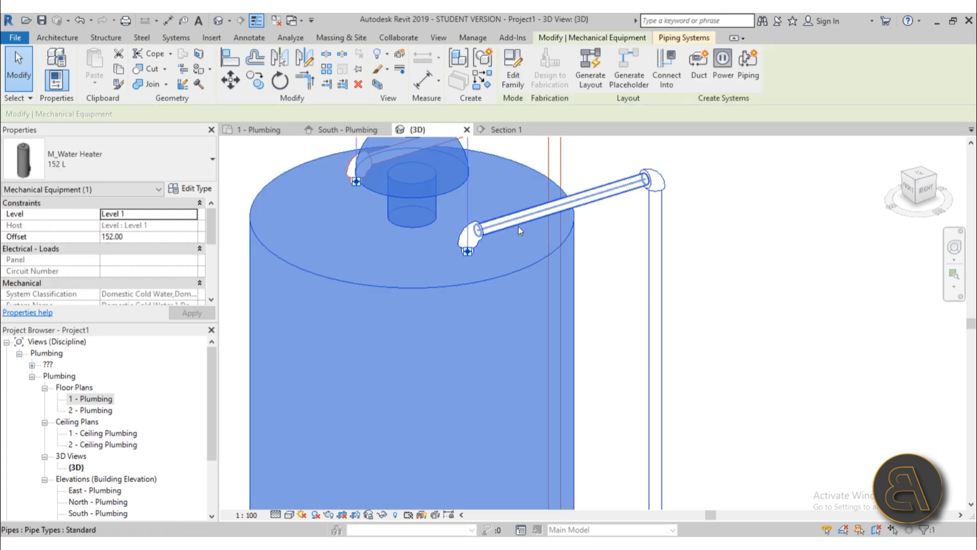
scroll(466, 250, "down", 4)
scroll(484, 196, "down", 1)
middle_click_drag(528, 345, 530, 295)
left_click(554, 351)
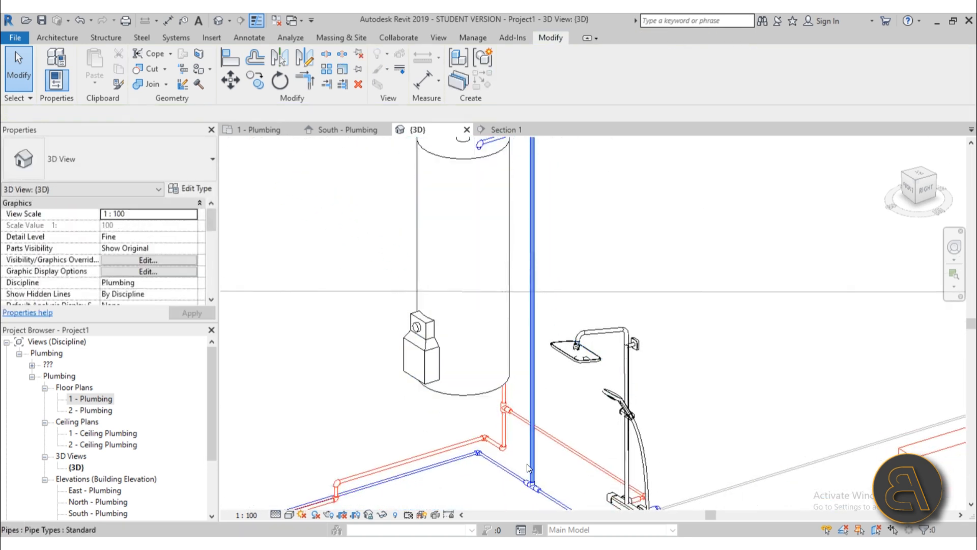
Step: Examine the hot and cold pipe routes linking the water heater, shower, toilet, basin and remaining fixtures across the house
middle_click_drag(532, 464, 531, 302)
scroll(518, 414, "up", 3)
scroll(537, 417, "down", 3)
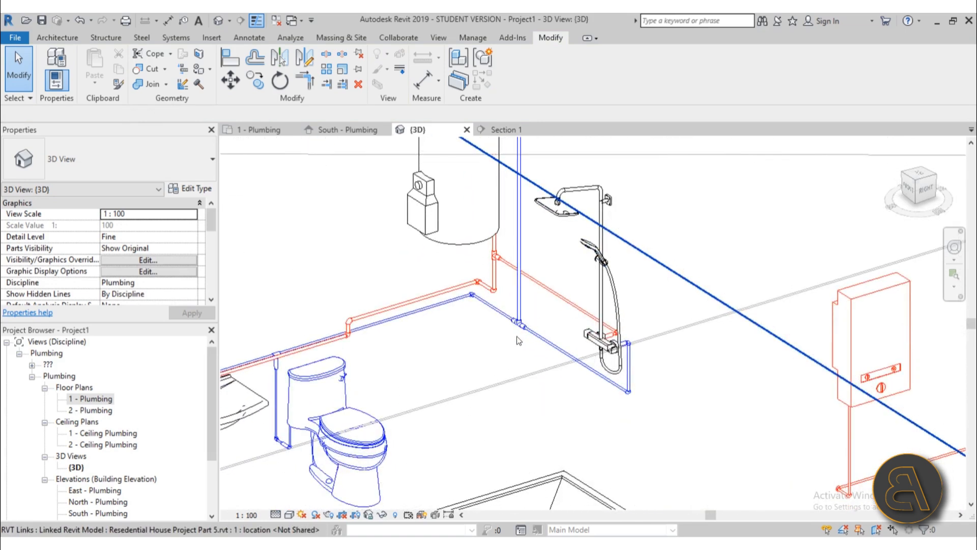
middle_click_drag(534, 397, 494, 363)
scroll(612, 393, "down", 6)
scroll(441, 348, "up", 8)
scroll(494, 362, "down", 5)
middle_click_drag(646, 381, 564, 378, "shift")
middle_click_drag(648, 388, 595, 346)
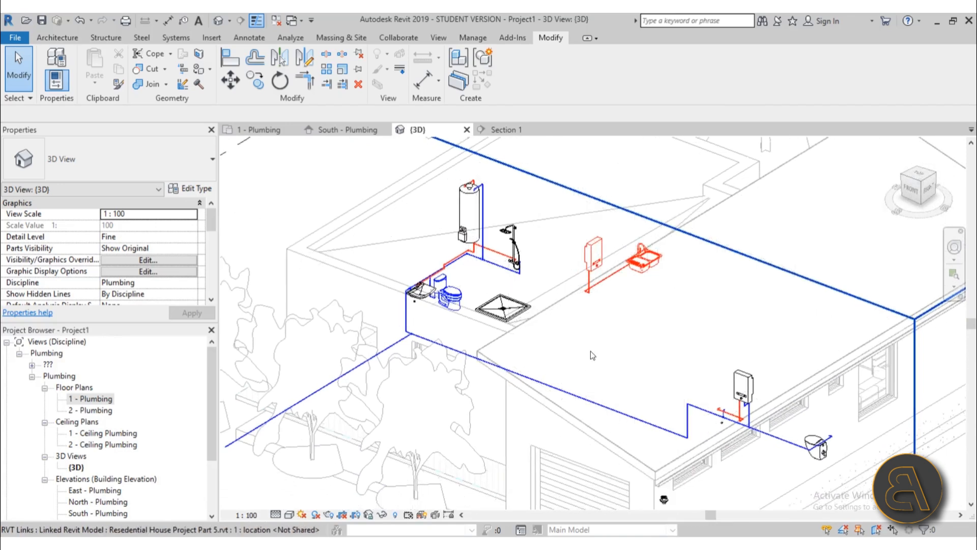
middle_click_drag(574, 420, 570, 403)
middle_click_drag(474, 402, 500, 380)
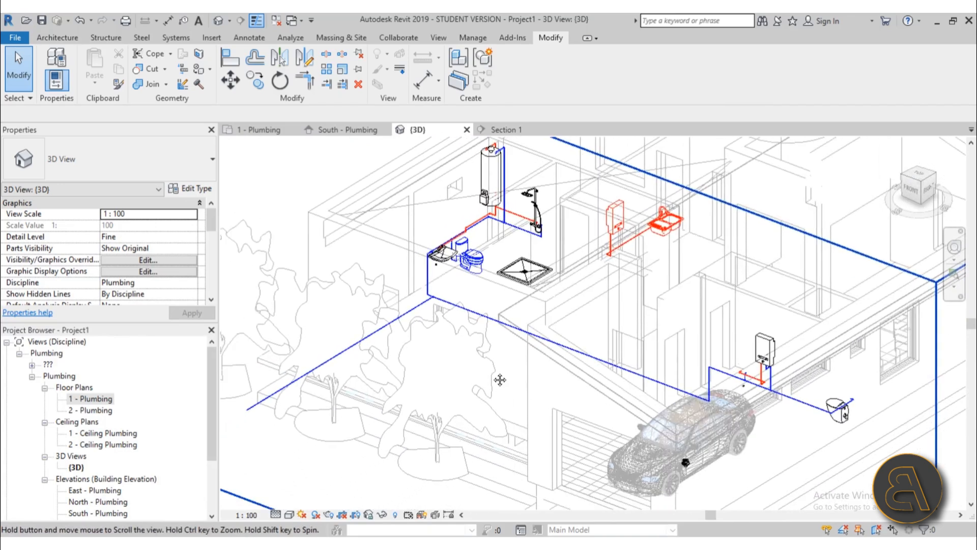
scroll(474, 243, "up", 2)
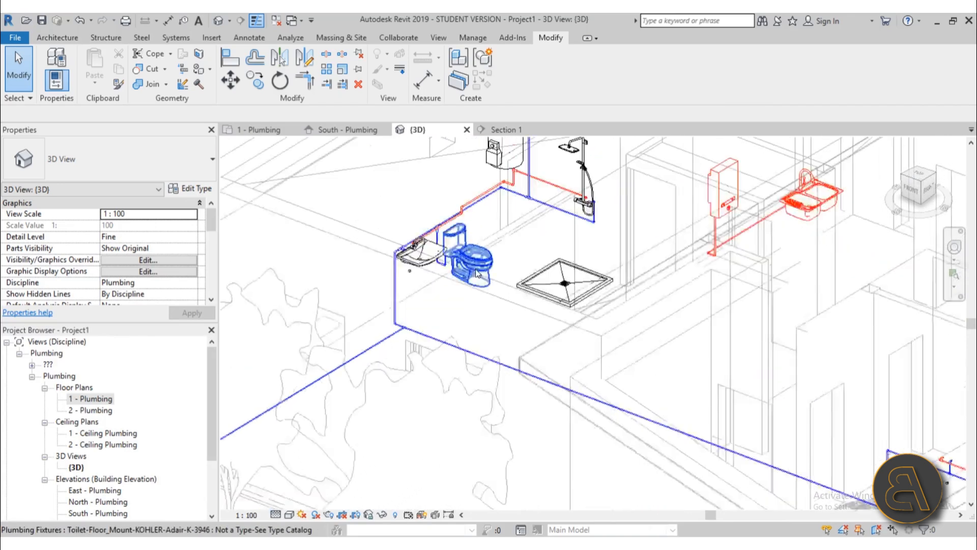
scroll(477, 274, "up", 2)
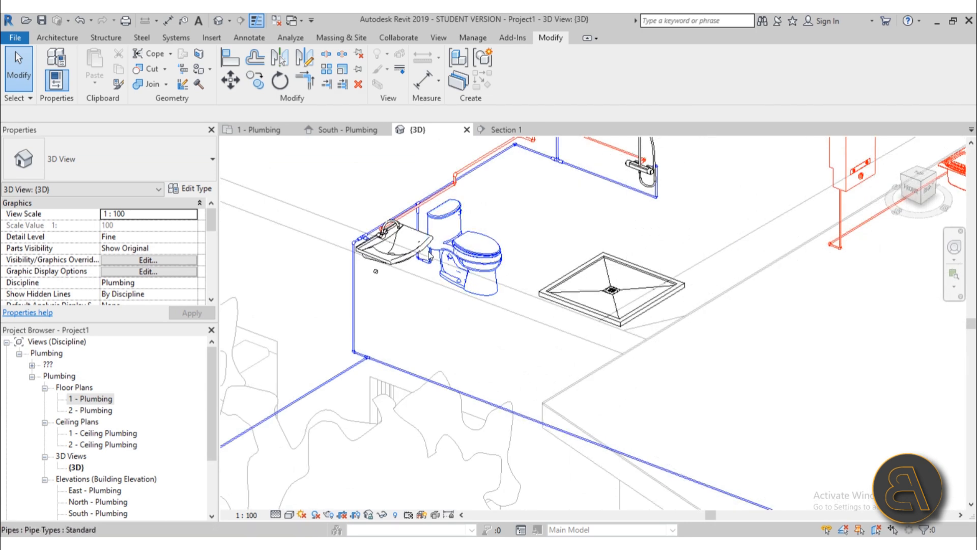
scroll(376, 273, "up", 3)
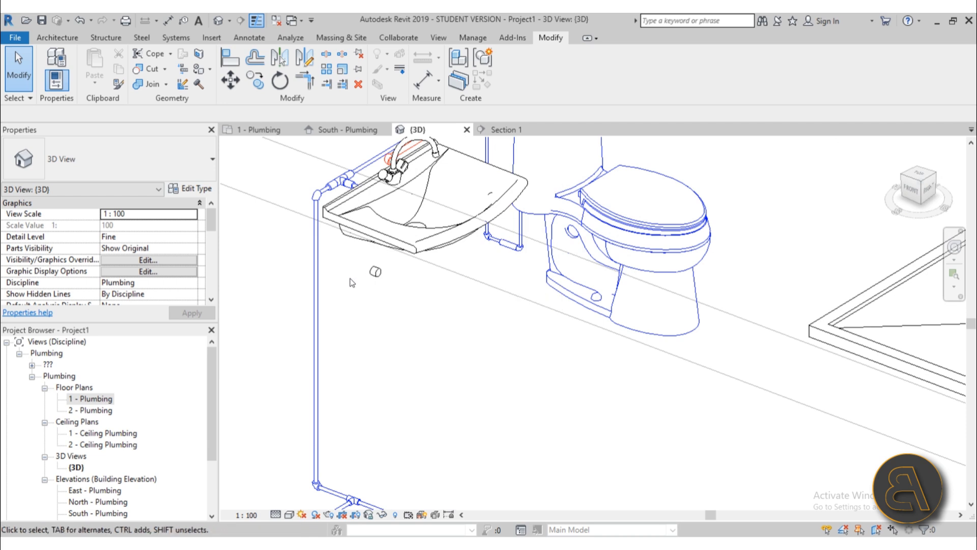
scroll(350, 282, "down", 5)
scroll(395, 325, "up", 2)
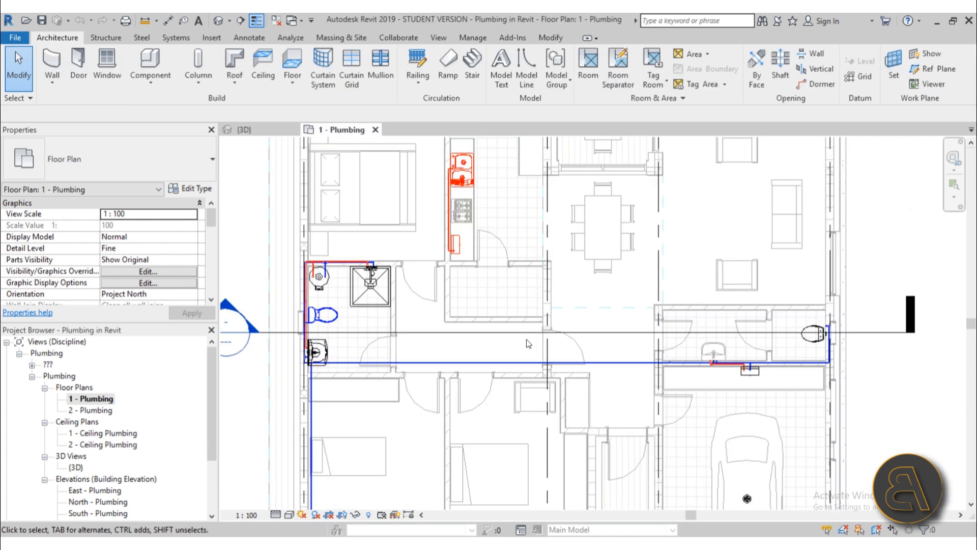
Step: Examine the pipe layout between the bathrooms and the kitchen in the 1 - Plumbing floor plan
middle_click_drag(473, 314, 441, 357)
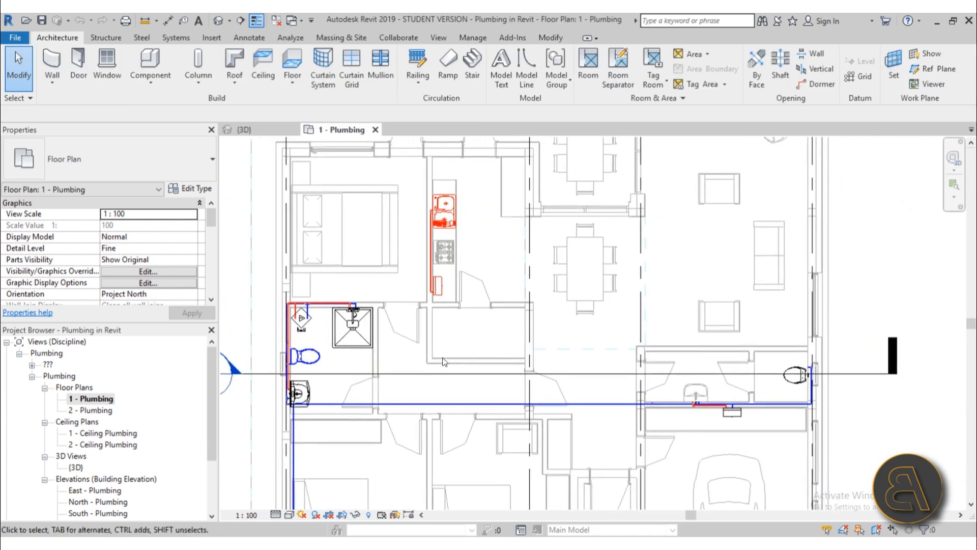
scroll(432, 228, "up", 4)
scroll(449, 381, "down", 2)
middle_click_drag(459, 407, 456, 329)
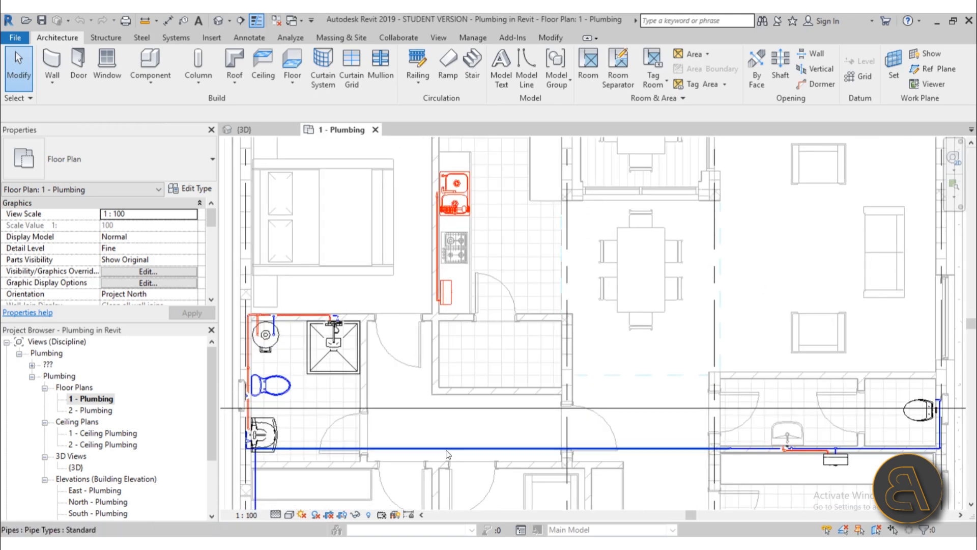
scroll(447, 454, "down", 1)
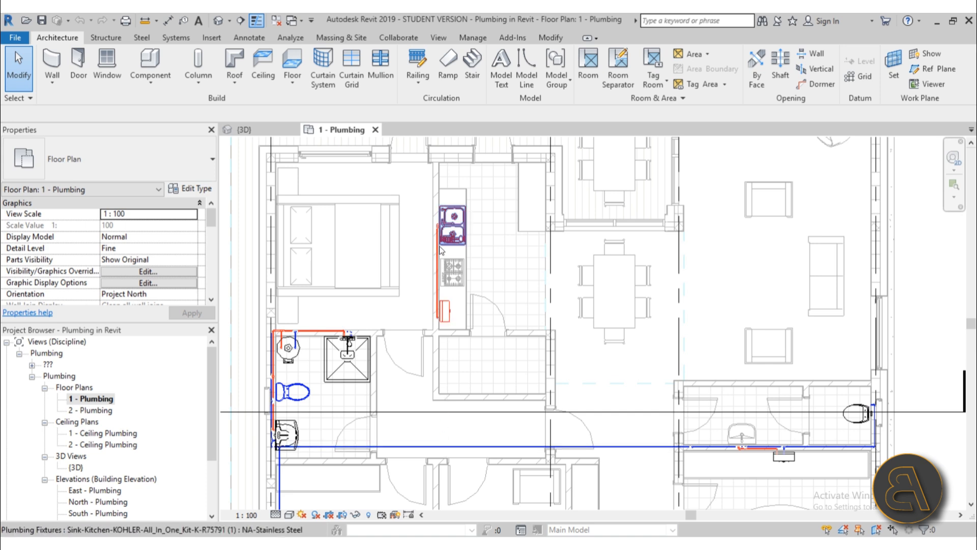
middle_click_drag(443, 422, 442, 416)
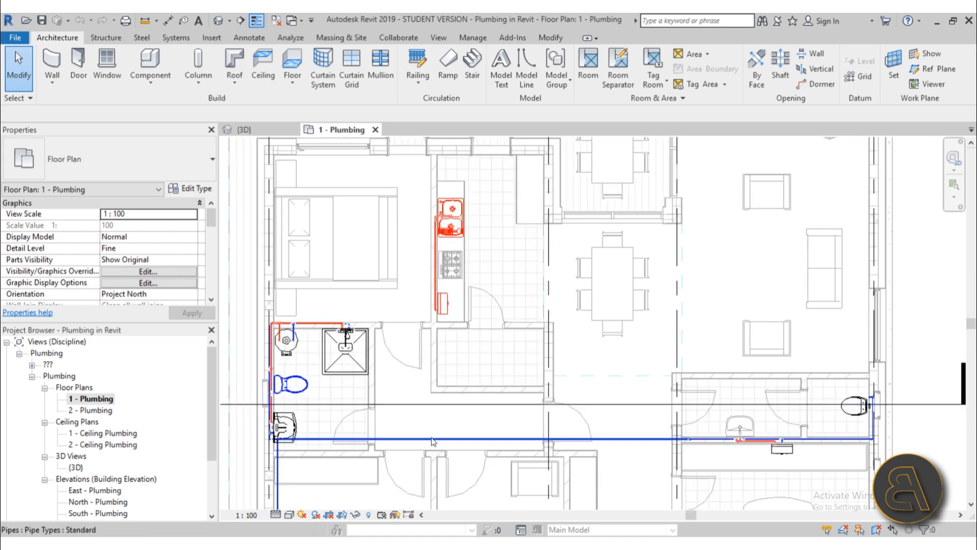
Step: Draw a similar 15 mm branch pipe at -40 cm offset from the main cold-water line through the wall, ending just before the kitchen water heater
left_click(433, 440)
scroll(444, 445, "up", 2)
left_click(226, 113)
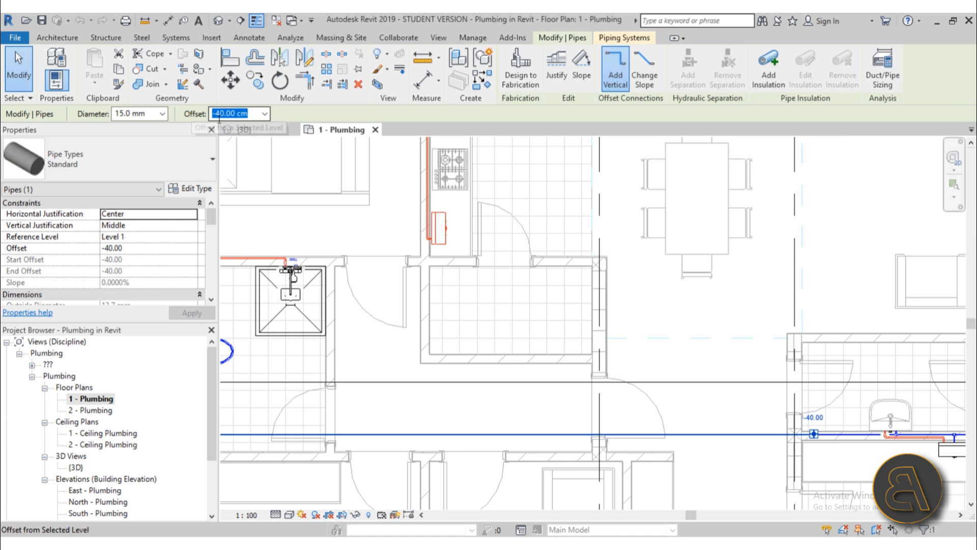
right_click(481, 412)
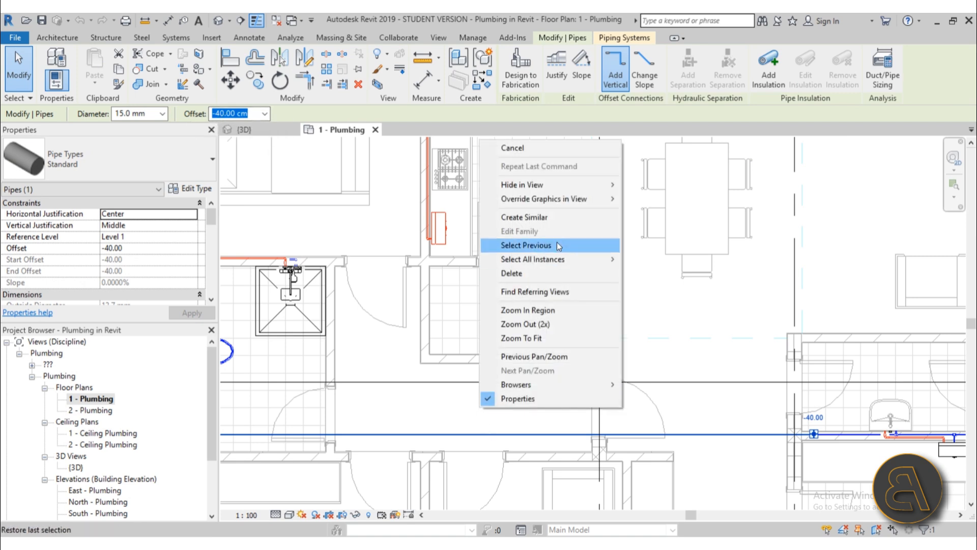
left_click(542, 220)
scroll(417, 446, "up", 2)
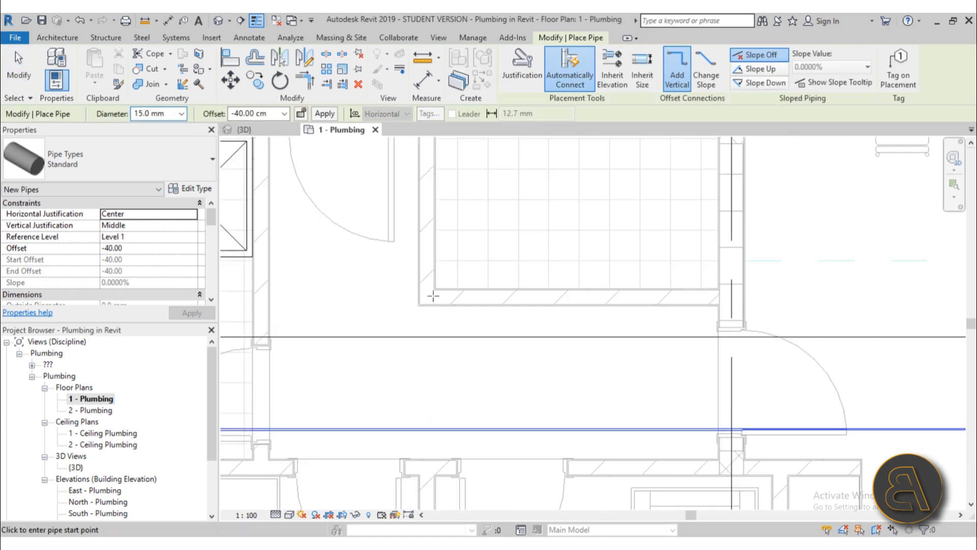
left_click(429, 430)
scroll(428, 296, "down", 1)
middle_click_drag(432, 264, 434, 388)
scroll(428, 272, "up", 1)
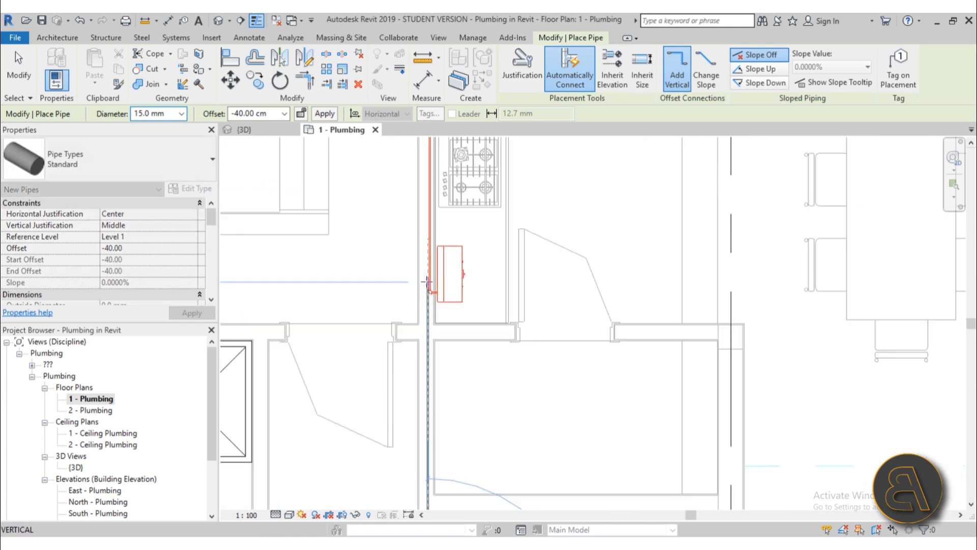
scroll(426, 281, "up", 1)
scroll(423, 318, "up", 1)
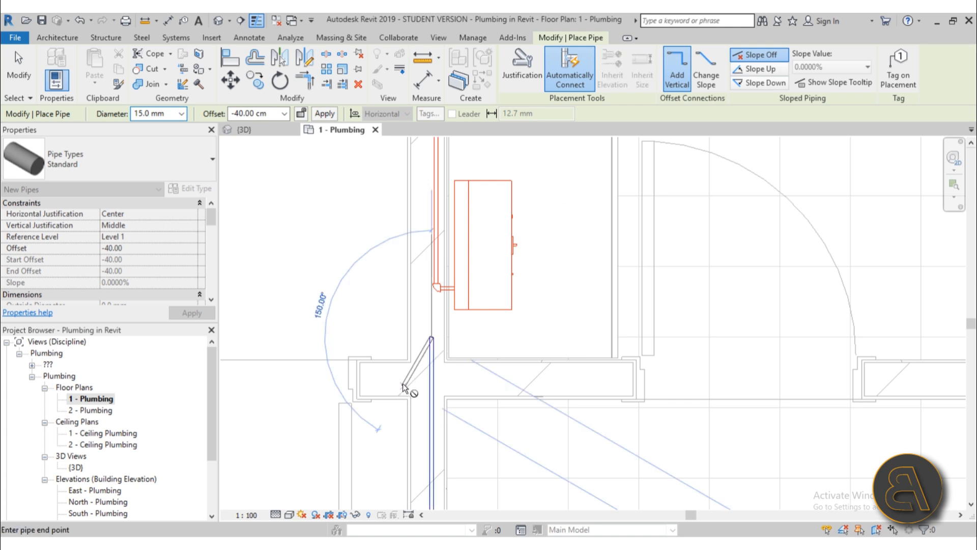
key("Escape")
key("Escape")
scroll(452, 287, "up", 2)
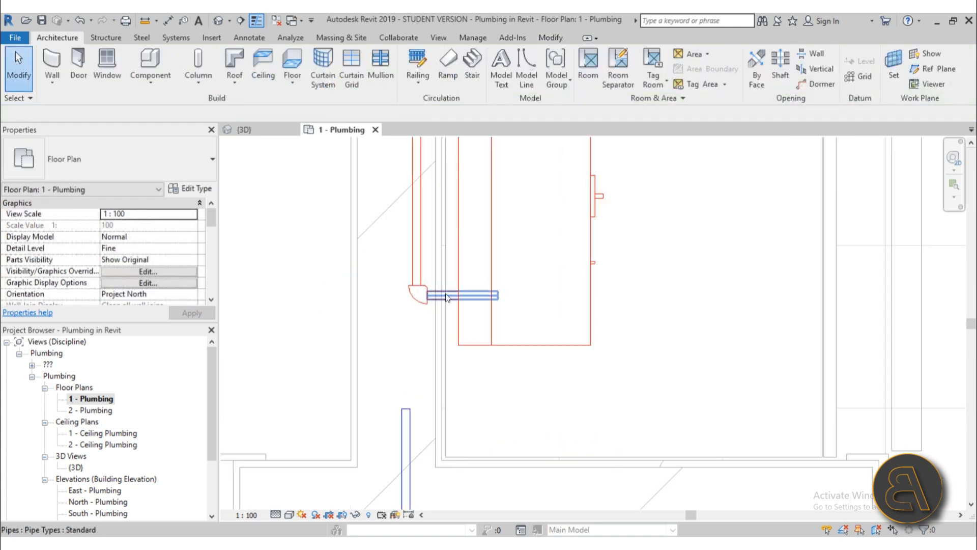
Step: Check the heater's hot-water pipe offset and draw a 15 mm cold pipe at 80 cm from the tankless heater's inlet into the wall
left_click(443, 301)
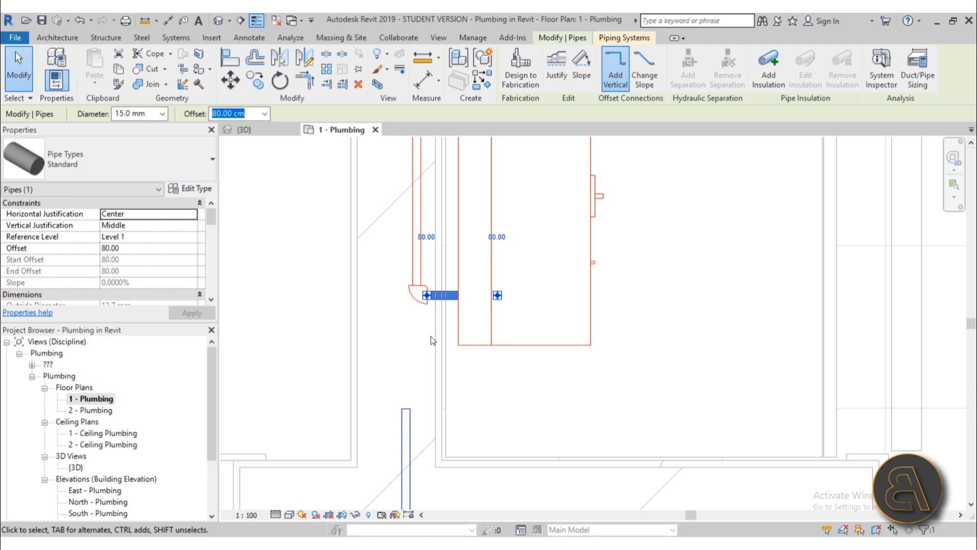
left_click(503, 368)
left_click(524, 345)
scroll(522, 351, "down", 5)
middle_click_drag(519, 374, 481, 458)
scroll(473, 407, "up", 1)
middle_click_drag(455, 374, 479, 334)
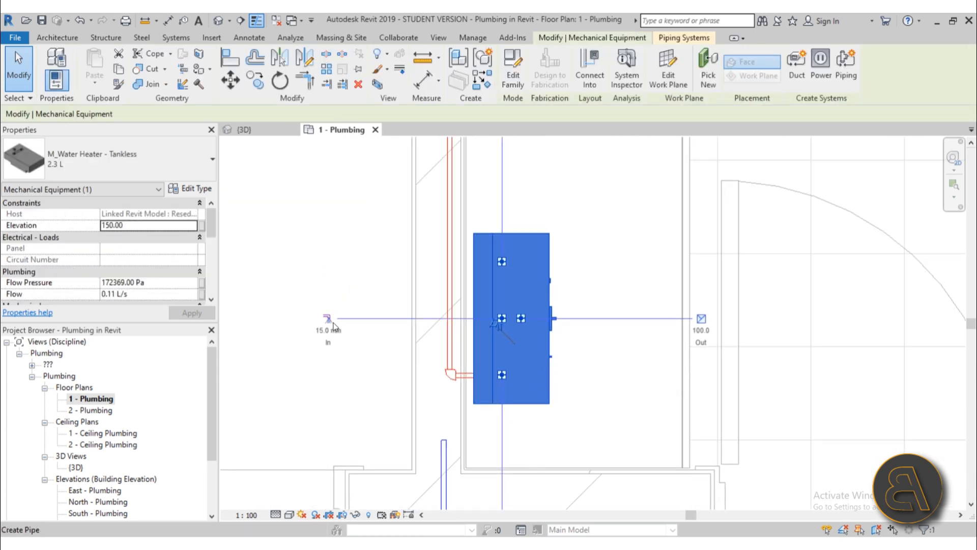
left_click(327, 319)
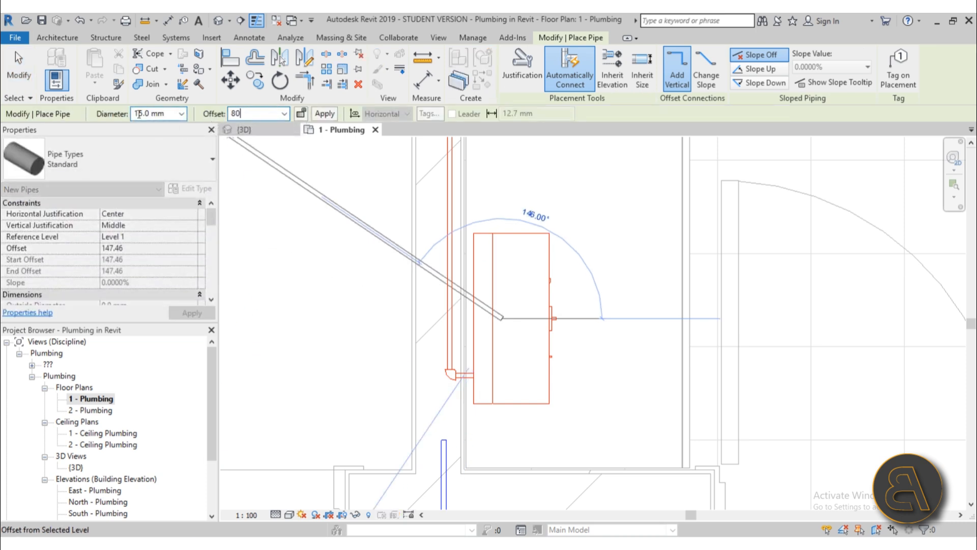
left_click(431, 318)
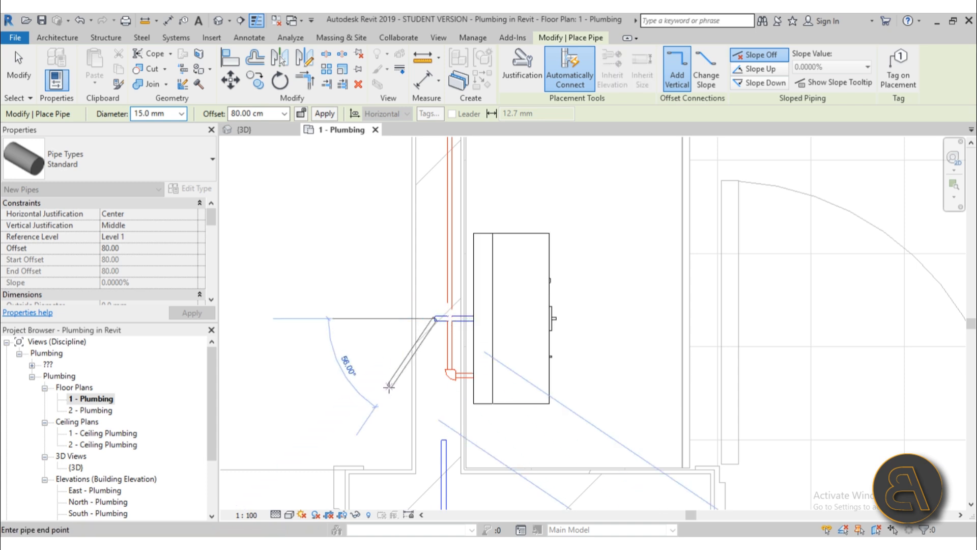
key("Escape")
key("Escape")
Step: Shift the cold-water branch pipe sideways within the wall, farther from the hot-water pipe's line
scroll(455, 430, "down", 3)
middle_click_drag(455, 430, 439, 348)
scroll(440, 348, "up", 4)
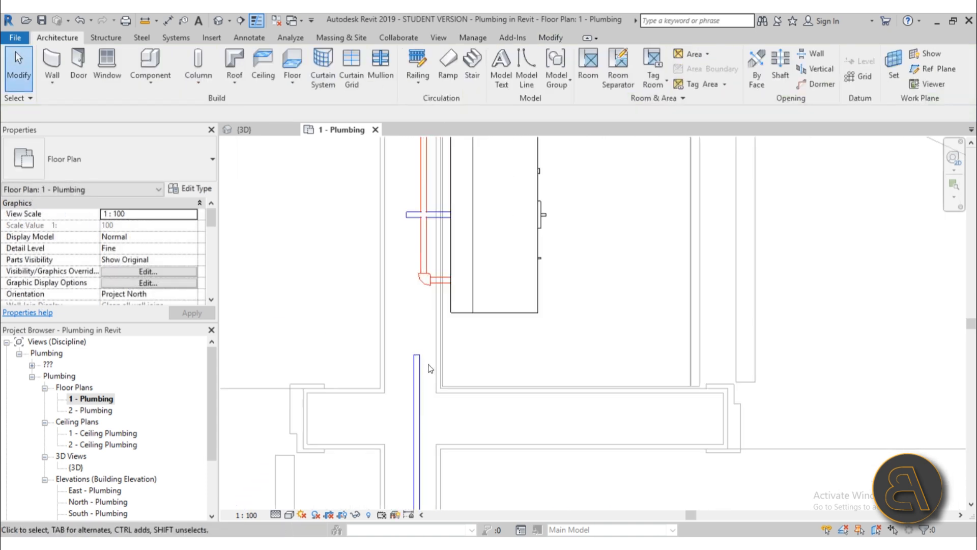
left_click_drag(417, 371, 399, 370)
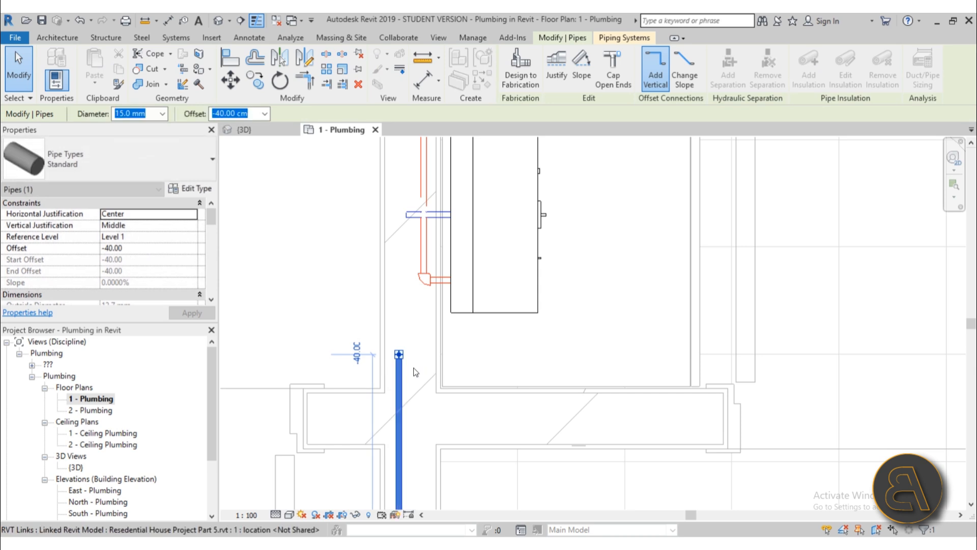
Step: Continue the cold-water branch from its open end with a 15 mm pipe at 80 cm offset, running inside the wall to the kitchen sink
right_click(392, 324)
left_click(468, 126)
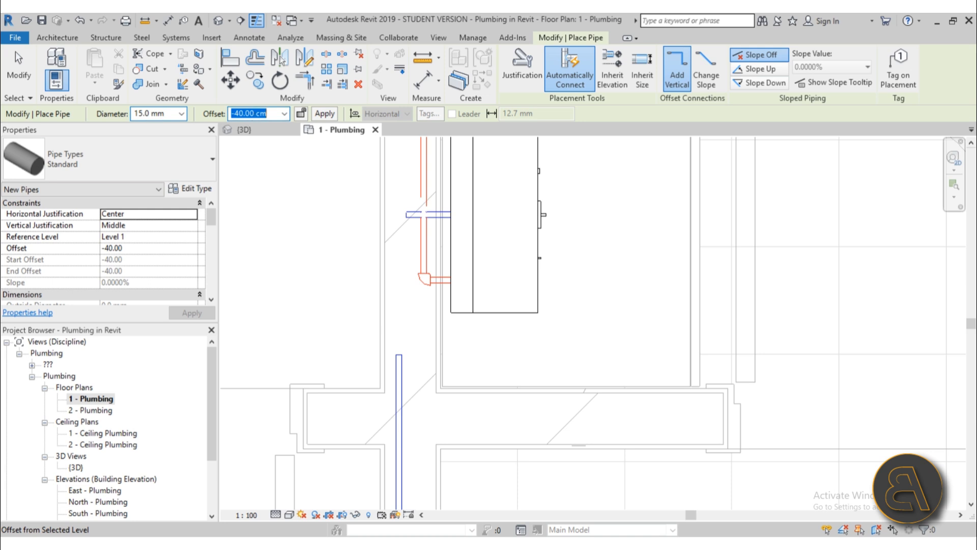
left_click(400, 355)
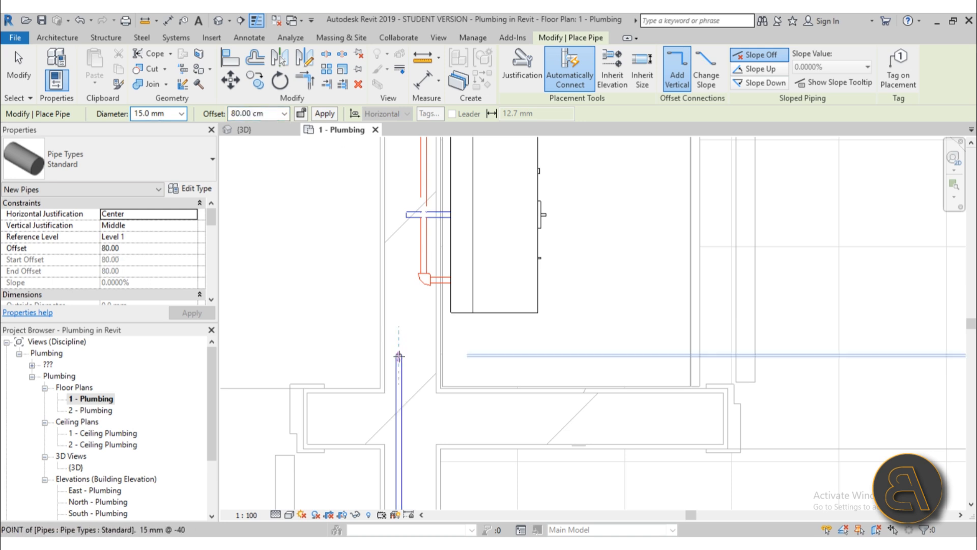
scroll(398, 182, "down", 3)
middle_click_drag(399, 185, 387, 471)
middle_click_drag(379, 205, 383, 453)
left_click(382, 267)
key("Escape")
key("Escape")
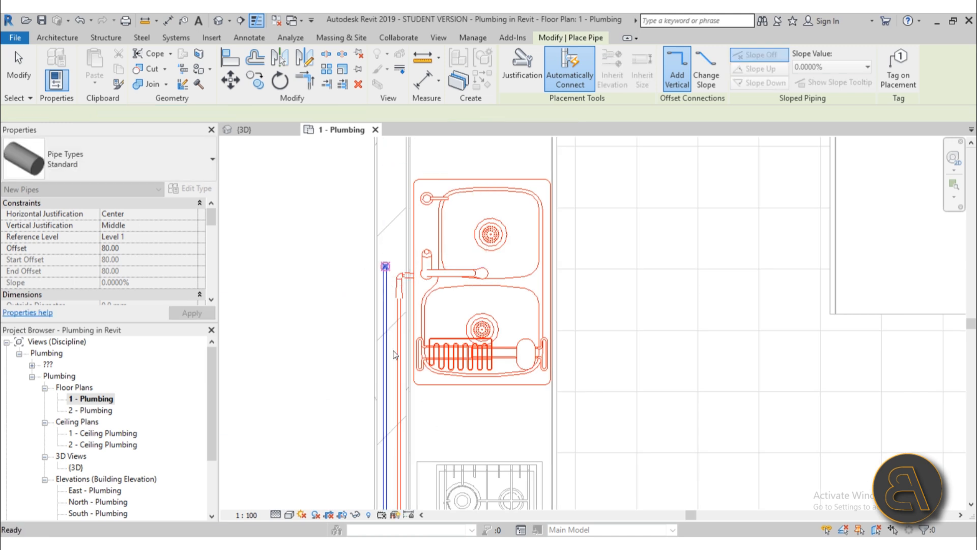
Step: Extend the tankless heater's cold inlet pipe to the new supply pipe in the wall so they join with a tee
scroll(391, 328, "down", 3)
middle_click_drag(386, 503, 384, 294)
scroll(384, 293, "up", 4)
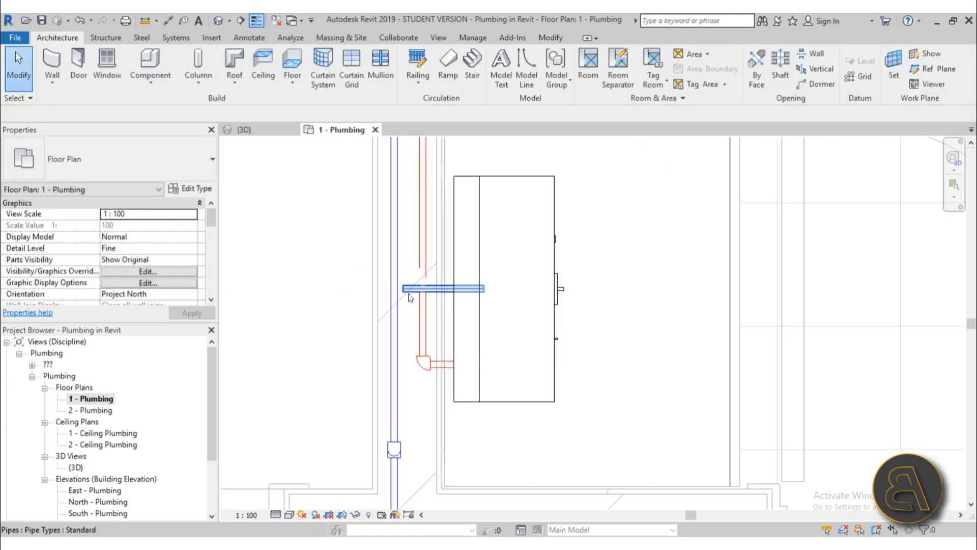
left_click(407, 289)
left_click_drag(371, 299, 371, 304)
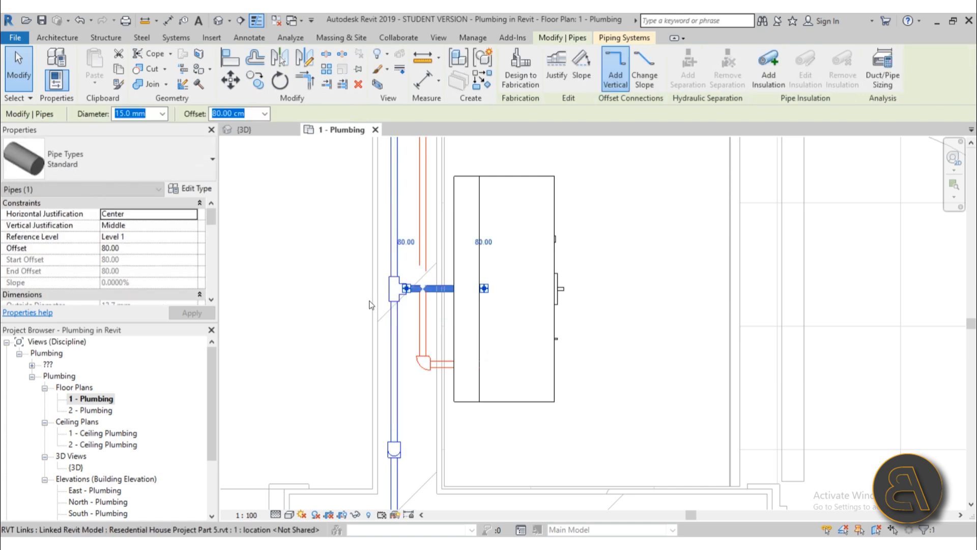
key("Escape")
Step: Check the offset of the transition fitting on the kitchen sink's hot-water pipe
scroll(375, 287, "down", 3)
middle_click_drag(377, 289, 373, 466)
middle_click_drag(389, 246, 391, 412)
scroll(382, 275, "up", 4)
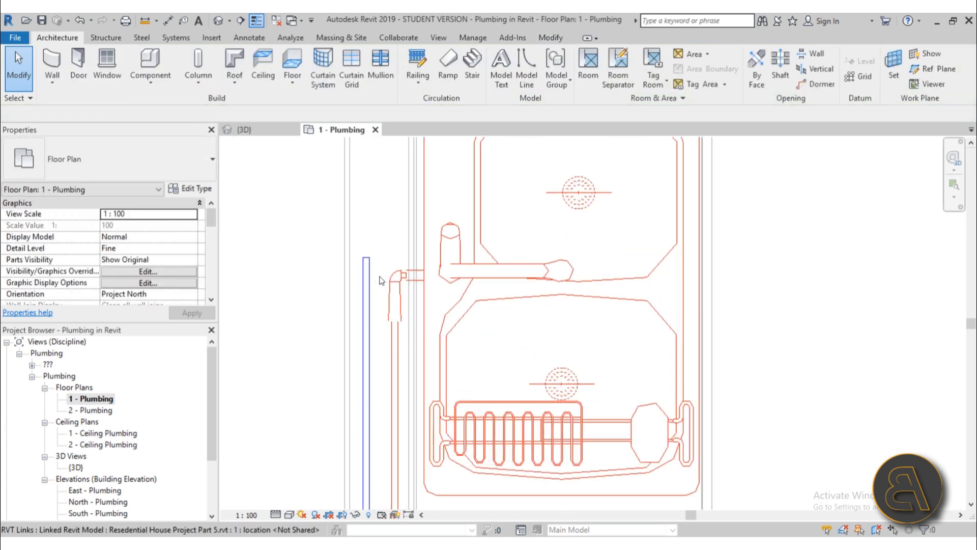
left_click(426, 296)
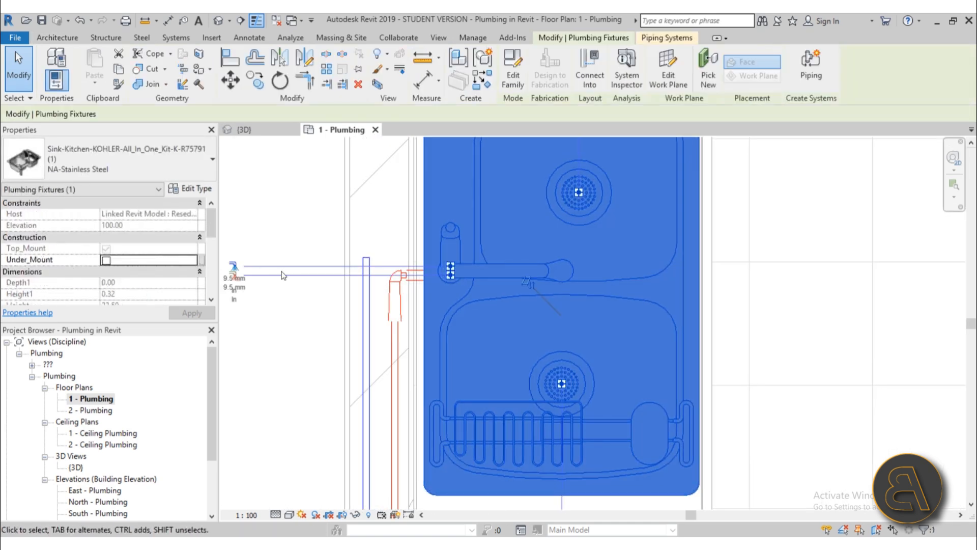
key("Escape")
scroll(415, 282, "up", 2)
left_click(415, 283)
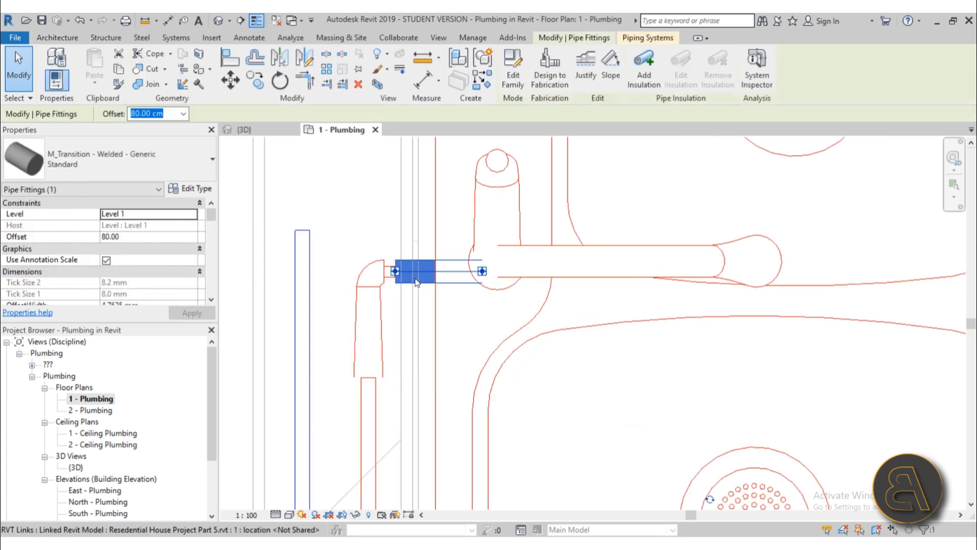
key("Escape")
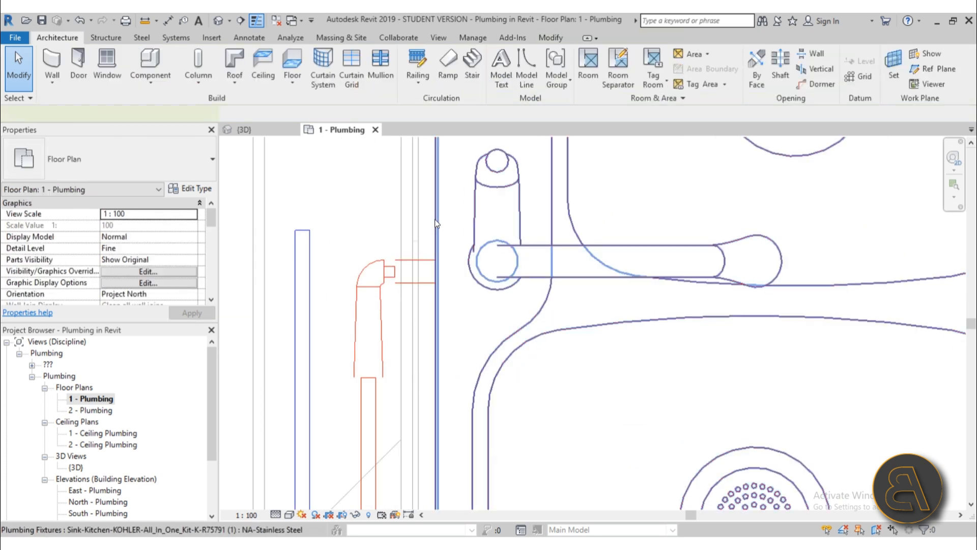
Step: Try to draw a 10 mm cold-water pipe at 80 cm offset from the kitchen sink's cold connector to the supply pipe in the wall
left_click(435, 219)
scroll(538, 233, "down", 3)
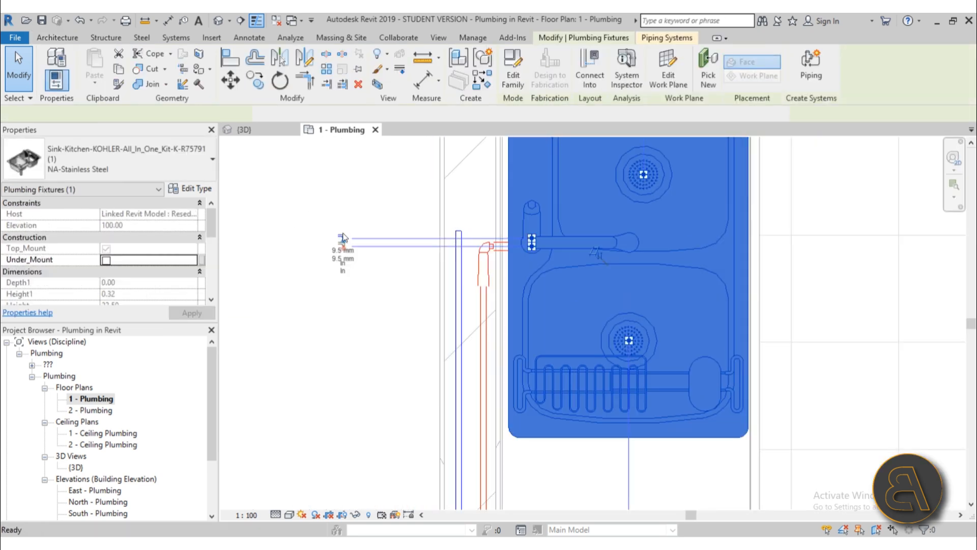
left_click(343, 238)
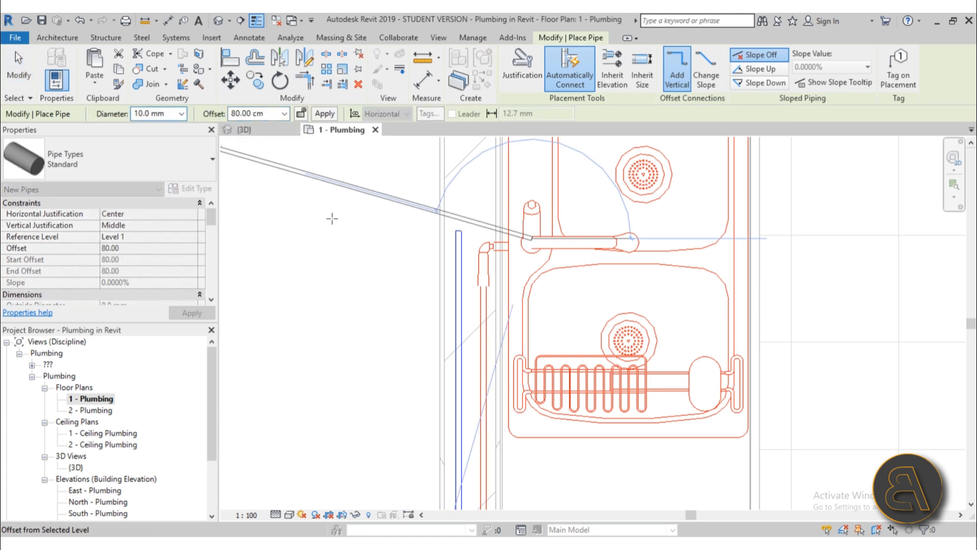
left_click(461, 238)
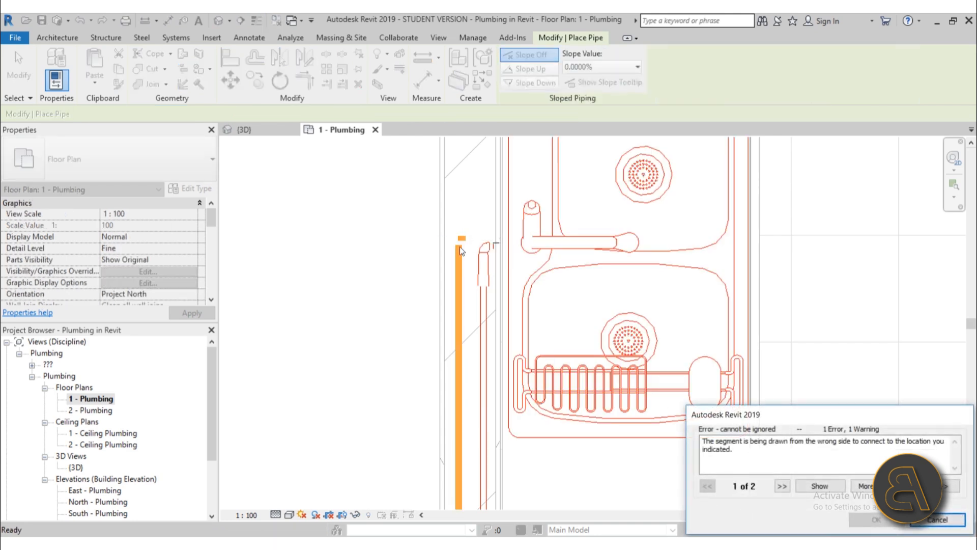
left_click(951, 519)
scroll(485, 257, "up", 3)
key("Escape")
key("Escape")
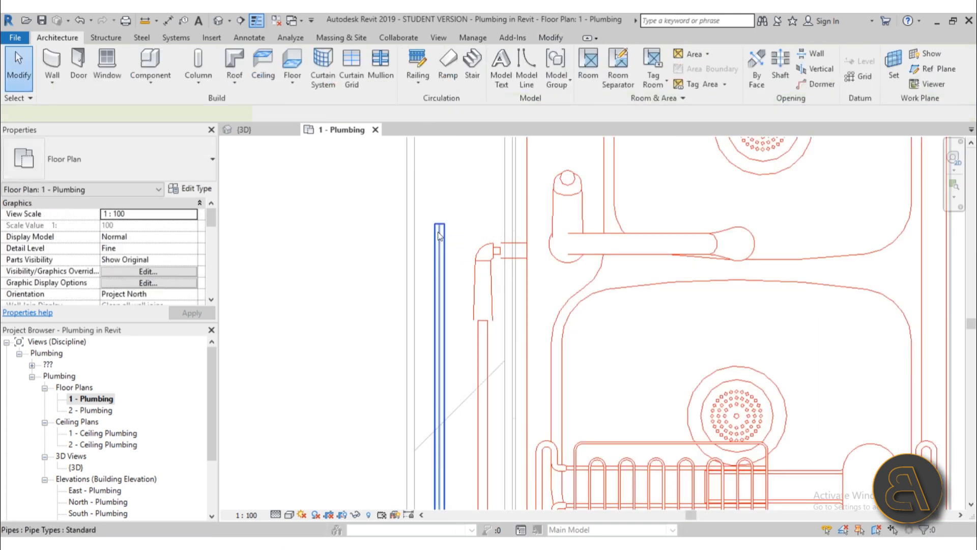
Step: Shorten the cold supply pipe in the wall so its open end stops before the sink's connectors
left_click(439, 236)
left_click(466, 298)
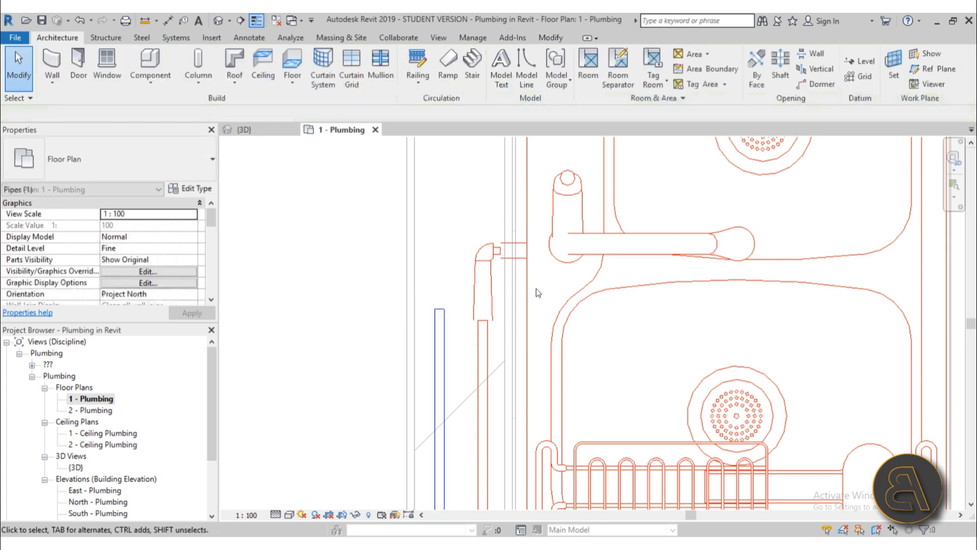
Step: Try again to draw a 10 mm pipe from the sink's cold connector into the wall, in line with the shortened supply pipe
left_click(527, 270)
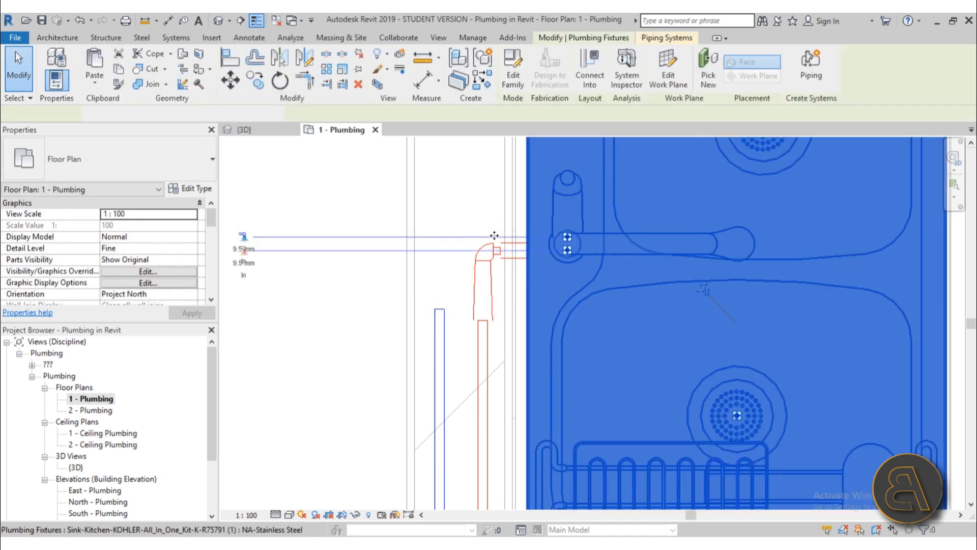
left_click(260, 236)
left_click(634, 334)
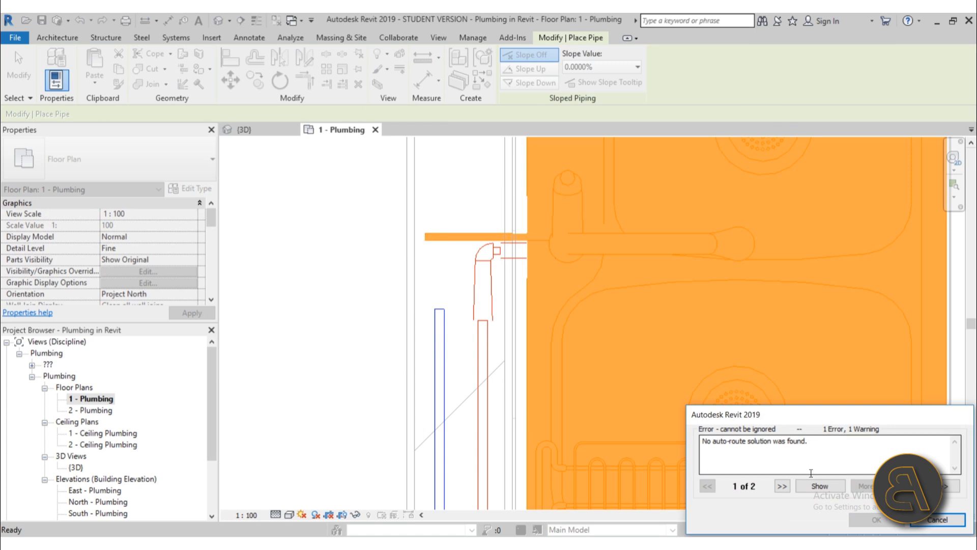
left_click(938, 519)
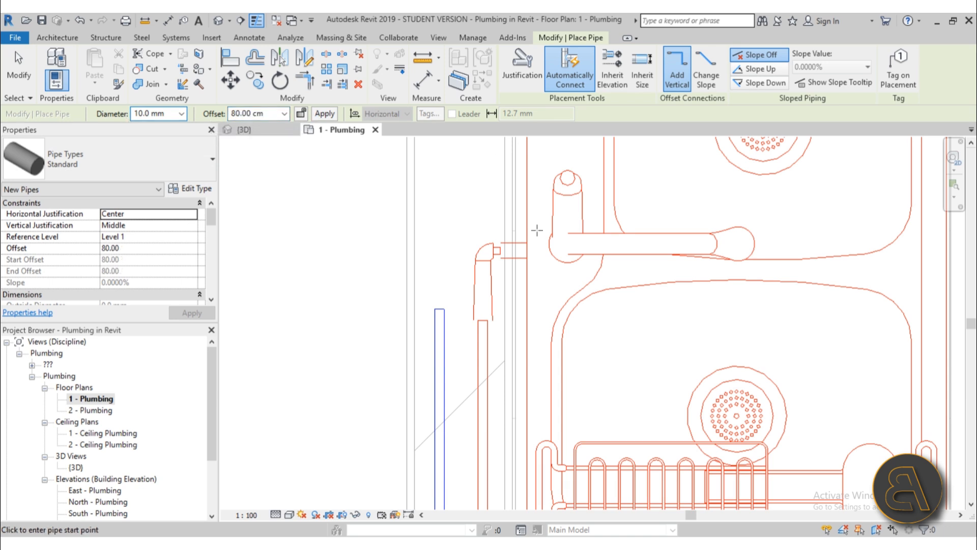
key("Escape")
Step: Draw a 10 mm pipe at 80 cm offset from the sink's cold connector straight into the wall, in line with the cold supply pipe
left_click(529, 248)
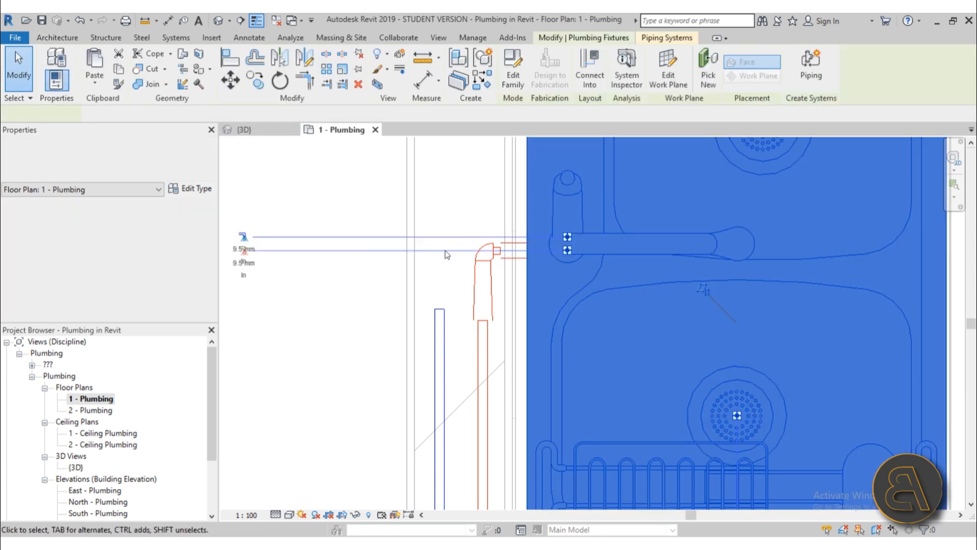
left_click(240, 238)
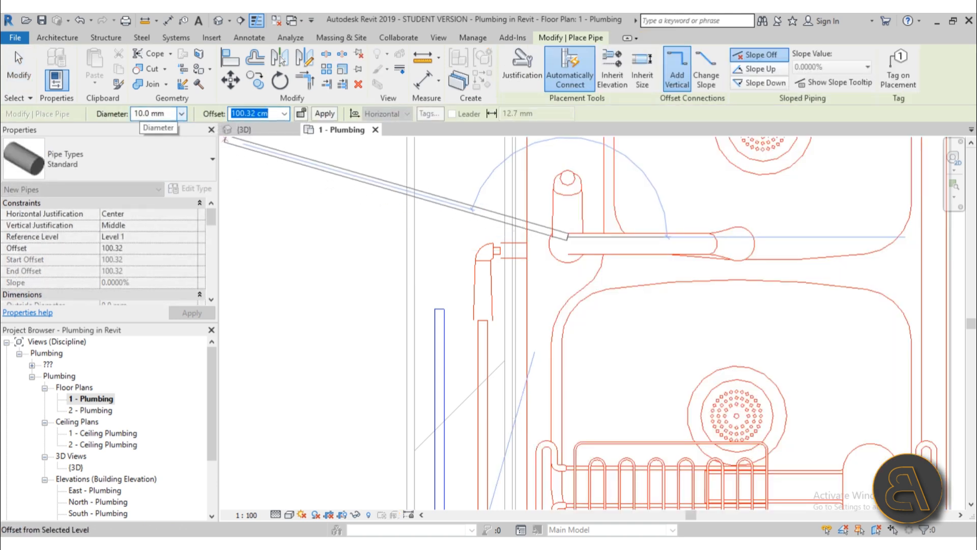
type("80")
key("Return")
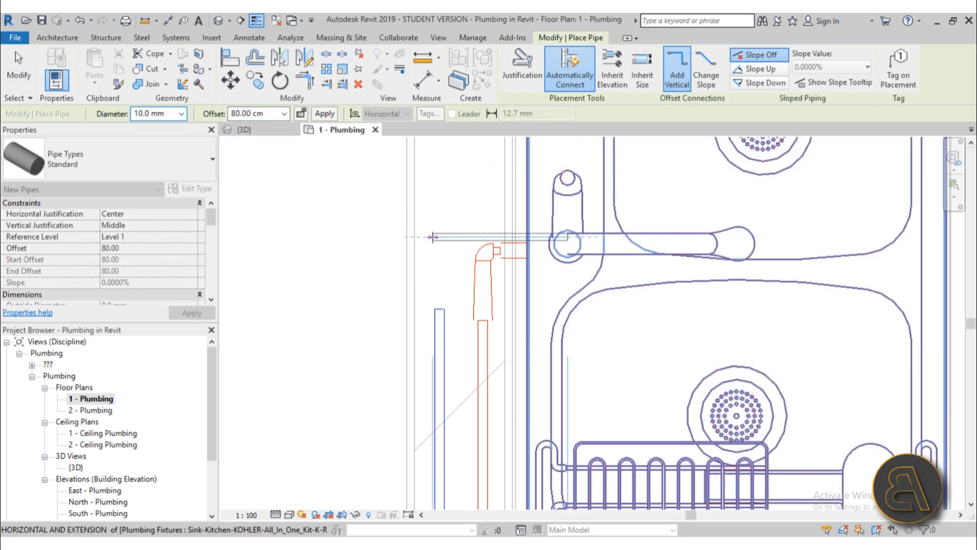
left_click(430, 237)
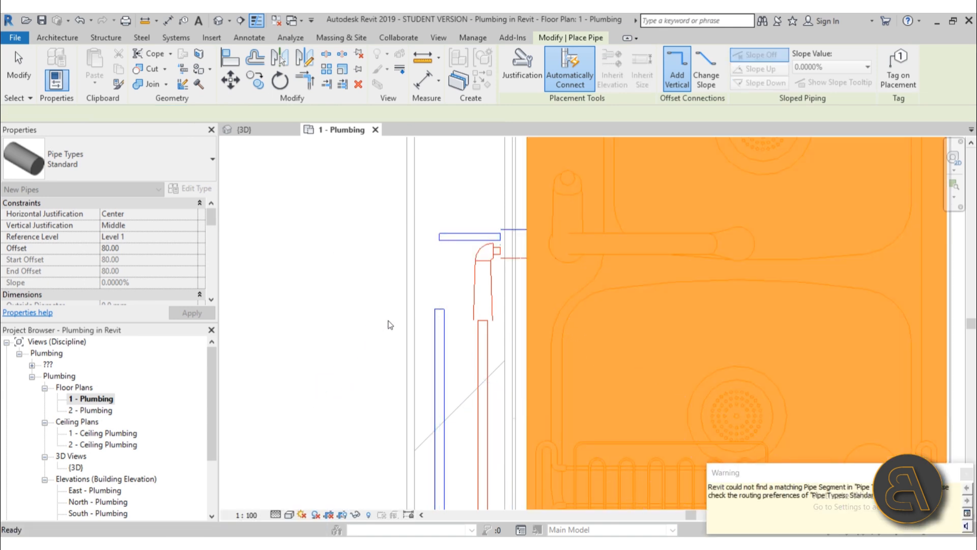
key("Escape")
key("Escape")
Step: Trim the cold supply pipe in the wall and the sink's cold branch to a corner so they join with an elbow
left_click(438, 319)
left_click(456, 336)
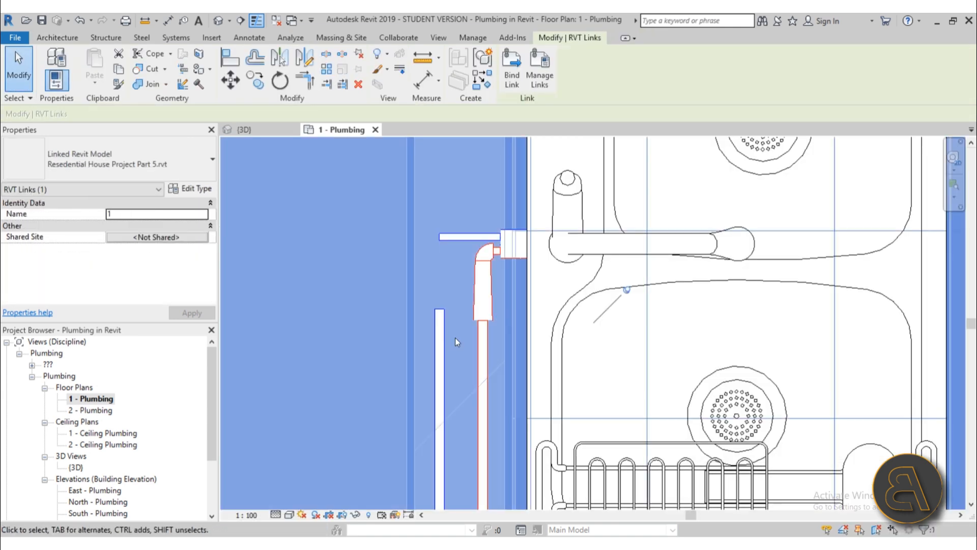
key("t")
key("r")
left_click(444, 338)
left_click(461, 237)
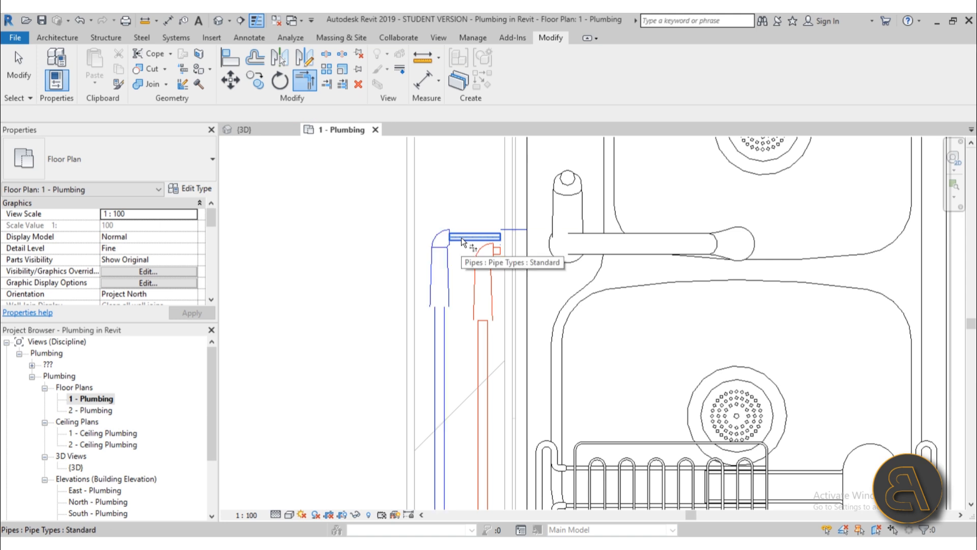
key("Escape")
key("Escape")
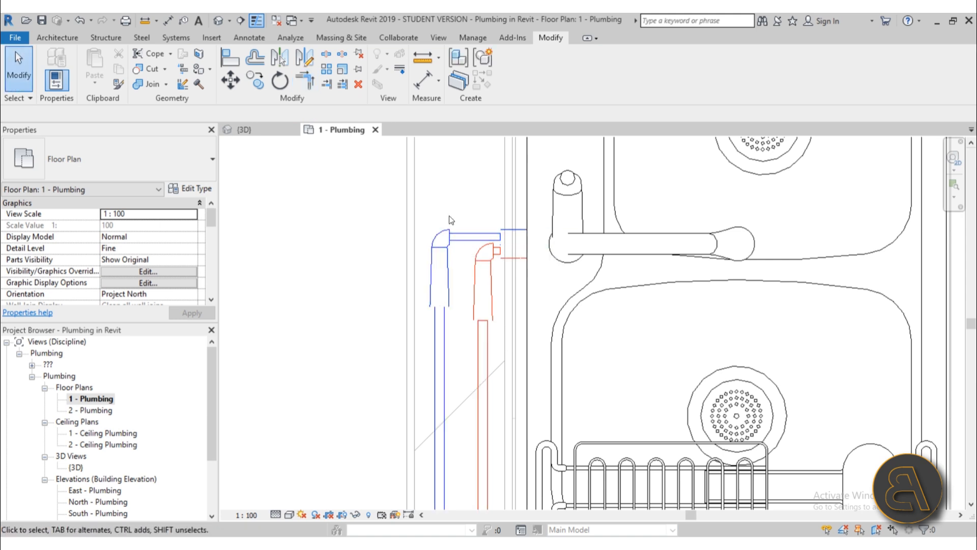
Step: Examine the kitchen sink and tankless heater pipe connections in 3D for crossings between cold and hot water pipes
left_click(219, 20)
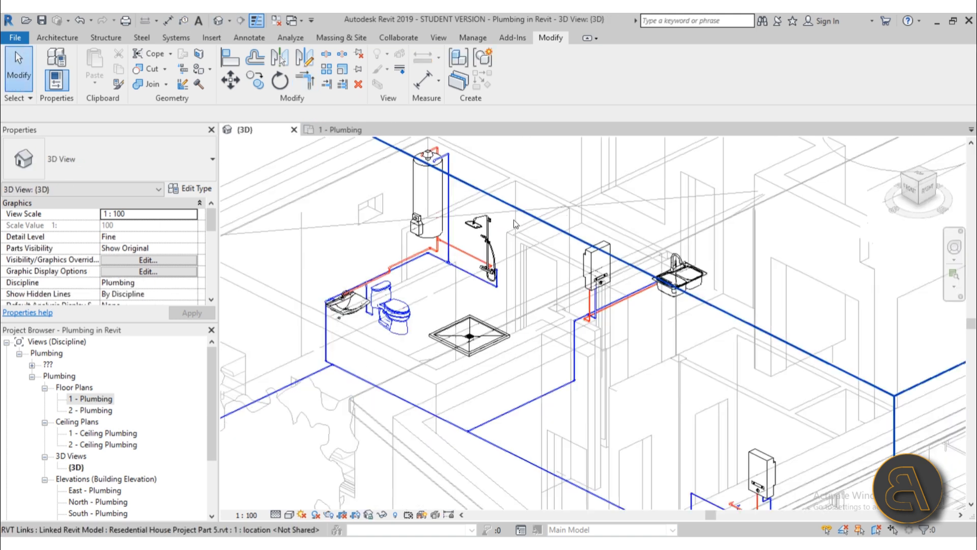
scroll(639, 278, "up", 6)
middle_click_drag(594, 237, 716, 303, "shift")
scroll(585, 253, "down", 6)
middle_click_drag(585, 252, 704, 305, "shift")
scroll(738, 323, "up", 6)
scroll(623, 290, "up", 2)
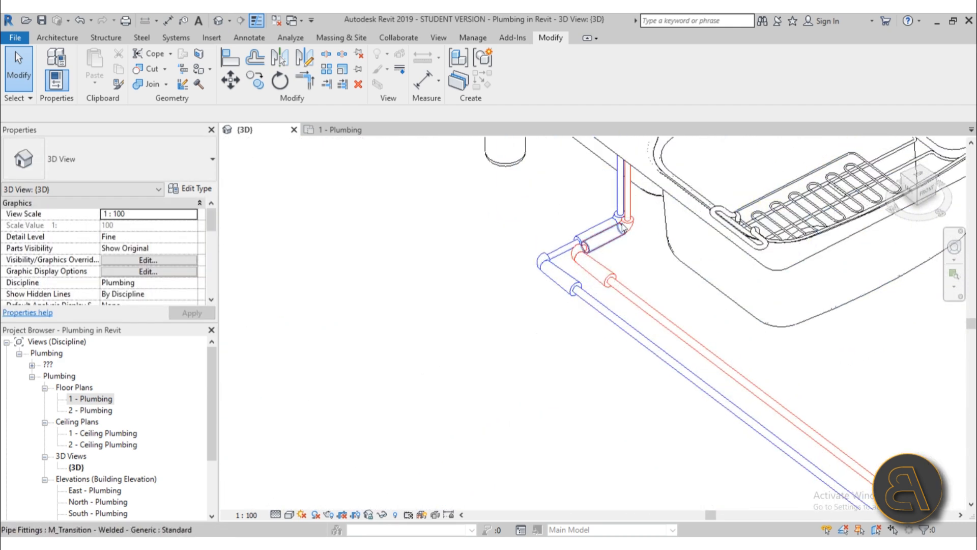
scroll(602, 246, "down", 3)
middle_click_drag(602, 248, 330, 140)
scroll(520, 343, "up", 4)
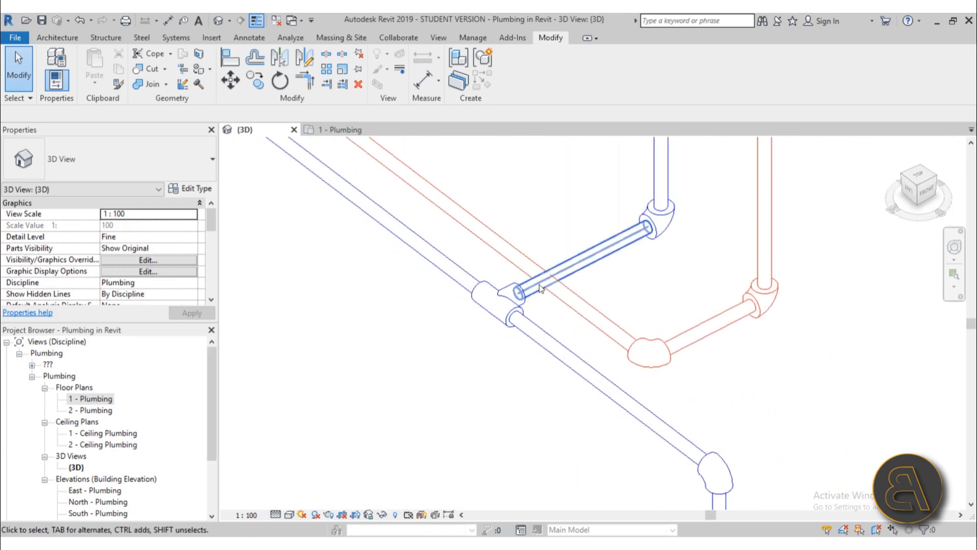
scroll(533, 292, "down", 5)
scroll(519, 351, "up", 2)
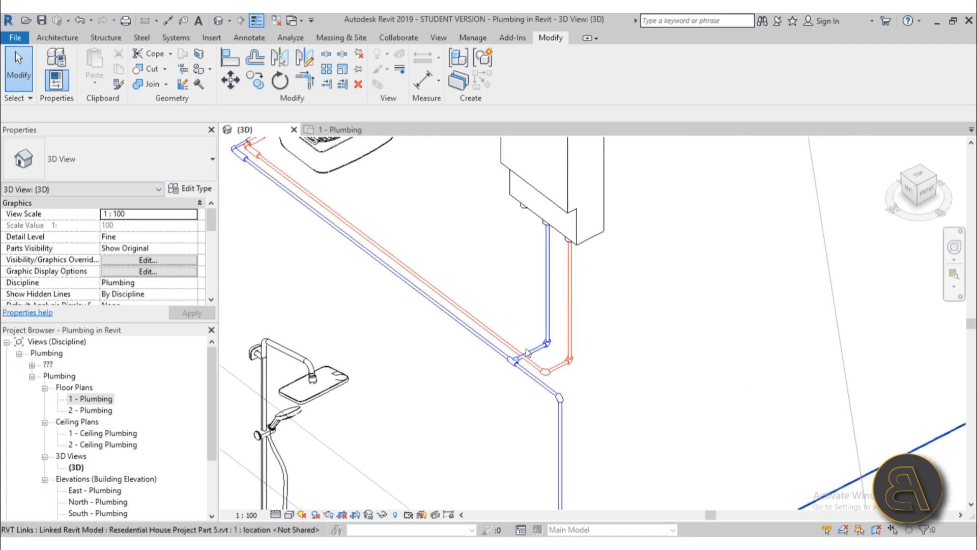
Step: Raise the tankless heater's cold inlet branch and its connected supply pipe above the hot-water pipe by setting the offset to 90 cm
left_click(541, 350)
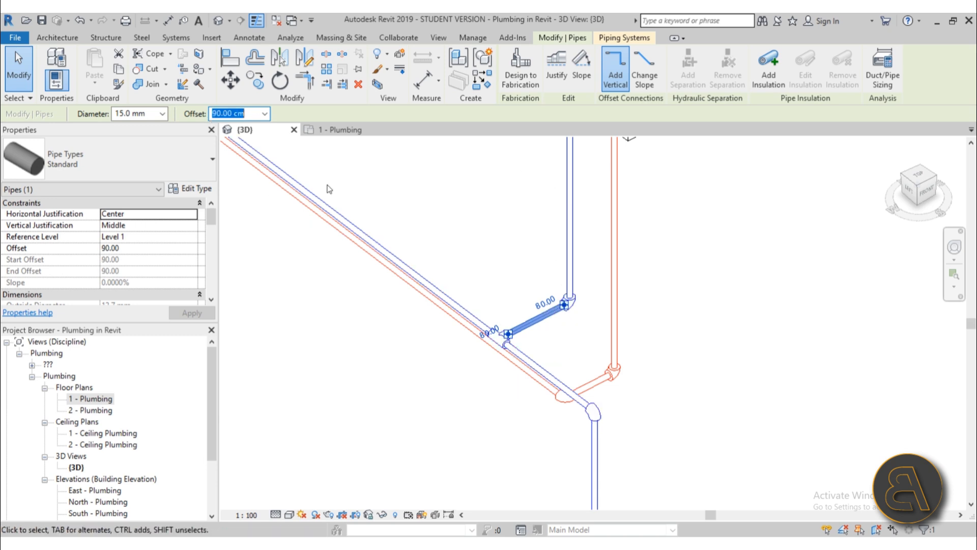
left_click(516, 286)
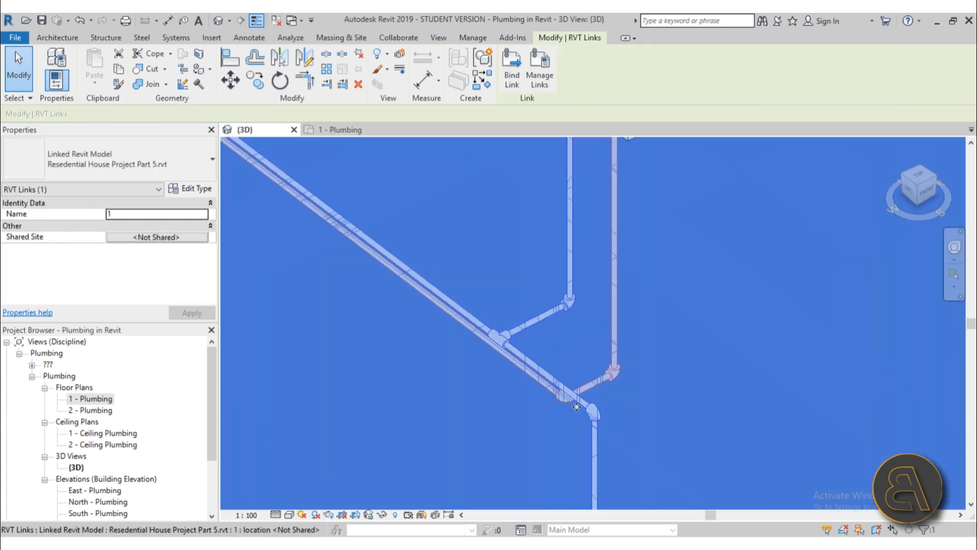
key("Escape")
Step: Examine the raised cold-water pipe at the sink and tankless heater for clearance from the hot-water pipe
scroll(638, 330, "down", 3)
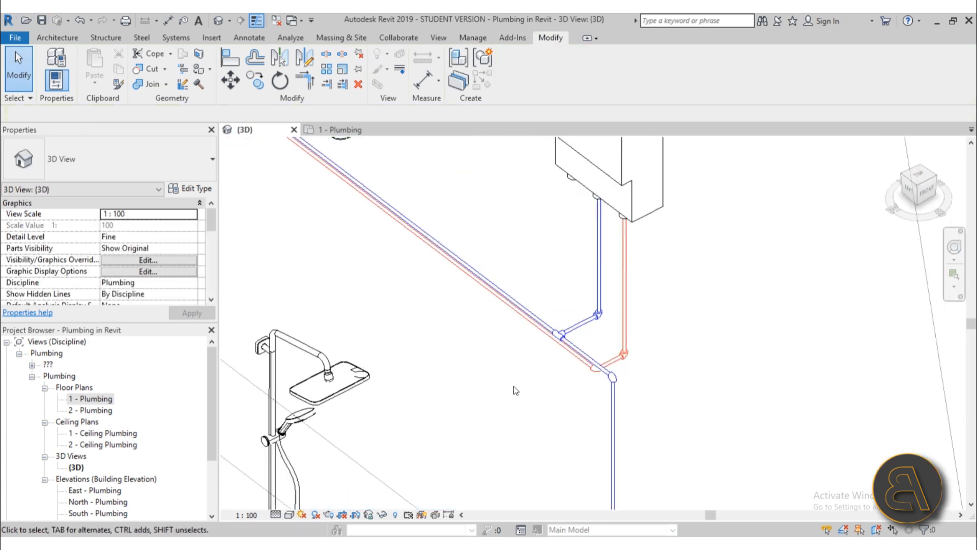
middle_click_drag(514, 385, 534, 524, "shift")
scroll(422, 326, "up", 3)
scroll(403, 298, "down", 3)
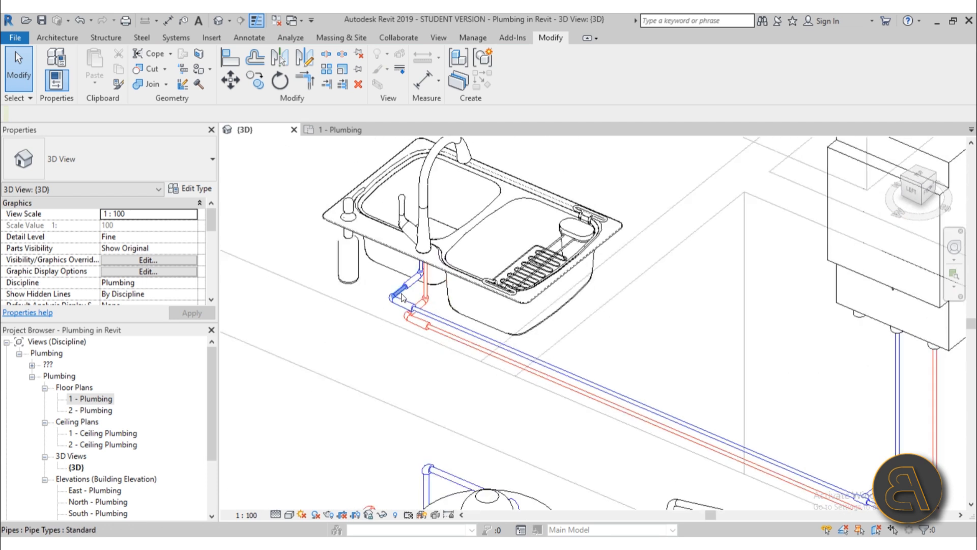
scroll(402, 297, "down", 3)
middle_click_drag(461, 352, 425, 319)
scroll(602, 380, "up", 4)
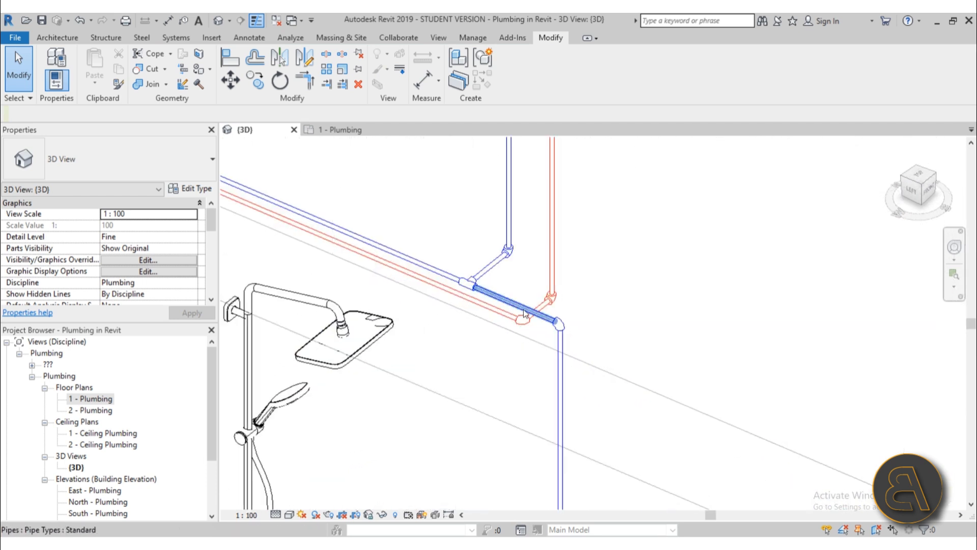
scroll(524, 313, "down", 4)
middle_click_drag(504, 335, 452, 294, "shift")
scroll(473, 306, "up", 1)
scroll(471, 306, "up", 4)
scroll(472, 317, "down", 4)
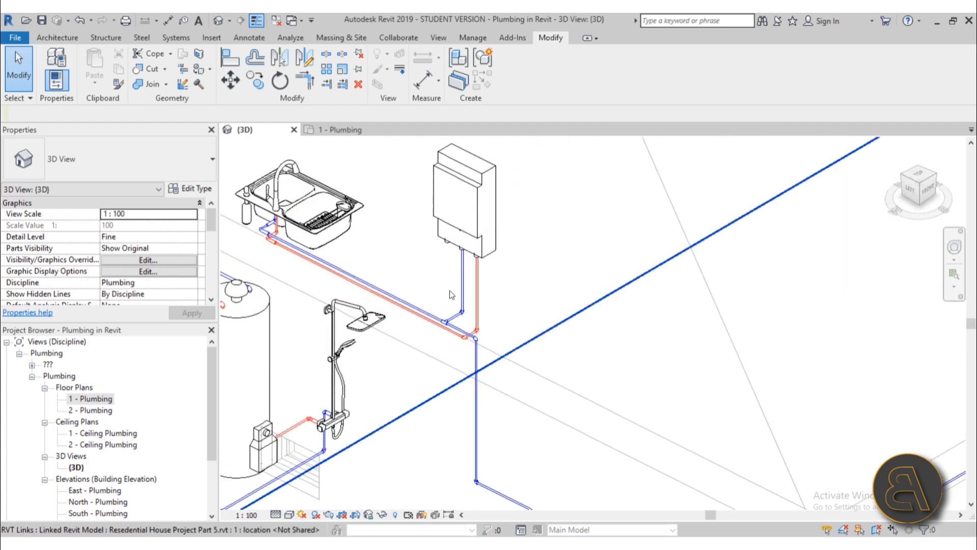
Step: Review the cold-water network along the main supply line to outside the house, in 3D and in the 1 - Plumbing floor plan
scroll(451, 293, "down", 4)
middle_click_drag(466, 360, 448, 278)
scroll(425, 395, "up", 5)
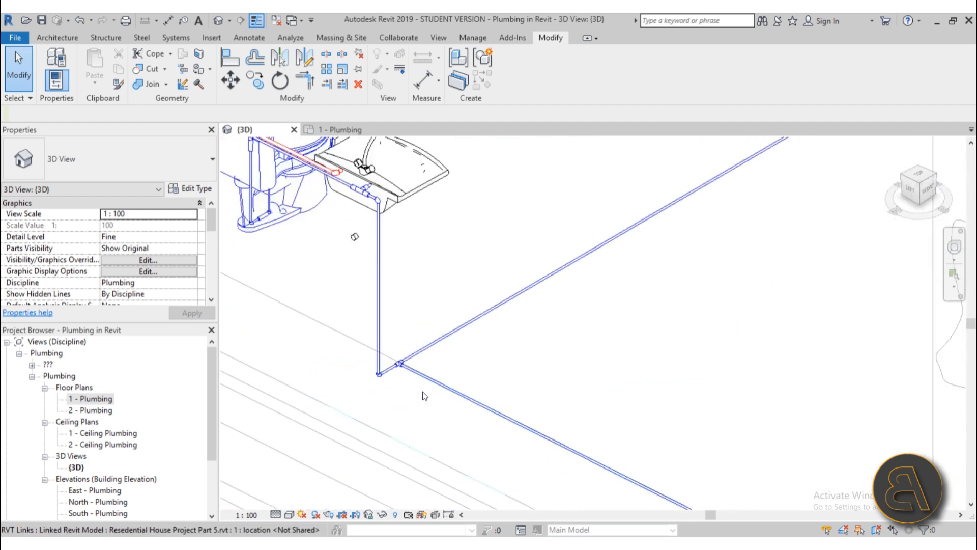
scroll(425, 396, "down", 4)
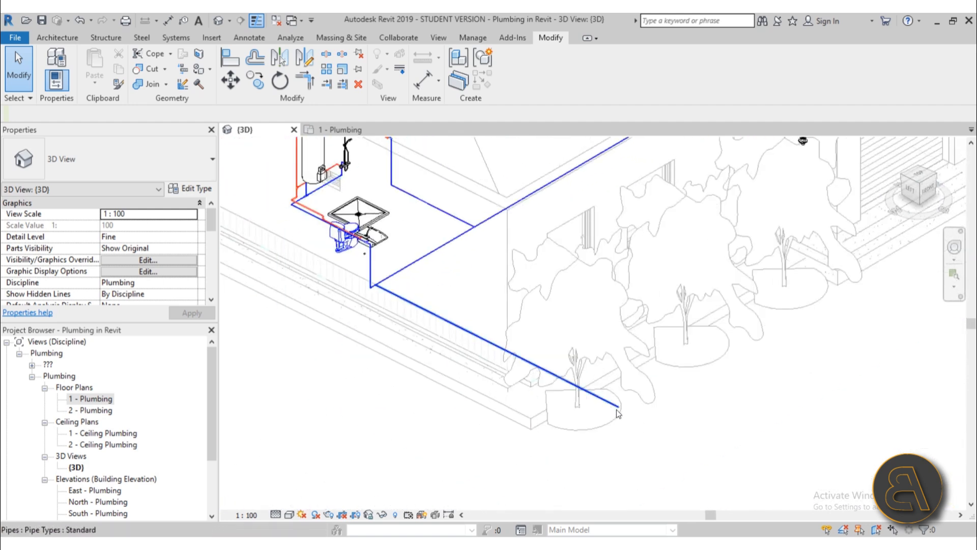
scroll(618, 413, "down", 4)
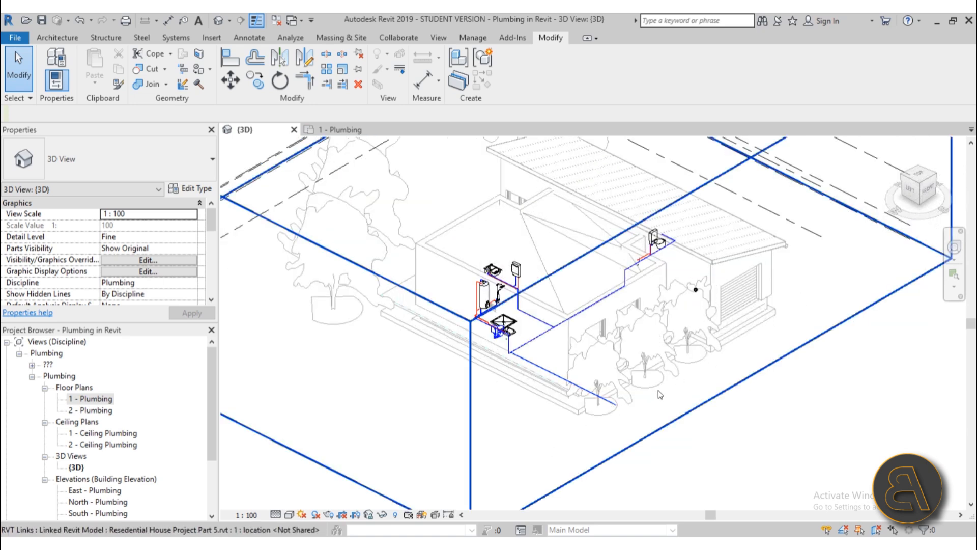
scroll(659, 395, "up", 3)
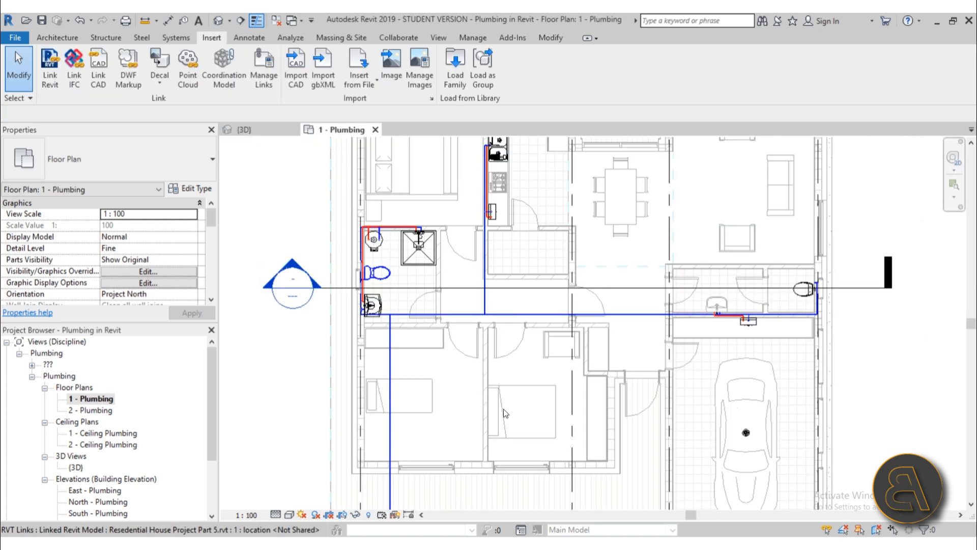
scroll(399, 242, "down", 3)
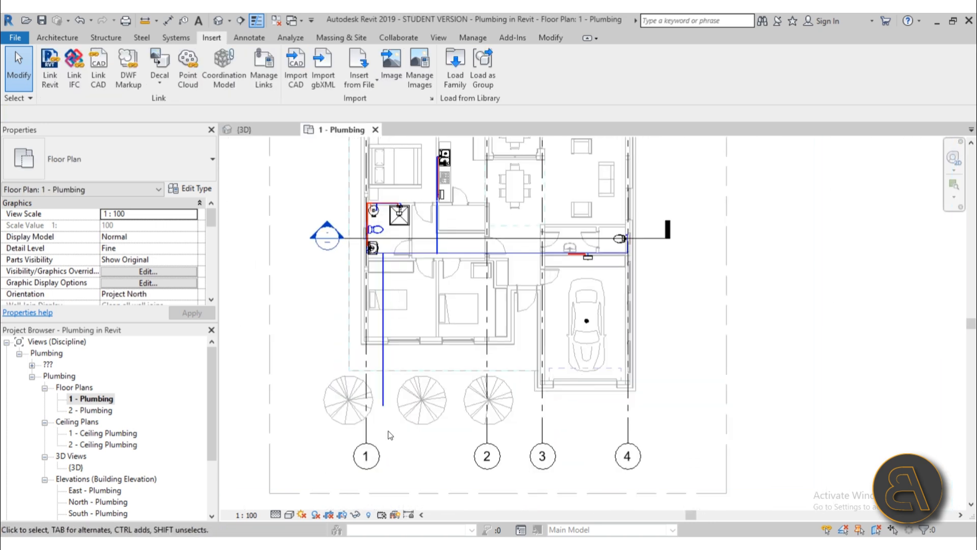
scroll(386, 255, "up", 3)
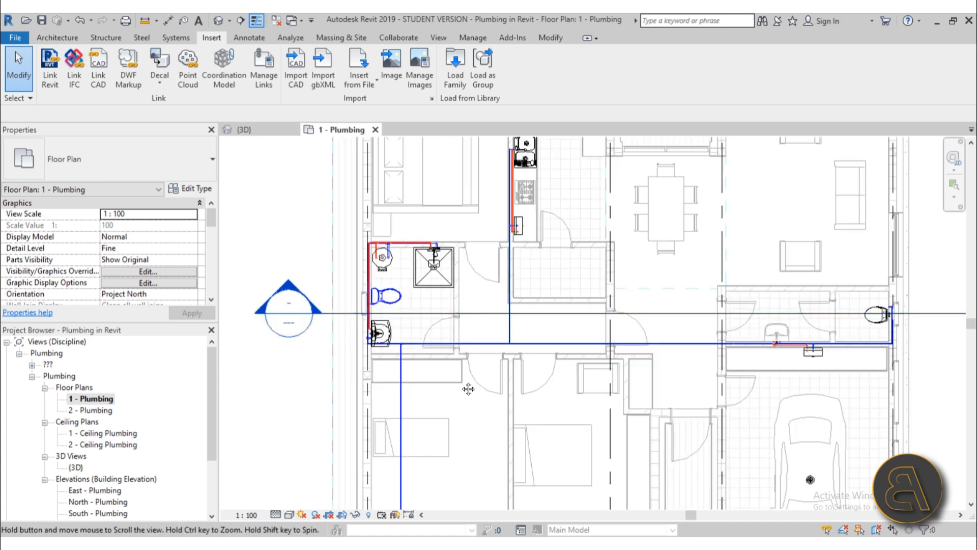
scroll(384, 283, "up", 2)
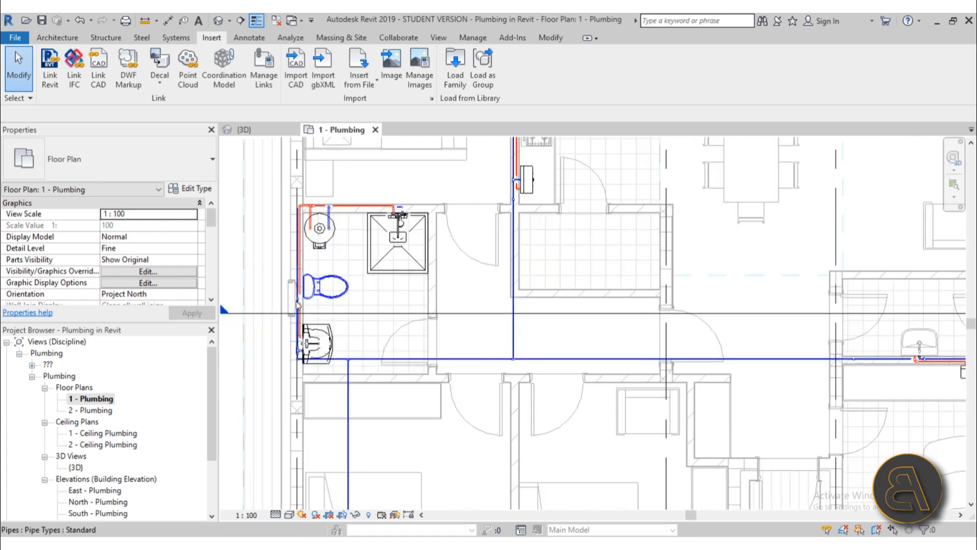
scroll(306, 326, "down", 3)
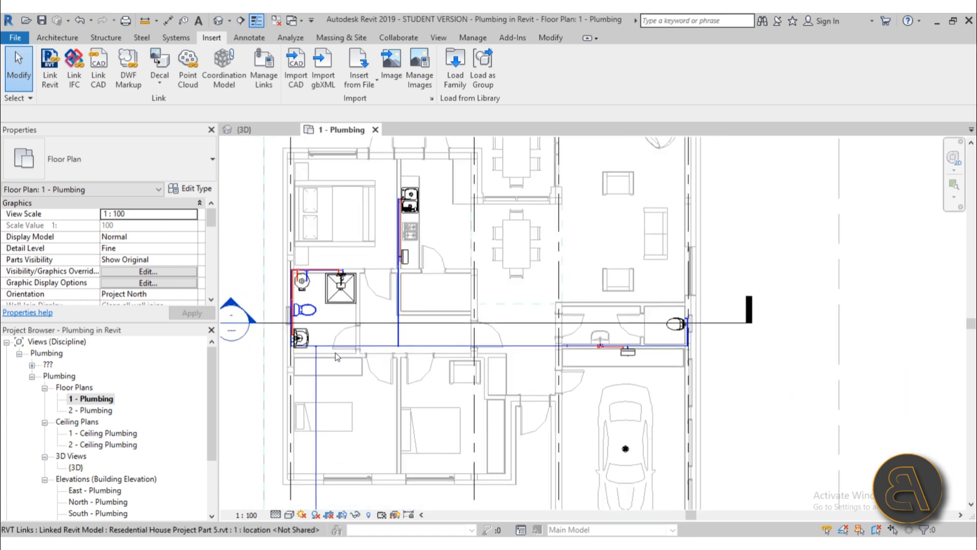
scroll(289, 316, "up", 4)
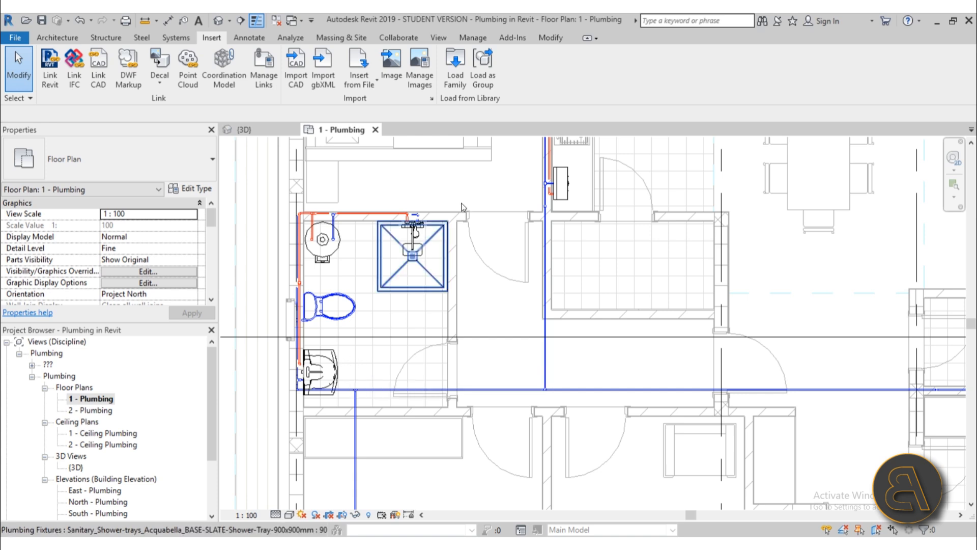
left_click(178, 40)
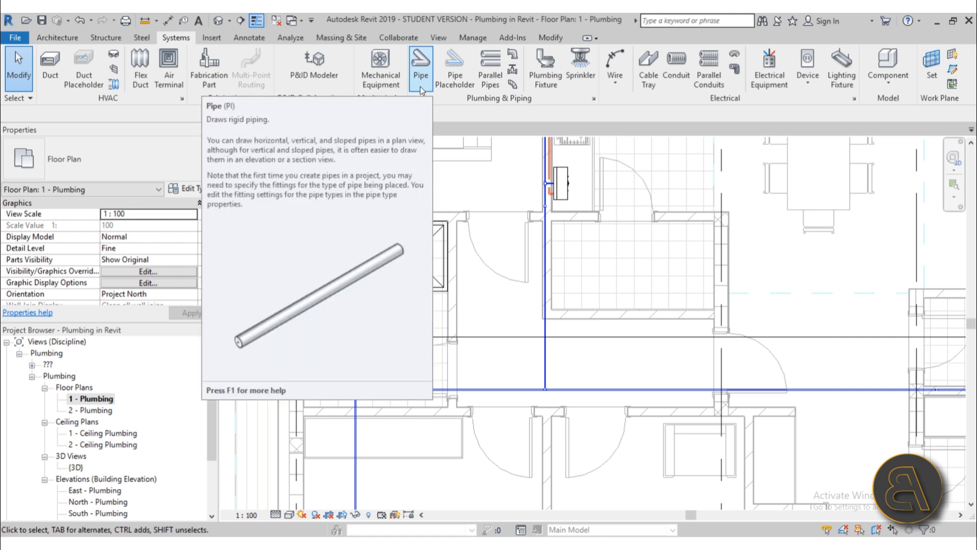
Step: Start loading families and browse the US Metric library to the Pipe, Fittings, PVC, Sch 40, Socket-Type folder
left_click(211, 38)
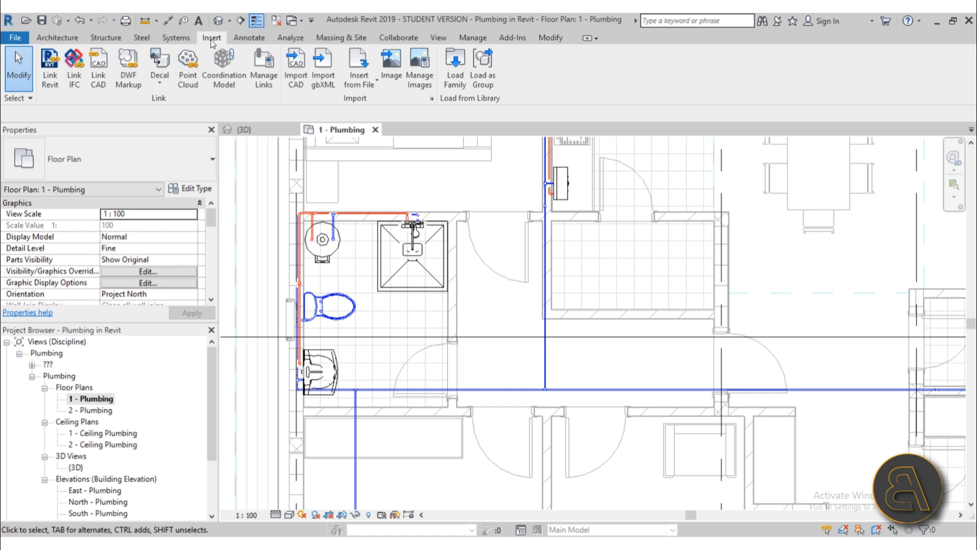
left_click(447, 85)
scroll(371, 213, "down", 1)
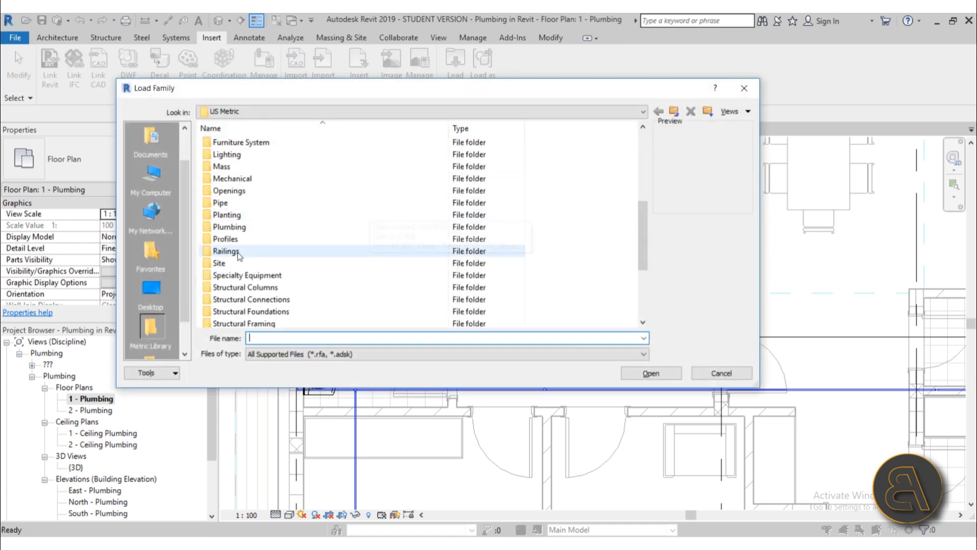
double_click(223, 203)
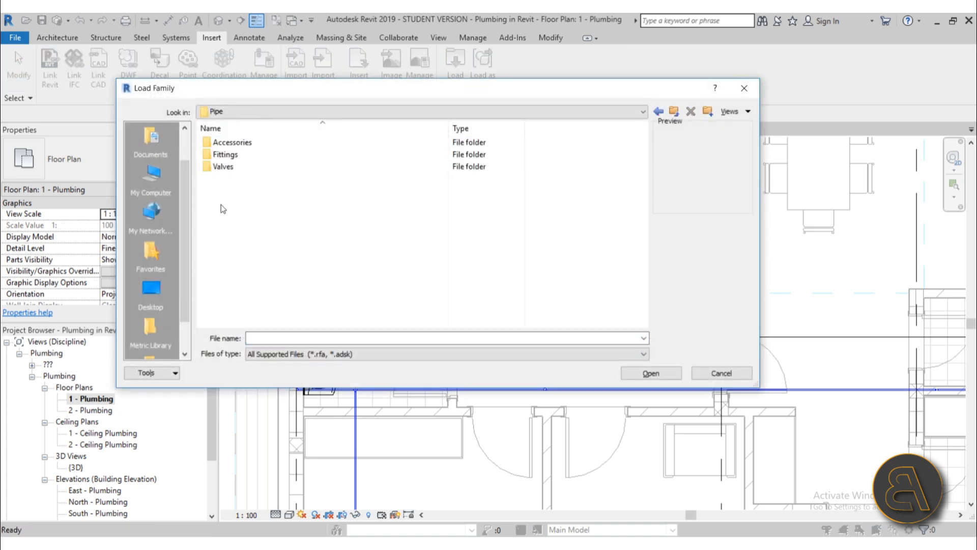
double_click(229, 158)
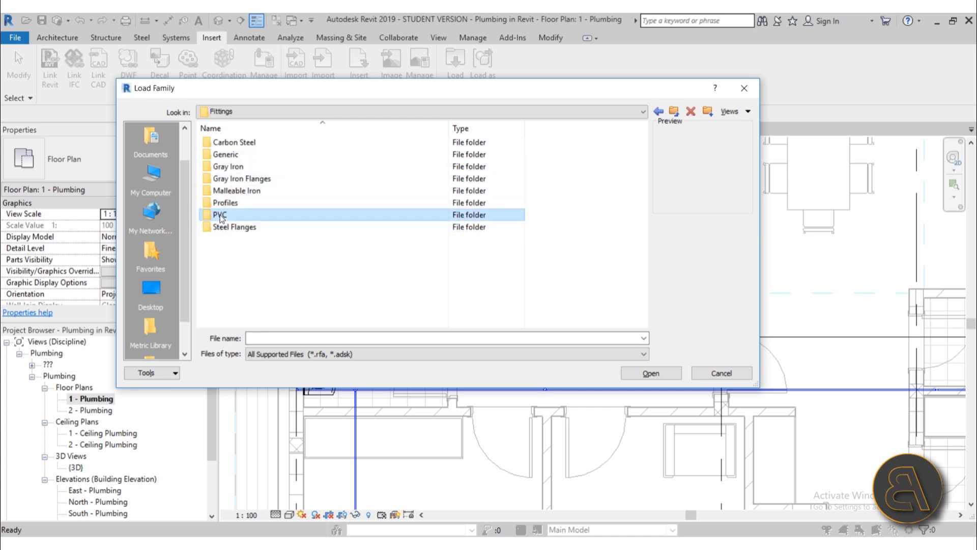
double_click(220, 216)
double_click(231, 143)
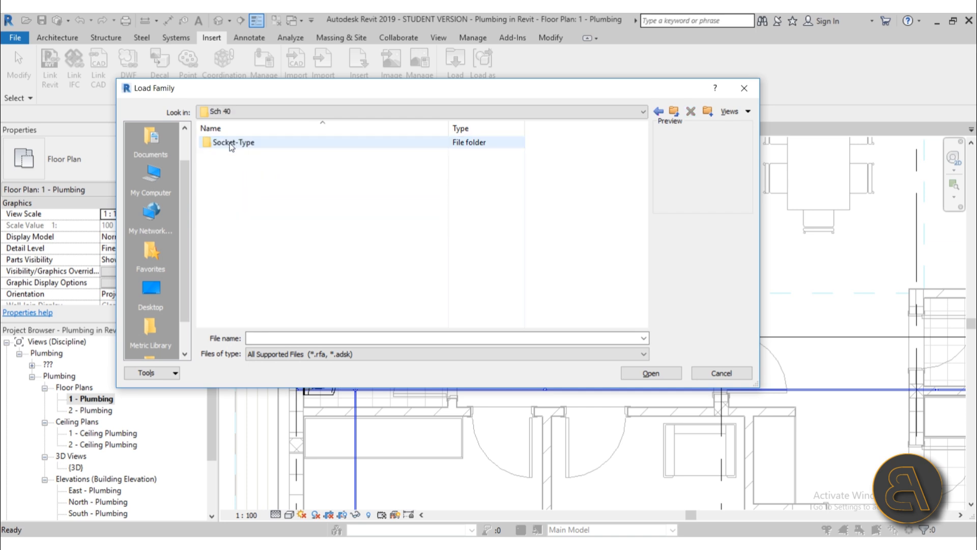
double_click(232, 143)
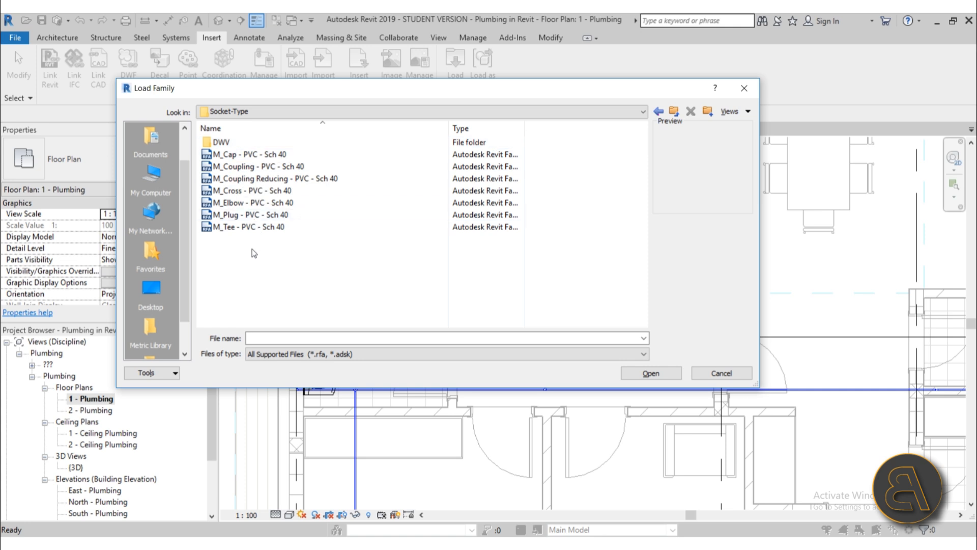
Step: Load all the PVC Sch 40 socket fittings: M_Cap, M_Coupling, M_Coupling Reducing, M_Cross, M_Elbow, M_Plug and M_Tee
left_click_drag(259, 270, 214, 153)
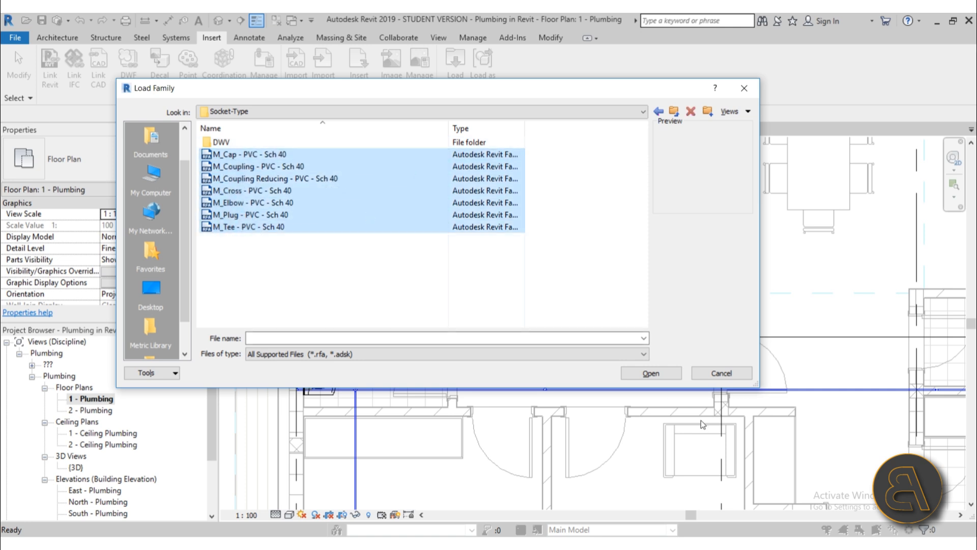
left_click(652, 377)
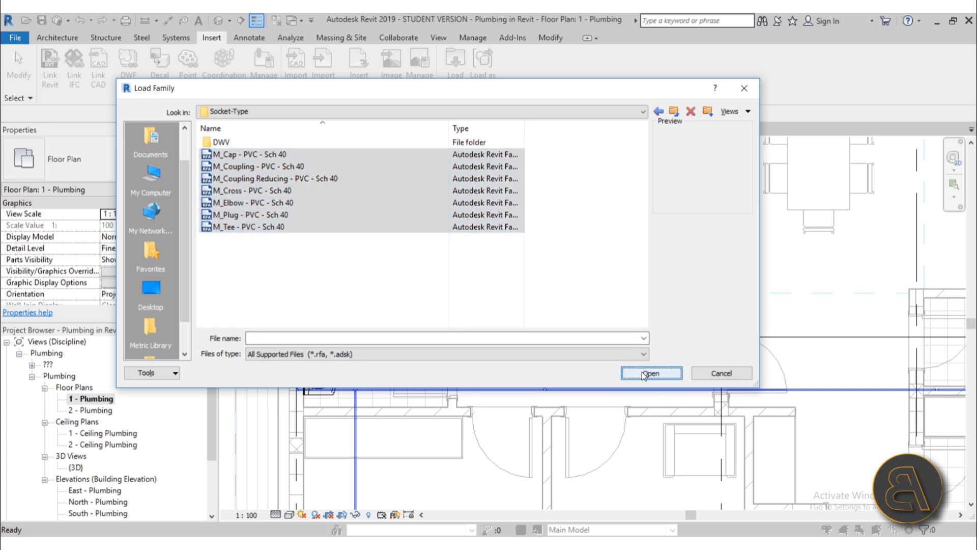
left_click(277, 226)
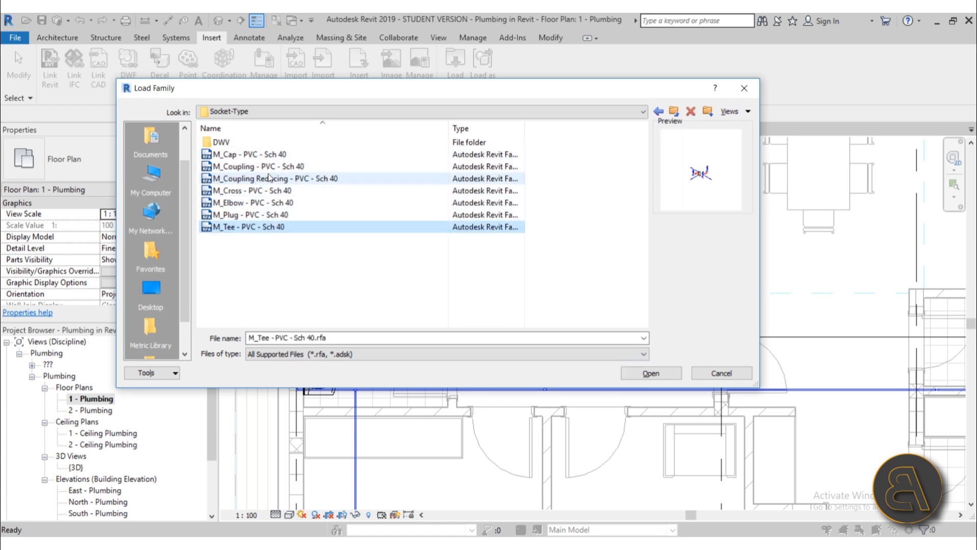
left_click(268, 156, "shift")
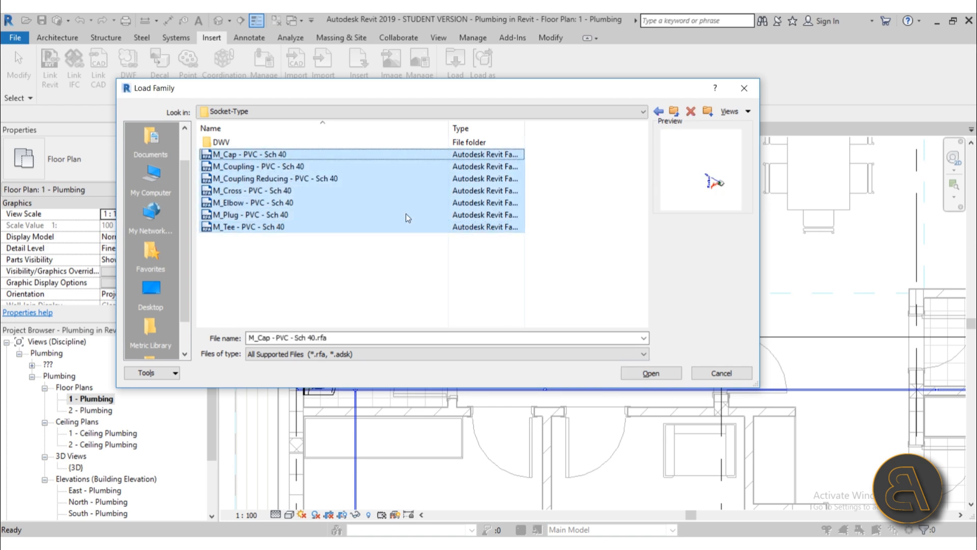
left_click(644, 374)
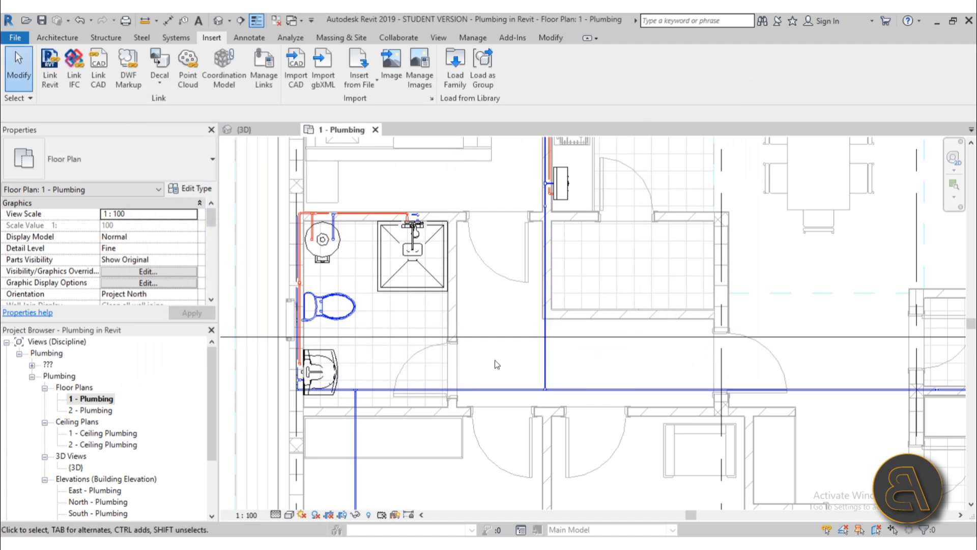
Step: Start the Pipe tool with the PVC - DWV pipe type and open that type's routing preferences
left_click(183, 40)
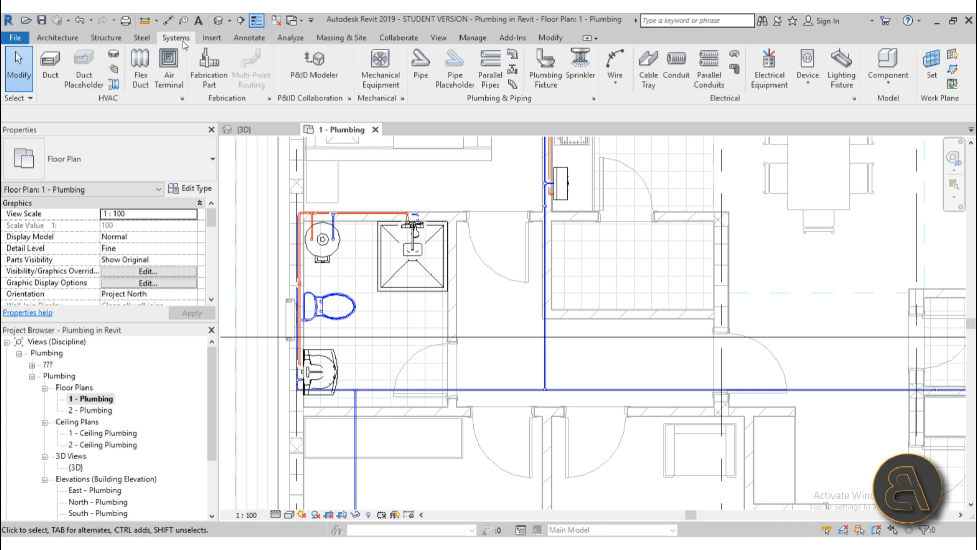
left_click(413, 82)
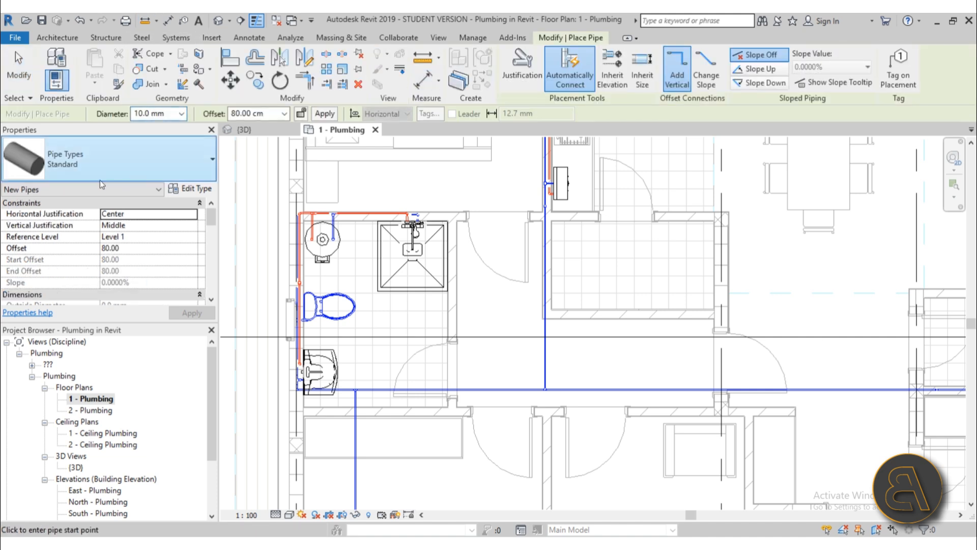
left_click(92, 171)
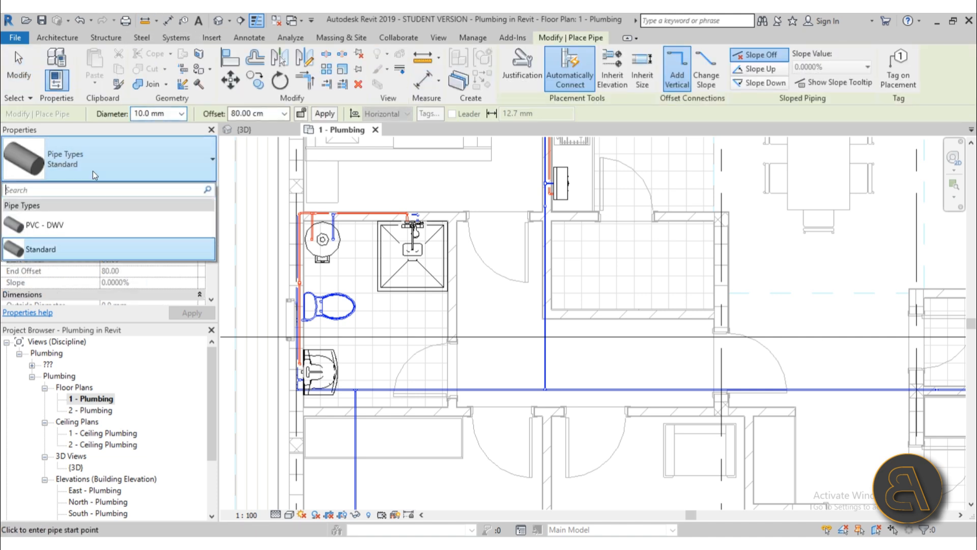
left_click(46, 224)
left_click(188, 189)
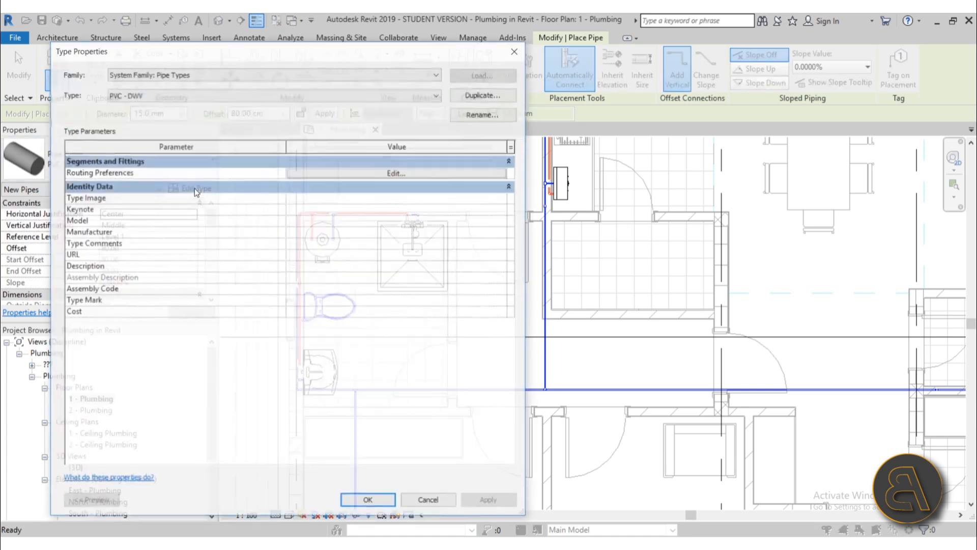
left_click(368, 174)
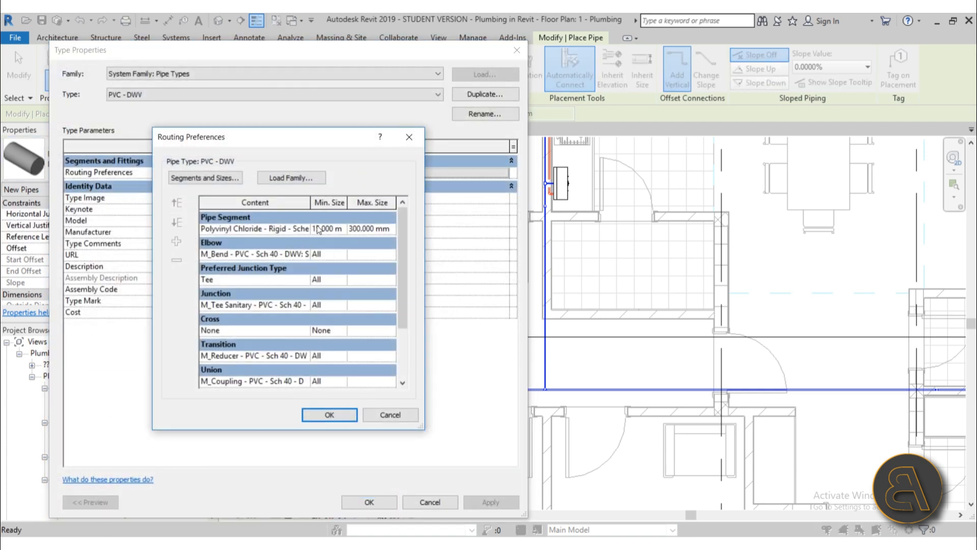
Step: Set the routing preferences' junction fitting to M_Tee - PVC - Sch 40: Standard and the cross fitting to M_Cross - PVC - Sch 40: Standard
left_click(307, 283)
left_click(307, 283)
left_click(305, 304)
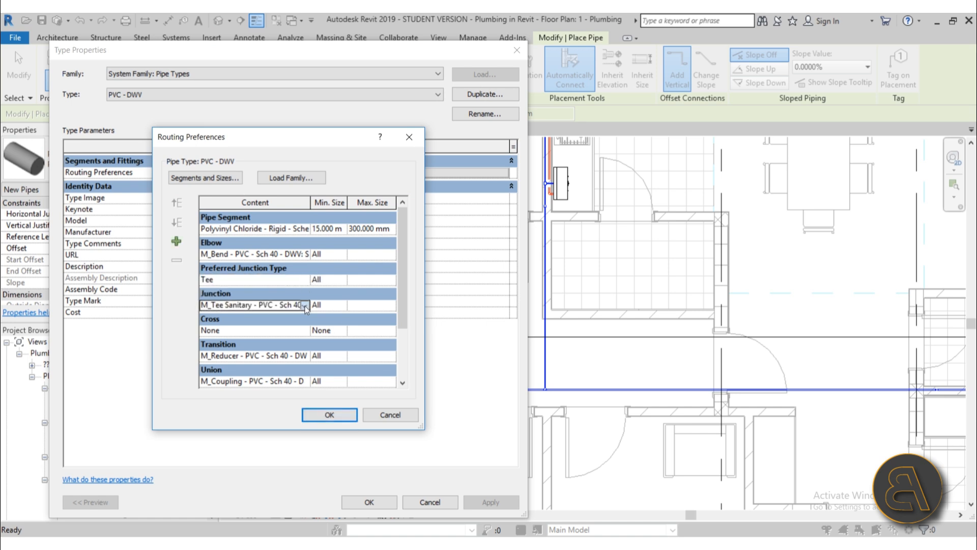
left_click(305, 304)
left_click(270, 326)
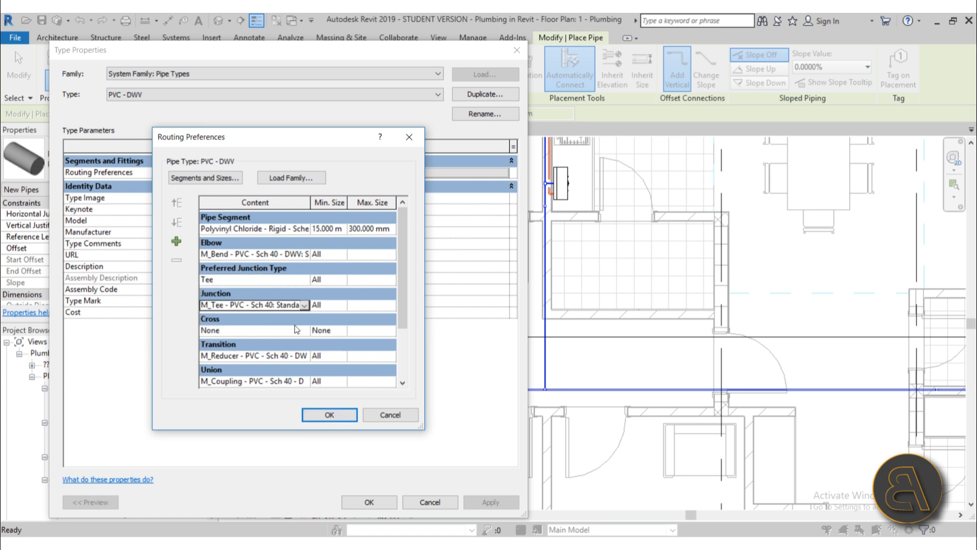
left_click(305, 330)
left_click(283, 352)
Step: Check the available flange, pipe segment and preferred junction type options in the routing preferences
scroll(315, 288, "down", 1)
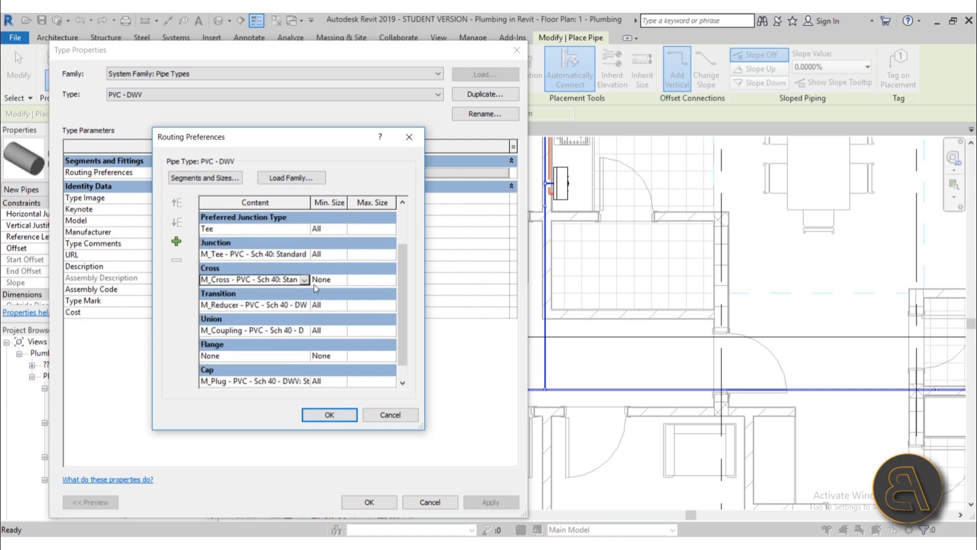
scroll(283, 315, "down", 1)
left_click(303, 342)
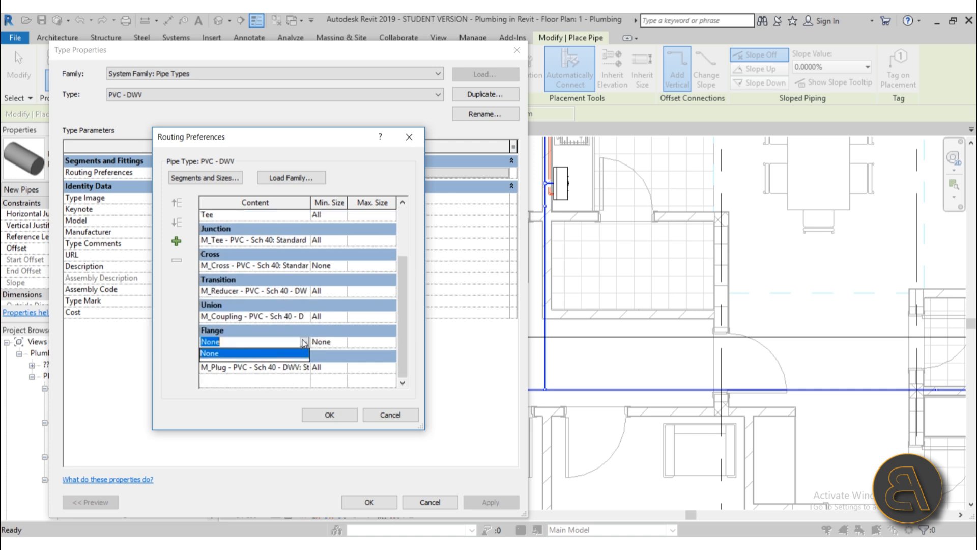
left_click(304, 353)
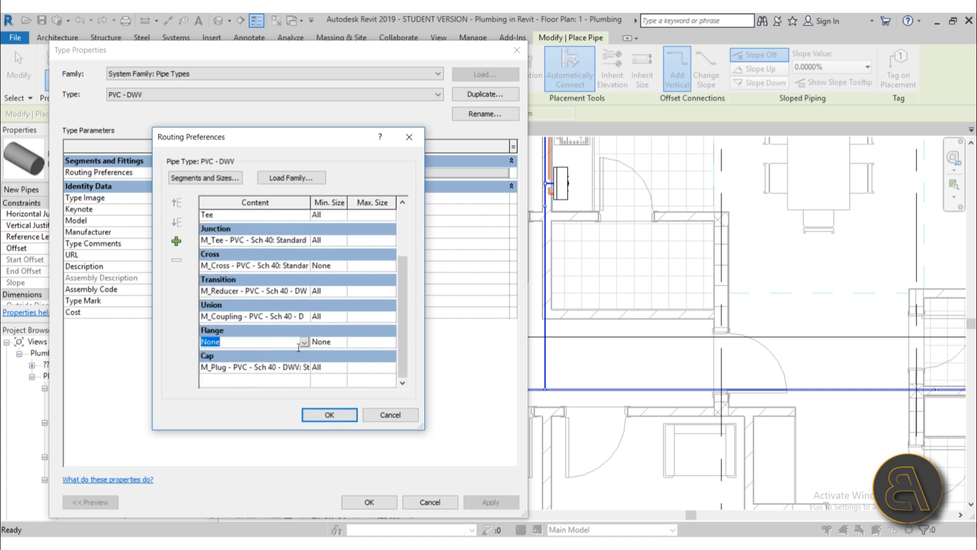
scroll(295, 349, "up", 5)
left_click(308, 231)
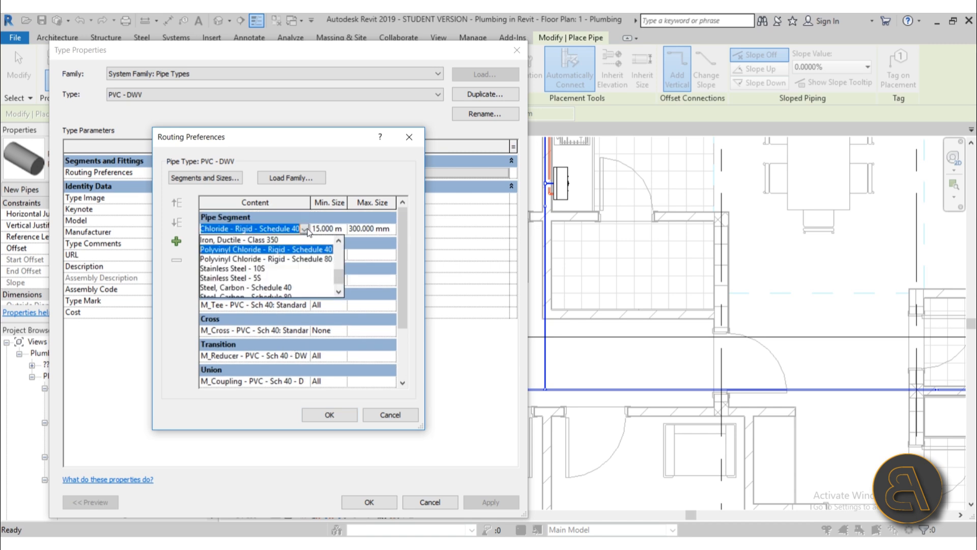
scroll(293, 267, "up", 3)
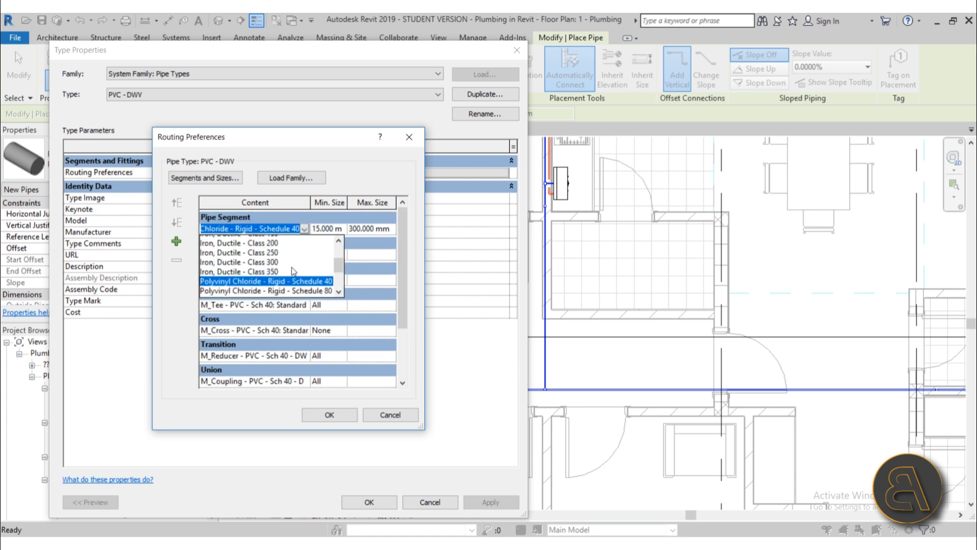
scroll(293, 270, "down", 5)
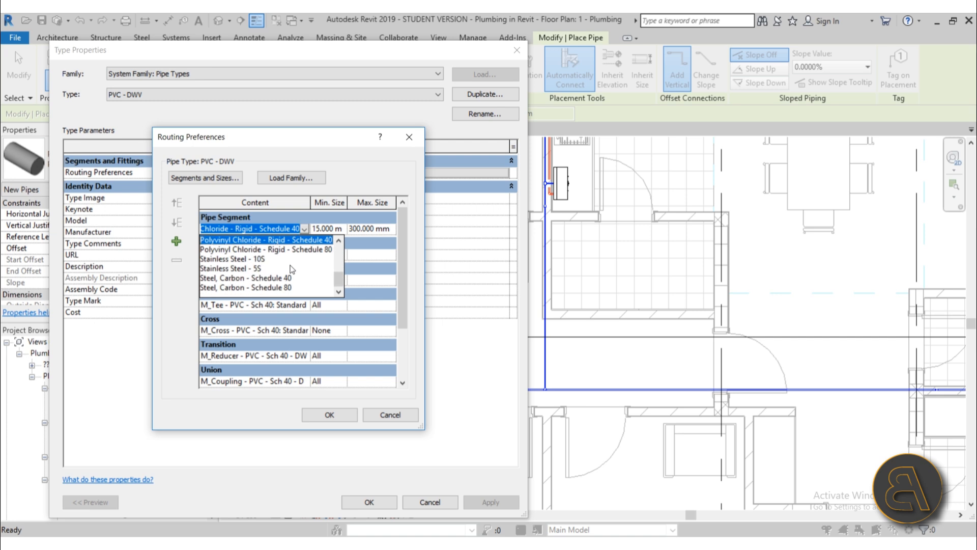
left_click(270, 239)
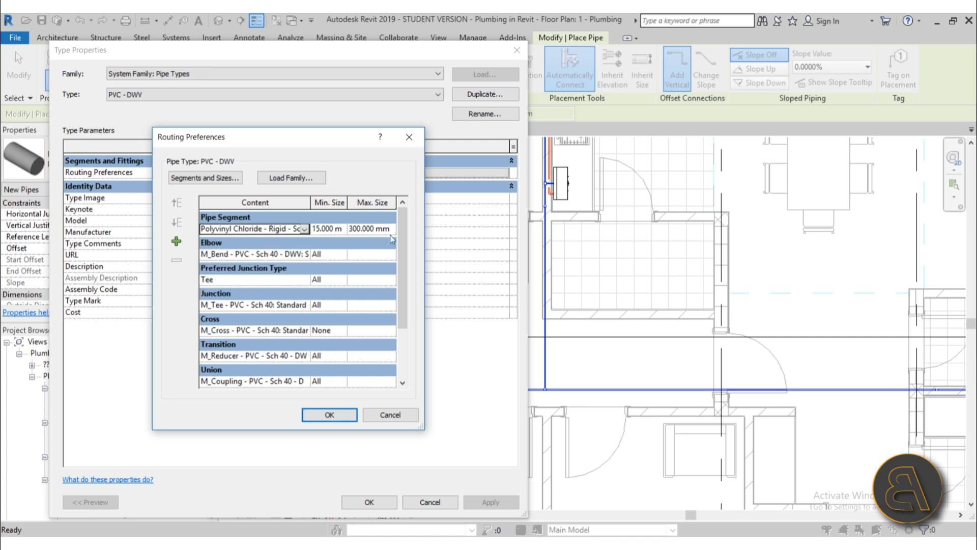
left_click(307, 282)
left_click(305, 285)
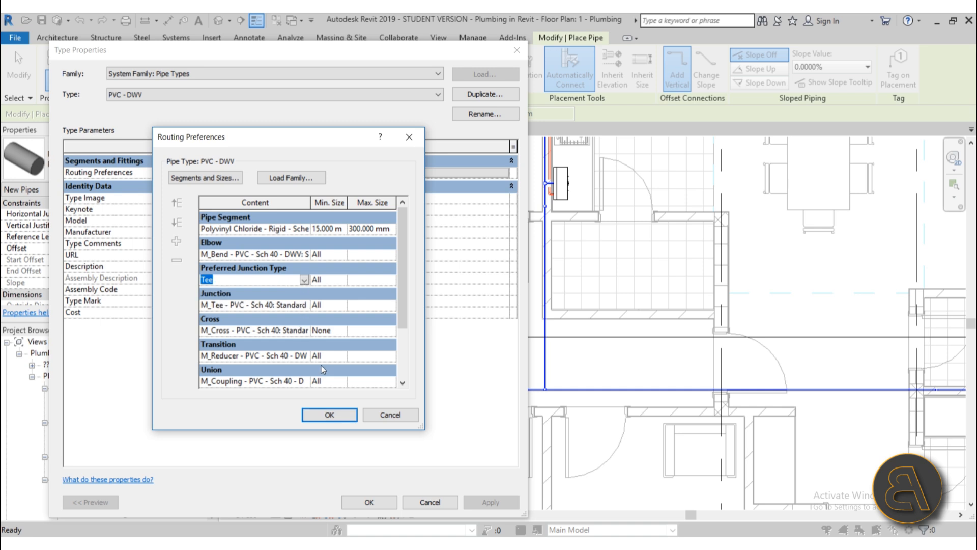
Step: Accept the PVC - DWV routing preferences and type properties, and leave pipe placement
left_click(340, 417)
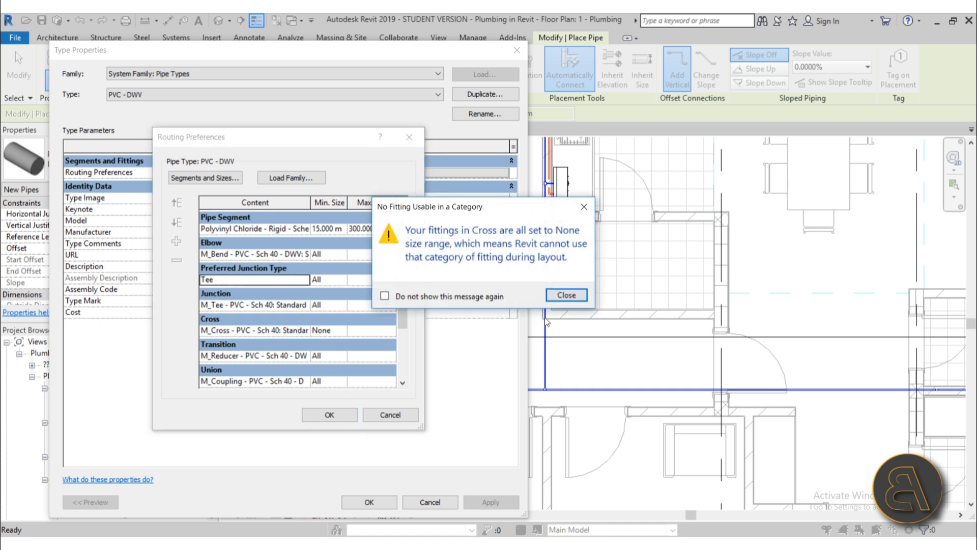
left_click(565, 297)
left_click(502, 504)
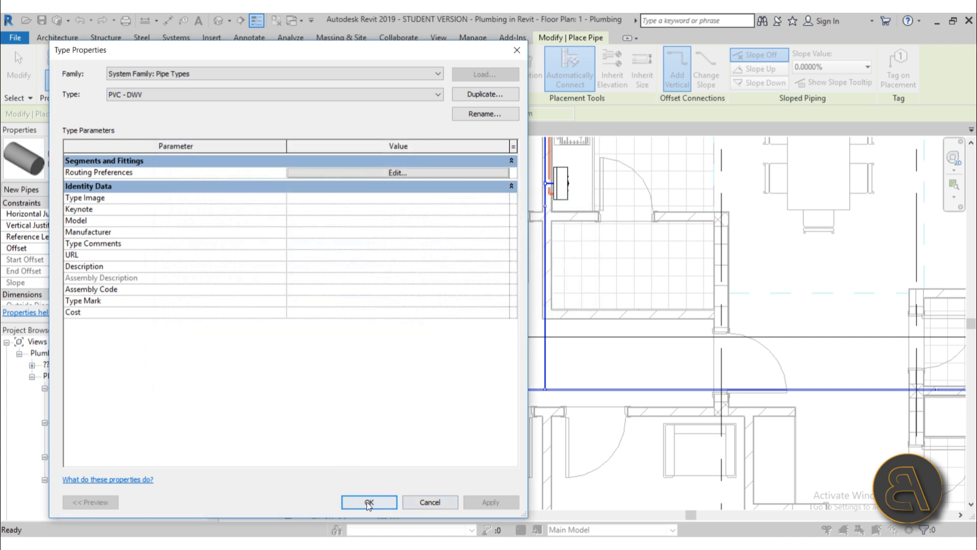
left_click(369, 503)
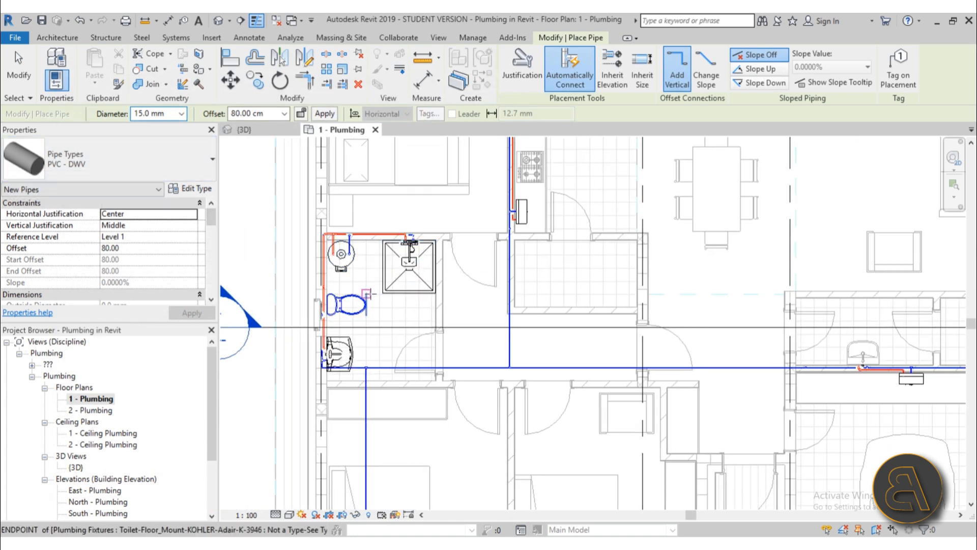
key("Escape")
scroll(337, 314, "up", 3)
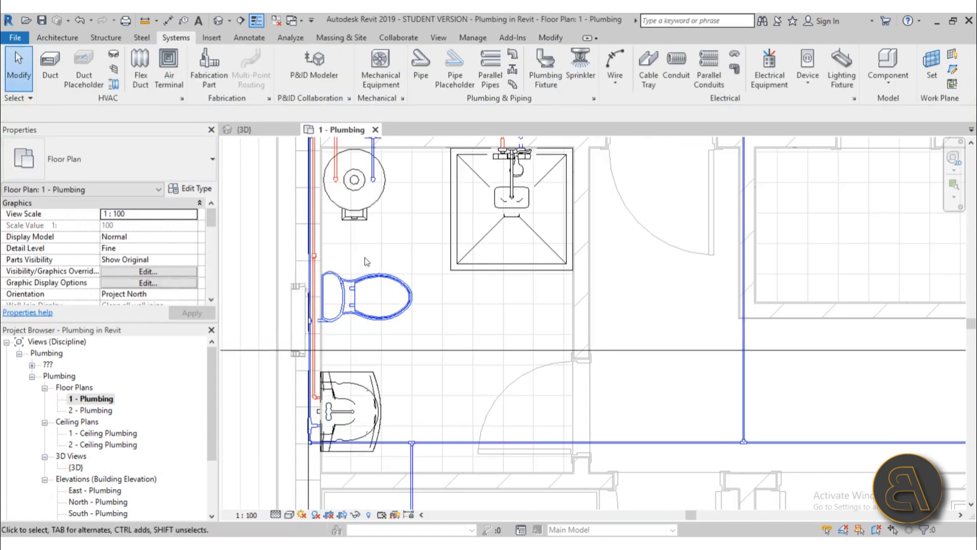
scroll(367, 263, "down", 2)
middle_click_drag(367, 277, 369, 226)
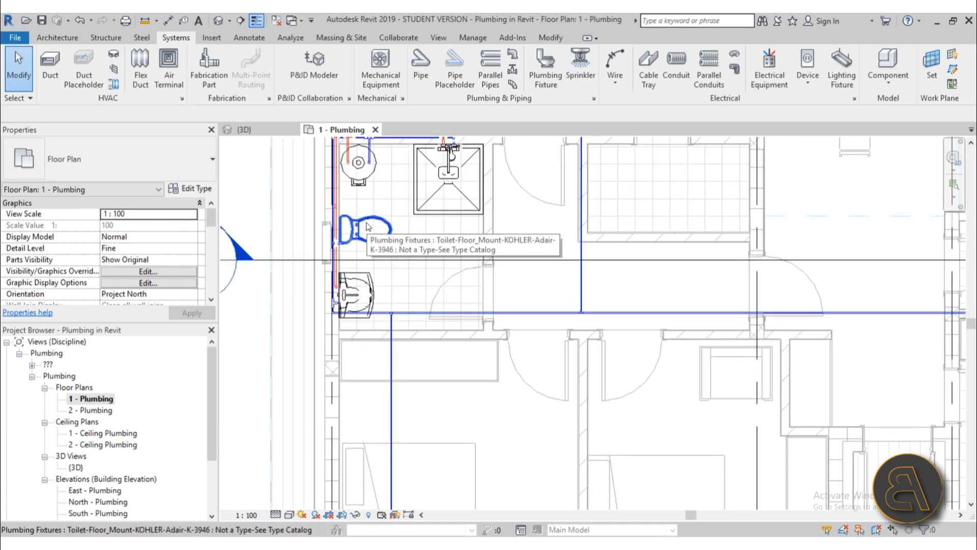
Step: Examine the bathroom toilet's connectors in the 3D view and try to start an 80 mm drain pipe from its outlet
scroll(369, 224, "down", 2)
middle_click_drag(387, 268, 385, 276)
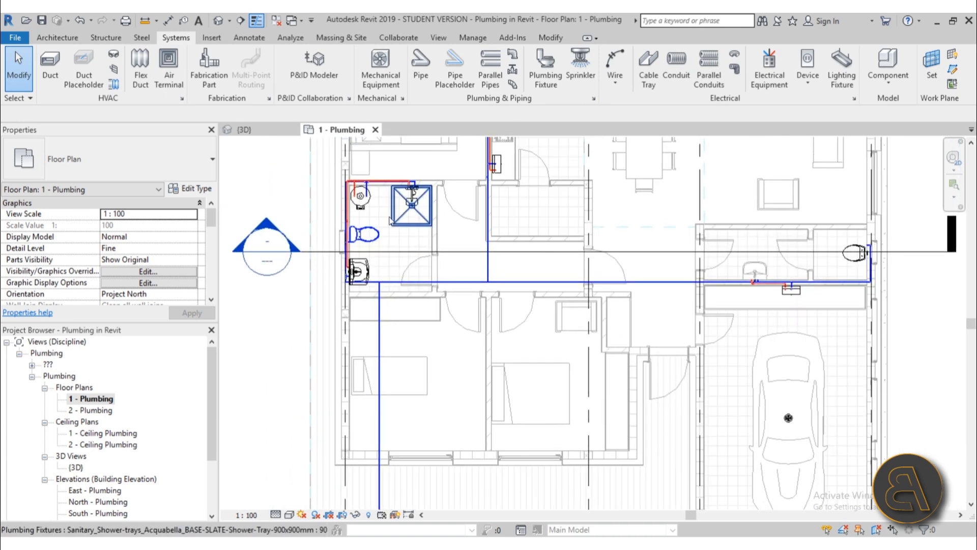
middle_click_drag(415, 172, 411, 208)
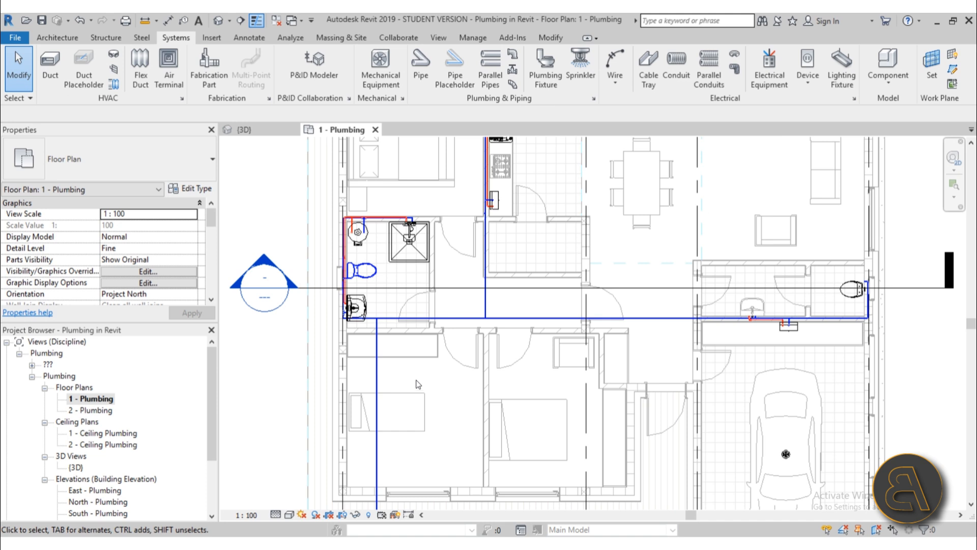
left_click(218, 21)
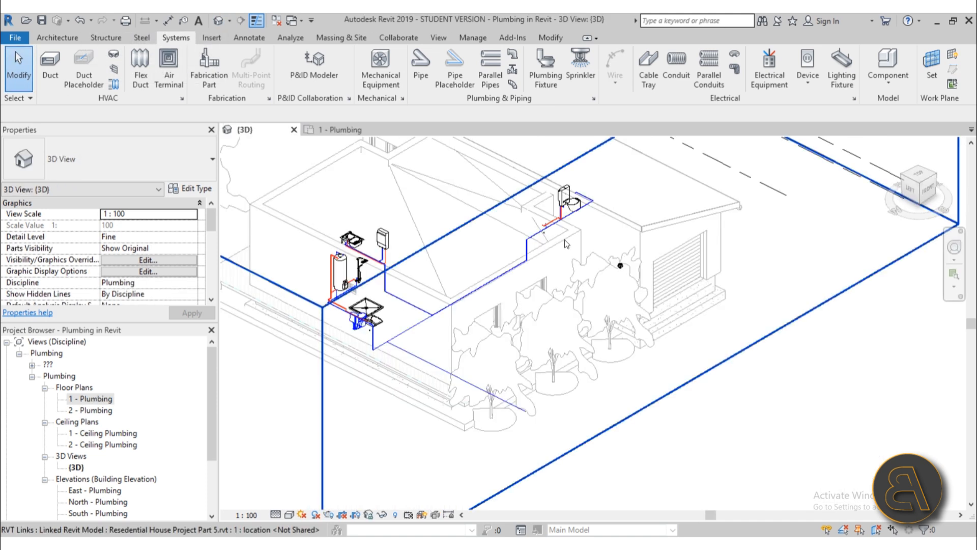
scroll(436, 293, "up", 5)
scroll(436, 292, "up", 3)
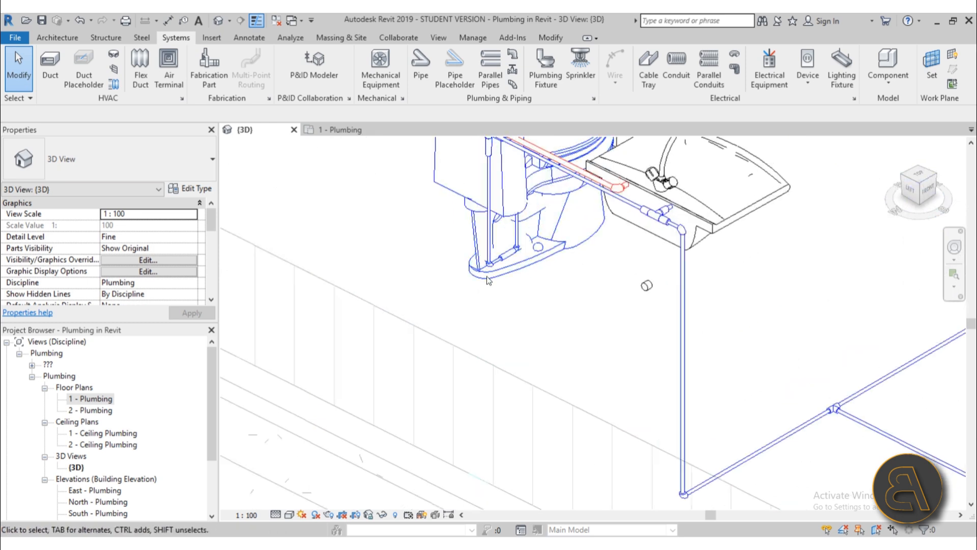
left_click(482, 294)
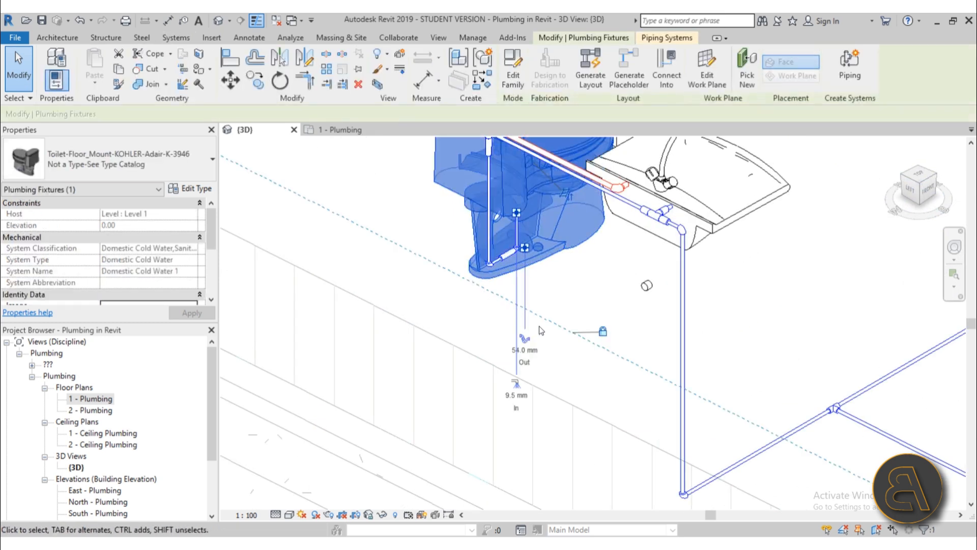
scroll(537, 325, "down", 3)
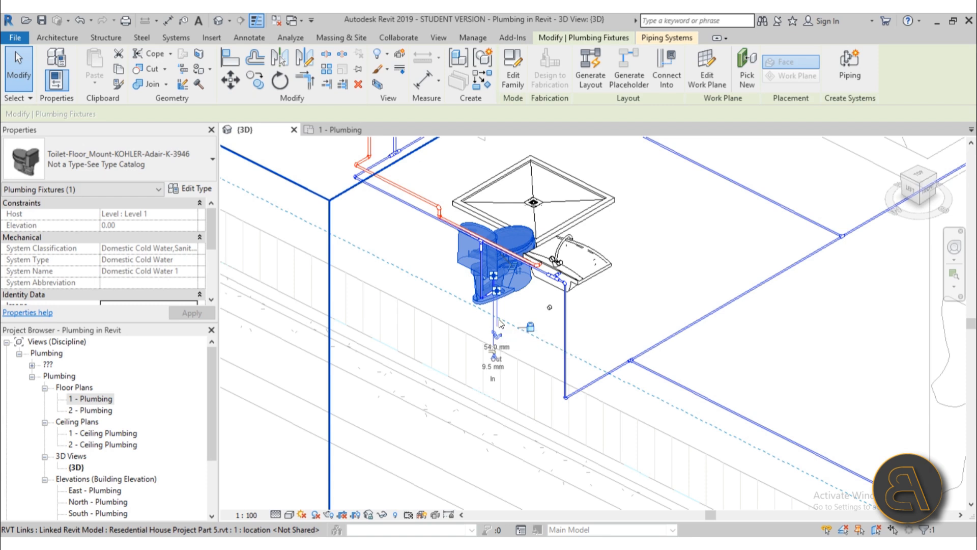
scroll(499, 321, "up", 3)
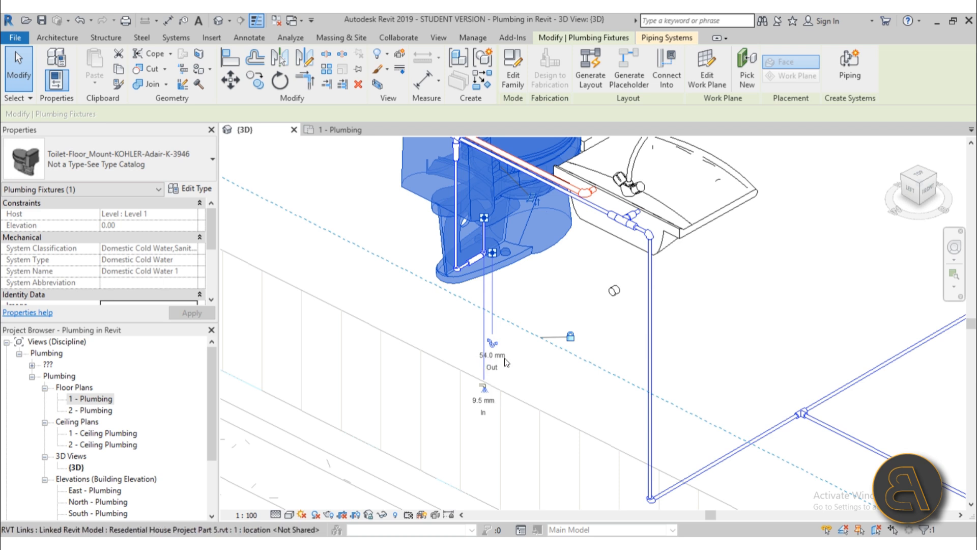
left_click(492, 348)
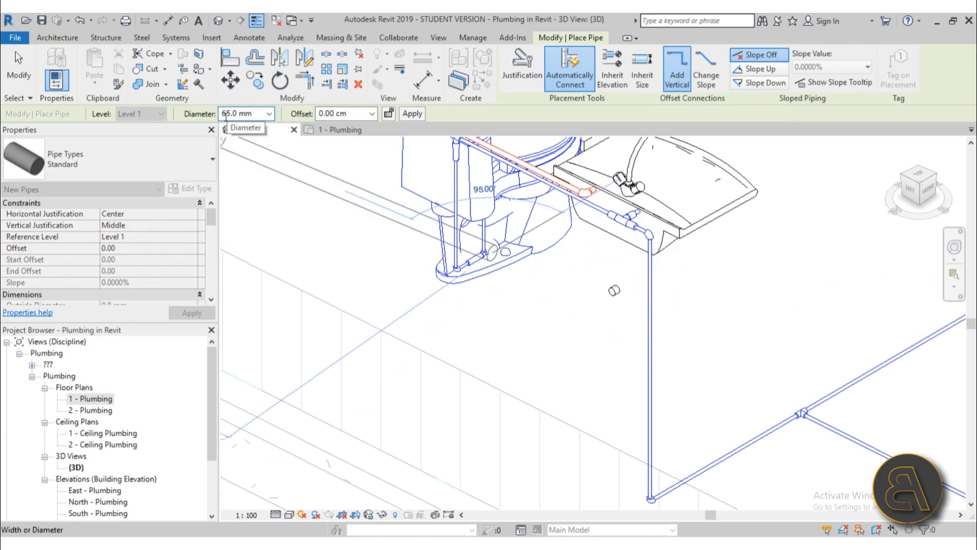
left_click(234, 114)
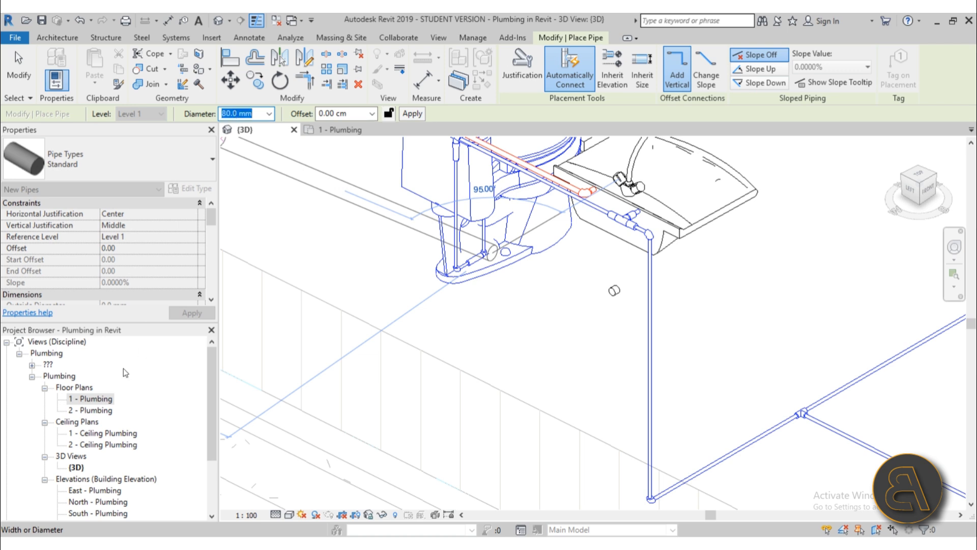
Step: In the 1 - Plumbing floor plan, start a drain pipe from the toilet's outlet with an 80 mm diameter and a -40 cm offset
double_click(94, 398)
scroll(350, 271, "up", 3)
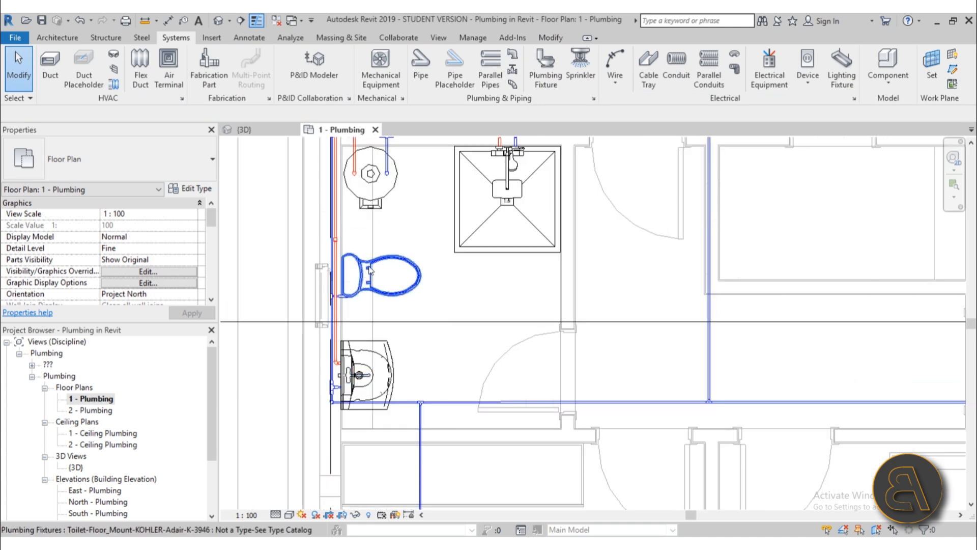
left_click(397, 272)
scroll(387, 275, "up", 3)
left_click(396, 429)
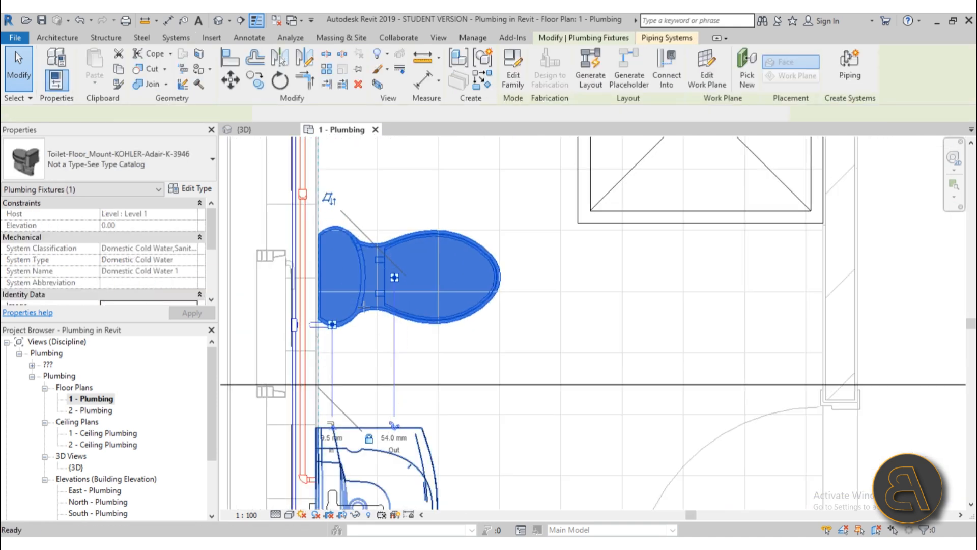
scroll(344, 293, "down", 3)
middle_click_drag(335, 293, 427, 293)
scroll(413, 290, "up", 3)
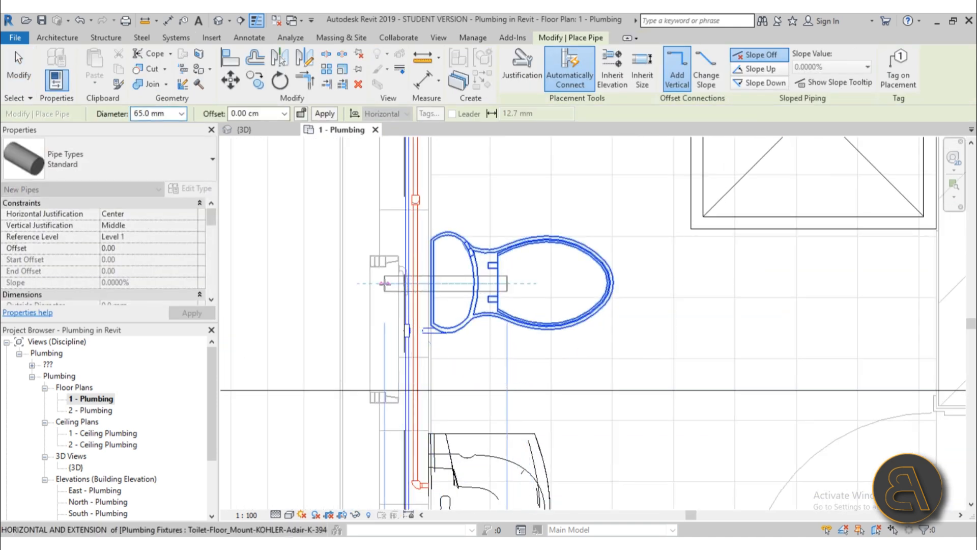
scroll(391, 282, "down", 3)
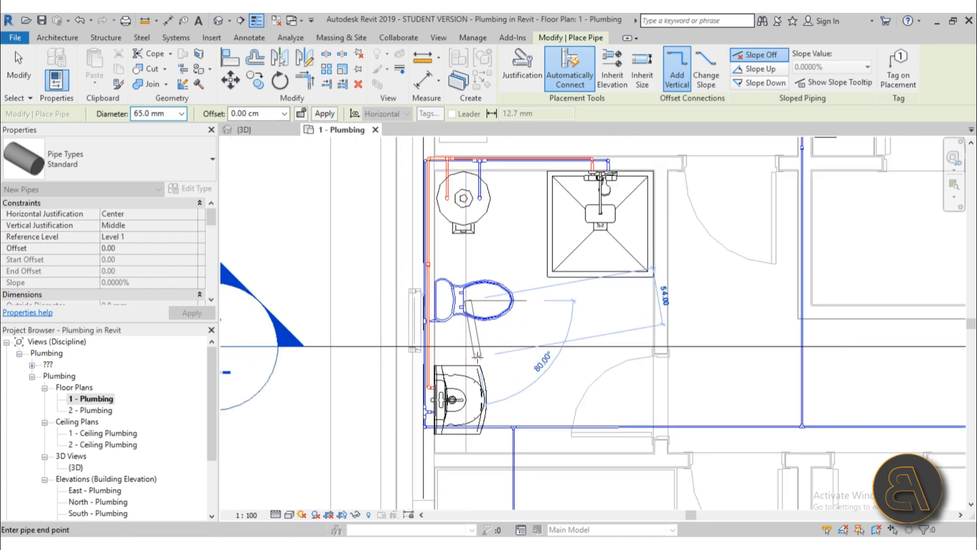
middle_click_drag(470, 377, 463, 318)
scroll(463, 318, "up", 2)
scroll(466, 411, "down", 1)
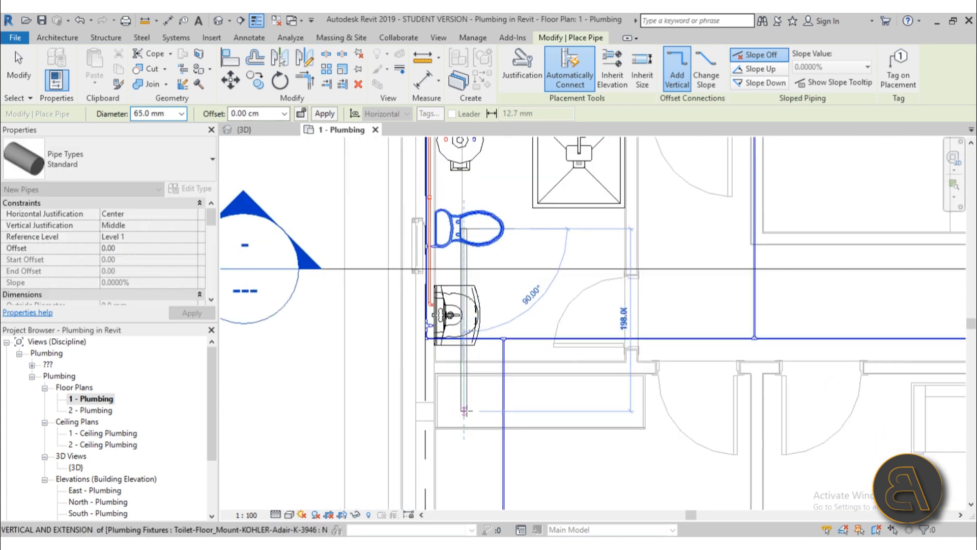
middle_click_drag(473, 462, 474, 372)
scroll(462, 372, "down", 2)
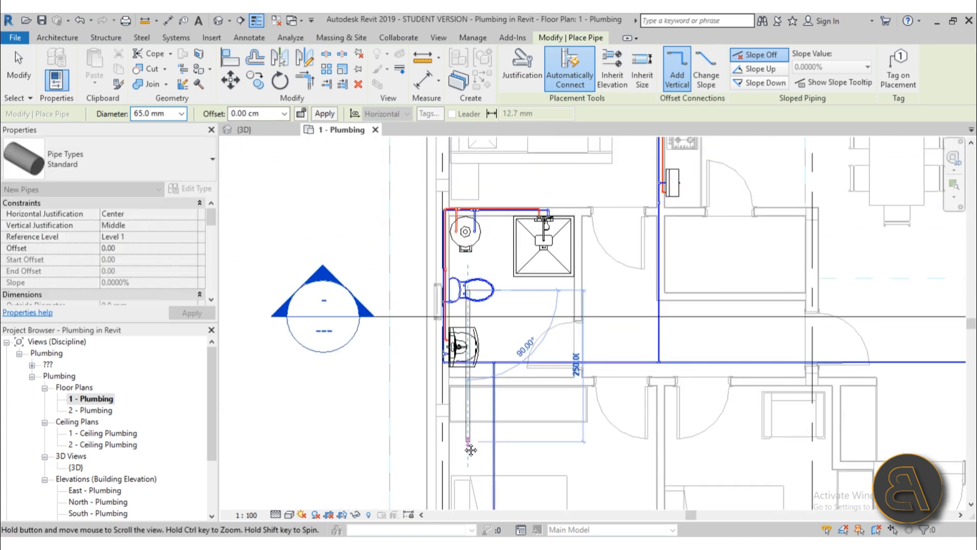
scroll(471, 450, "up", 3)
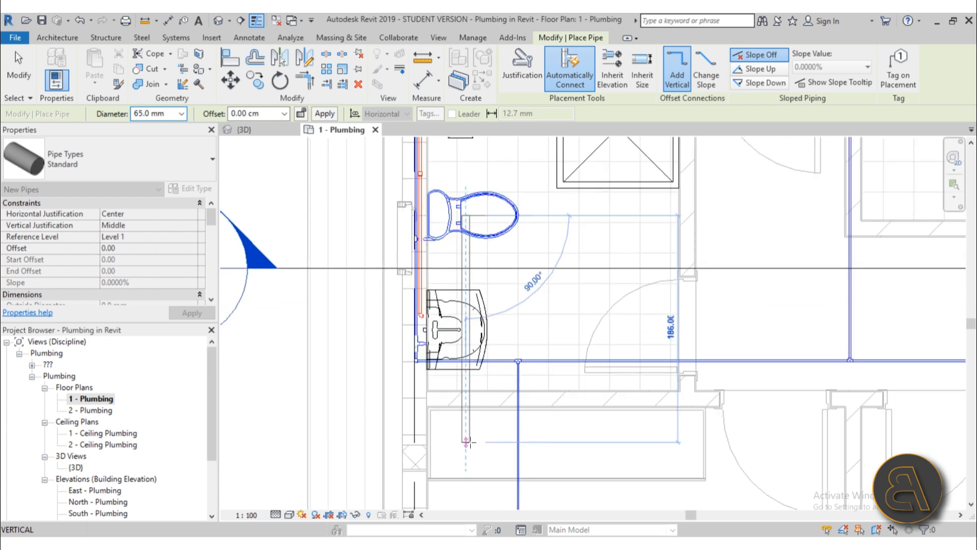
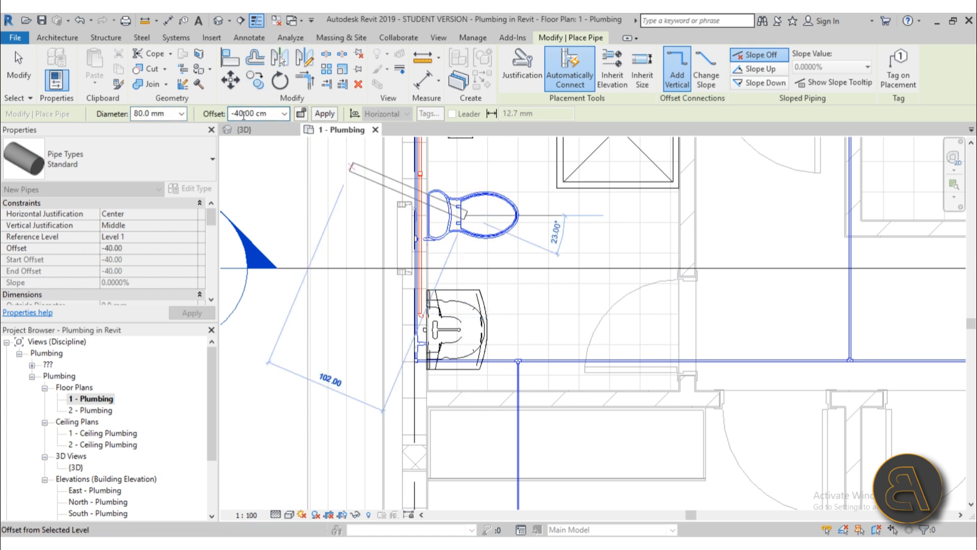
Step: Run the unsloped drain pipe straight south from the toilet past the washbasin into the adjacent bedroom and end pipe placement
scroll(460, 398, "down", 2)
middle_click_drag(461, 398, 462, 227)
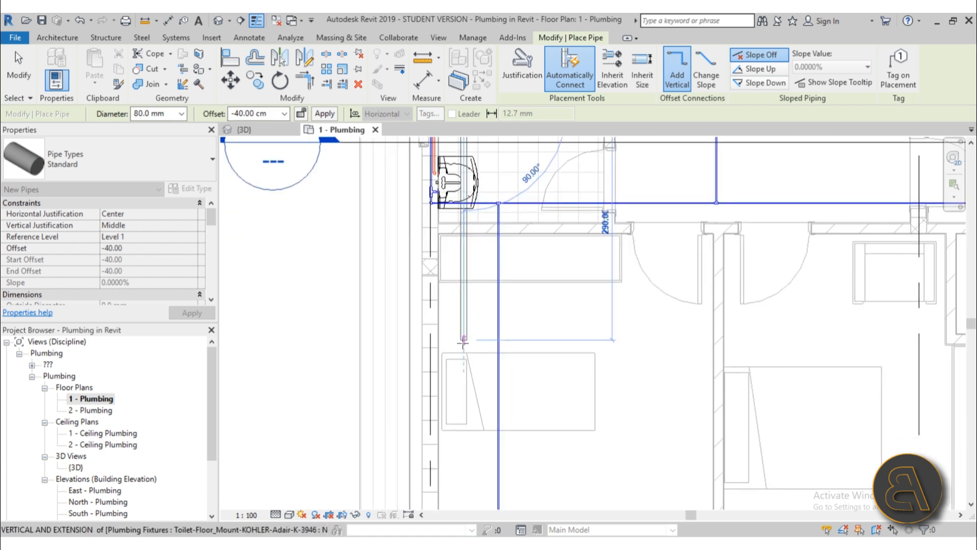
left_click(463, 267)
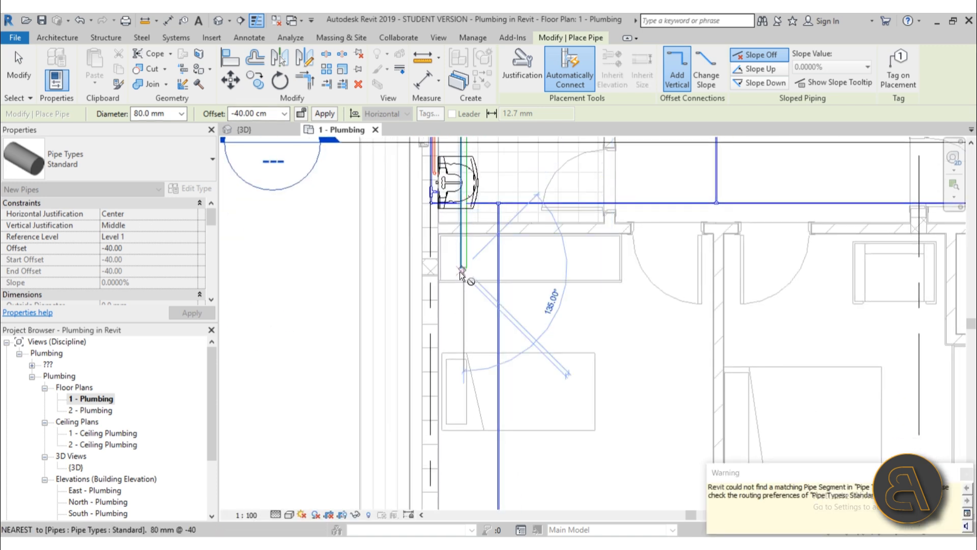
key("Escape")
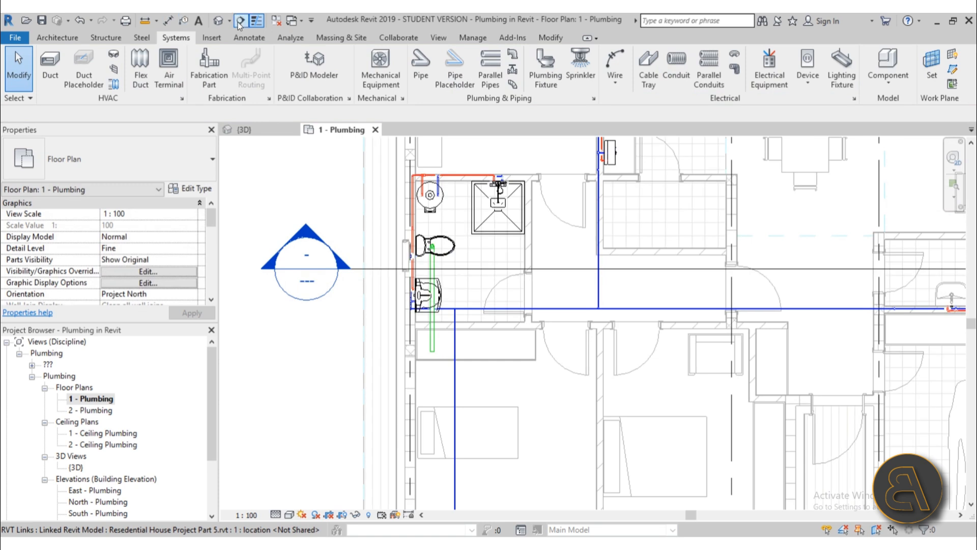
Step: Inspect the unsloped toilet drain pipe and its elbow in the 3D view, and undo that pipe
left_click(218, 21)
scroll(534, 242, "down", 1)
middle_click_drag(545, 266, 311, 368, "shift")
middle_click_drag(426, 365, 441, 355, "shift")
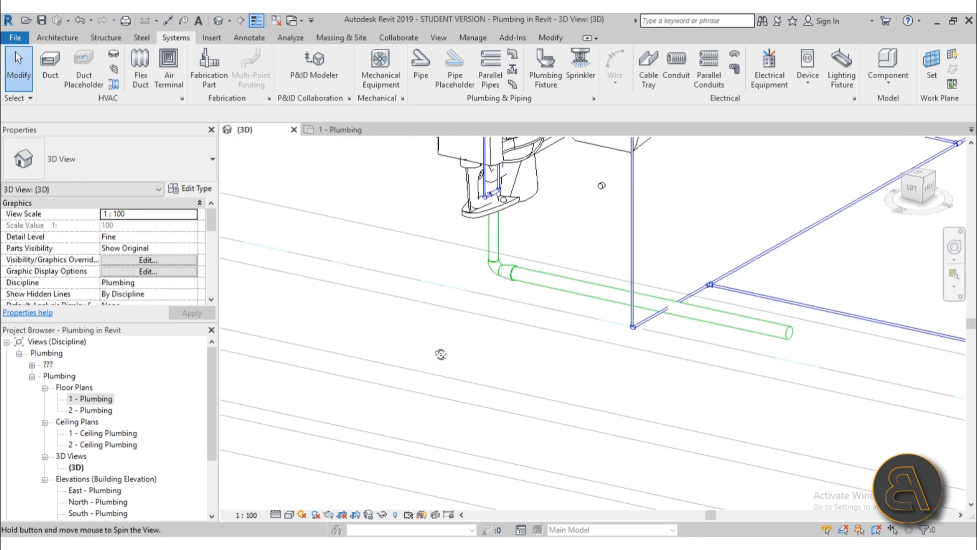
left_click(529, 281)
left_click(526, 310)
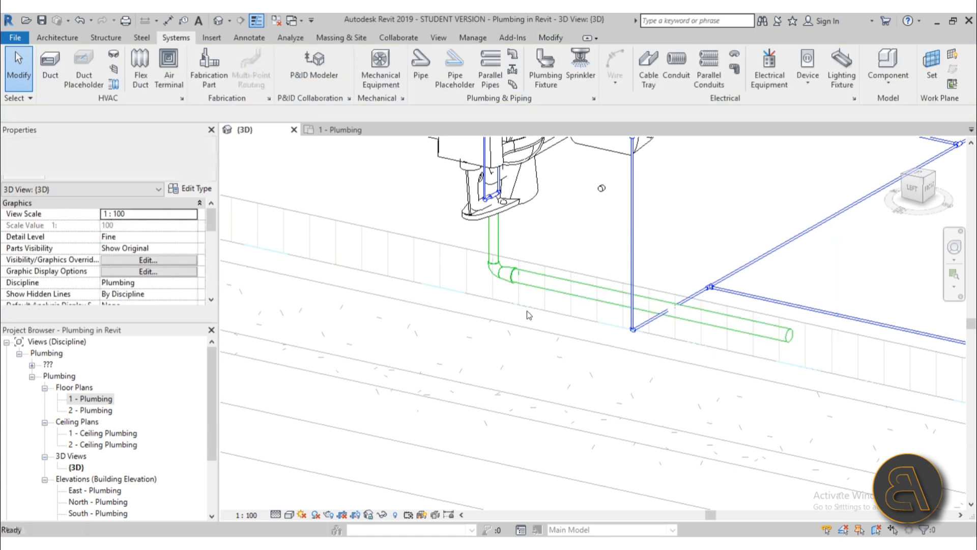
left_click(536, 289)
left_click(80, 23)
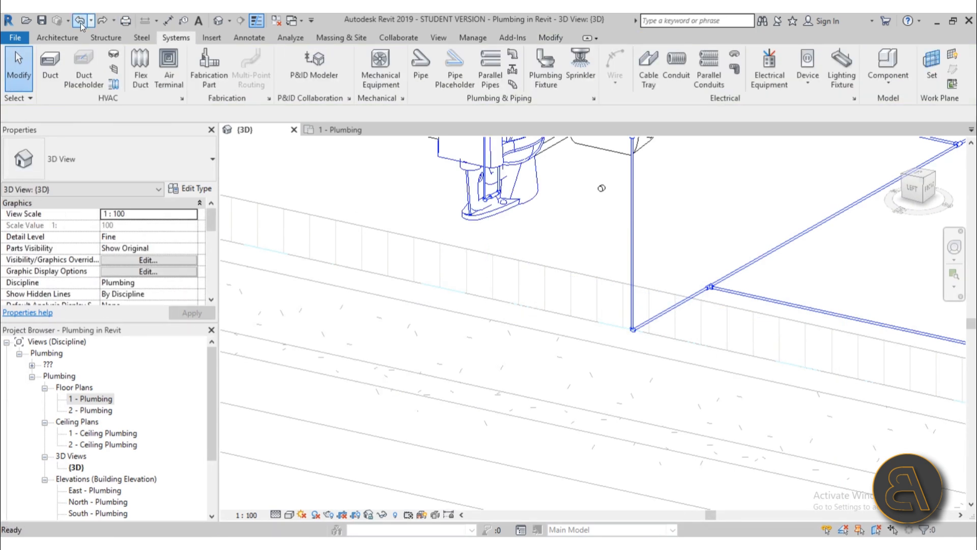
Step: Restart the drain pipe from the toilet's outlet in the 1 - Plumbing floor plan, with a downward slope of 2%
double_click(87, 399)
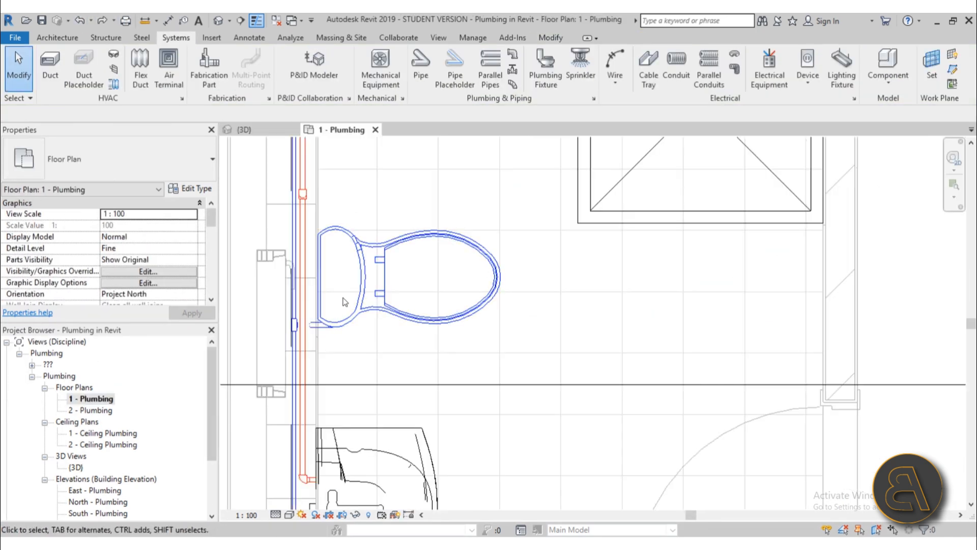
left_click(394, 319)
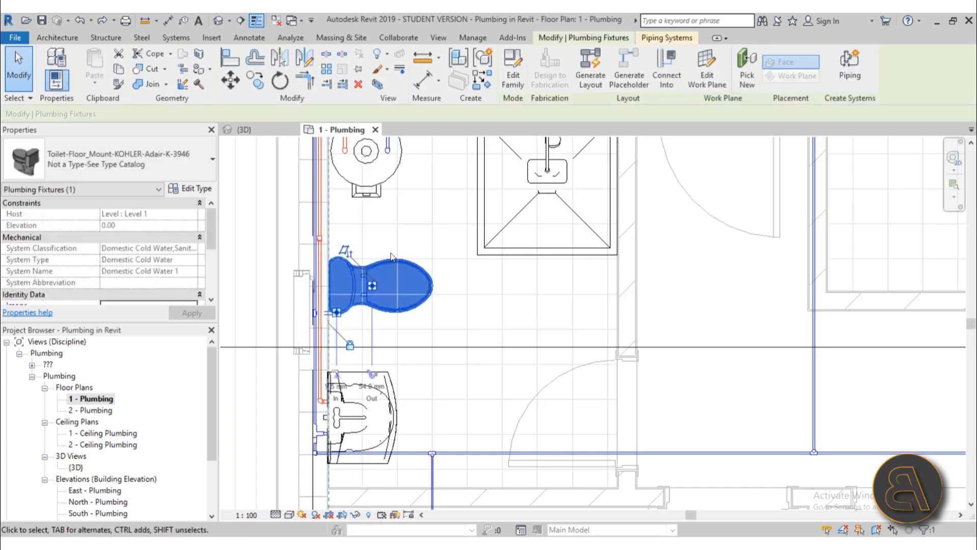
left_click(373, 286)
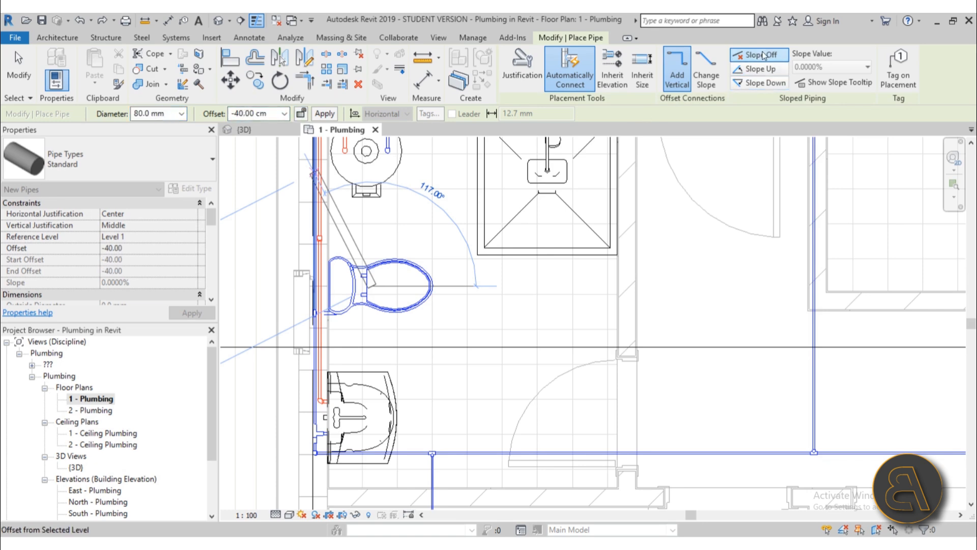
left_click(761, 83)
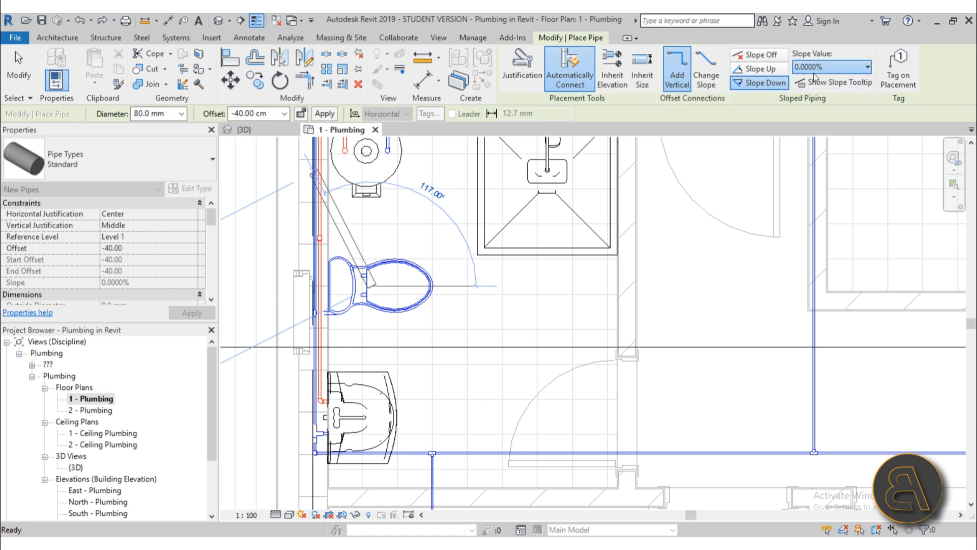
left_click(825, 67)
left_click(810, 108)
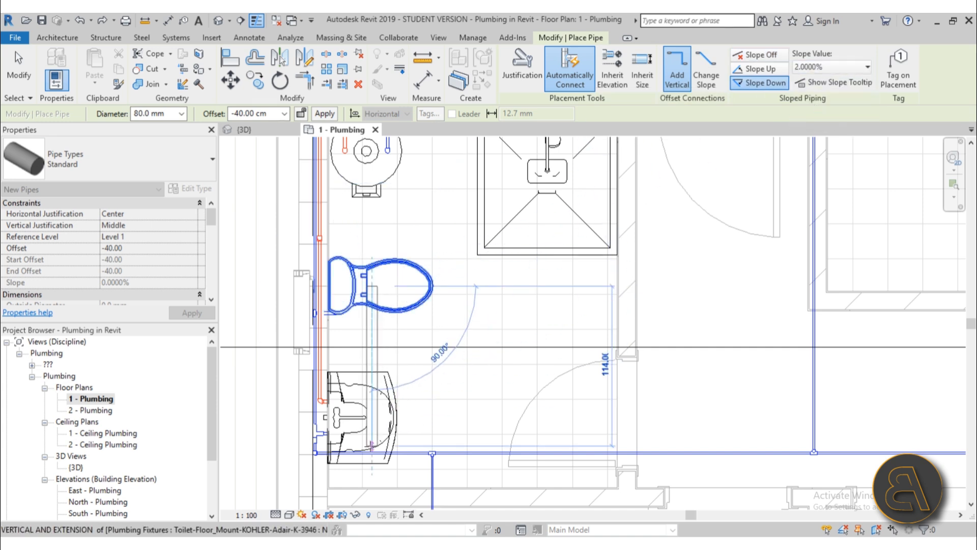
Step: Run the sloped drain pipe straight south from the toilet past the washbasin into the adjacent bedroom and leave pipe placement
scroll(385, 440, "down", 2)
middle_click_drag(384, 441, 383, 242)
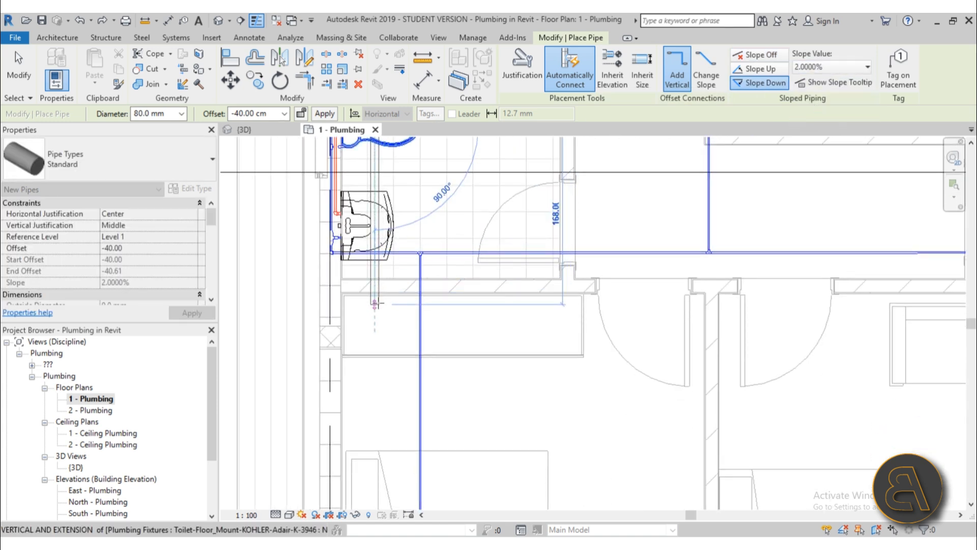
scroll(377, 304, "down", 3)
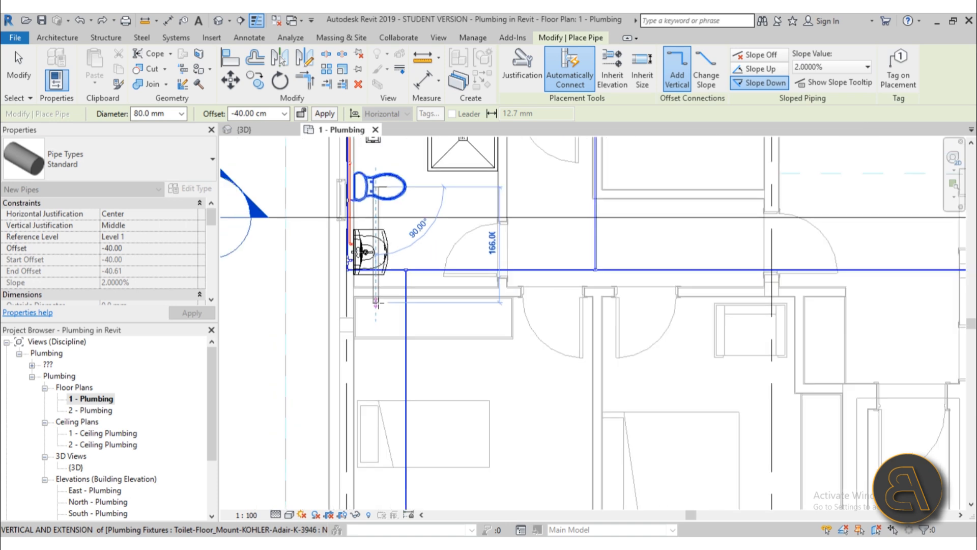
left_click(377, 338)
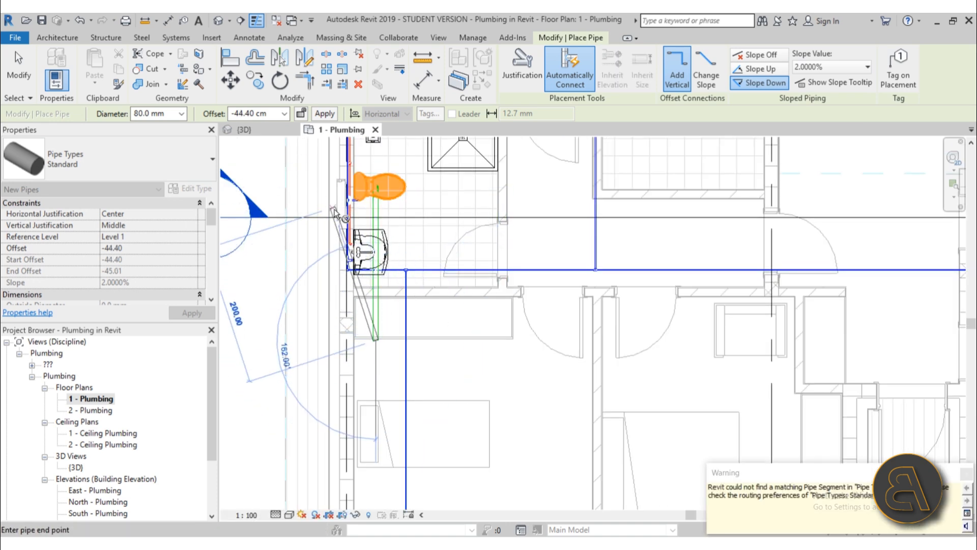
scroll(375, 241, "up", 3)
scroll(374, 242, "down", 3)
key("Escape")
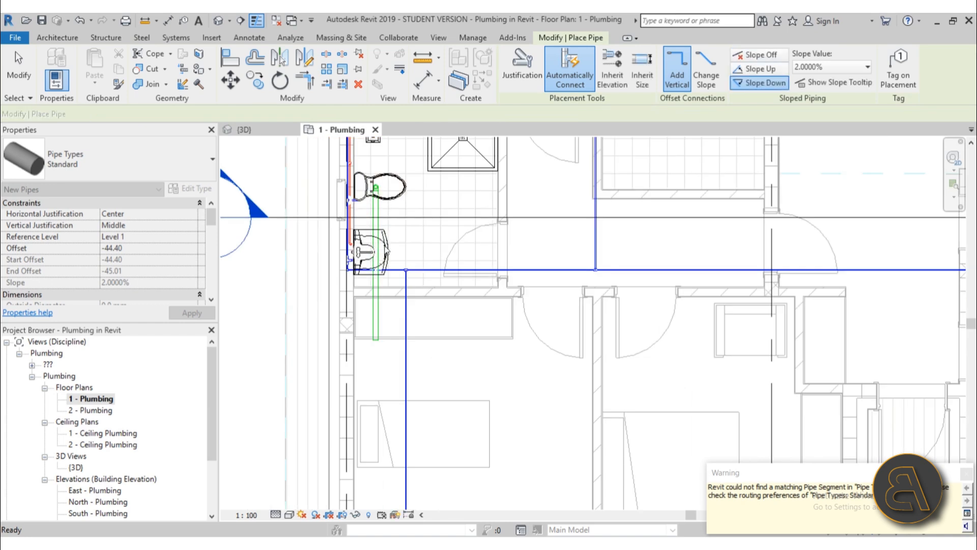
key("Escape")
Step: Examine the sloped toilet drain pipe in the 3D view from the left side of the house
left_click(219, 22)
scroll(433, 283, "down", 3)
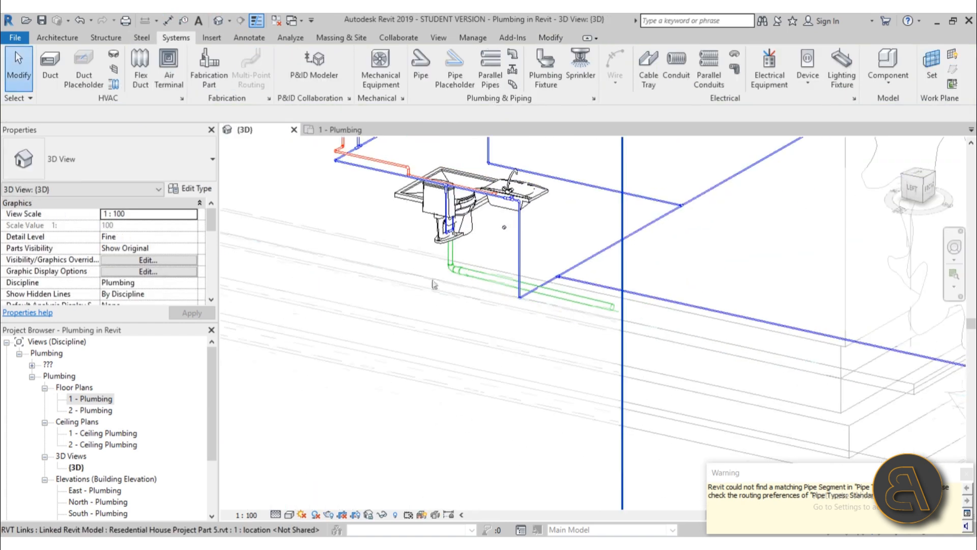
middle_click_drag(434, 283, 613, 365, "shift")
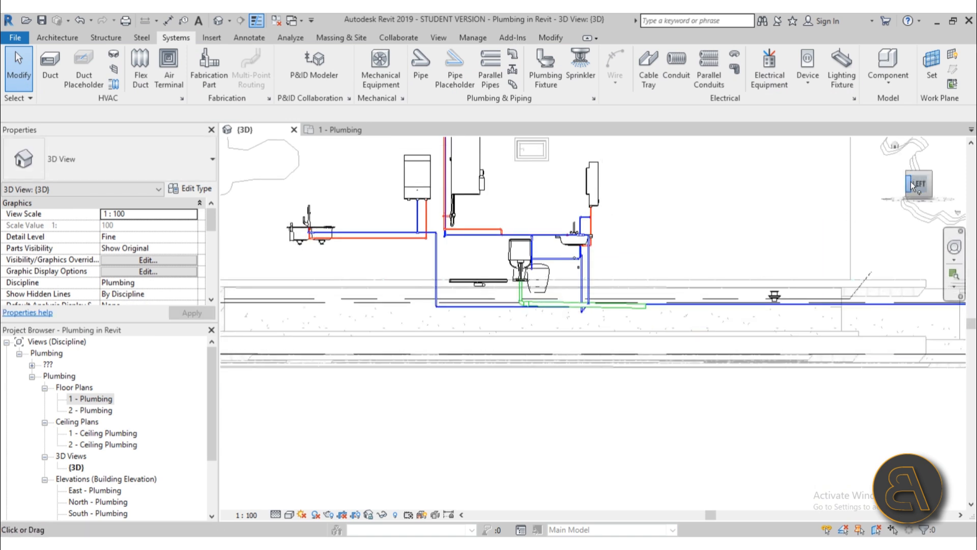
left_click(911, 185)
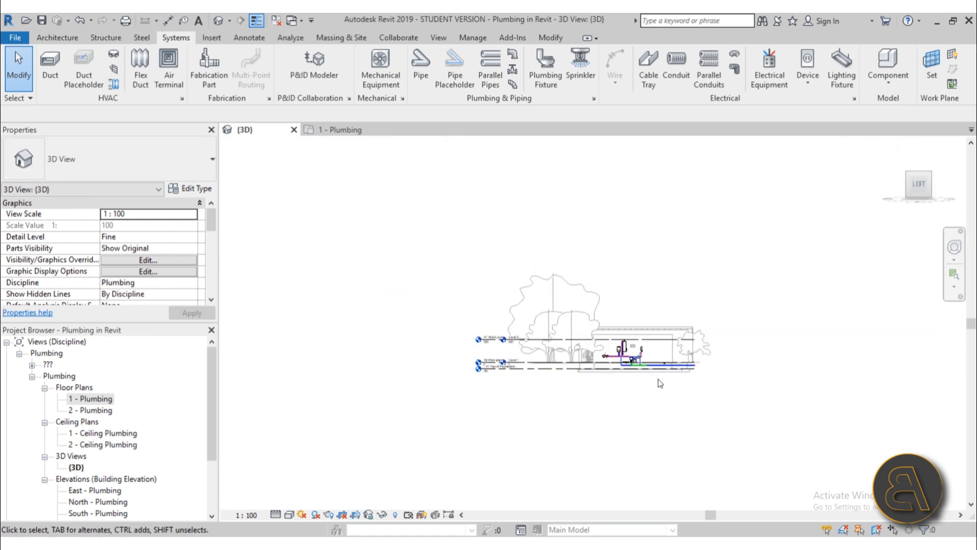
Step: Start a 40 mm drain pipe from the shower tray's outlet in the 1 - Plumbing floor plan, with an offset of -35 cm
scroll(657, 375, "up", 5)
scroll(585, 324, "up", 3)
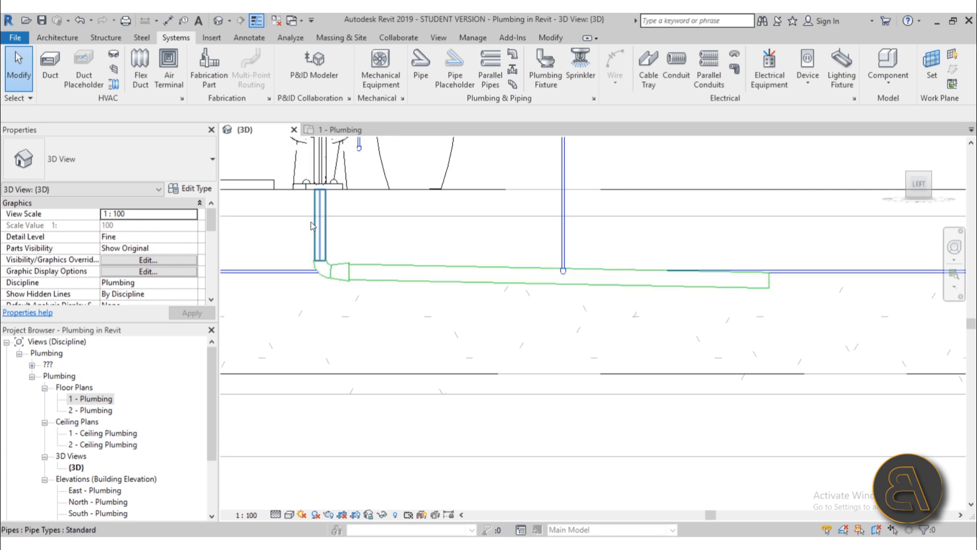
double_click(91, 403)
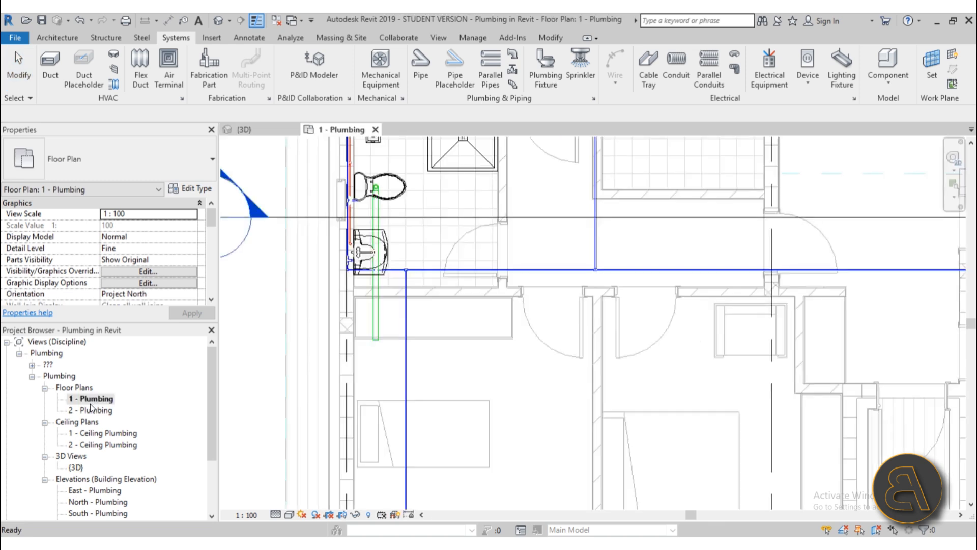
scroll(476, 334, "down", 4)
middle_click_drag(476, 334, 453, 384)
scroll(443, 283, "up", 5)
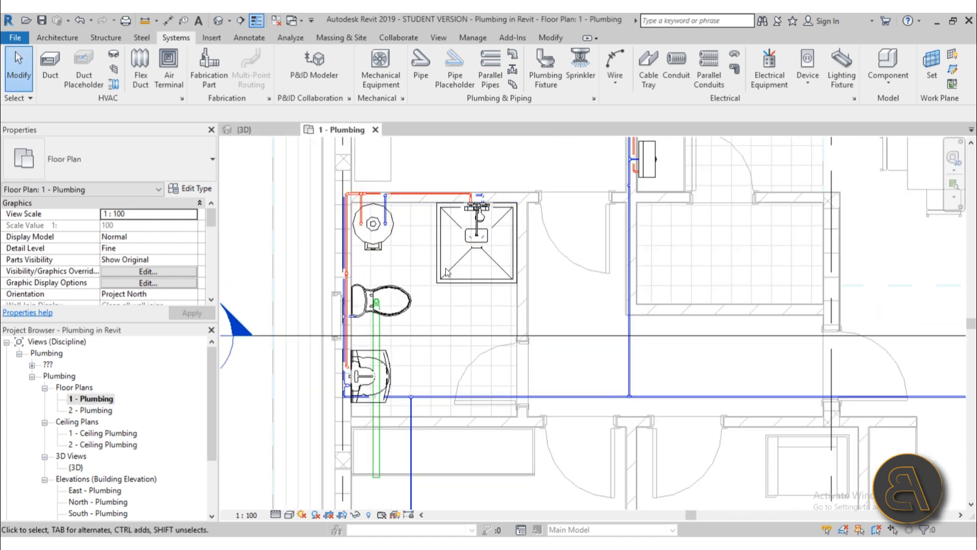
middle_click_drag(450, 277, 446, 288)
left_click(449, 294)
scroll(465, 269, "up", 3)
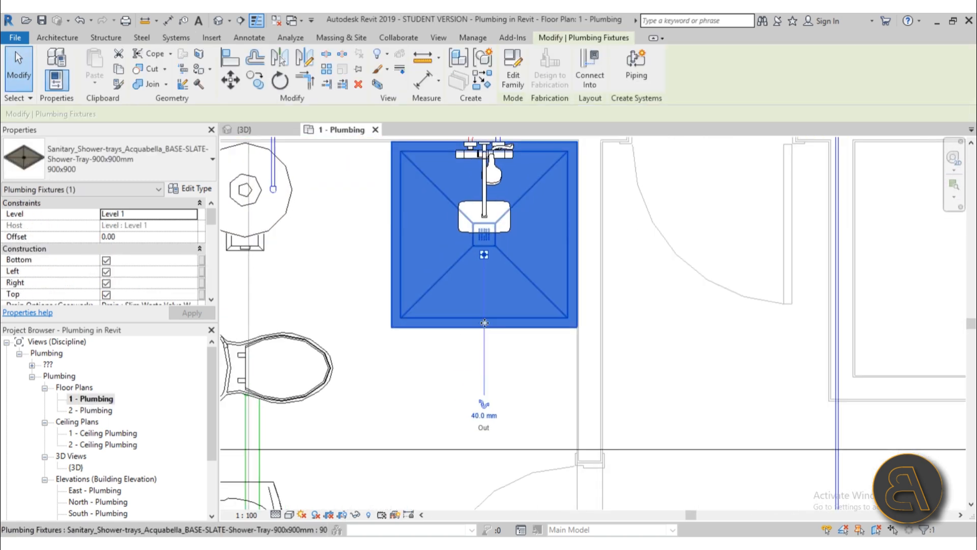
left_click(482, 402)
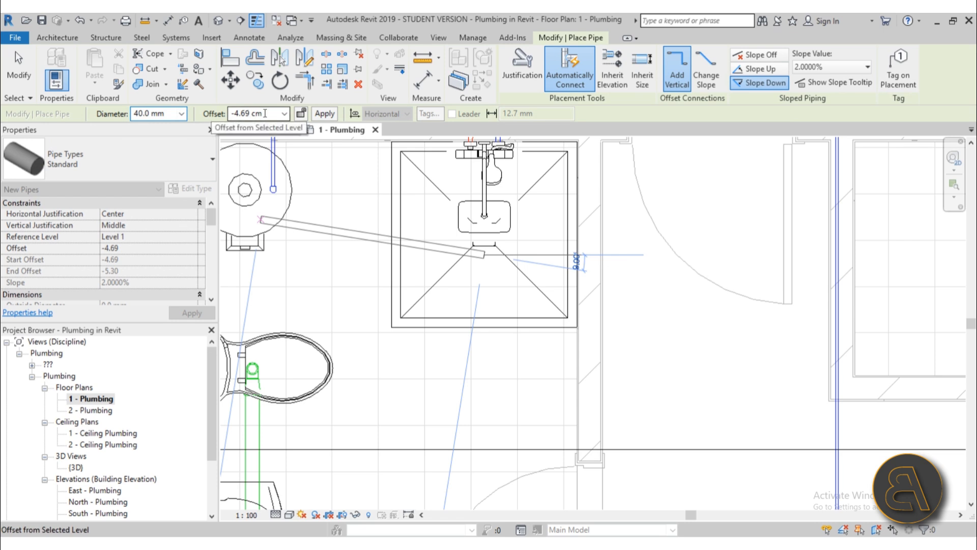
left_click_drag(264, 113, 203, 117)
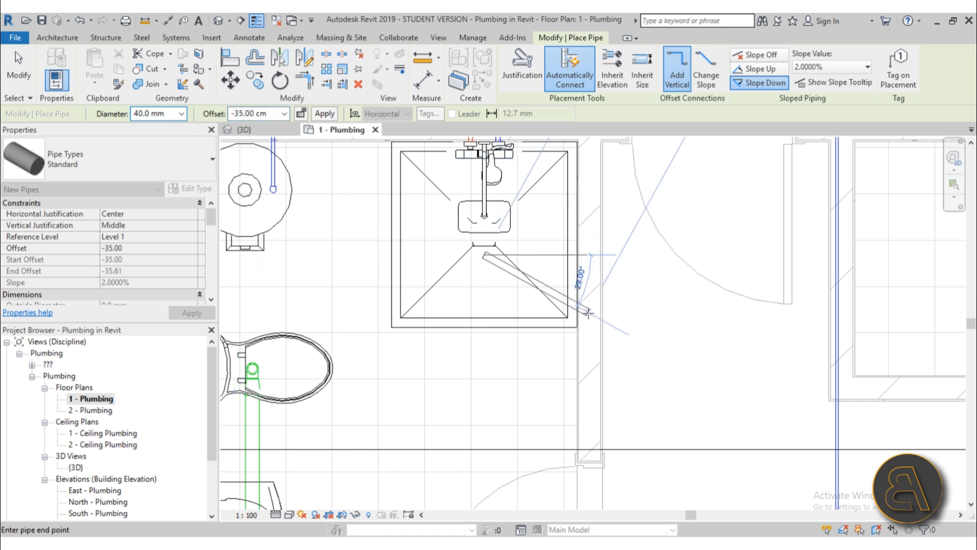
Step: Run the shower drain pipe diagonally into the toilet's drain pipe beside the washbasin and leave pipe placement
scroll(588, 311, "down", 2)
middle_click_drag(589, 311, 572, 222)
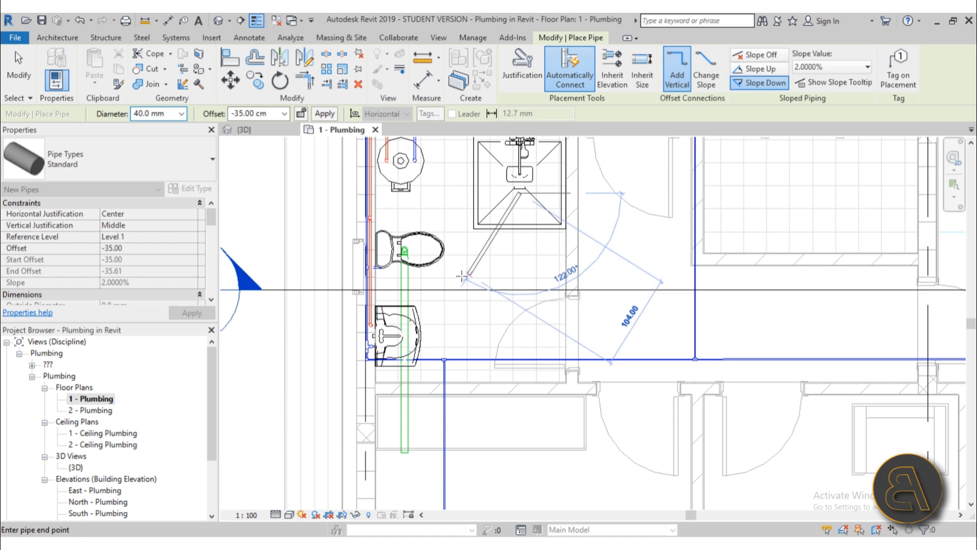
left_click(405, 307)
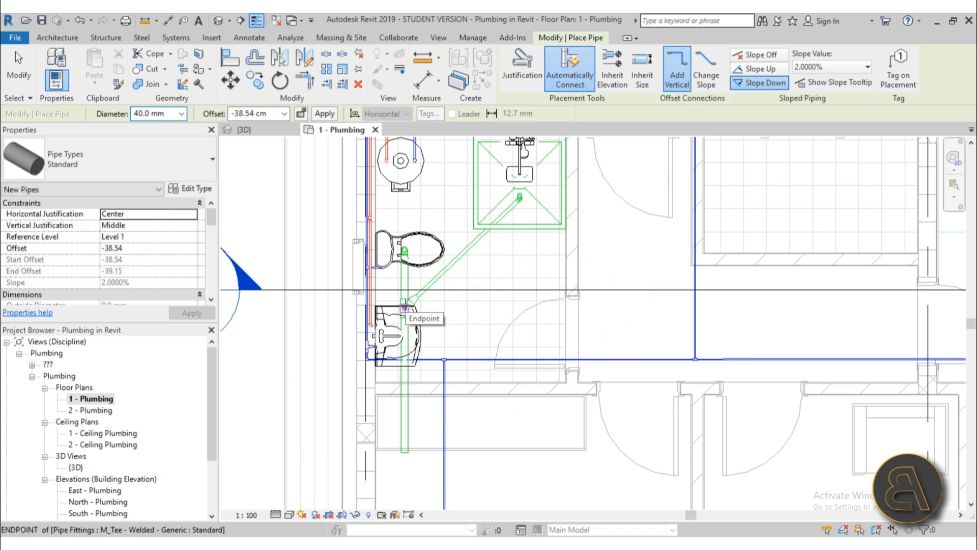
key("Escape")
scroll(417, 297, "up", 3)
scroll(509, 318, "down", 2)
middle_click_drag(509, 318, 480, 349)
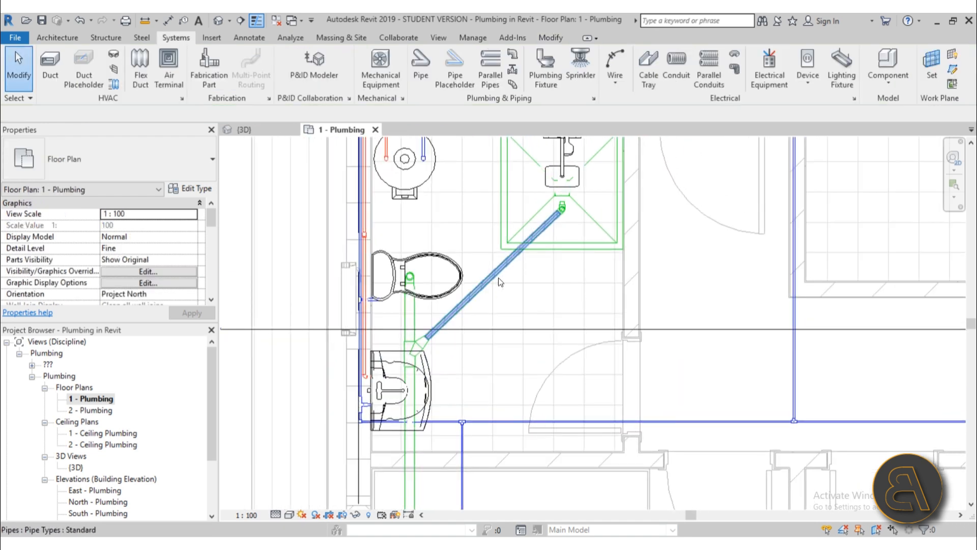
Step: Examine the shower drain's connection to the toilet drain and the washbasin's sanitary connector in the 3D view
left_click(222, 23)
middle_click_drag(491, 196, 476, 304, "shift")
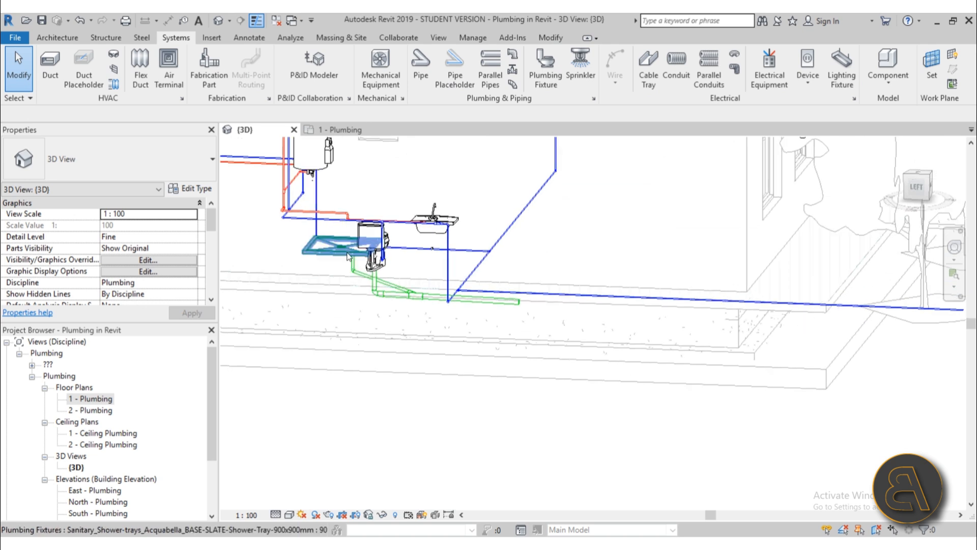
scroll(348, 252, "up", 3)
scroll(512, 375, "down", 5)
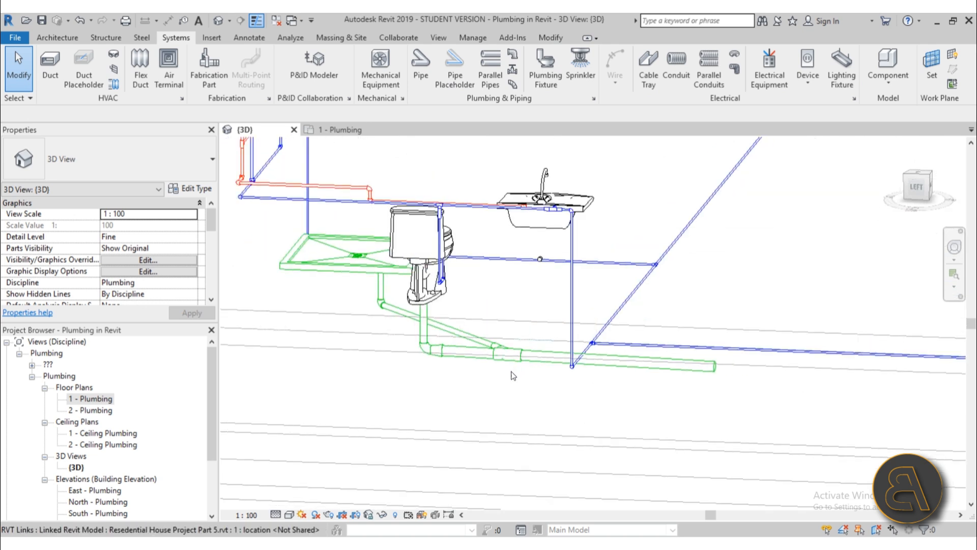
middle_click_drag(495, 386, 442, 401, "shift")
scroll(407, 387, "up", 5)
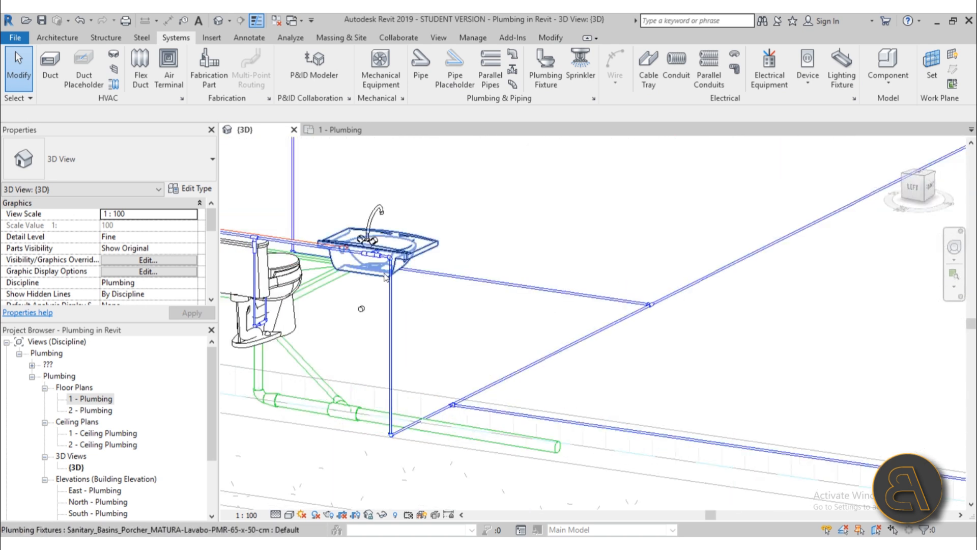
Step: Draw a short 32 mm drain pipe from the washbasin's sanitary connector straight west into the wall in the 1 - Plumbing floor plan
left_click(361, 310)
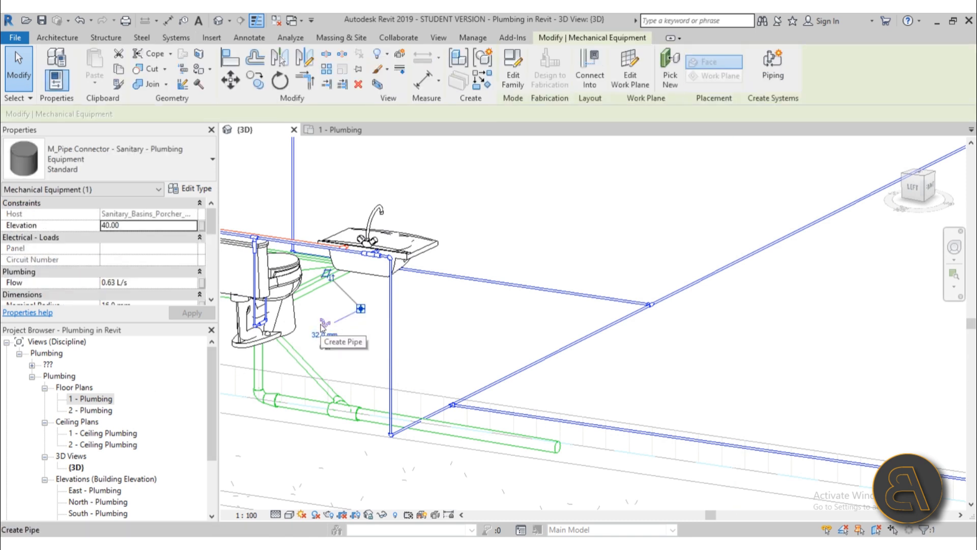
double_click(89, 401)
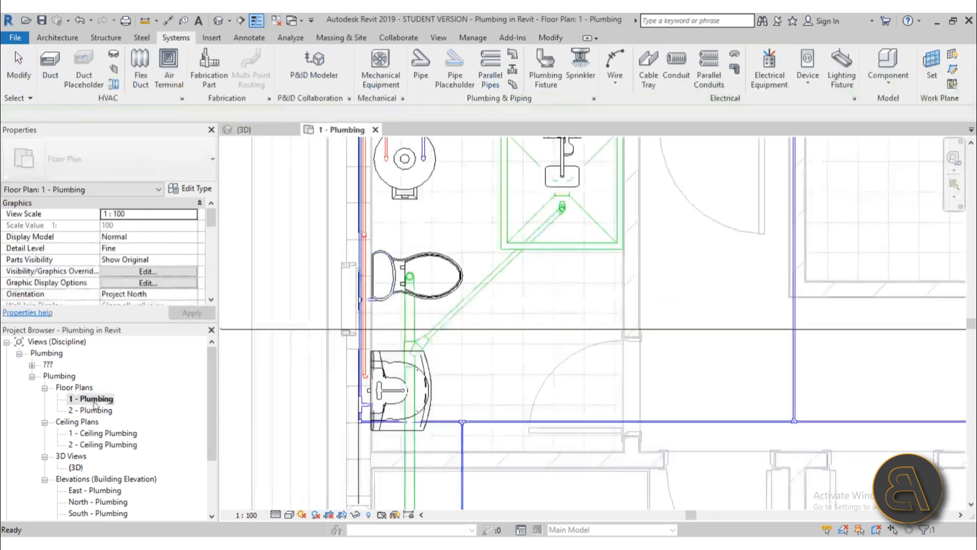
scroll(373, 334, "down", 2)
scroll(342, 389, "up", 4)
mouse_move(341, 389)
middle_mouse_down()
mouse_move(326, 405)
mouse_move(332, 394)
middle_mouse_up()
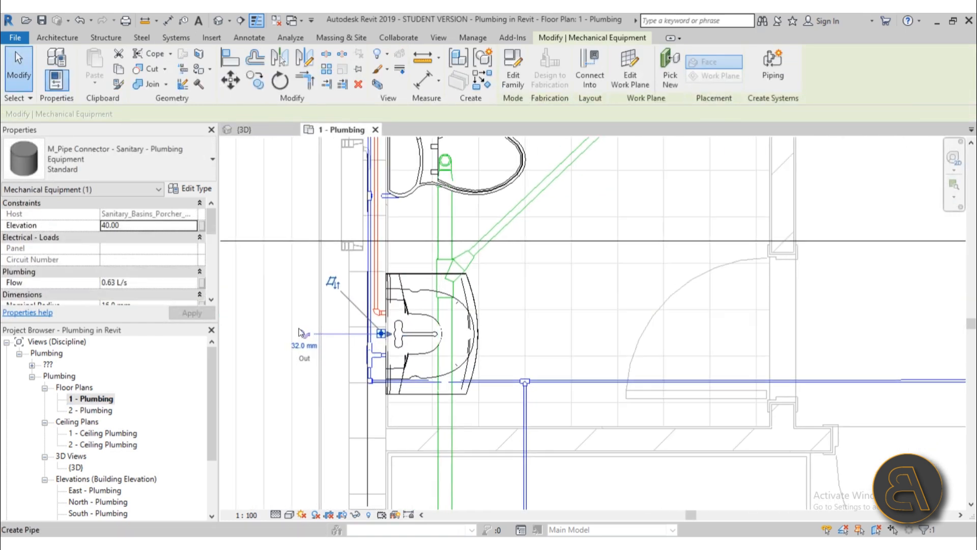
left_click(304, 336)
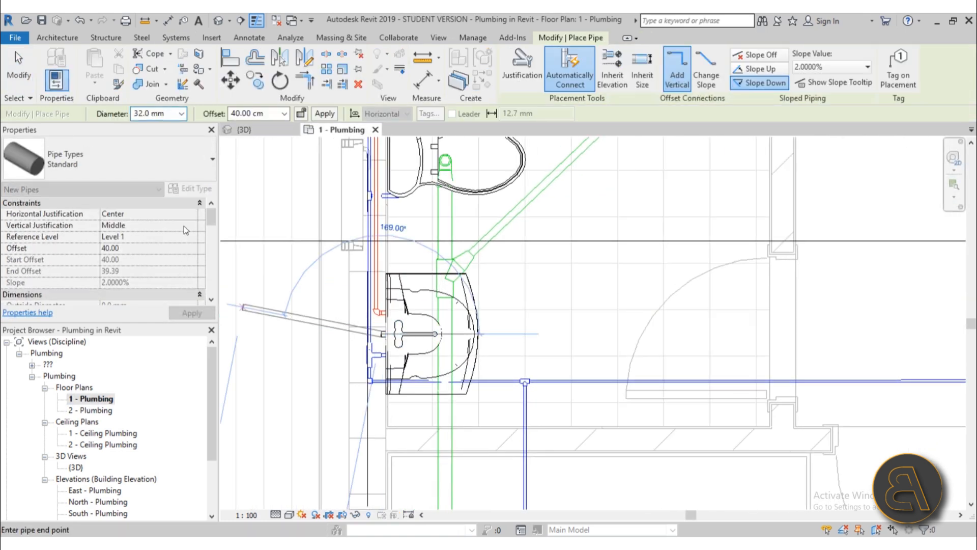
scroll(358, 336, "up", 4)
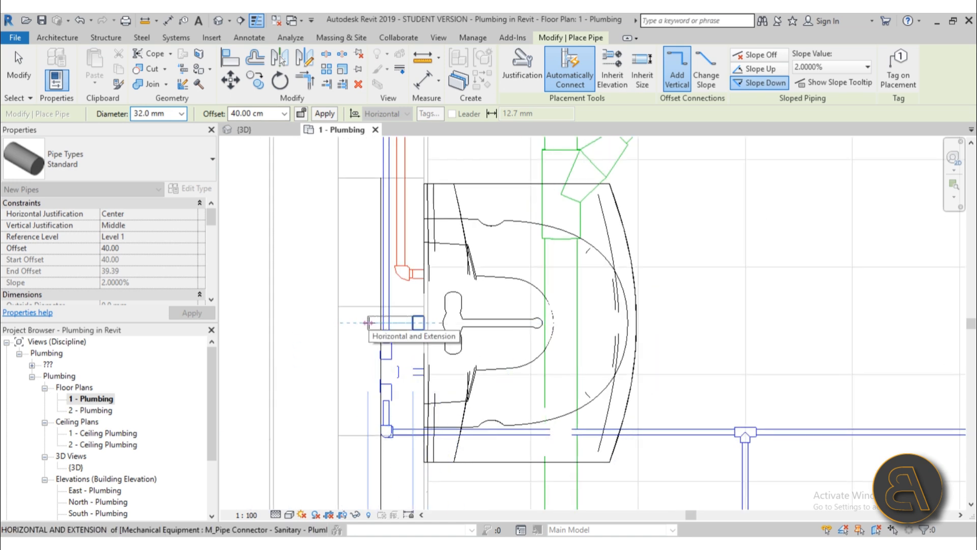
left_click(370, 322)
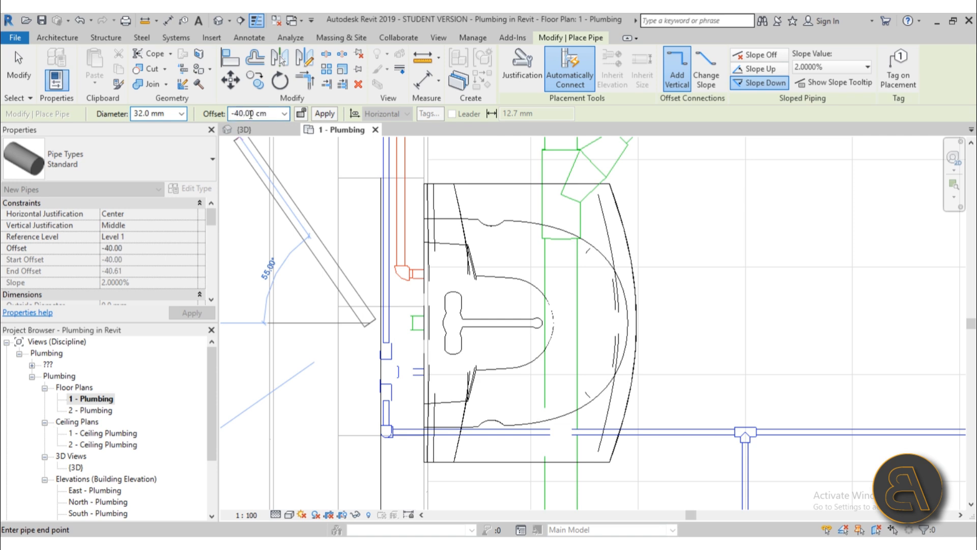
Step: Continue the washbasin drain at an offset of -40 cm, running it at 45° into the main drain pipe south of the washbasin
scroll(529, 477, "down", 2)
middle_click_drag(527, 472, 447, 319)
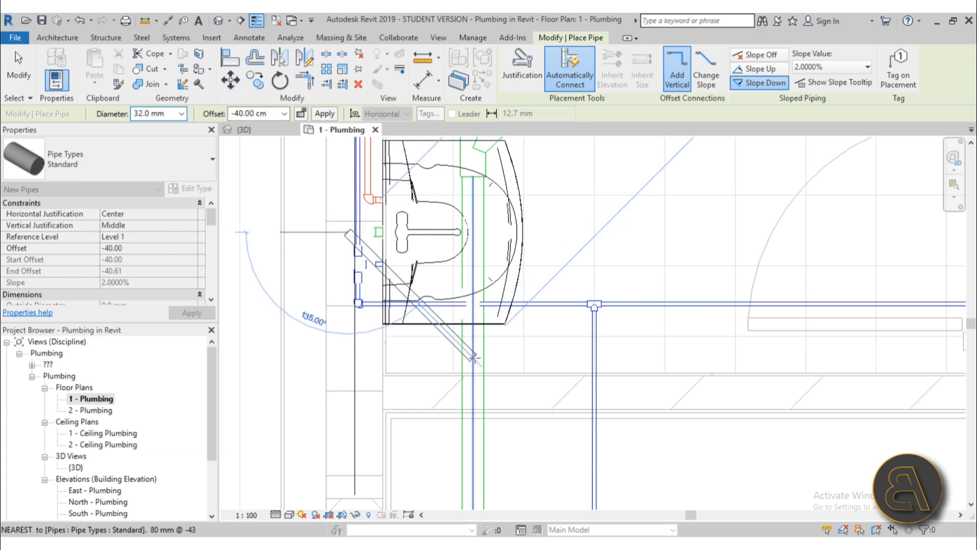
left_click(473, 358)
key("Escape")
key("Escape")
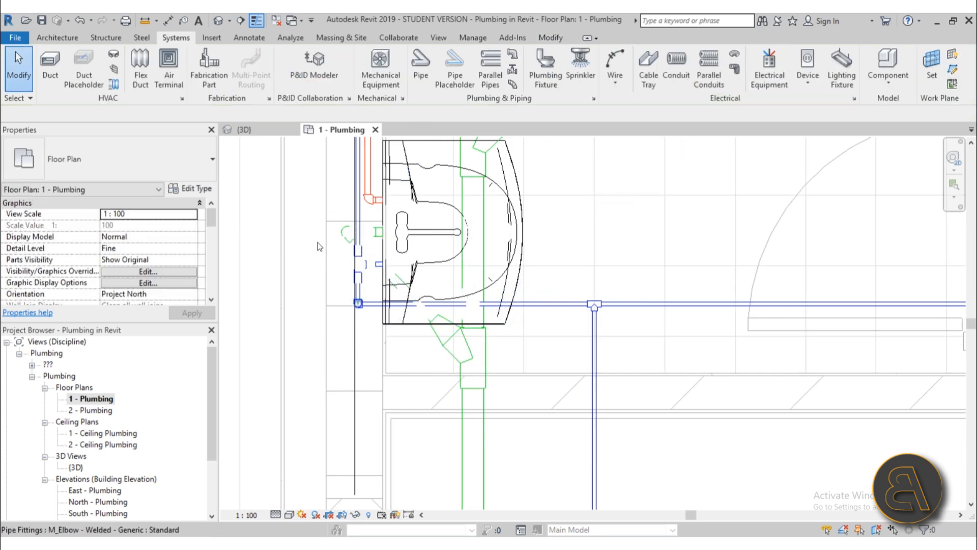
Step: Examine the washbasin drain's vertical drop, its junction with the main drain and the overall pipe layout in the 3D view
left_click(218, 21)
scroll(505, 273, "down", 3)
middle_click_drag(505, 273, 433, 367, "shift")
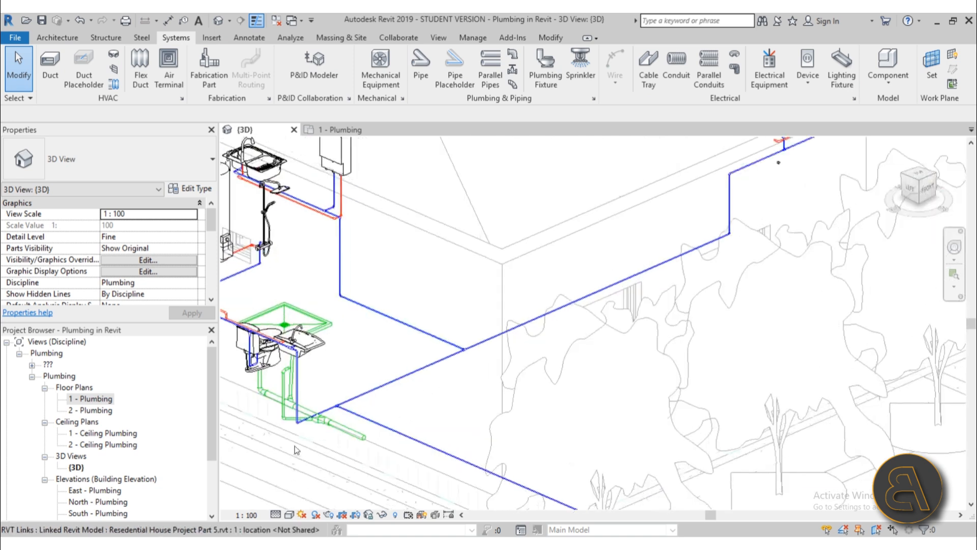
scroll(295, 444, "up", 5)
scroll(358, 352, "down", 2)
middle_click_drag(359, 370, 391, 339)
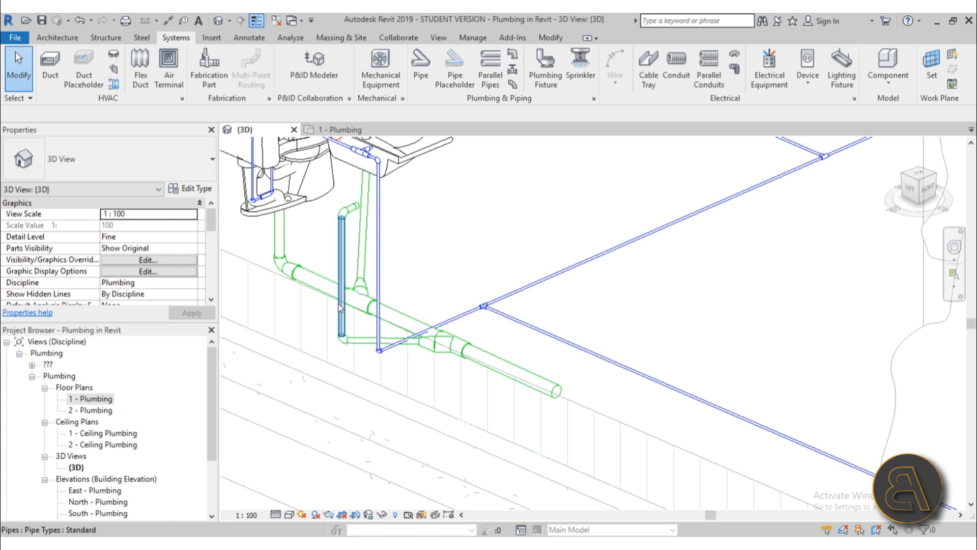
scroll(340, 308, "up", 3)
scroll(509, 367, "down", 3)
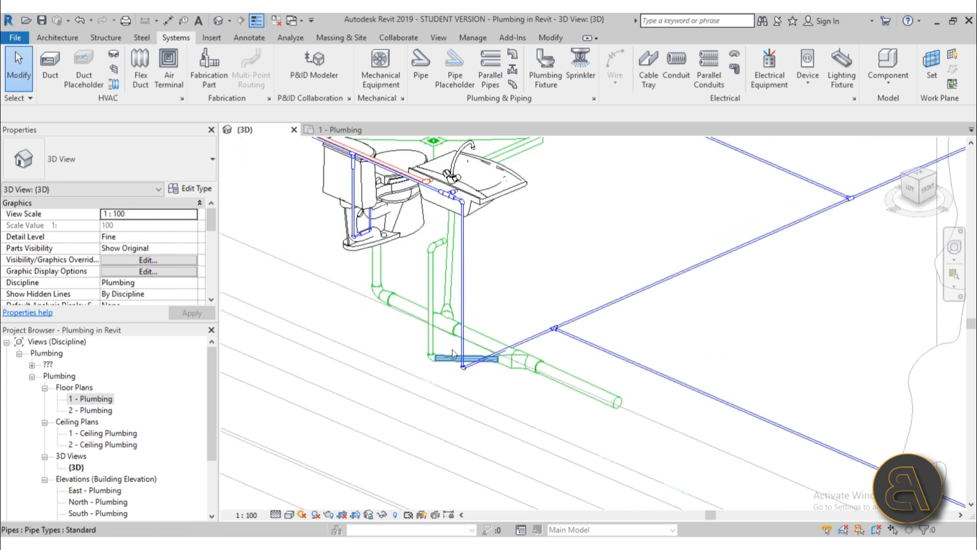
scroll(382, 294, "up", 2)
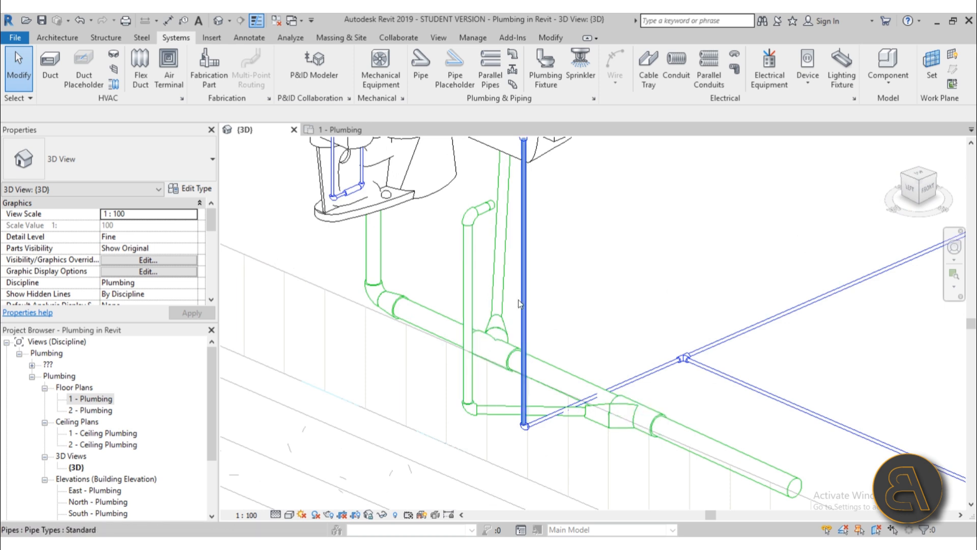
middle_click_drag(648, 433, 445, 365)
scroll(535, 355, "down", 5)
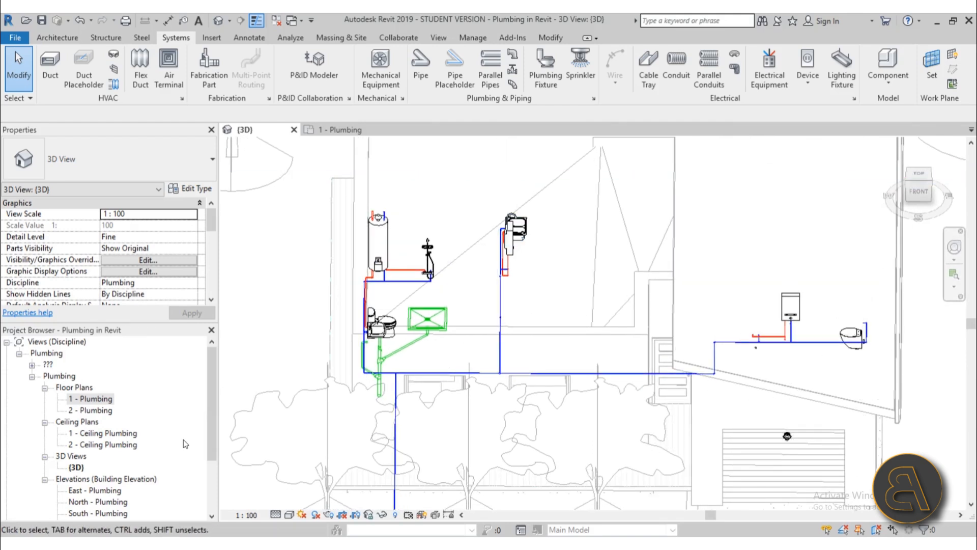
scroll(658, 445, "down", 3)
scroll(674, 365, "up", 4)
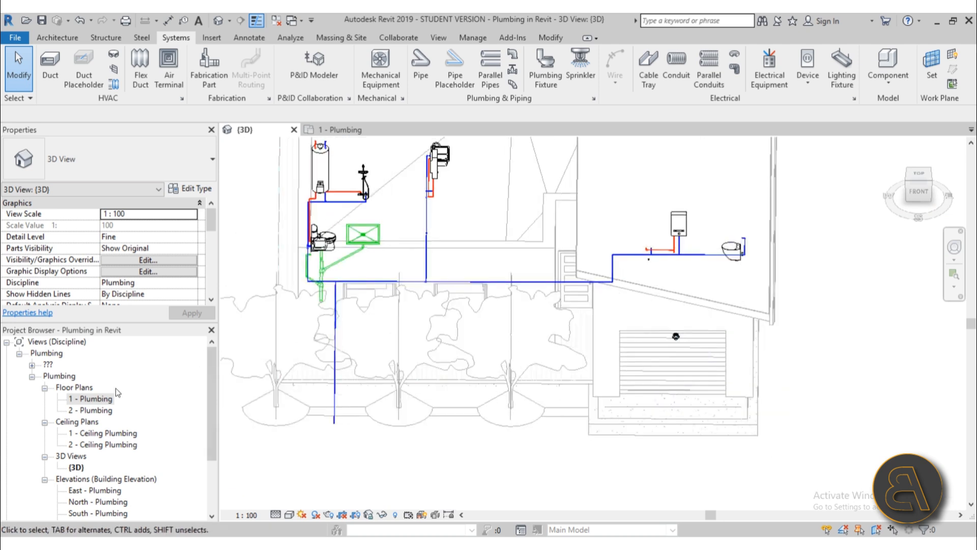
Step: Extend the main drain pipe south out of the house in the 1 - Plumbing floor plan, level with the incoming water pipe's end
double_click(93, 399)
scroll(598, 243, "down", 5)
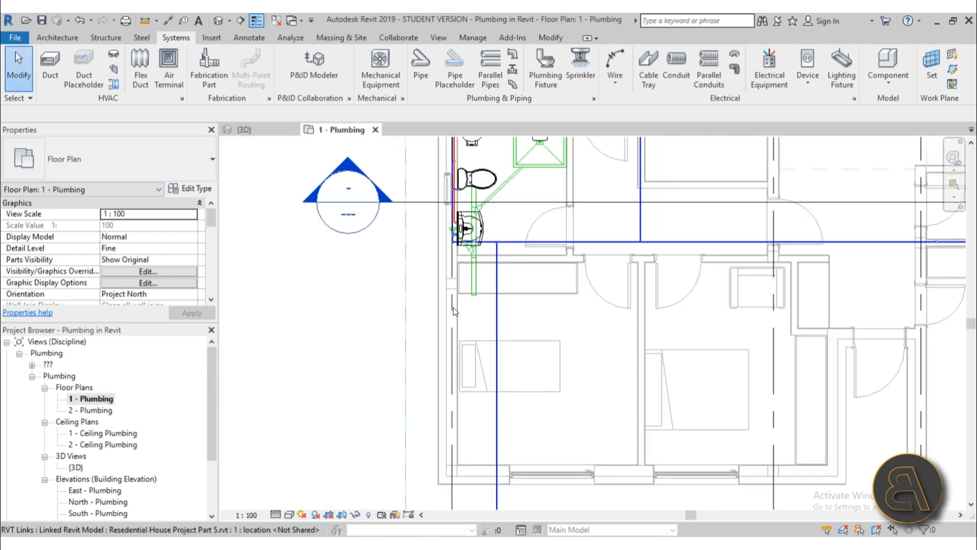
left_click(452, 207)
middle_click_drag(451, 208, 436, 159)
left_click_drag(430, 171, 431, 346)
left_click(488, 378)
scroll(563, 288, "down", 1)
scroll(633, 307, "up", 3)
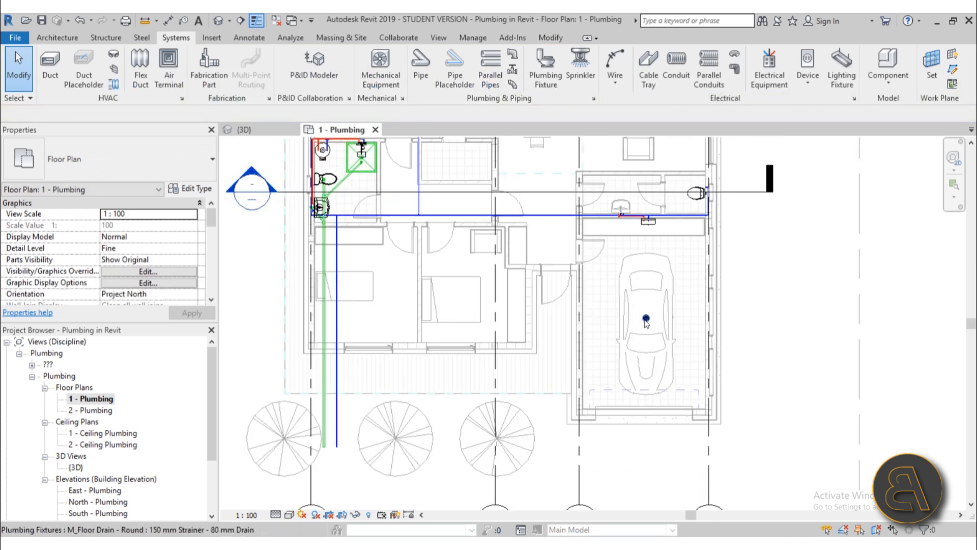
Step: Run an 80 mm drain pipe about 1010 cm straight west from the garage floor drain to just short of the main drain, sloping down 2%
left_click(645, 319)
scroll(645, 321, "up", 2)
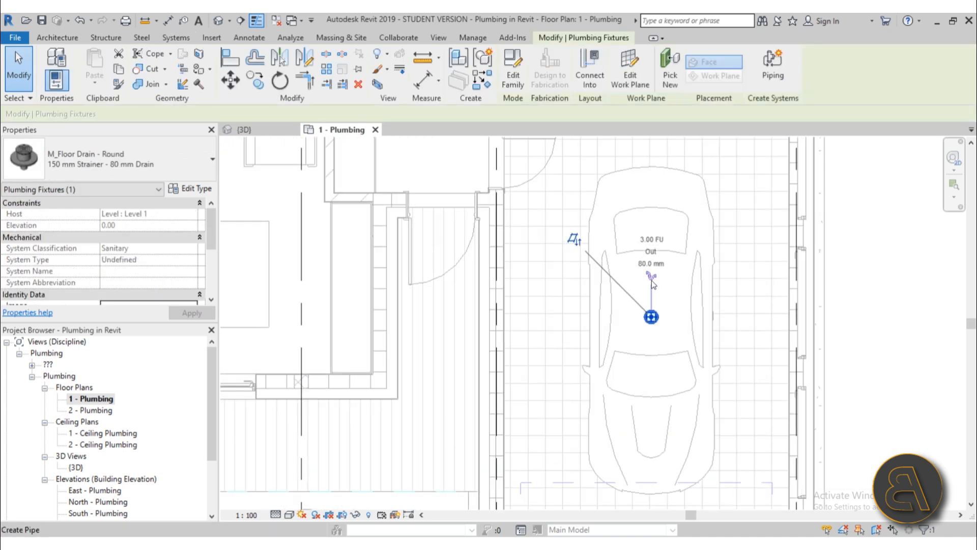
left_click(654, 286)
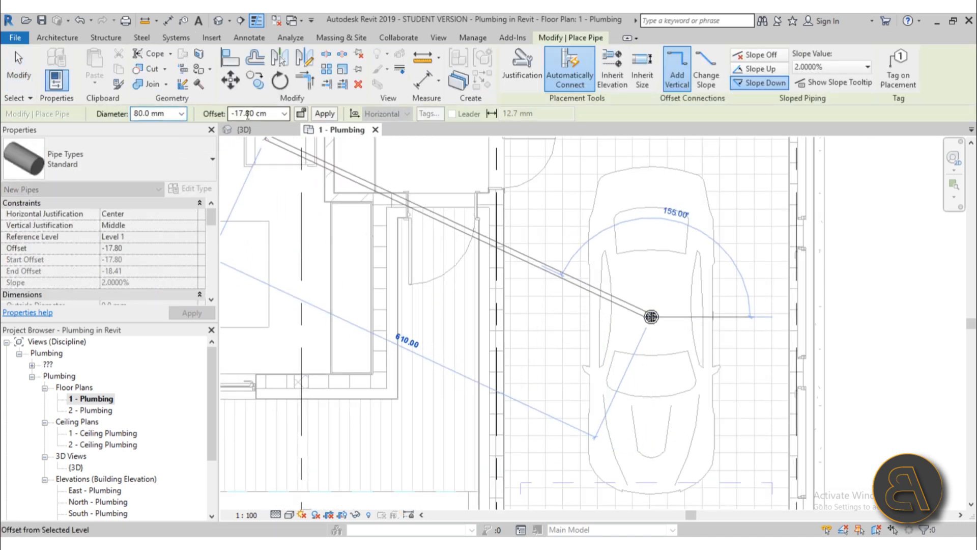
scroll(510, 301, "down", 3)
middle_click_drag(511, 301, 700, 288)
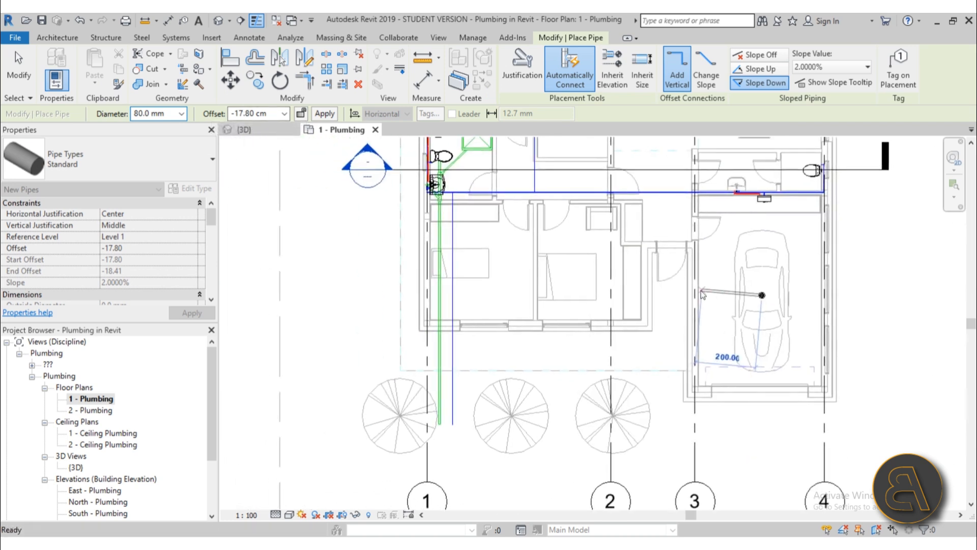
scroll(487, 294, "up", 2)
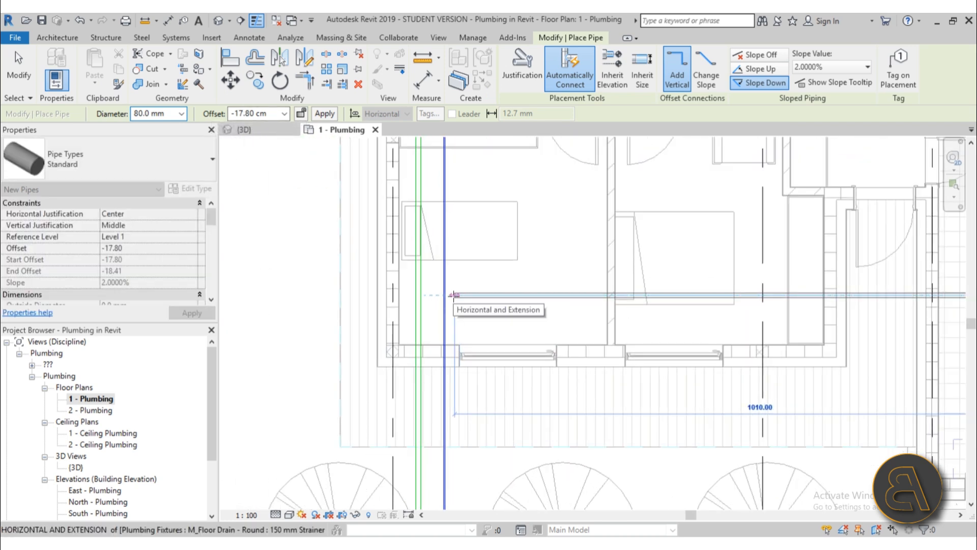
left_click(453, 295)
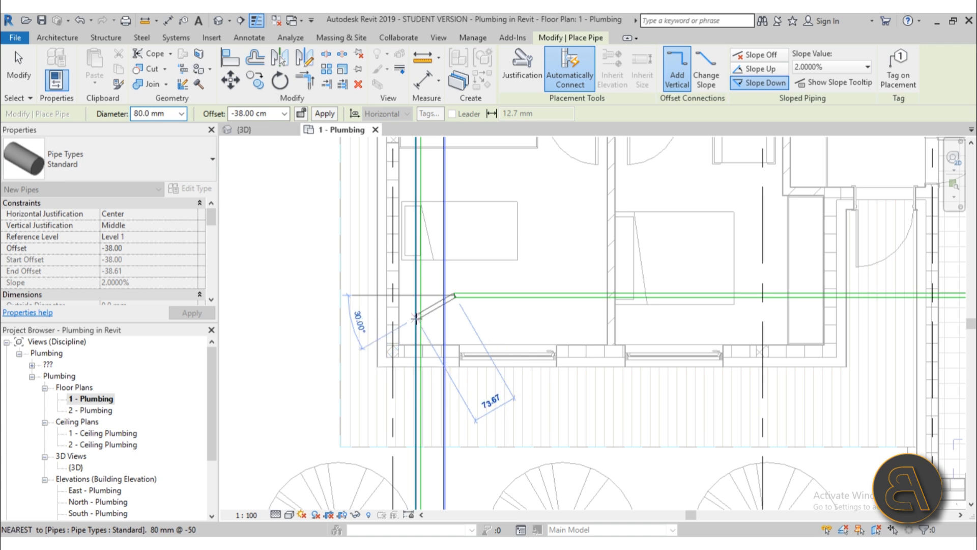
Step: Try to connect the garage drain pipe's west end to the main drain pipe with a 45° segment
scroll(418, 330, "up", 3)
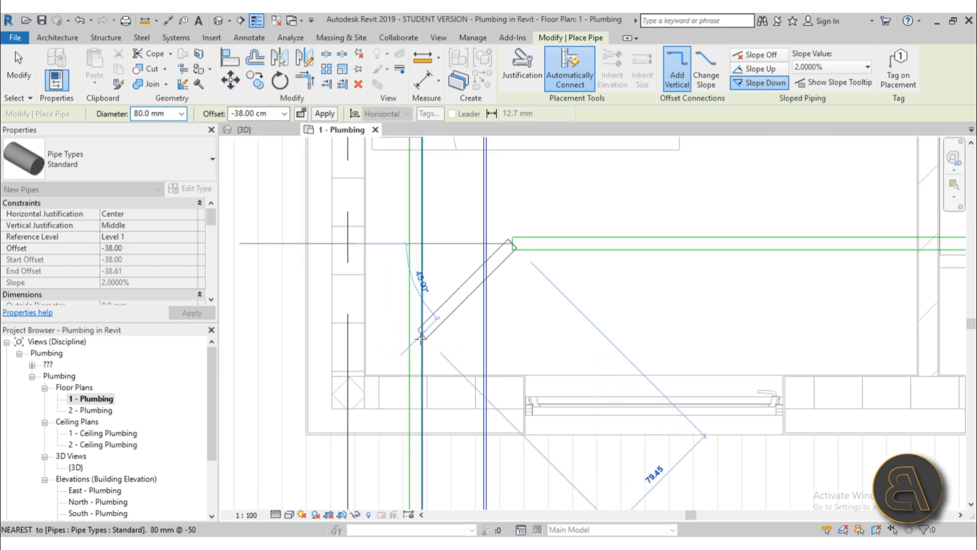
left_click(417, 341)
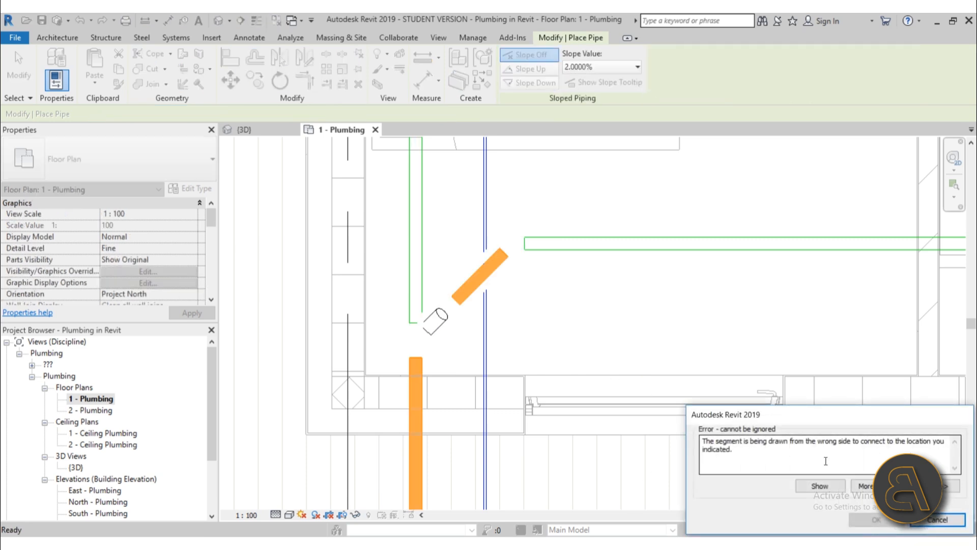
left_click(935, 520)
scroll(435, 268, "down", 6)
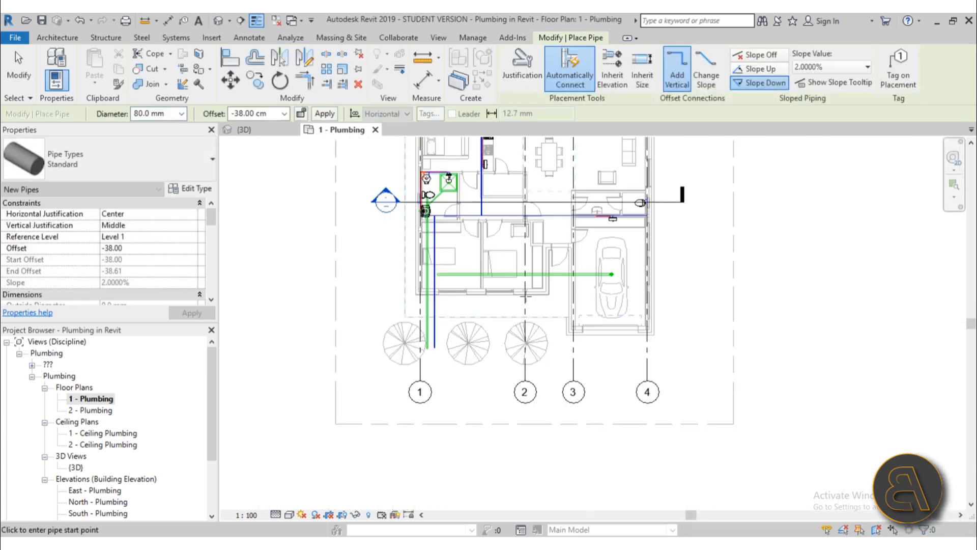
scroll(426, 276, "up", 4)
key("Escape")
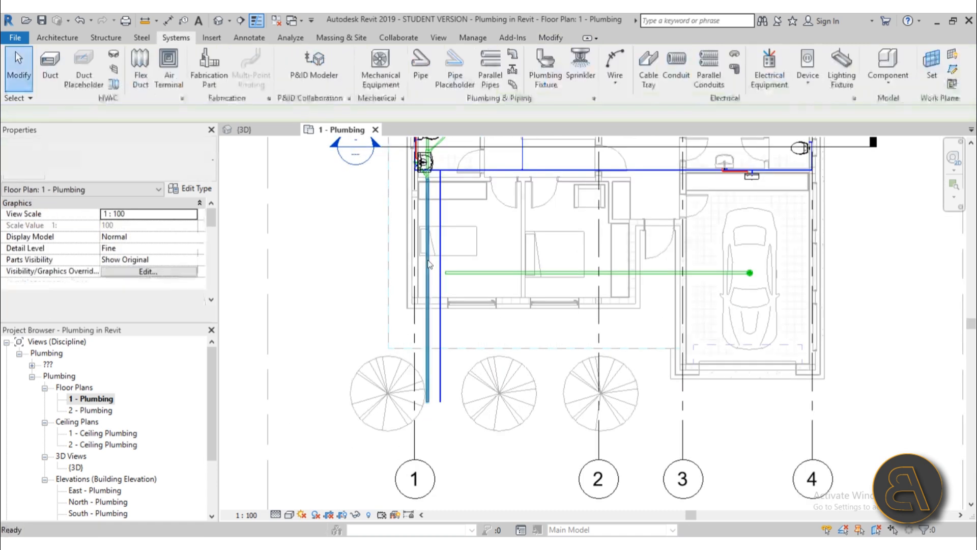
Step: Examine the main drain pipe's level and slope relative to the garage drain pipe in the 3D view
left_click(427, 263)
key("Escape")
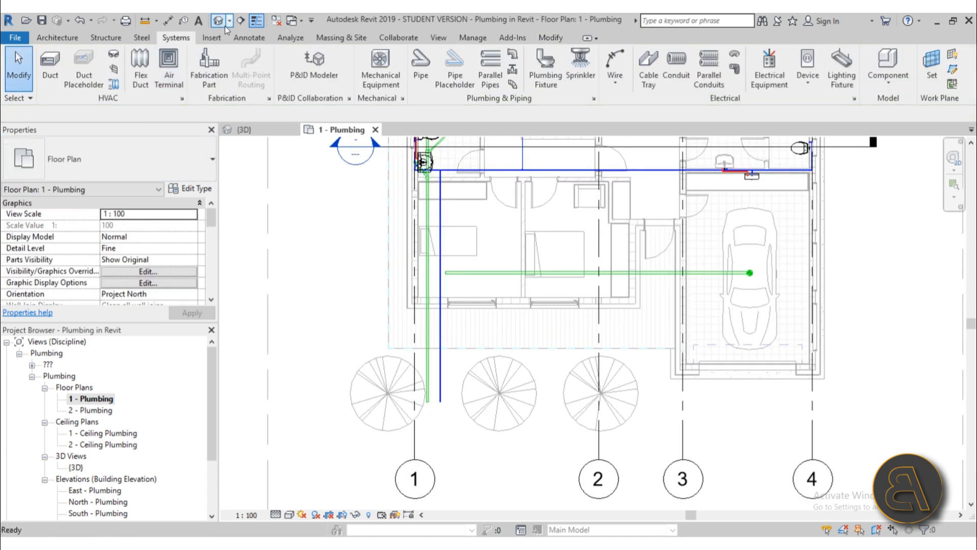
left_click(218, 21)
middle_click_drag(614, 316, 700, 219, "shift")
scroll(671, 223, "up", 4)
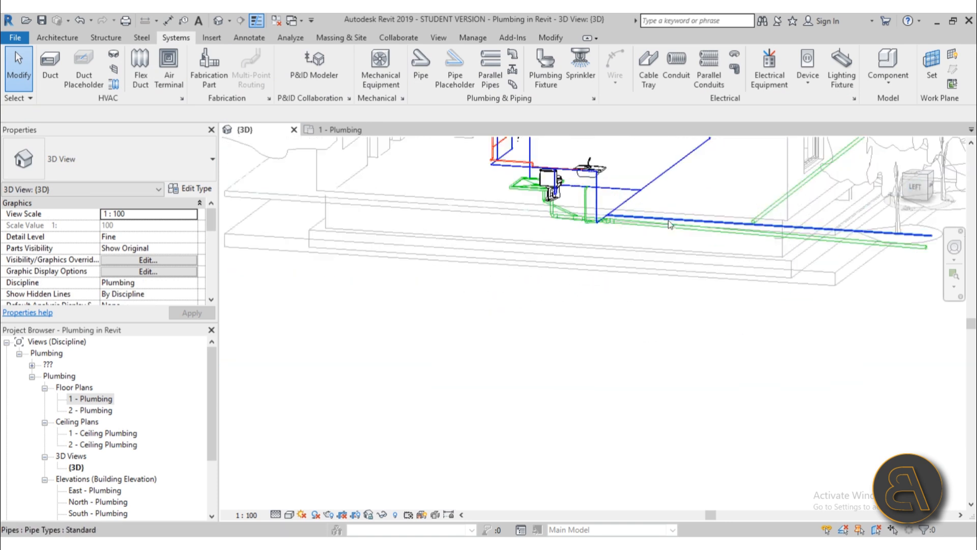
left_click(660, 229)
middle_click_drag(637, 252, 625, 258, "shift")
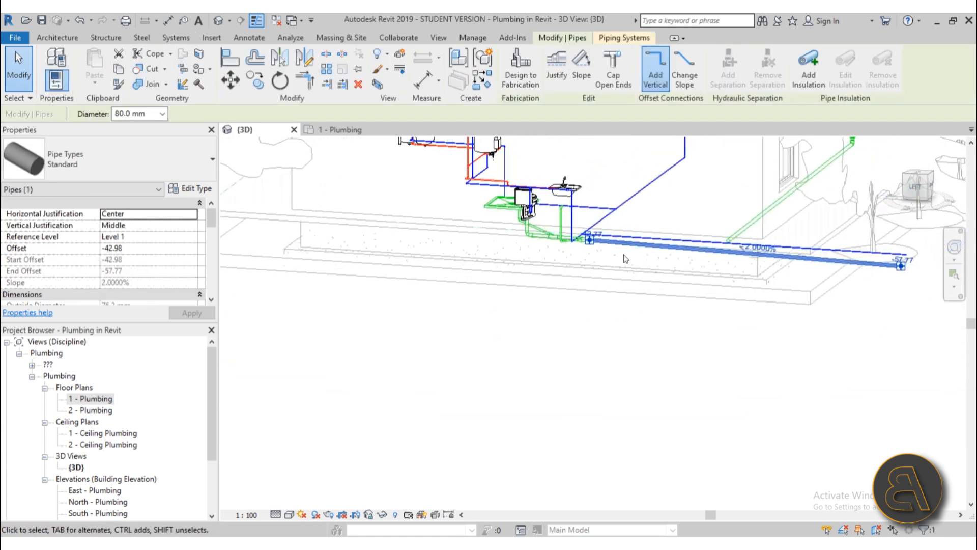
Step: Shorten the main drain pipe in the 1 - Plumbing floor plan so it ends north of the garage drain line, beside the bed
double_click(96, 399)
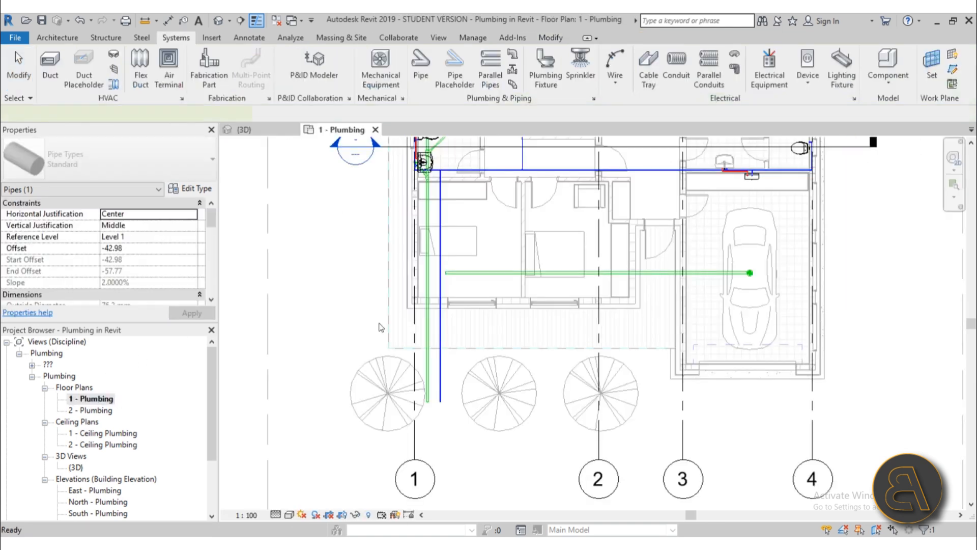
scroll(433, 388, "up", 2)
left_click_drag(426, 406, 442, 172)
scroll(442, 172, "up", 4)
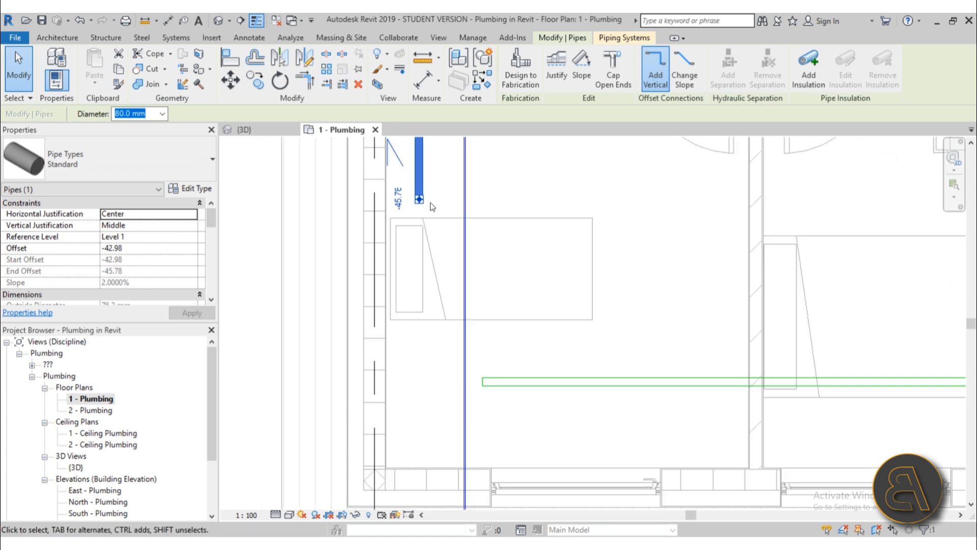
Step: Continue the main drain at a -70 cm offset, running an 80 mm pipe straight south past the outer wall, sloping down 2%
right_click(432, 206)
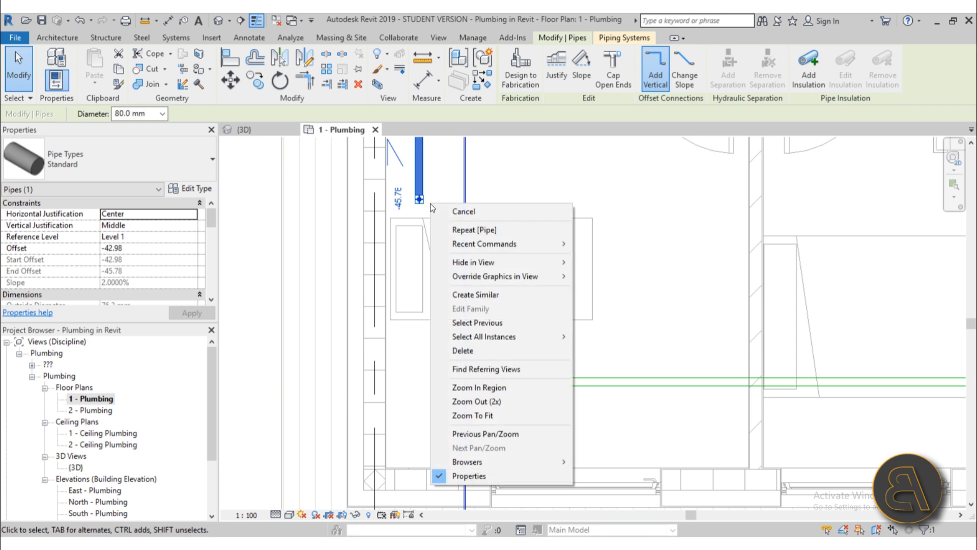
left_click(477, 295)
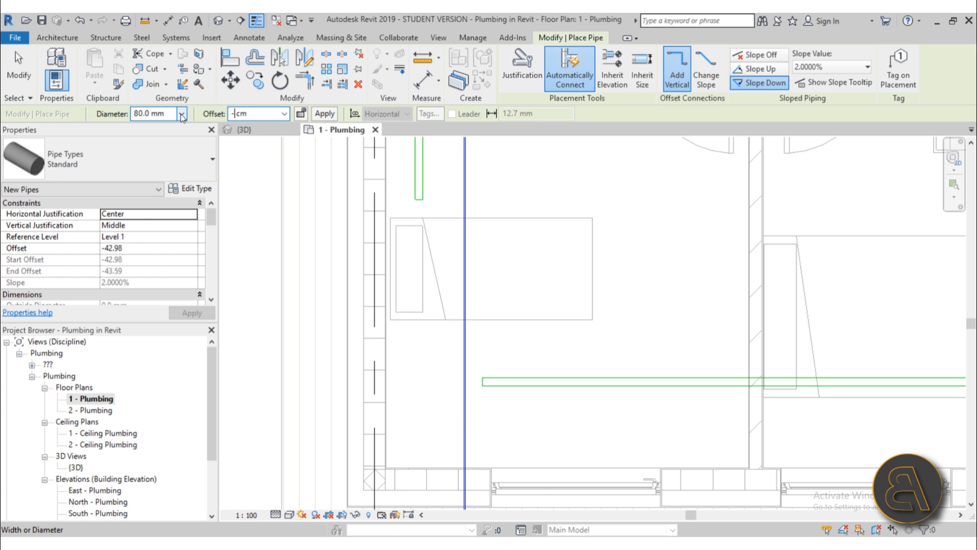
left_click(419, 202)
scroll(427, 392, "down", 2)
middle_click_drag(431, 398, 427, 323)
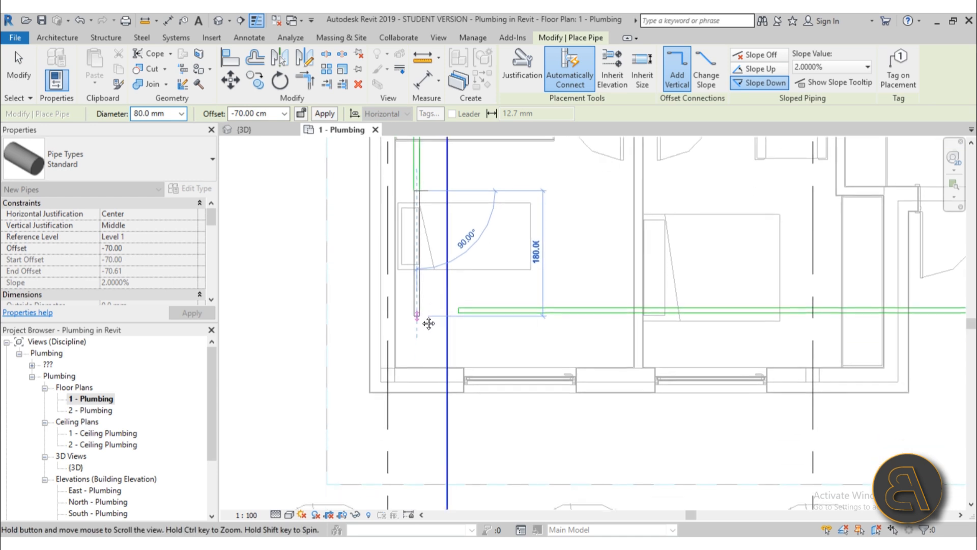
left_click(416, 419)
key("Escape")
key("Escape")
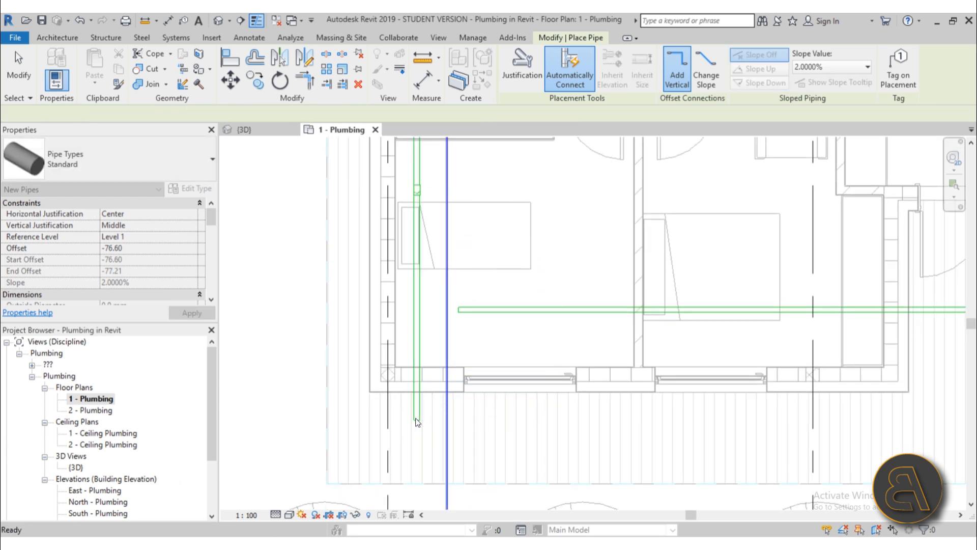
Step: Continue the garage drain pipe from its west end at 45° southwest into the lowered main drain pipe
left_click(465, 309)
scroll(465, 309, "up", 2)
key("c")
key("s")
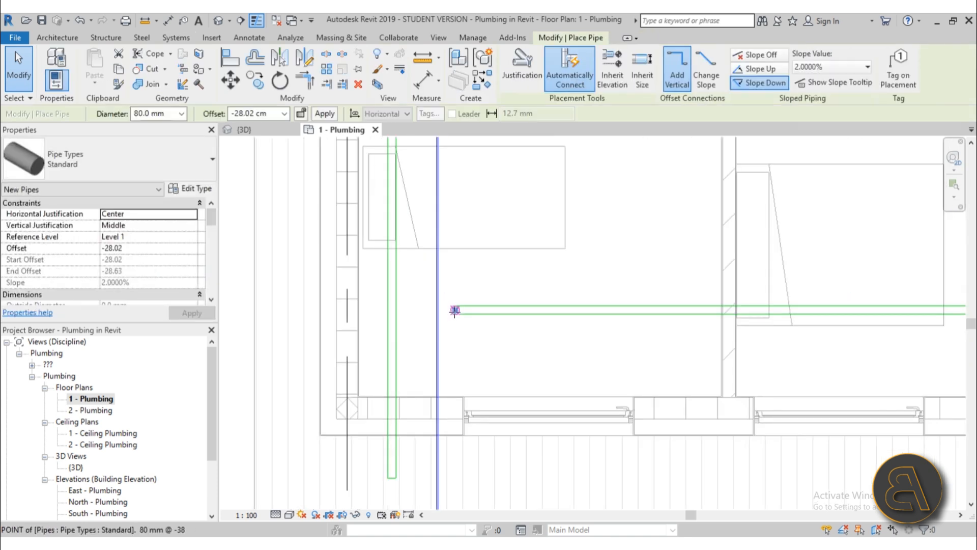
left_click(456, 310)
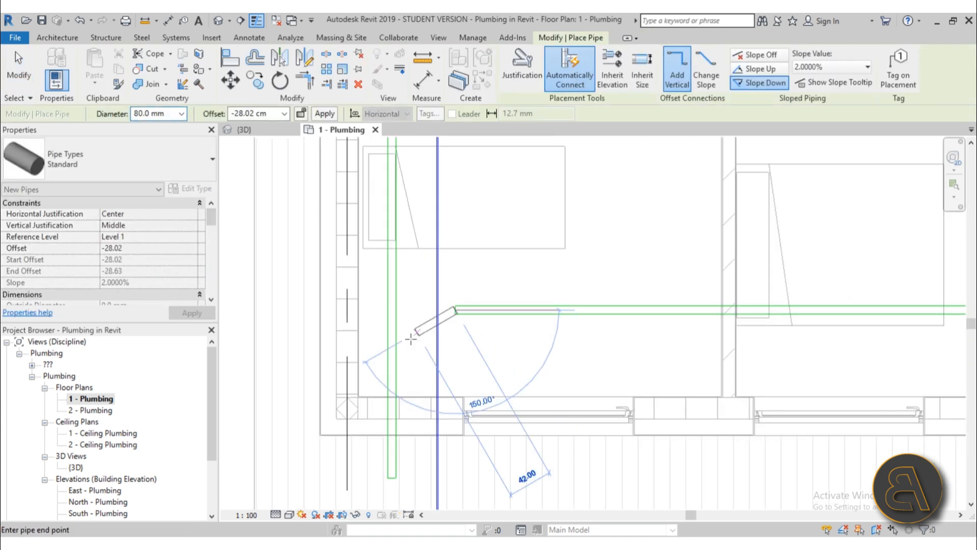
left_click(390, 371)
key("Escape")
key("Escape")
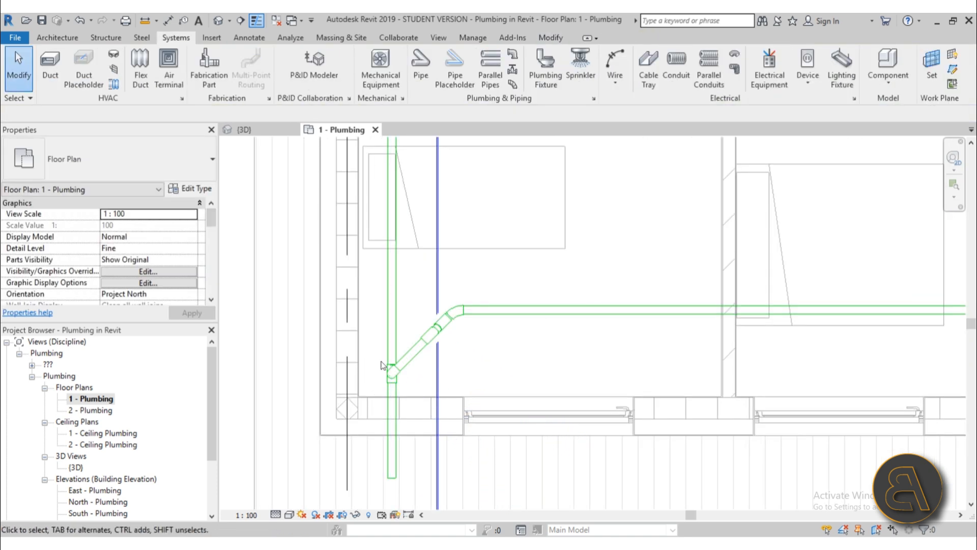
Step: Inspect the garage drain's 45° connection to the main drain in the 3D view and undo it
left_click(219, 20)
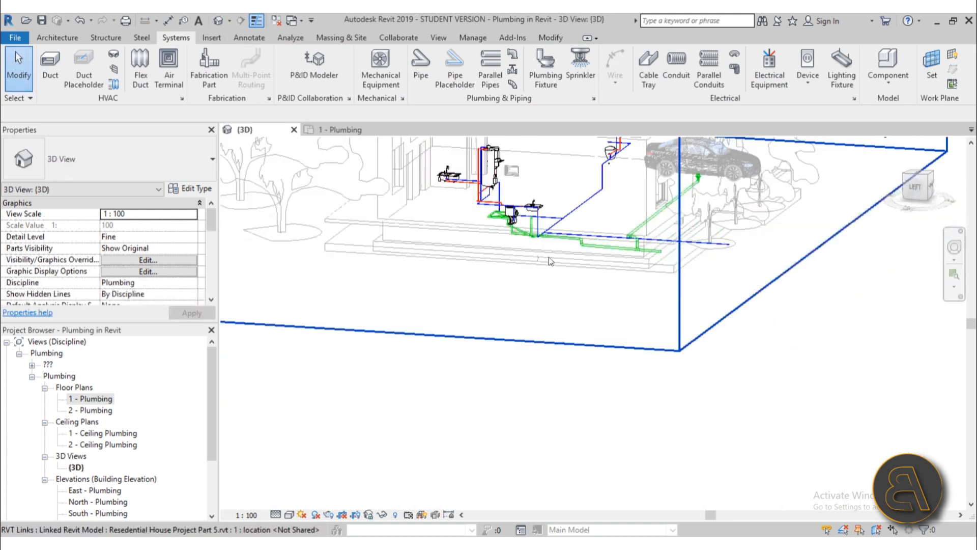
middle_click_drag(550, 261, 708, 246, "shift")
scroll(668, 212, "up", 4)
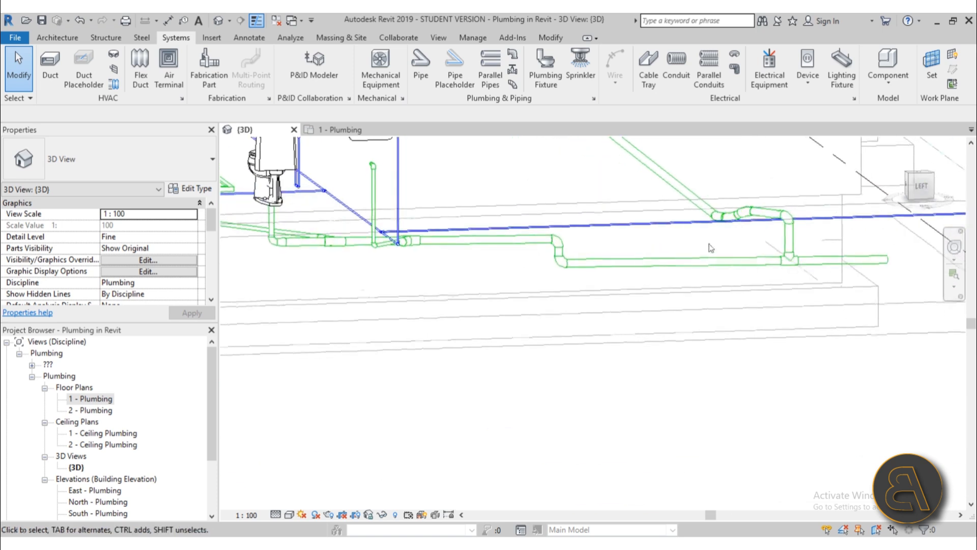
scroll(763, 219, "up", 3)
left_click(748, 218)
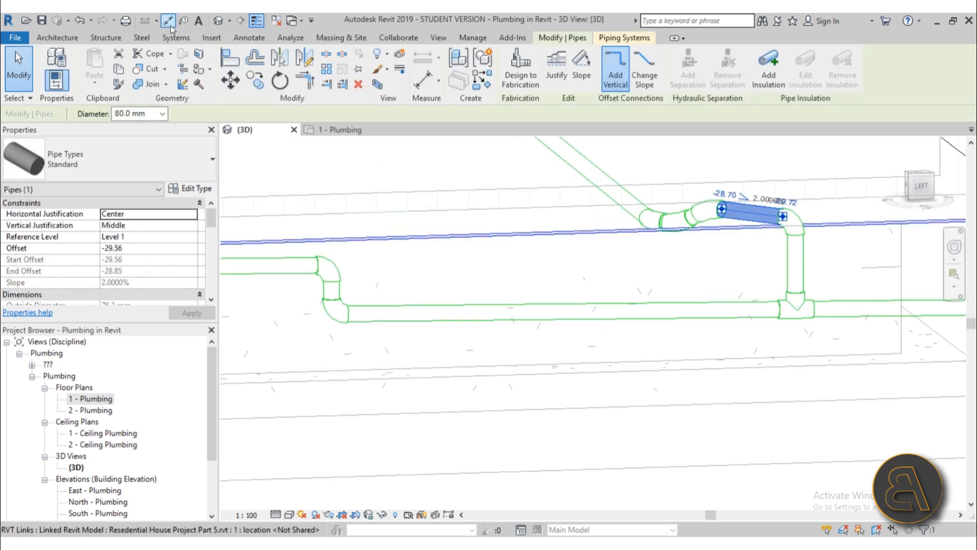
left_click(81, 24)
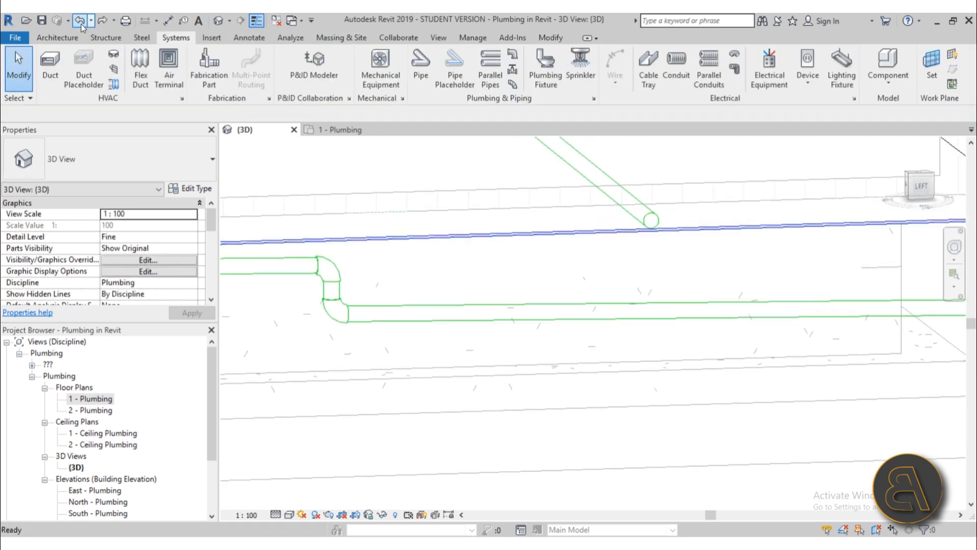
Step: Extend the garage drain pipe straight west into the lowered main drain pipe in the 1 - Plumbing floor plan
middle_click_drag(698, 294, 353, 349, "shift")
scroll(448, 285, "up", 3)
left_click(447, 286)
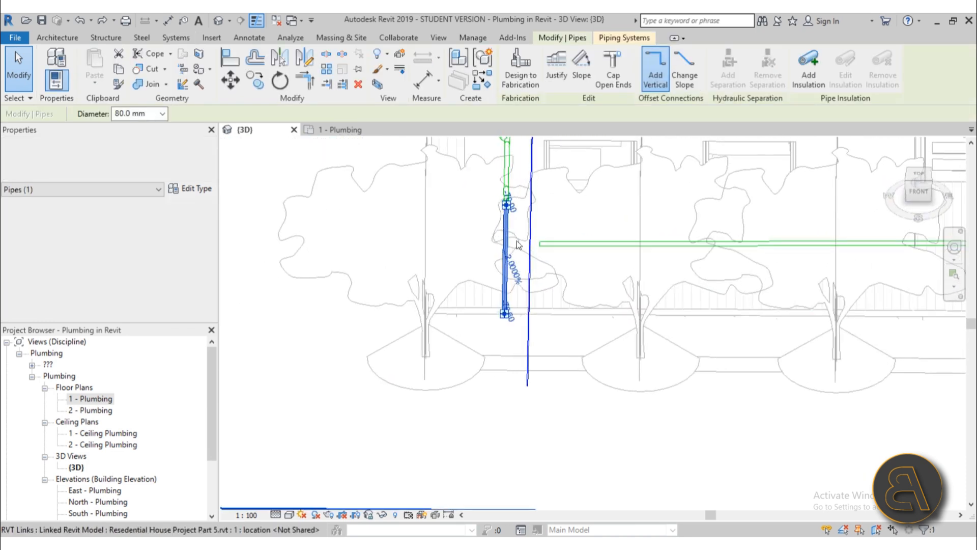
double_click(92, 401)
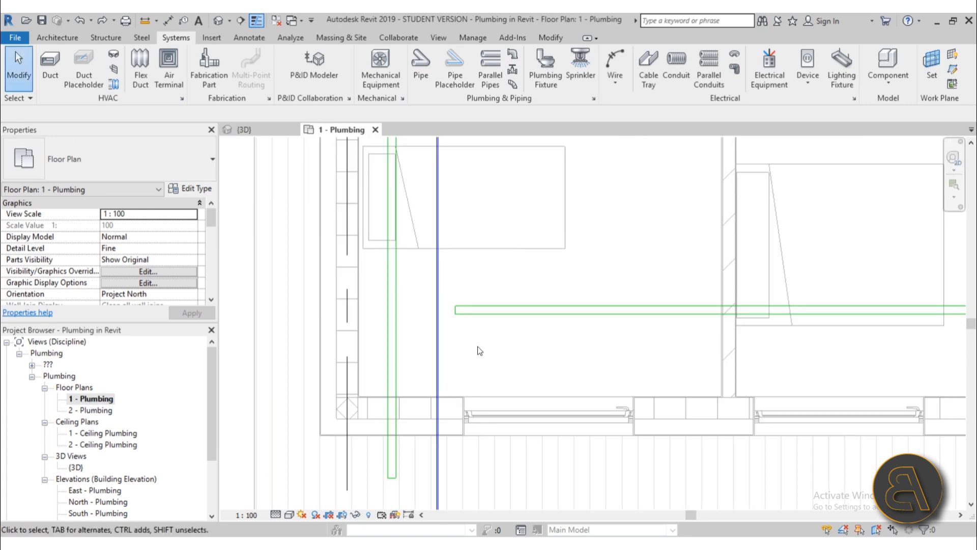
left_click(459, 310)
left_click_drag(460, 311, 398, 310)
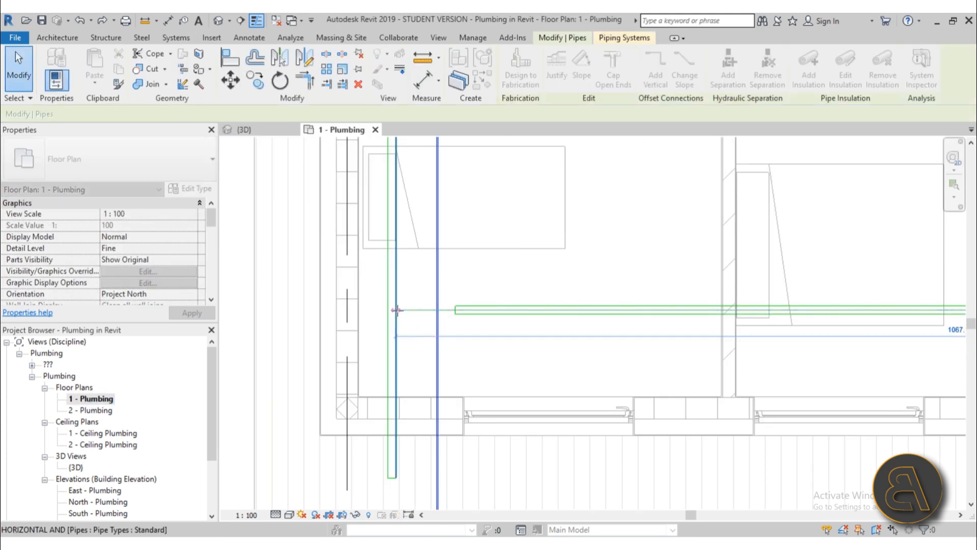
left_click_drag(448, 357, 439, 351)
key("Escape")
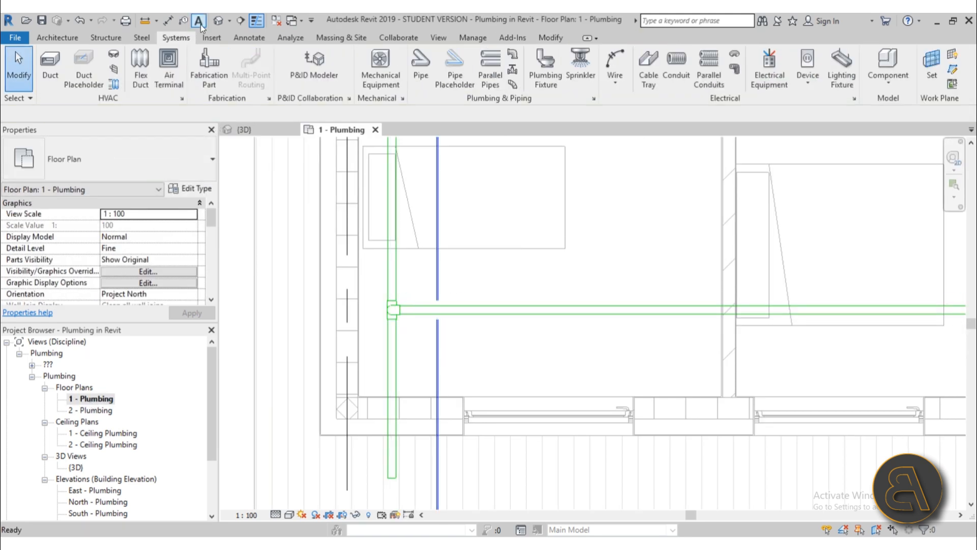
Step: Examine the garage drain pipe in 3D, checking its junction with the main drain, its slope and its floor drain end
left_click(218, 22)
middle_click_drag(560, 203, 550, 229, "shift")
scroll(532, 234, "up", 3)
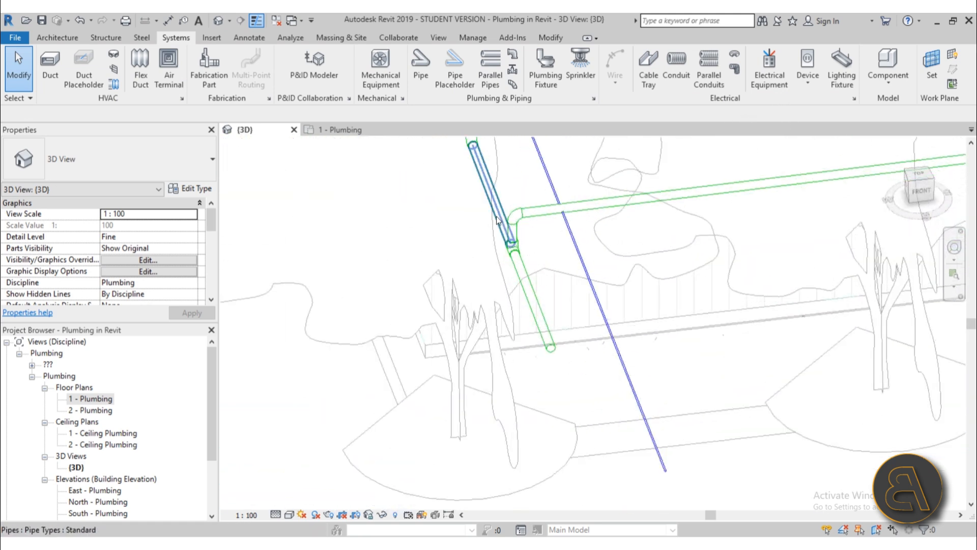
scroll(512, 219, "up", 2)
scroll(514, 230, "down", 3)
middle_click_drag(539, 273, 721, 169, "shift")
middle_click_drag(517, 224, 605, 201, "shift")
scroll(605, 200, "up", 3)
left_click(603, 200)
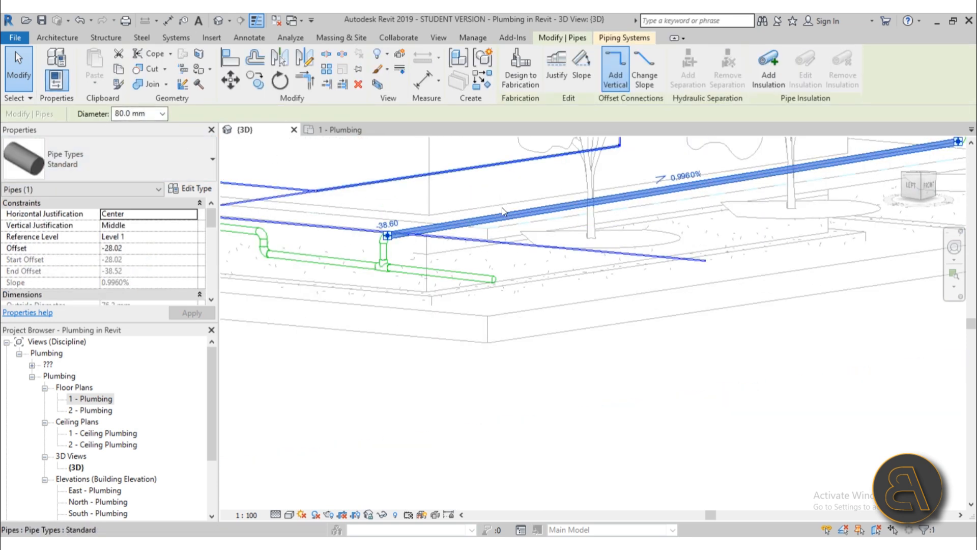
scroll(544, 224, "down", 3)
middle_click_drag(544, 225, 489, 224, "shift")
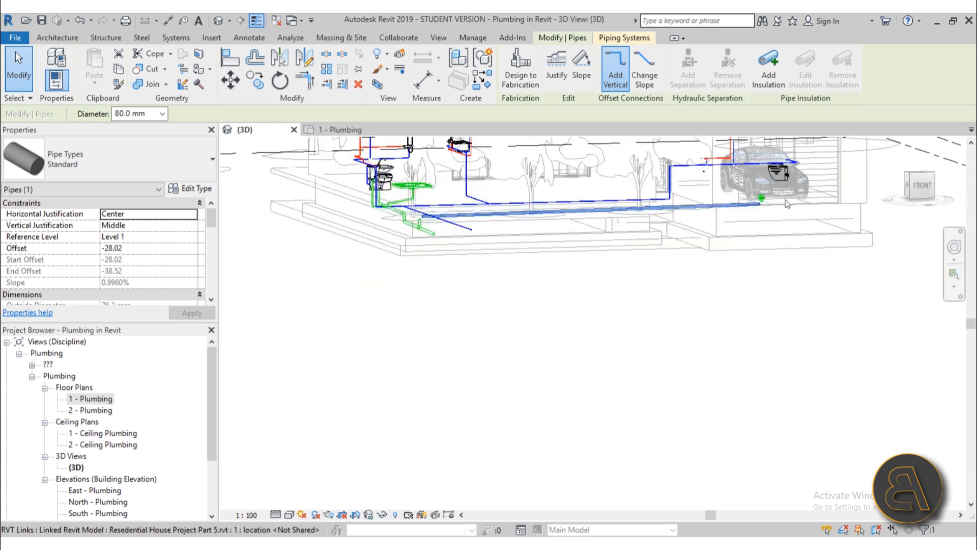
scroll(784, 201, "up", 3)
scroll(720, 210, "up", 4)
scroll(700, 223, "down", 3)
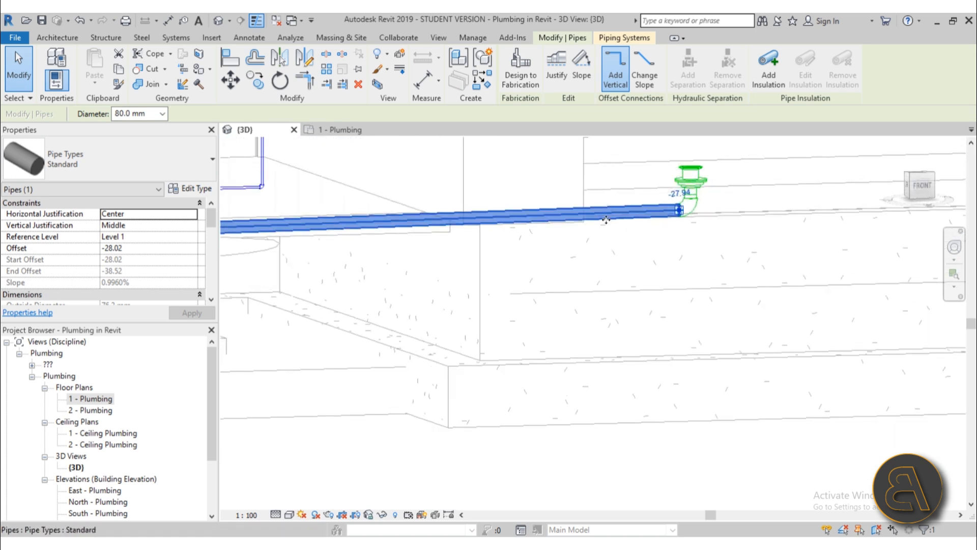
Step: Open the South - Plumbing elevation and examine the garage drain pipe's height from the floor drain to the main drain
scroll(93, 494, "down", 3)
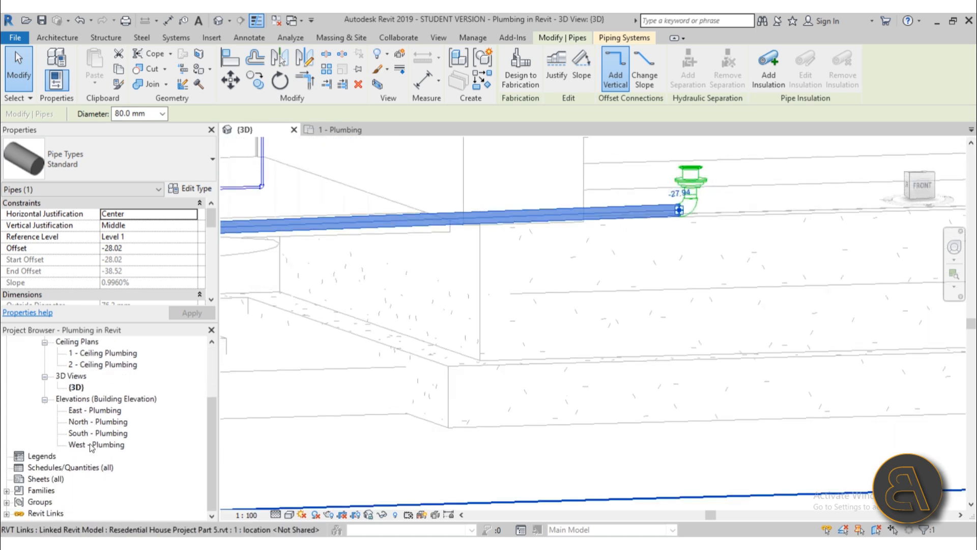
double_click(90, 435)
scroll(508, 281, "up", 6)
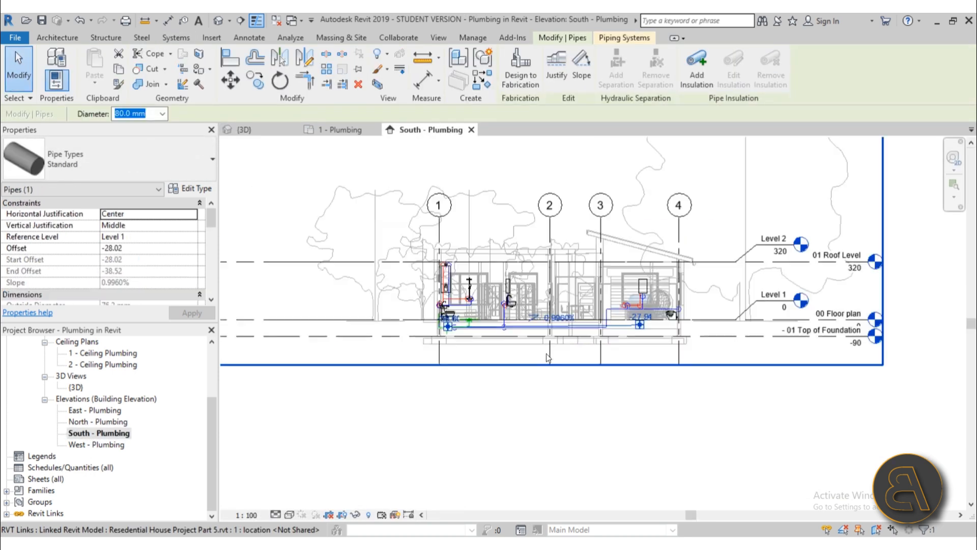
left_click(530, 343)
scroll(674, 300, "up", 5)
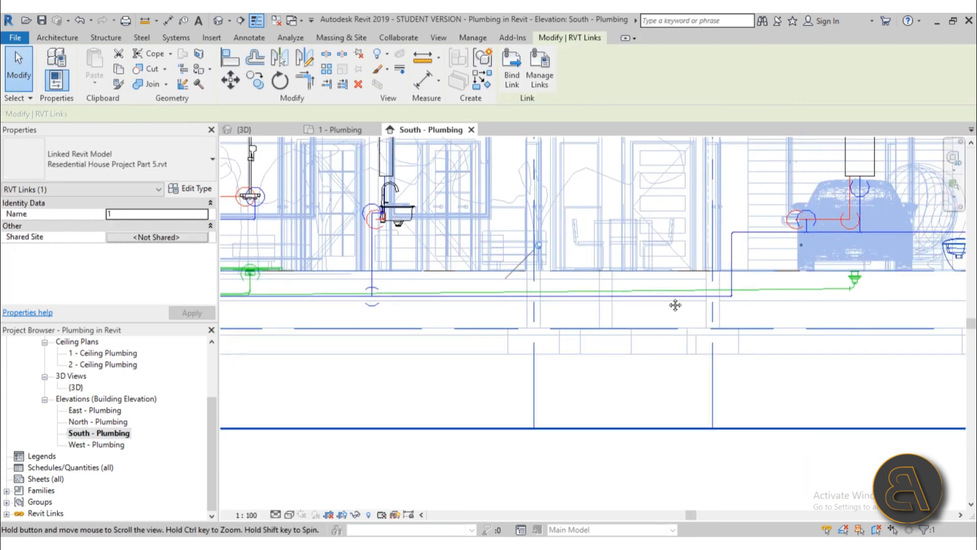
scroll(850, 303, "down", 5)
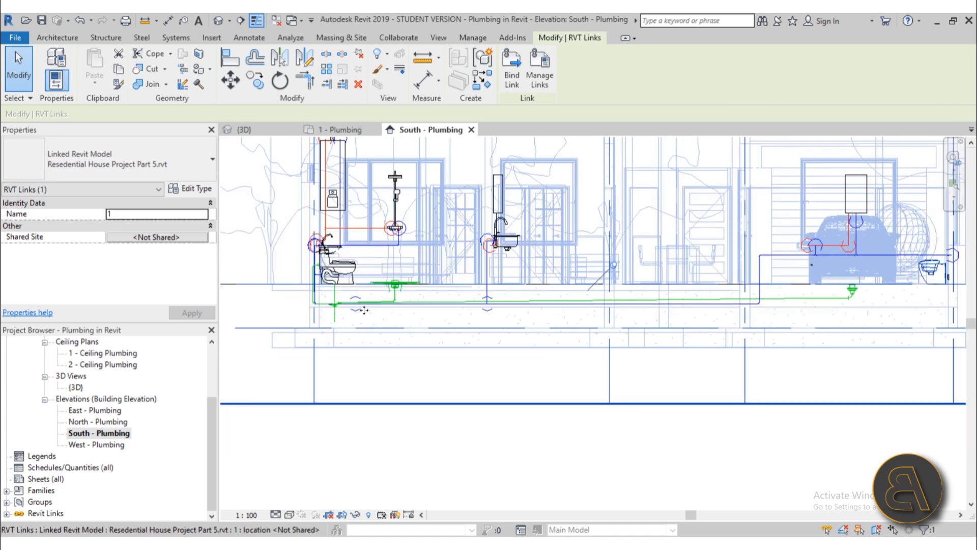
scroll(360, 305, "up", 4)
middle_click_drag(333, 312, 454, 316)
scroll(644, 290, "up", 3)
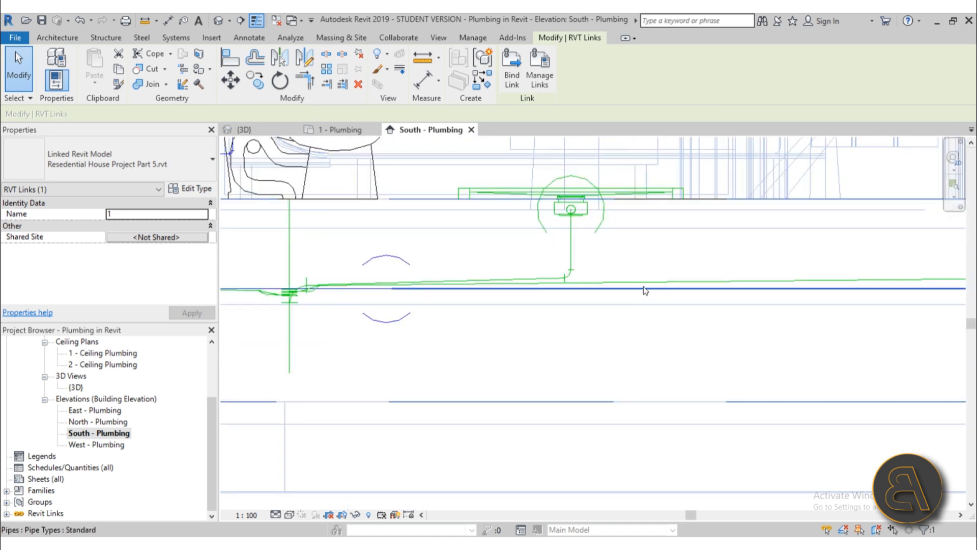
Step: Lower the garage drain pipe to an offset of about -38.7 cm in the South - Plumbing elevation and check its full run
left_click(641, 303)
left_click_drag(641, 303, 641, 308)
scroll(556, 340, "down", 4)
middle_click_drag(557, 343, 280, 337)
middle_click_drag(742, 337, 722, 336)
scroll(758, 334, "down", 1)
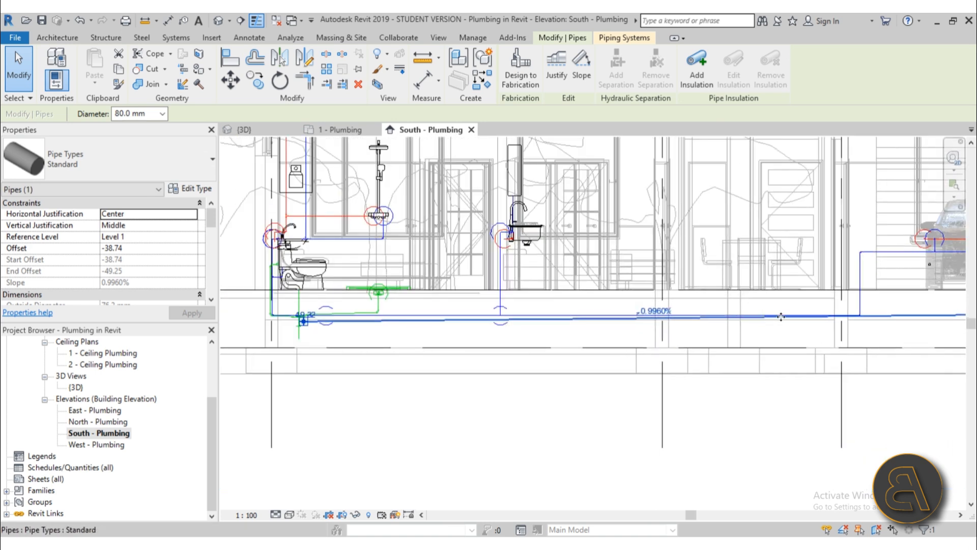
middle_click_drag(621, 352, 337, 330)
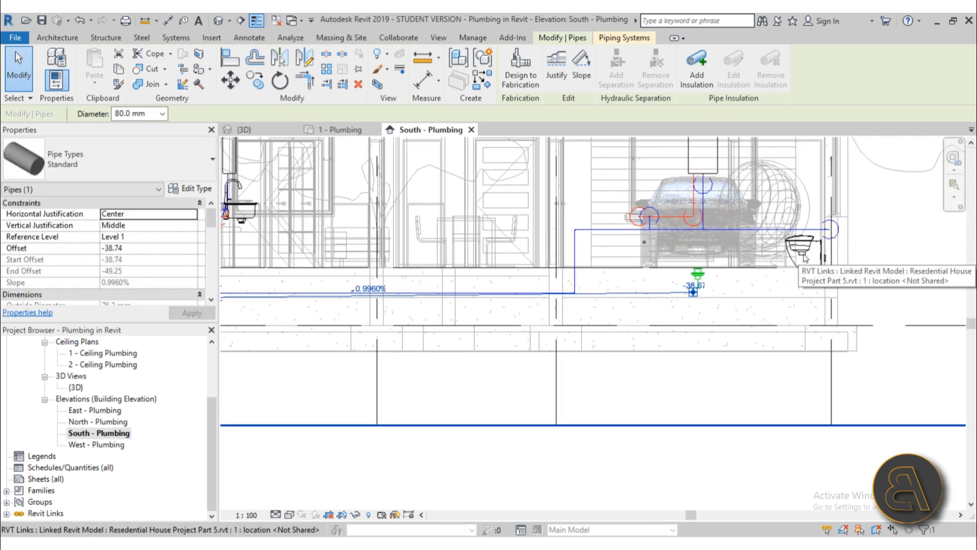
Step: Try to lower the garage drain pipe further, to an offset of about -46.4 cm, in the South - Plumbing elevation
scroll(764, 279, "up", 6)
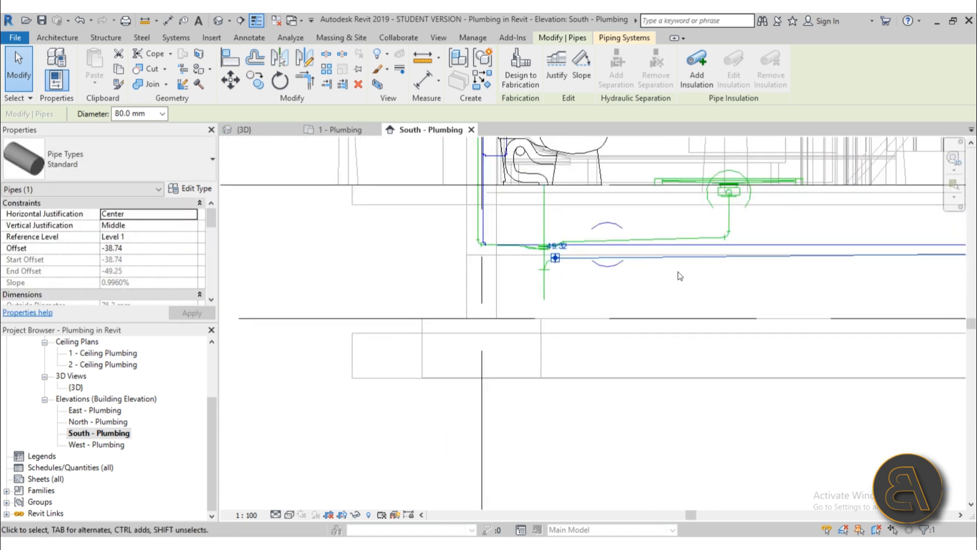
scroll(680, 276, "up", 2)
left_click_drag(633, 244, 633, 266)
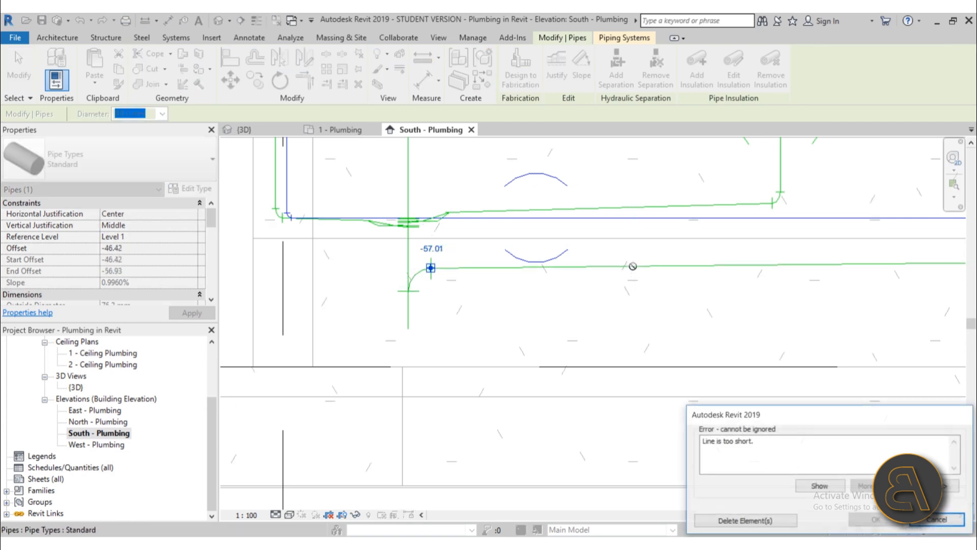
left_click(935, 520)
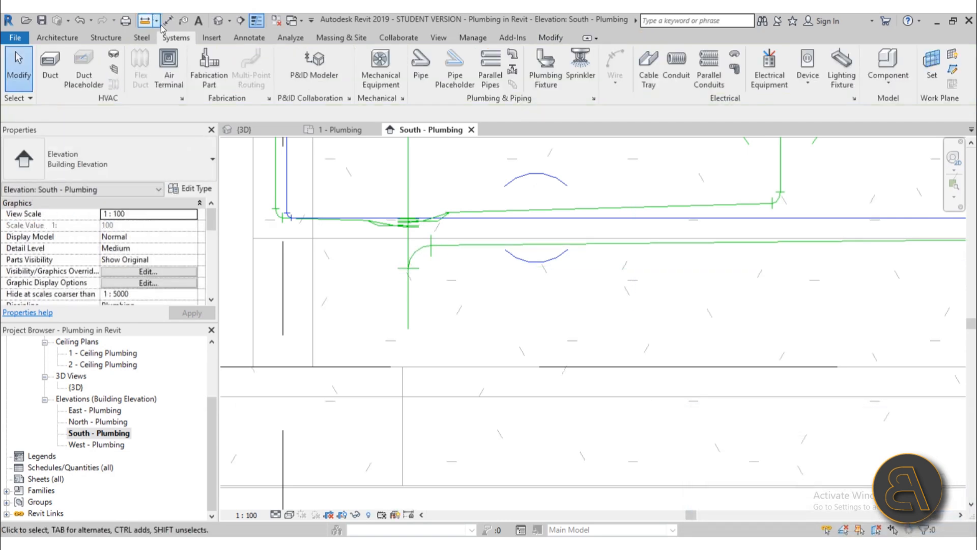
Step: Examine the garage drain pipe in 3D, from its junction with the main drain to the floor drain
left_click(216, 23)
scroll(519, 290, "down", 4)
middle_click_drag(526, 310, 728, 372, "shift")
scroll(391, 397, "up", 7)
scroll(413, 346, "down", 8)
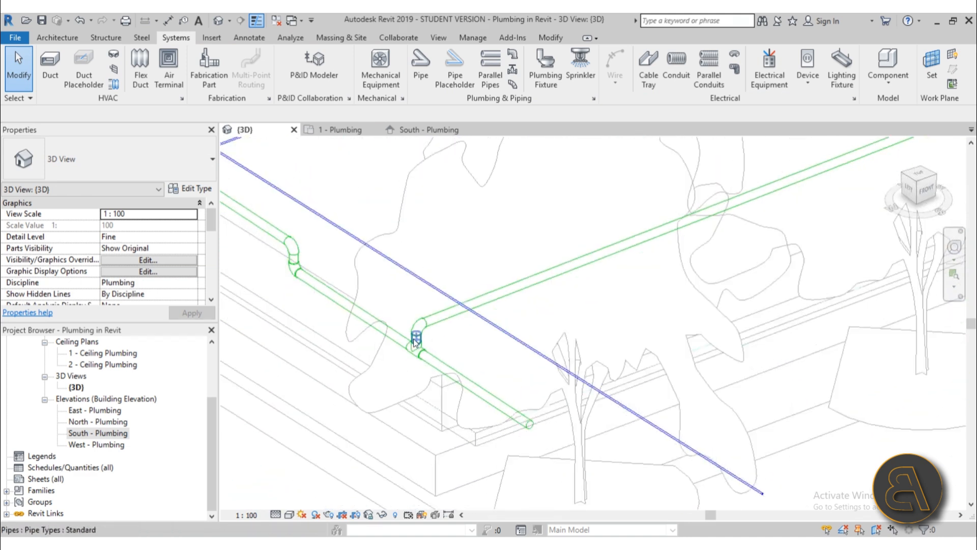
middle_click_drag(412, 355, 368, 394)
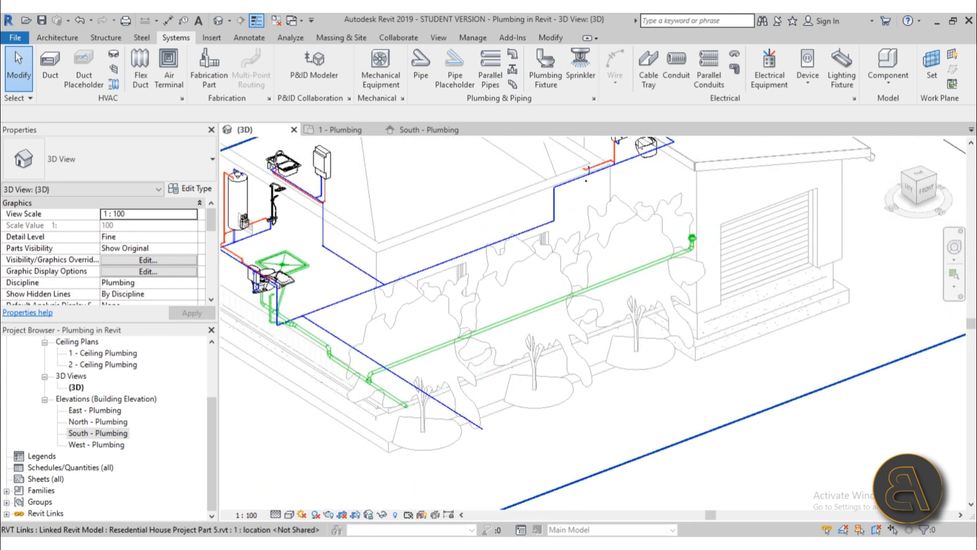
scroll(102, 360, "up", 3)
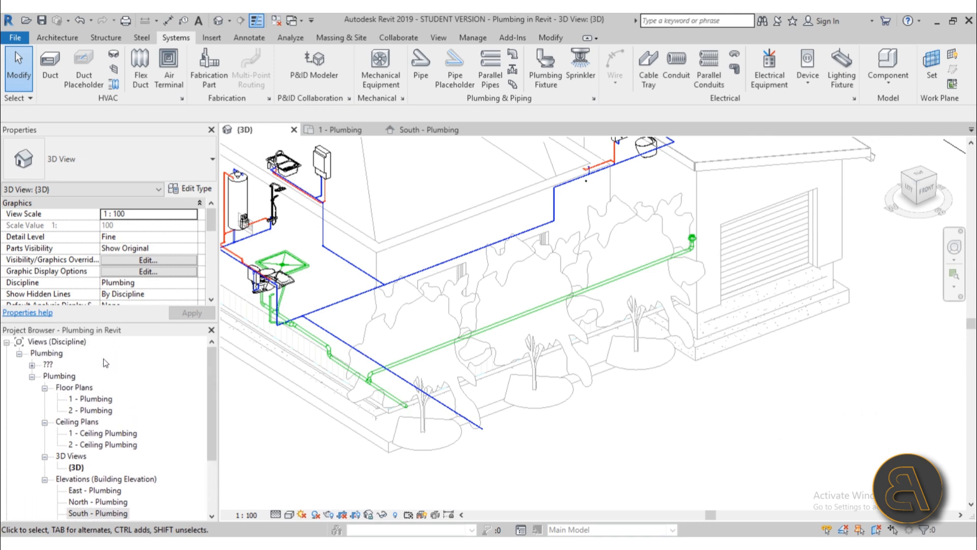
Step: Open the 1 - Plumbing floor plan and select the sanitary pipe connector behind the toilet near the garage
double_click(96, 400)
scroll(483, 374, "down", 4)
middle_click_drag(509, 369, 461, 377)
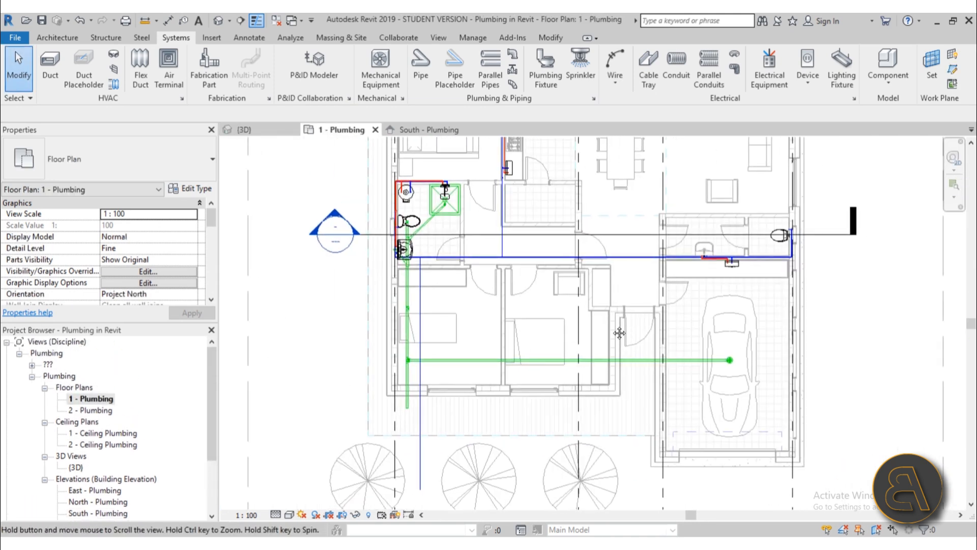
scroll(620, 333, "up", 4)
left_click(622, 265)
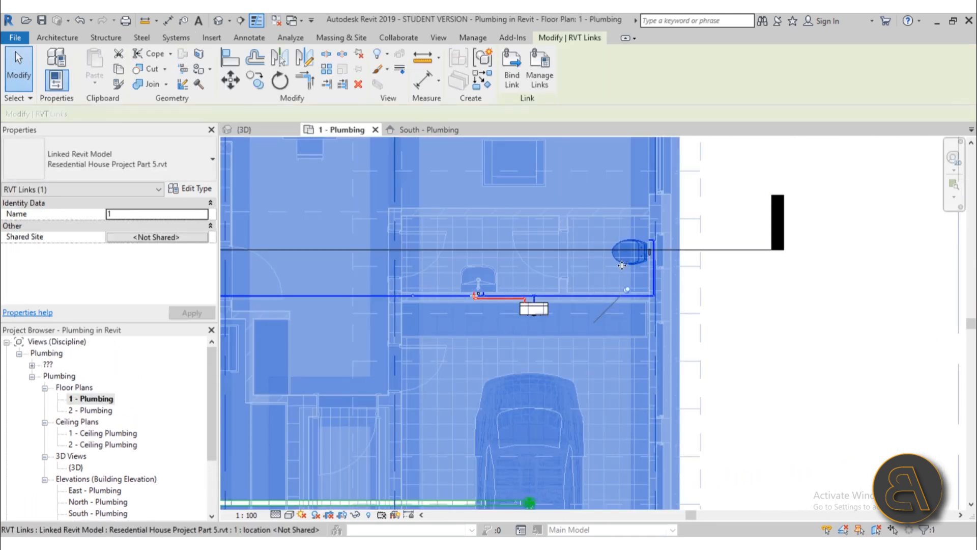
key("Escape")
scroll(657, 253, "up", 3)
left_click(651, 252)
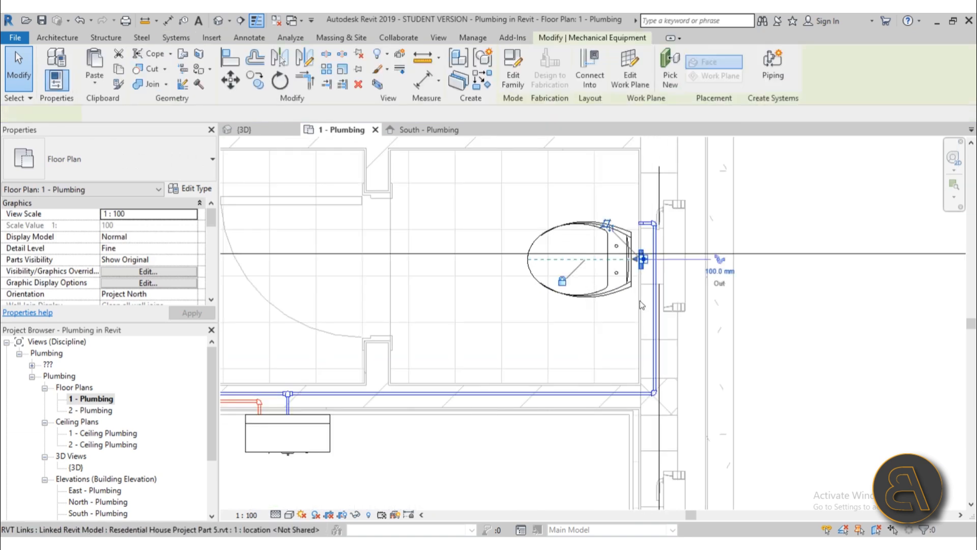
scroll(729, 264, "up", 3)
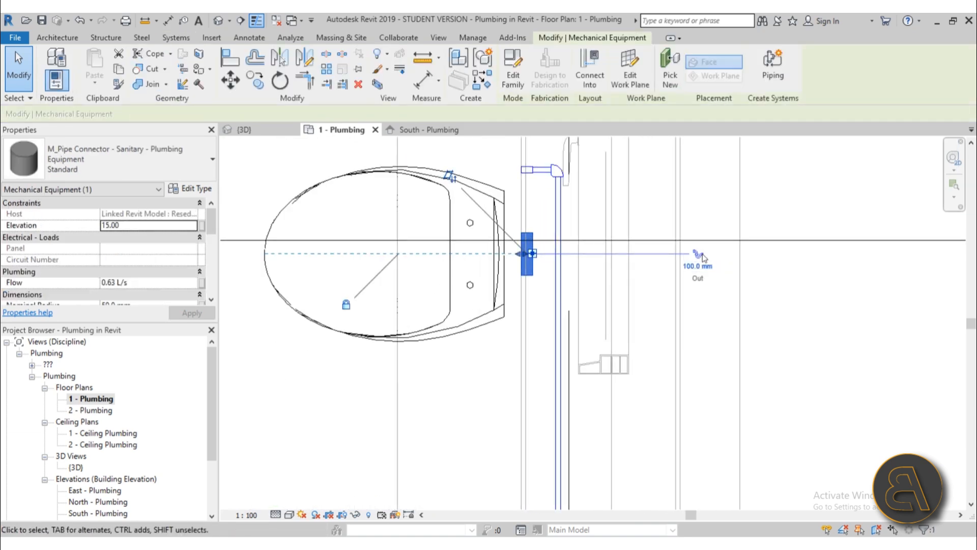
left_click(529, 254)
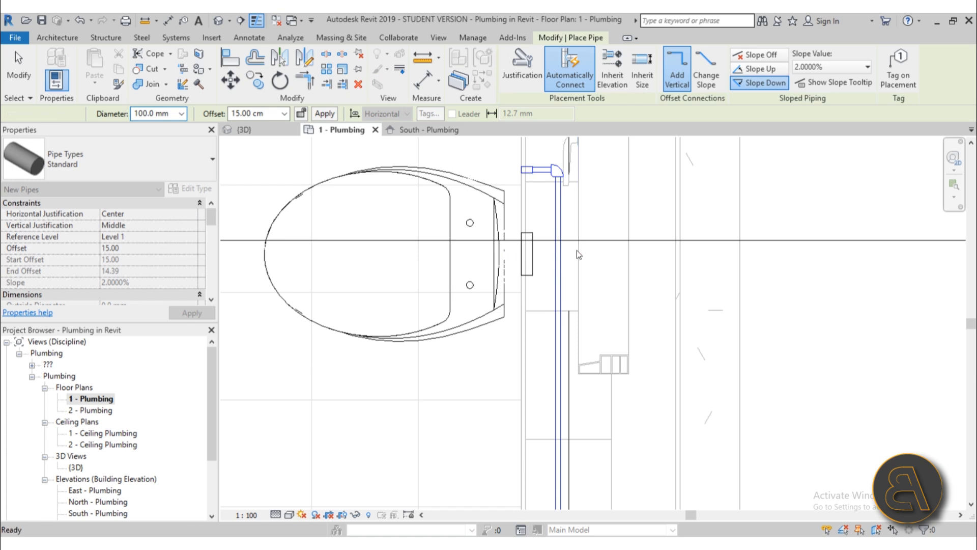
key("Escape")
key("Escape")
Step: Set the diameter of the toilet's sanitary pipe connector to 80 mm
left_click(531, 267)
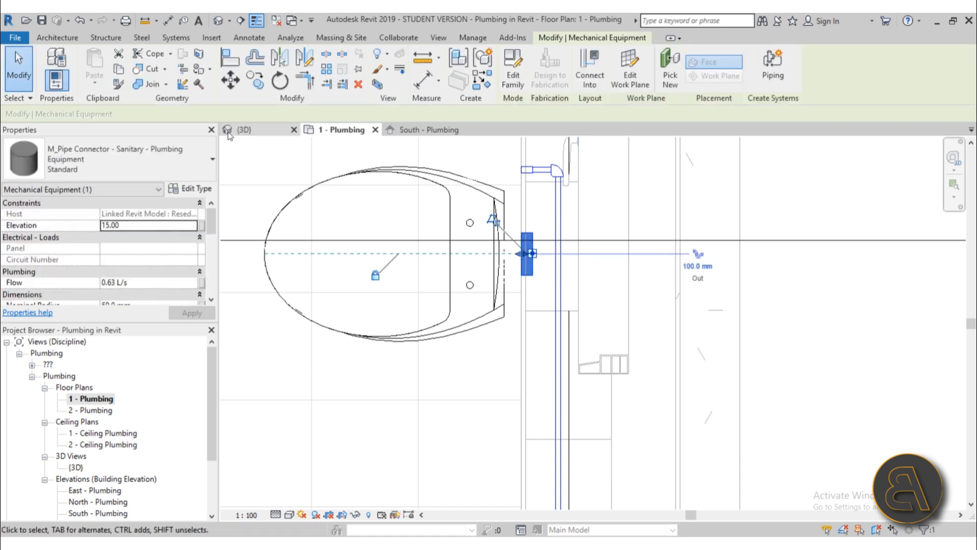
left_click(695, 267)
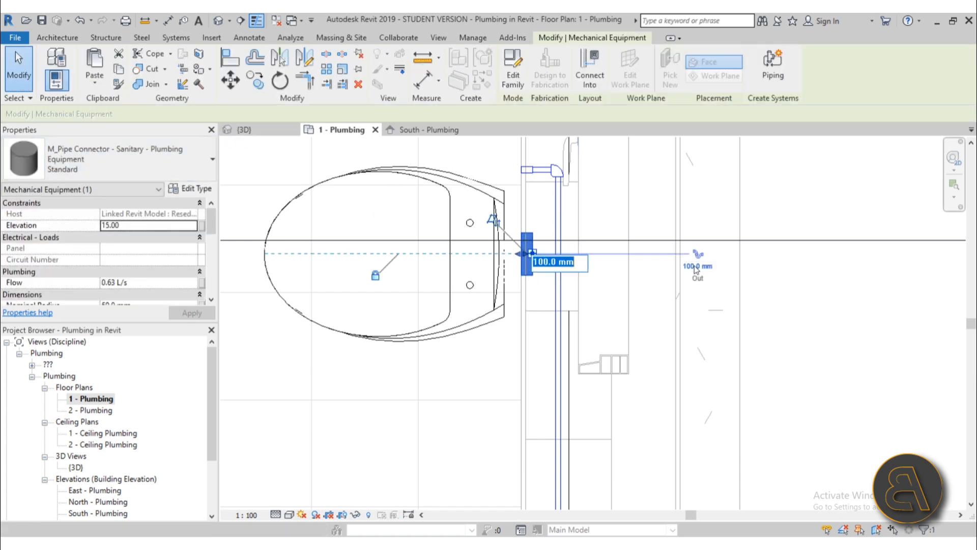
type("80")
key("Return")
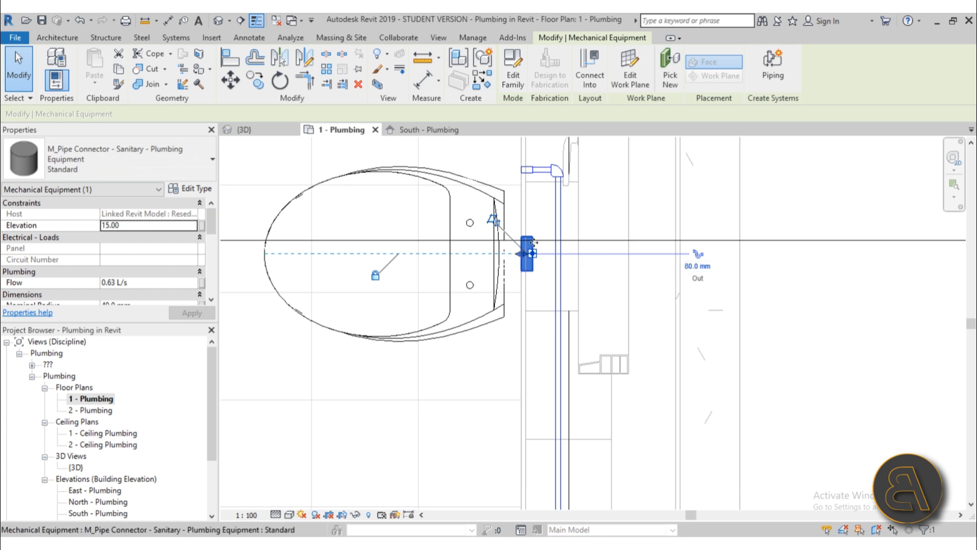
Step: Draw an 80 mm pipe from the toilet connector into the wall, then at -10 cm offset diagonally into the garage drain pipe
left_click(531, 253)
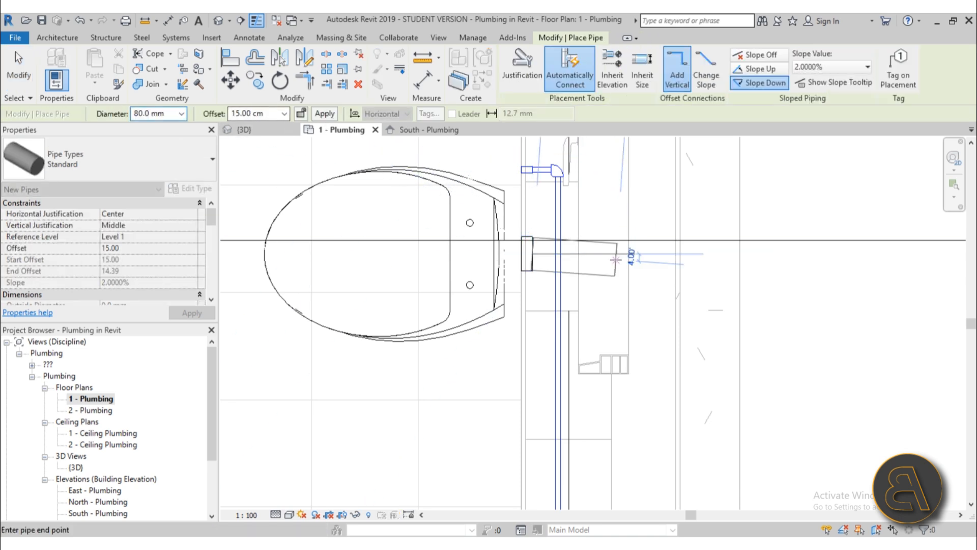
left_click(590, 253)
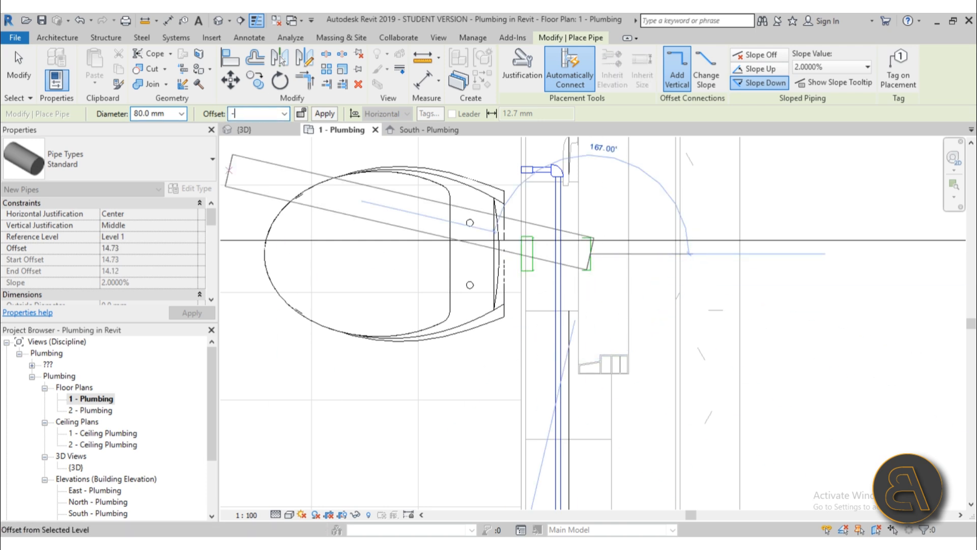
scroll(494, 331, "down", 7)
middle_click_drag(542, 309, 781, 153)
scroll(774, 157, "down", 5)
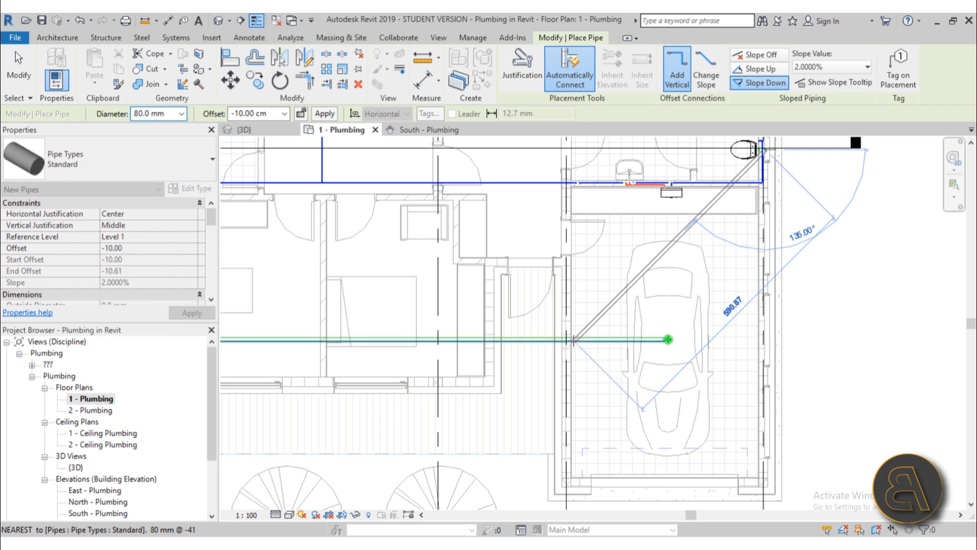
left_click(574, 340)
key("Escape")
scroll(580, 340, "up", 5)
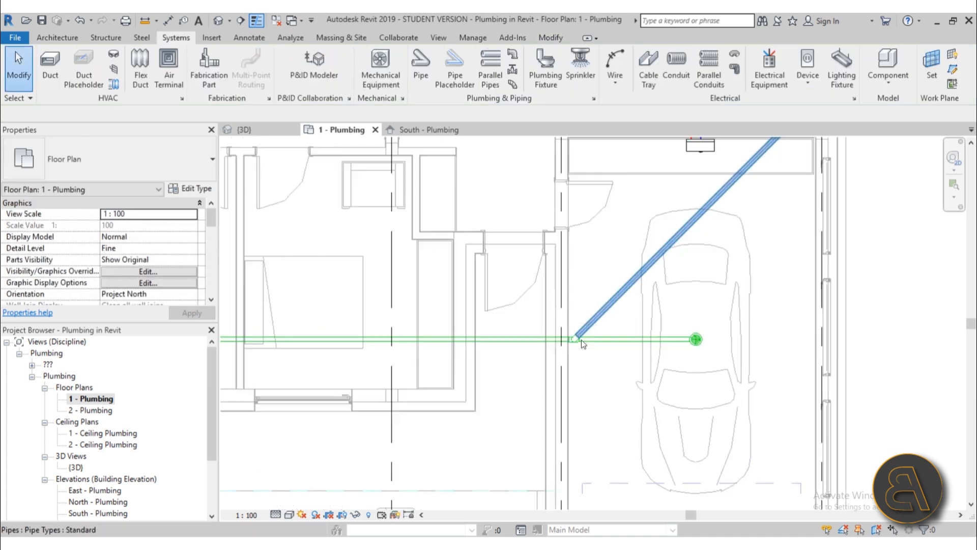
Step: Draw a short 32 mm sanitary pipe from the washbasin's connector straight into the wall behind it, sloping down 2%
scroll(546, 369, "down", 5)
scroll(502, 294, "up", 5)
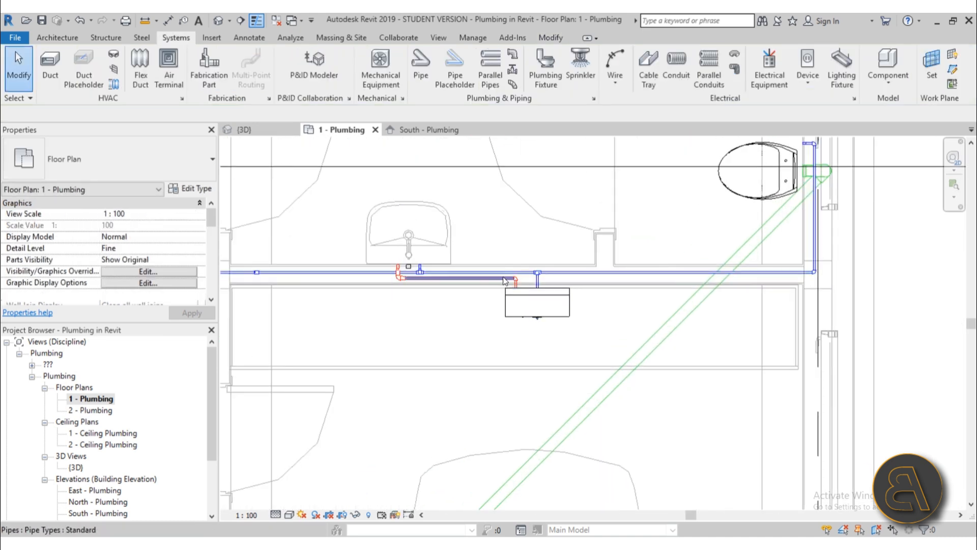
left_click(441, 229)
key("Escape")
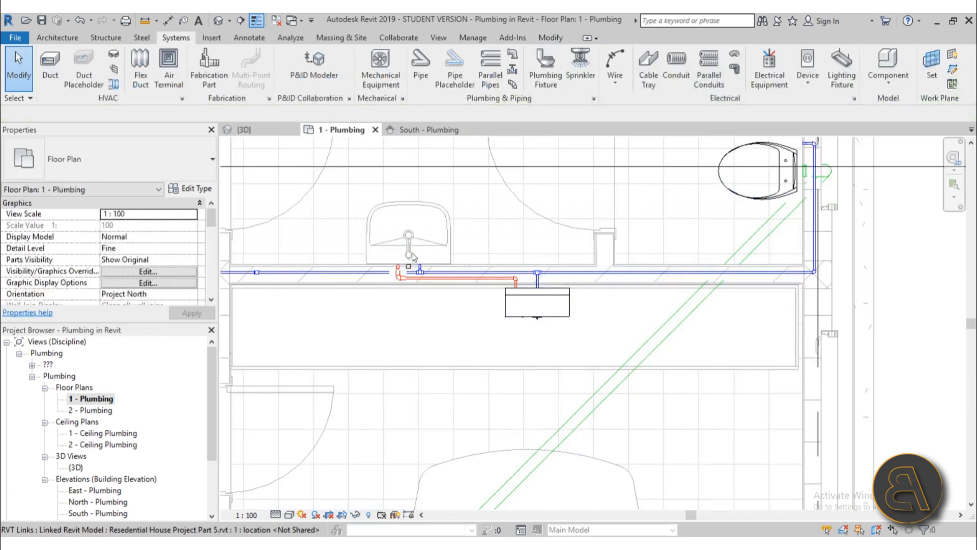
scroll(414, 255, "down", 3)
scroll(412, 257, "up", 4)
left_click(410, 260)
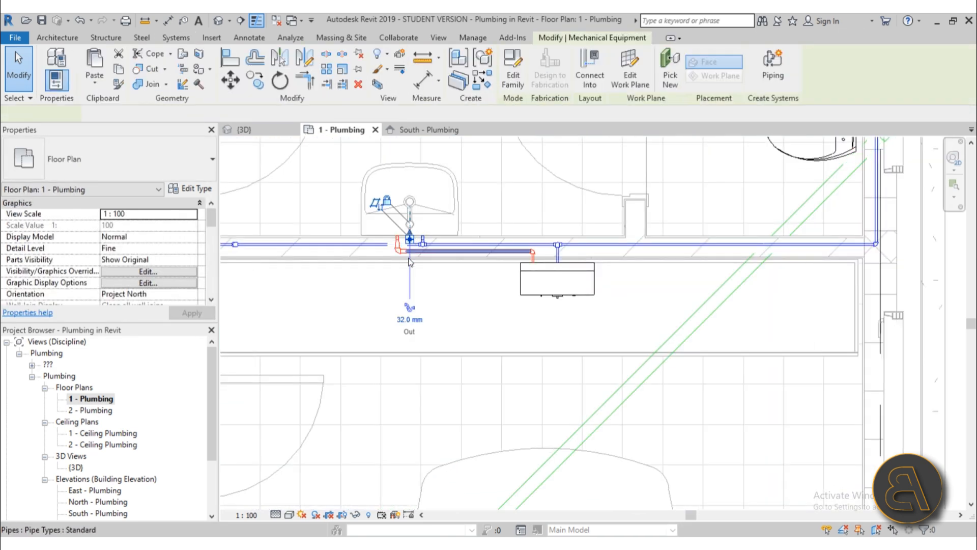
scroll(401, 309, "up", 3)
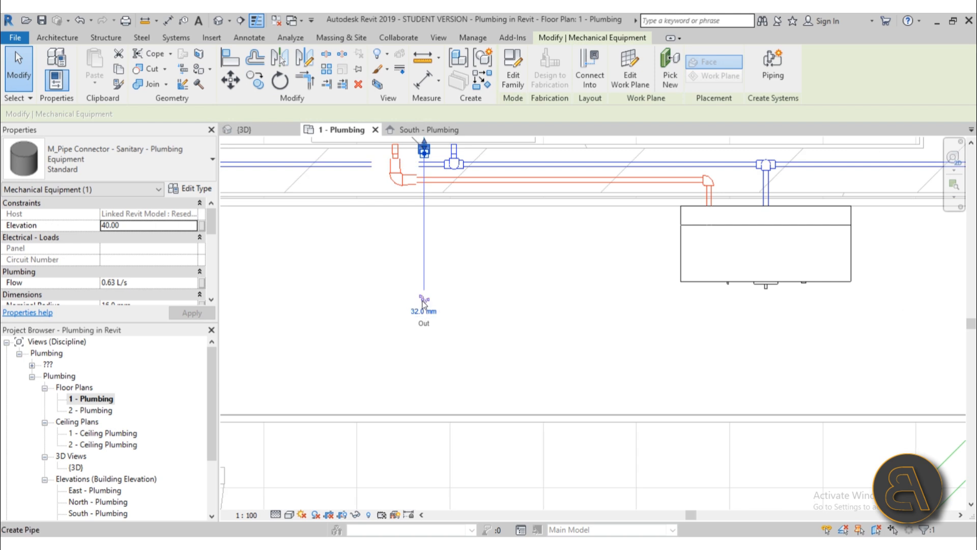
scroll(425, 179, "up", 4)
middle_click_drag(430, 203, 430, 298)
scroll(427, 264, "up", 2)
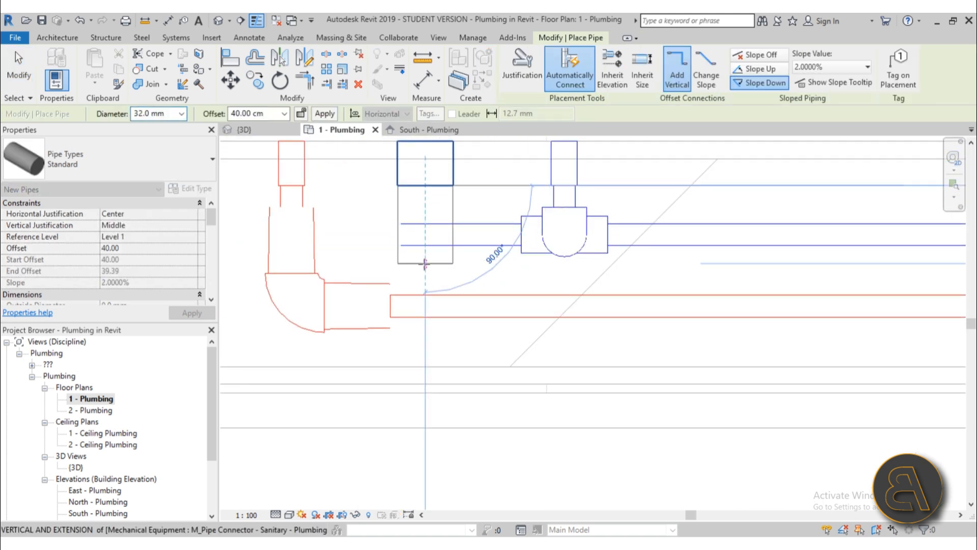
left_click(425, 264)
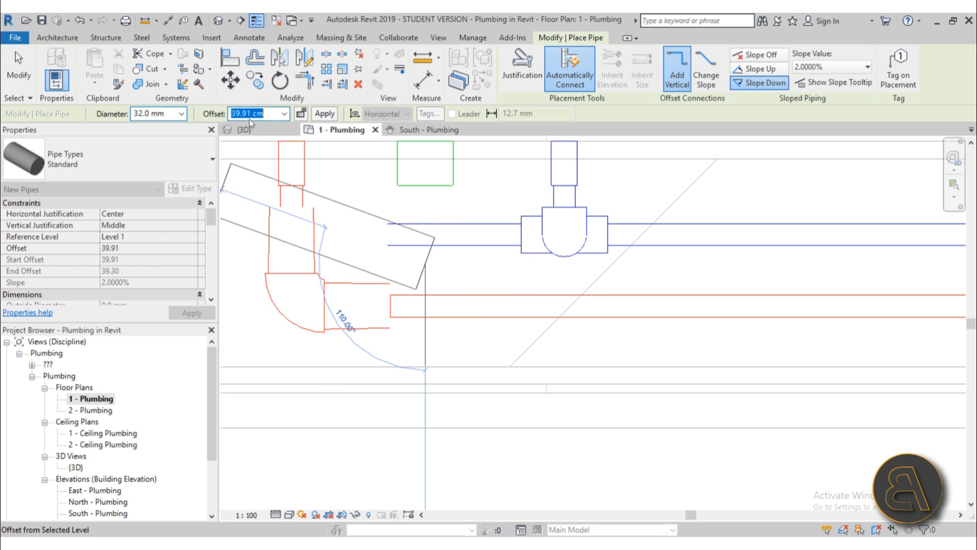
Step: Continue the washbasin pipe at -10 cm offset straight south into the diagonal toilet drain pipe
type("-10")
scroll(420, 349, "down", 6)
middle_click_drag(422, 347, 440, 143)
scroll(440, 148, "down", 1)
scroll(441, 228, "down", 1)
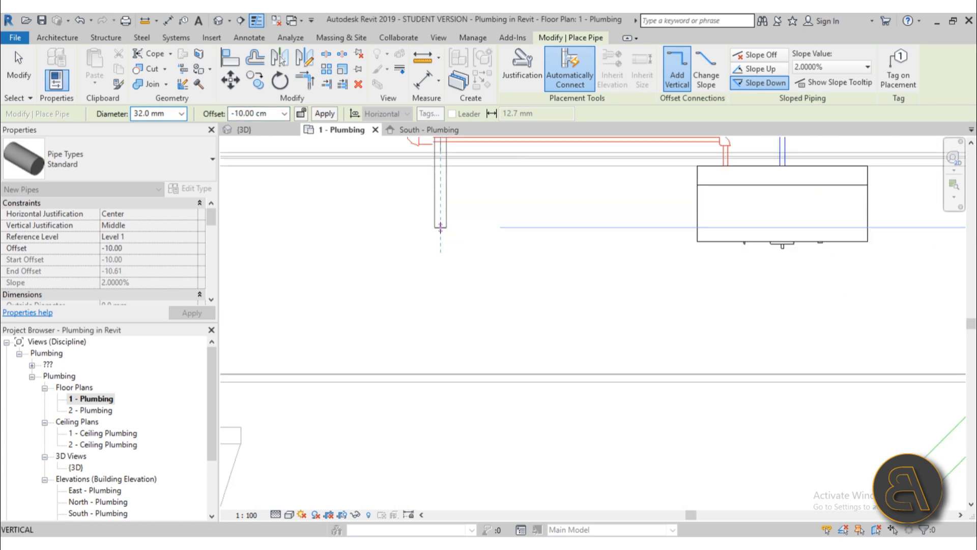
scroll(441, 228, "down", 1)
scroll(440, 255, "up", 6)
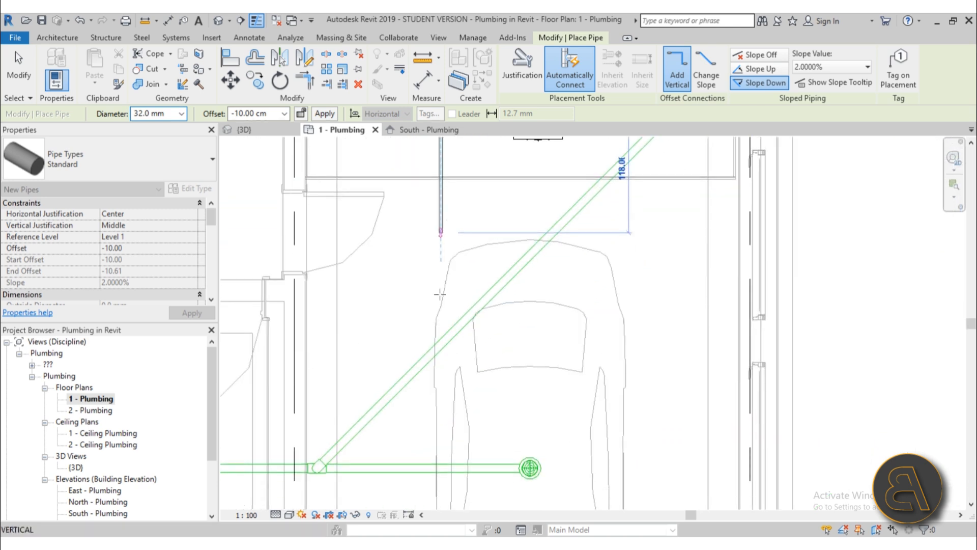
left_click(438, 344)
key("Escape")
key("Escape")
scroll(586, 301, "down", 4)
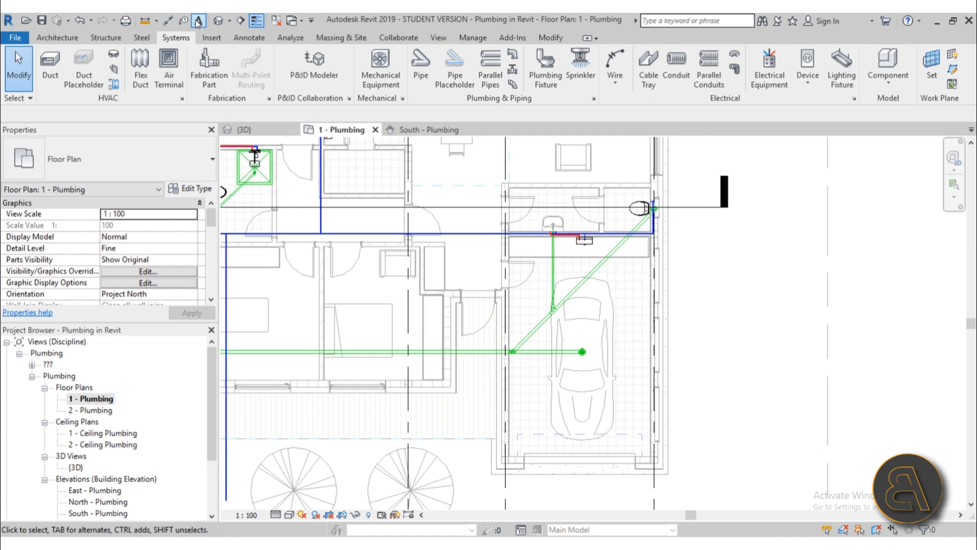
Step: Examine the toilet and washbasin drain pipes in 3D, checking their drops and junctions with the garage drain
left_click(218, 23)
middle_click_drag(586, 229, 633, 227, "shift")
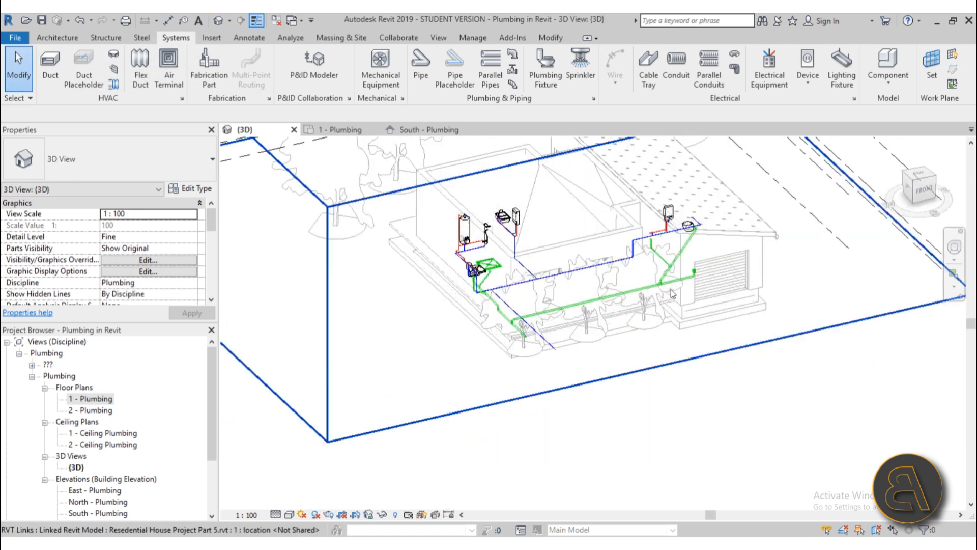
scroll(651, 229, "up", 5)
scroll(651, 230, "up", 1)
scroll(708, 285, "down", 4)
middle_click_drag(710, 290, 721, 204, "shift")
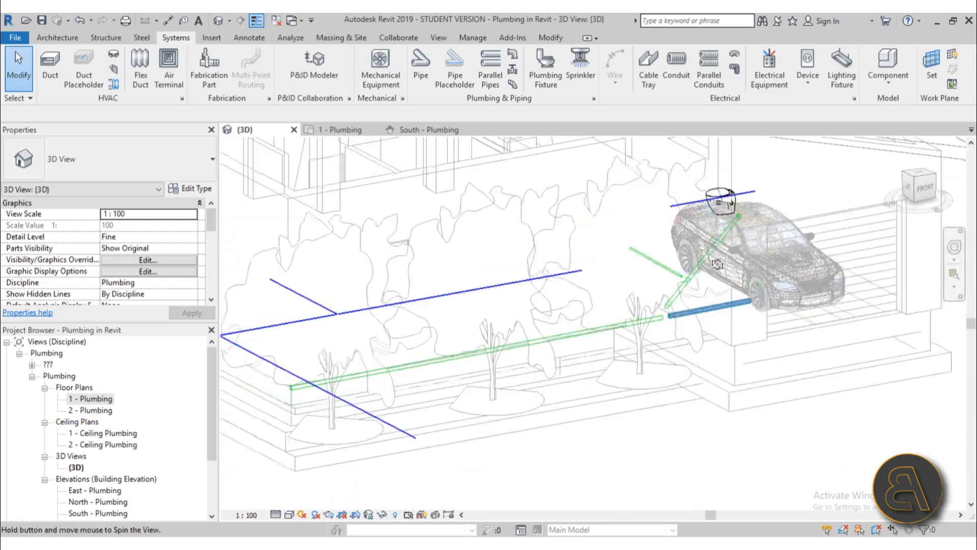
scroll(689, 272, "up", 7)
scroll(687, 306, "down", 8)
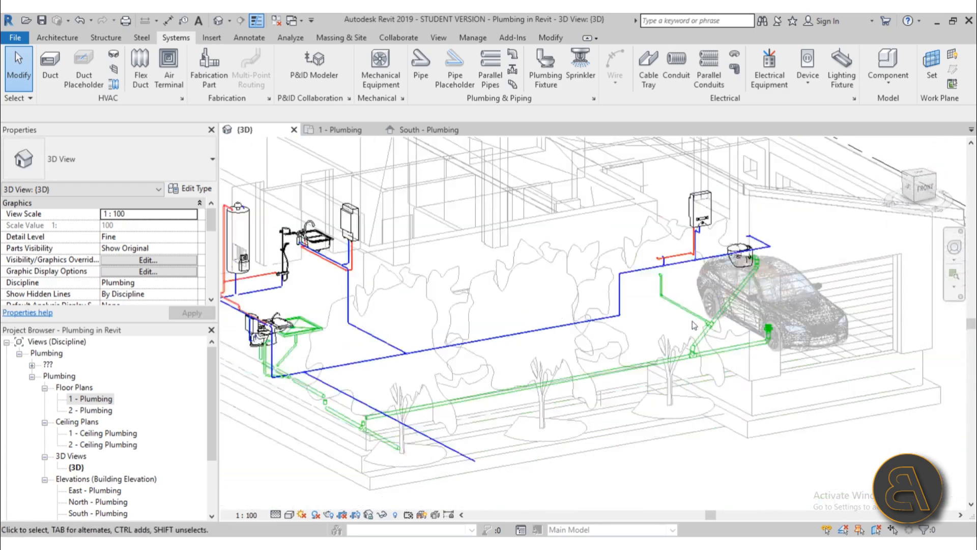
Step: Review the whole piping layout in 3D and inspect the kitchen sink for its missing drain connection
middle_click_drag(680, 326, 470, 391, "shift")
middle_click_drag(641, 269, 595, 286)
middle_click_drag(438, 362, 534, 326, "shift")
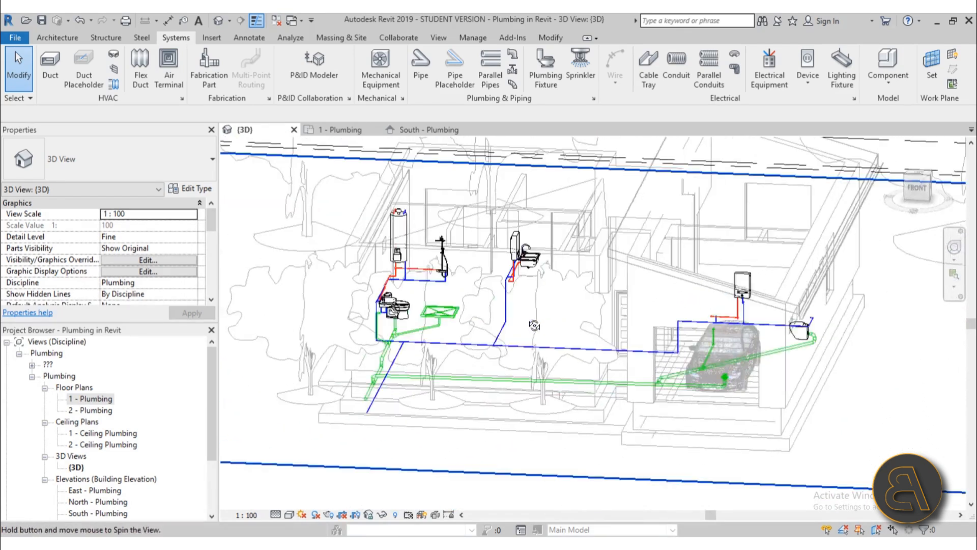
scroll(366, 401, "up", 3)
middle_click_drag(367, 405, 383, 390, "shift")
scroll(601, 193, "up", 6)
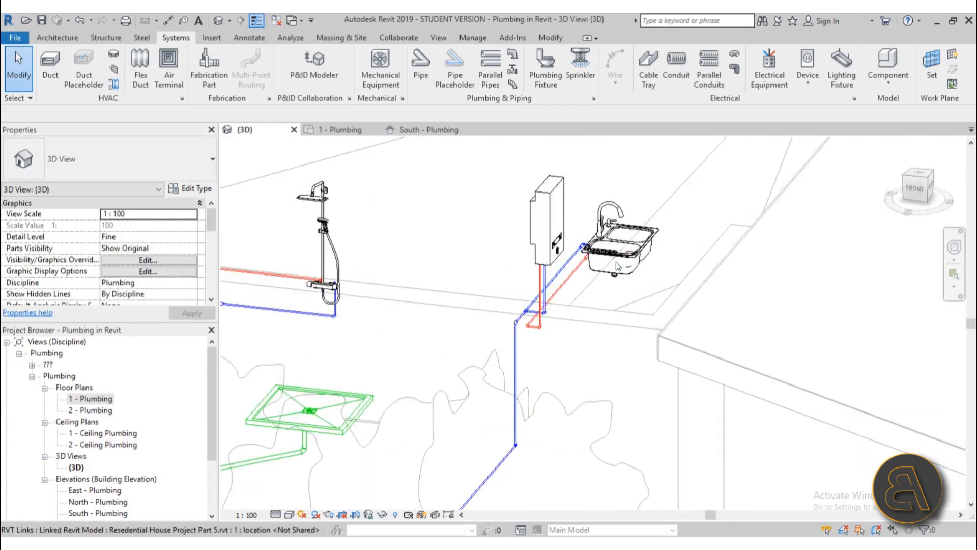
scroll(616, 260, "down", 8)
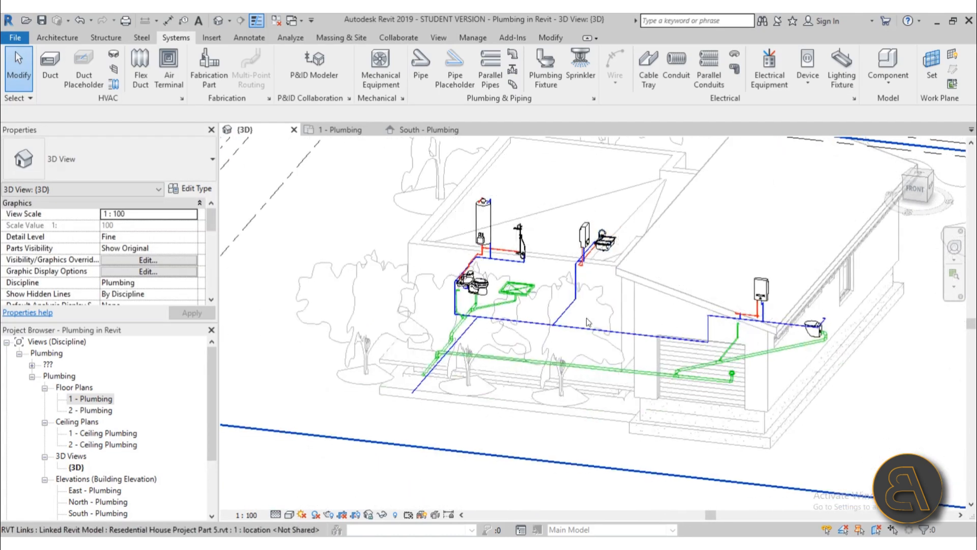
Step: Select the kitchen sink in the 1 - Plumbing floor plan and examine its water and drain connectors
double_click(95, 400)
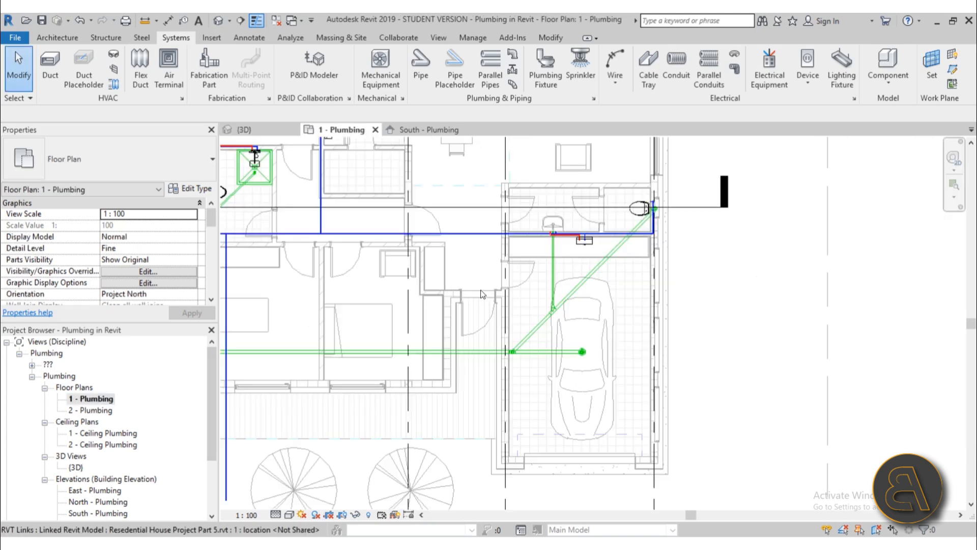
scroll(480, 289, "down", 5)
scroll(447, 251, "up", 5)
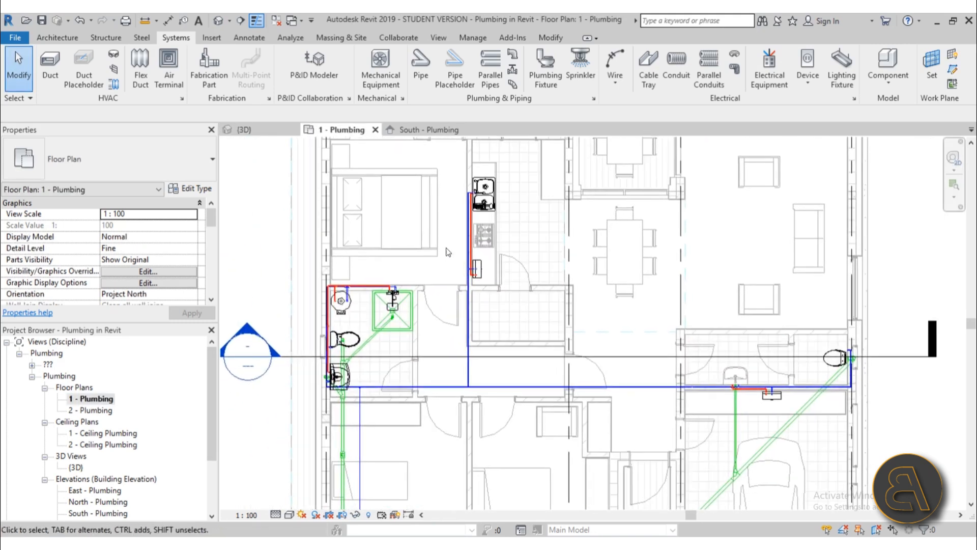
scroll(483, 198, "up", 5)
left_click(492, 206)
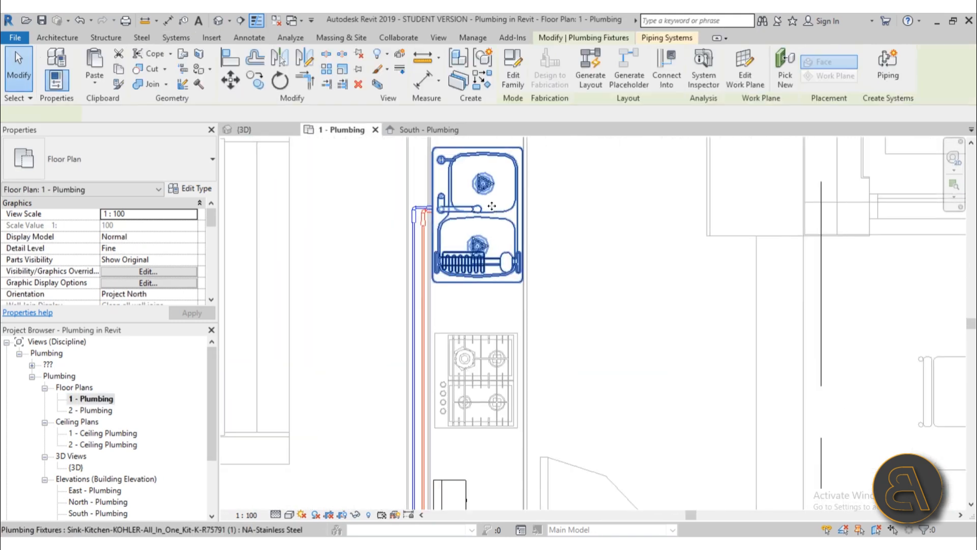
left_click(492, 206)
scroll(491, 206, "up", 3)
scroll(564, 435, "down", 2)
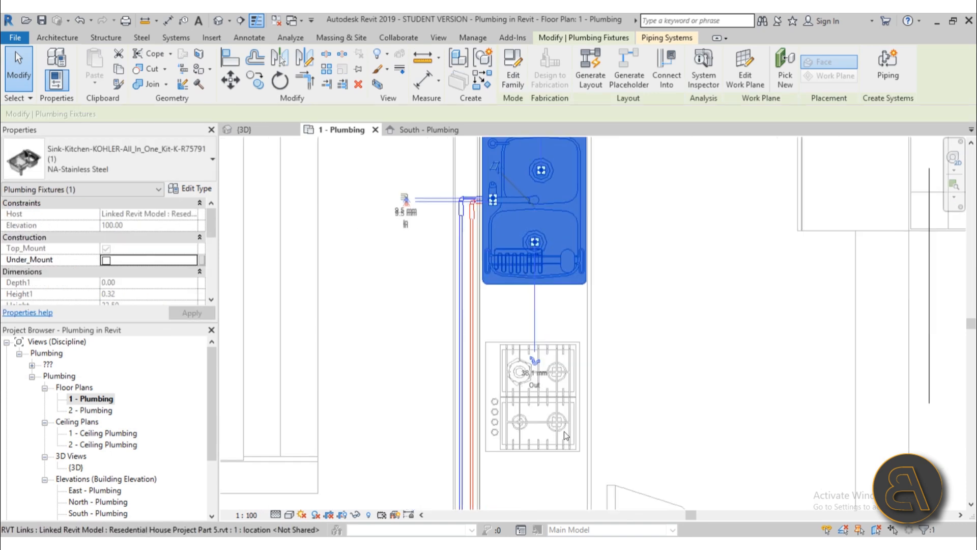
scroll(539, 364, "up", 3)
scroll(529, 352, "down", 3)
middle_click_drag(532, 352, 501, 434)
middle_click_drag(502, 176, 501, 313)
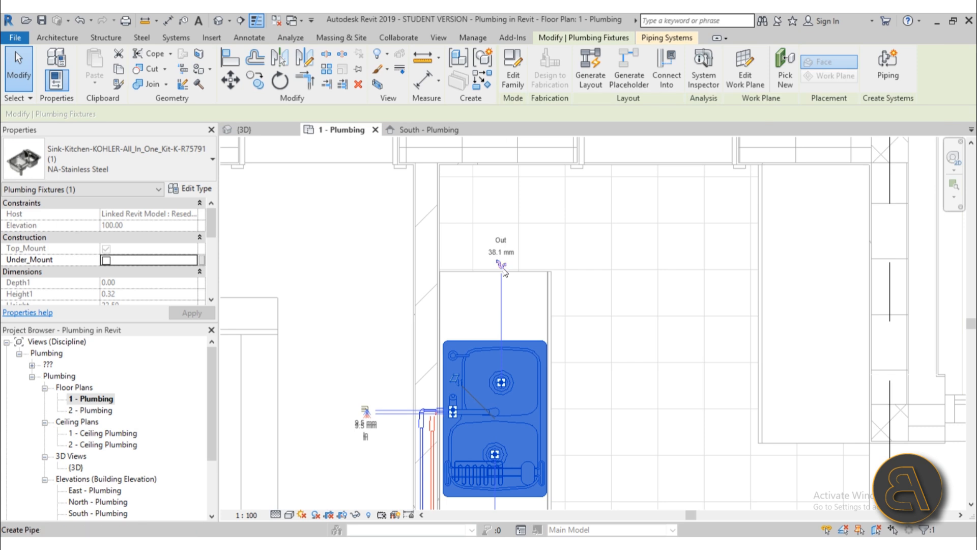
scroll(503, 267, "down", 3)
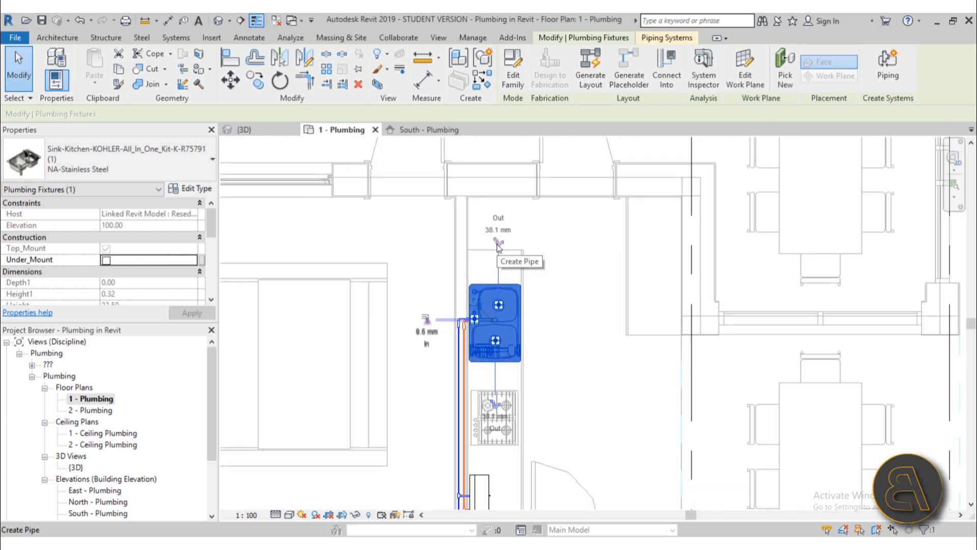
scroll(498, 246, "up", 3)
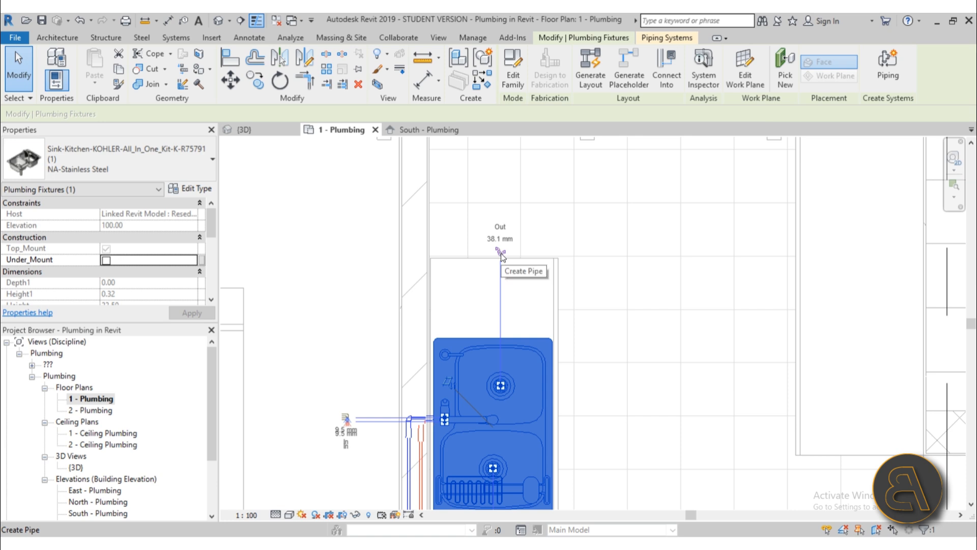
Step: Try to draw a 40 mm pipe at 60 cm offset from the sink's north bowl drain west into the wall
left_click(500, 252)
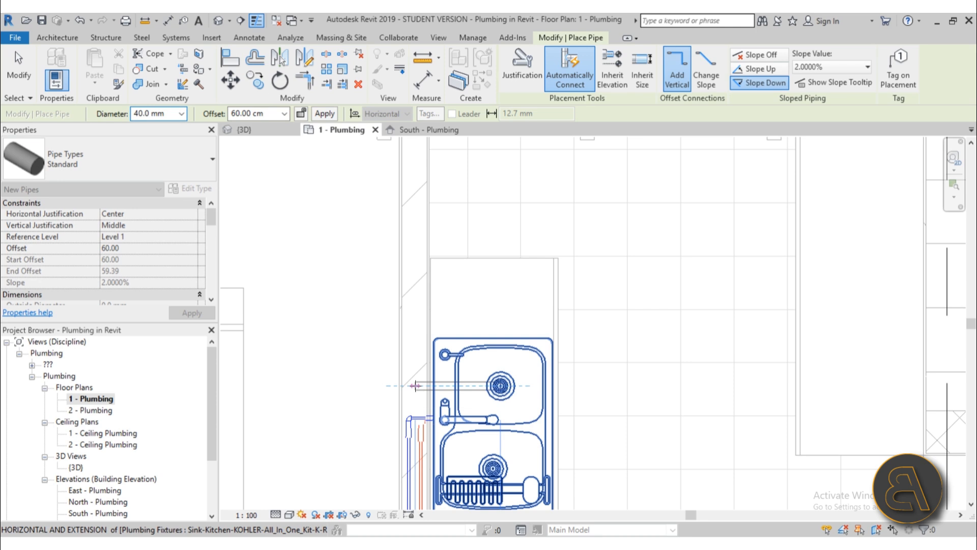
left_click(415, 385)
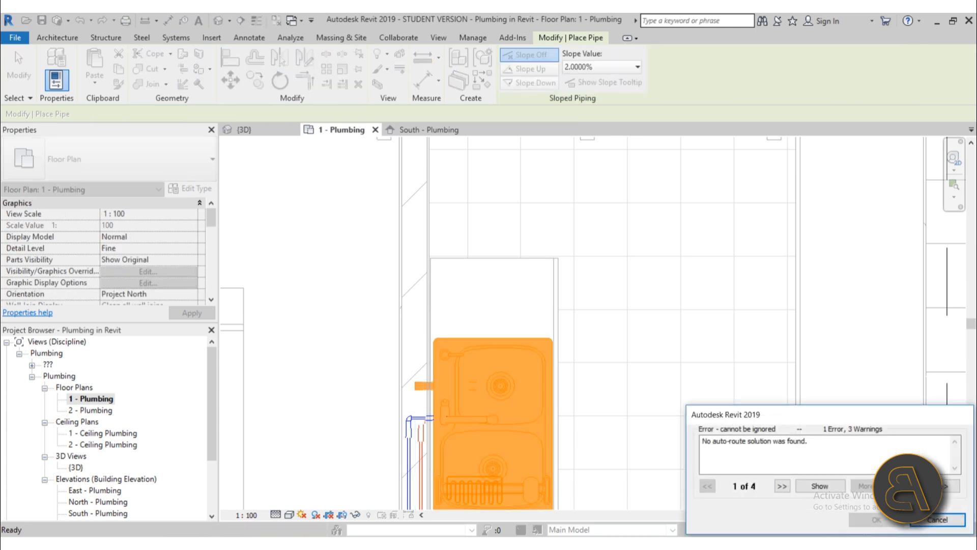
left_click(927, 524)
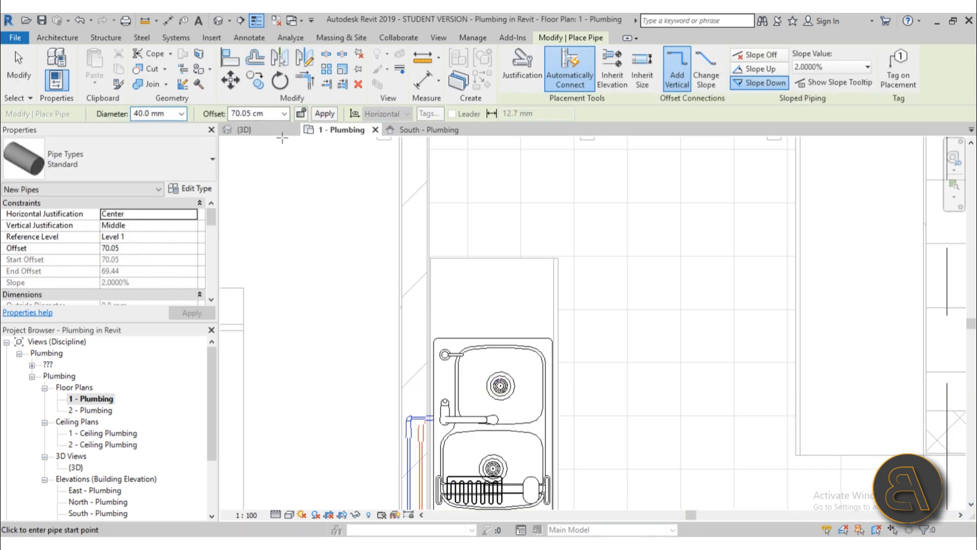
key("Escape")
key("Escape")
Step: Retry the 40 mm pipe from the north bowl's drain connector into the wall with a changed offset
left_click(511, 365)
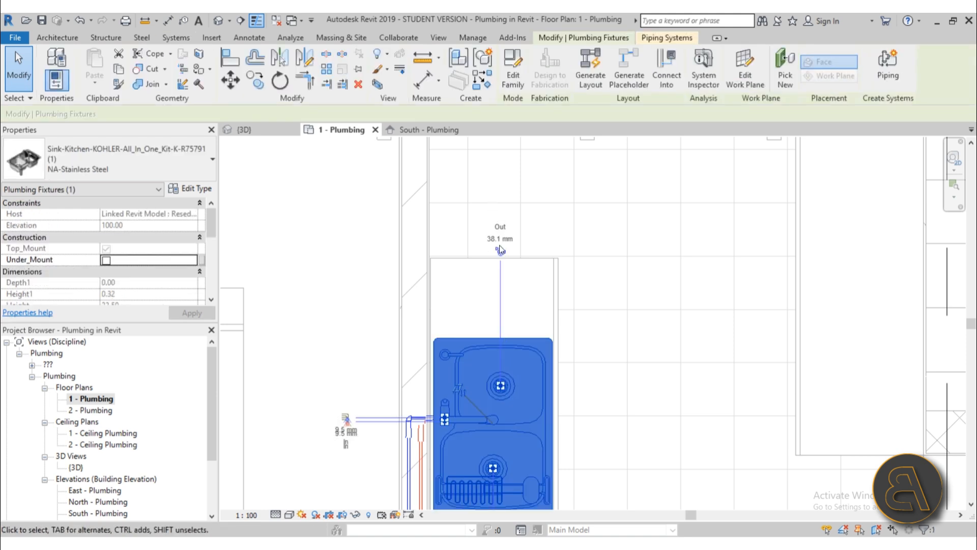
left_click(500, 251)
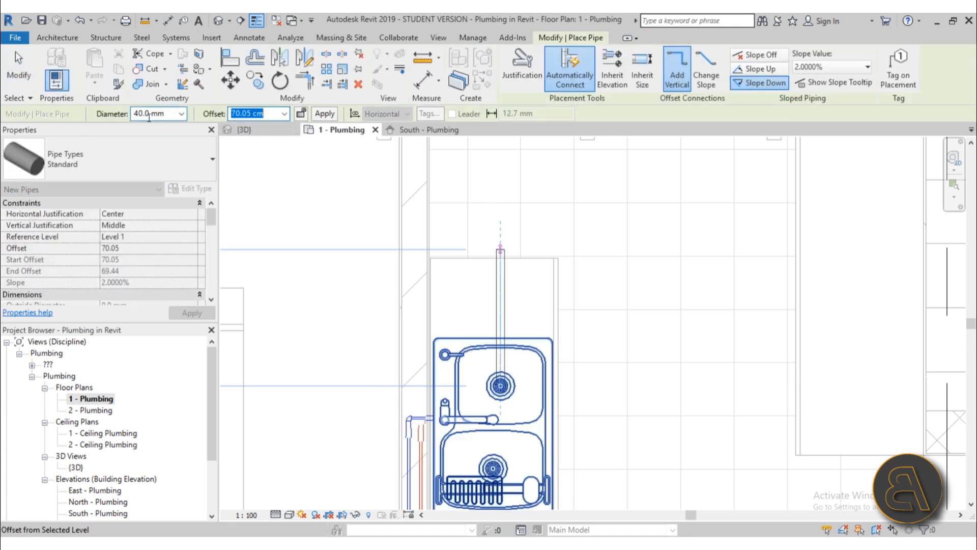
left_click(413, 385)
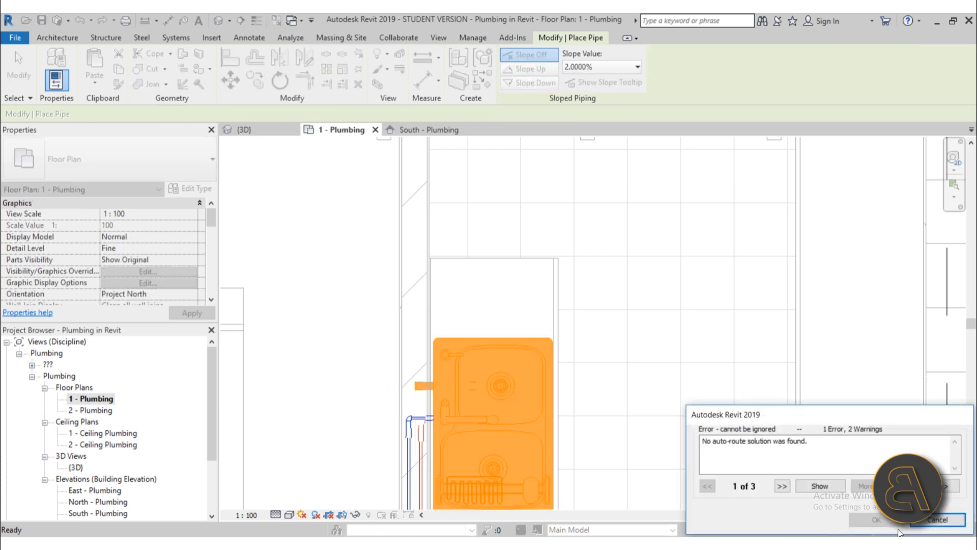
left_click(936, 519)
key("Escape")
key("Escape")
Step: Select the kitchen sink in 3D and examine its drain connectors from below
left_click(219, 20)
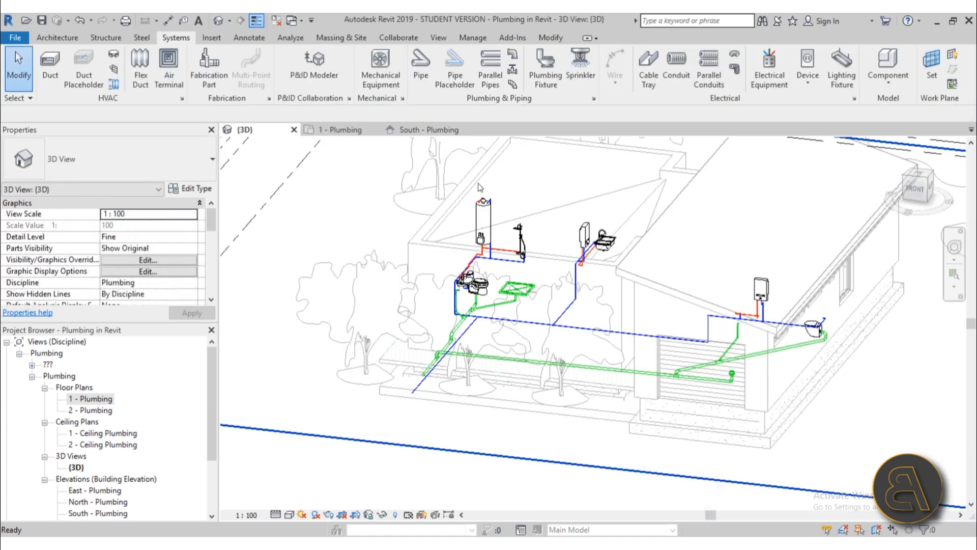
middle_click_drag(479, 187, 266, 208, "shift")
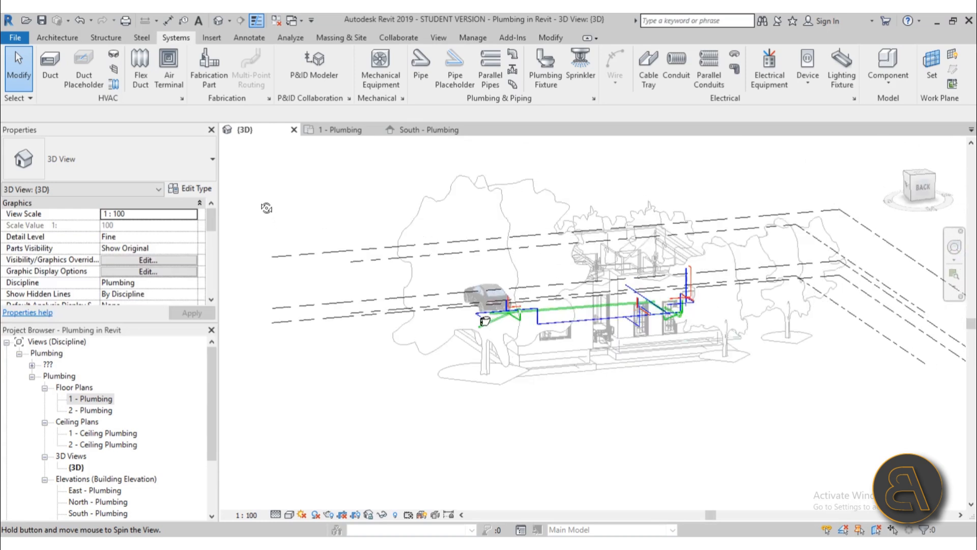
scroll(660, 337, "up", 8)
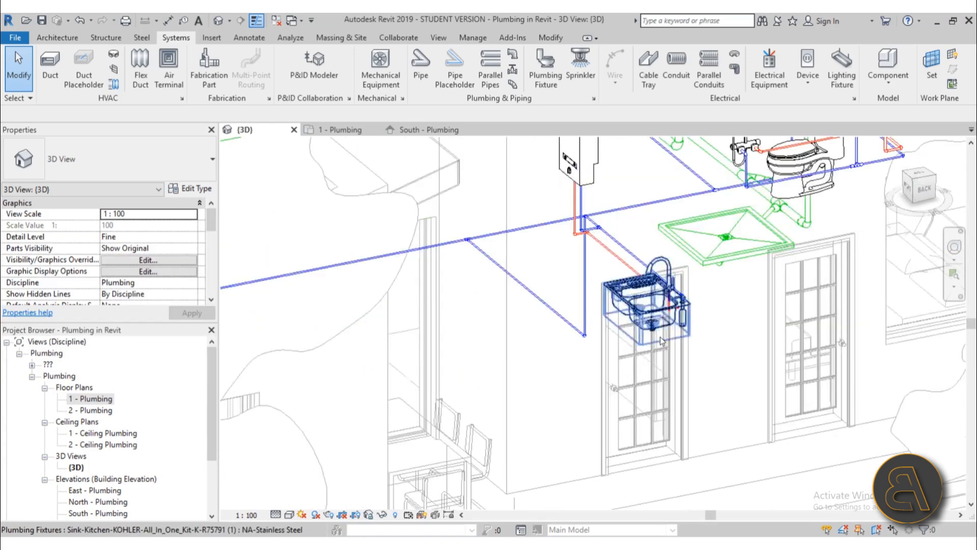
left_click(657, 304)
key("Escape")
left_click(664, 339)
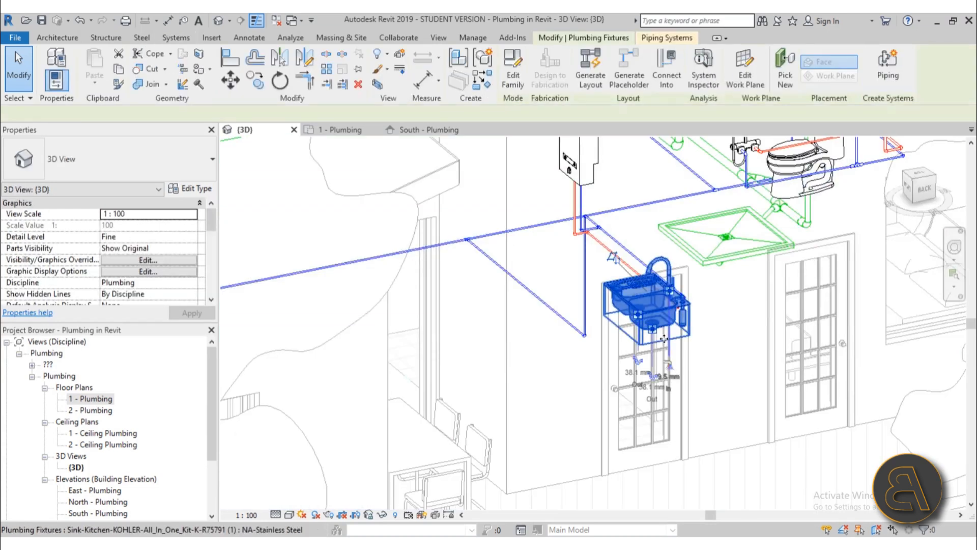
scroll(665, 339, "up", 5)
mouse_move(664, 338)
middle_mouse_down("shift")
mouse_move(646, 240)
mouse_move(584, 279)
mouse_move(550, 224)
middle_mouse_up("shift")
left_click(538, 395)
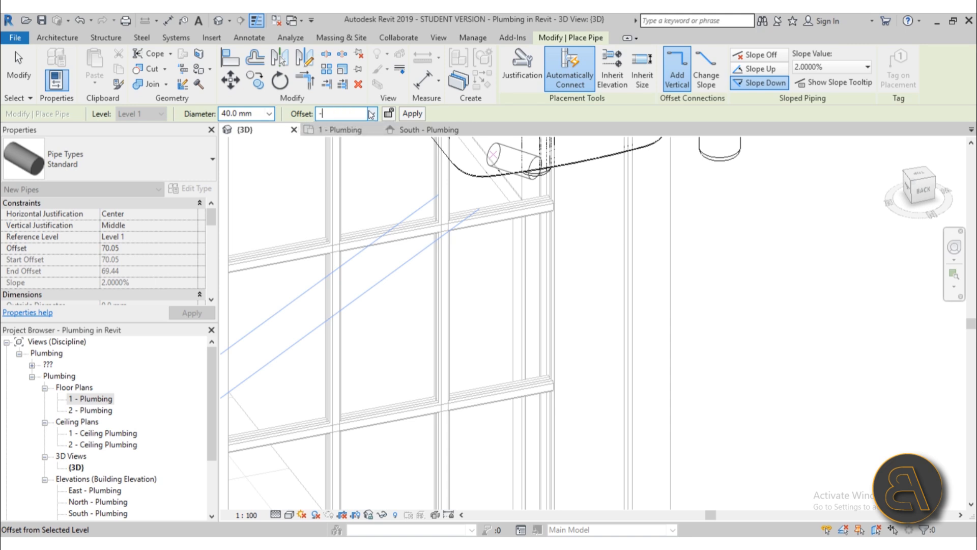
key("Escape")
key("Escape")
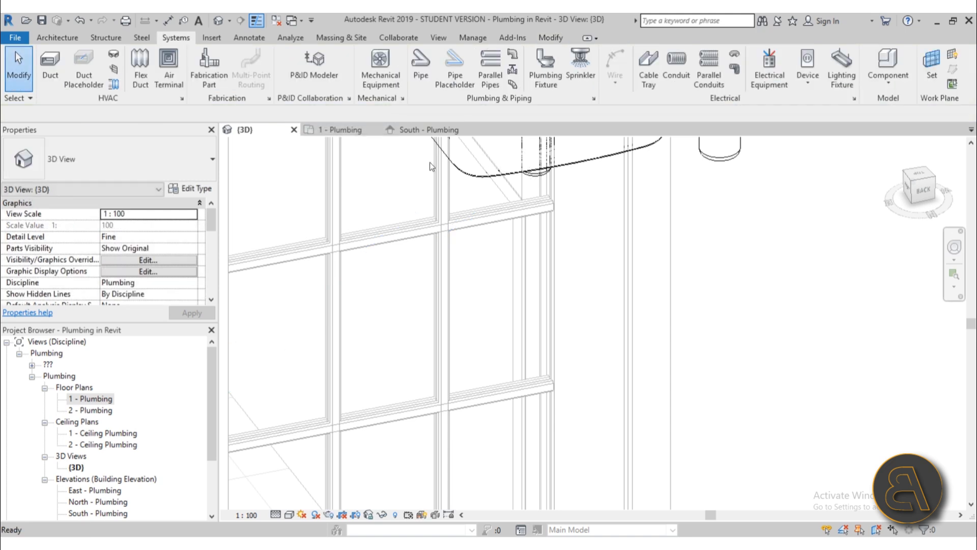
Step: Try to draw the sink's 40 mm drain pipe in 3D, dropping to 40 cm offset before running sideways
left_click(534, 190)
left_click(534, 393)
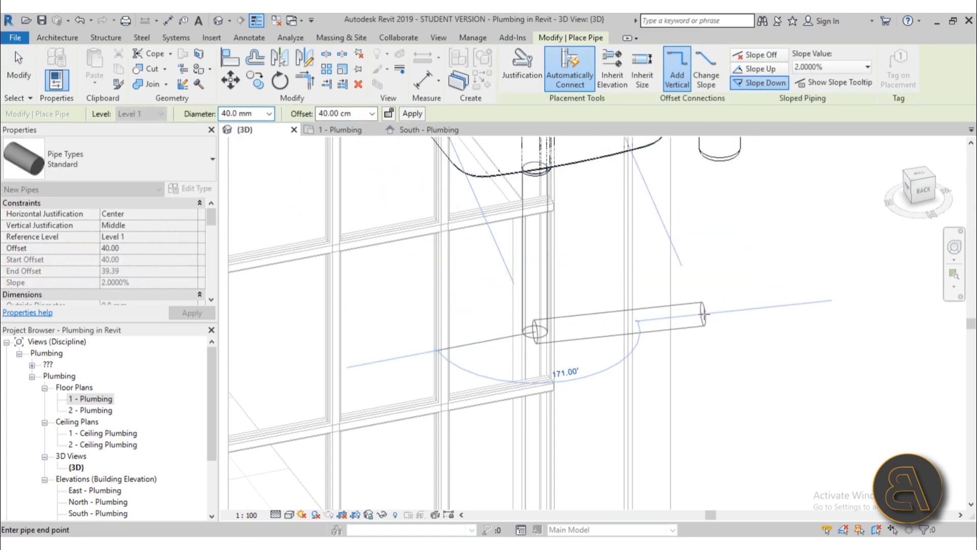
left_click(705, 300)
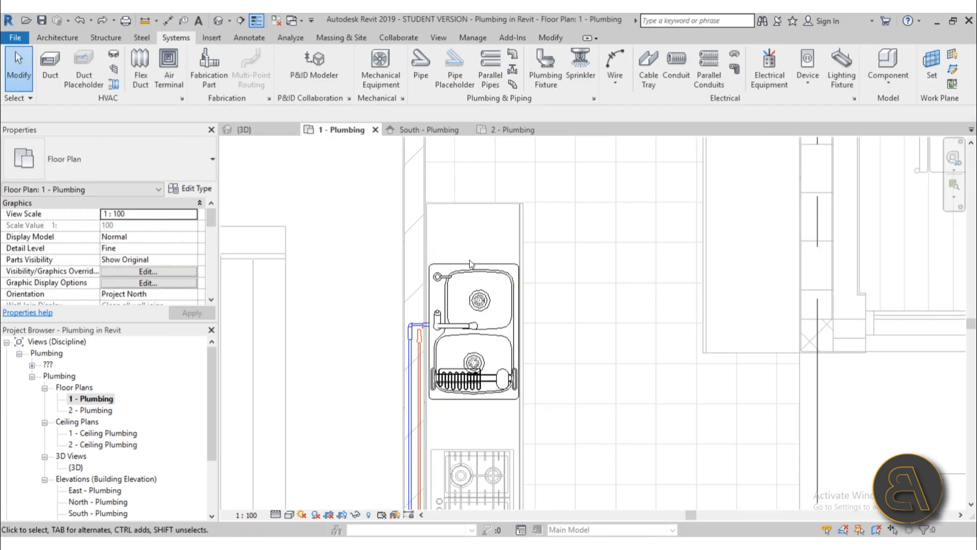
Step: Try once more in the floor plan to run a 40 mm pipe from the north bowl's drain into the wall
left_click(469, 261)
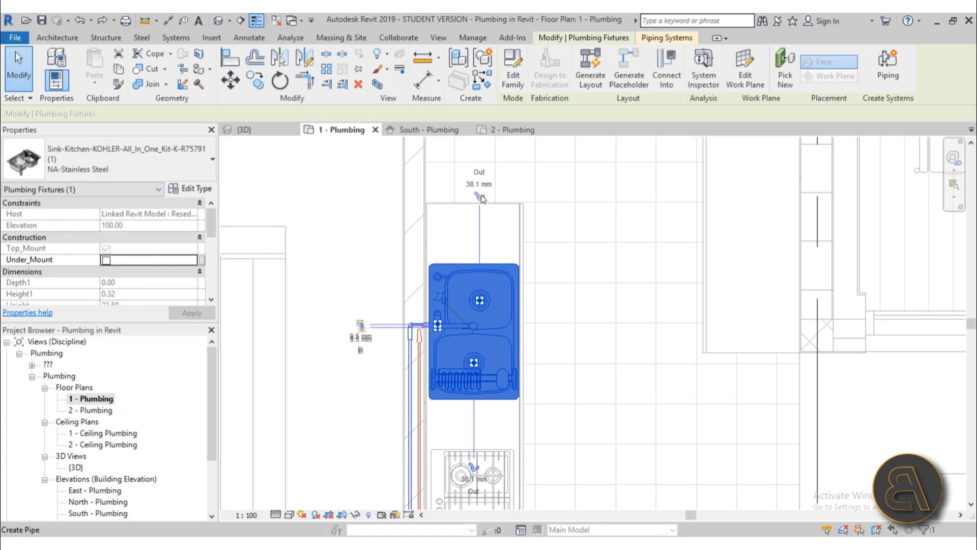
left_click(481, 196)
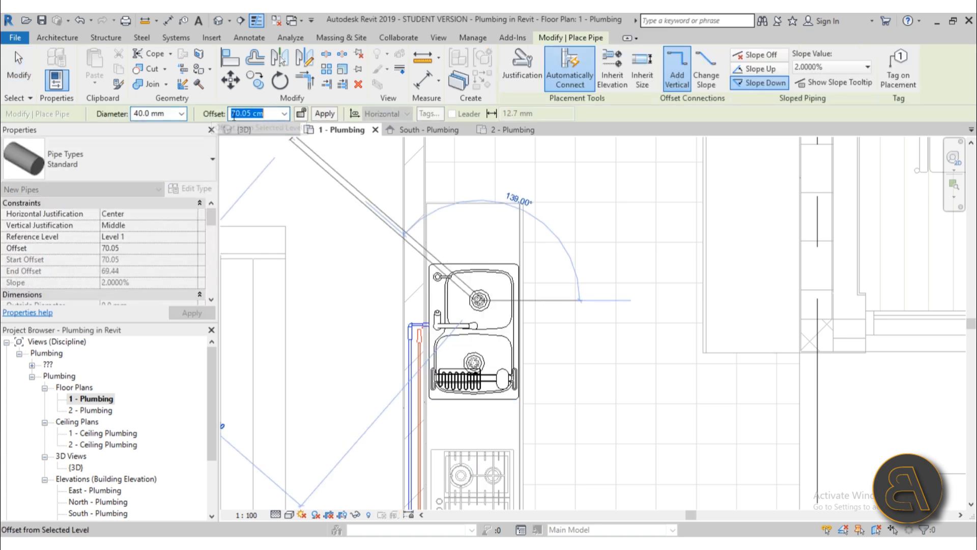
left_click(419, 298)
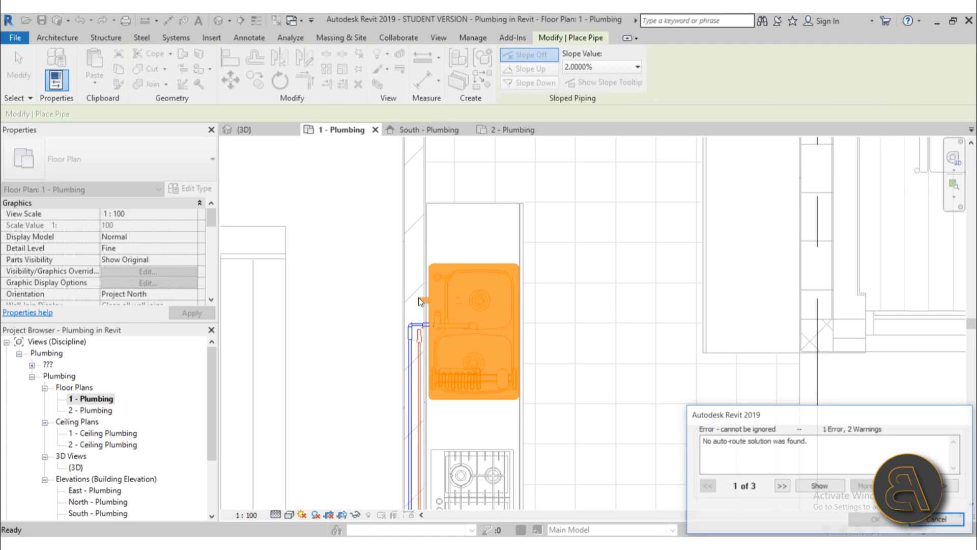
left_click(941, 520)
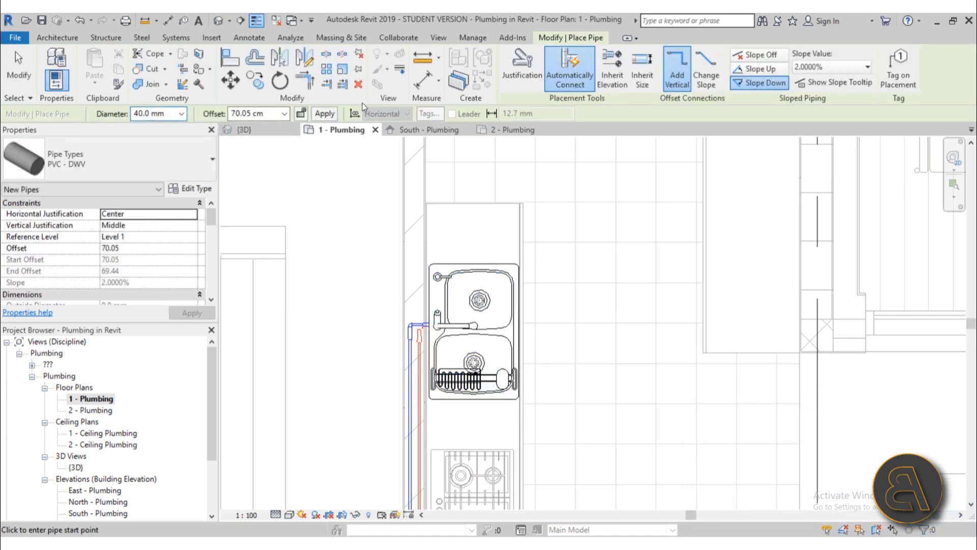
key("Escape")
Step: Draw a 40 mm PVC - DWV pipe at 40 cm offset from the sink's north drain west into the wall, sloping down 2%
key("p")
key("i")
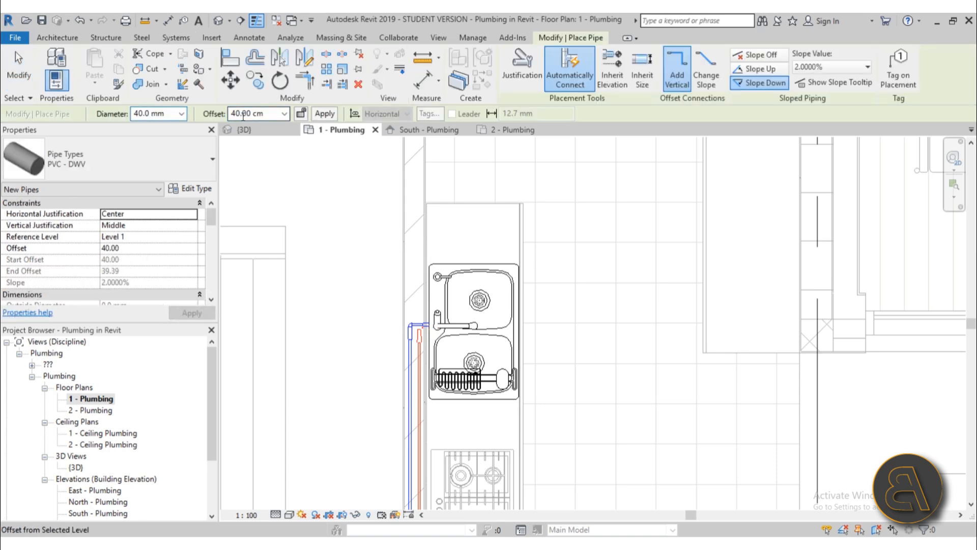
scroll(487, 300, "up", 2)
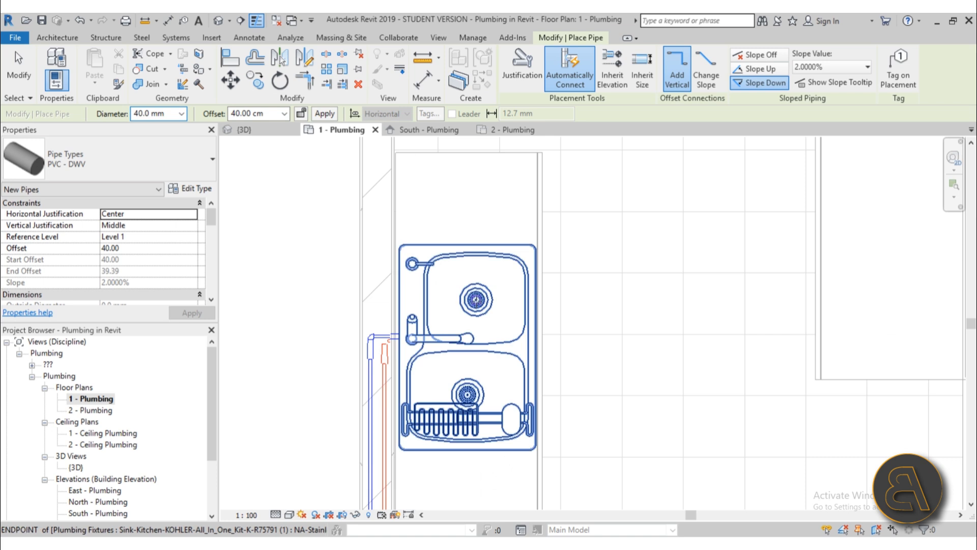
left_click(378, 300)
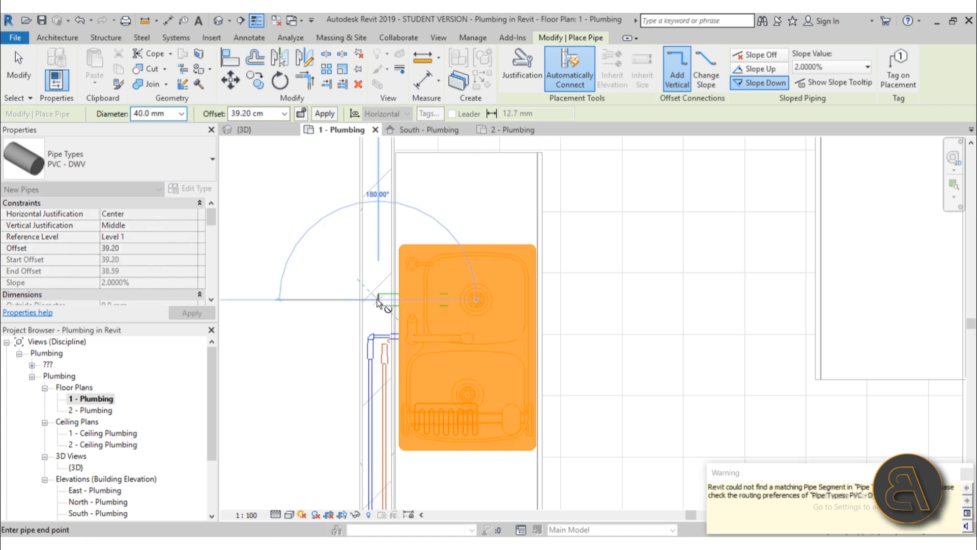
Step: Continue the sink's drain pipe south inside the wall, past the wall-mounted water heater to just beyond the kitchen
scroll(378, 428, "down", 2)
middle_click_drag(378, 428, 374, 309)
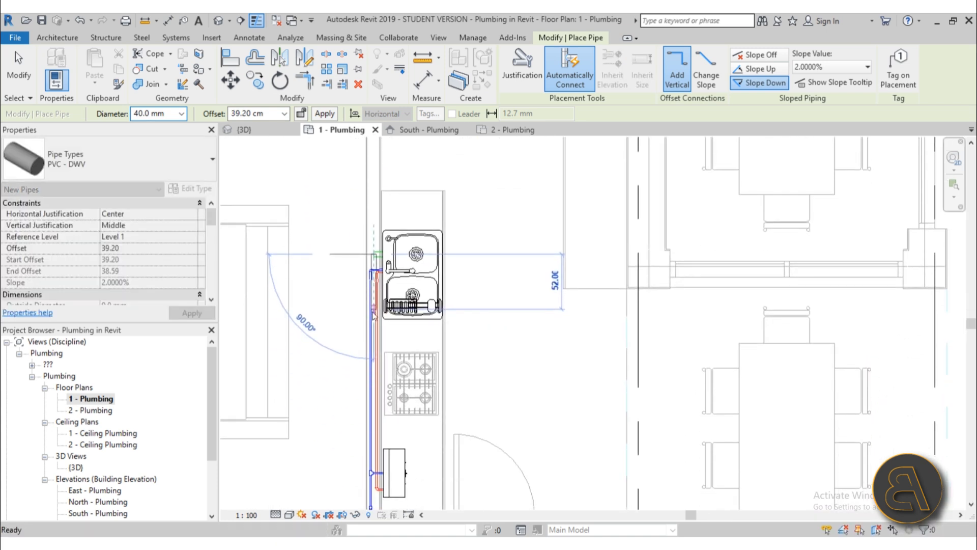
scroll(375, 401, "down", 1)
middle_click_drag(375, 400, 374, 337)
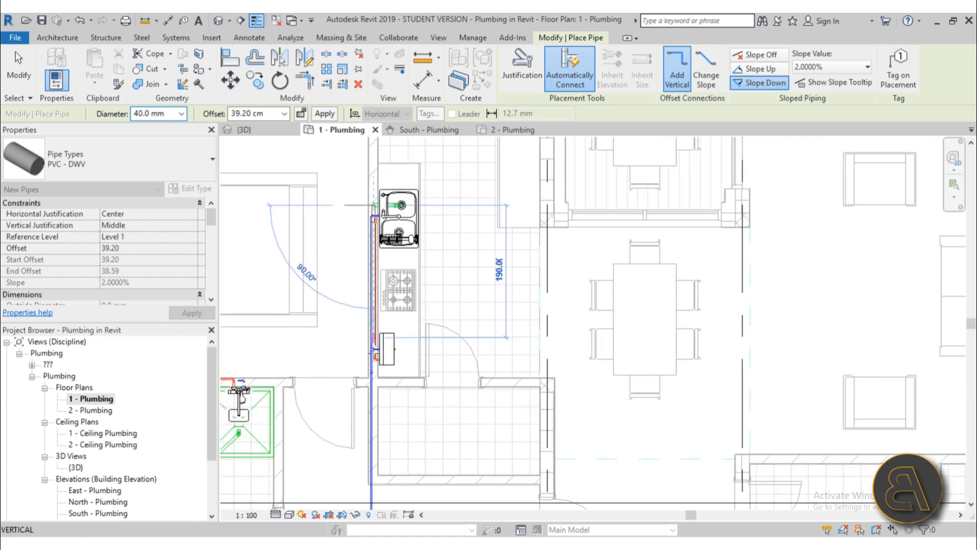
left_click(375, 389)
key("Escape")
key("Escape")
Step: Examine the sink's new drain pipe and fittings in plan and 3D, and return to the 1 - Plumbing floor plan
scroll(529, 393, "up", 3)
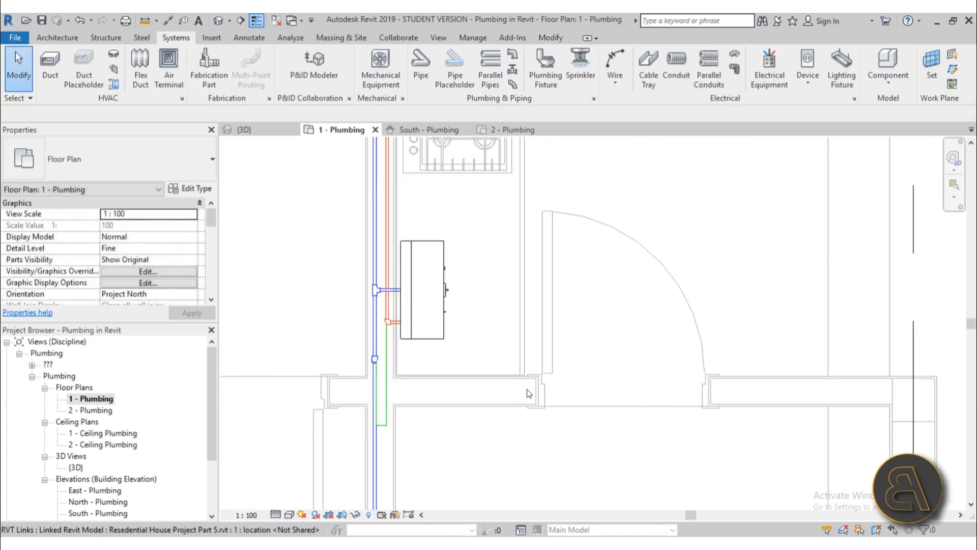
scroll(529, 393, "down", 3)
middle_click_drag(496, 437, 430, 509)
scroll(403, 249, "up", 4)
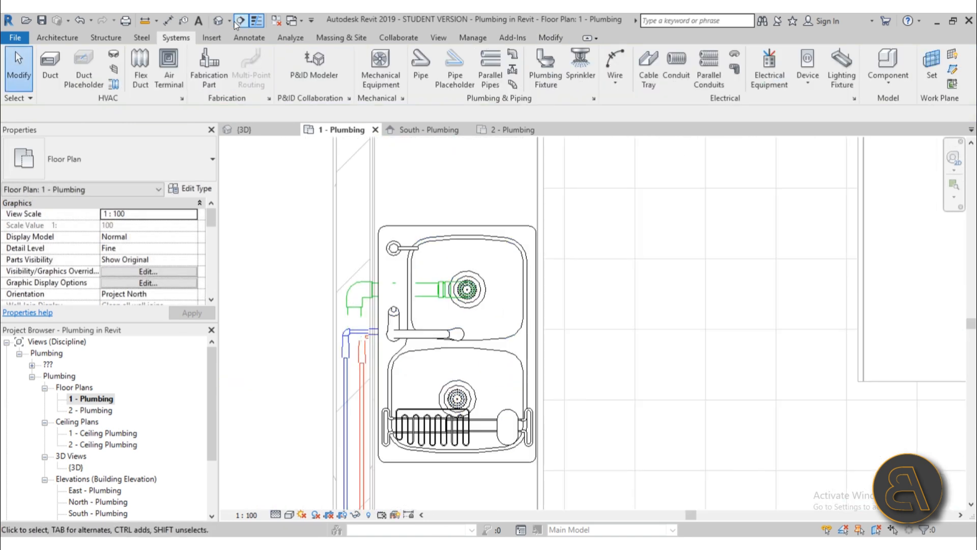
left_click(218, 21)
scroll(508, 311, "down", 2)
middle_click_drag(508, 312, 530, 319, "shift")
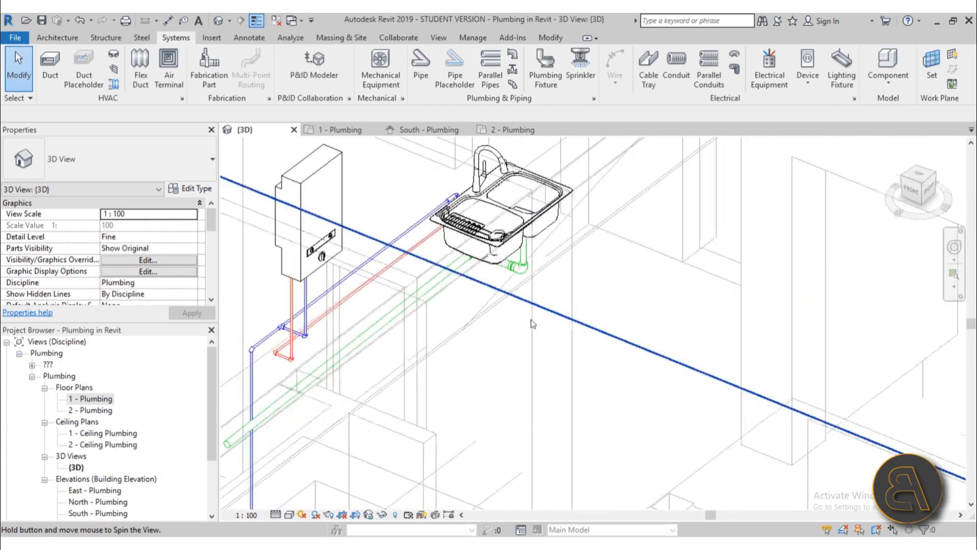
scroll(498, 249, "up", 3)
double_click(97, 398)
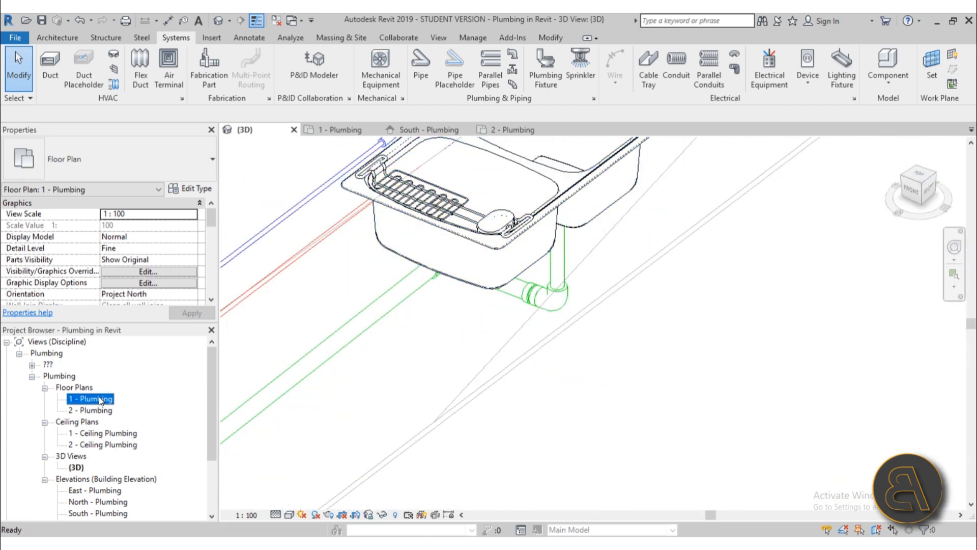
scroll(473, 330, "down", 2)
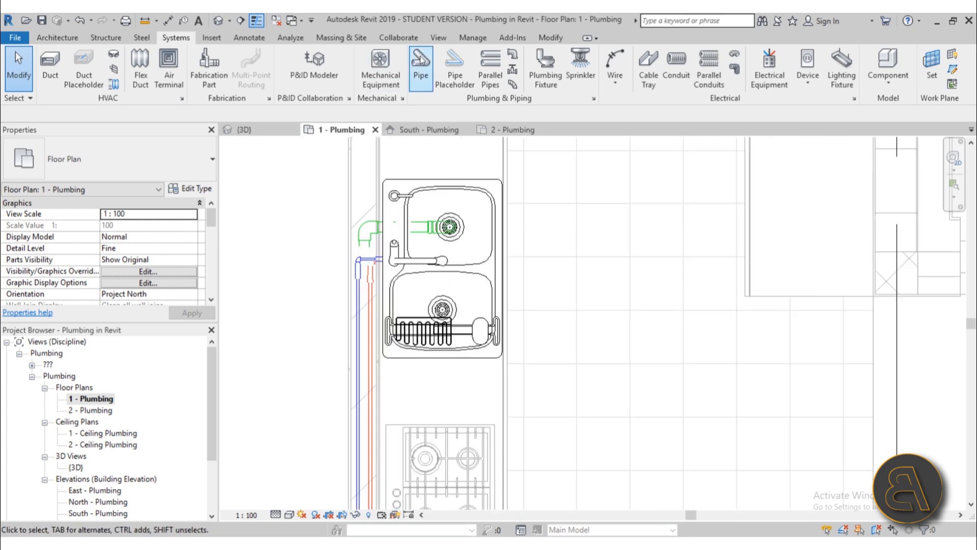
Step: Draw a 40 mm PVC - DWV pipe at 40 cm offset, sloping down 2%, diagonally from the sink's south drain to the drain pipe in the wall
left_click(421, 60)
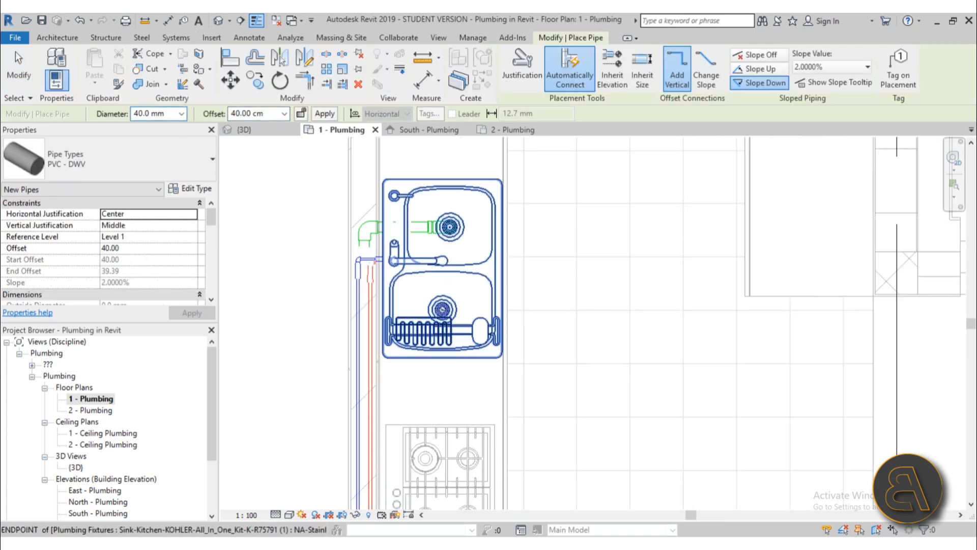
left_click(443, 309)
scroll(381, 255, "down", 3)
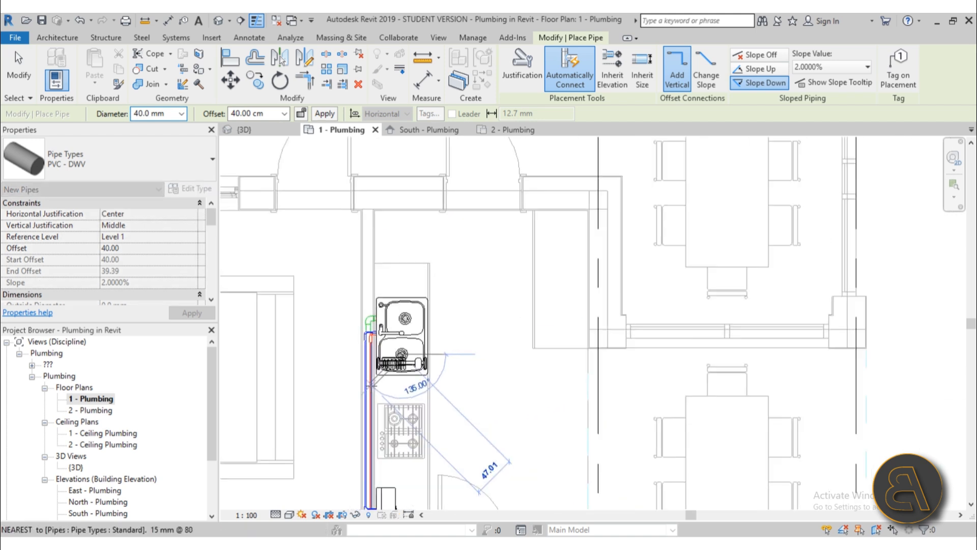
scroll(376, 293, "up", 3)
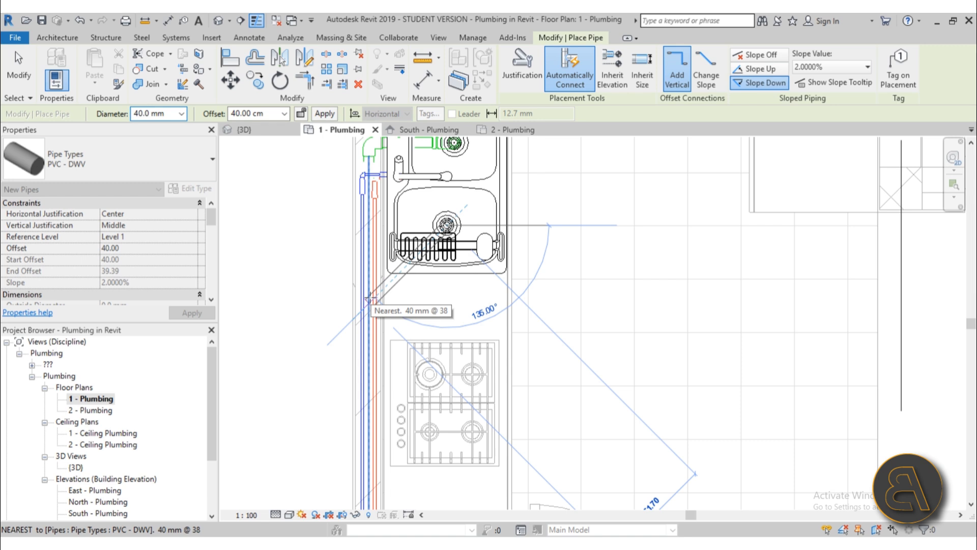
left_click(415, 322)
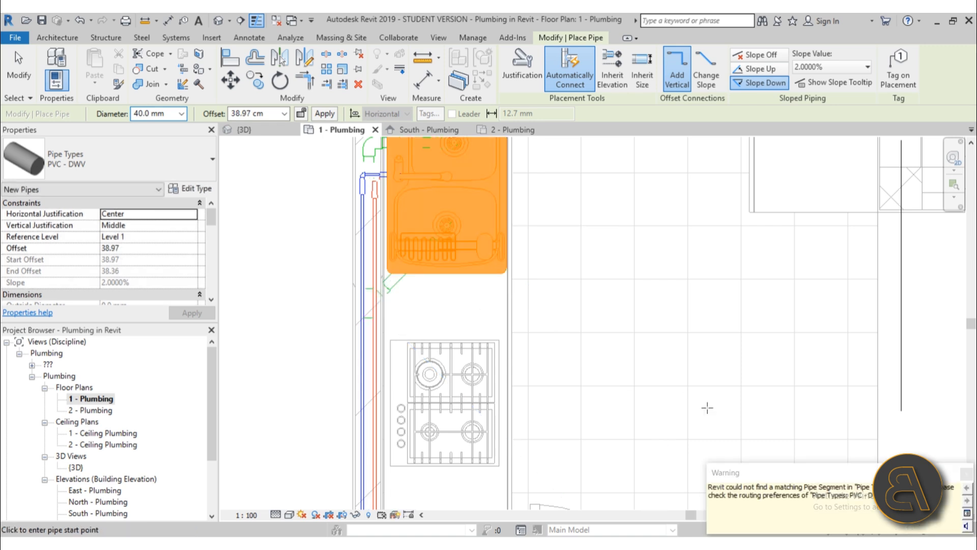
left_click(966, 474)
key("Escape")
key("Escape")
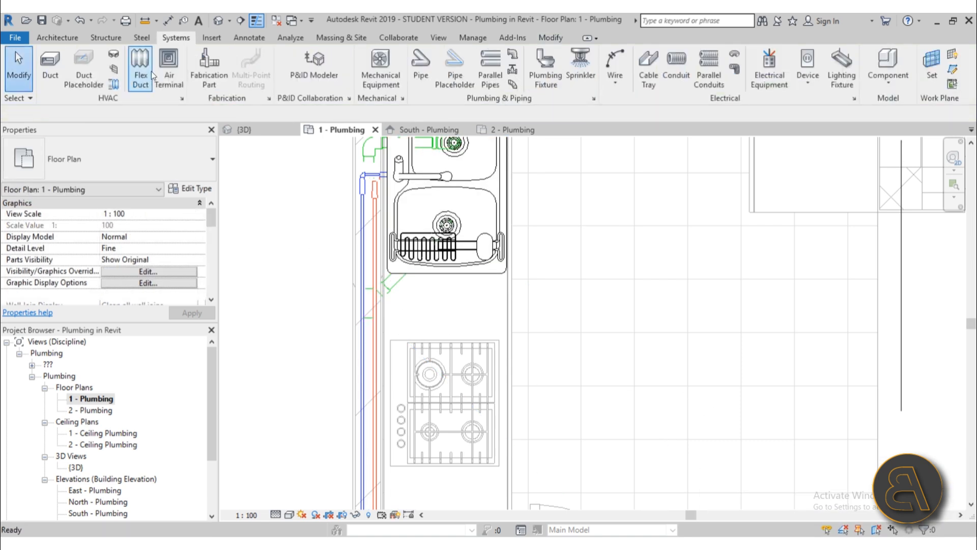
Step: Inspect the piping layout around the house in 3D and return to the 1 - Plumbing floor plan
left_click(222, 22)
scroll(432, 249, "down", 3)
mouse_move(426, 257)
middle_mouse_down("shift")
mouse_move(499, 154)
mouse_move(428, 183)
mouse_move(415, 177)
mouse_move(446, 255)
middle_mouse_up("shift")
scroll(446, 256, "down", 5)
middle_click_drag(433, 328, 500, 321)
middle_click_drag(500, 320, 613, 244)
middle_click_drag(477, 246, 399, 318, "shift")
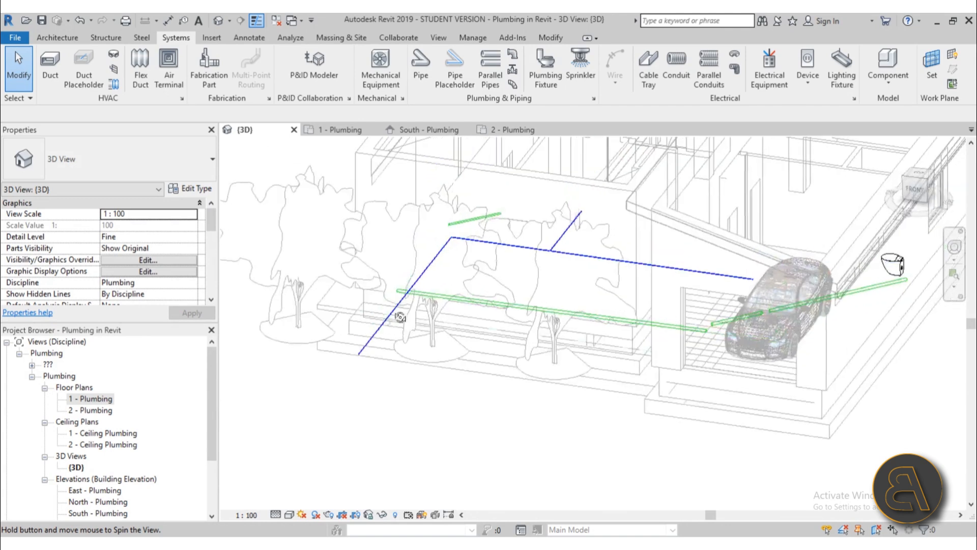
double_click(91, 400)
Step: Extend the kitchen drain pipe south inside the wall to near the south wall of the small room below the kitchen
scroll(480, 304, "down", 3)
middle_click_drag(480, 304, 466, 216)
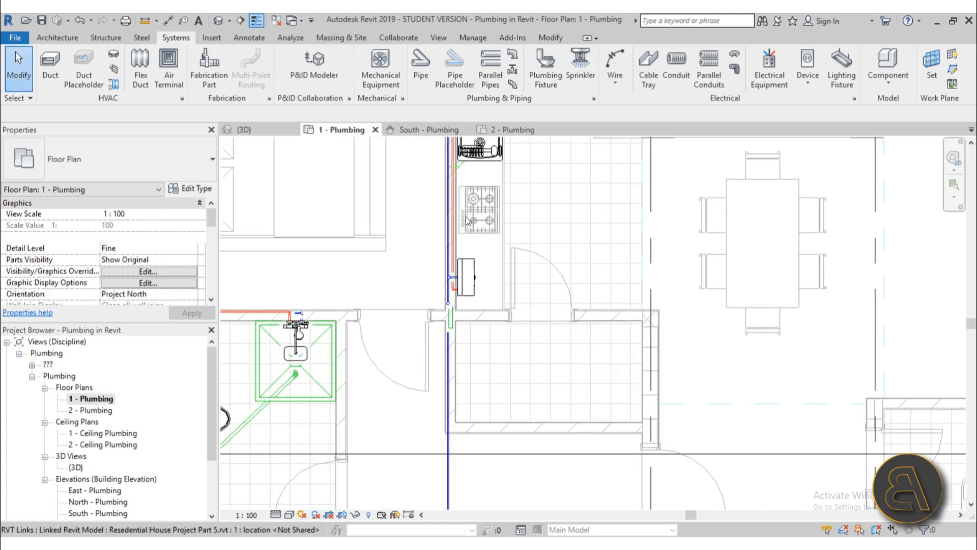
left_click(455, 328)
scroll(455, 328, "down", 5)
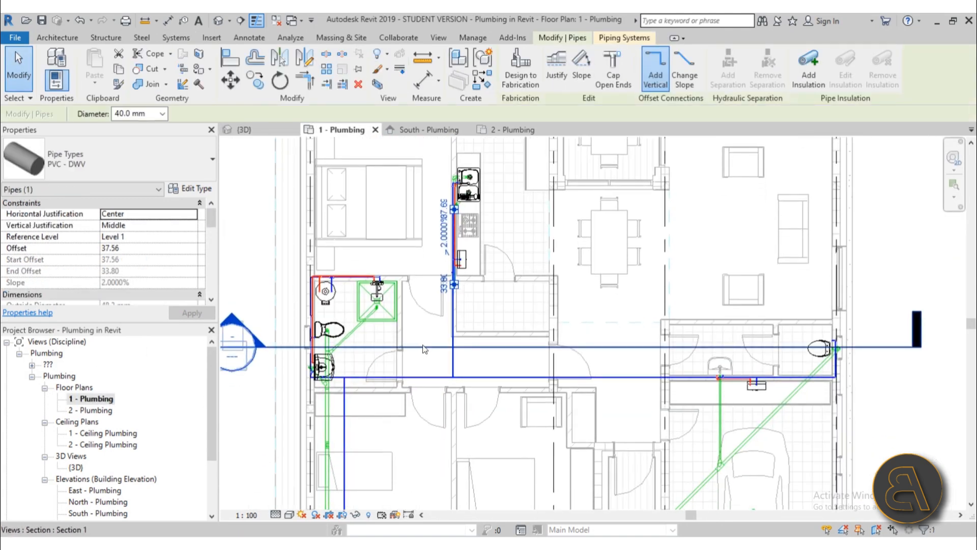
scroll(460, 249, "up", 4)
left_click_drag(458, 290, 459, 312)
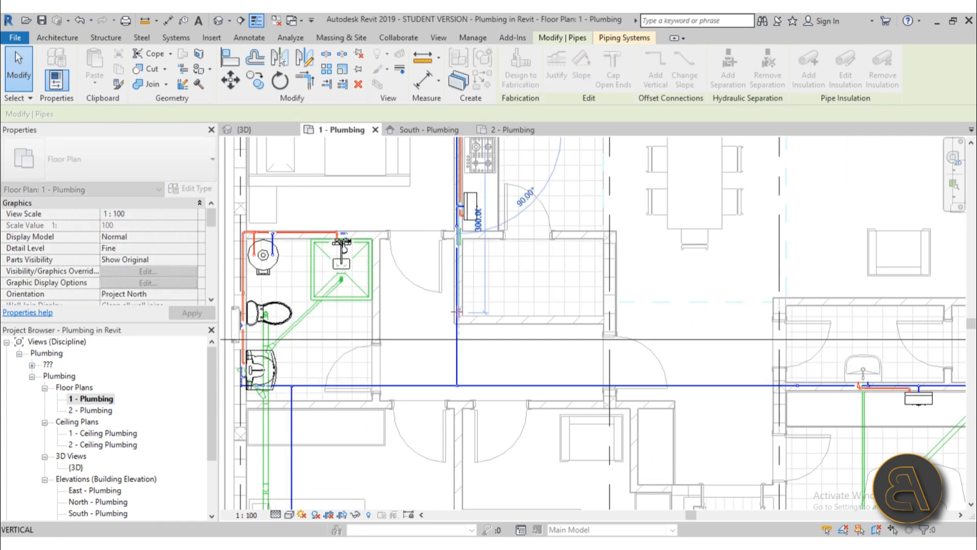
left_click(536, 315)
key("Escape")
Step: Examine the extended pipe's end and the possible route from it to the bathroom's sanitary drain
scroll(460, 313, "up", 5)
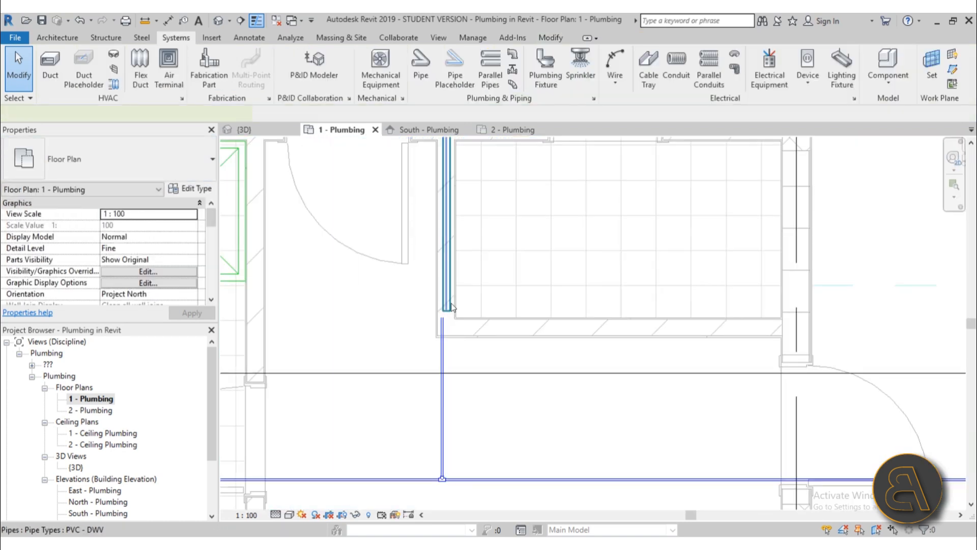
left_click(451, 304)
scroll(428, 320, "down", 3)
middle_click_drag(428, 320, 512, 194)
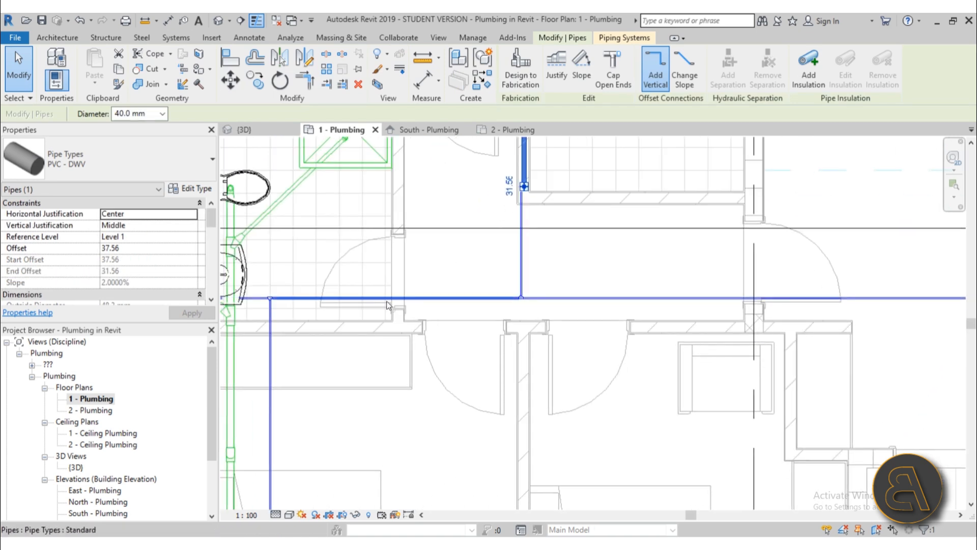
scroll(381, 319, "down", 1)
middle_click_drag(382, 319, 462, 253)
key("Escape")
scroll(350, 288, "down", 5)
middle_click_drag(352, 289, 359, 349)
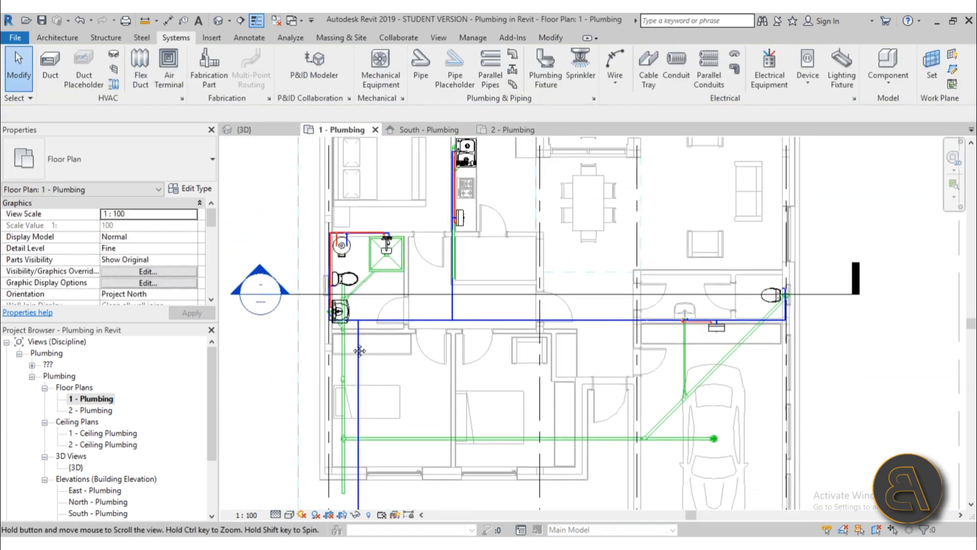
Step: Draw a 45° detail line from the kitchen drain pipe's south end to the bathroom drain pipe and move it north as a guide
scroll(451, 281, "up", 3)
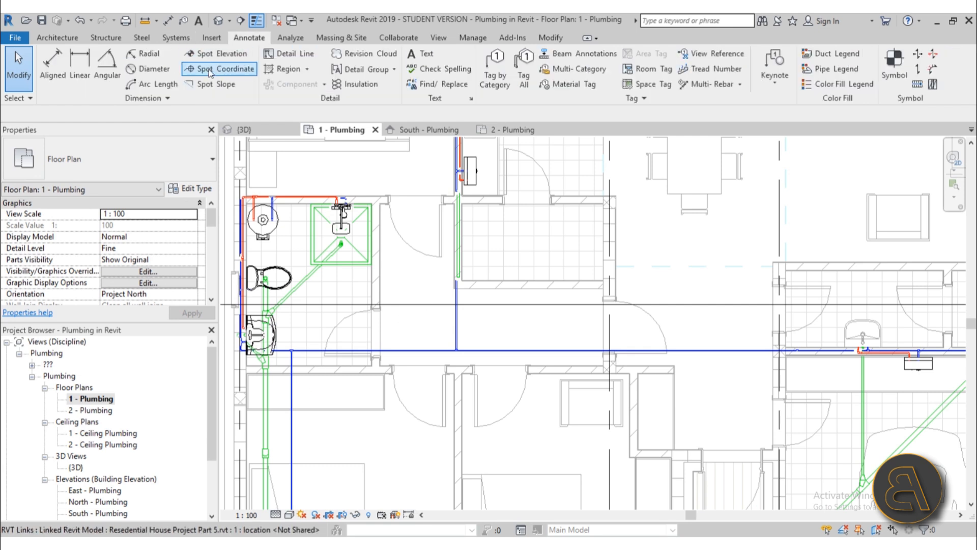
left_click(296, 54)
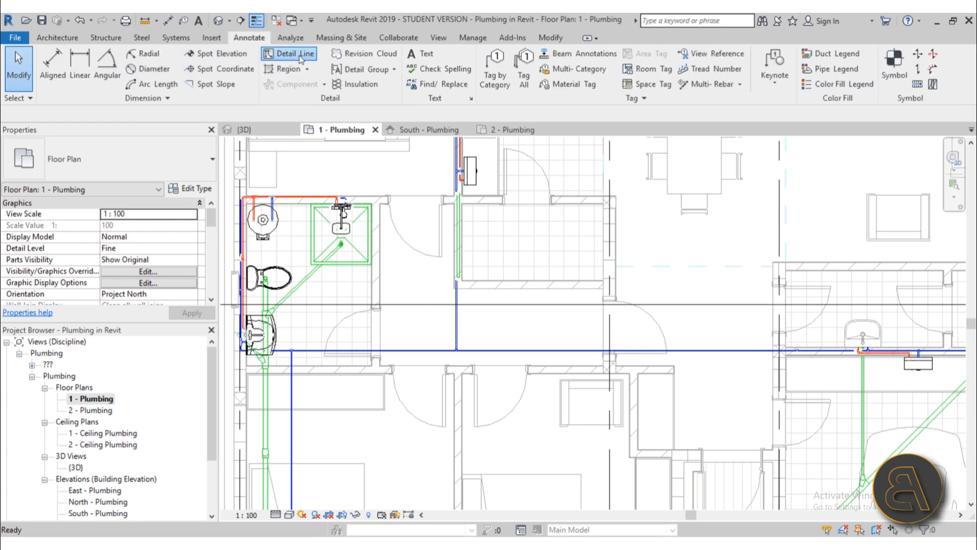
left_click(456, 281)
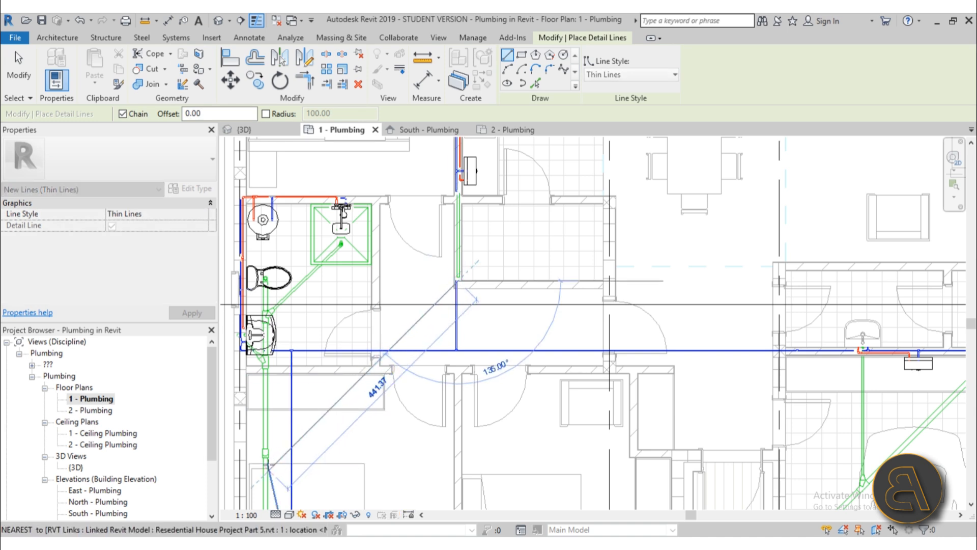
left_click(266, 473)
key("Escape")
key("Escape")
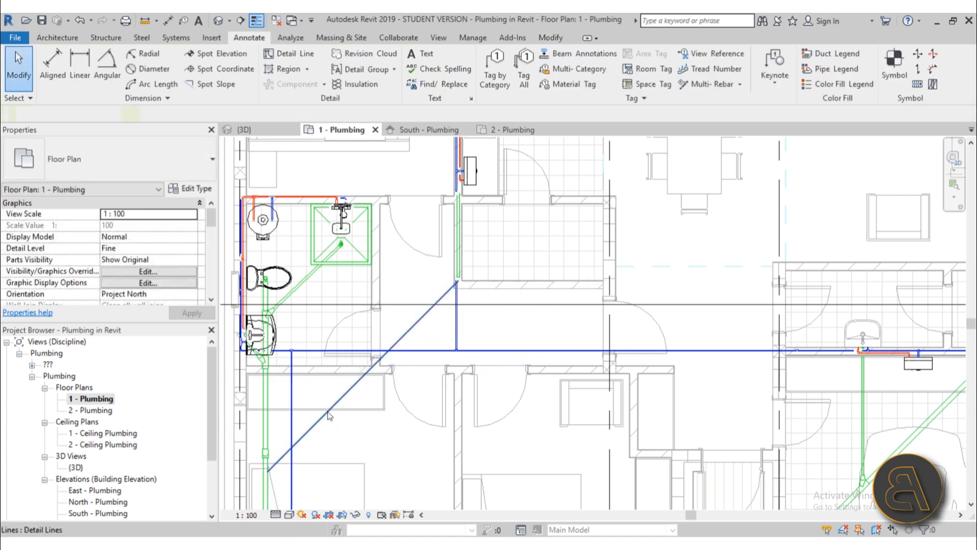
left_click_drag(330, 413, 328, 358)
key("Escape")
Step: Shorten the kitchen drain pipe in the wall so that it ends at the guide line's upper end
scroll(472, 209, "up", 2)
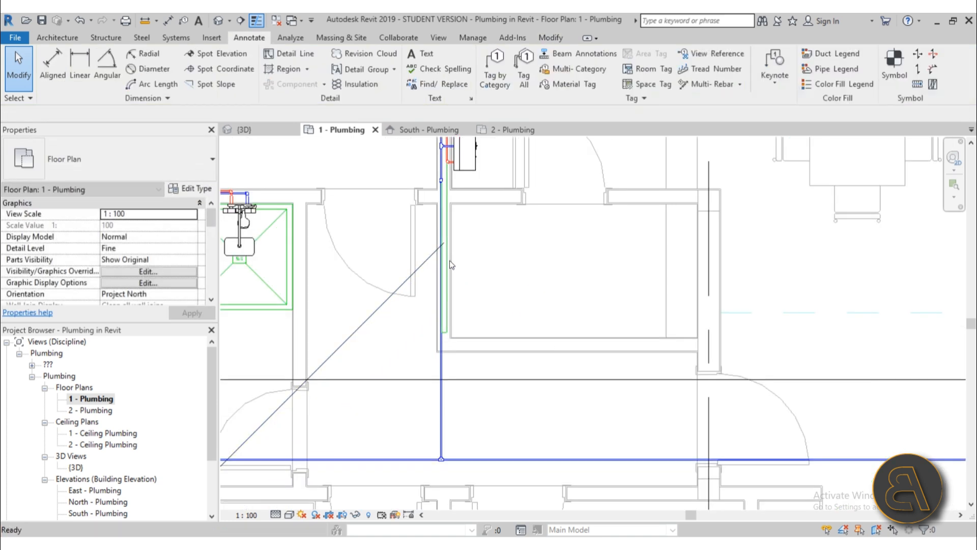
left_click(445, 305)
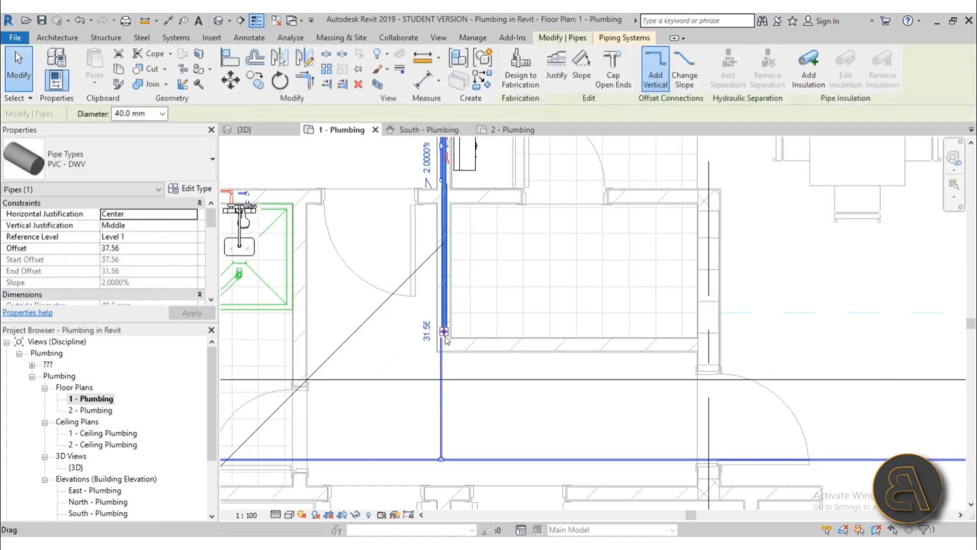
key("Escape")
left_click_drag(444, 243, 444, 244)
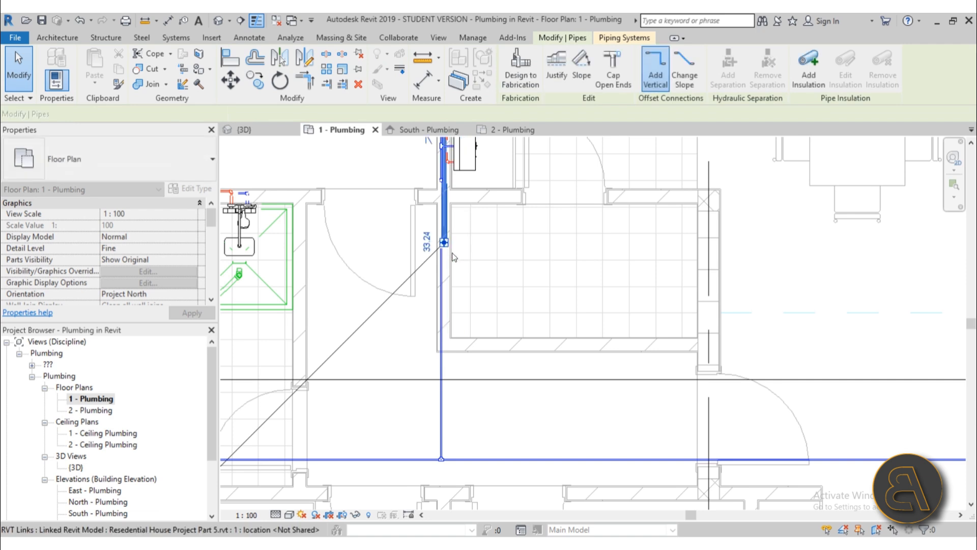
scroll(522, 262, "down", 3)
scroll(359, 405, "up", 2)
key("Escape")
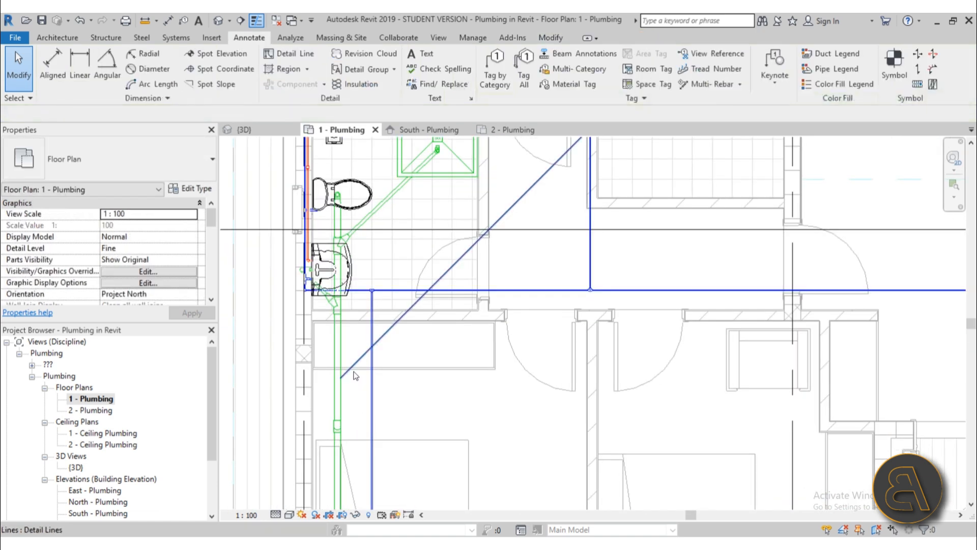
Step: Delete the diagonal guide line and check the offset of the 80 mm drain pipe south of the bathroom
left_click(352, 366)
scroll(426, 395, "down", 2)
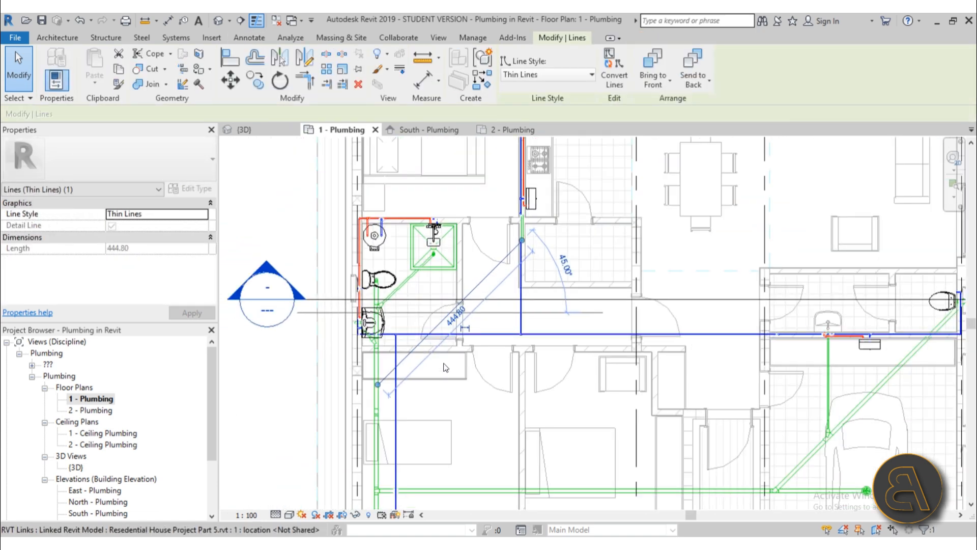
key("Delete")
left_click(377, 396)
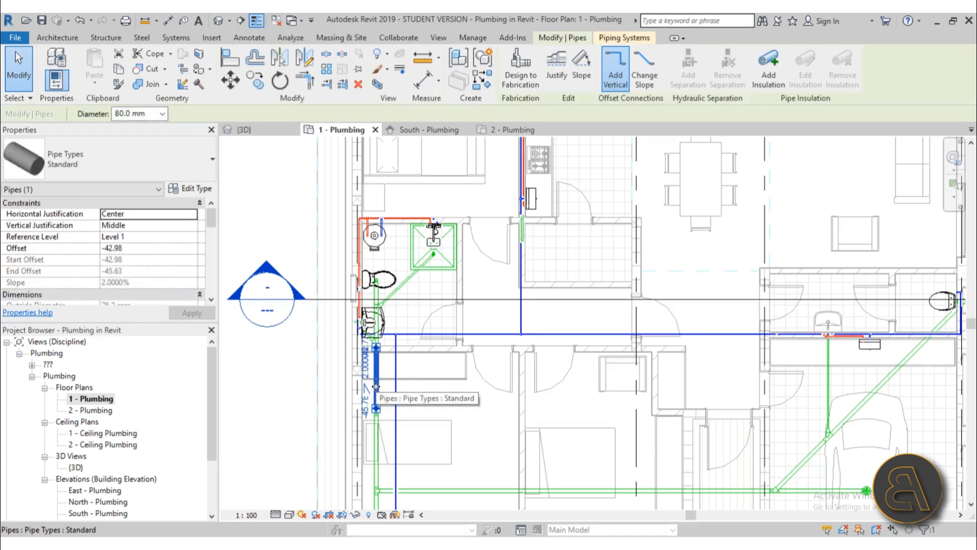
scroll(374, 401, "up", 3)
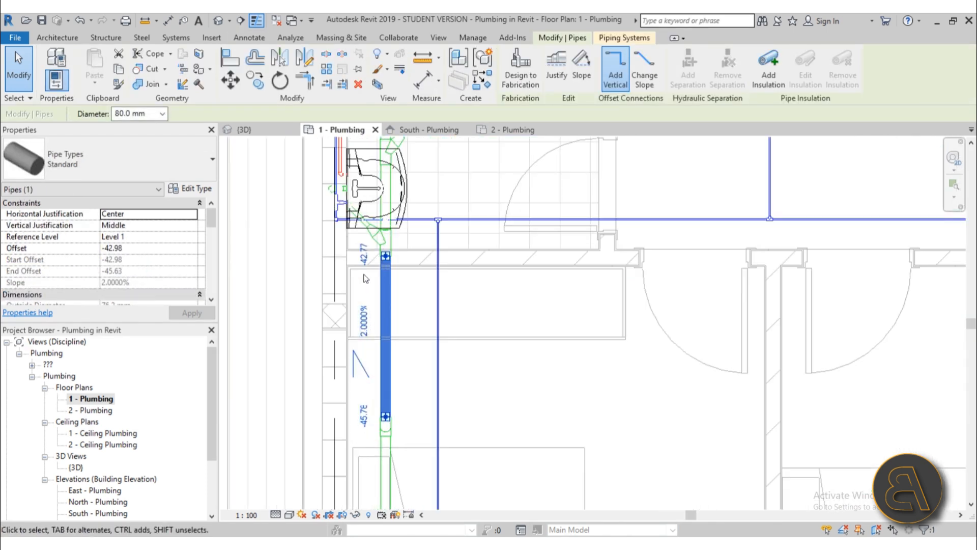
scroll(368, 268, "down", 5)
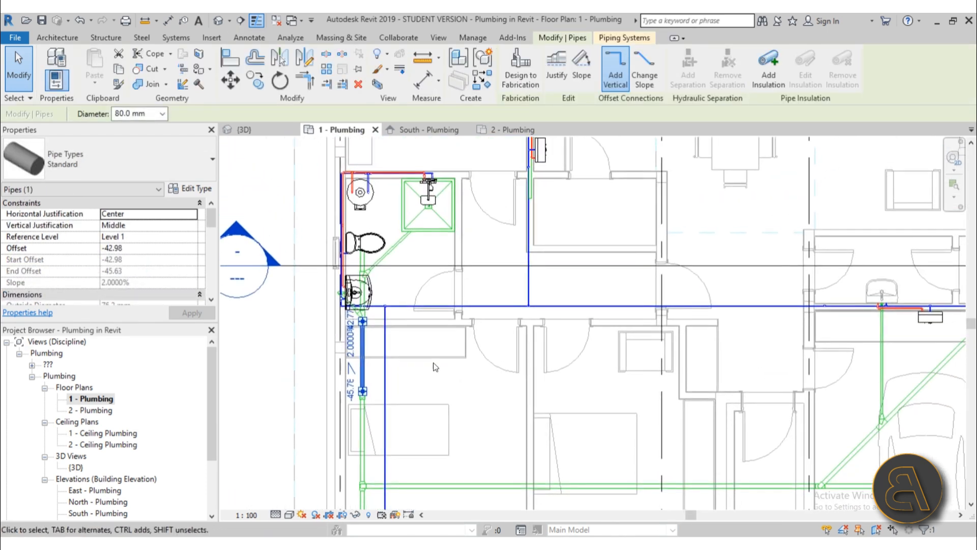
key("Escape")
Step: Try to run a similar 40 mm pipe at -30 cm offset diagonally from the kitchen drain's south end to the 80 mm bathroom drain
left_click(531, 193)
scroll(531, 198, "up", 2)
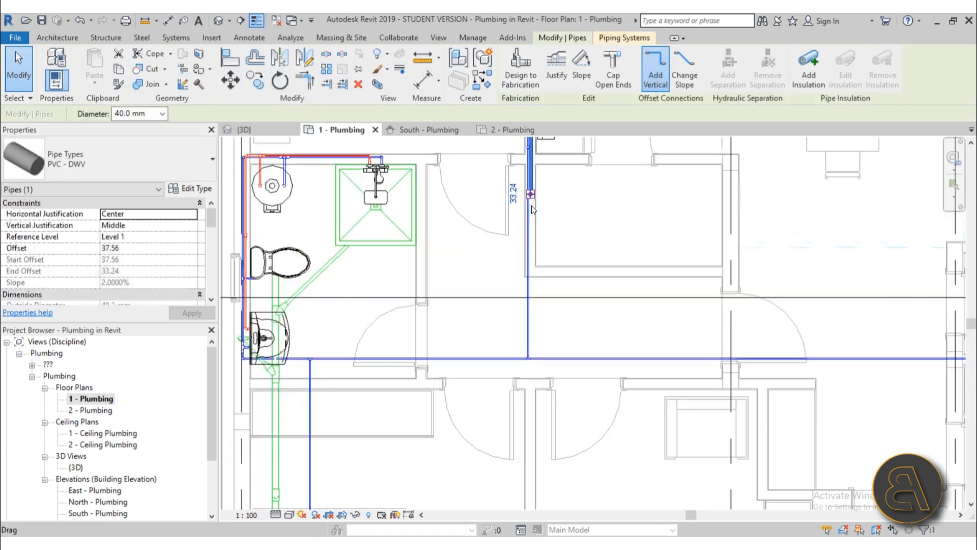
scroll(544, 215, "up", 2)
middle_click_drag(545, 215, 491, 234)
right_click(491, 234)
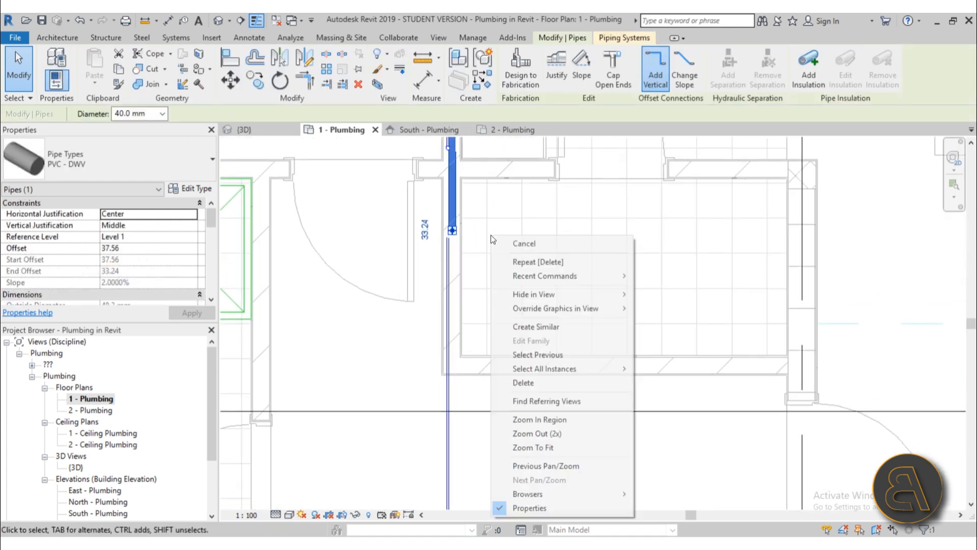
left_click(569, 327)
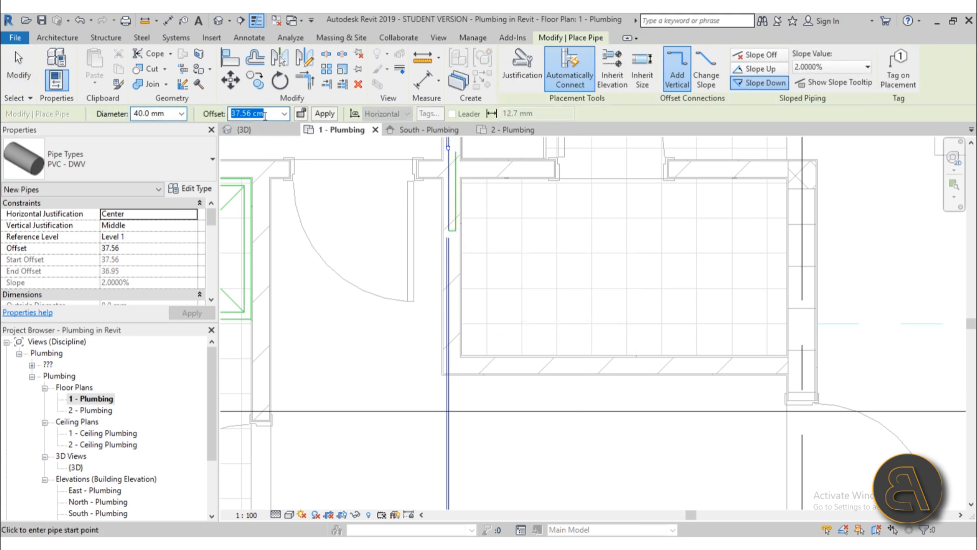
left_click(455, 231)
scroll(370, 309, "down", 2)
middle_click_drag(375, 309, 506, 234)
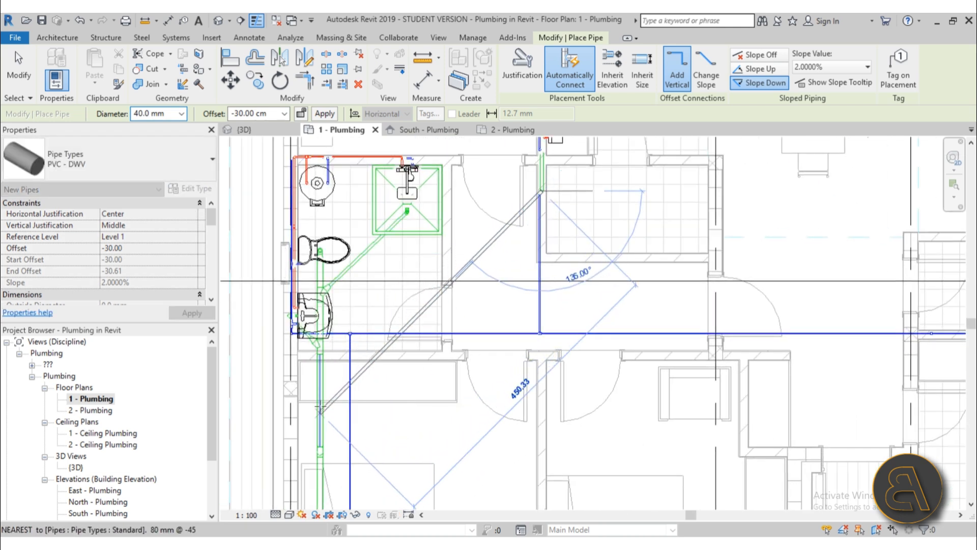
left_click(322, 412)
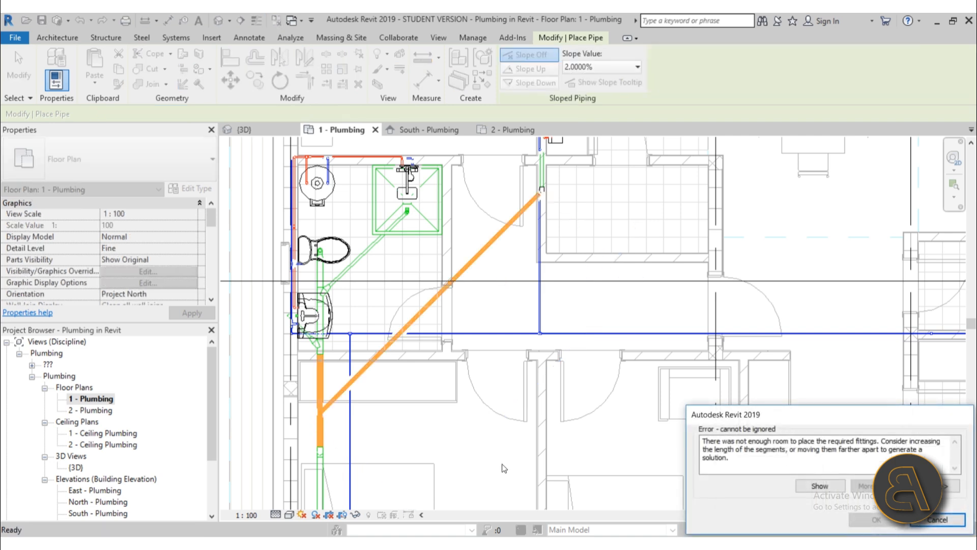
left_click(936, 520)
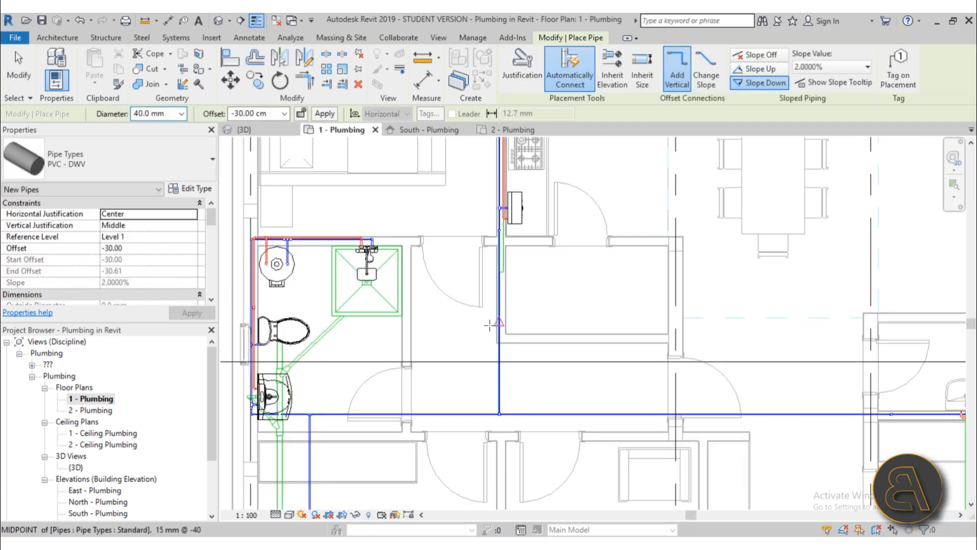
Step: Draw a 40 mm PVC - DWV pipe at -20 cm offset, sloping down 2%, from the kitchen drain's south end diagonally to the bathroom drain line
middle_click_drag(352, 375, 387, 356)
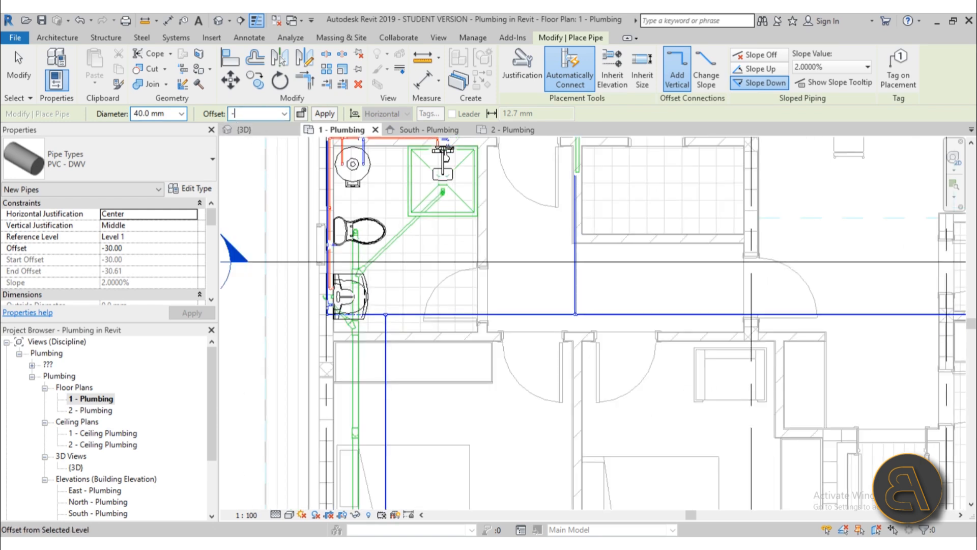
left_click(575, 173)
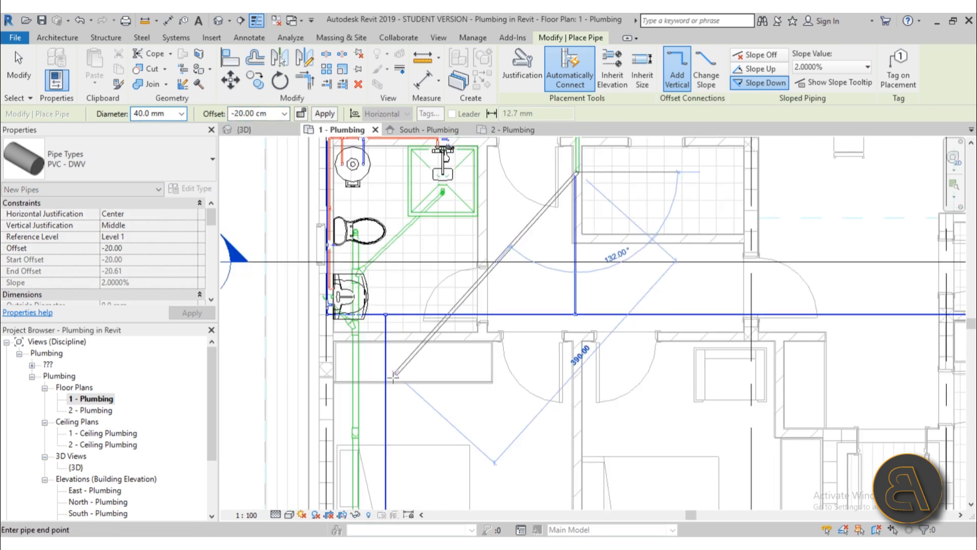
left_click(350, 396)
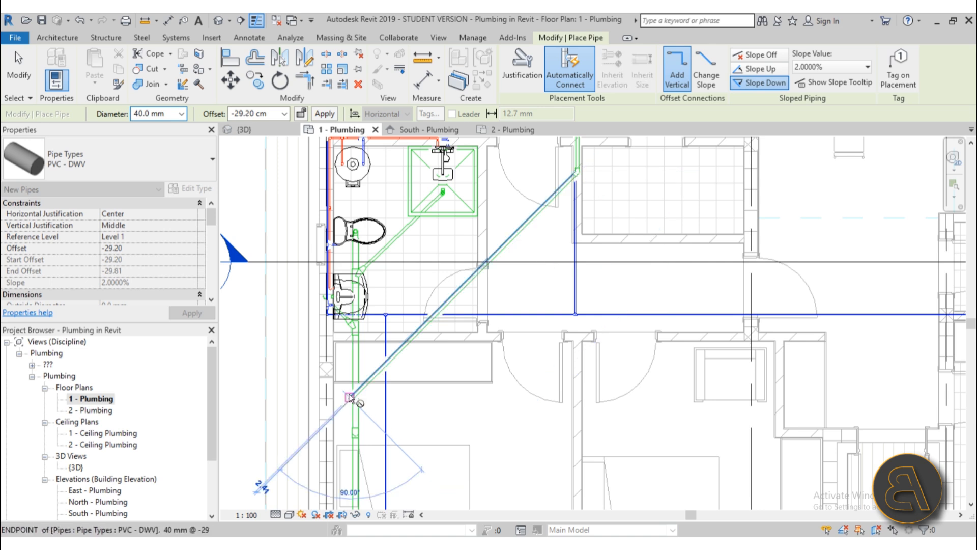
key("Escape")
key("Escape")
Step: Connect the diagonal pipe's lower end to the 80 mm bathroom drain pipe
left_click(360, 391)
left_click_drag(352, 397, 351, 407)
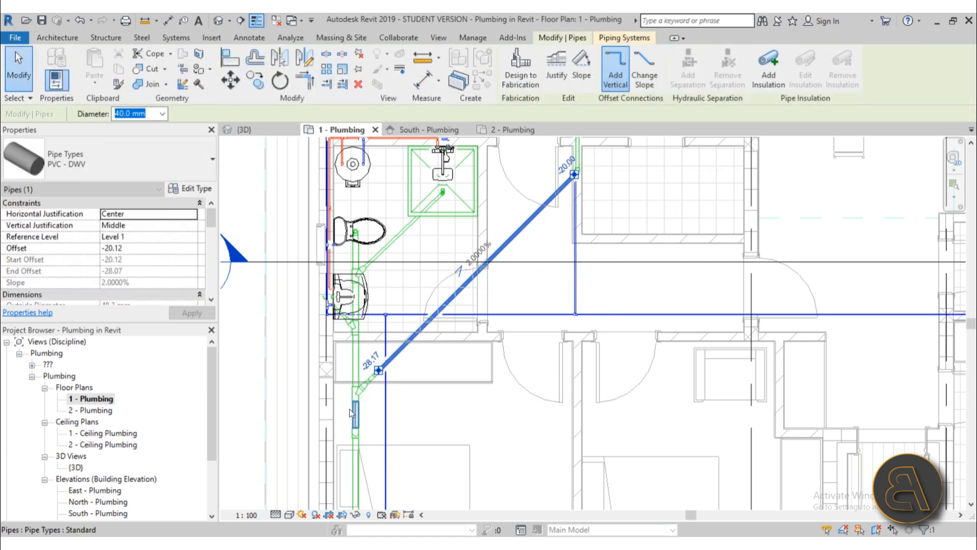
left_click(419, 414)
Step: Examine in 3D how the diagonal kitchen drain pipe joins the bathroom's main drain line
left_click(218, 20)
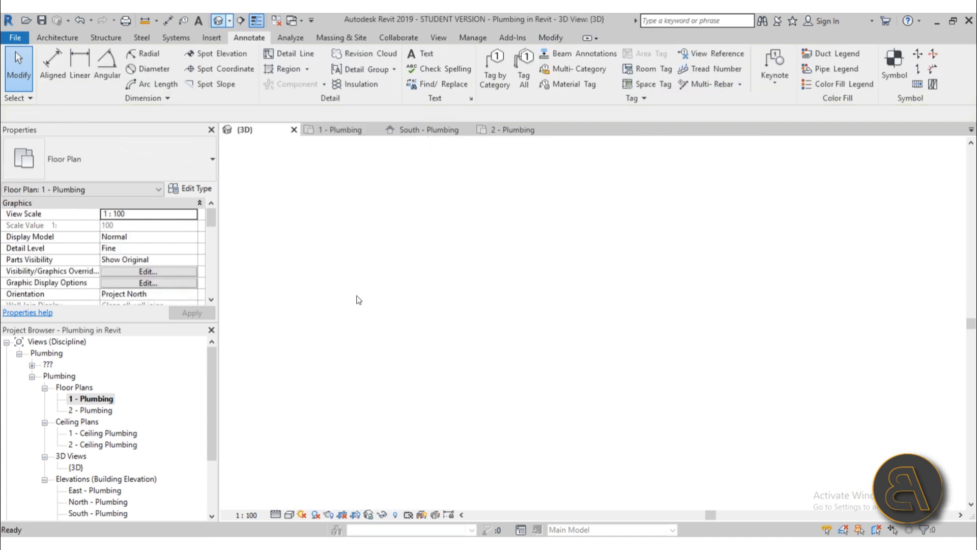
middle_click_drag(356, 297, 580, 330, "shift")
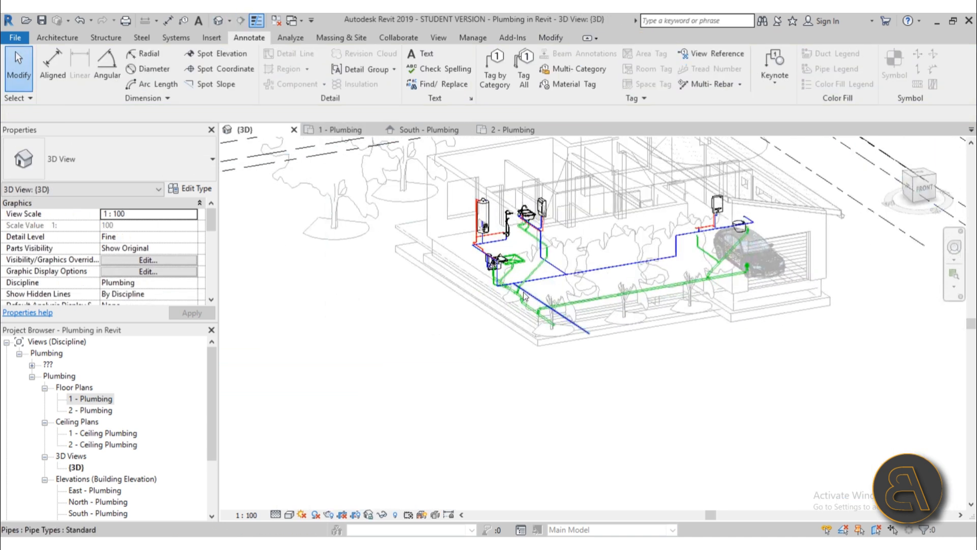
scroll(521, 291, "up", 7)
scroll(497, 276, "down", 3)
middle_click_drag(503, 299, 425, 302, "shift")
scroll(367, 339, "up", 3)
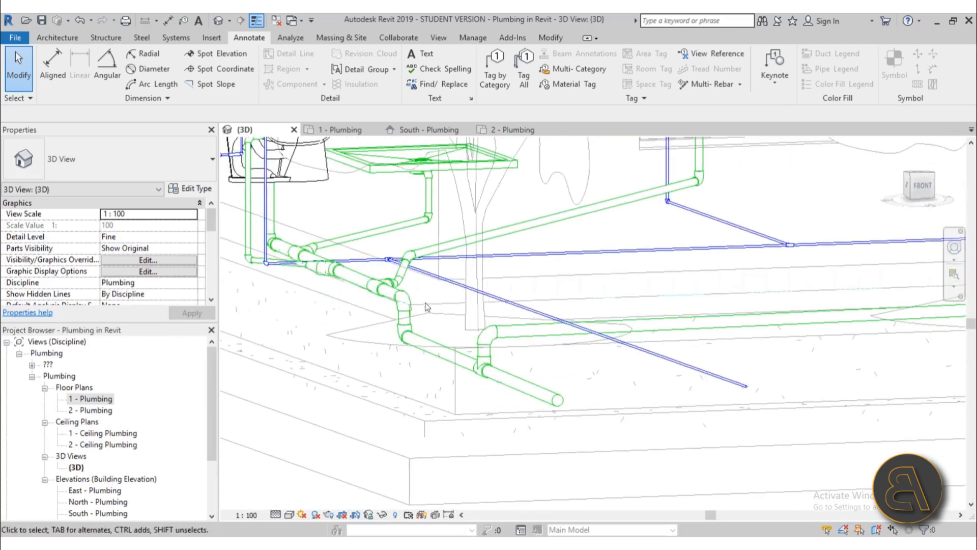
scroll(407, 280, "up", 3)
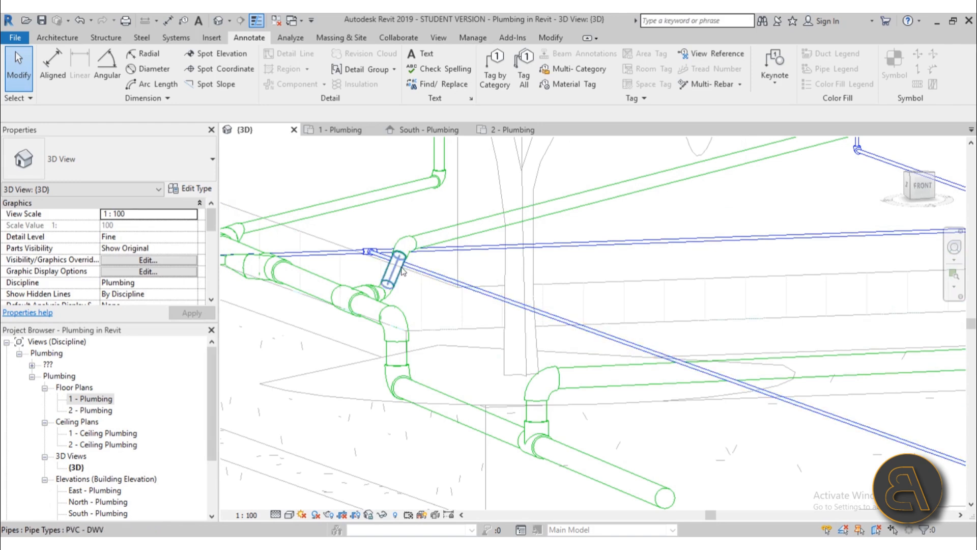
scroll(402, 271, "down", 3)
middle_click_drag(403, 272, 451, 293, "shift")
scroll(450, 292, "up", 3)
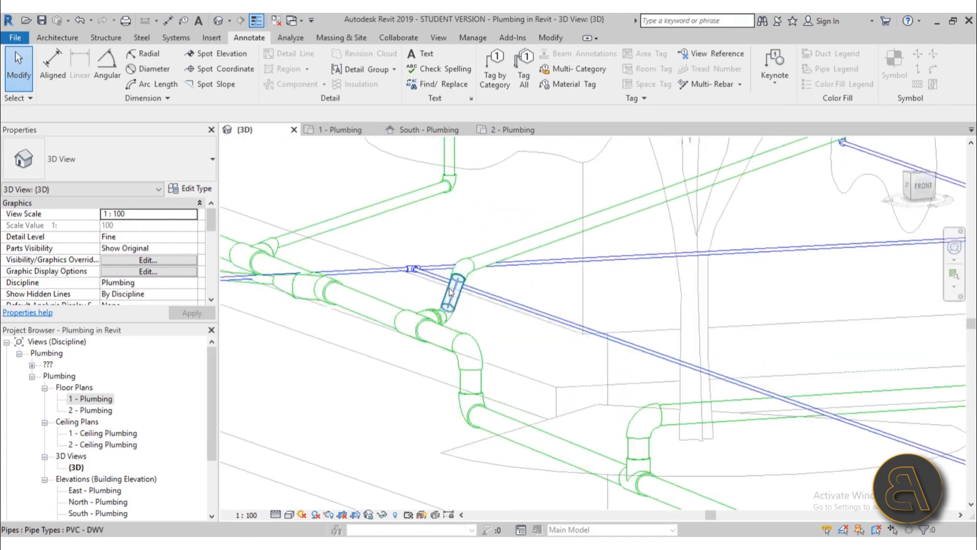
scroll(444, 285, "down", 5)
middle_click_drag(419, 338, 426, 343, "shift")
scroll(426, 343, "down", 2)
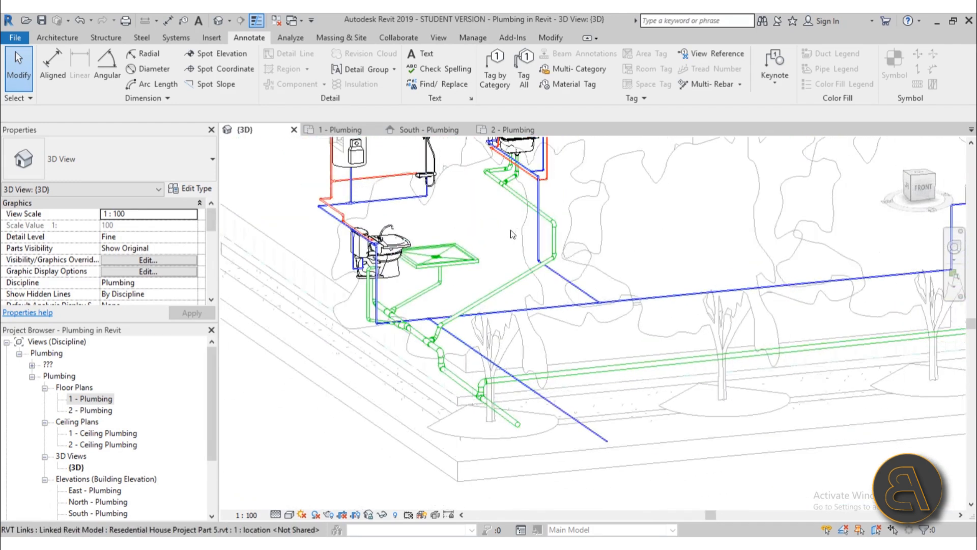
Step: Extend the south end of the 80 mm main drain pipe in the Level 1 plumbing plan past the trees and the grid bubbles
scroll(511, 233, "down", 1)
middle_click_drag(503, 368, 481, 324)
left_click(482, 327)
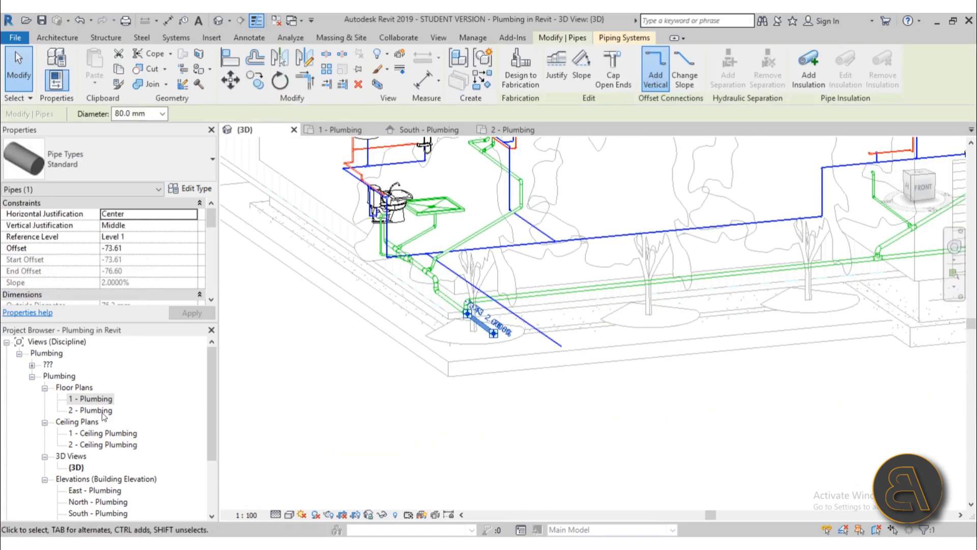
double_click(92, 400)
scroll(426, 375, "down", 4)
scroll(414, 294, "up", 3)
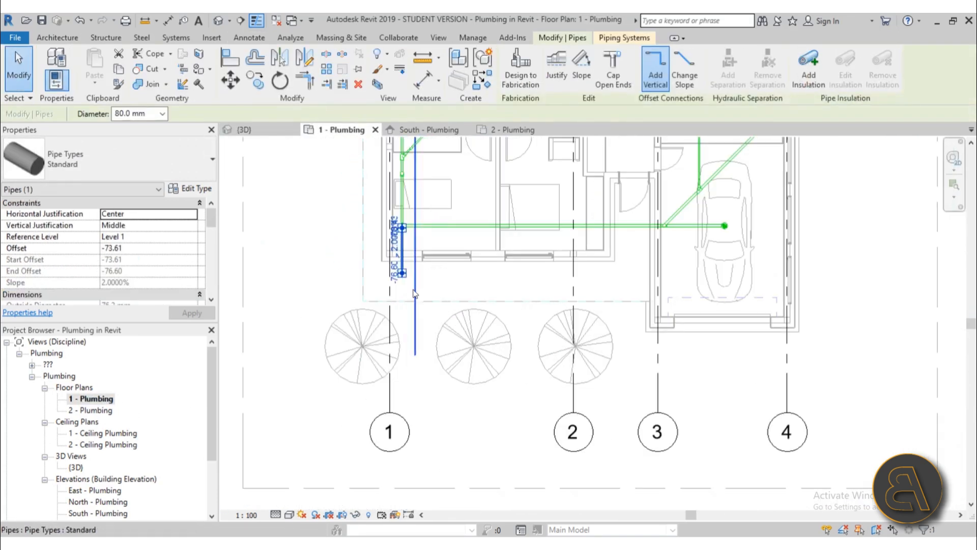
left_click_drag(404, 276, 401, 473)
left_click(425, 429)
Step: Examine the plumbing network in plan and in 3D, following the drains and supply pipes to the bathroom fixtures, water heaters and kitchen sink
scroll(426, 416, "down", 3)
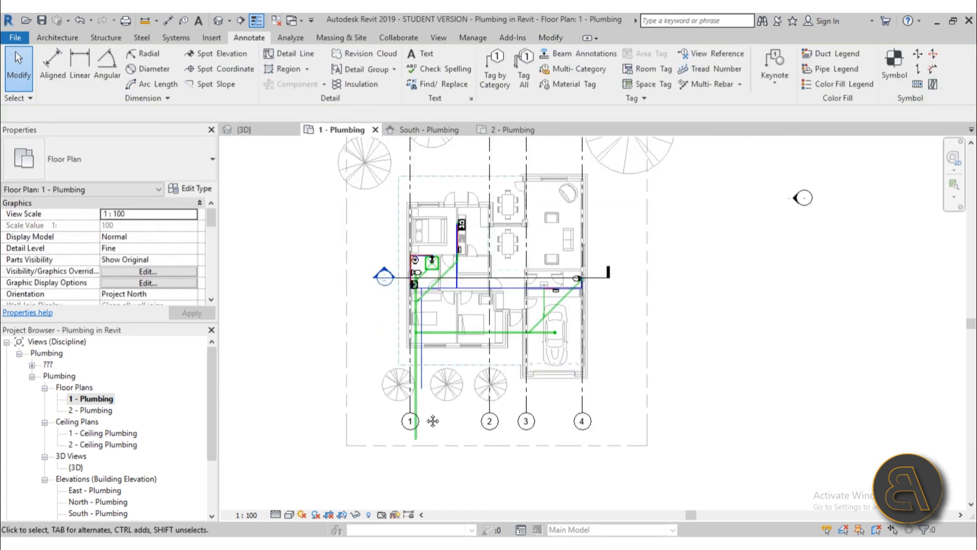
middle_click_drag(432, 420, 418, 449)
scroll(449, 334, "up", 3)
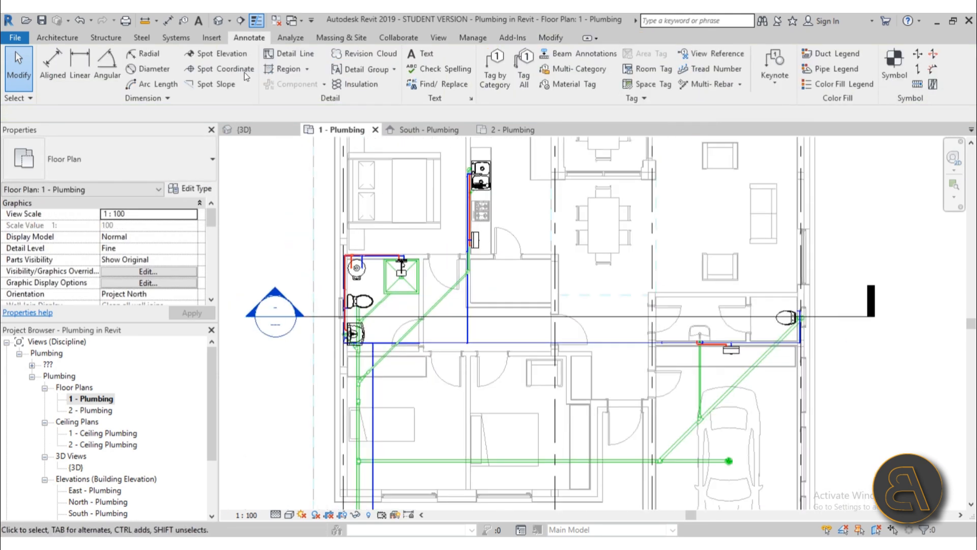
left_click(218, 21)
middle_click_drag(458, 285, 406, 371, "shift")
scroll(383, 256, "up", 5)
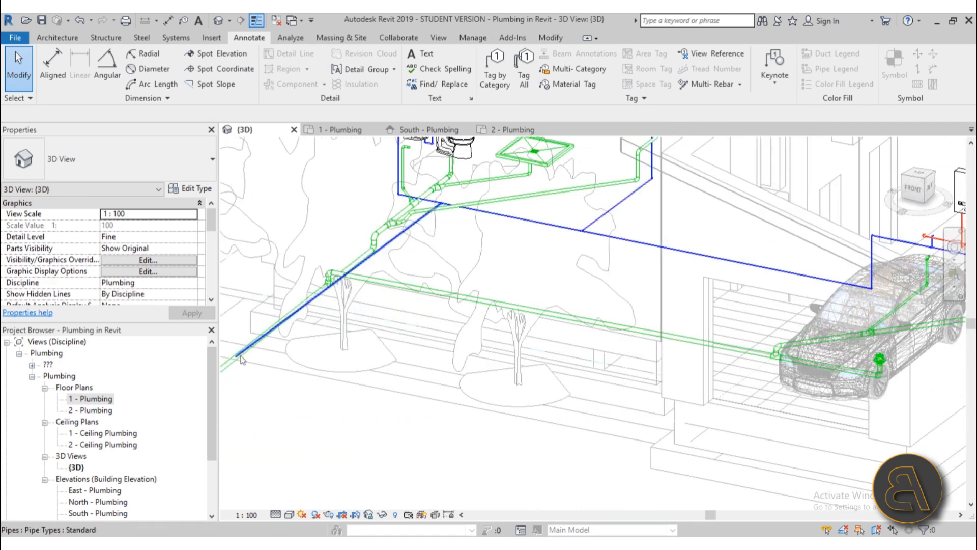
scroll(383, 256, "down", 4)
scroll(462, 336, "up", 4)
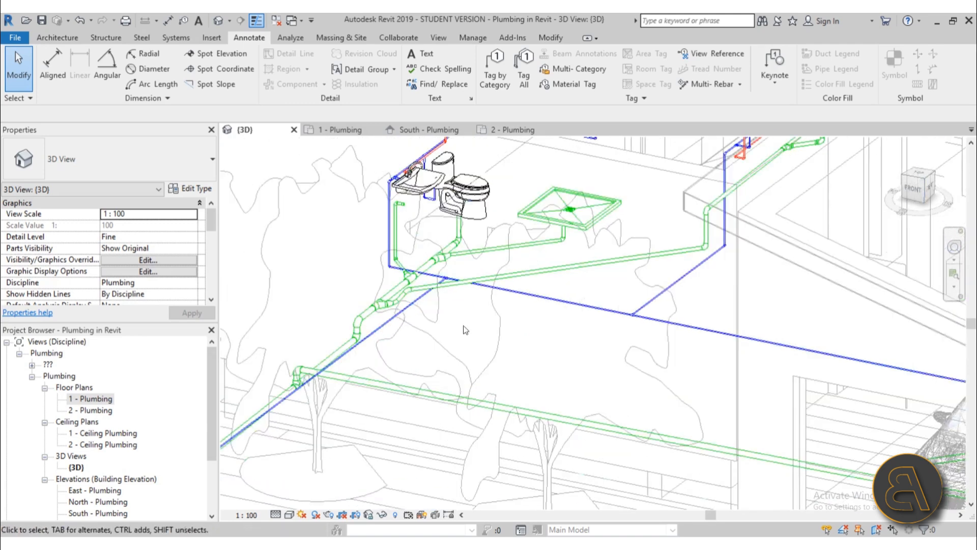
scroll(408, 274, "up", 3)
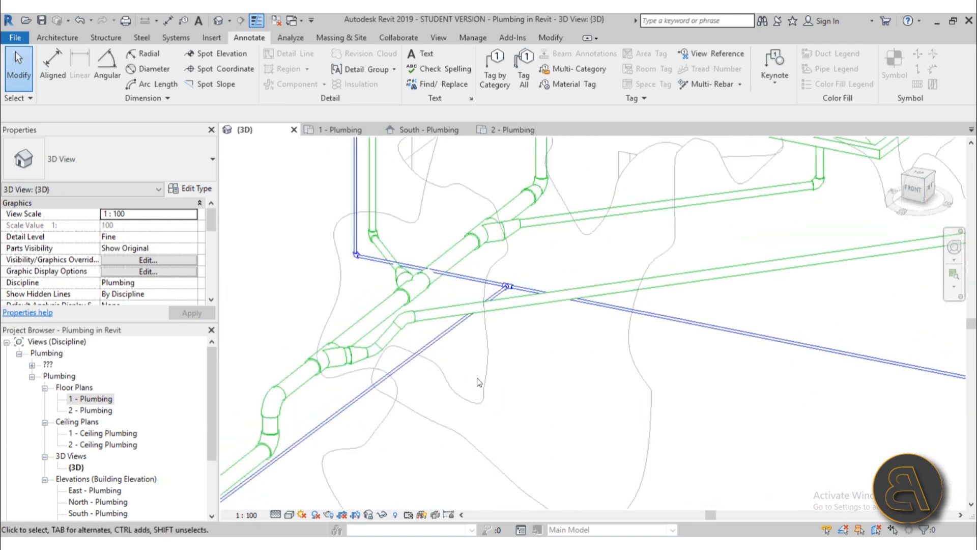
scroll(528, 383, "down", 2)
scroll(527, 382, "down", 1)
mouse_move(537, 401)
middle_mouse_down()
mouse_move(253, 364)
mouse_move(300, 375)
middle_mouse_up()
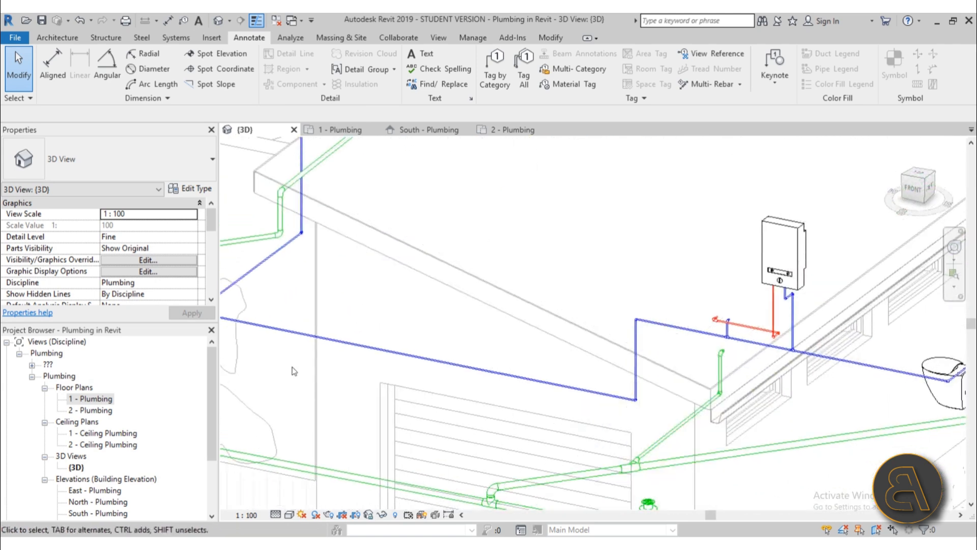
mouse_move(461, 411)
middle_mouse_down()
mouse_move(464, 397)
mouse_move(453, 493)
middle_mouse_up()
middle_click_drag(460, 364, 654, 505)
scroll(560, 351, "up", 4)
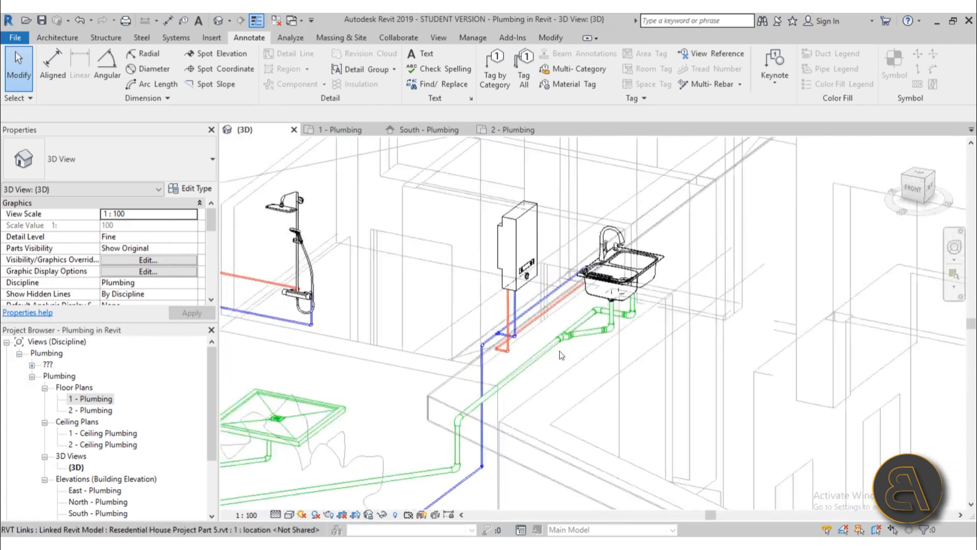
scroll(559, 350, "down", 6)
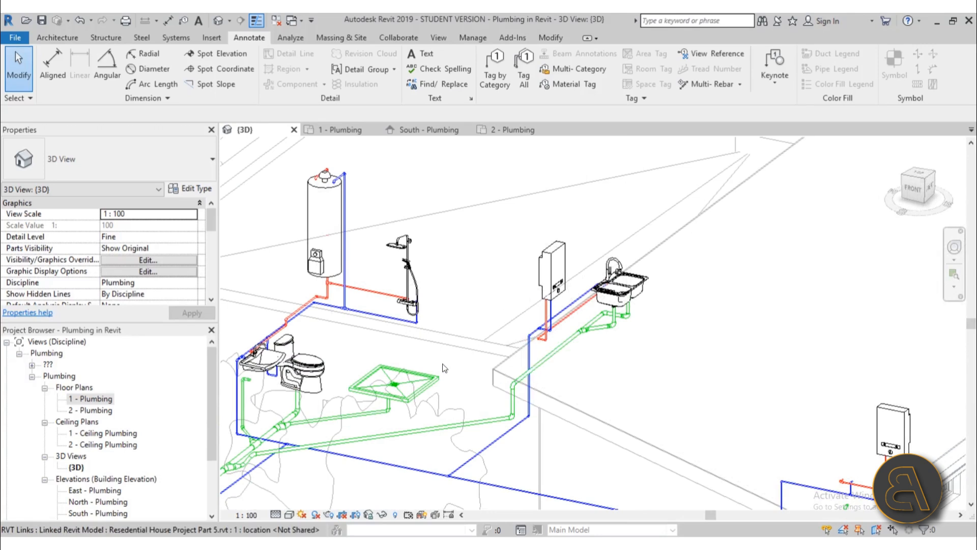
middle_click_drag(348, 320, 661, 386, "shift")
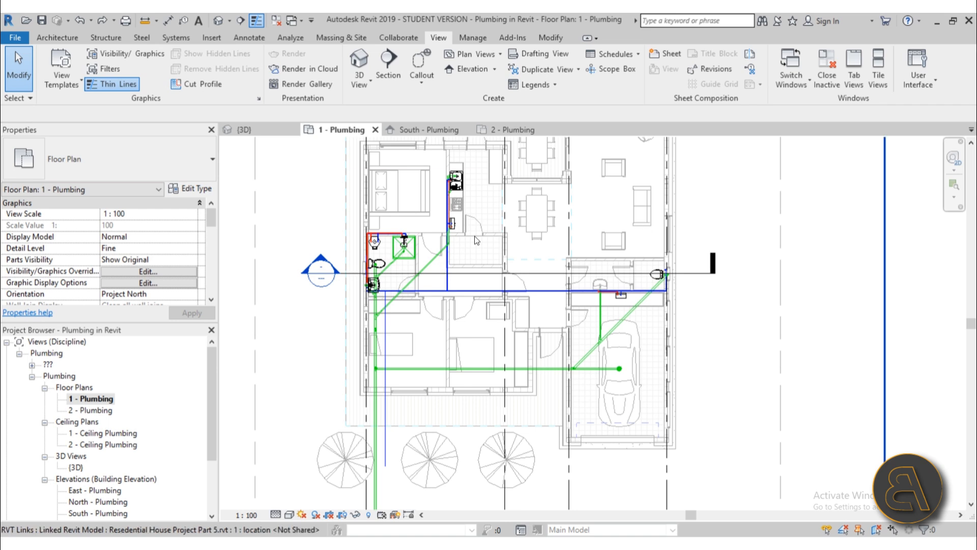
Step: Create a new schedule for the Pipes category, named Pipe Schedule, from the Level 1 plumbing plan
middle_click_drag(585, 338, 575, 333)
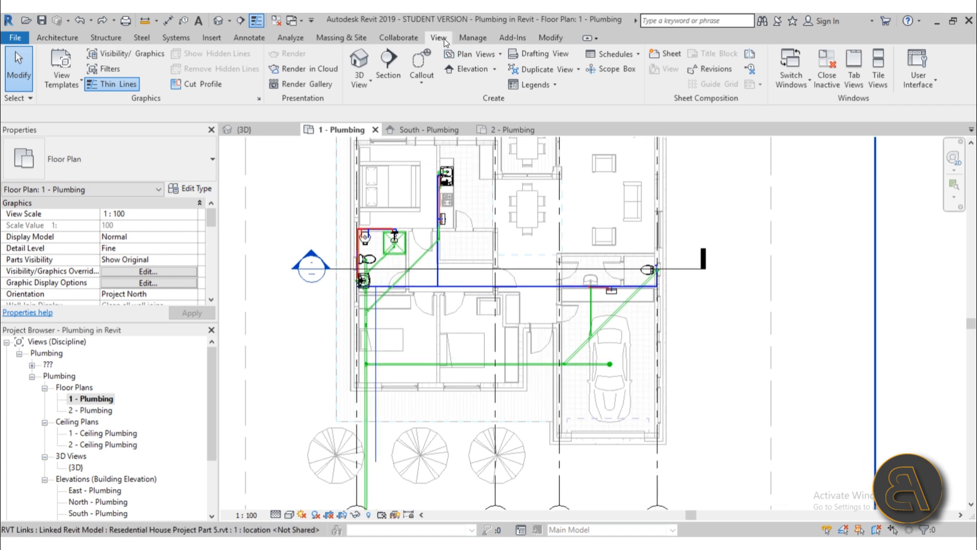
left_click(608, 55)
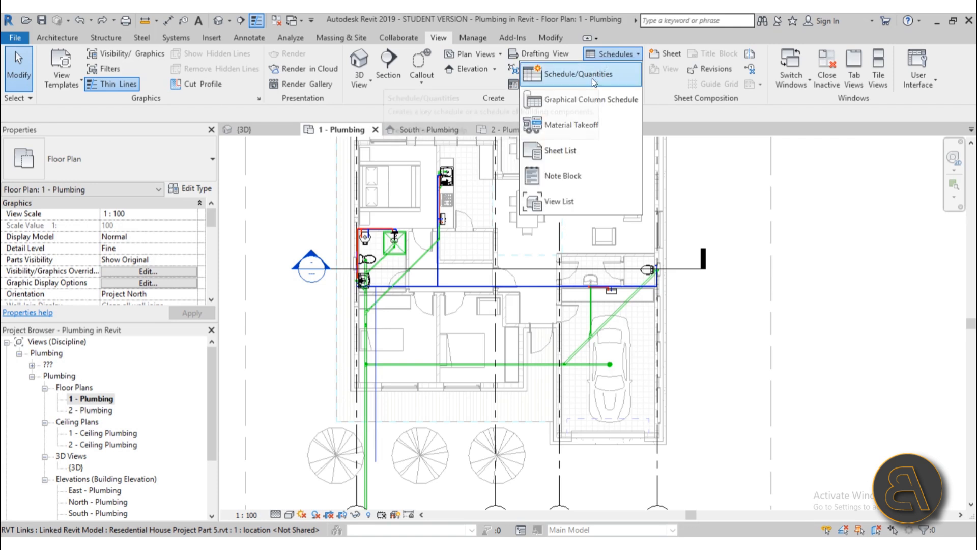
left_click(591, 79)
scroll(266, 253, "down", 6)
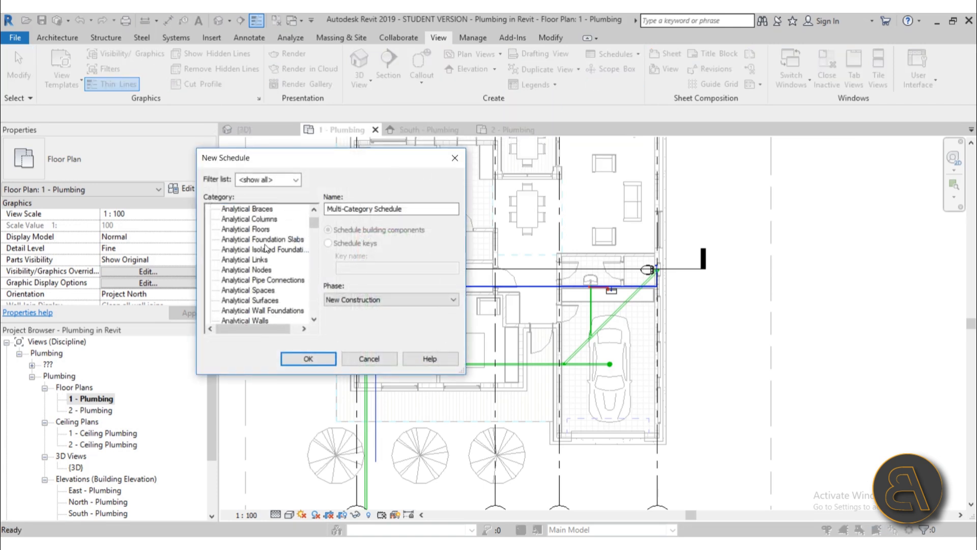
scroll(266, 253, "down", 8)
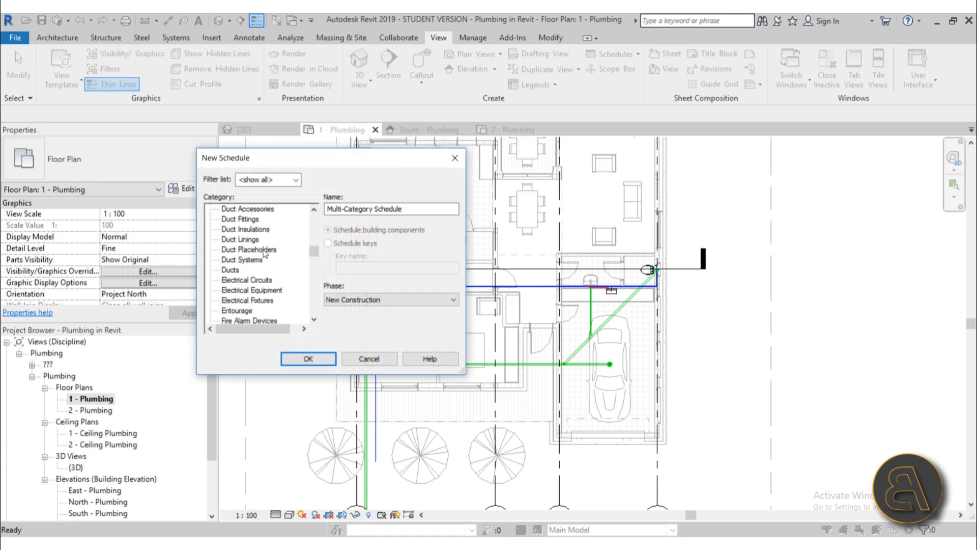
scroll(265, 253, "down", 5)
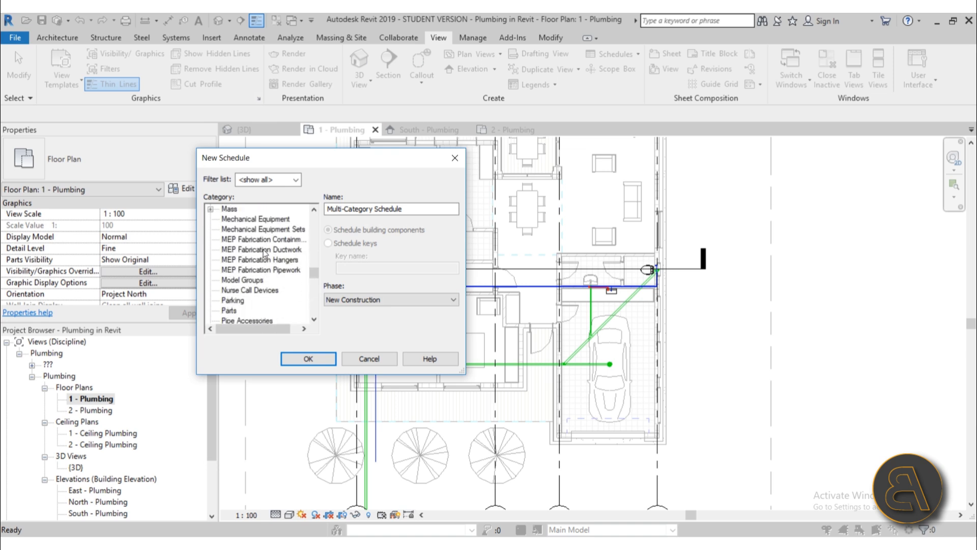
scroll(246, 292, "down", 1)
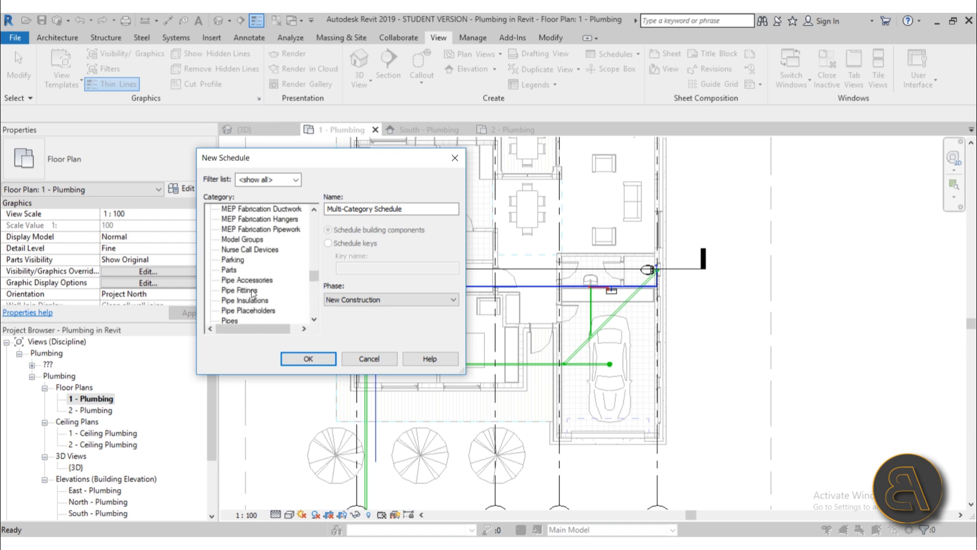
scroll(257, 300, "down", 2)
left_click(239, 301)
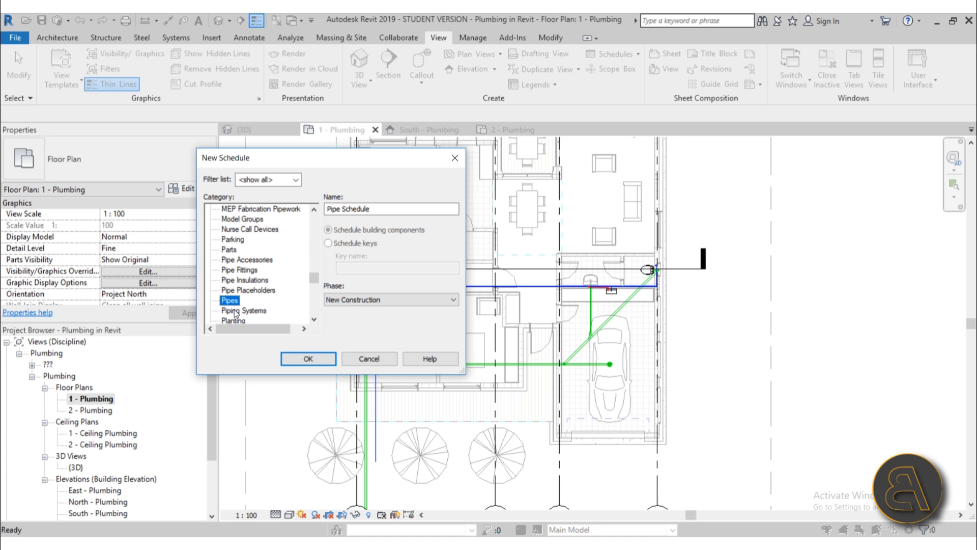
left_click(300, 359)
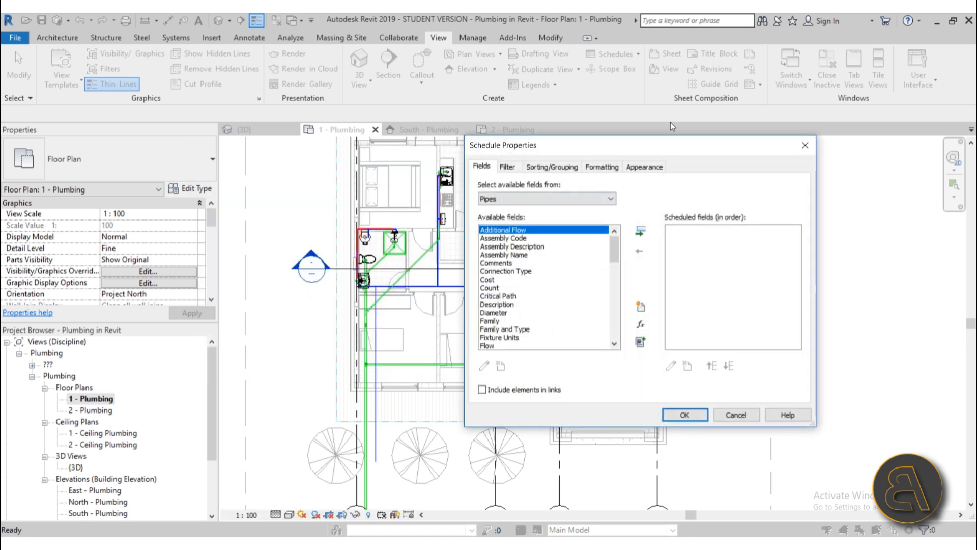
Step: Add the Family and Type and Size fields to the pipe schedule
left_click_drag(642, 150, 310, 132)
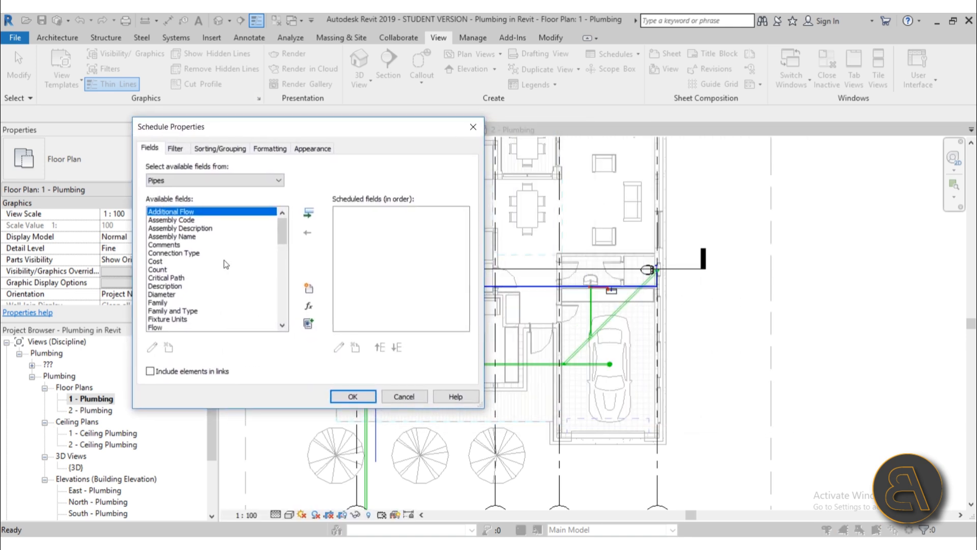
left_click(196, 311)
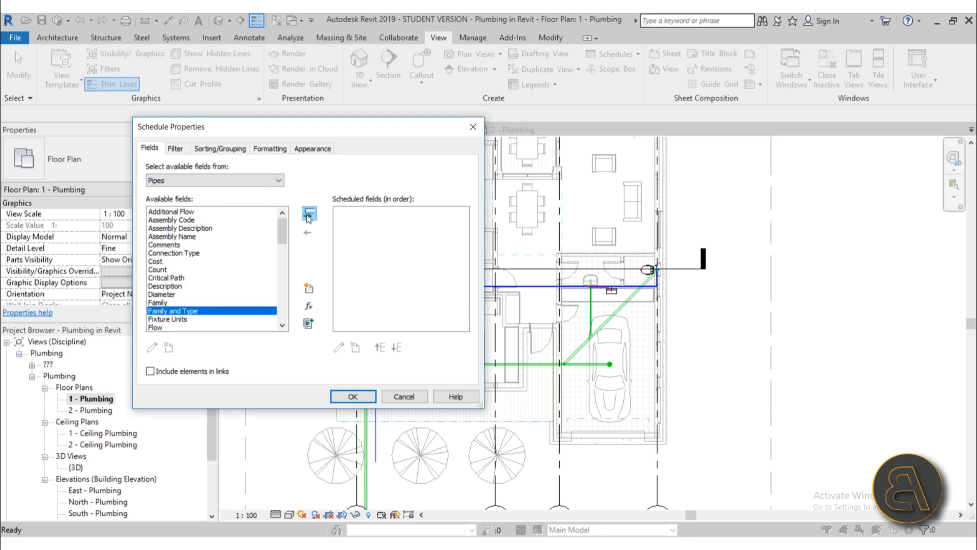
left_click(308, 214)
scroll(211, 257, "down", 4)
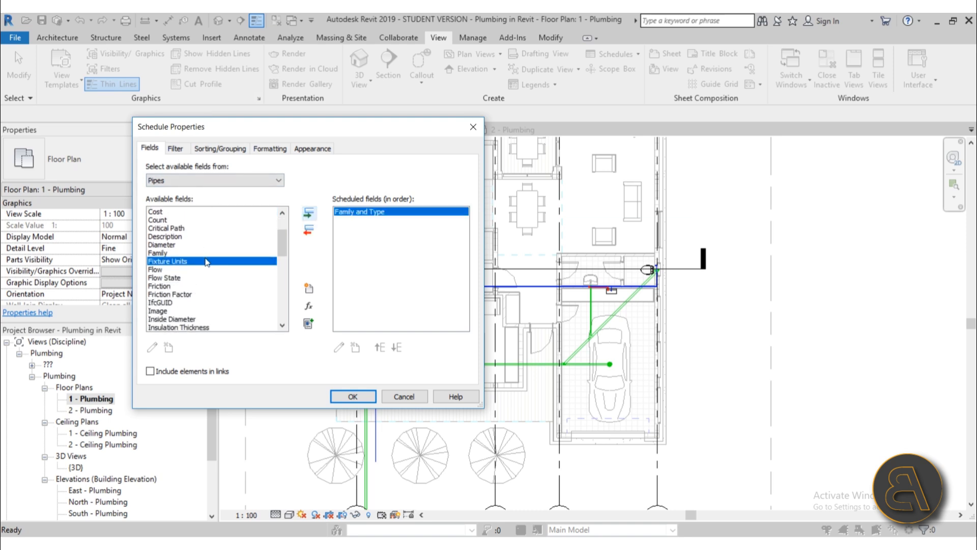
scroll(204, 264, "down", 8)
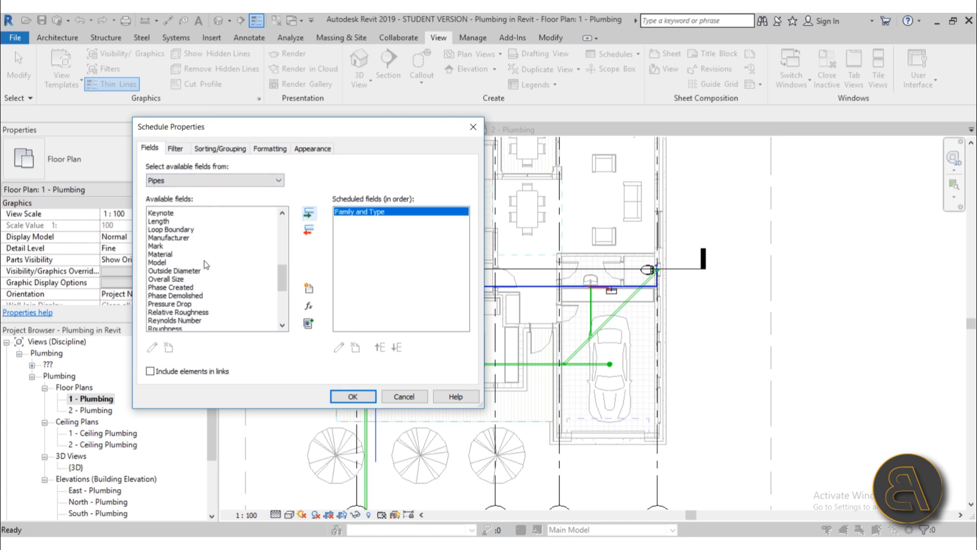
scroll(206, 264, "down", 1)
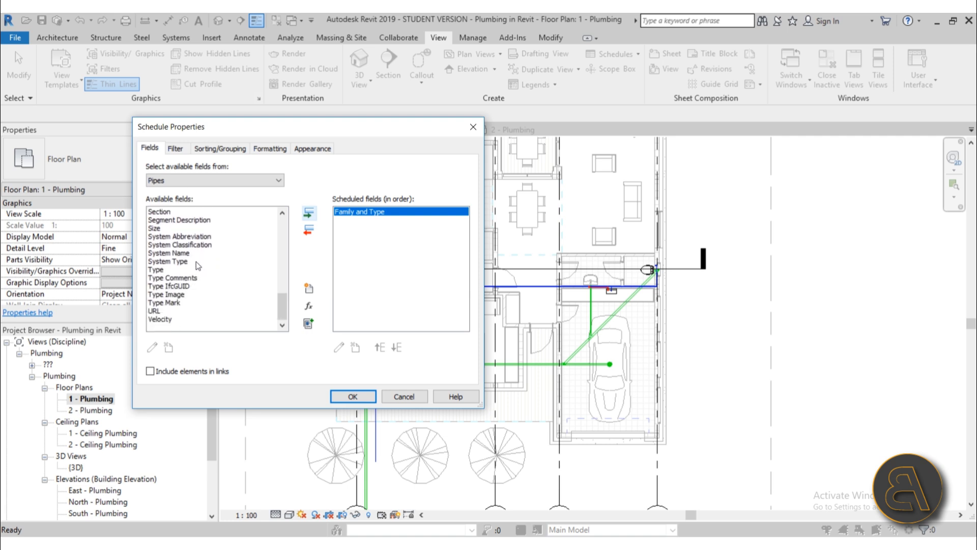
left_click(161, 228)
left_click(305, 214)
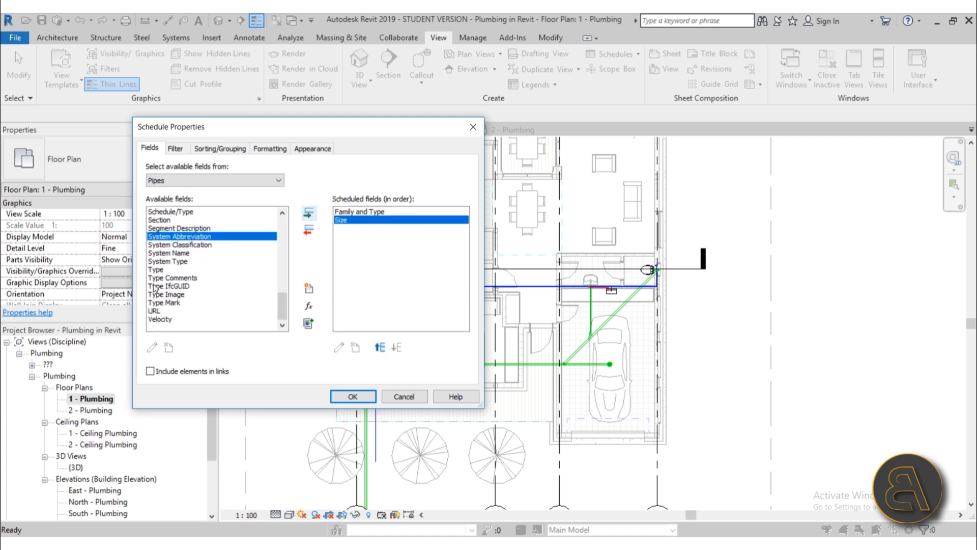
Step: Add the Count and Length fields to the pipe schedule
scroll(198, 279, "up", 7)
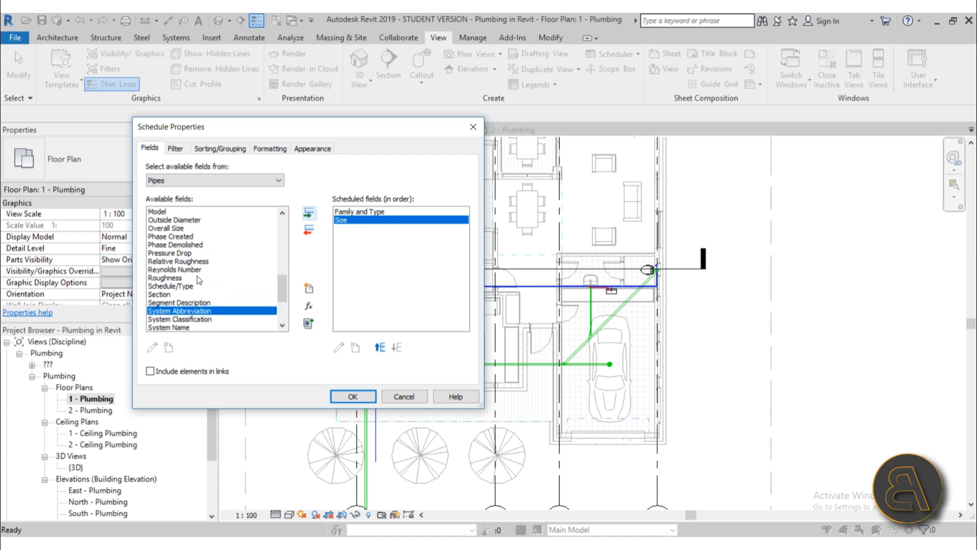
scroll(198, 278, "up", 5)
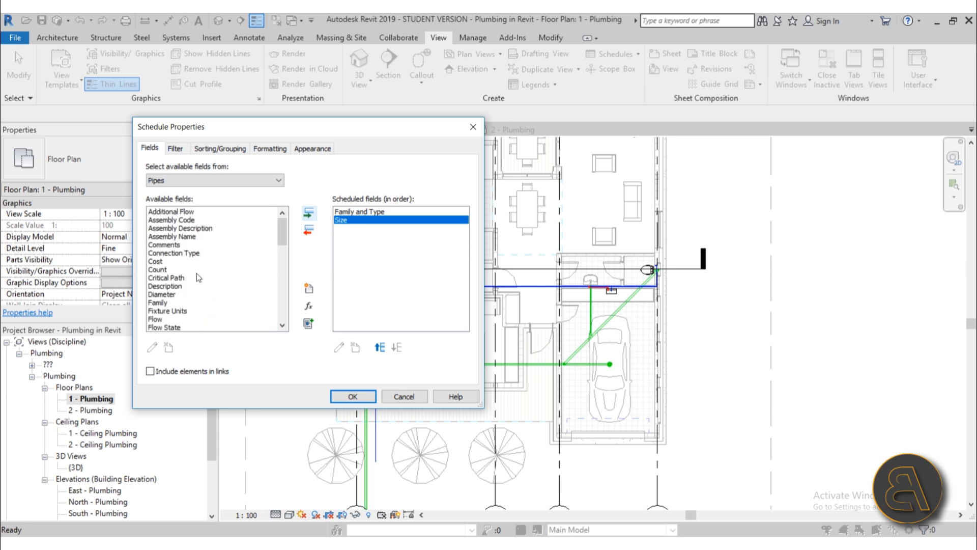
left_click(155, 261)
left_click(157, 269)
left_click(309, 213)
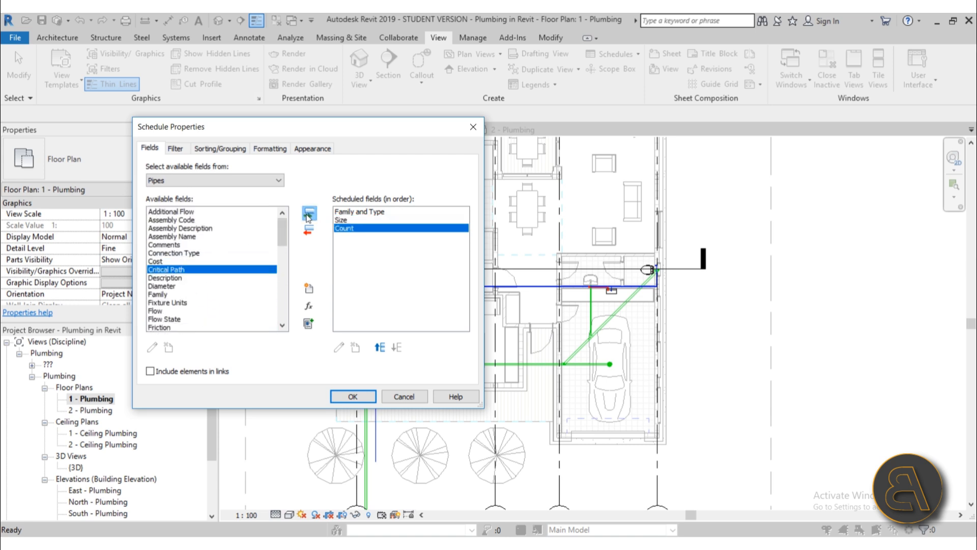
scroll(205, 270, "down", 4)
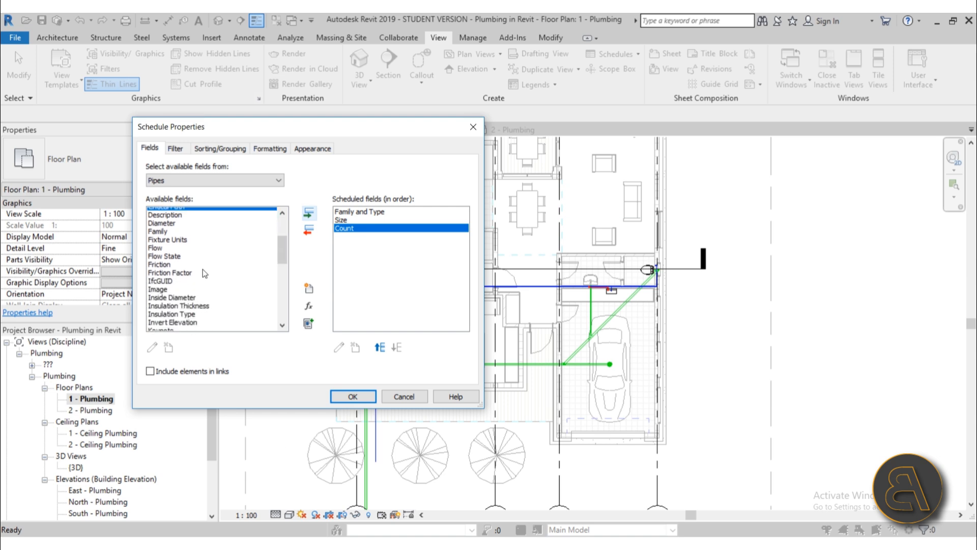
scroll(203, 270, "down", 2)
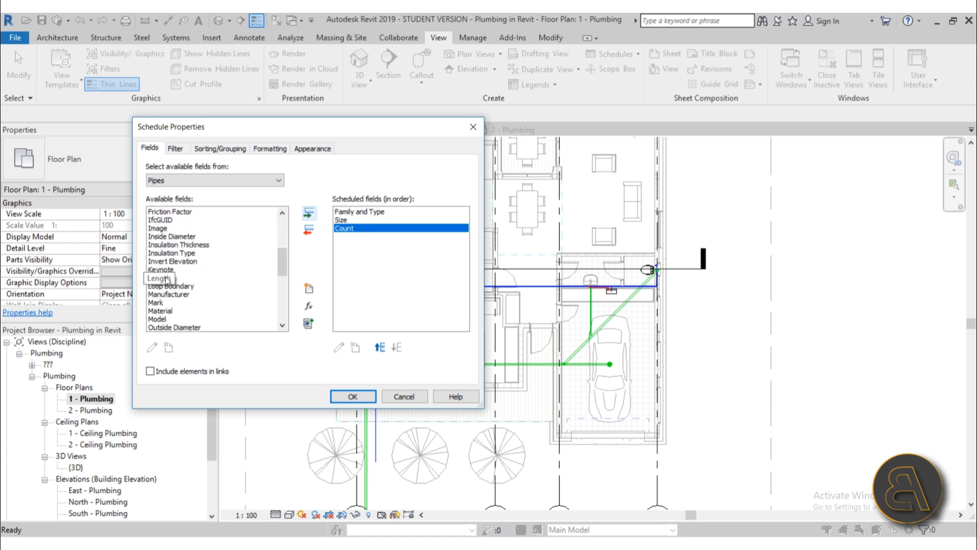
left_click(167, 279)
left_click(308, 214)
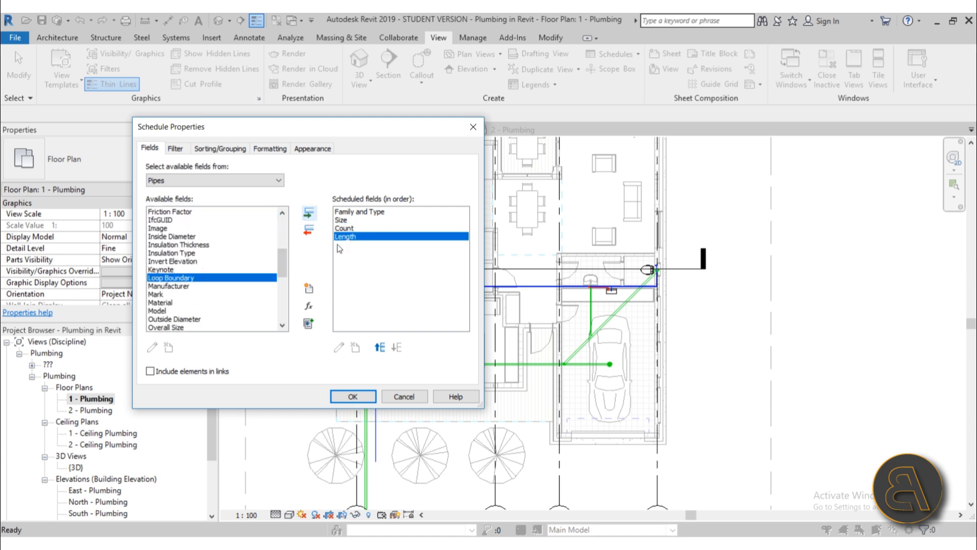
Step: Reorder the scheduled fields to Family and Type, Count, Length, Size
left_click(380, 348)
left_click(381, 348)
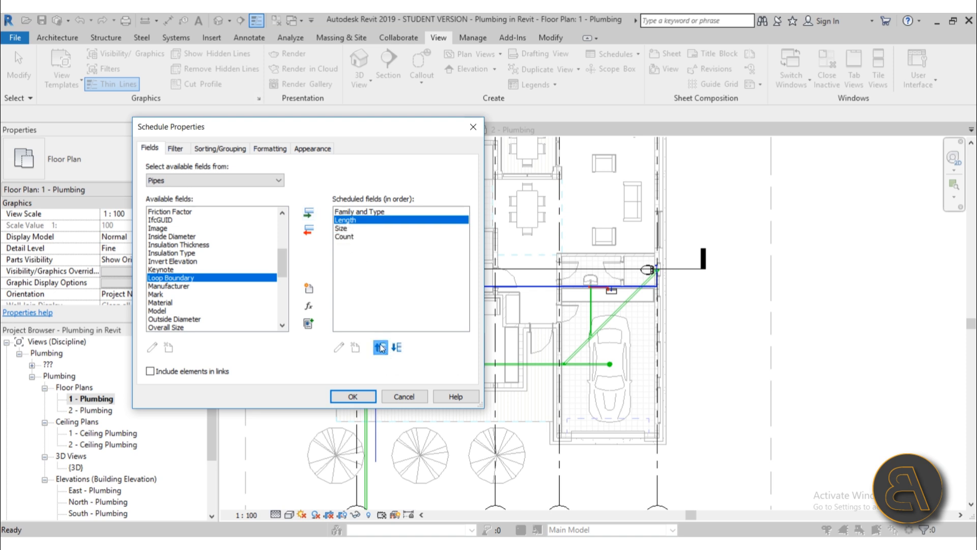
left_click(342, 237)
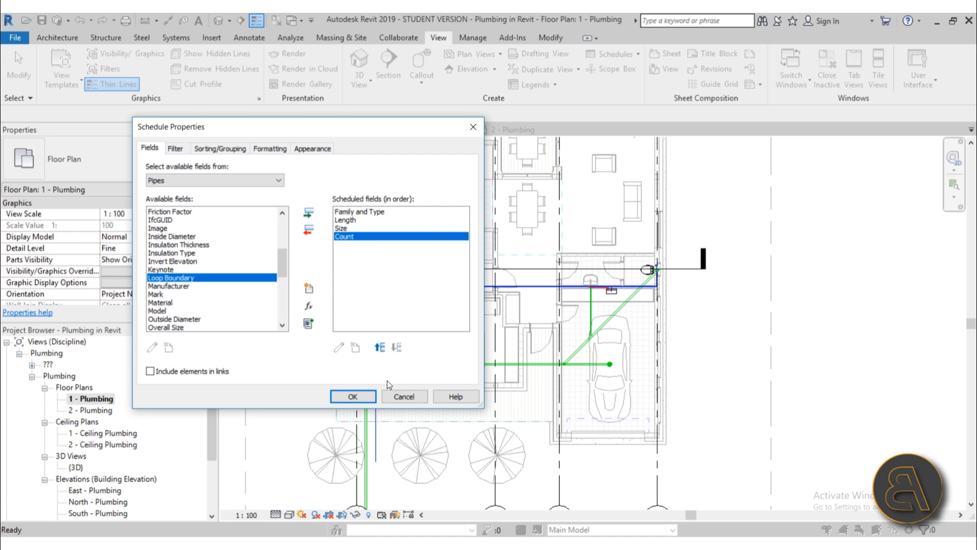
left_click(381, 348)
left_click(381, 348)
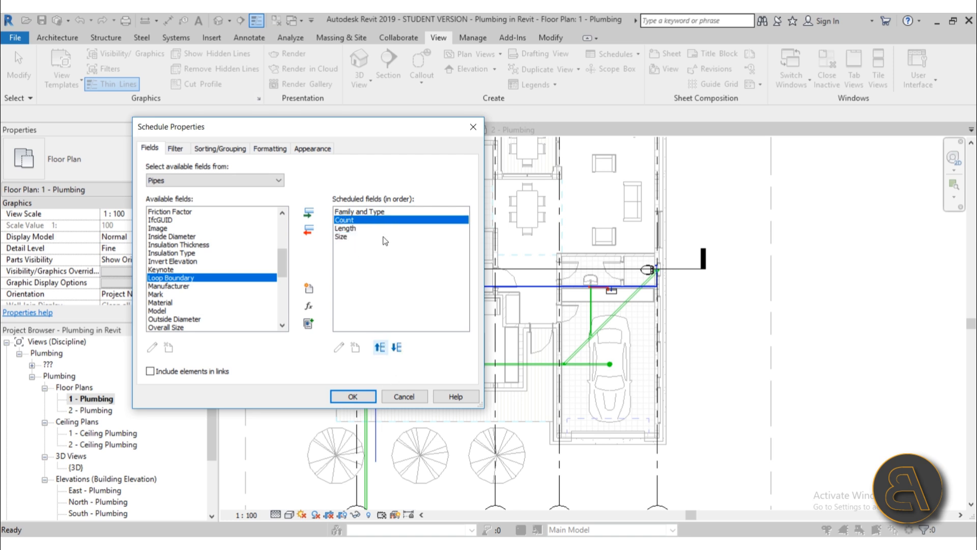
Step: Sort the pipe schedule by Family and Type in ascending order and enable grand totals with title, count and totals
left_click(220, 148)
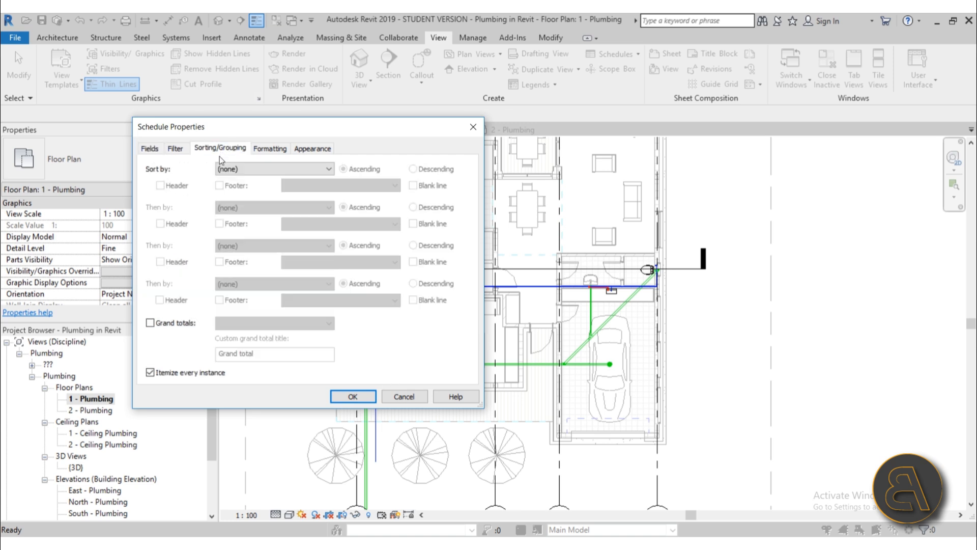
left_click(275, 169)
left_click(244, 187)
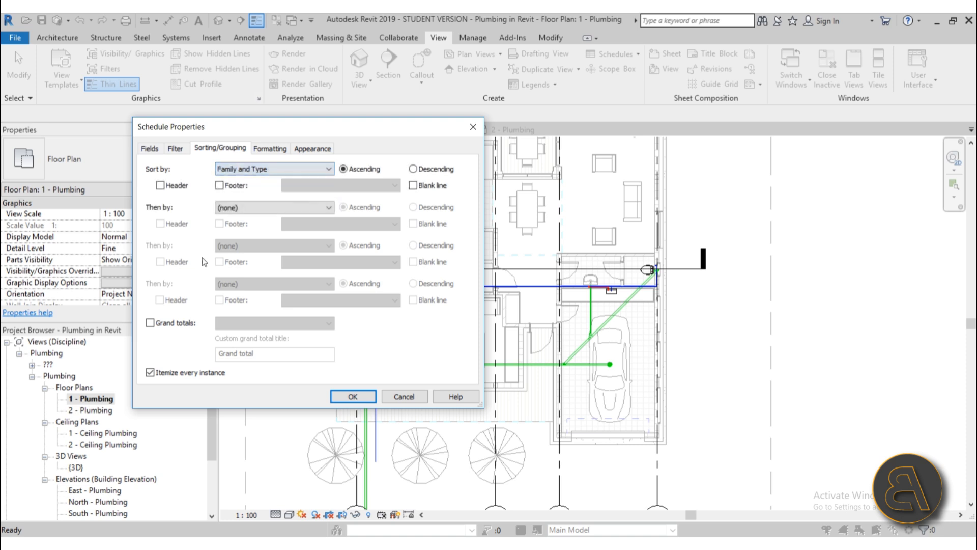
left_click(169, 322)
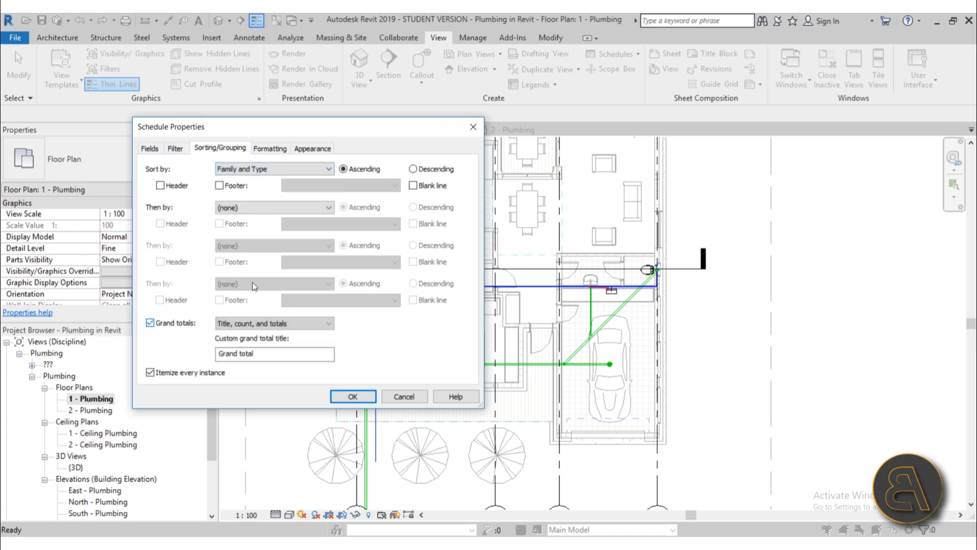
Step: Set the Length field to Calculate totals and generate the pipe schedule
left_click(270, 149)
left_click(158, 194)
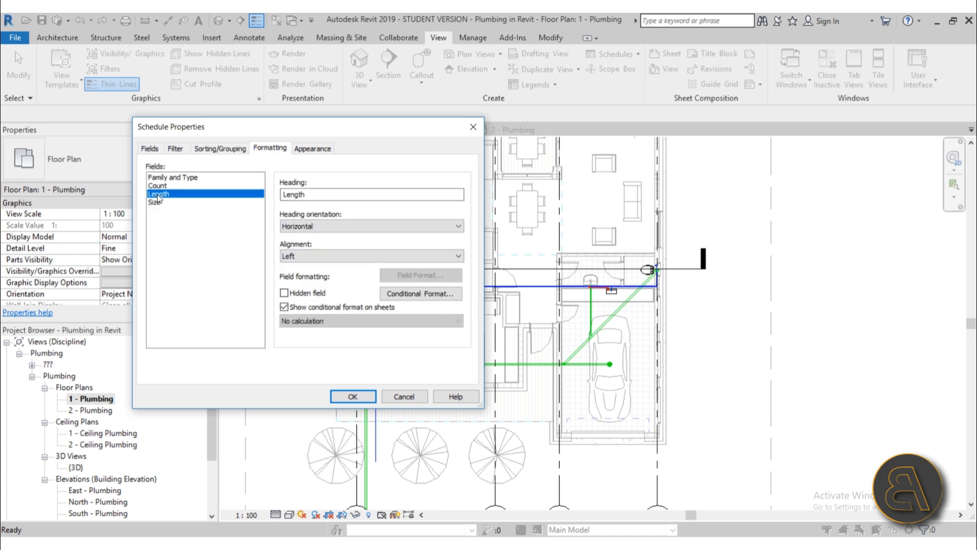
left_click(305, 320)
left_click(306, 341)
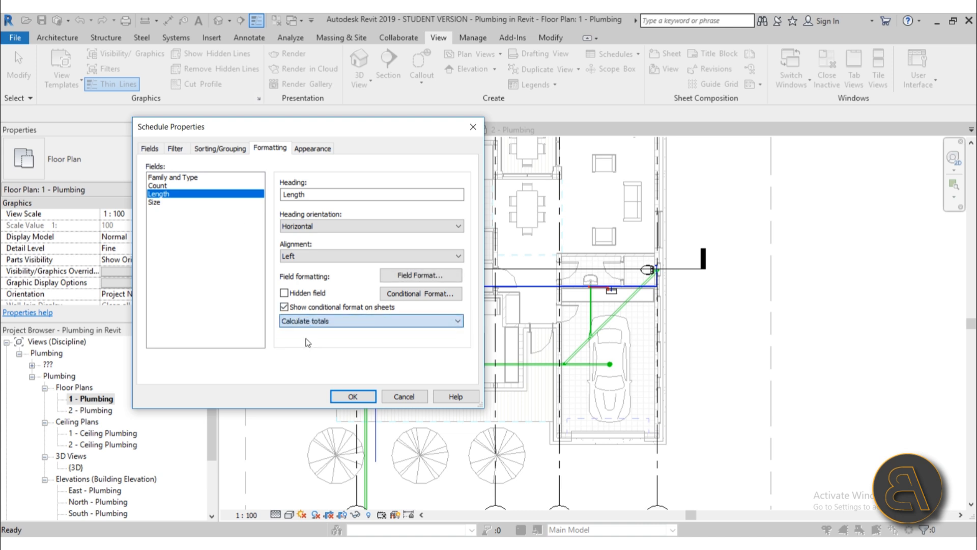
left_click(353, 396)
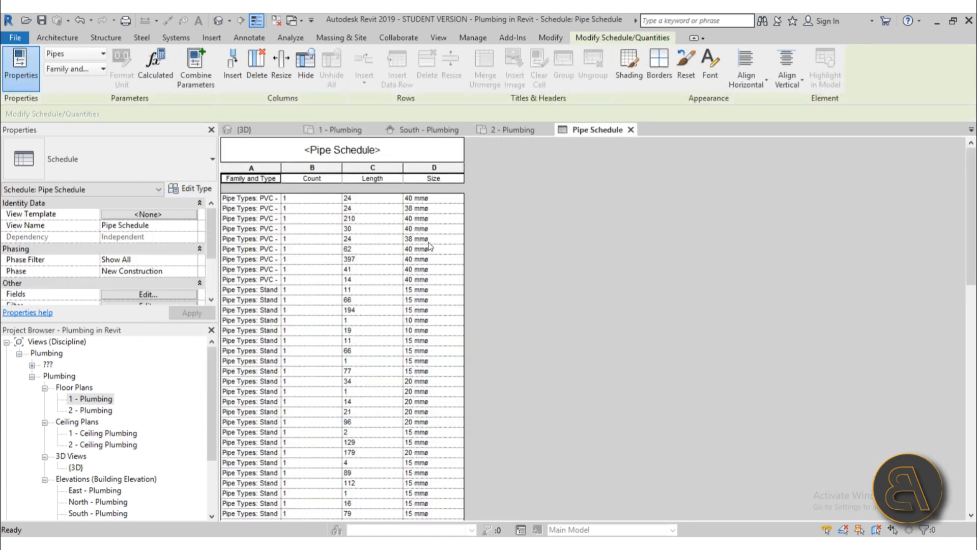
Step: Widen the Family and Type column of the pipe schedule so the full pipe type names fit
scroll(428, 244, "down", 10)
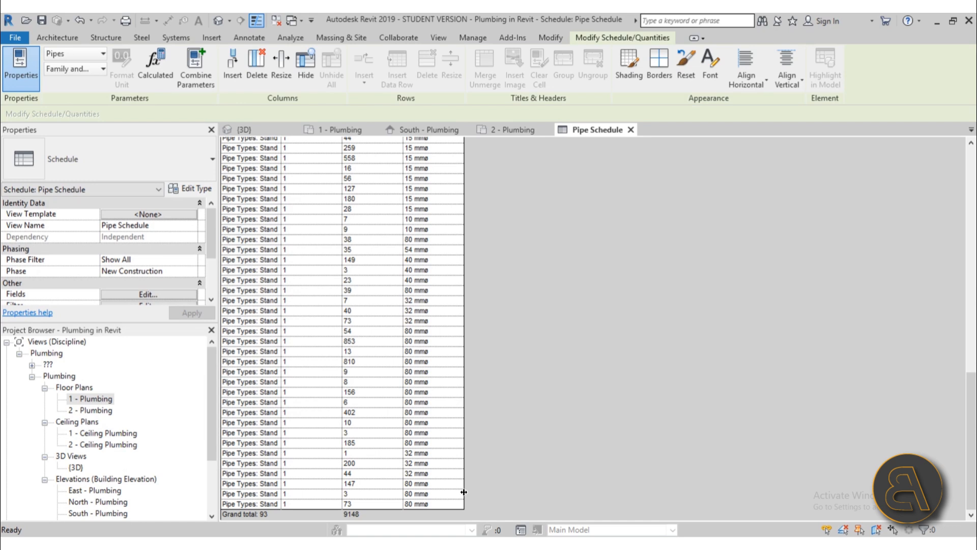
scroll(254, 264, "up", 10)
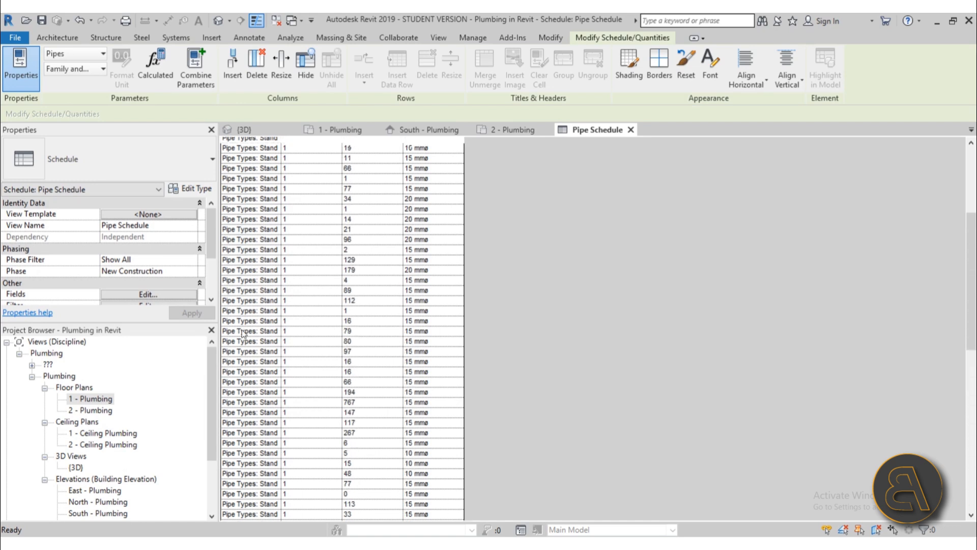
left_click_drag(281, 186, 310, 186)
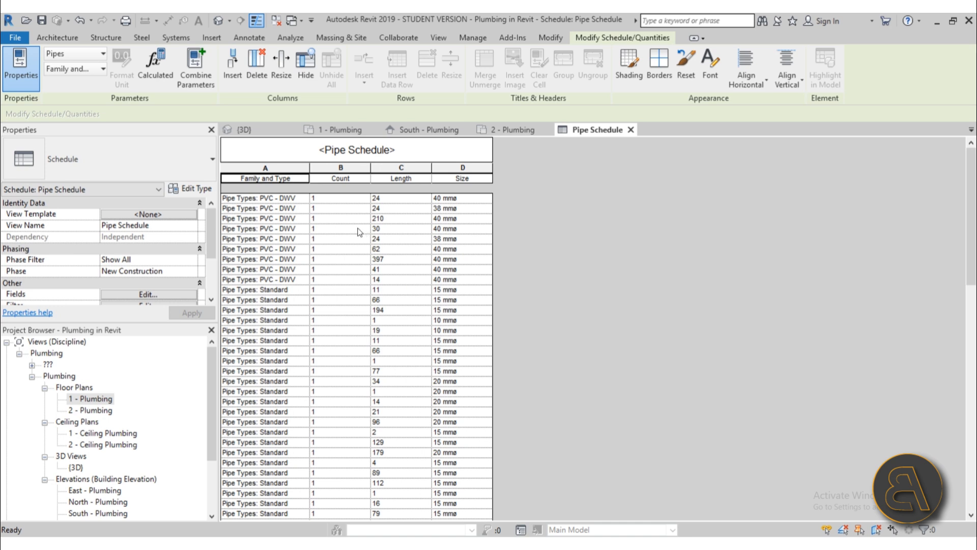
Step: Review the pipe schedule rows from the first pipe down to the grand total, checking types, lengths and sizes
scroll(352, 208, "down", 5)
scroll(356, 237, "up", 5)
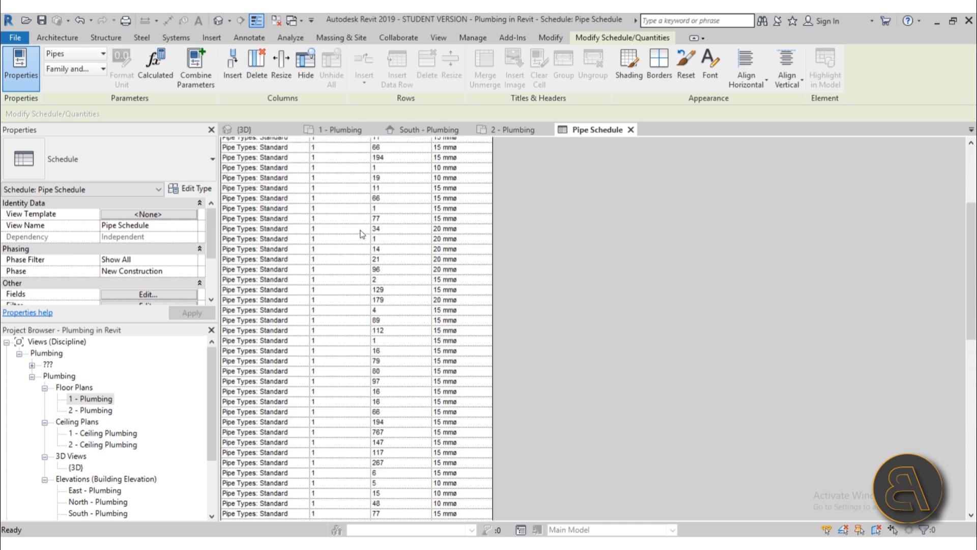
scroll(390, 173, "up", 2)
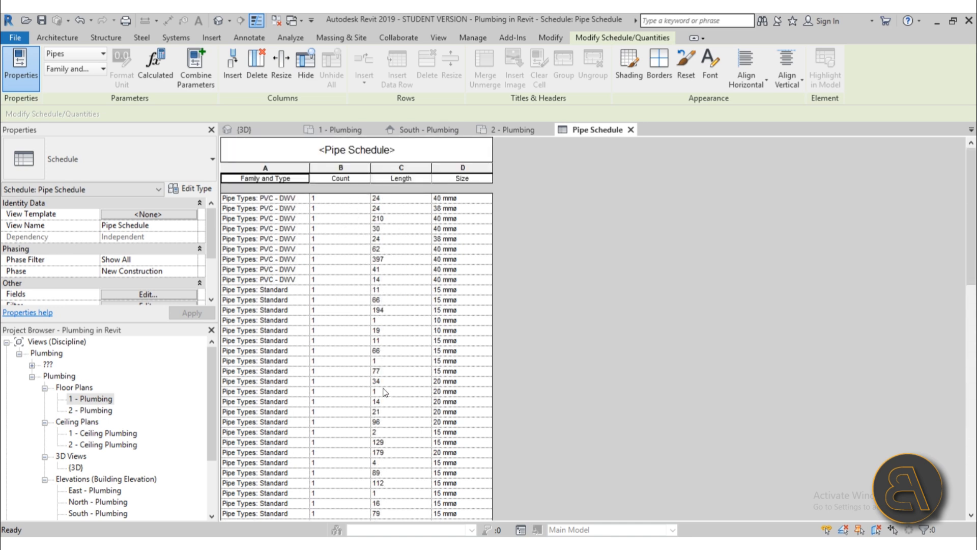
scroll(461, 214, "down", 10)
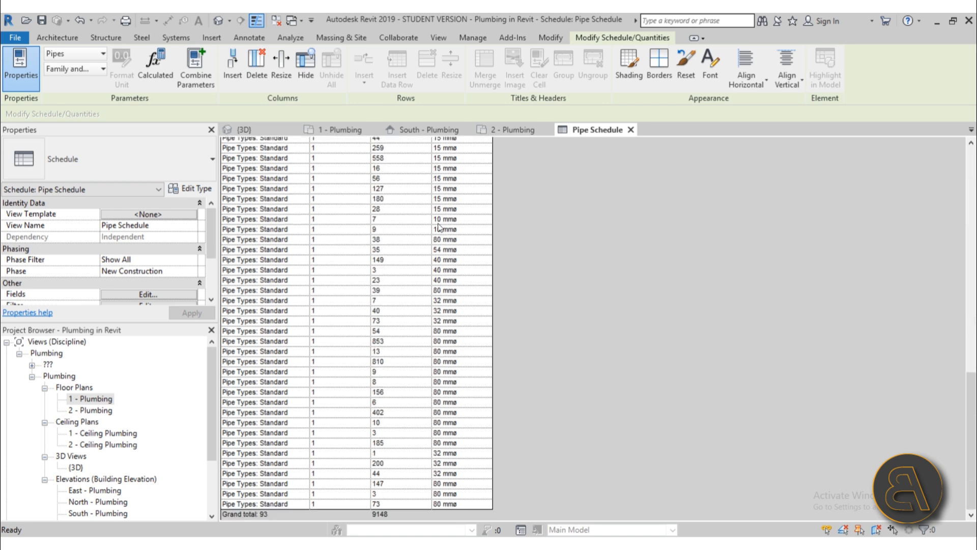
scroll(467, 215, "up", 10)
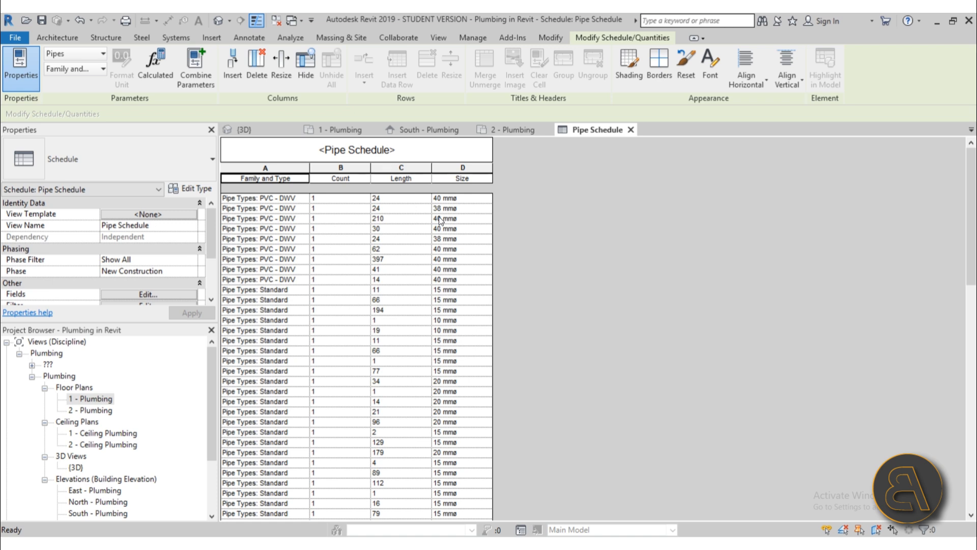
scroll(447, 274, "down", 15)
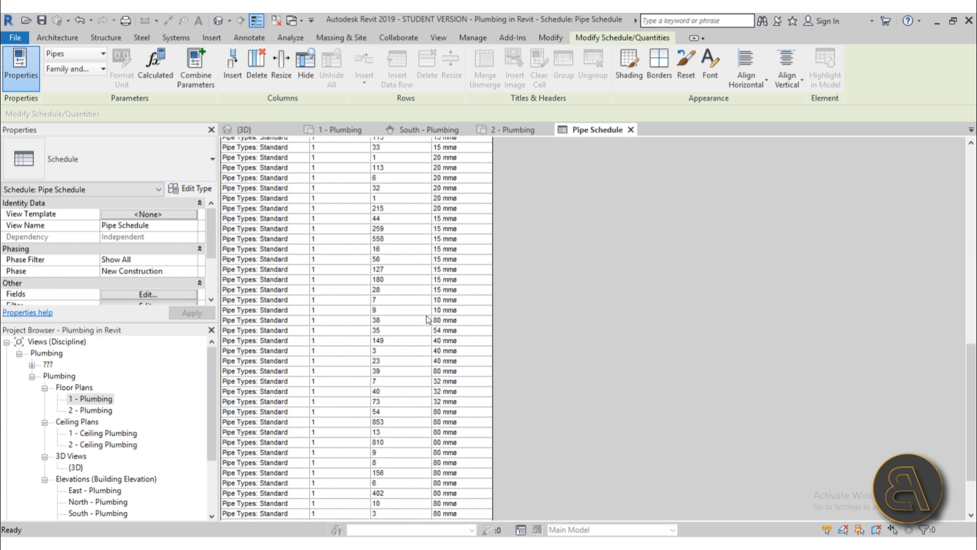
scroll(370, 467, "up", 15)
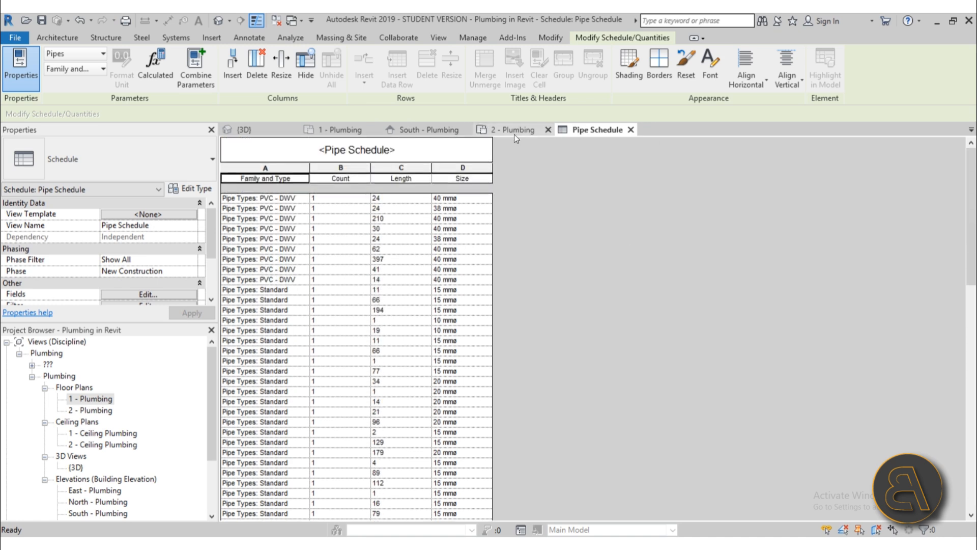
Step: Create a new schedule for the Pipe Fittings category, named Pipe Fitting Schedule, with the New Construction phase
left_click(439, 37)
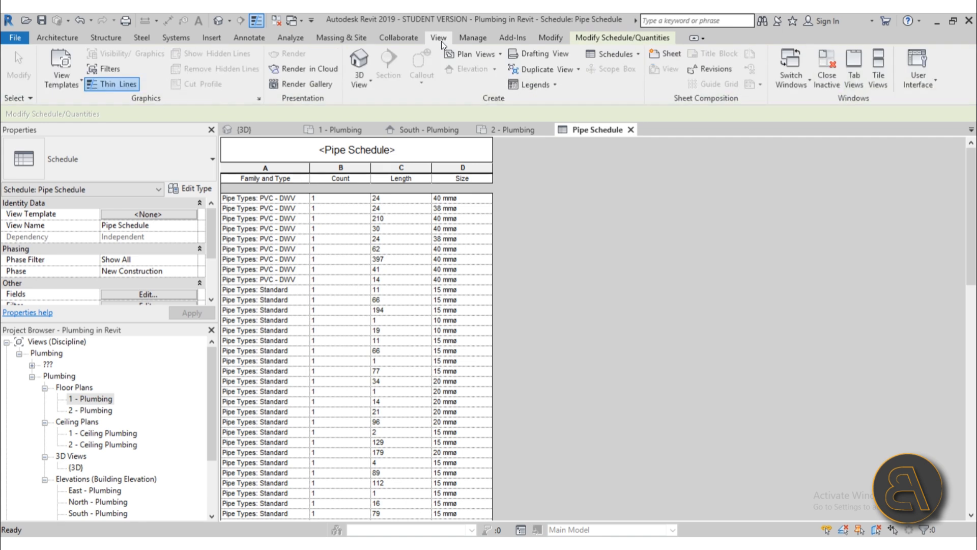
left_click(603, 57)
left_click(594, 72)
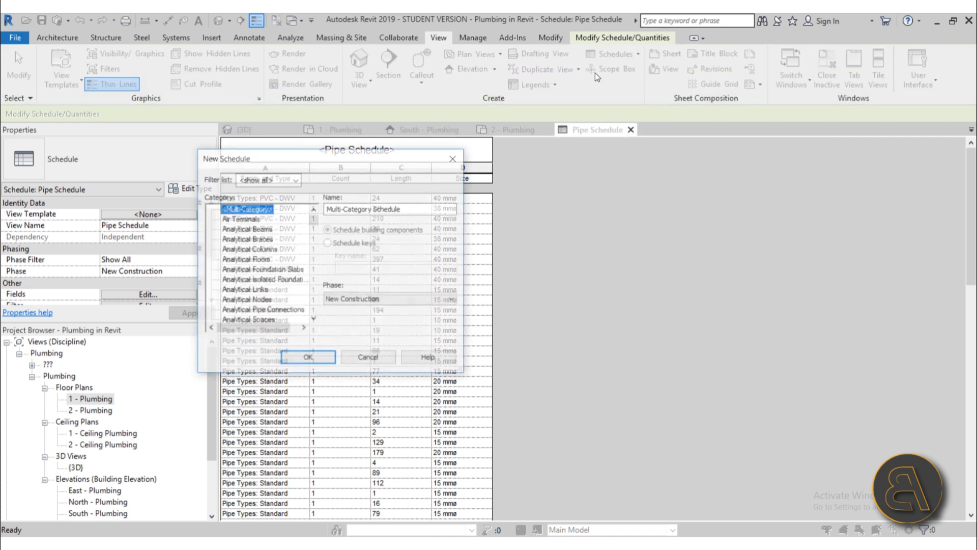
scroll(231, 258, "down", 3)
scroll(232, 256, "down", 3)
left_click_drag(315, 238, 319, 288)
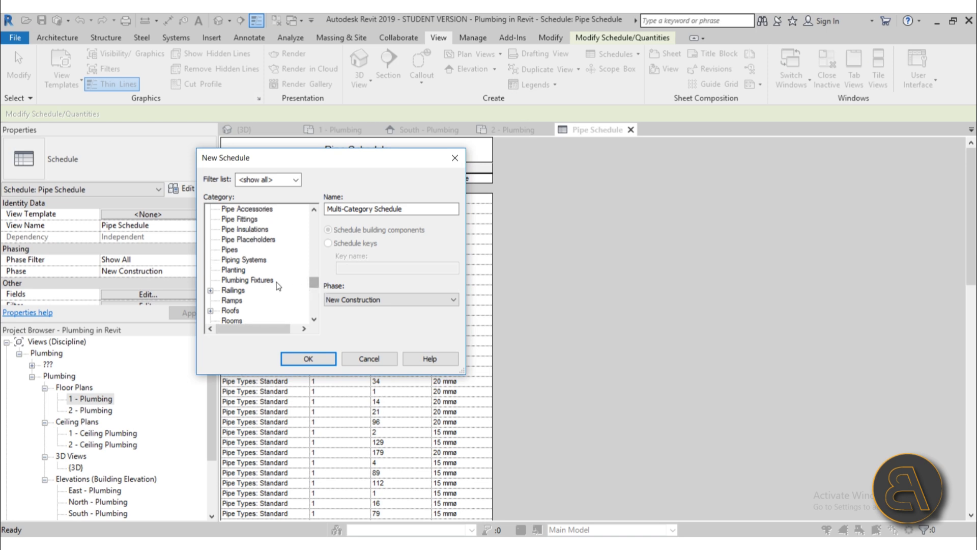
scroll(261, 281, "up", 1)
left_click(254, 230)
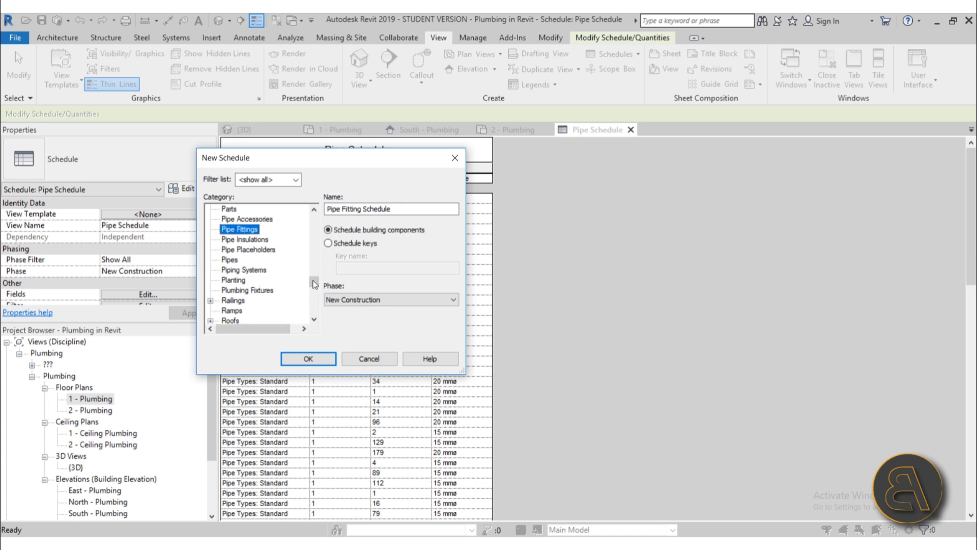
left_click(308, 358)
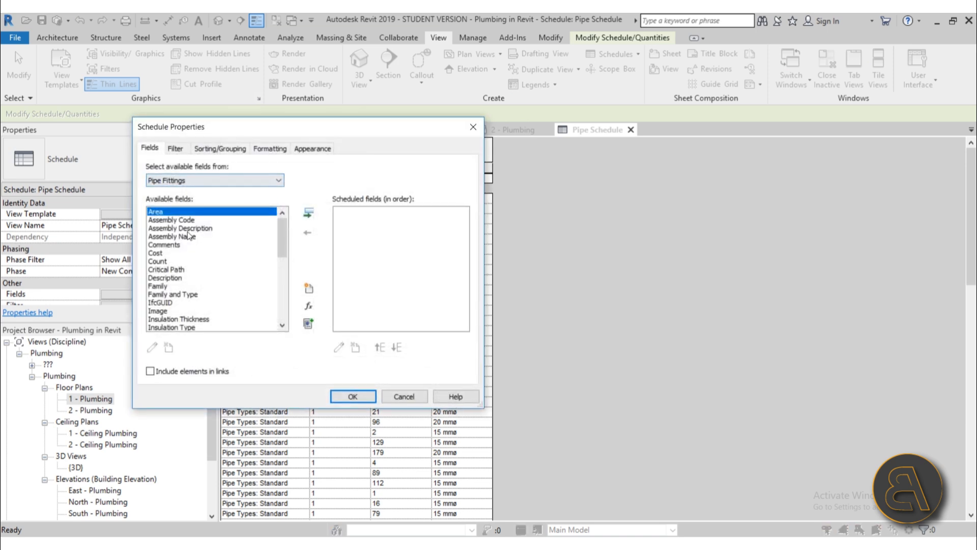
Step: Add the Family and Type, Count and Size fields to the pipe fitting schedule
left_click(177, 294)
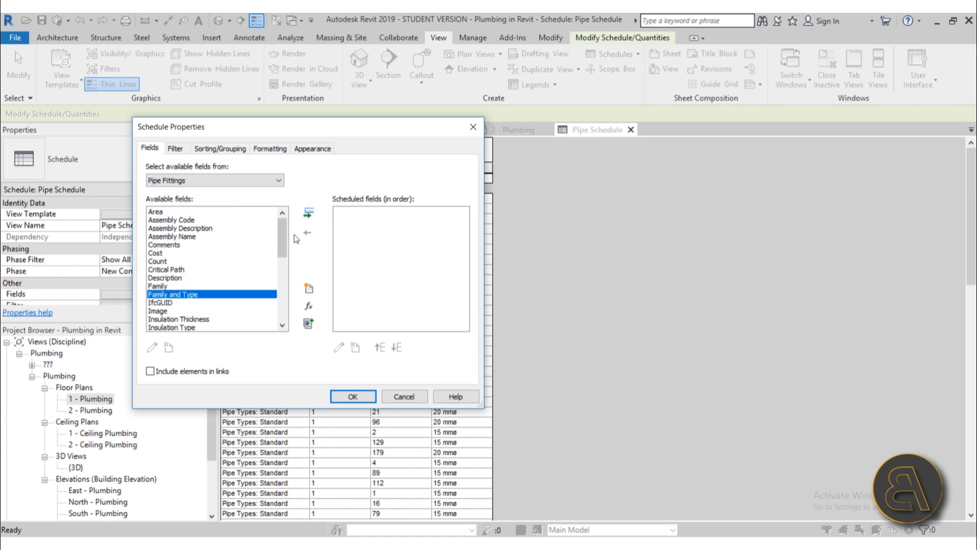
left_click(309, 213)
left_click(158, 261)
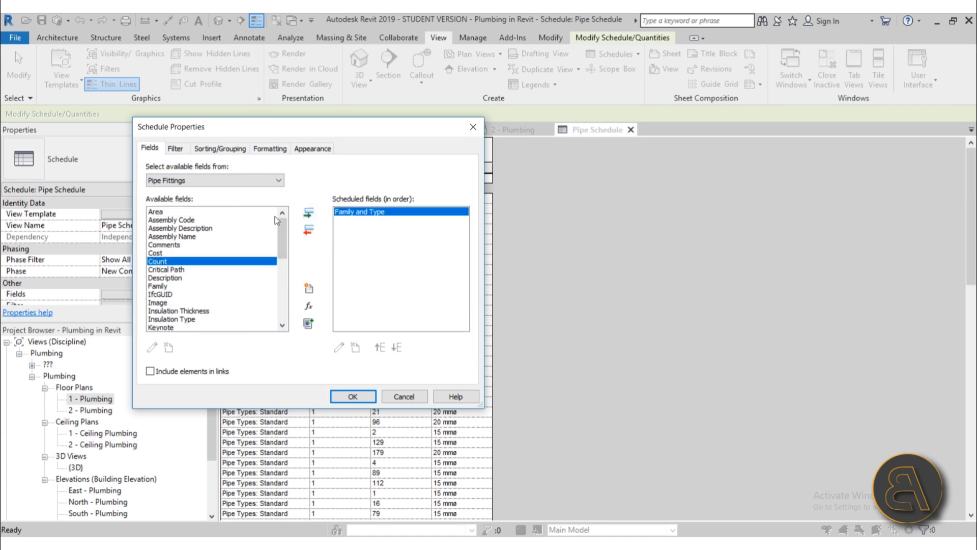
left_click(309, 213)
scroll(197, 281, "down", 5)
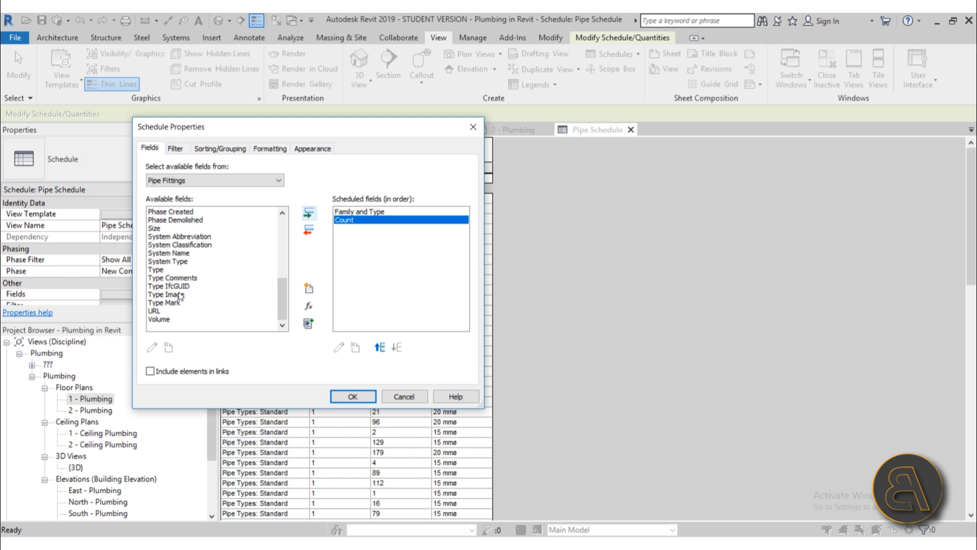
left_click(155, 228)
left_click(307, 218)
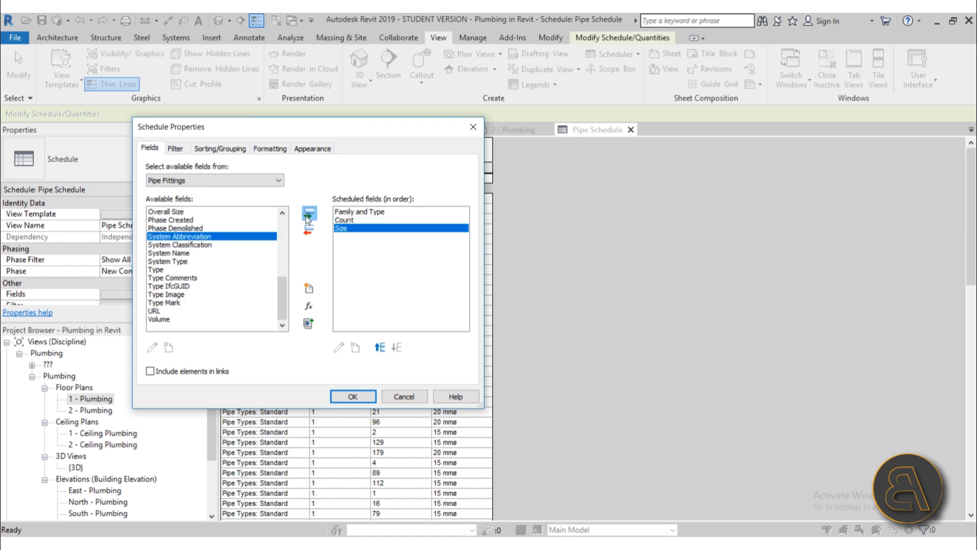
scroll(244, 260, "up", 6)
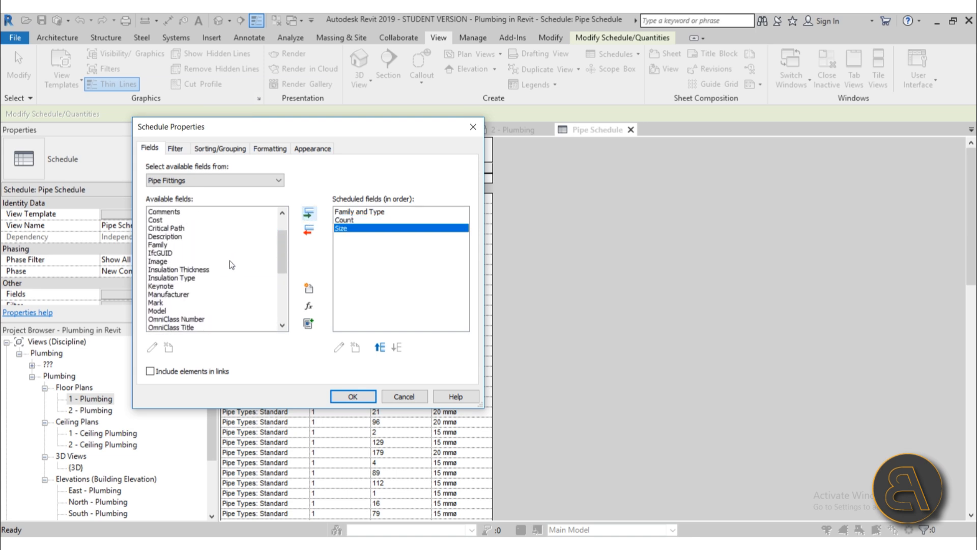
scroll(232, 265, "up", 2)
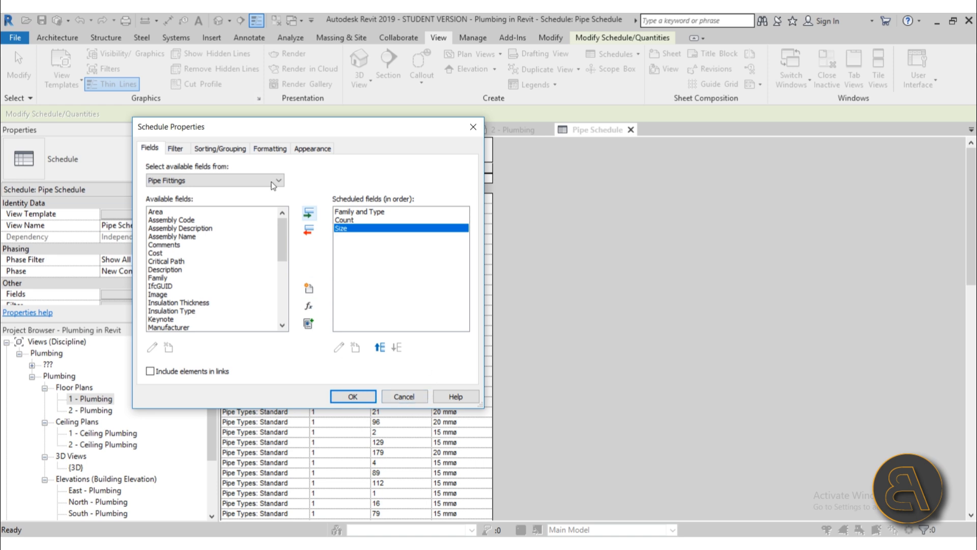
Step: Sort the pipe fitting schedule by Family and Type, leave grand totals off, and create the schedule
left_click(220, 148)
left_click(231, 169)
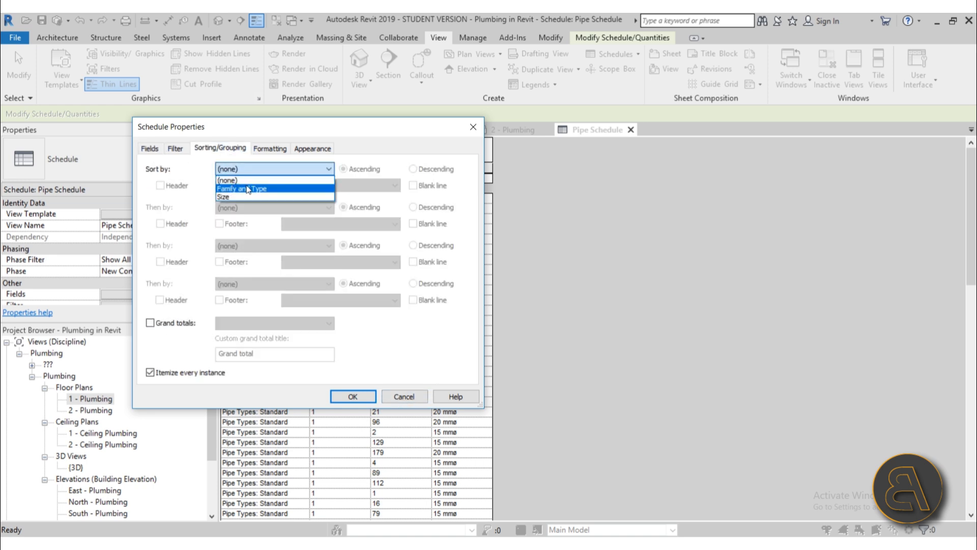
left_click(247, 190)
left_click(173, 322)
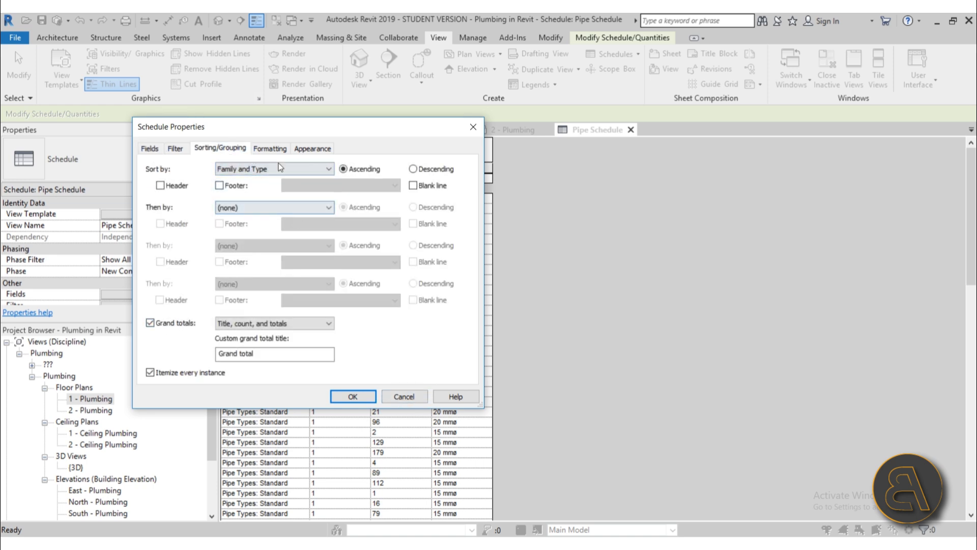
left_click(268, 148)
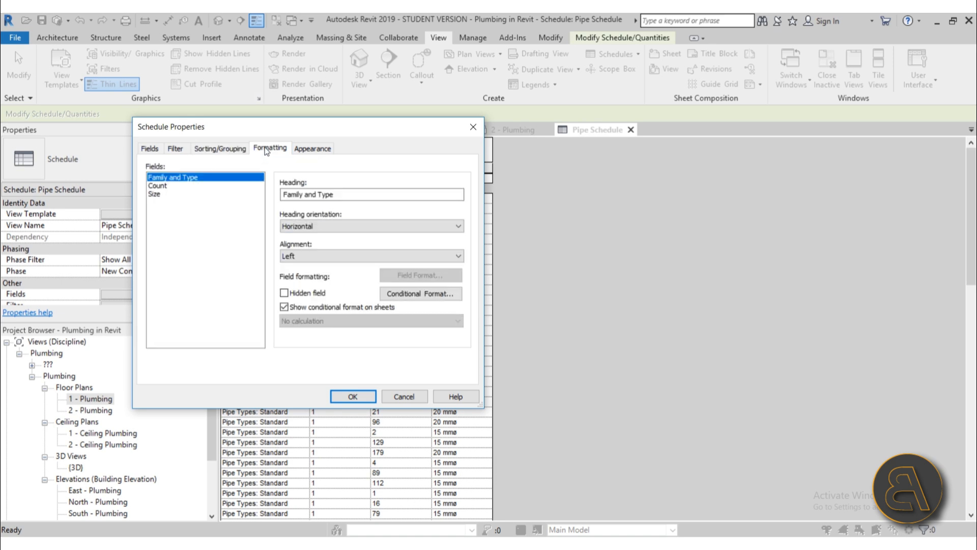
left_click(219, 149)
left_click(151, 323)
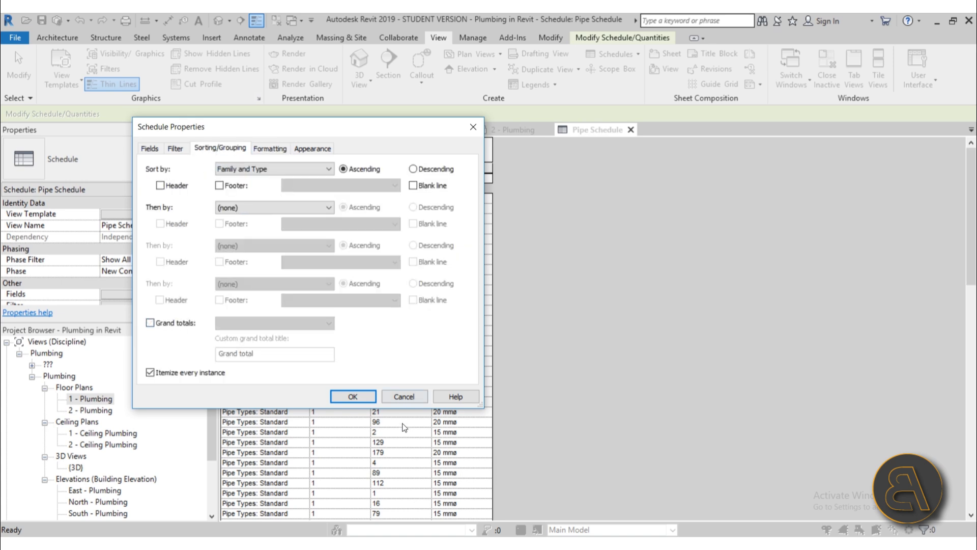
left_click(353, 396)
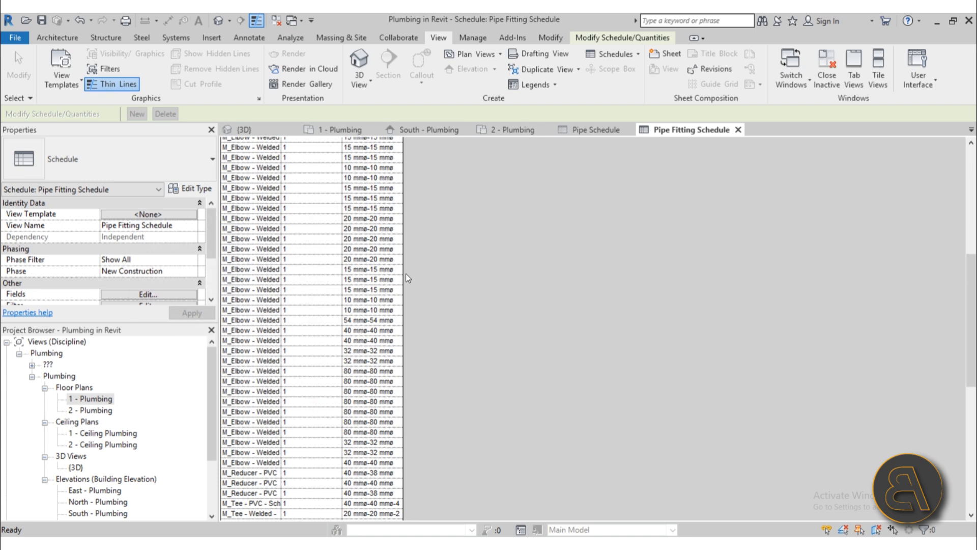
Step: Widen the Family and Type and Size columns of the pipe fitting schedule and narrow its Count column
scroll(405, 273, "down", 5)
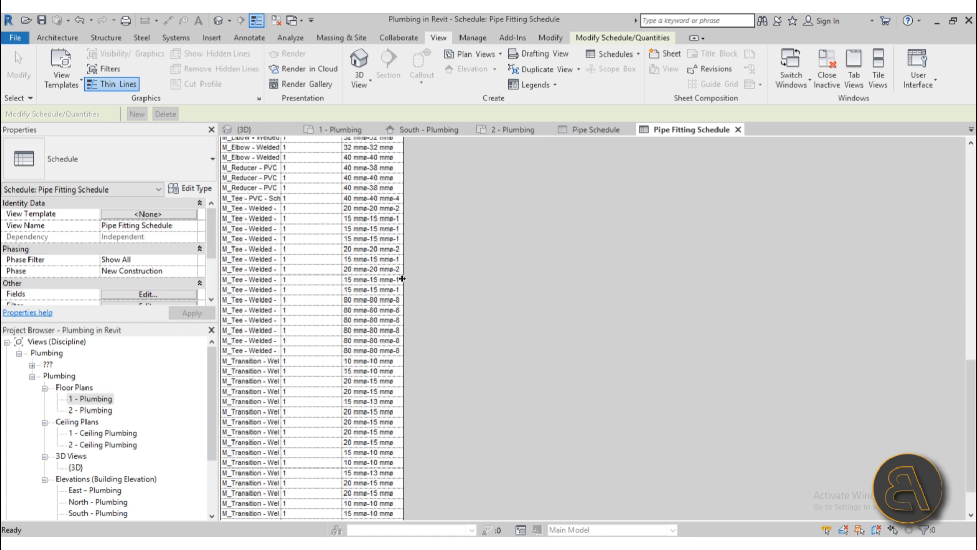
scroll(389, 287, "up", 15)
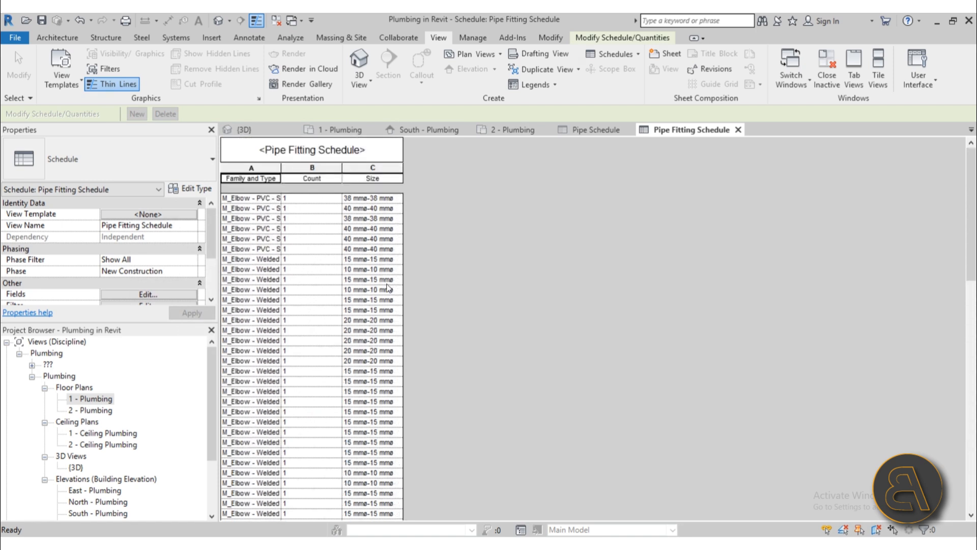
left_click_drag(281, 168, 348, 168)
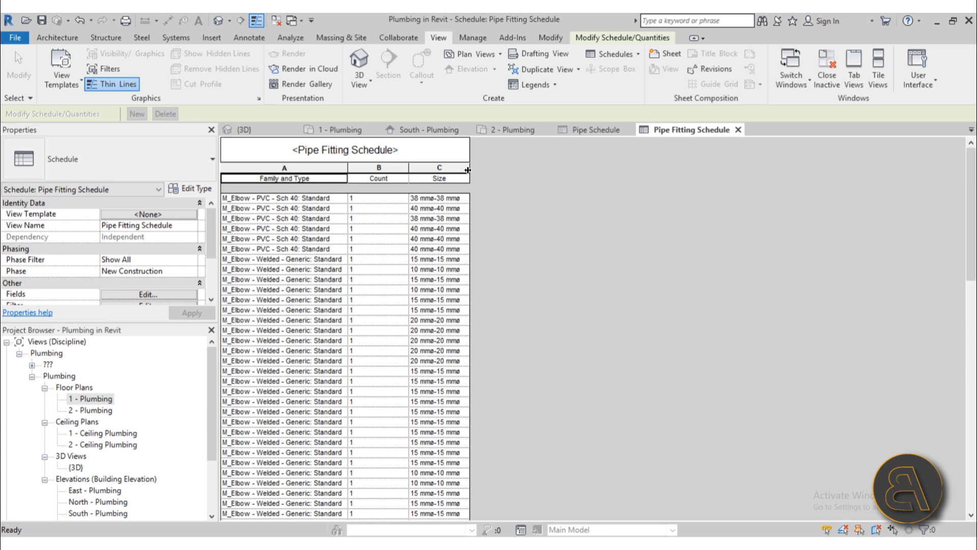
left_click_drag(468, 170, 594, 170)
left_click_drag(408, 170, 381, 170)
left_click_drag(566, 169, 458, 169)
Step: Review the pipe fitting schedule from the elbows down to the transitions, checking types, counts and sizes
scroll(379, 262, "down", 10)
scroll(379, 263, "down", 2)
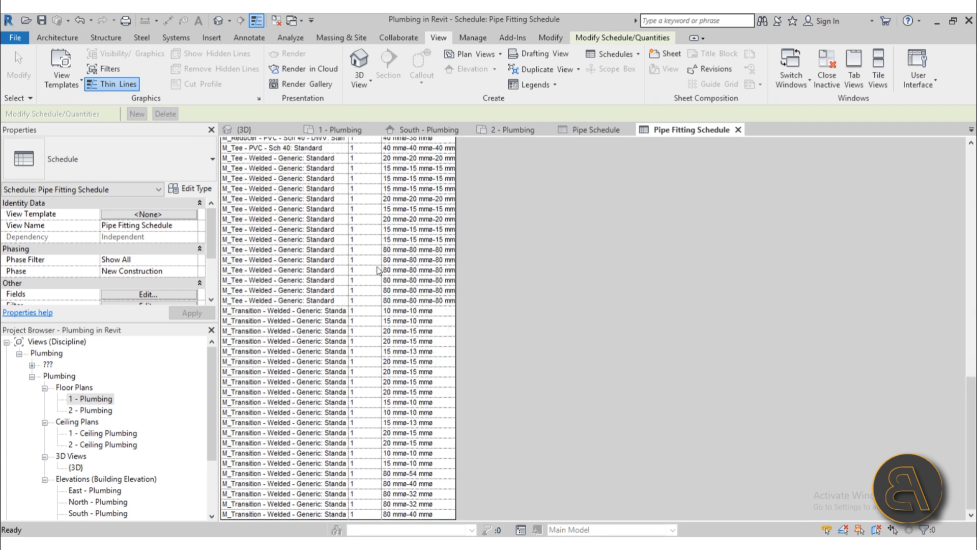
scroll(375, 244, "up", 12)
scroll(370, 231, "down", 10)
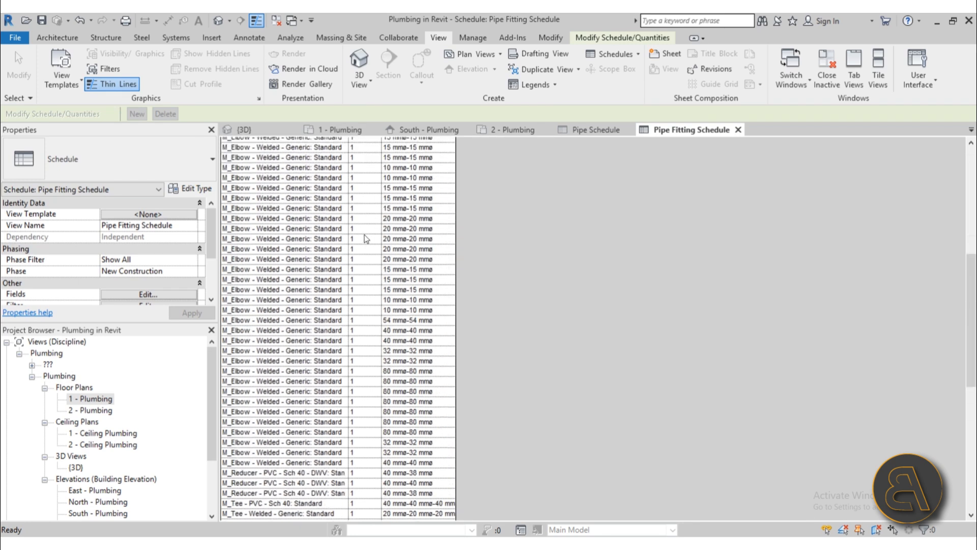
scroll(358, 248, "up", 7)
scroll(358, 249, "up", 5)
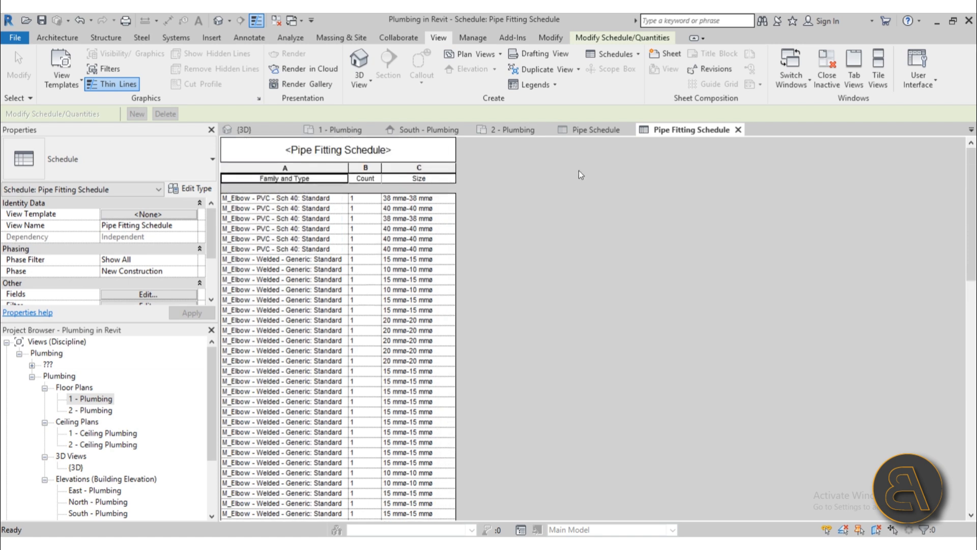
Step: Revisit the pipe schedule, then return to the 3D view and examine the house's plumbing layout up close
left_click(584, 133)
left_click(647, 134)
left_click(597, 130)
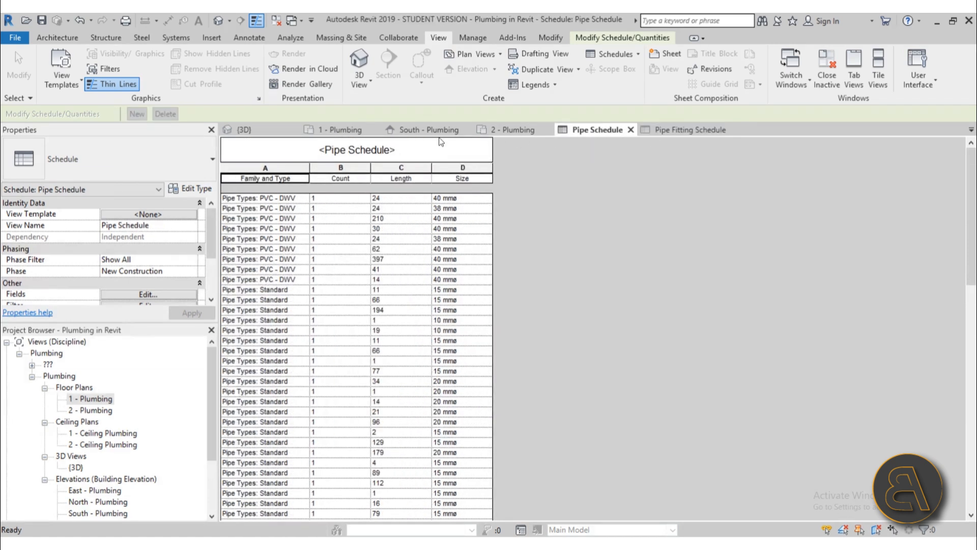
left_click(335, 131)
left_click(239, 129)
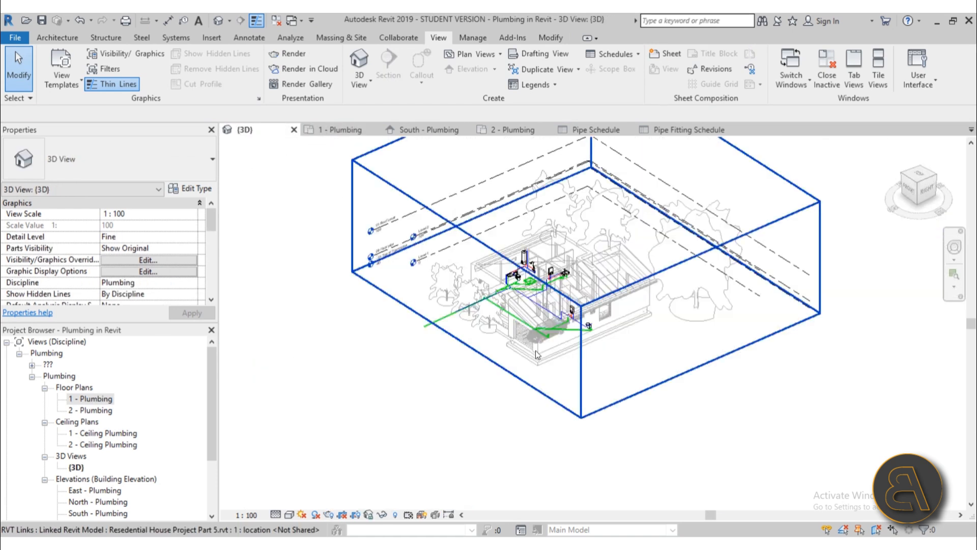
scroll(559, 326, "up", 3)
middle_click_drag(559, 357, 479, 361)
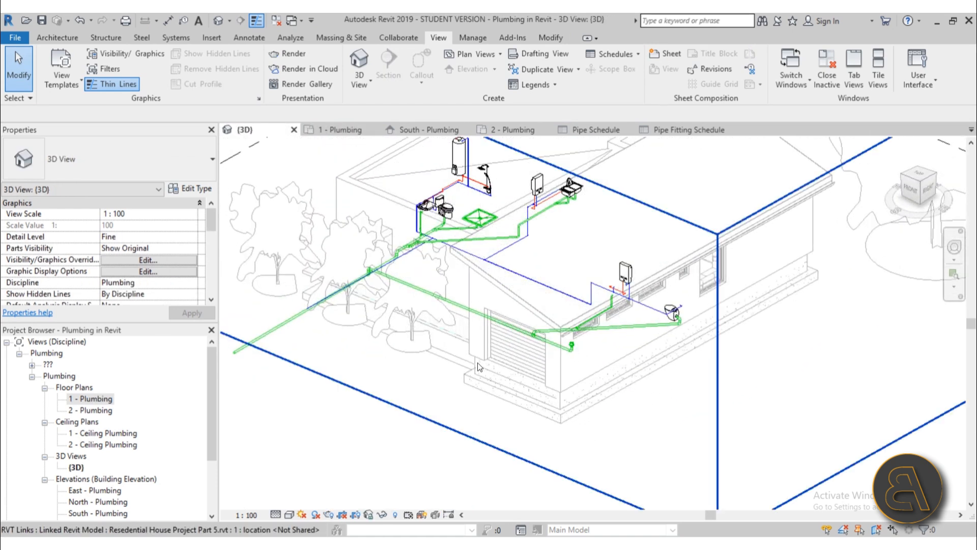